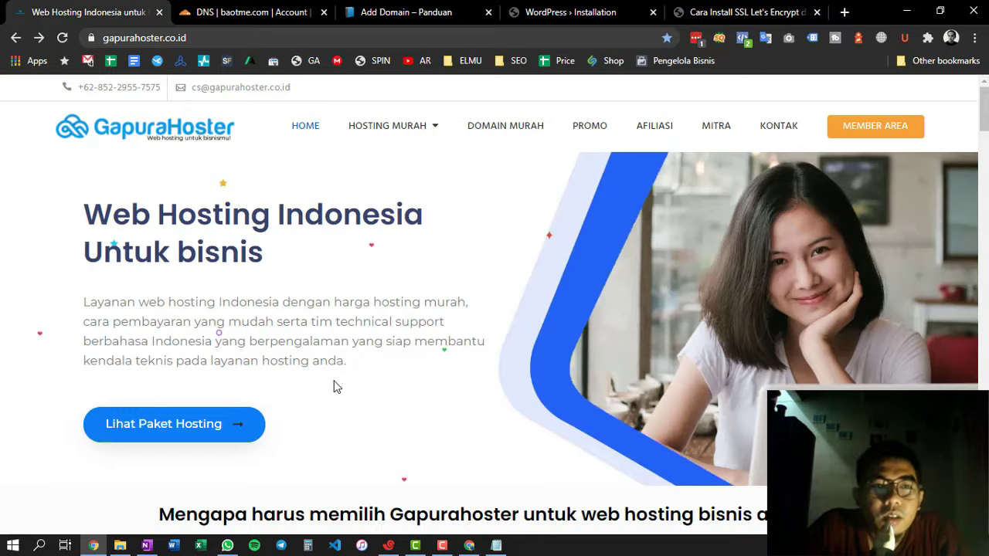
# Step: Bring the CARA MEMBUAT WEBSITE notes forward in a restored-down window moved to the left
pyautogui.click(435, 9)
pyautogui.hotkey('alt', 'Tab')
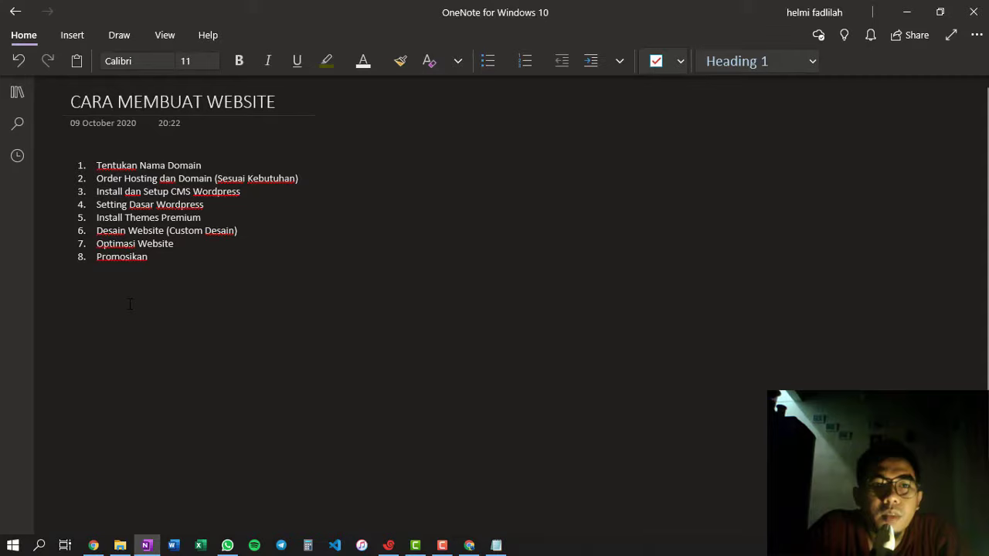
pyautogui.click(941, 12)
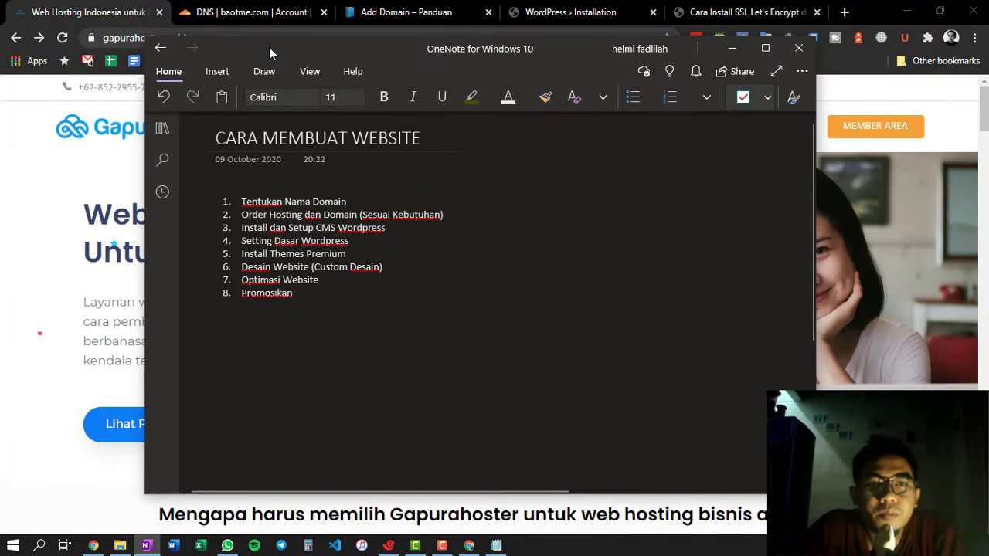
pyautogui.moveTo(269, 48)
pyautogui.mouseDown()
pyautogui.moveTo(116, 51)
pyautogui.moveTo(331, 95)
pyautogui.moveTo(265, 55)
pyautogui.moveTo(279, 49)
pyautogui.mouseUp()
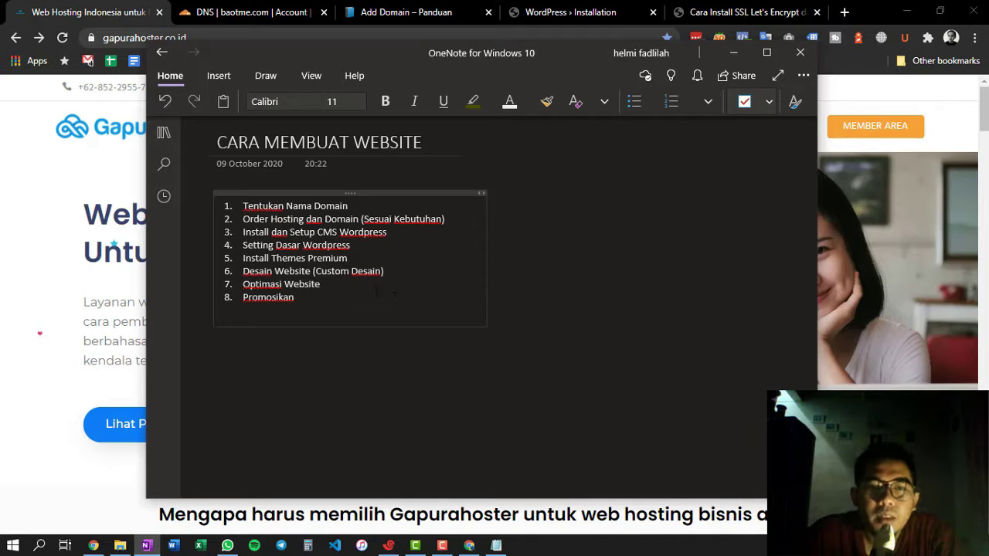
# Step: Append '(Pendek dua suku kata, kata kunci)' to list item 1, Tentukan Nama Domain
pyautogui.write('(Pe')
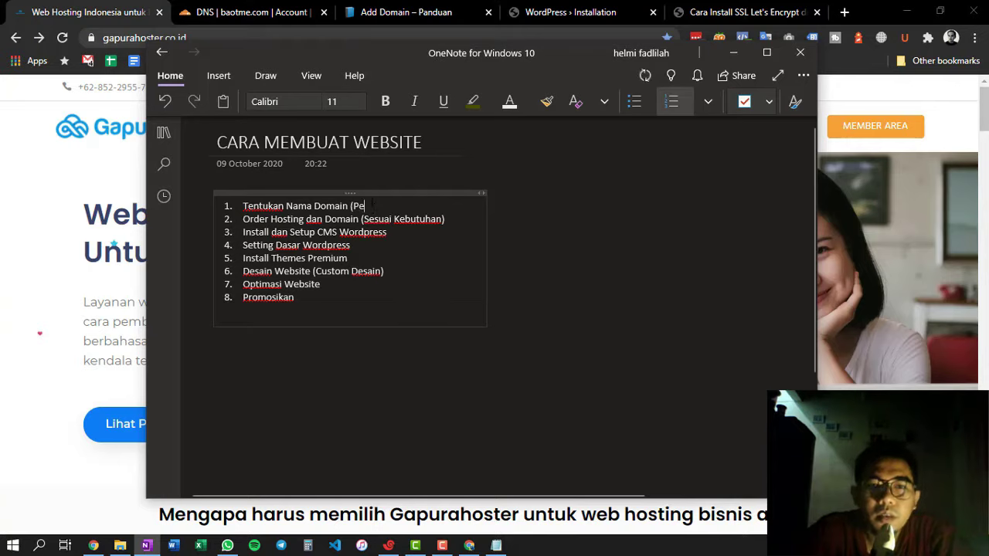
pyautogui.write('ndek 2')
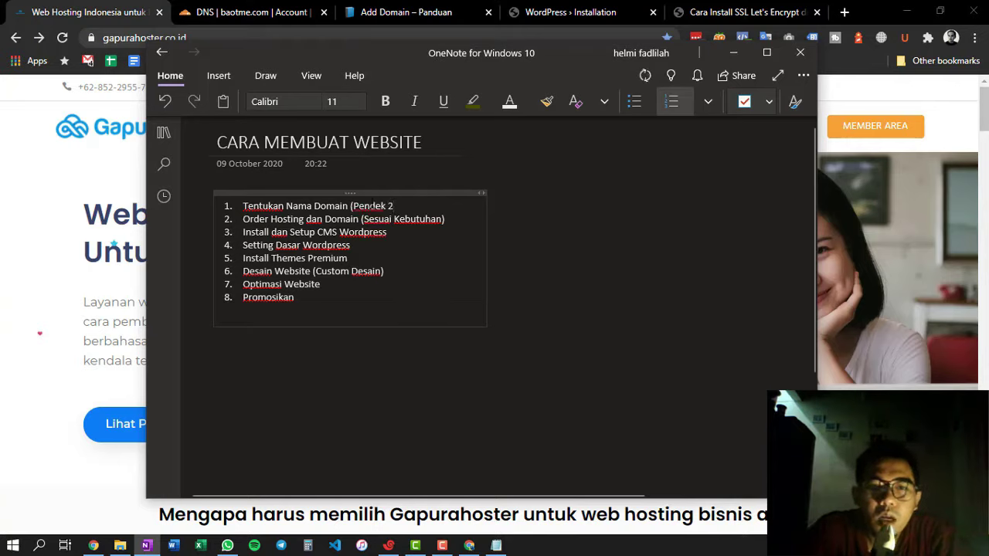
pyautogui.press('BackSpace')
pyautogui.write('dua suk')
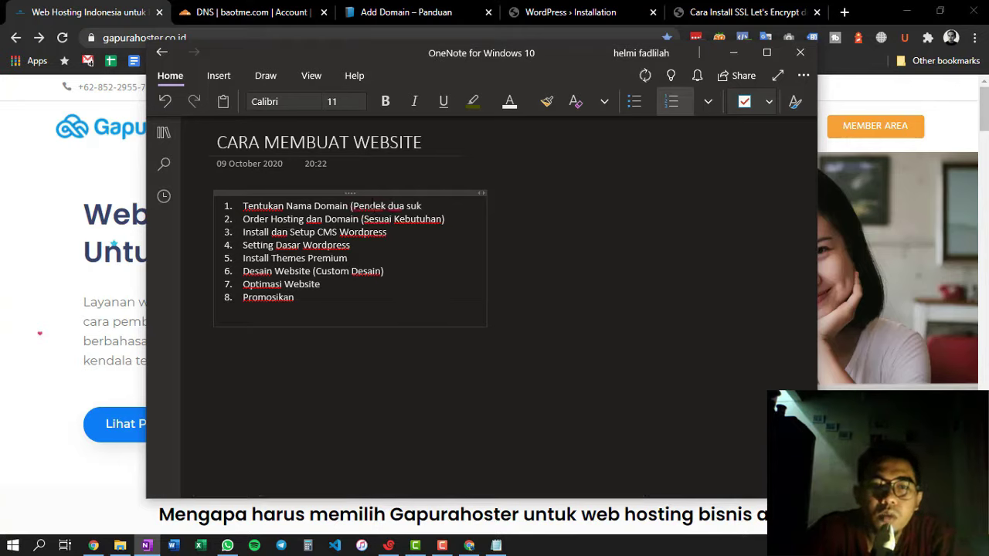
pyautogui.write('u')
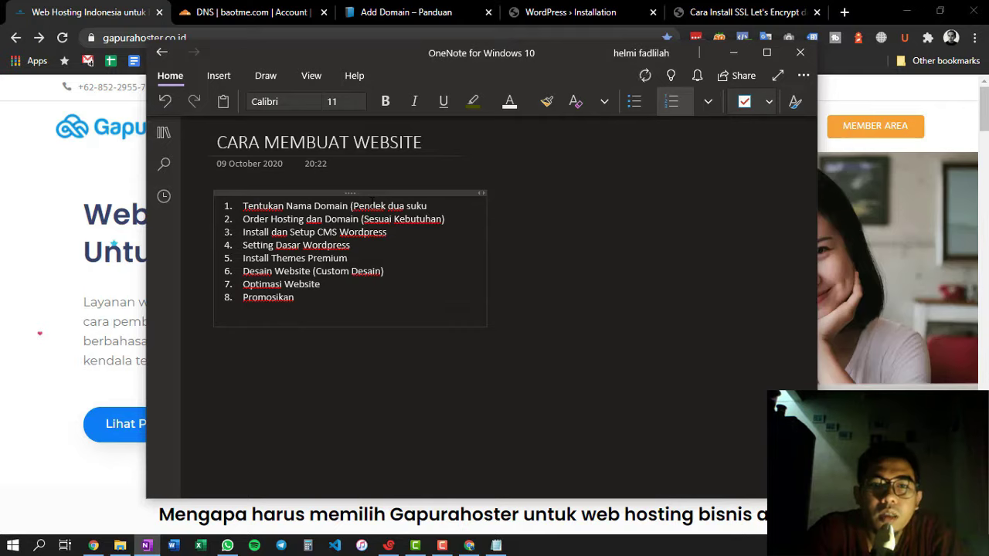
pyautogui.write(' kata')
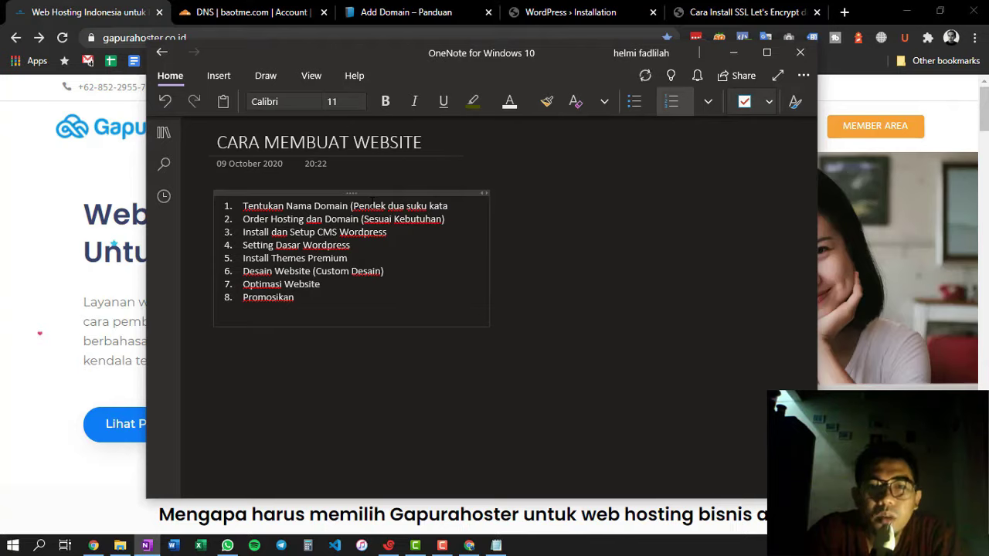
pyautogui.write(', ')
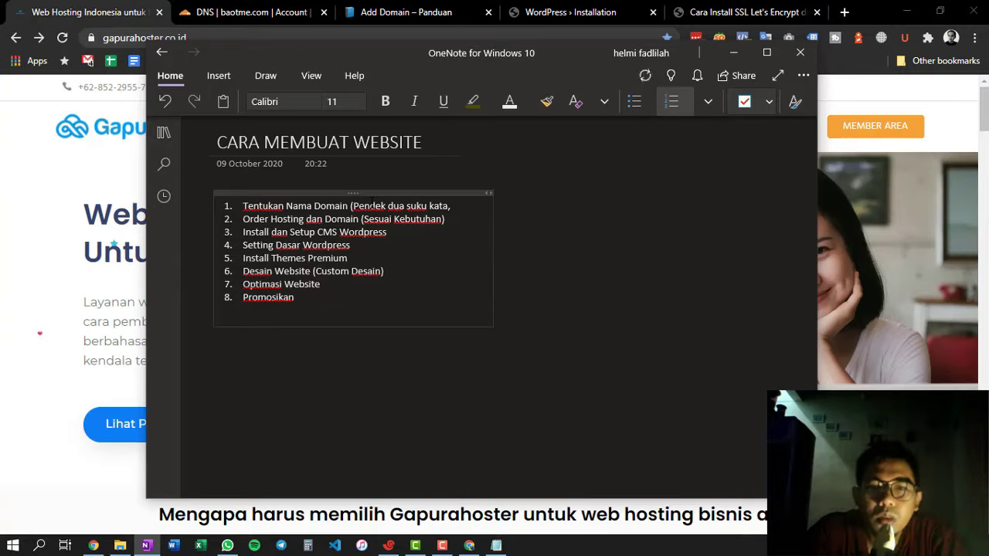
pyautogui.write('kata kunci)')
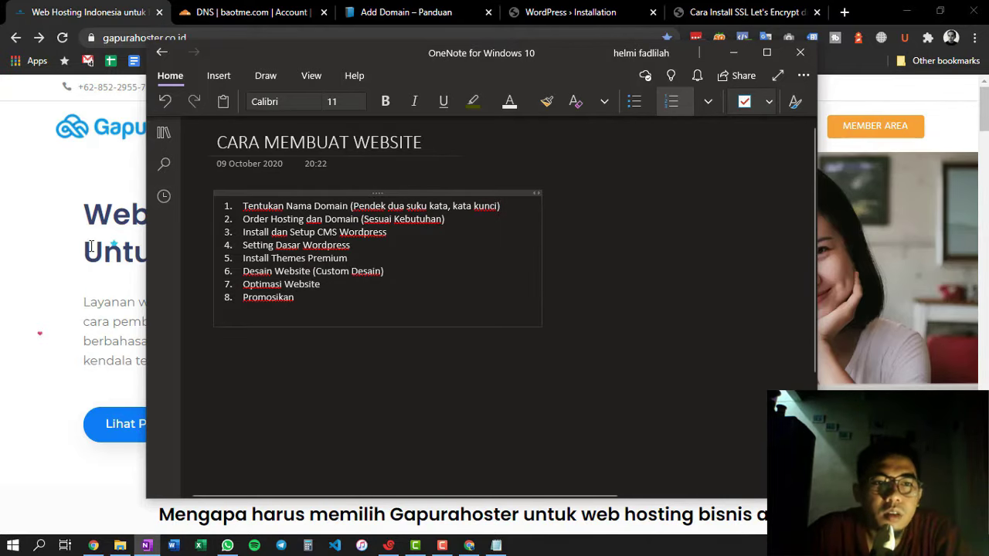
# Step: Return to the GapuraHoster site and open the WordPress Hosting pricing page
pyautogui.click(67, 254)
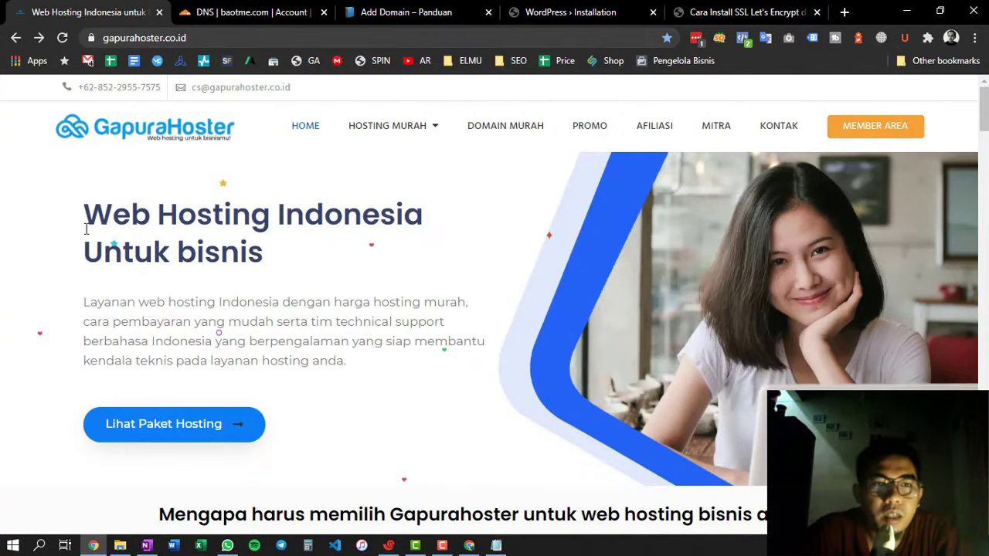
pyautogui.scroll(-4, 250, 347)
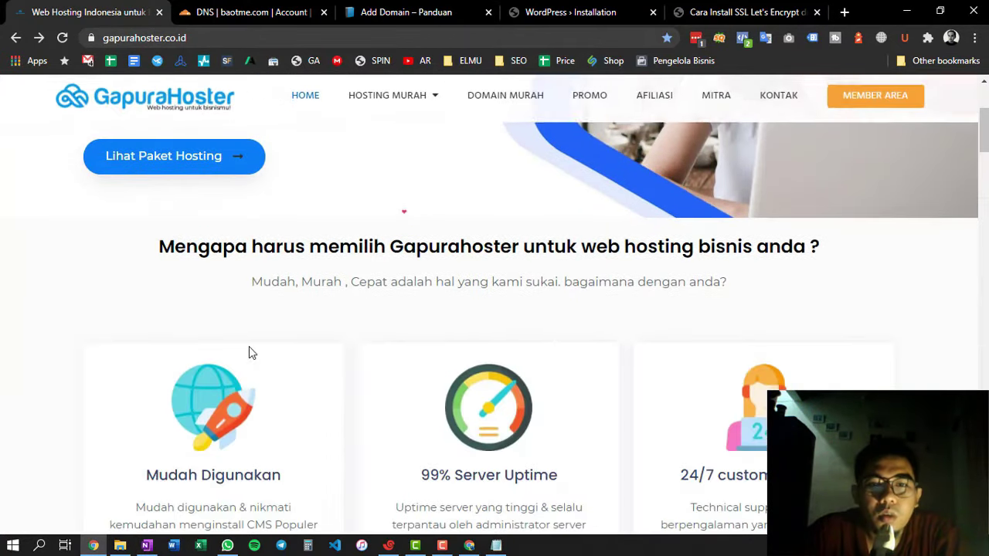
pyautogui.scroll(1, 249, 346)
pyautogui.scroll(-1, 249, 346)
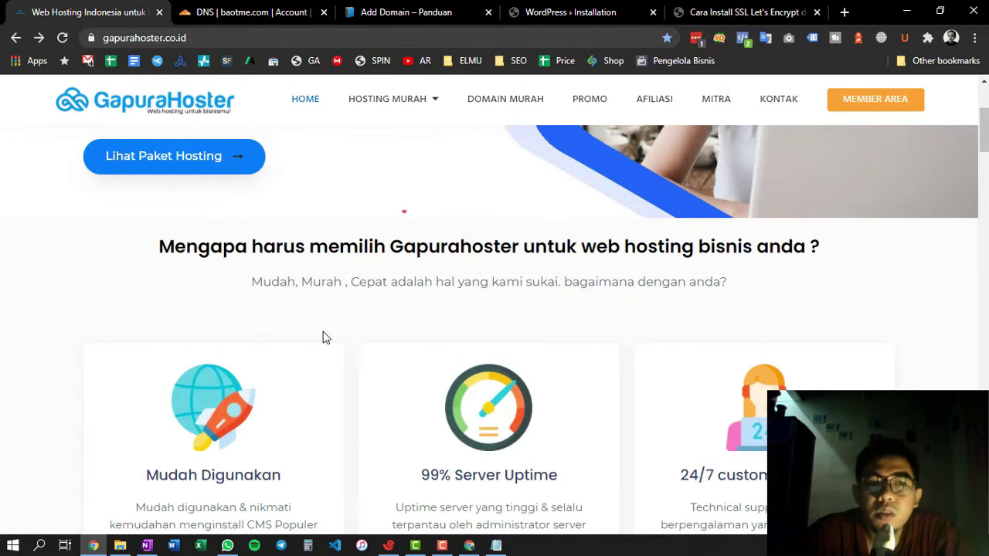
pyautogui.scroll(-1, 324, 338)
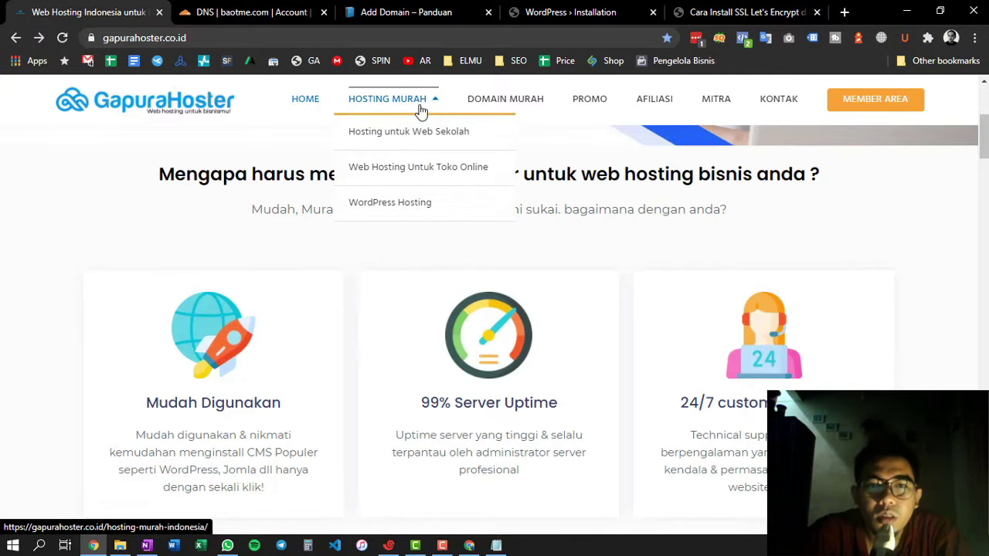
pyautogui.click(424, 201)
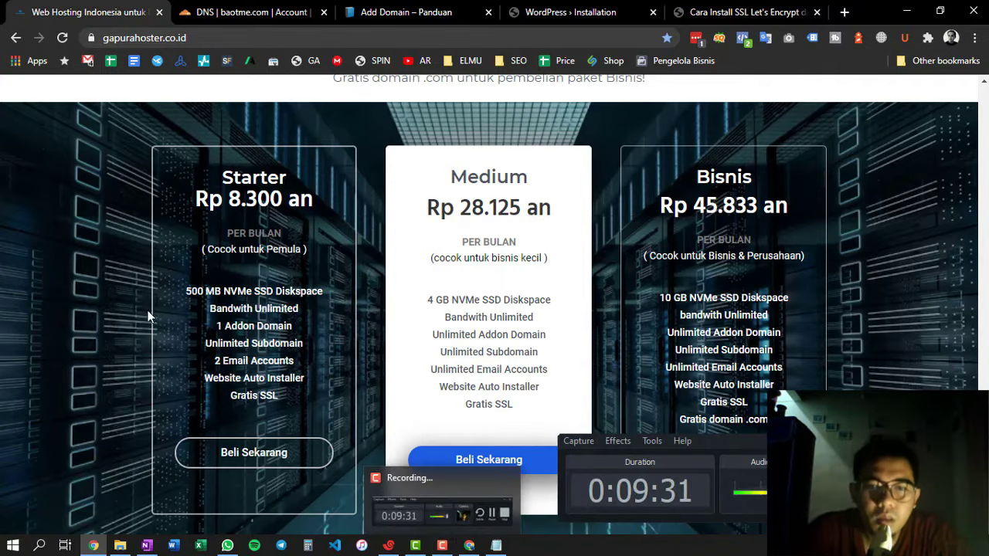
pyautogui.click(436, 506)
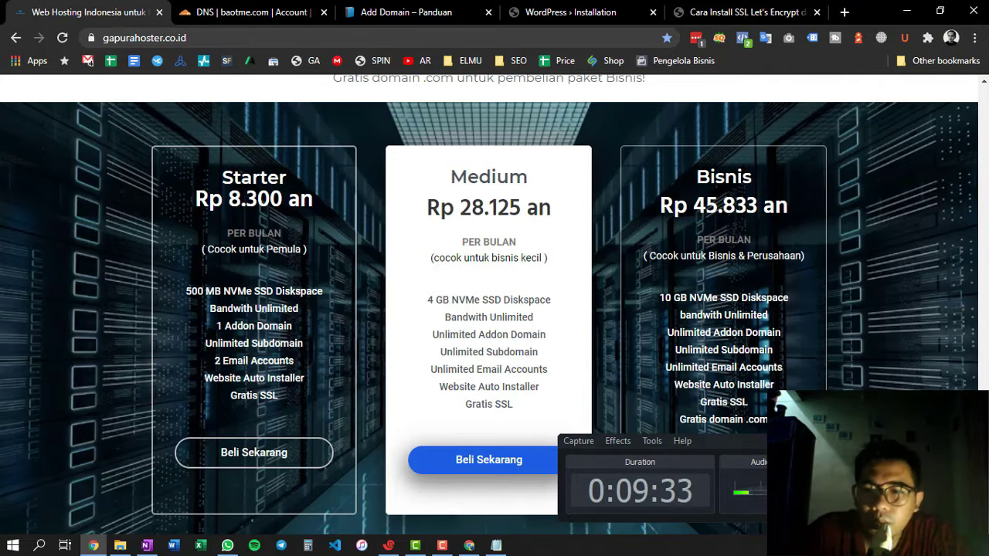
pyautogui.click(433, 329)
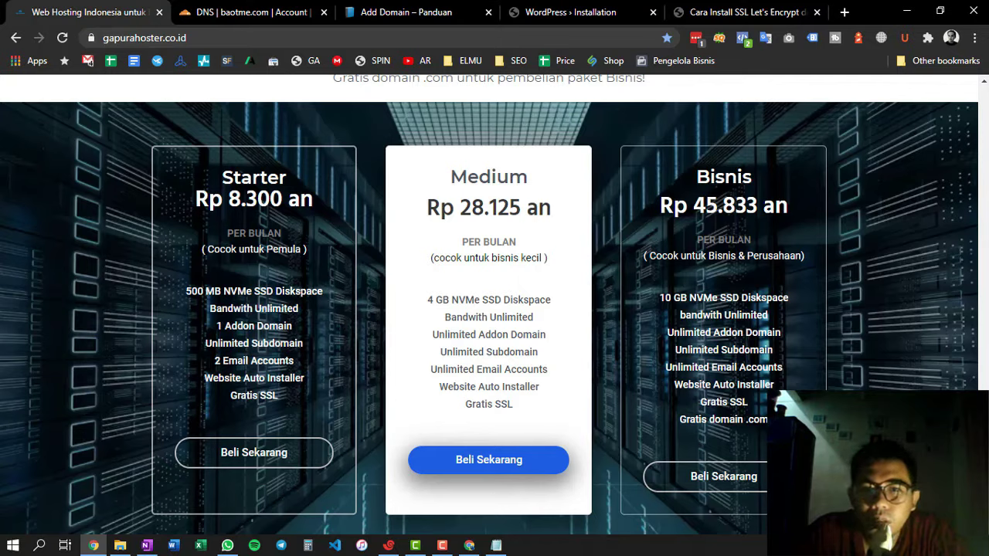
# Step: Compare Starter's 500 MB with Medium's 4 GB disk space, then order the Medium plan
pyautogui.moveTo(435, 173); pyautogui.dragTo(585, 232)
pyautogui.click(617, 186)
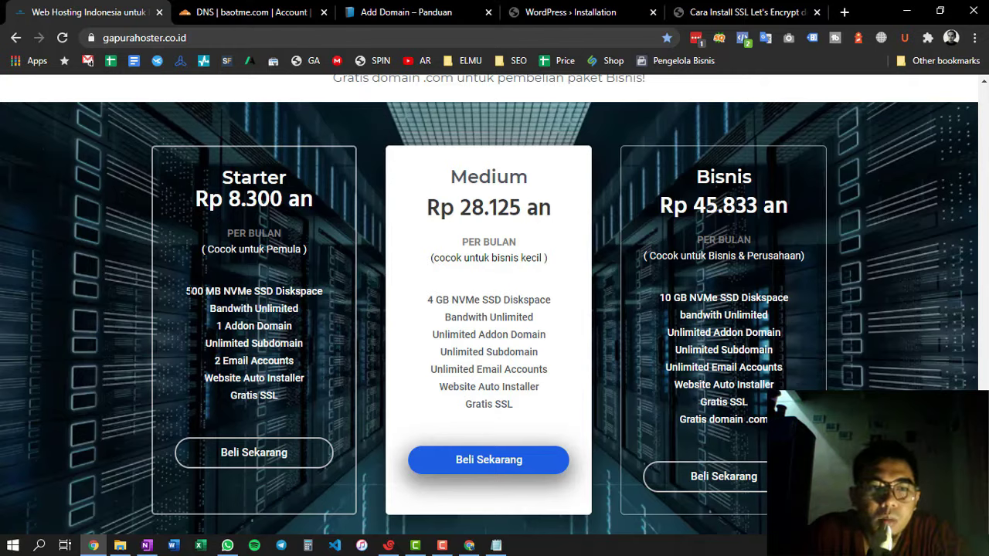
pyautogui.moveTo(183, 294); pyautogui.dragTo(328, 292)
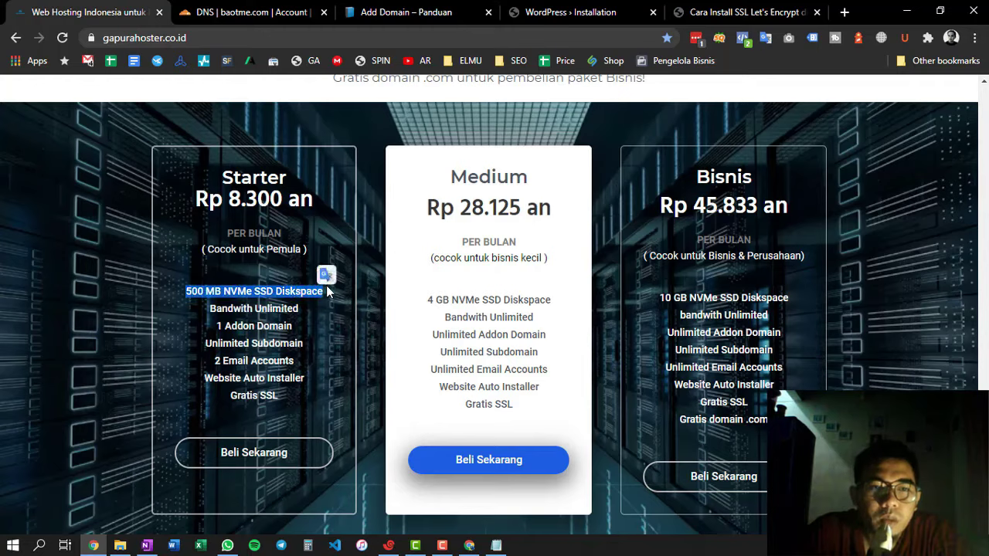
pyautogui.click(211, 310)
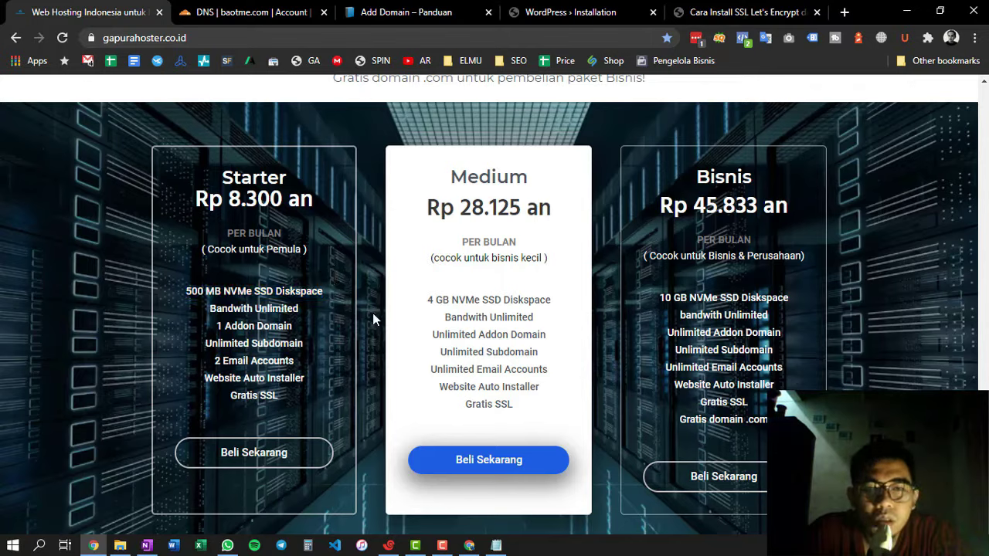
pyautogui.moveTo(427, 301); pyautogui.dragTo(580, 302)
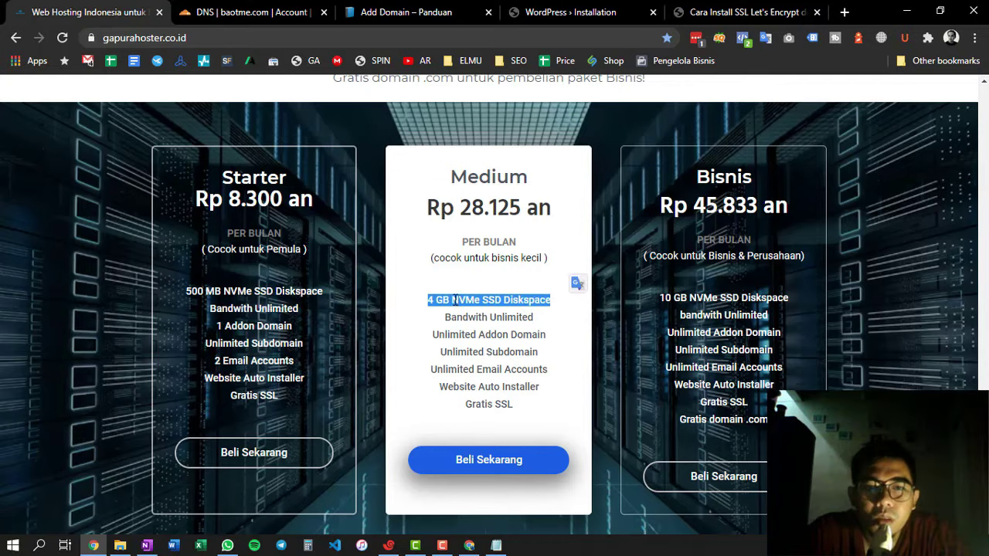
pyautogui.click(409, 235)
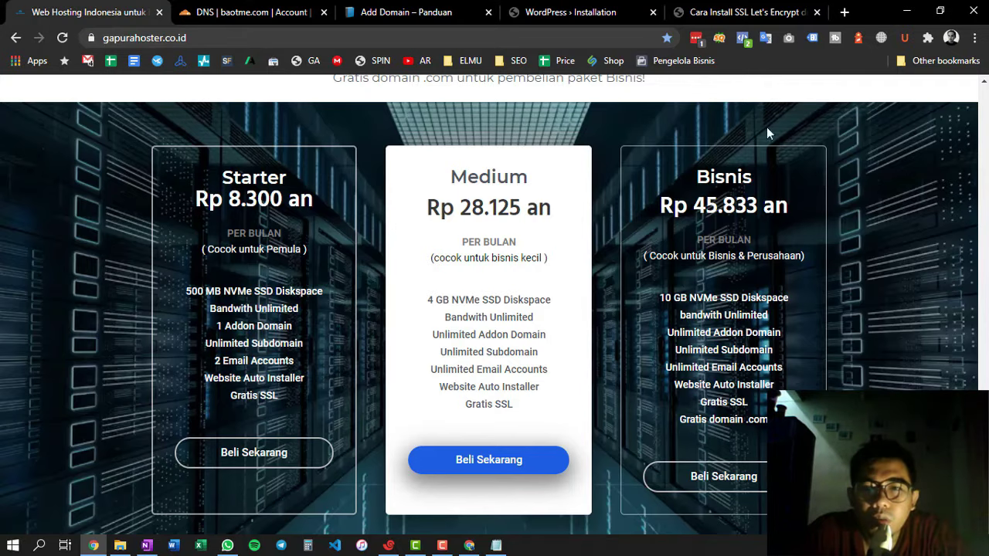
pyautogui.scroll(-1, 463, 317)
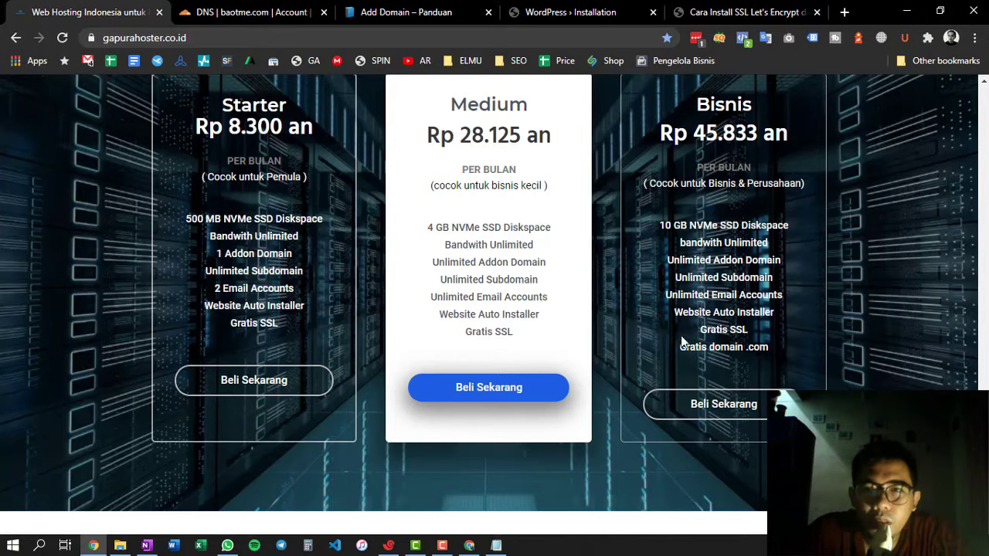
pyautogui.click(539, 394)
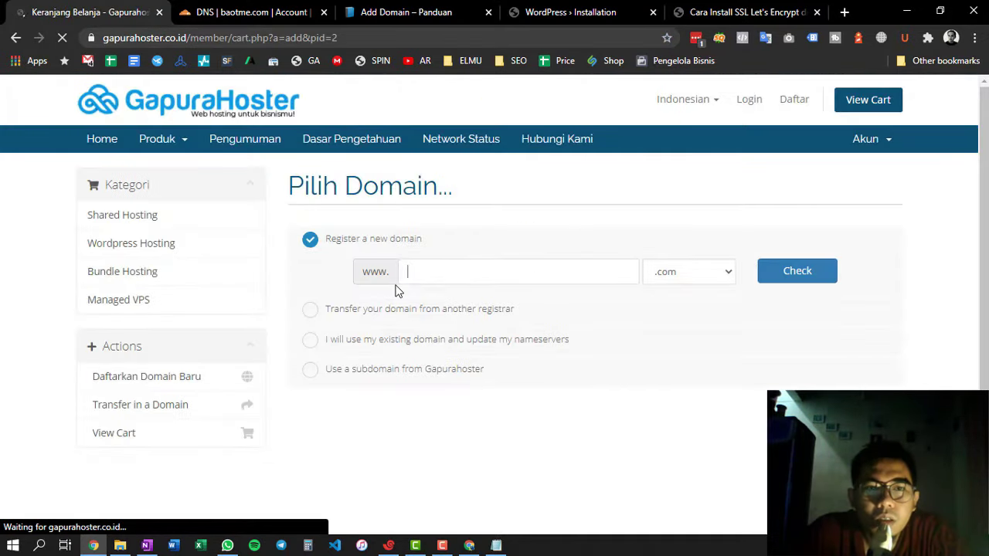
# Step: Check rahayumedia.com availability and review its Rp. 149.000,00 price and suggested domains
pyautogui.click(446, 273)
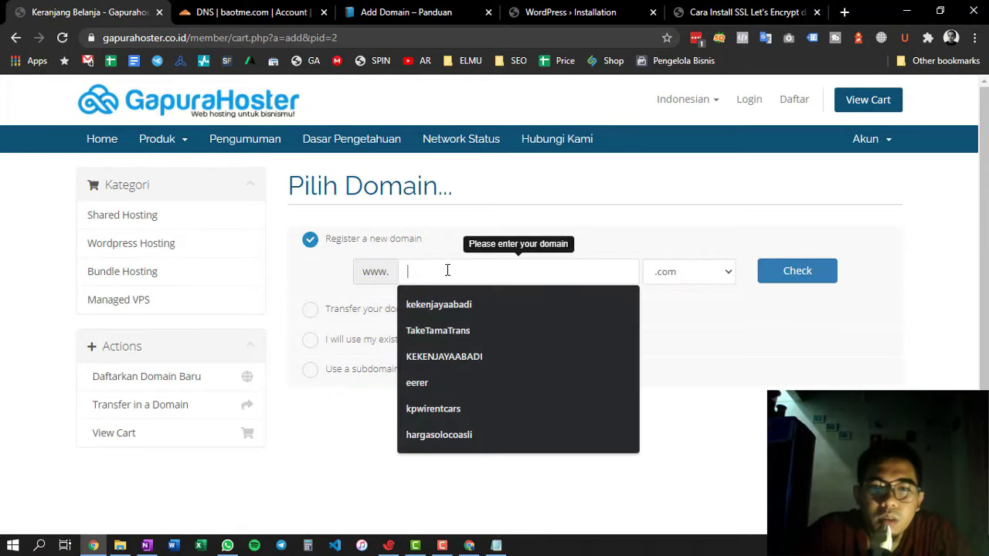
pyautogui.write('r')
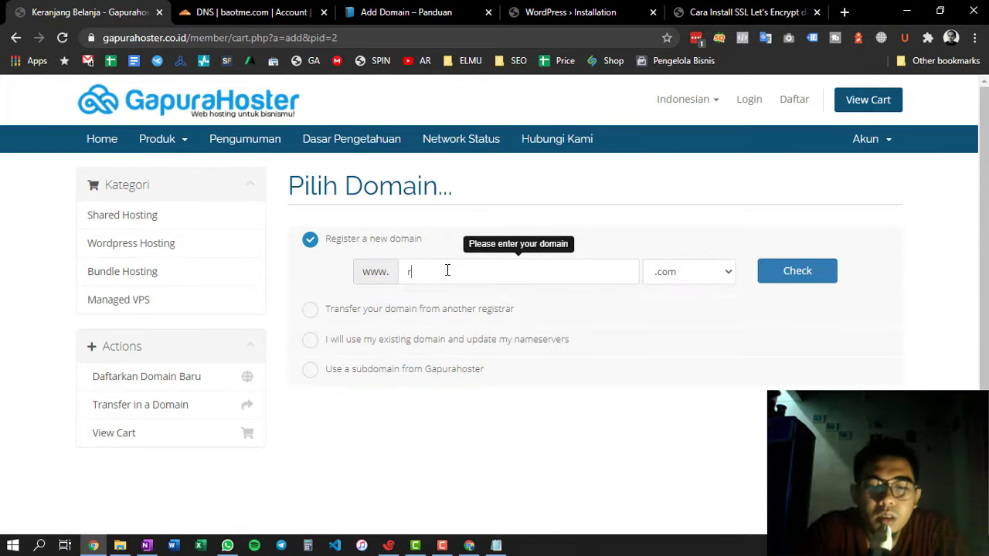
pyautogui.write('ahayu')
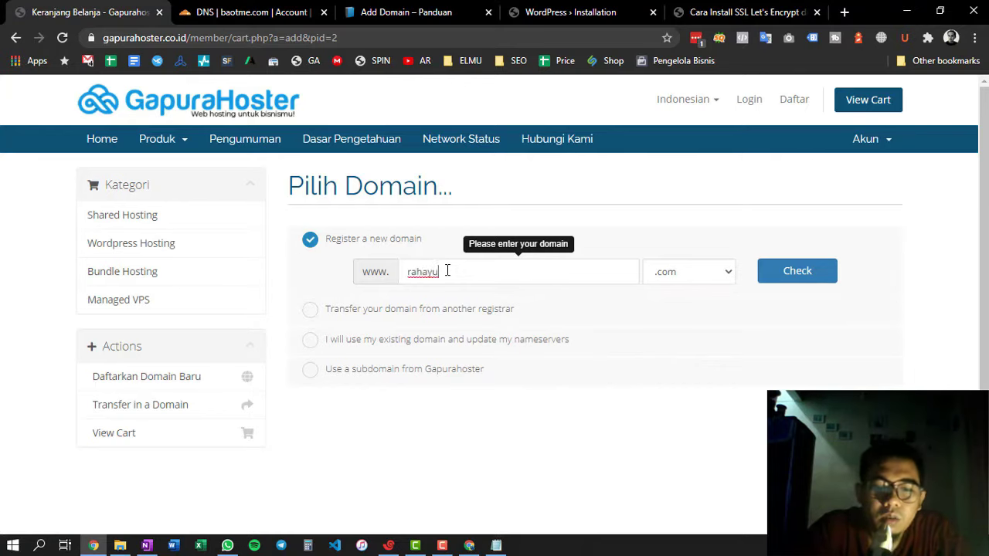
pyautogui.write('media')
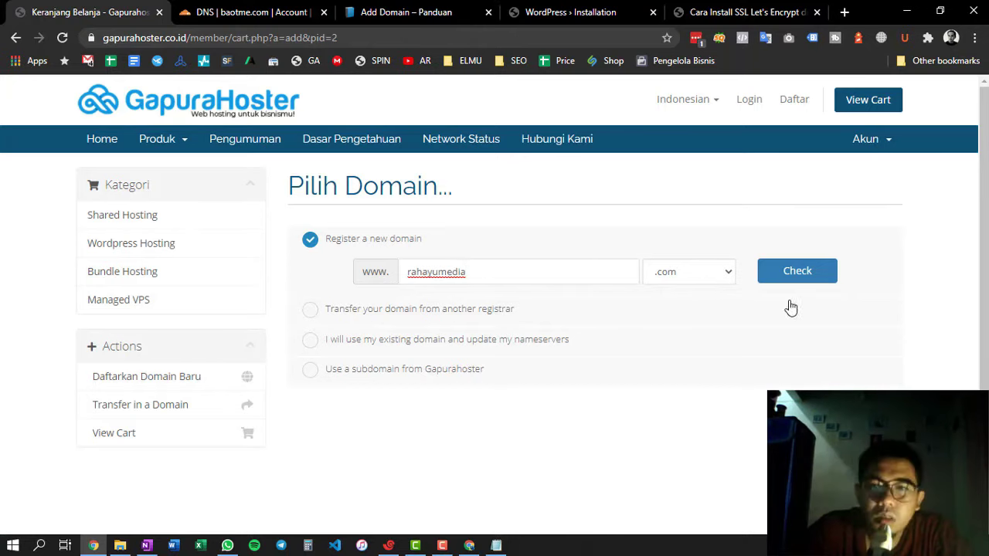
pyautogui.click(797, 273)
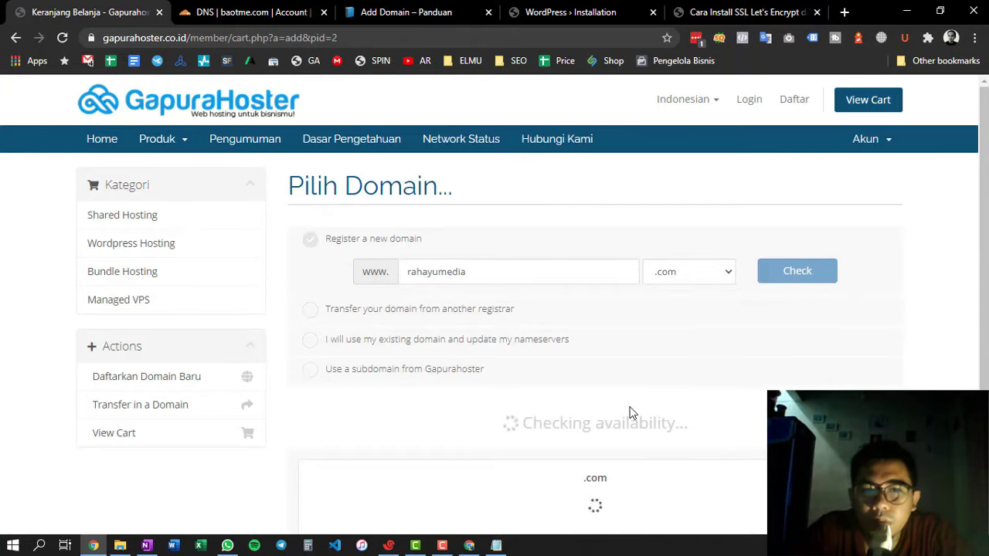
pyautogui.scroll(-2, 630, 413)
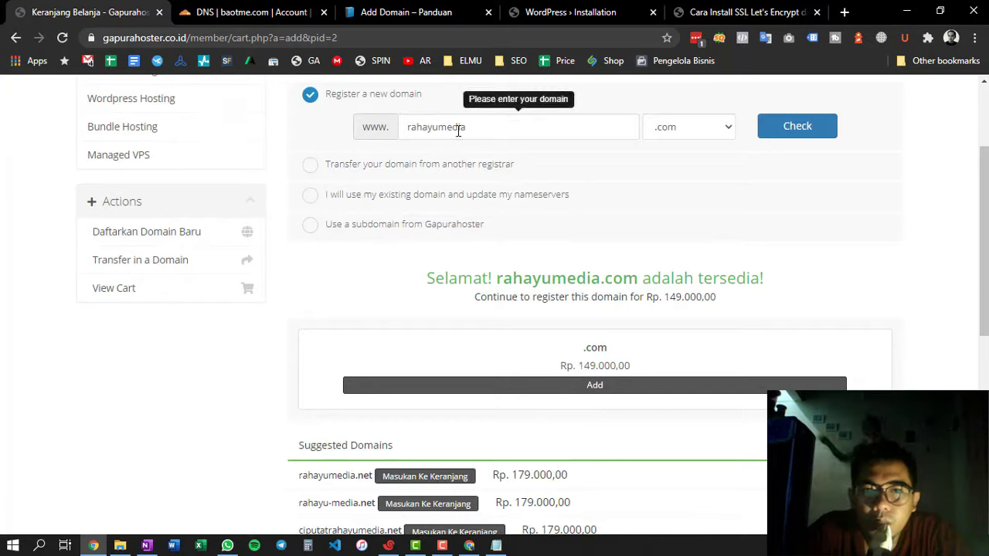
pyautogui.doubleClick(433, 128)
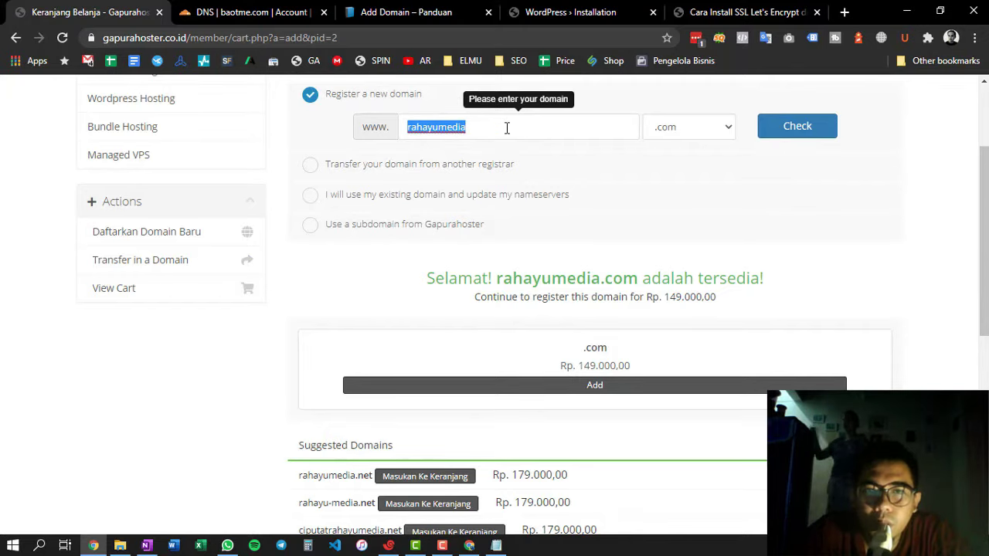
pyautogui.moveTo(468, 278); pyautogui.dragTo(698, 279)
pyautogui.click(771, 290)
pyautogui.scroll(-1, 761, 320)
pyautogui.scroll(-5, 647, 333)
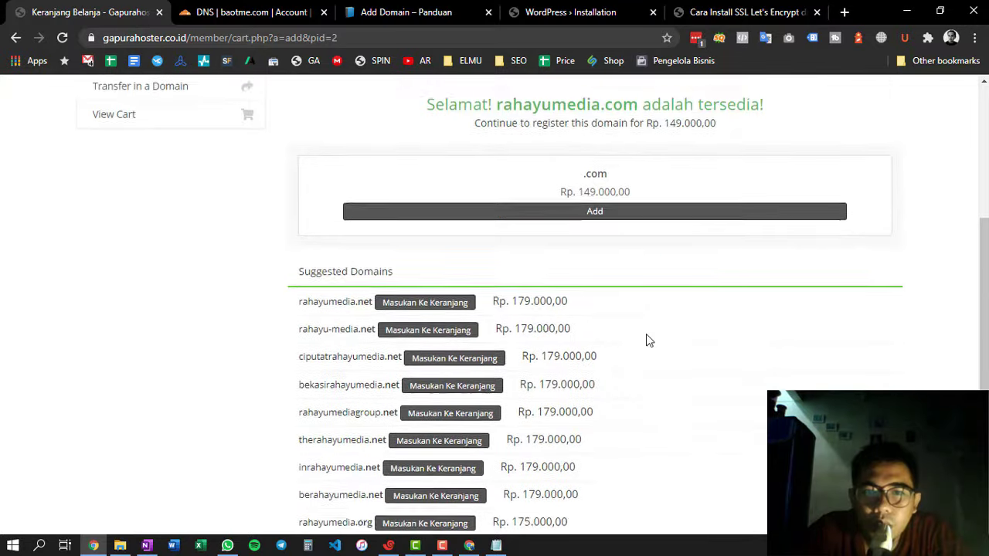
# Step: Browse the WordPress and Shared Hosting categories and order the Bisnis shared hosting plan
pyautogui.click(624, 469)
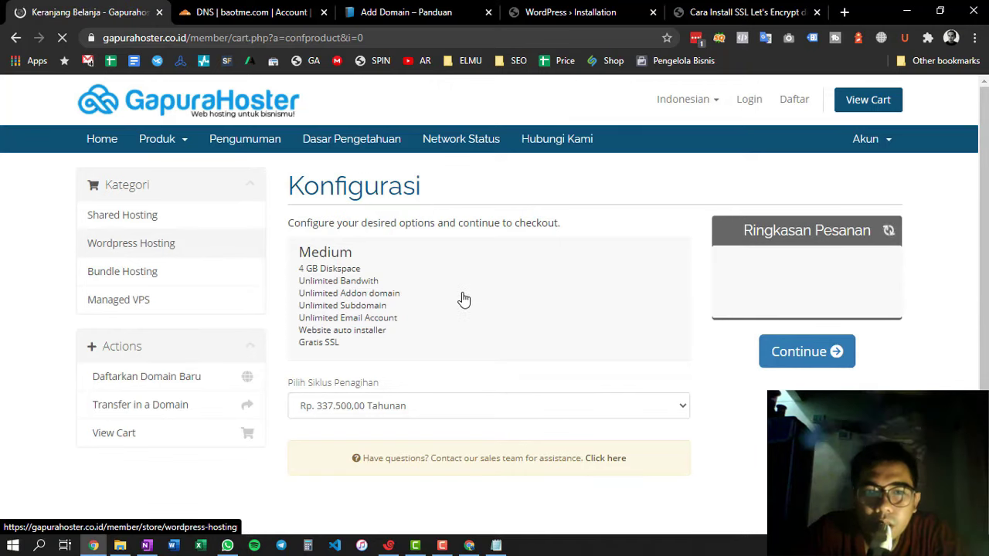
pyautogui.scroll(-1, 674, 345)
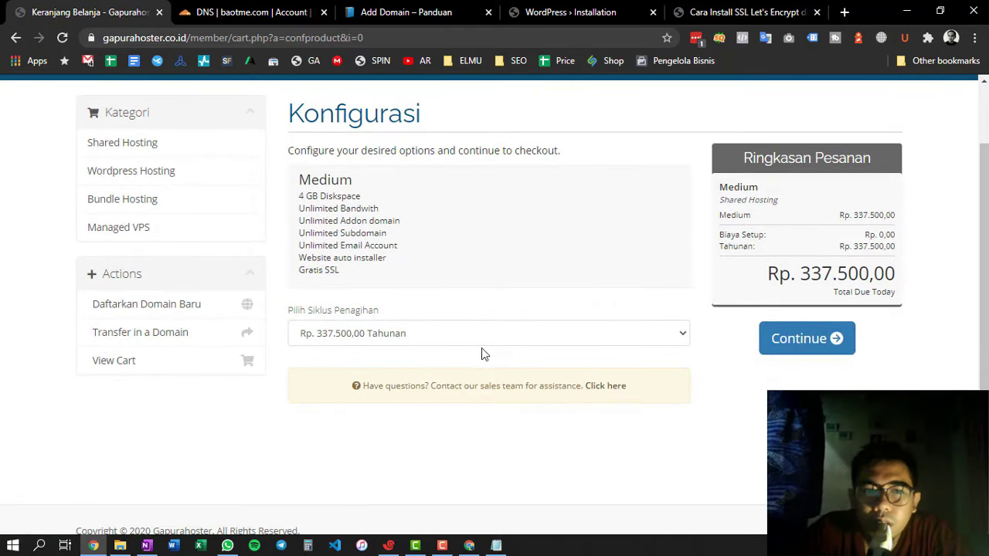
pyautogui.scroll(1, 688, 373)
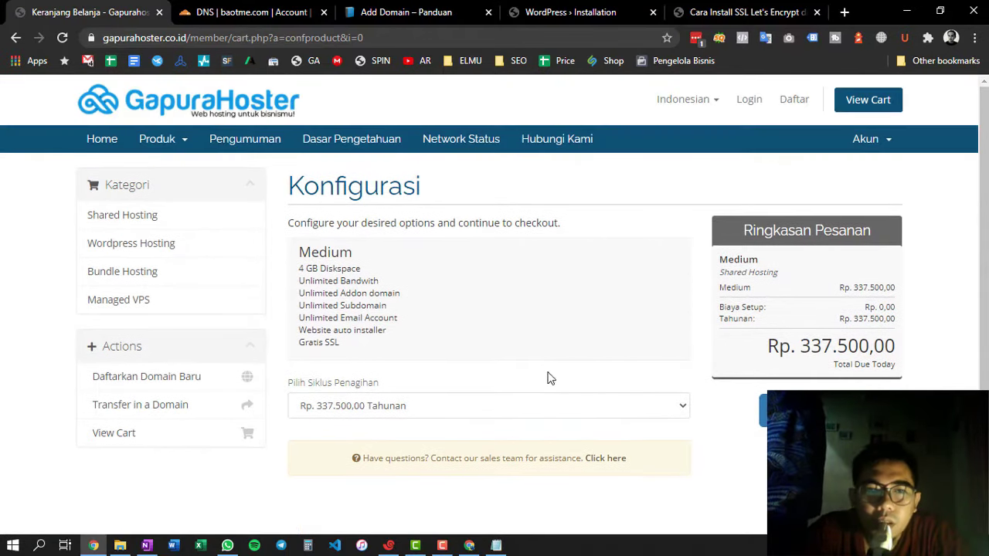
pyautogui.click(140, 245)
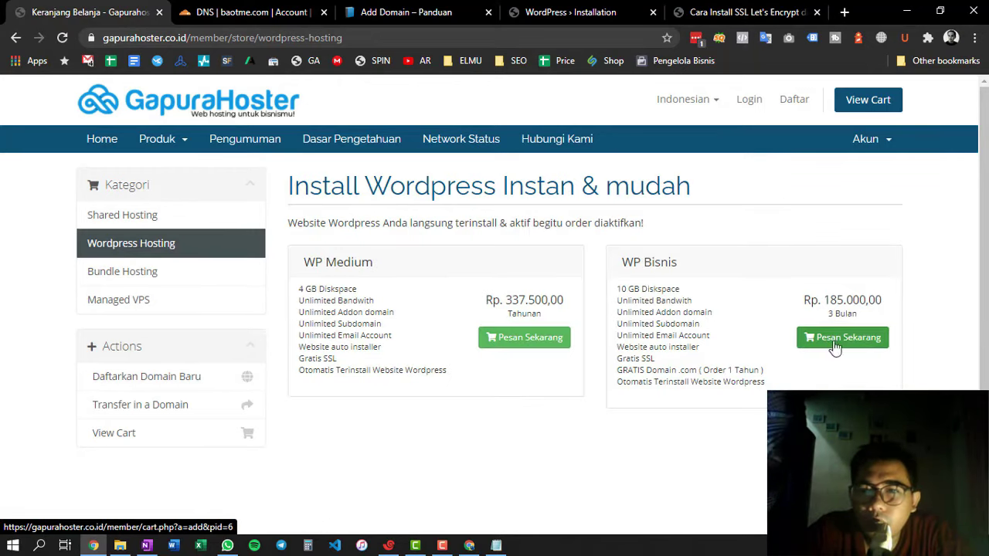
pyautogui.click(162, 221)
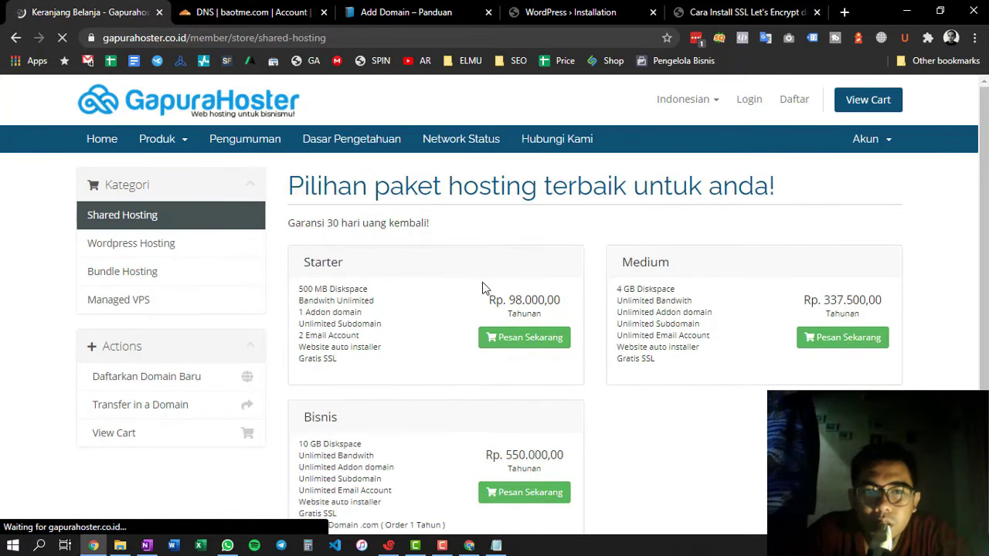
pyautogui.scroll(-1, 485, 291)
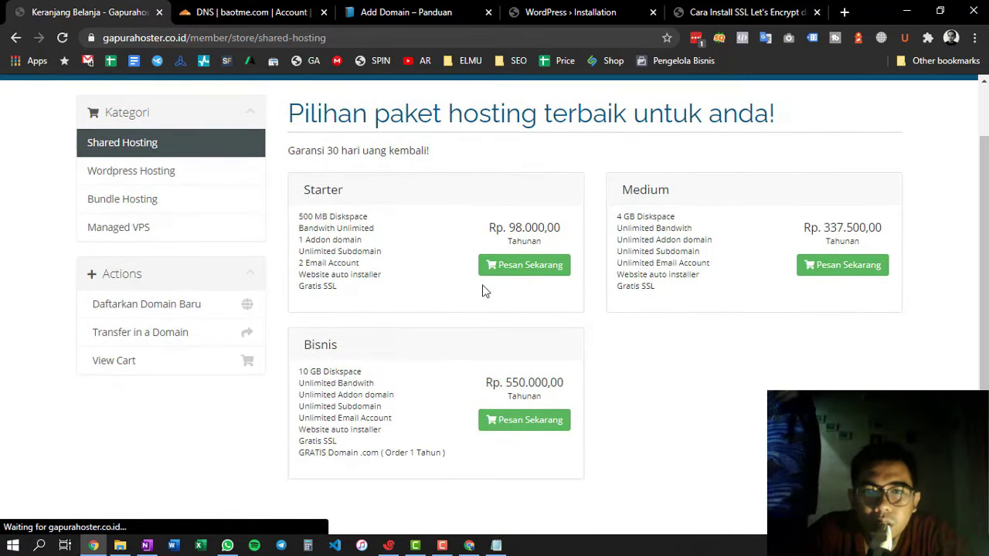
pyautogui.click(531, 424)
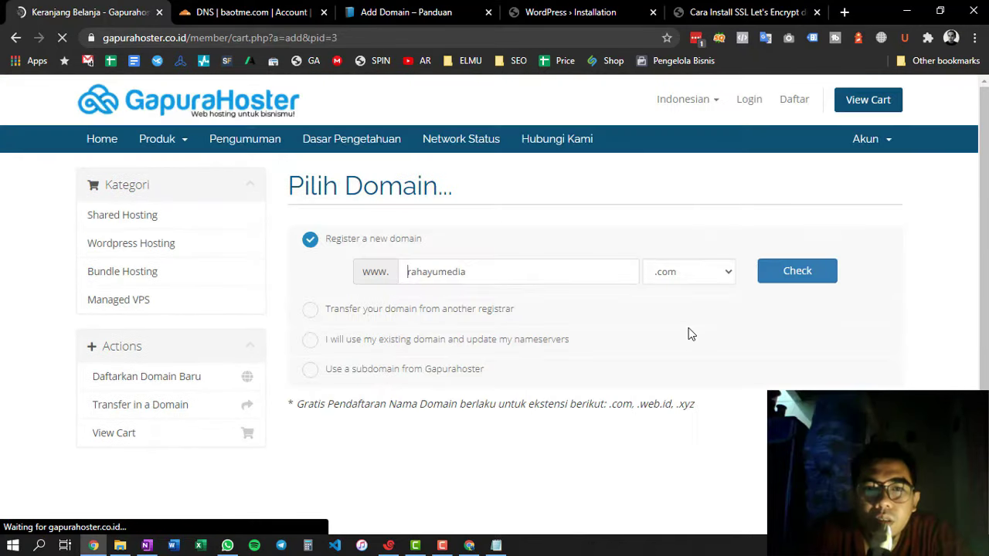
# Step: Attach rahayumedia.com to the Bisnis plan, keeping yearly billing at Rp. 550.000,00
pyautogui.click(812, 281)
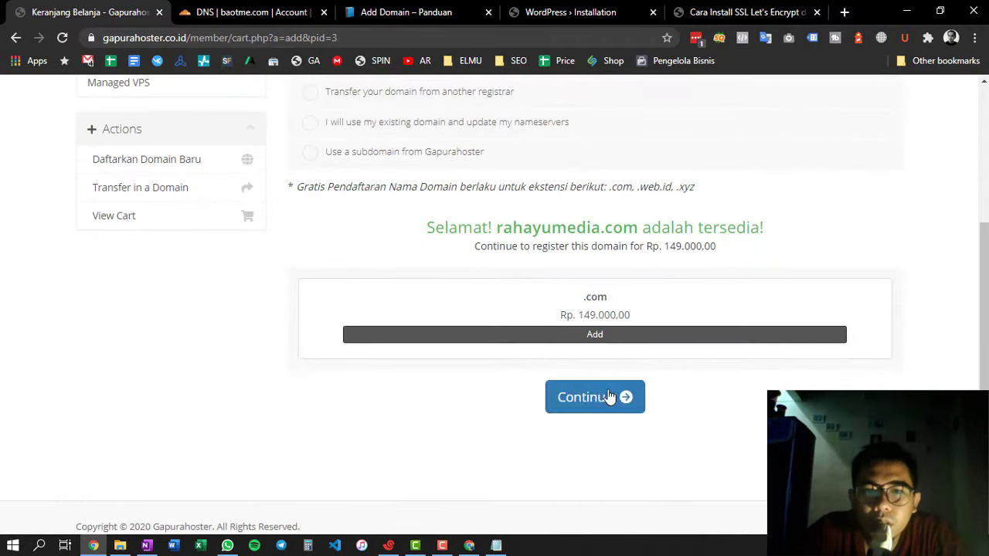
pyautogui.click(632, 386)
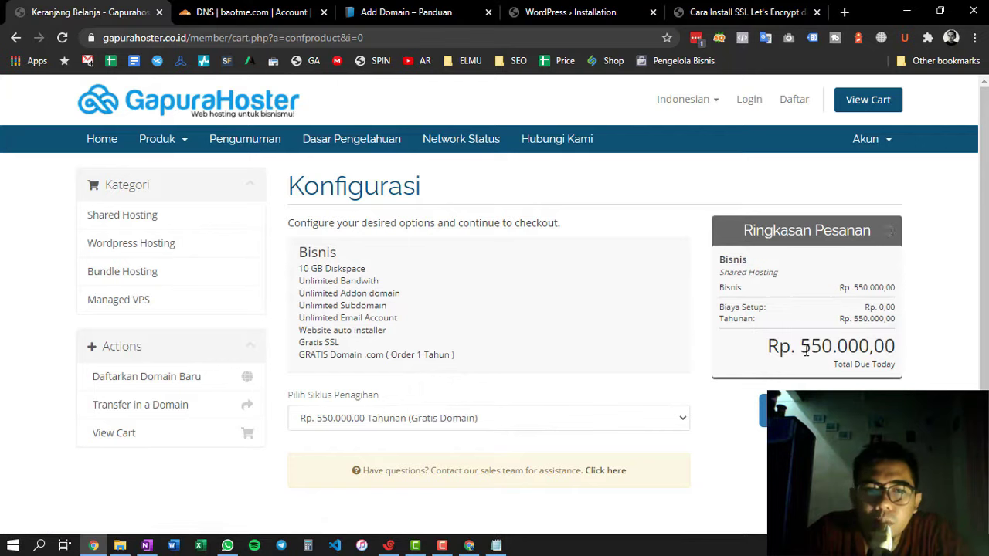
pyautogui.moveTo(806, 350); pyautogui.dragTo(896, 352)
pyautogui.click(668, 348)
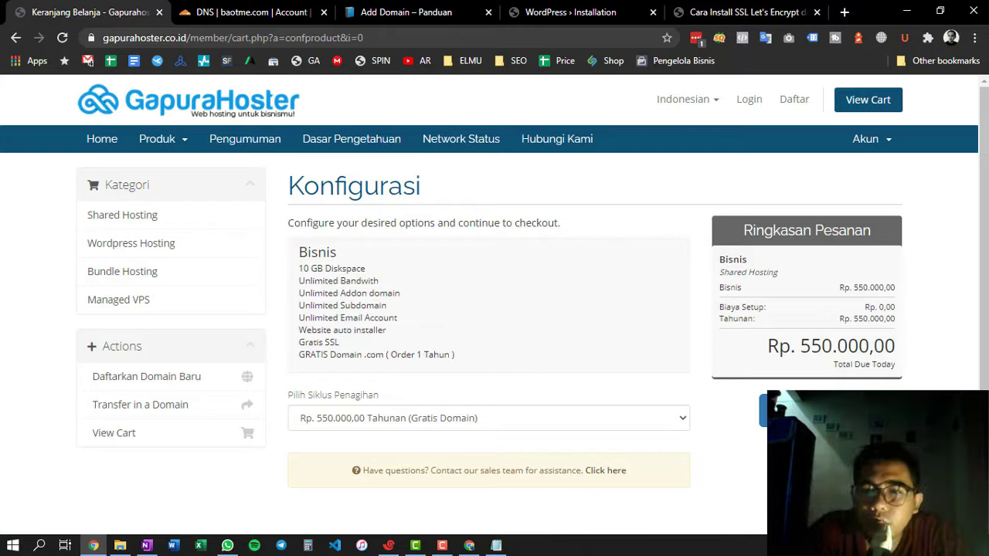
pyautogui.click(538, 430)
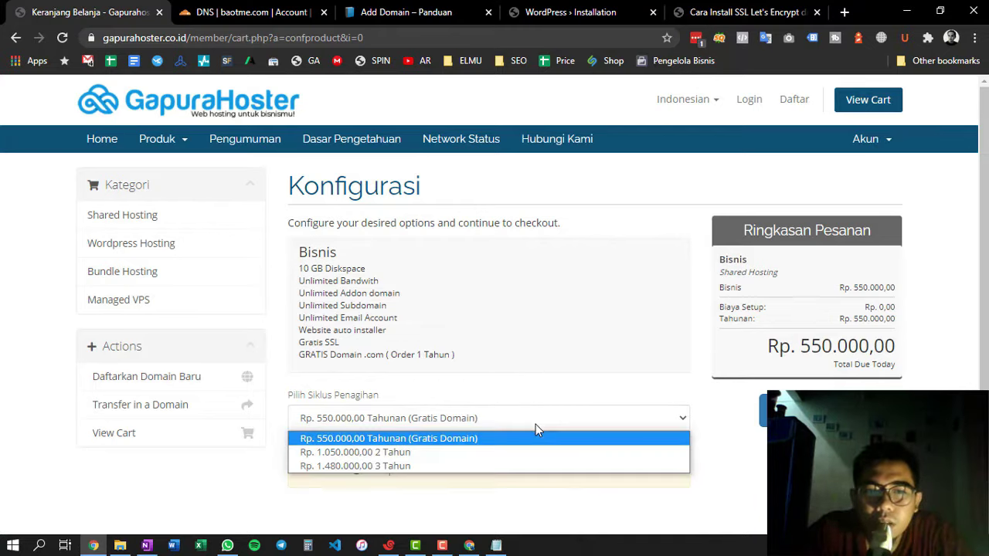
pyautogui.click(536, 425)
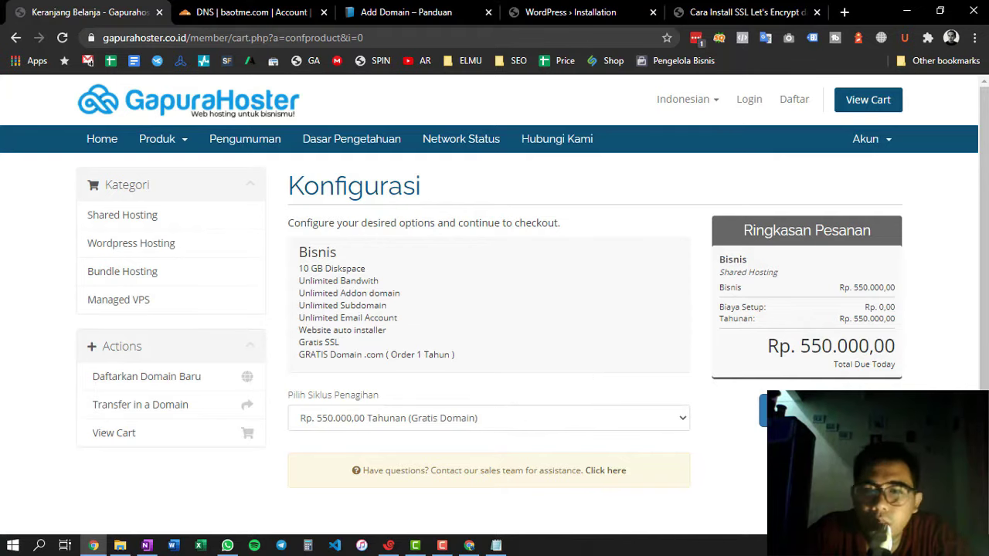
pyautogui.click(764, 410)
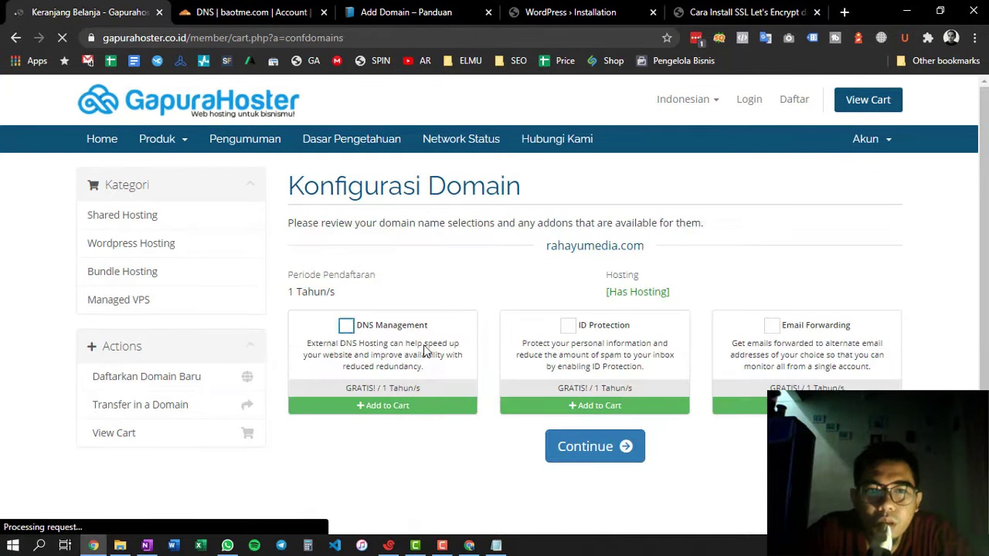
# Step: Add DNS Management, ID Protection and Email Forwarding to the domain and proceed to review
pyautogui.click(351, 327)
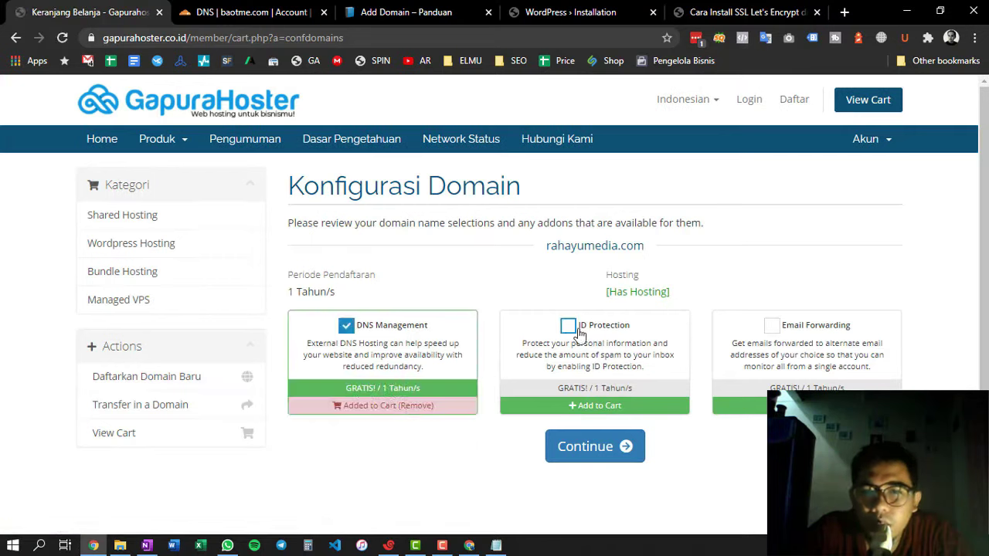
pyautogui.click(568, 327)
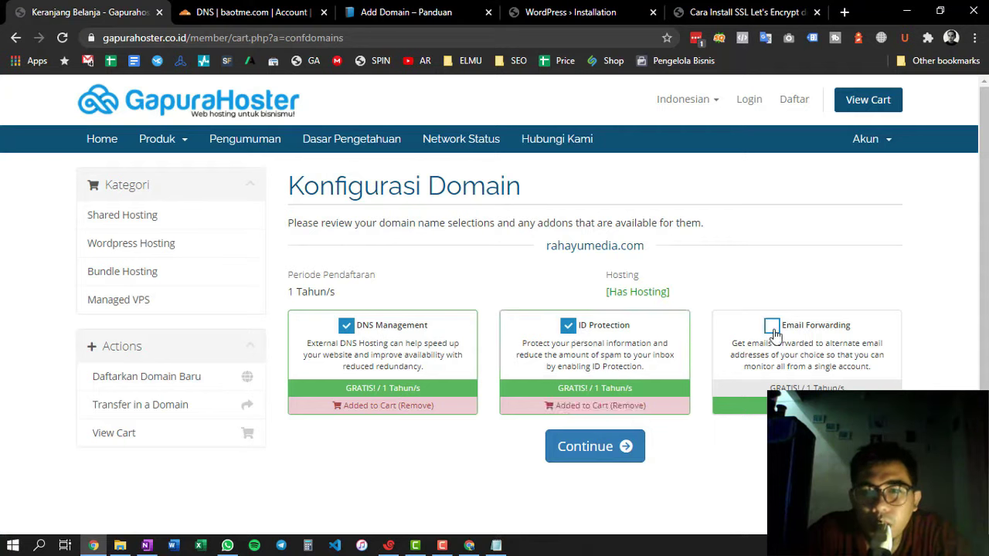
pyautogui.click(772, 326)
pyautogui.click(624, 444)
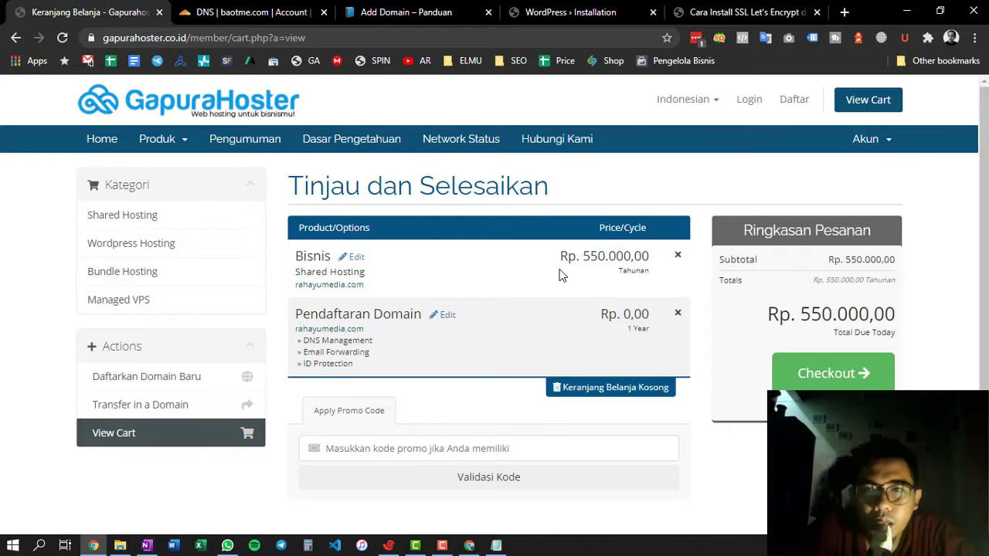
# Step: Sign in and launch cPanel from the Skincaredrw.net Starter shared hosting details
pyautogui.click(747, 108)
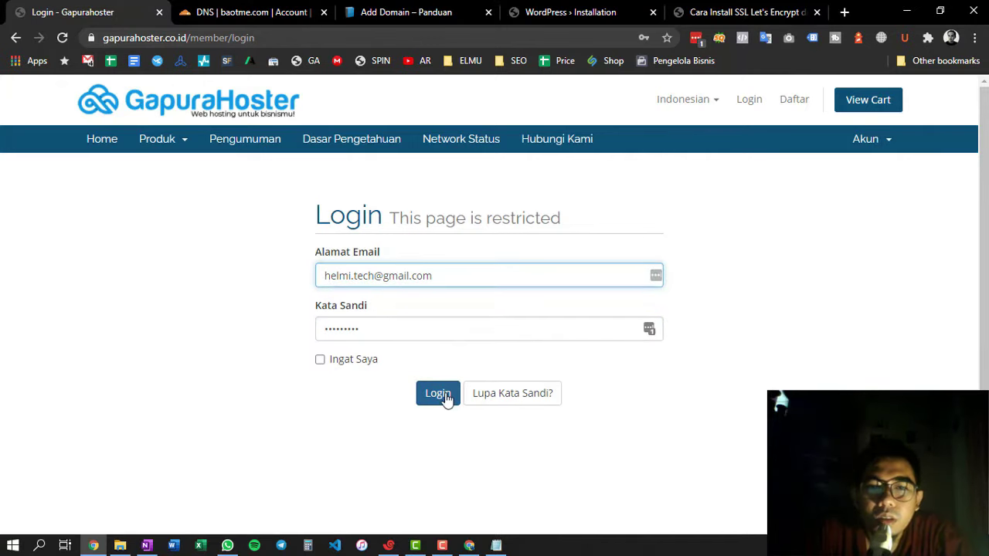
pyautogui.click(438, 395)
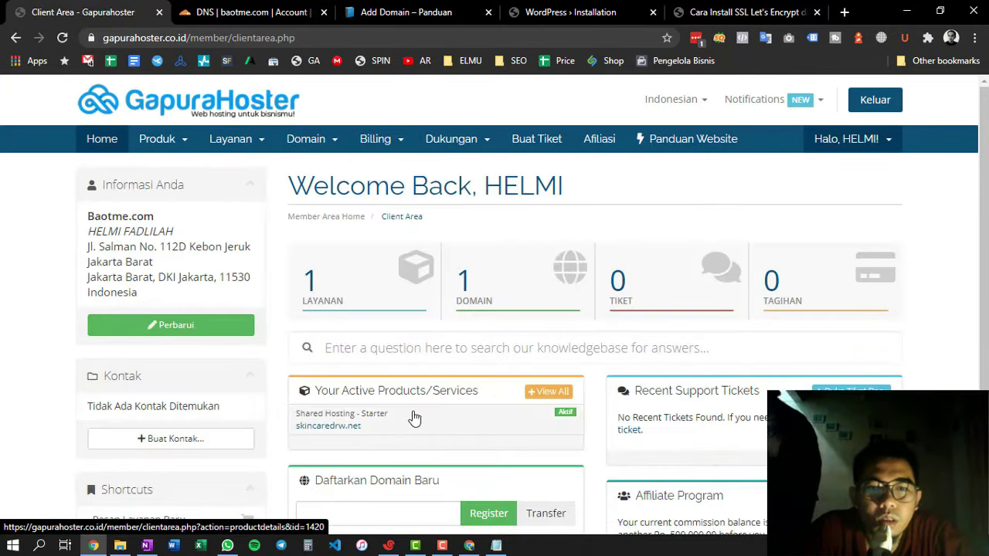
pyautogui.scroll(-2, 419, 427)
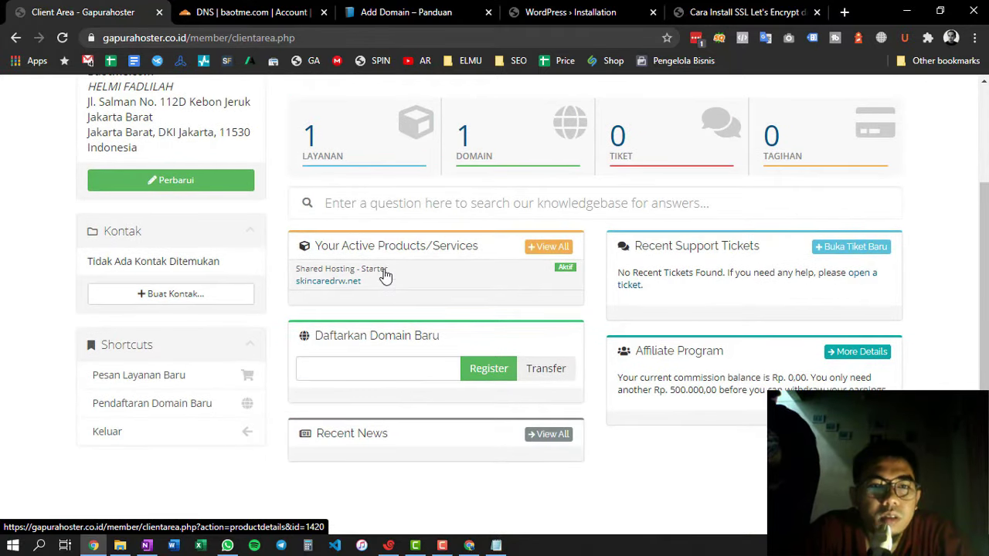
pyautogui.click(386, 275)
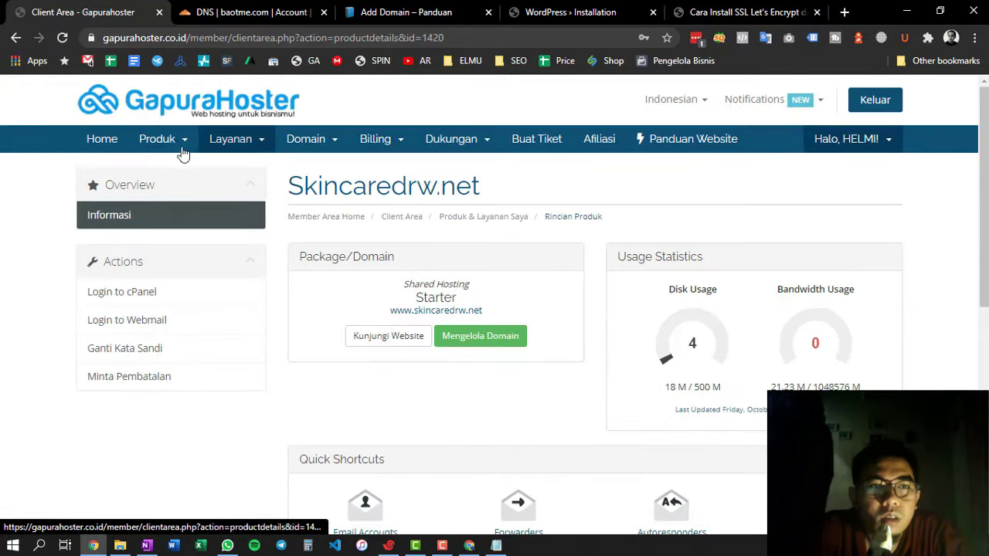
pyautogui.click(15, 39)
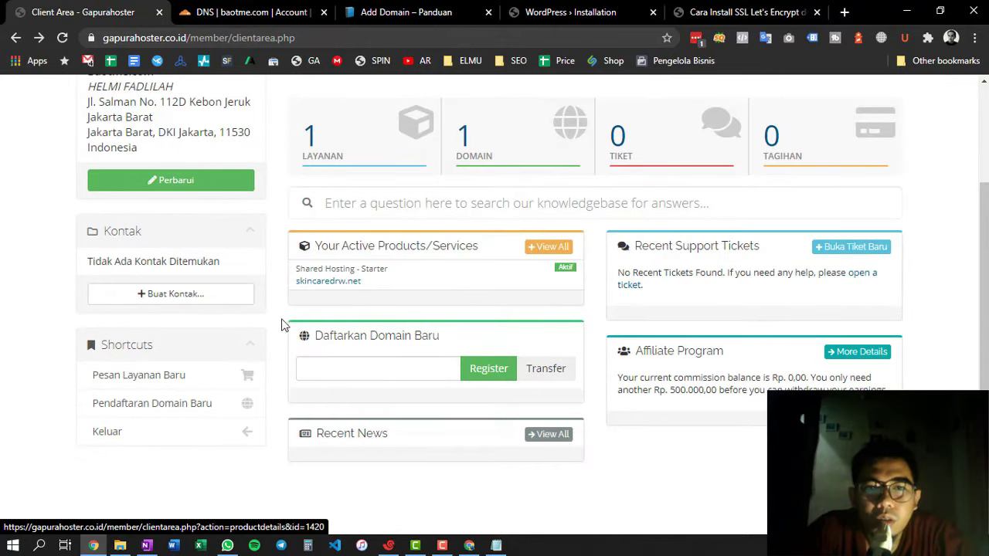
pyautogui.click(349, 278)
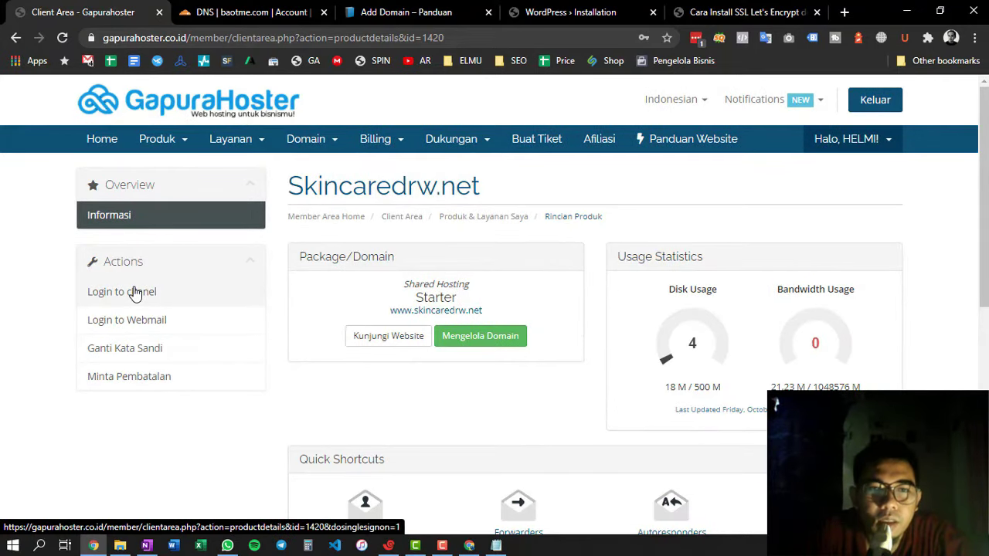
pyautogui.click(134, 292)
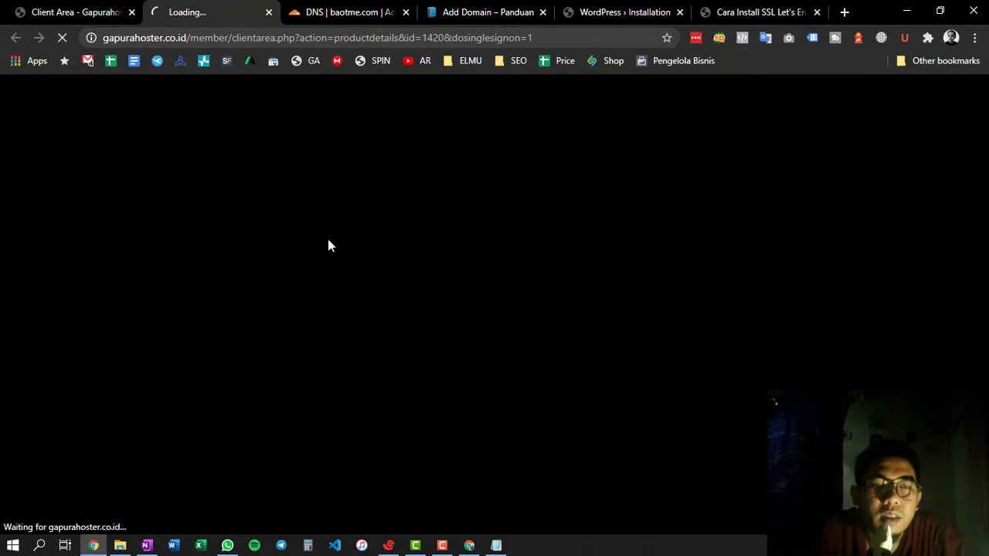
# Step: Settle on the cPanel dashboard tab, then bring the OneNote website notes back on top
pyautogui.click(69, 17)
pyautogui.click(197, 12)
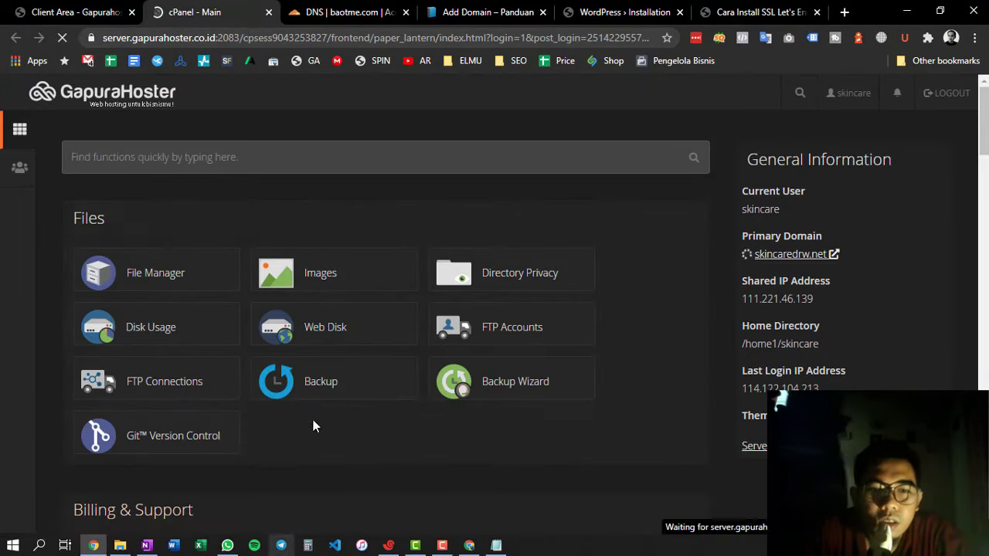
pyautogui.click(62, 11)
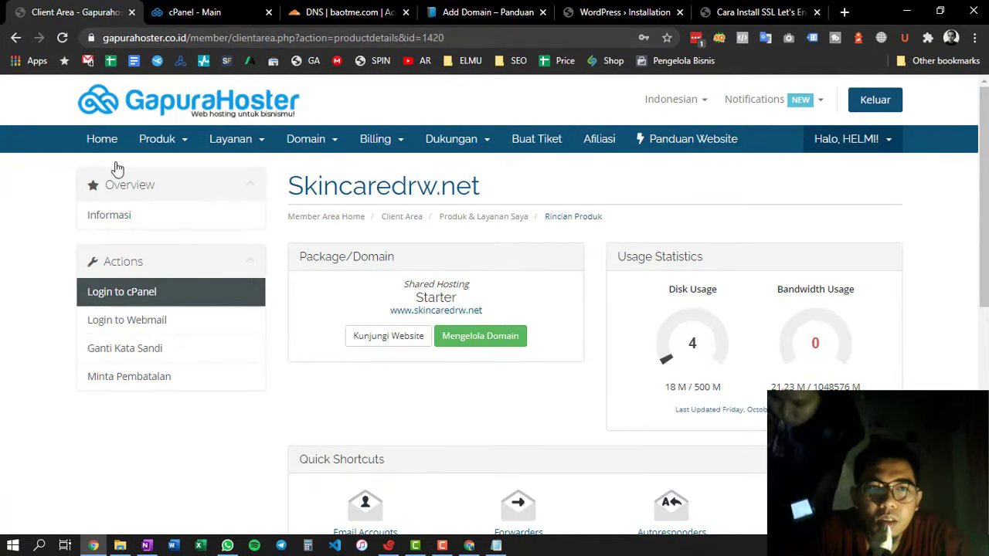
pyautogui.click(182, 12)
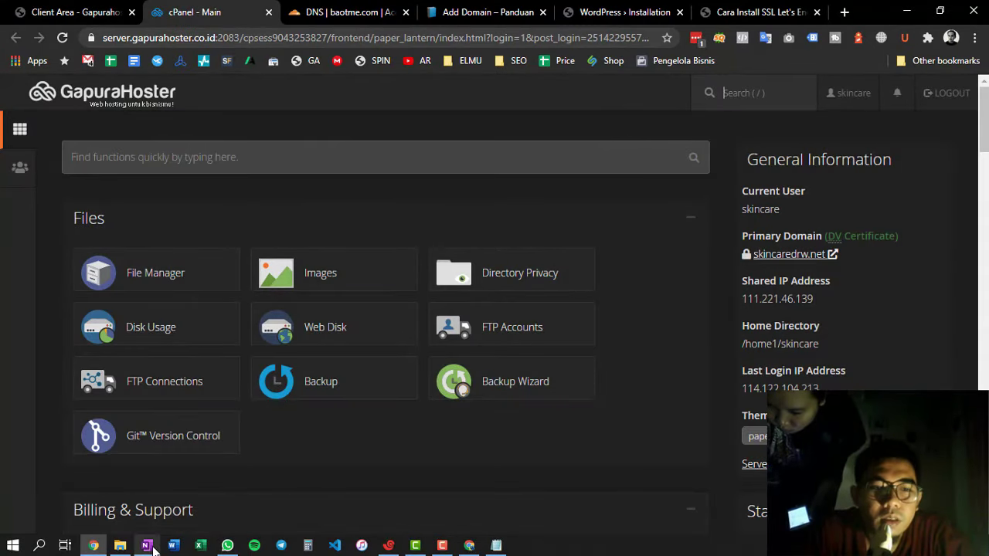
pyautogui.click(147, 546)
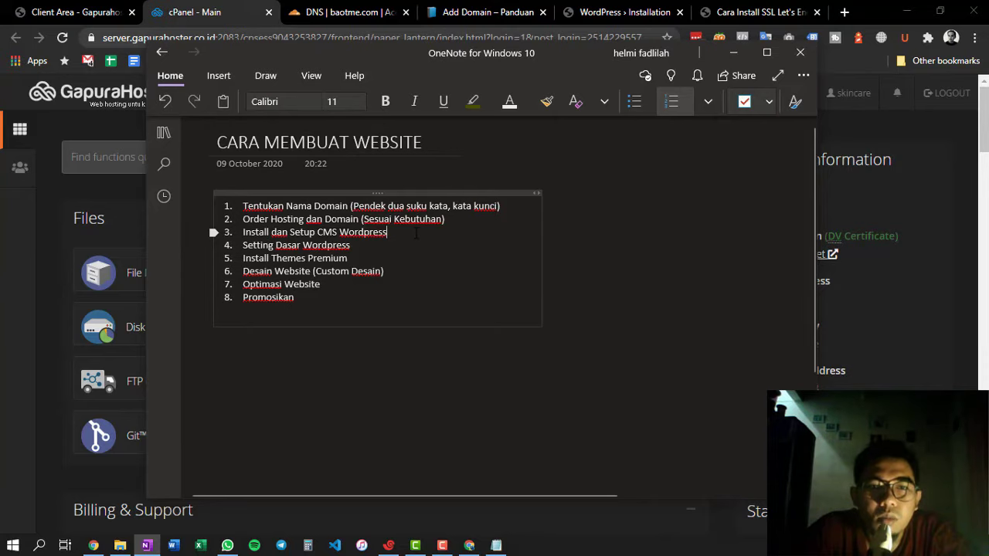
# Step: Return to the browser's hosting client area tab
pyautogui.click(2, 251)
pyautogui.click(97, 11)
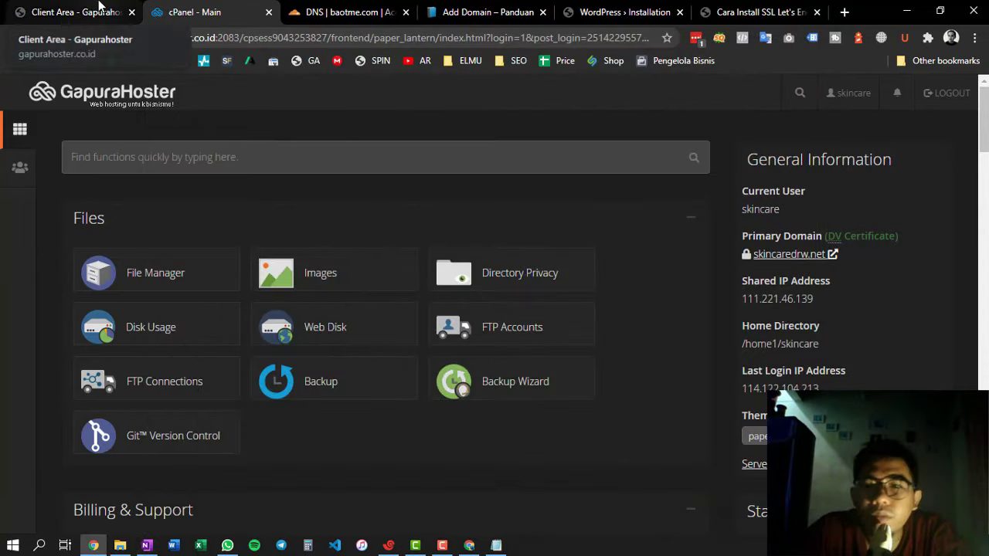
# Step: Return to cPanel and open WordPress 5.5.1 from the Softaculous Apps Installer
pyautogui.hotkey('ctrl', 'Tab')
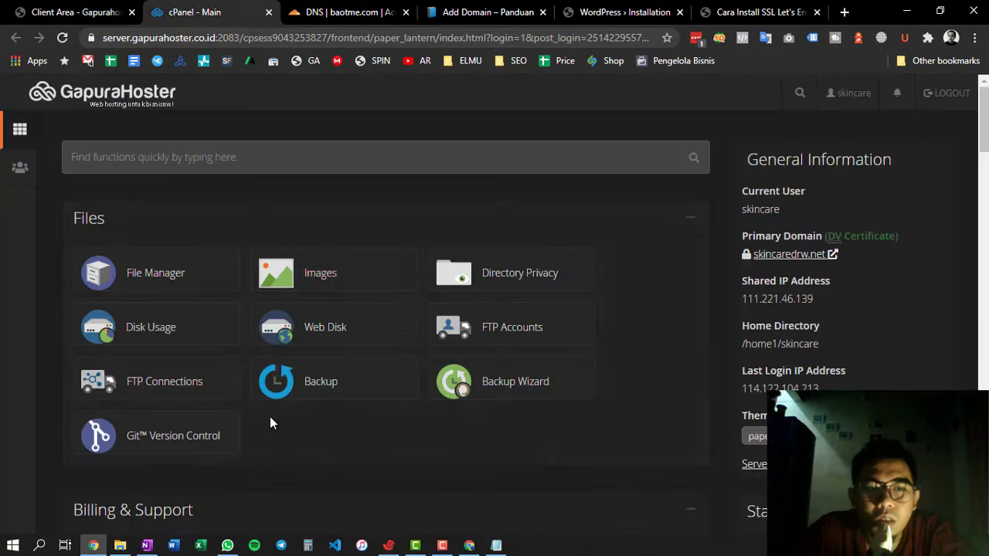
pyautogui.scroll(-3, 409, 438)
pyautogui.scroll(3, 409, 439)
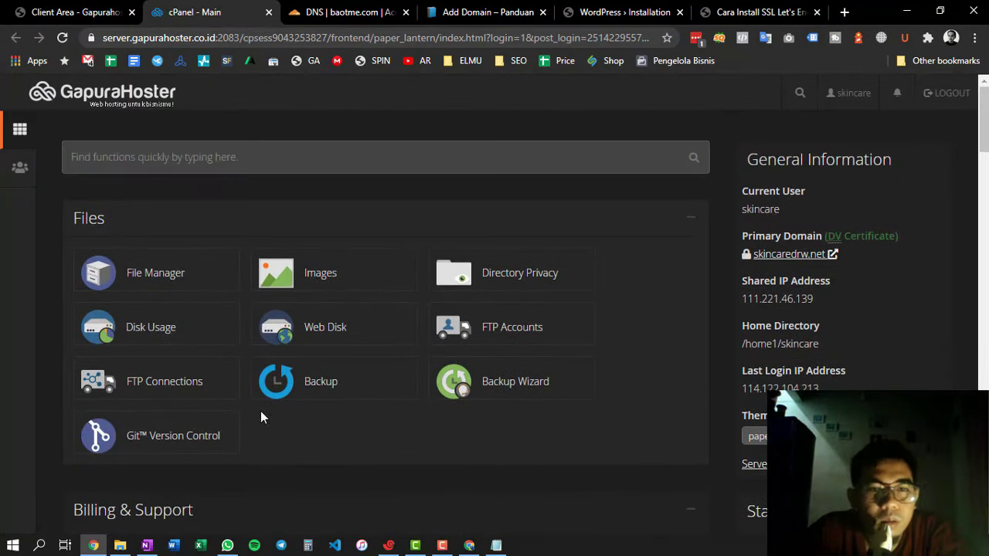
pyautogui.scroll(-15, 420, 346)
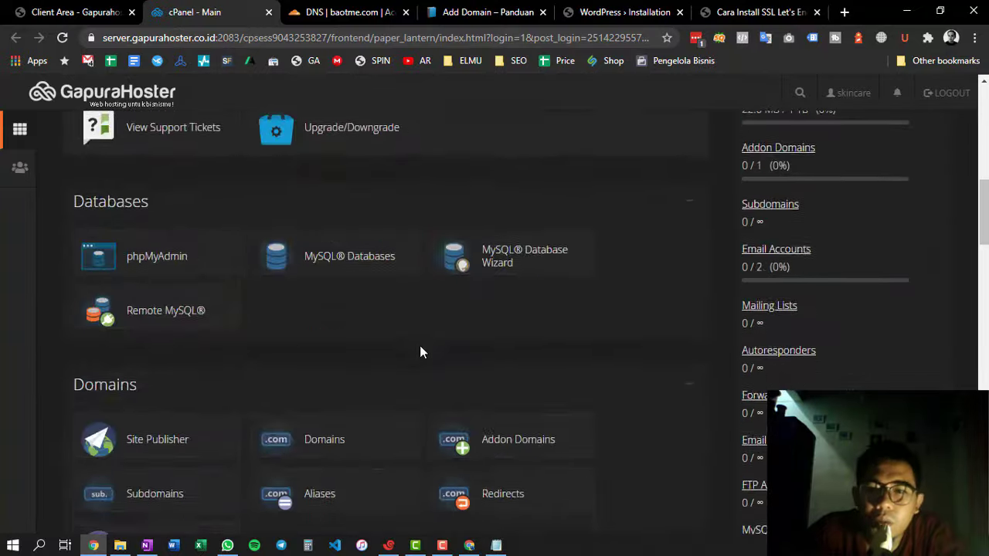
pyautogui.scroll(-20, 420, 348)
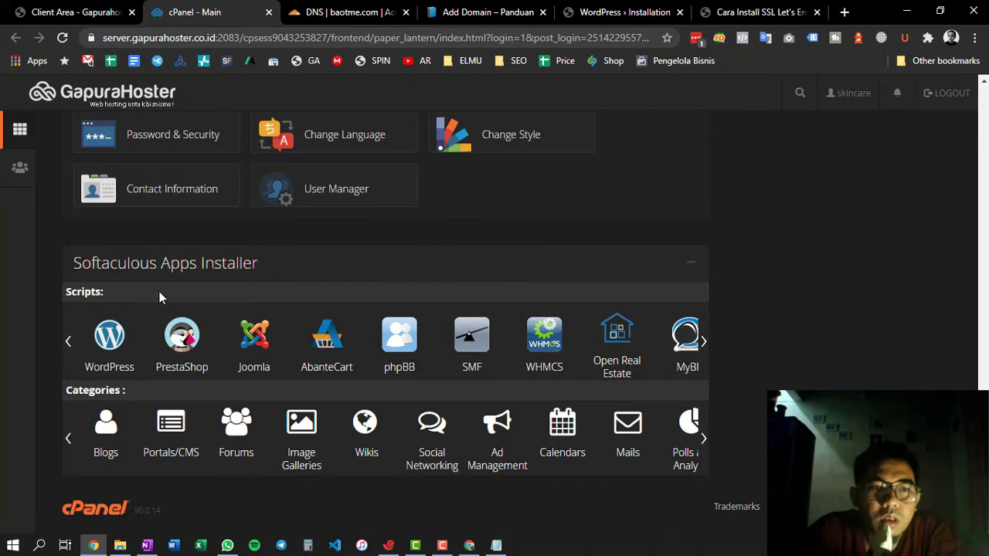
pyautogui.click(114, 352)
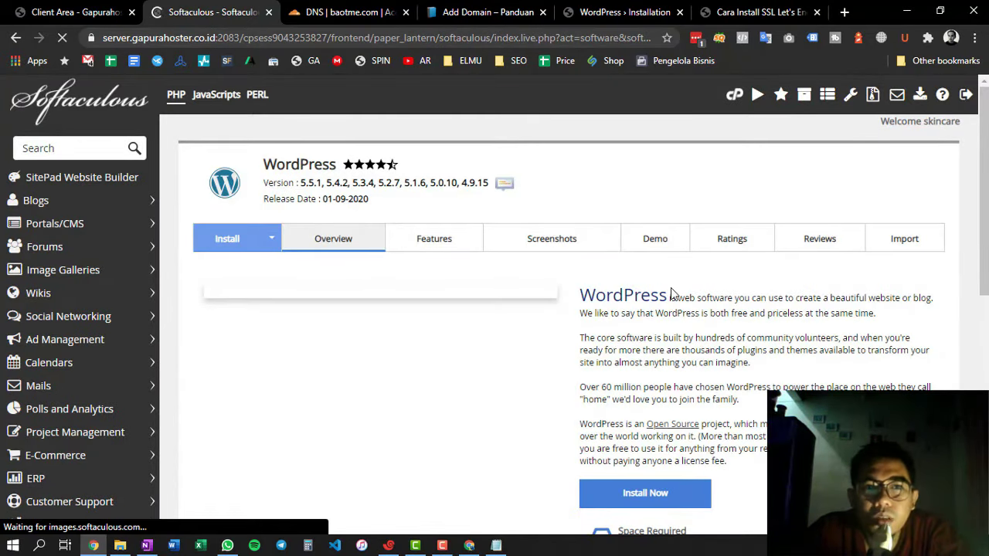
pyautogui.scroll(-2, 671, 293)
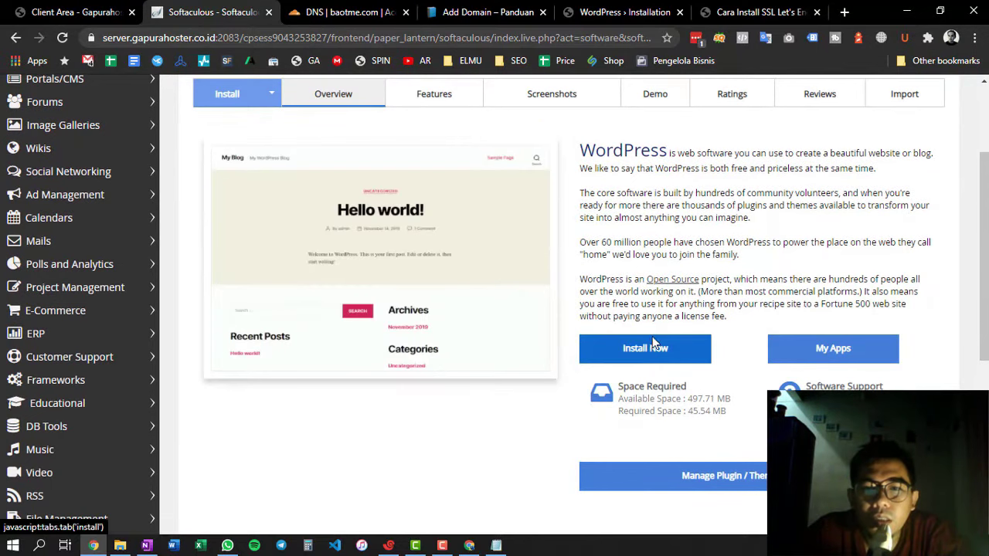
pyautogui.click(649, 349)
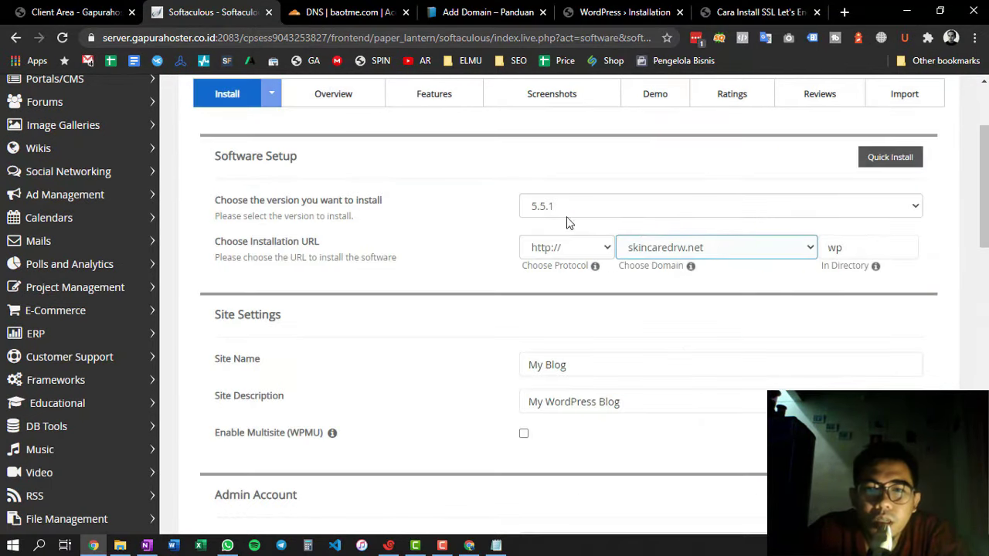
pyautogui.click(562, 247)
pyautogui.click(548, 296)
pyautogui.click(562, 249)
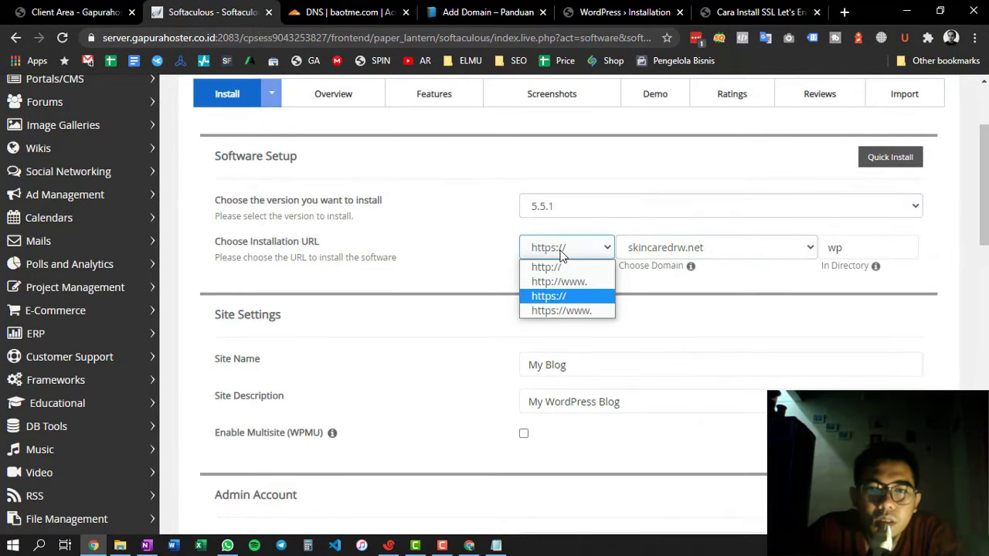
pyautogui.click(564, 301)
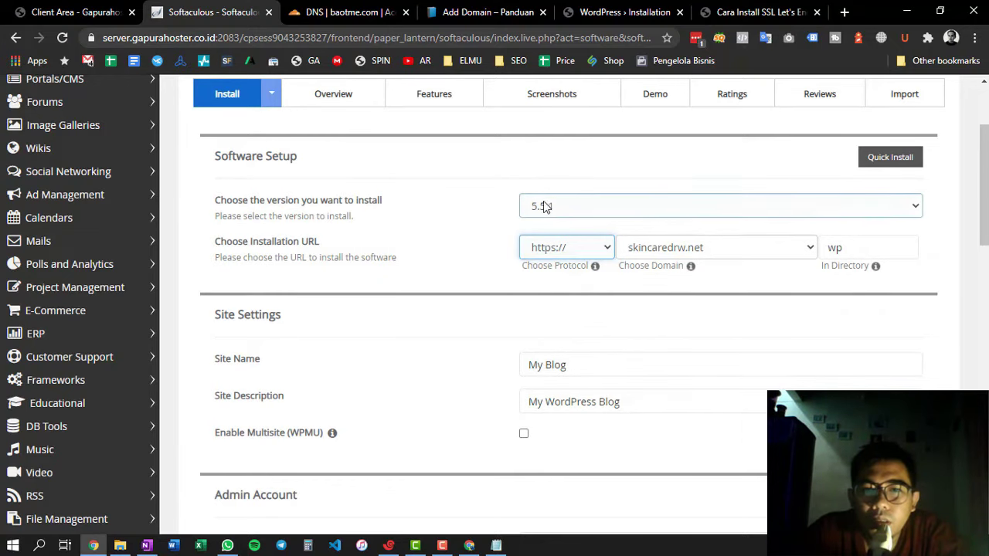
pyautogui.click(672, 248)
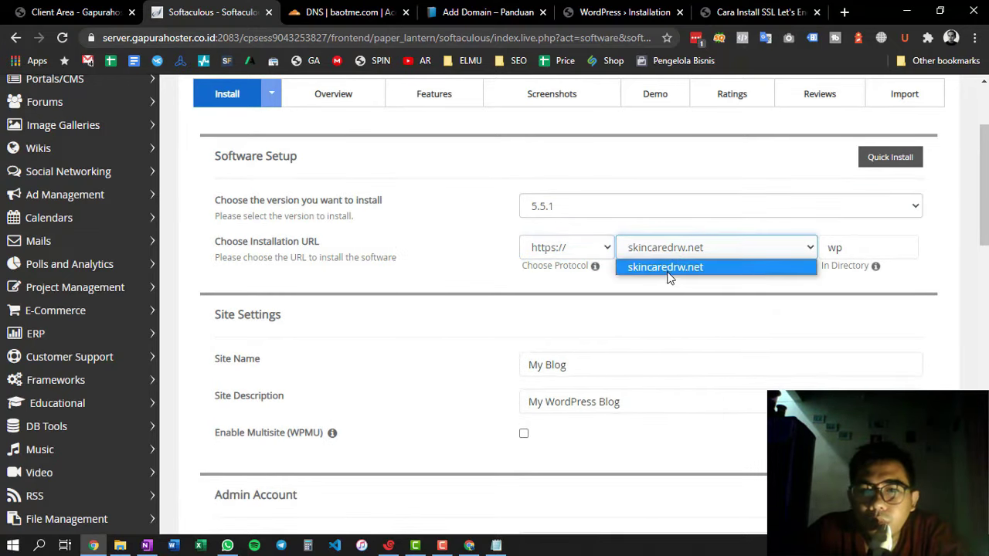
pyautogui.click(671, 266)
pyautogui.doubleClick(852, 250)
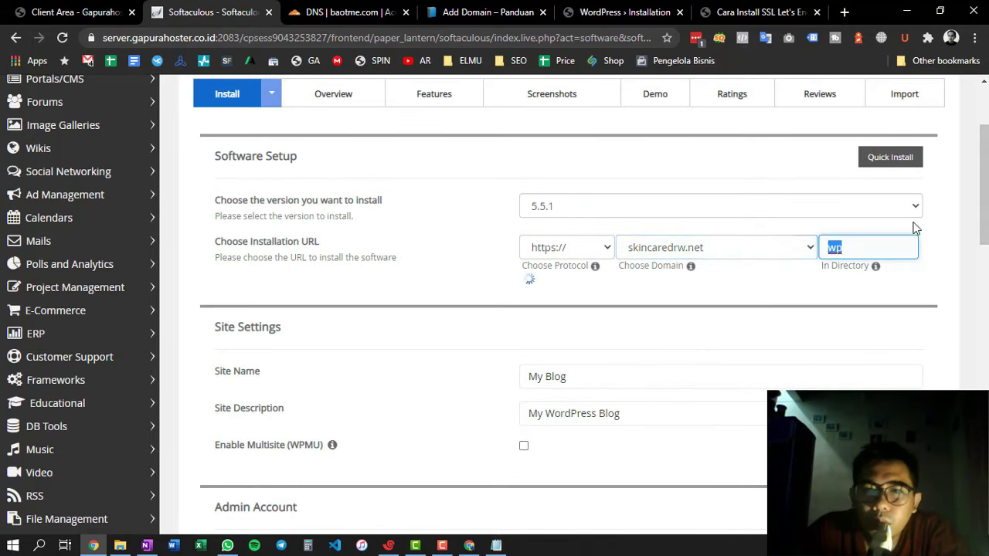
pyautogui.press('BackSpace')
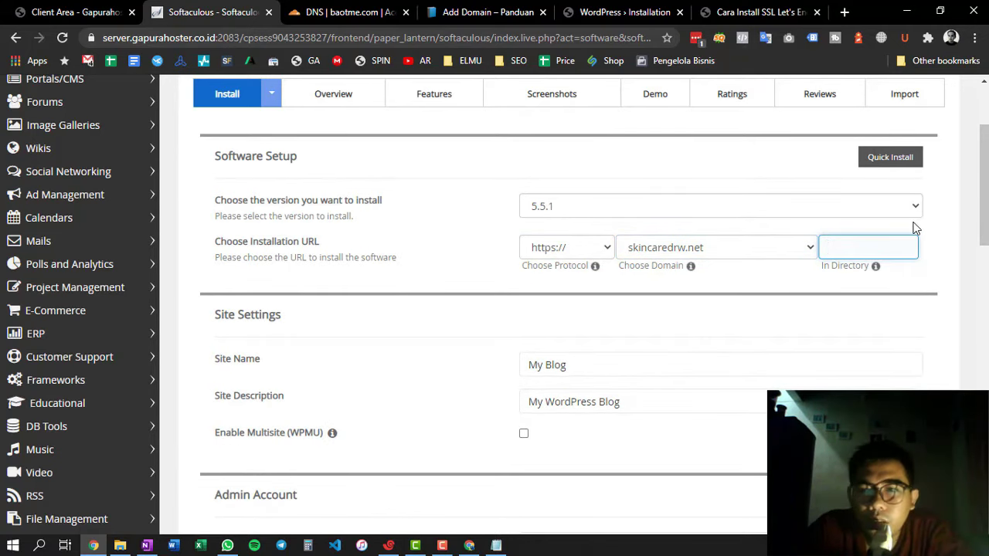
pyautogui.click(956, 255)
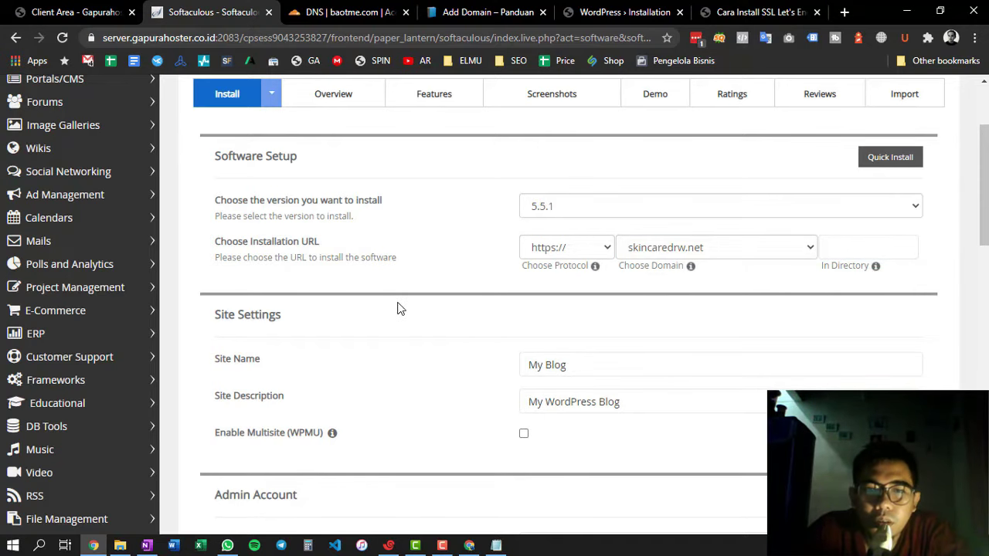
# Step: Review the site name My Blog, the site description and the admin username admin
pyautogui.scroll(-2, 400, 309)
pyautogui.click(596, 223)
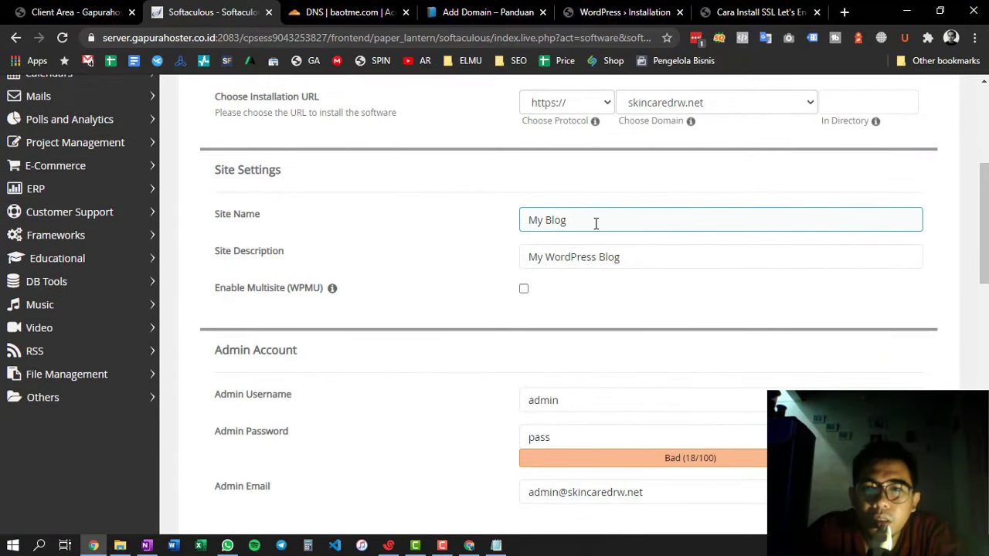
pyautogui.moveTo(596, 223); pyautogui.dragTo(507, 232)
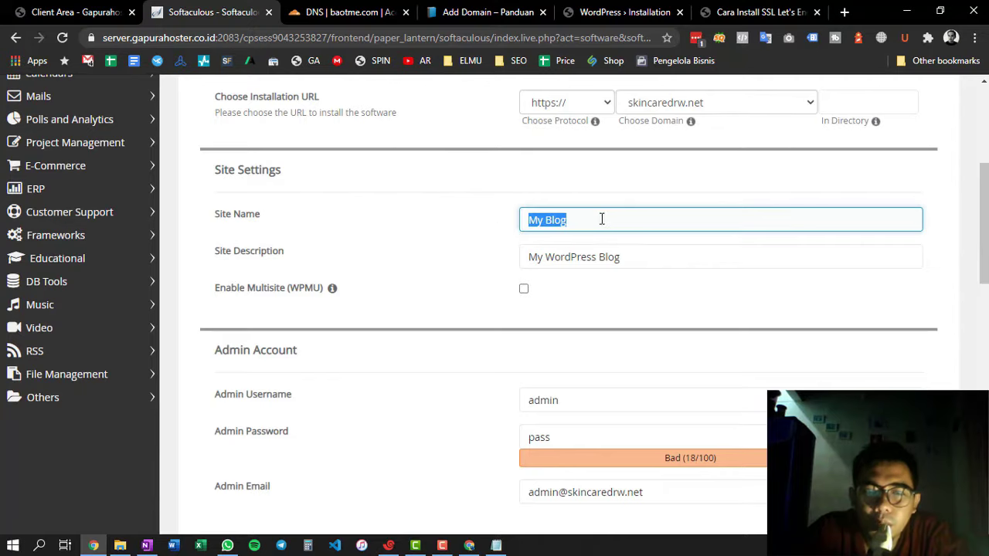
pyautogui.tripleClick(560, 257)
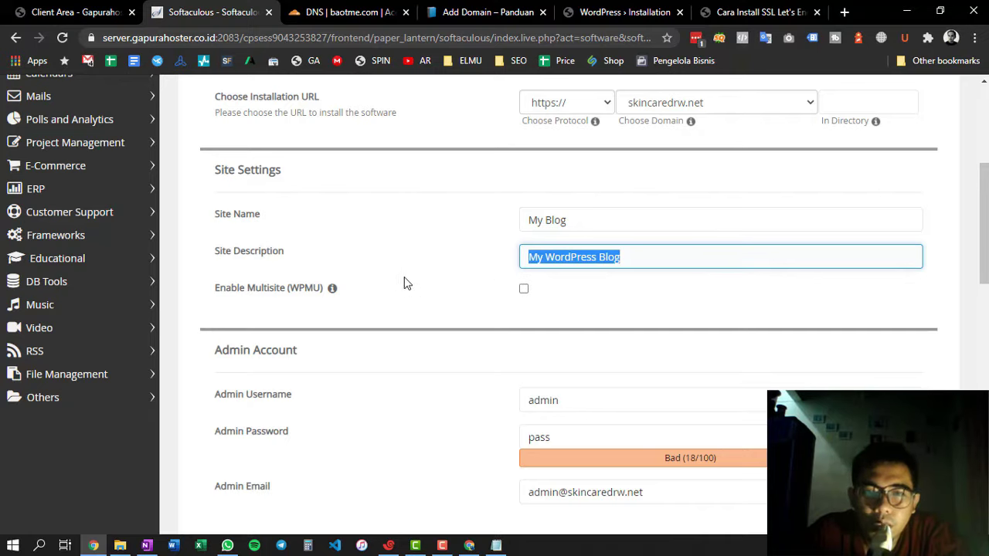
pyautogui.doubleClick(545, 401)
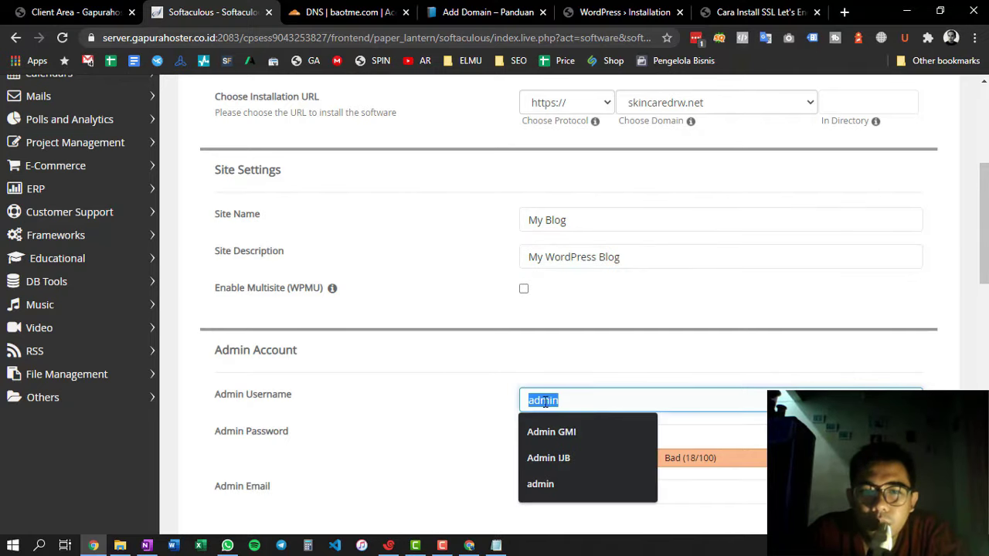
pyautogui.click(441, 409)
pyautogui.click(559, 395)
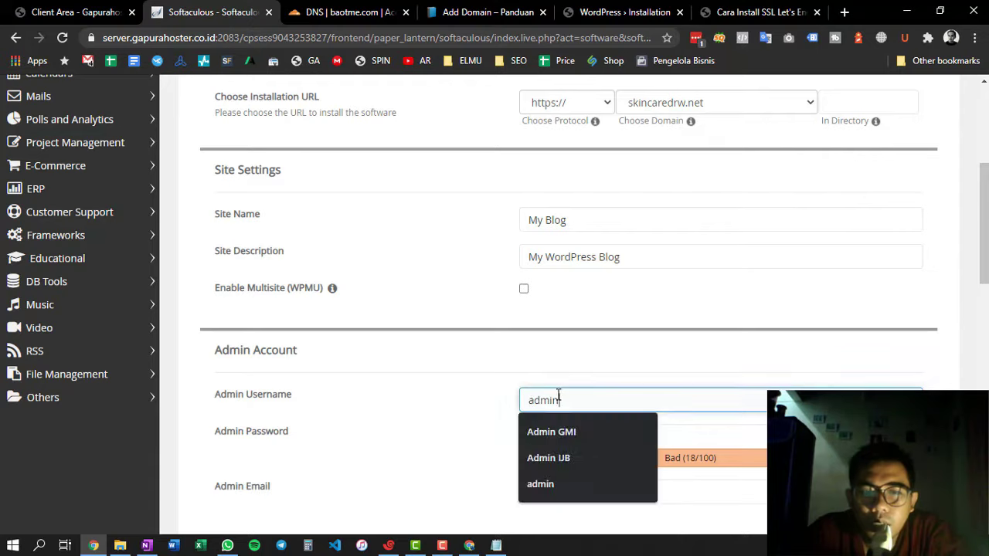
pyautogui.doubleClick(559, 396)
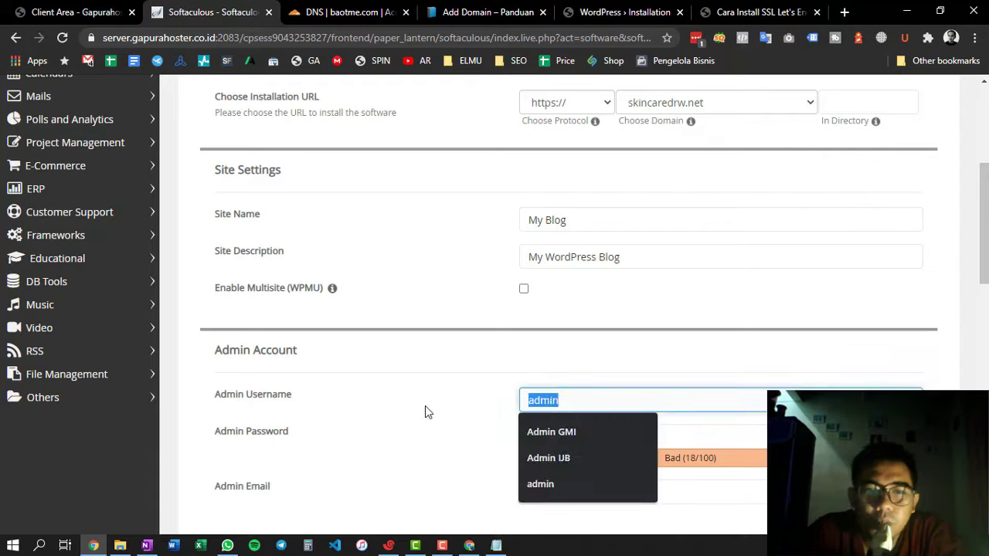
pyautogui.press('Escape')
# Step: Replace the default admin password with a new strong password
pyautogui.click(568, 438)
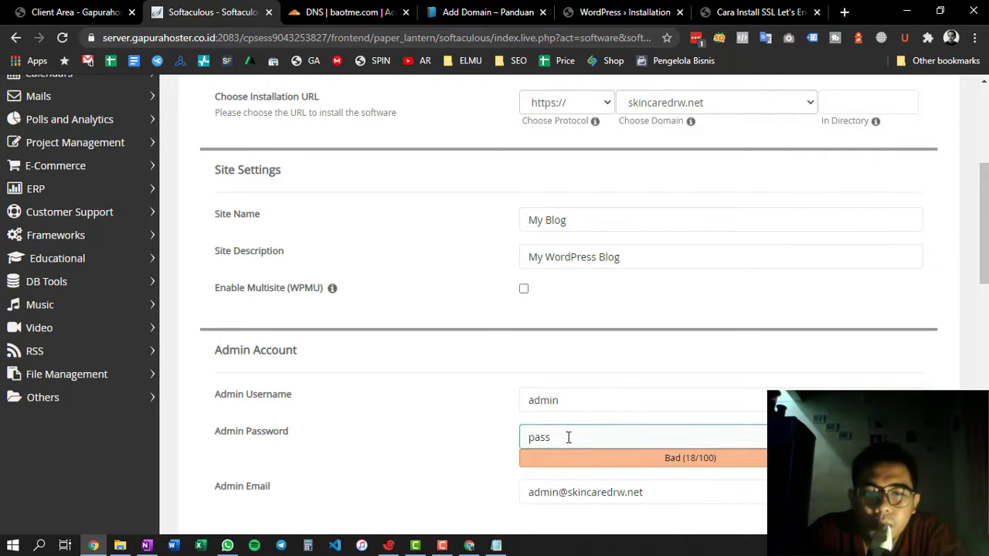
pyautogui.doubleClick(568, 437)
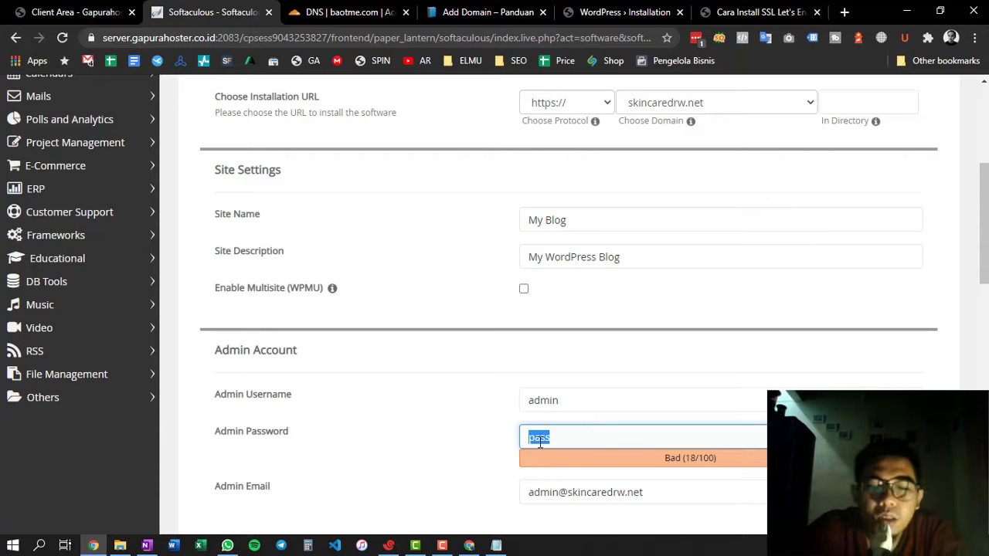
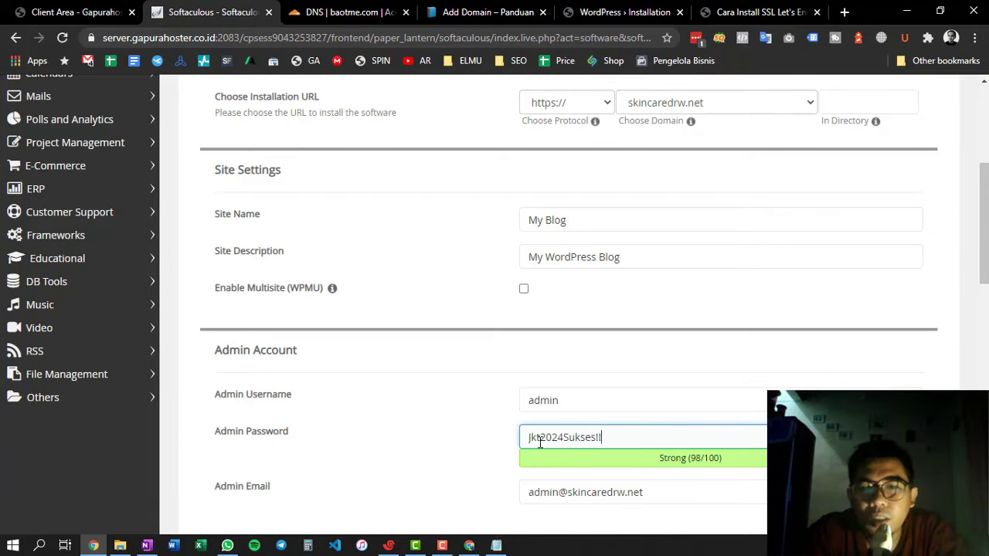
pyautogui.click(456, 446)
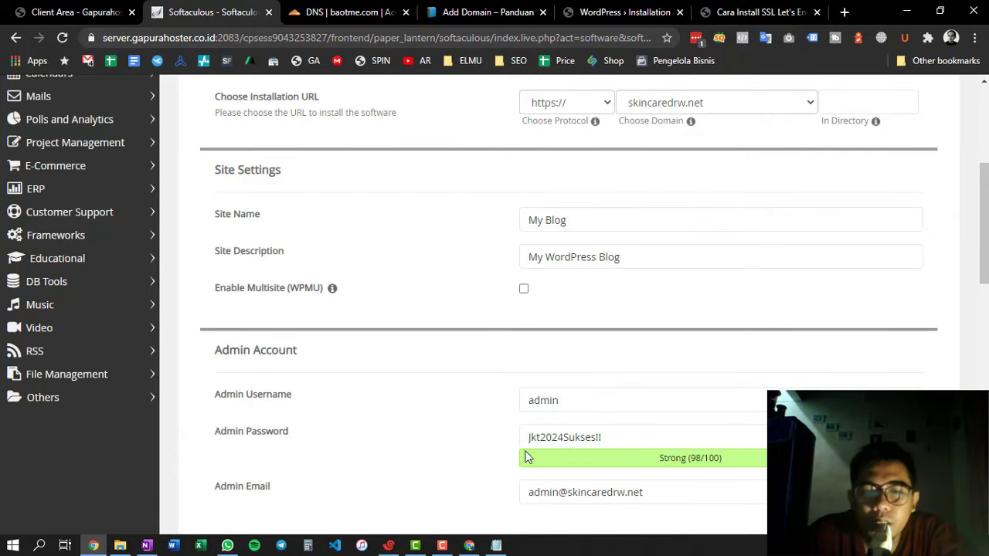
# Step: Check the admin password, username and admin email values
pyautogui.scroll(-1, 479, 456)
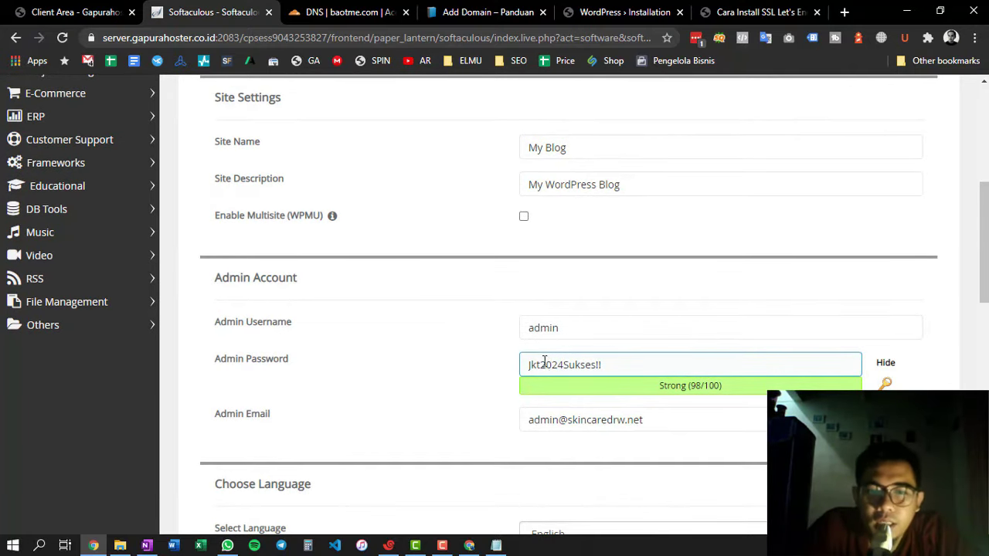
pyautogui.click(556, 360)
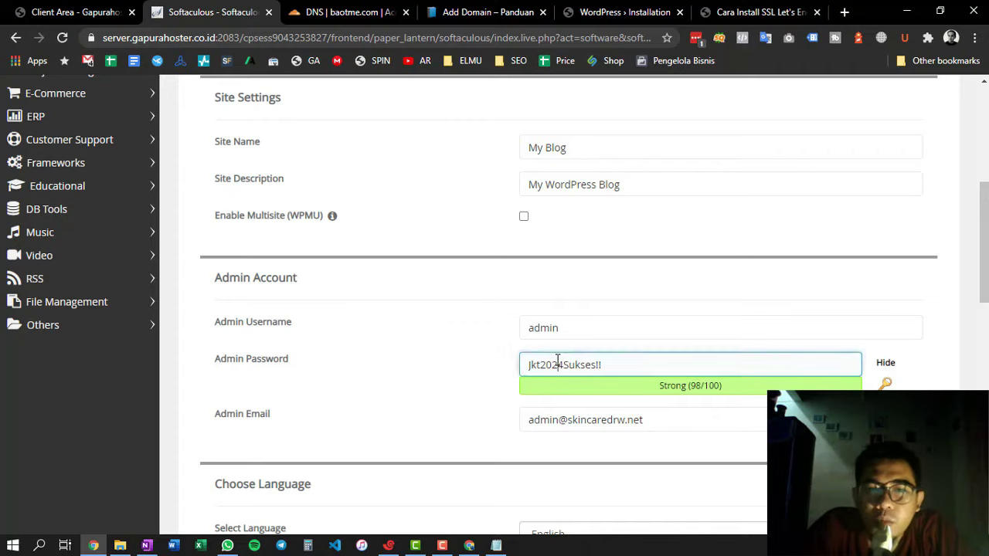
pyautogui.hotkey('ctrl', 'a')
pyautogui.click(594, 328)
pyautogui.hotkey('ctrl', 'a')
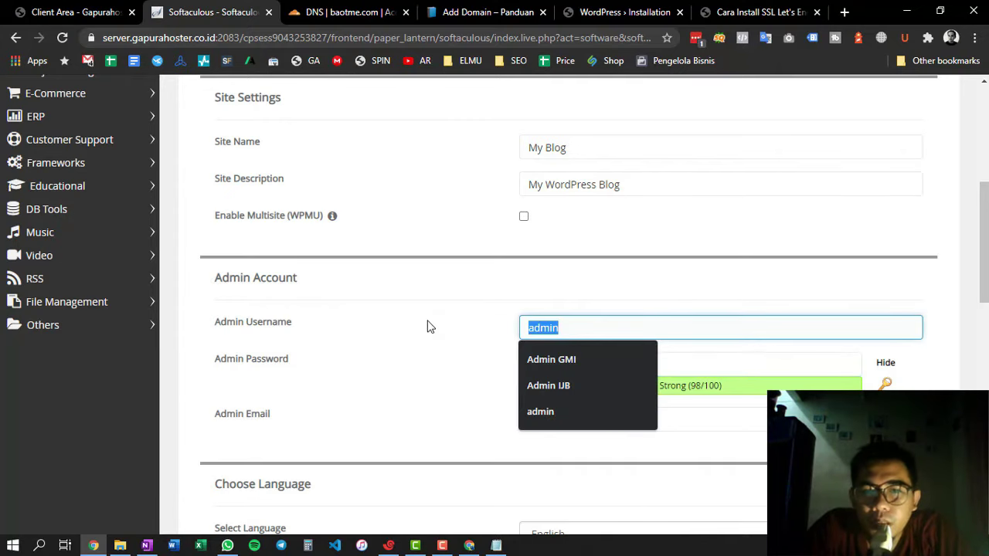
pyautogui.click(430, 327)
pyautogui.tripleClick(571, 422)
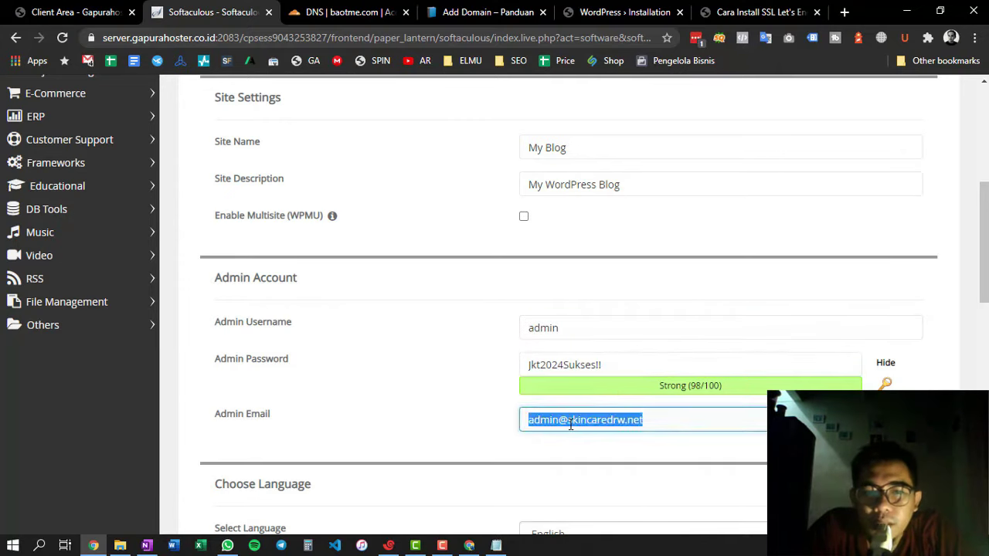
# Step: Expand the Advanced Options section of the WordPress install form
pyautogui.click(415, 410)
pyautogui.scroll(-2, 414, 409)
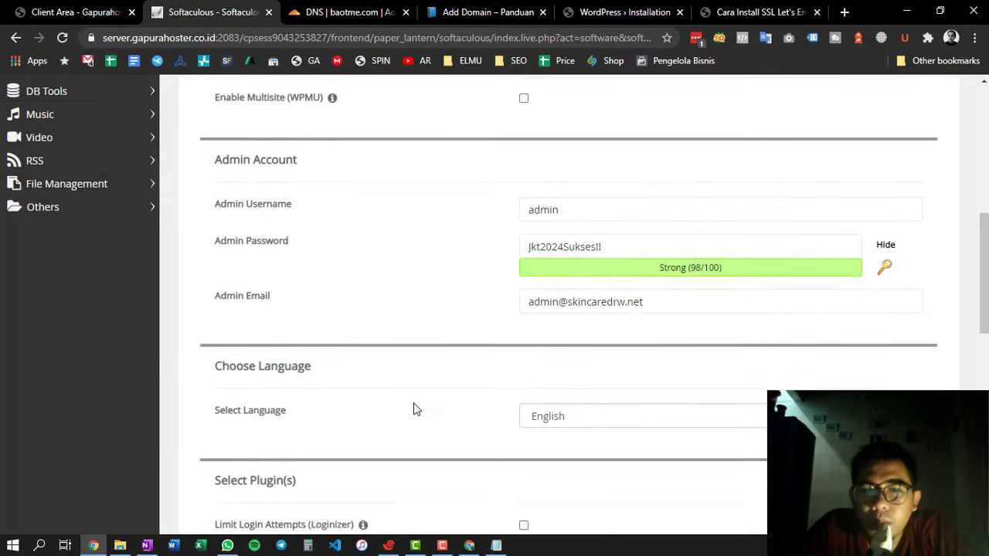
pyautogui.scroll(-1, 417, 409)
pyautogui.scroll(-2, 572, 413)
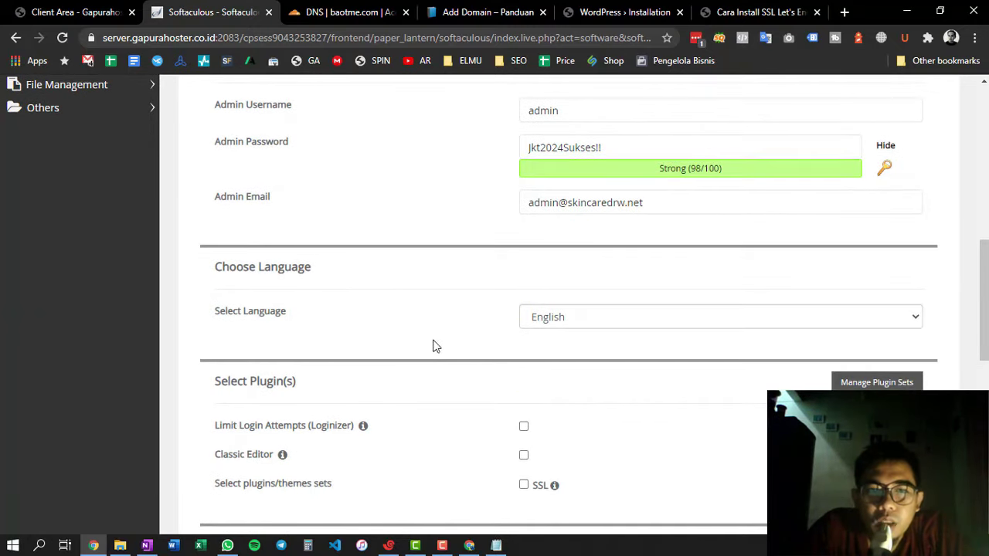
pyautogui.scroll(-2, 516, 326)
pyautogui.scroll(-4, 517, 325)
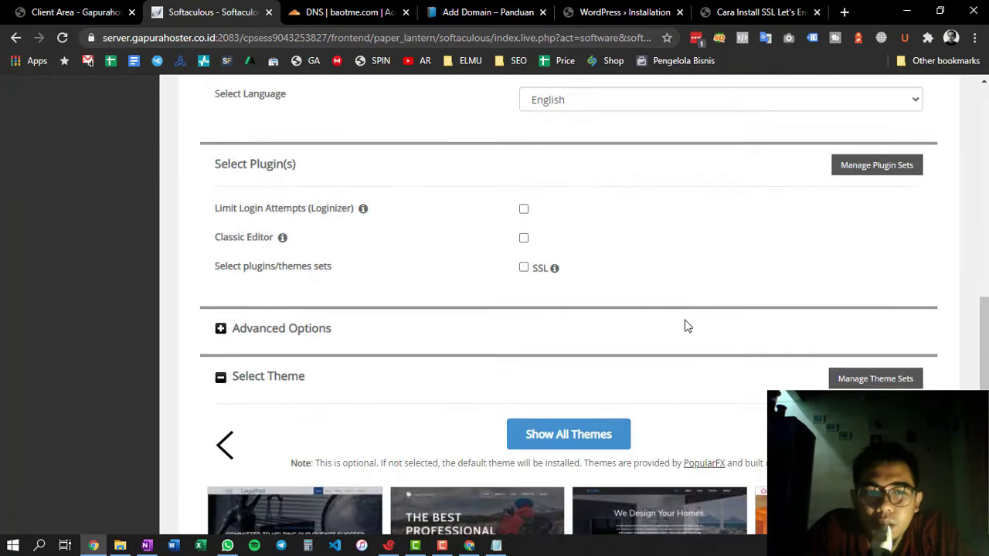
pyautogui.click(280, 263)
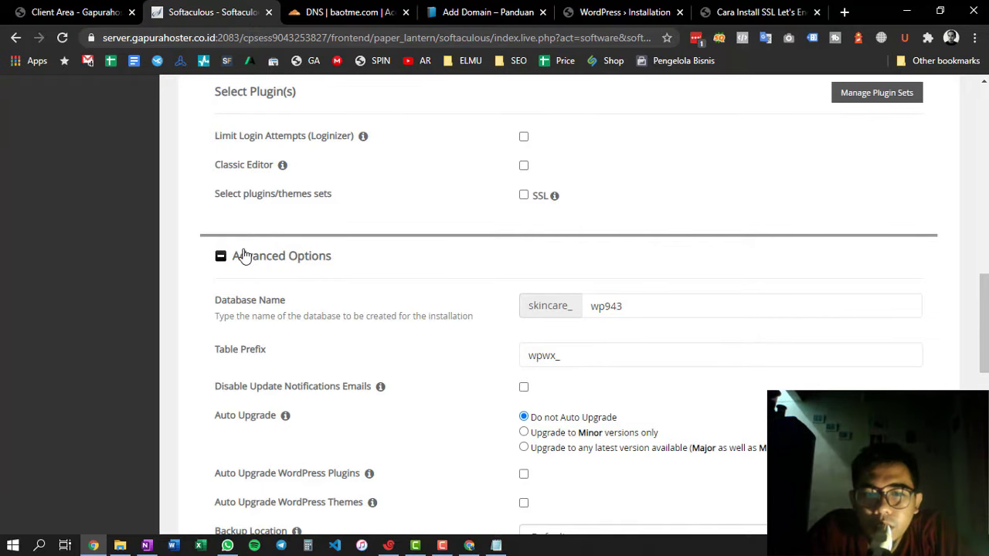
# Step: Set automated backups to Once a month, keeping backup rotation at 4
pyautogui.scroll(-1, 513, 420)
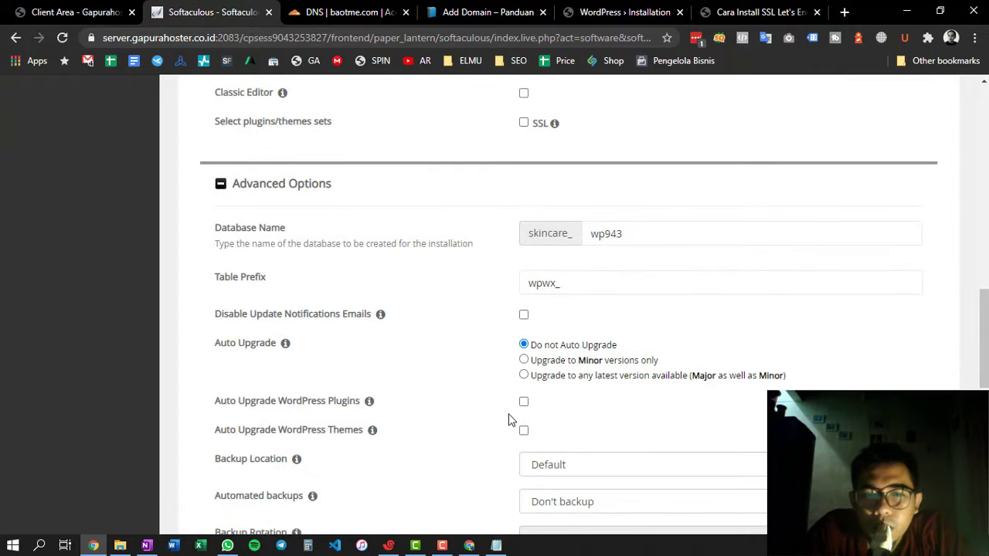
pyautogui.scroll(-1, 595, 438)
pyautogui.click(581, 429)
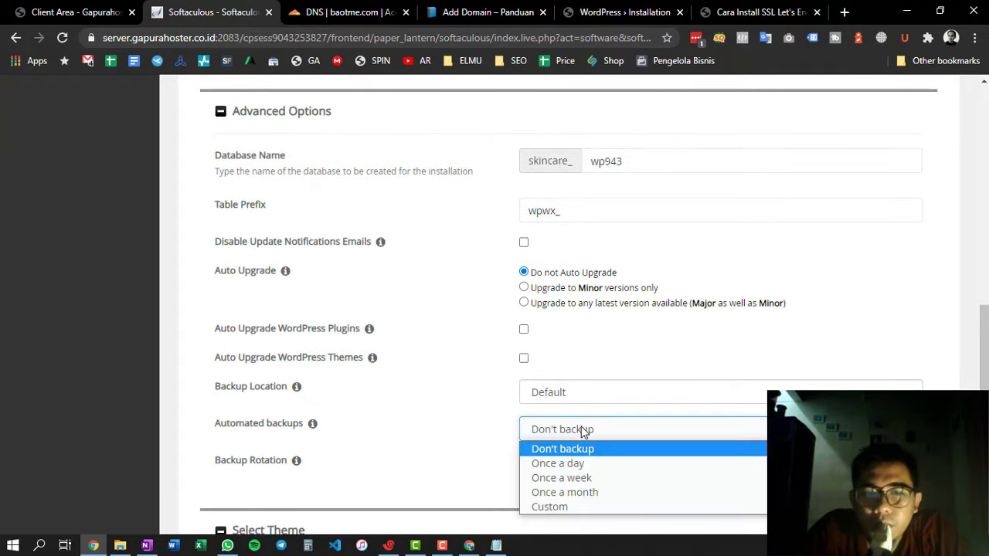
pyautogui.click(597, 496)
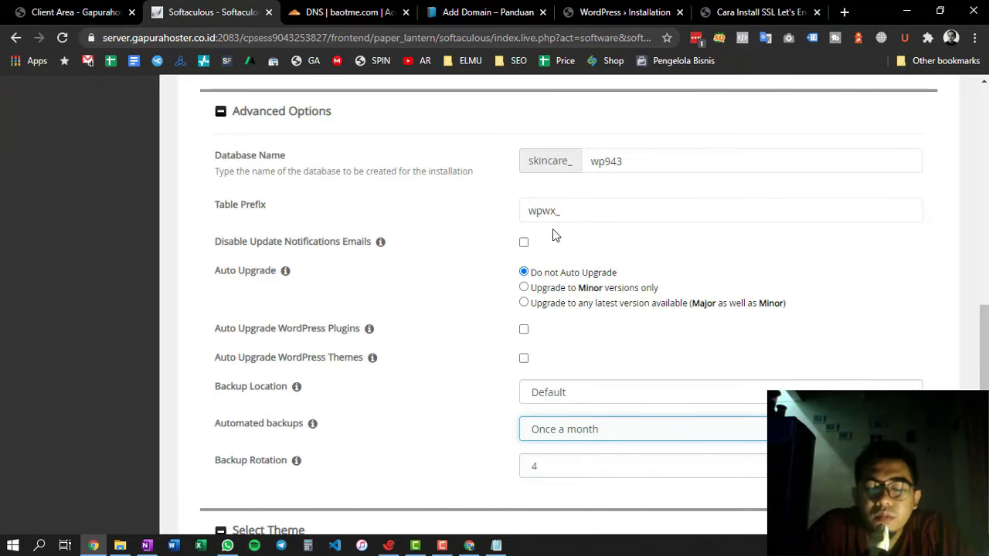
pyautogui.scroll(-10, 548, 231)
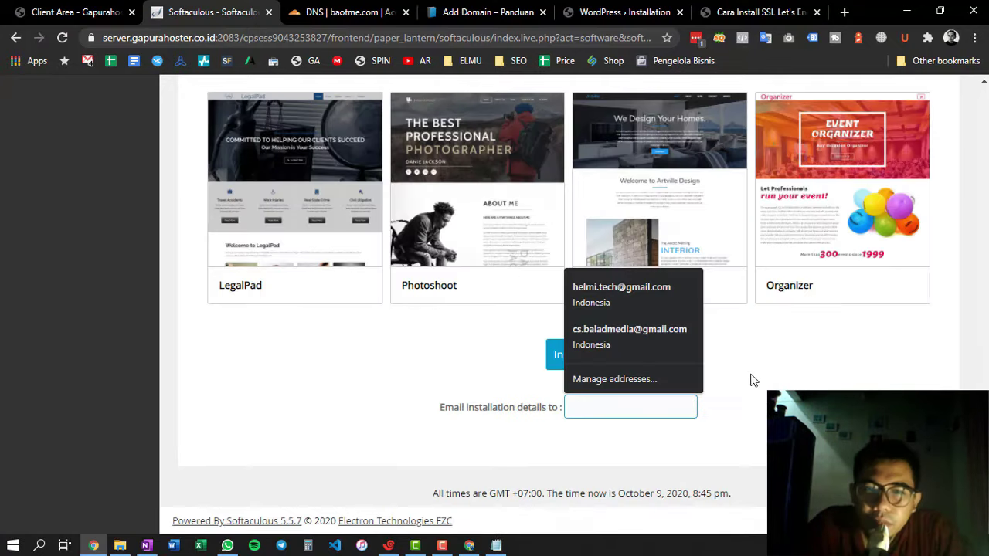
# Step: Dismiss the address suggestions in the installation-details email field, then go to the WordPress Installation tab
pyautogui.click(616, 411)
pyautogui.click(615, 410)
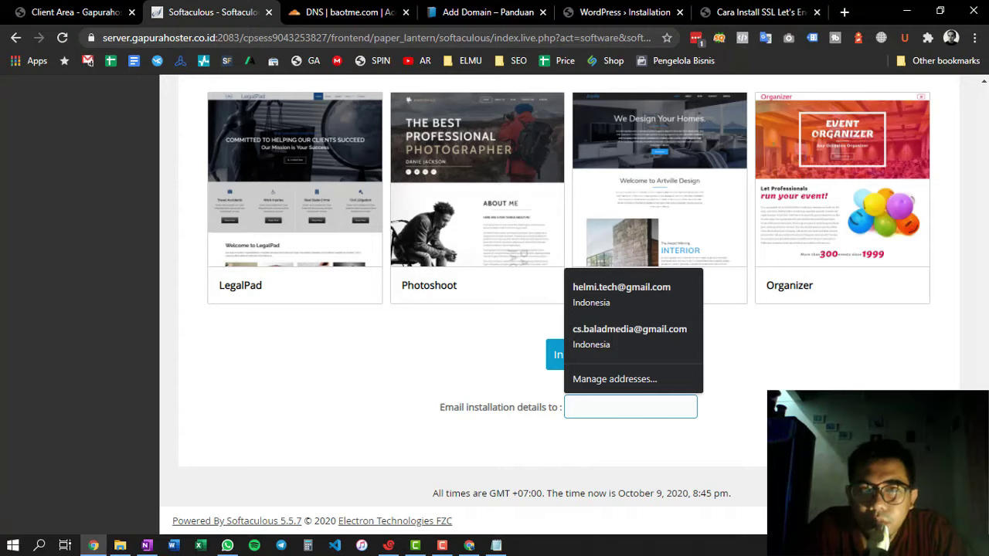
pyautogui.click(767, 384)
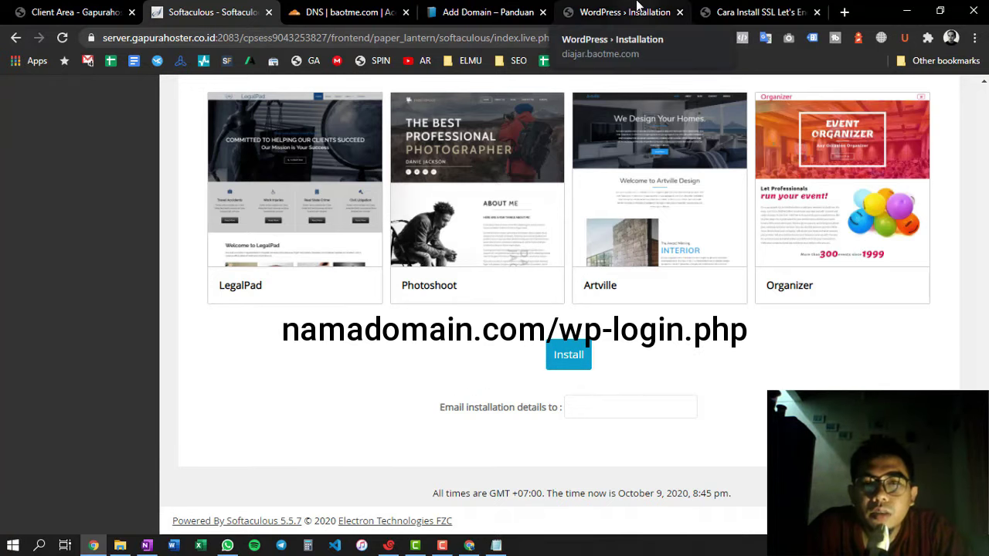
pyautogui.scroll(2, 490, 281)
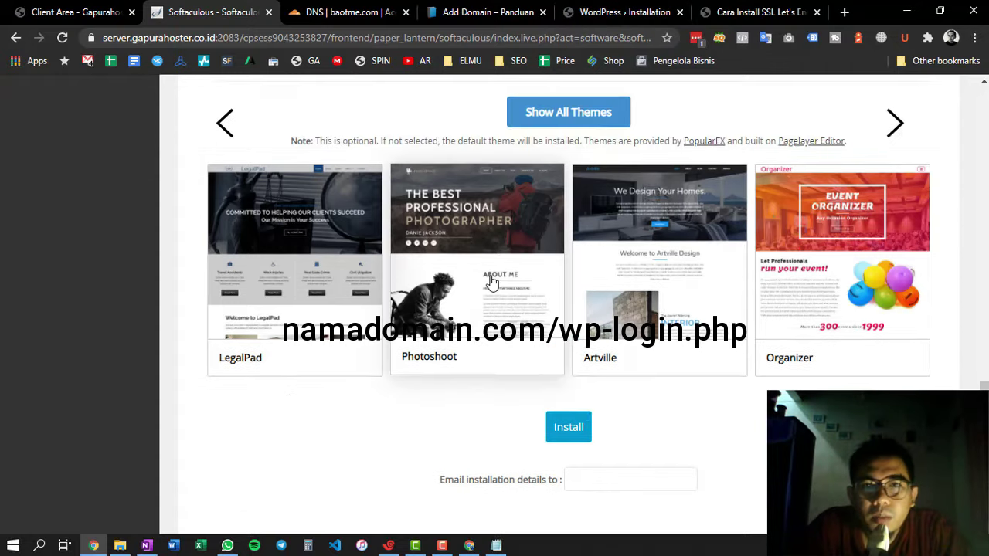
pyautogui.click(624, 6)
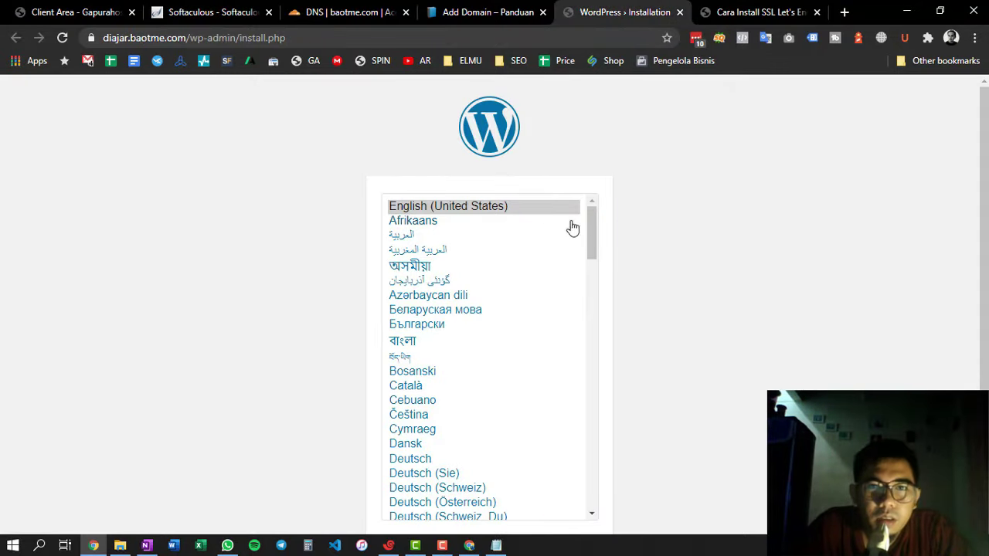
# Step: Choose English (United States) as the site language and continue to site information
pyautogui.click(171, 8)
pyautogui.click(624, 11)
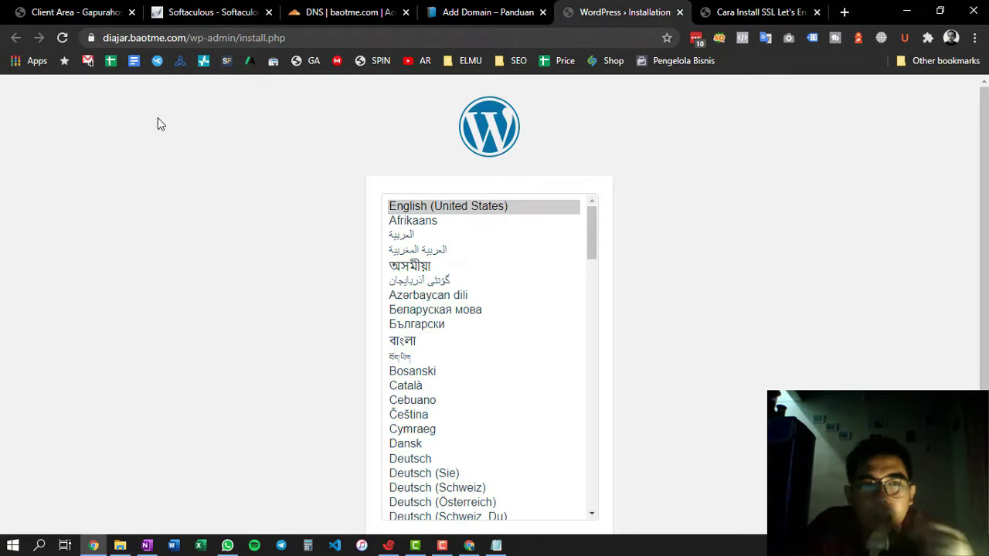
pyautogui.click(150, 8)
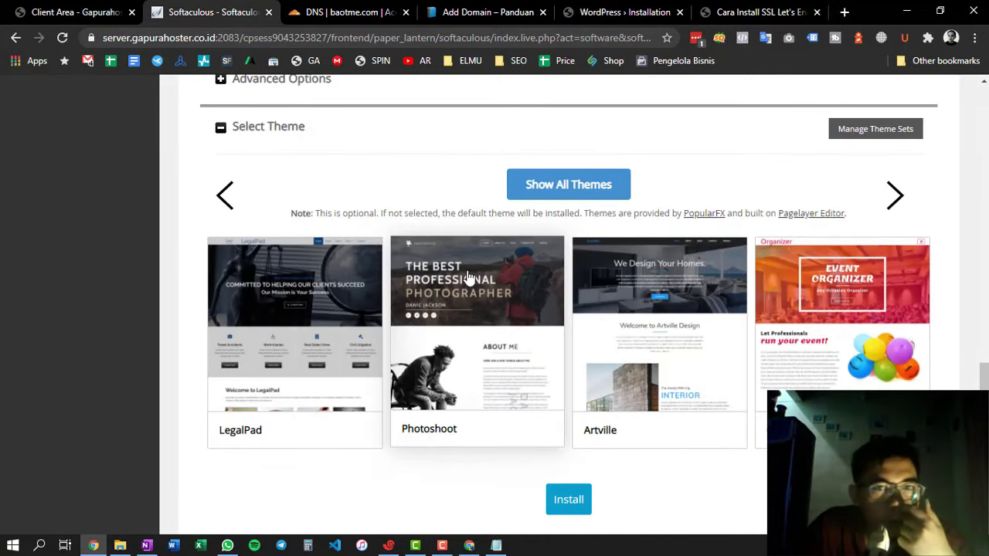
pyautogui.click(625, 12)
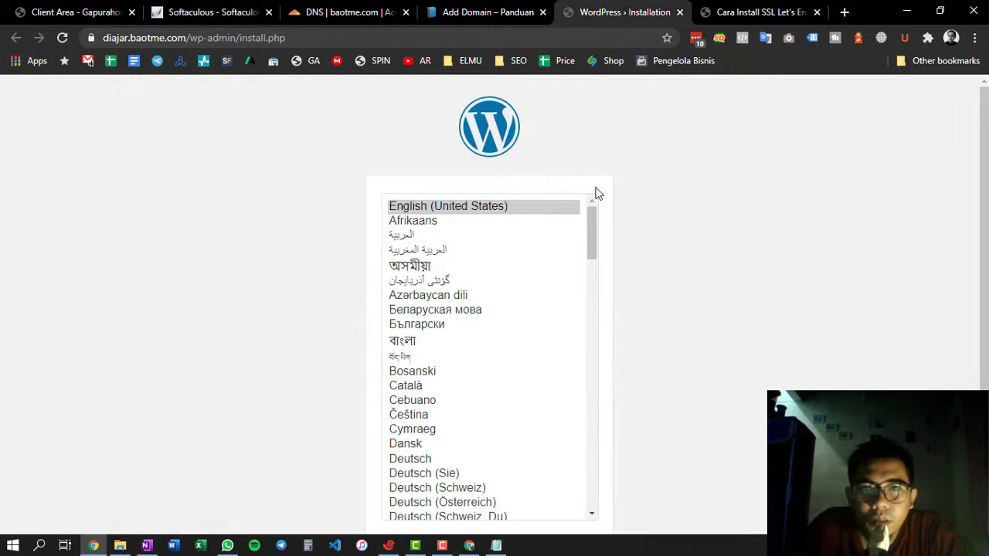
pyautogui.click(469, 208)
pyautogui.scroll(-1, 802, 210)
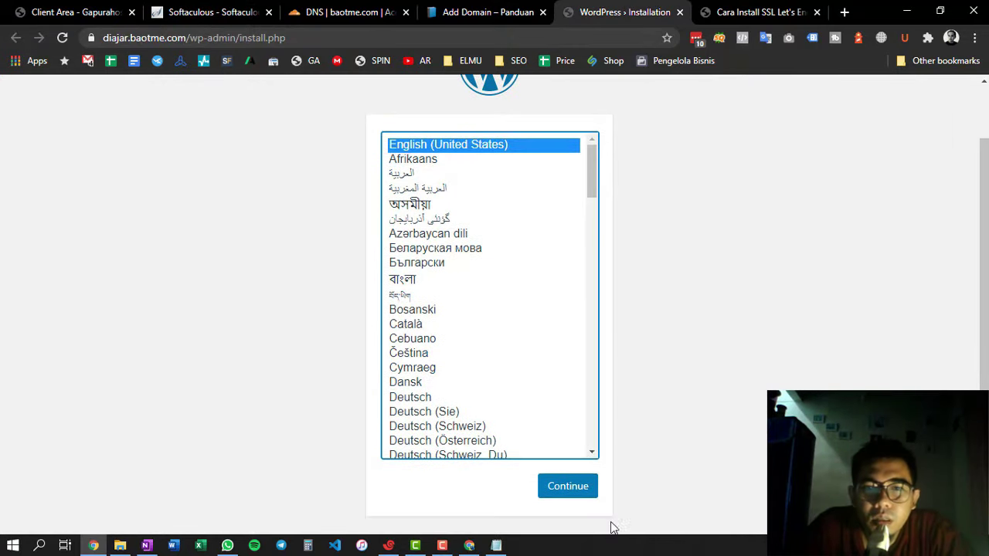
pyautogui.click(572, 488)
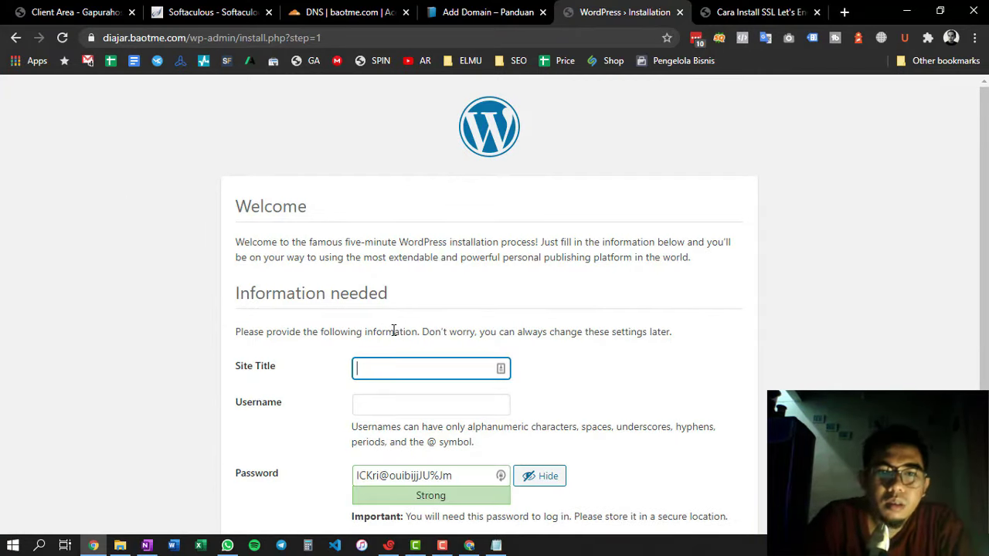
# Step: Enter the site title 'Diajar Nyieun Website'
pyautogui.click(205, 12)
pyautogui.scroll(5, 557, 270)
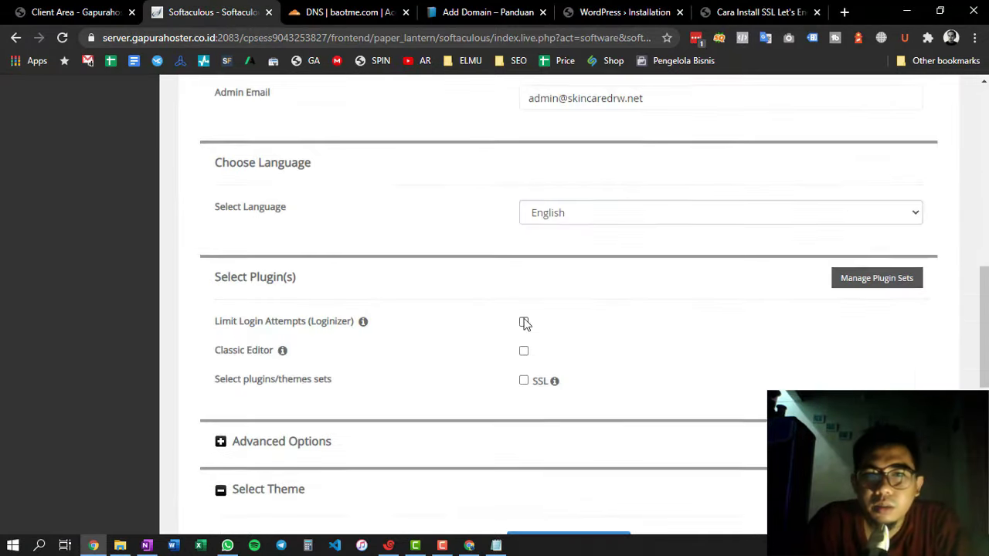
pyautogui.scroll(-1, 557, 248)
pyautogui.click(624, 12)
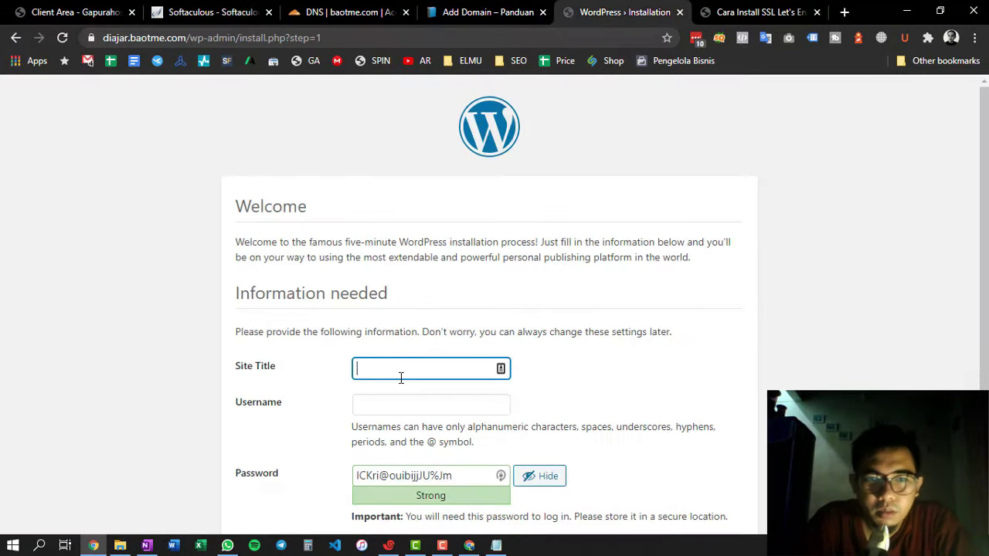
pyautogui.write('Dia')
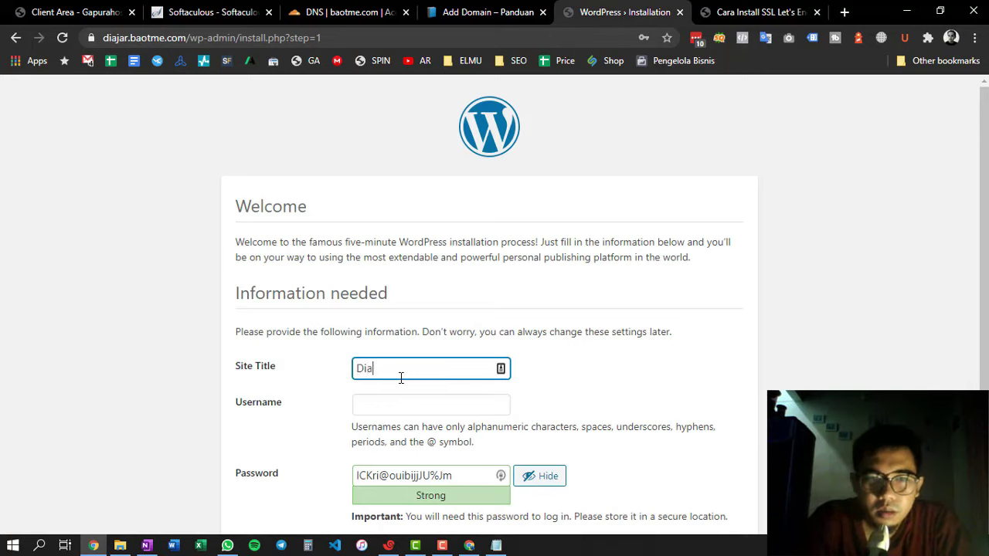
pyautogui.write('jar M')
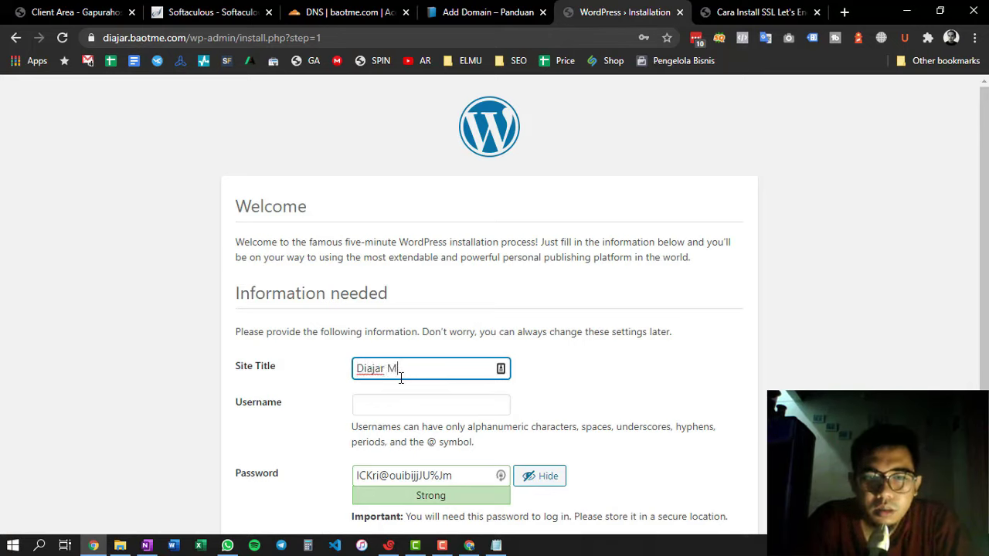
pyautogui.press('BackSpace')
pyautogui.write('Nye')
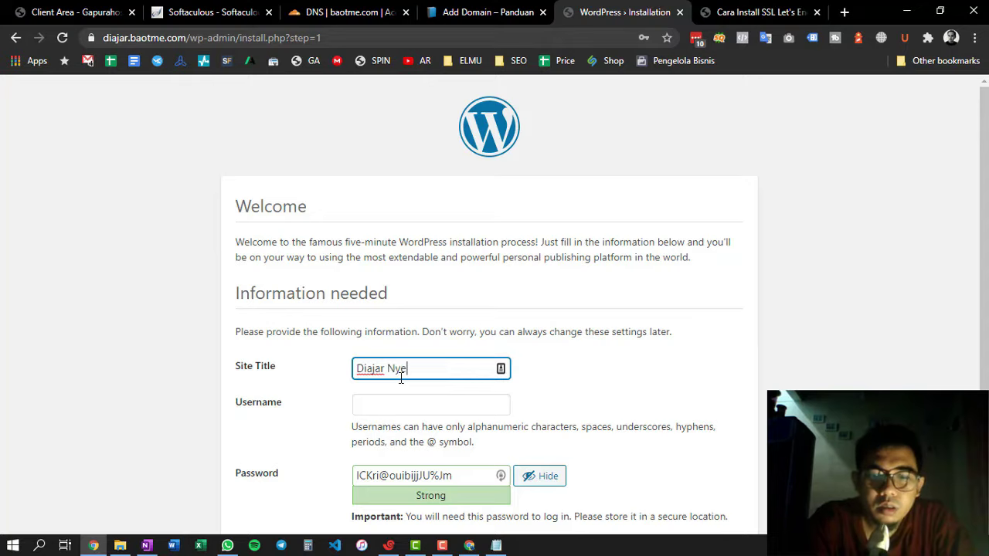
pyautogui.press('BackSpace')
pyautogui.write('ieu')
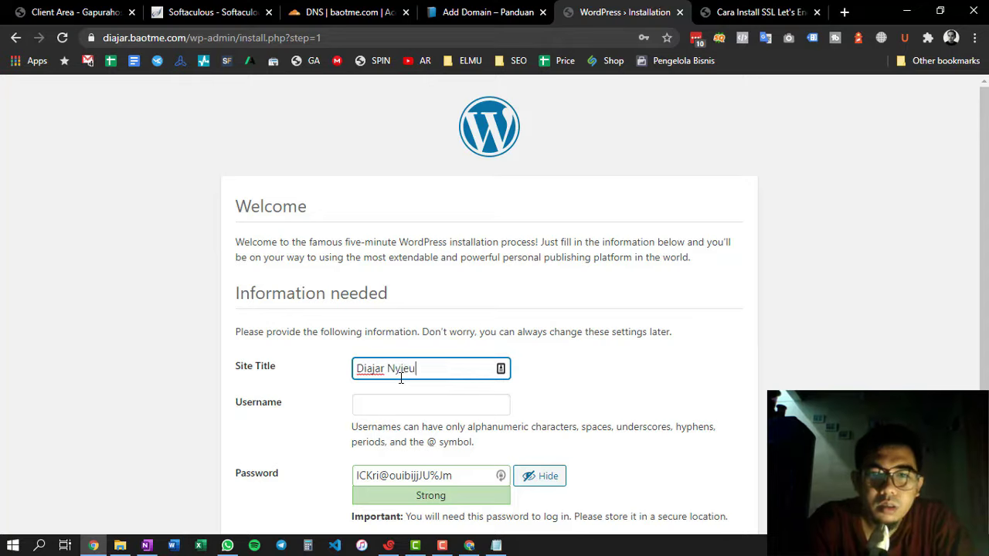
pyautogui.write('n Website')
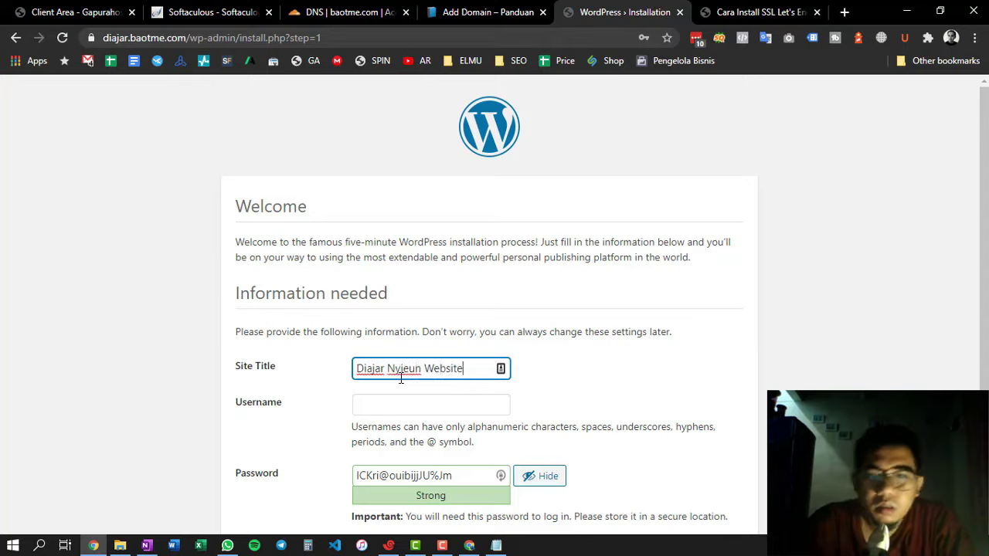
pyautogui.click(665, 354)
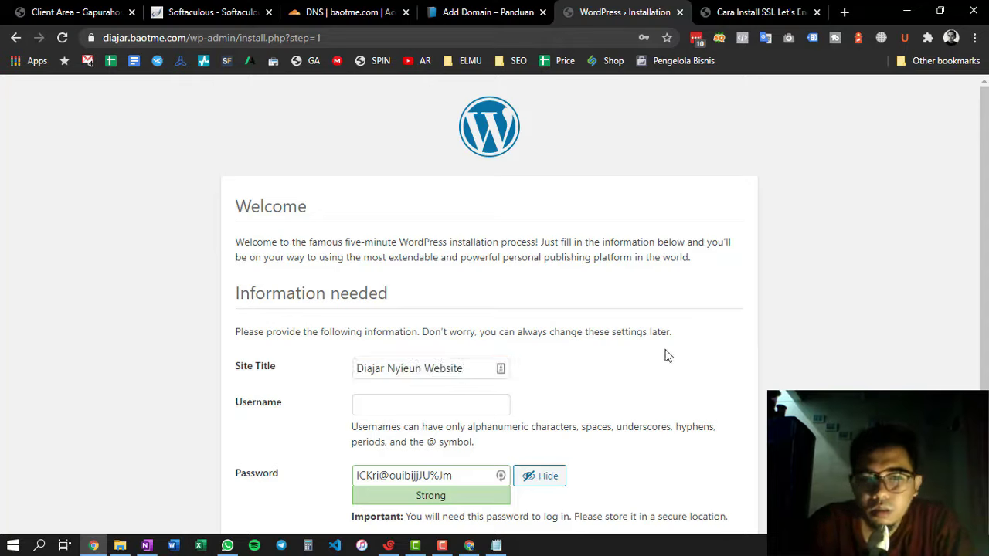
# Step: Enter admin as the username, run Install WordPress, and reach the Success! page
pyautogui.scroll(-2, 660, 363)
pyautogui.click(390, 259)
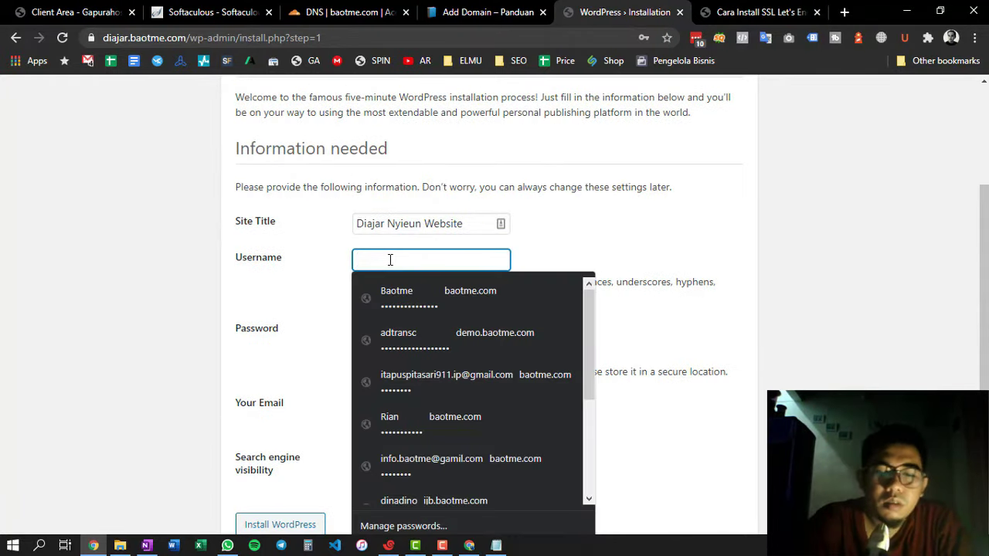
pyautogui.write('admin')
pyautogui.click(633, 283)
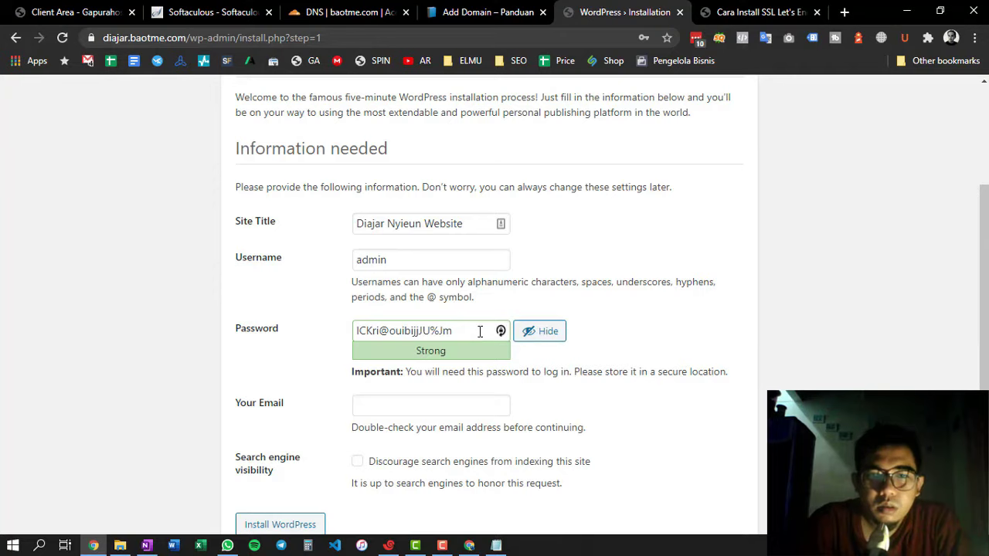
pyautogui.click(441, 546)
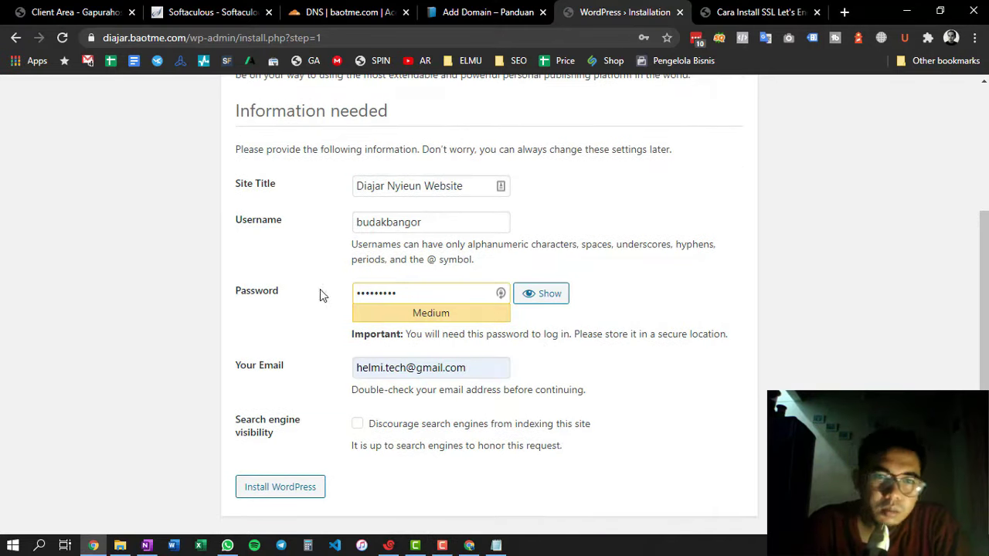
pyautogui.click(301, 489)
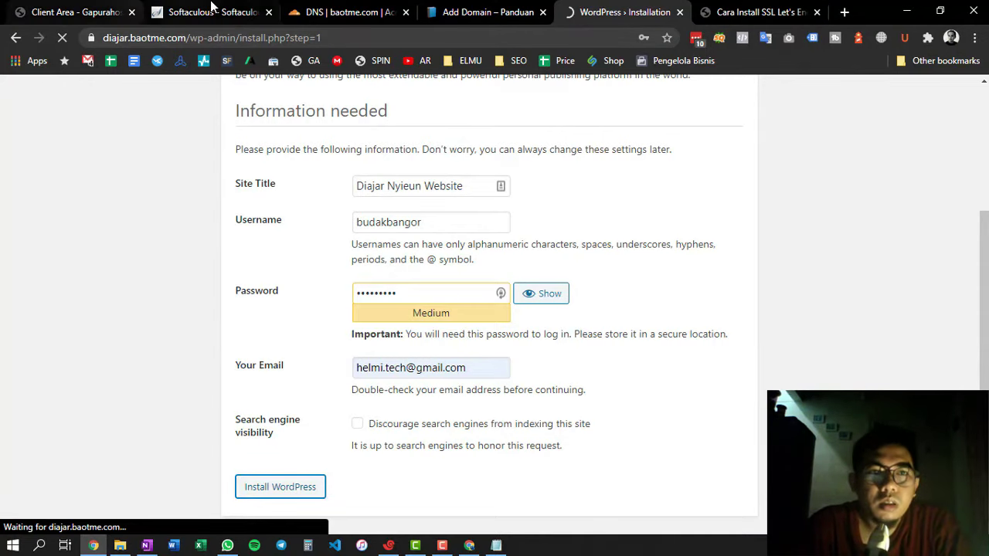
pyautogui.hotkey('ctrl', '2')
pyautogui.scroll(-3, 498, 495)
pyautogui.scroll(1, 590, 470)
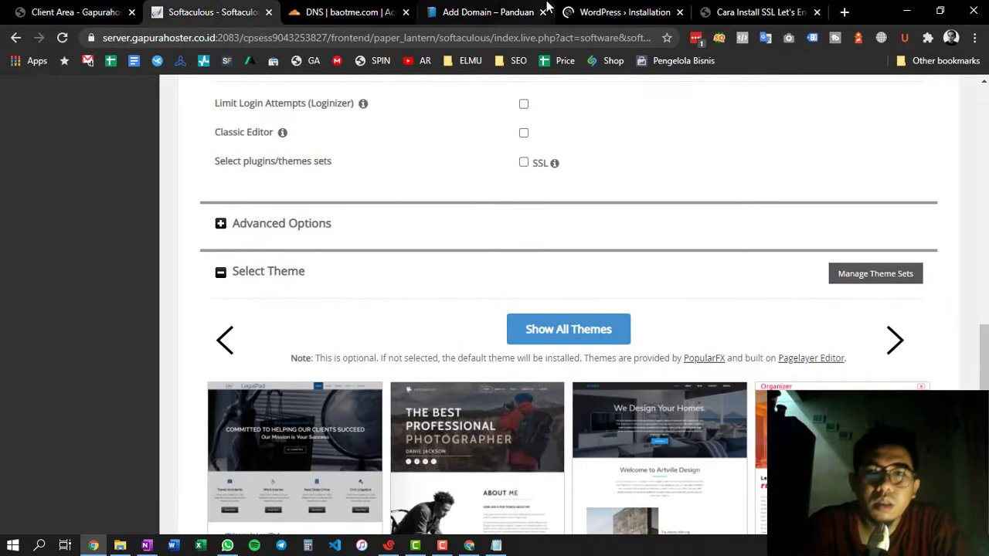
pyautogui.hotkey('ctrl', '5')
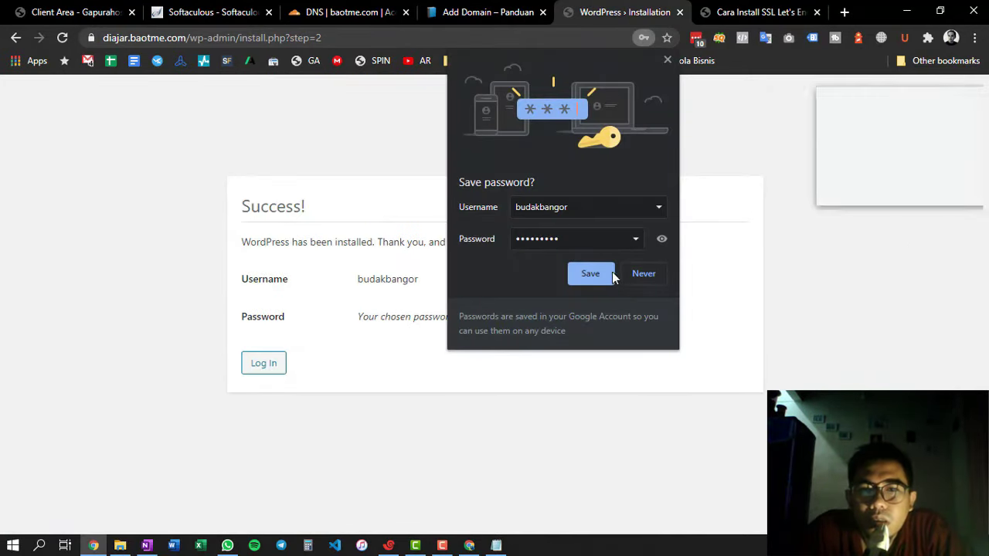
# Step: Save the admin login in Chrome and LastPass, then log in at wp-login.php
pyautogui.click(590, 274)
pyautogui.click(933, 185)
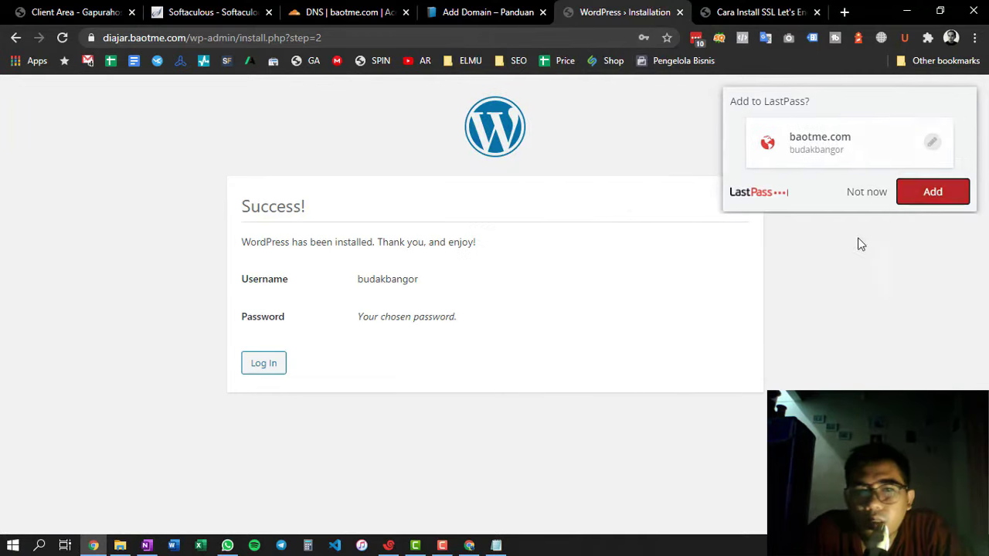
pyautogui.click(257, 366)
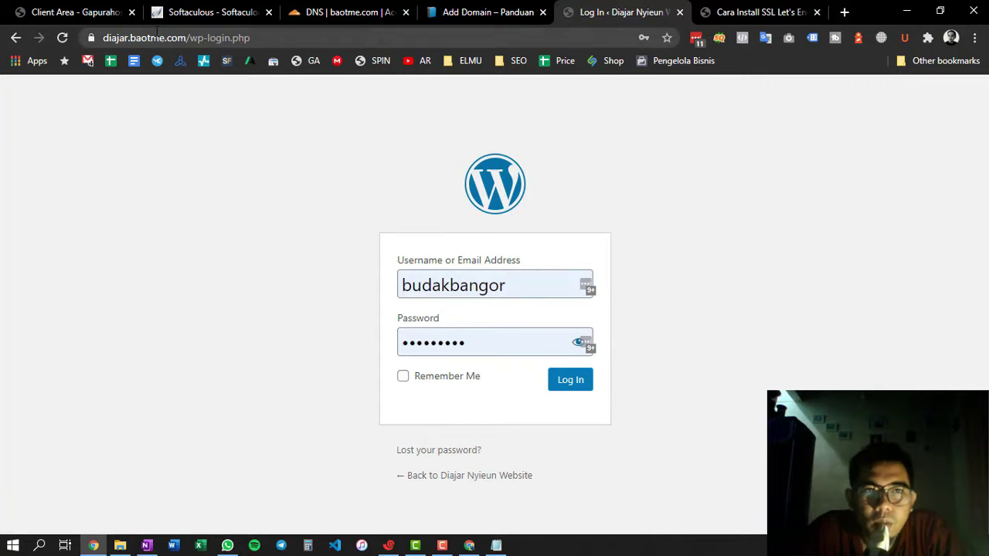
pyautogui.moveTo(194, 37); pyautogui.dragTo(250, 37)
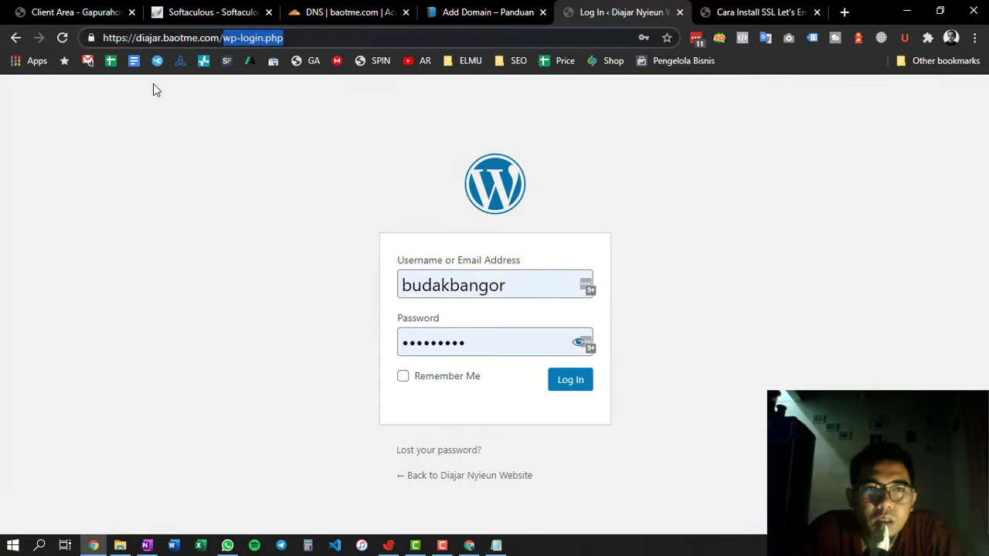
pyautogui.click(403, 287)
pyautogui.click(571, 379)
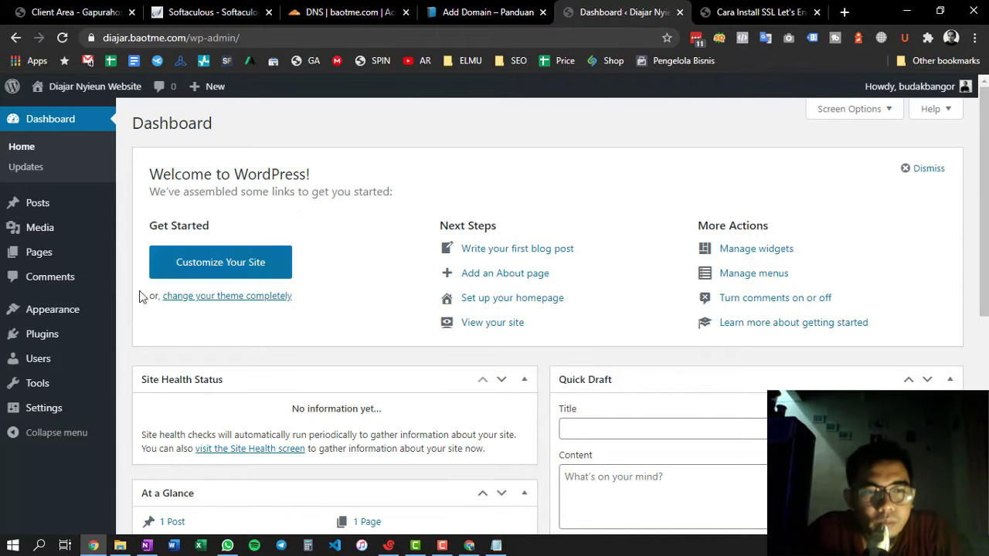
pyautogui.scroll(-2, 510, 340)
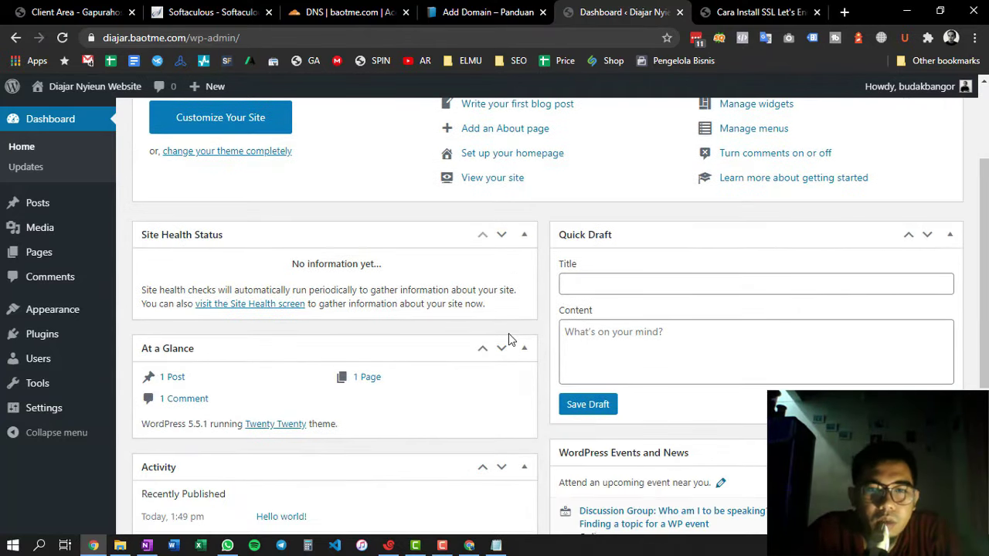
pyautogui.scroll(-3, 510, 340)
pyautogui.scroll(4, 509, 340)
pyautogui.scroll(3, 509, 333)
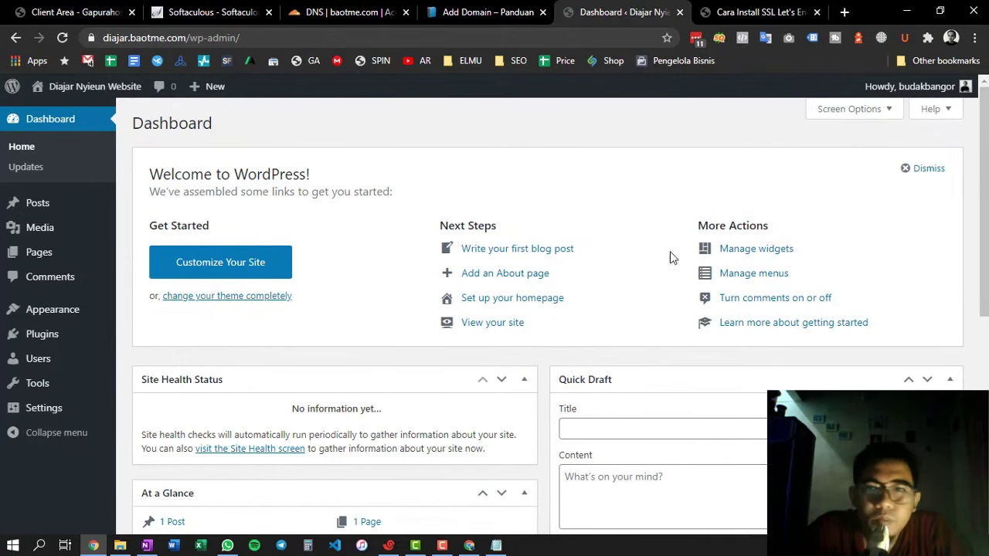
pyautogui.scroll(-4, 185, 408)
pyautogui.scroll(4, 185, 408)
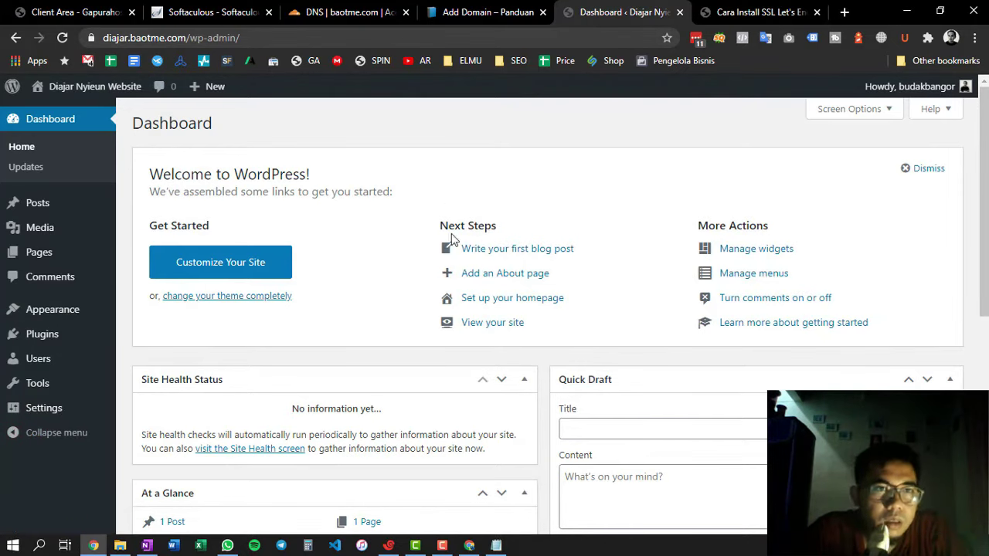
pyautogui.moveTo(71, 374)
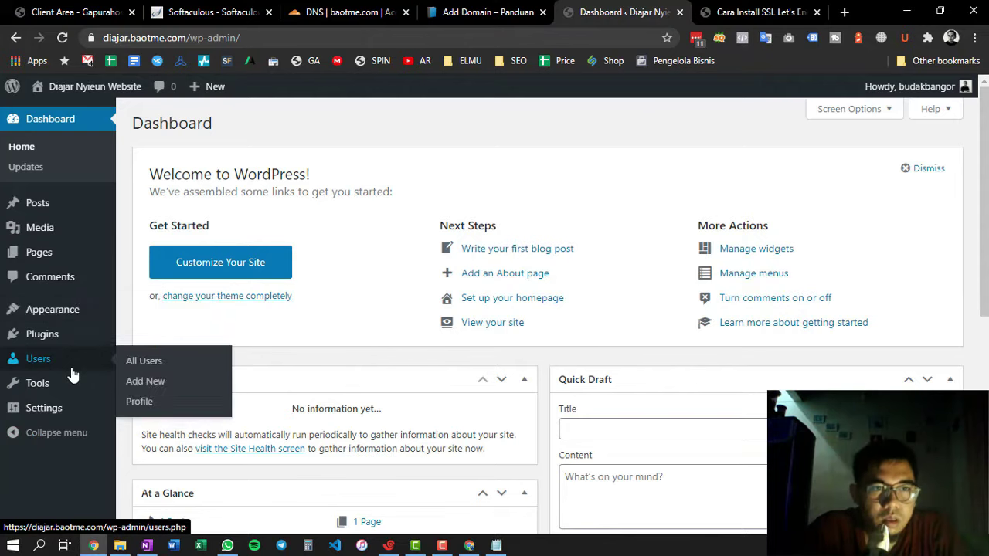
pyautogui.moveTo(73, 417)
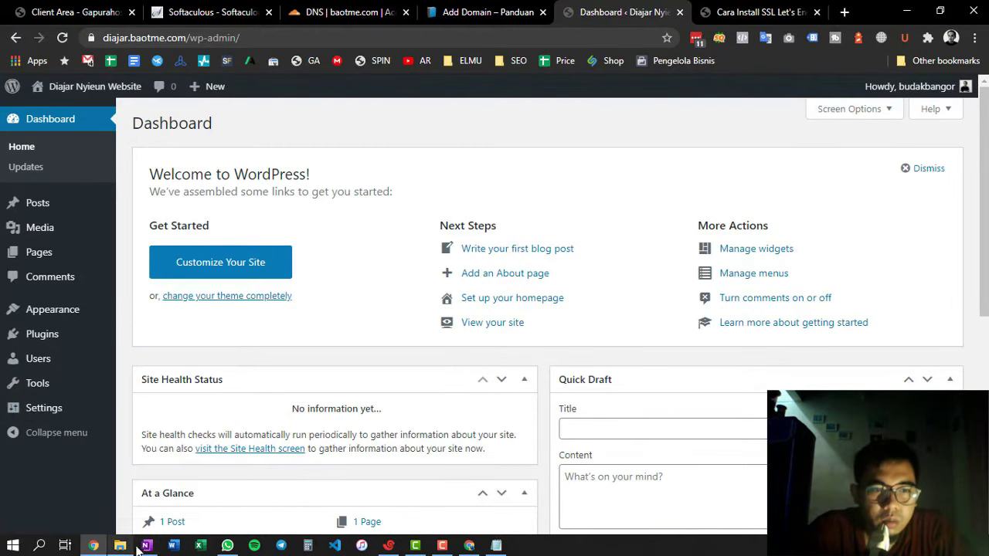
pyautogui.click(144, 547)
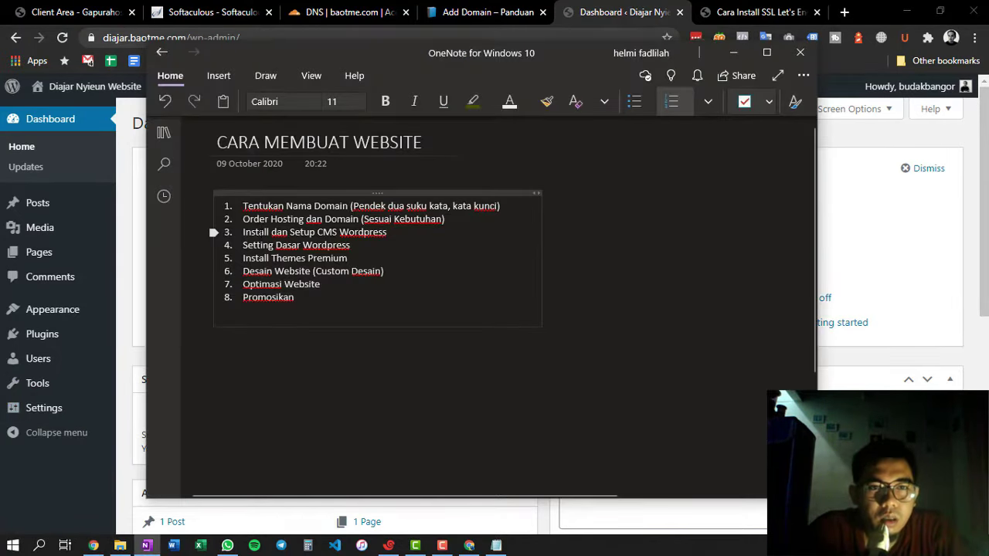
pyautogui.hotkey('shift', 'Home')
pyautogui.click(267, 246)
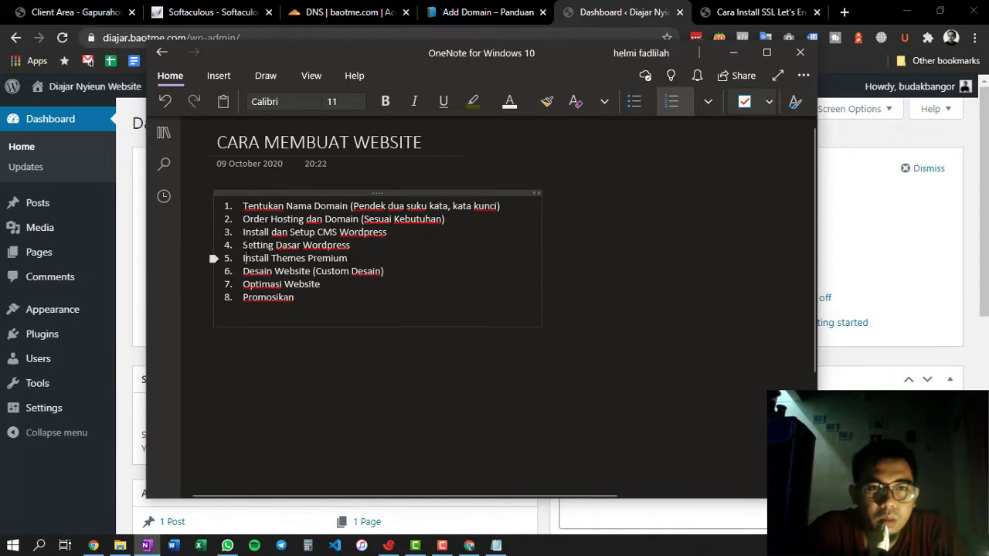
pyautogui.click(213, 245)
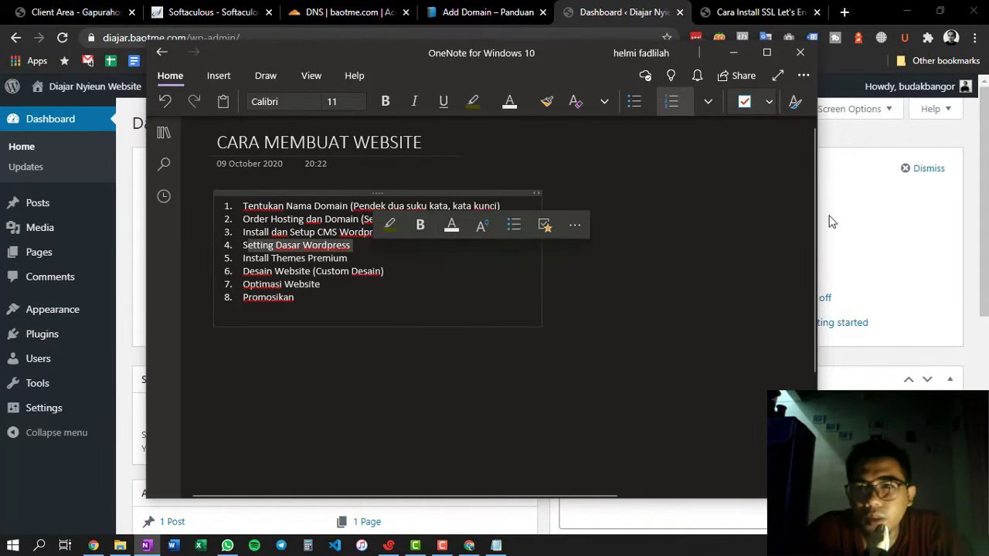
pyautogui.click(825, 222)
pyautogui.click(142, 371)
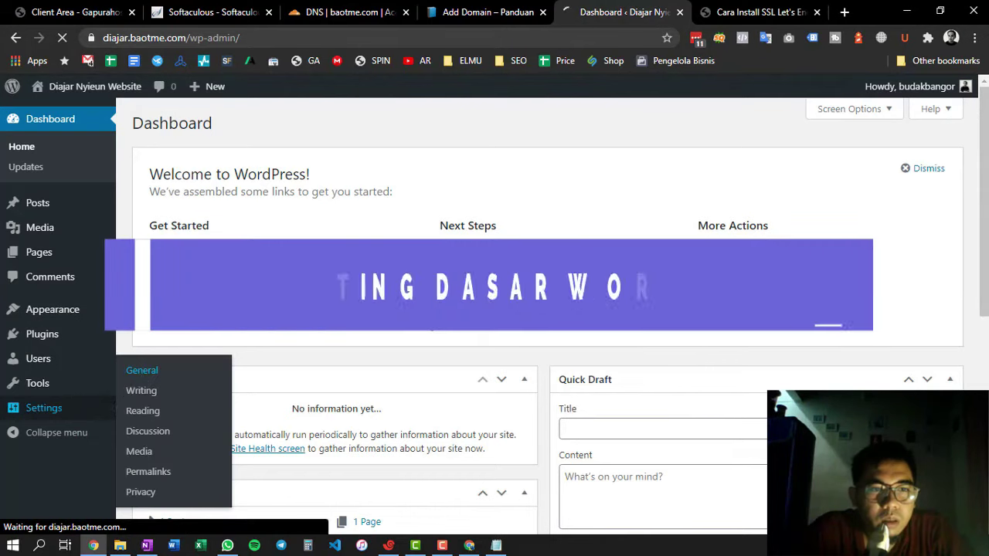
# Step: Pick Jakarta from the timezone list in General settings
pyautogui.scroll(-6, 541, 347)
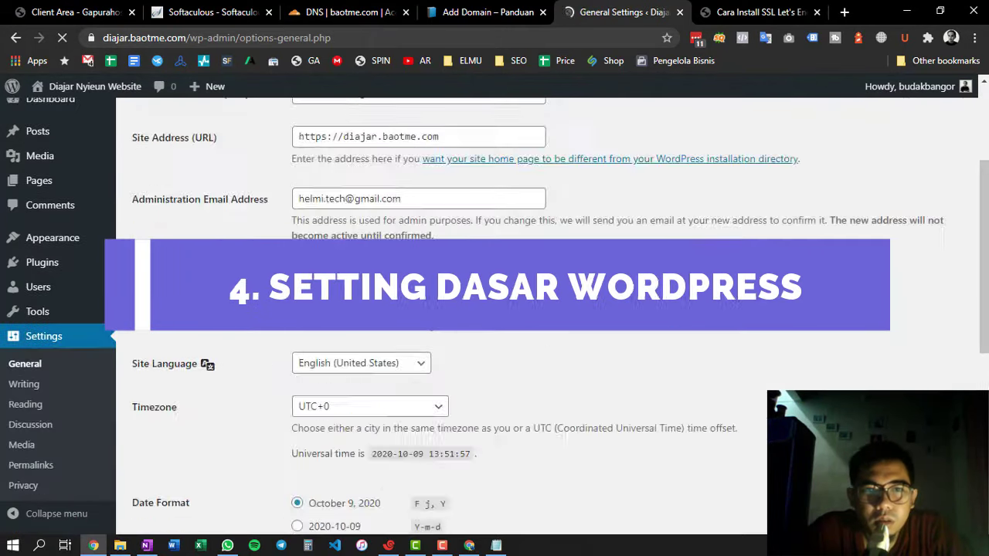
pyautogui.scroll(5, 423, 298)
pyautogui.scroll(-3, 365, 391)
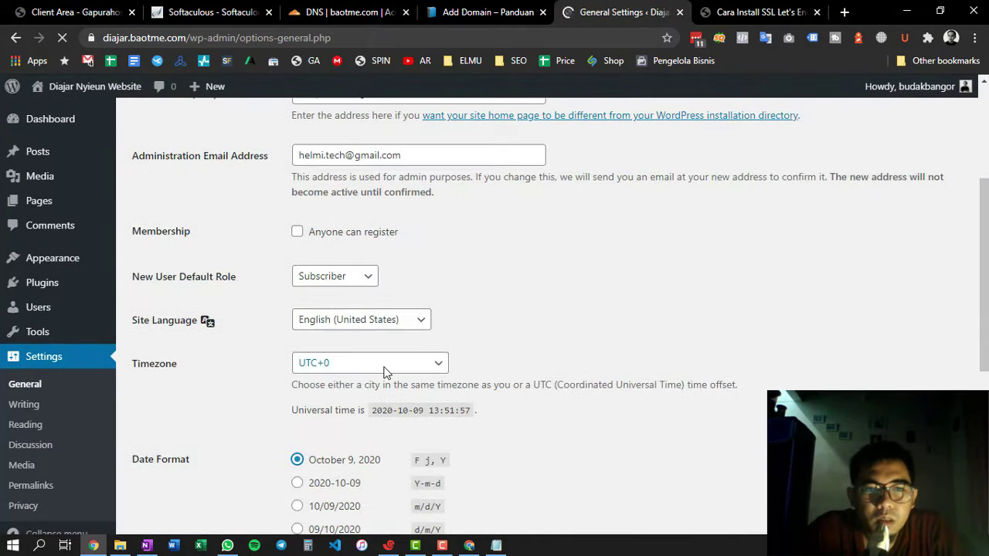
pyautogui.click(382, 374)
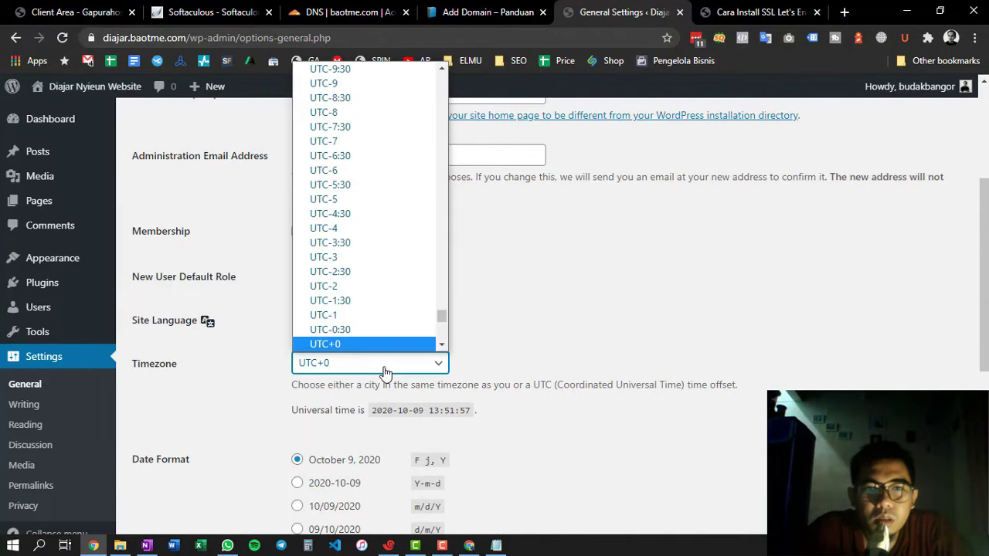
pyautogui.write('jak')
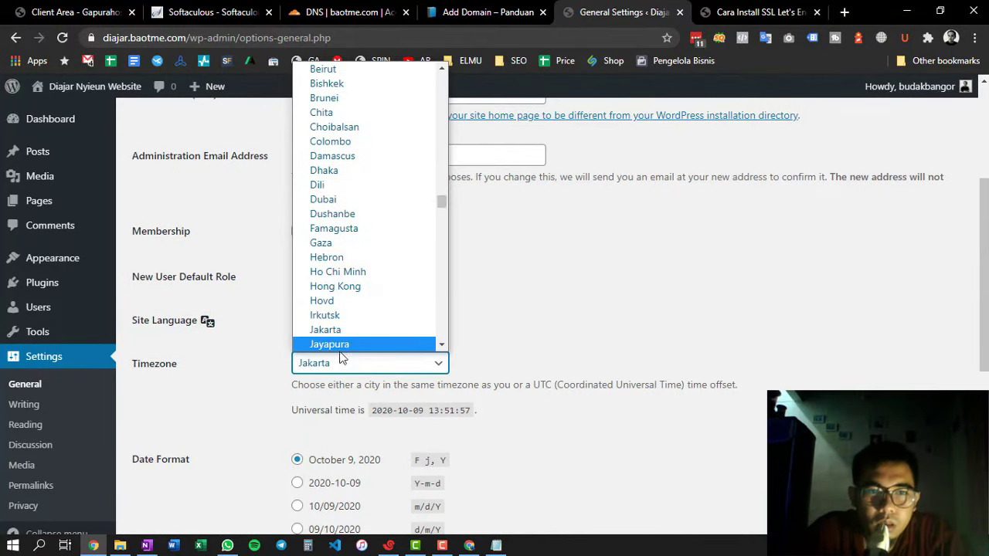
pyautogui.scroll(-1, 345, 316)
pyautogui.click(352, 302)
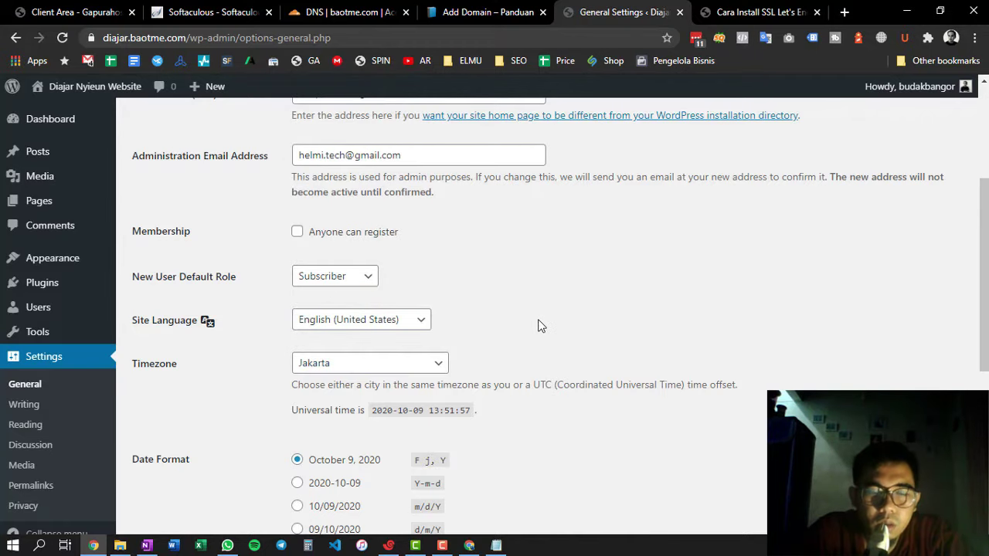
pyautogui.scroll(-2, 539, 325)
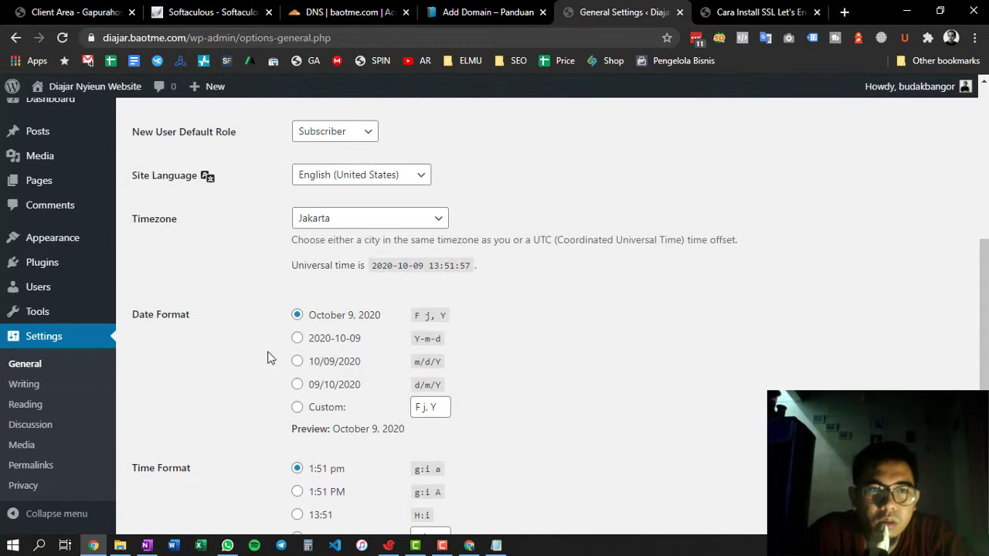
pyautogui.scroll(-3, 565, 371)
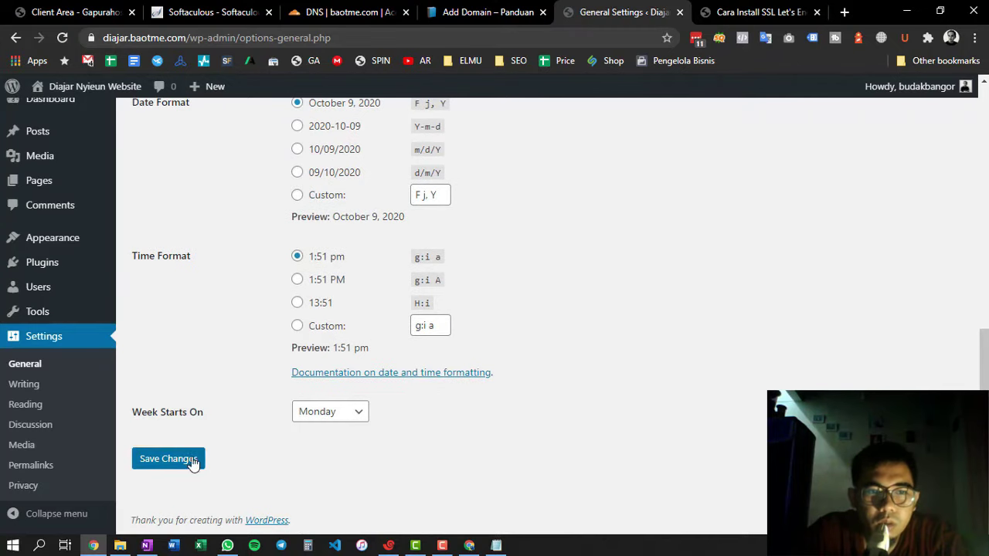
pyautogui.rightClick(193, 458)
pyautogui.click(171, 458)
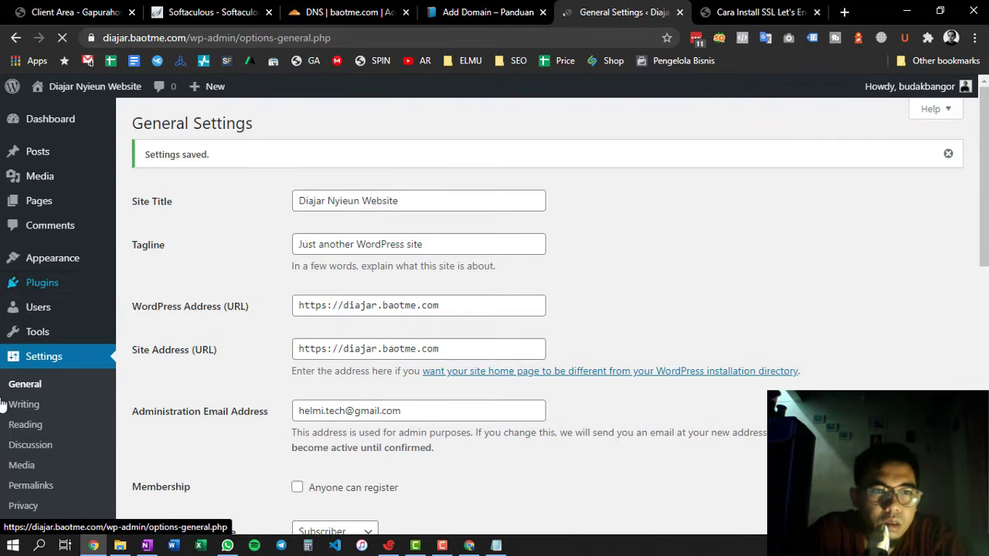
pyautogui.scroll(-1, 191, 371)
pyautogui.scroll(-2, 191, 371)
pyautogui.scroll(-2, 46, 436)
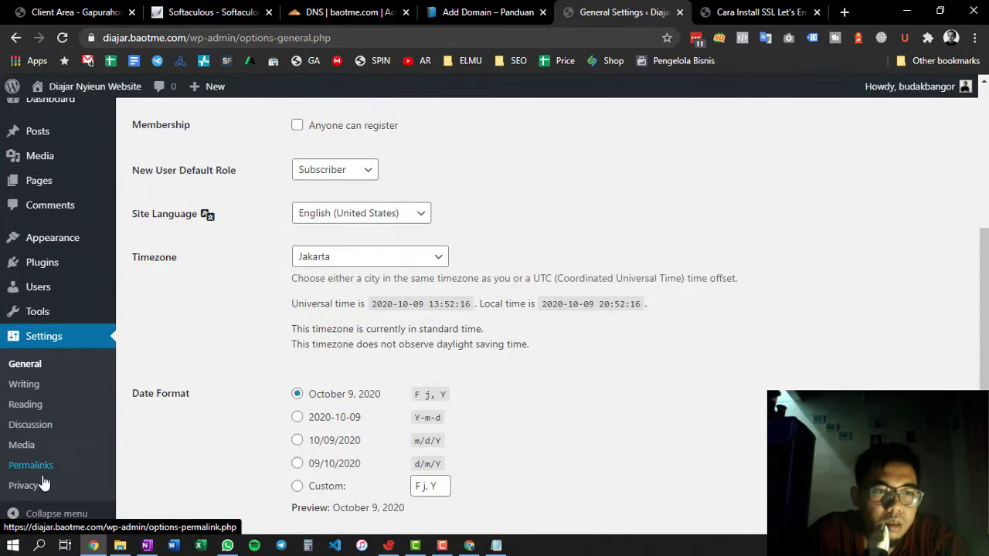
# Step: Switch permalinks to the Post name structure (/%postname%/) and save
pyautogui.click(31, 465)
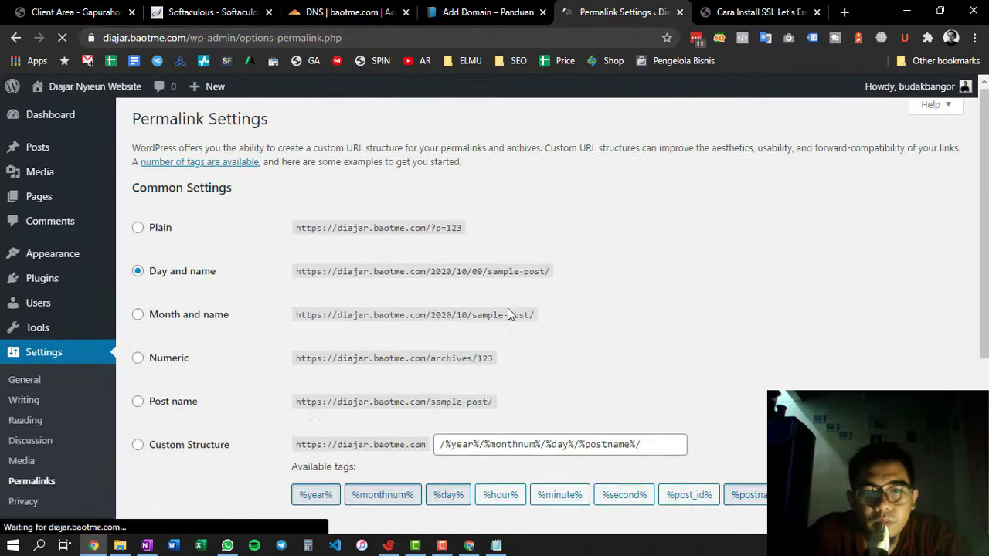
pyautogui.scroll(-2, 168, 266)
pyautogui.click(167, 265)
pyautogui.scroll(-2, 397, 347)
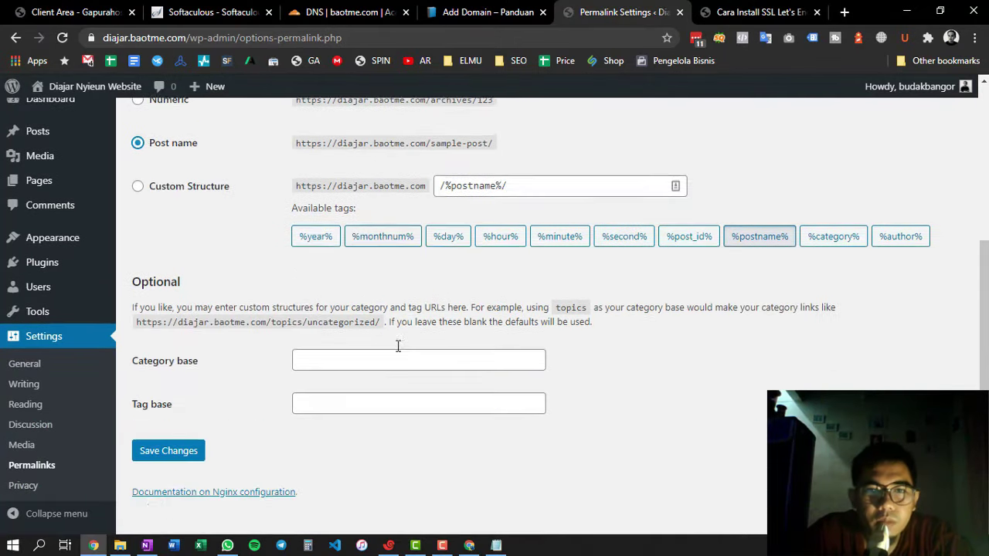
pyautogui.click(145, 433)
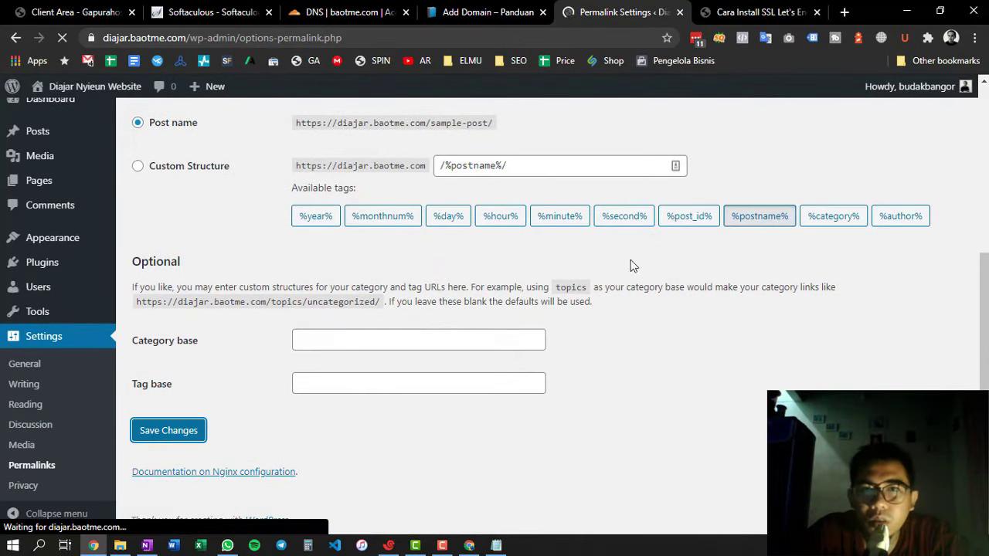
# Step: Go back to the admin Dashboard with its Welcome to WordPress panel
pyautogui.scroll(-4, 20, 382)
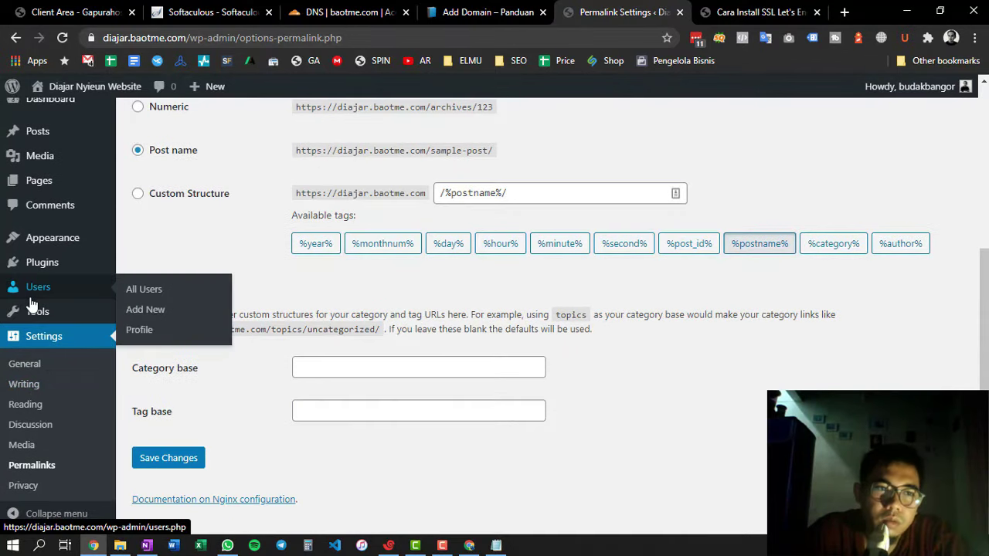
pyautogui.moveTo(31, 312)
pyautogui.moveTo(43, 258)
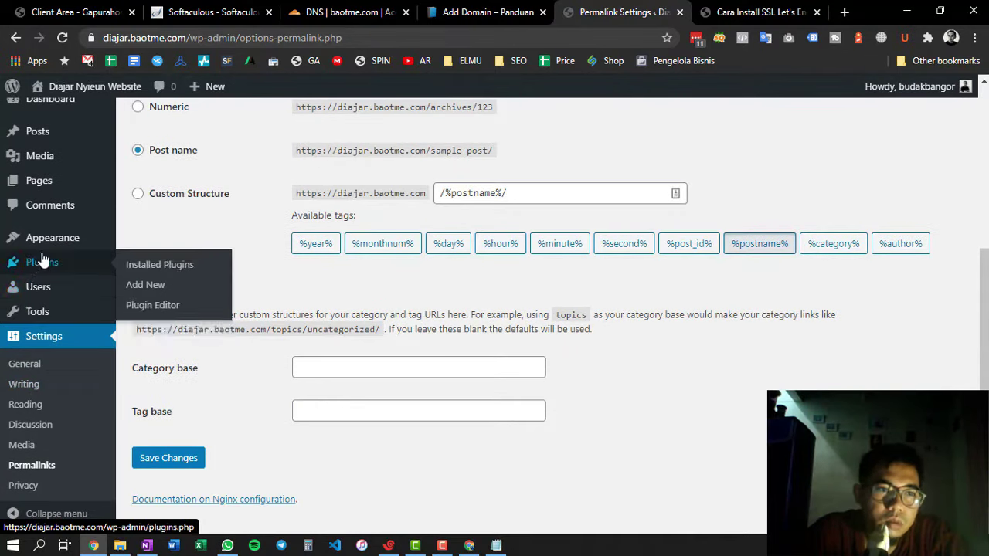
pyautogui.scroll(-1, 47, 386)
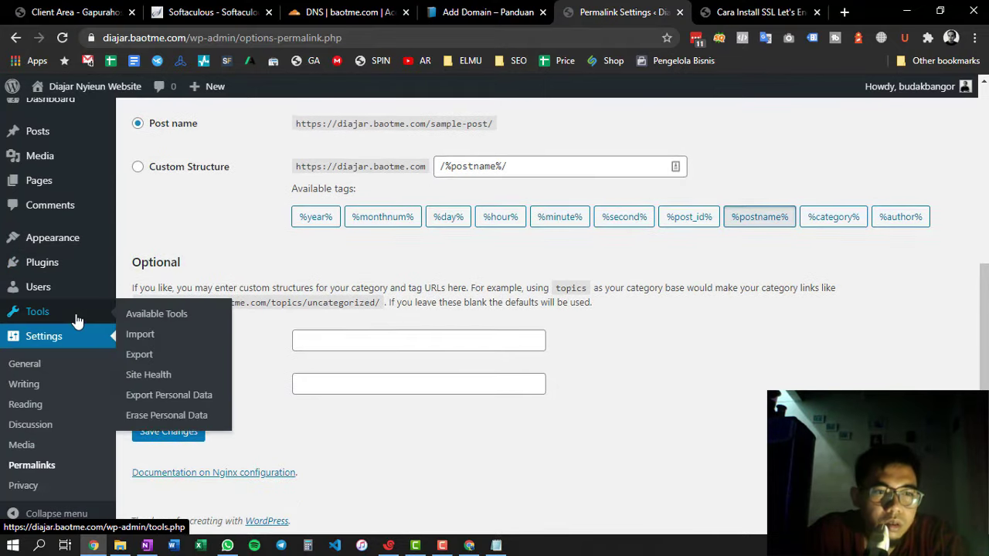
pyautogui.scroll(2, 77, 320)
pyautogui.scroll(2, 77, 320)
pyautogui.click(23, 117)
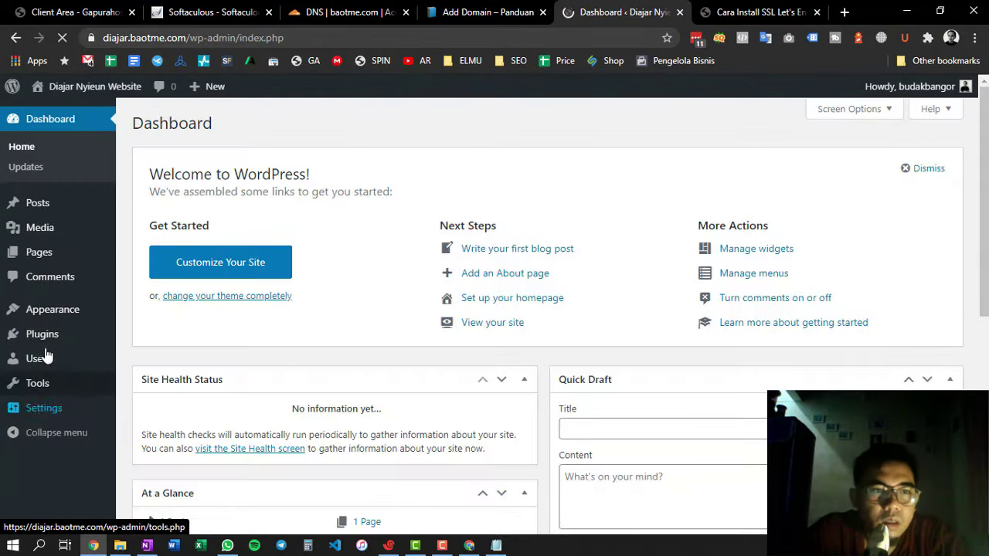
# Step: Open Appearance > Themes, showing three themes with Twenty Twenty active, after checking tutorial step 5
pyautogui.moveTo(42, 313)
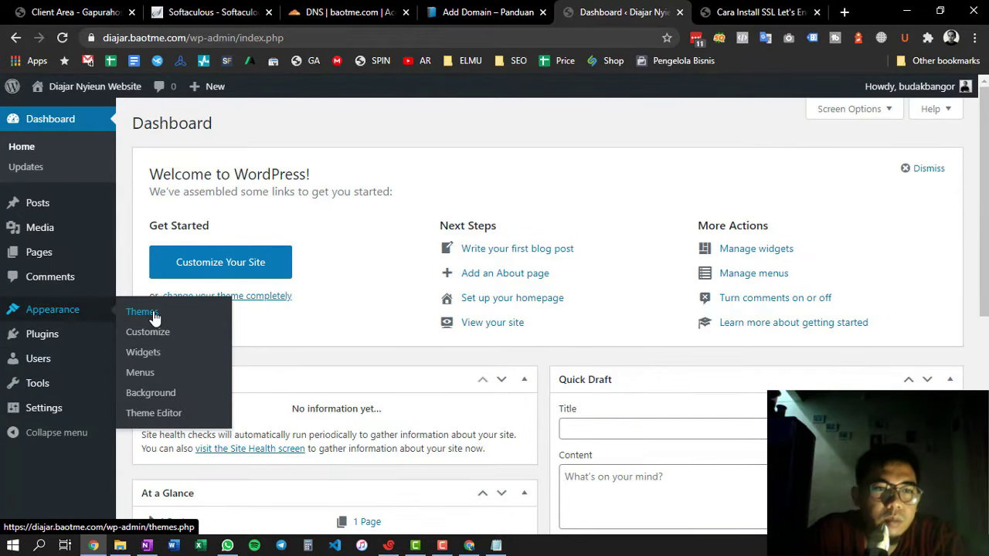
pyautogui.click(140, 312)
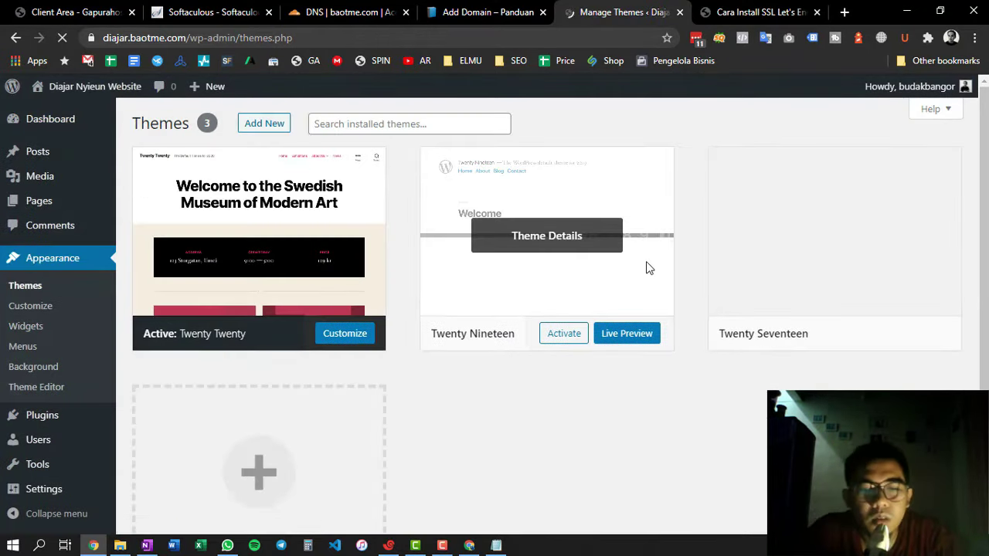
pyautogui.hotkey('alt', 'Tab')
pyautogui.click(213, 258)
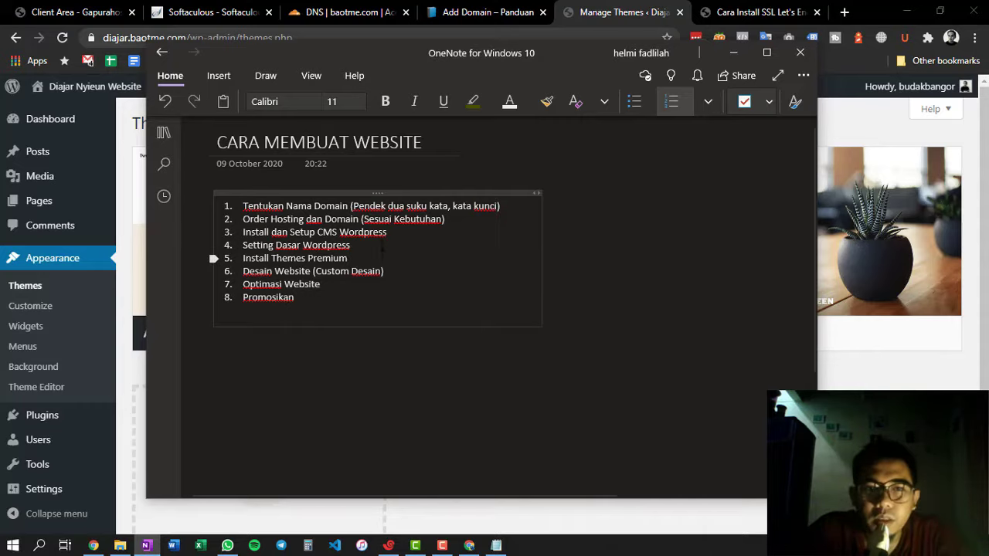
pyautogui.hotkey('alt', 'Tab')
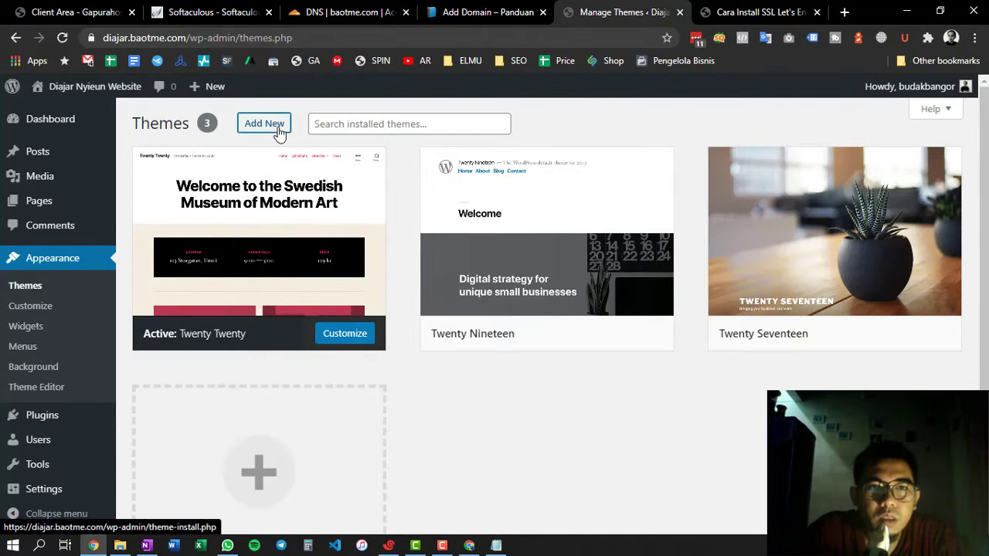
# Step: Upload the LandingPress theme zip, install it, and activate it
pyautogui.click(276, 126)
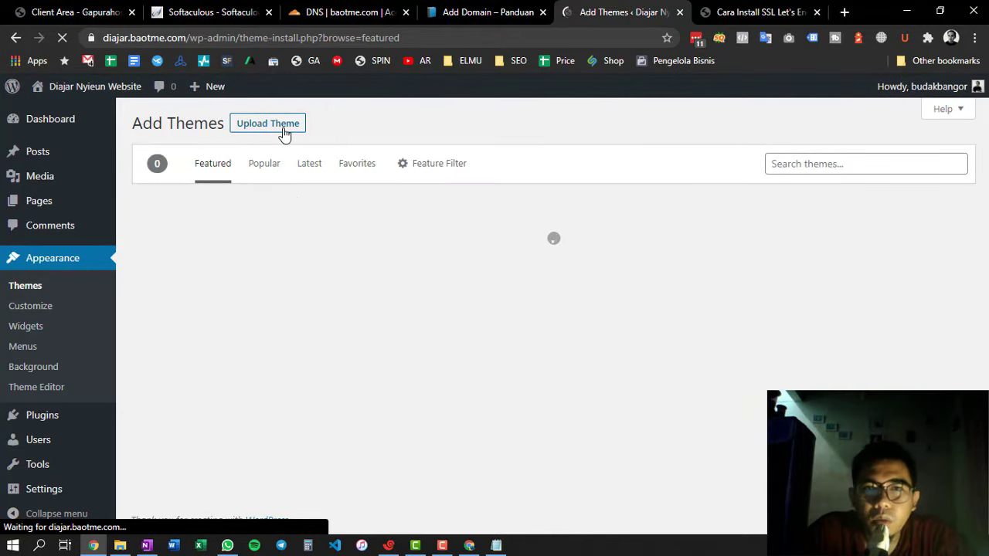
pyautogui.click(283, 131)
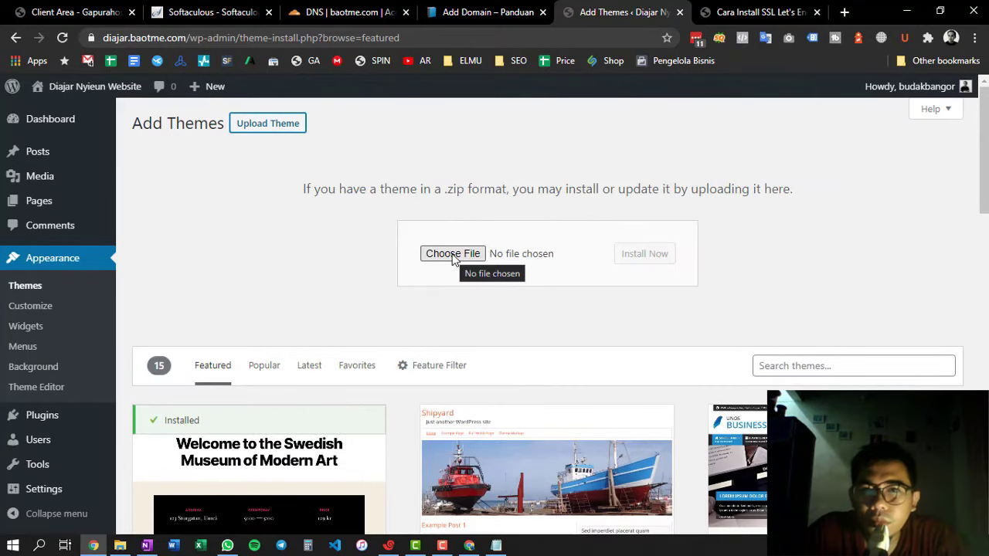
pyautogui.click(453, 255)
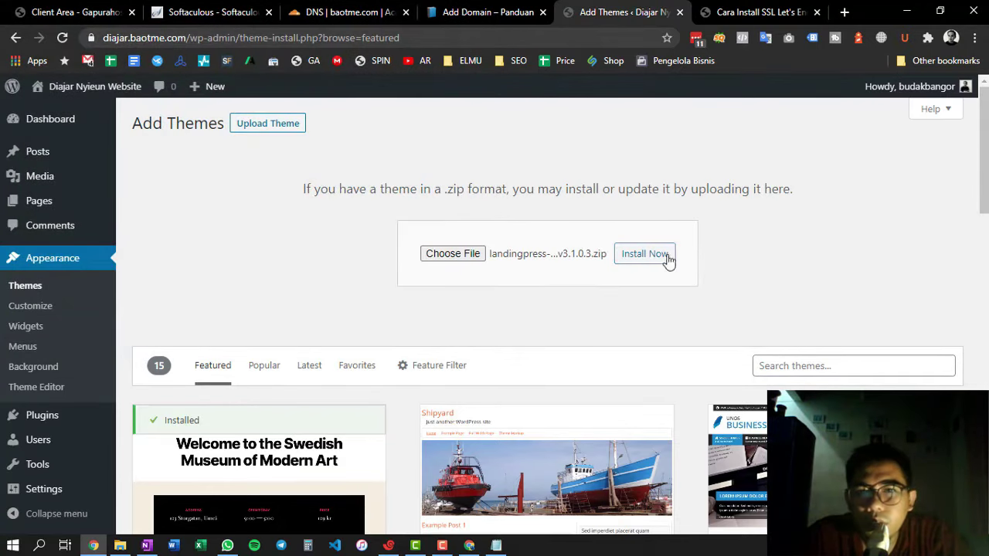
pyautogui.click(657, 256)
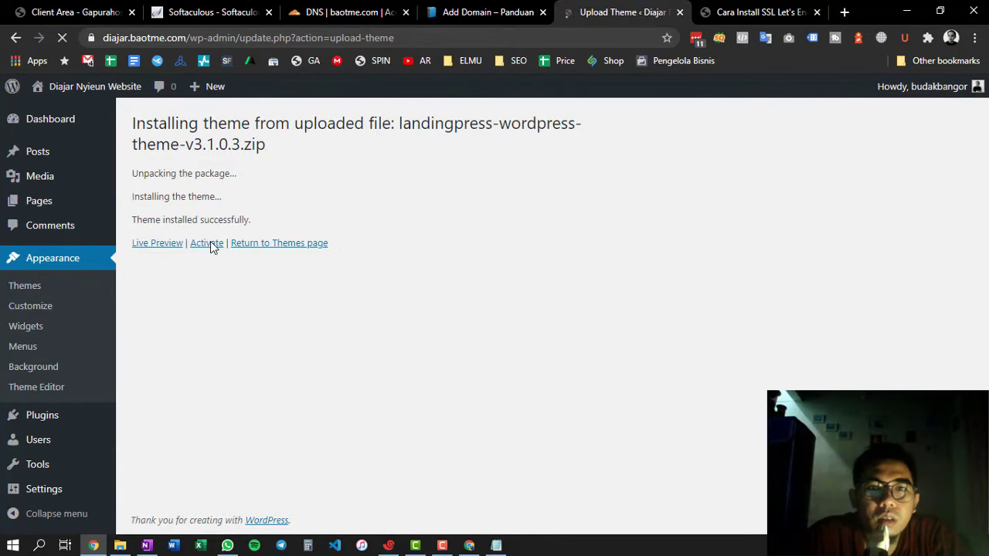
pyautogui.click(210, 244)
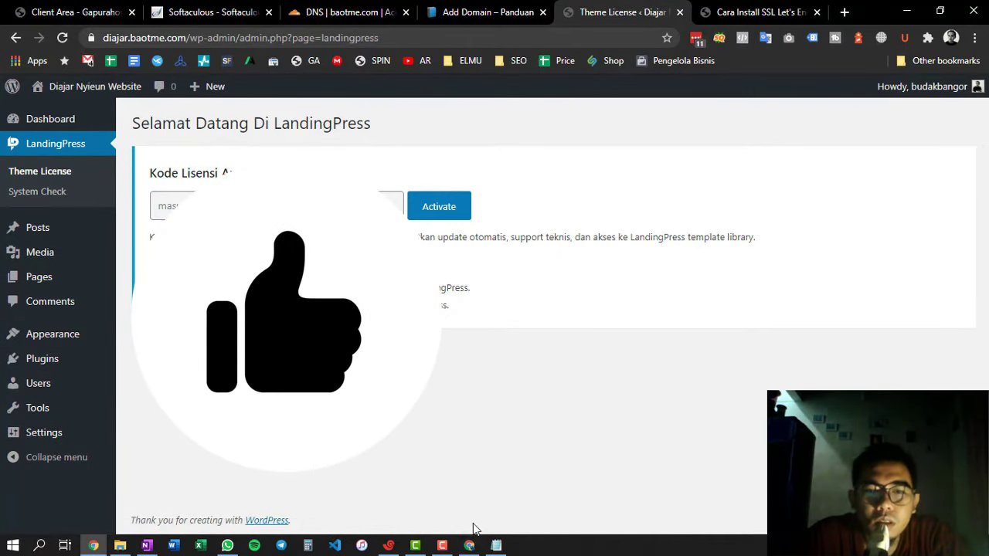
# Step: Return to the LandingPress license page showing a VALID Personal License
pyautogui.click(442, 546)
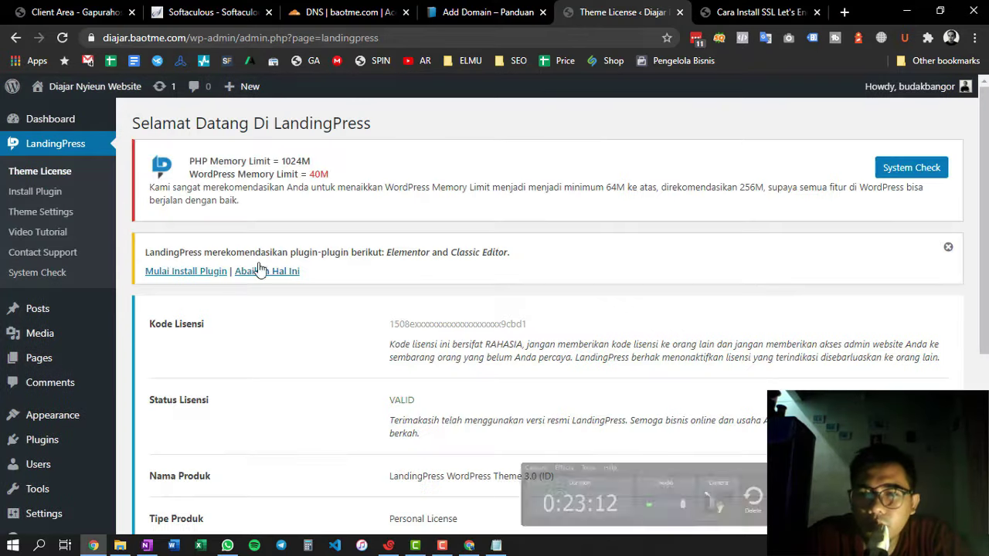
pyautogui.click(300, 234)
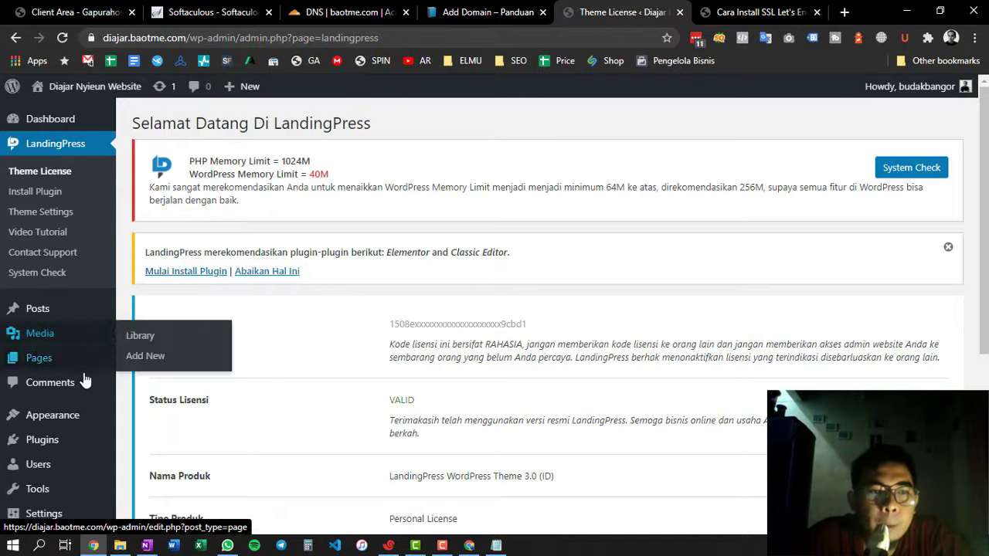
pyautogui.scroll(-2, 85, 371)
# Step: Upload elementor.zip from the Elementor Pro v3.0.5 folder, install it, and activate Elementor
pyautogui.moveTo(120, 420)
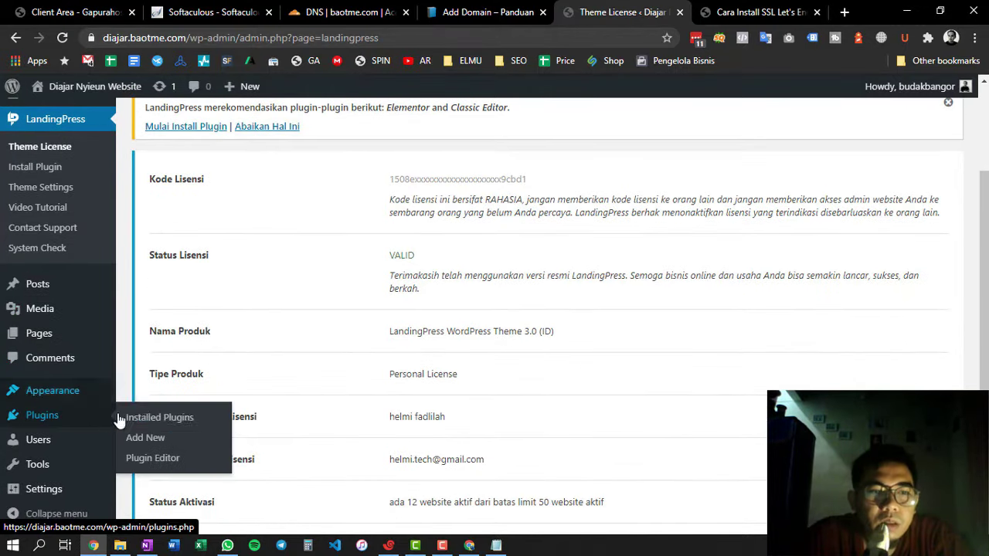
pyautogui.click(155, 437)
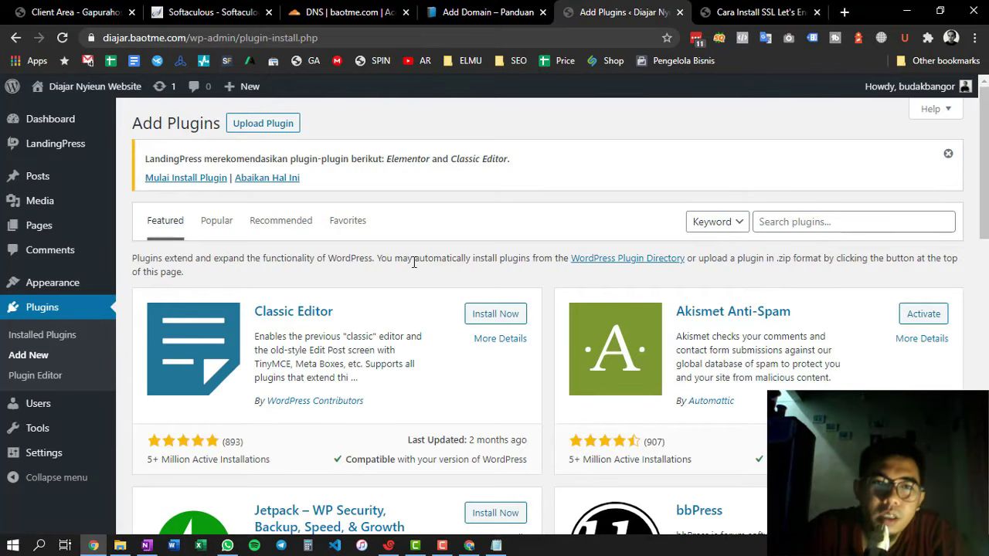
pyautogui.click(252, 131)
pyautogui.click(453, 320)
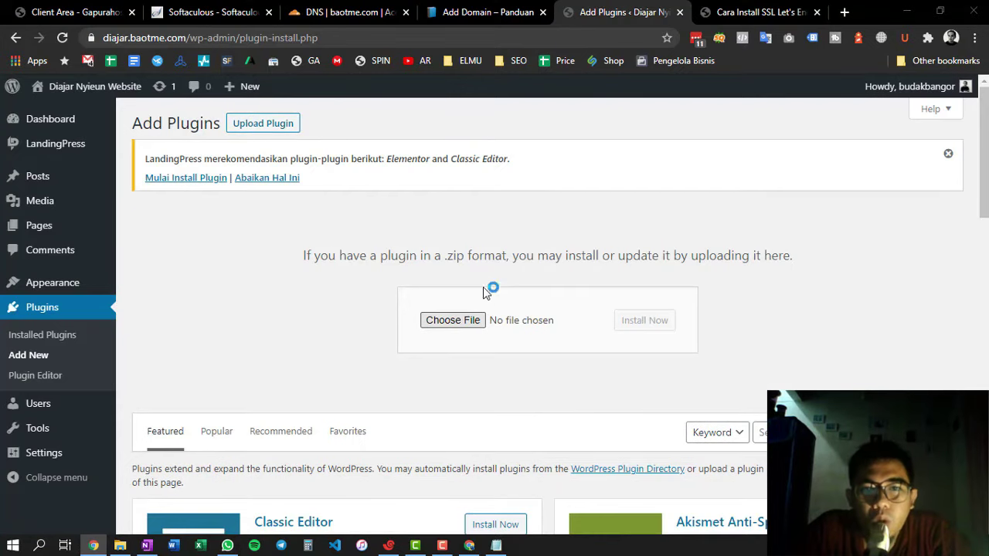
pyautogui.scroll(-3, 183, 183)
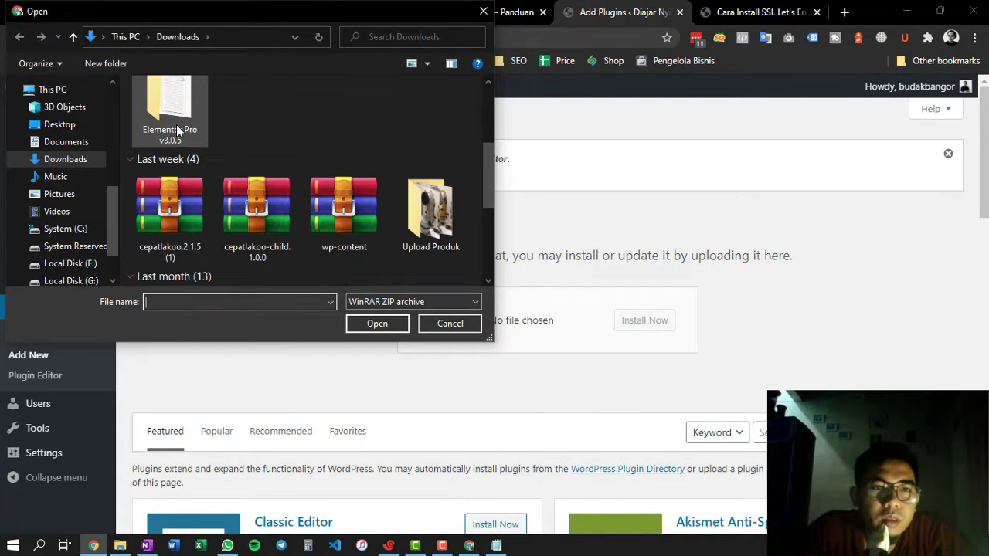
pyautogui.doubleClick(174, 129)
pyautogui.doubleClick(172, 109)
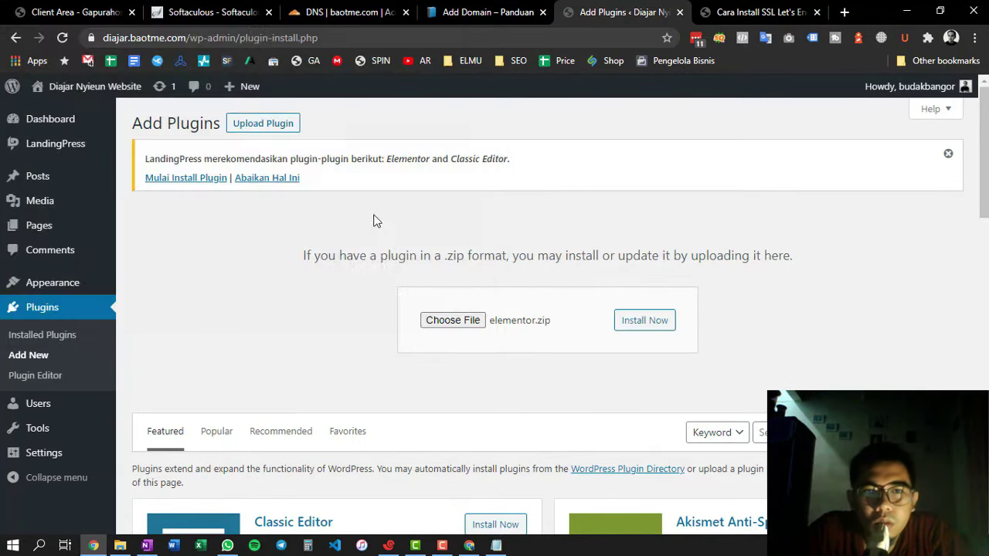
pyautogui.click(658, 330)
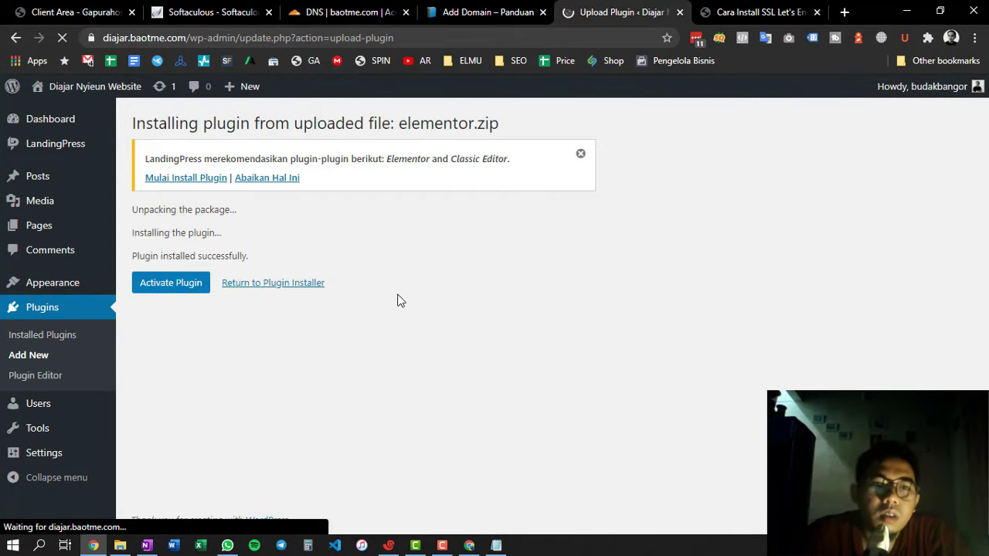
pyautogui.click(186, 290)
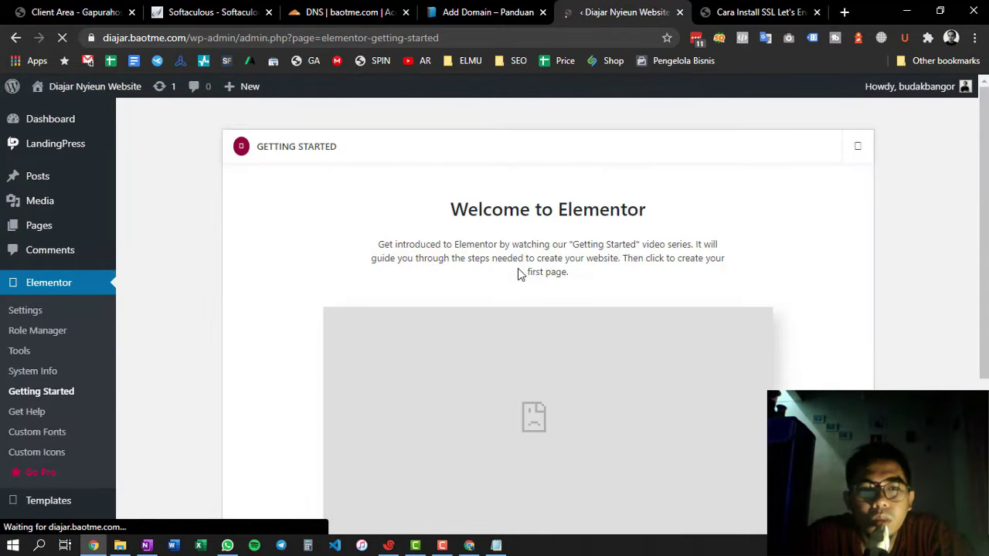
pyautogui.scroll(-2, 82, 353)
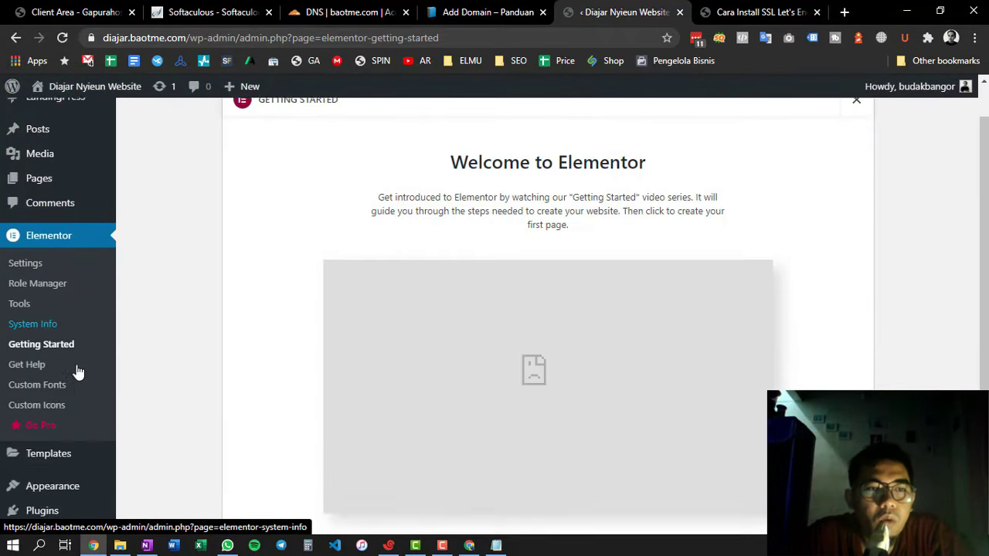
# Step: Upload elementor-pro.zip as a new plugin, install it, and activate Elementor Pro
pyautogui.moveTo(65, 373)
pyautogui.moveTo(69, 422)
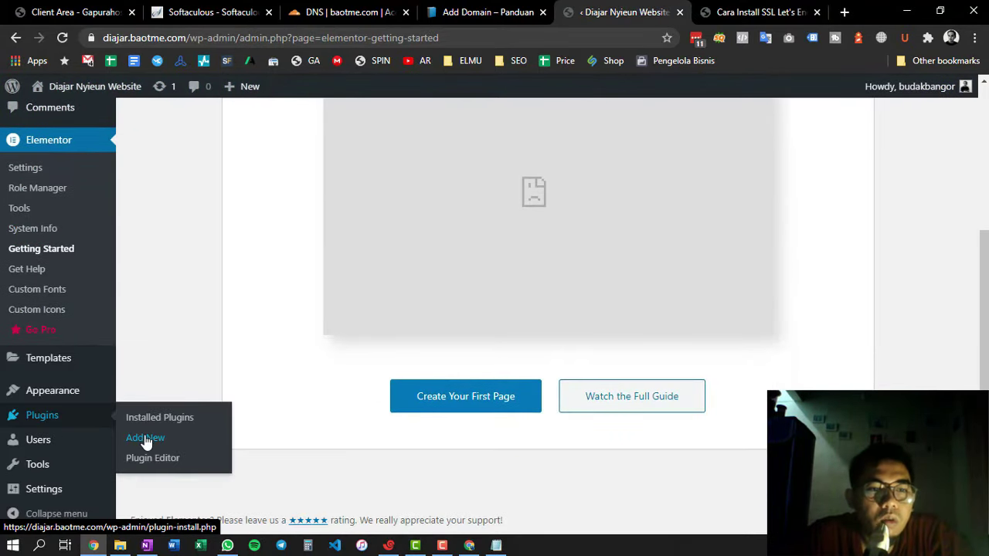
pyautogui.click(145, 438)
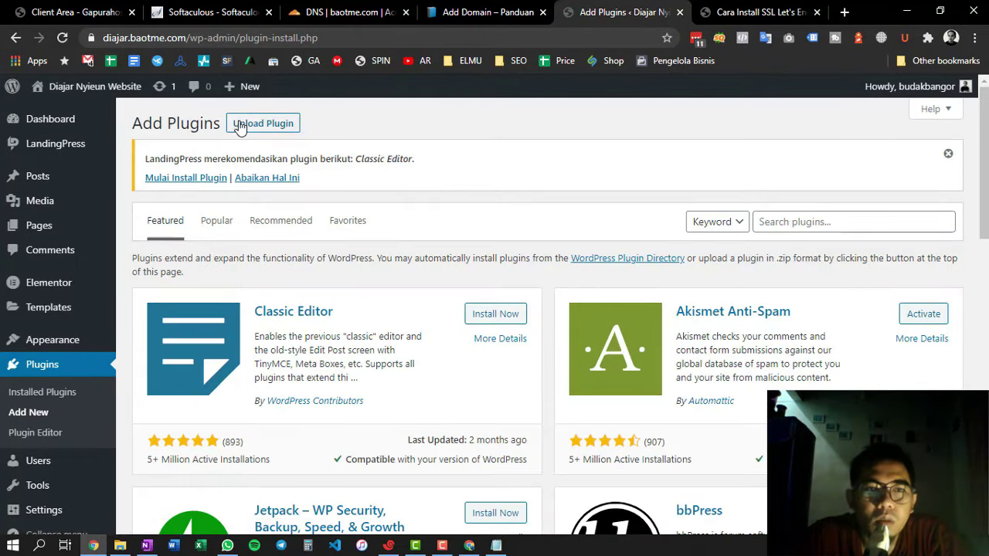
pyautogui.click(241, 127)
pyautogui.click(455, 320)
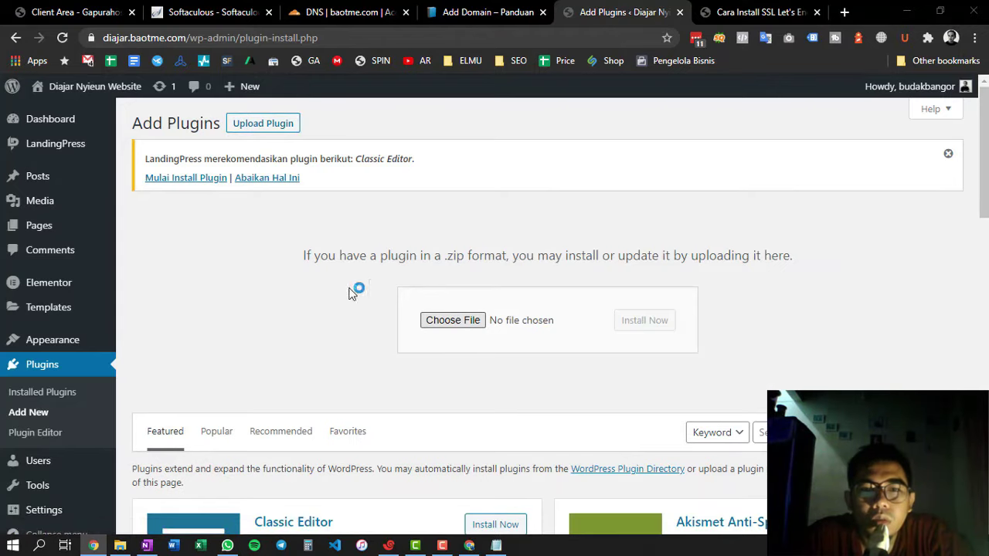
pyautogui.doubleClick(185, 127)
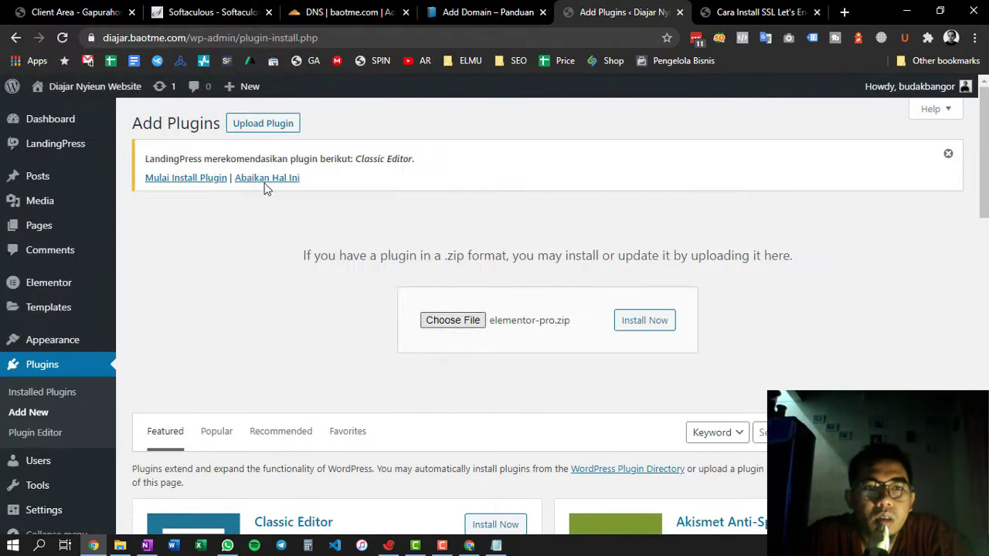
pyautogui.click(625, 321)
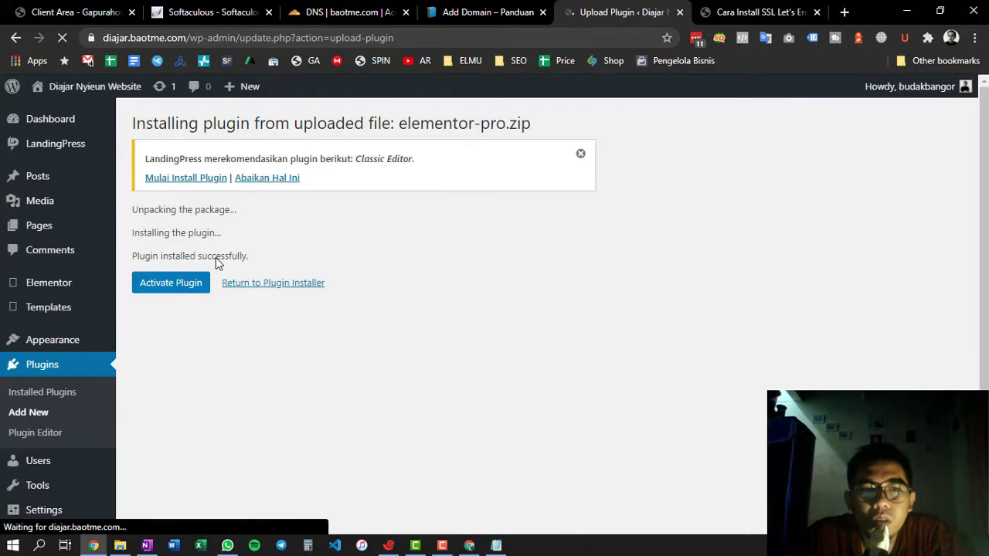
pyautogui.click(191, 284)
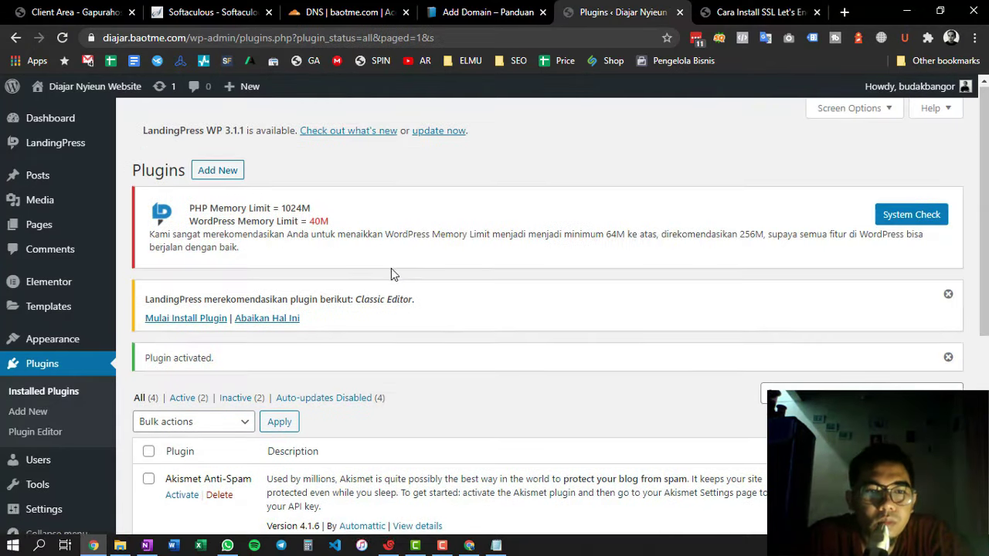
# Step: Bulk-delete the Akismet and Hello Dolly plugins
pyautogui.scroll(-4, 391, 268)
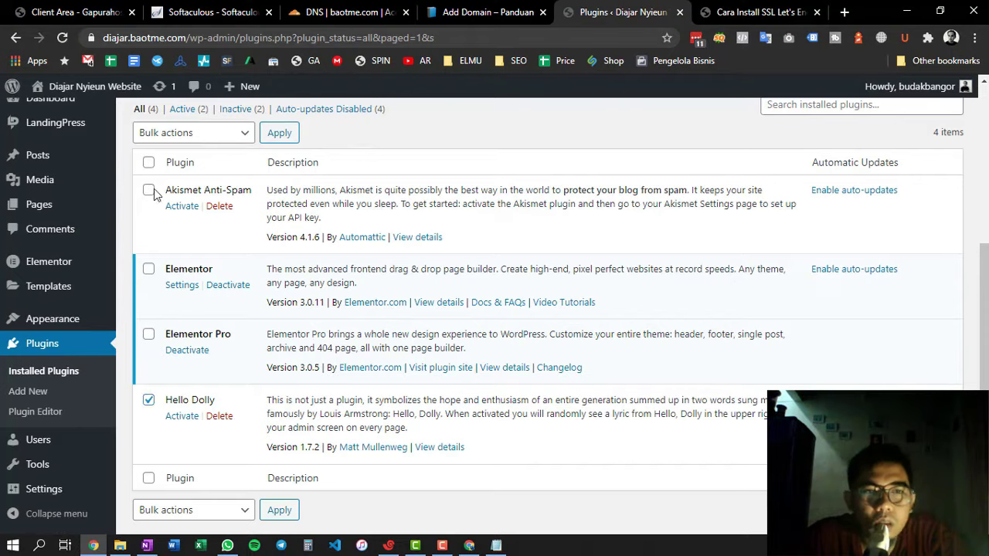
pyautogui.click(231, 137)
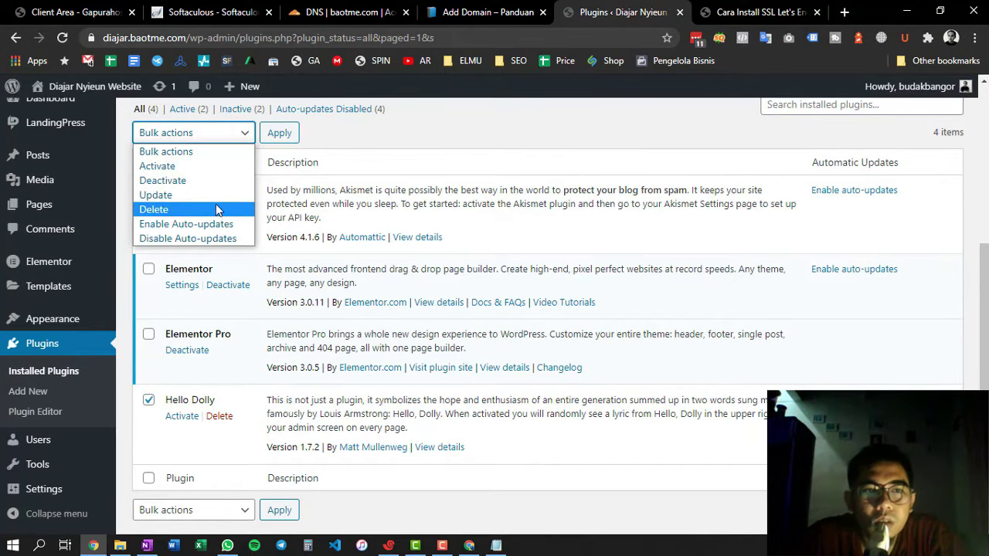
pyautogui.click(222, 211)
pyautogui.click(280, 137)
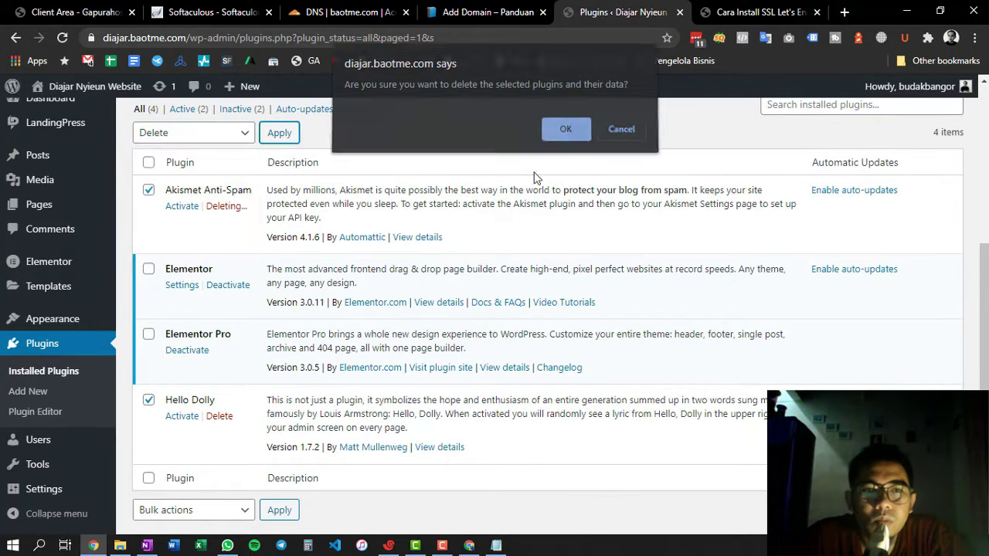
pyautogui.click(559, 133)
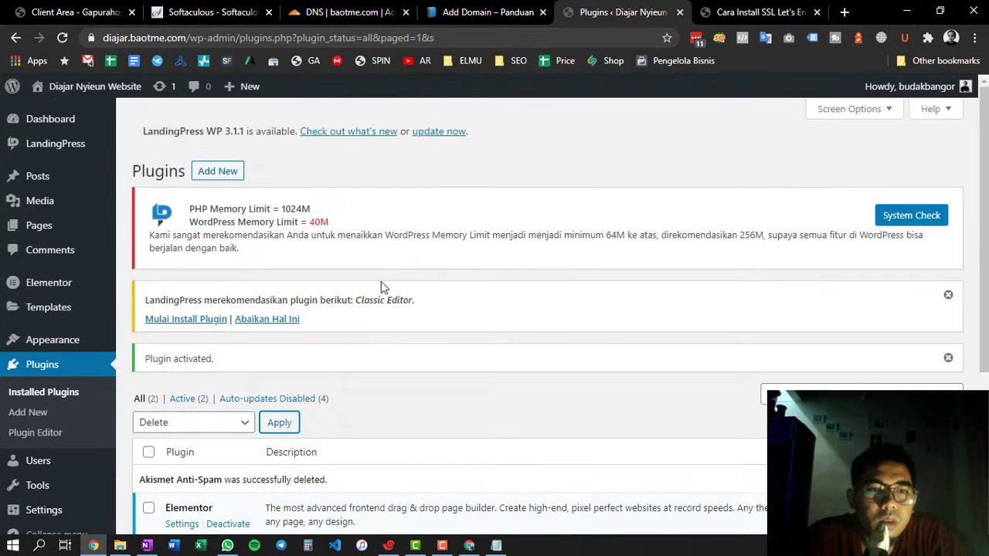
# Step: Install Classic Editor from LandingPress's recommended plugins and return to the Dashboard
pyautogui.click(213, 319)
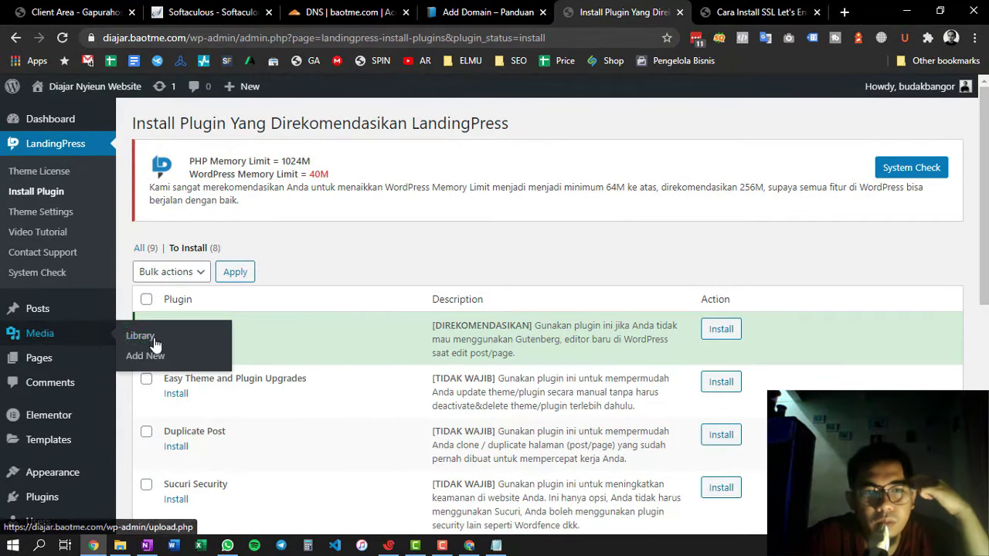
pyautogui.click(173, 342)
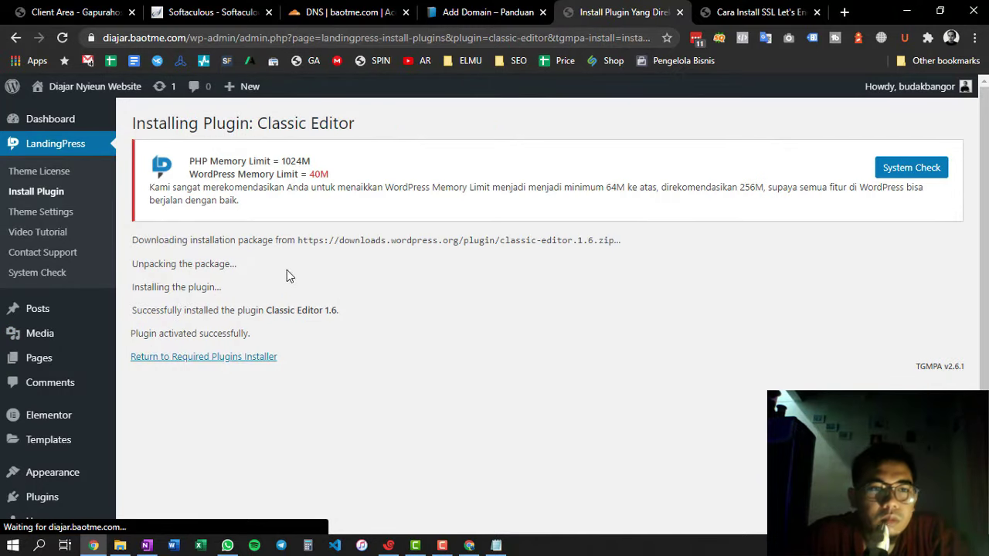
pyautogui.click(143, 141)
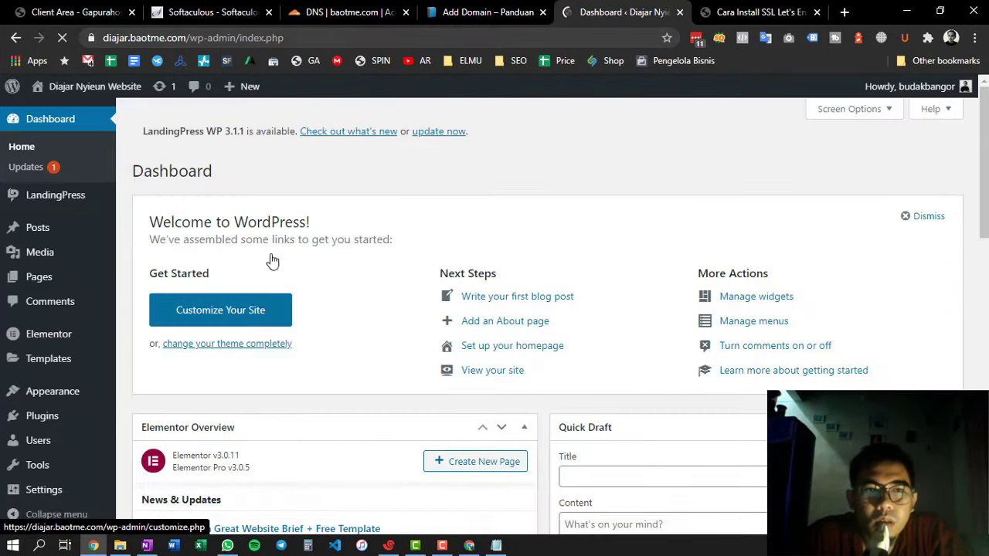
# Step: Open the live site in a new browser tab and look over its front page
pyautogui.moveTo(69, 94)
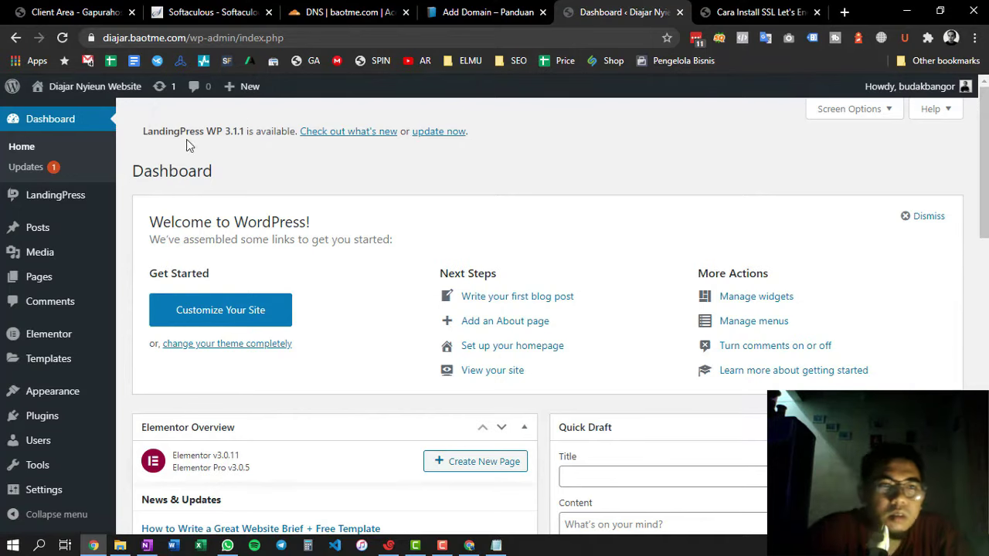
pyautogui.middleClick(67, 116)
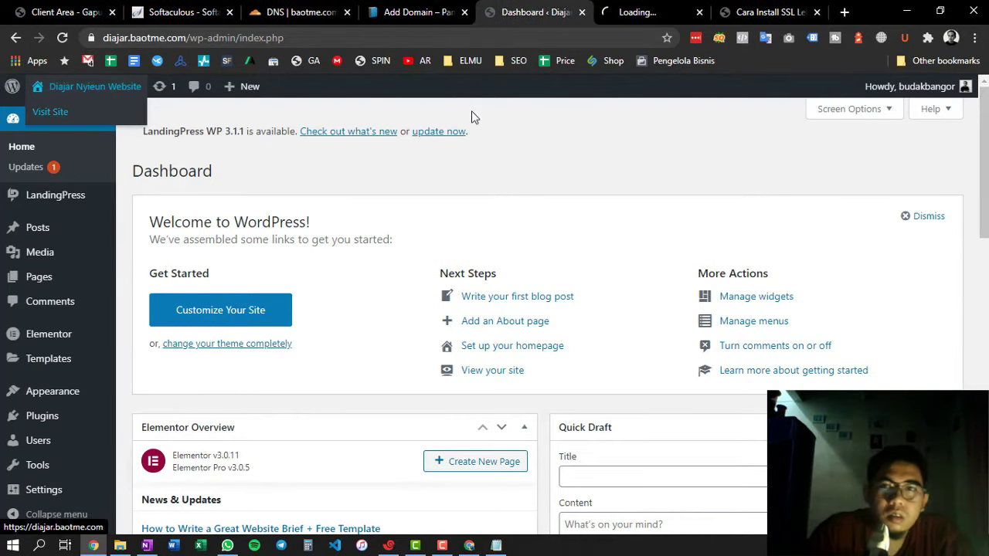
pyautogui.click(672, 9)
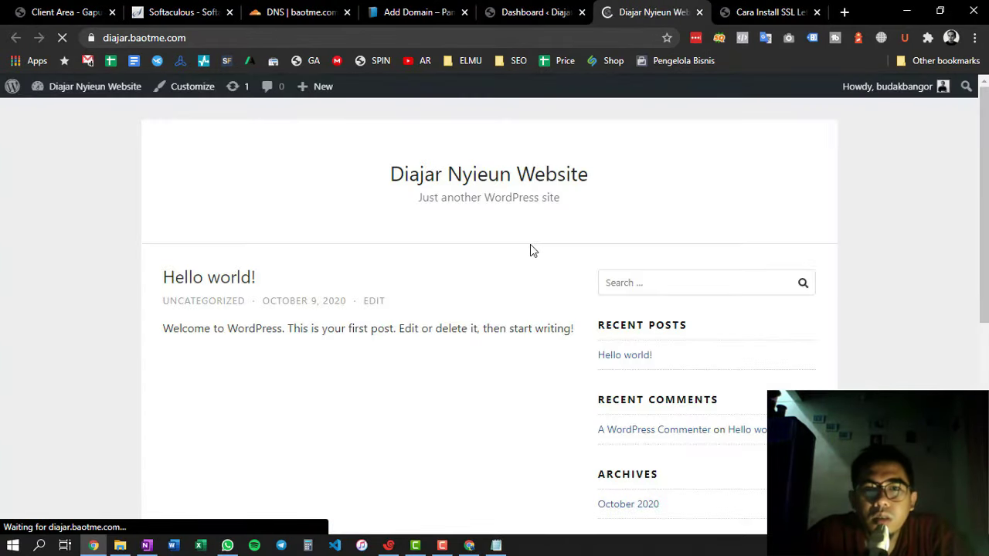
pyautogui.scroll(-5, 532, 250)
pyautogui.scroll(4, 532, 250)
pyautogui.scroll(2, 531, 247)
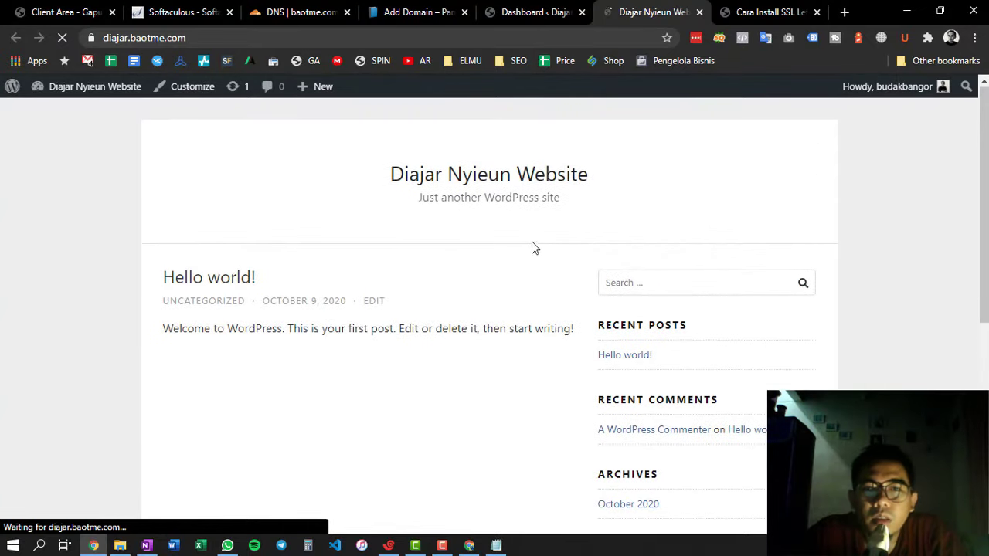
# Step: Move all existing pages, Privacy Policy and Sample Page, to the Trash
pyautogui.click(533, 11)
pyautogui.moveTo(39, 276)
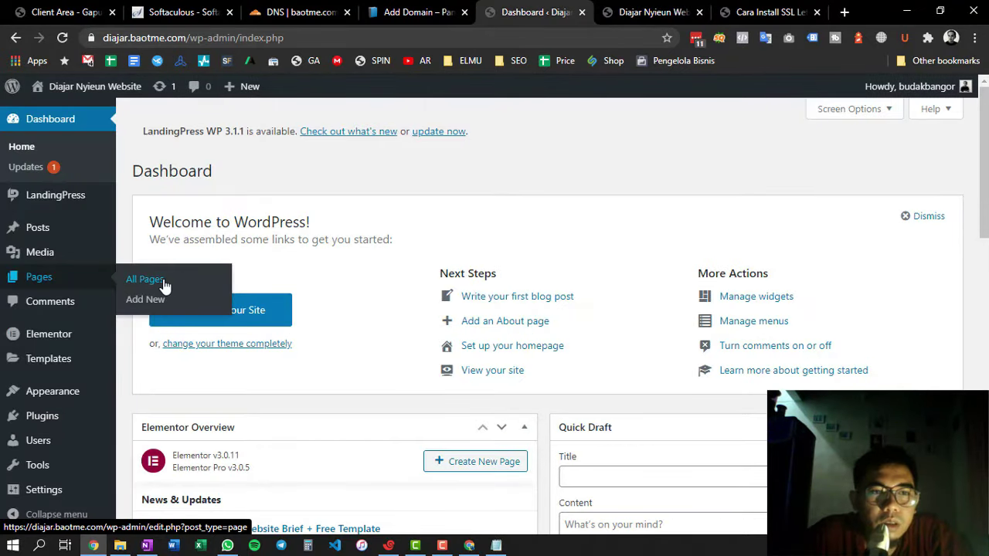
pyautogui.click(164, 284)
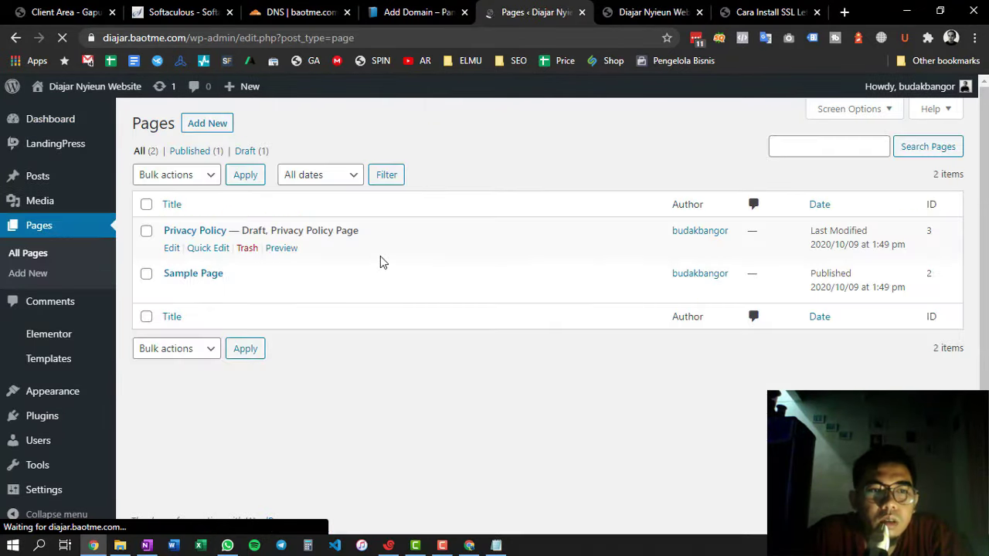
pyautogui.click(146, 205)
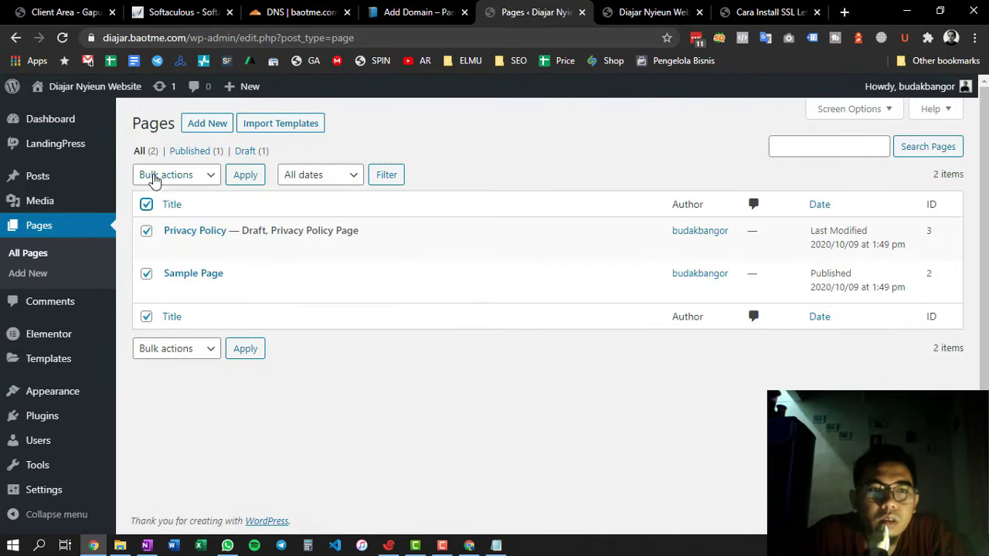
pyautogui.click(155, 179)
pyautogui.click(159, 223)
pyautogui.click(247, 177)
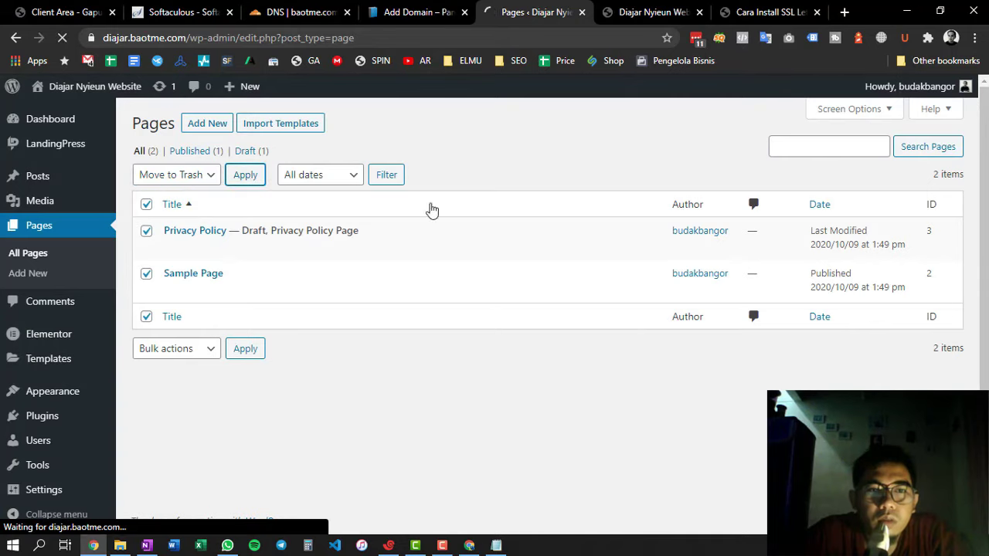
# Step: Check the live site after the deletion, then go back to the admin Dashboard
pyautogui.click(614, 10)
pyautogui.scroll(-6, 430, 248)
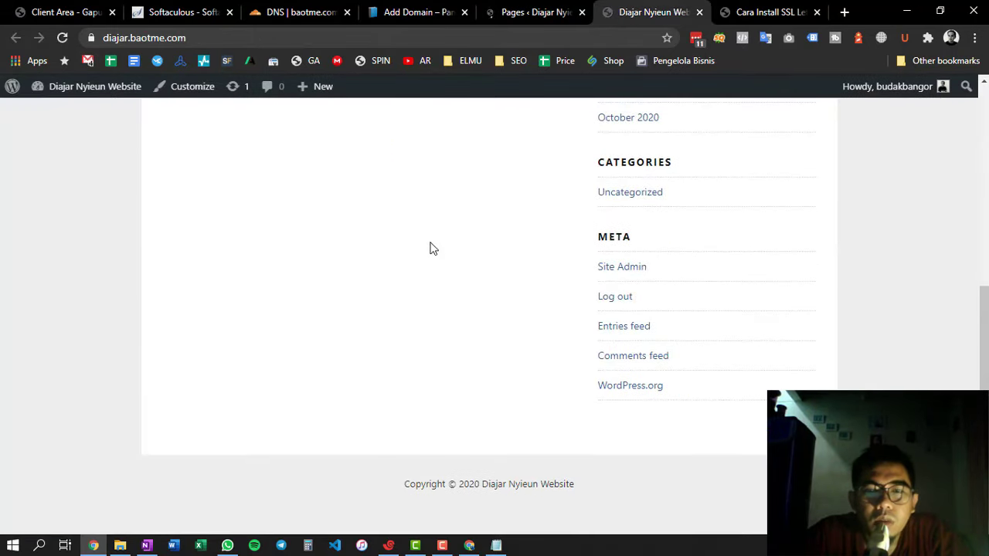
pyautogui.scroll(6, 431, 247)
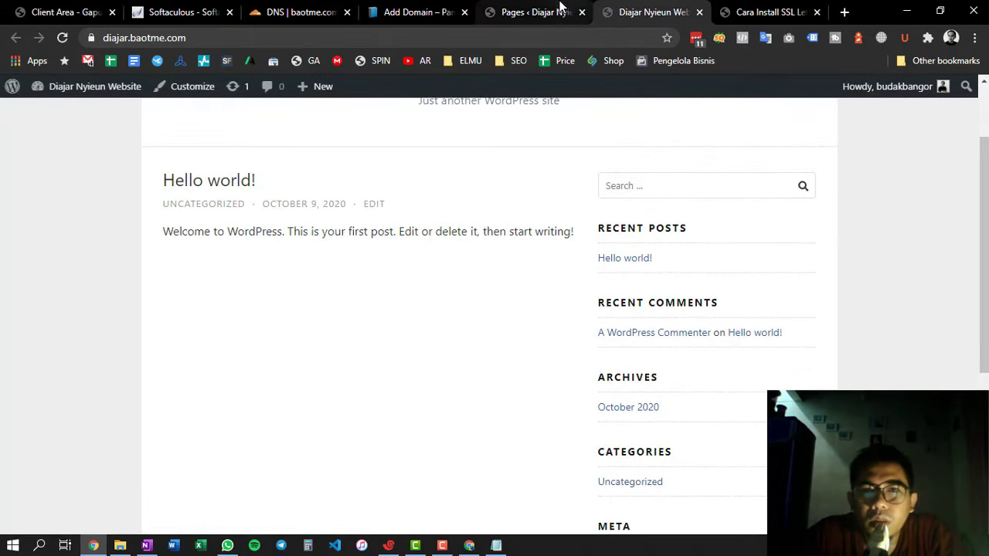
pyautogui.click(545, 11)
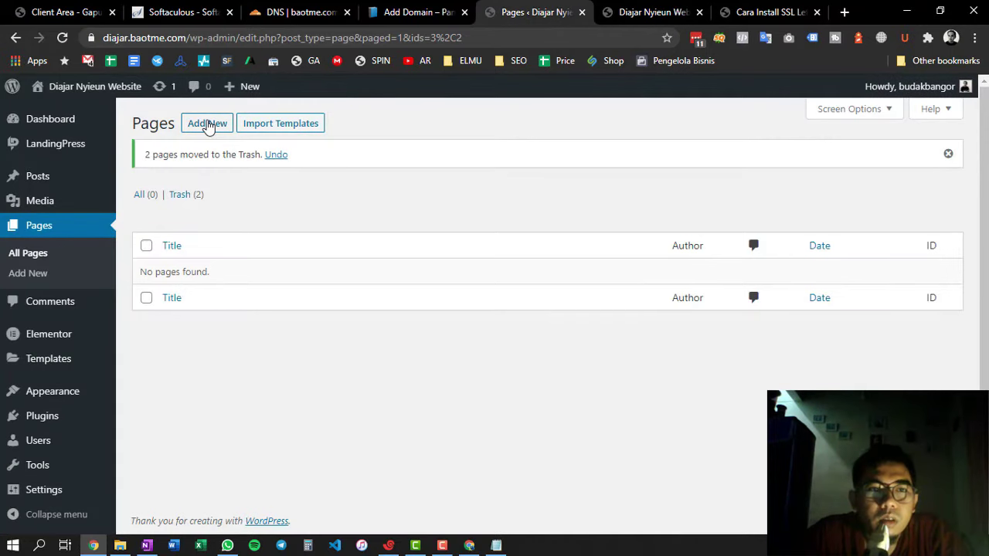
pyautogui.click(626, 10)
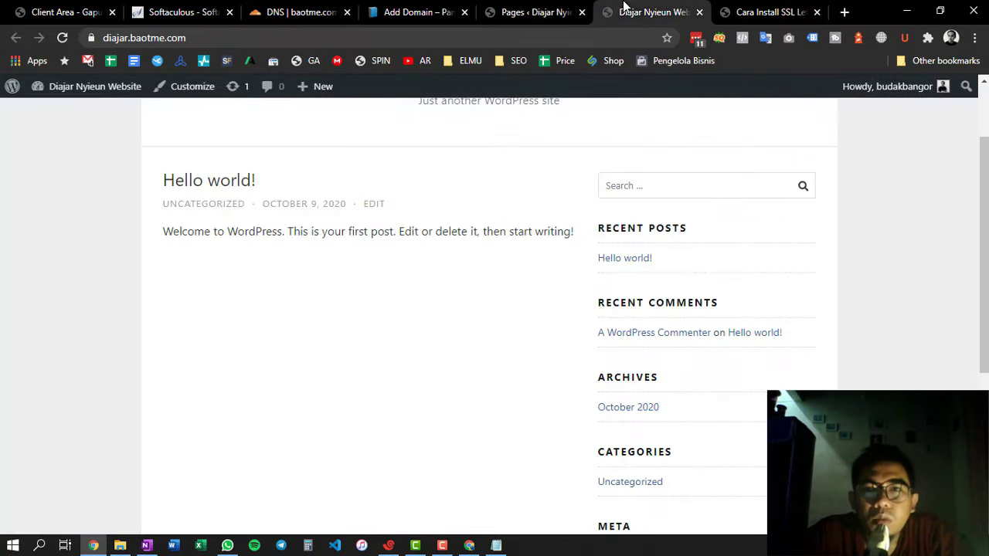
pyautogui.scroll(2, 522, 336)
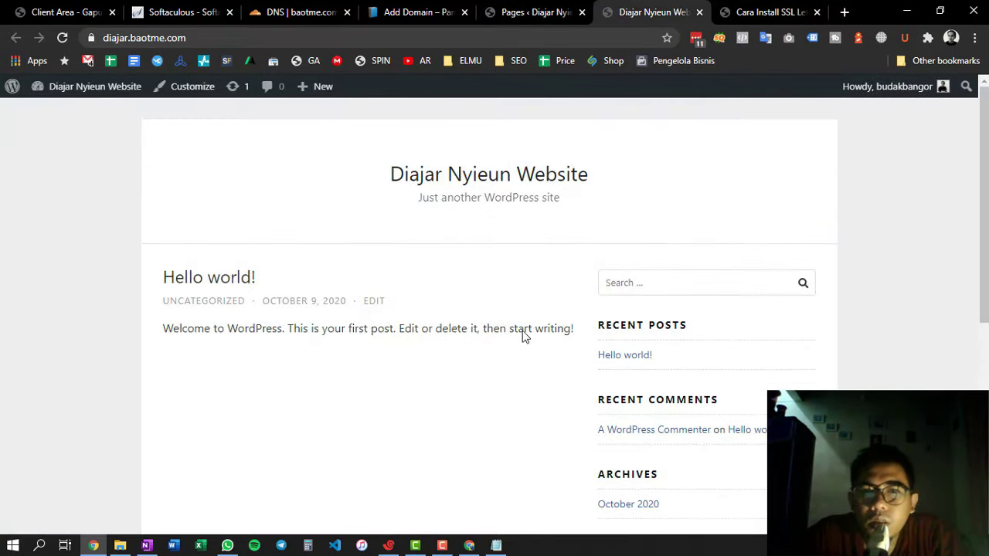
pyautogui.scroll(-5, 522, 336)
pyautogui.scroll(5, 523, 332)
pyautogui.click(518, 11)
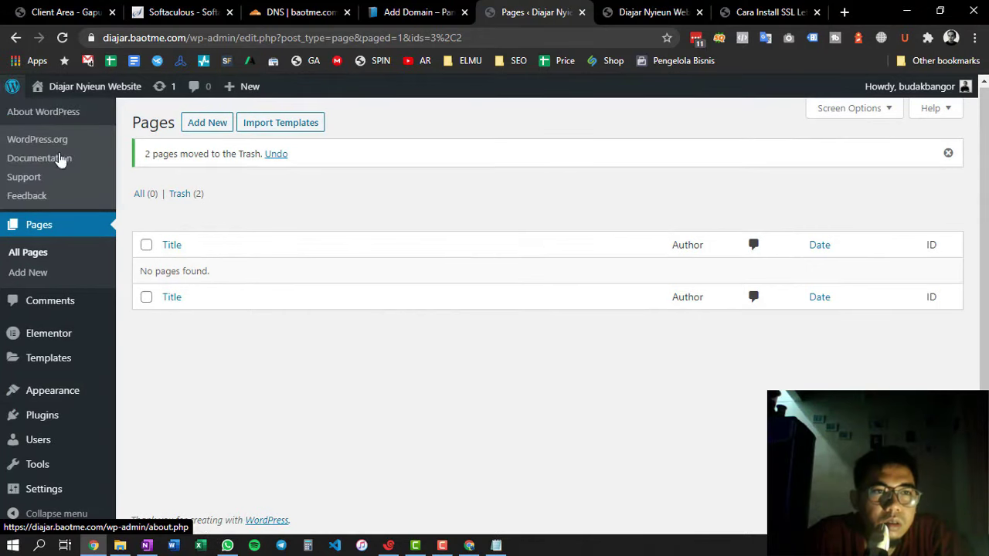
pyautogui.click(62, 122)
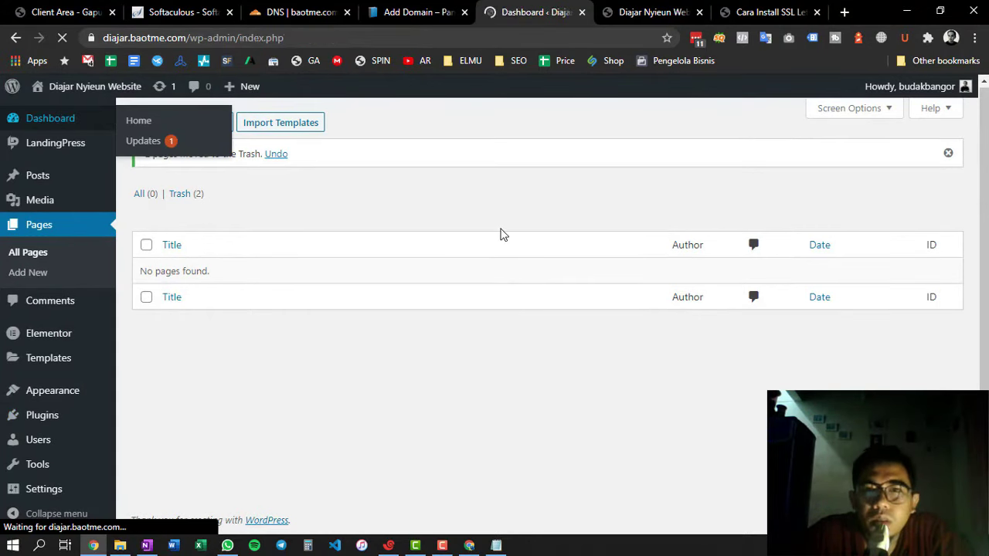
pyautogui.scroll(-3, 47, 317)
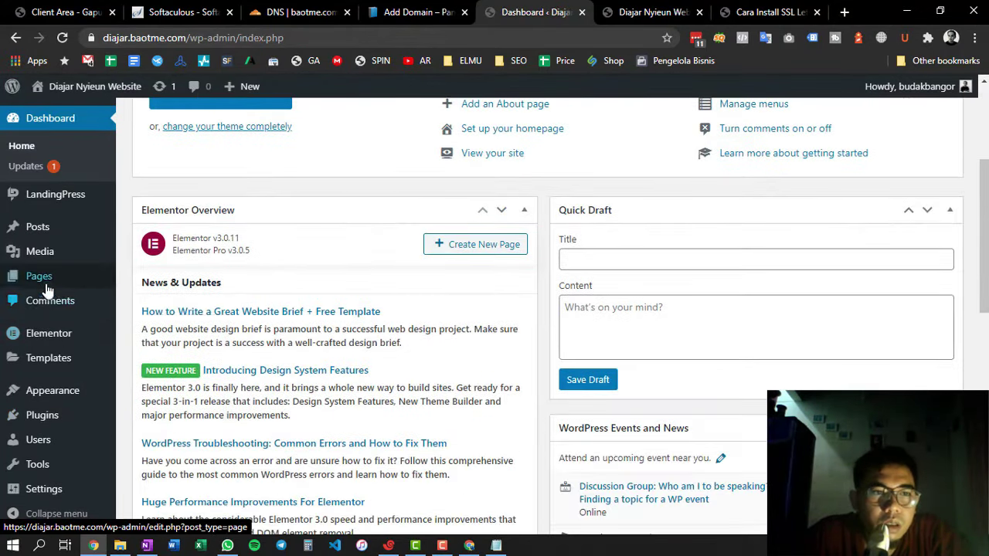
# Step: Create a page titled 'Home' with the Elementor Full Width template, publish it, and view it
pyautogui.moveTo(42, 276)
pyautogui.click(144, 300)
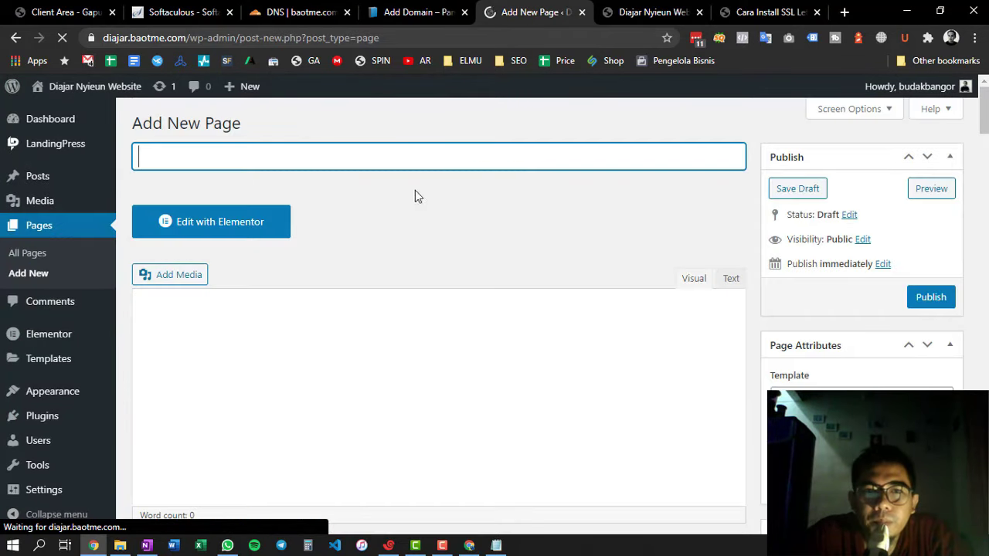
pyautogui.write('Home')
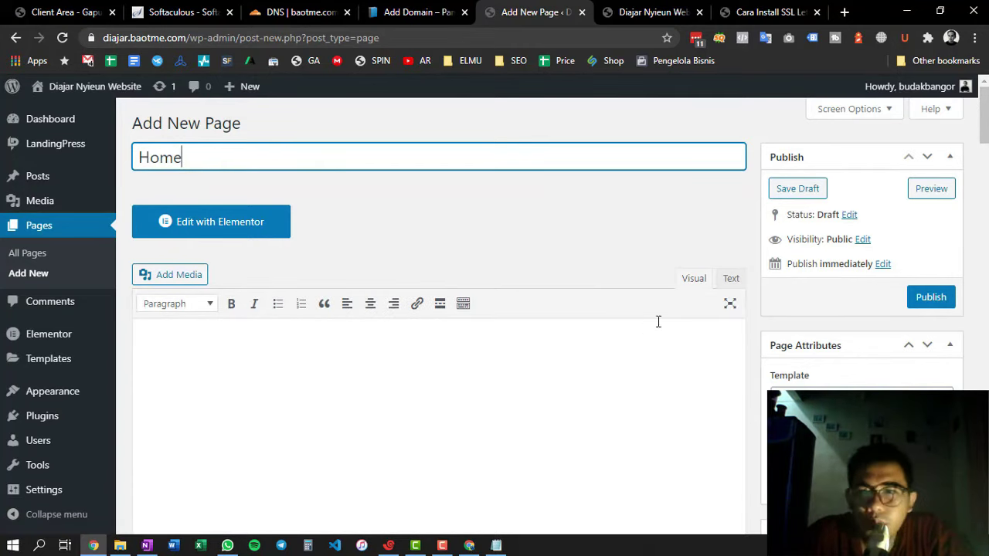
pyautogui.click(862, 393)
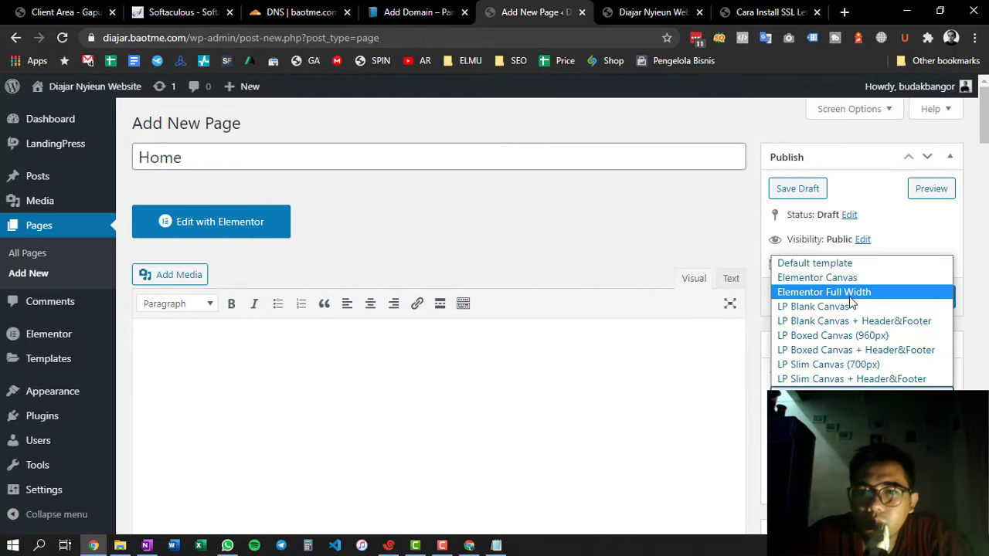
pyautogui.click(823, 292)
pyautogui.click(931, 297)
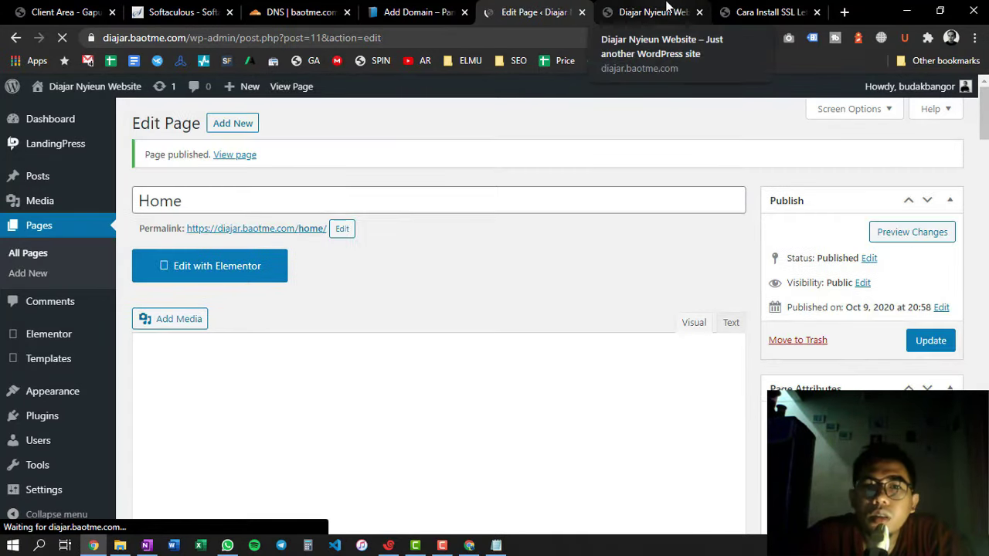
pyautogui.click(288, 158)
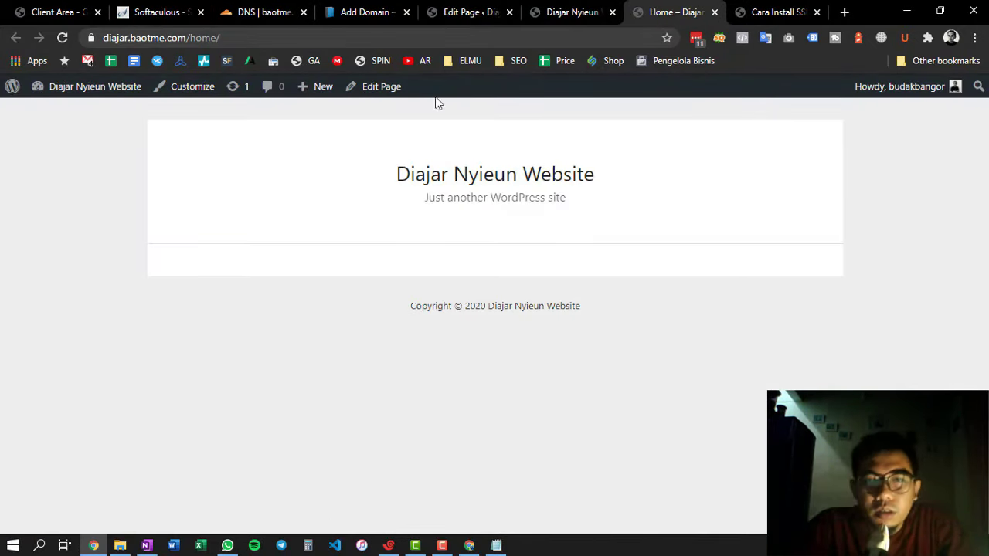
# Step: Compare the empty live Home page with its editor by switching between the browser tabs
pyautogui.click(564, 10)
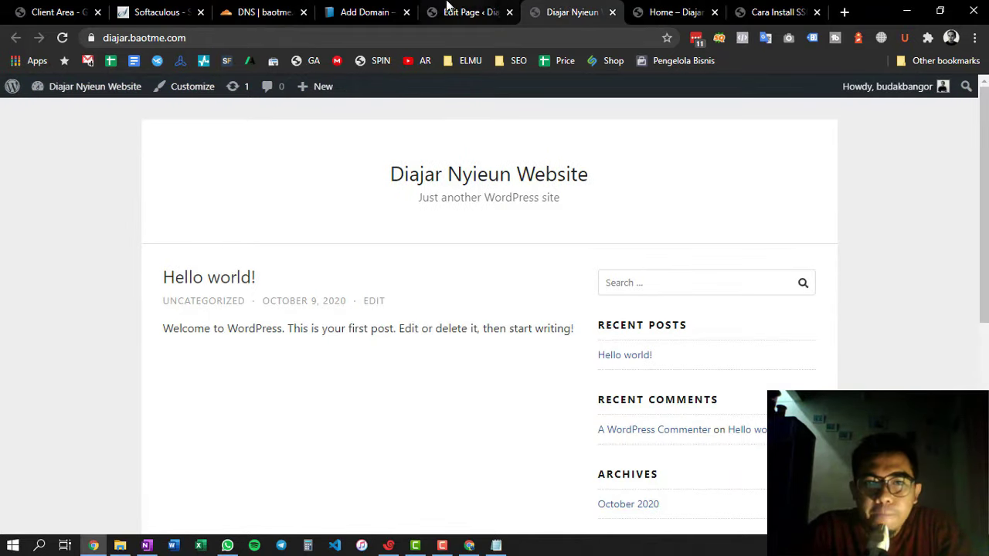
pyautogui.click(483, 8)
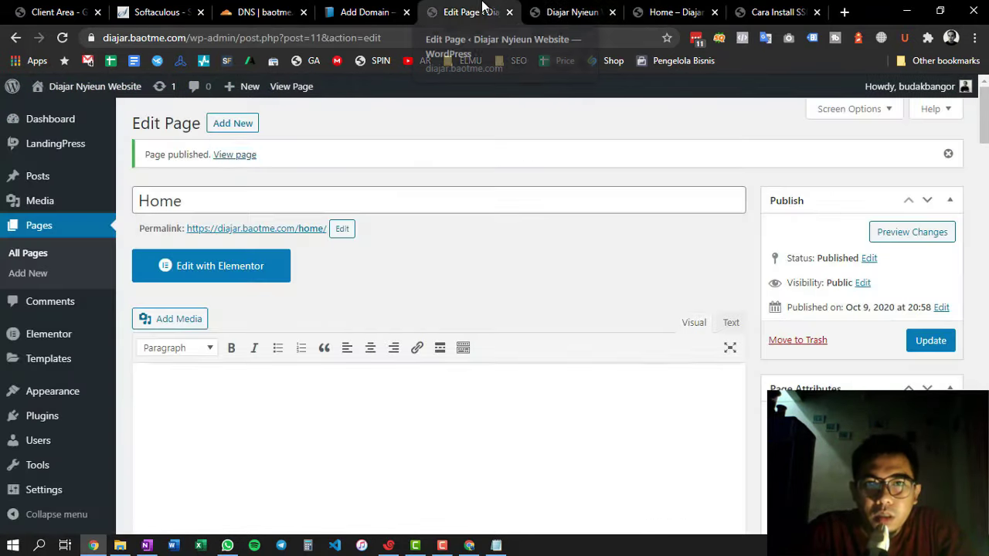
pyautogui.scroll(-3, 493, 302)
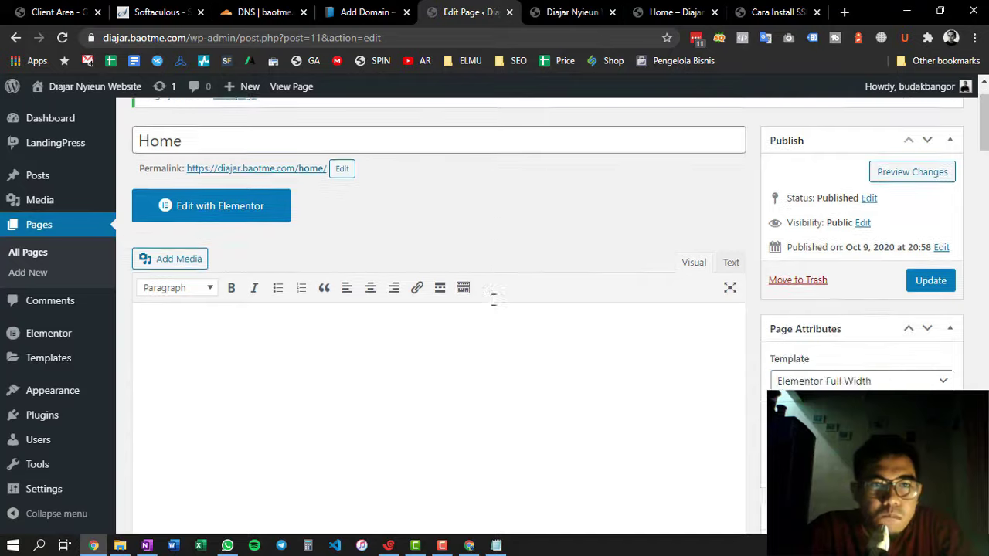
pyautogui.scroll(3, 493, 299)
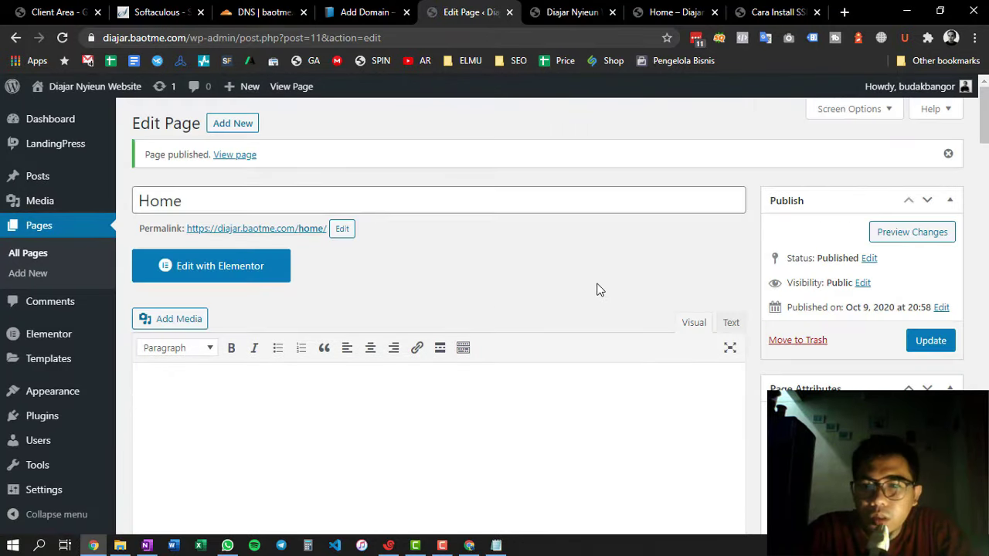
pyautogui.click(576, 21)
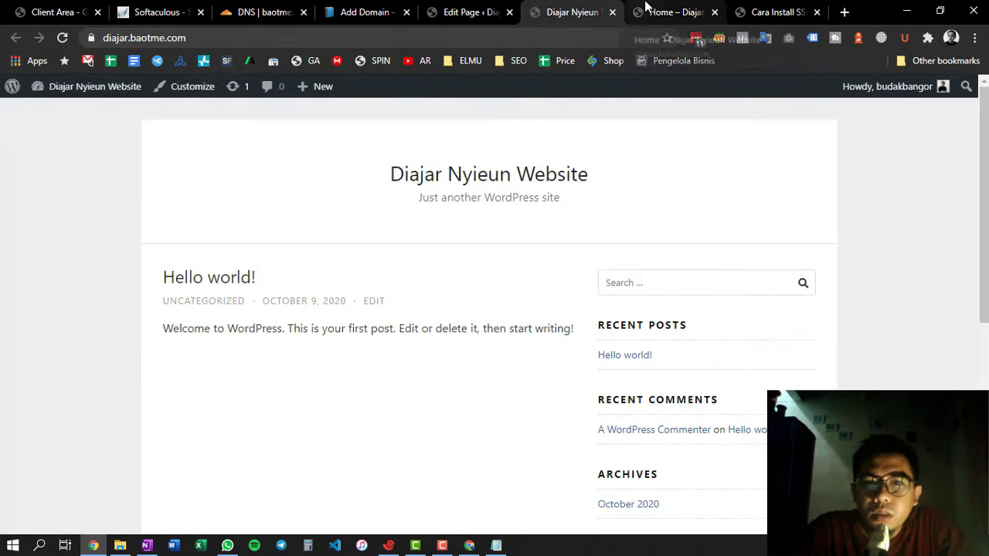
pyautogui.click(649, 11)
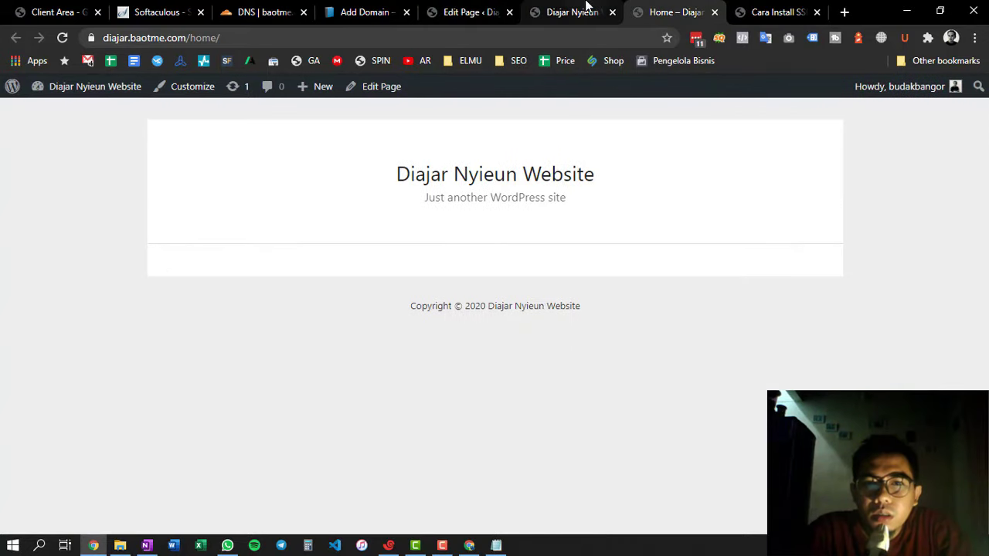
pyautogui.click(458, 11)
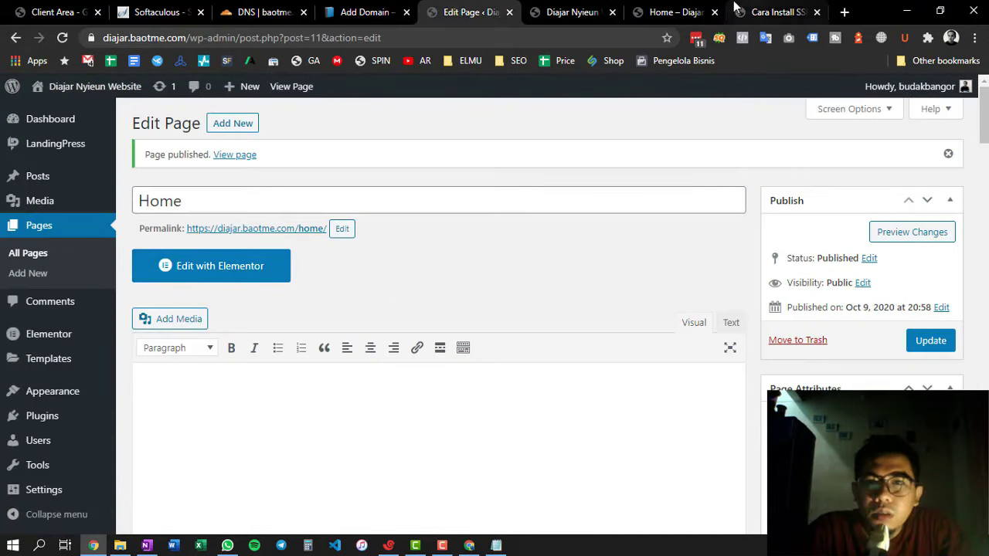
pyautogui.click(666, 7)
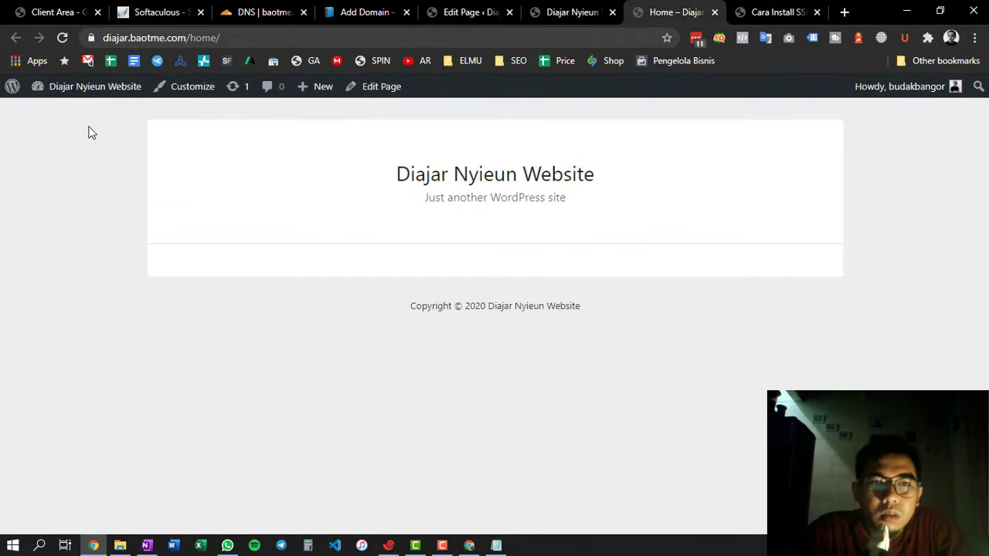
pyautogui.moveTo(88, 133); pyautogui.dragTo(894, 252)
pyautogui.click(888, 289)
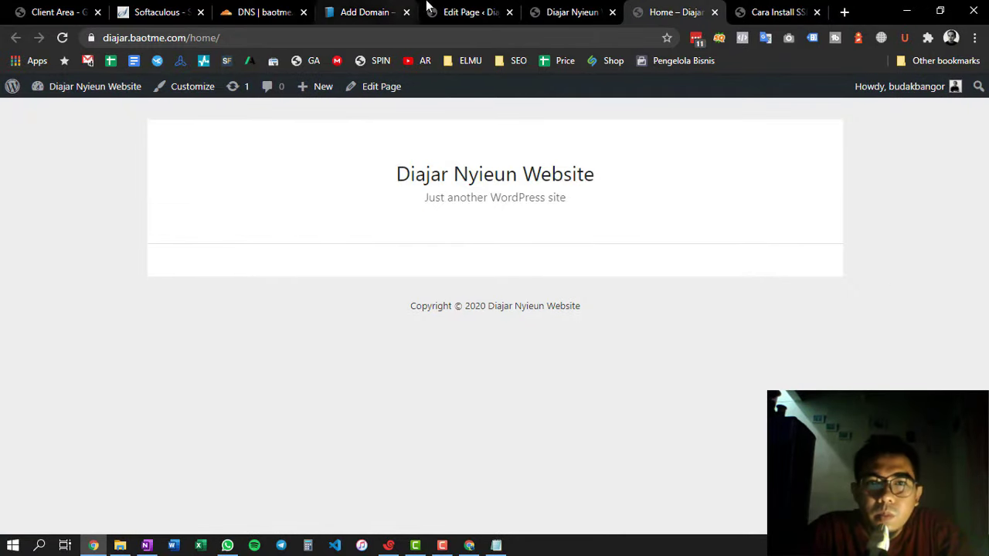
pyautogui.click(429, 9)
# Step: Open the Home page in Elementor, starting and then cancelling a new section
pyautogui.click(232, 265)
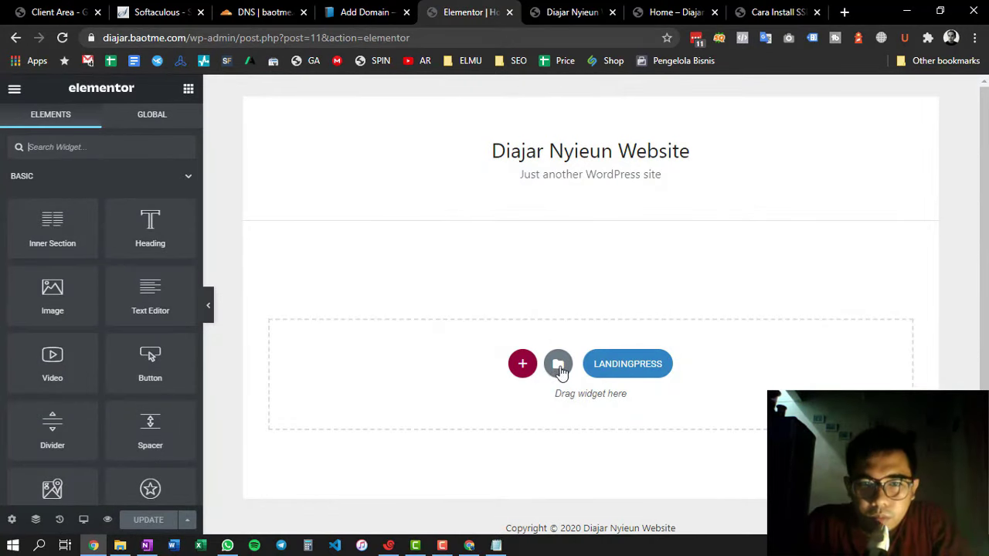
pyautogui.click(523, 364)
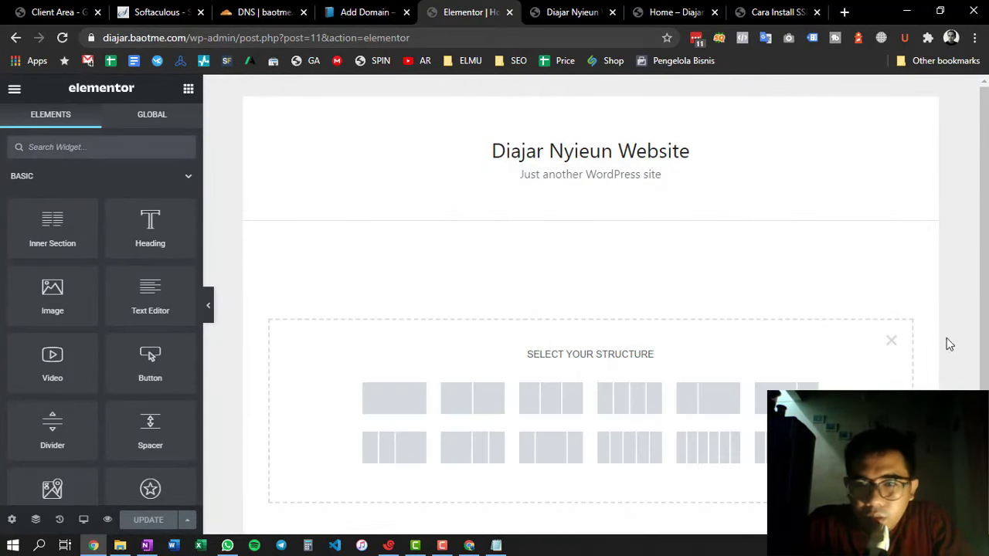
pyautogui.click(891, 342)
# Step: Browse the LandingPress template library and close it without inserting a template
pyautogui.click(632, 363)
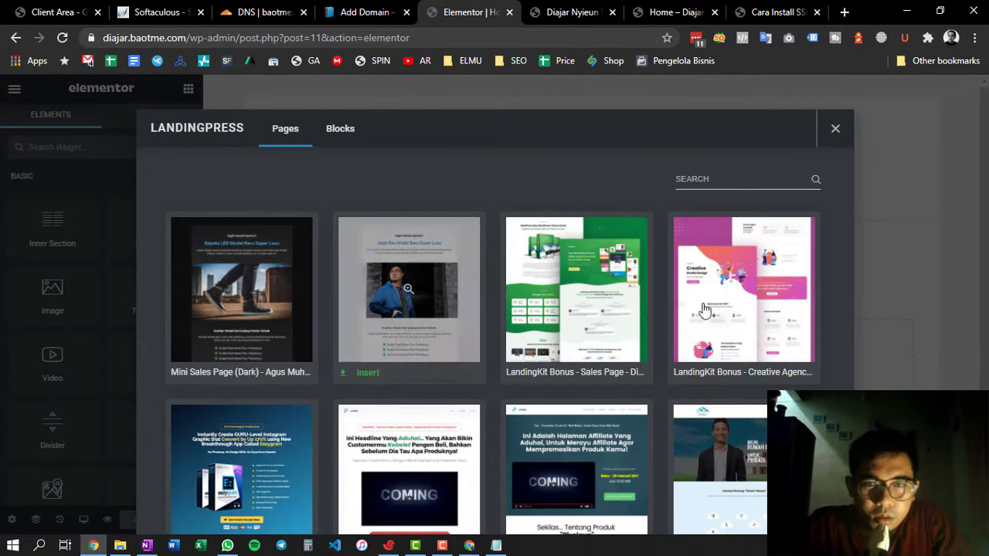
pyautogui.scroll(-5, 454, 412)
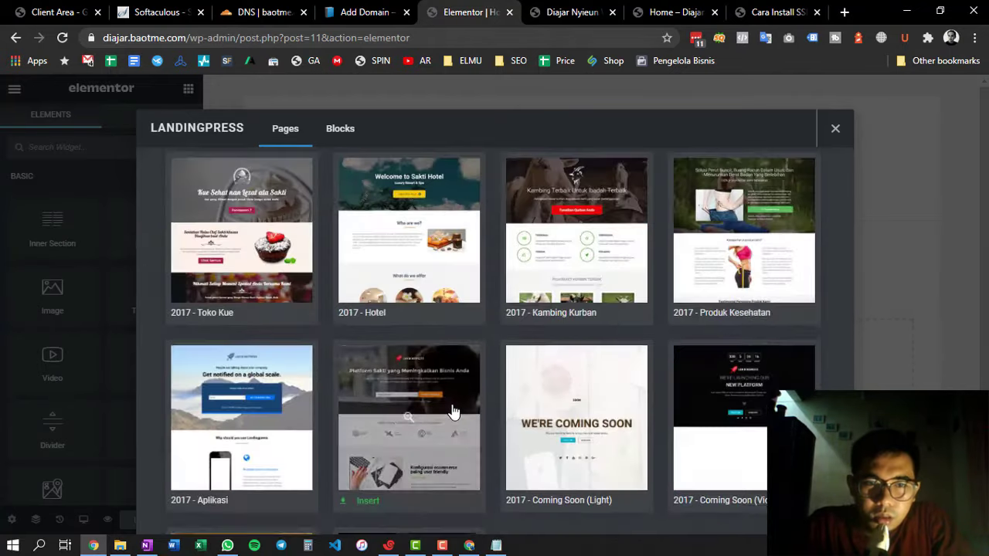
pyautogui.scroll(-2, 454, 412)
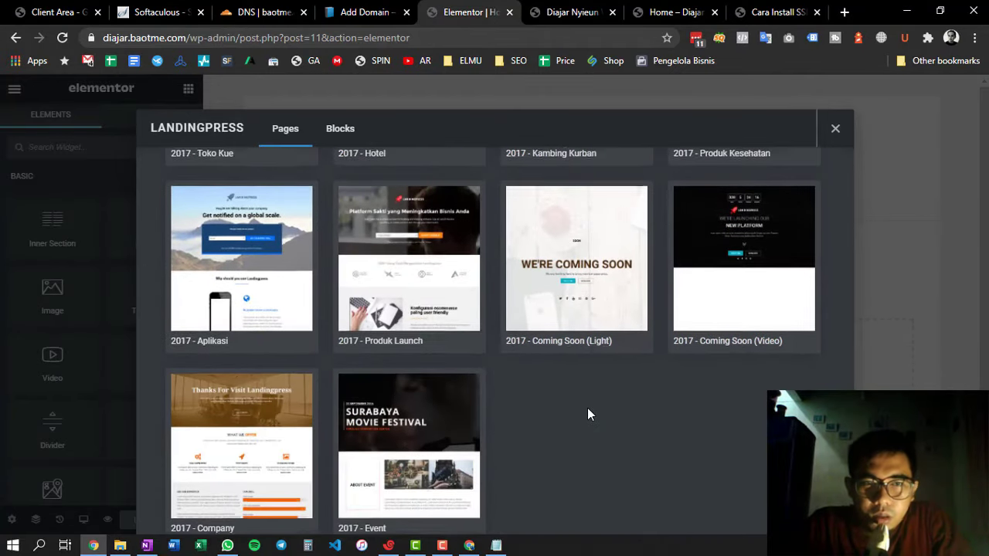
pyautogui.scroll(1, 588, 415)
pyautogui.scroll(2, 587, 415)
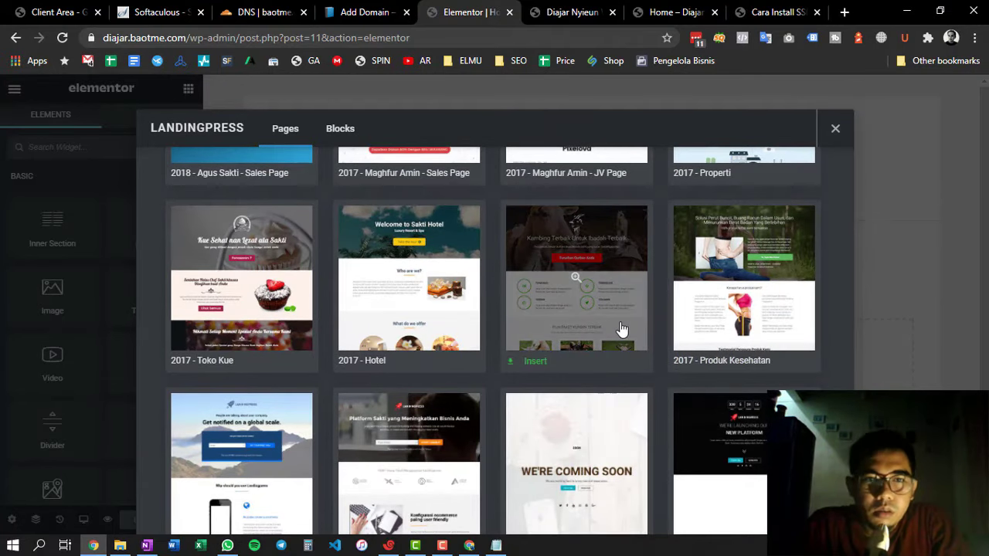
pyautogui.scroll(3, 622, 329)
pyautogui.scroll(1, 751, 267)
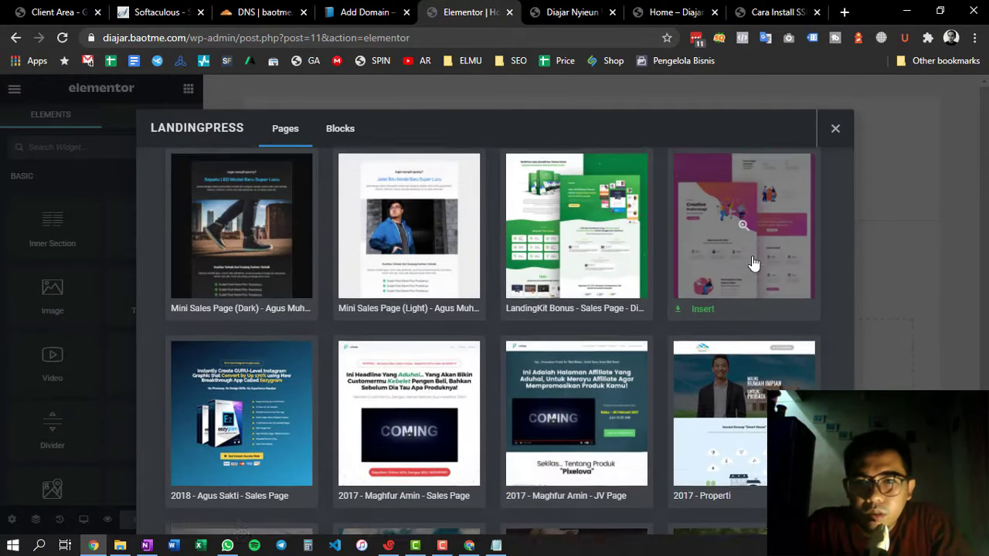
pyautogui.scroll(1, 753, 264)
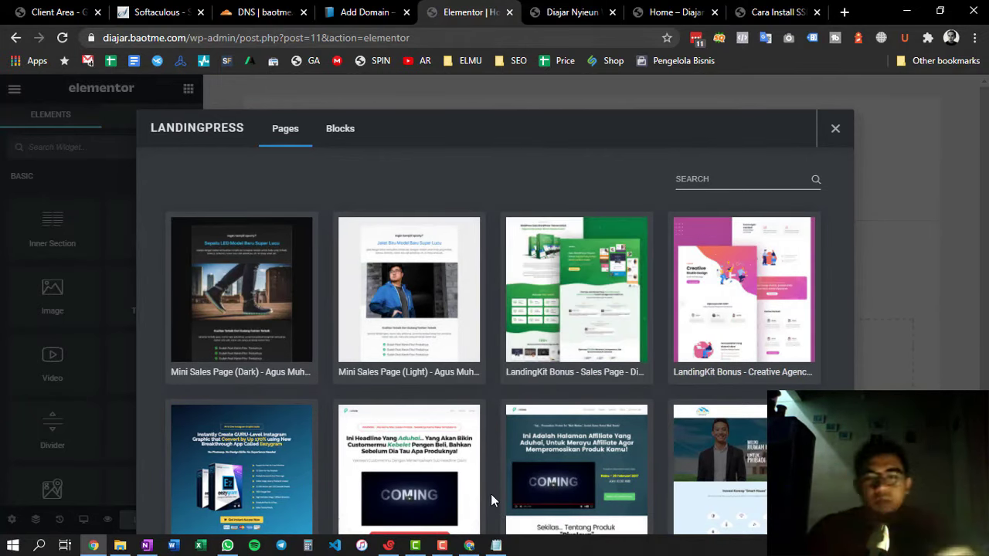
pyautogui.click(442, 546)
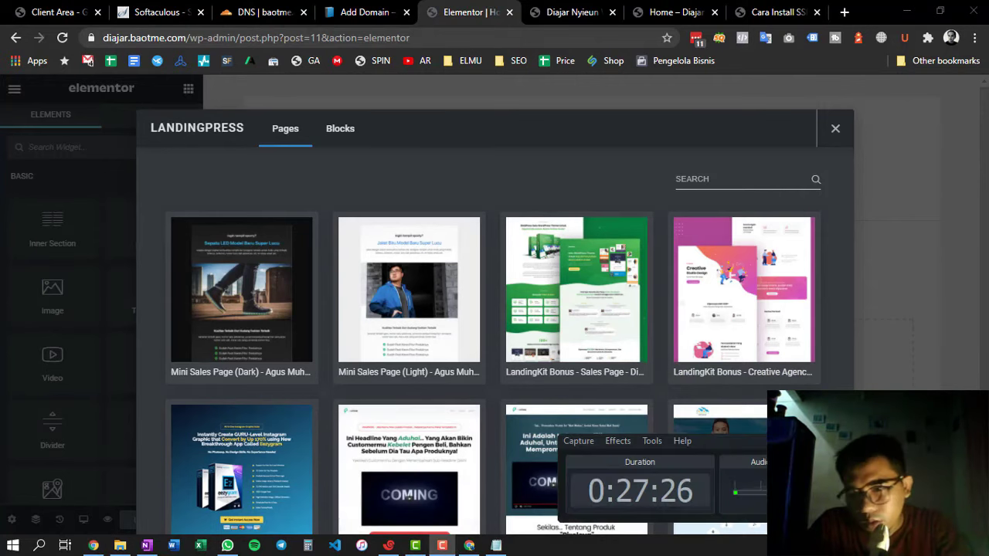
pyautogui.click(443, 546)
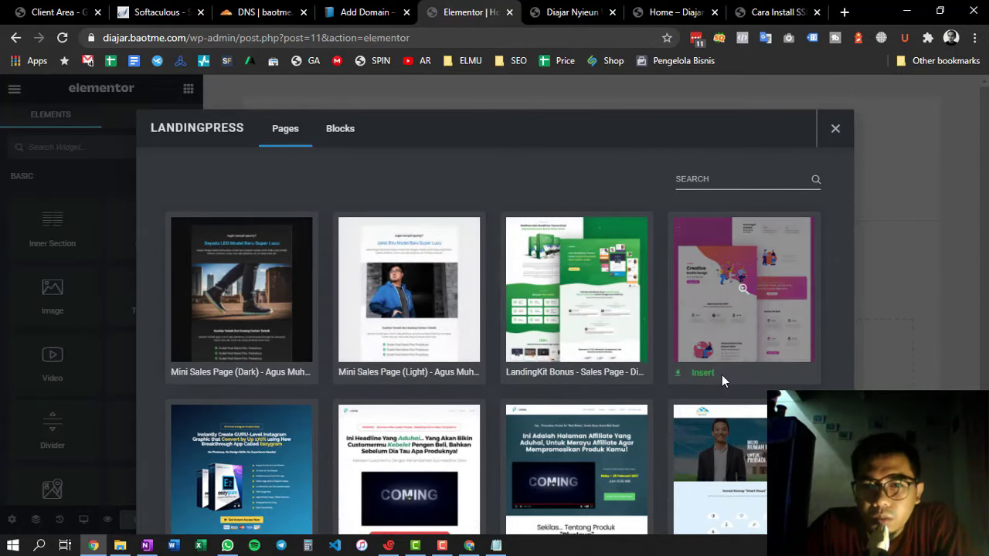
pyautogui.scroll(-3, 765, 321)
pyautogui.scroll(-5, 780, 329)
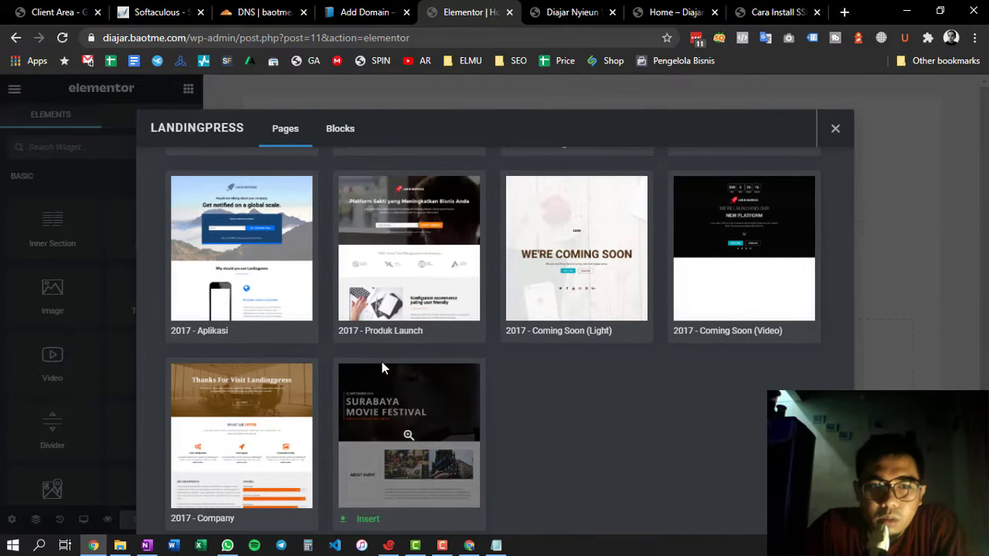
pyautogui.click(833, 132)
# Step: Add a single-column section and look at its column and section settings
pyautogui.click(523, 364)
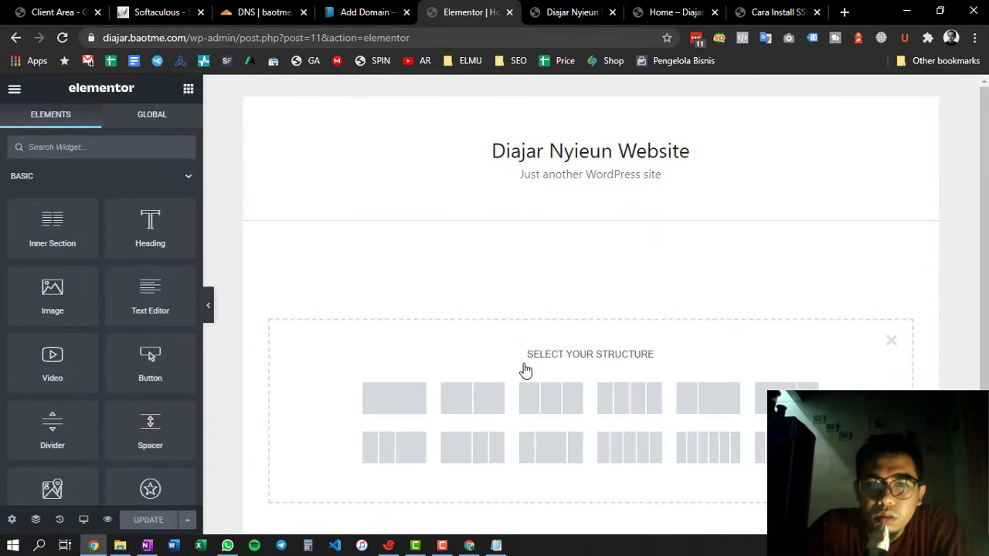
pyautogui.click(409, 402)
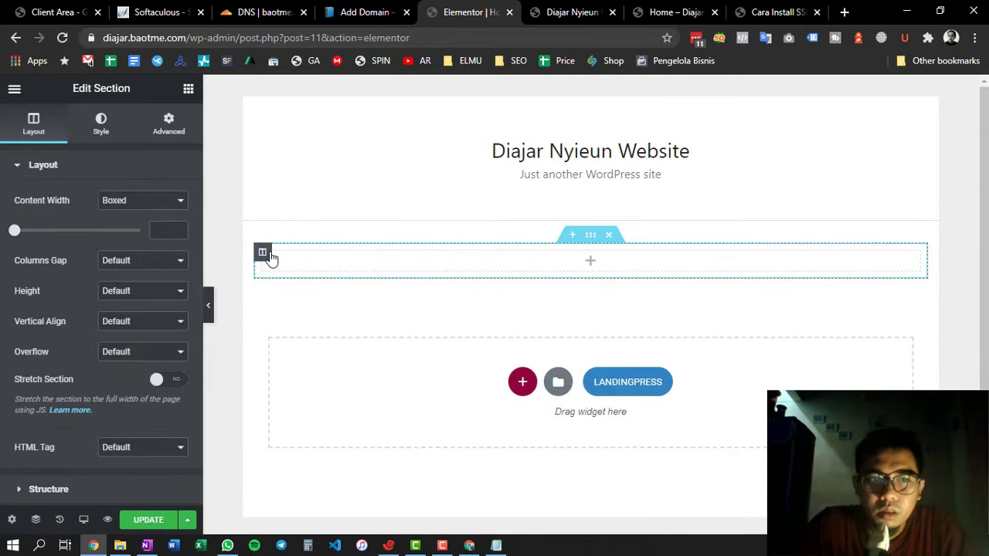
pyautogui.click(262, 254)
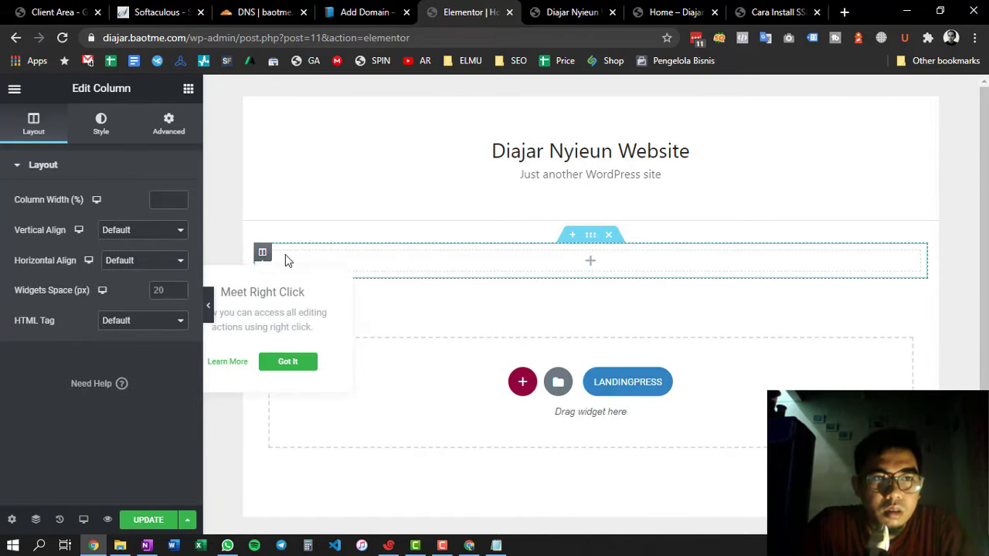
pyautogui.click(590, 235)
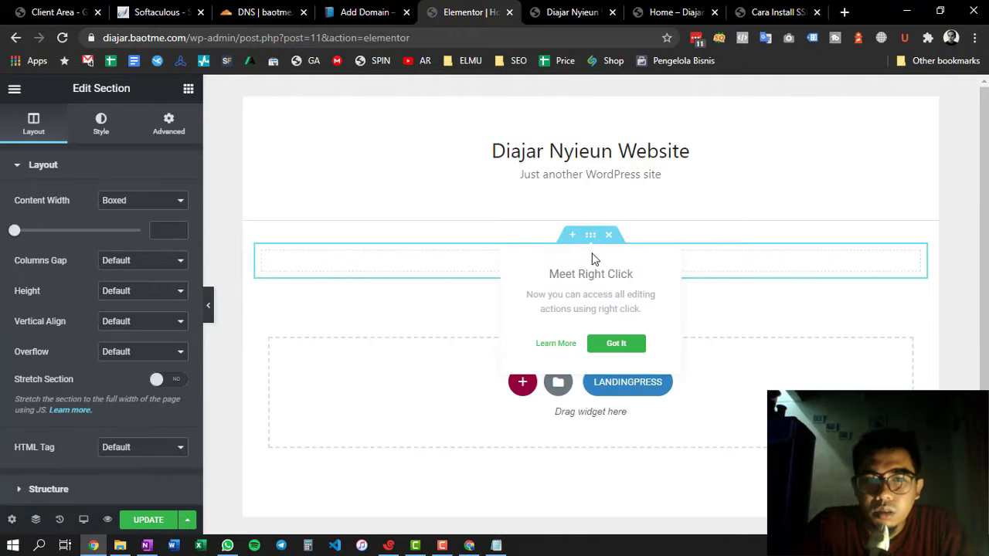
pyautogui.click(616, 343)
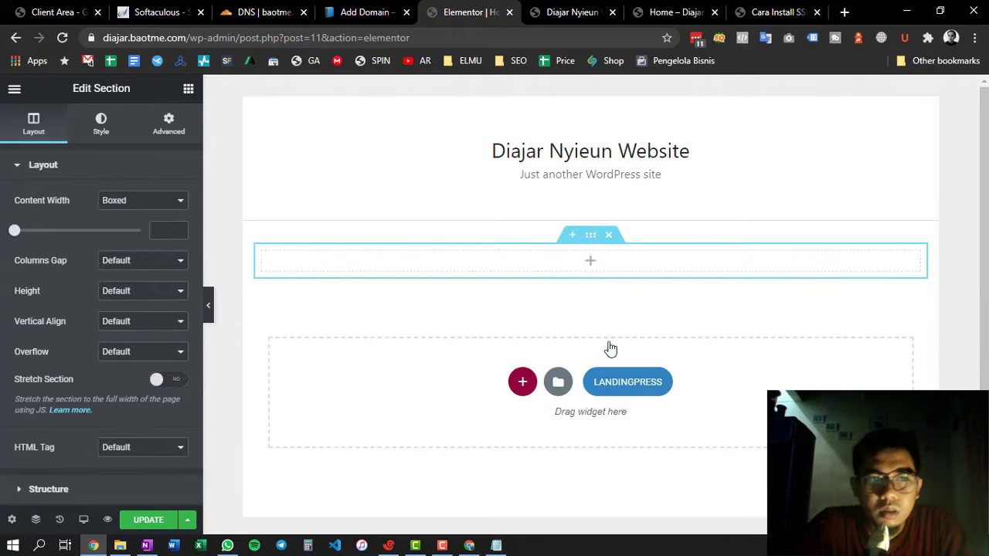
# Step: Add a two-column section below, then search widgets for 'sli' and clear the search
pyautogui.click(523, 390)
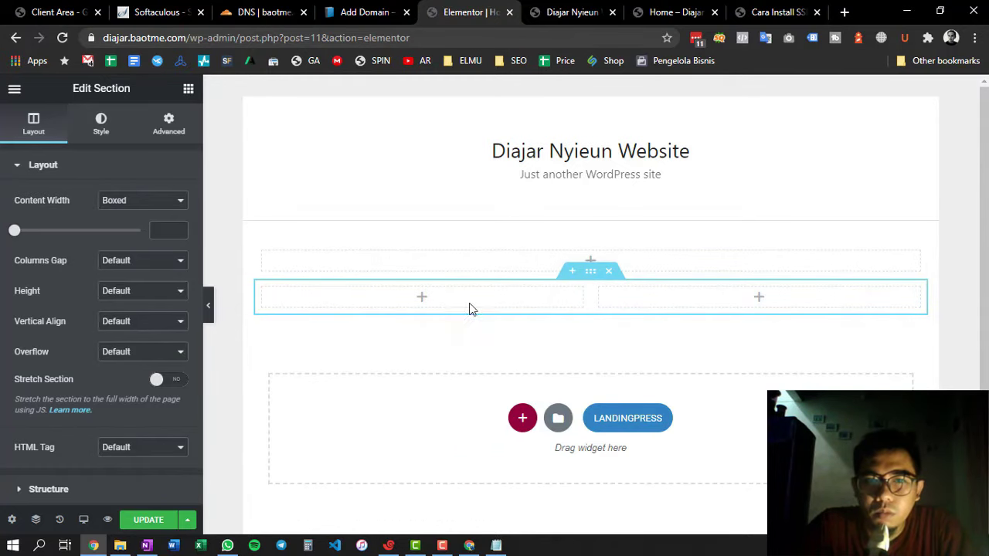
pyautogui.click(422, 296)
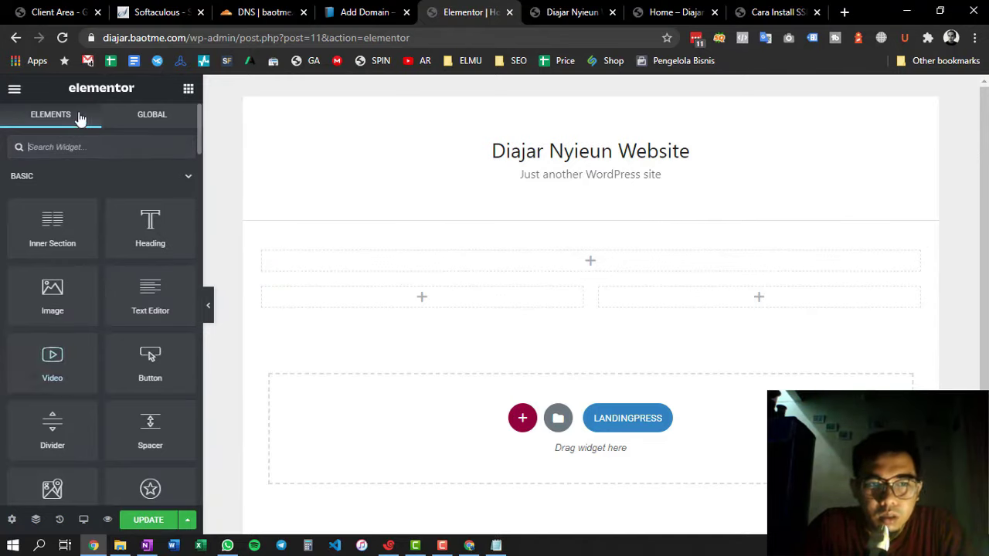
pyautogui.write('slide')
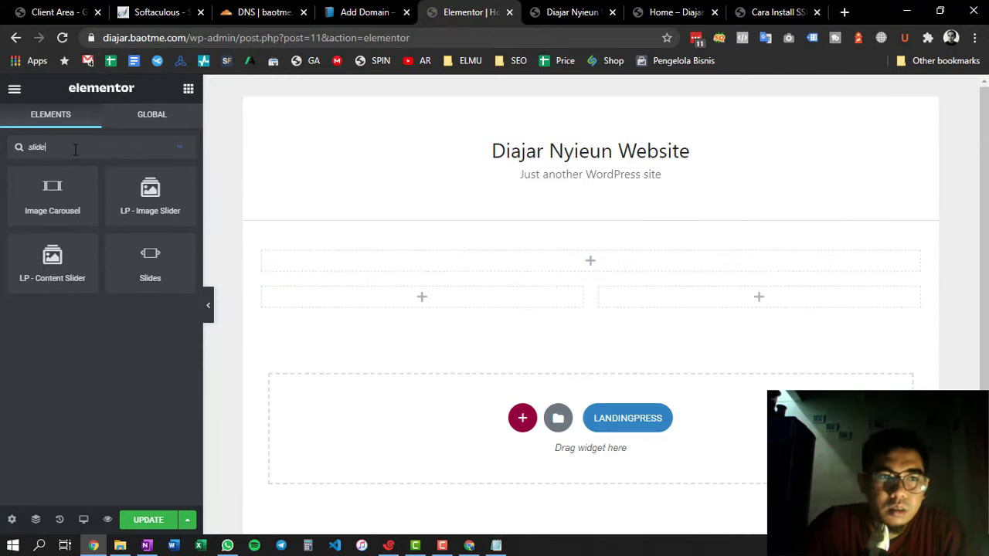
pyautogui.click(180, 148)
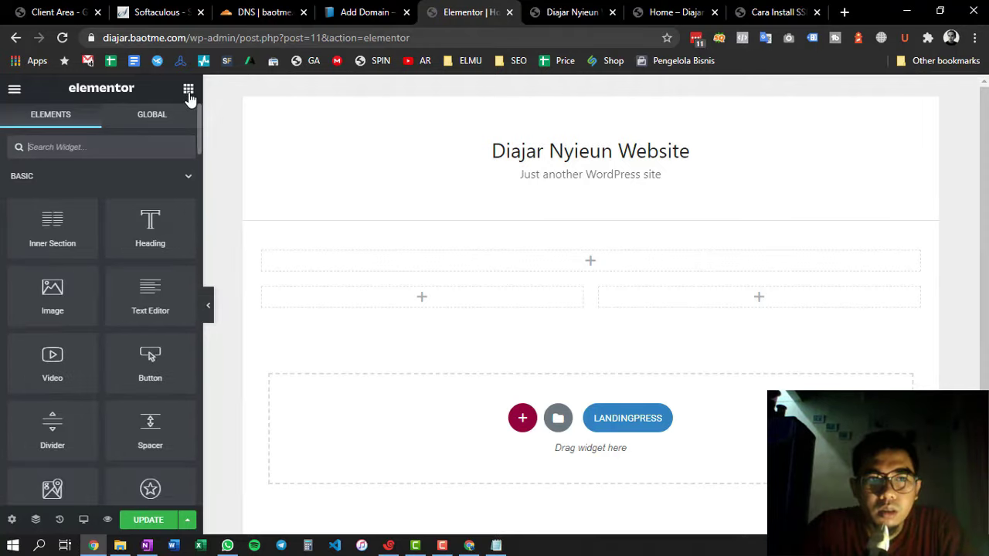
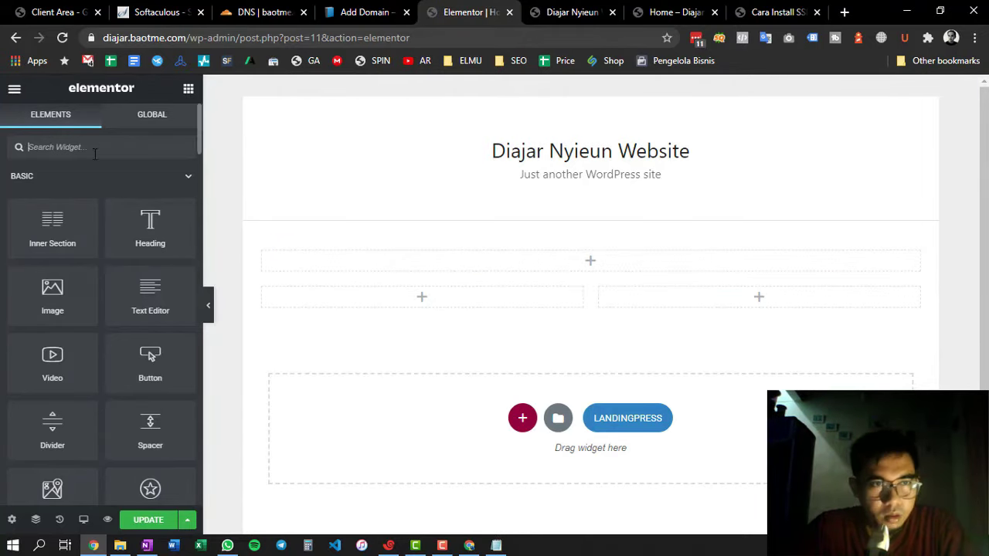
# Step: Add an LP - Image Slider to the top section and pick slide one's image
pyautogui.write('slide')
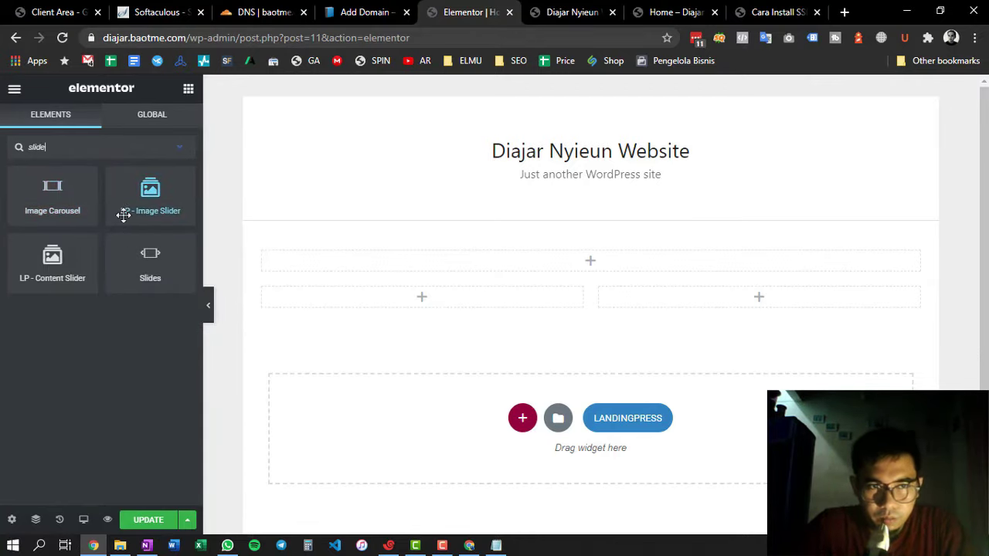
pyautogui.moveTo(147, 208); pyautogui.dragTo(549, 269)
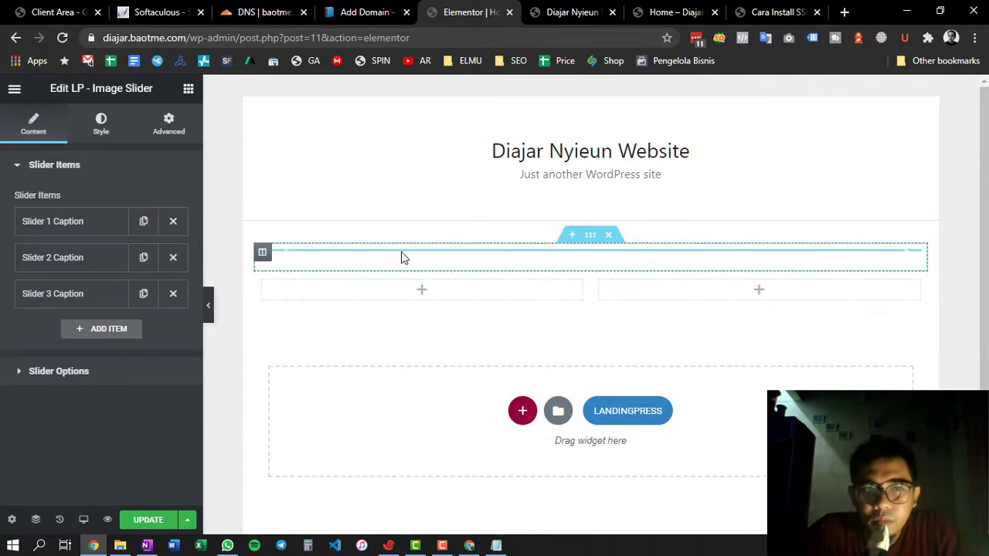
pyautogui.click(53, 224)
pyautogui.click(55, 224)
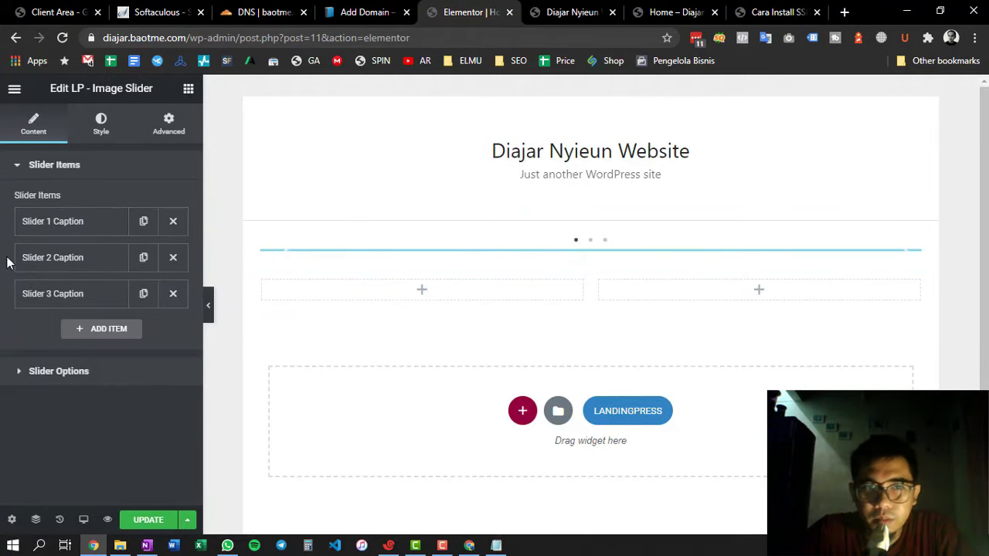
pyautogui.click(51, 232)
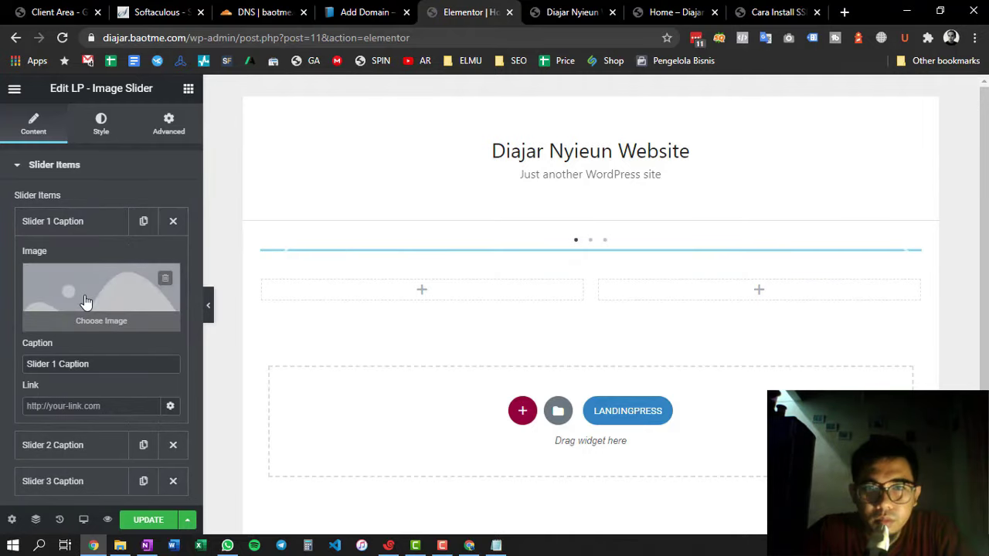
pyautogui.click(87, 302)
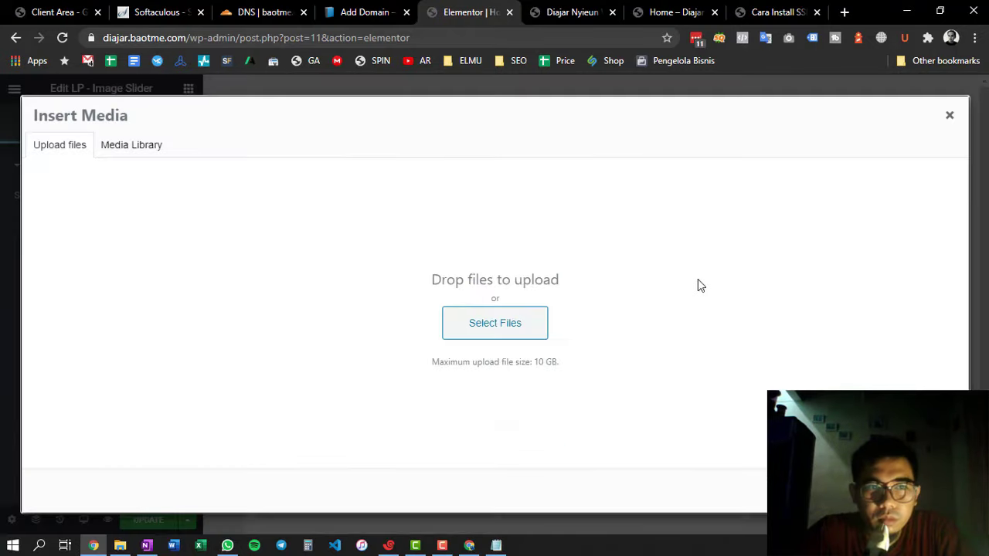
# Step: Browse the computer from the media uploader to the Documents > Lightshot folder
pyautogui.click(133, 145)
pyautogui.click(54, 150)
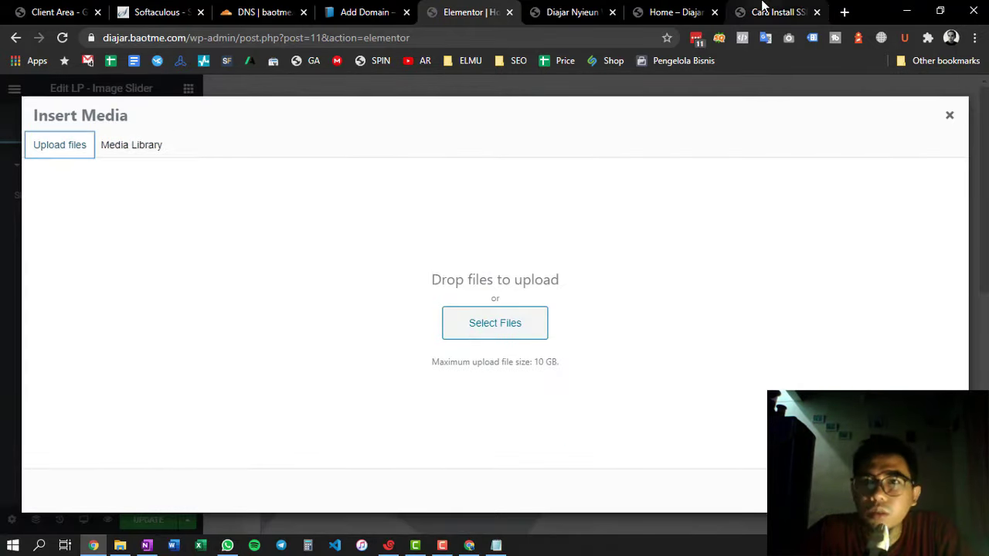
pyautogui.click(481, 339)
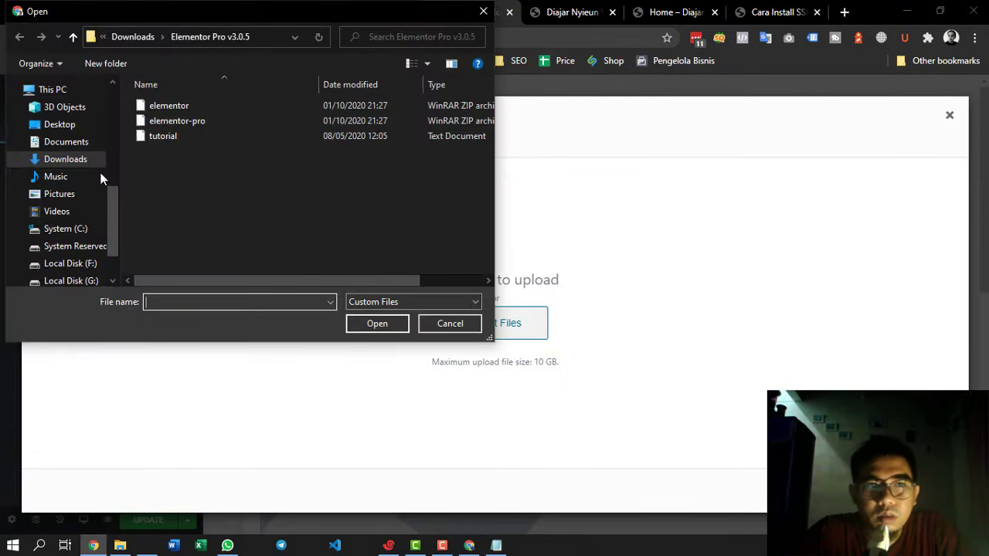
pyautogui.click(468, 327)
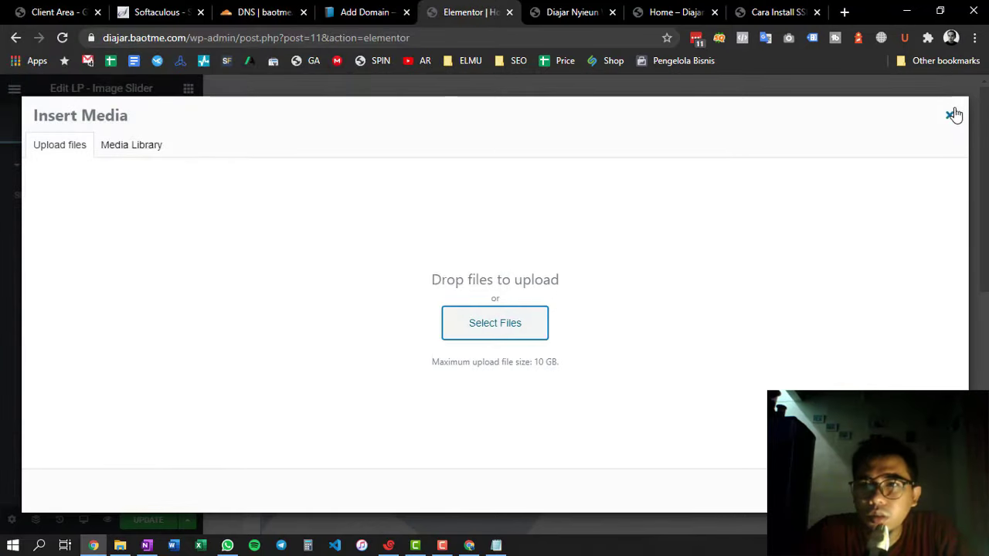
pyautogui.click(479, 329)
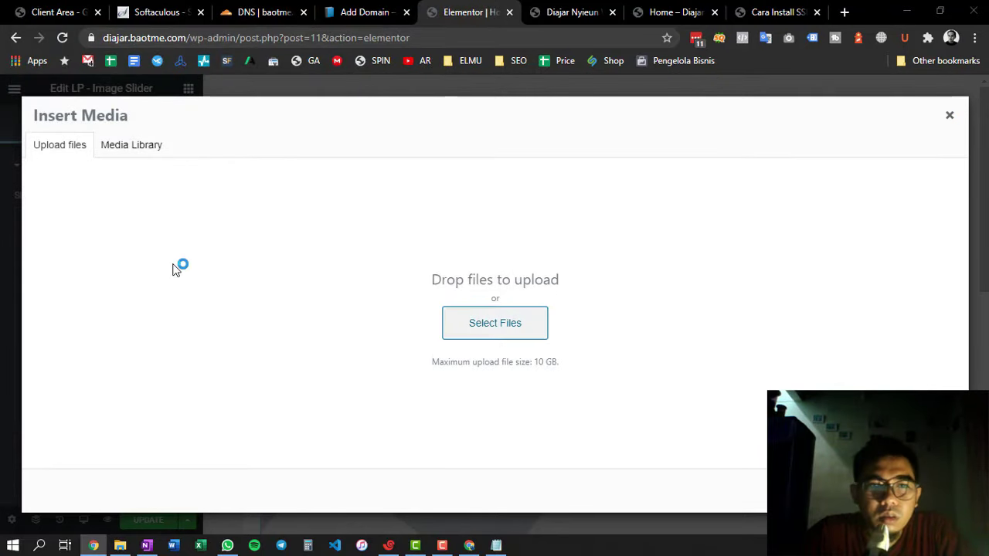
pyautogui.click(61, 144)
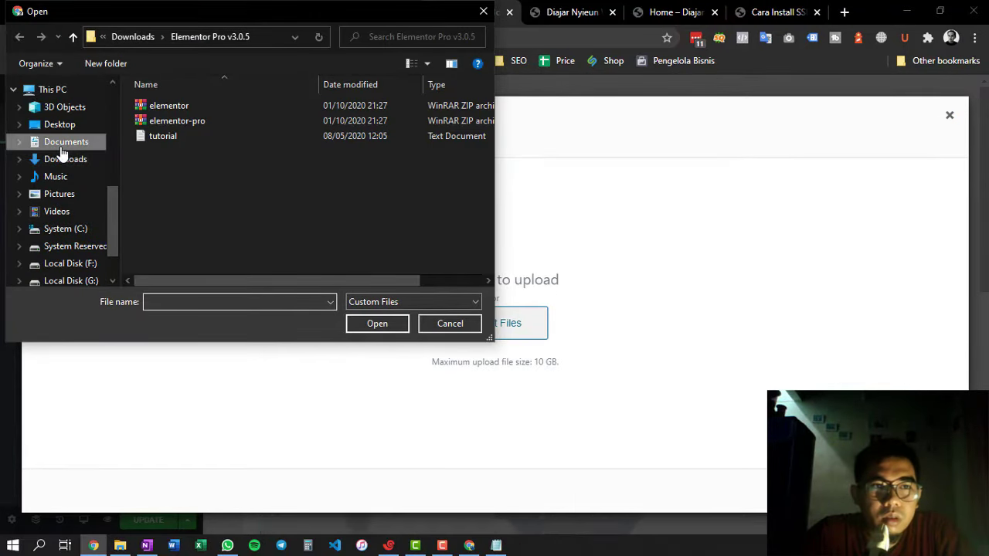
pyautogui.scroll(-3, 215, 210)
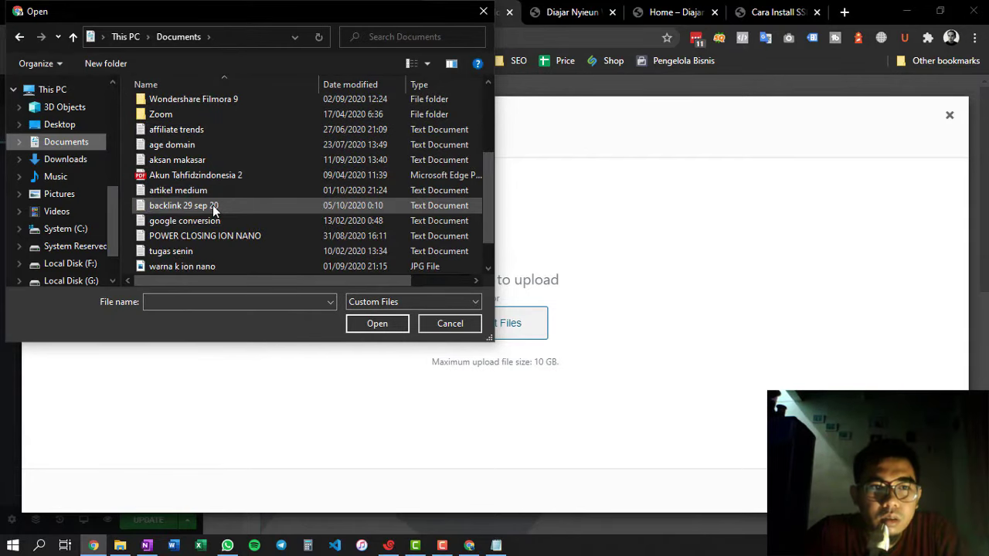
pyautogui.scroll(-1, 213, 205)
pyautogui.scroll(3, 188, 235)
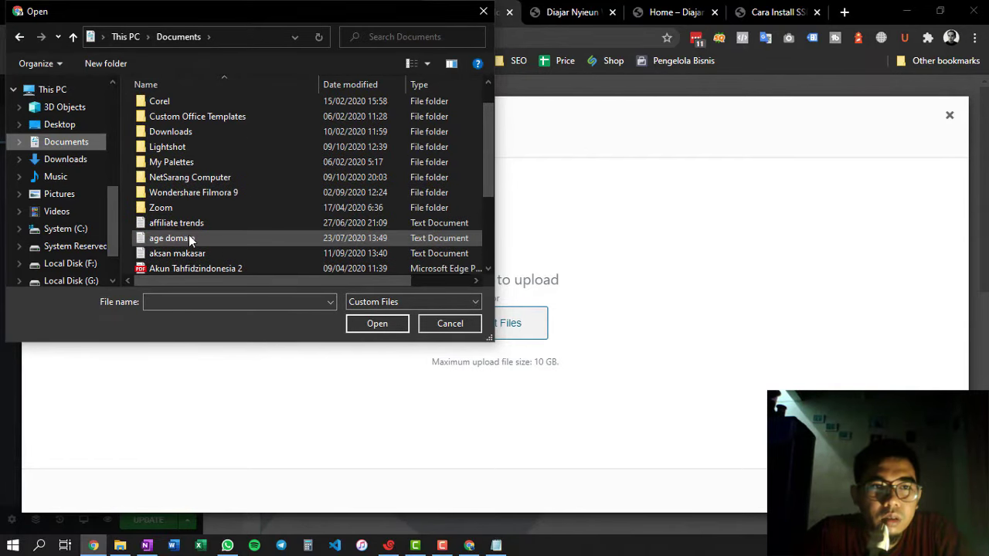
pyautogui.doubleClick(174, 147)
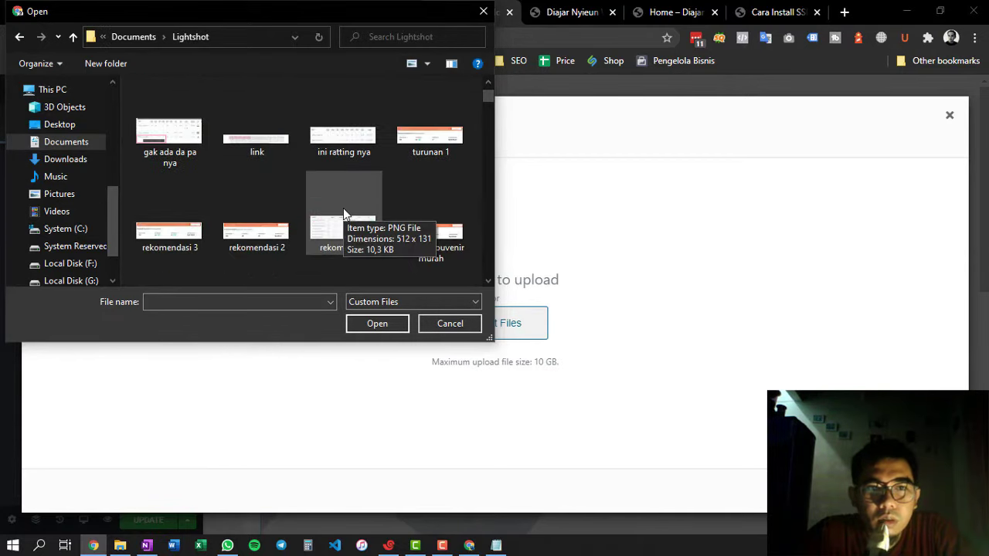
# Step: Upload Suasana Malam di Jakarta, Wisata Ancol, Rental Mobil Pulau Tidung and Wisata Jakarta Barat photos
pyautogui.scroll(2, 300, 215)
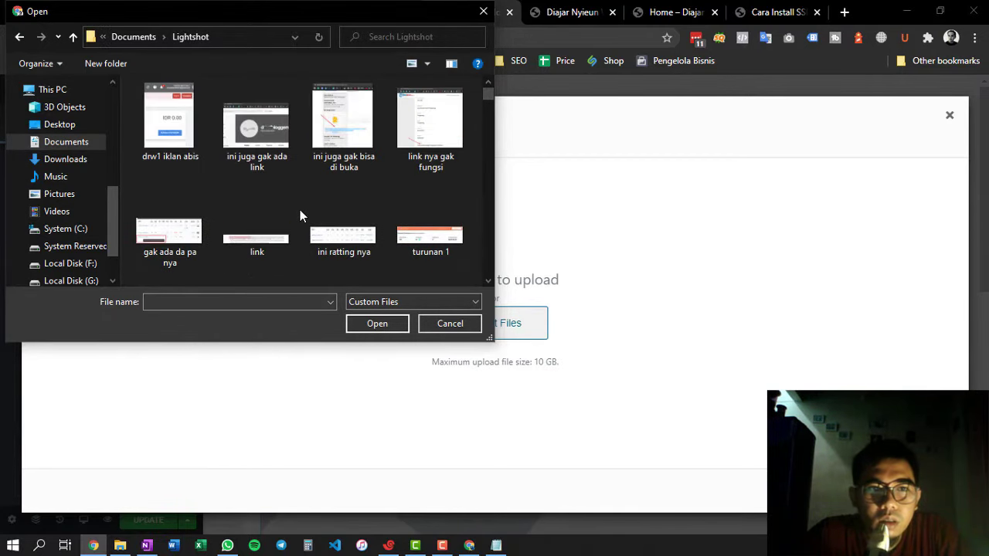
pyautogui.scroll(-10, 300, 216)
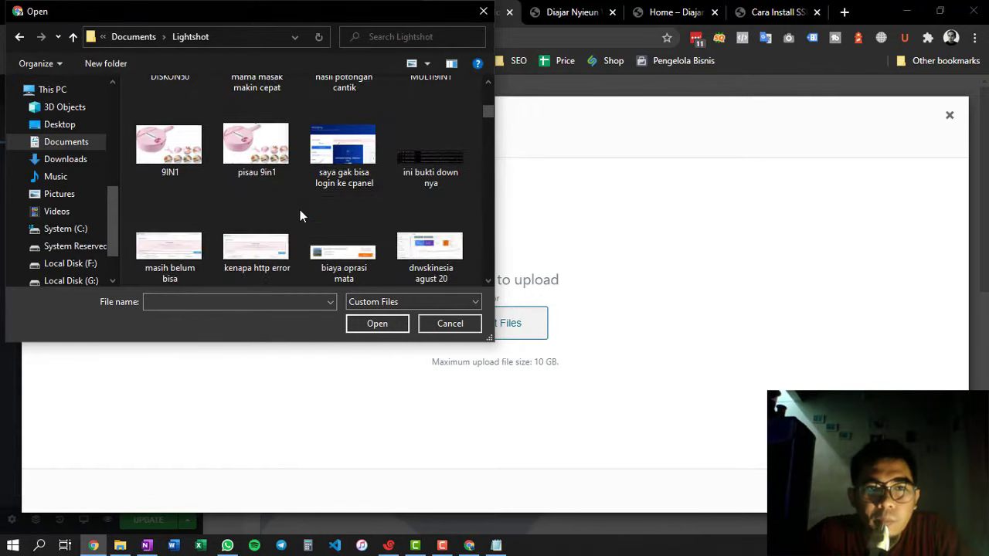
pyautogui.scroll(-3, 300, 216)
pyautogui.scroll(-3, 300, 216)
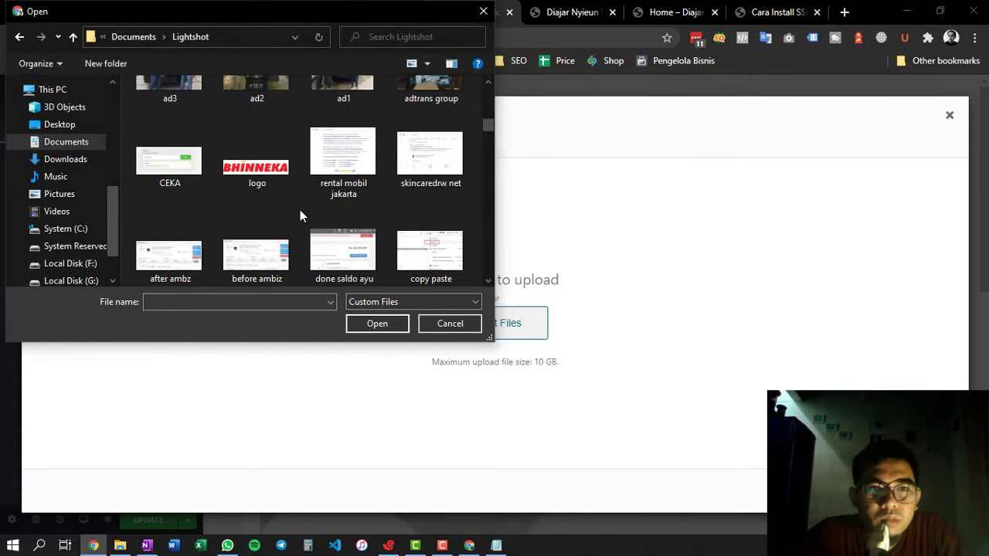
pyautogui.scroll(2, 299, 216)
pyautogui.scroll(-2, 300, 216)
pyautogui.scroll(-3, 299, 210)
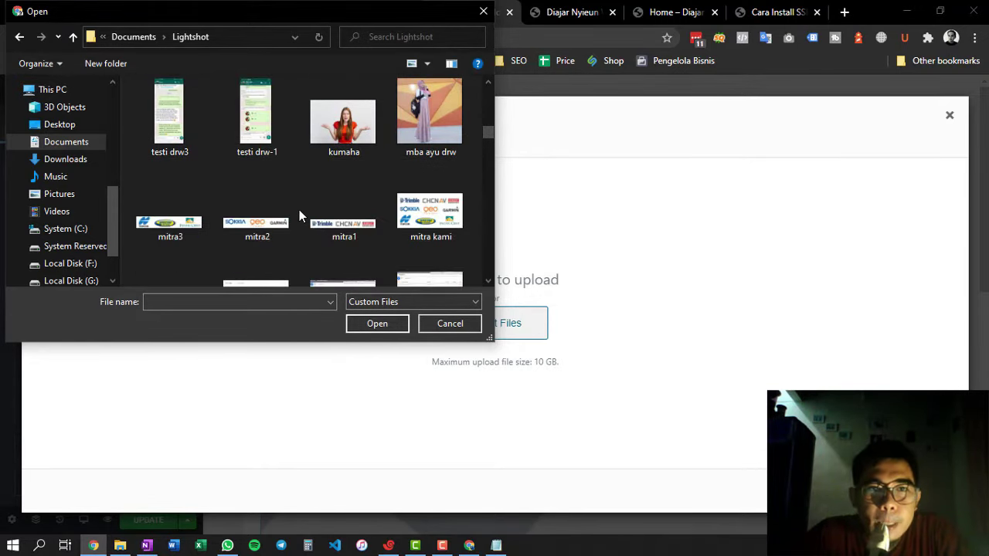
pyautogui.scroll(-1, 299, 209)
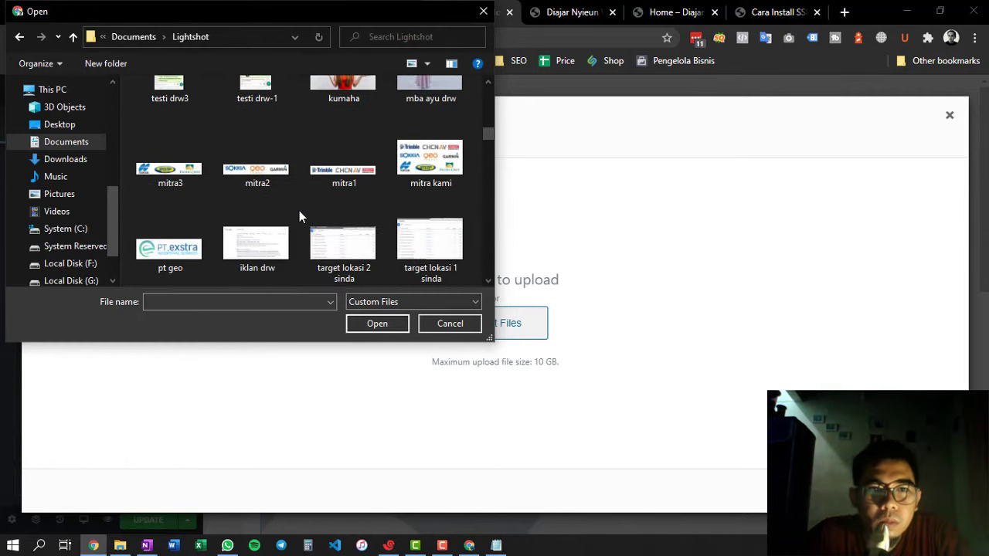
pyautogui.scroll(-8, 300, 210)
pyautogui.scroll(-10, 300, 210)
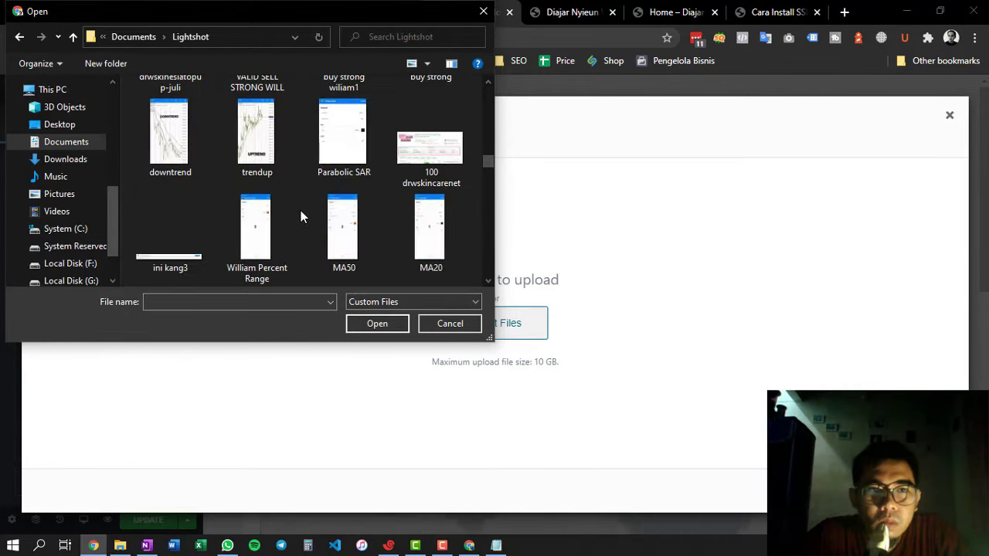
pyautogui.scroll(-5, 301, 210)
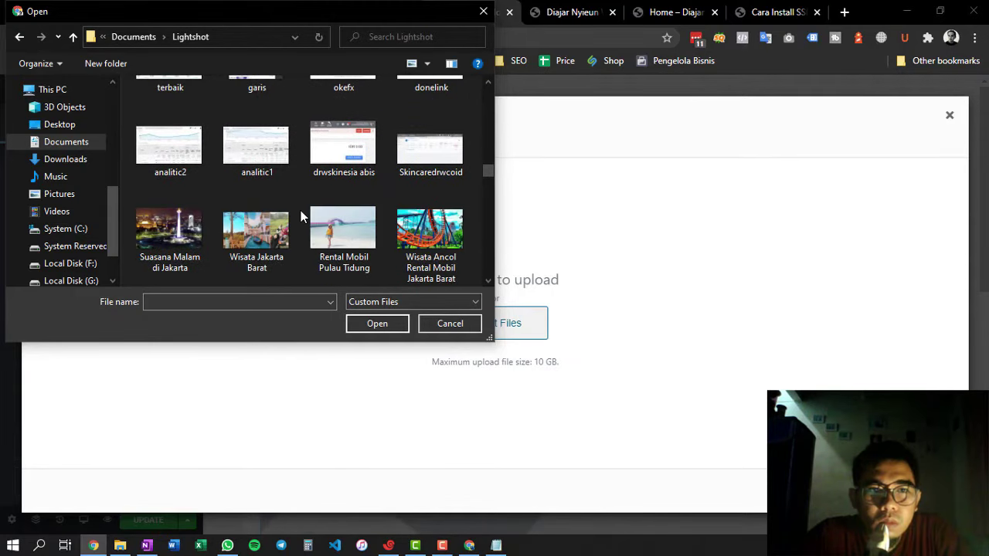
pyautogui.click(170, 226)
pyautogui.keyDown('ctrl'); pyautogui.click(452, 230); pyautogui.keyUp('ctrl')
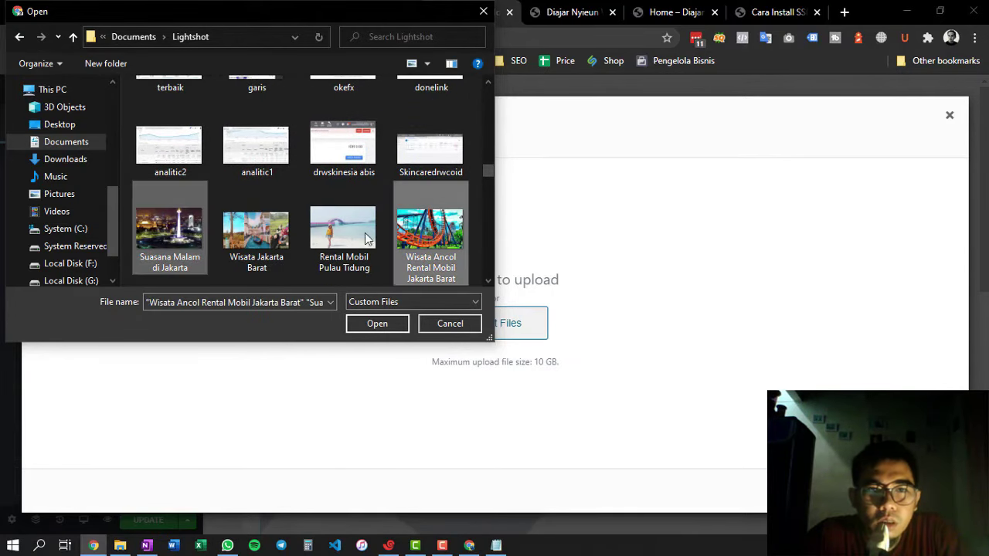
pyautogui.keyDown('ctrl'); pyautogui.click(344, 230); pyautogui.keyUp('ctrl')
pyautogui.keyDown('ctrl'); pyautogui.click(267, 244); pyautogui.keyUp('ctrl')
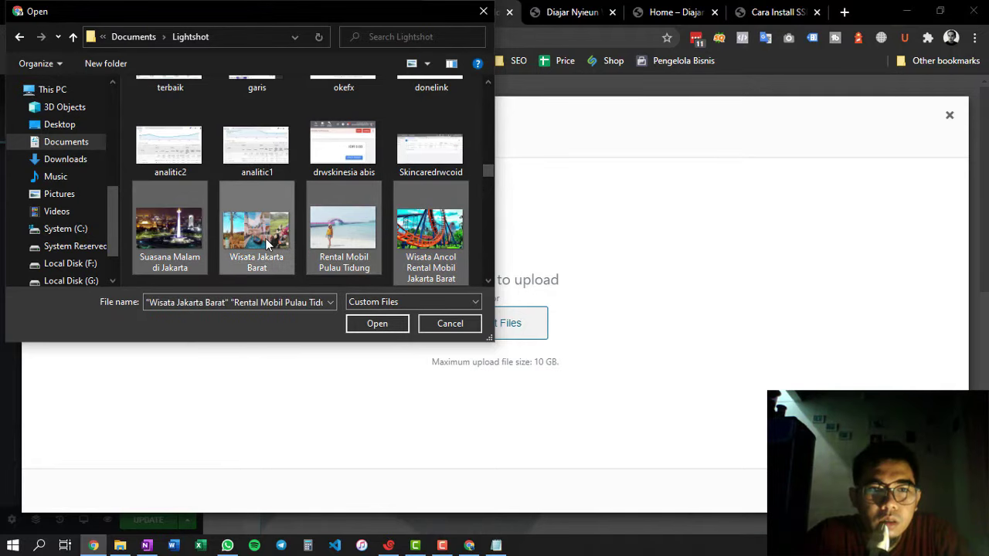
pyautogui.click(377, 325)
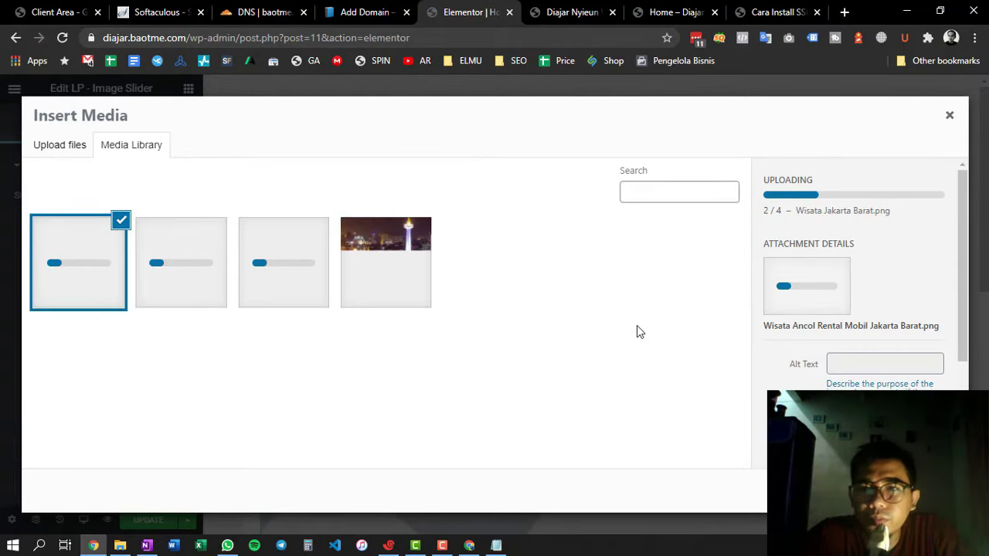
# Step: Set the Suasana Malam di Jakarta Monas night photo as slide one's image
pyautogui.click(383, 280)
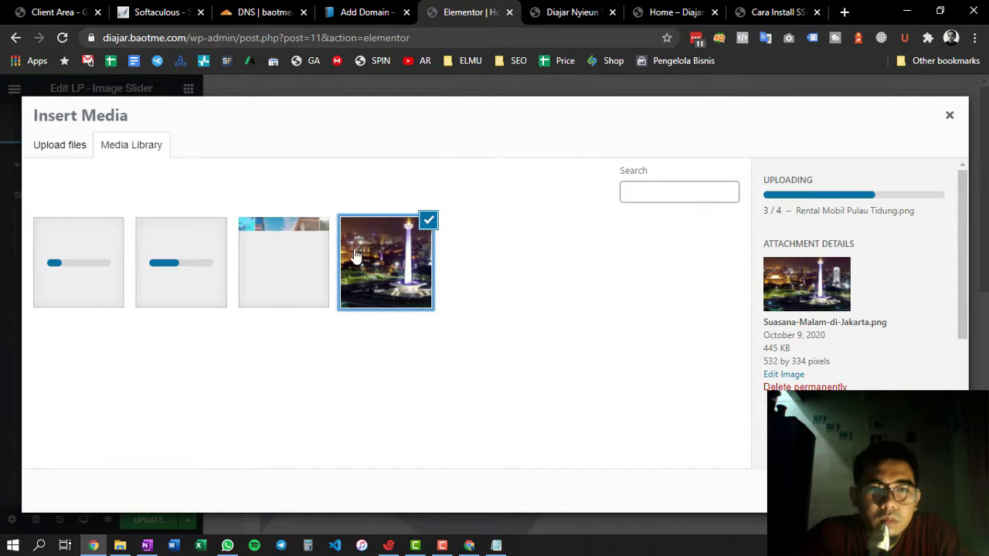
pyautogui.click(291, 286)
pyautogui.click(372, 265)
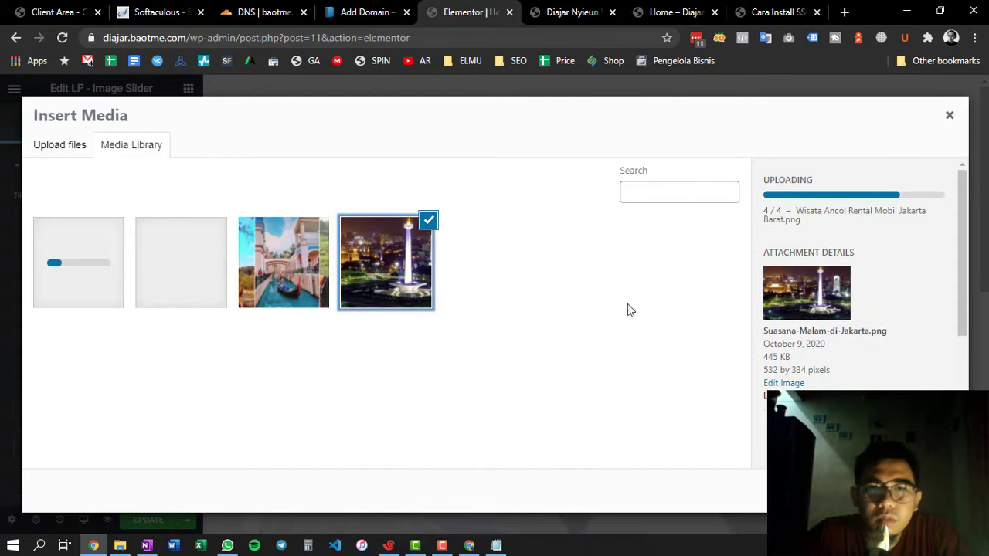
pyautogui.press('Escape')
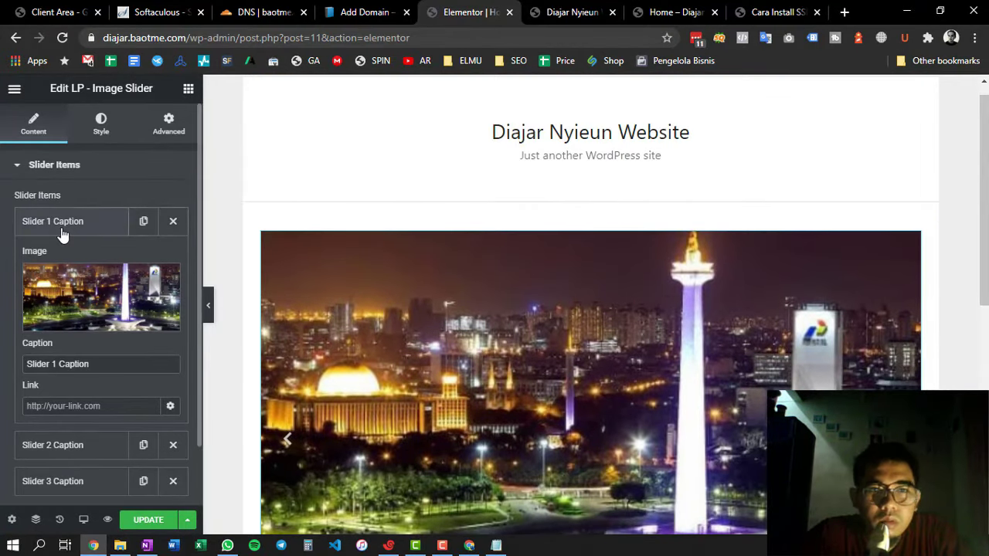
# Step: Review the first slide's settings and the slider's caption style options
pyautogui.click(62, 224)
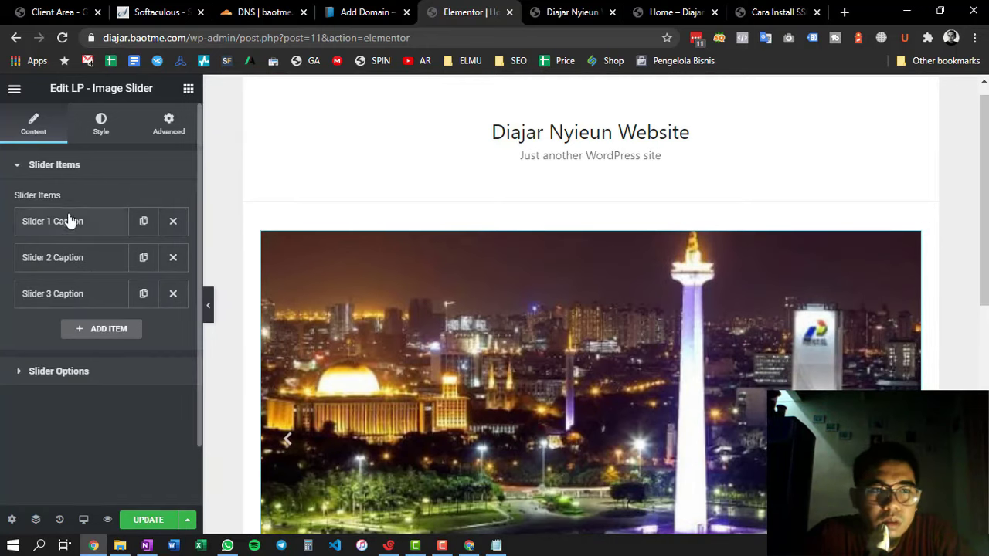
pyautogui.click(101, 131)
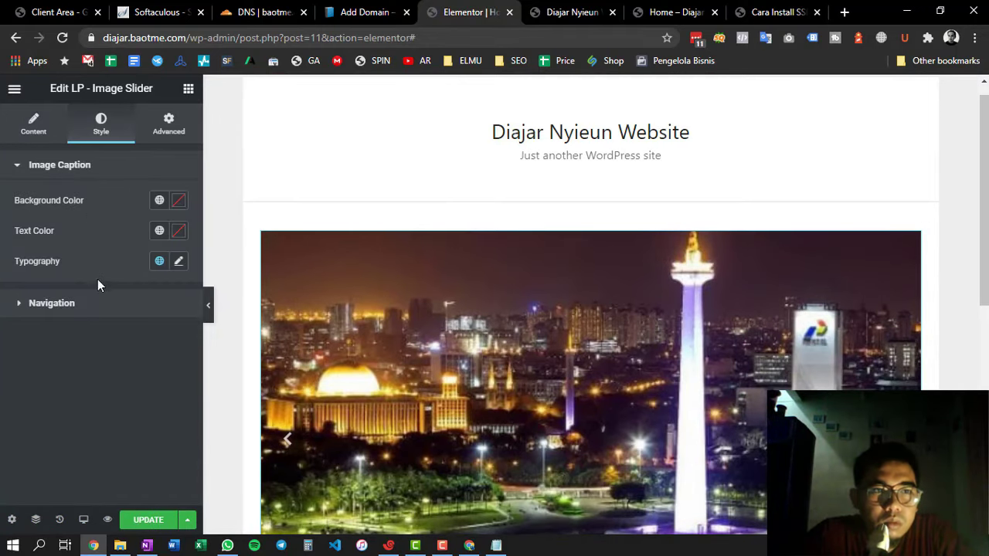
pyautogui.click(33, 124)
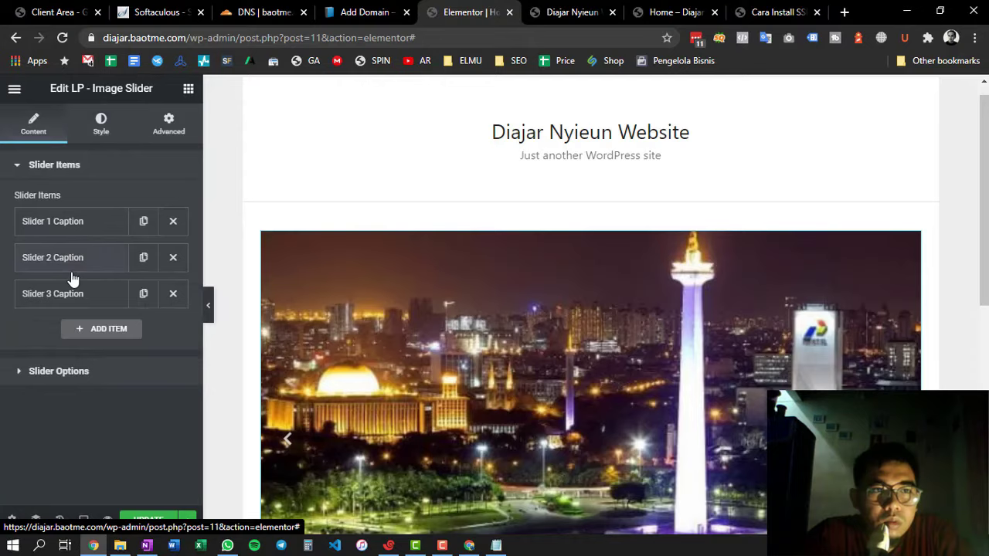
pyautogui.click(91, 223)
pyautogui.scroll(-1, 152, 336)
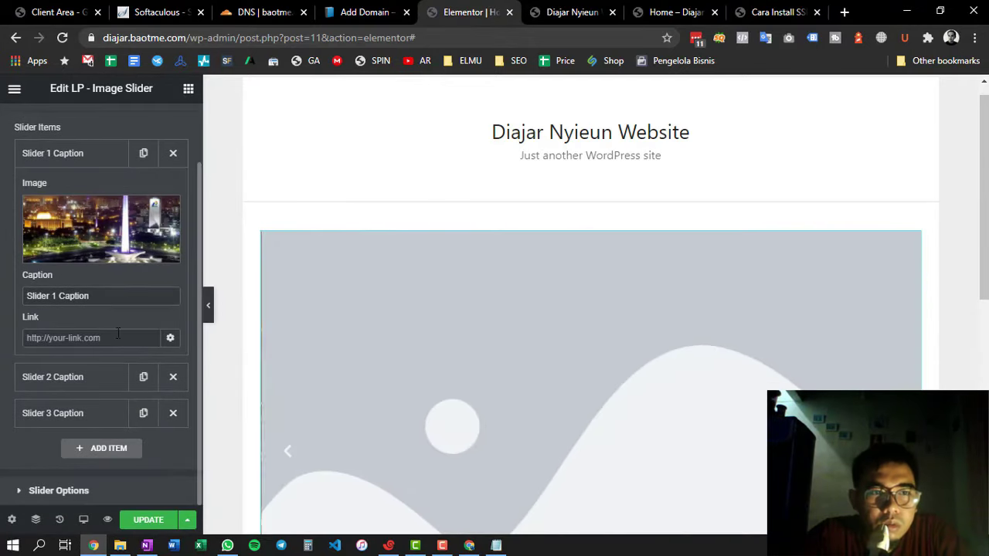
pyautogui.click(70, 159)
# Step: Give the Slider 2 slide the Venice canal photo
pyautogui.click(73, 194)
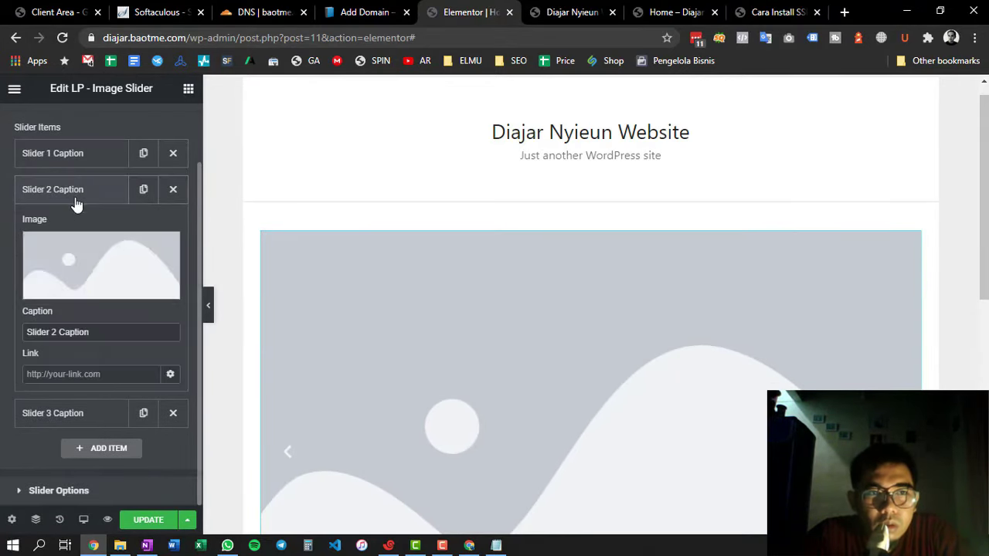
pyautogui.click(103, 264)
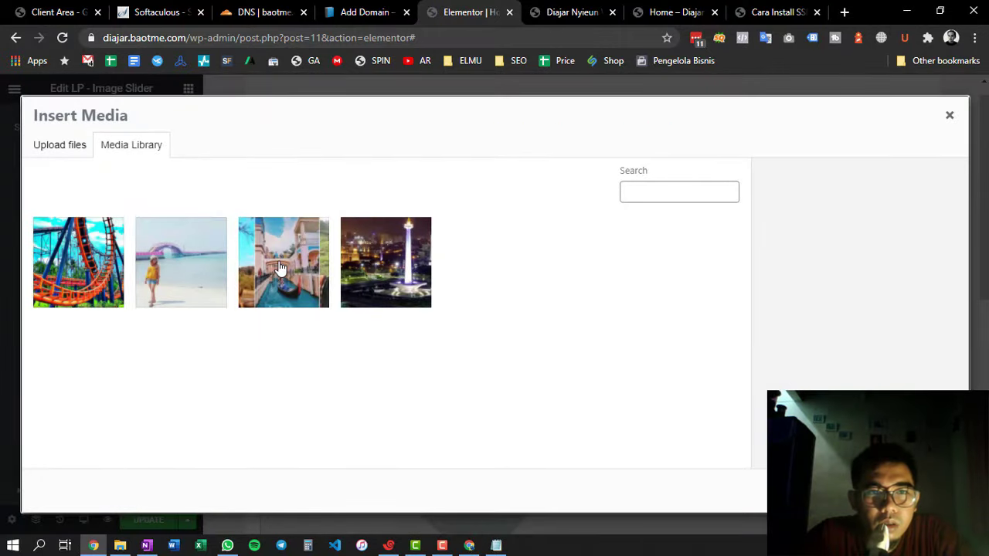
pyautogui.click(281, 268)
pyautogui.press('Escape')
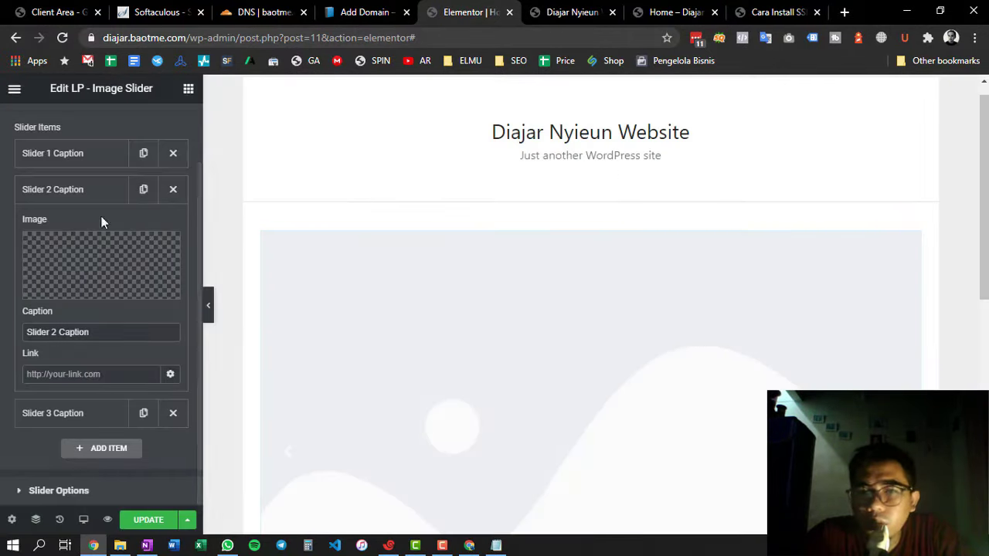
pyautogui.click(60, 192)
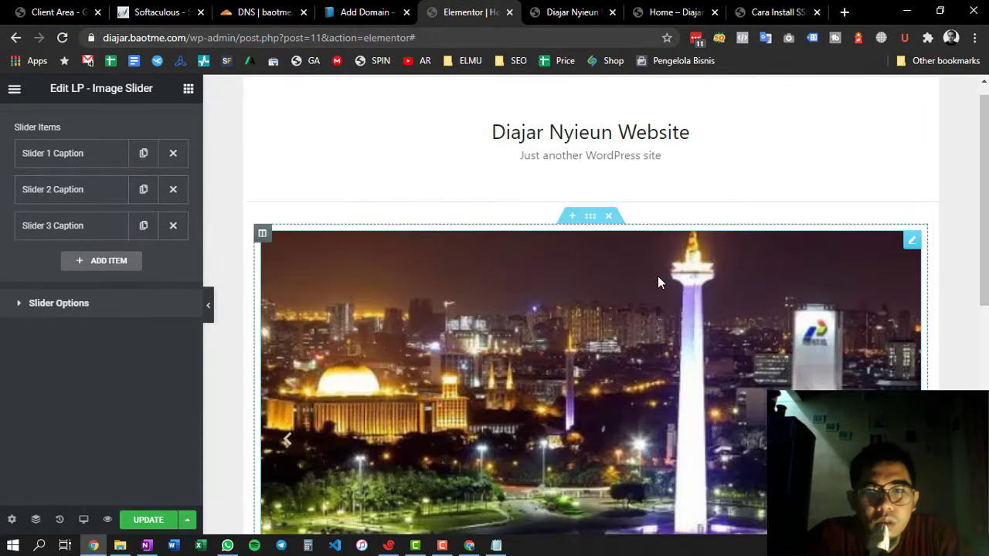
# Step: Advance the slider preview to the next image and recheck Slider 1's settings
pyautogui.scroll(-4, 657, 276)
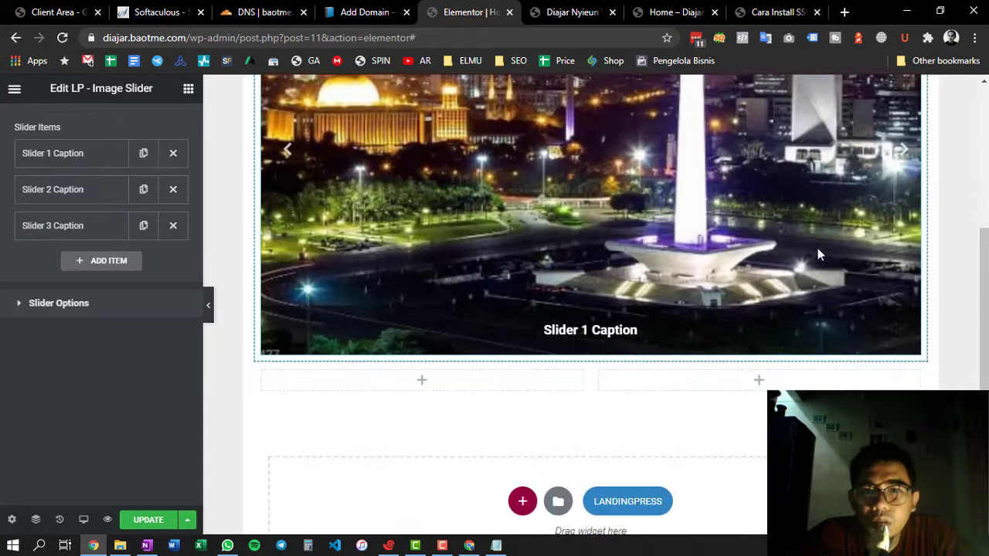
pyautogui.scroll(1, 889, 186)
pyautogui.click(905, 226)
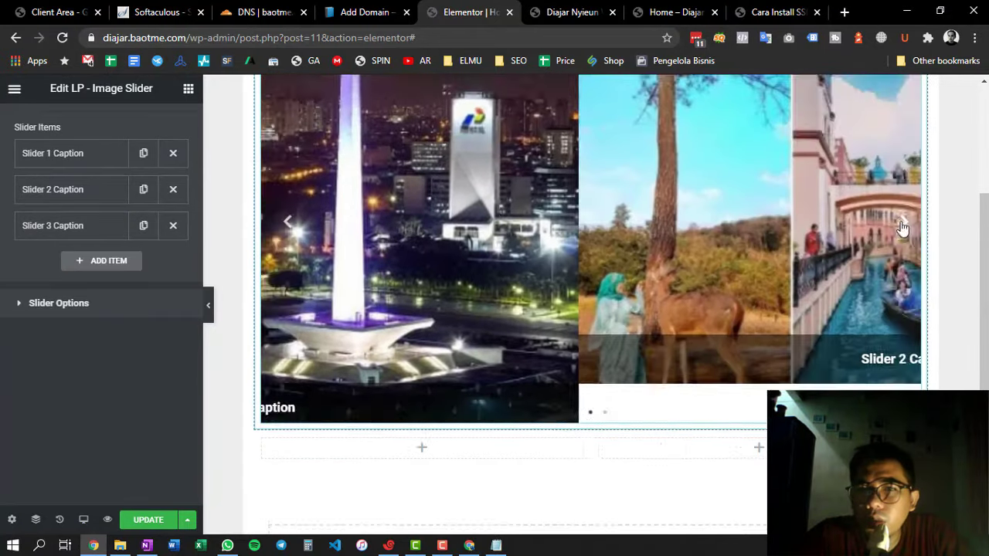
pyautogui.scroll(2, 701, 280)
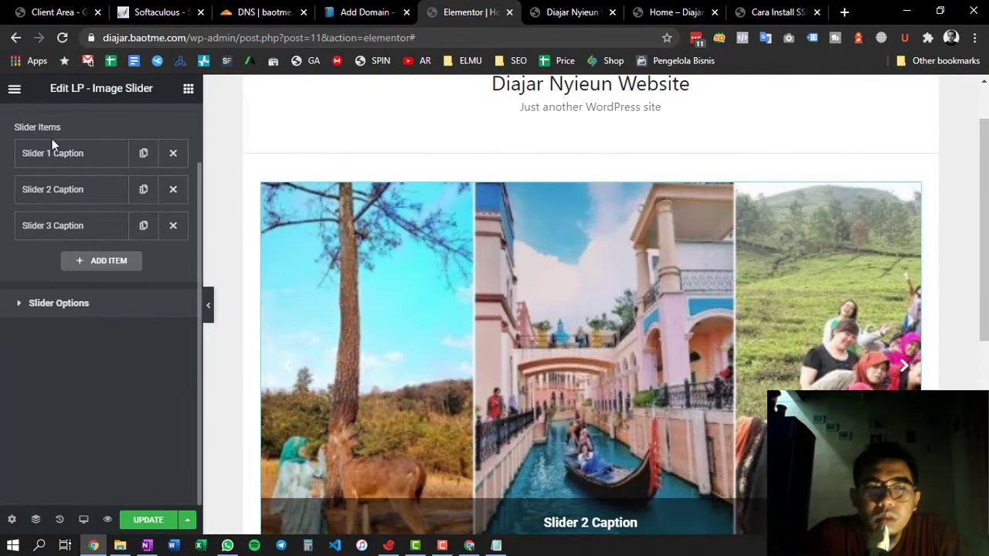
pyautogui.click(52, 158)
pyautogui.click(66, 154)
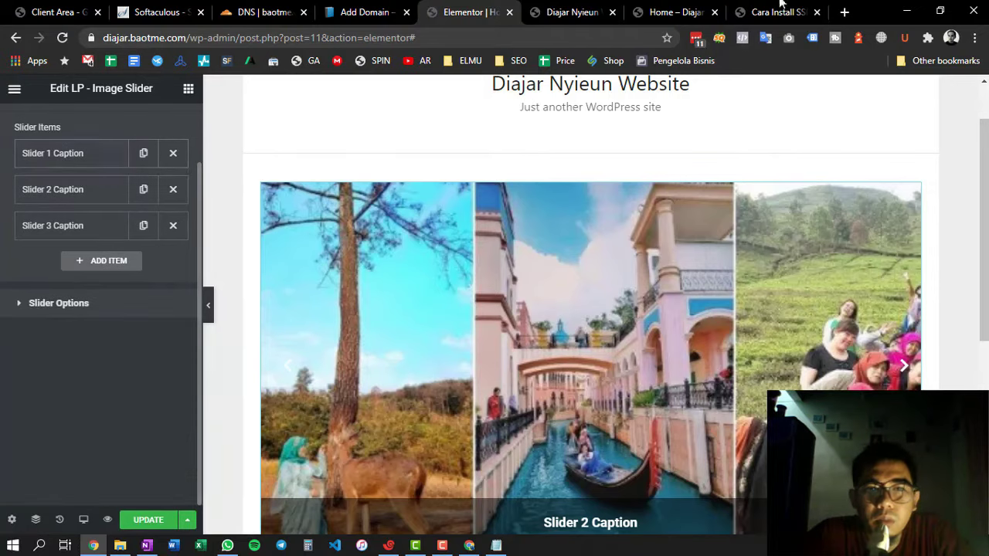
# Step: Search Google for canva in a new tab, open canva.com, then return to Elementor
pyautogui.click(846, 15)
pyautogui.write('can')
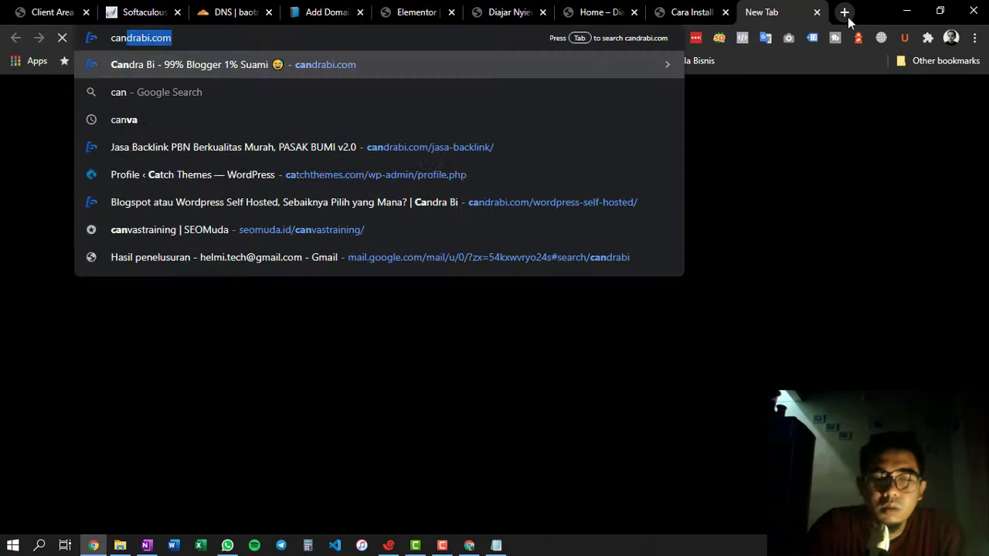
pyautogui.press('Down')
pyautogui.press('Return')
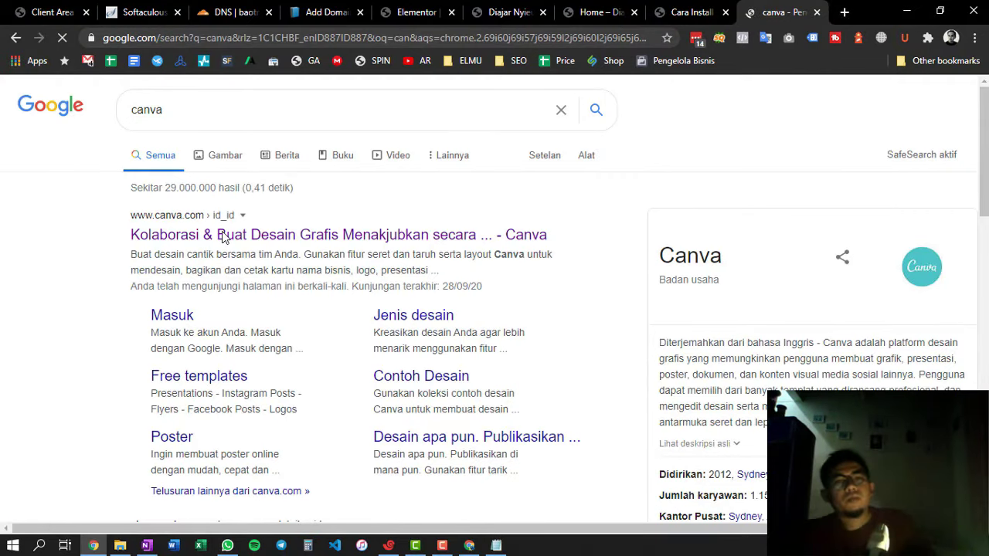
pyautogui.click(301, 236)
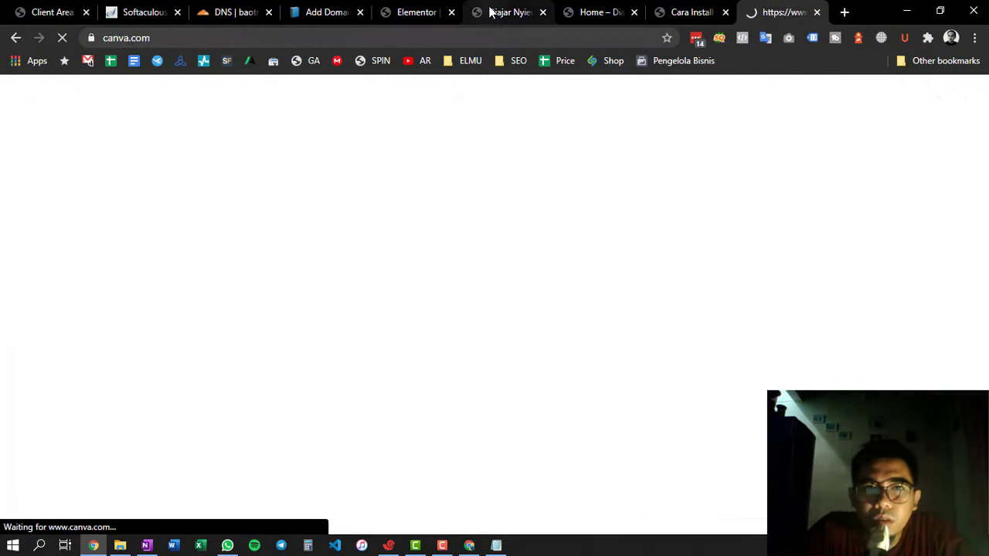
pyautogui.click(490, 12)
pyautogui.click(423, 13)
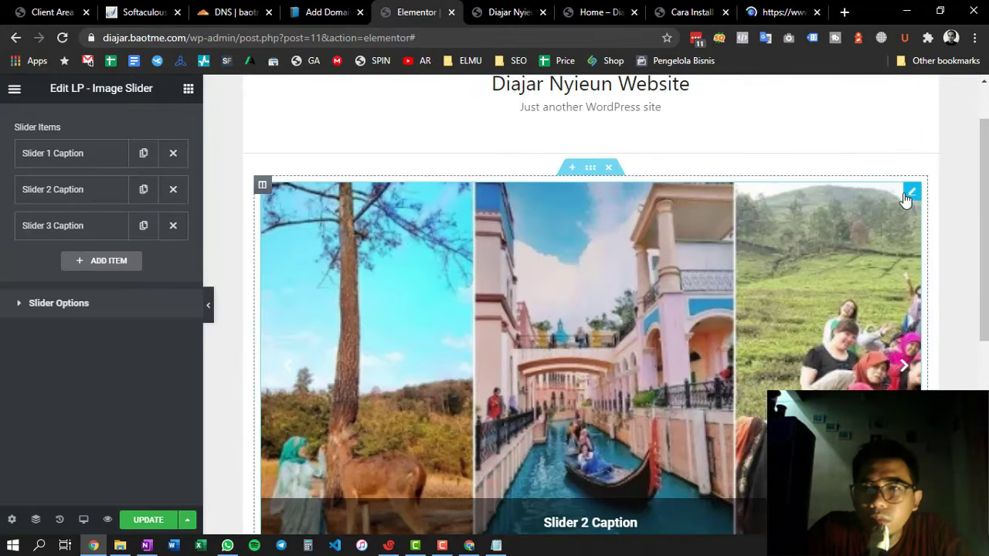
# Step: Delete the image slider from the top section
pyautogui.click(187, 90)
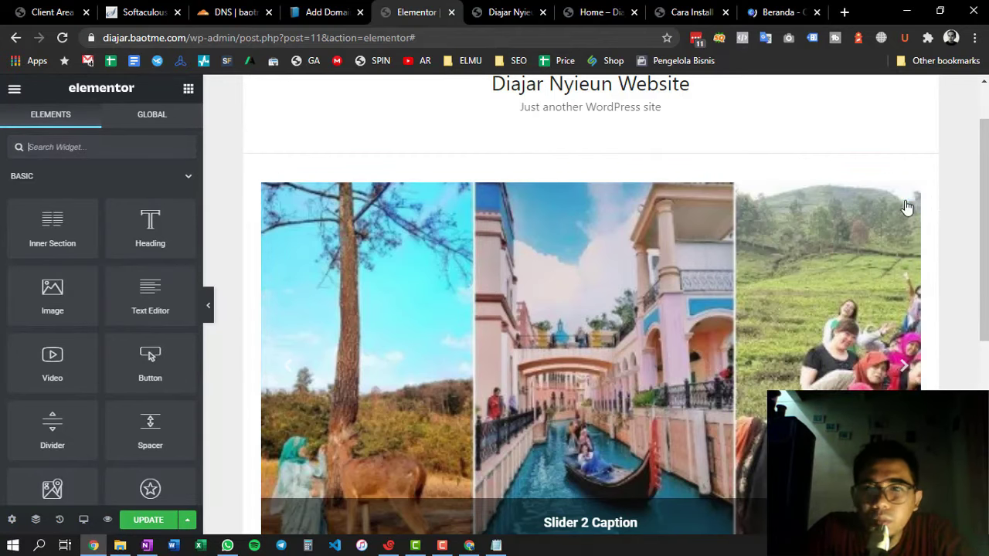
pyautogui.rightClick(909, 200)
pyautogui.click(889, 398)
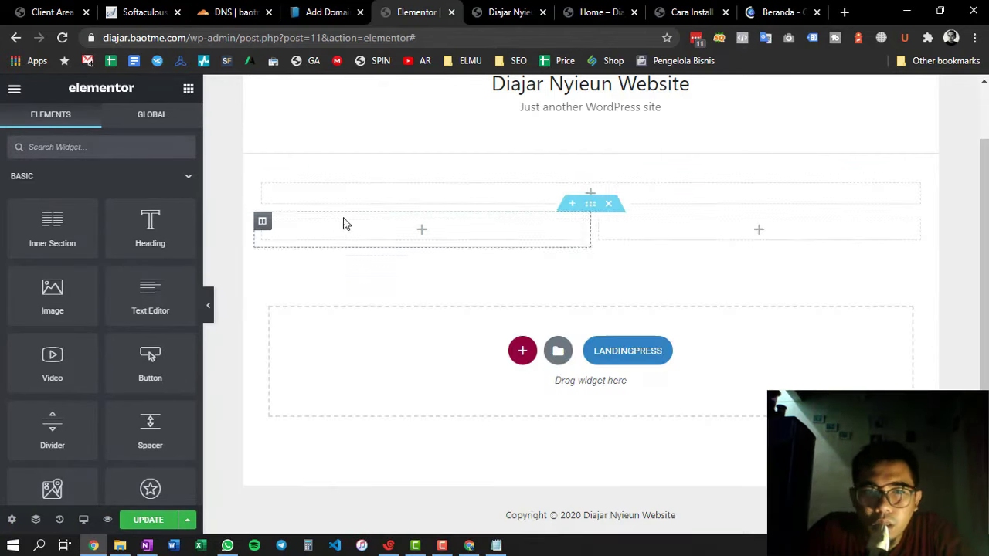
# Step: Give the section a classic background of the Wisata Ancol roller-coaster photo
pyautogui.click(589, 169)
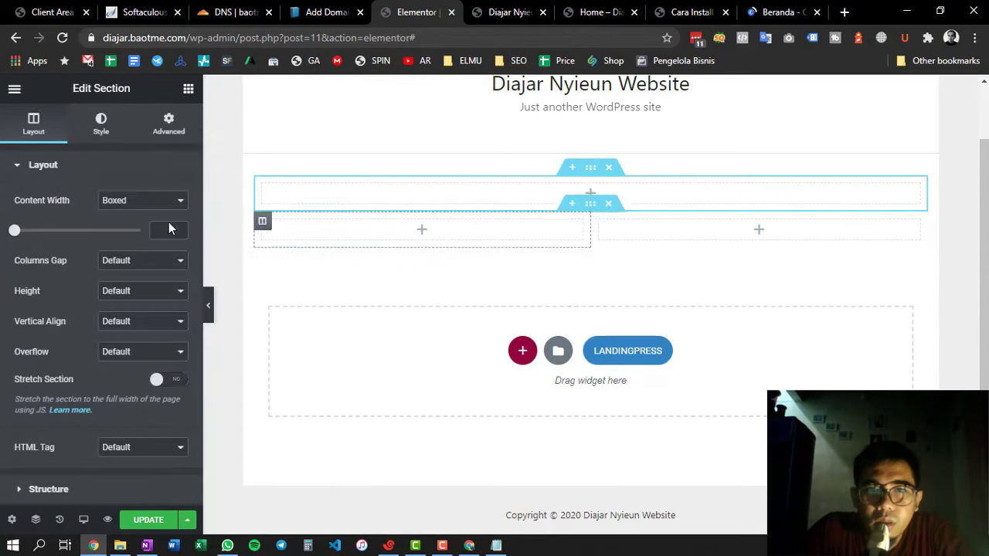
pyautogui.click(101, 123)
pyautogui.click(120, 231)
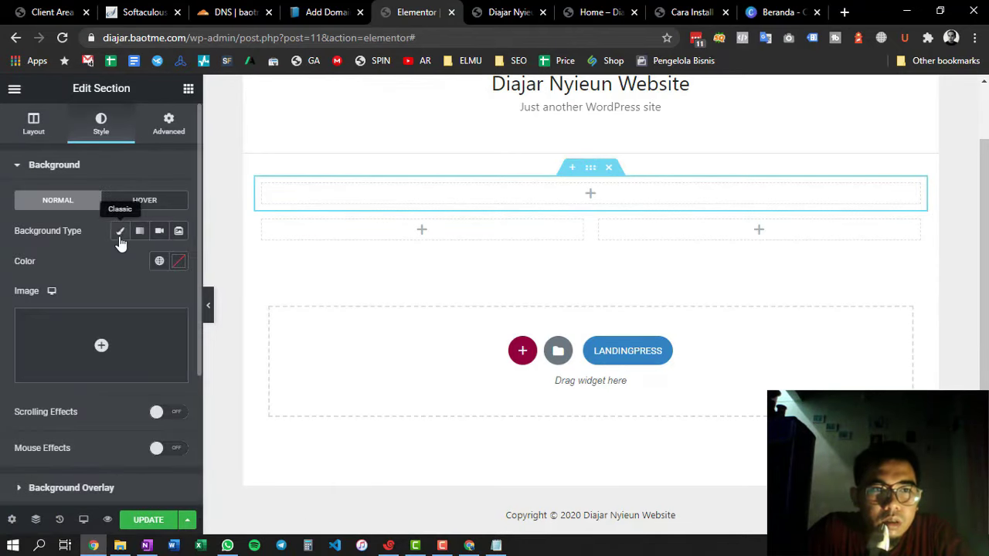
pyautogui.click(118, 344)
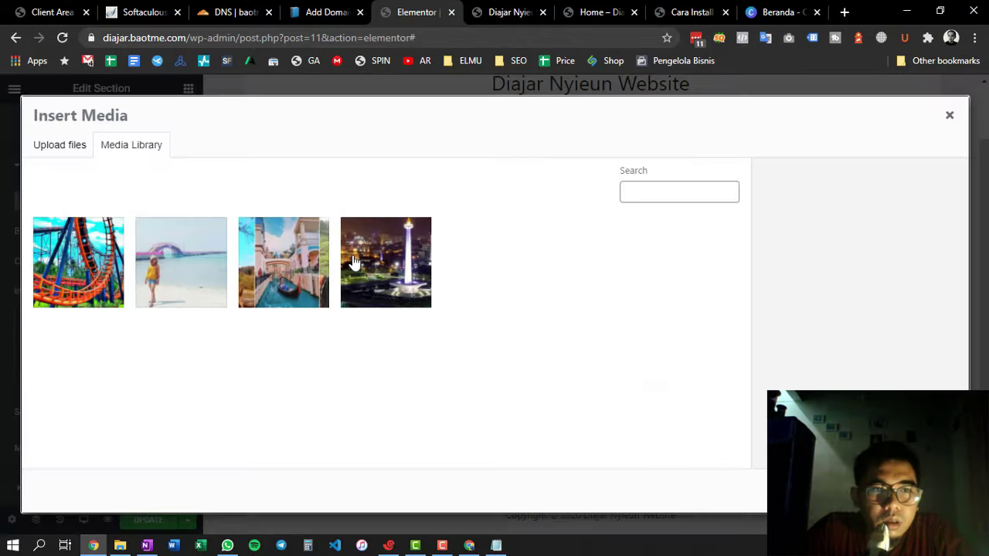
pyautogui.click(89, 269)
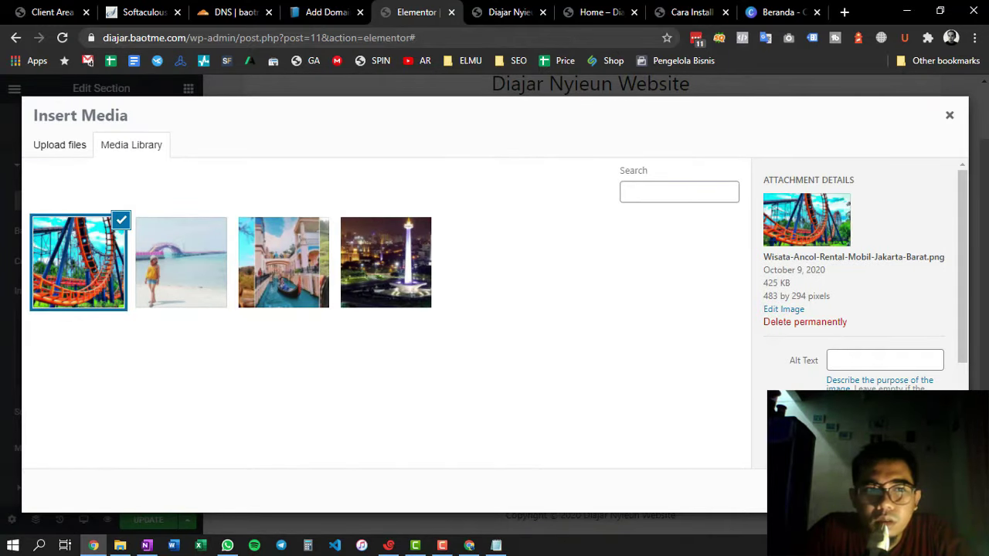
pyautogui.click(923, 490)
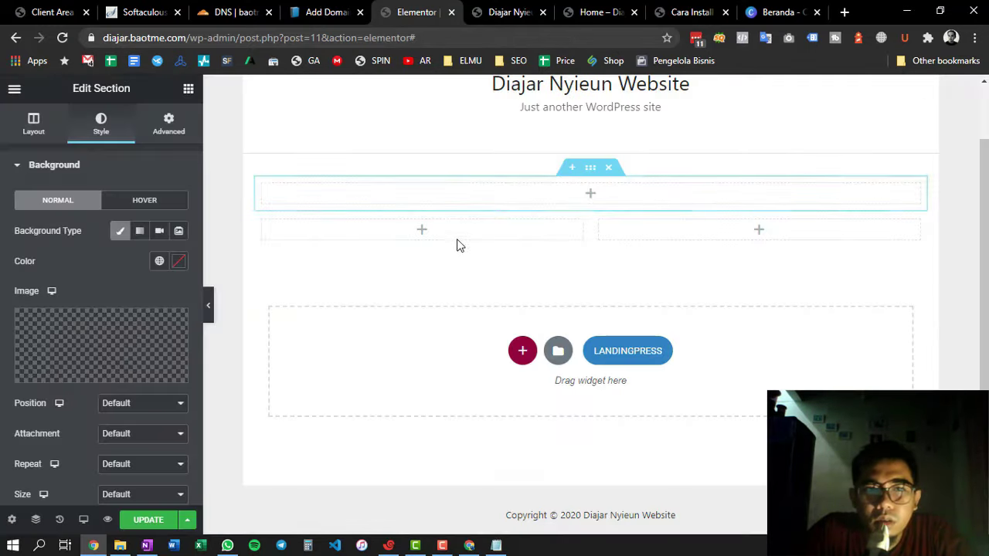
pyautogui.click(188, 89)
# Step: Add a Heading widget to the section's left column
pyautogui.moveTo(153, 238); pyautogui.dragTo(575, 195)
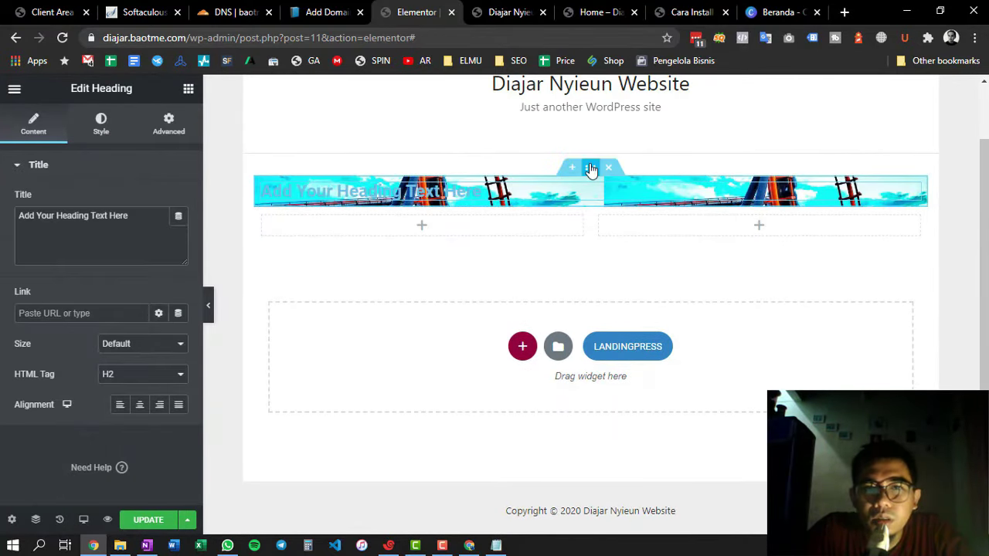
pyautogui.click(591, 167)
pyautogui.click(101, 124)
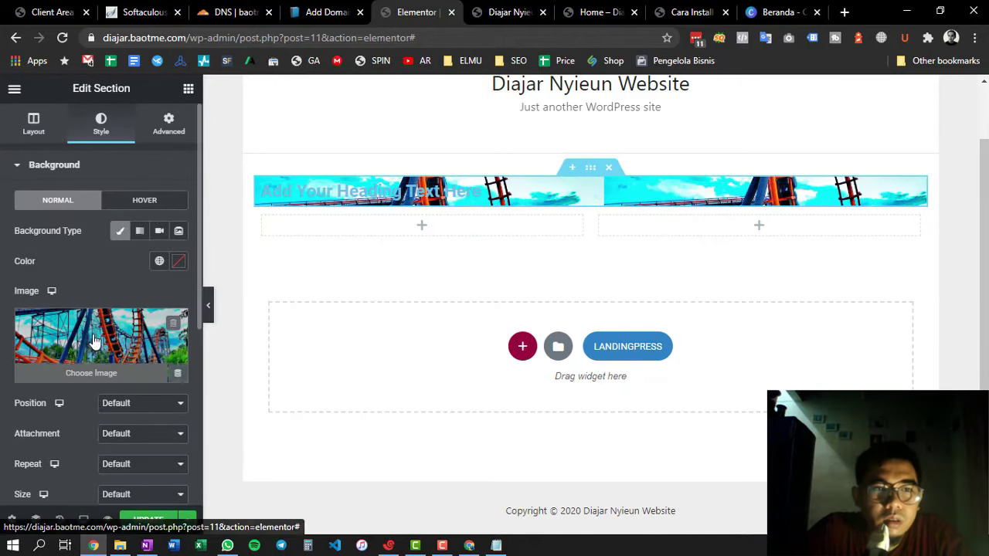
pyautogui.scroll(-2, 119, 328)
pyautogui.scroll(-2, 118, 392)
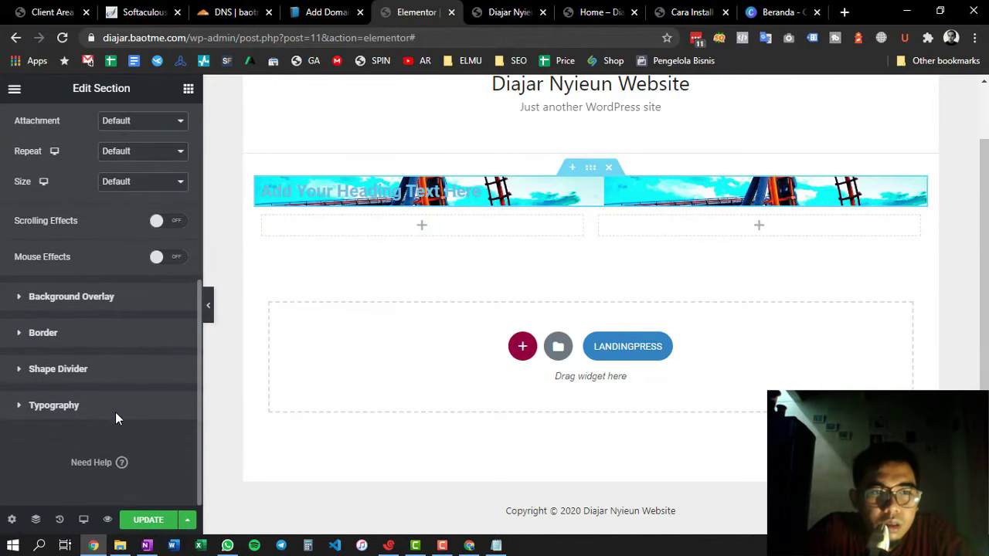
# Step: Add a classic #231515 background overlay at 0.5 opacity to the section
pyautogui.click(75, 308)
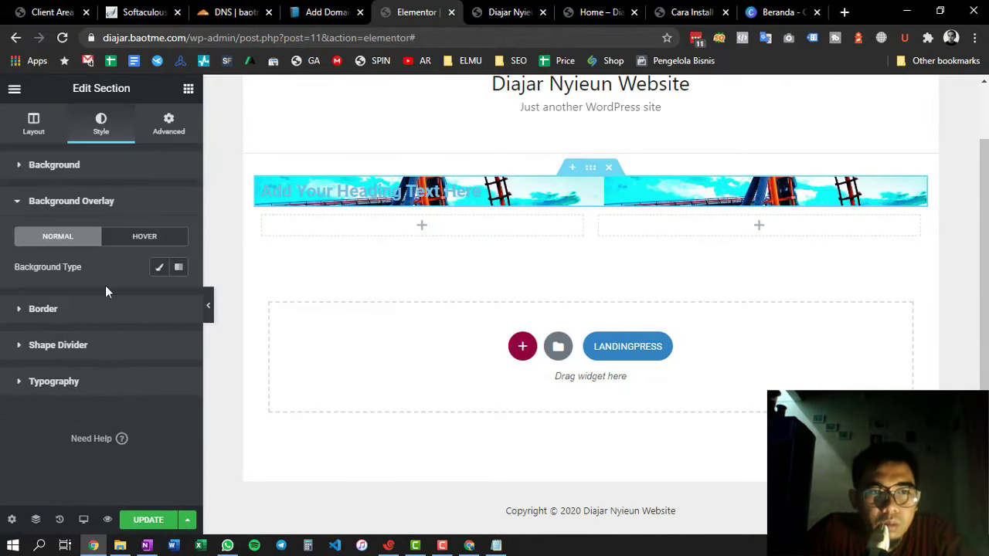
pyautogui.click(159, 266)
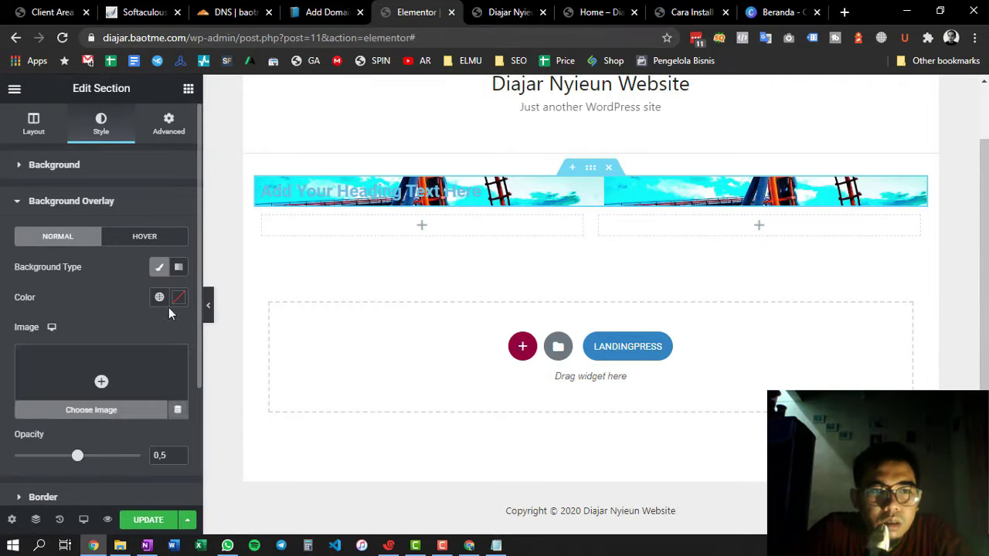
pyautogui.click(159, 297)
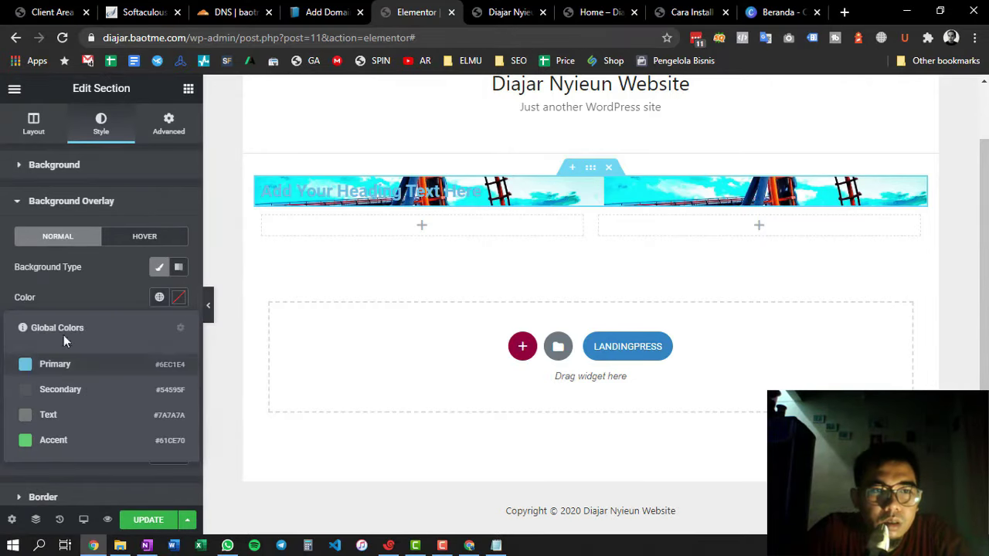
pyautogui.click(83, 302)
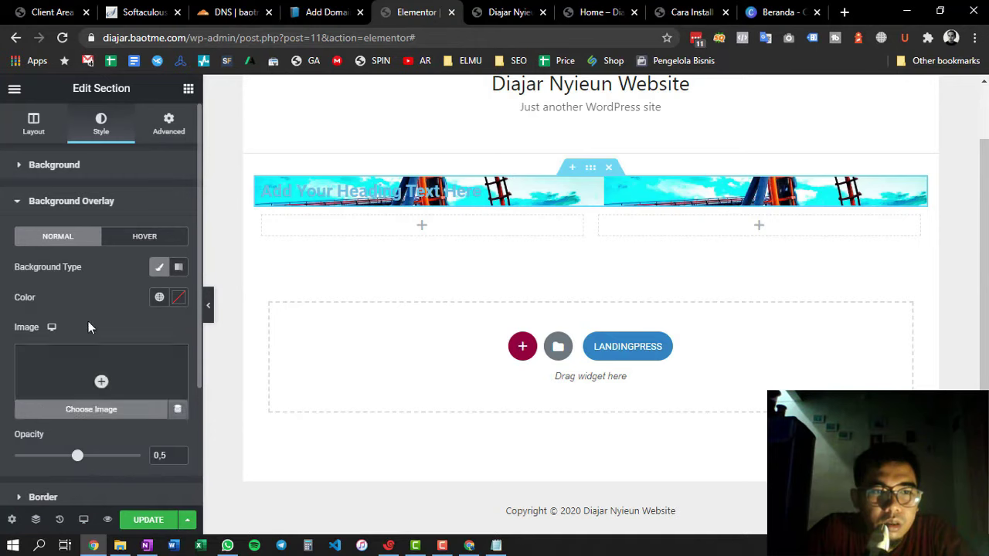
pyautogui.click(178, 299)
pyautogui.click(278, 327)
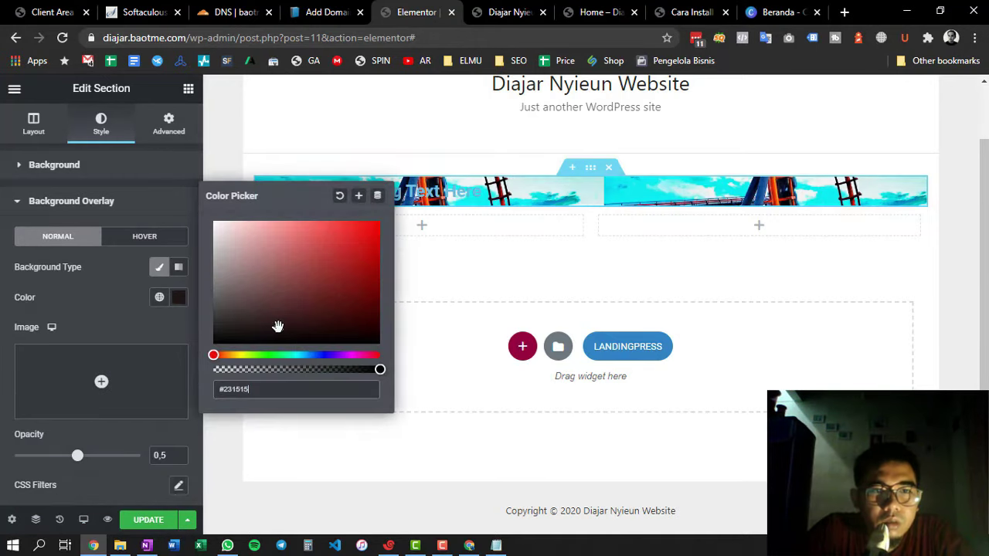
pyautogui.click(79, 249)
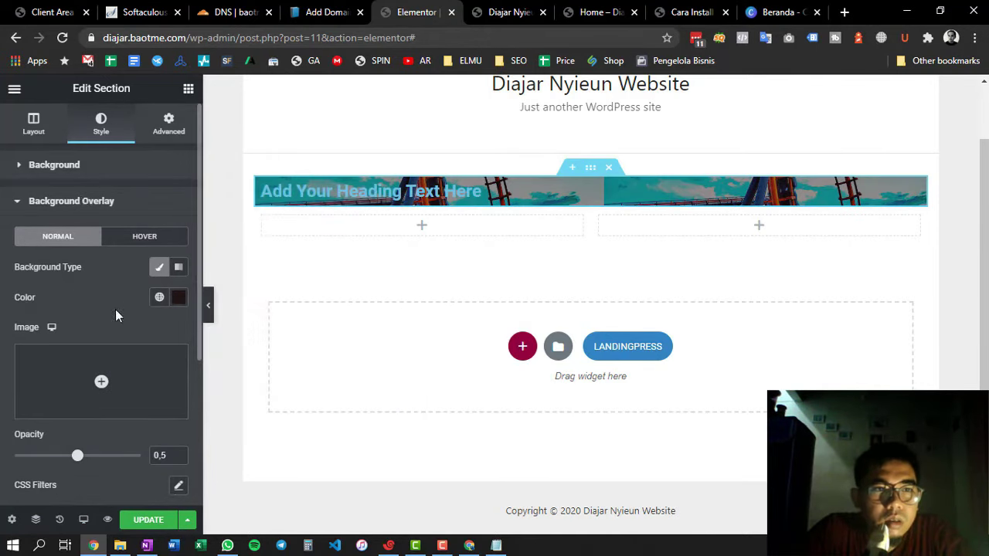
pyautogui.scroll(-2, 115, 310)
pyautogui.scroll(2, 117, 316)
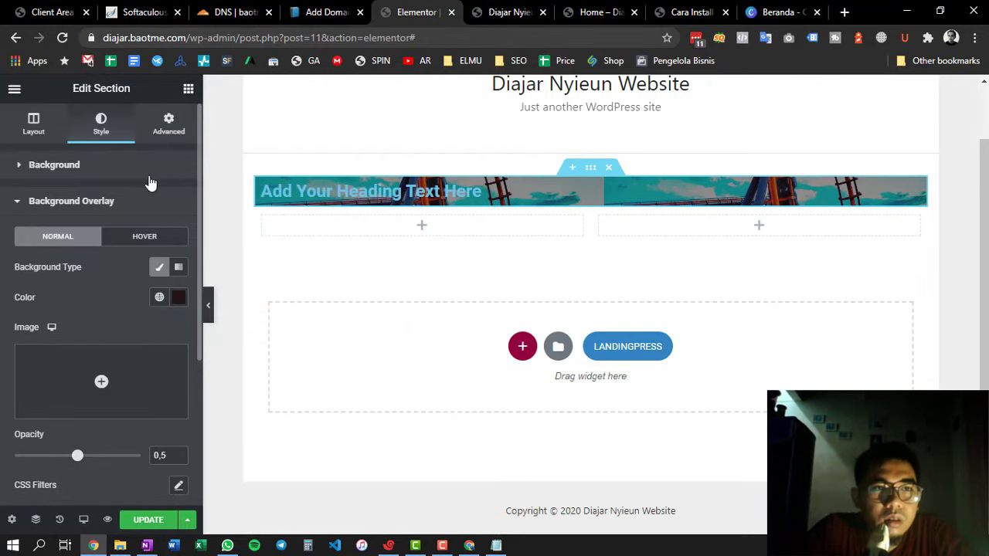
# Step: Give the section a minimum height, reduced below 400
pyautogui.click(25, 139)
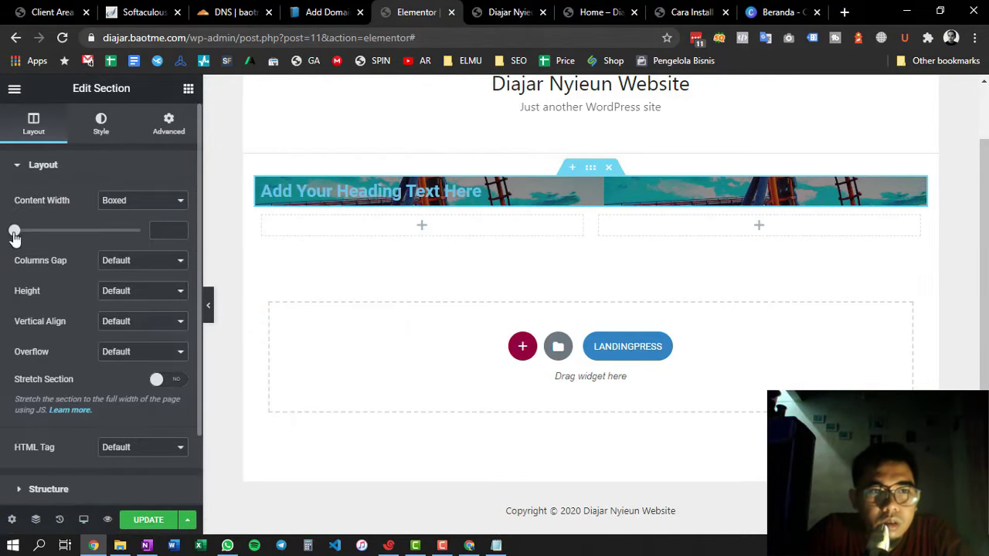
pyautogui.click(142, 292)
pyautogui.click(139, 329)
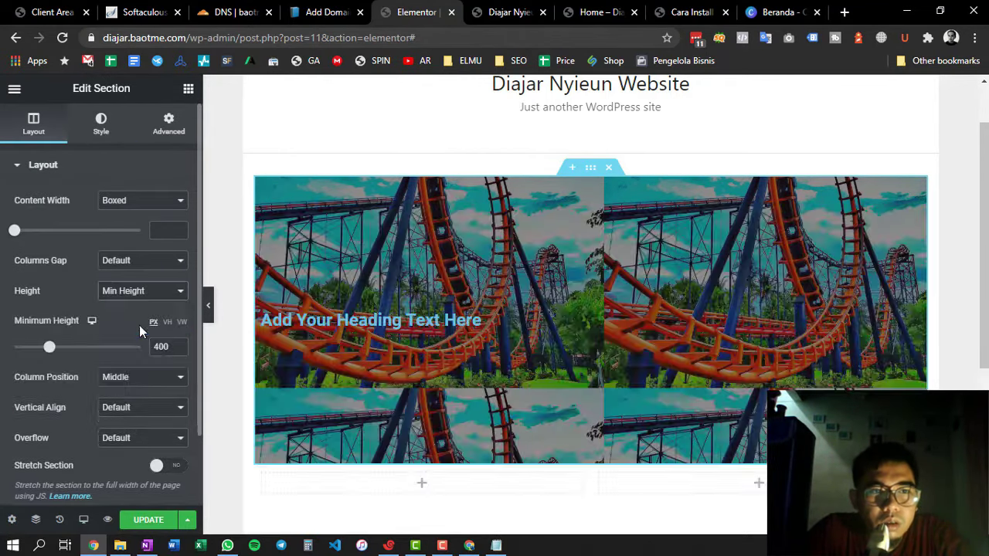
pyautogui.moveTo(50, 348); pyautogui.dragTo(38, 354)
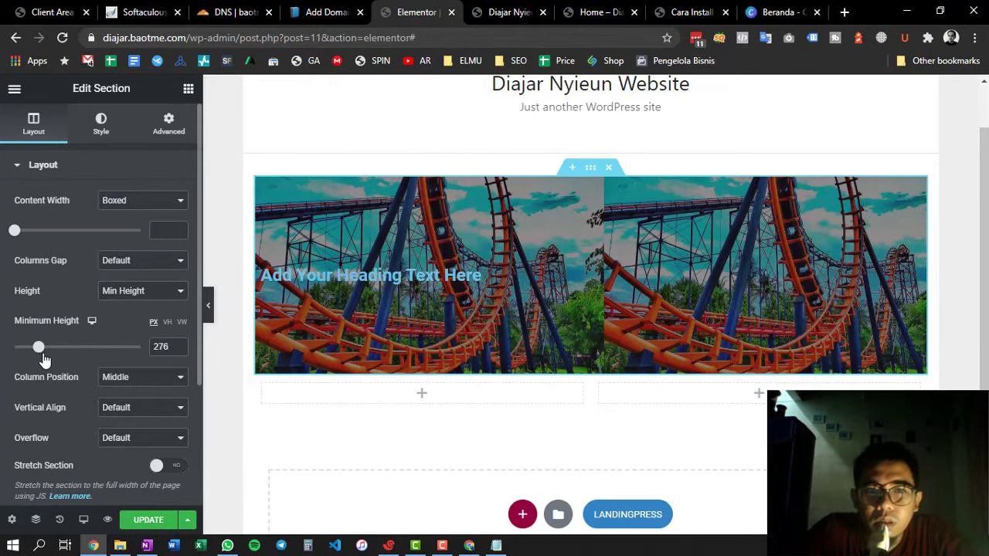
# Step: Make the hero heading's text colour white
pyautogui.click(260, 283)
pyautogui.tripleClick(73, 216)
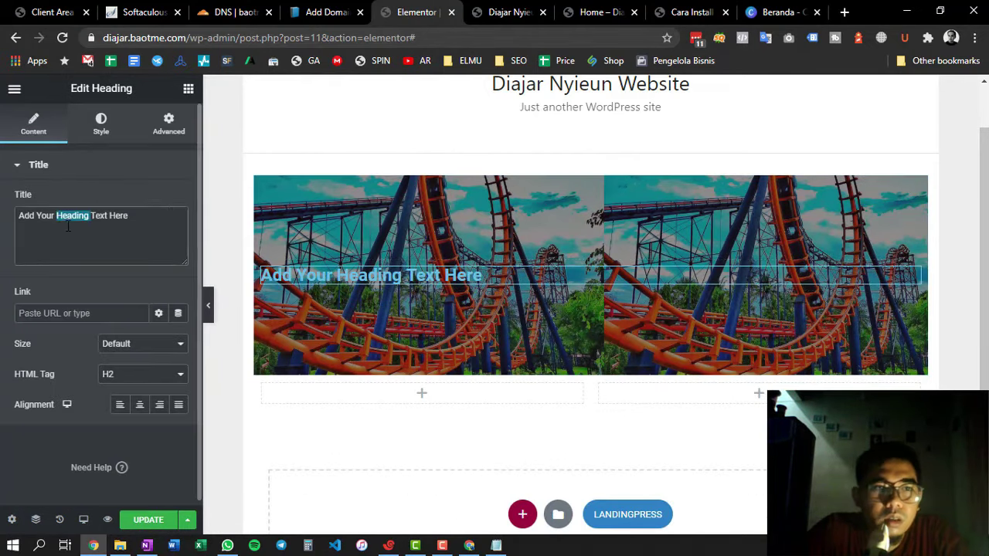
pyautogui.click(94, 128)
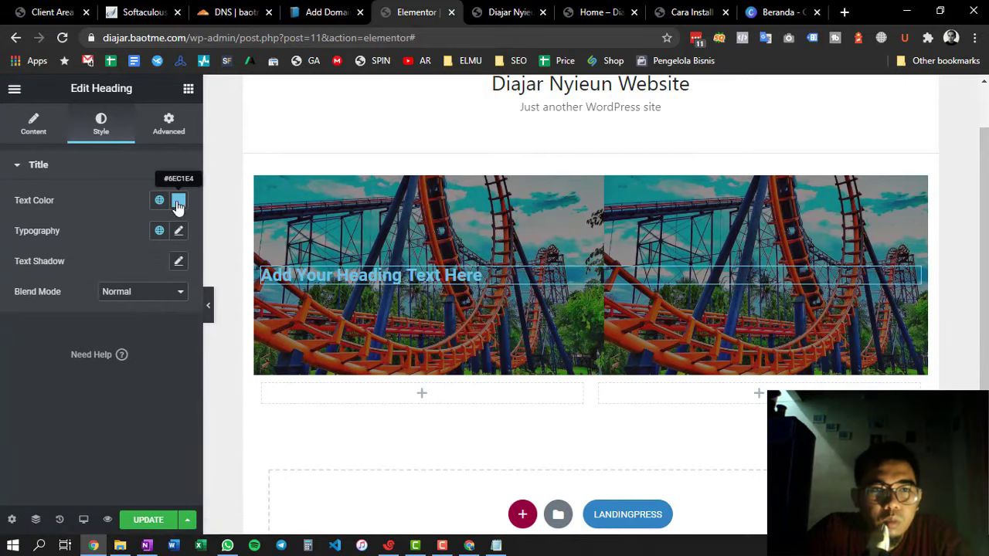
pyautogui.click(178, 200)
pyautogui.moveTo(81, 267); pyautogui.dragTo(74, 253)
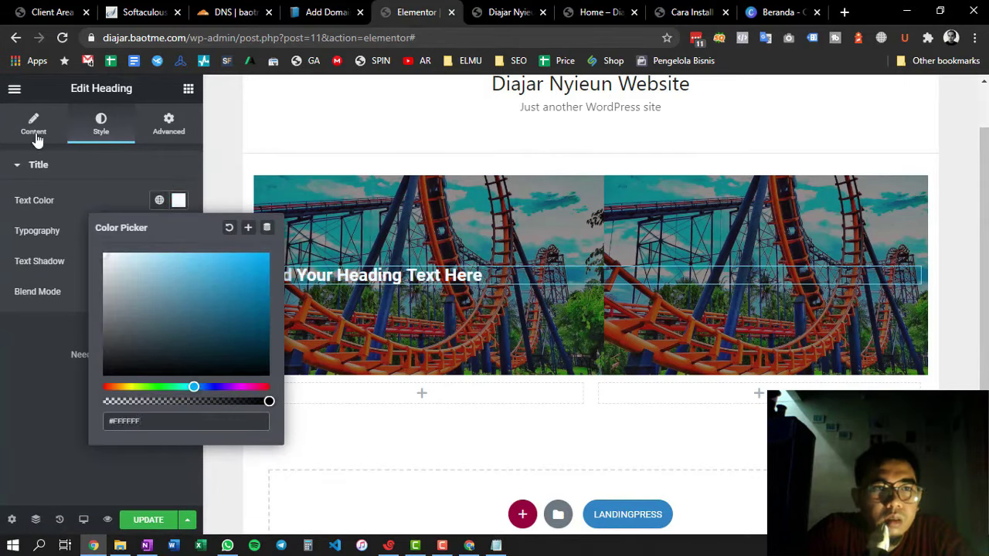
# Step: Retitle the heading 'Selamat Datang di PT. Alim Rugi Persada', centred, as H1
pyautogui.click(33, 127)
pyautogui.click(90, 237)
pyautogui.tripleClick(90, 238)
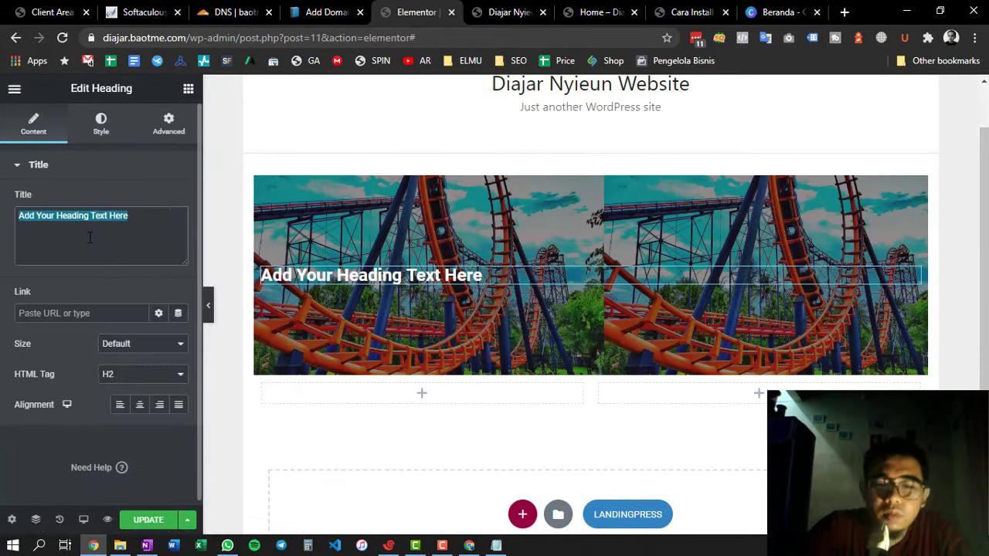
pyautogui.write('W')
pyautogui.press('BackSpace')
pyautogui.write('Sela')
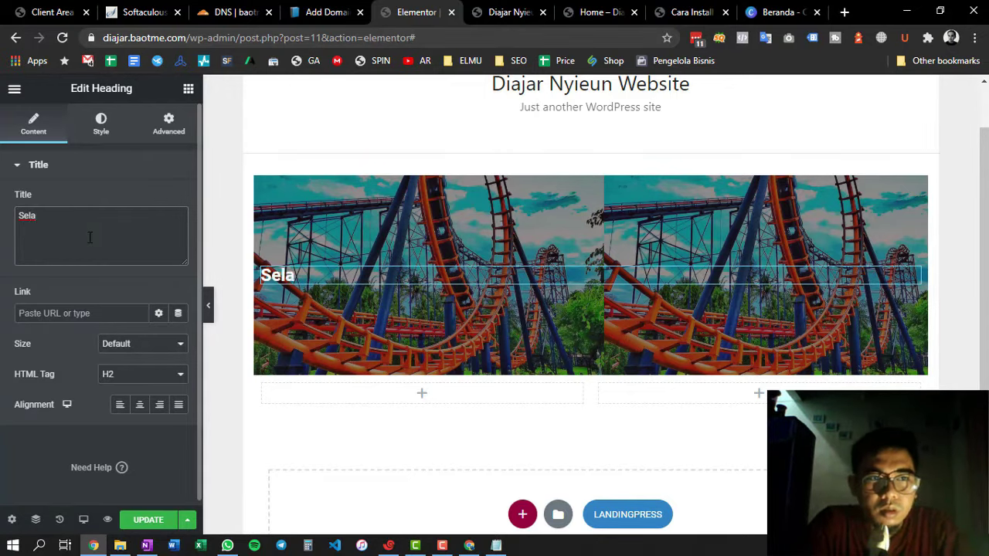
pyautogui.write('mta')
pyautogui.write(' D')
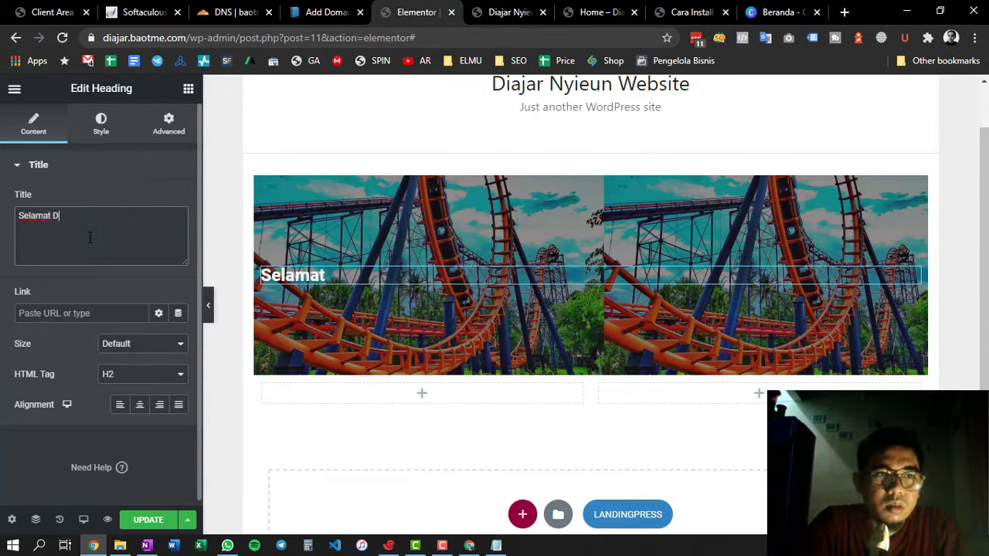
pyautogui.write('atang di P')
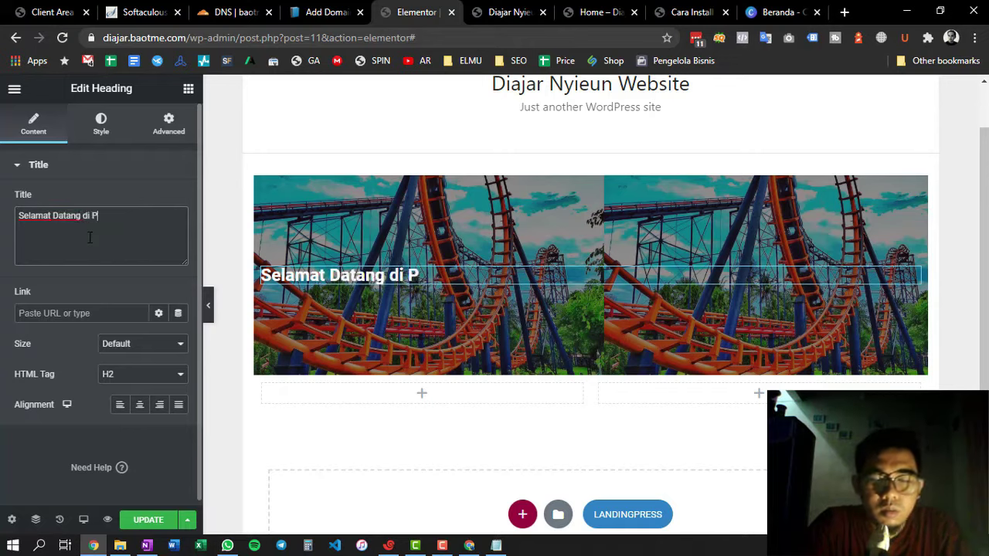
pyautogui.write('T. Alim Rugi')
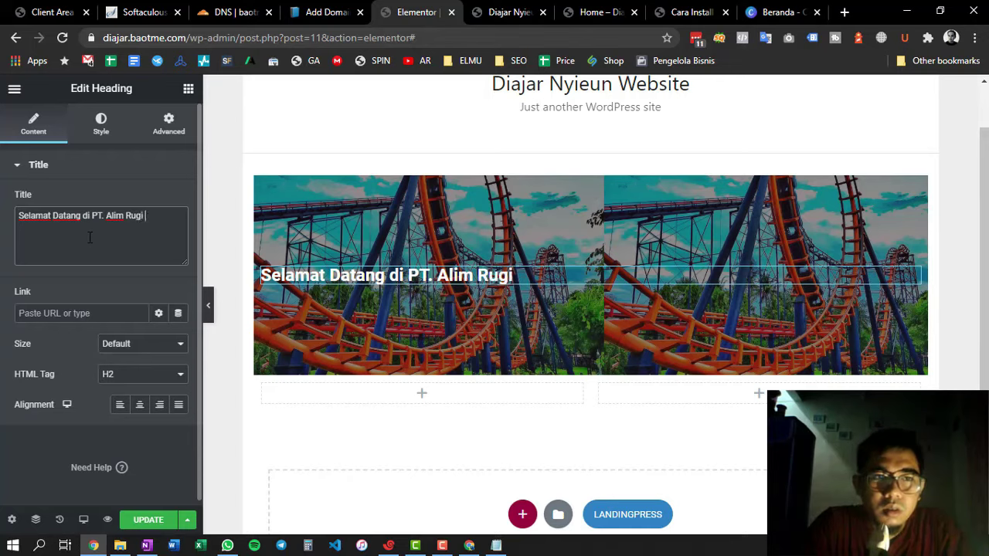
pyautogui.write(' Persada')
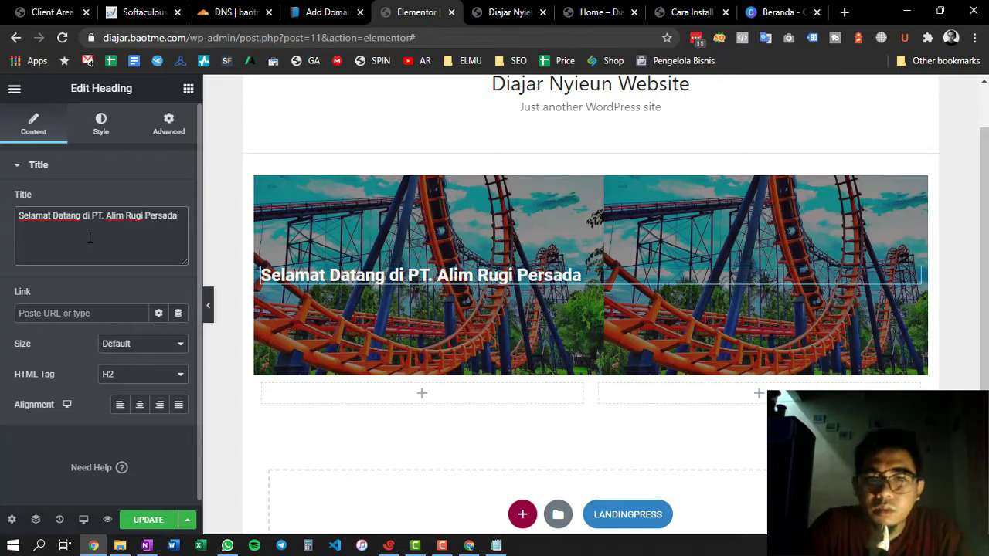
pyautogui.click(139, 404)
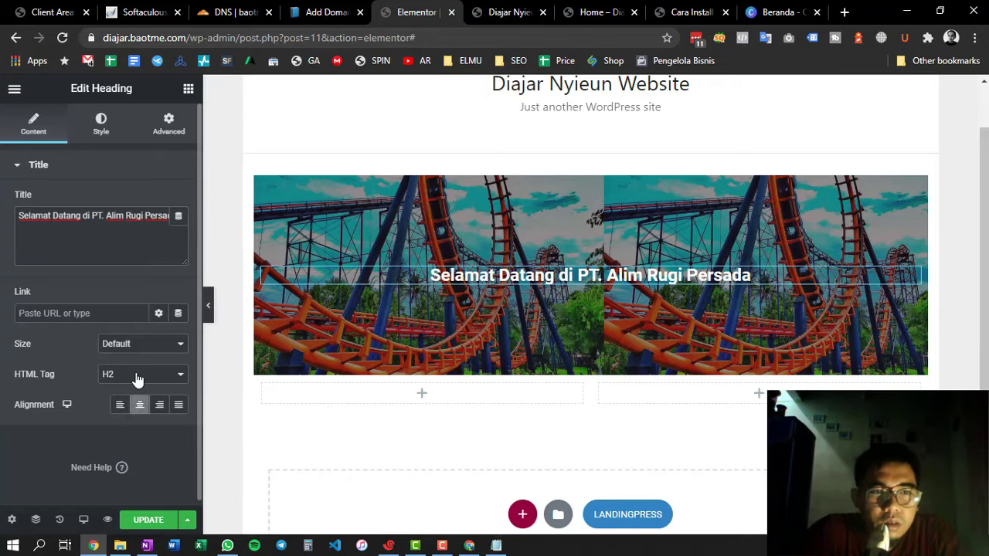
pyautogui.click(139, 374)
pyautogui.click(116, 388)
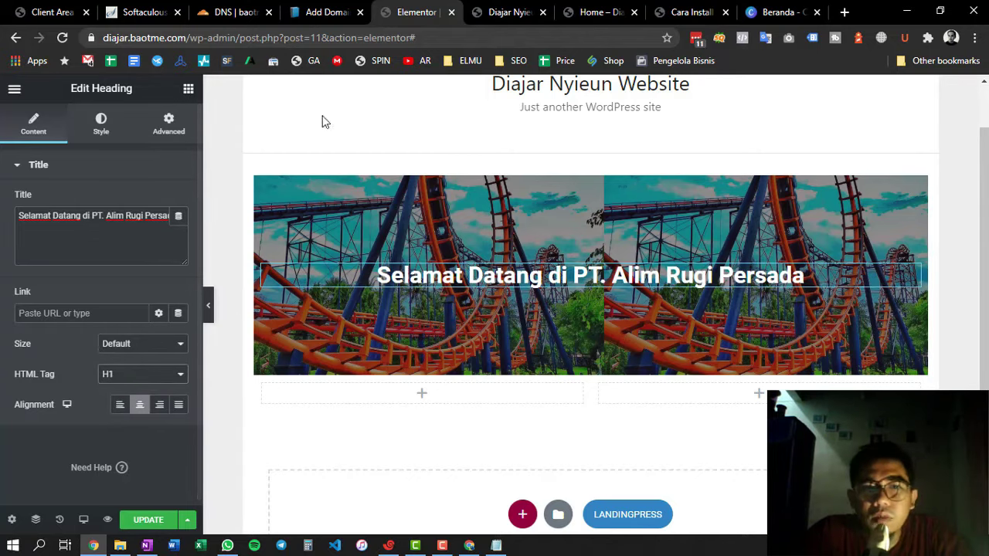
# Step: Change the hero heading's typography font family from Roboto to Default
pyautogui.click(102, 125)
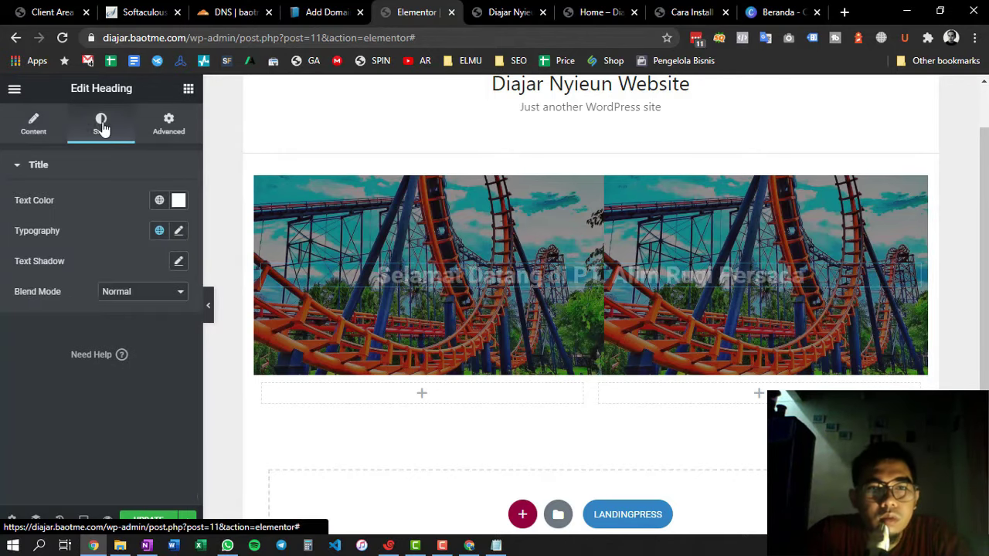
pyautogui.click(178, 233)
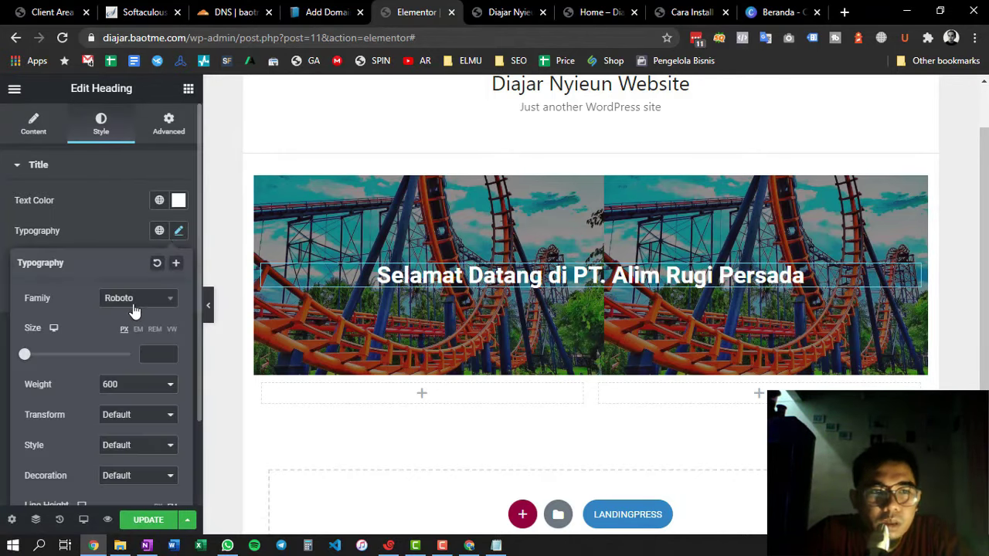
pyautogui.click(134, 299)
pyautogui.scroll(3, 174, 368)
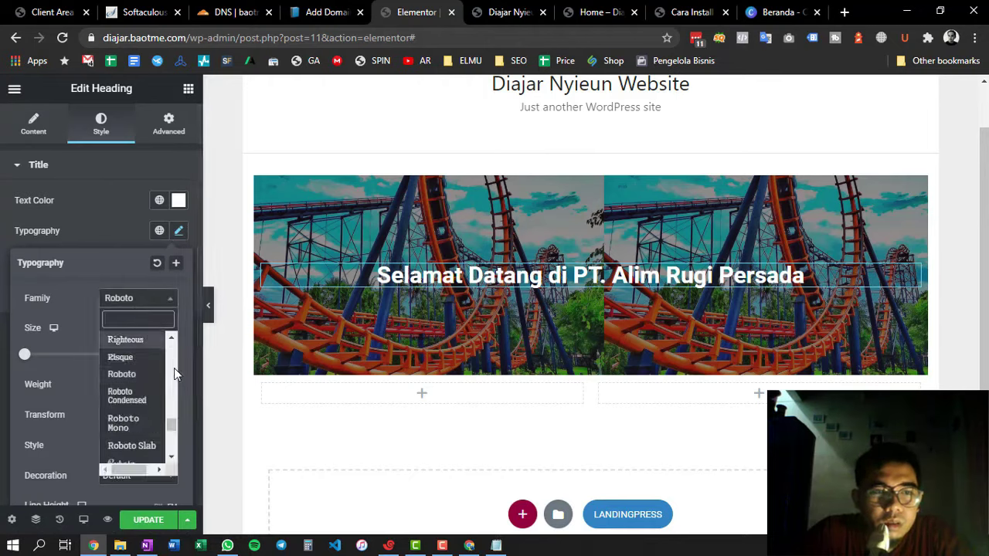
pyautogui.moveTo(174, 434); pyautogui.dragTo(174, 330)
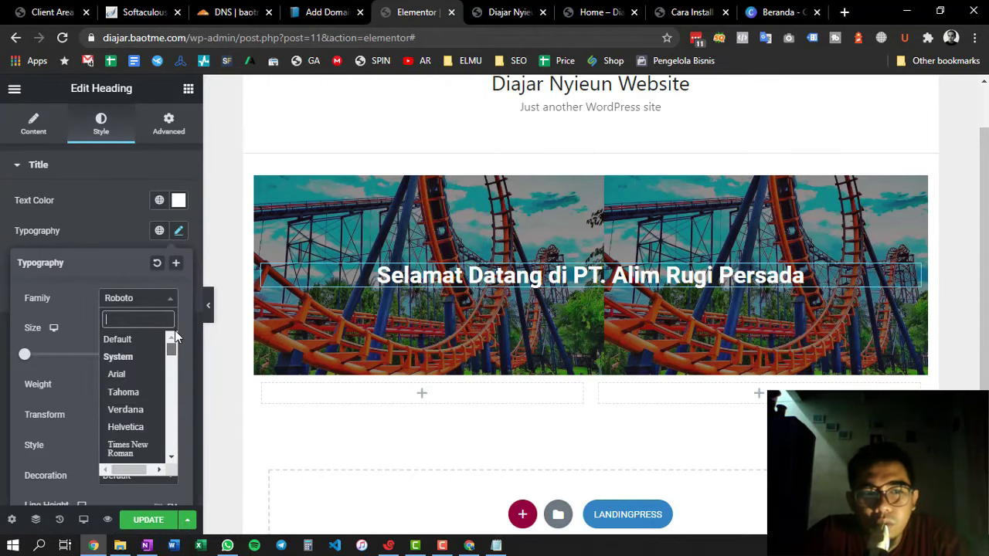
pyautogui.click(132, 337)
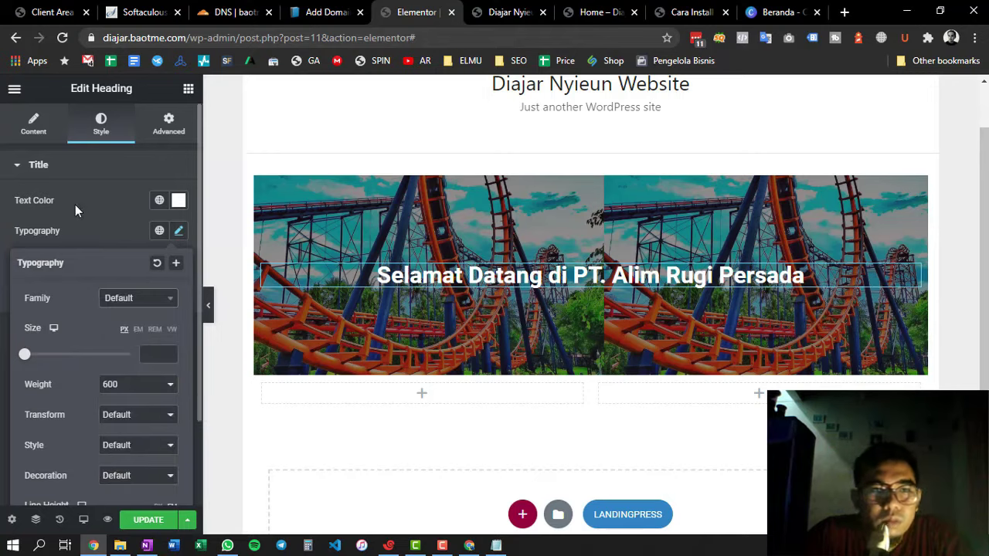
pyautogui.click(100, 230)
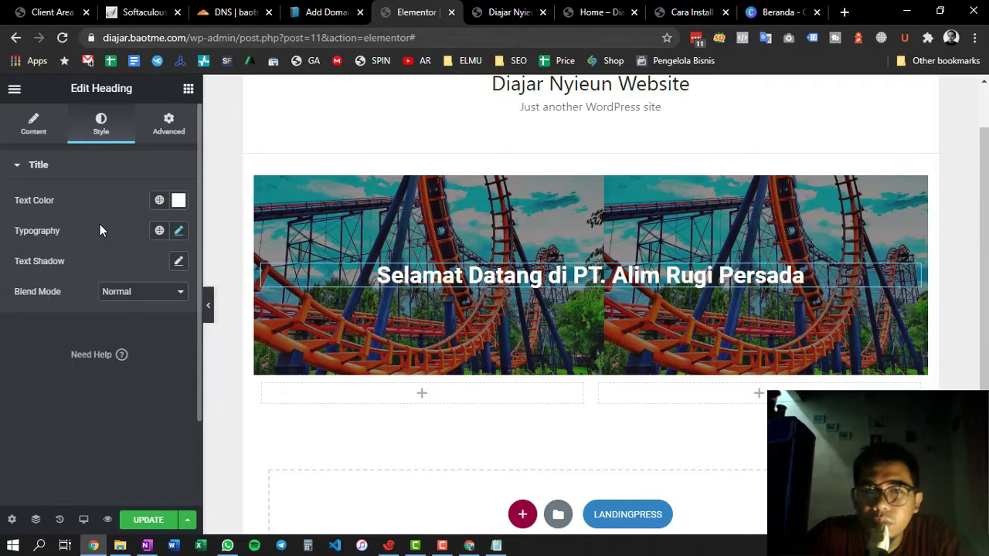
pyautogui.click(188, 88)
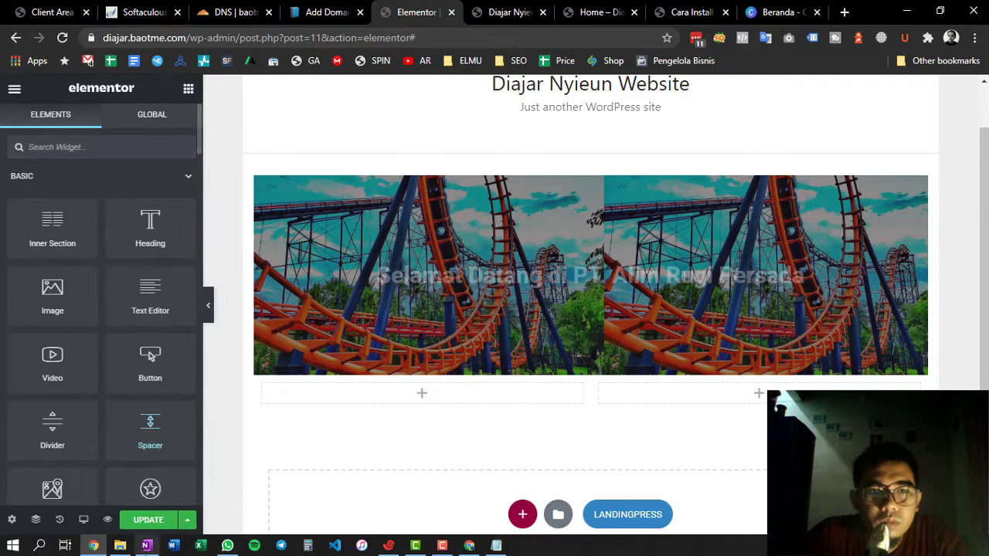
# Step: Update the page and reload the live home page to check the heading
pyautogui.click(148, 519)
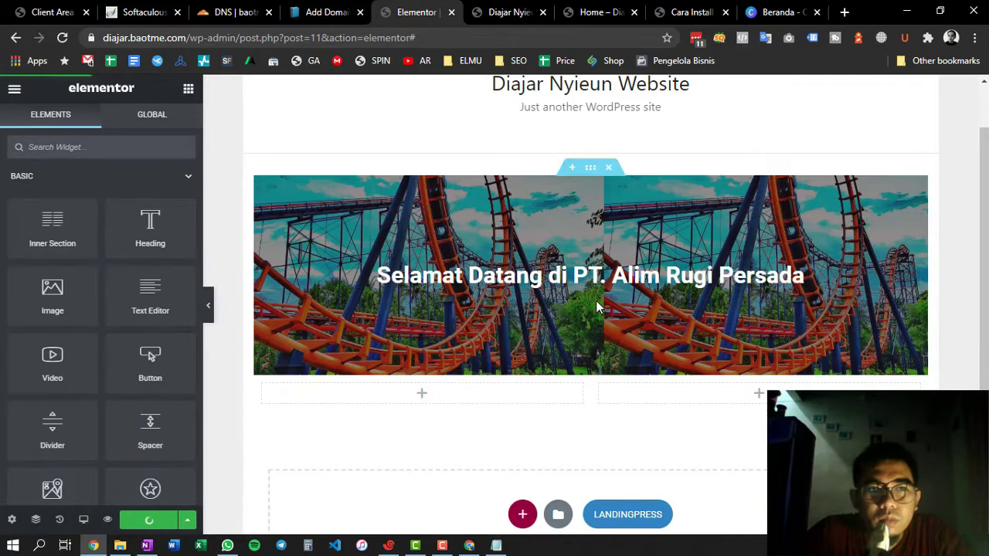
pyautogui.click(572, 16)
pyautogui.click(63, 37)
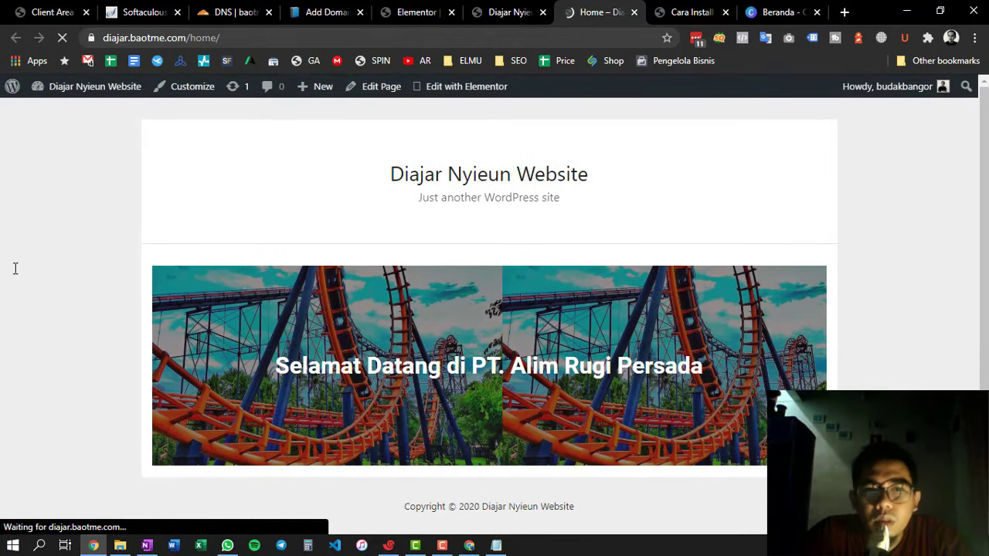
# Step: Exit Elementor to the dashboard and view the live home page
pyautogui.click(421, 11)
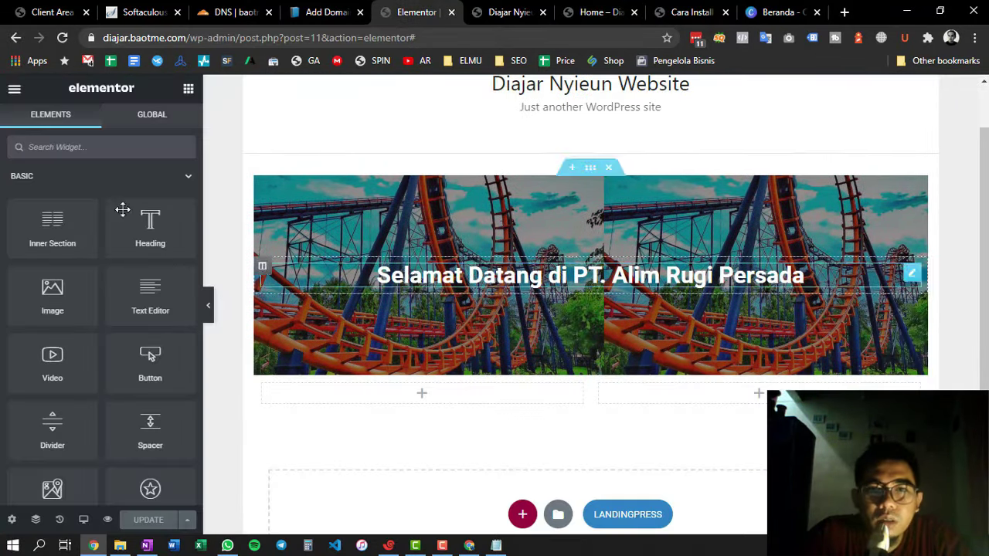
pyautogui.scroll(-1, 421, 357)
pyautogui.scroll(-1, 422, 357)
pyautogui.click(14, 88)
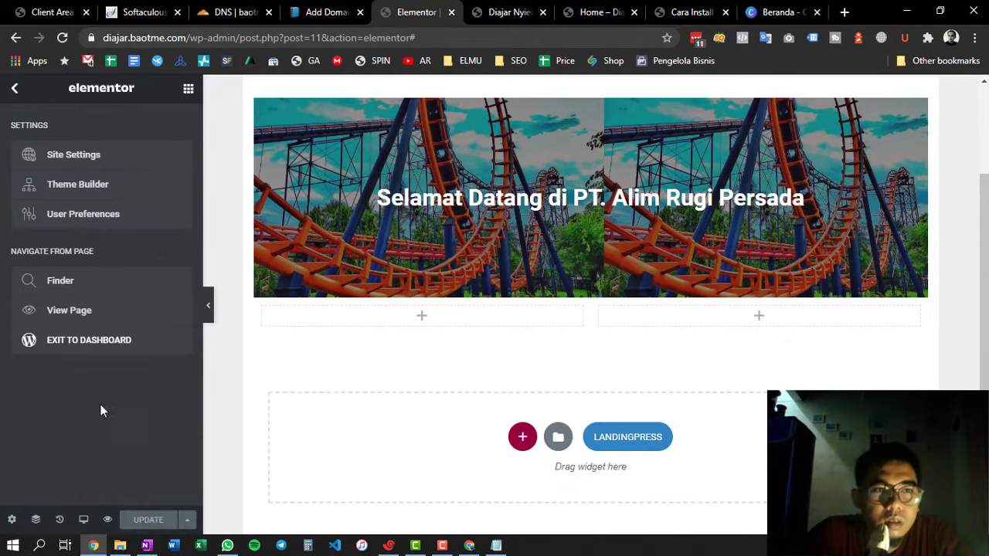
pyautogui.click(87, 341)
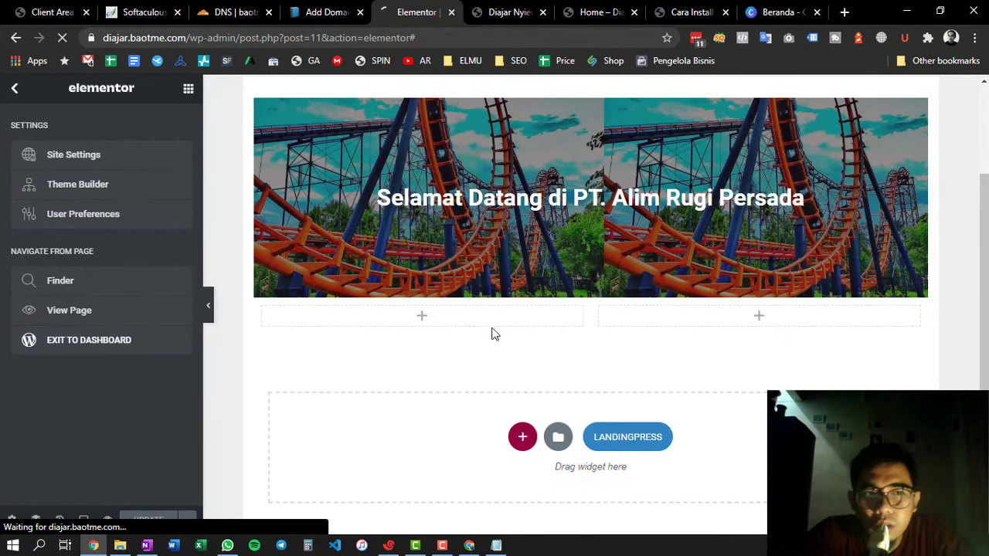
pyautogui.click(595, 11)
# Step: Give the Home page the LP Blank Canvas + Header&Footer template, update it, and view the site
pyautogui.click(402, 12)
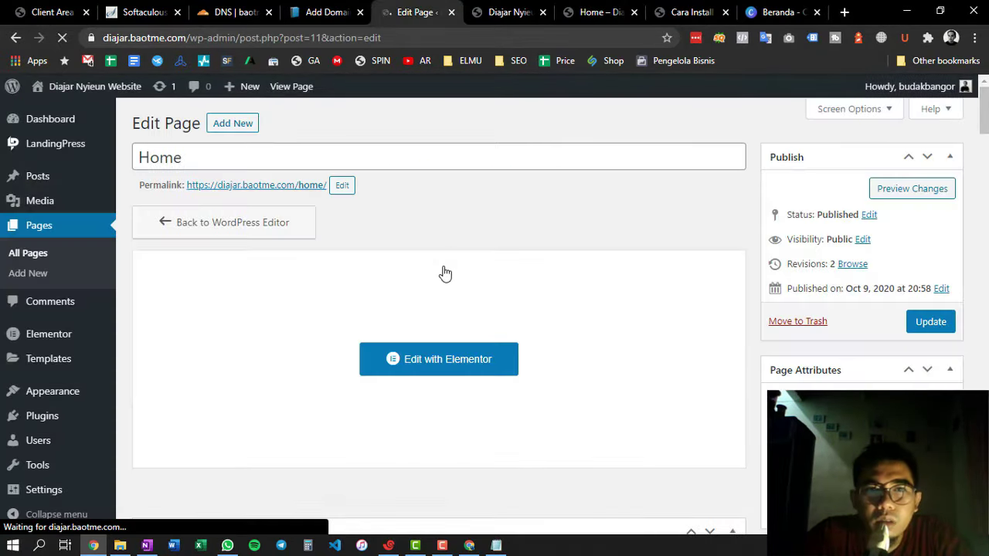
pyautogui.scroll(-5, 908, 379)
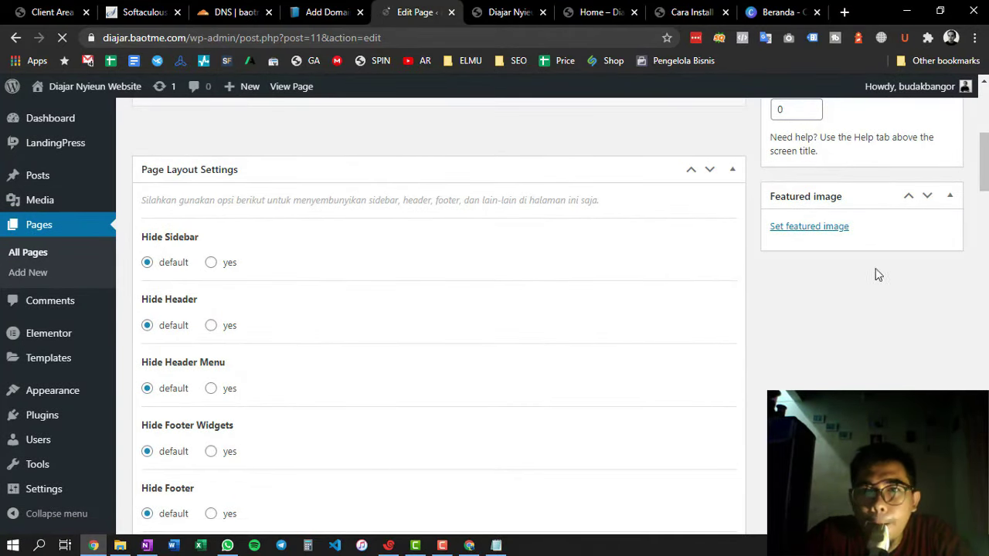
pyautogui.scroll(5, 861, 245)
pyautogui.click(861, 423)
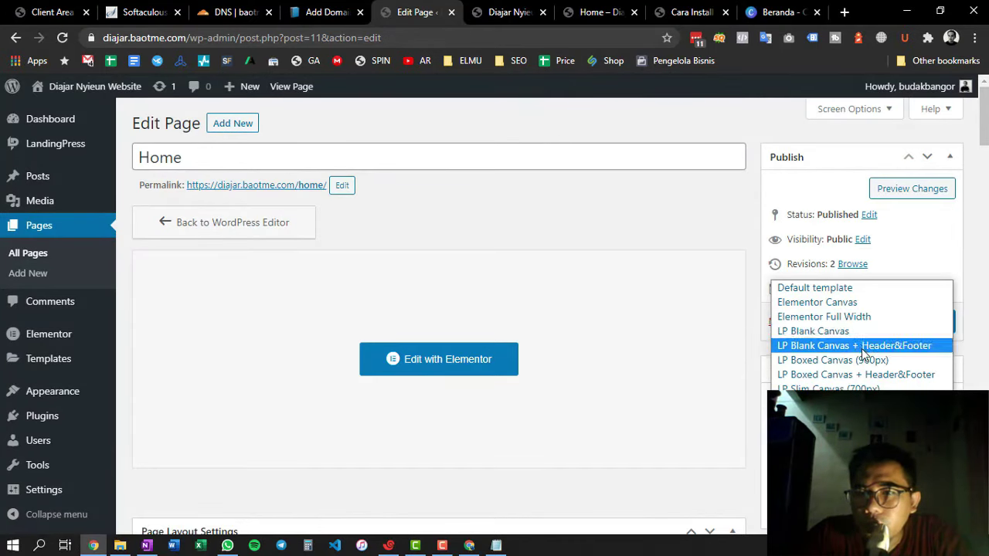
pyautogui.click(863, 353)
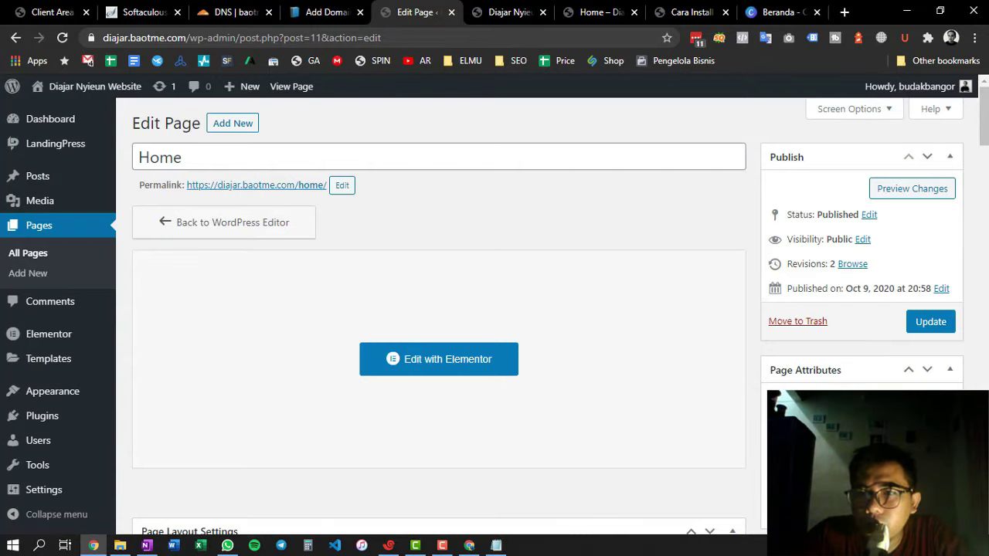
pyautogui.click(857, 461)
pyautogui.click(849, 350)
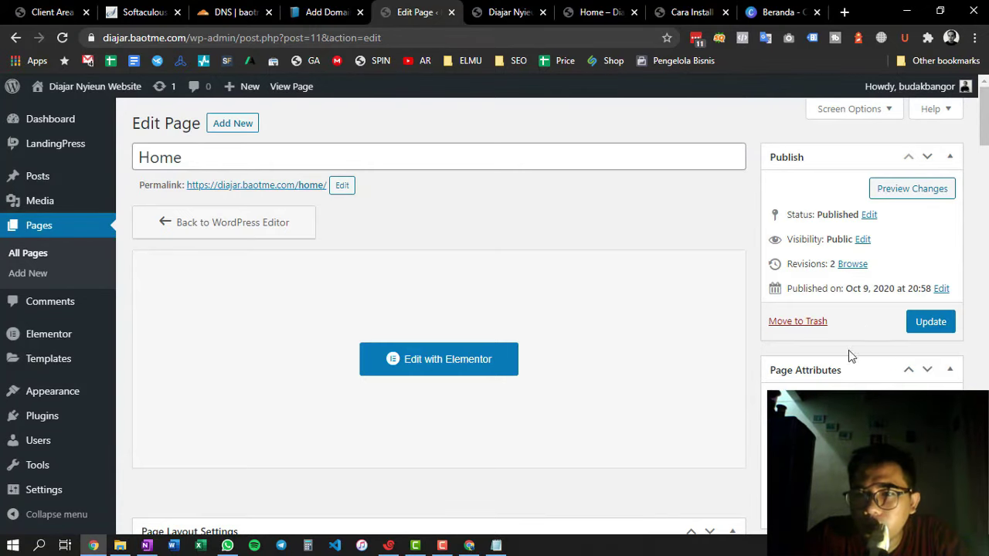
pyautogui.click(929, 328)
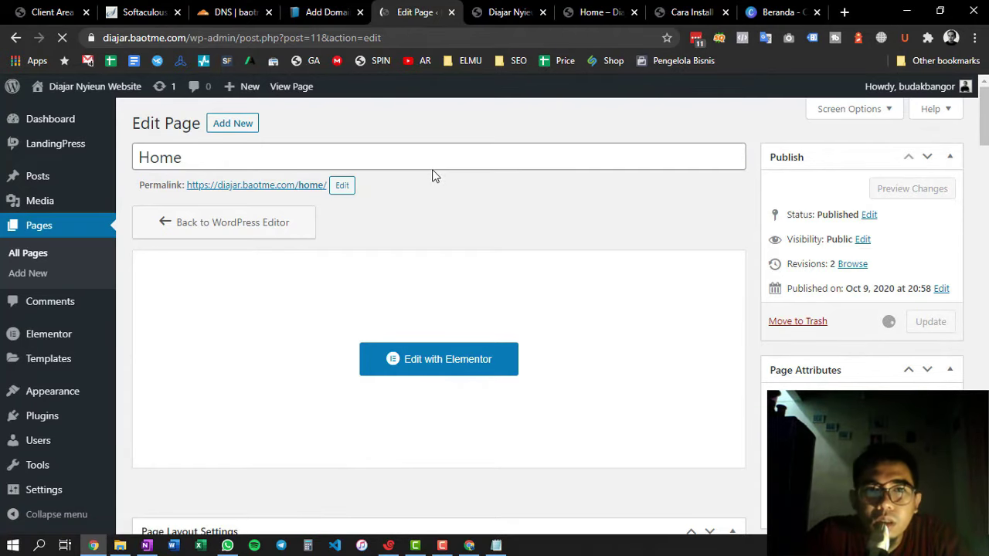
pyautogui.click(517, 9)
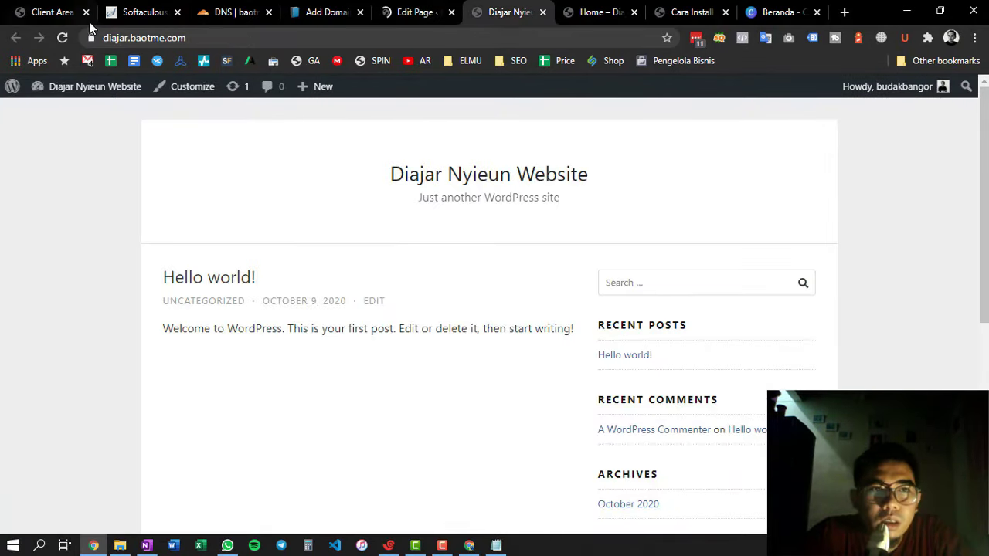
# Step: Reload the live Home page to check the full-width roller-coaster banner heading, then return to editing
pyautogui.click(63, 38)
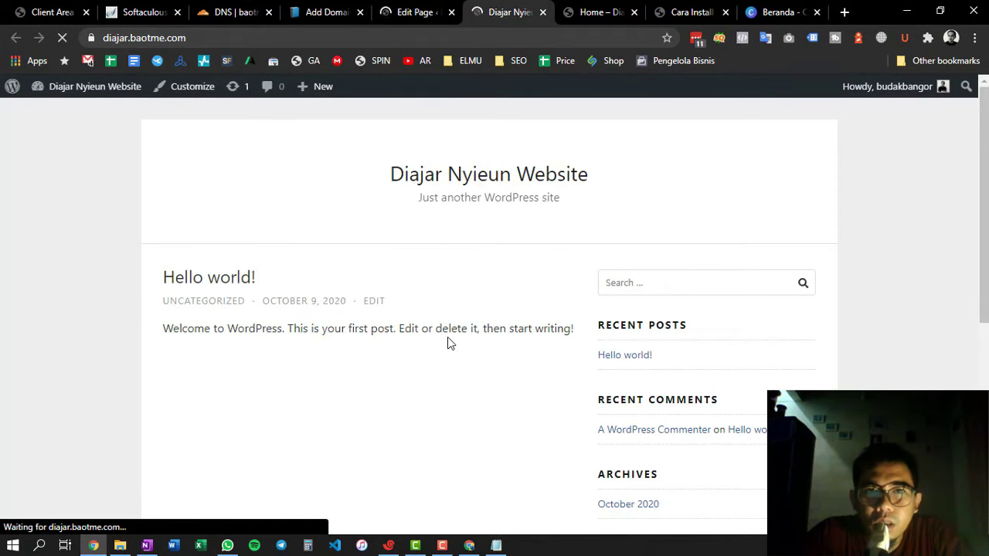
pyautogui.click(591, 12)
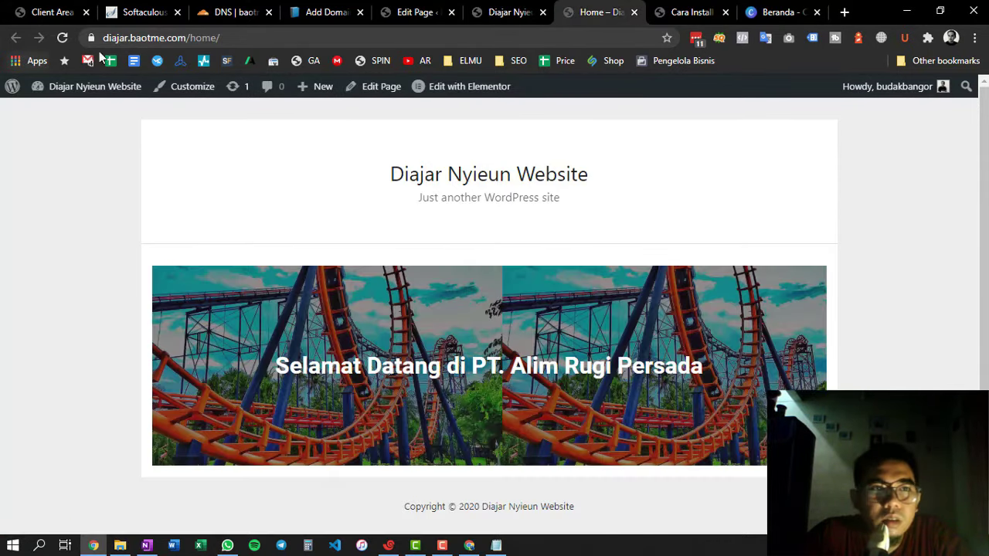
pyautogui.click(63, 38)
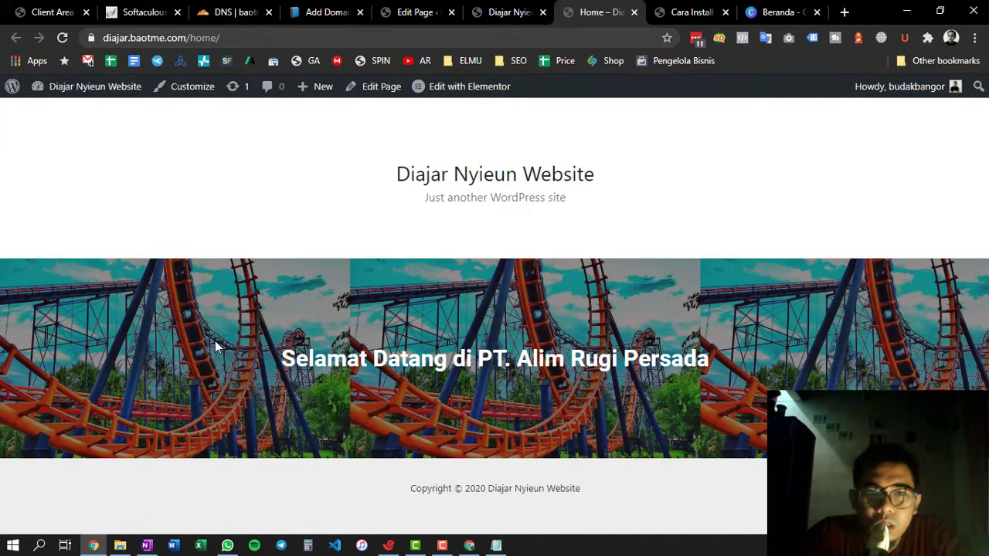
pyautogui.moveTo(215, 341); pyautogui.dragTo(793, 343)
pyautogui.click(469, 321)
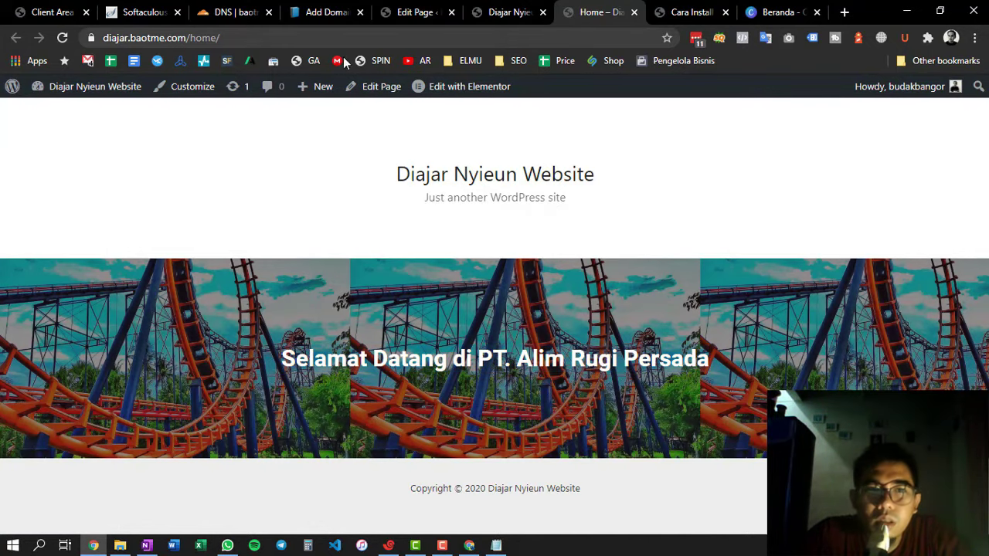
pyautogui.click(414, 11)
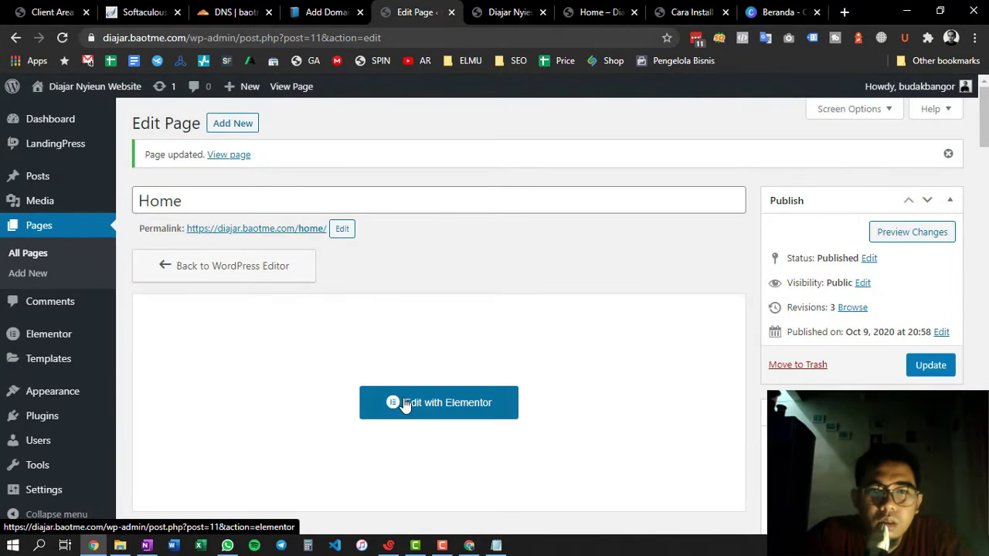
# Step: Glance at the live Home page's roller-coaster banner, then return to the Edit Page screen
pyautogui.scroll(-5, 11, 391)
pyautogui.scroll(6, 422, 342)
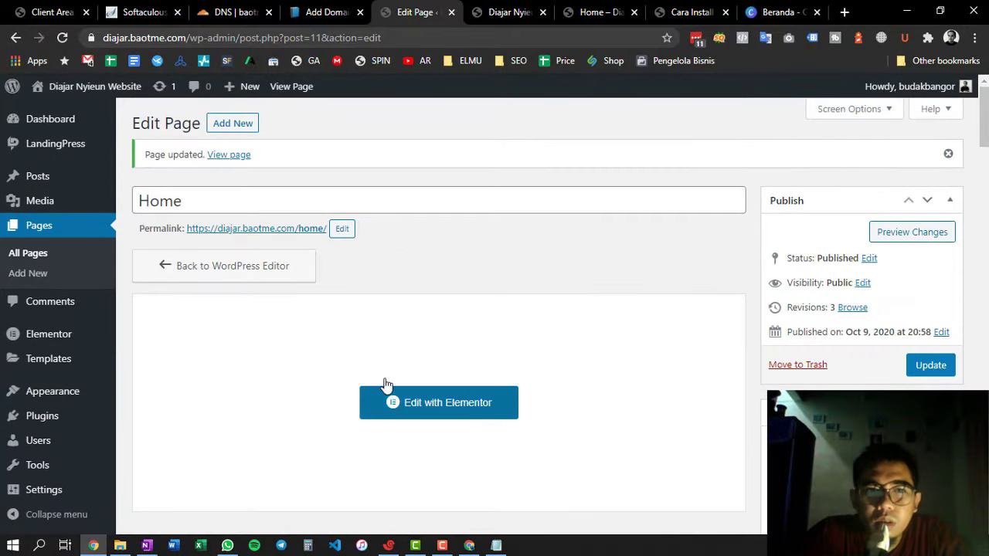
pyautogui.click(520, 10)
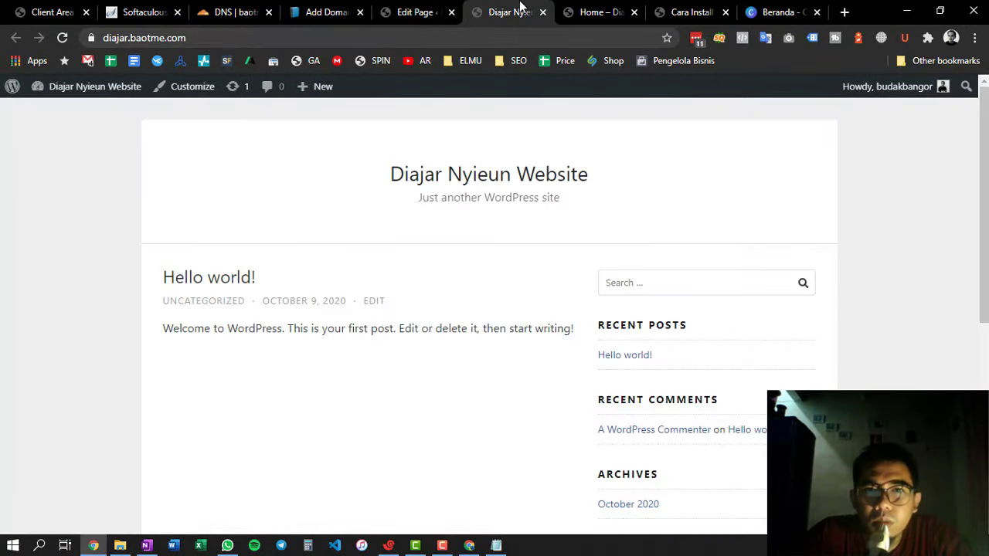
pyautogui.click(599, 12)
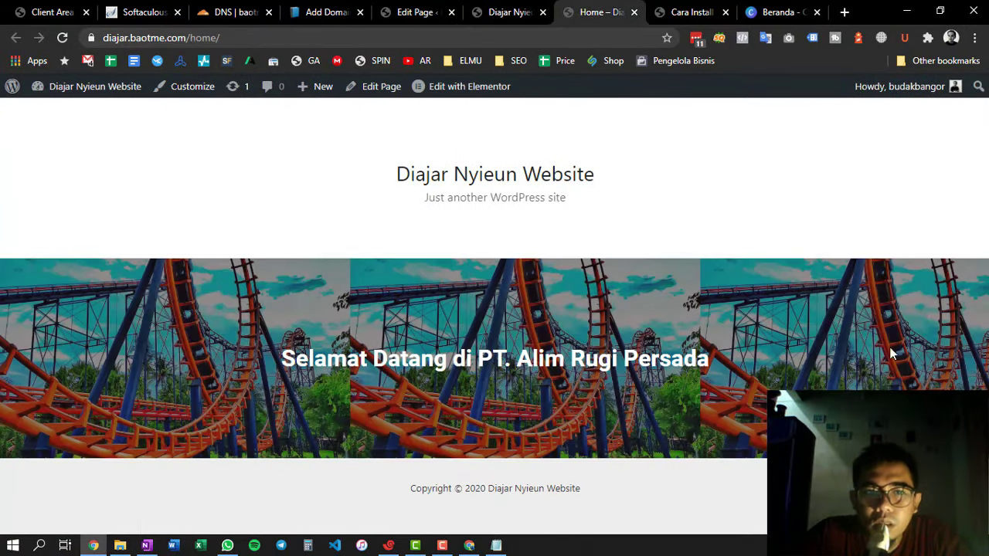
pyautogui.click(414, 12)
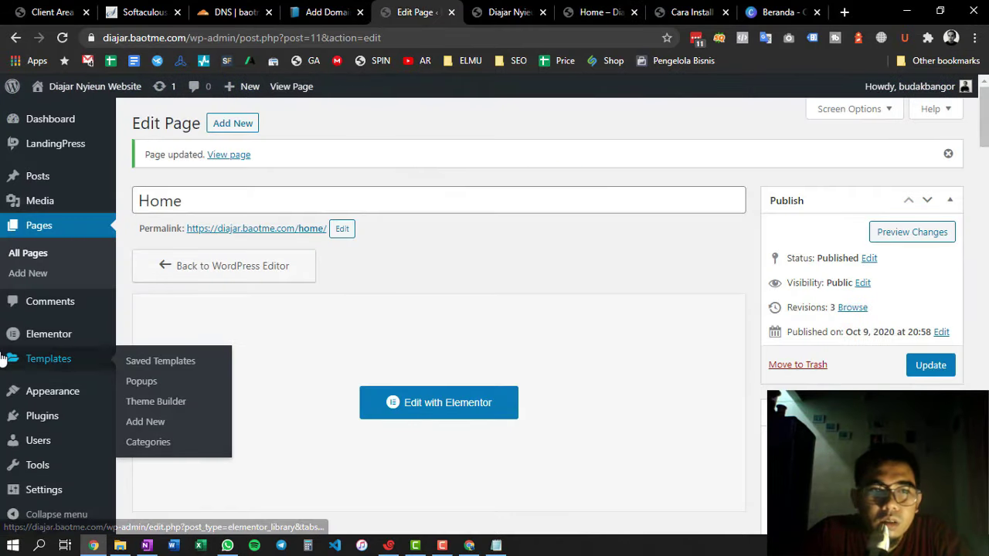
# Step: Open Appearance > Menus, checking the tutorial notes for the current step
pyautogui.moveTo(58, 392)
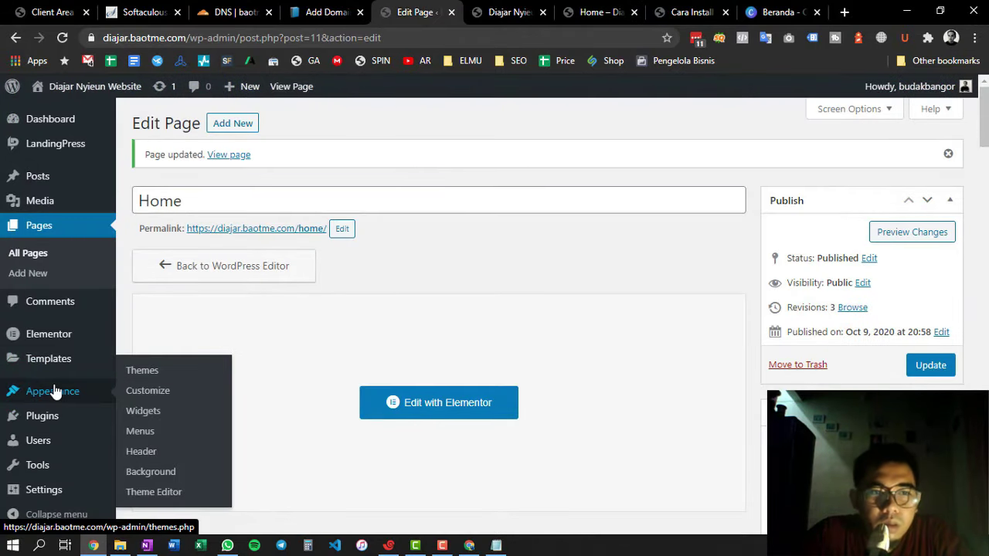
pyautogui.click(145, 438)
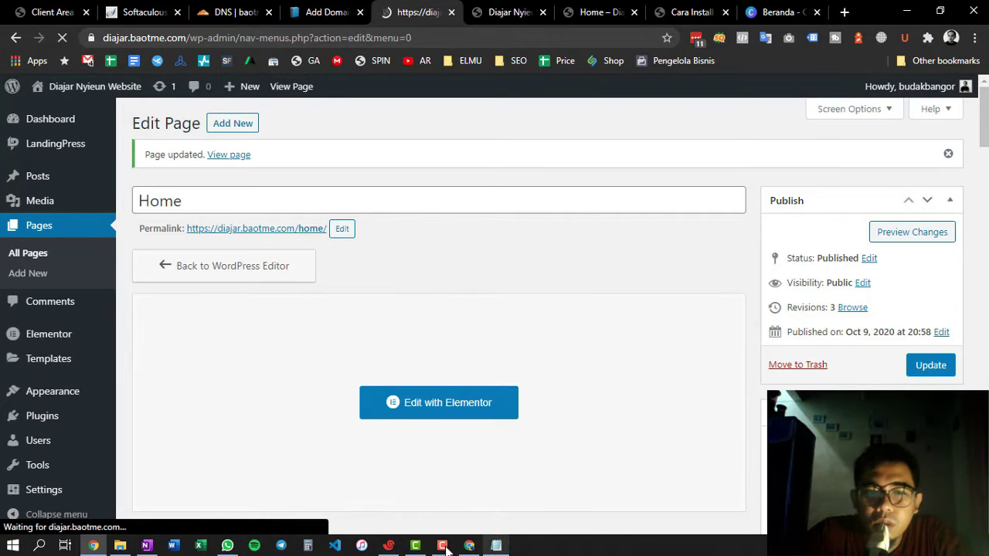
pyautogui.click(147, 546)
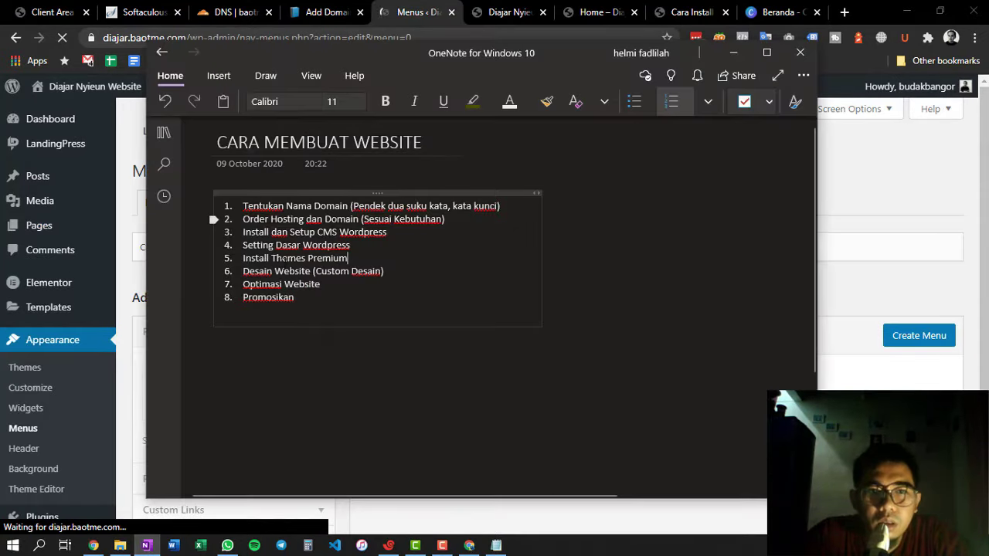
pyautogui.moveTo(348, 258); pyautogui.dragTo(351, 246)
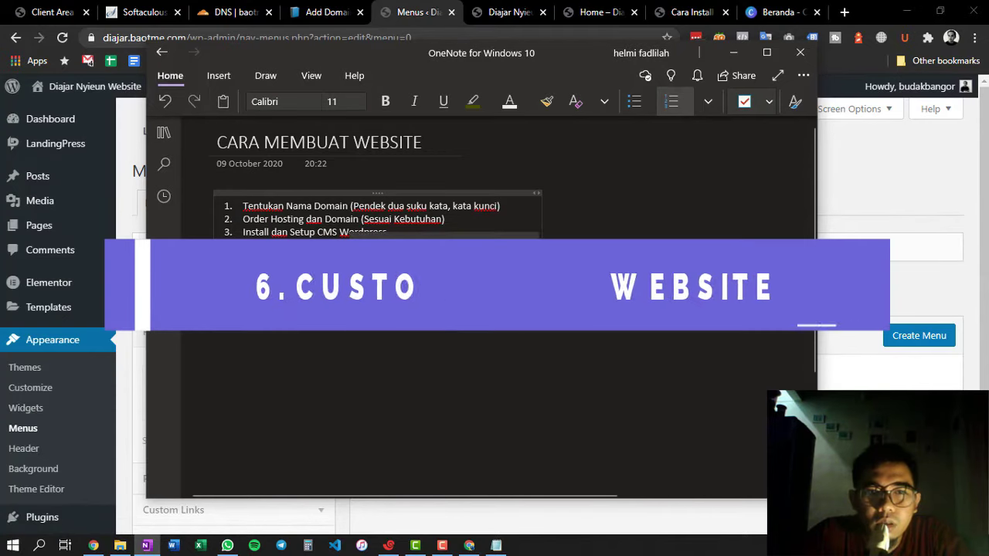
pyautogui.click(929, 212)
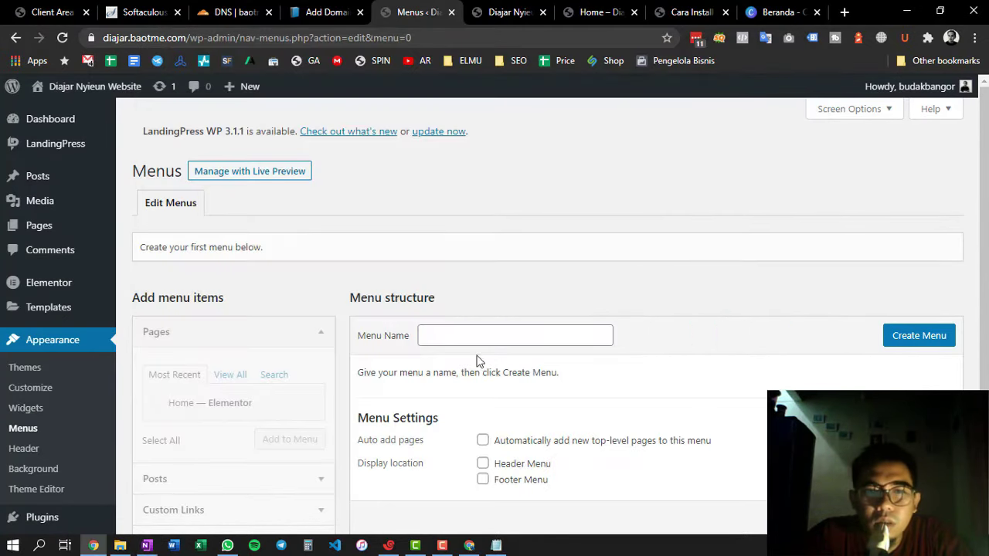
# Step: Create a menu named 'Menu Utama' and add the Home page as its first item
pyautogui.click(475, 328)
pyautogui.click(435, 365)
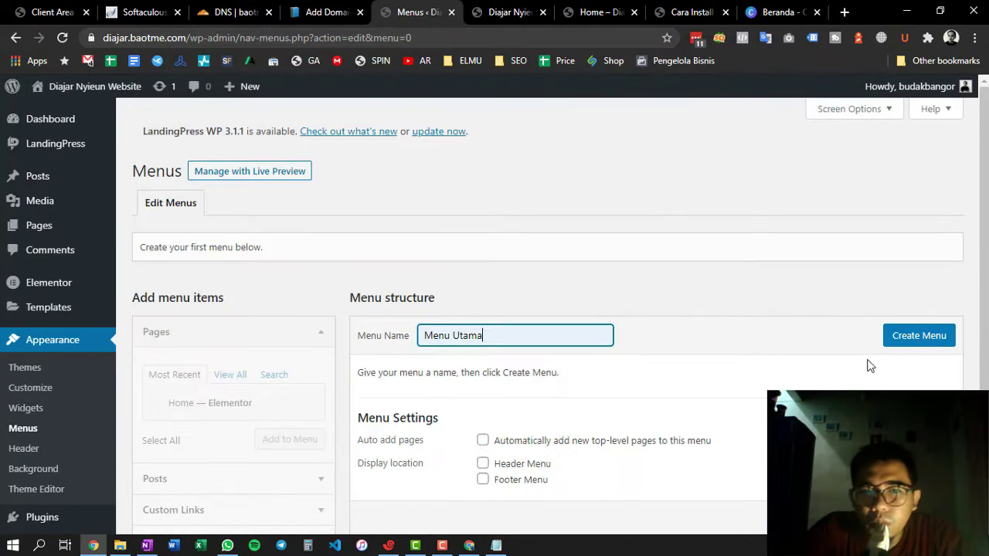
pyautogui.click(916, 336)
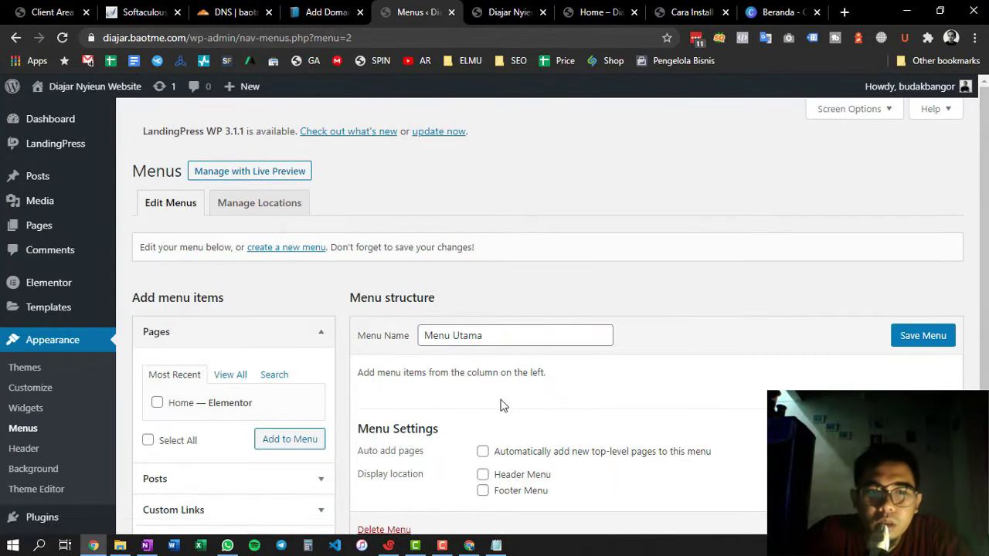
pyautogui.scroll(-1, 501, 405)
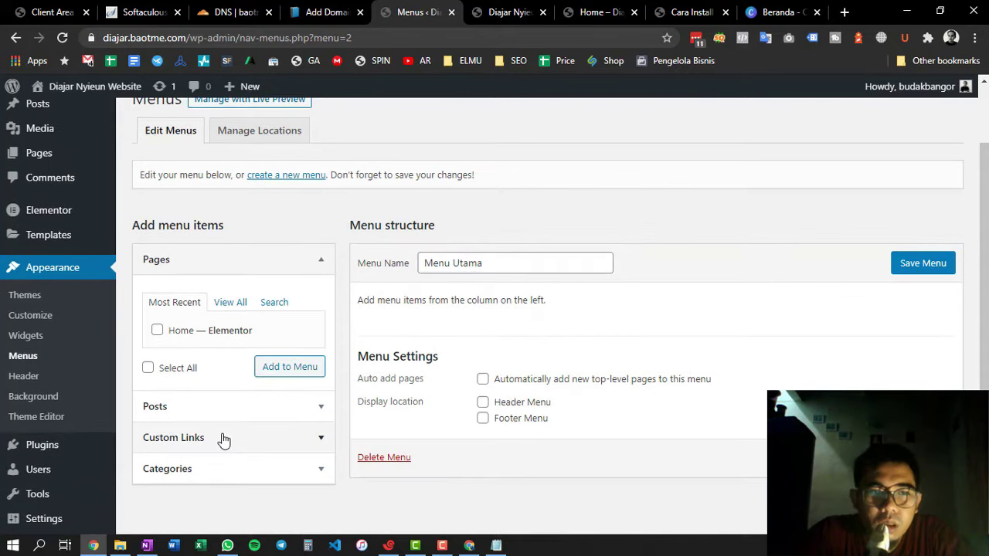
pyautogui.click(157, 330)
pyautogui.click(294, 368)
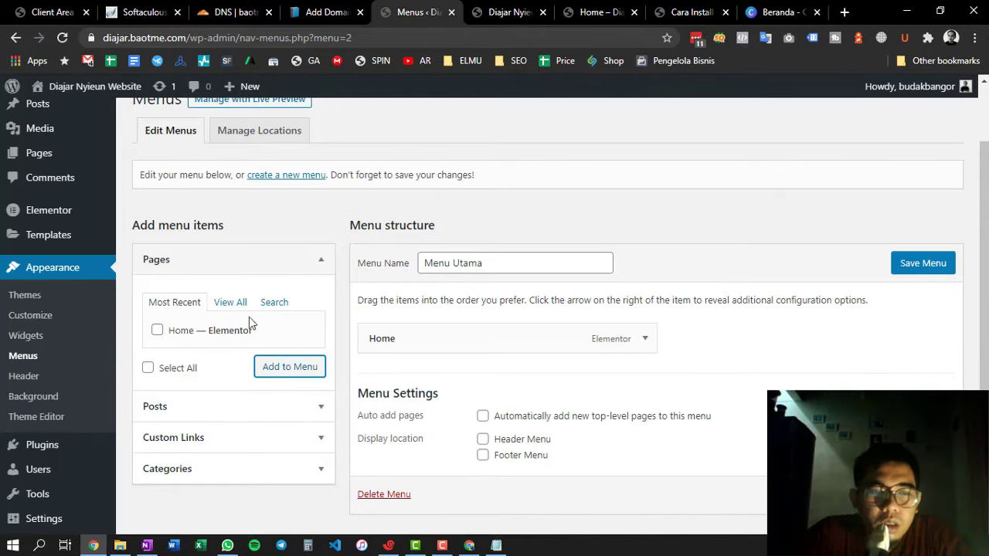
# Step: Add an About custom link to the menu
pyautogui.click(224, 444)
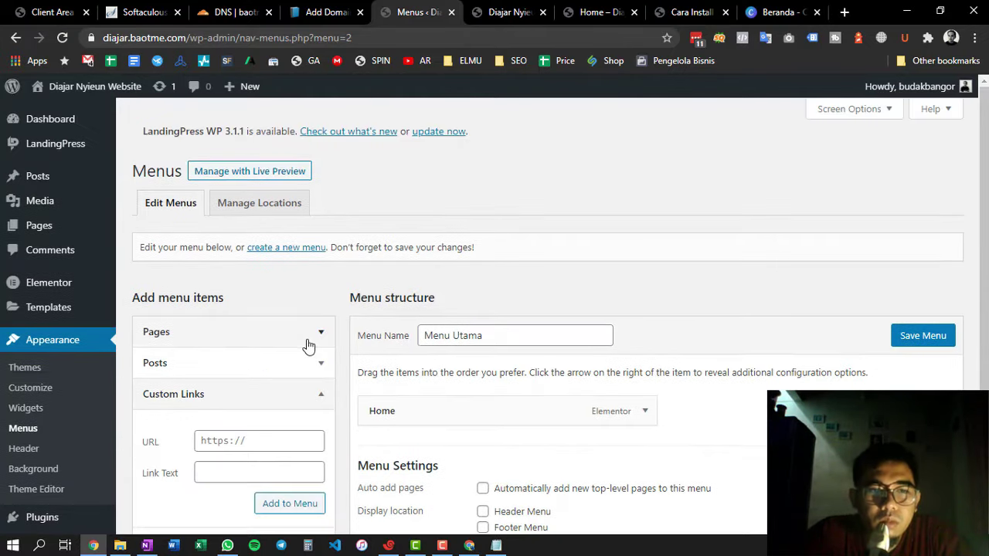
pyautogui.click(252, 437)
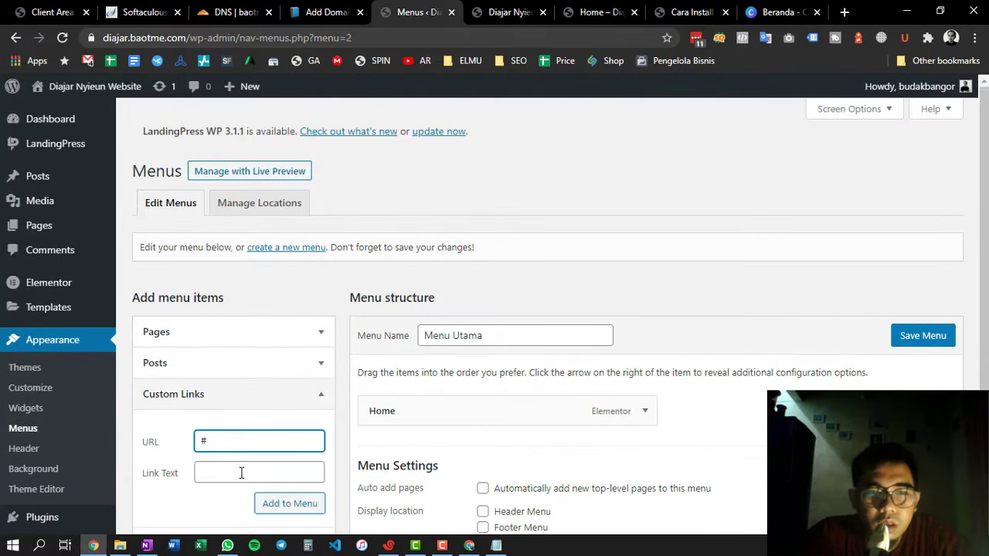
pyautogui.click(241, 473)
pyautogui.click(228, 448)
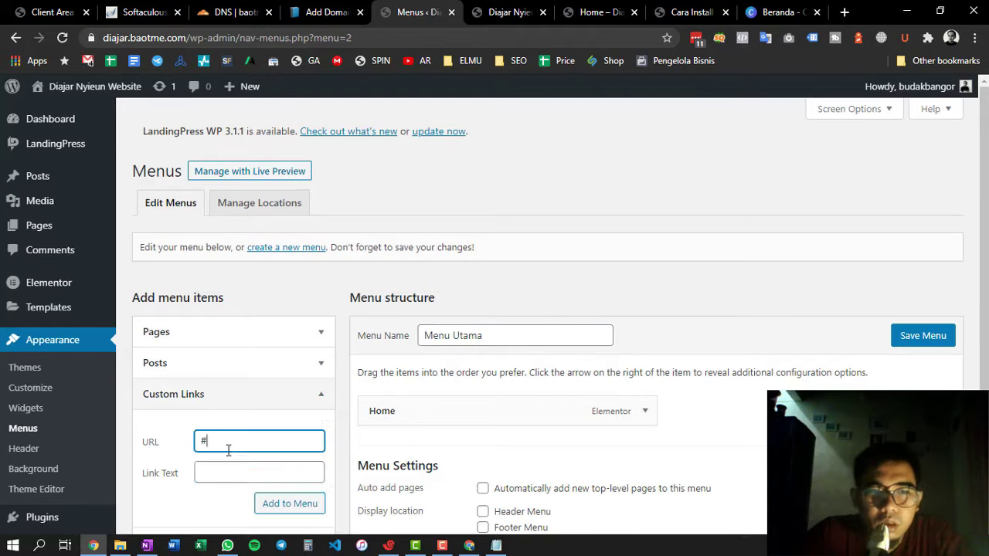
pyautogui.click(221, 473)
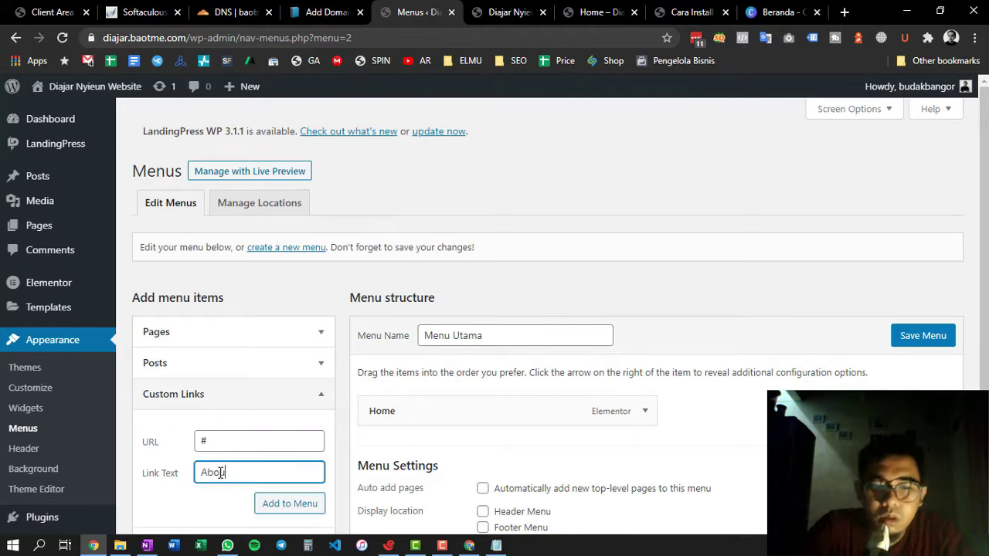
pyautogui.click(261, 510)
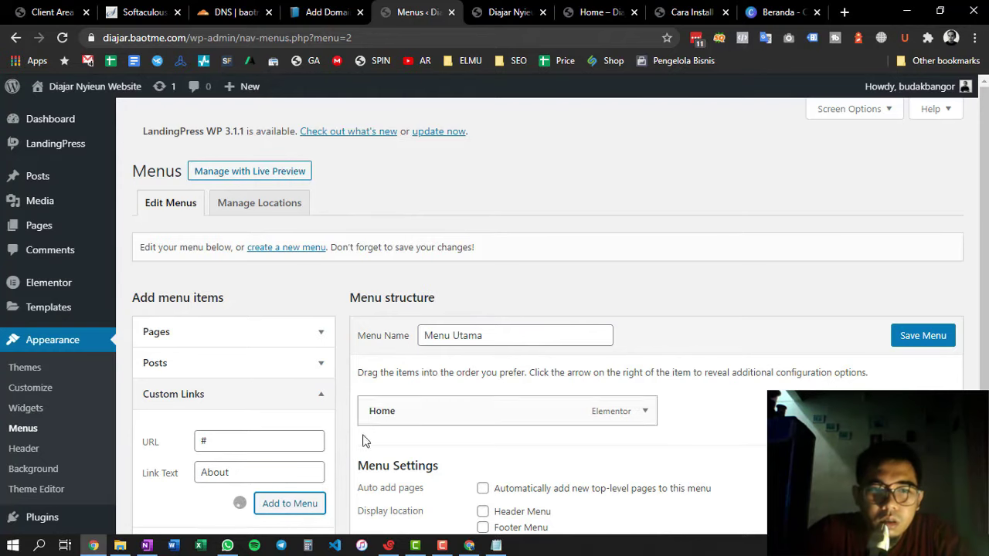
# Step: Add a Services custom link, moving the typed word from the address into the label
pyautogui.scroll(-1, 308, 413)
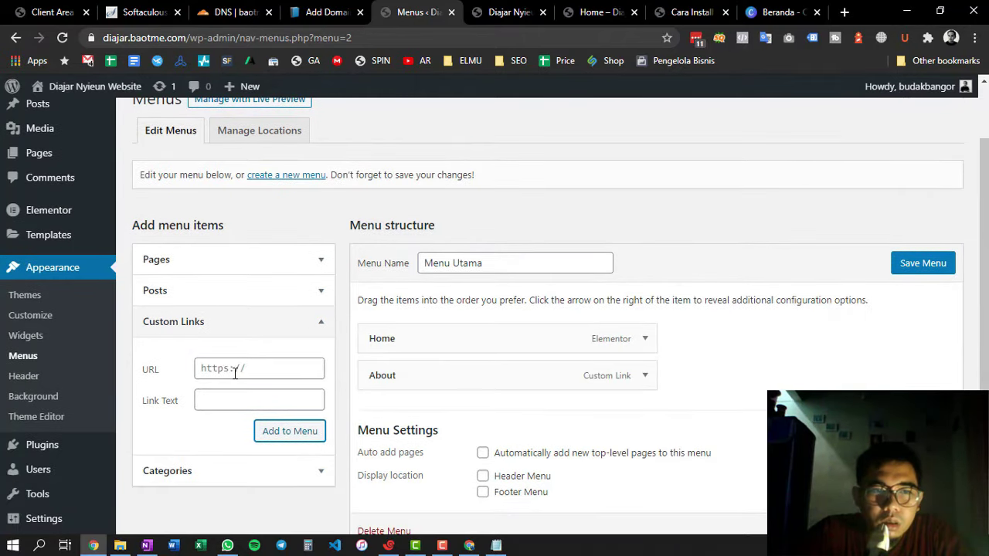
pyautogui.click(234, 371)
pyautogui.write('Ser')
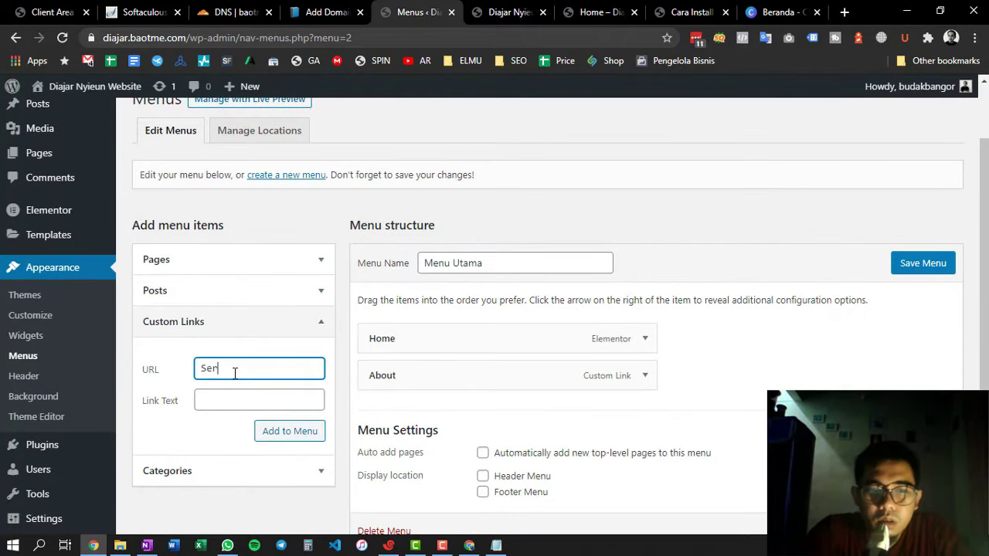
pyautogui.write('vice')
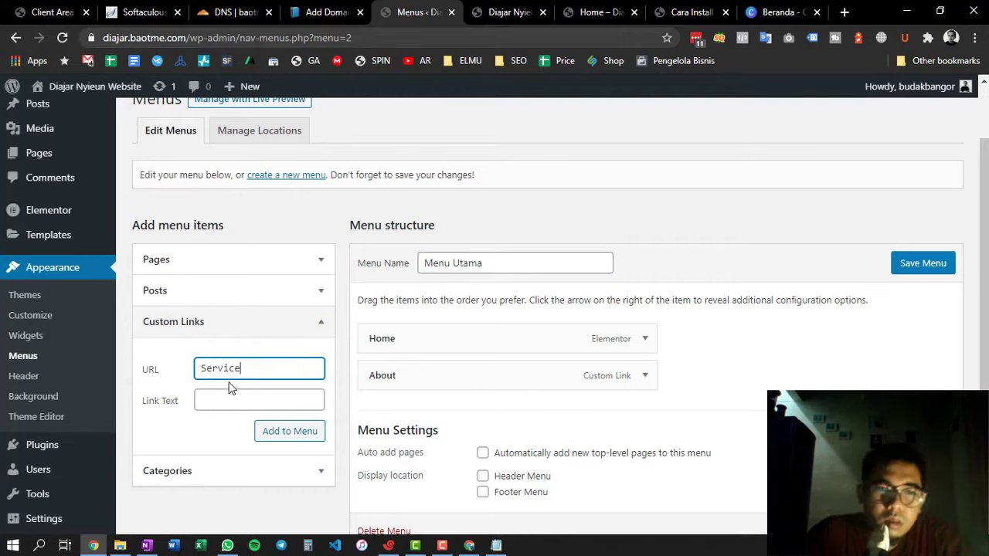
pyautogui.doubleClick(234, 368)
pyautogui.hotkey('ctrl', 'x')
pyautogui.click(246, 399)
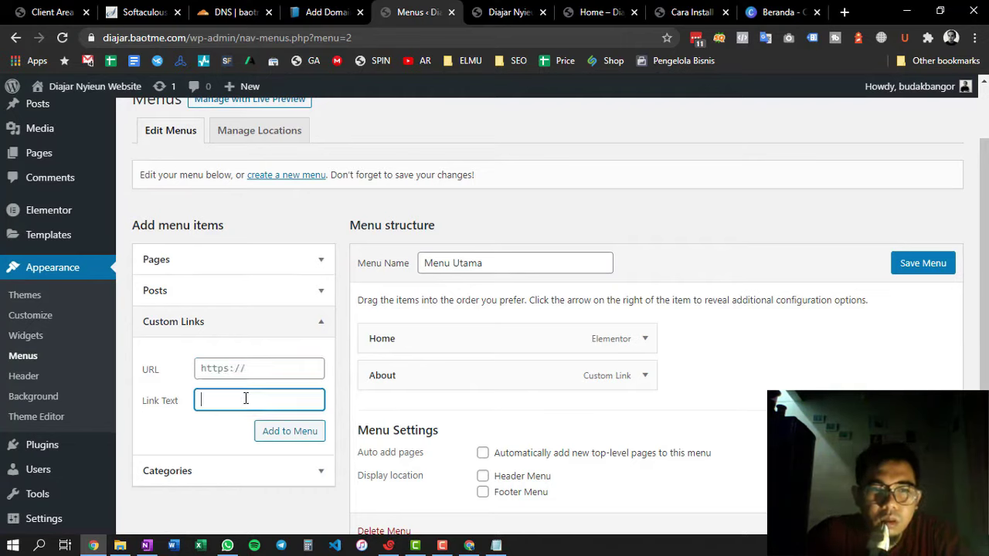
pyautogui.hotkey('ctrl', 'v')
pyautogui.click(229, 368)
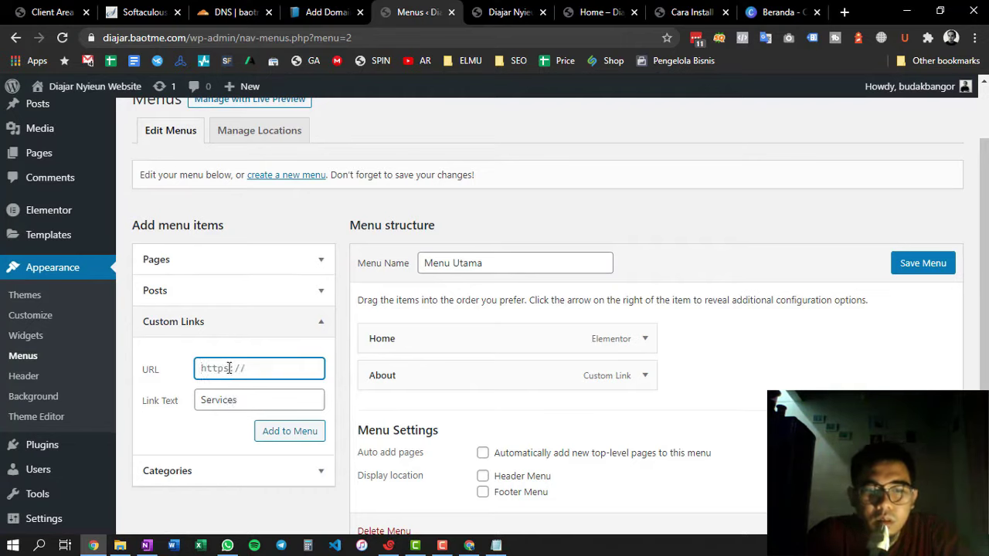
pyautogui.moveTo(255, 395); pyautogui.dragTo(121, 416)
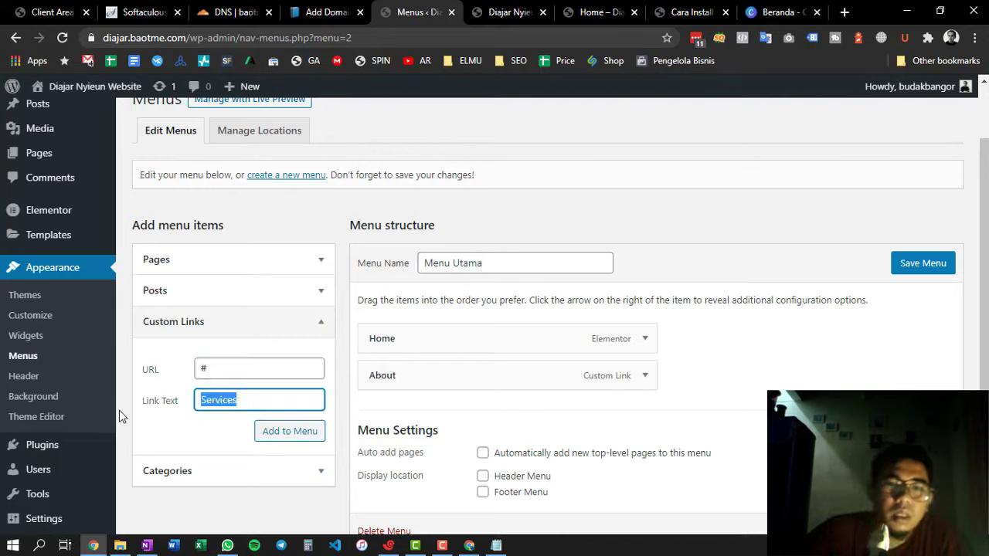
pyautogui.click(291, 433)
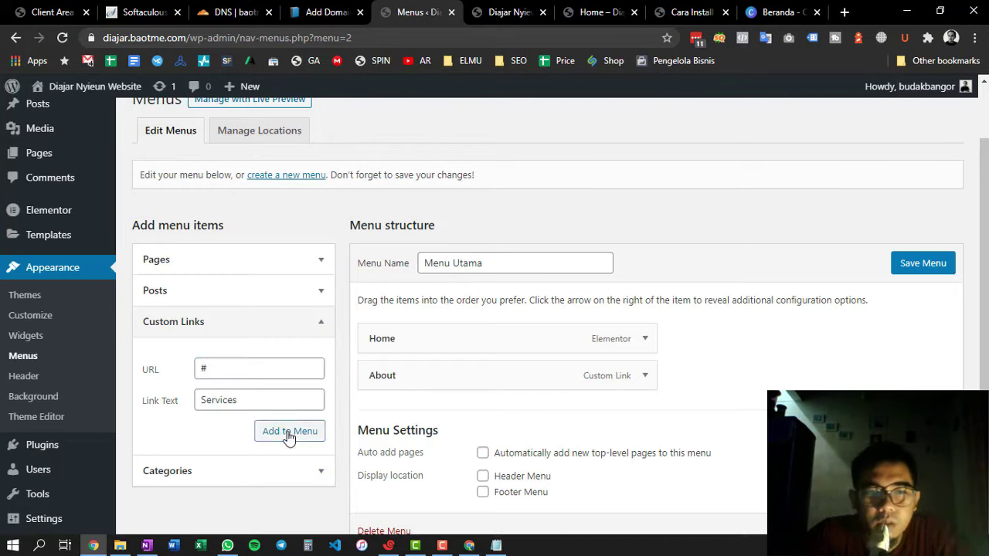
# Step: Add Products and Contact custom links to the menu
pyautogui.click(249, 370)
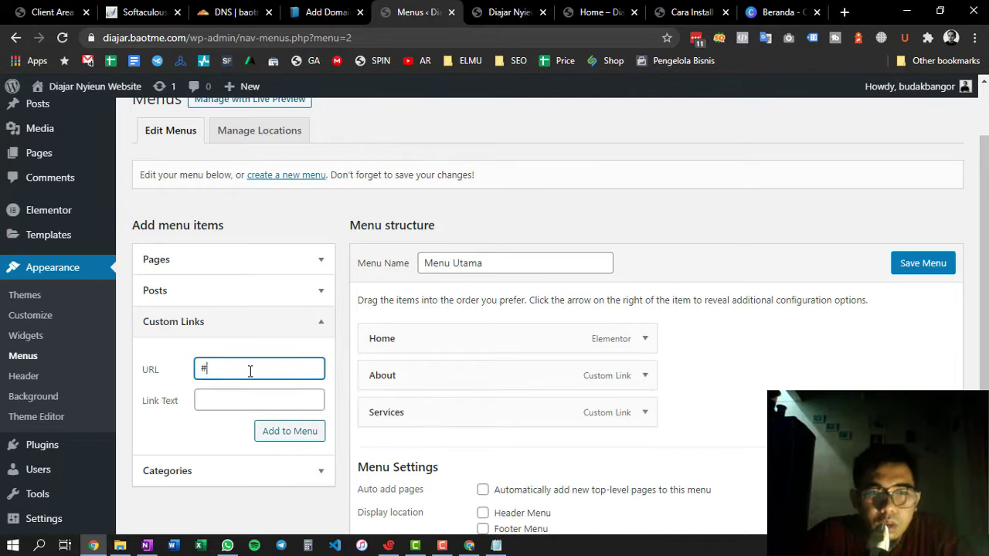
pyautogui.click(237, 399)
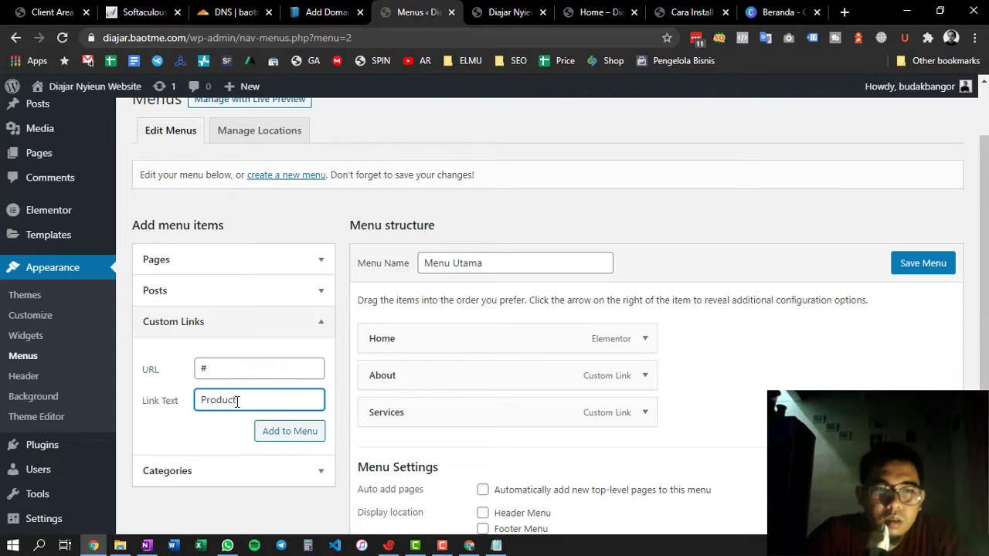
pyautogui.write('Products')
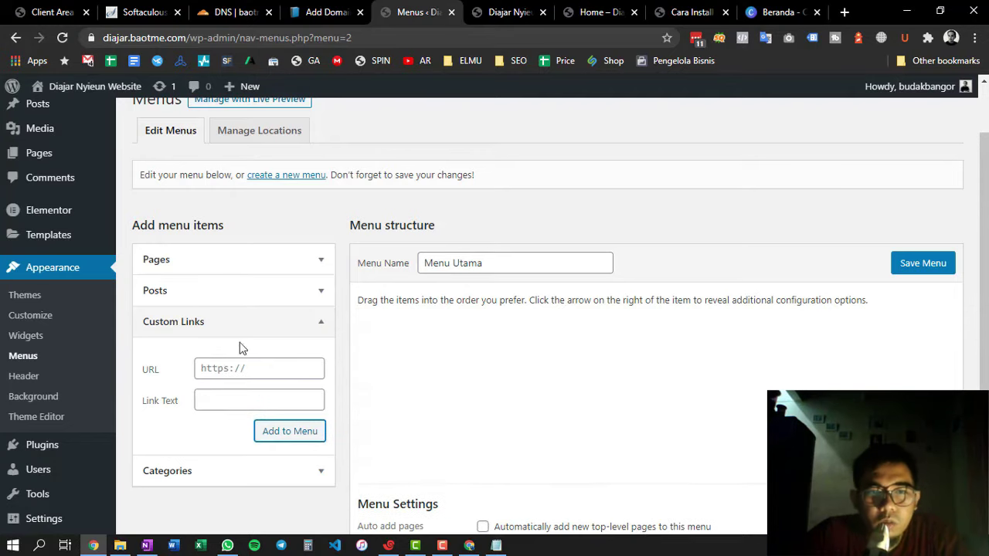
pyautogui.click(229, 366)
pyautogui.click(227, 399)
pyautogui.write('Conta')
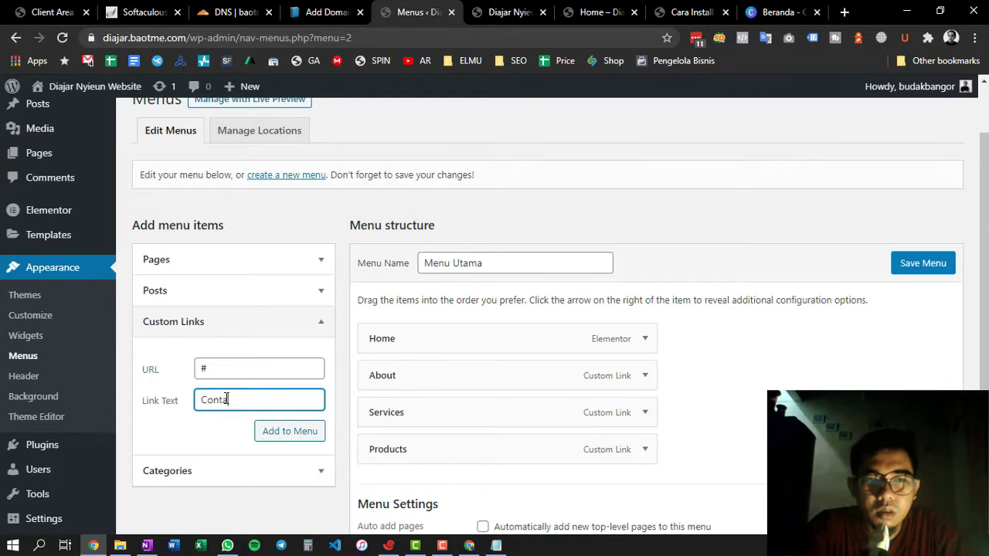
pyautogui.write('ct')
pyautogui.click(284, 433)
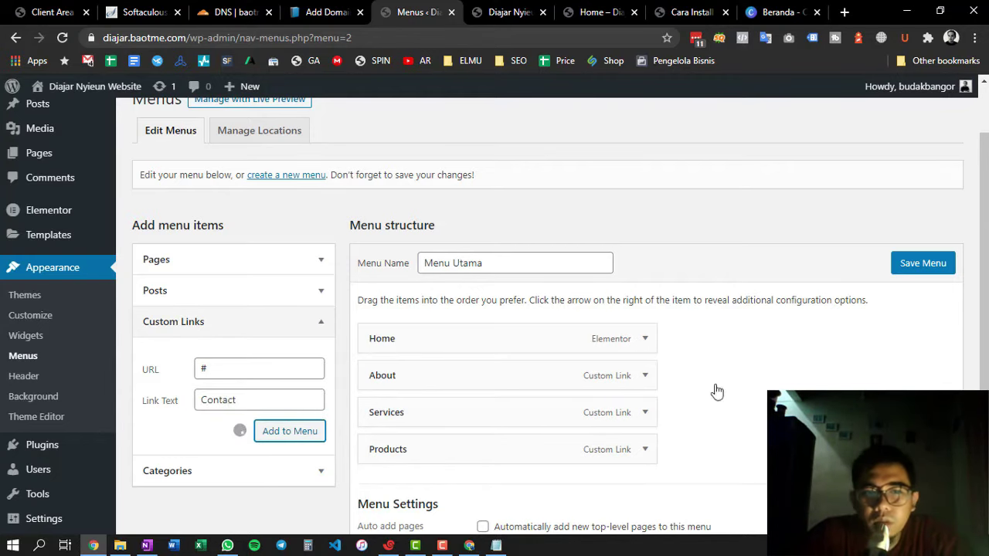
# Step: Assign Menu Utama to the Header Menu location, save it, and reload the home page
pyautogui.scroll(-2, 680, 370)
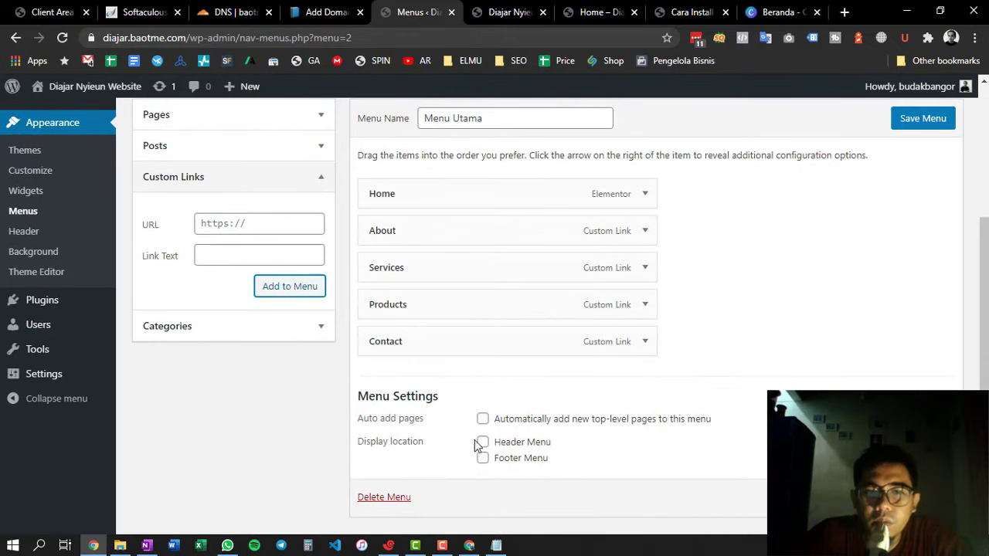
pyautogui.click(482, 443)
pyautogui.click(923, 497)
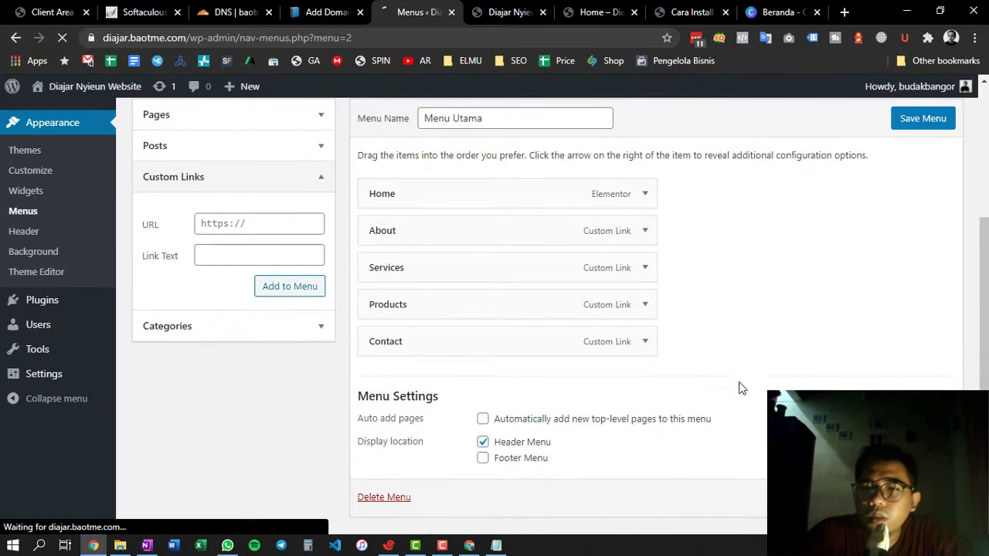
pyautogui.click(571, 6)
pyautogui.click(62, 39)
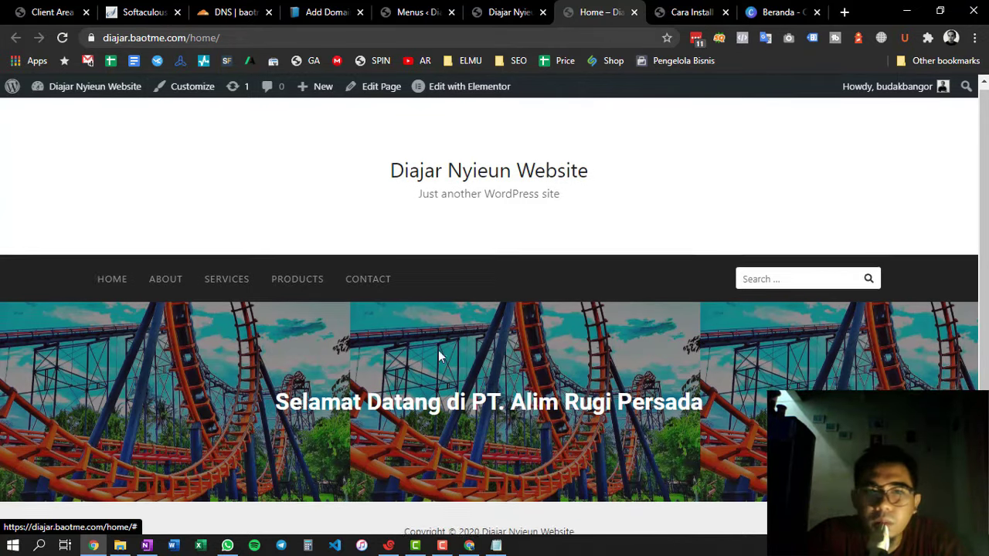
# Step: Review the new Home/About/Services/Products/Contact menu bar, then open the Customizer
pyautogui.scroll(-1, 438, 350)
pyautogui.click(192, 87)
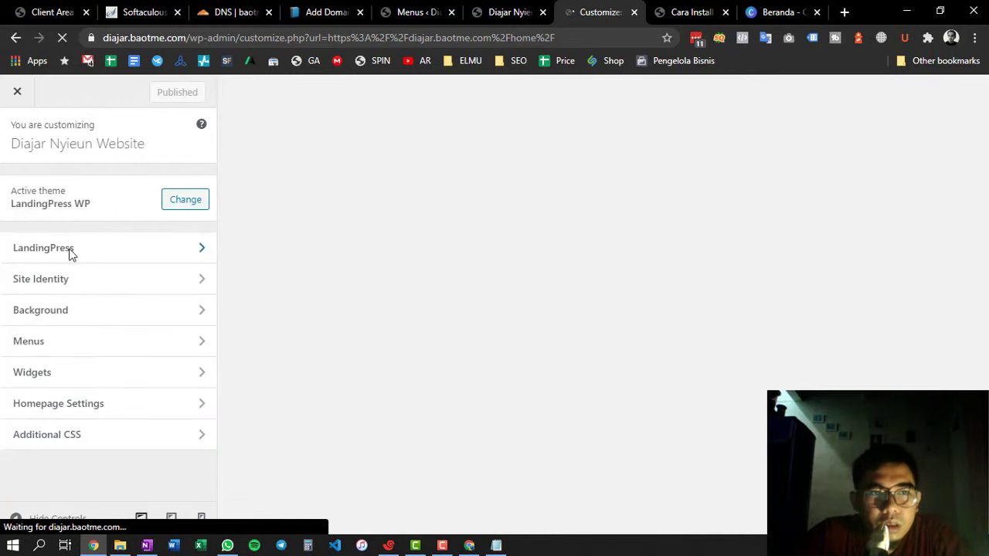
# Step: Tick Hide Header under LandingPress > Header to hide the site title header
pyautogui.click(68, 252)
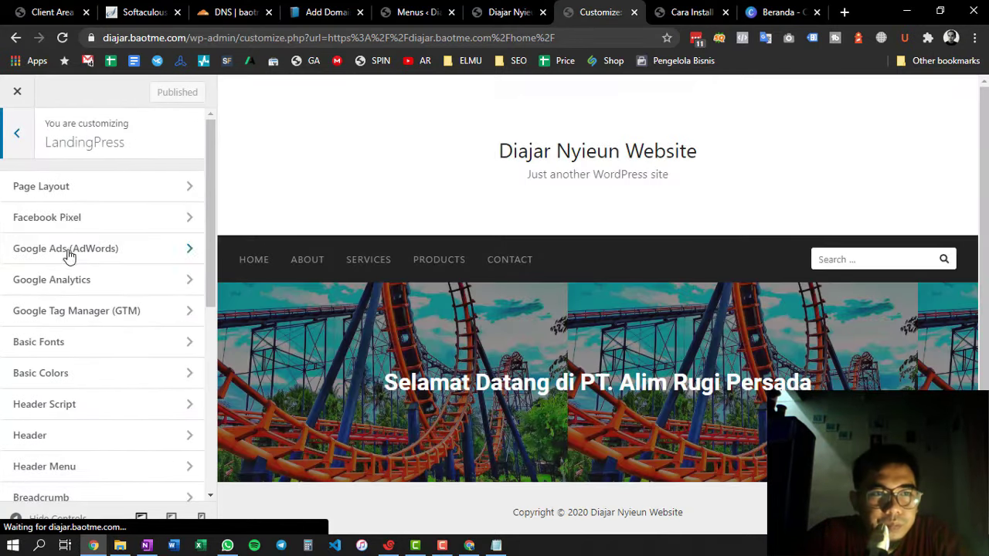
pyautogui.scroll(-2, 103, 307)
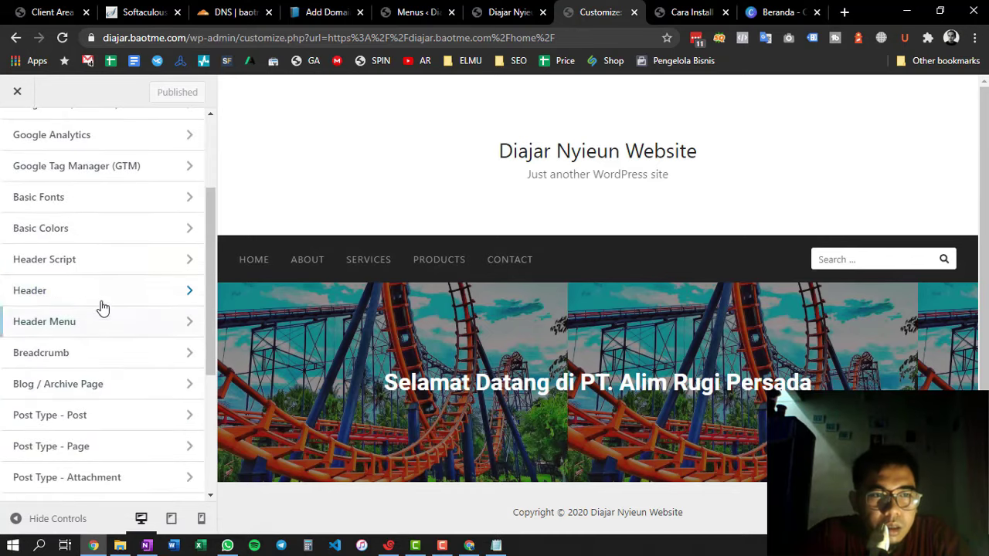
pyautogui.click(100, 293)
pyautogui.click(19, 269)
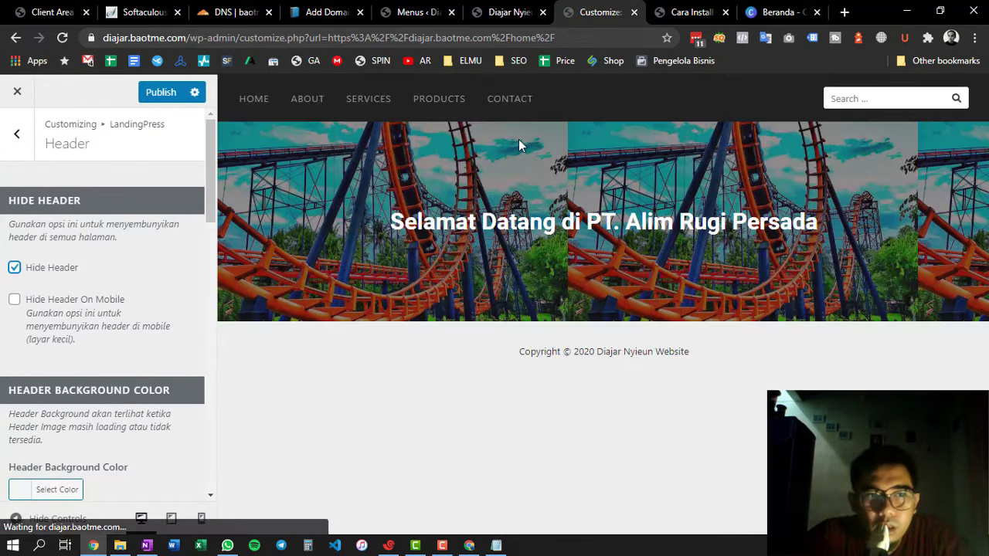
pyautogui.scroll(-5, 62, 316)
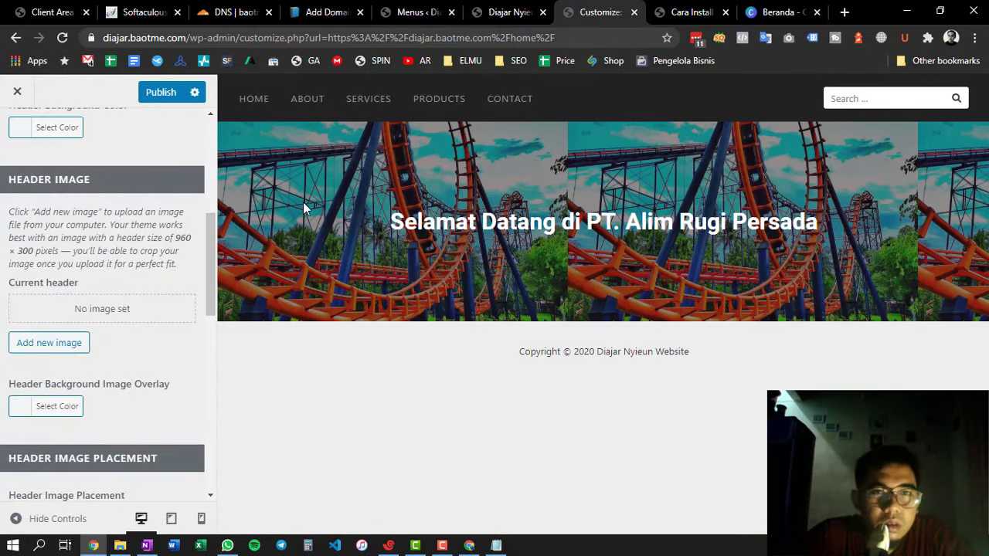
pyautogui.scroll(-4, 66, 361)
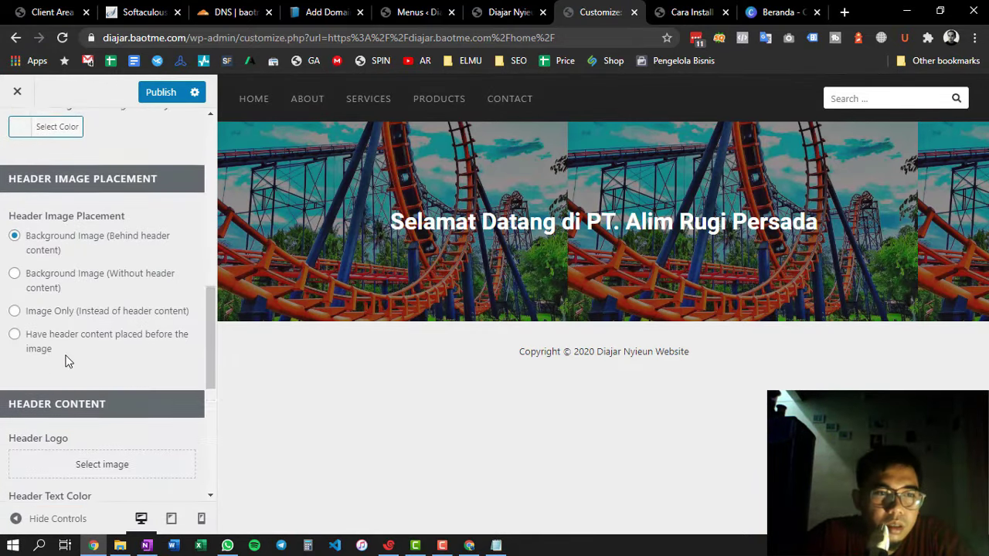
pyautogui.scroll(-3, 66, 361)
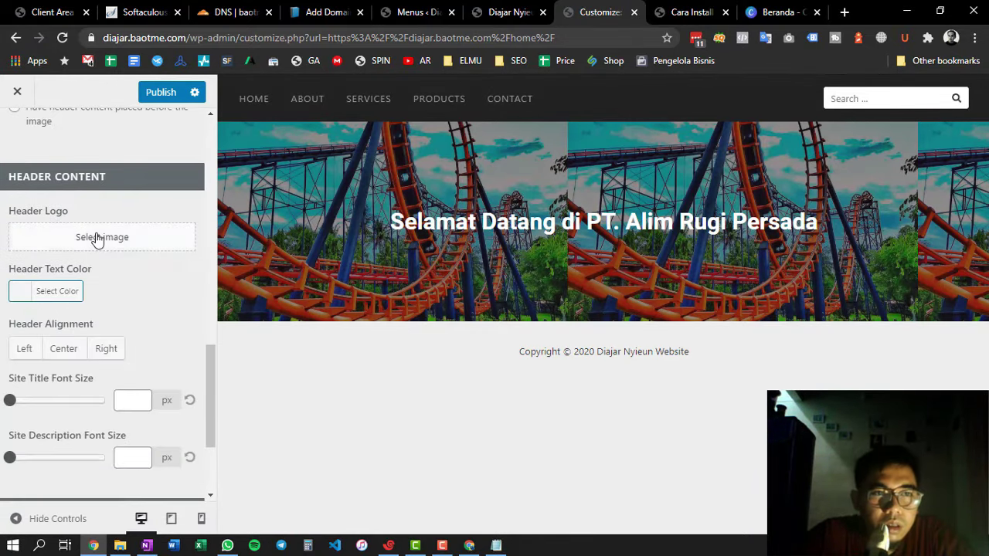
pyautogui.scroll(-3, 133, 243)
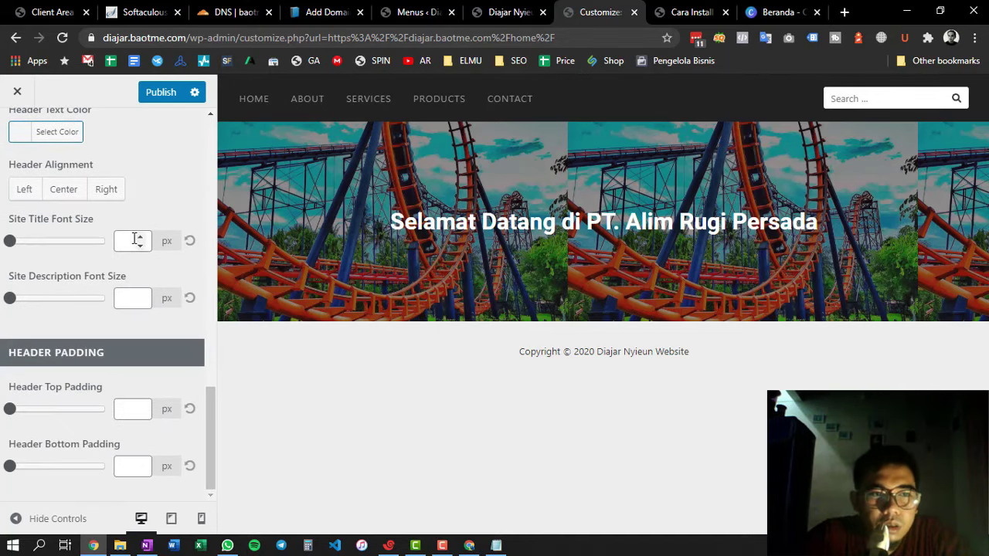
pyautogui.scroll(1, 135, 243)
pyautogui.scroll(3, 134, 245)
# Step: Open the LandingPress Header Menu settings and choose Select image for the Menu Logo
pyautogui.click(17, 133)
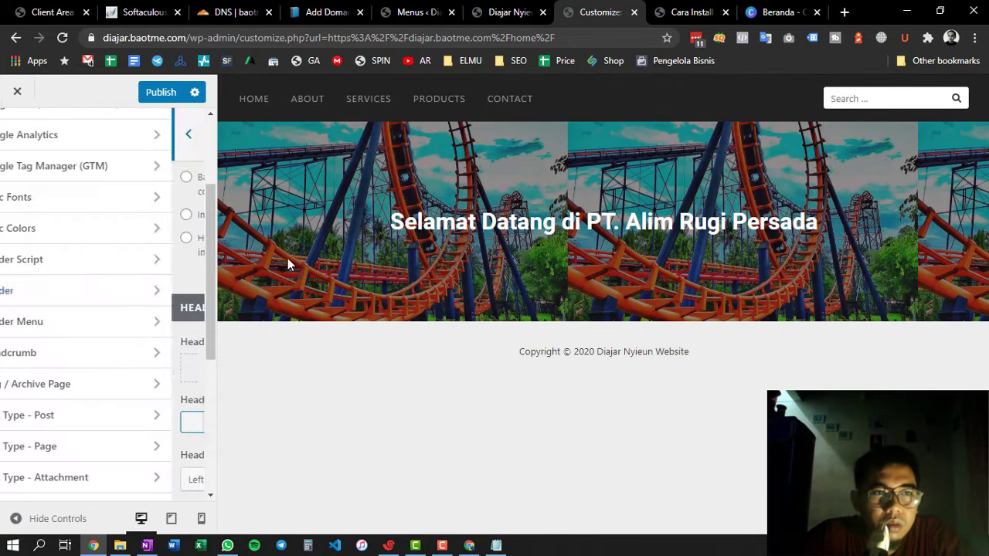
pyautogui.click(84, 323)
pyautogui.scroll(-4, 115, 292)
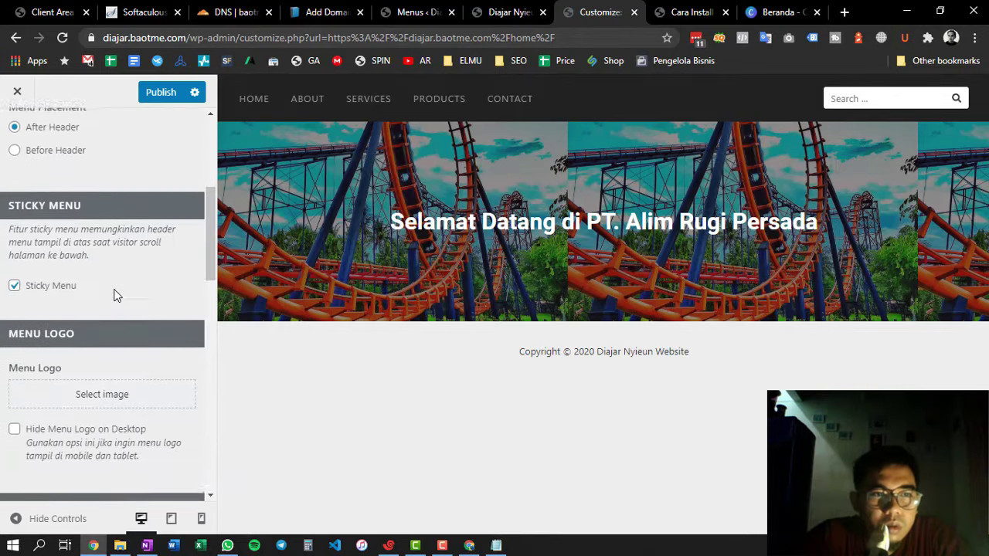
pyautogui.click(100, 398)
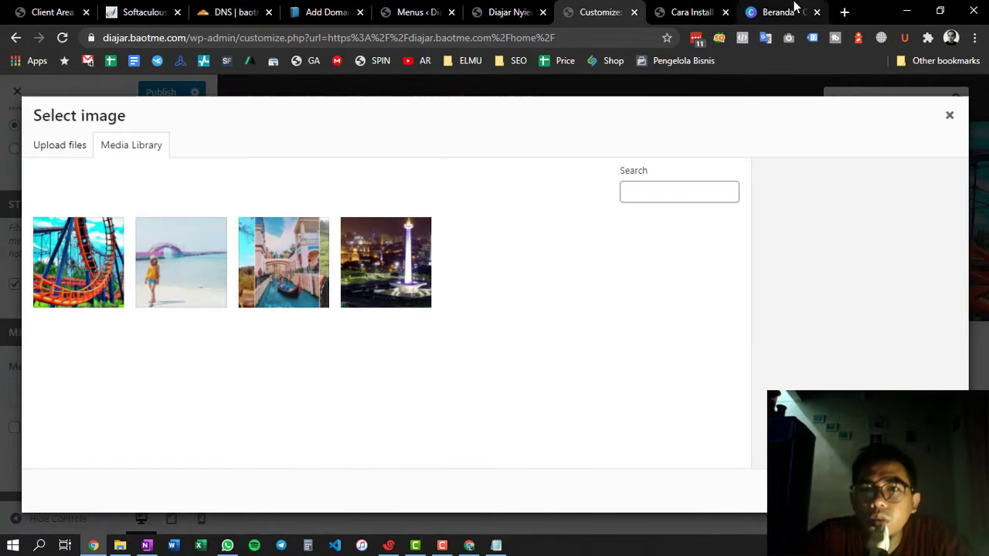
# Step: Search Google Images for 'free logo .png' in a new tab
pyautogui.click(843, 12)
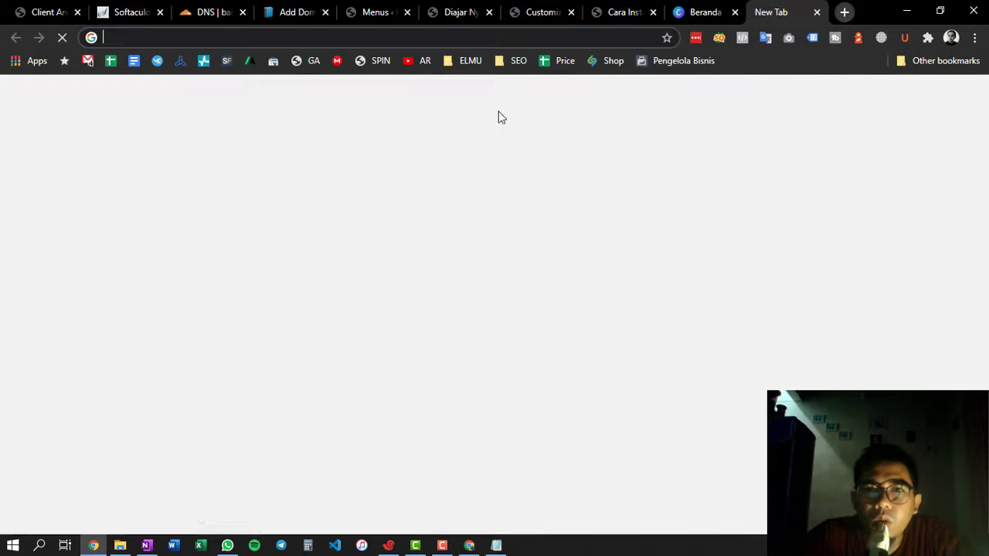
pyautogui.write('free logo')
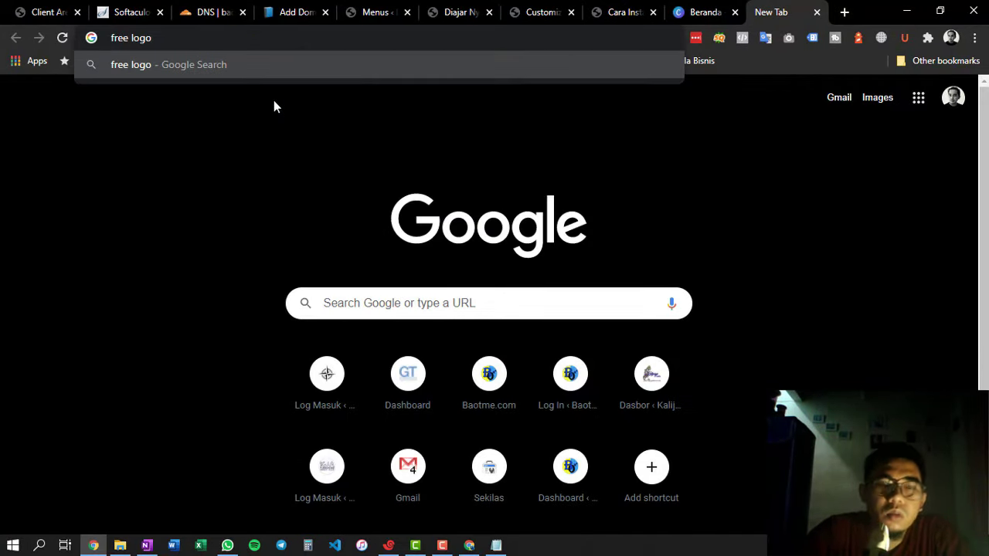
pyautogui.press('Return')
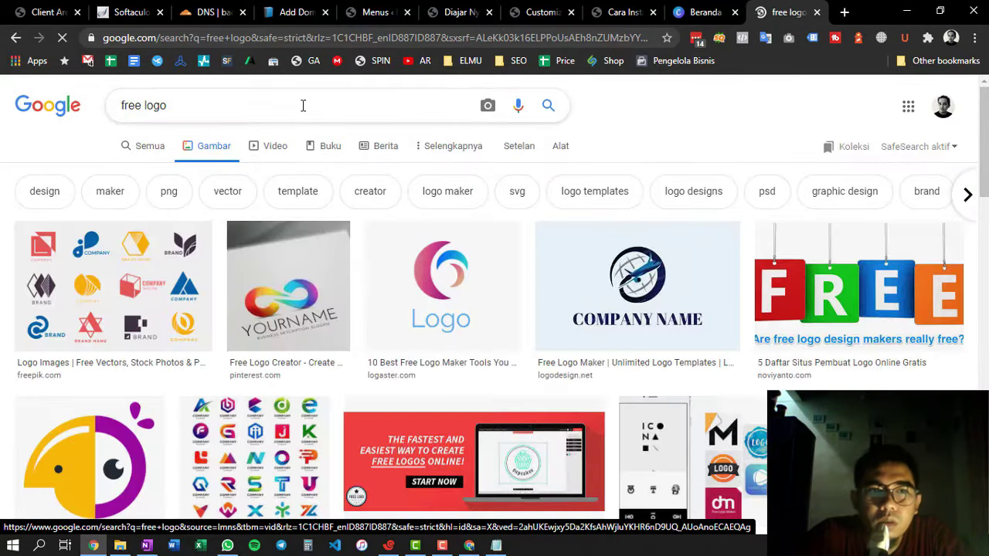
pyautogui.write('.png')
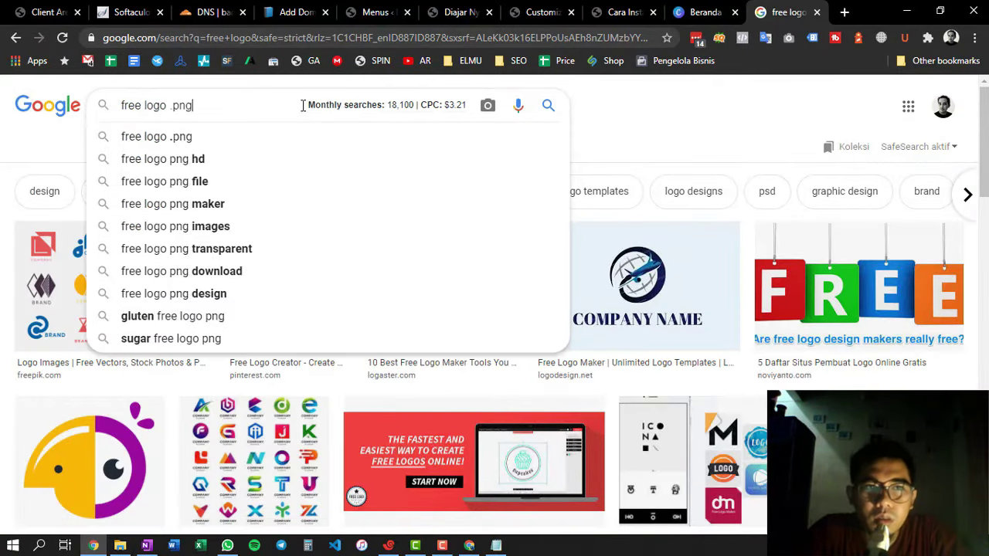
pyautogui.press('Return')
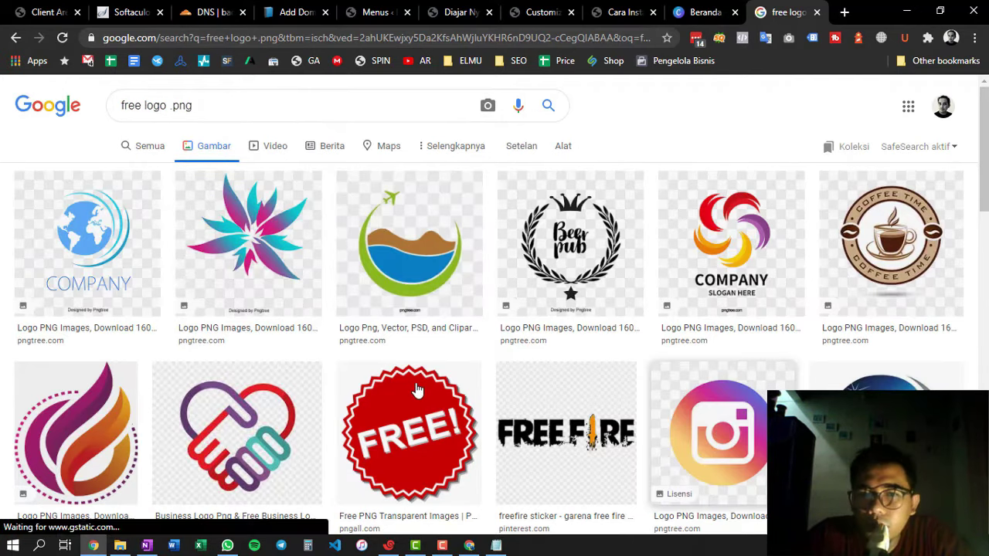
# Step: Open the heart-handshake business logo full-size in a new tab, cancelling a first save attempt
pyautogui.scroll(-3, 357, 293)
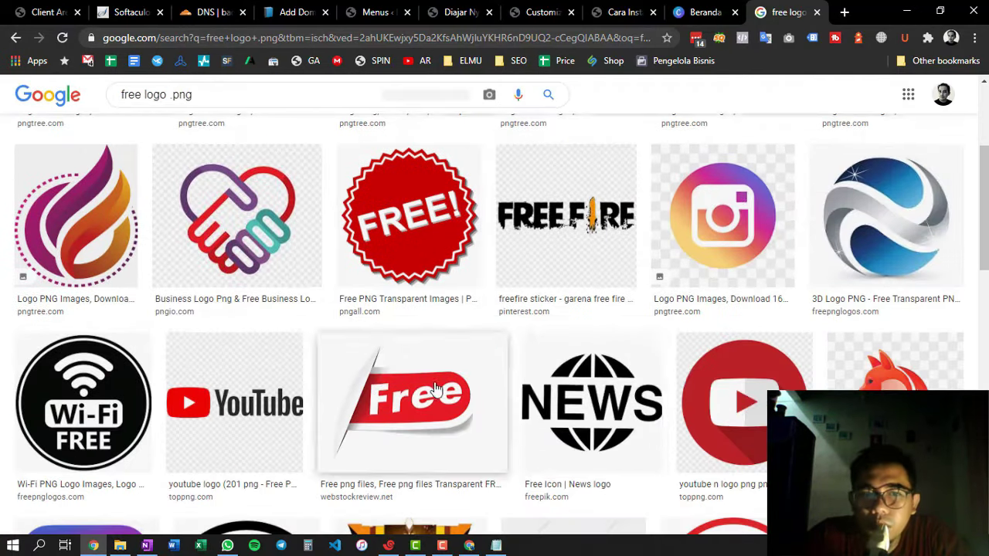
pyautogui.click(237, 216)
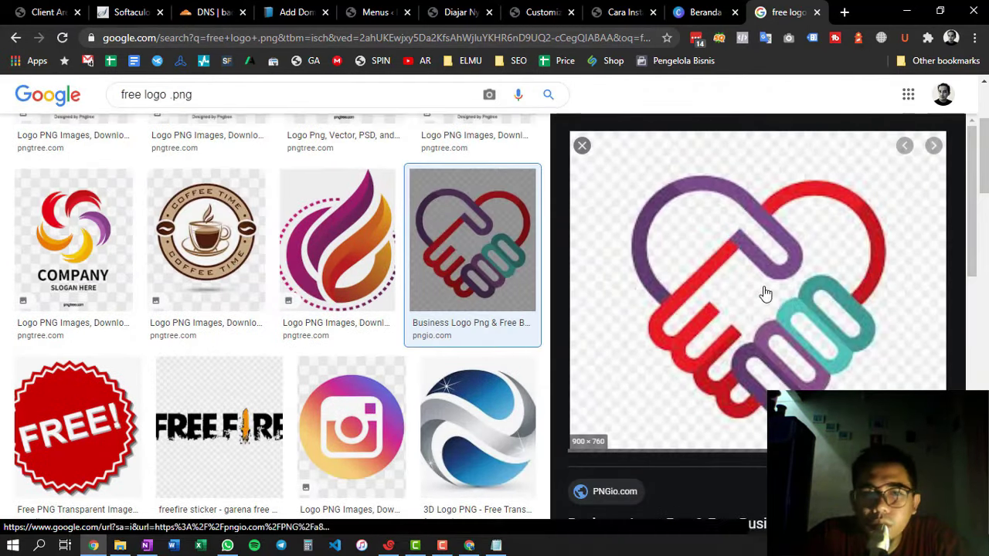
pyautogui.scroll(-1, 775, 271)
pyautogui.rightClick(778, 255)
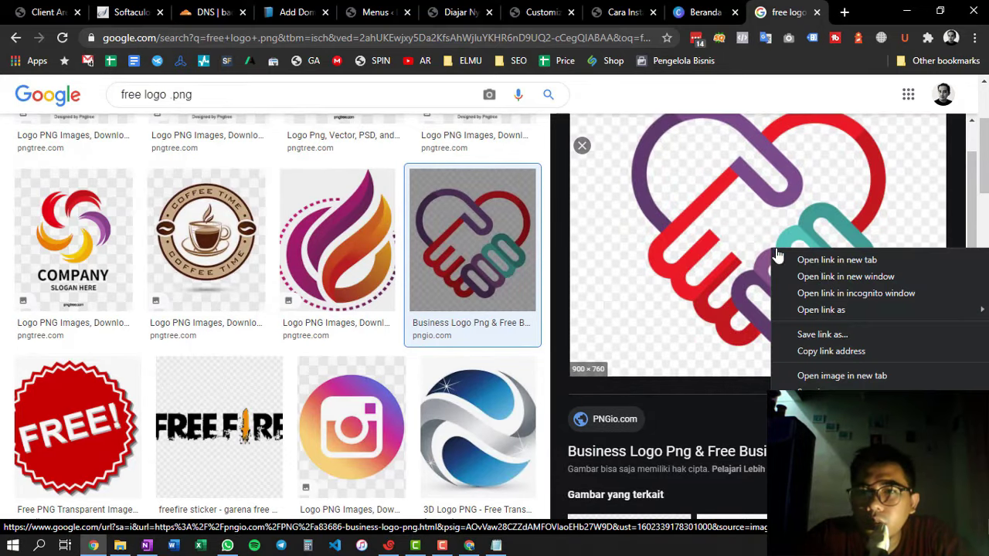
pyautogui.click(844, 377)
pyautogui.click(808, 7)
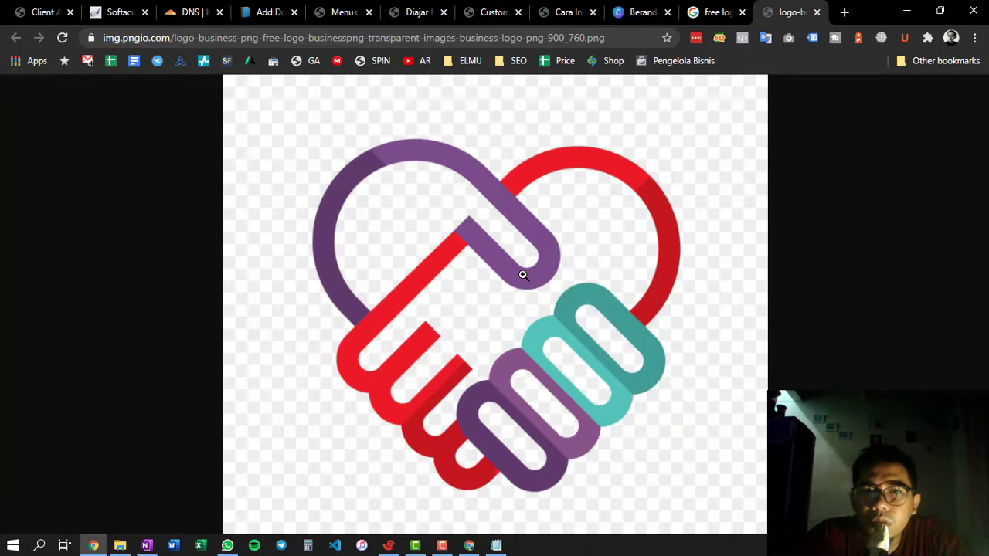
pyautogui.rightClick(523, 275)
pyautogui.click(568, 304)
pyautogui.click(461, 325)
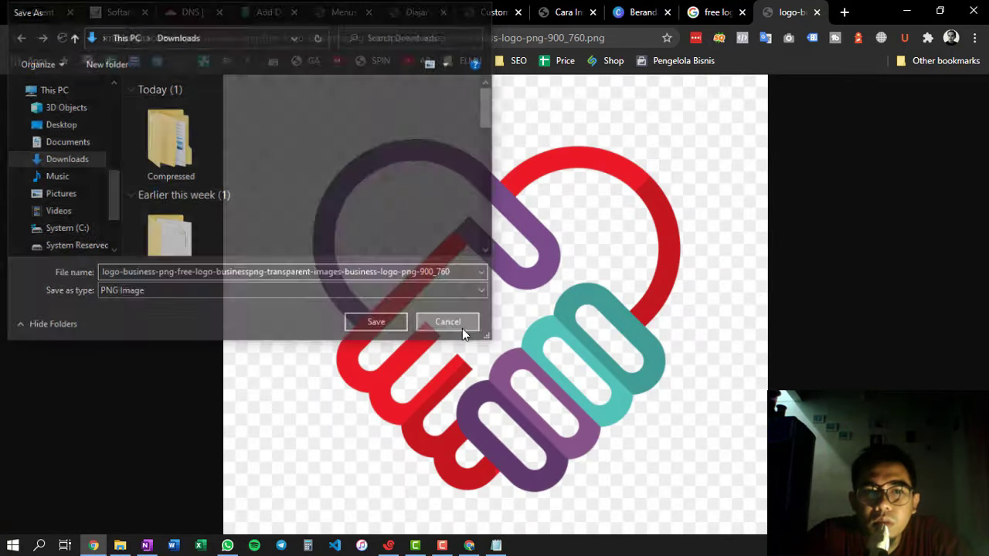
# Step: Open the related heart-handshake logo full-size and save it as 'logo contoh'
pyautogui.click(714, 12)
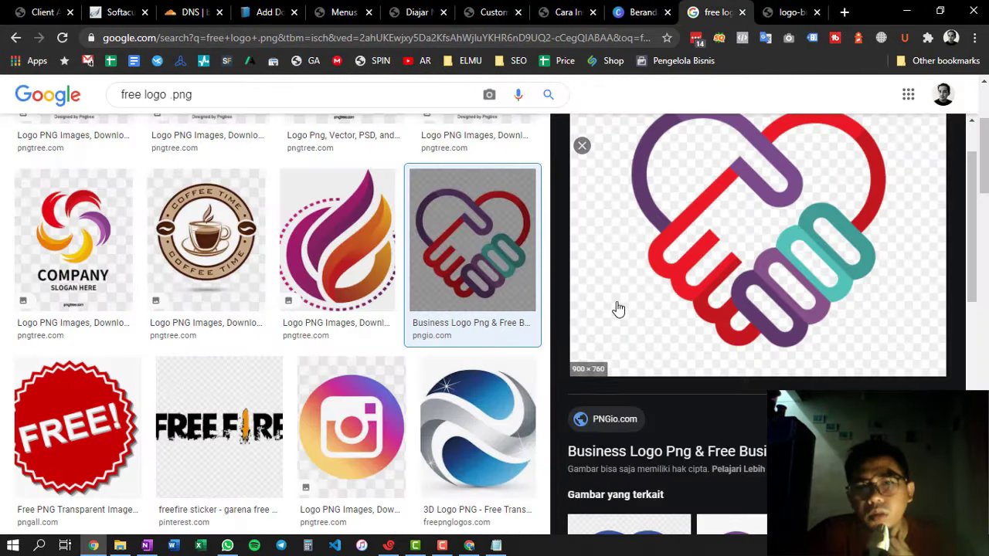
pyautogui.scroll(-3, 331, 304)
pyautogui.scroll(-4, 876, 310)
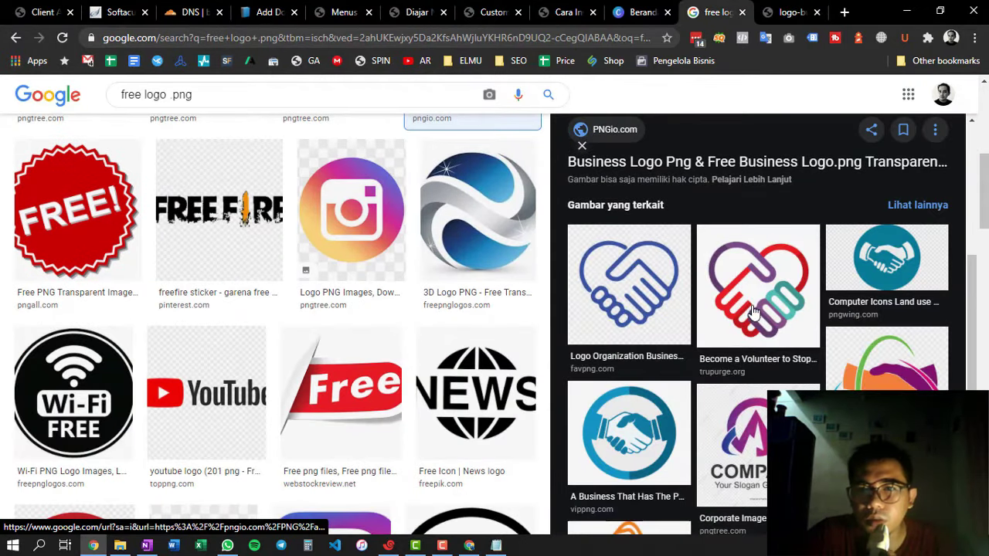
pyautogui.click(754, 313)
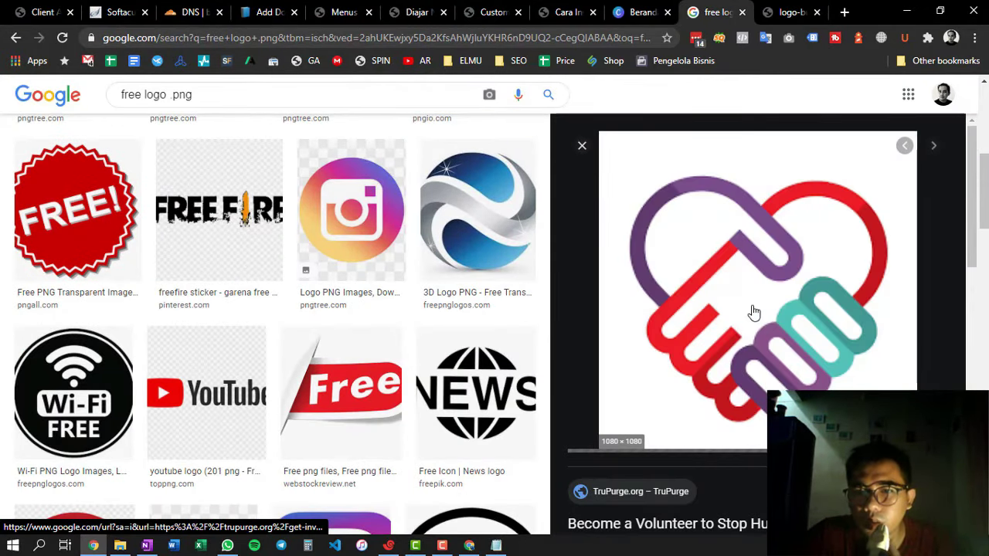
pyautogui.rightClick(777, 267)
pyautogui.click(811, 275)
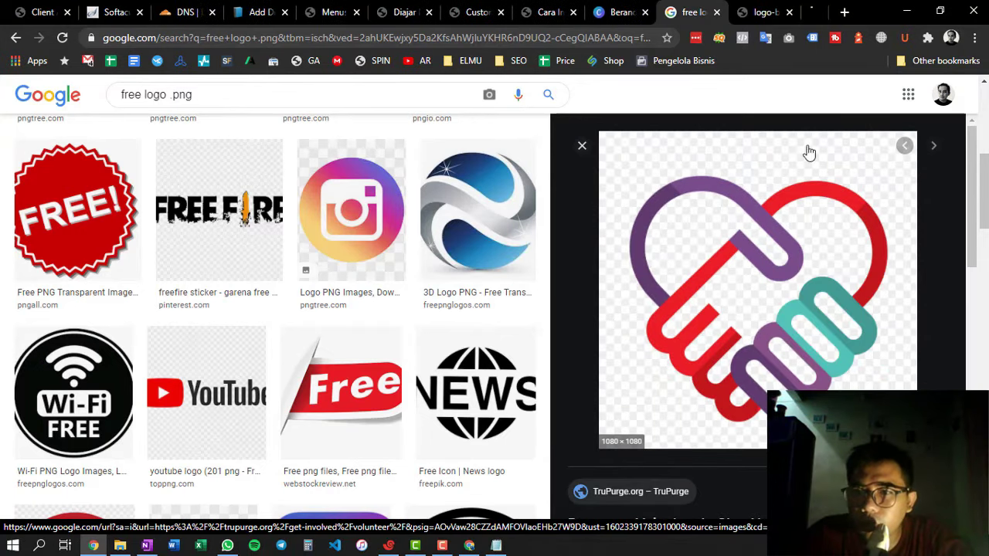
pyautogui.click(791, 13)
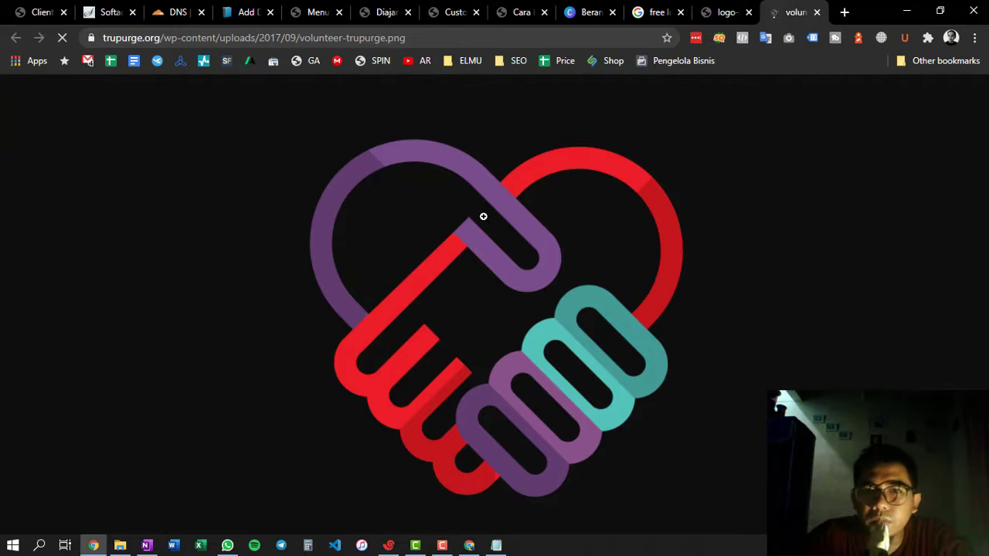
pyautogui.rightClick(483, 217)
pyautogui.click(561, 276)
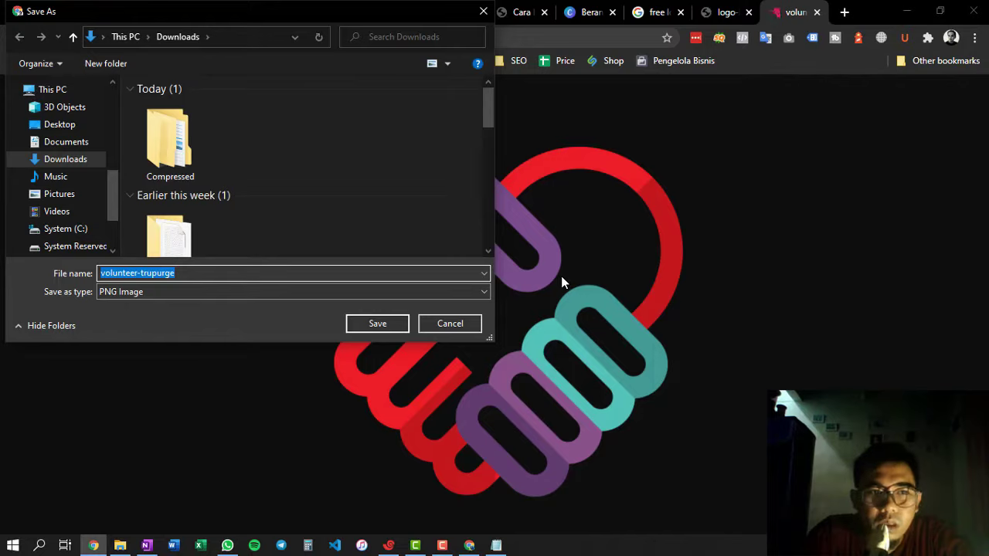
pyautogui.write('logo')
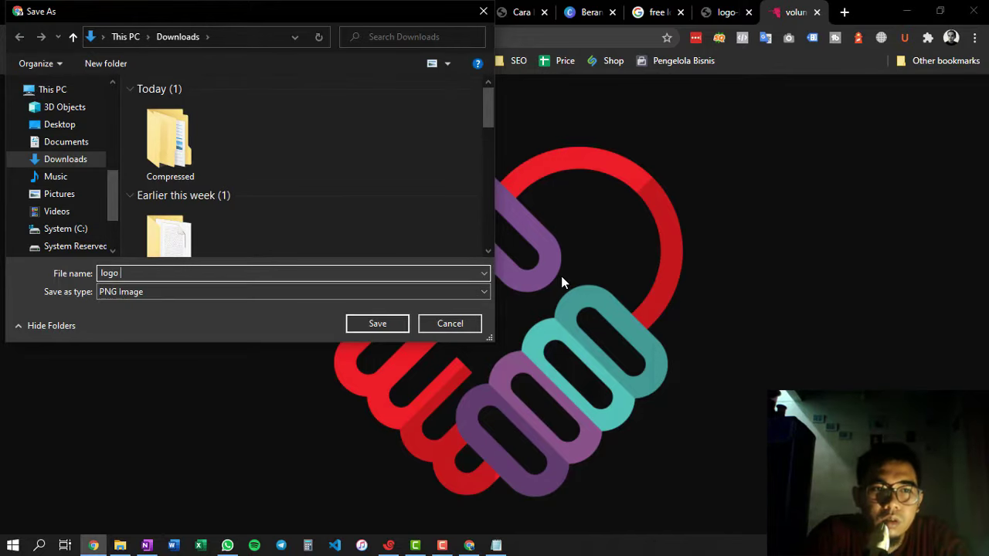
pyautogui.write(' contoh')
pyautogui.press('Return')
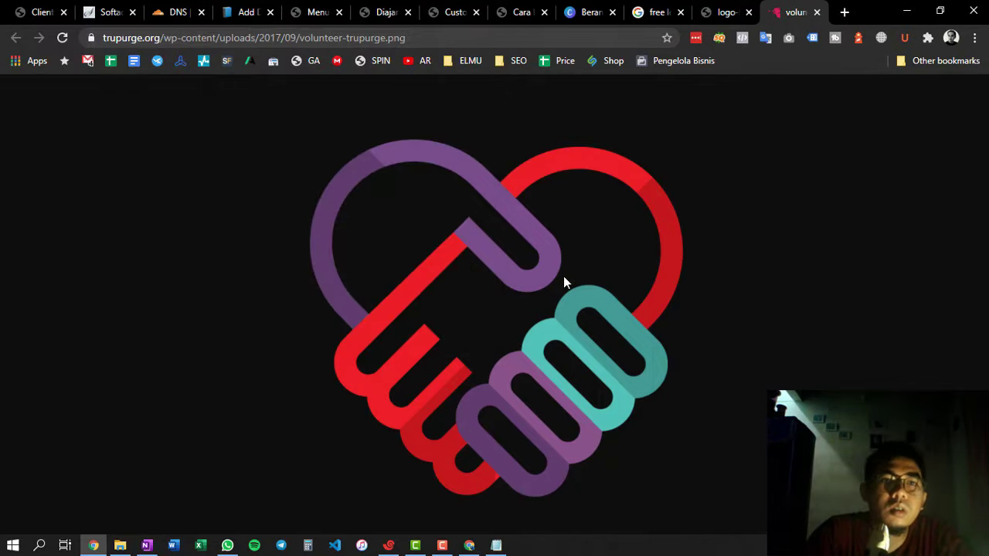
# Step: Upload logo contoh.png in the image picker and use it as the menu logo
pyautogui.click(394, 6)
pyautogui.click(317, 12)
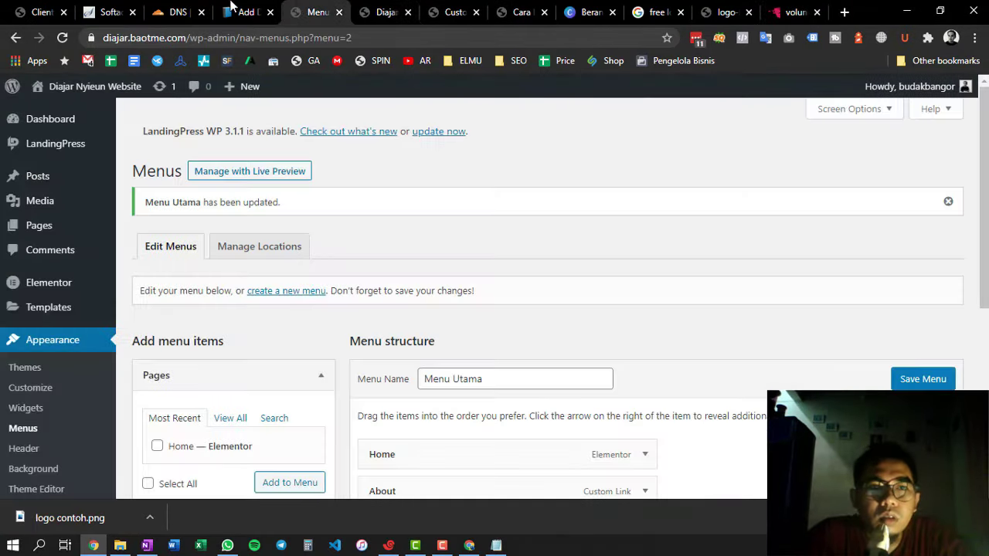
pyautogui.click(246, 11)
pyautogui.click(384, 12)
pyautogui.click(454, 12)
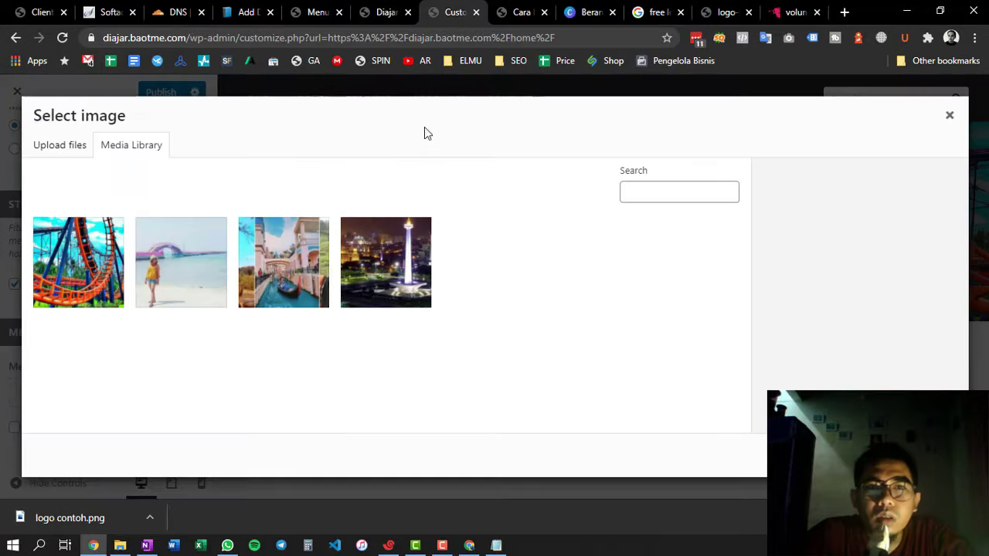
pyautogui.click(71, 146)
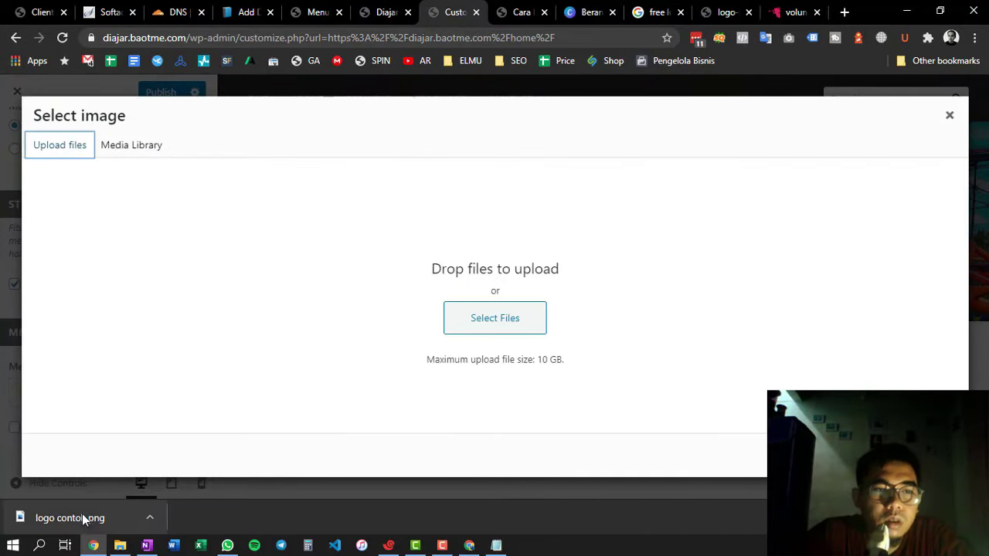
pyautogui.moveTo(89, 518); pyautogui.dragTo(70, 329)
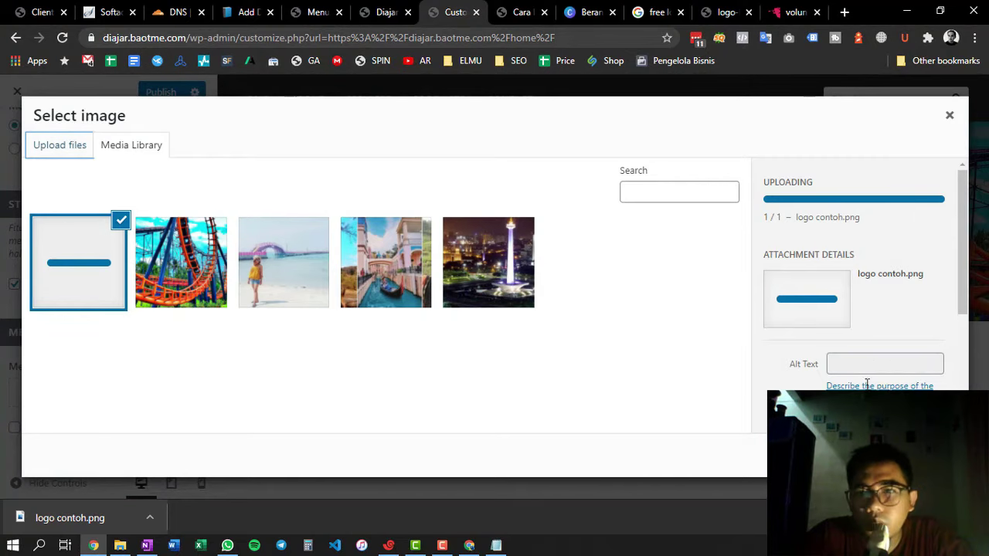
pyautogui.click(923, 456)
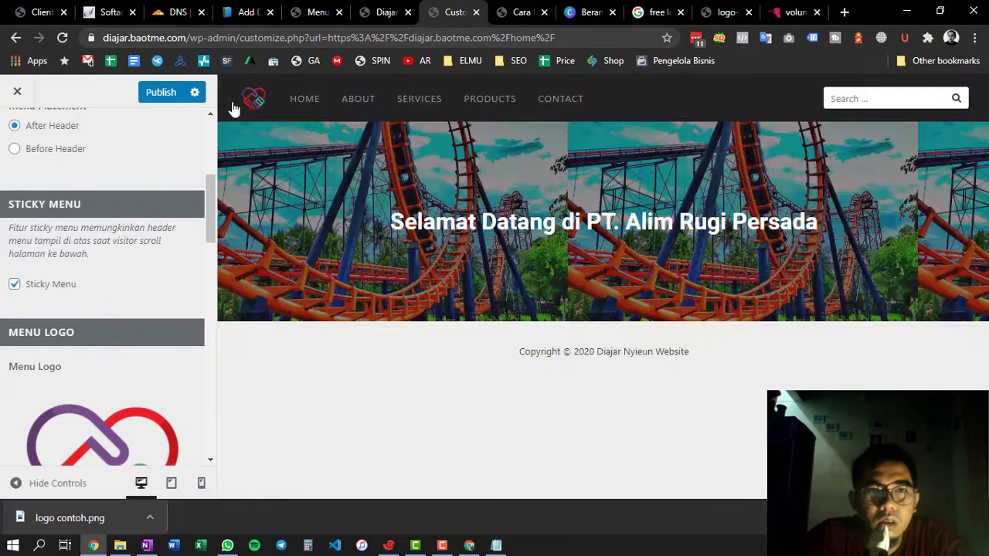
# Step: Set the Mobile Menu background colour to white (#ffffff) and preview at mobile size
pyautogui.scroll(-5, 71, 306)
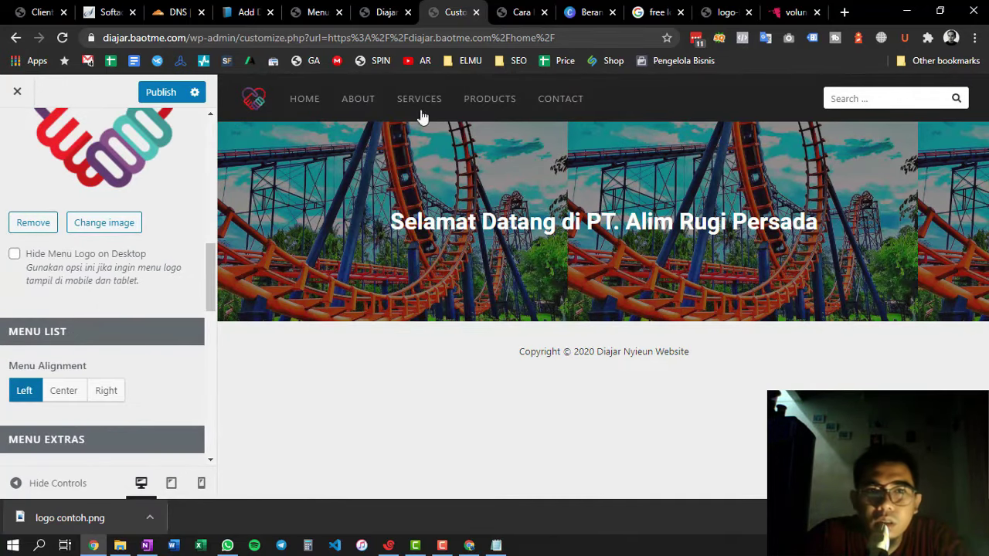
pyautogui.scroll(2, 193, 155)
pyautogui.scroll(1, 103, 282)
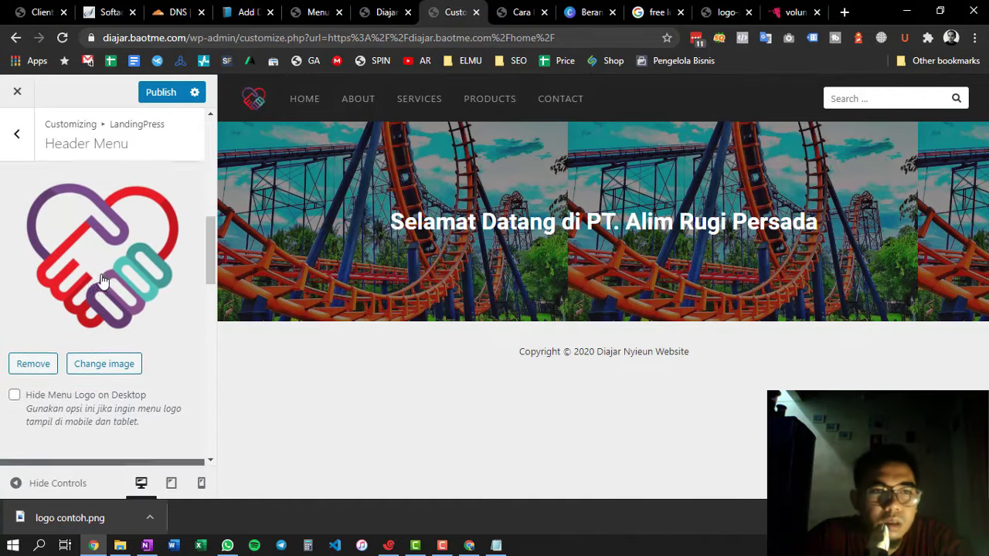
pyautogui.scroll(6, 102, 282)
pyautogui.scroll(-2, 102, 280)
pyautogui.scroll(2, 101, 280)
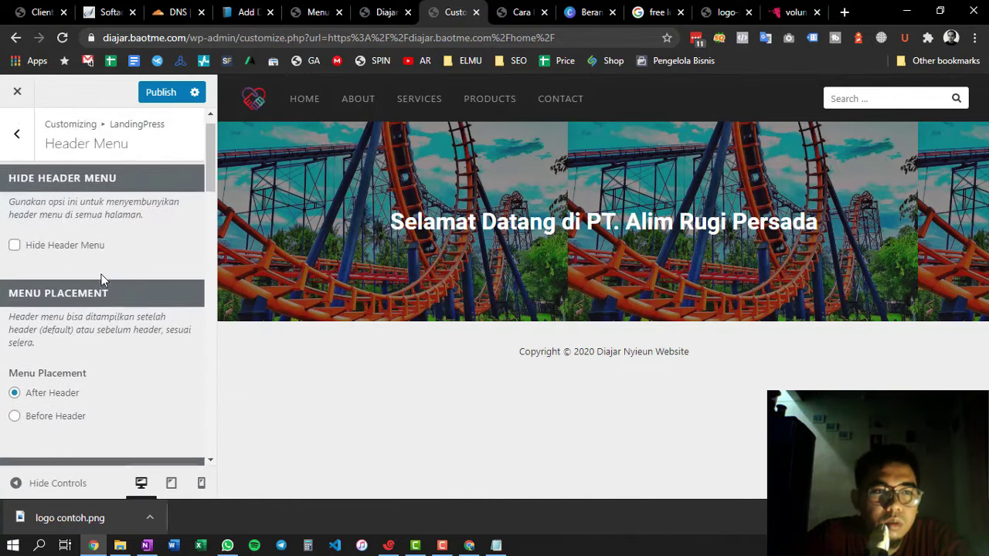
pyautogui.scroll(-3, 102, 280)
pyautogui.scroll(1, 101, 280)
pyautogui.scroll(-8, 101, 280)
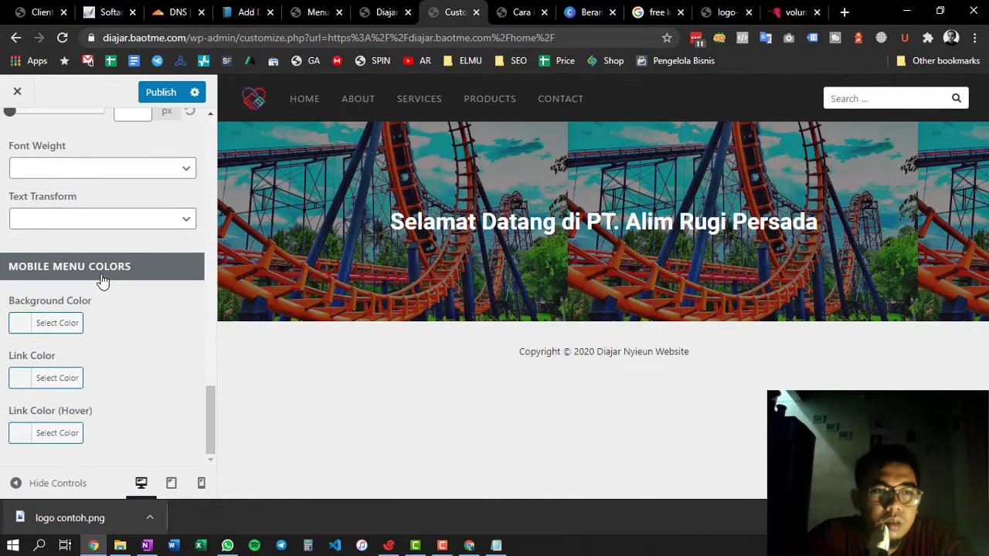
pyautogui.click(67, 323)
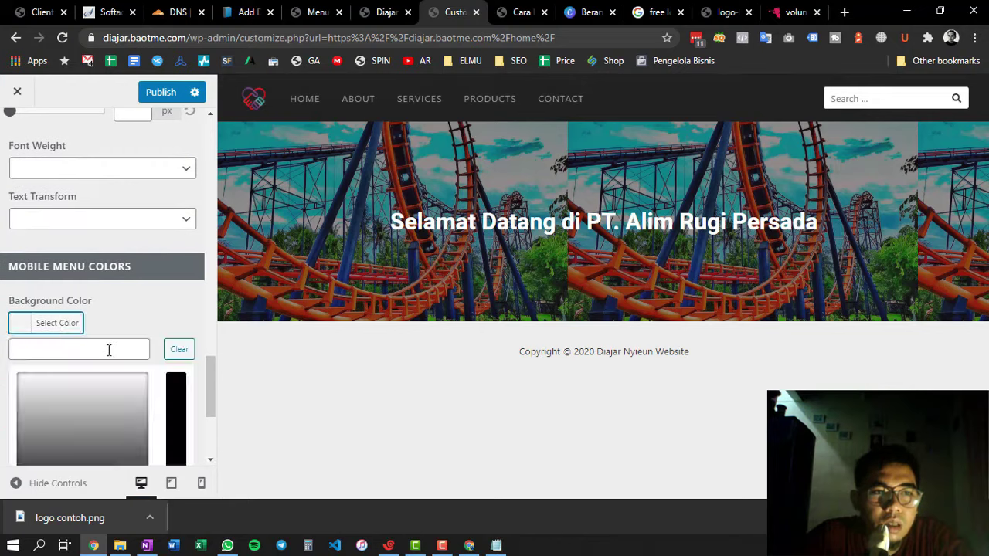
pyautogui.moveTo(43, 389); pyautogui.dragTo(2, 359)
pyautogui.click(228, 344)
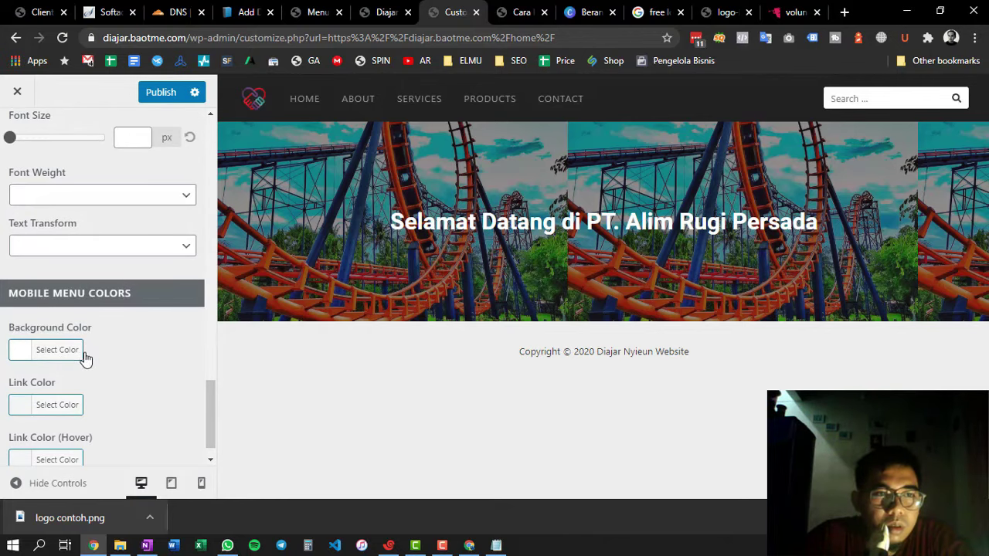
pyautogui.click(200, 484)
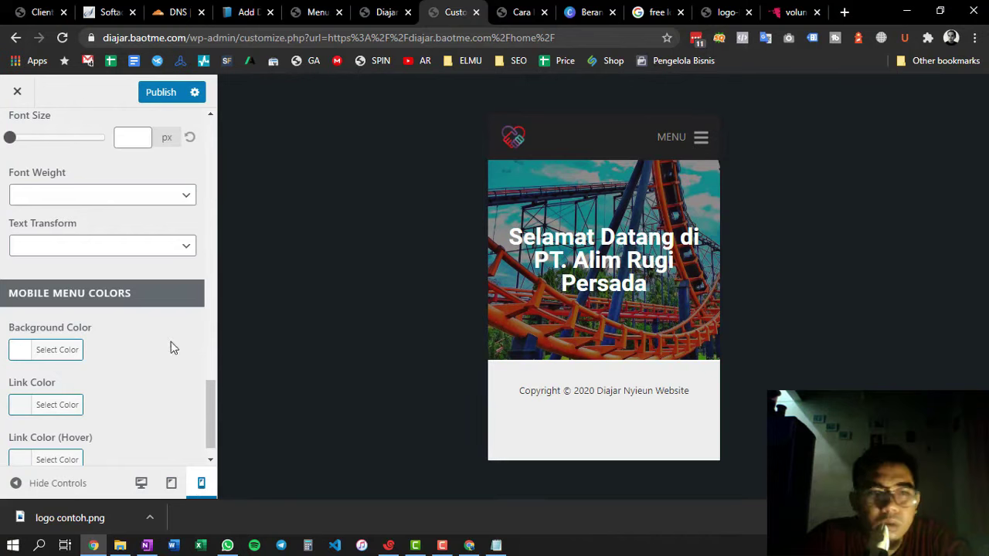
# Step: Set the header menu Background Color to white and return the preview to desktop
pyautogui.scroll(5, 148, 382)
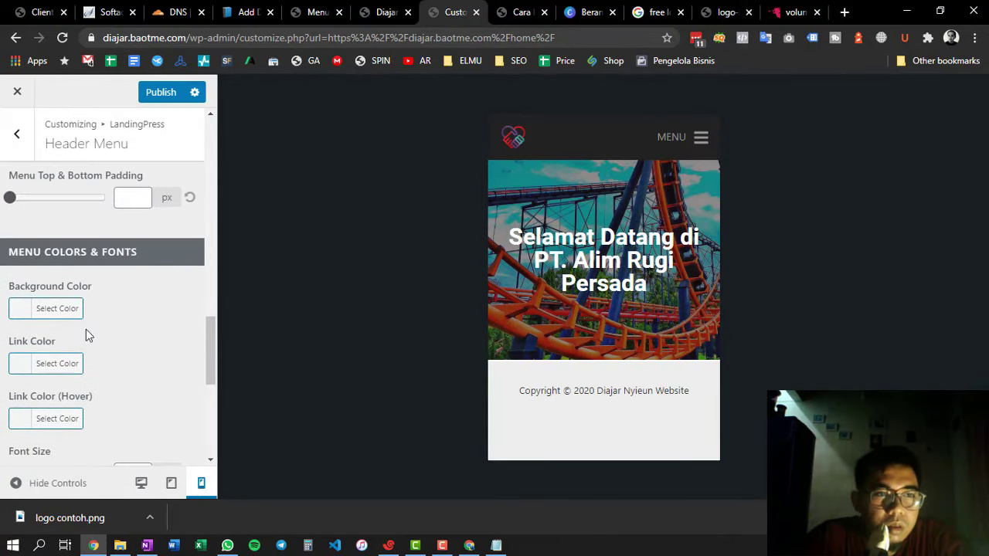
pyautogui.click(81, 309)
pyautogui.moveTo(68, 377); pyautogui.dragTo(6, 340)
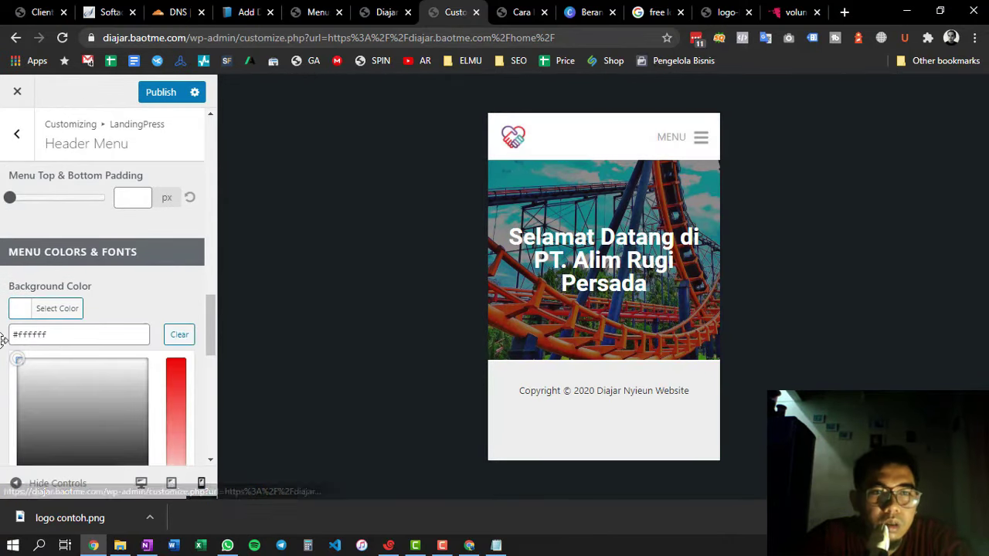
pyautogui.click(171, 295)
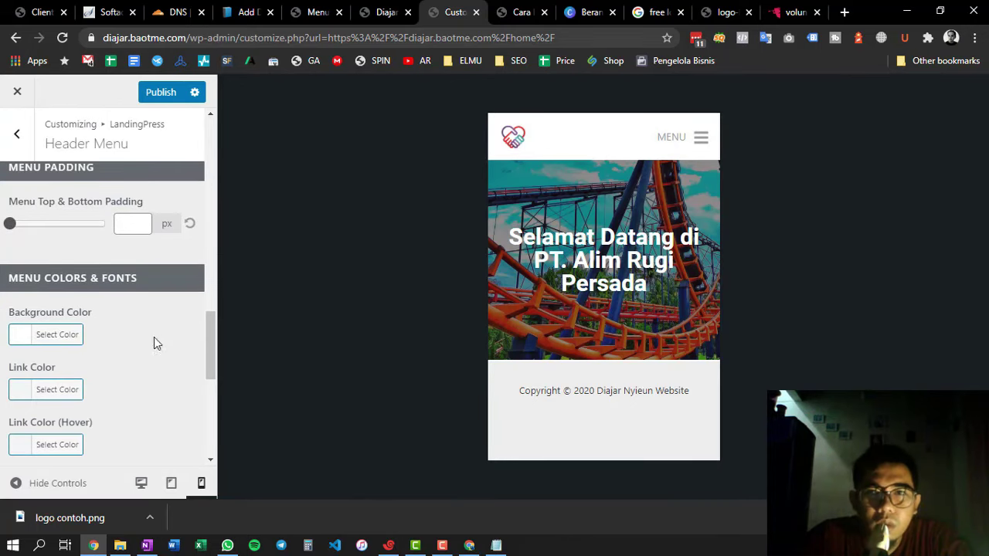
pyautogui.click(141, 483)
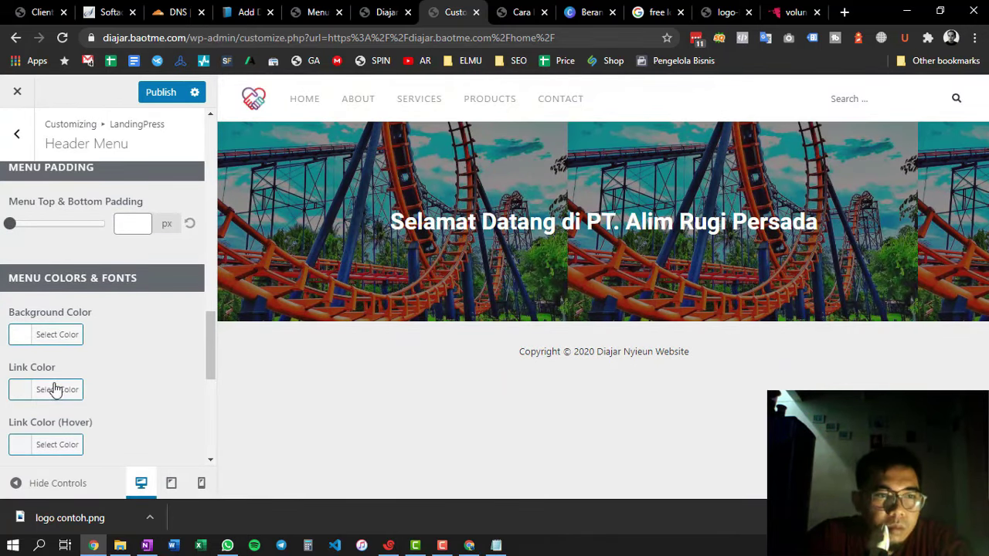
# Step: Set Link Color (Hover) to purple #8224e3 and check the preview
pyautogui.click(66, 443)
pyautogui.scroll(-2, 146, 383)
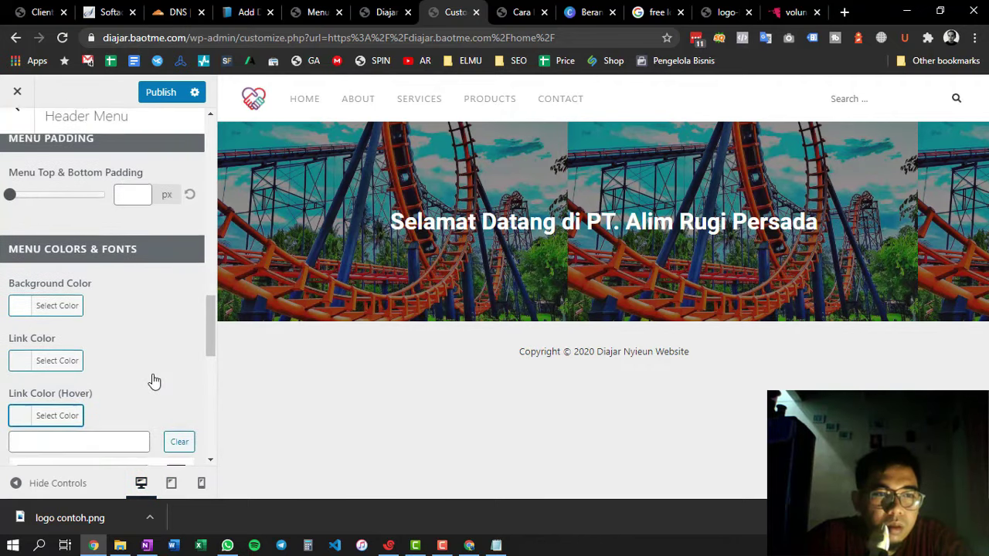
pyautogui.click(59, 400)
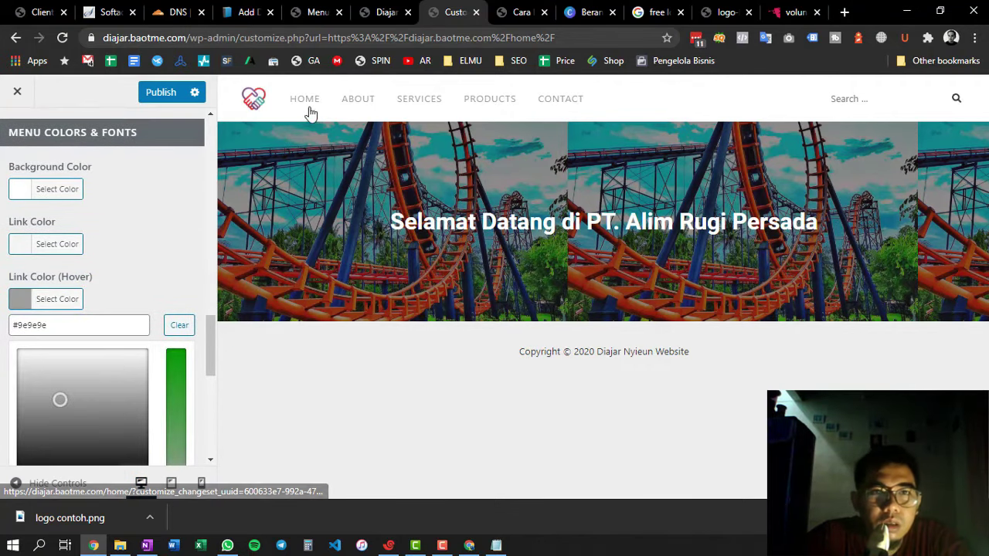
pyautogui.scroll(-2, 171, 340)
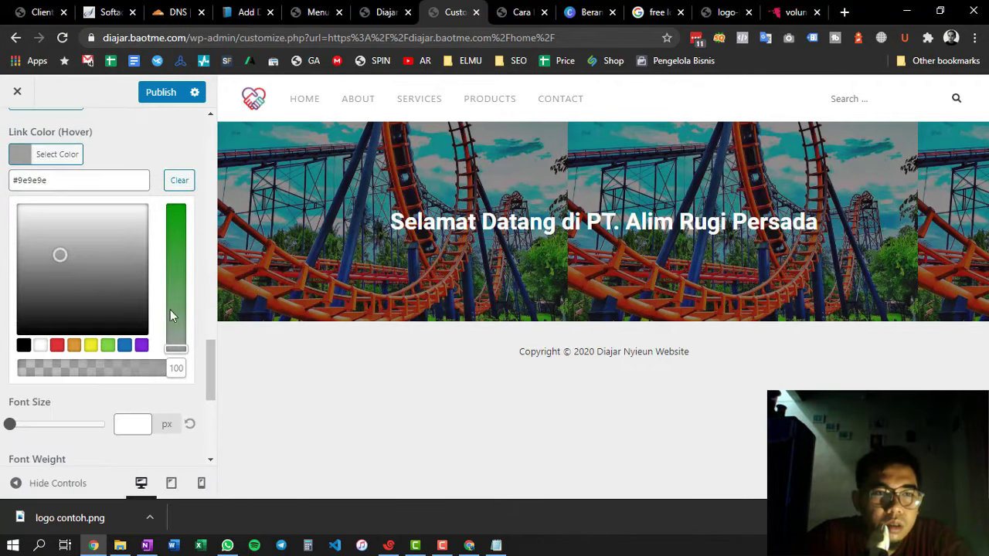
pyautogui.click(142, 346)
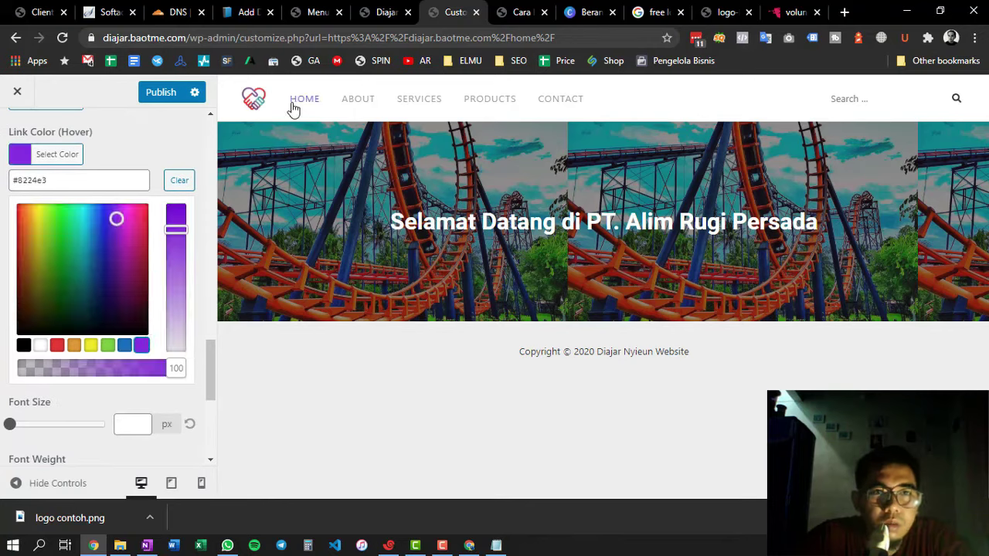
pyautogui.click(148, 151)
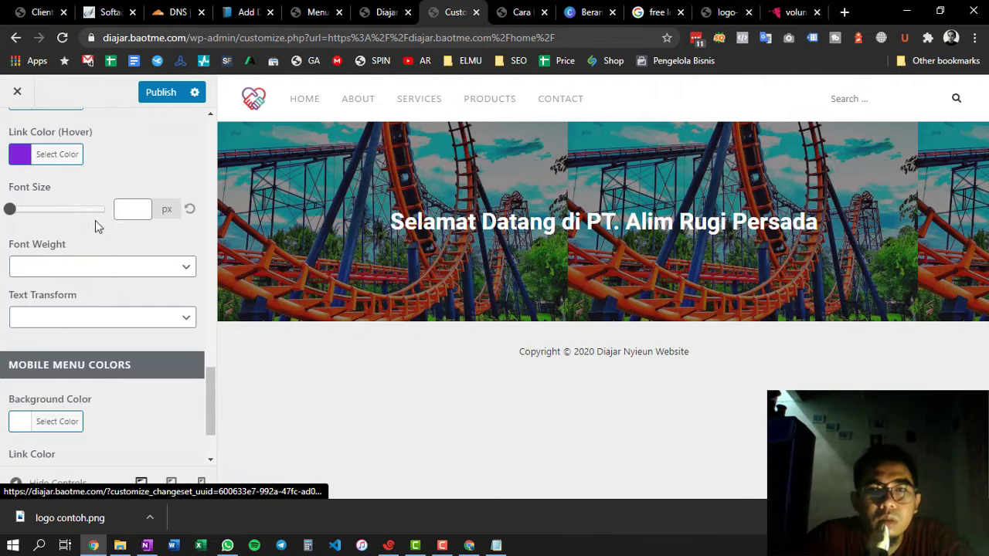
pyautogui.scroll(5, 100, 224)
pyautogui.click(840, 97)
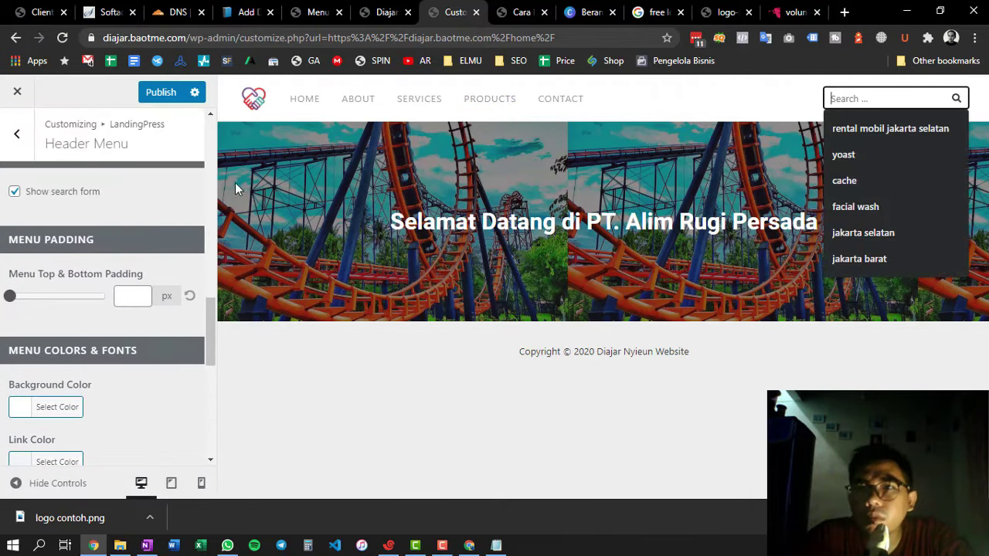
pyautogui.click(153, 204)
pyautogui.scroll(-4, 79, 327)
pyautogui.scroll(2, 104, 303)
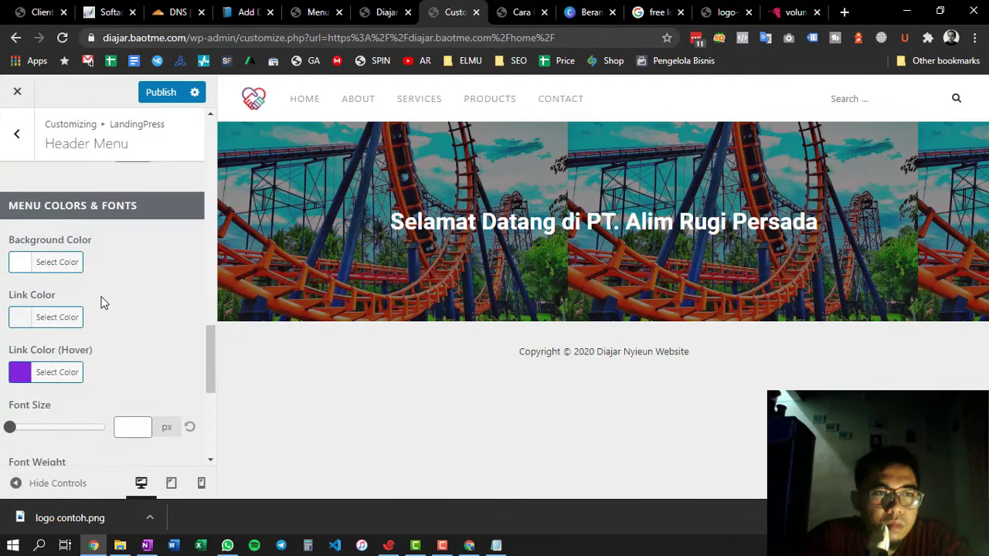
pyautogui.scroll(-4, 105, 303)
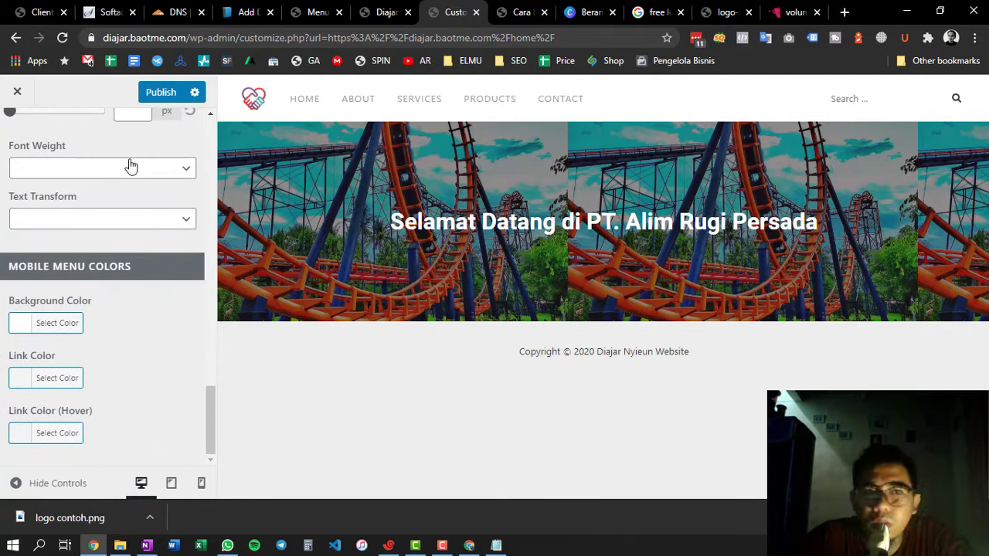
# Step: Preview the site at mobile size and set the mobile menu link hover colour to purple #8224e3
pyautogui.click(202, 484)
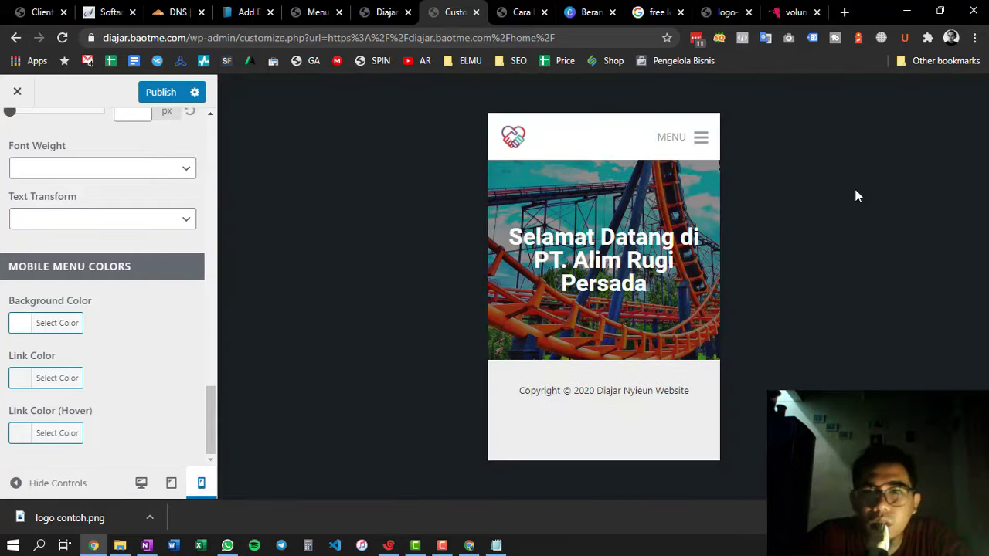
pyautogui.click(701, 142)
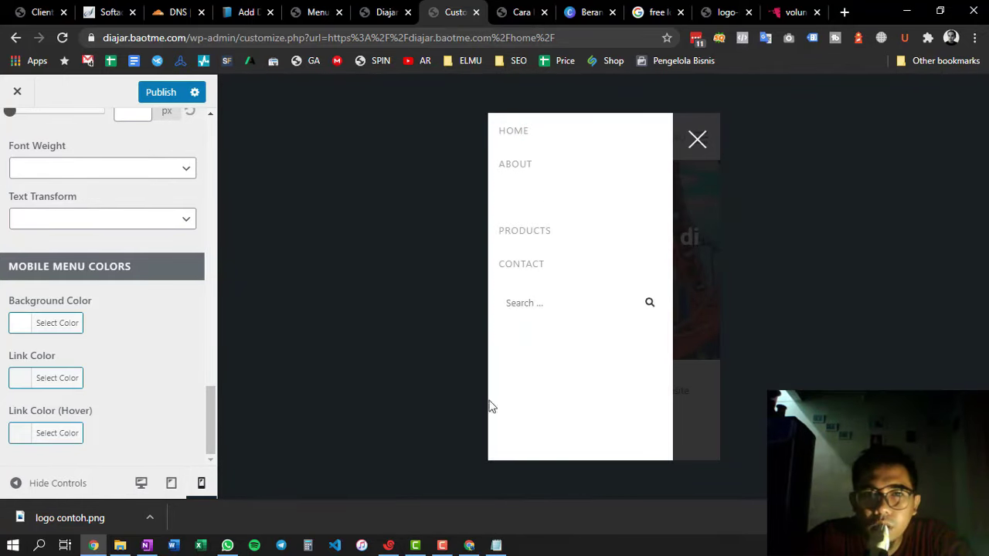
pyautogui.click(61, 436)
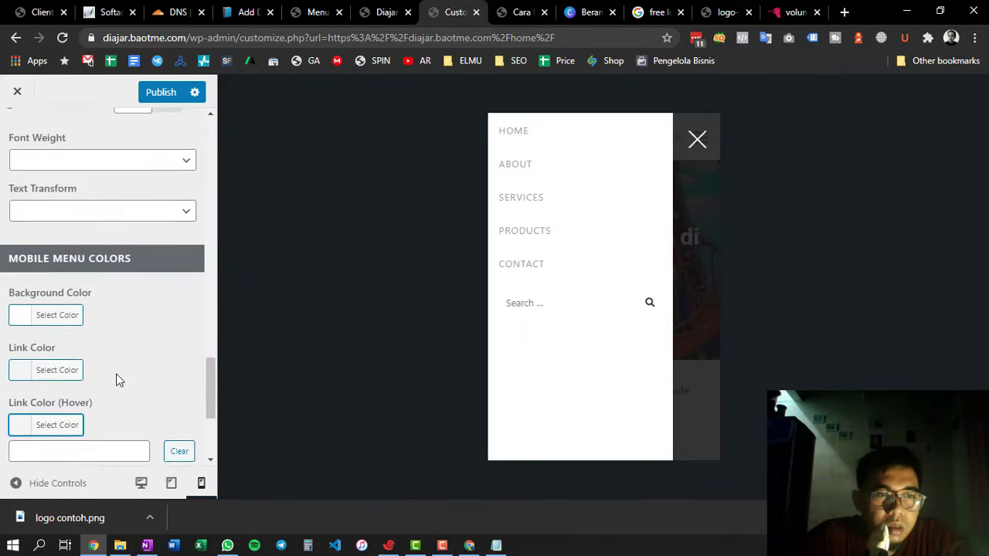
pyautogui.scroll(-3, 99, 386)
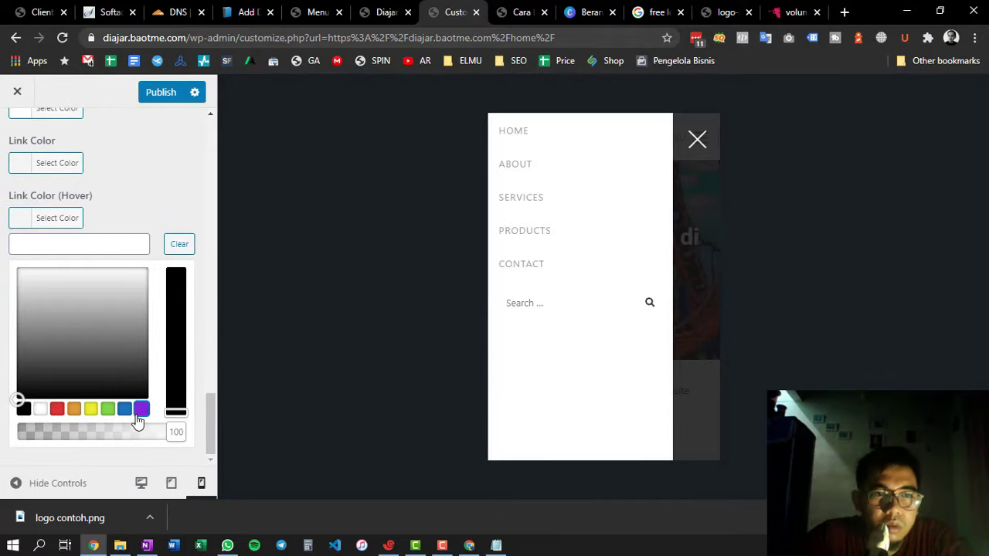
pyautogui.click(142, 409)
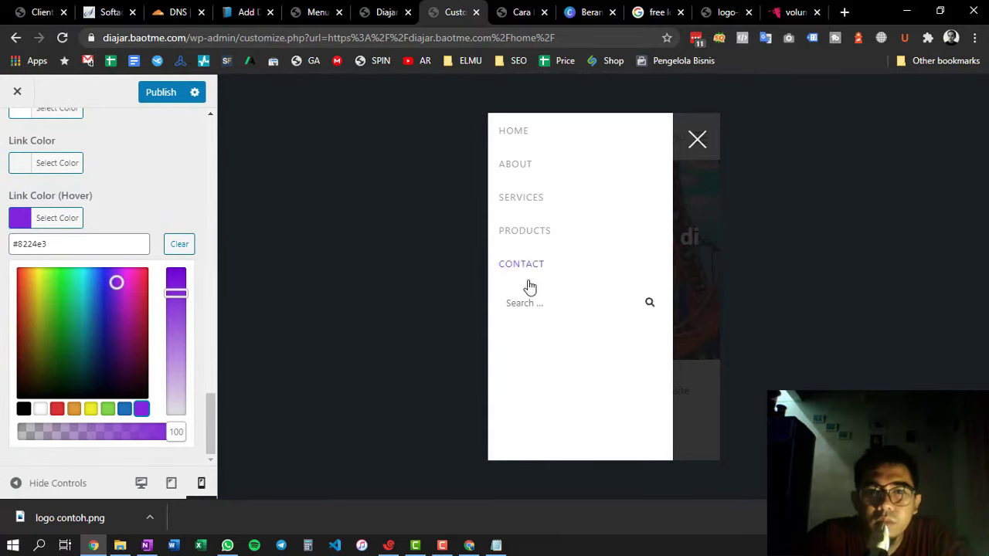
pyautogui.click(119, 202)
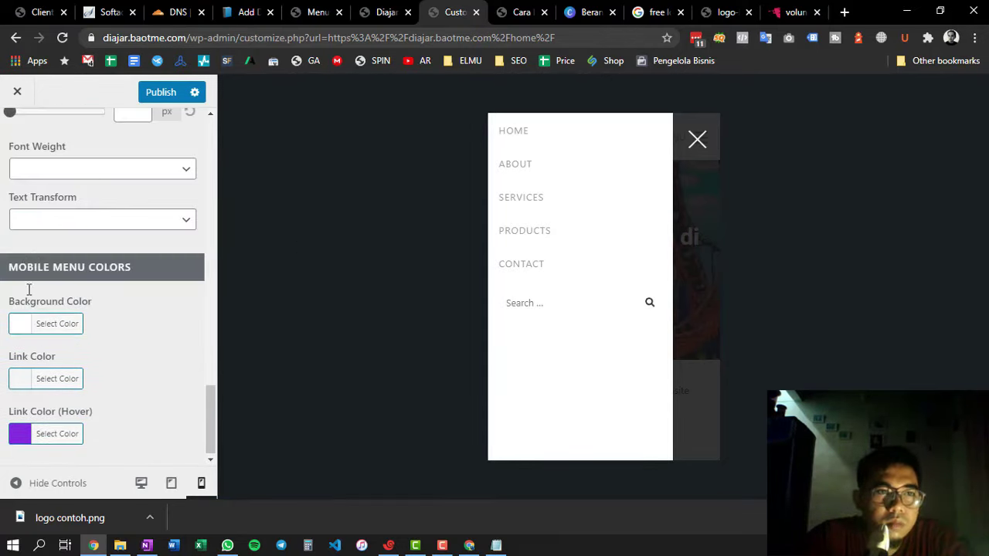
# Step: Set the mobile menu link colour to dark grey #353535
pyautogui.click(48, 382)
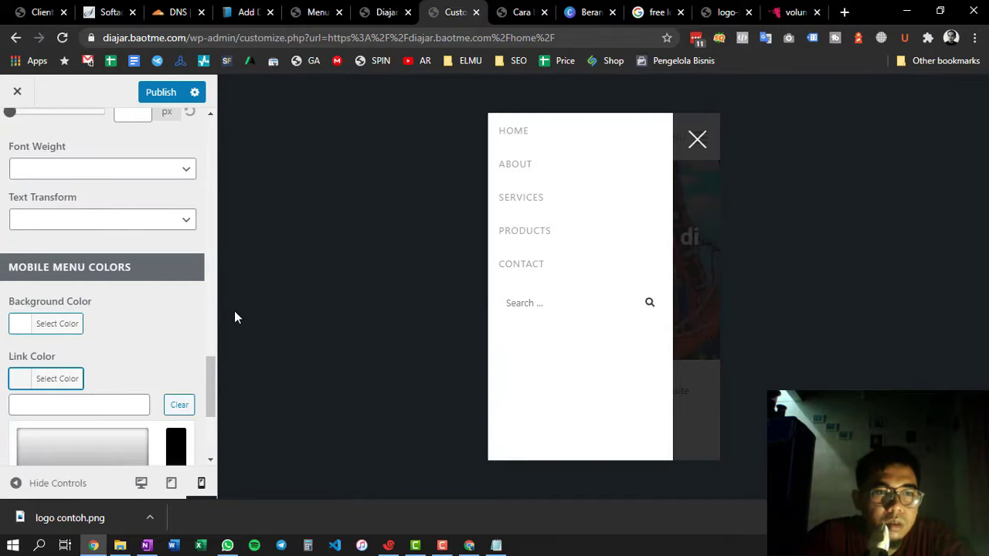
pyautogui.scroll(-3, 153, 375)
pyautogui.click(85, 317)
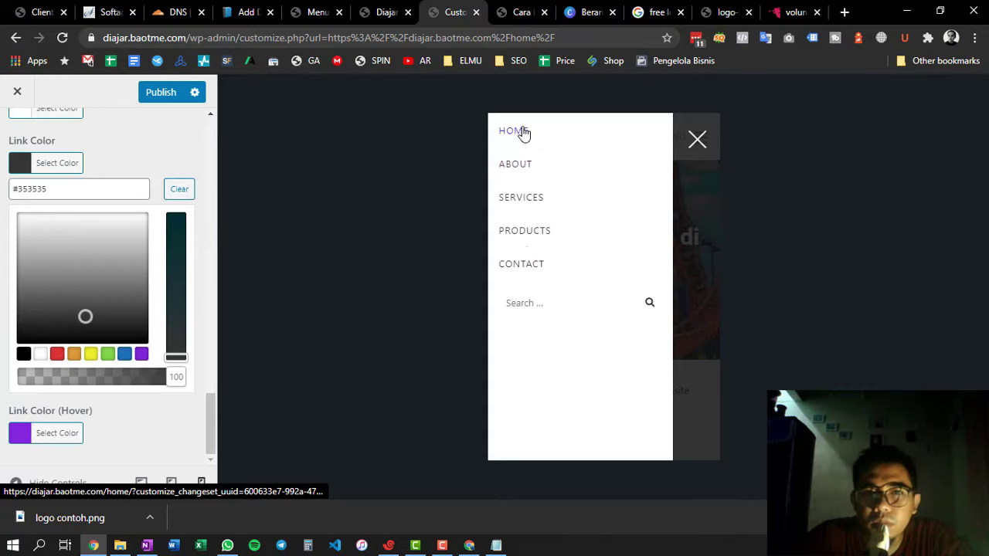
# Step: Set the header menu link colour to #424242 and check it in the mobile menu preview
pyautogui.click(699, 141)
pyautogui.scroll(6, 108, 247)
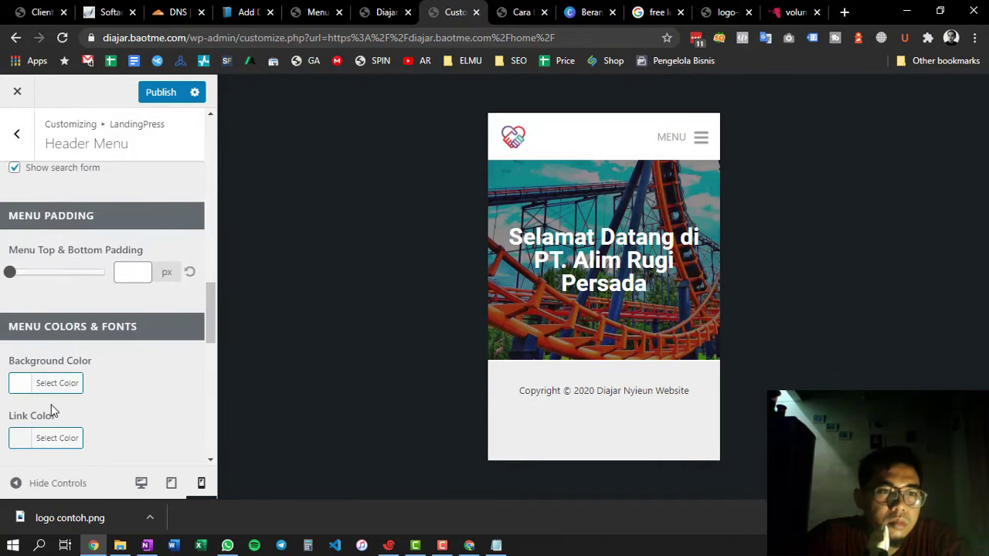
pyautogui.scroll(-2, 50, 386)
pyautogui.click(49, 291)
pyautogui.scroll(-2, 74, 408)
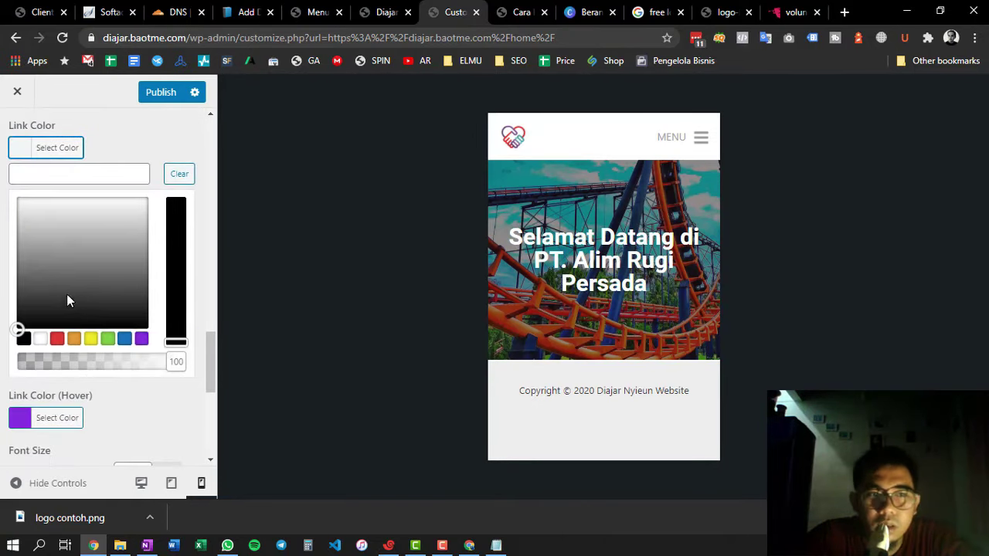
pyautogui.click(67, 294)
pyautogui.click(701, 138)
pyautogui.click(703, 145)
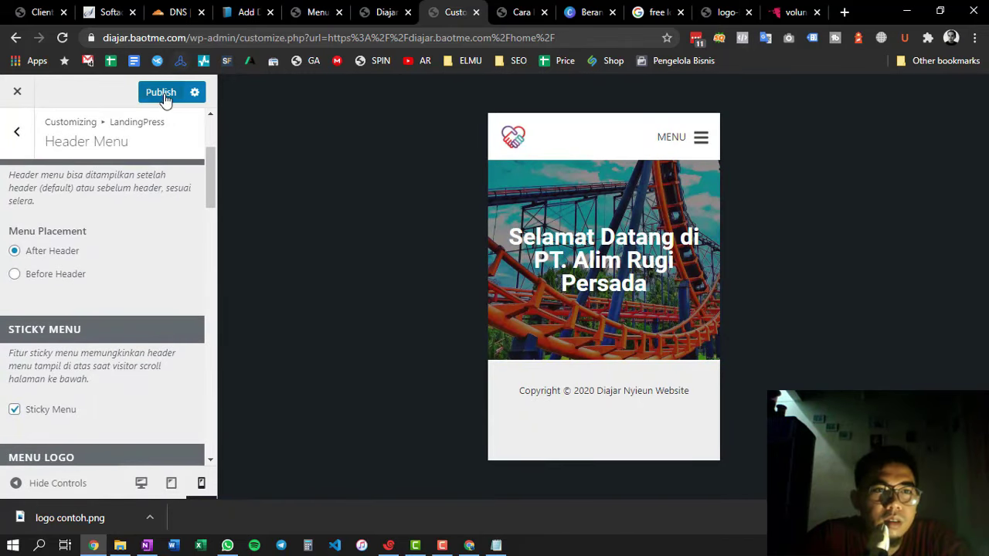
# Step: Publish the menu colour changes, return the preview to desktop, and open the live home page
pyautogui.click(163, 94)
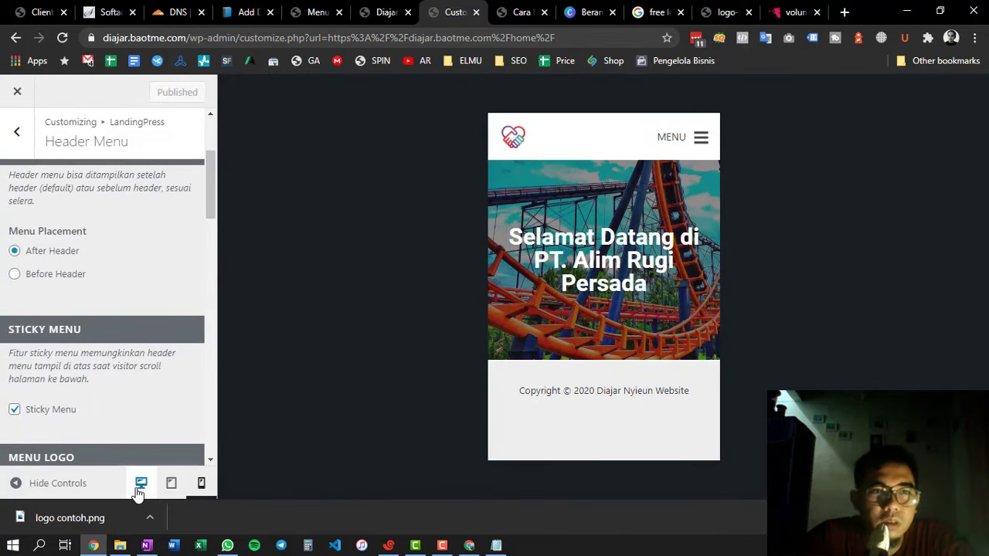
pyautogui.click(140, 484)
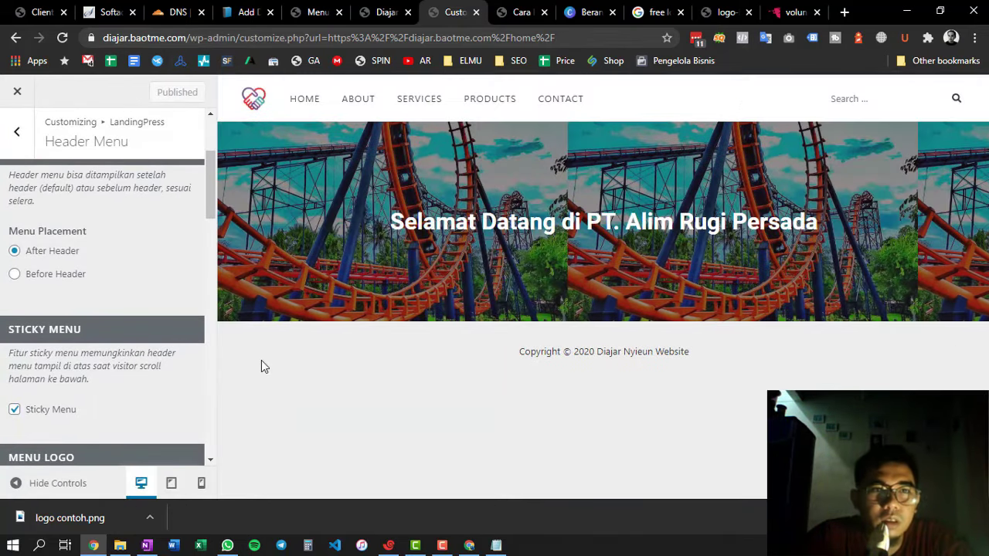
pyautogui.click(511, 11)
pyautogui.click(466, 9)
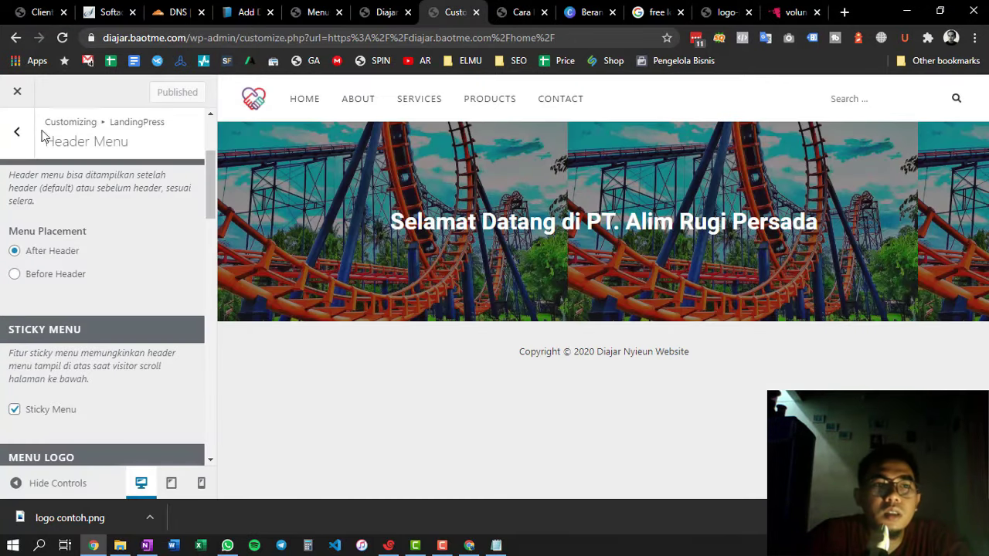
pyautogui.click(640, 128)
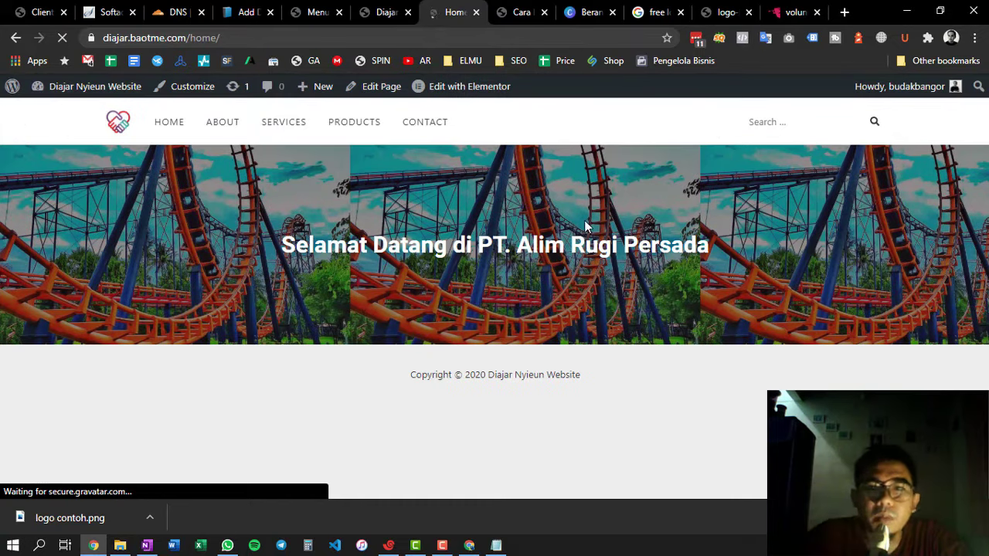
# Step: Close the old blog page tab and open the Home page in Elementor
pyautogui.click(756, 129)
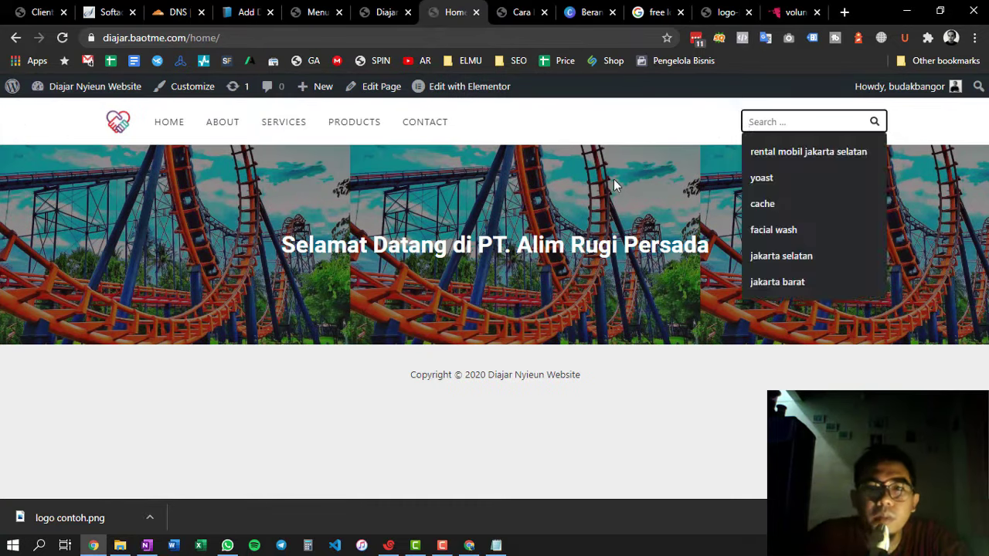
pyautogui.click(613, 180)
pyautogui.click(754, 121)
pyautogui.click(300, 188)
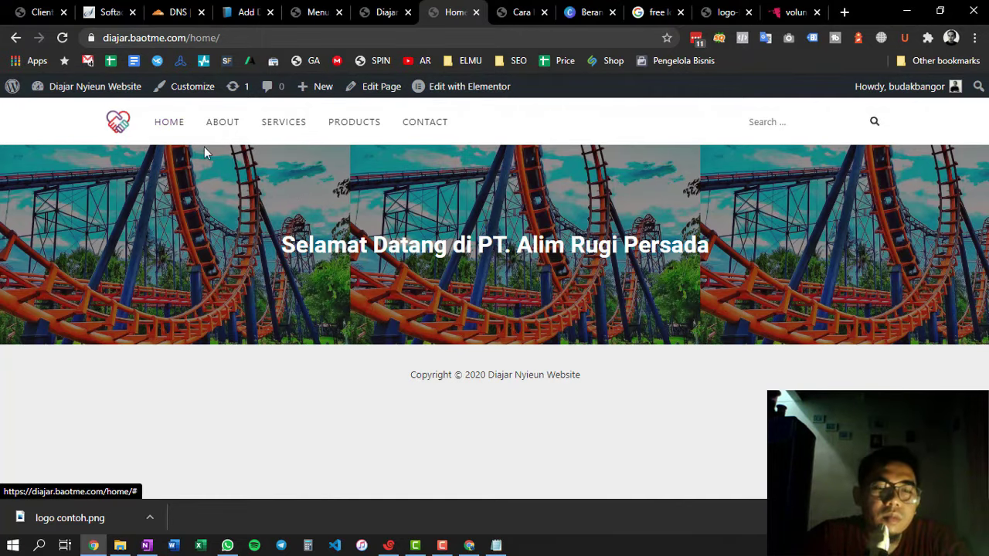
pyautogui.click(384, 12)
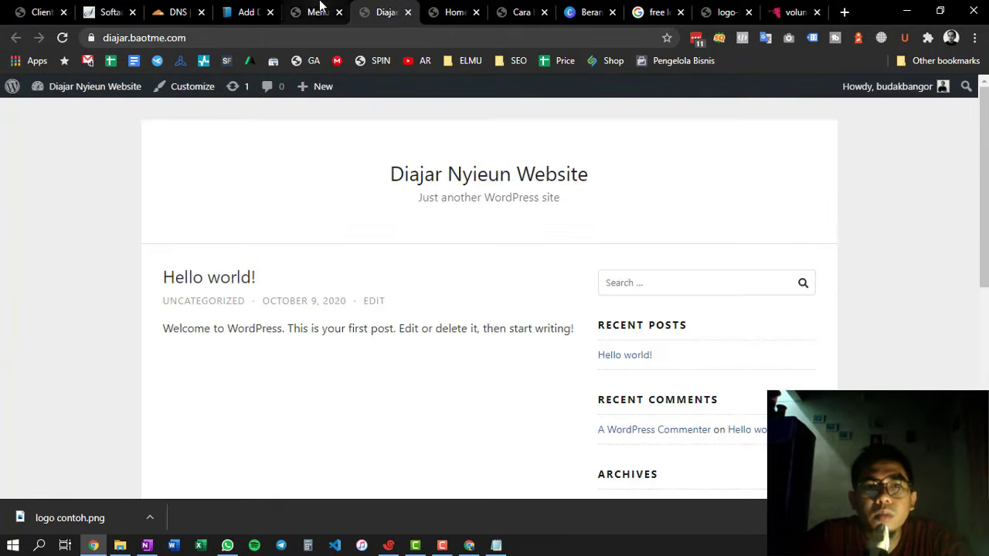
pyautogui.click(318, 11)
pyautogui.click(455, 12)
pyautogui.click(379, 11)
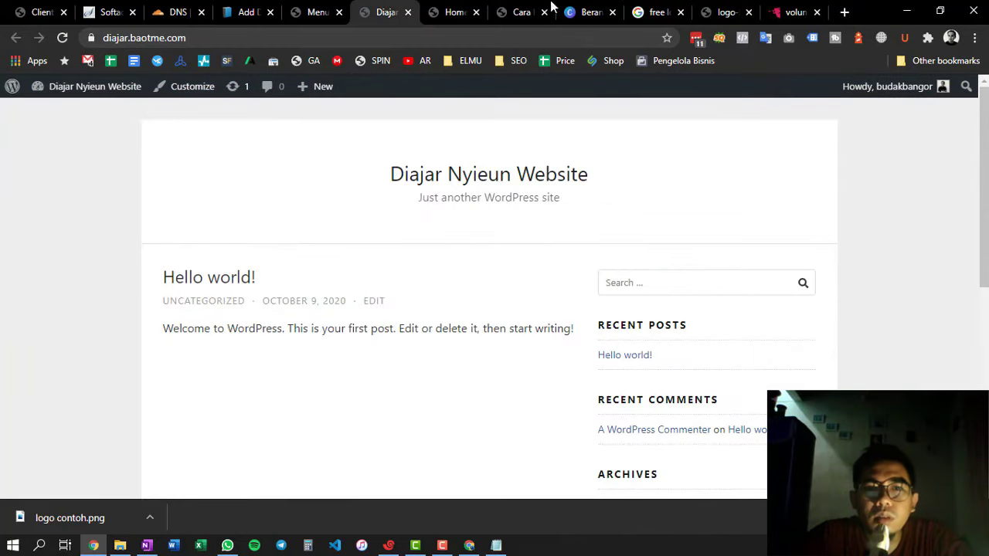
pyautogui.click(408, 9)
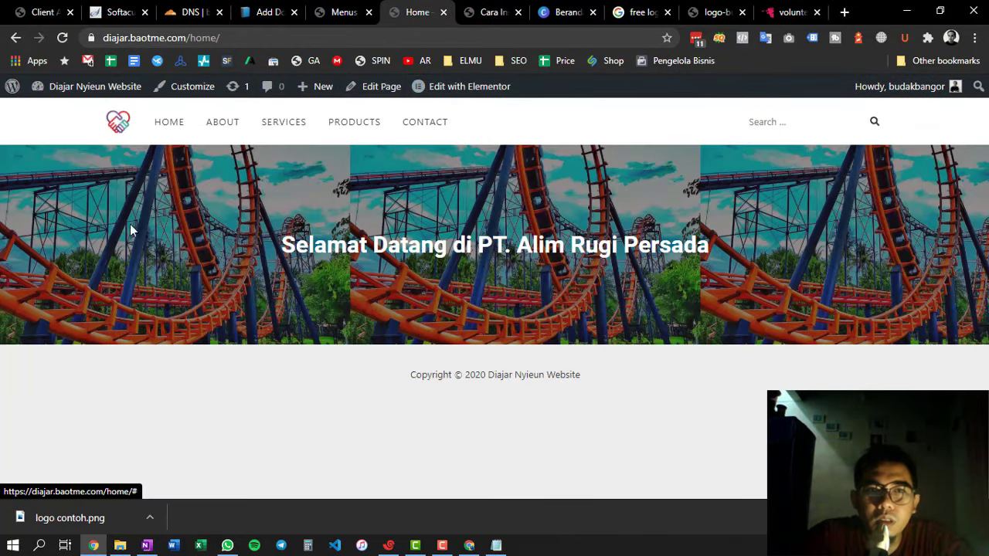
pyautogui.moveTo(478, 92)
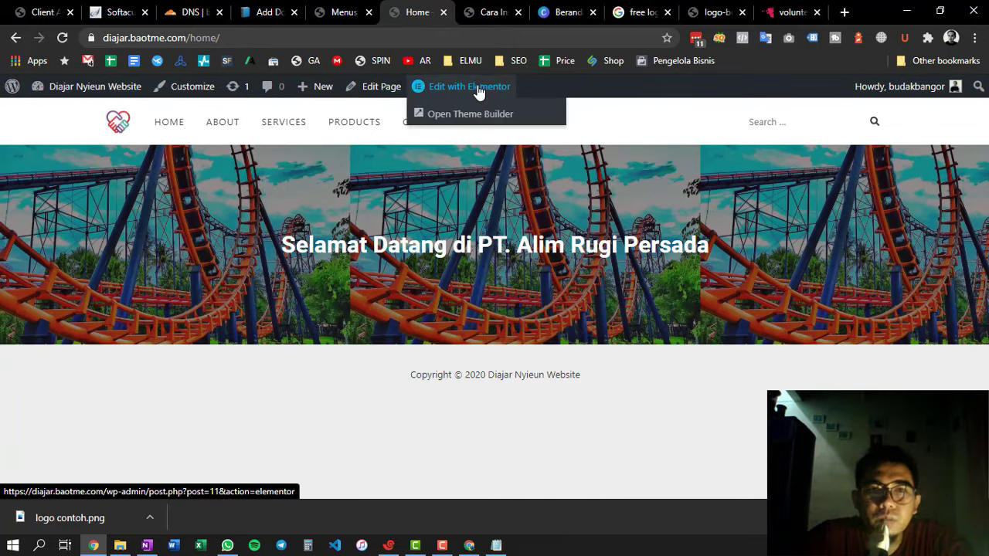
pyautogui.click(479, 91)
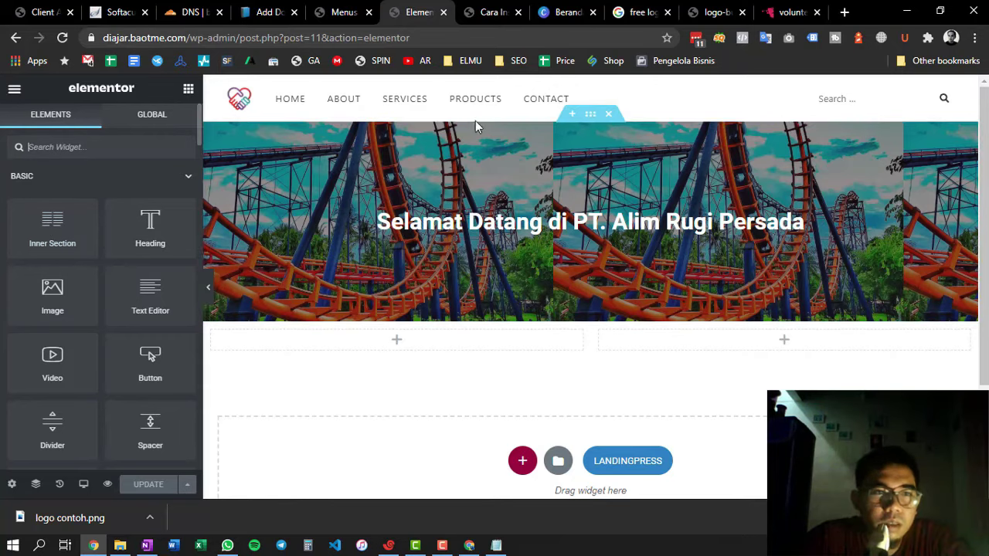
# Step: Select the hero section and set its background image to No-repeat, keeping position Default
pyautogui.click(592, 115)
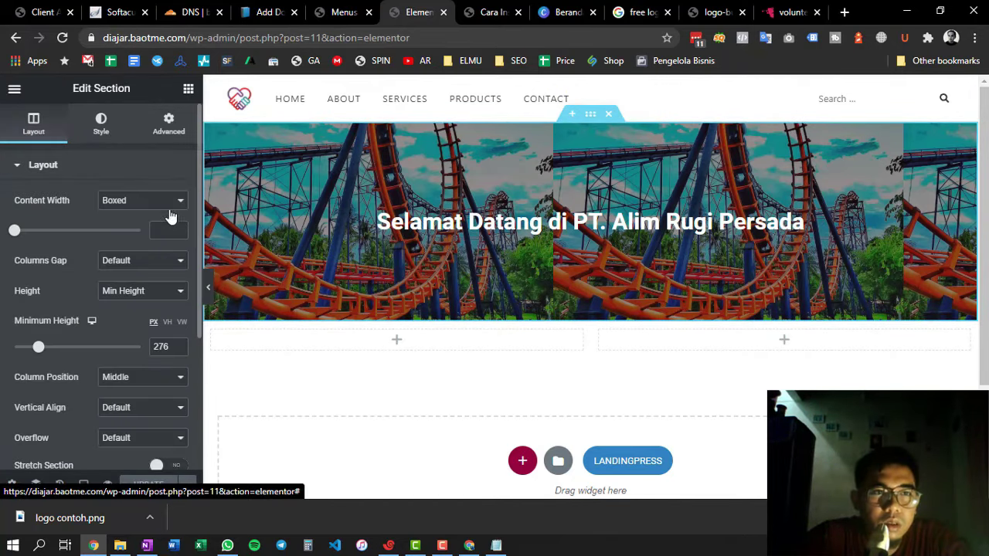
pyautogui.click(101, 123)
pyautogui.scroll(-2, 154, 309)
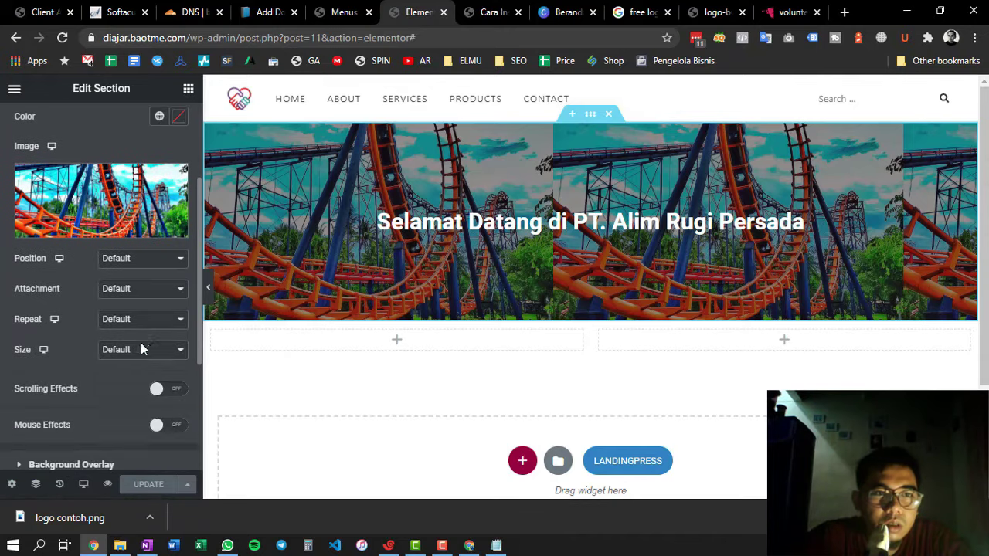
pyautogui.click(152, 263)
pyautogui.click(153, 266)
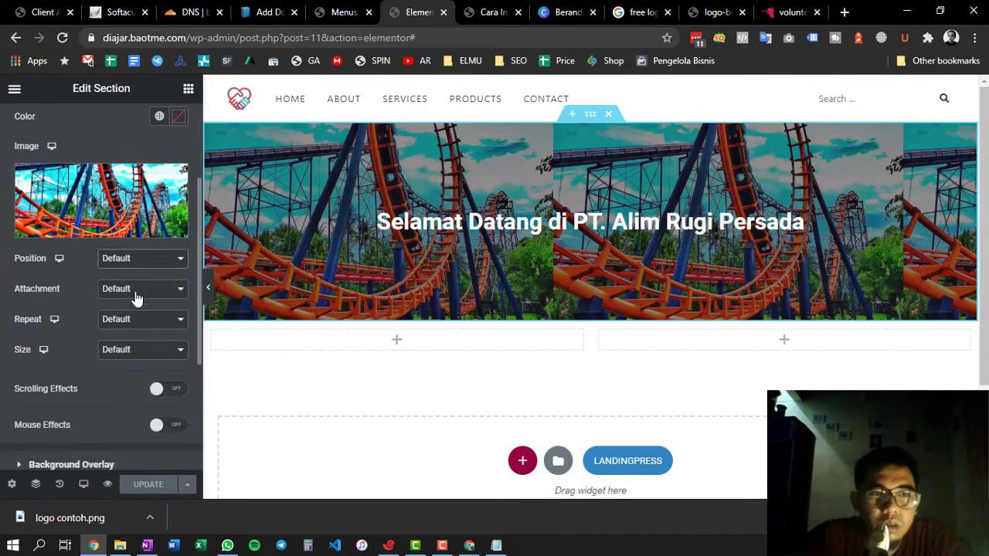
pyautogui.click(141, 323)
pyautogui.click(124, 345)
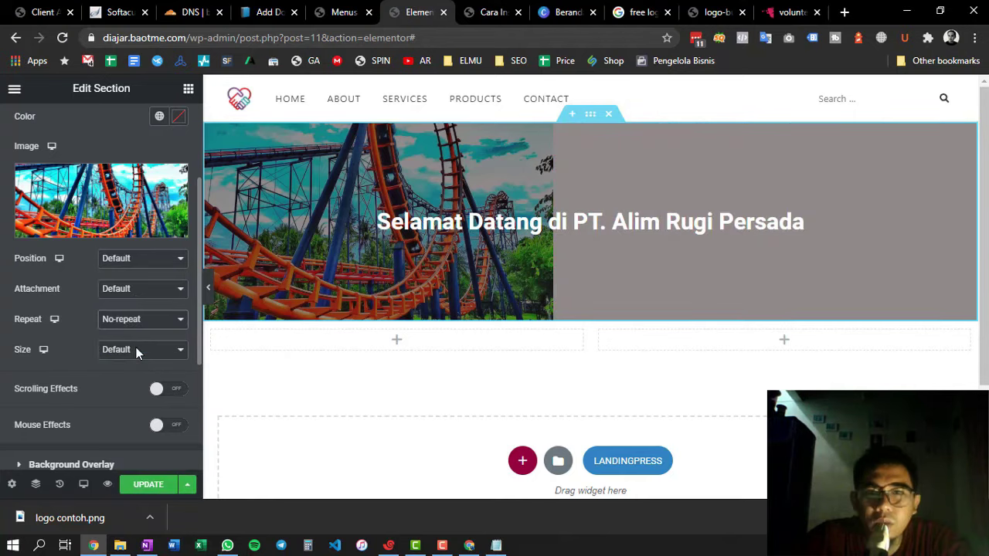
pyautogui.click(134, 325)
pyautogui.click(130, 345)
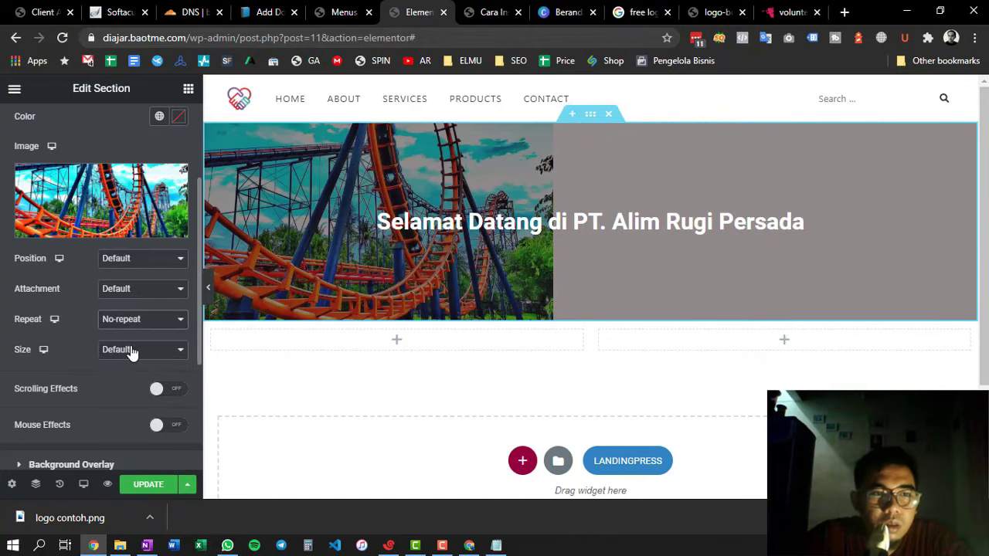
# Step: Set the hero background size to Cover after trying Auto and Contain
pyautogui.click(132, 349)
pyautogui.click(128, 390)
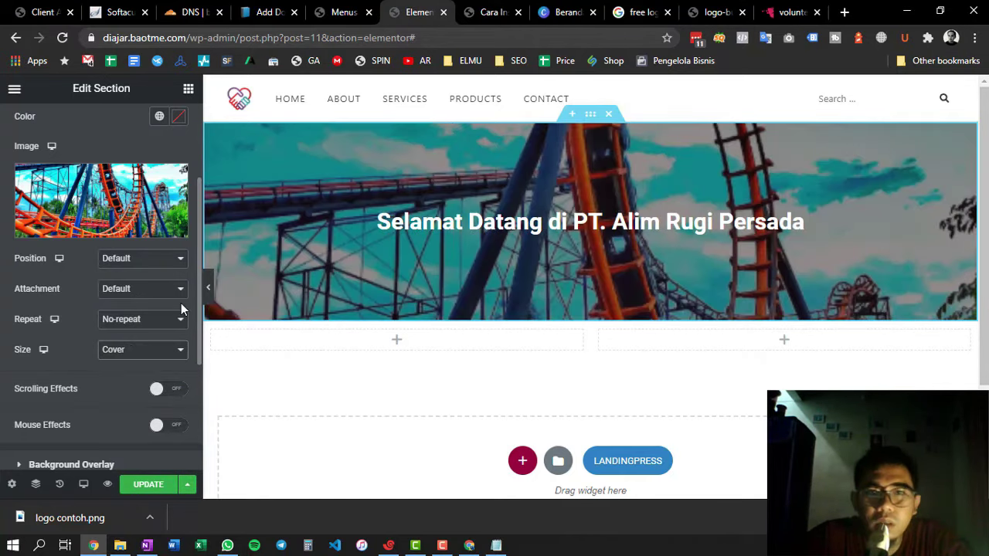
pyautogui.click(121, 350)
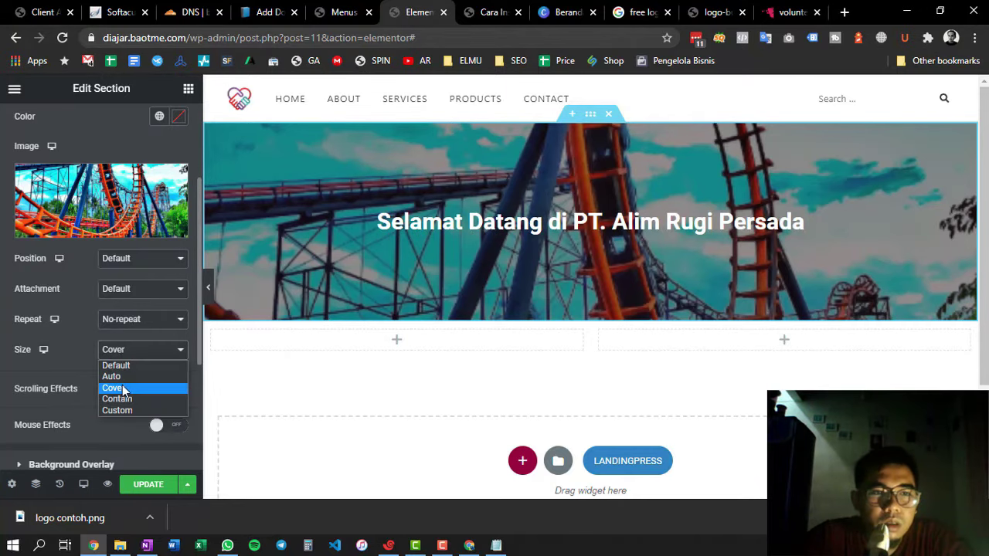
pyautogui.click(123, 381)
pyautogui.click(141, 352)
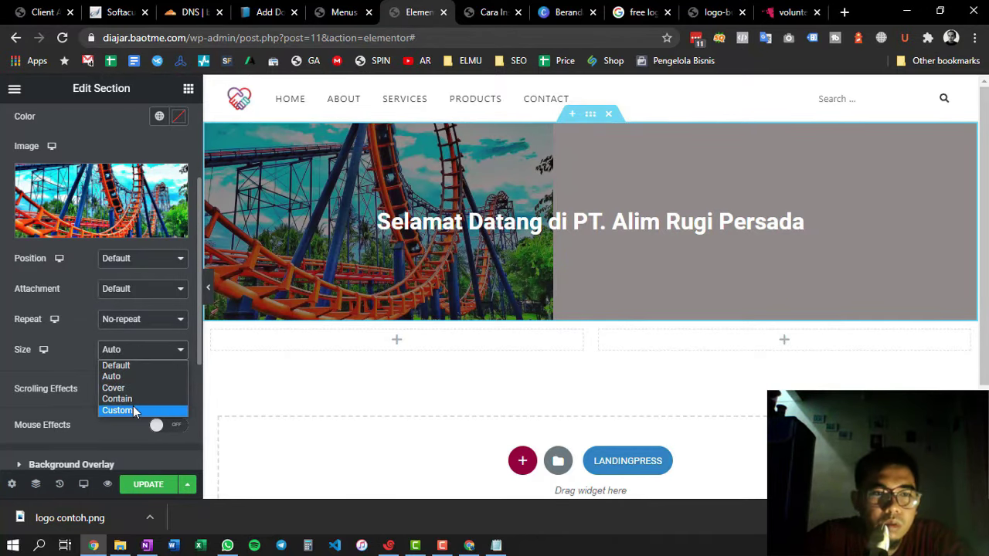
pyautogui.click(132, 400)
pyautogui.click(132, 353)
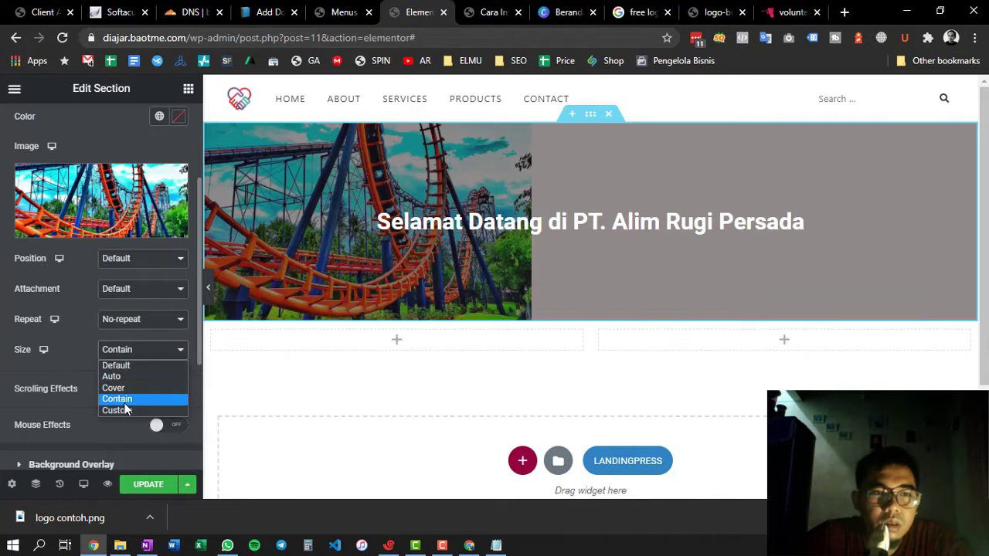
pyautogui.click(124, 388)
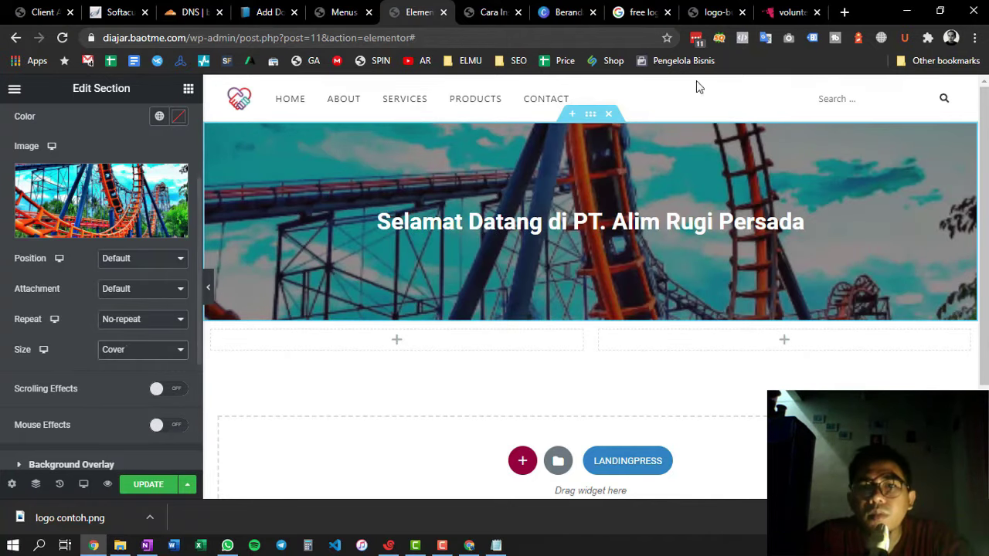
pyautogui.click(188, 89)
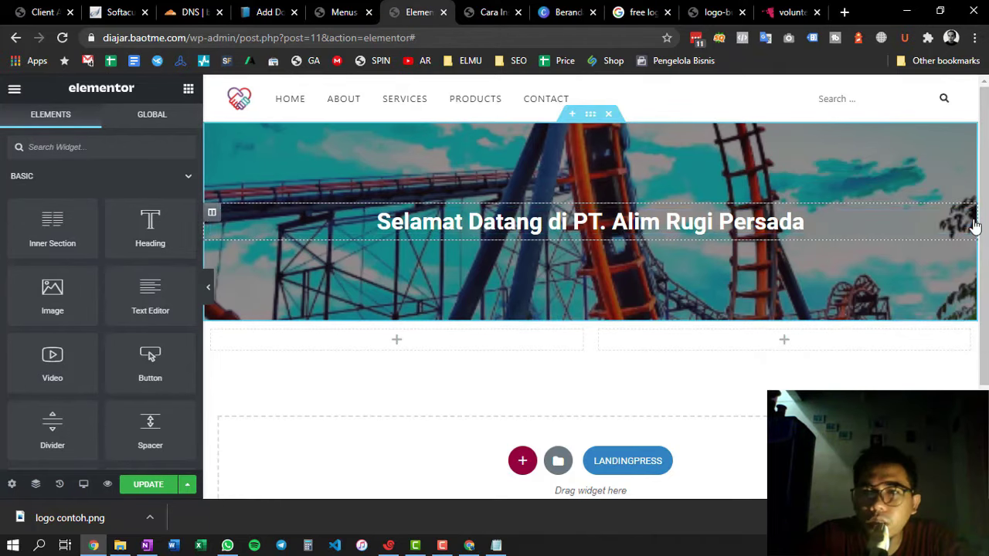
pyautogui.click(963, 221)
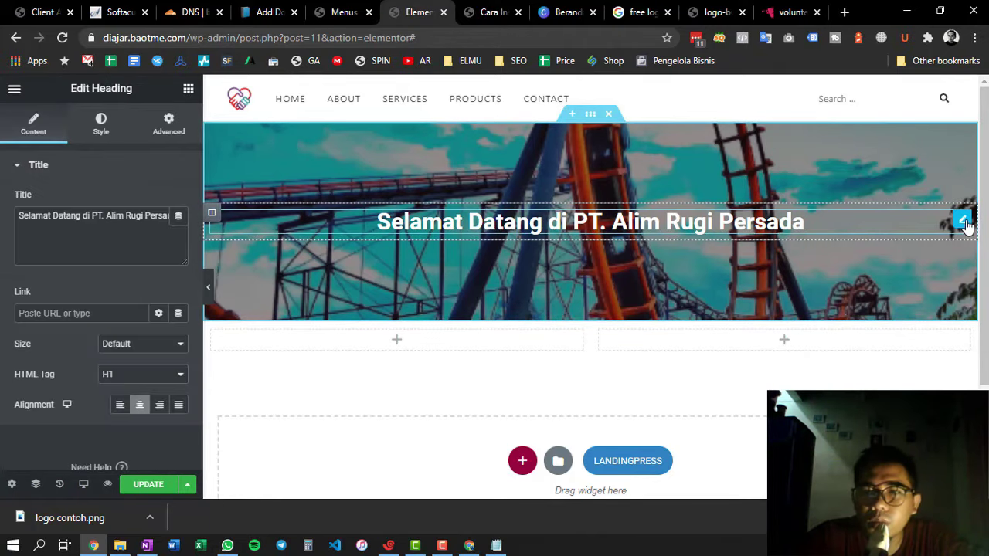
pyautogui.click(101, 124)
pyautogui.click(178, 231)
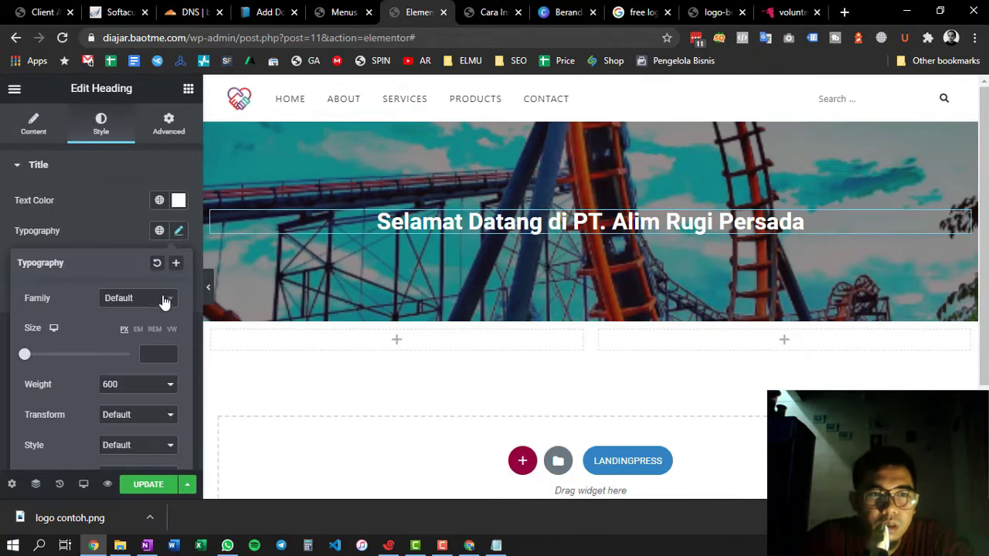
pyautogui.click(137, 298)
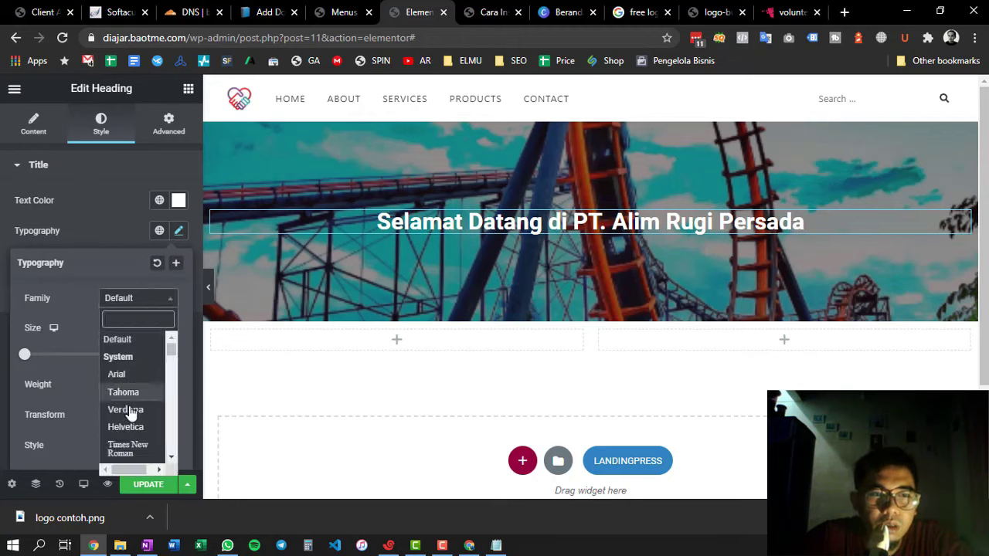
pyautogui.scroll(-3, 151, 418)
pyautogui.scroll(-5, 139, 414)
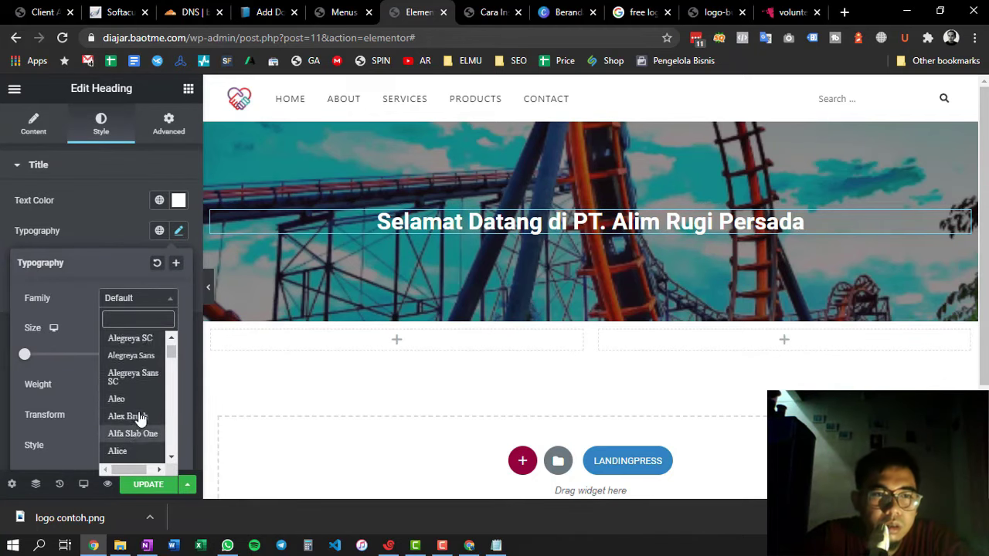
pyautogui.click(102, 229)
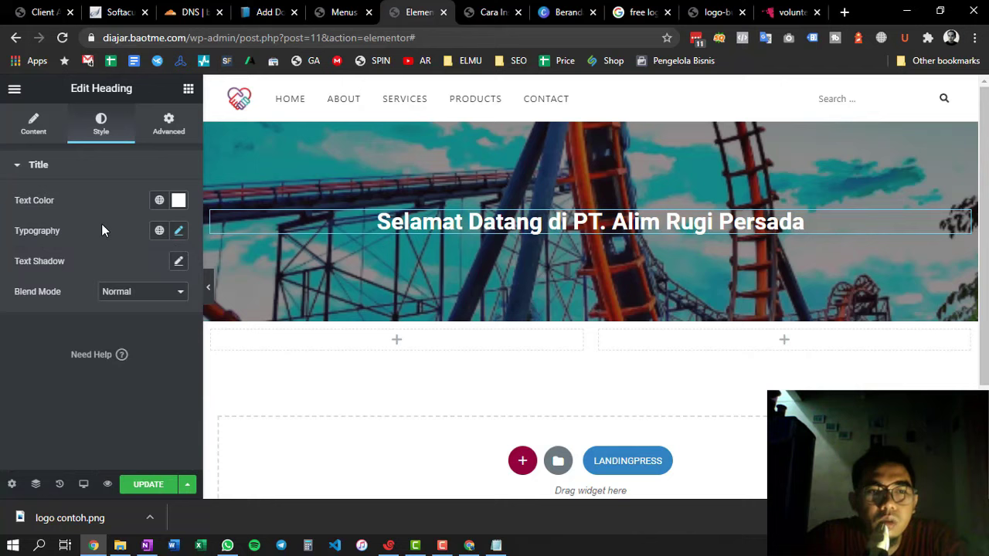
pyautogui.click(188, 88)
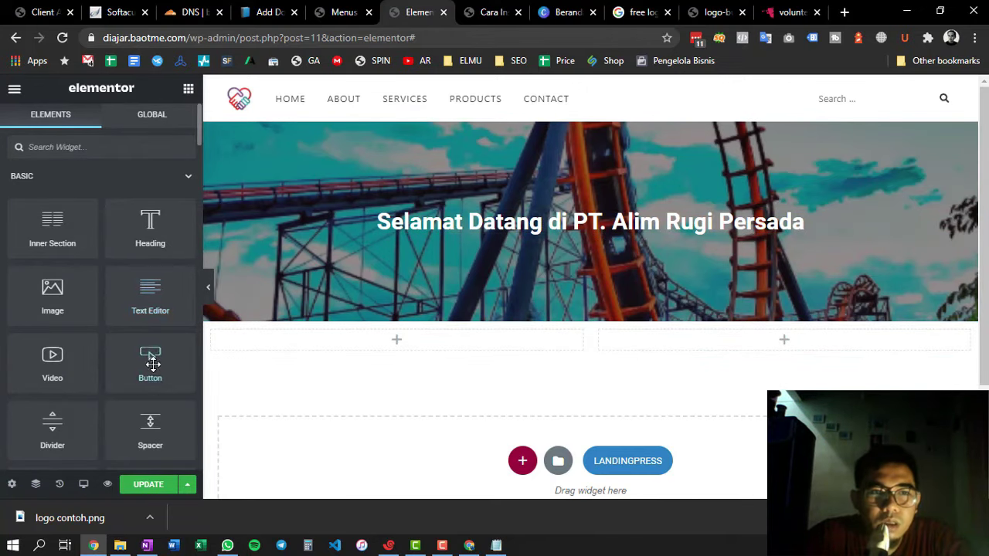
# Step: Add a centre-aligned button reading 'Hubungi Kami' beneath the hero heading
pyautogui.moveTo(150, 363); pyautogui.dragTo(587, 233)
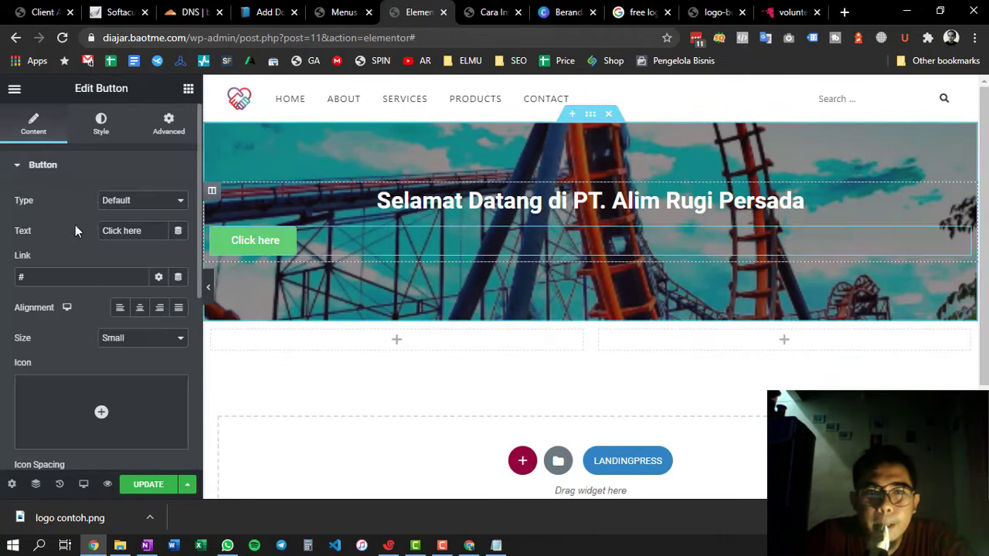
pyautogui.click(140, 307)
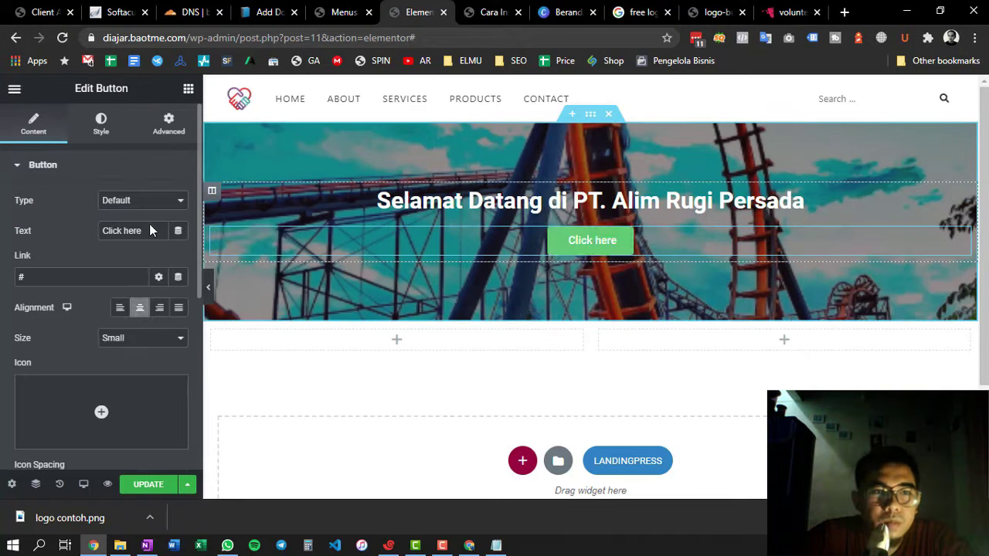
pyautogui.write('Hubungi Kami')
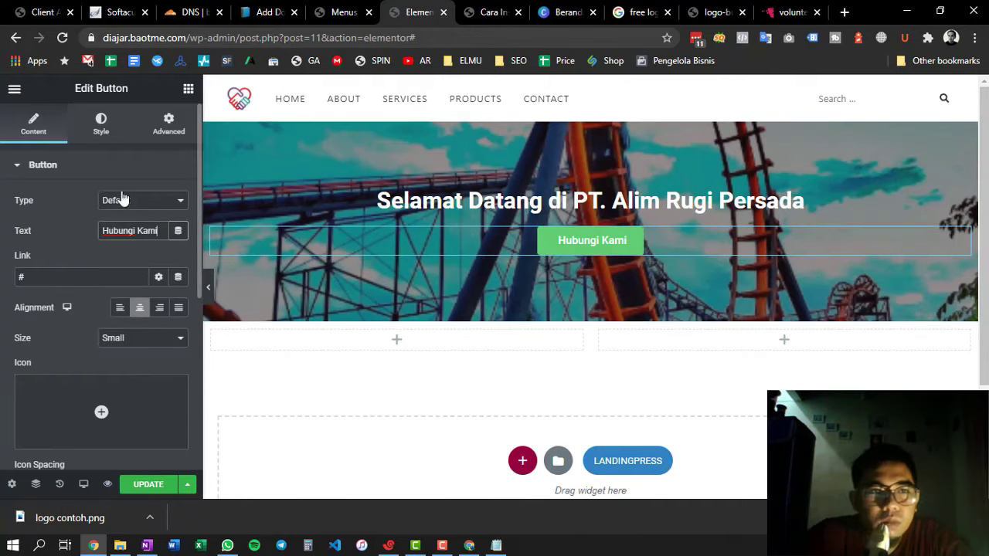
pyautogui.click(101, 130)
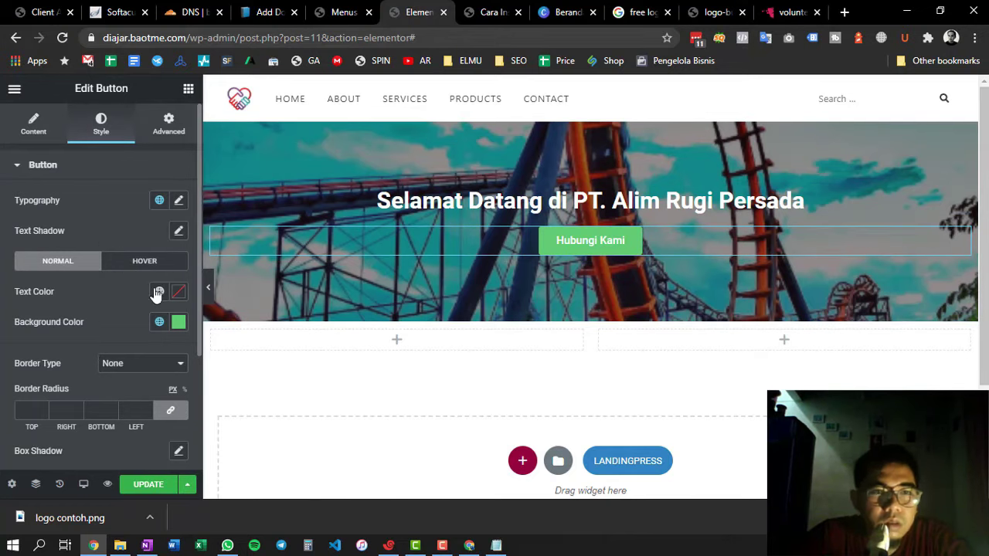
# Step: Set the Hubungi Kami button's background colour to white #FFFFFF
pyautogui.click(179, 322)
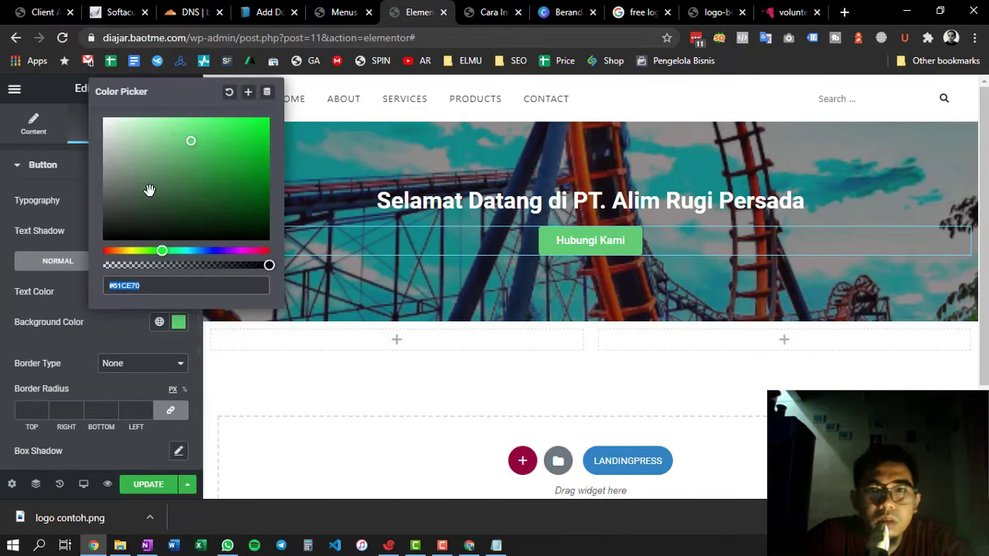
pyautogui.click(135, 230)
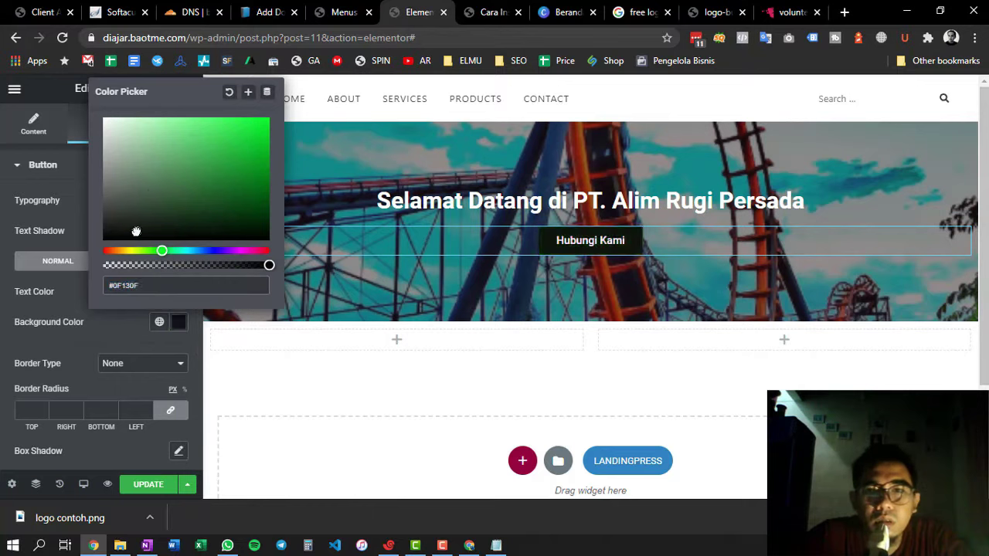
pyautogui.click(115, 127)
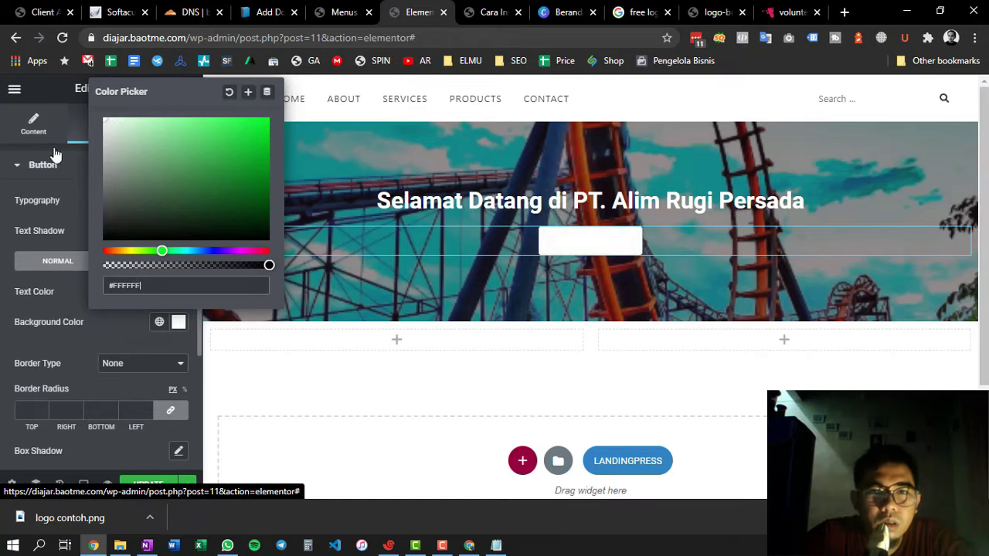
pyautogui.click(46, 324)
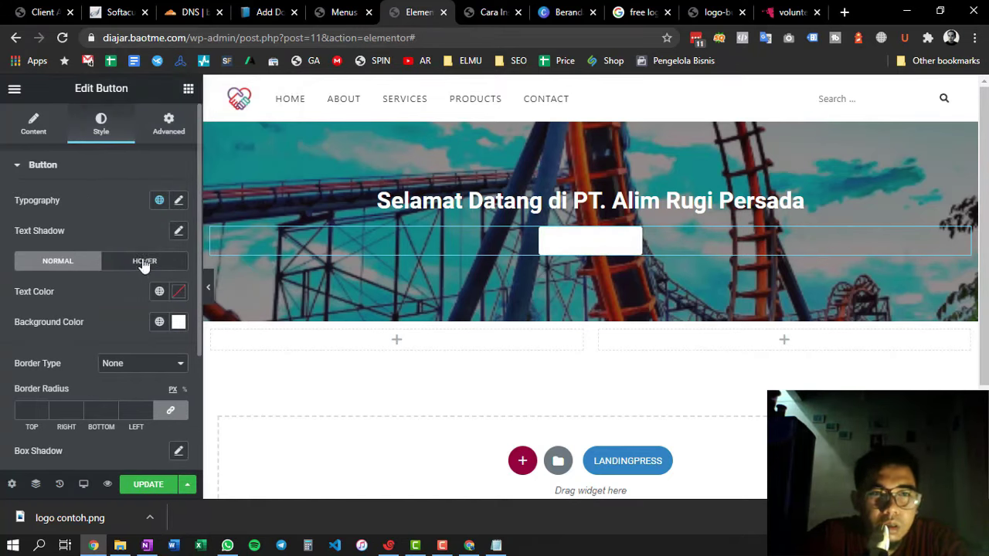
pyautogui.scroll(-2, 131, 275)
pyautogui.scroll(2, 131, 336)
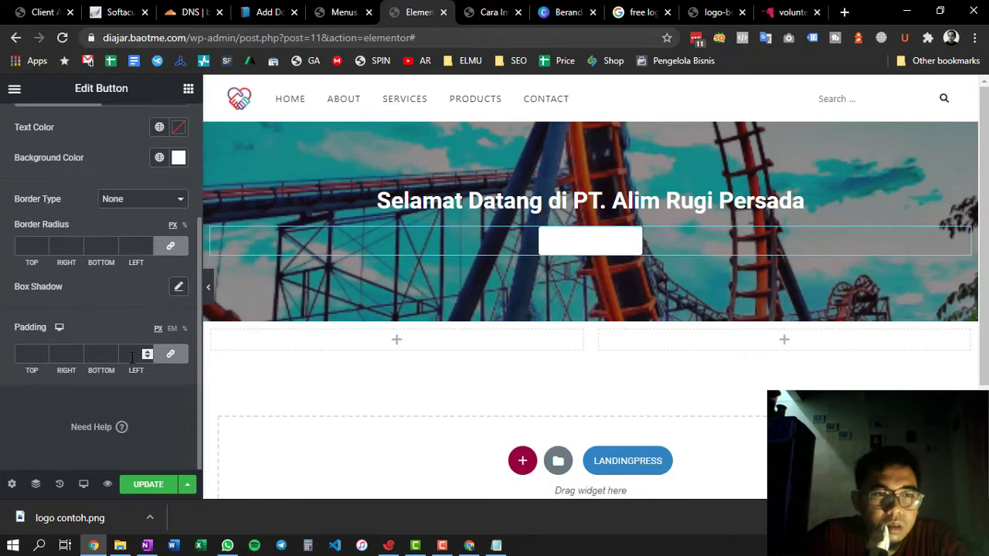
pyautogui.scroll(1, 158, 283)
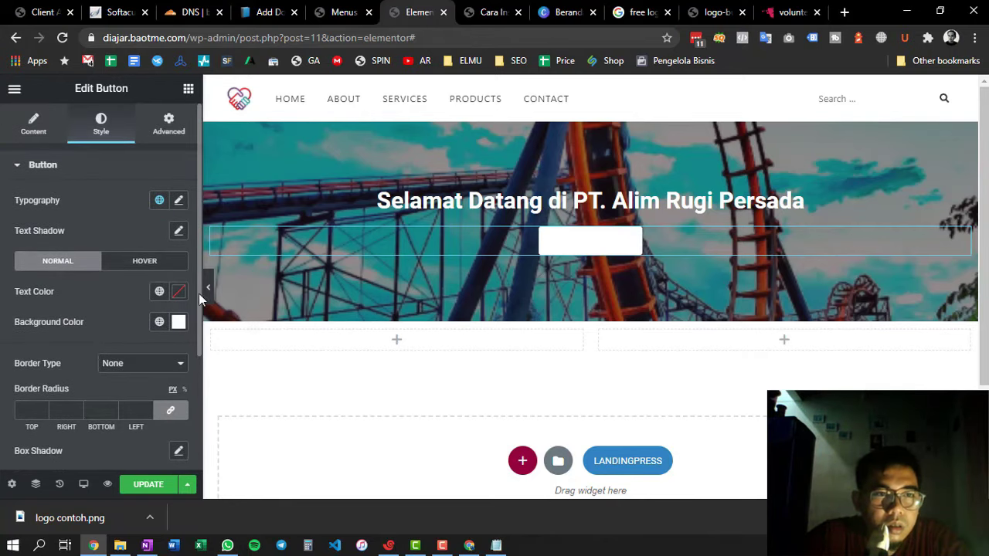
# Step: Make the button's text colour near-black
pyautogui.click(179, 292)
pyautogui.click(244, 335)
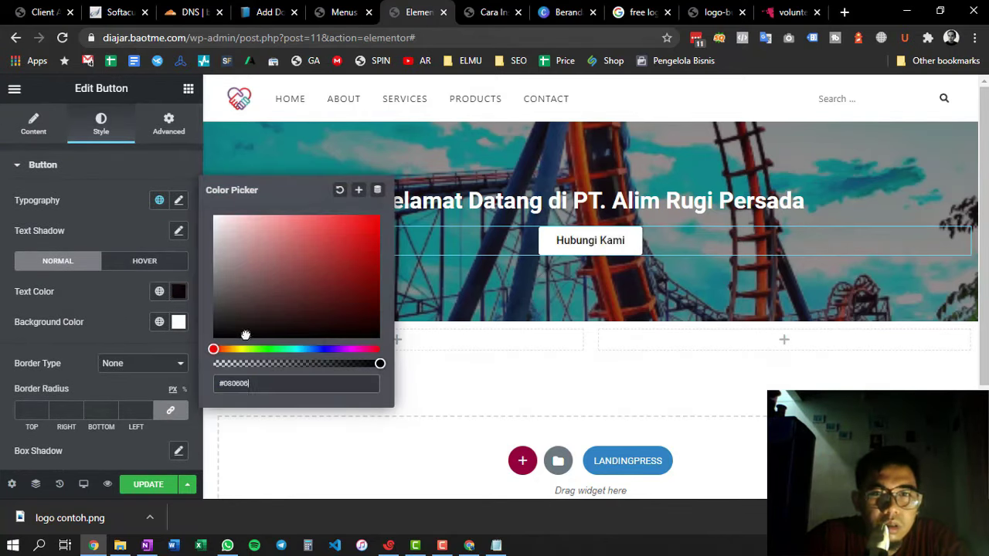
pyautogui.click(47, 335)
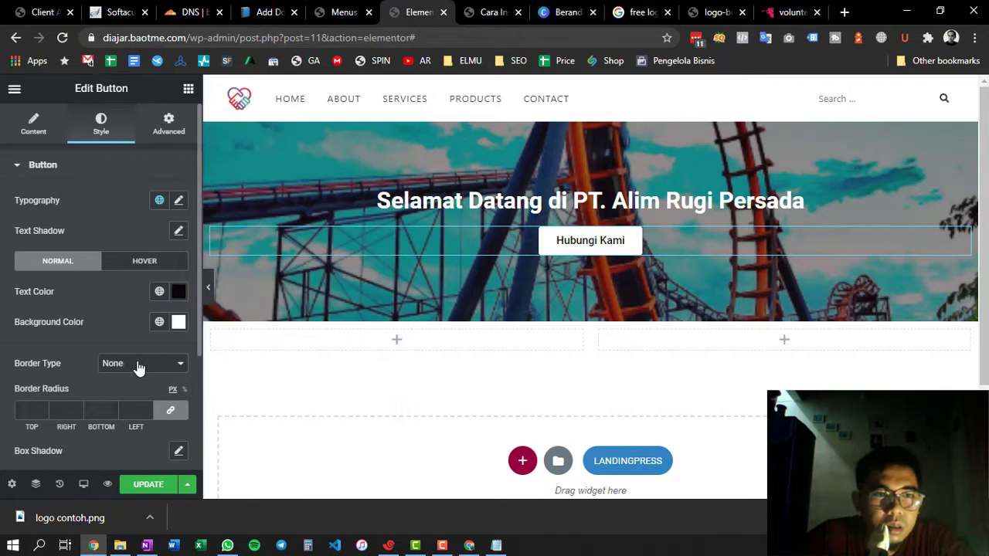
pyautogui.scroll(-2, 67, 369)
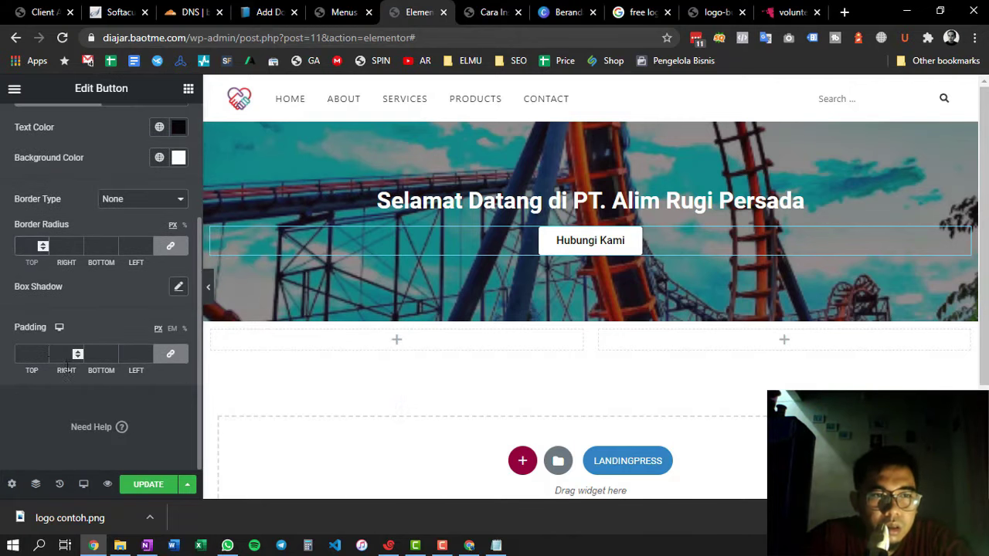
# Step: Try a button padding of 1, then clear it back to the default
pyautogui.click(27, 353)
pyautogui.write('1')
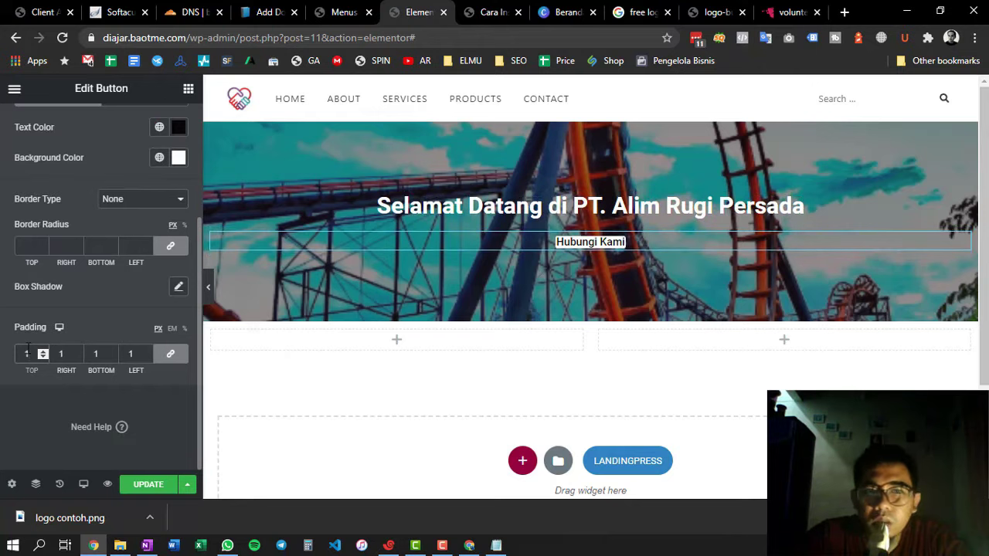
pyautogui.press('BackSpace')
pyautogui.scroll(1, 95, 260)
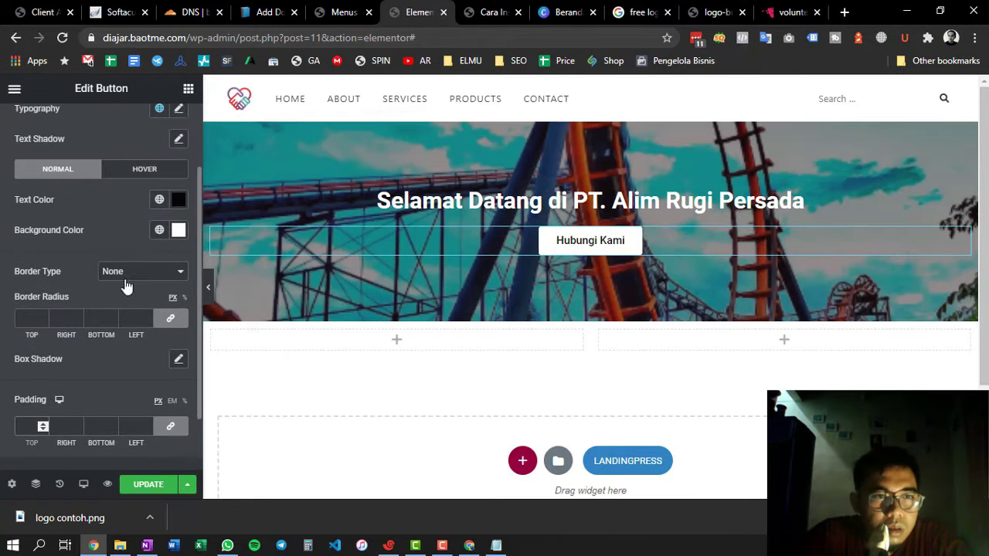
pyautogui.click(188, 88)
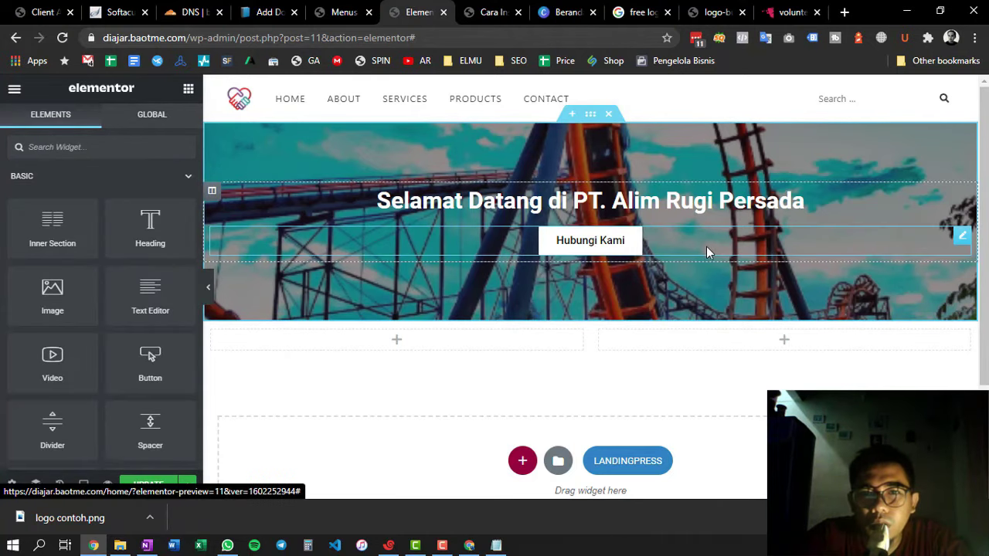
# Step: Give the Hubungi Kami button a purple #4D00F4 hover background
pyautogui.click(269, 255)
pyautogui.click(146, 263)
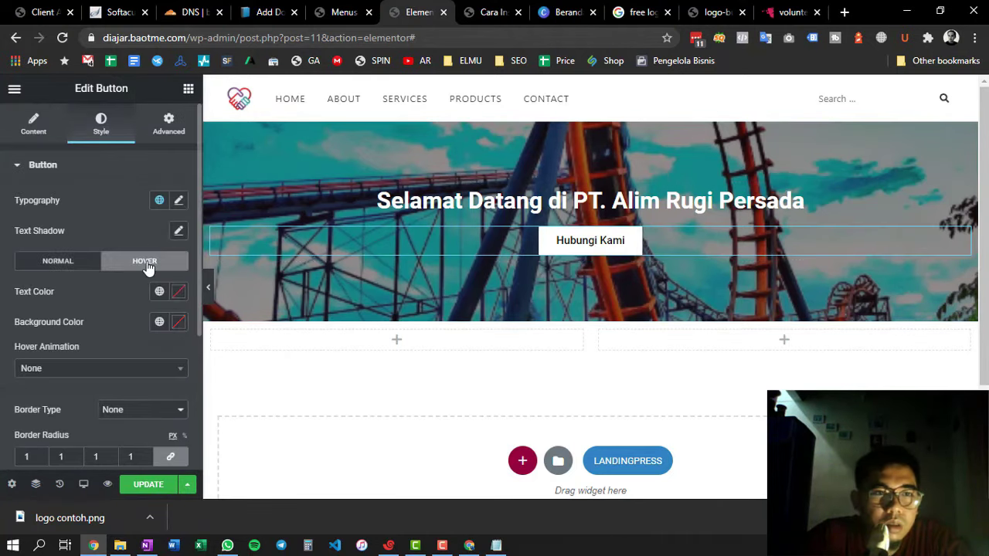
pyautogui.click(179, 323)
pyautogui.click(223, 250)
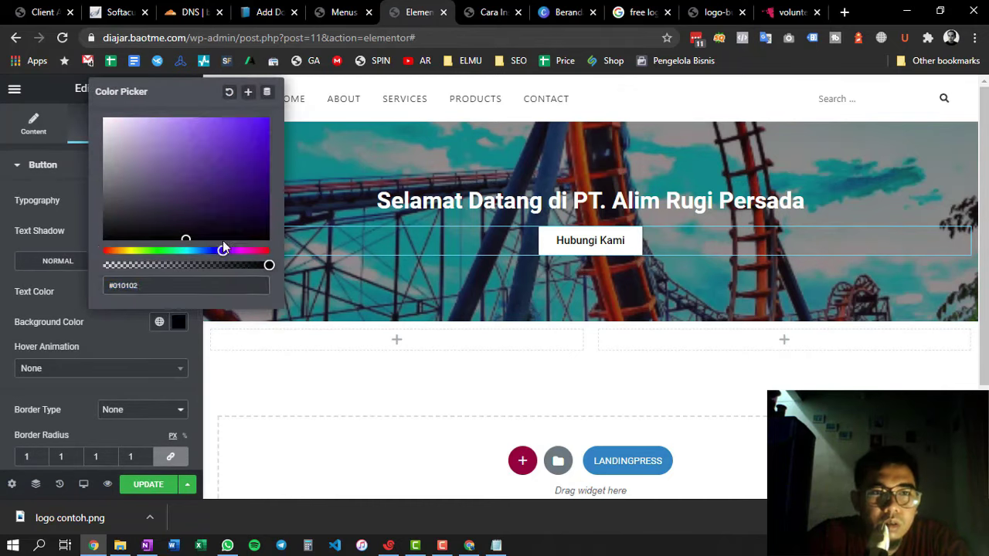
pyautogui.click(229, 168)
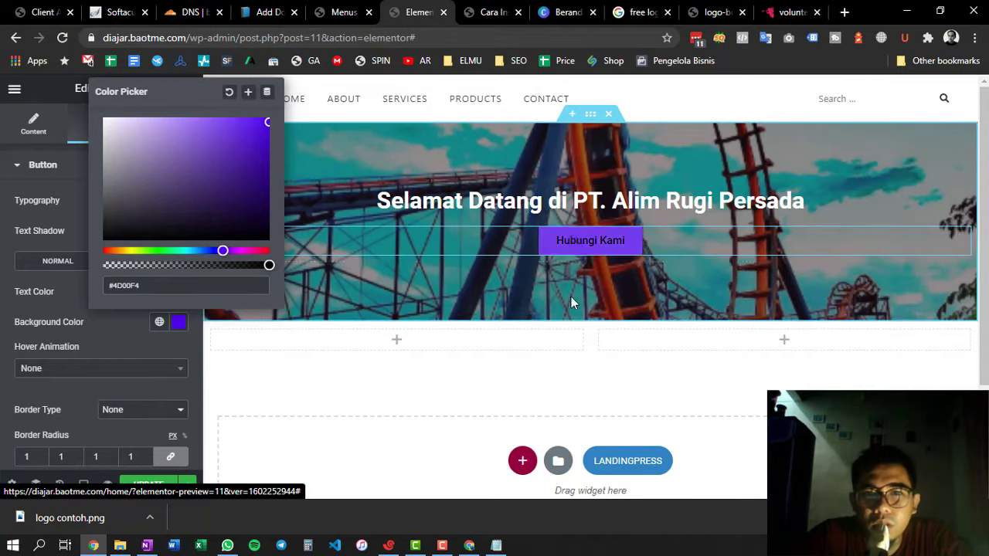
# Step: Set the button's hover text colour to white #FFFFFF
pyautogui.click(98, 328)
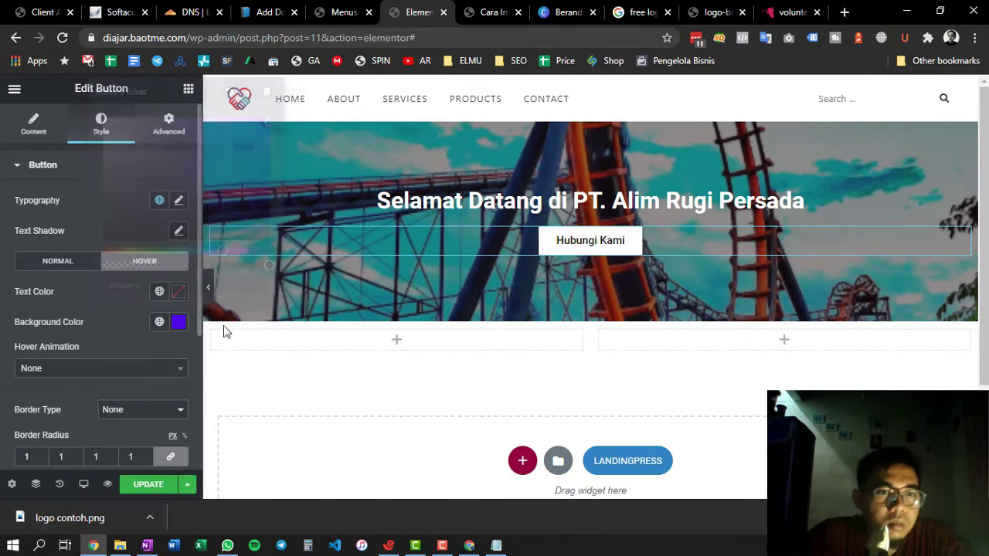
pyautogui.click(179, 291)
pyautogui.write('#D8B5B5')
pyautogui.moveTo(241, 235); pyautogui.dragTo(166, 178)
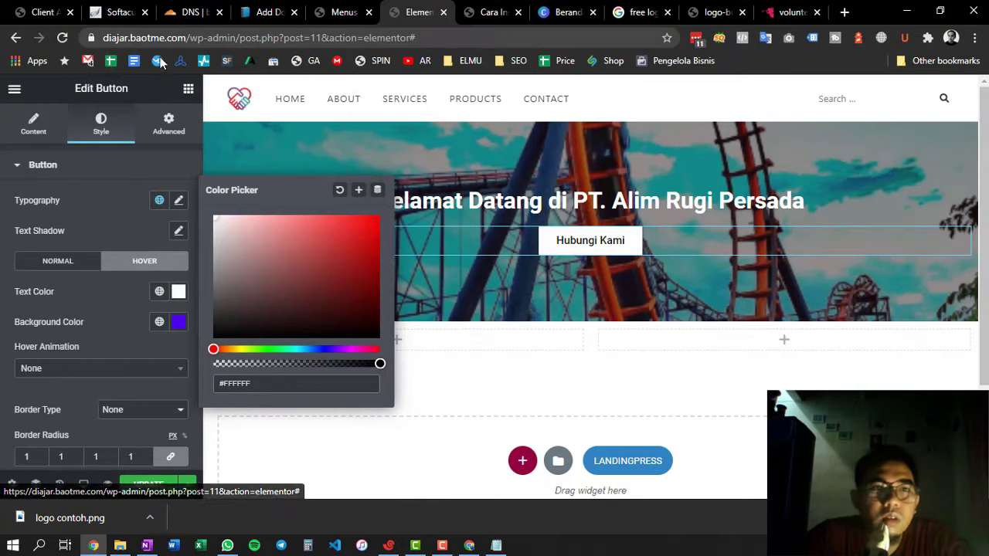
pyautogui.click(189, 89)
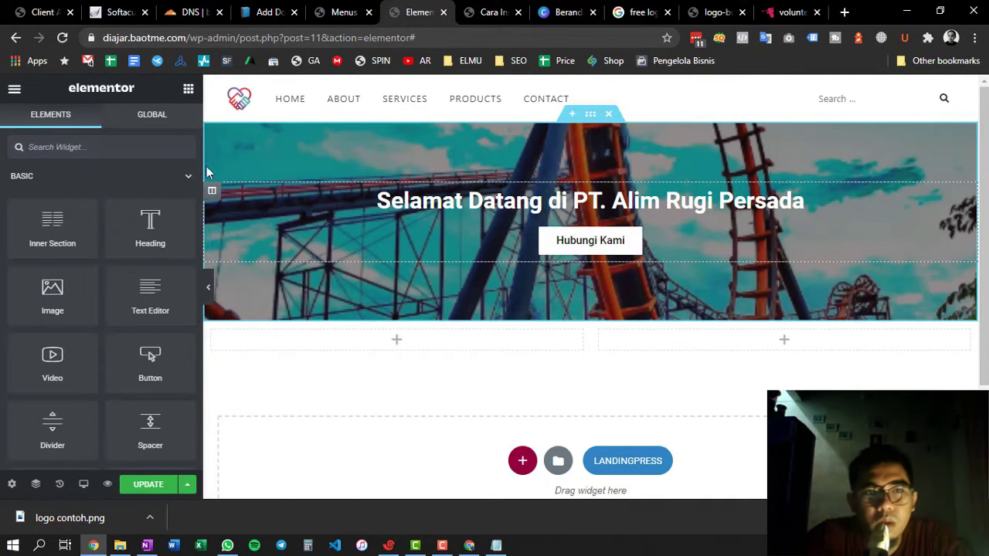
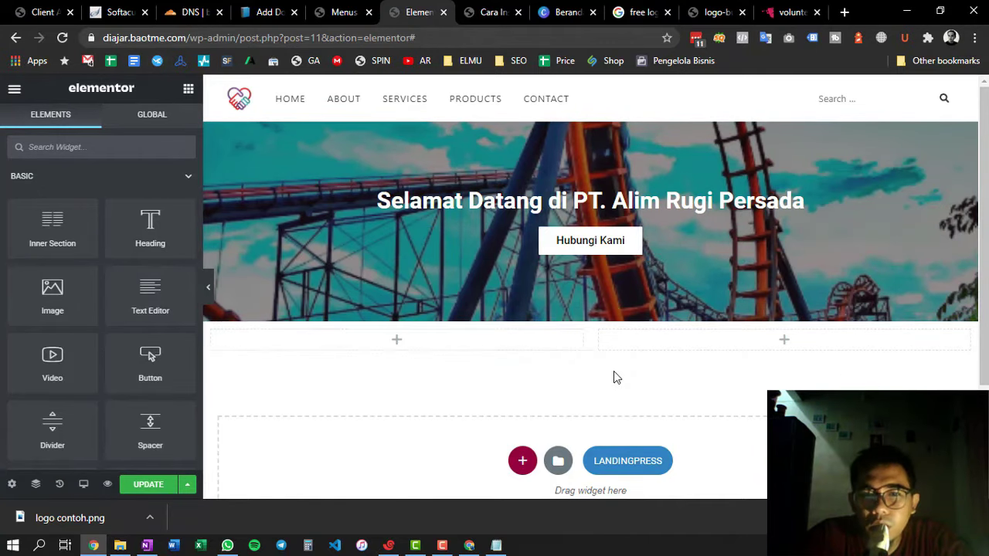
# Step: Add a third column to the section below the hero
pyautogui.rightClick(608, 345)
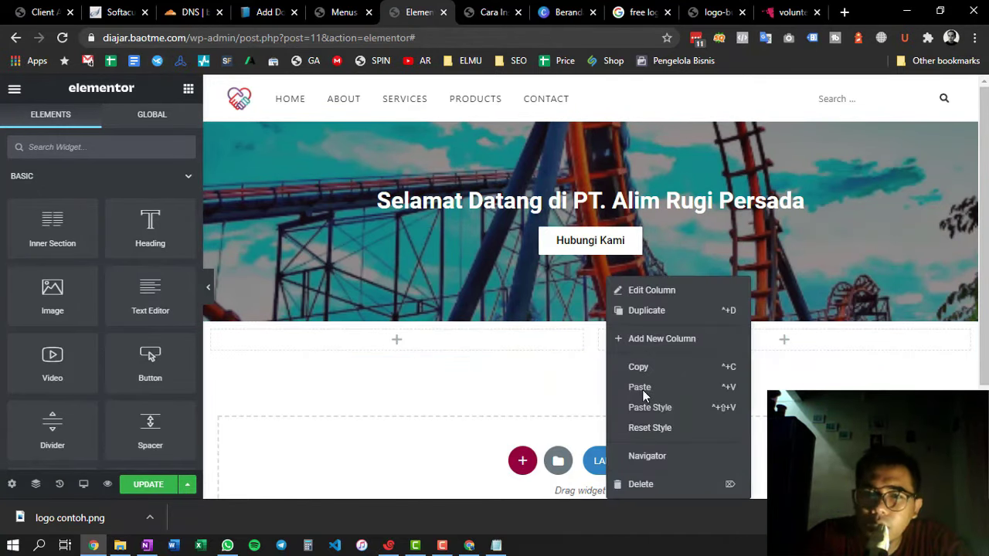
pyautogui.click(584, 346)
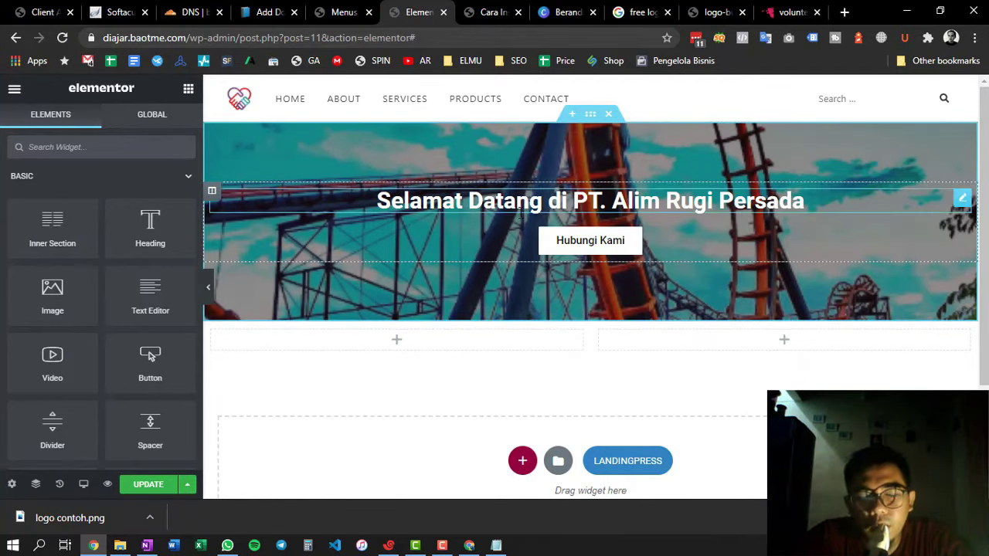
pyautogui.rightClick(599, 337)
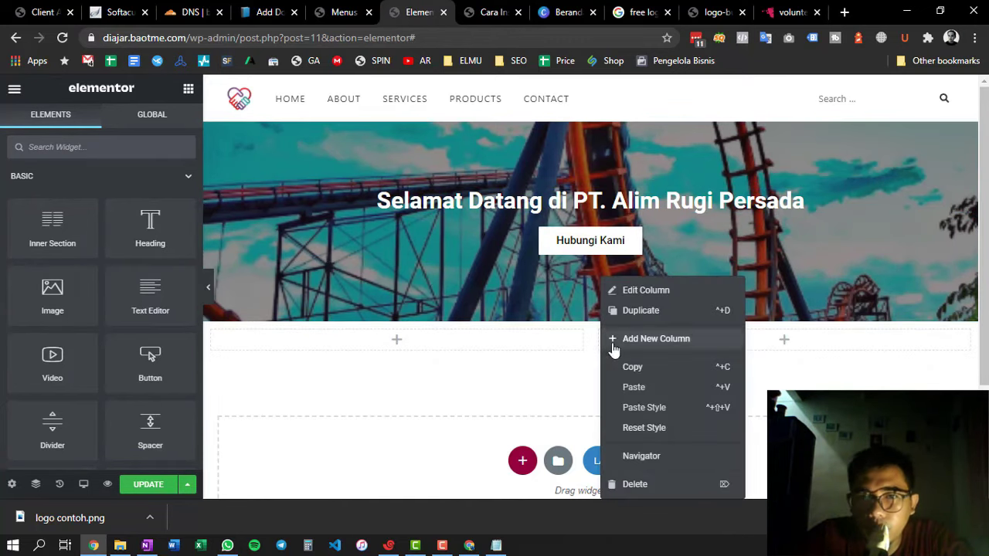
pyautogui.click(637, 340)
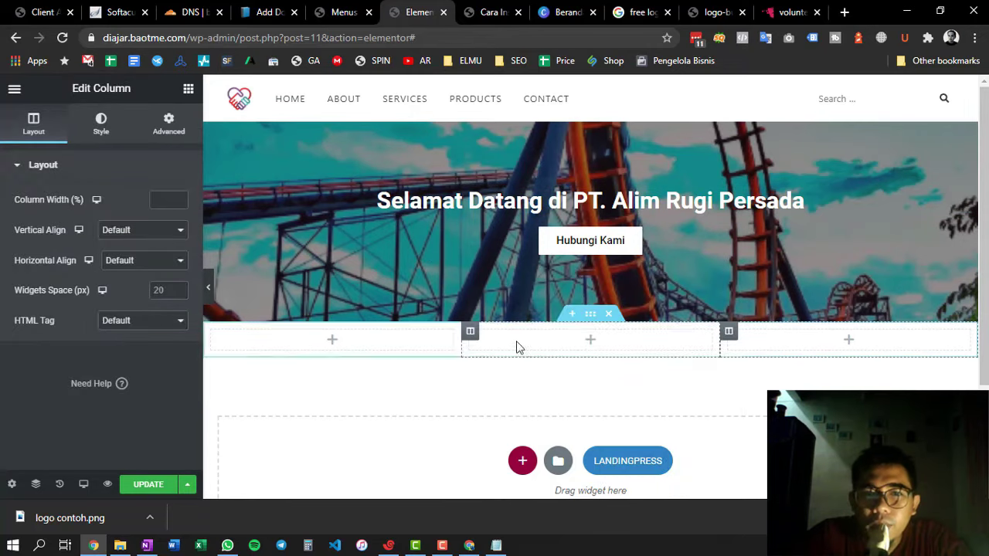
pyautogui.click(189, 89)
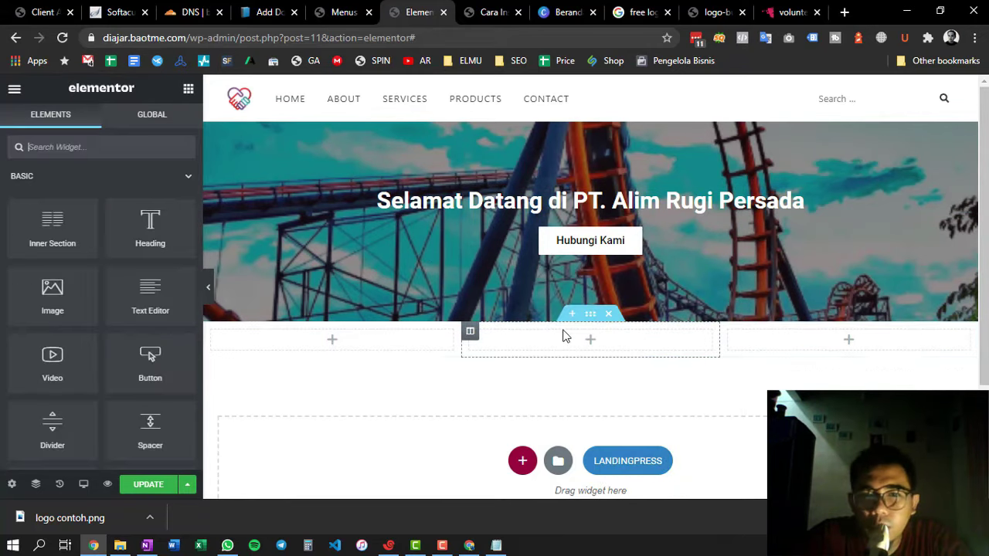
# Step: Add a single-column section above the columns and drop a Heading widget into it
pyautogui.click(571, 318)
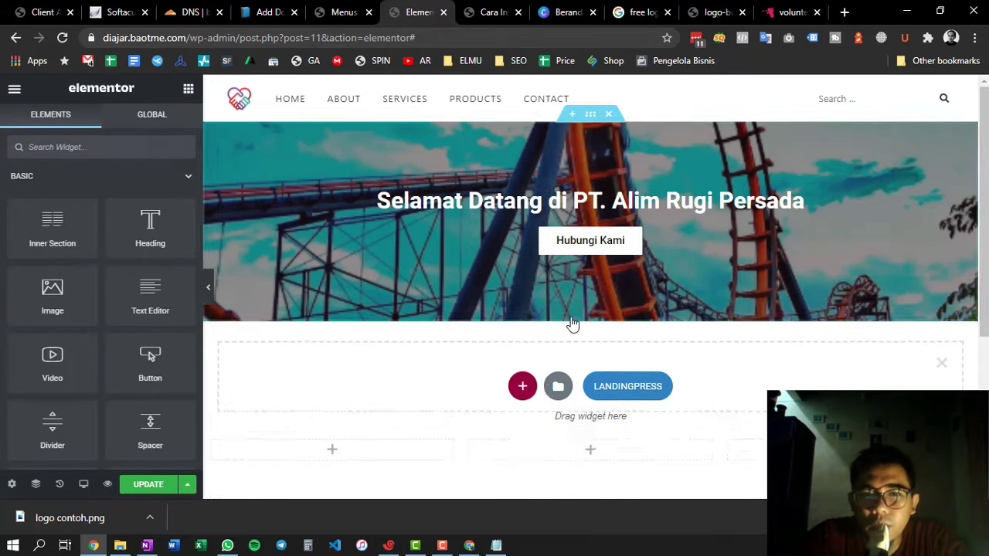
pyautogui.click(523, 393)
pyautogui.click(385, 424)
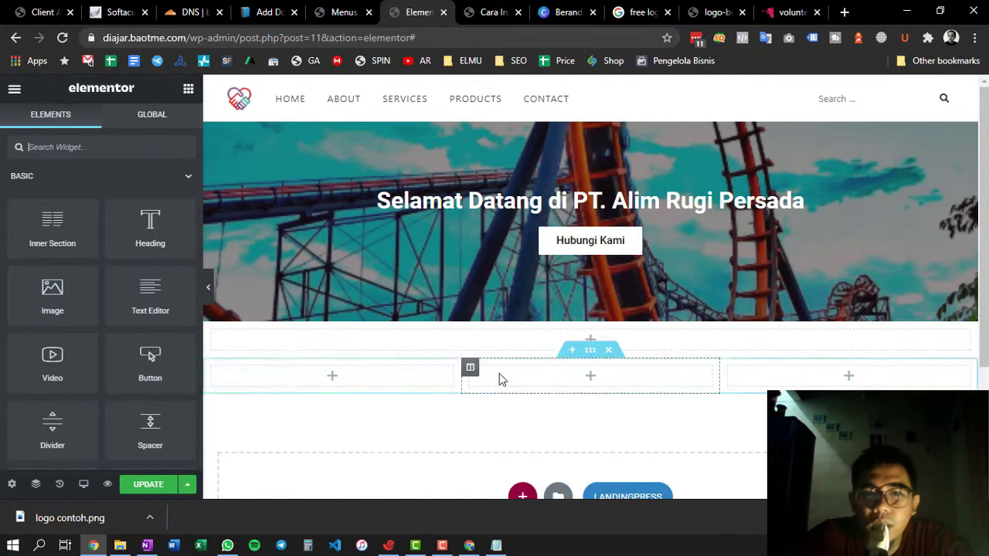
pyautogui.moveTo(150, 224); pyautogui.dragTo(553, 334)
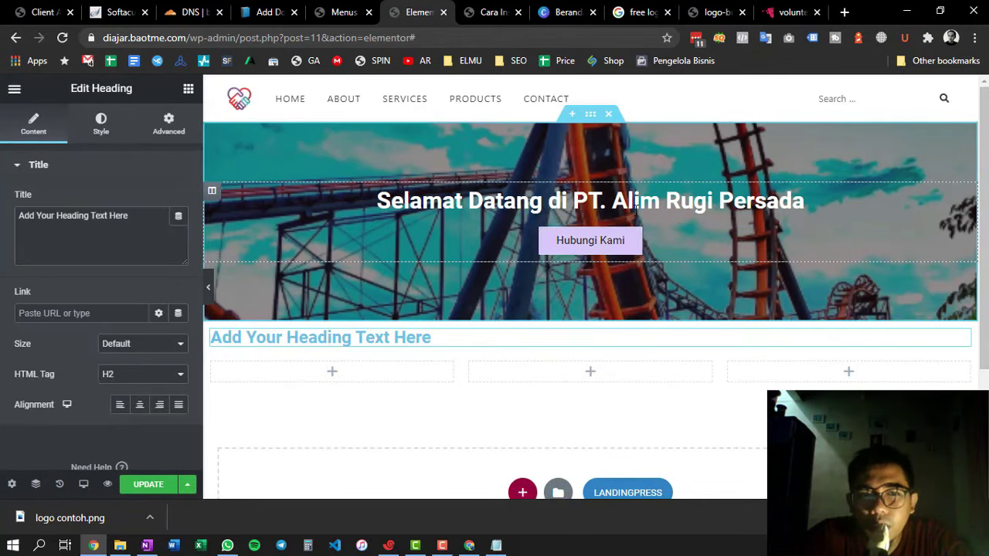
# Step: Keep the heading at H2 and make its text colour near-black #171A1B
pyautogui.click(135, 374)
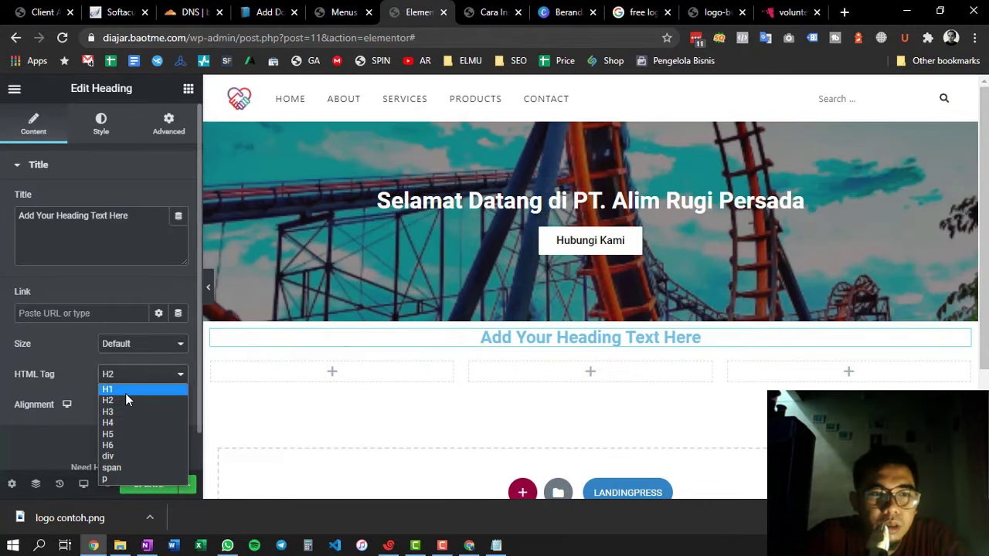
pyautogui.click(125, 401)
pyautogui.tripleClick(88, 236)
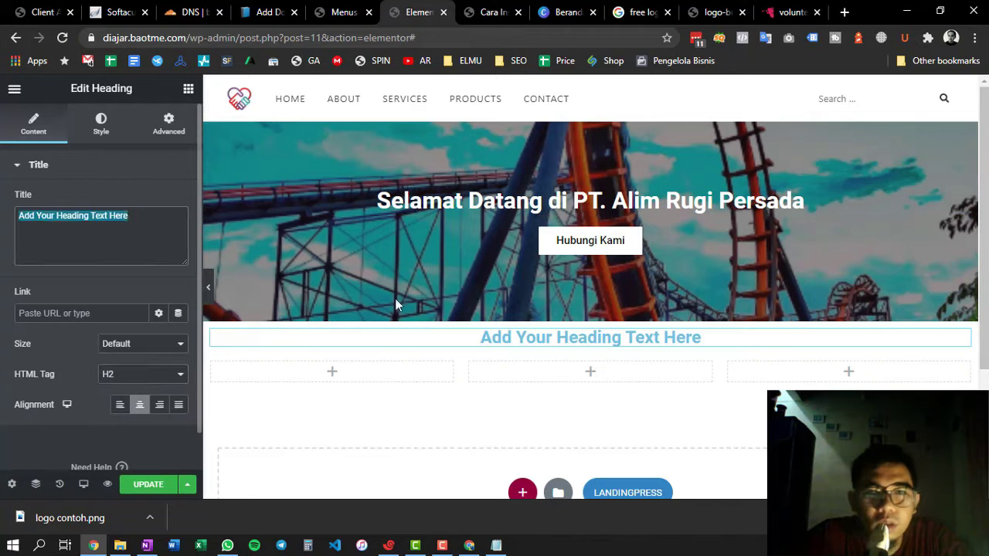
pyautogui.click(101, 122)
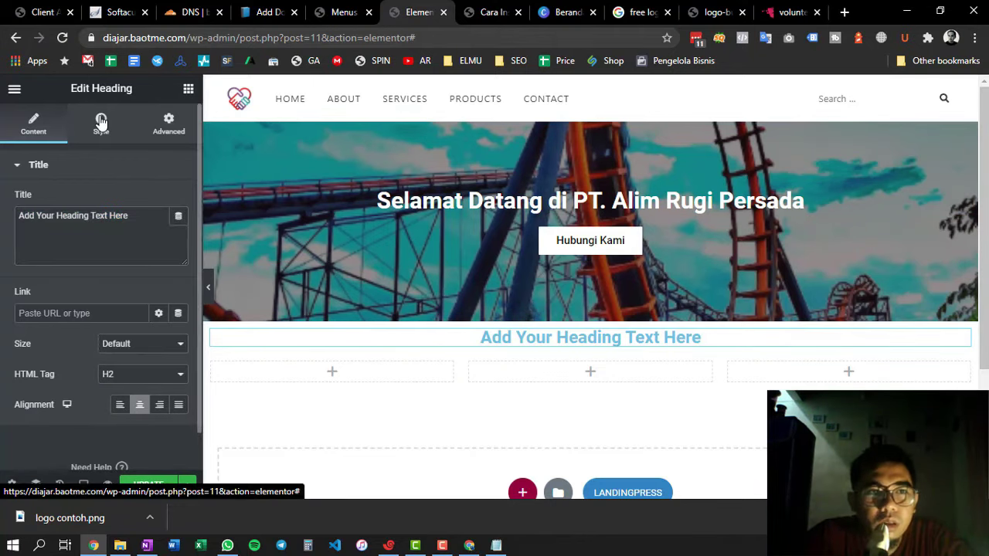
pyautogui.click(177, 202)
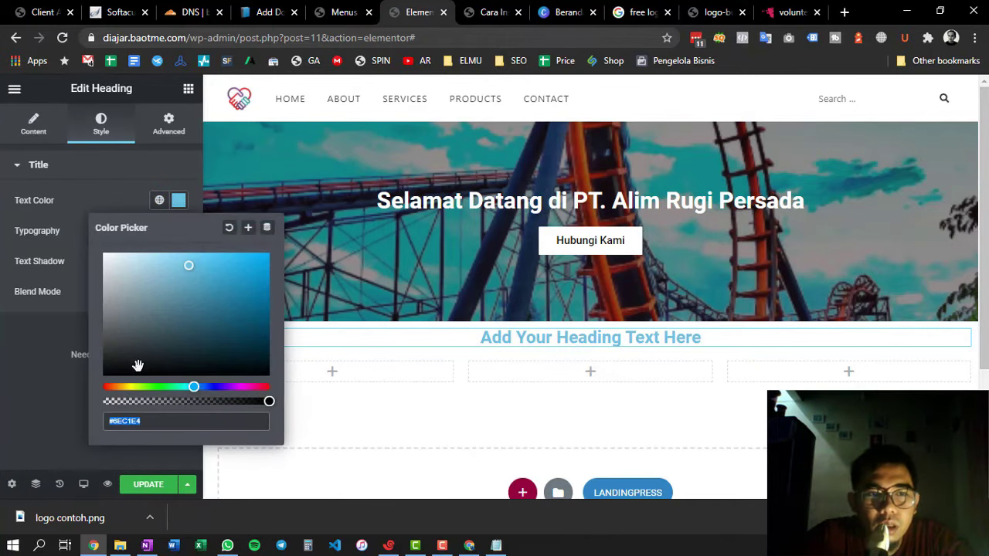
pyautogui.click(127, 363)
pyautogui.click(2, 379)
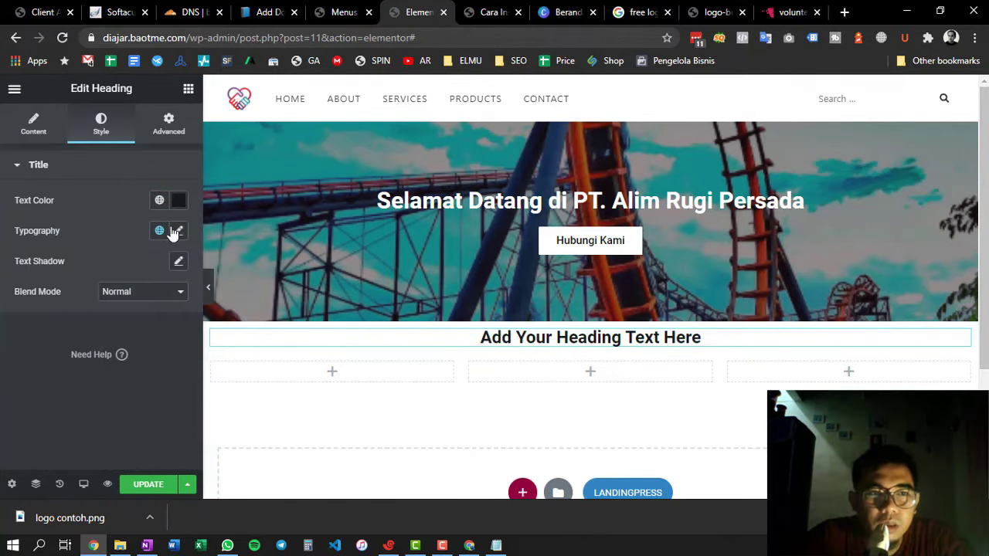
pyautogui.click(34, 125)
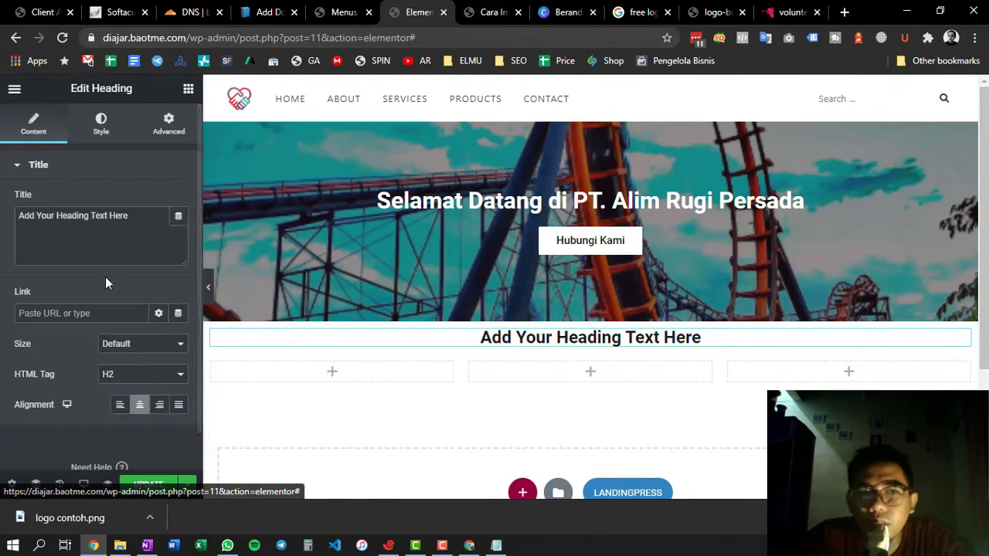
# Step: Change the heading text to 'Layanan Kami'
pyautogui.tripleClick(132, 224)
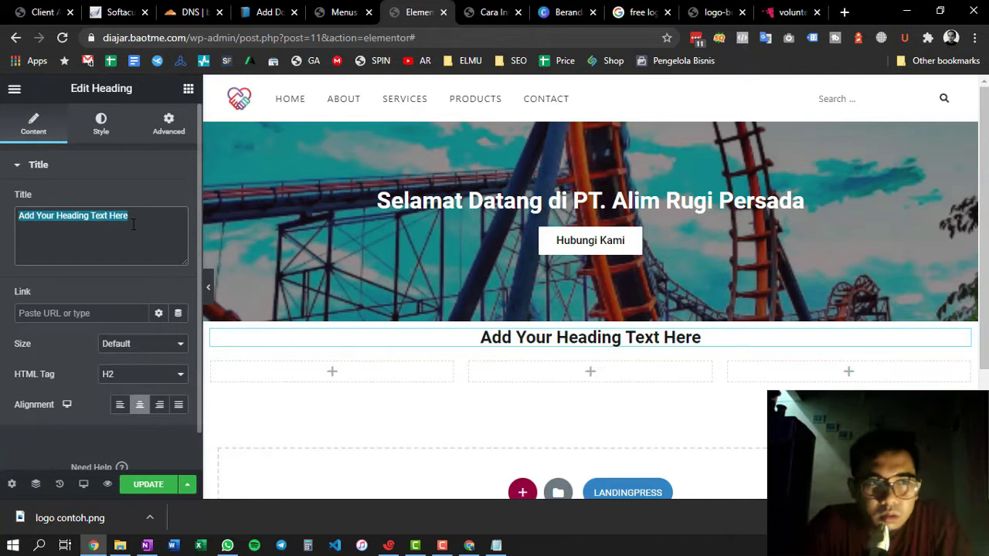
pyautogui.write('La')
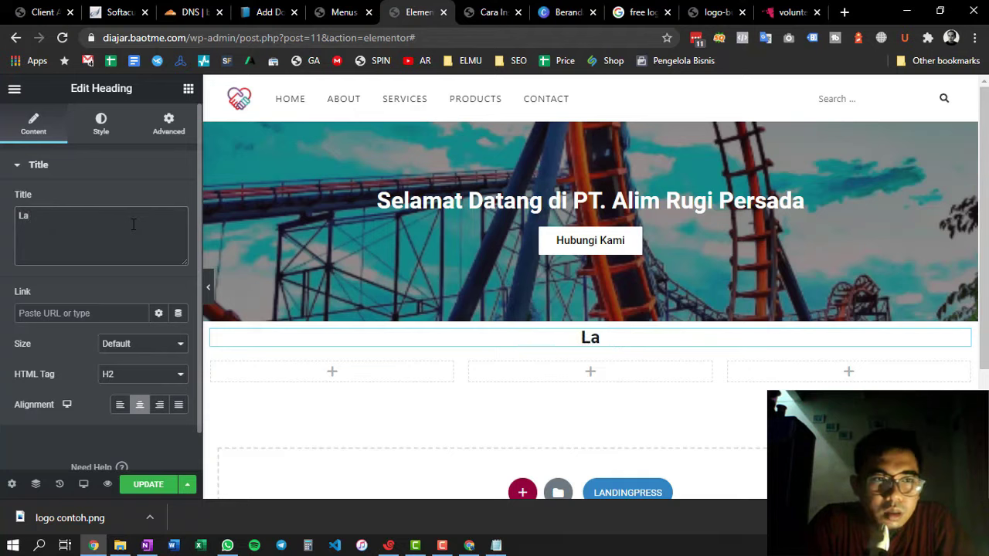
pyautogui.write('yanan')
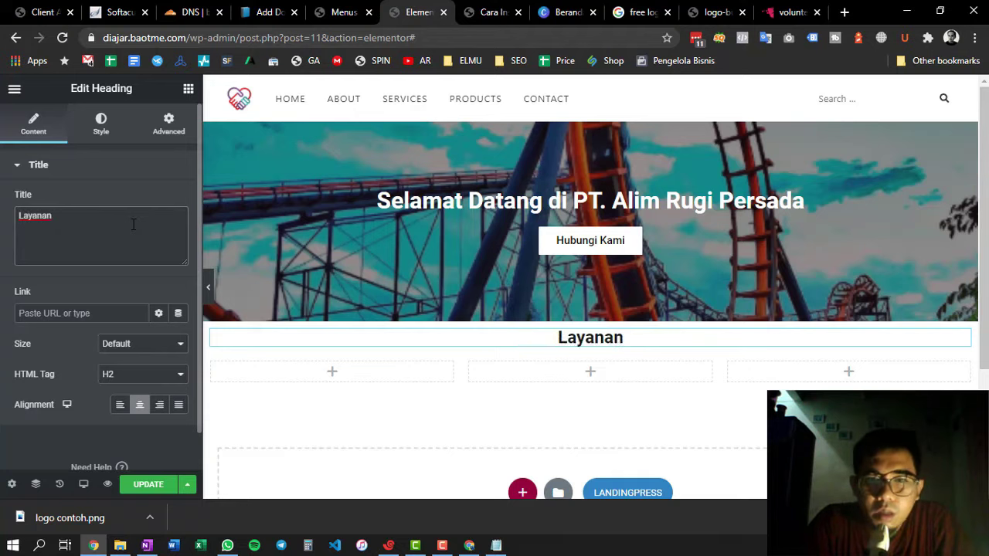
pyautogui.write(' Kami')
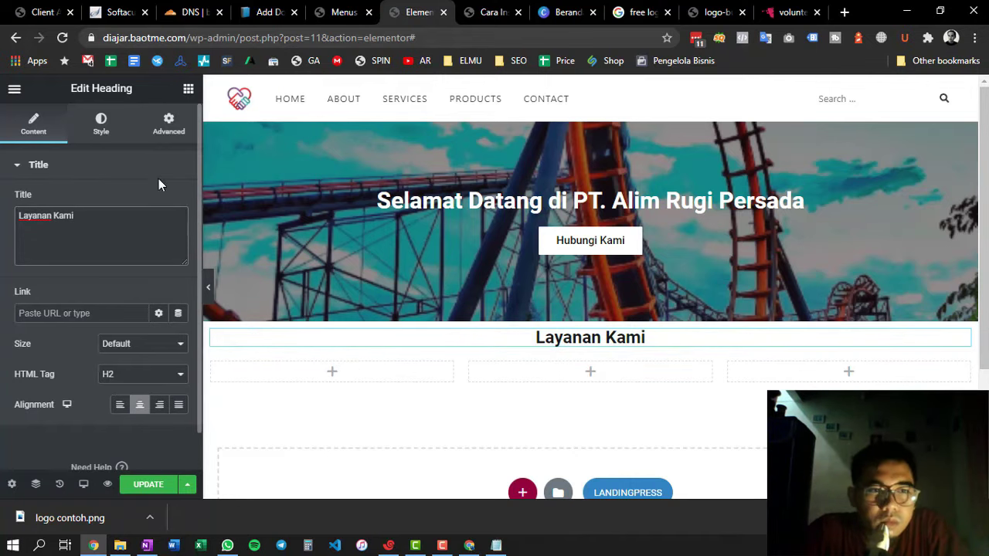
pyautogui.click(188, 89)
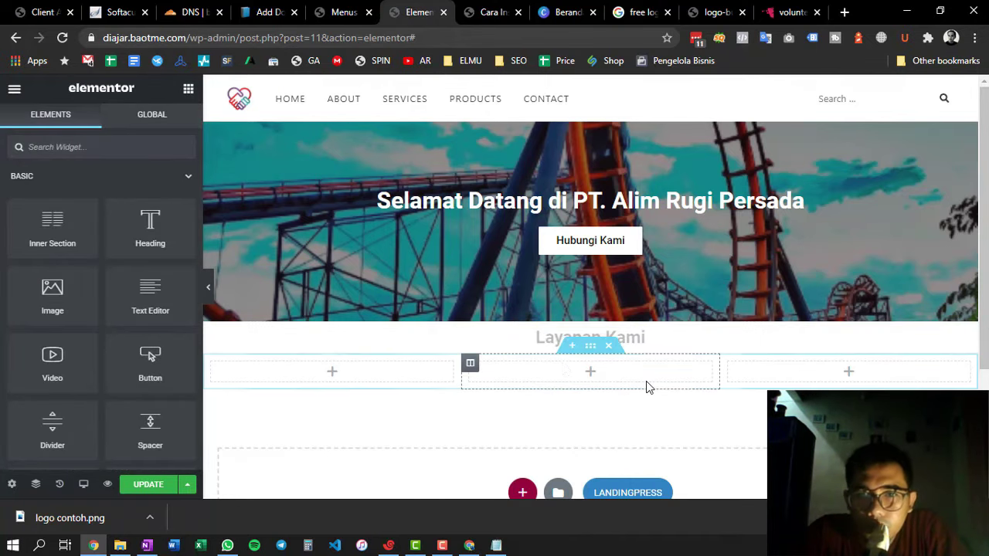
# Step: Scroll to the General widgets and drop an Icon Box into the first Layanan Kami column
pyautogui.scroll(-1, 331, 325)
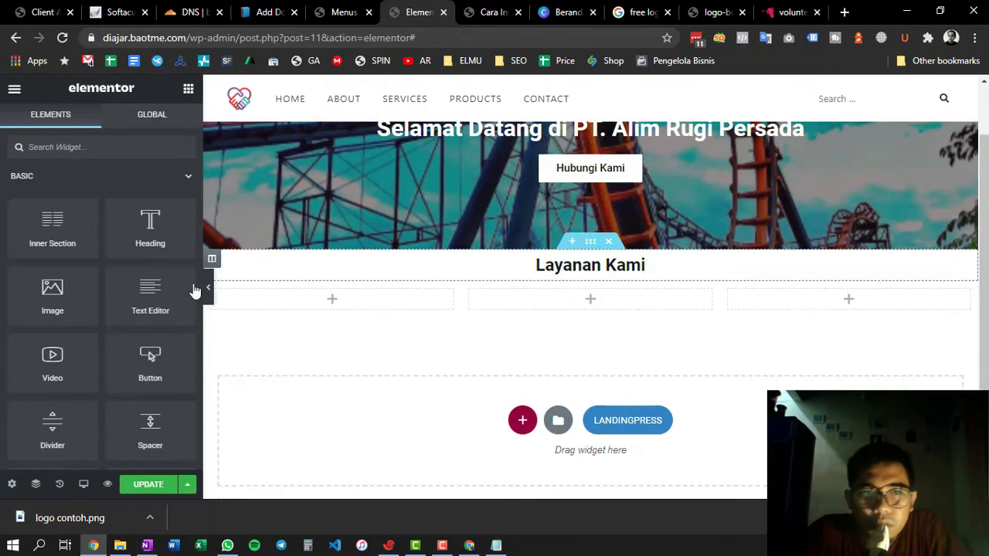
pyautogui.scroll(-3, 124, 309)
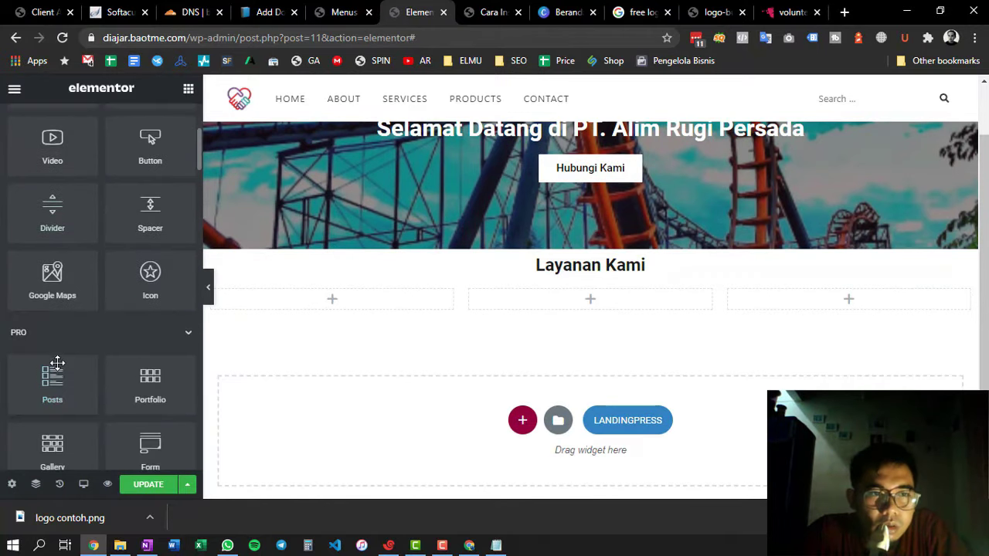
pyautogui.scroll(-2, 114, 352)
pyautogui.scroll(-1, 52, 357)
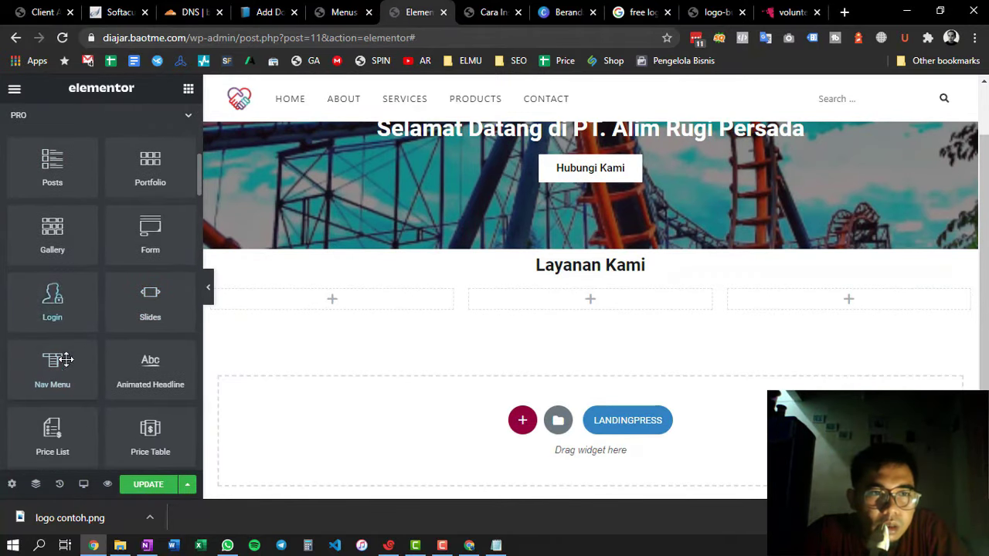
pyautogui.scroll(-5, 100, 356)
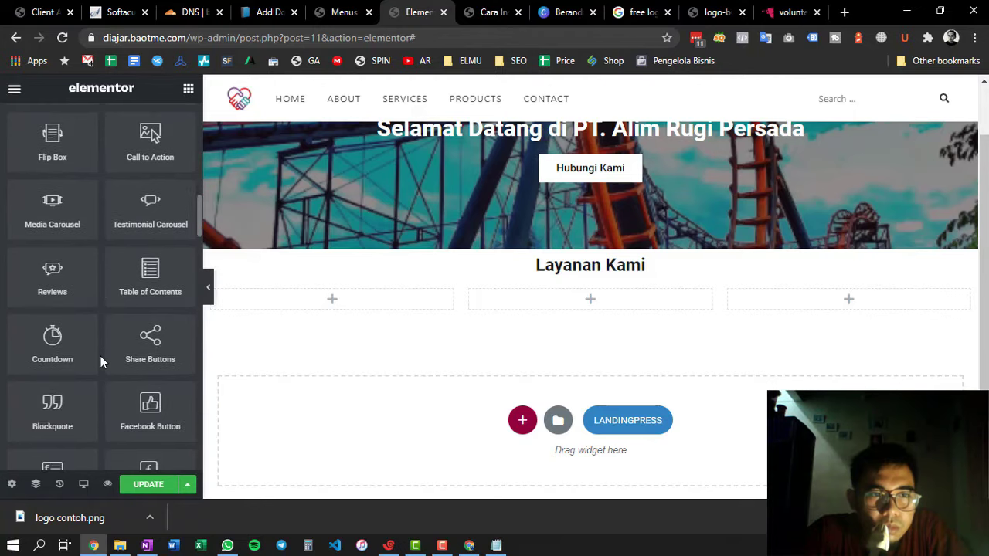
pyautogui.scroll(-6, 101, 356)
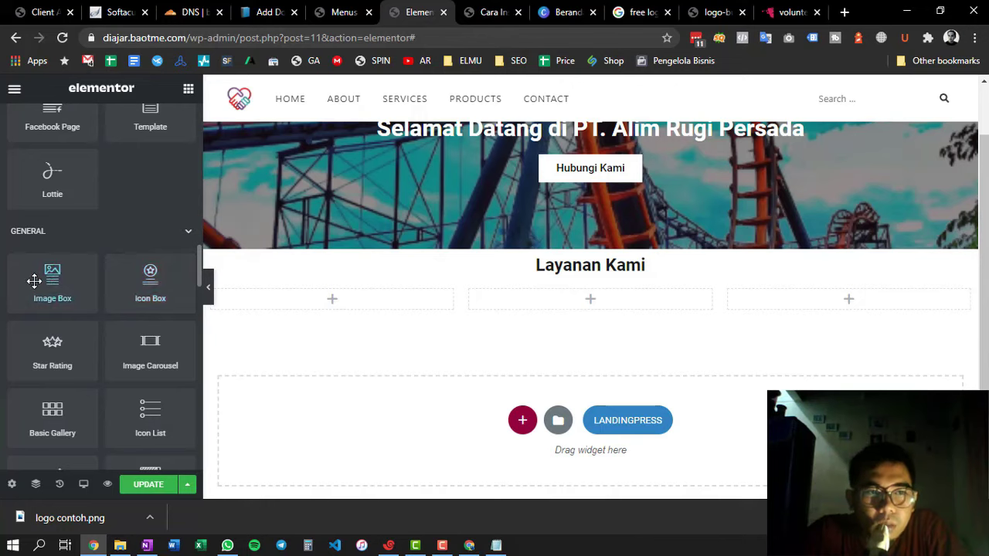
pyautogui.moveTo(34, 281); pyautogui.dragTo(302, 298)
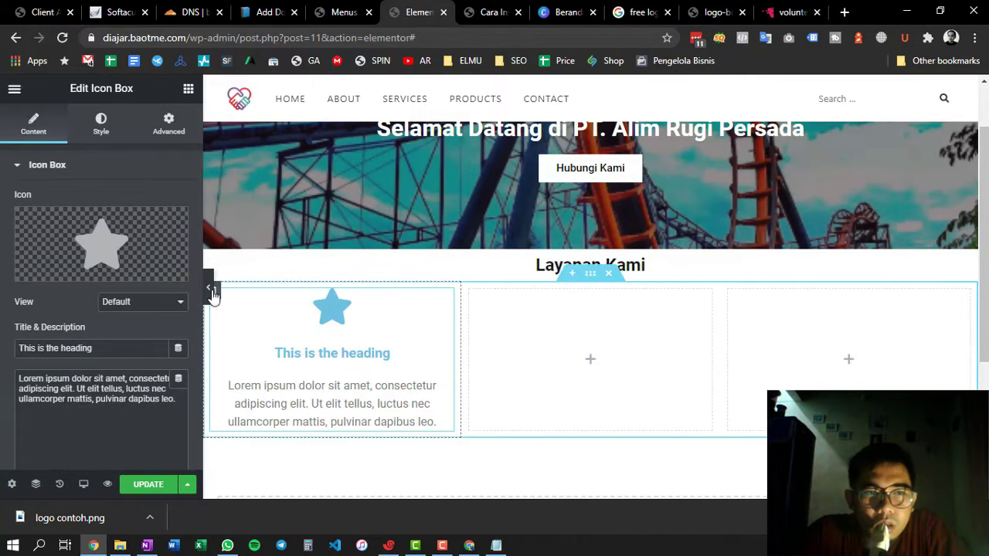
pyautogui.moveTo(99, 244)
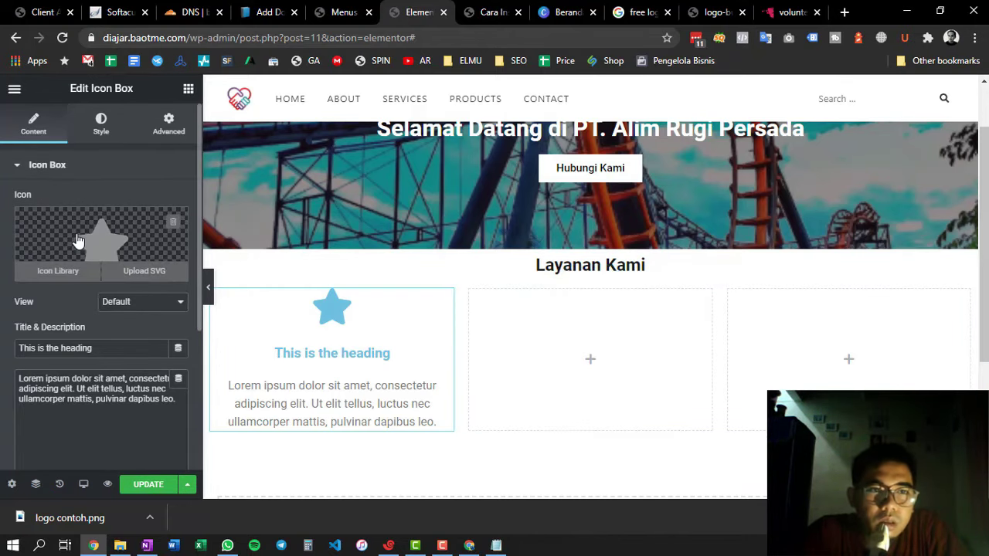
# Step: Replace the icon box's star with the Chart bar icon from the Icon Library
pyautogui.click(80, 243)
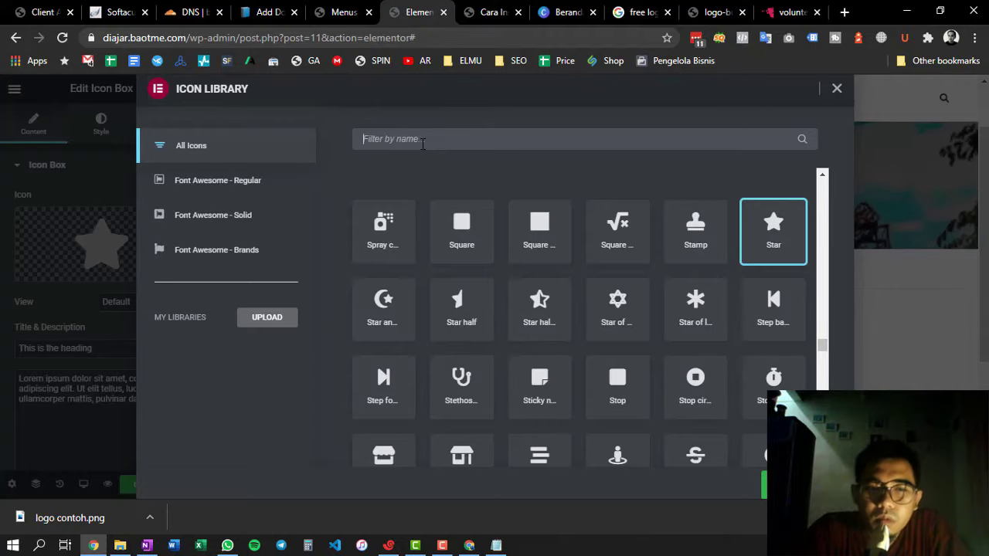
pyautogui.write('of')
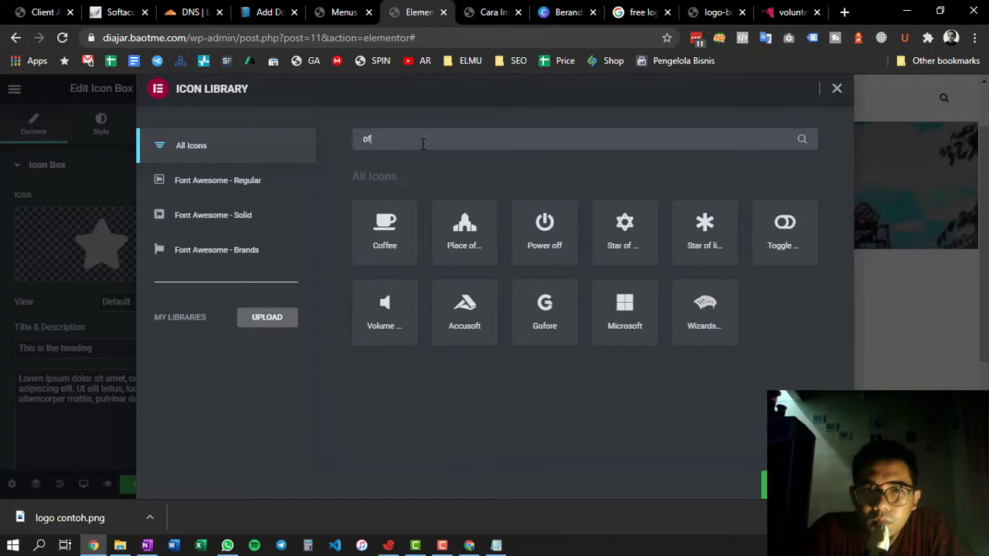
pyautogui.write('f')
pyautogui.press('BackSpace')
pyautogui.press('BackSpace')
pyautogui.press('BackSpace')
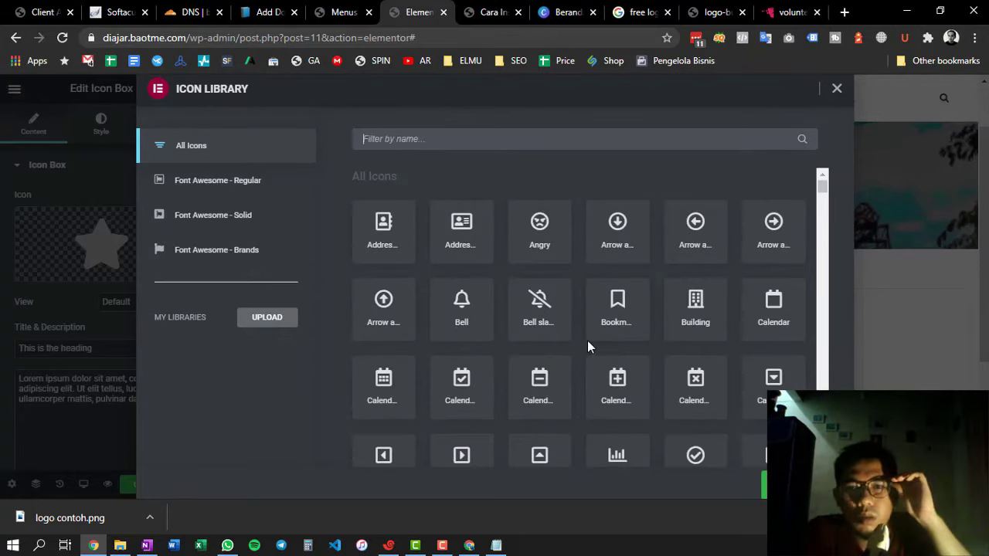
pyautogui.click(628, 255)
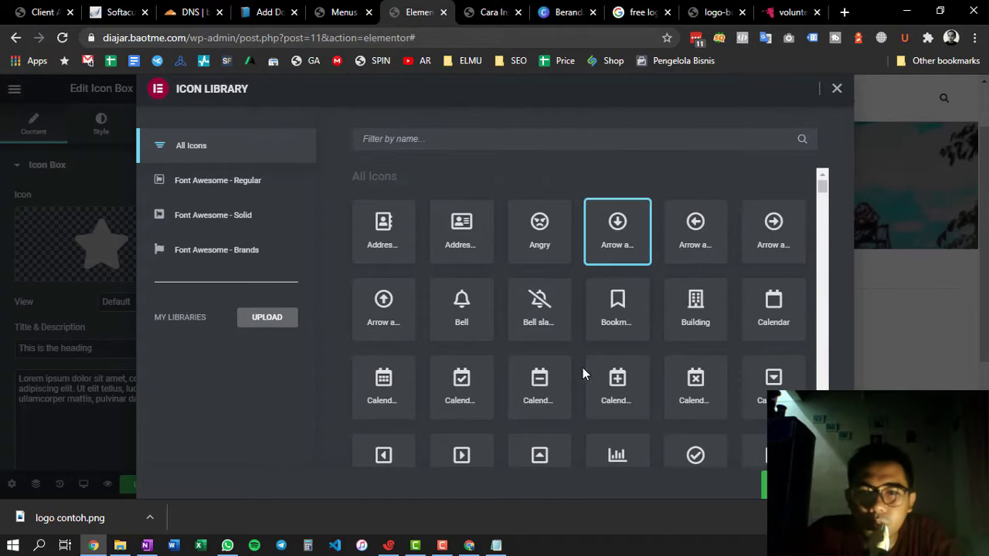
pyautogui.scroll(-3, 572, 377)
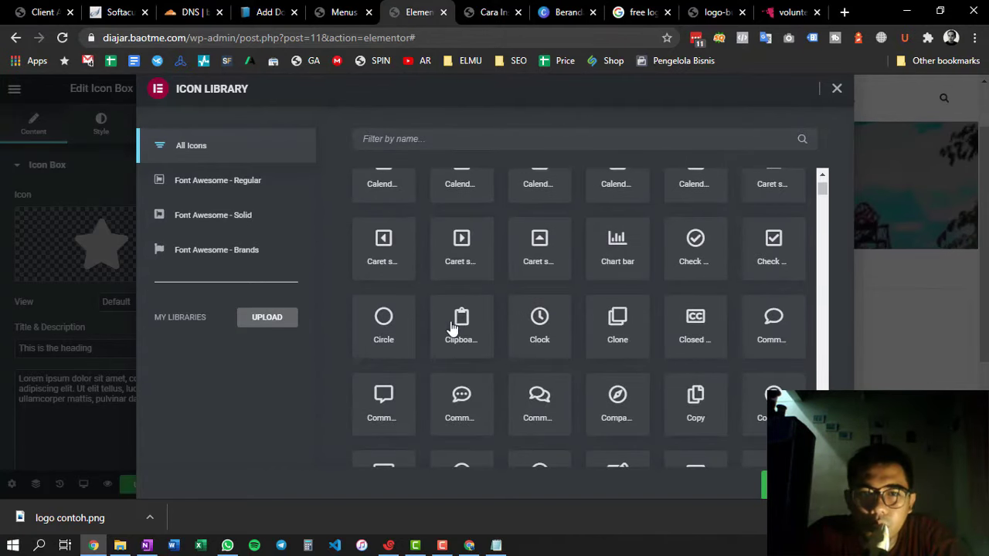
pyautogui.doubleClick(630, 263)
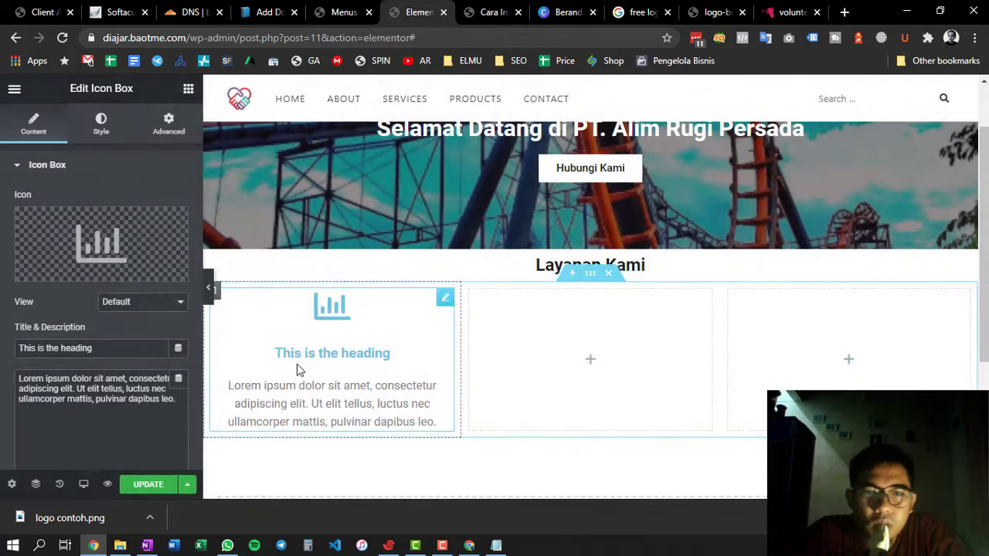
# Step: Title the first icon box 'Digital Marketing'
pyautogui.tripleClick(62, 348)
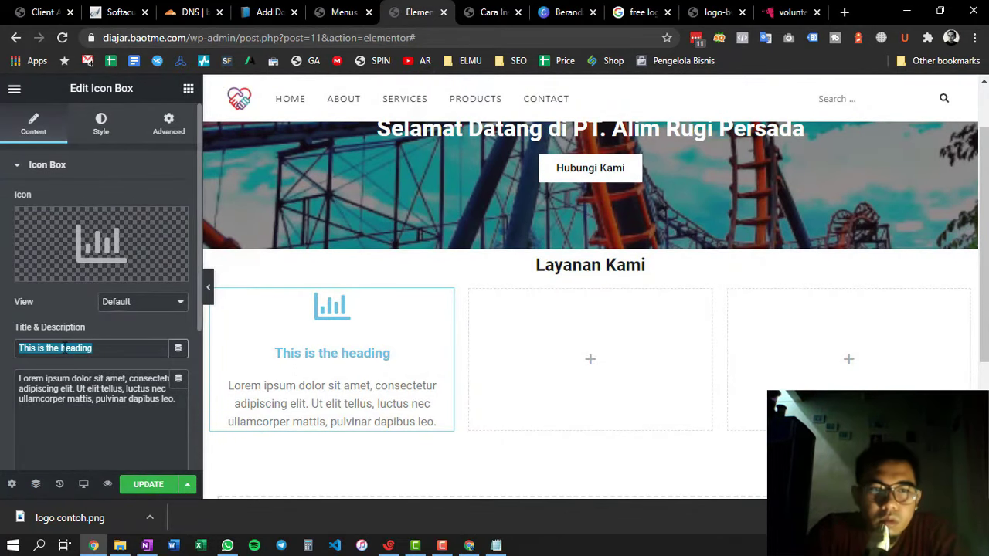
pyautogui.write('Digi')
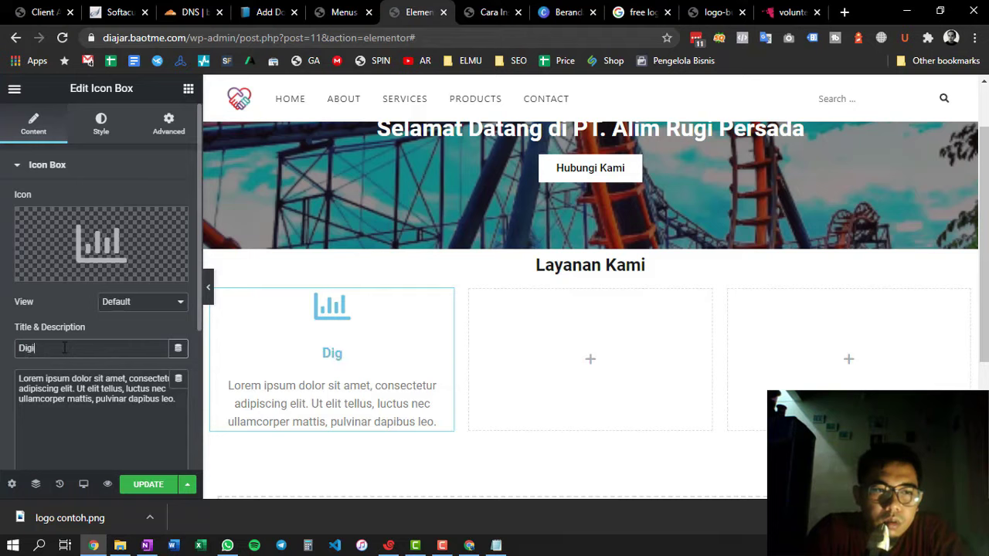
pyautogui.write('tal Marketing')
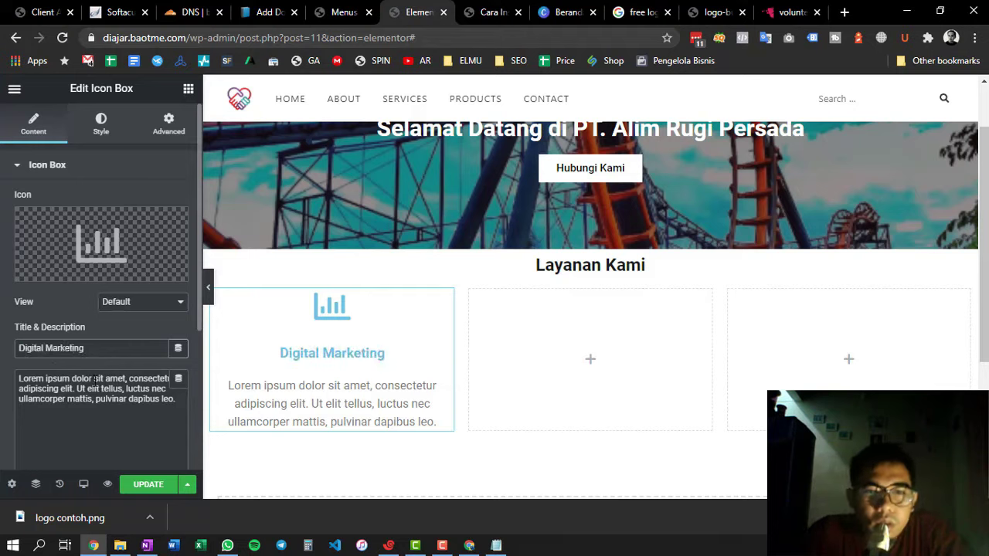
pyautogui.rightClick(448, 307)
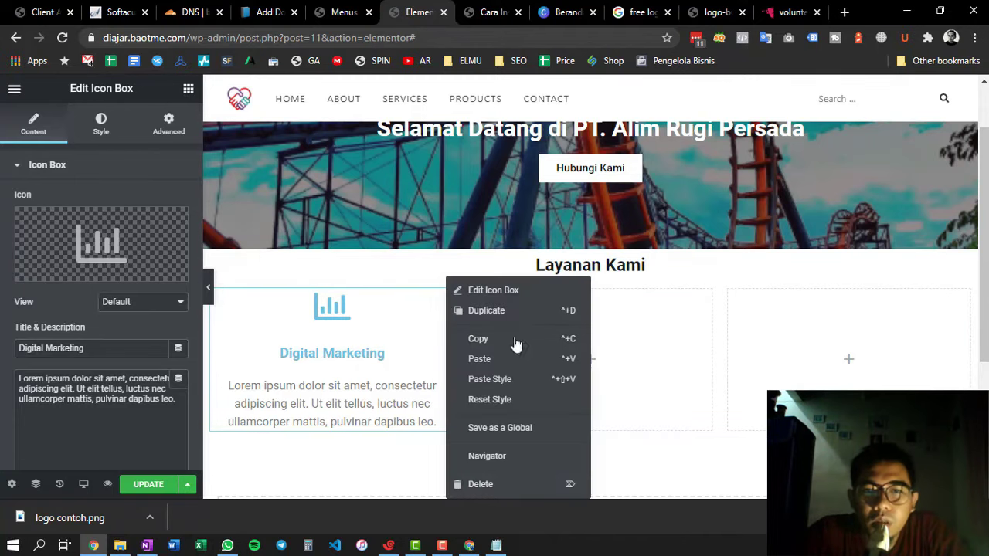
pyautogui.click(366, 324)
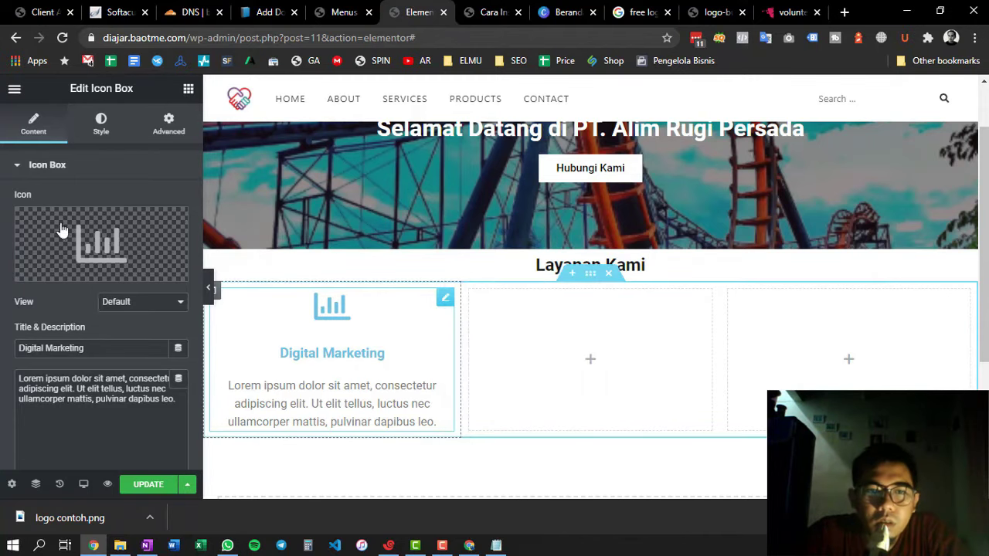
# Step: Set the icon's primary colour to near-black #121212
pyautogui.click(91, 137)
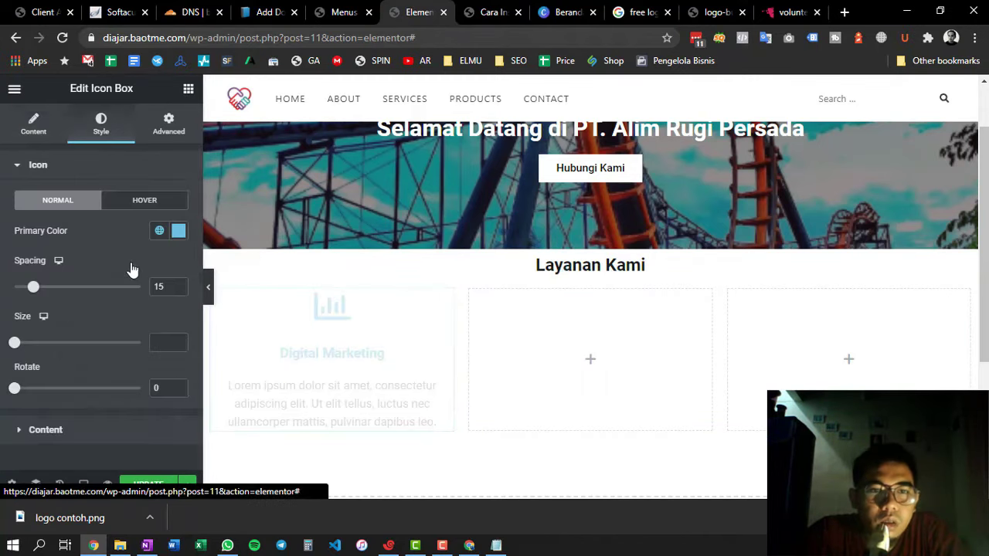
pyautogui.click(178, 236)
pyautogui.moveTo(146, 375); pyautogui.dragTo(98, 398)
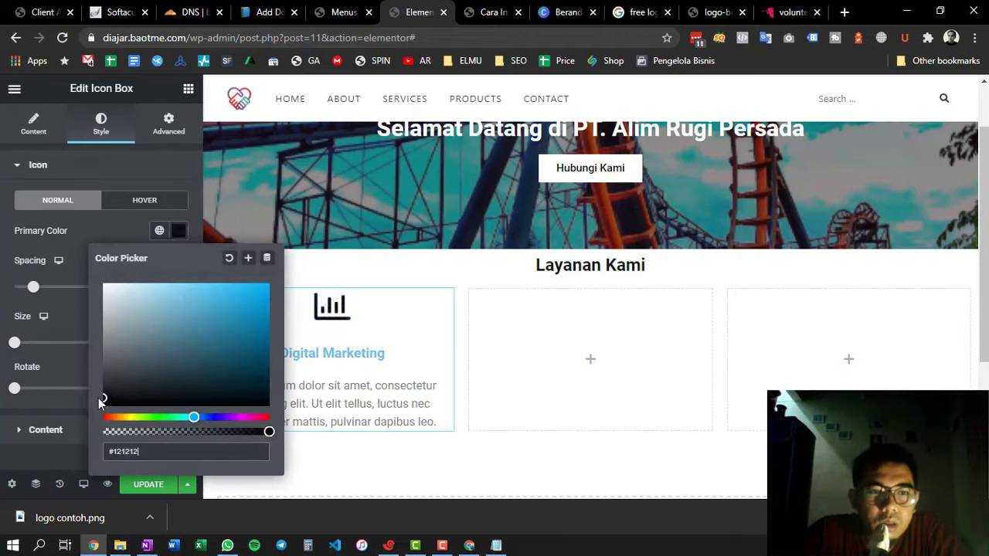
pyautogui.click(351, 340)
# Step: Set the icon box title colour to near-black #1C1D1E
pyautogui.scroll(-1, 151, 377)
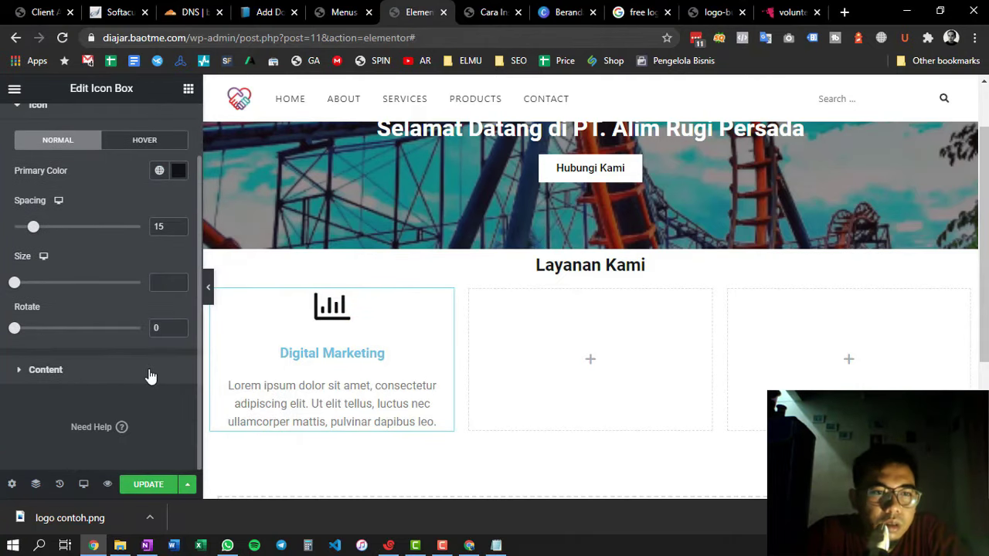
pyautogui.scroll(1, 128, 262)
pyautogui.scroll(-1, 130, 212)
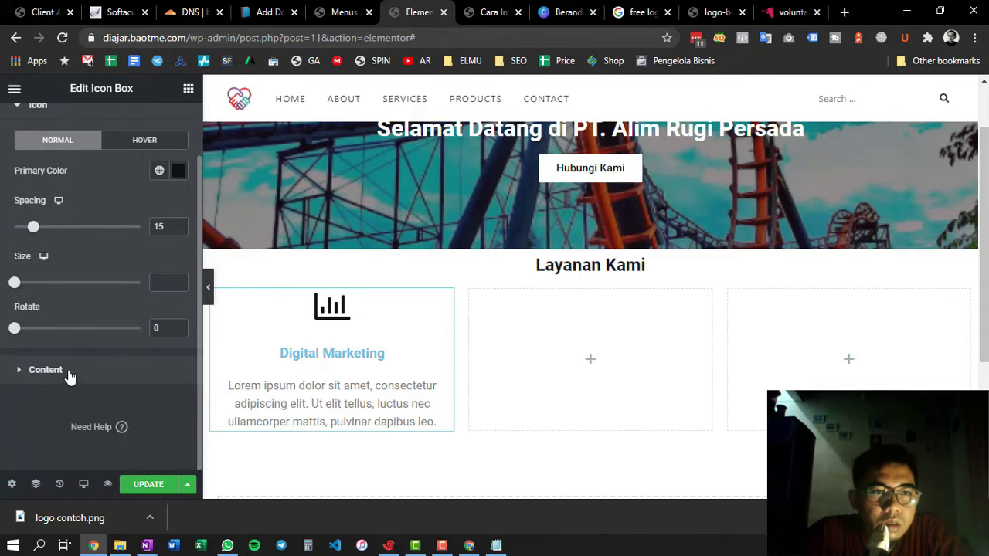
pyautogui.click(58, 374)
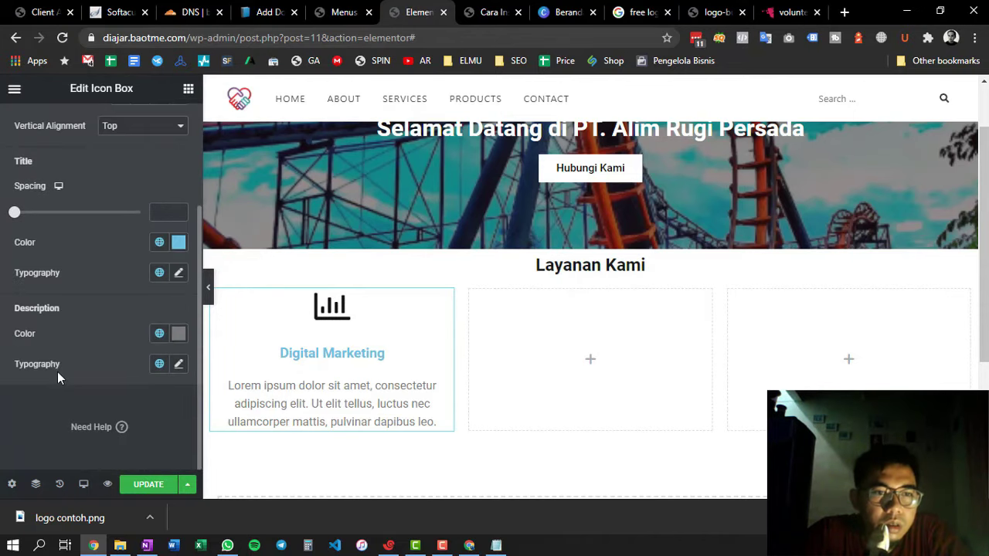
pyautogui.click(179, 242)
pyautogui.click(115, 403)
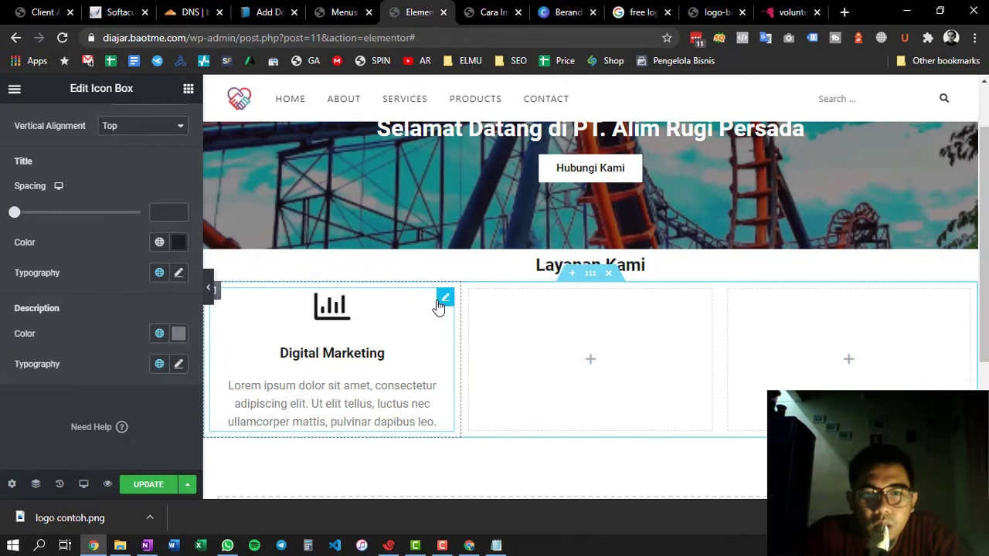
# Step: Review the icon box's Content, Style and Advanced settings
pyautogui.click(187, 88)
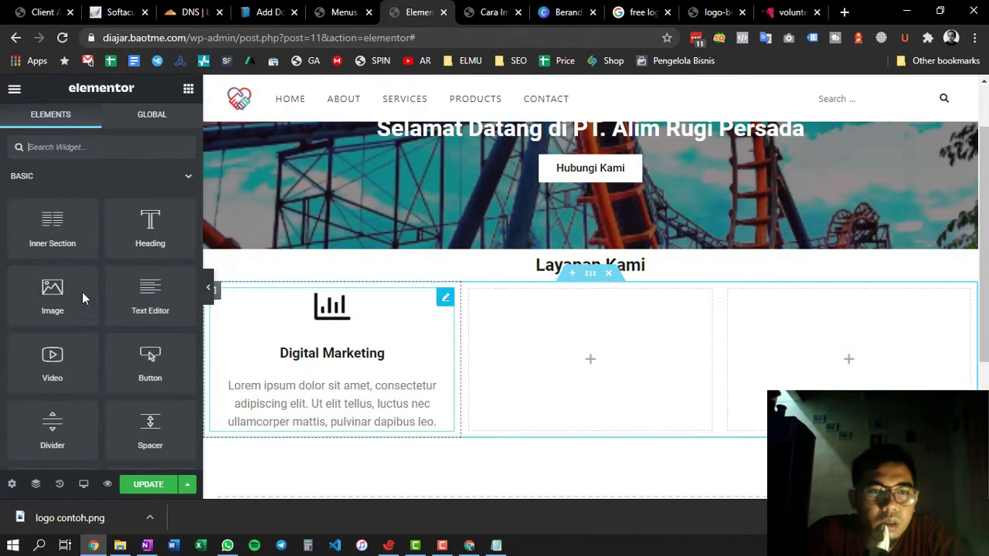
pyautogui.scroll(-1, 82, 302)
pyautogui.click(56, 374)
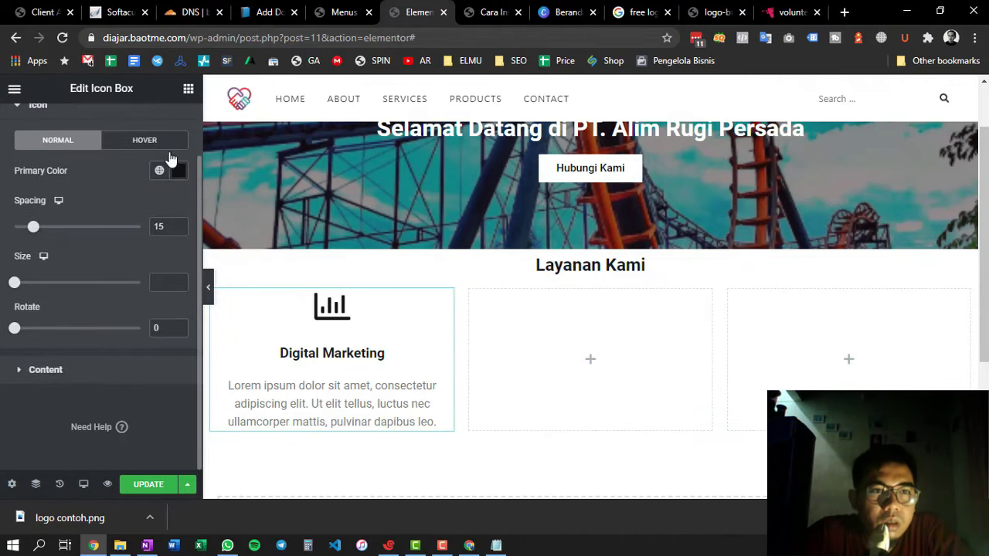
pyautogui.scroll(-1, 113, 316)
pyautogui.scroll(1, 112, 309)
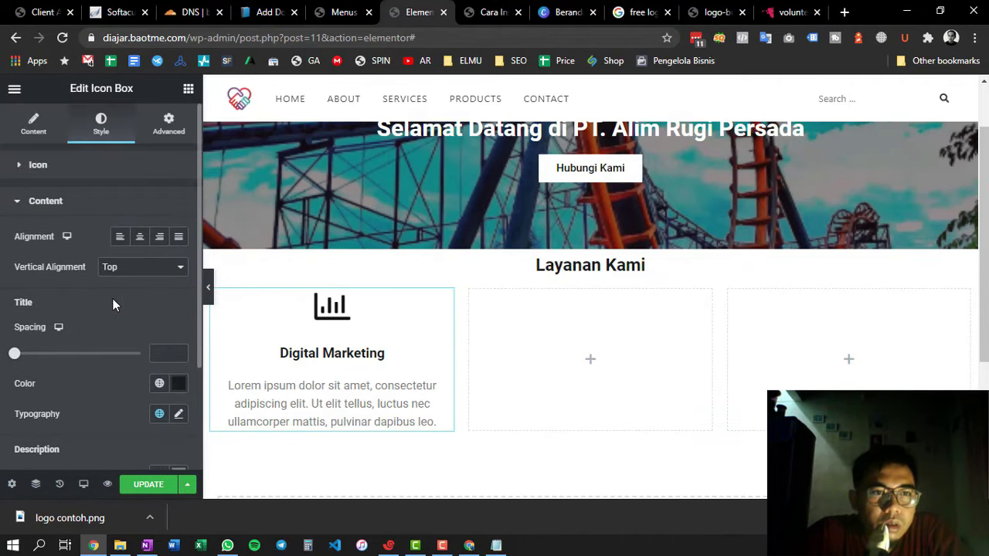
pyautogui.click(39, 130)
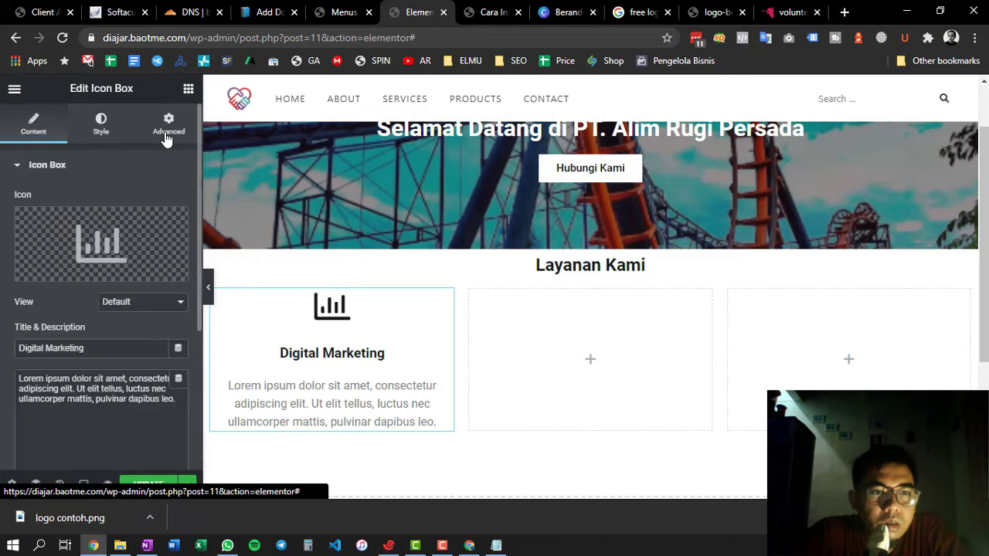
pyautogui.click(167, 135)
pyautogui.click(39, 138)
pyautogui.scroll(-3, 116, 298)
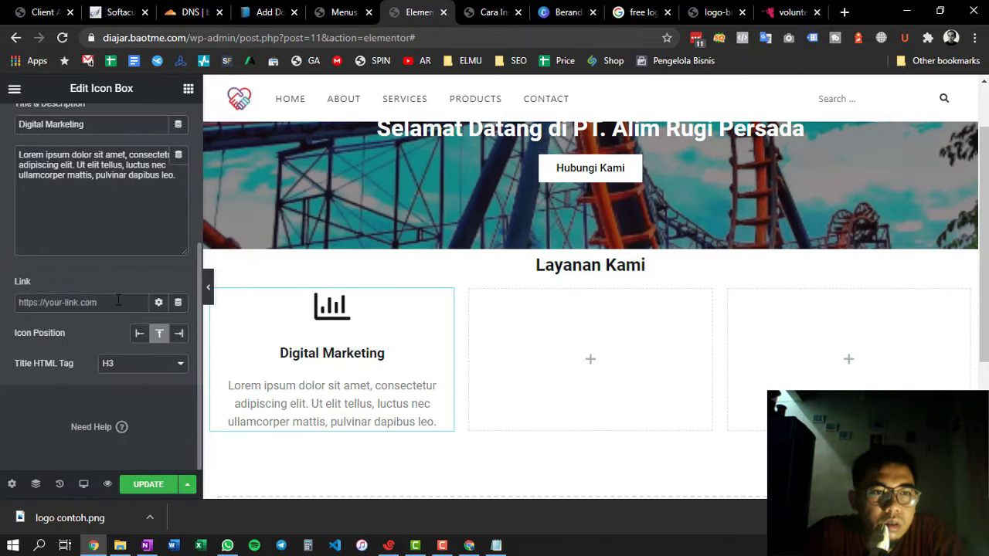
pyautogui.scroll(5, 116, 301)
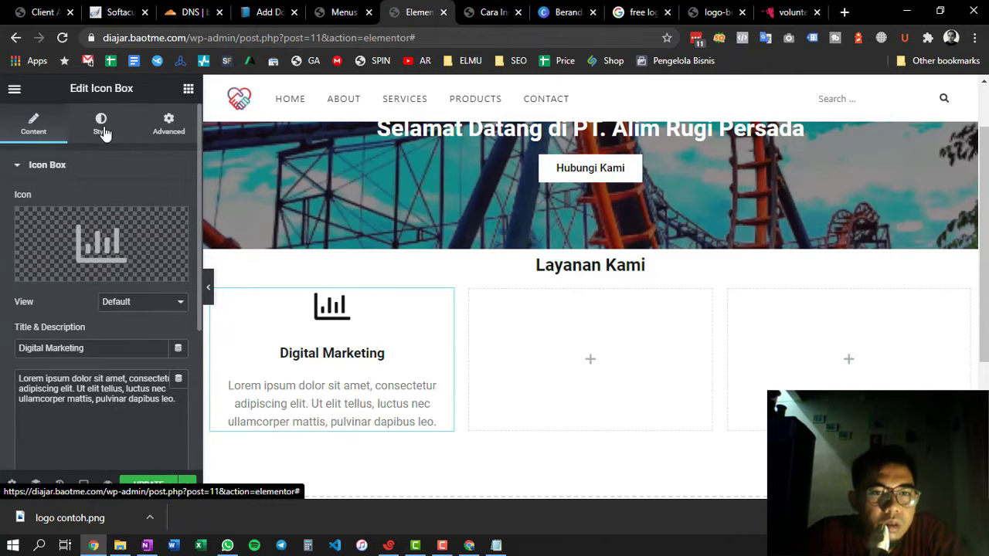
pyautogui.click(103, 132)
pyautogui.scroll(-1, 131, 215)
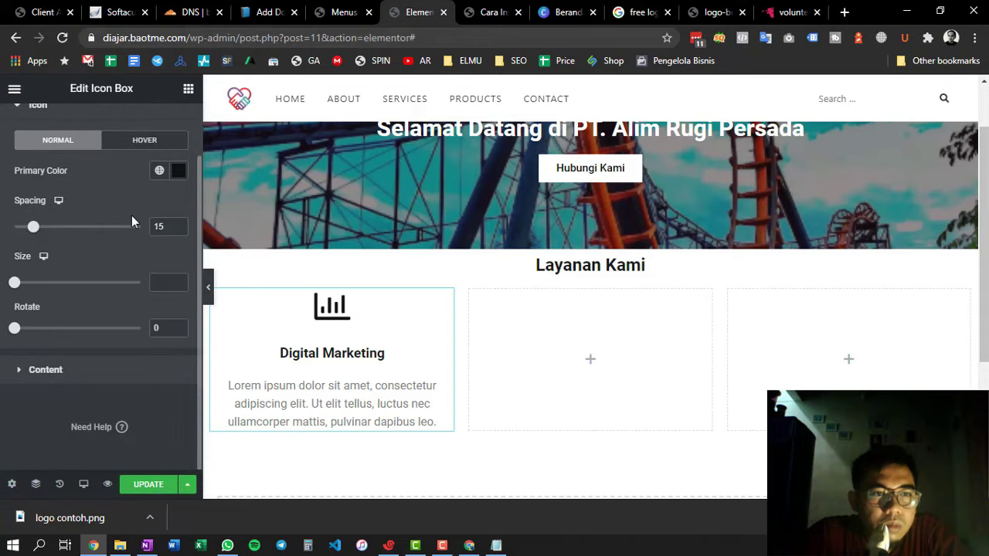
pyautogui.click(88, 364)
pyautogui.scroll(3, 88, 354)
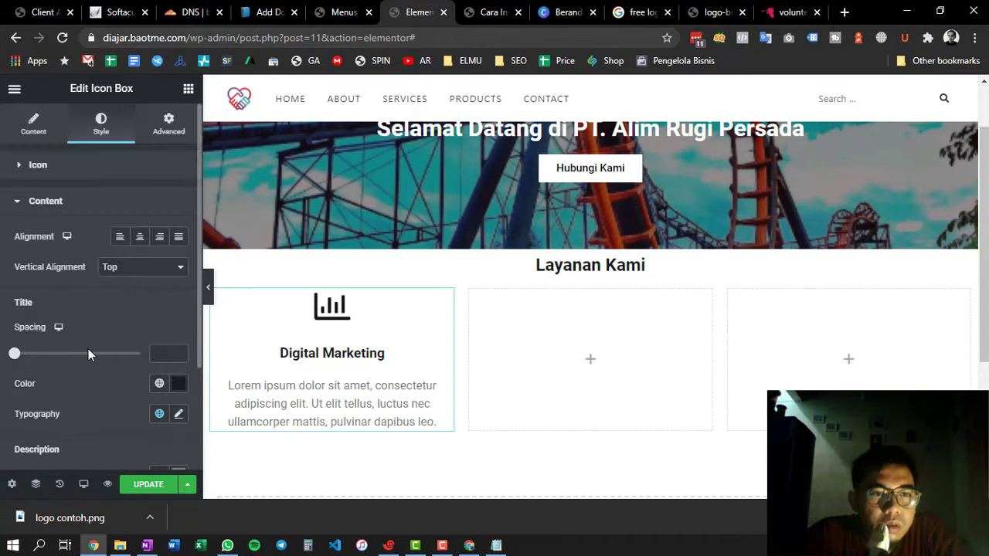
# Step: Add a box shadow to the icon box with its colour faded to about 17% opacity
pyautogui.click(166, 127)
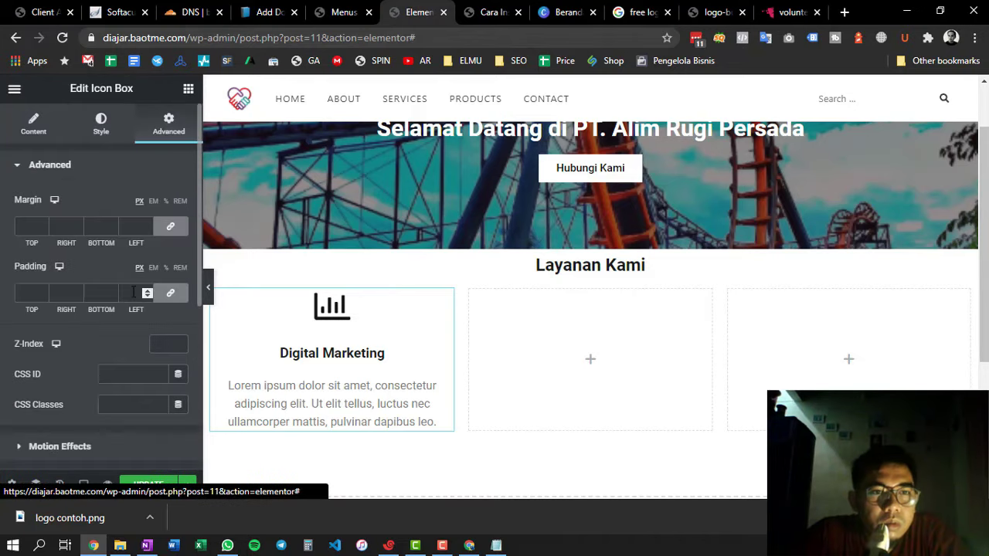
pyautogui.scroll(-3, 59, 339)
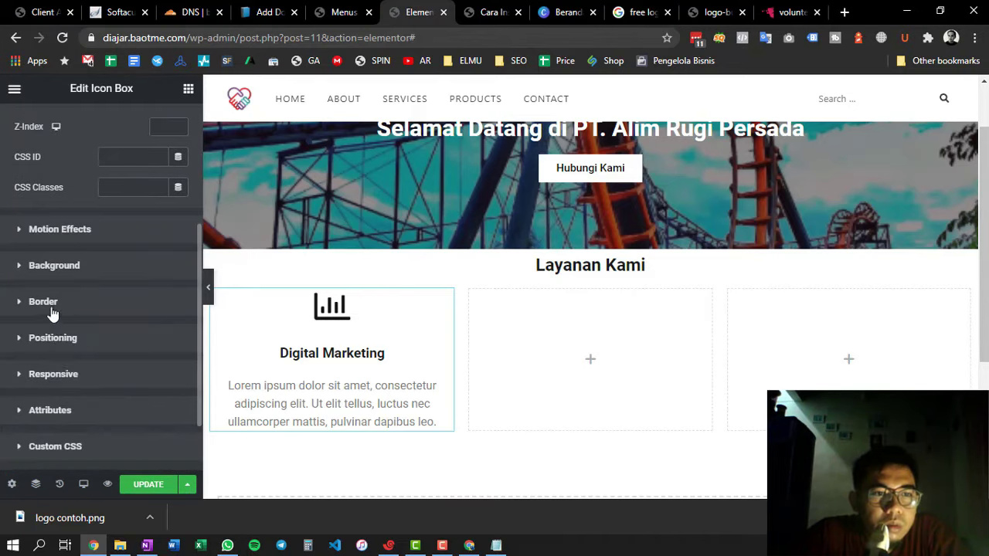
pyautogui.click(43, 302)
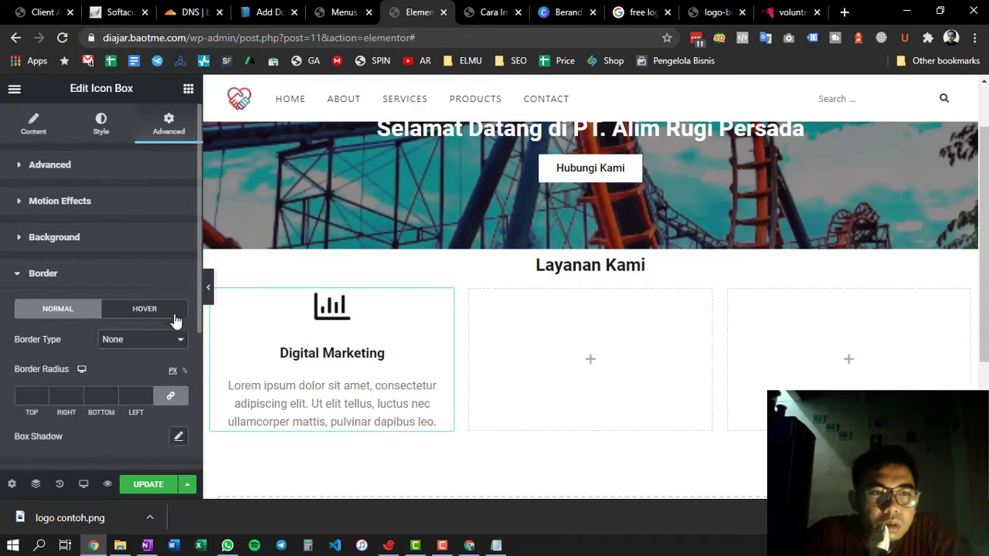
pyautogui.scroll(-3, 147, 367)
pyautogui.click(178, 222)
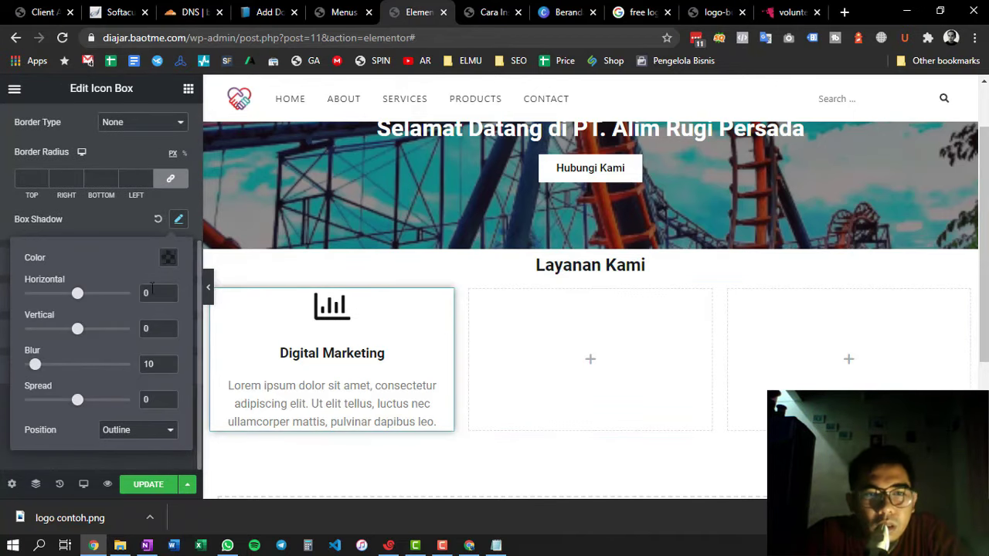
pyautogui.click(169, 259)
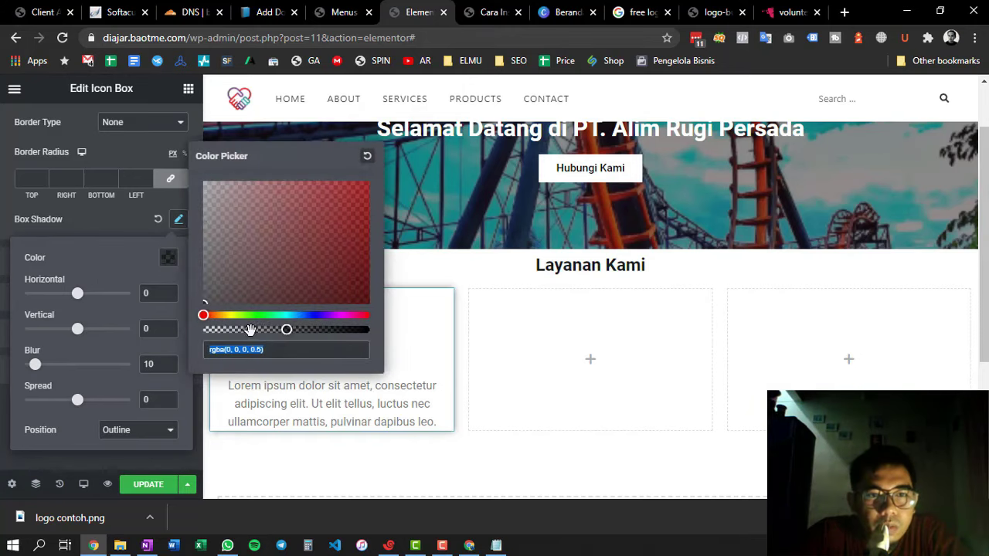
pyautogui.moveTo(250, 330); pyautogui.dragTo(236, 331)
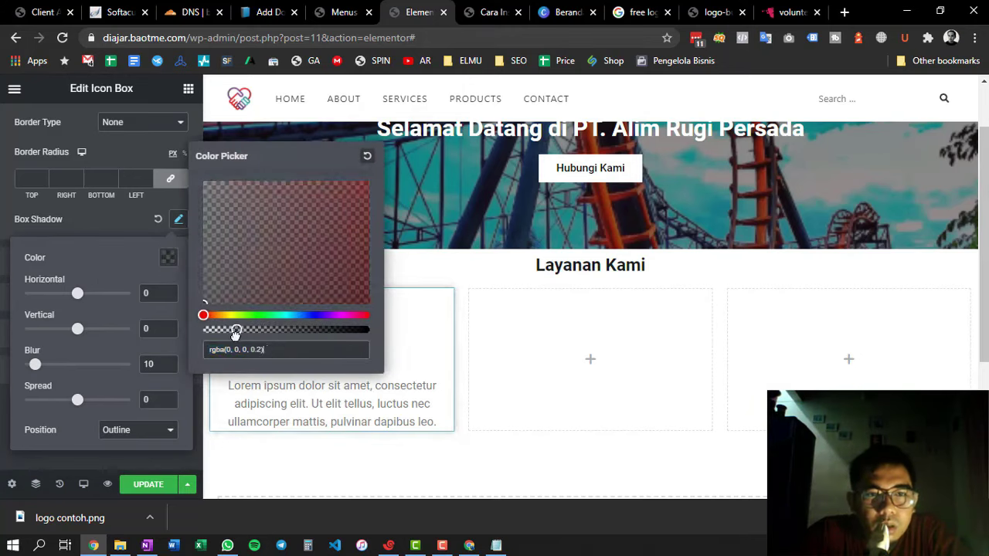
pyautogui.click(188, 88)
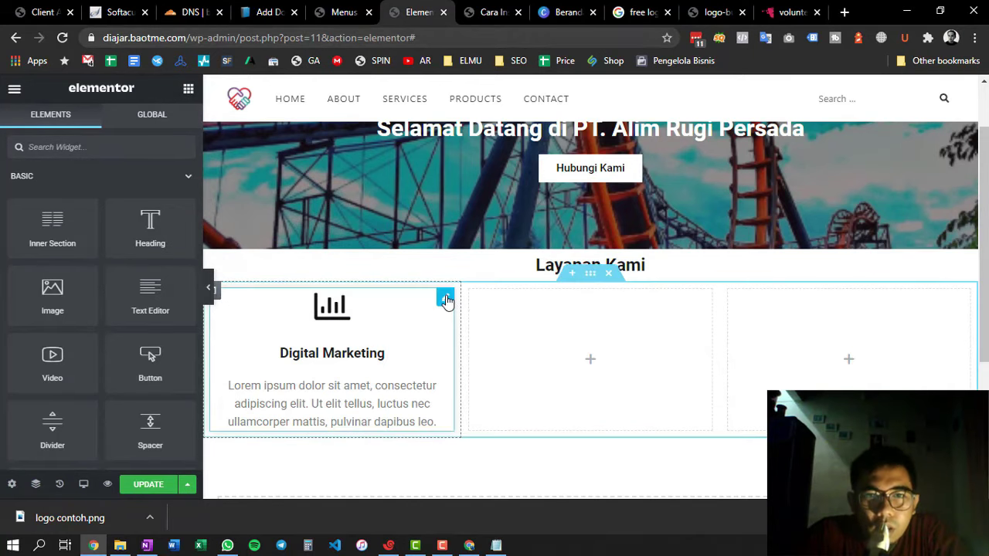
# Step: Set the Digital Marketing icon box's border radius to 5
pyautogui.click(446, 298)
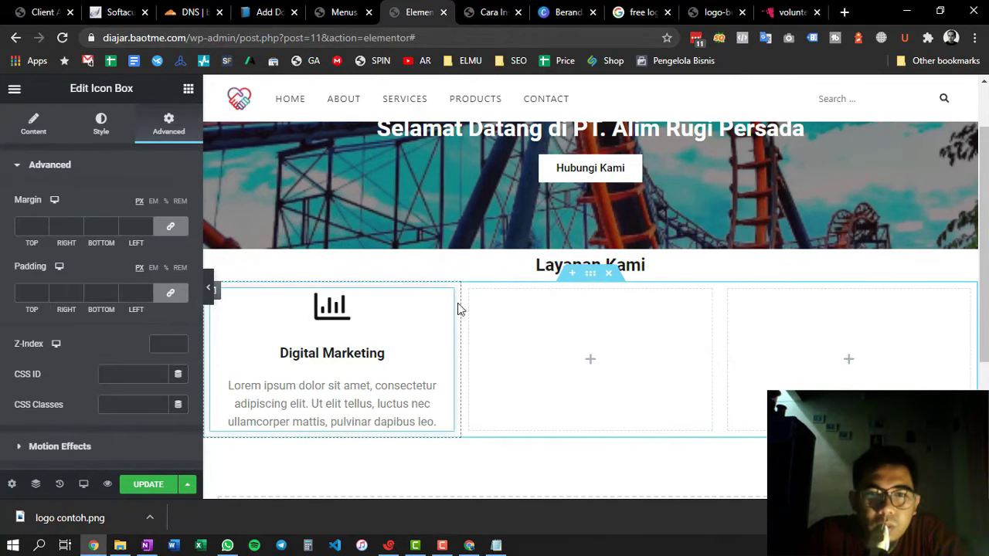
pyautogui.scroll(-3, 46, 319)
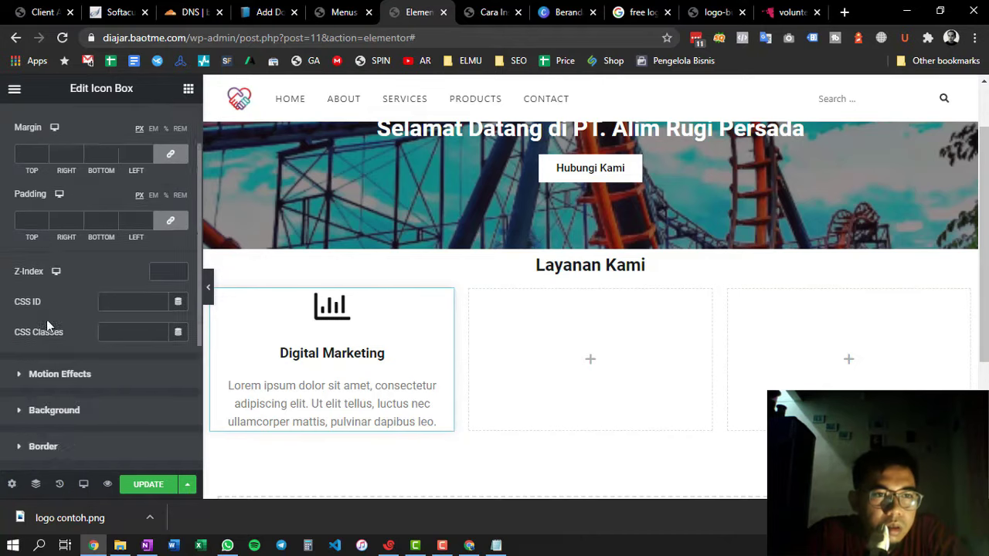
pyautogui.click(60, 309)
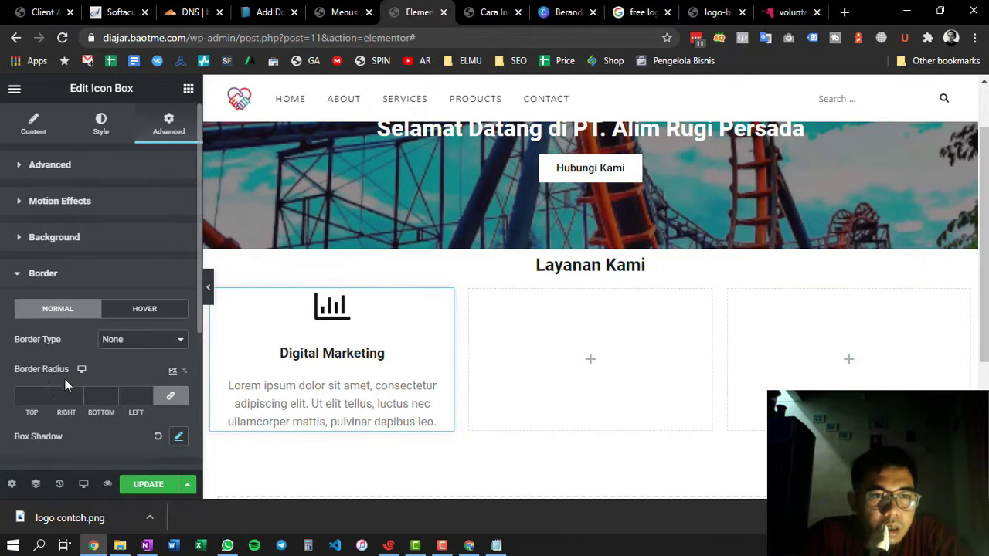
pyautogui.click(19, 396)
pyautogui.write('5')
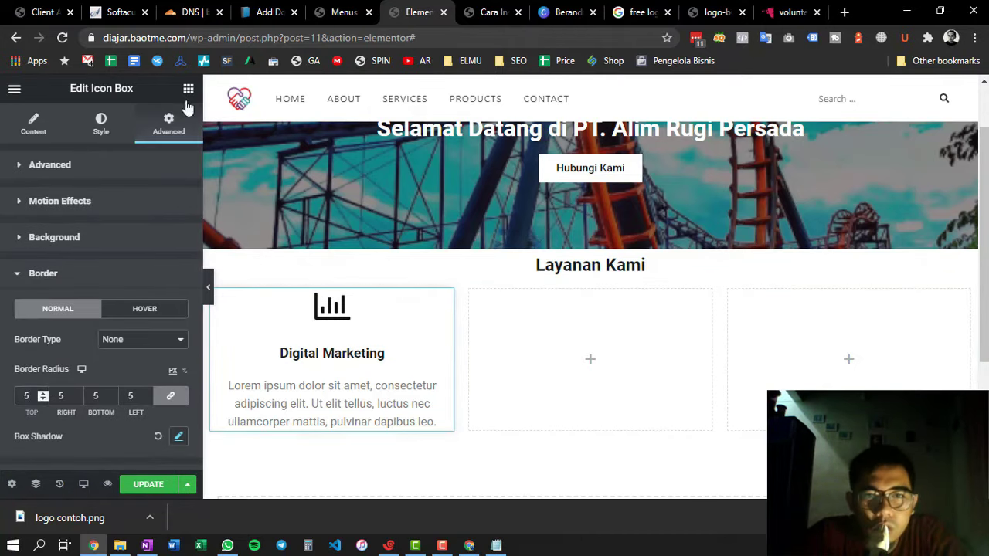
pyautogui.click(189, 90)
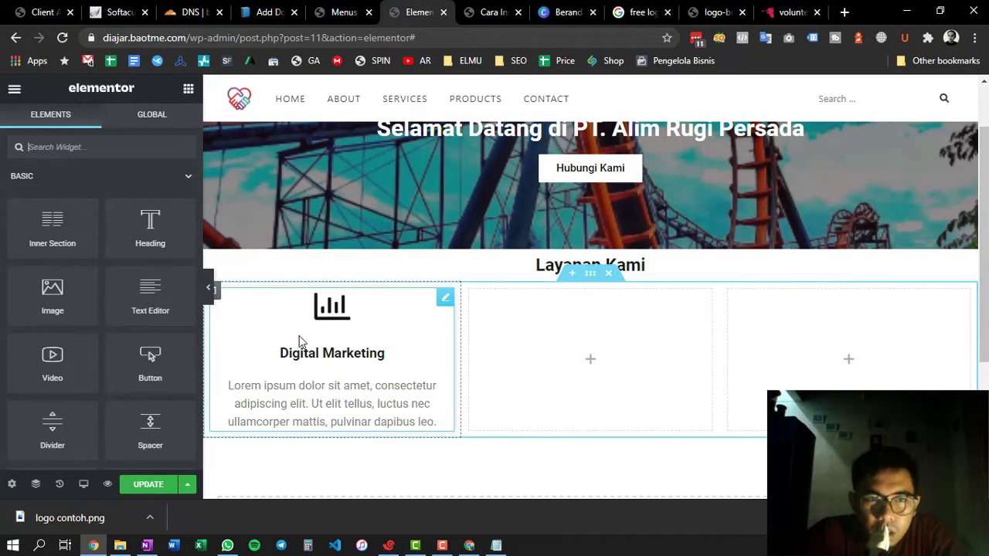
# Step: Give the icon box 20 px padding on all sides
pyautogui.click(445, 299)
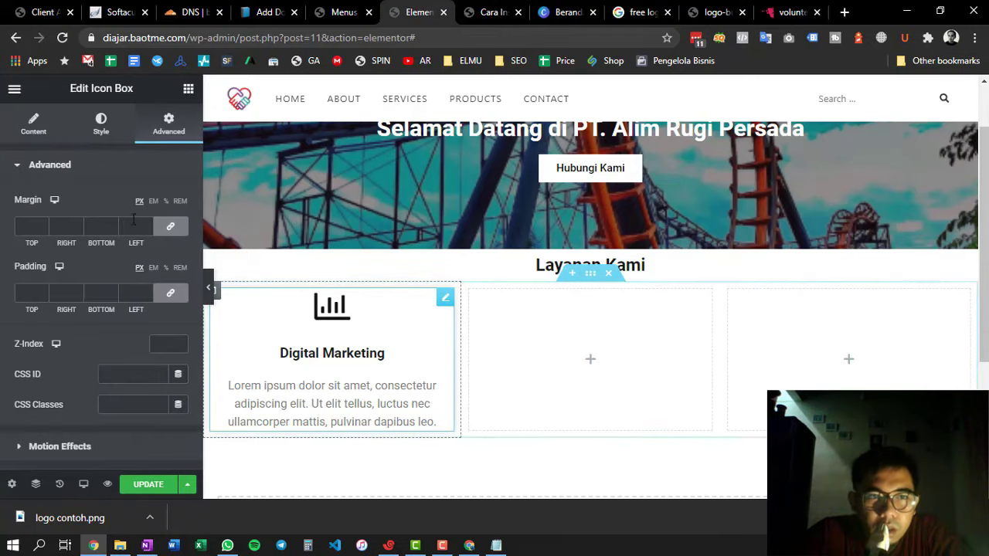
pyautogui.write('11')
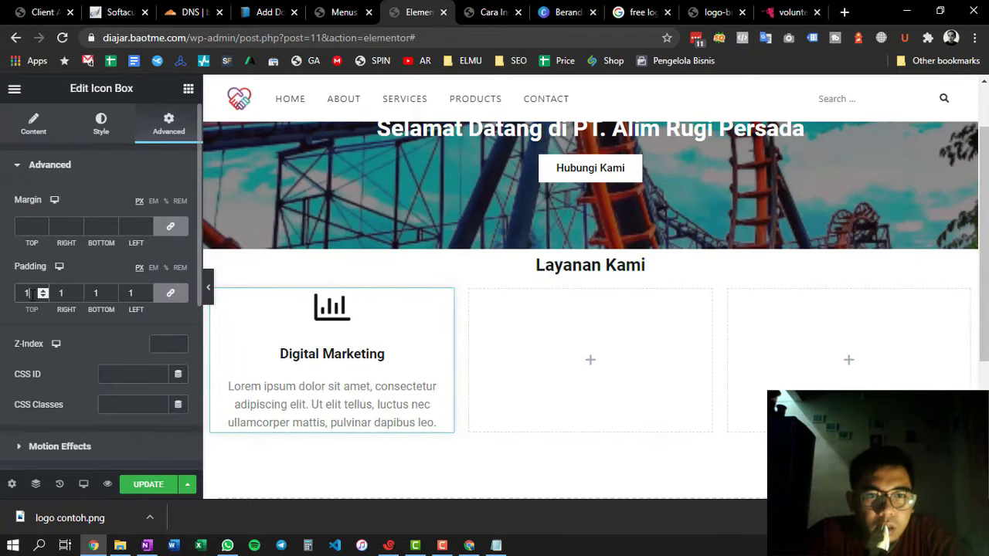
pyautogui.press('BackSpace')
pyautogui.press('BackSpace')
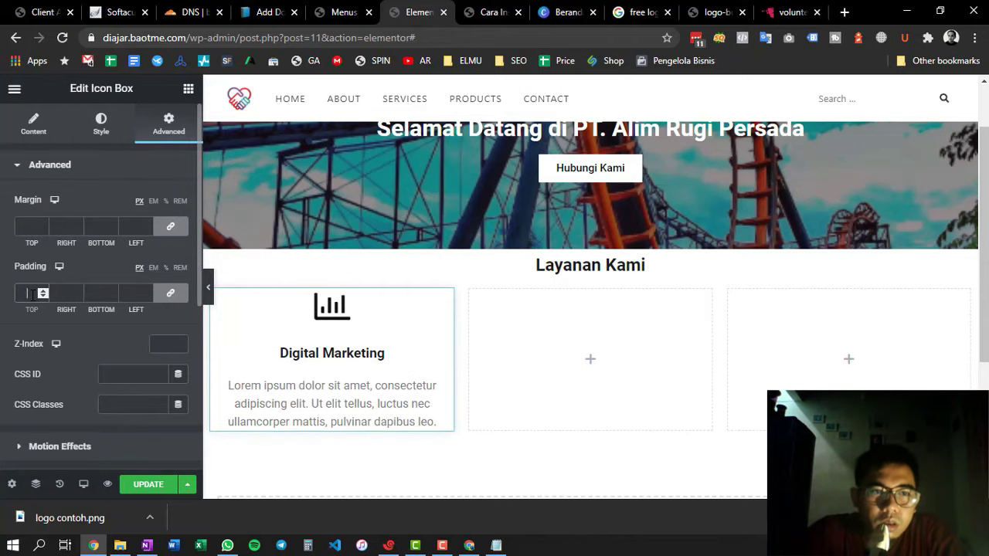
pyautogui.write('20')
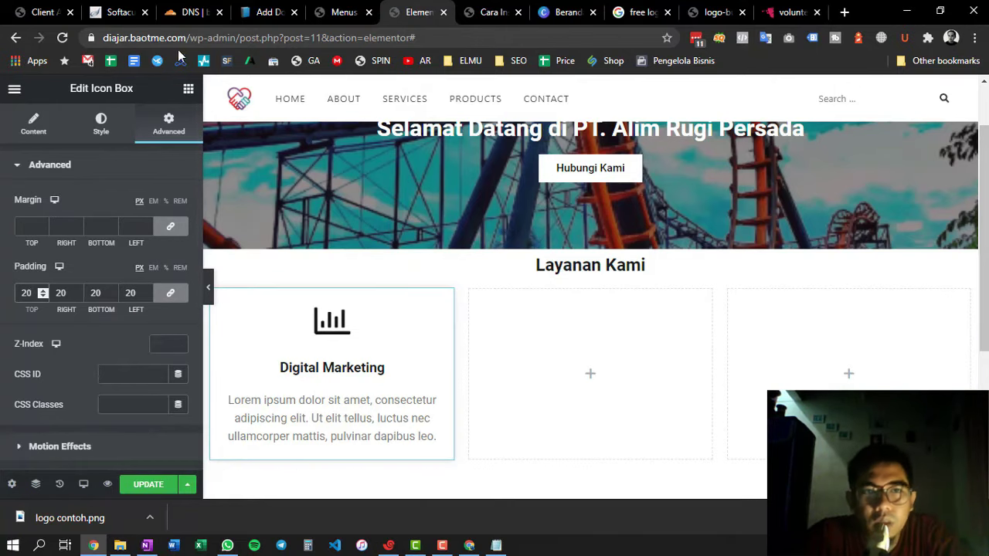
pyautogui.click(188, 88)
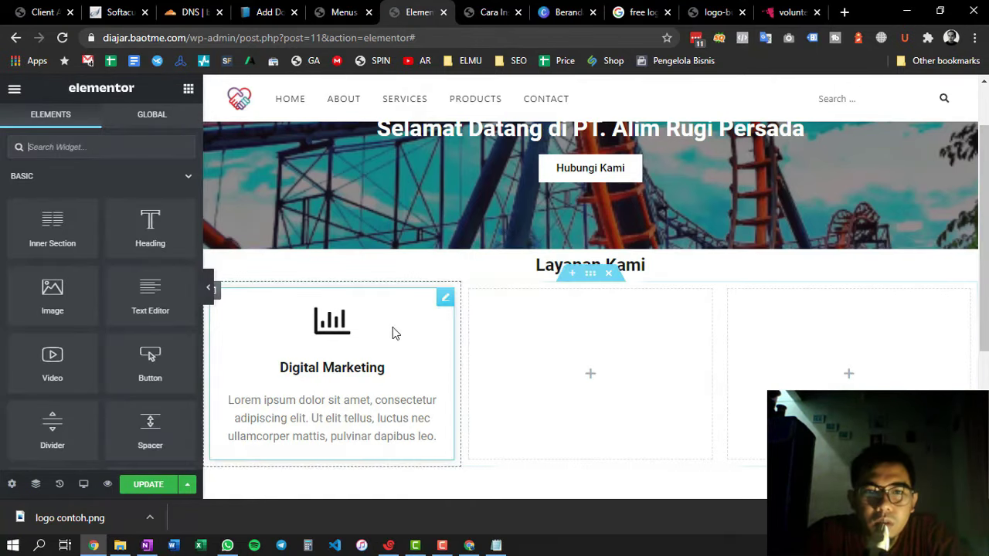
# Step: Copy the Digital Marketing icon box and paste it into the second and third columns
pyautogui.rightClick(446, 303)
pyautogui.click(481, 339)
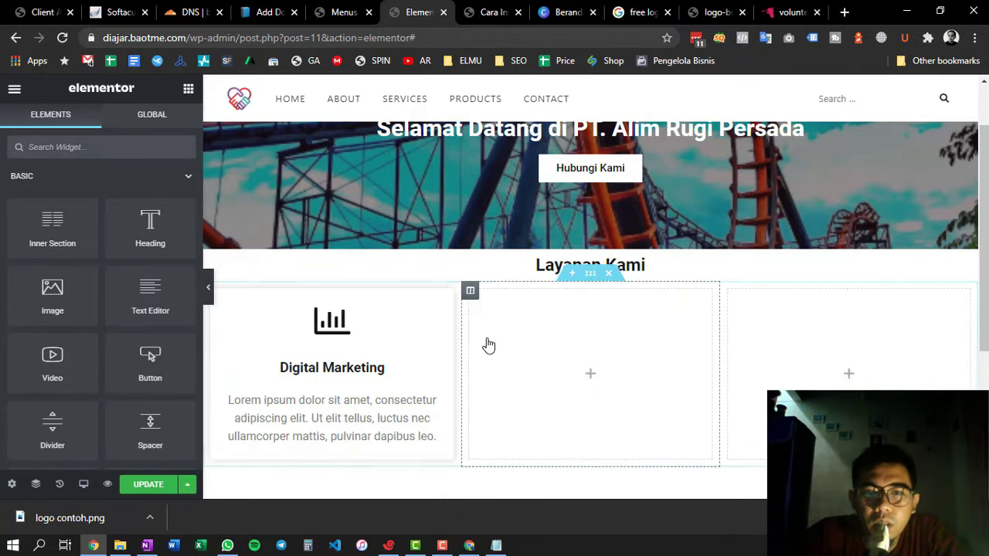
pyautogui.rightClick(592, 371)
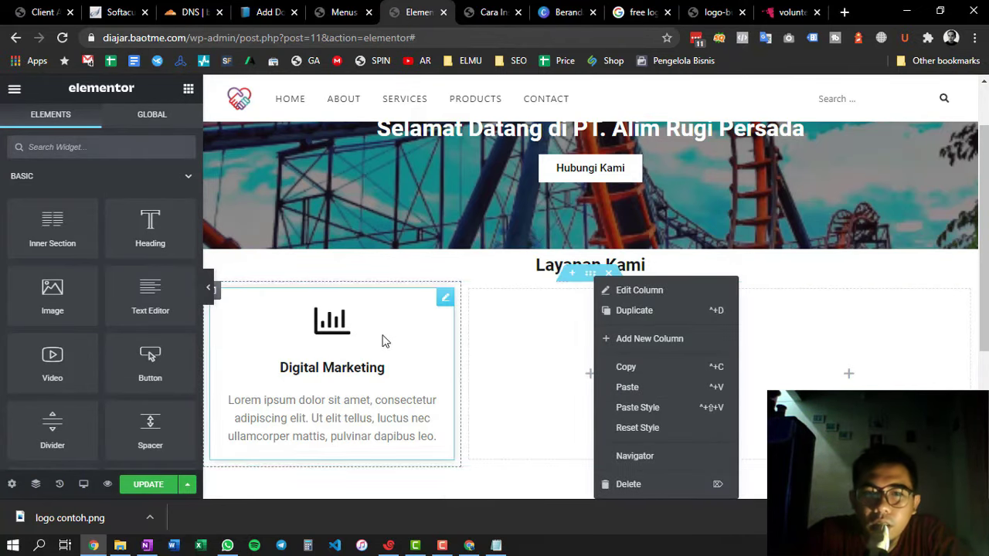
pyautogui.rightClick(384, 340)
pyautogui.click(437, 343)
pyautogui.rightClick(582, 370)
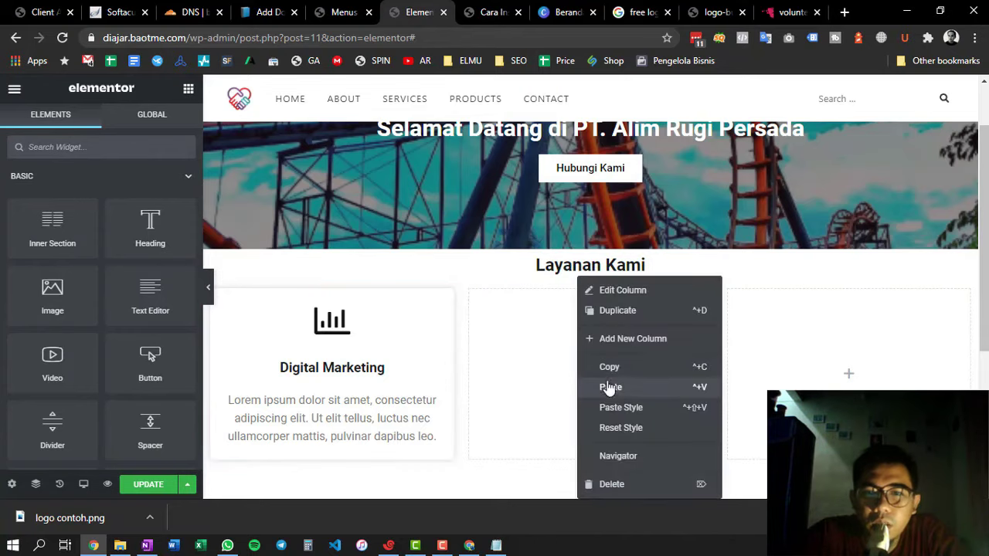
pyautogui.click(615, 387)
pyautogui.rightClick(843, 374)
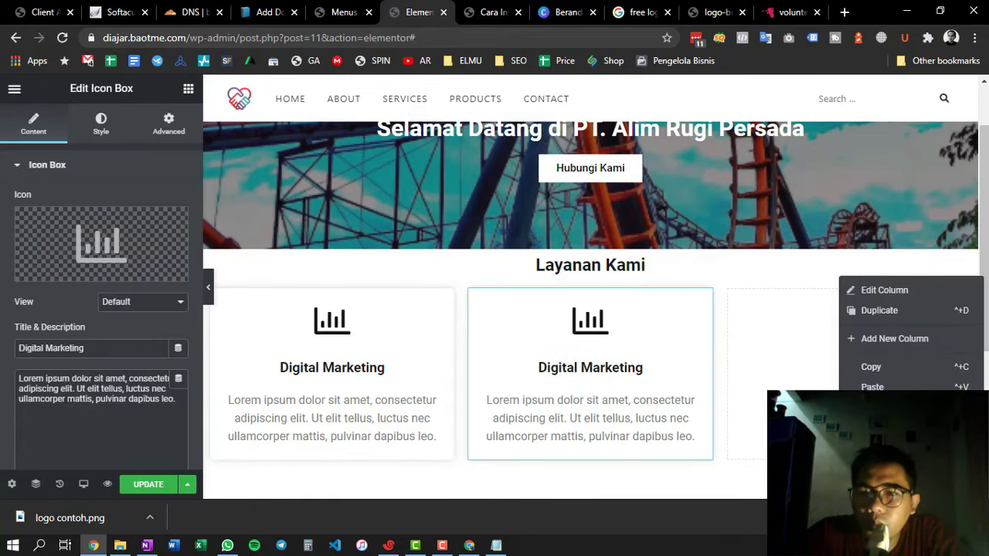
pyautogui.click(873, 385)
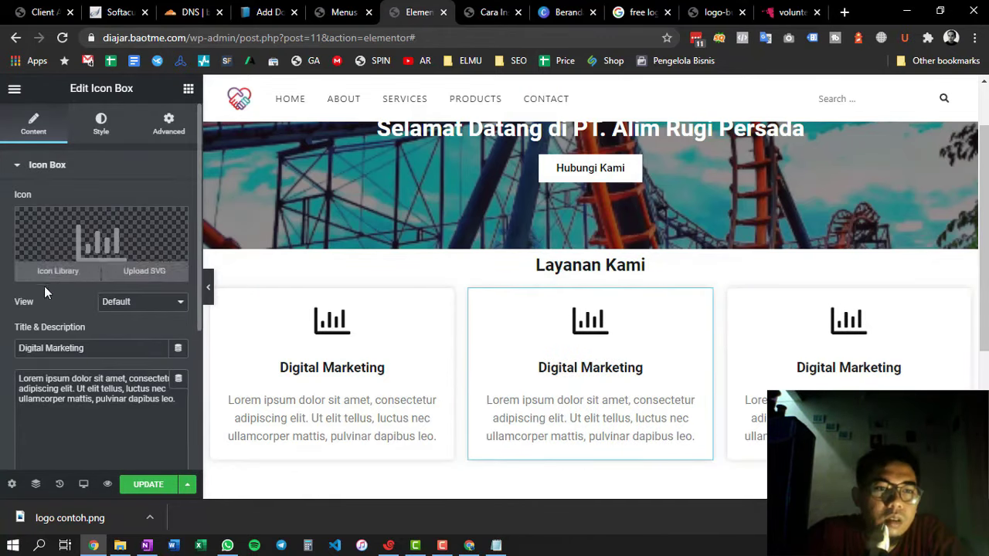
# Step: Retitle the middle box 'Layanan 2' and give it the compass icon
pyautogui.tripleClick(66, 342)
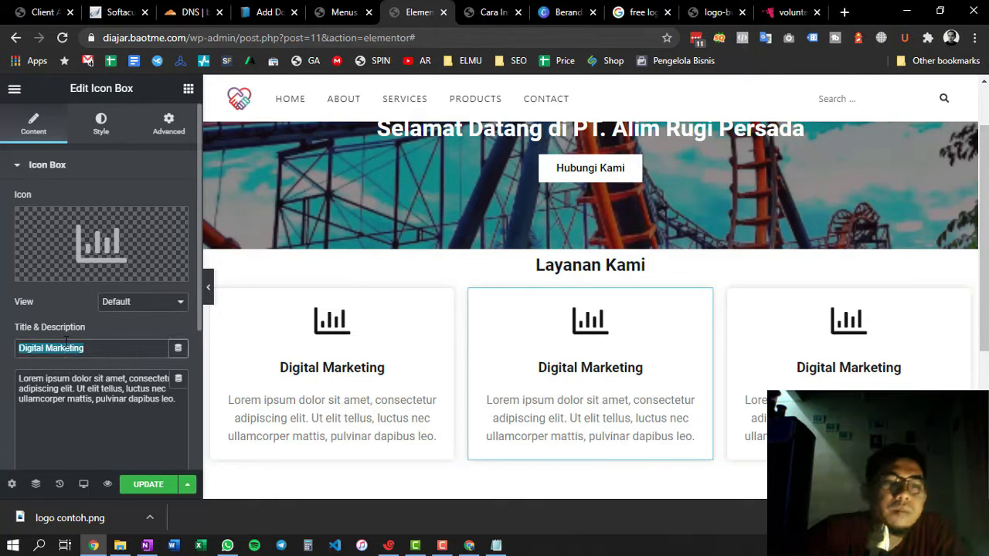
pyautogui.write('Layanan 2')
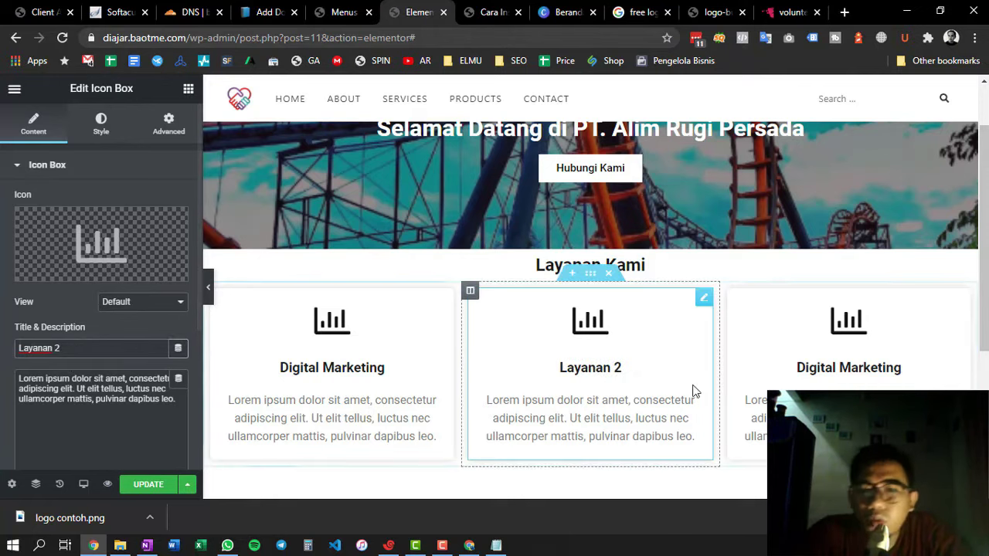
pyautogui.click(48, 246)
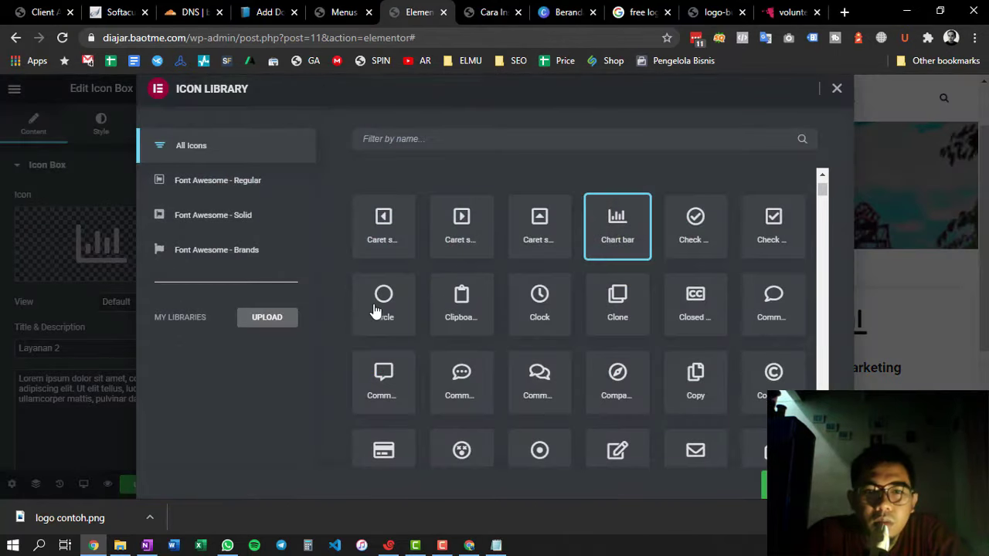
pyautogui.click(641, 391)
# Step: Retitle the third box 'Layanan 3' and give it the comment icon
pyautogui.click(882, 364)
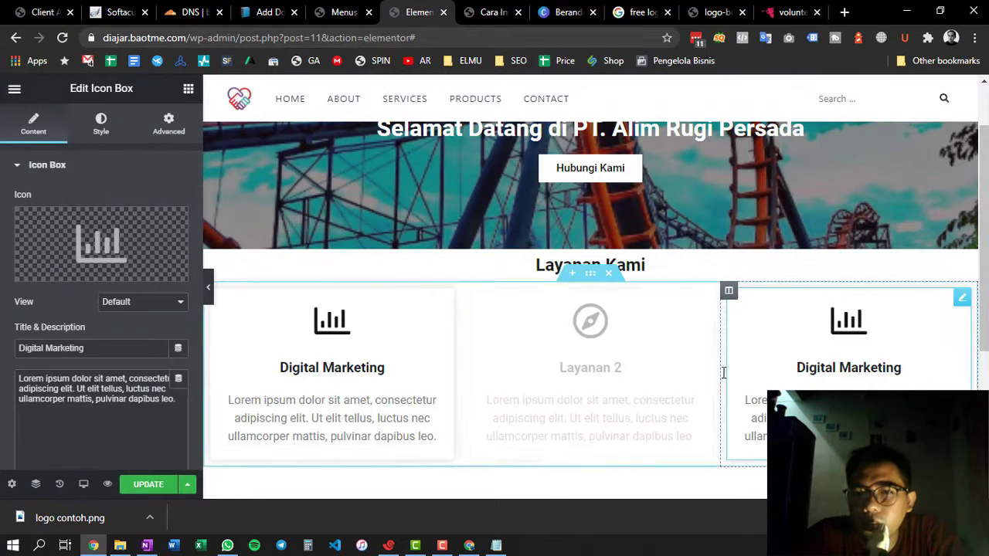
pyautogui.tripleClick(83, 352)
pyautogui.write('Layanan 3')
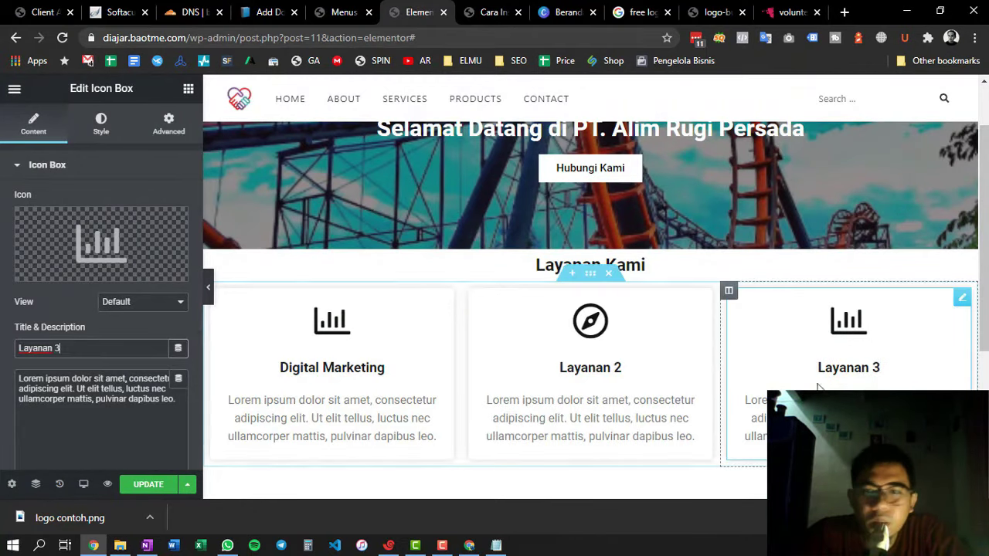
pyautogui.click(152, 231)
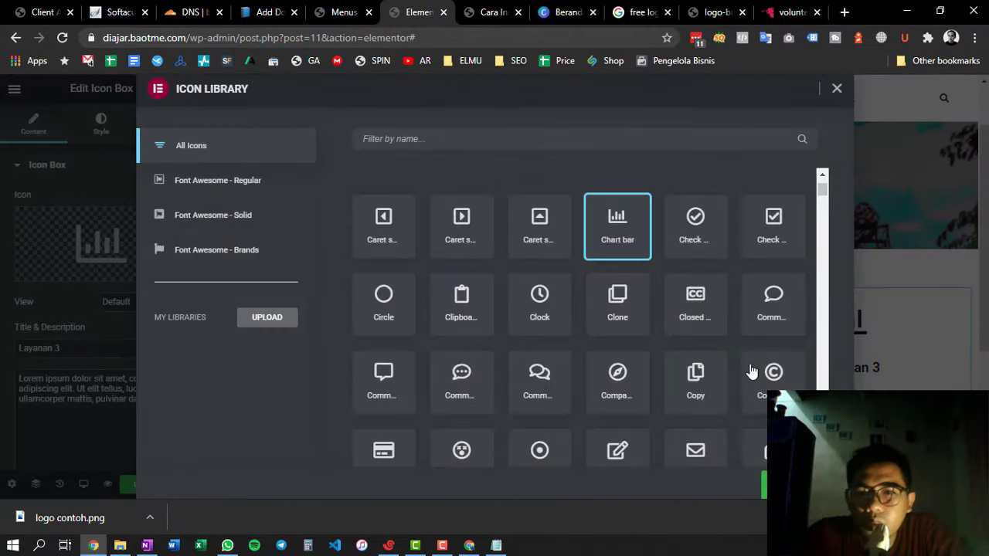
pyautogui.scroll(-1, 696, 363)
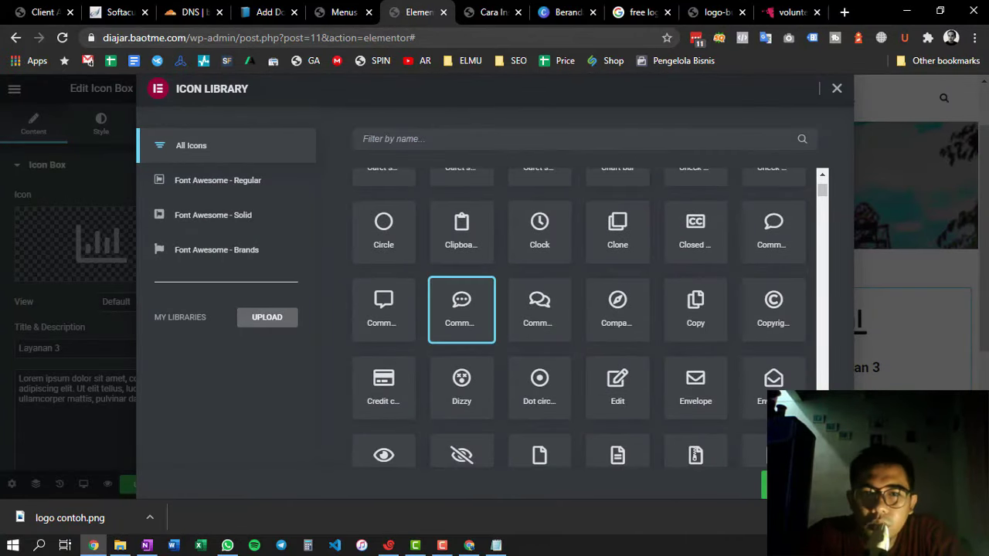
pyautogui.click(804, 485)
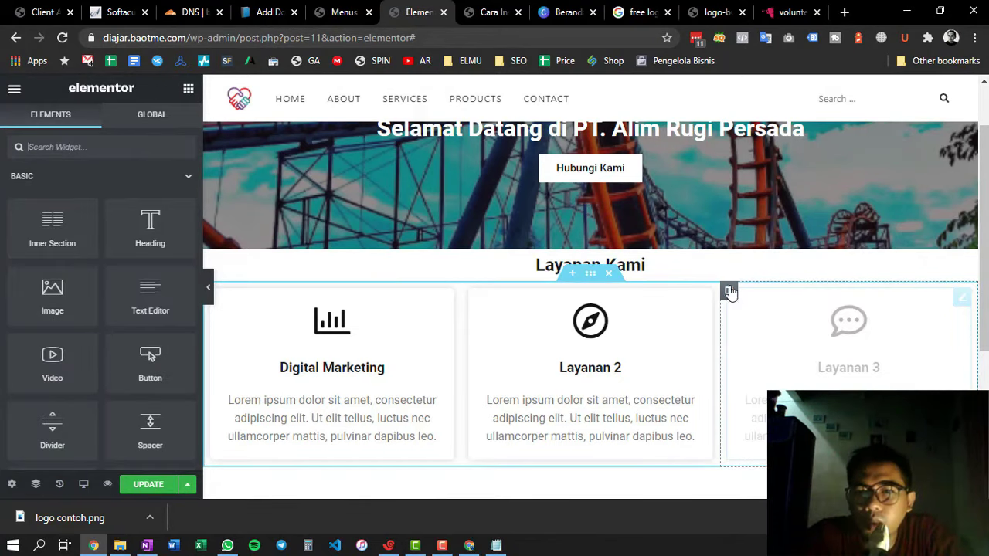
pyautogui.rightClick(730, 292)
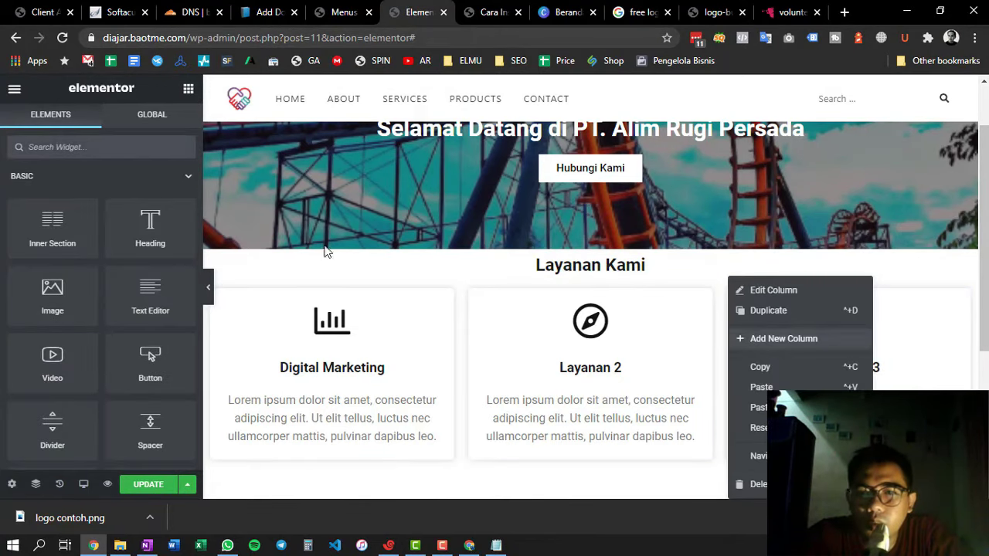
# Step: Give the Layanan Kami heading section a minimum height of 119 px
pyautogui.press('Escape')
pyautogui.scroll(-1, 610, 309)
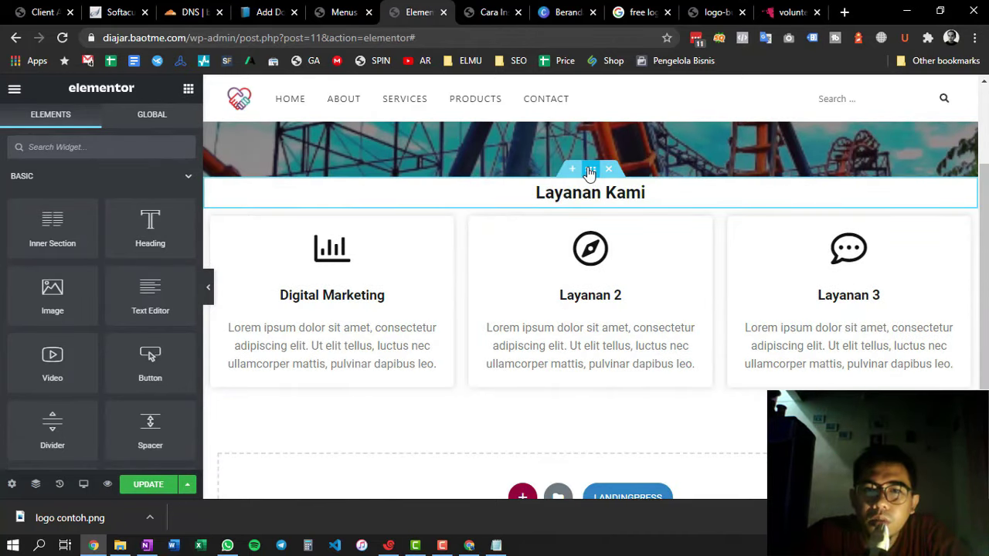
pyautogui.click(590, 171)
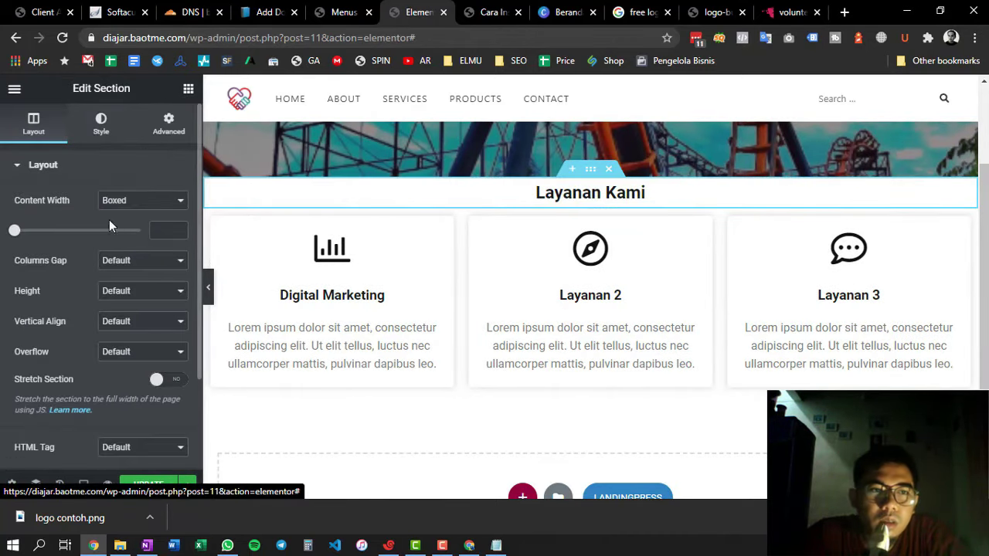
pyautogui.click(129, 298)
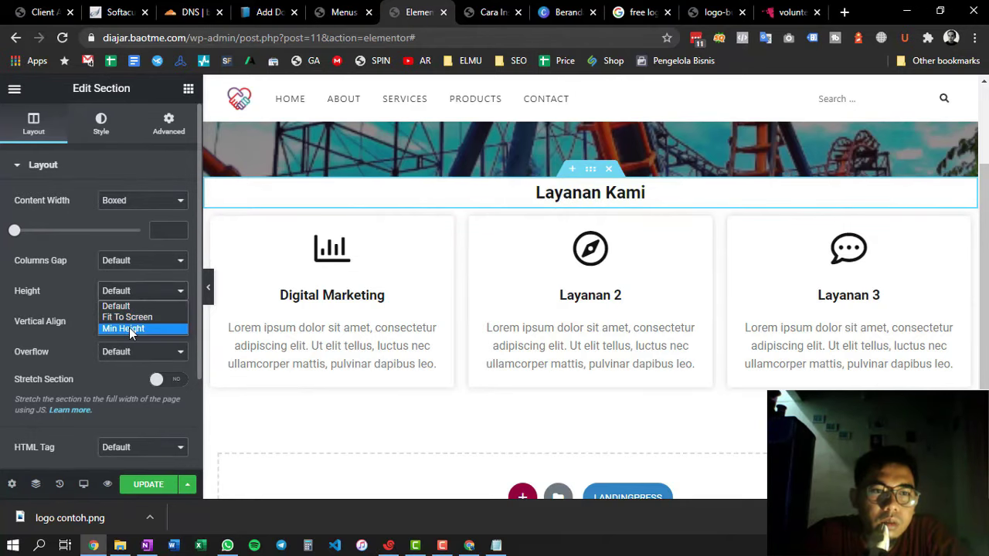
pyautogui.click(130, 330)
pyautogui.moveTo(49, 352); pyautogui.dragTo(26, 351)
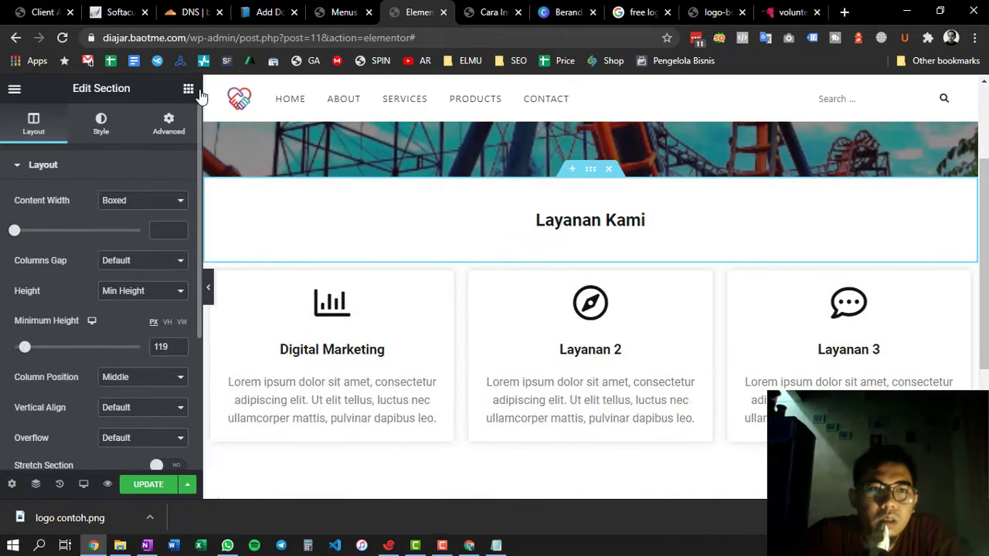
pyautogui.click(190, 90)
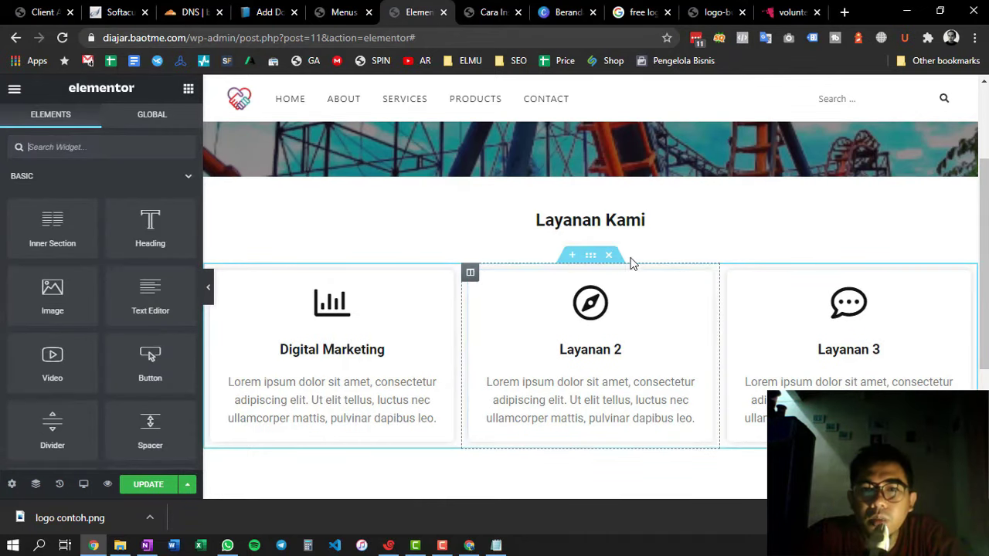
# Step: Save the page changes with Ctrl+S
pyautogui.scroll(2, 711, 370)
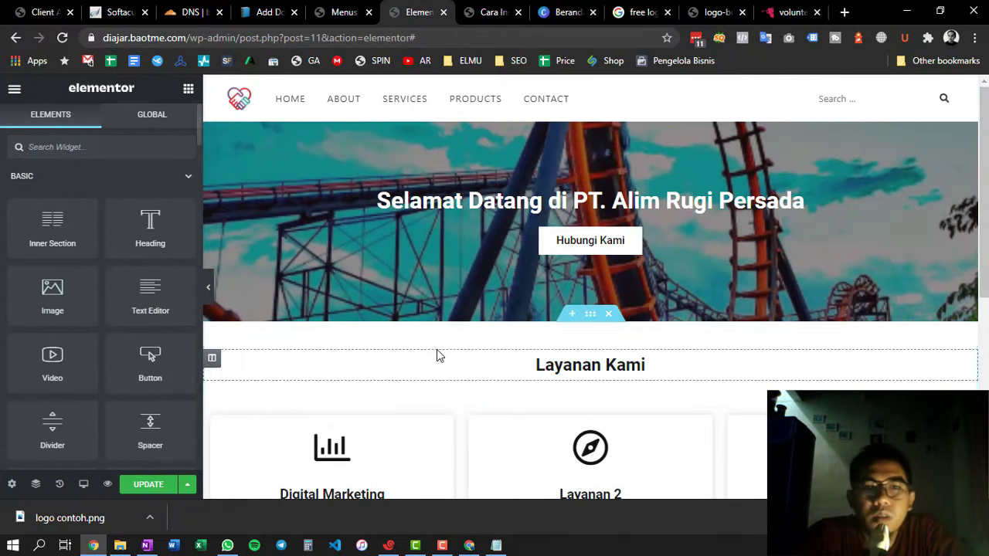
pyautogui.scroll(-4, 656, 387)
pyautogui.scroll(4, 618, 382)
pyautogui.hotkey('ctrl', 's')
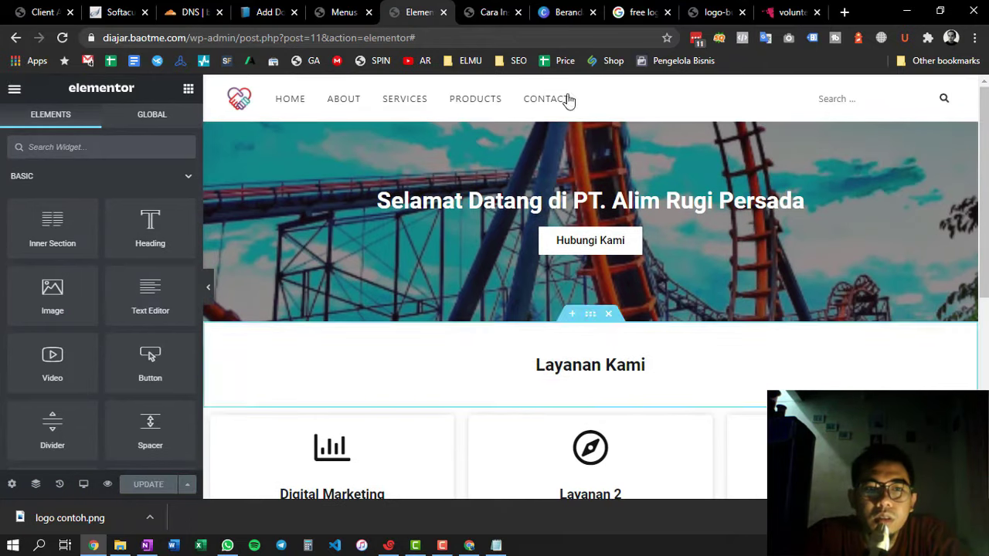
pyautogui.scroll(-4, 384, 391)
pyautogui.scroll(2, 366, 391)
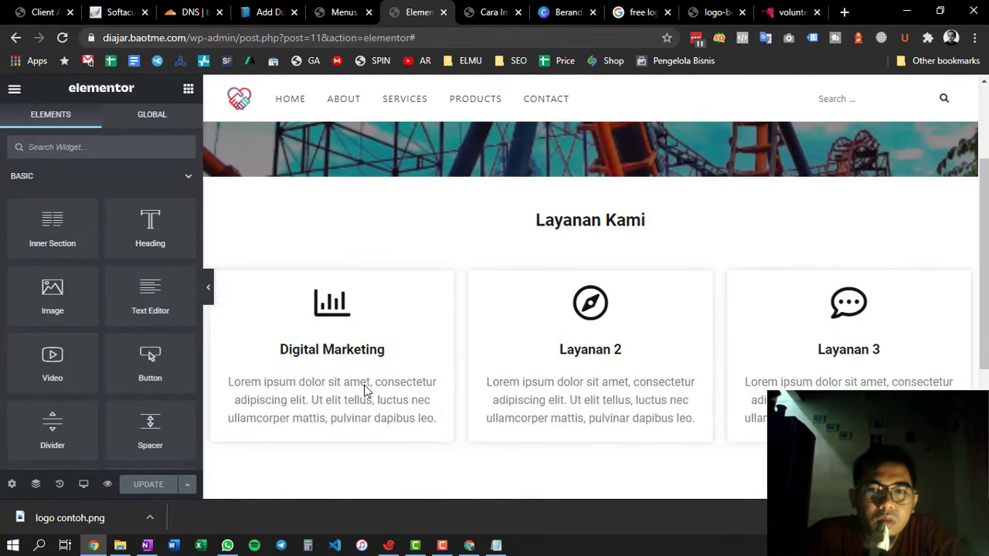
pyautogui.click(84, 484)
# Step: Switch to the mobile preview and adjust the hero heading's font size
pyautogui.click(73, 448)
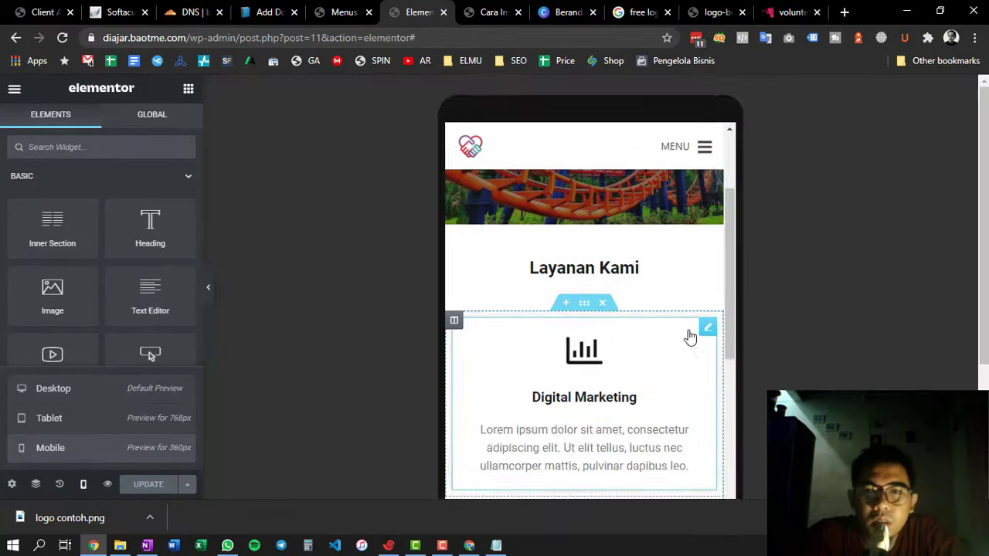
pyautogui.scroll(-3, 623, 364)
pyautogui.scroll(5, 623, 364)
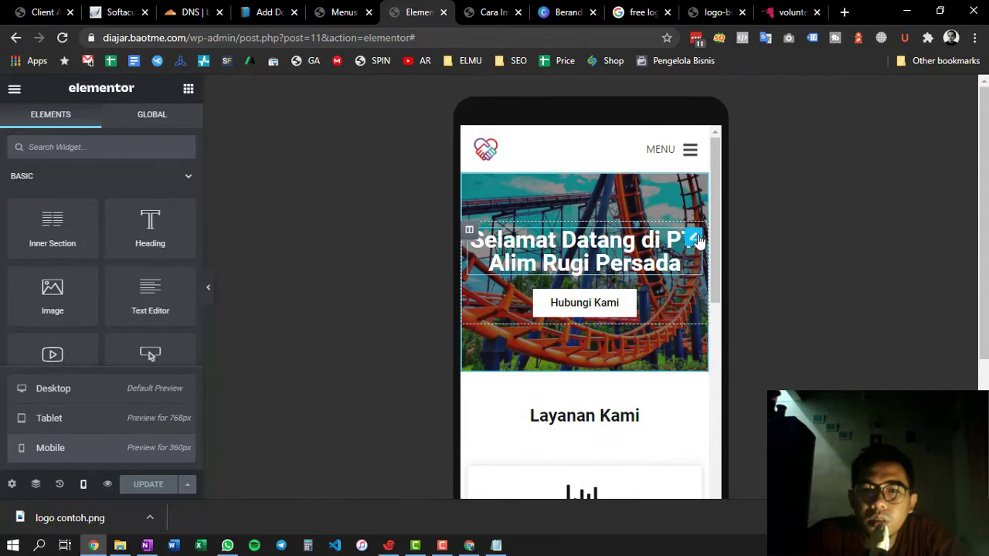
pyautogui.click(692, 242)
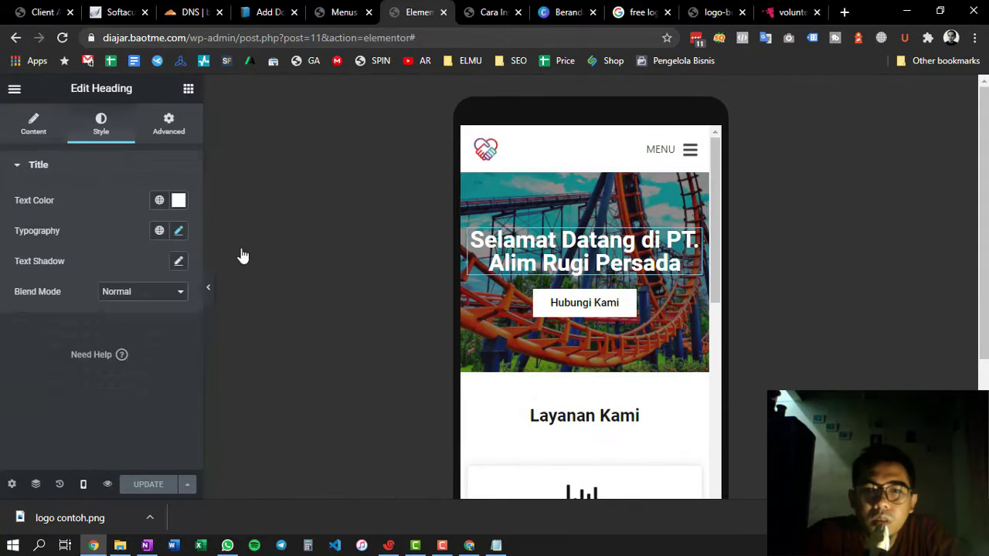
pyautogui.click(81, 482)
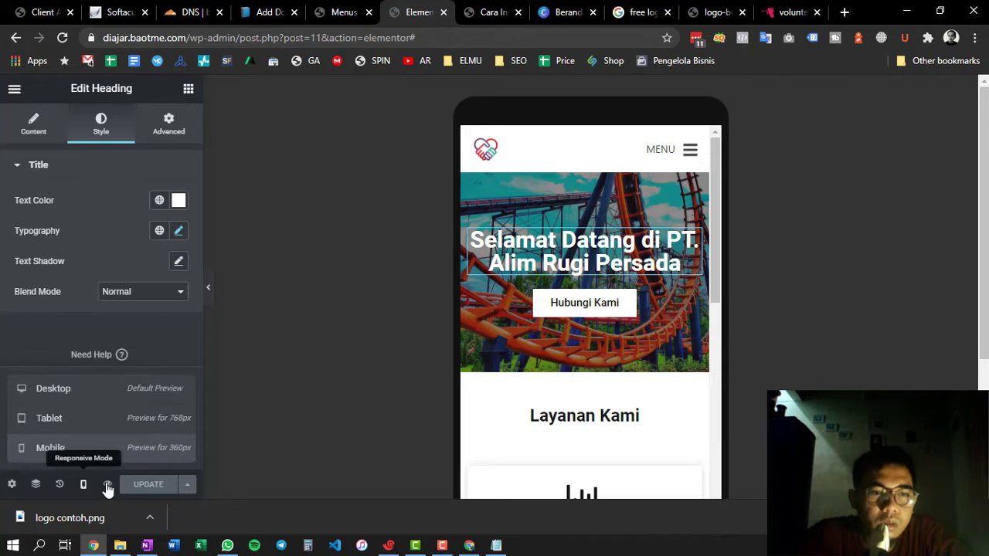
pyautogui.click(179, 231)
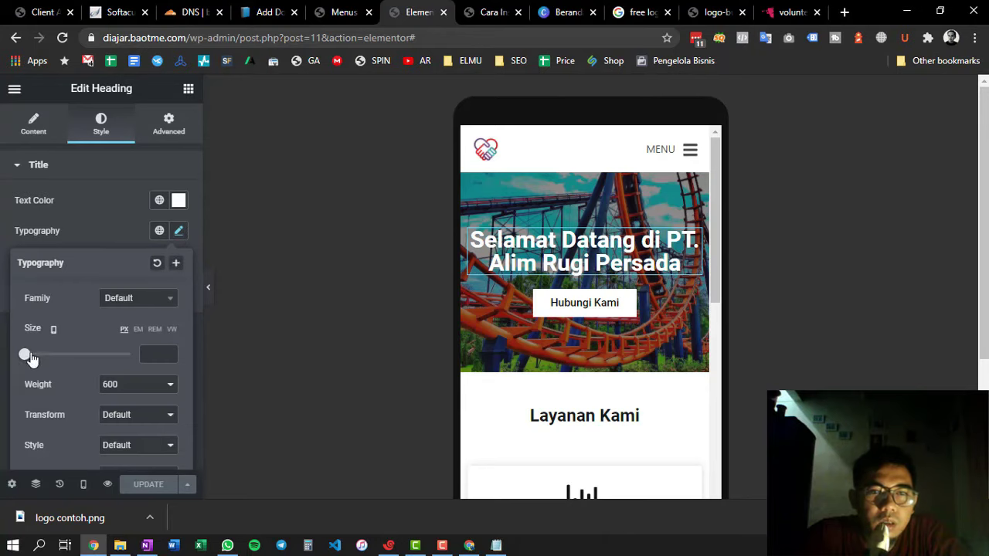
pyautogui.moveTo(29, 356); pyautogui.dragTo(38, 355)
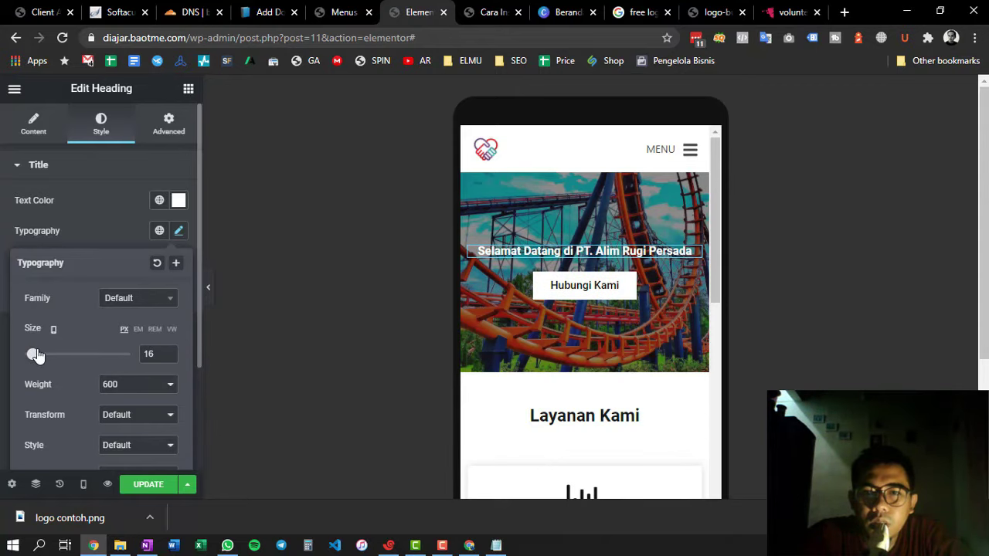
pyautogui.click(189, 89)
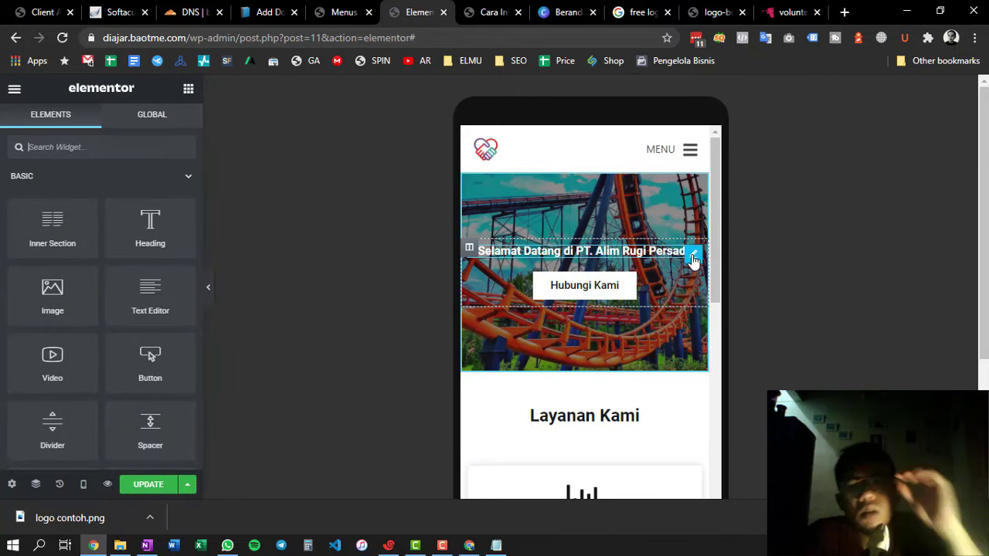
# Step: Set the hero heading's mobile font size to 25 px
pyautogui.click(695, 255)
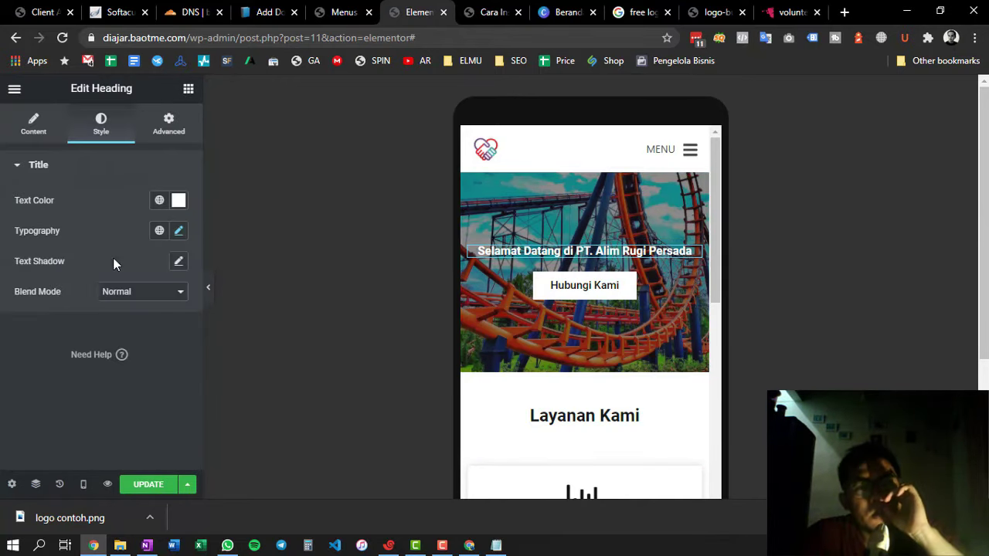
pyautogui.click(179, 232)
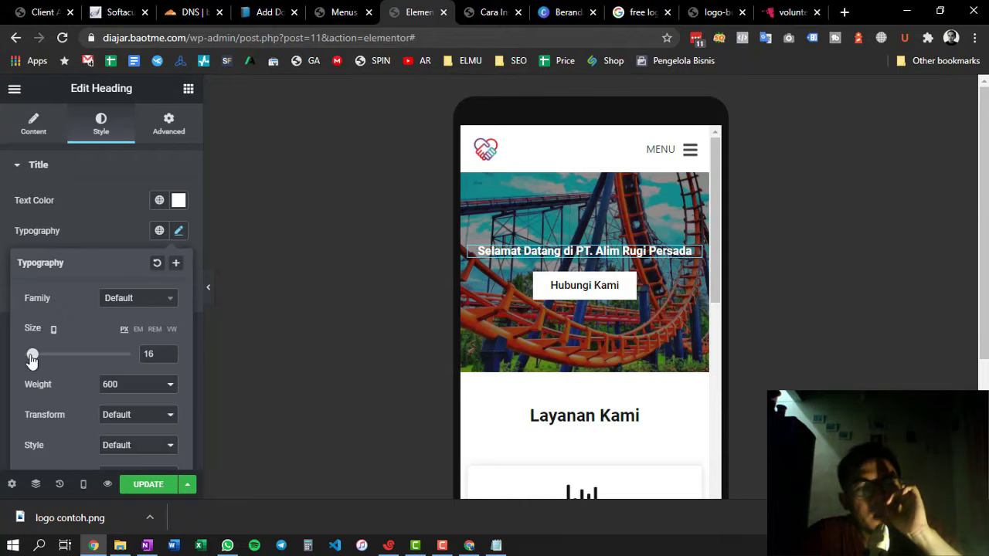
pyautogui.moveTo(31, 357); pyautogui.dragTo(39, 356)
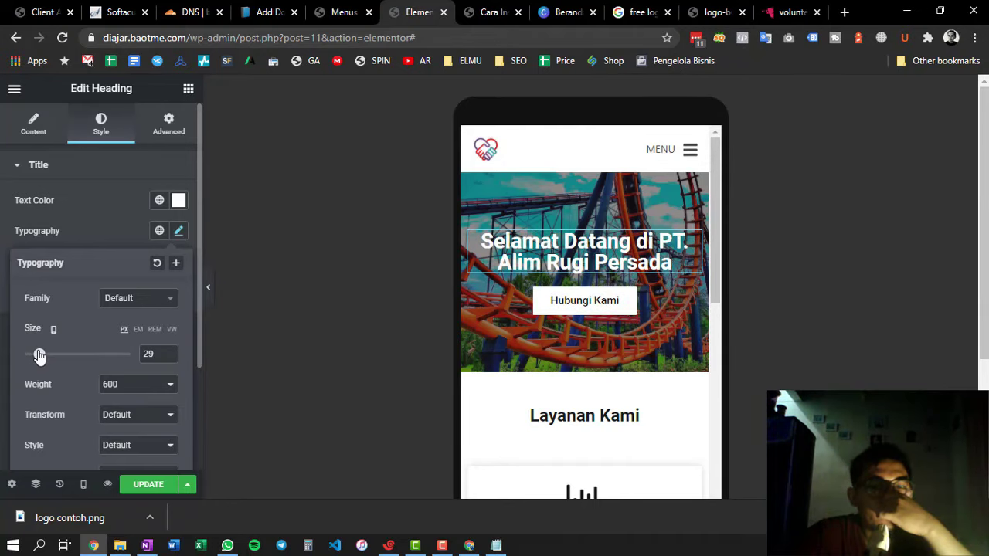
pyautogui.click(169, 357)
pyautogui.click(168, 356)
pyautogui.click(168, 356)
pyautogui.click(169, 356)
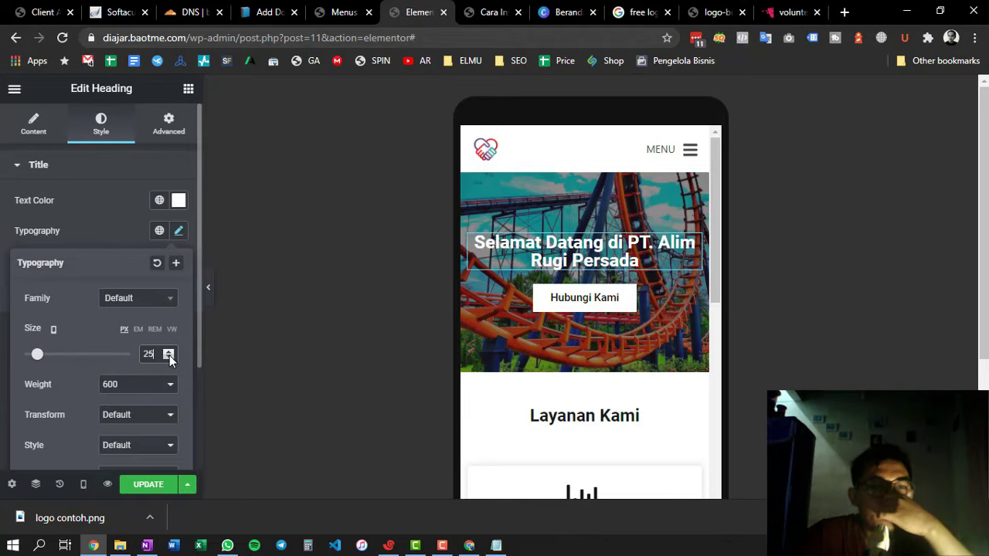
pyautogui.click(188, 89)
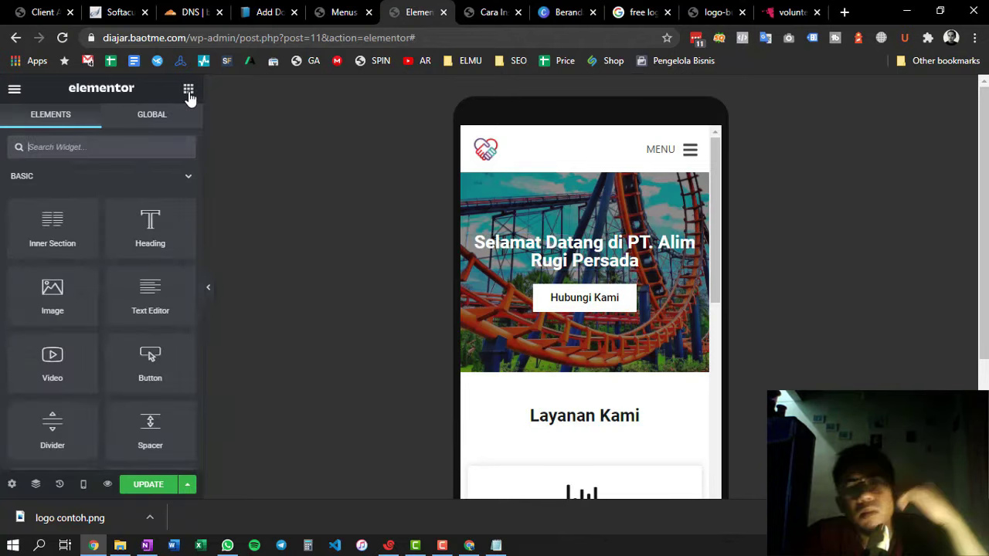
# Step: Preview the page changes in a new browser tab
pyautogui.scroll(-1, 673, 335)
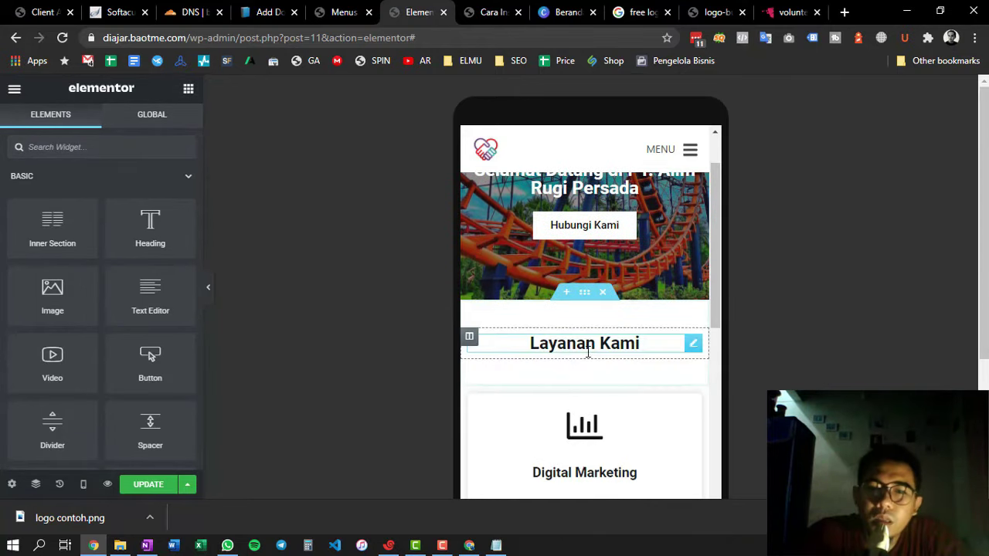
pyautogui.scroll(-3, 653, 318)
pyautogui.scroll(-3, 443, 384)
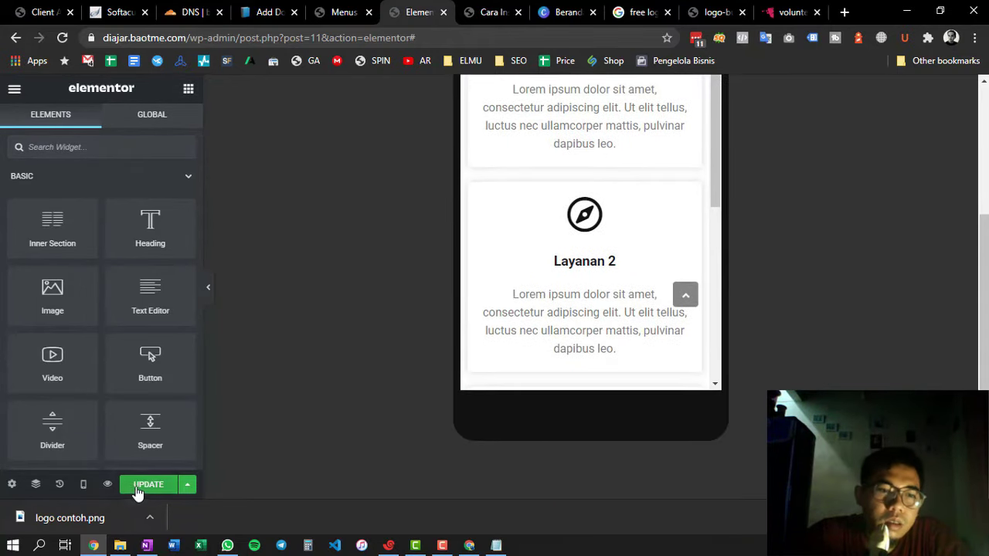
pyautogui.scroll(2, 618, 374)
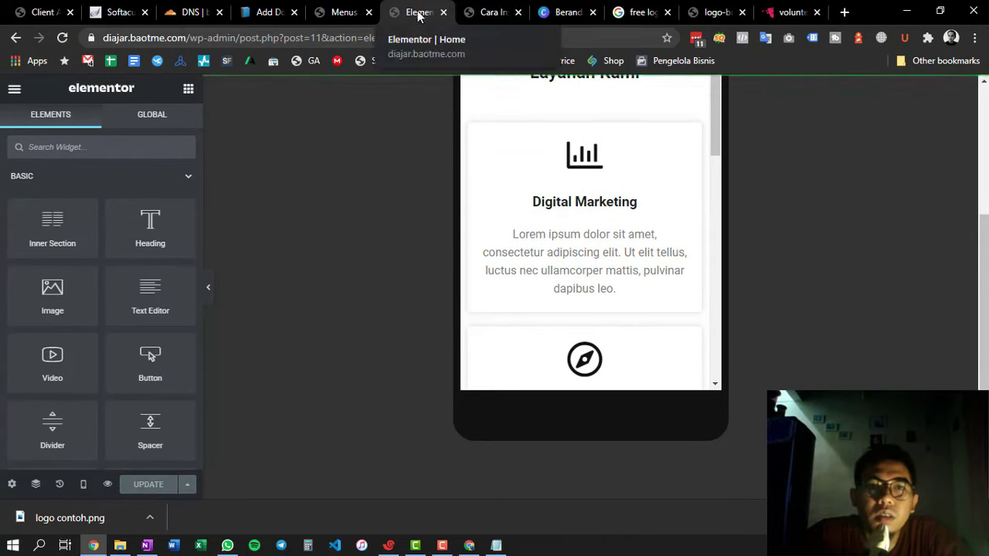
pyautogui.click(107, 485)
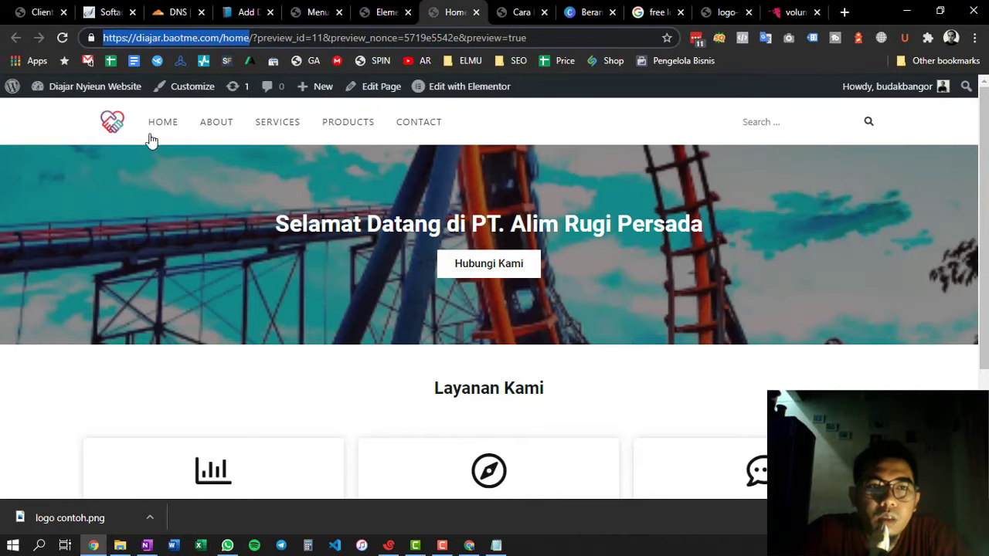
# Step: Visit the site's home address, then switch to the Menus admin page
pyautogui.click(126, 126)
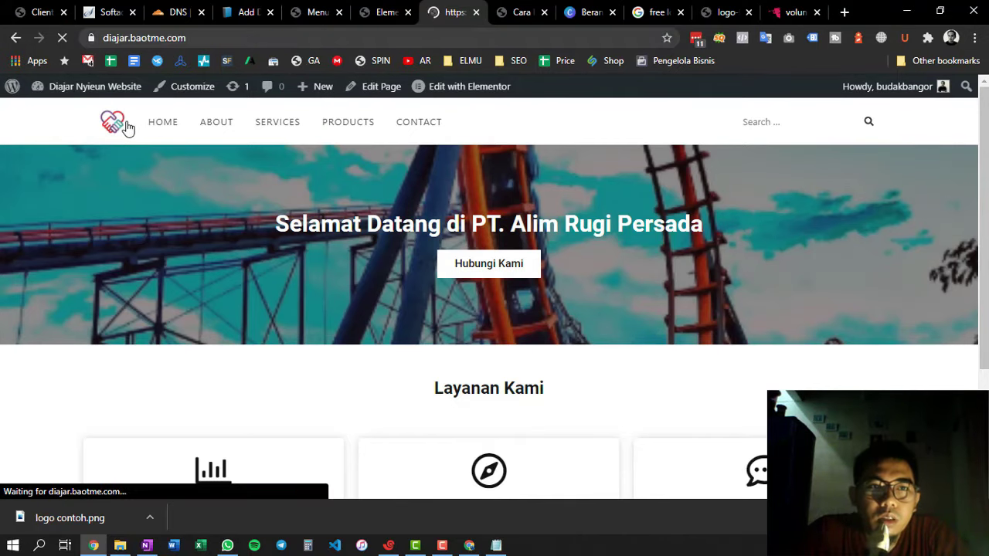
pyautogui.scroll(-5, 509, 335)
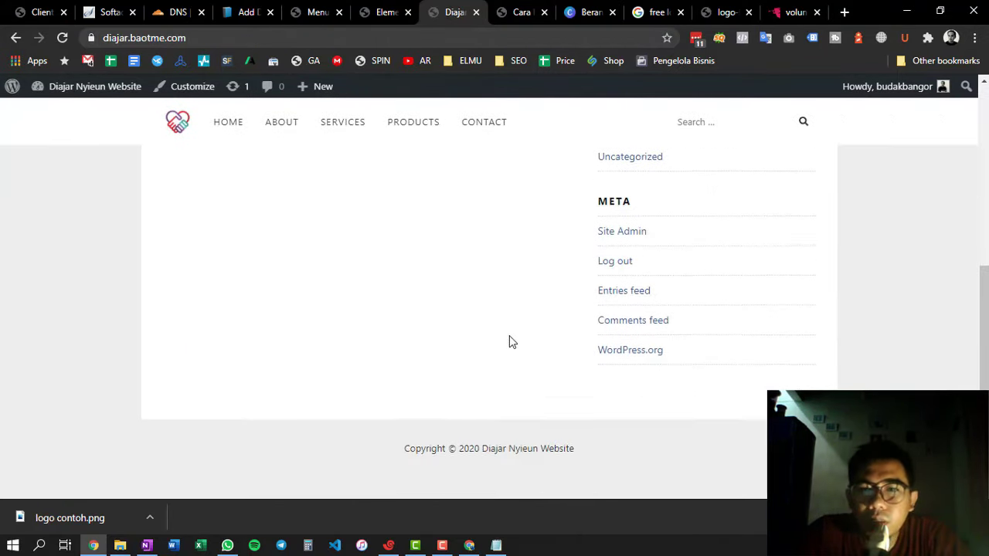
pyautogui.scroll(5, 509, 335)
pyautogui.click(317, 12)
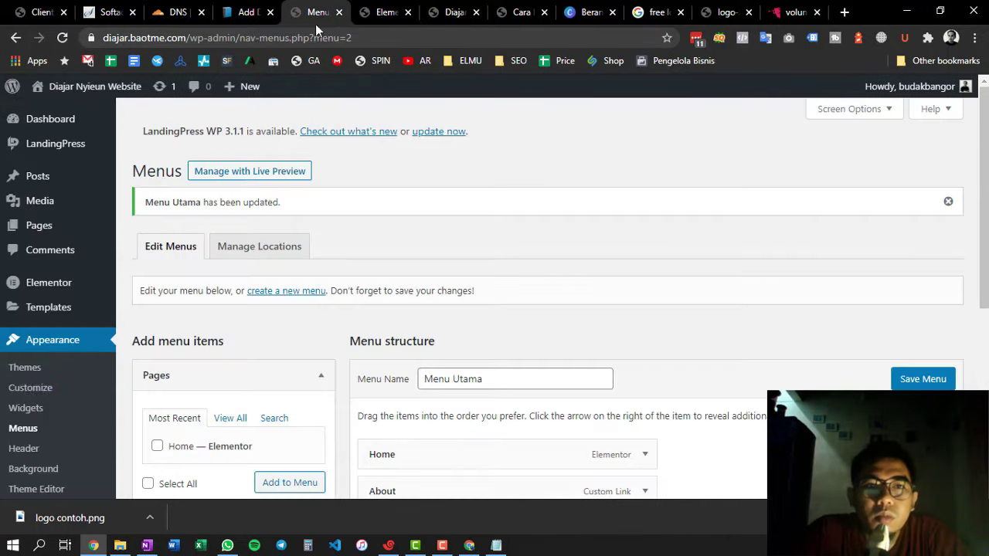
# Step: Make the homepage the static page 'Home' in Reading settings and save the change
pyautogui.scroll(-3, 31, 398)
pyautogui.moveTo(43, 454)
pyautogui.scroll(-1, 135, 457)
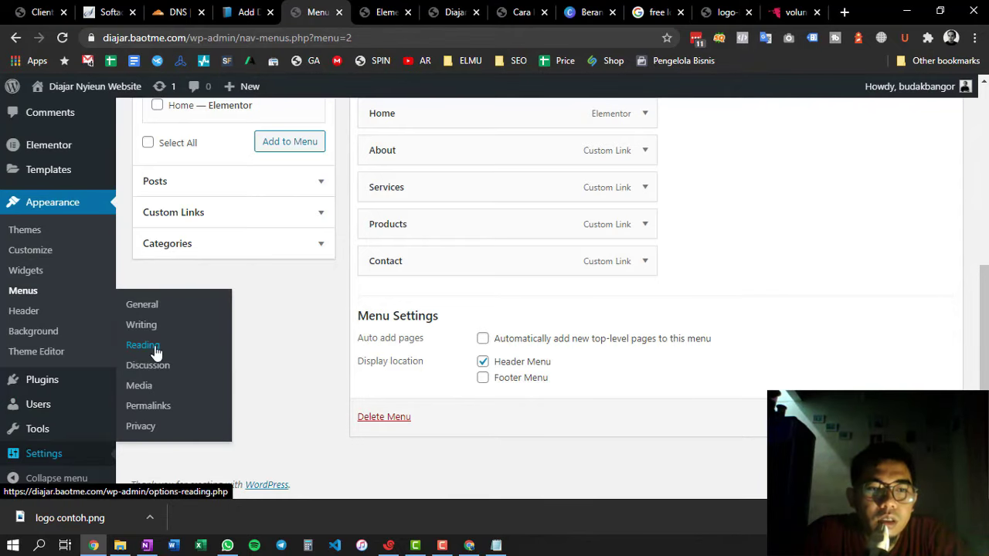
pyautogui.click(155, 352)
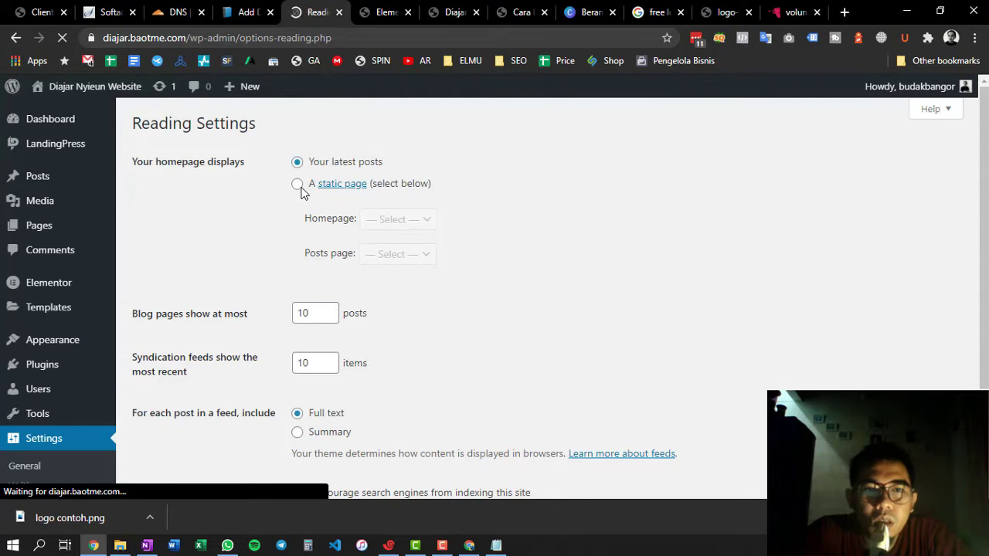
pyautogui.click(298, 184)
pyautogui.click(397, 219)
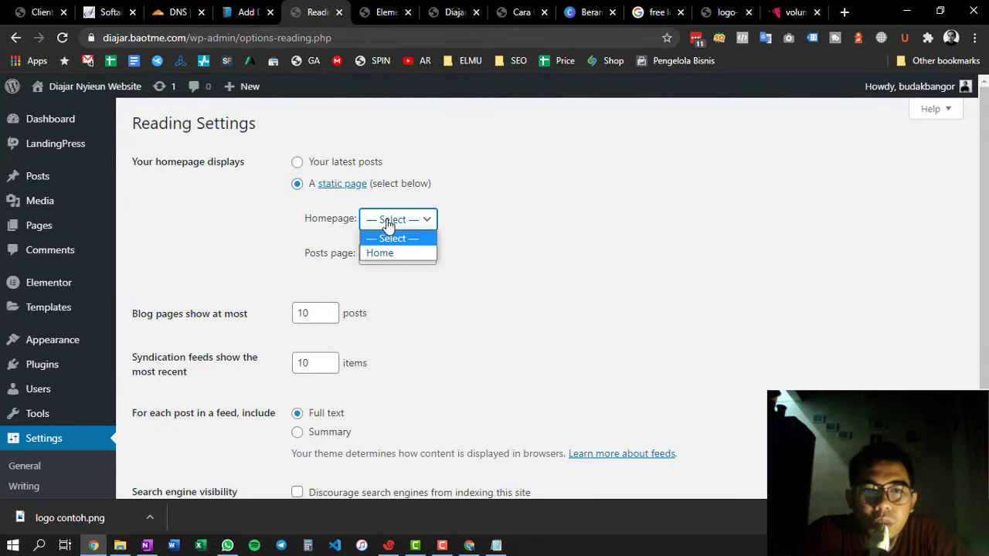
pyautogui.click(379, 252)
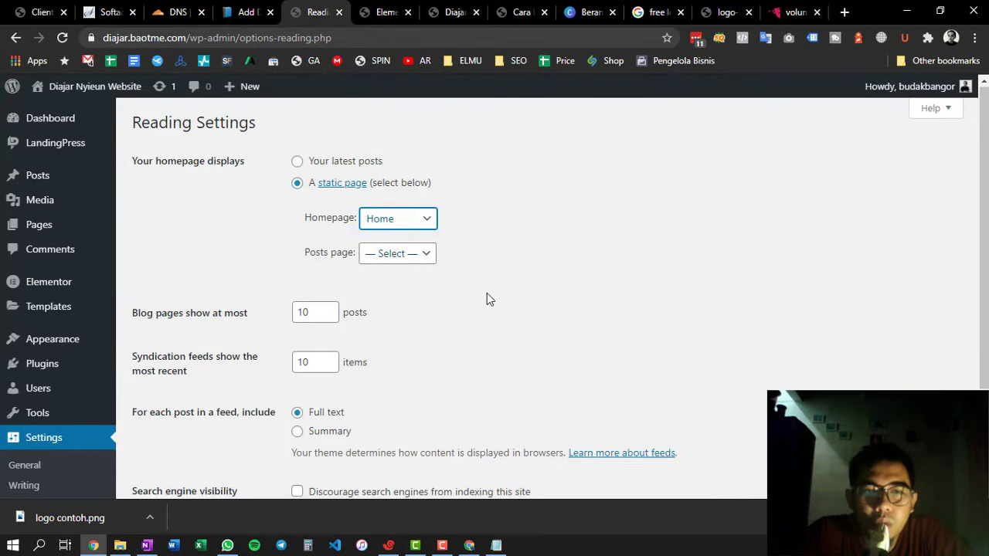
pyautogui.scroll(-3, 232, 345)
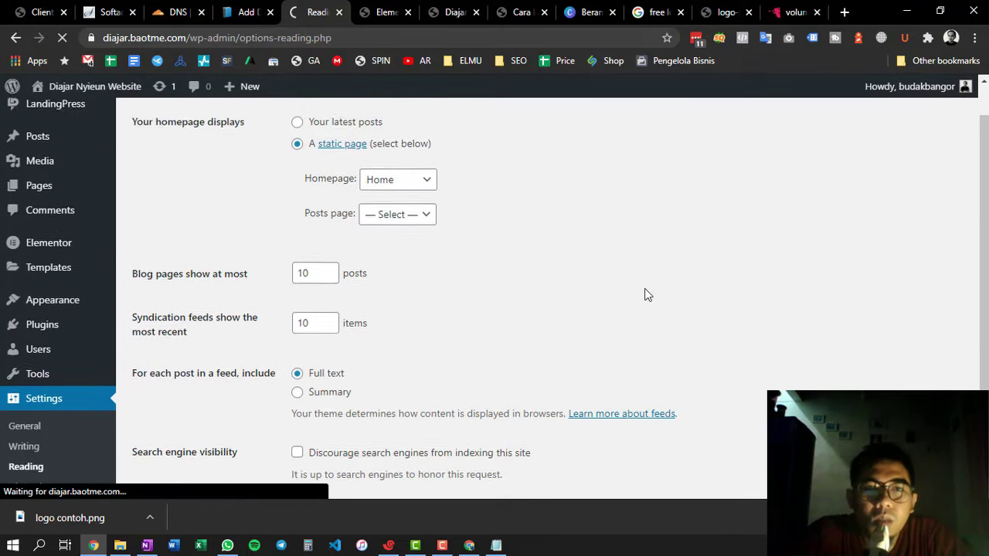
pyautogui.click(454, 12)
# Step: Reload the live site home page and check the site address
pyautogui.click(230, 170)
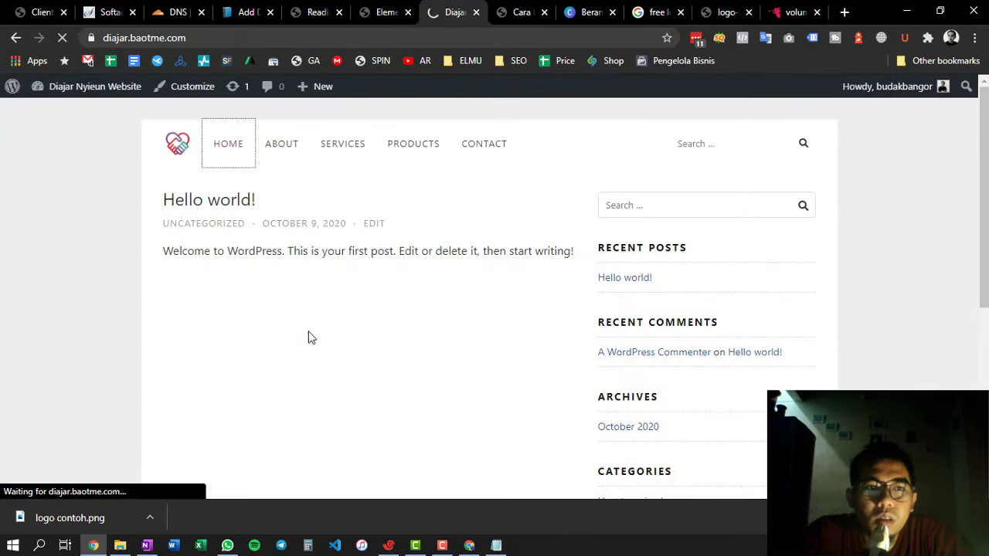
pyautogui.scroll(-1, 680, 309)
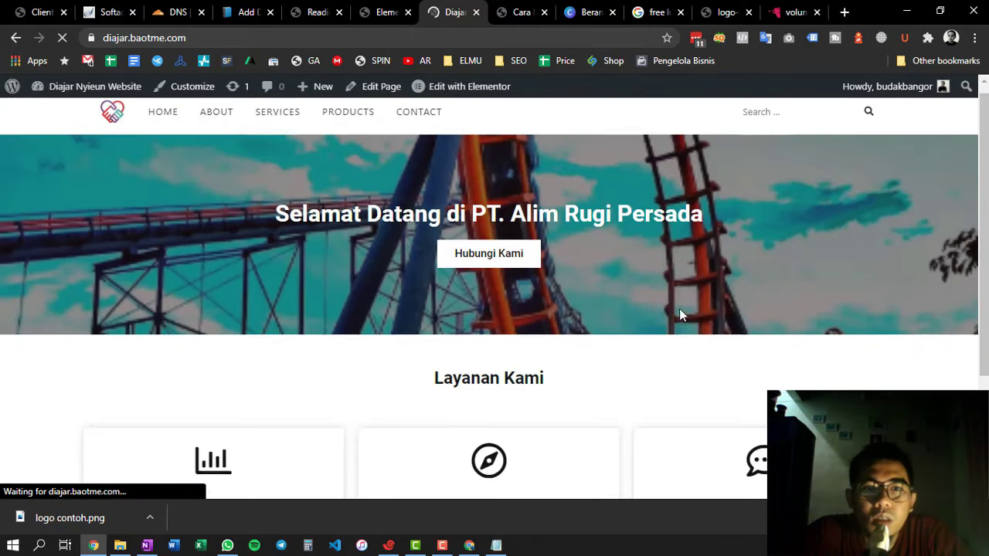
pyautogui.scroll(1, 534, 315)
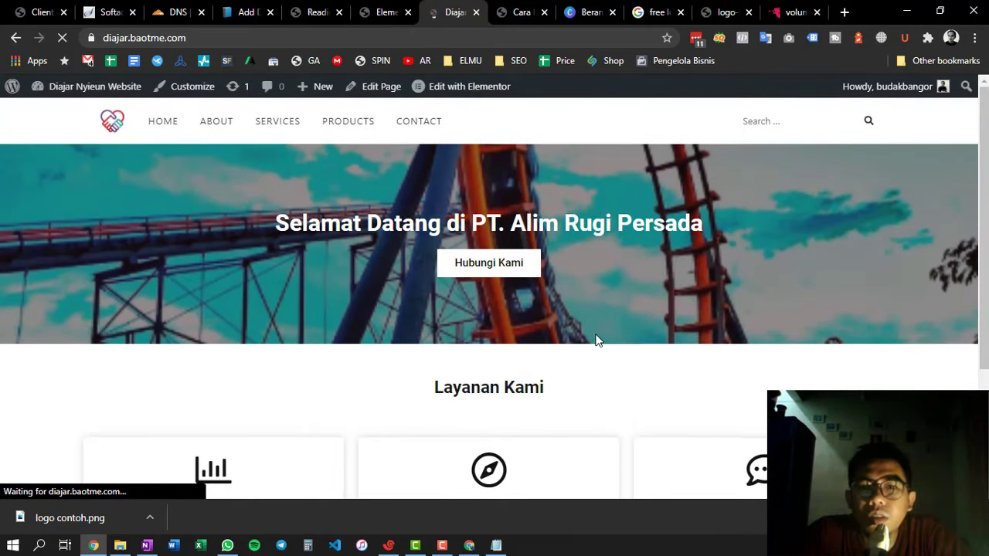
pyautogui.scroll(-2, 596, 337)
pyautogui.moveTo(145, 38); pyautogui.dragTo(286, 35)
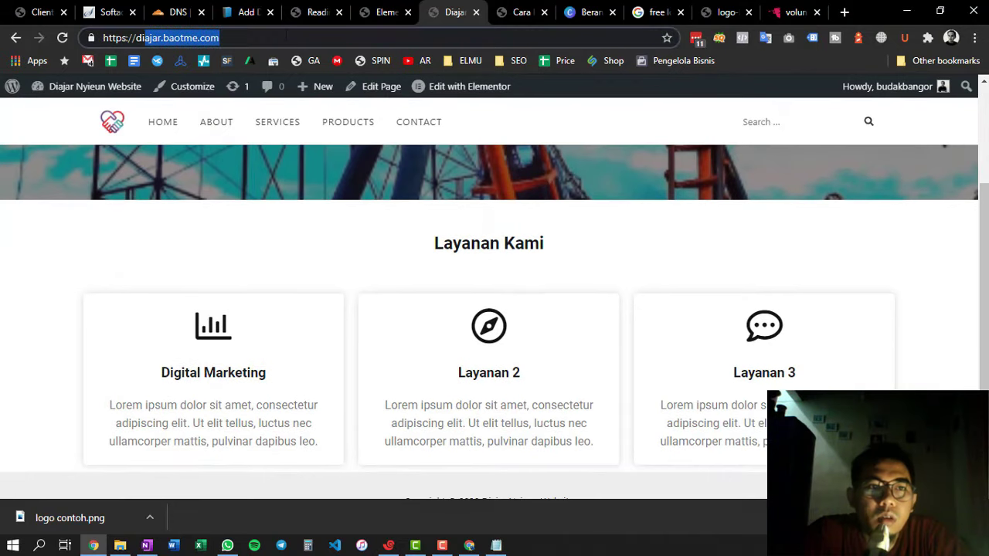
pyautogui.click(521, 11)
pyautogui.click(455, 12)
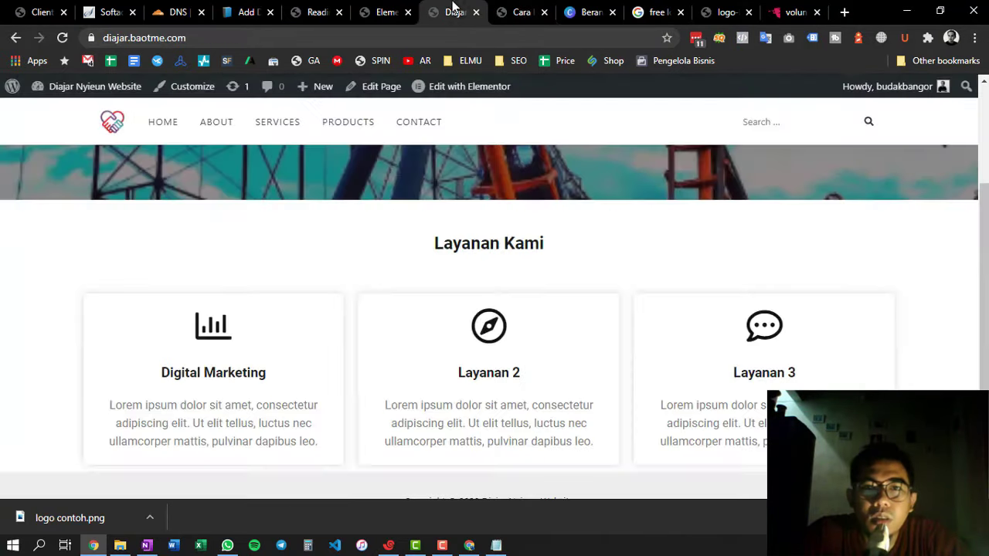
# Step: Scroll the live page and highlight the Layanan Kami heading and card texts to inspect them
pyautogui.scroll(-1, 461, 323)
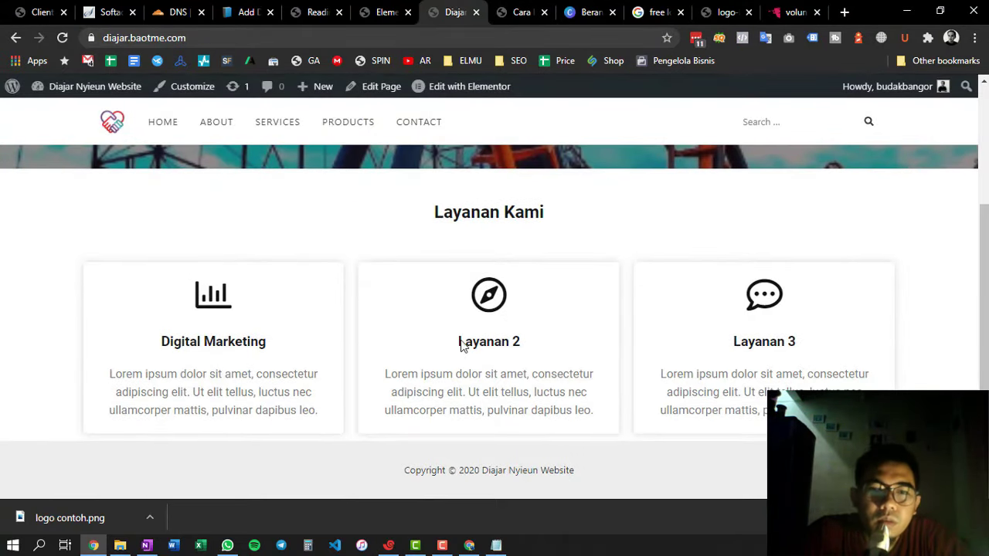
pyautogui.scroll(3, 460, 340)
pyautogui.scroll(-2, 462, 350)
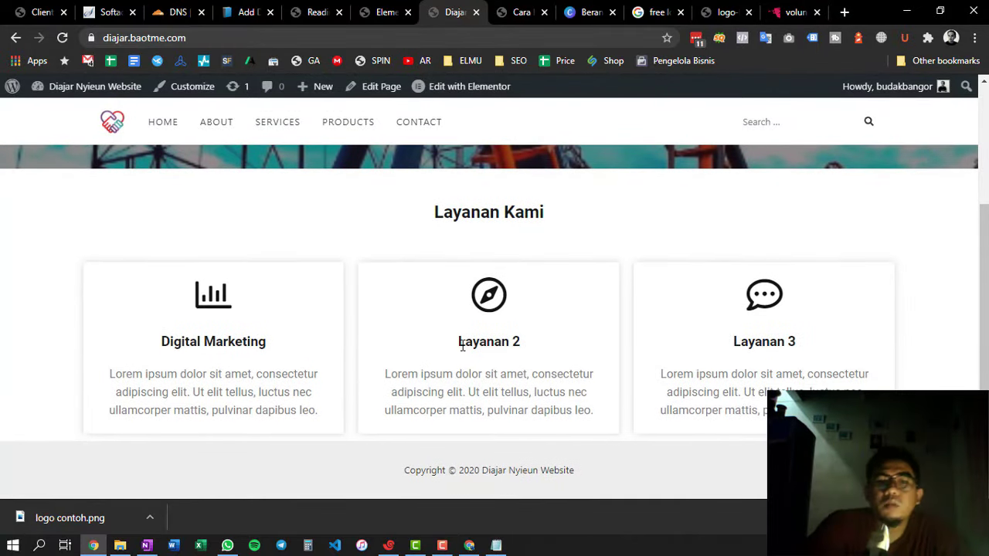
pyautogui.moveTo(258, 218); pyautogui.dragTo(765, 342)
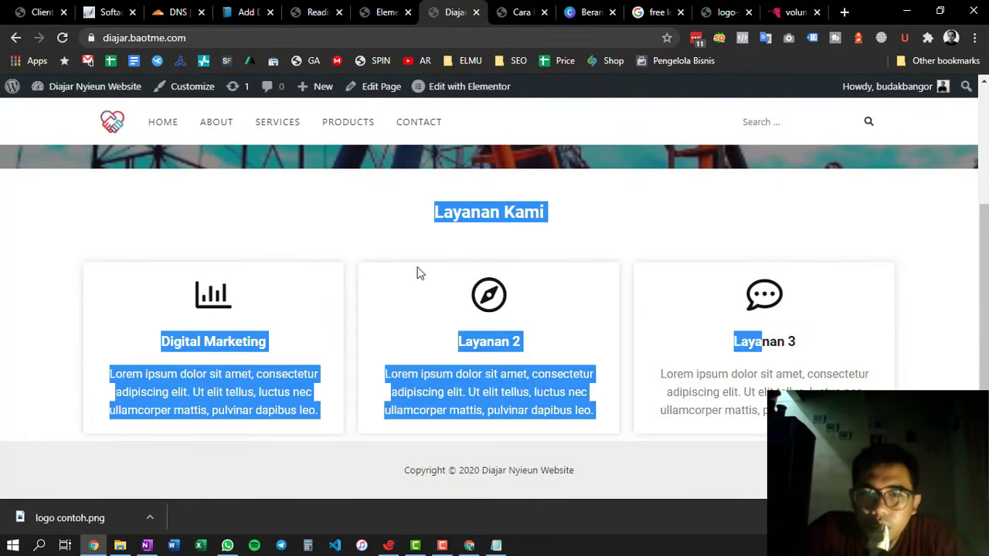
pyautogui.click(360, 225)
pyautogui.scroll(2, 309, 215)
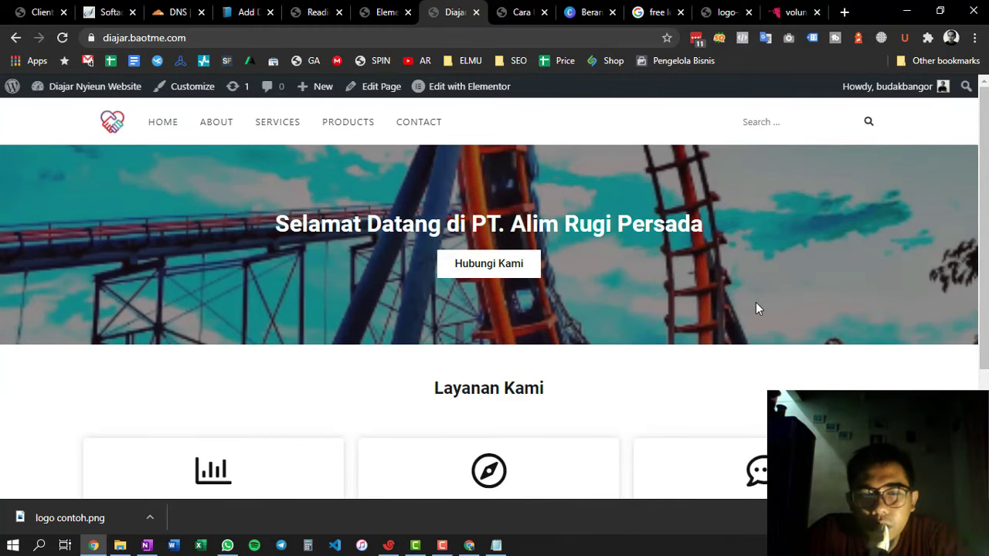
pyautogui.scroll(-2, 571, 322)
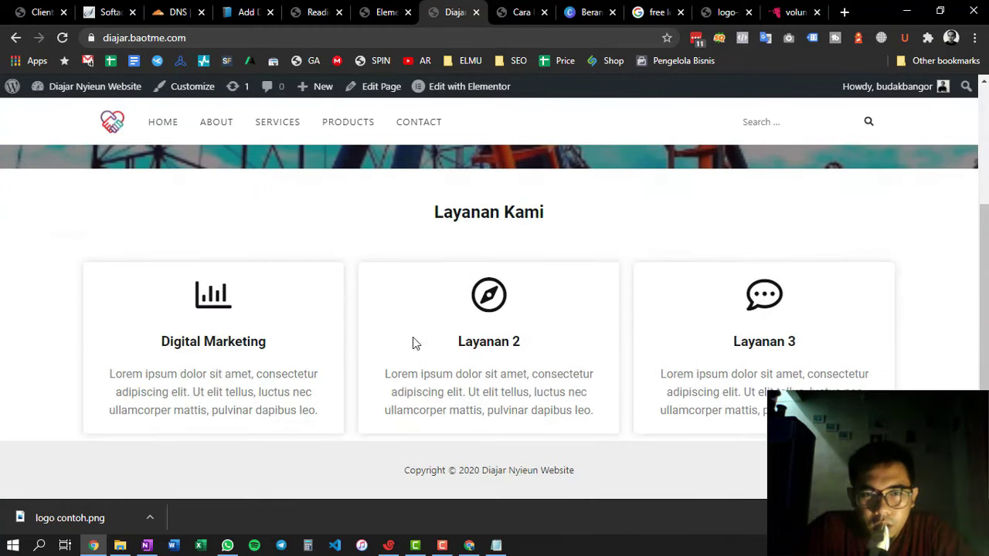
pyautogui.scroll(1, 379, 320)
pyautogui.scroll(-1, 380, 320)
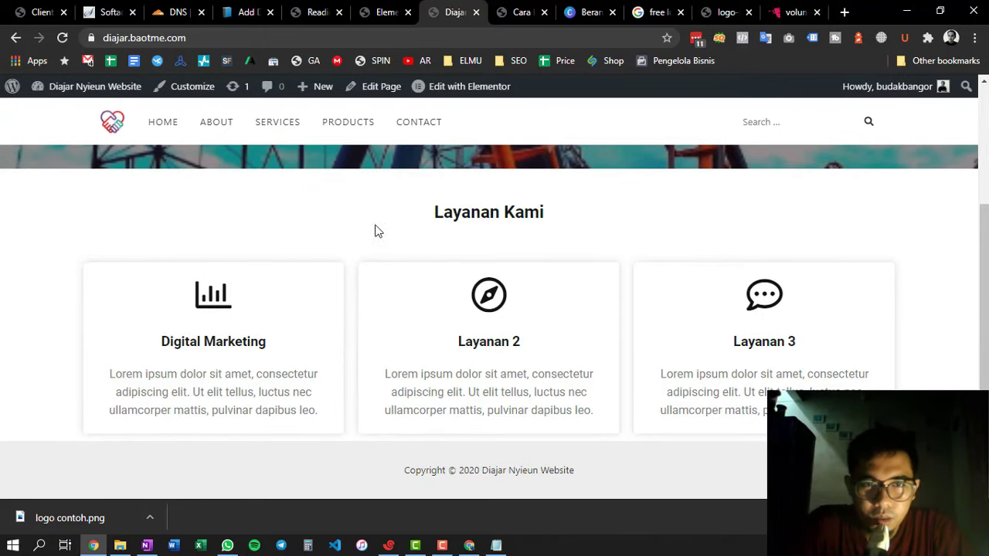
pyautogui.moveTo(378, 232); pyautogui.dragTo(714, 273)
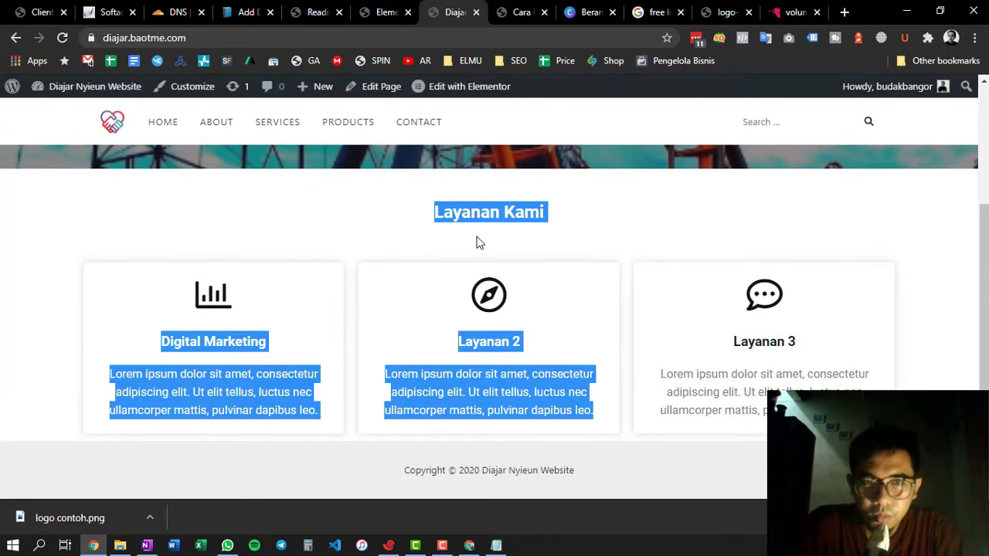
pyautogui.click(524, 240)
# Step: Return the Elementor preview to desktop width and add an empty one-column section below the cards
pyautogui.click(380, 11)
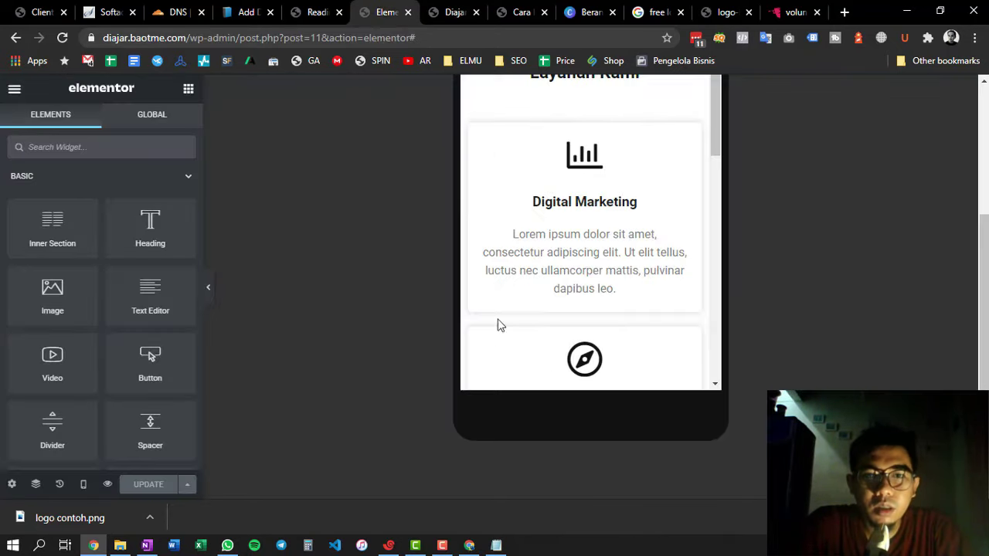
pyautogui.click(83, 485)
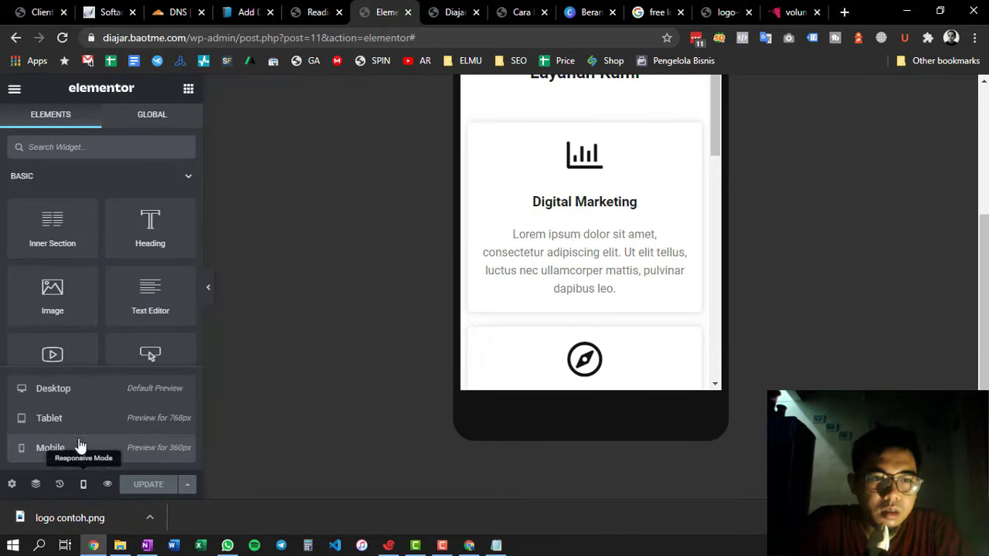
pyautogui.click(73, 390)
pyautogui.scroll(-3, 565, 312)
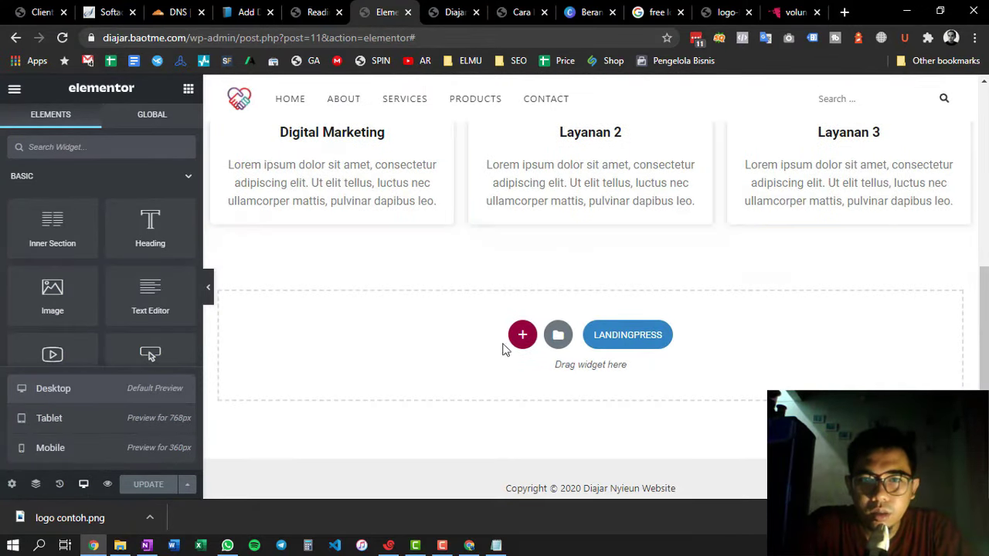
pyautogui.click(522, 336)
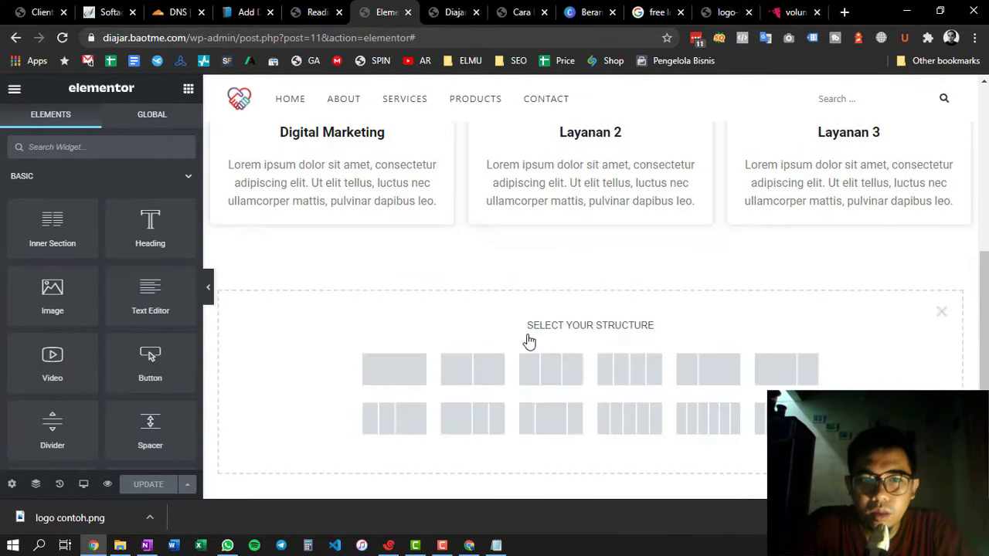
pyautogui.click(469, 345)
# Step: Copy the Layanan Kami heading section, paste it below the cards, and delete the leftover empty section
pyautogui.scroll(3, 541, 324)
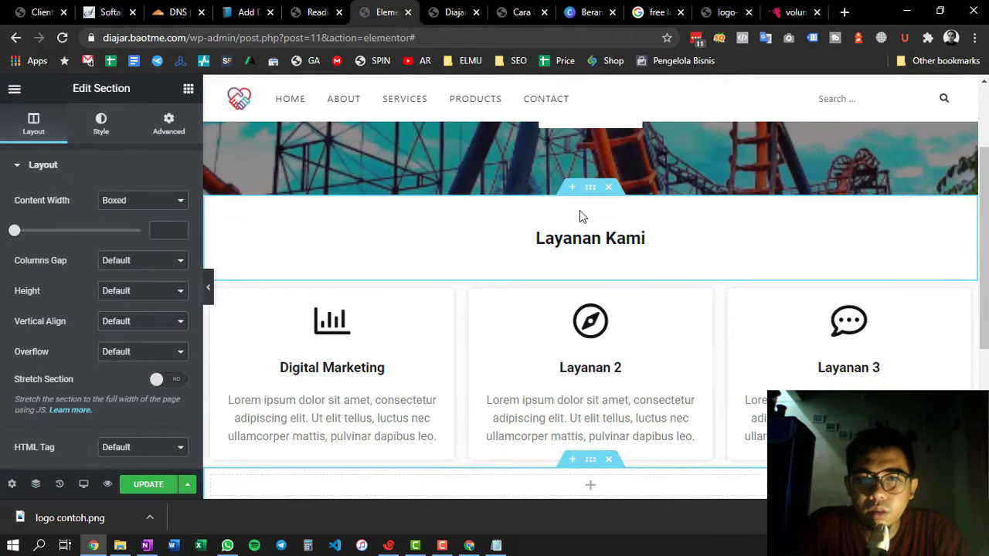
pyautogui.rightClick(587, 193)
pyautogui.click(618, 249)
pyautogui.scroll(-3, 555, 276)
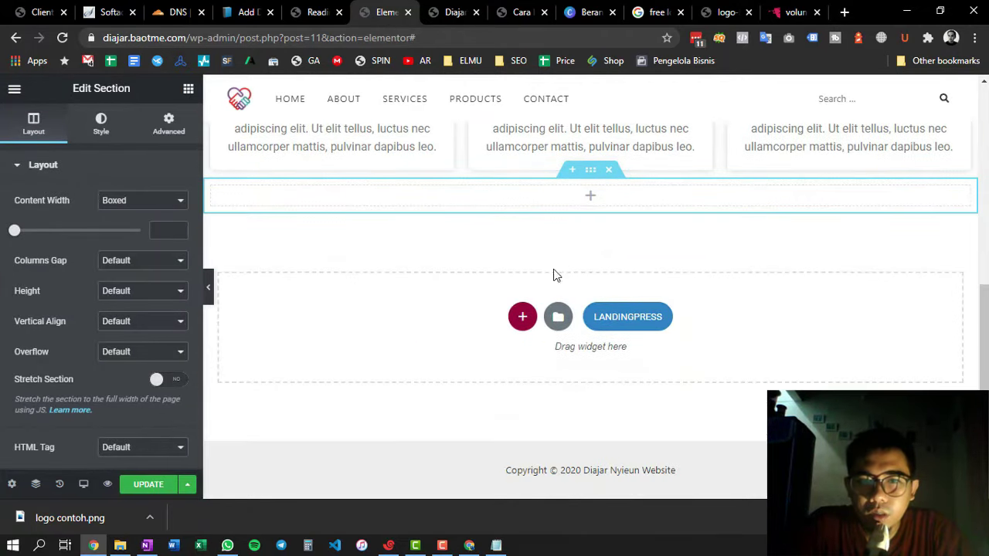
pyautogui.rightClick(588, 185)
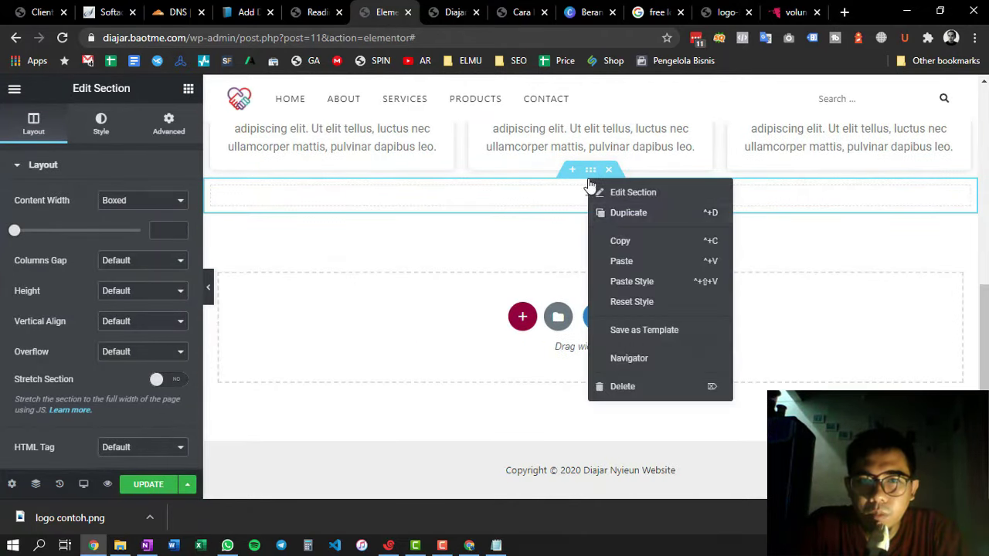
pyautogui.click(618, 260)
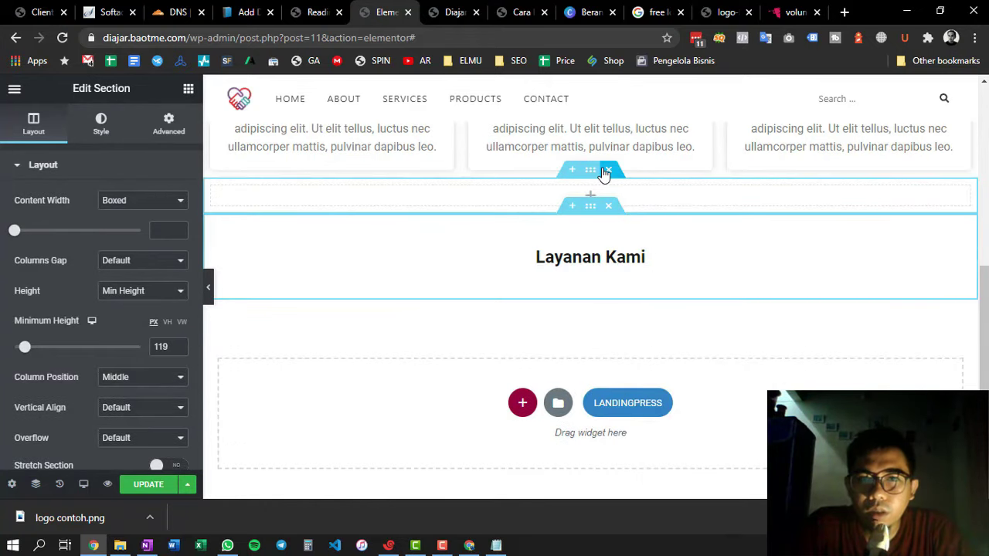
pyautogui.click(608, 171)
pyautogui.click(629, 221)
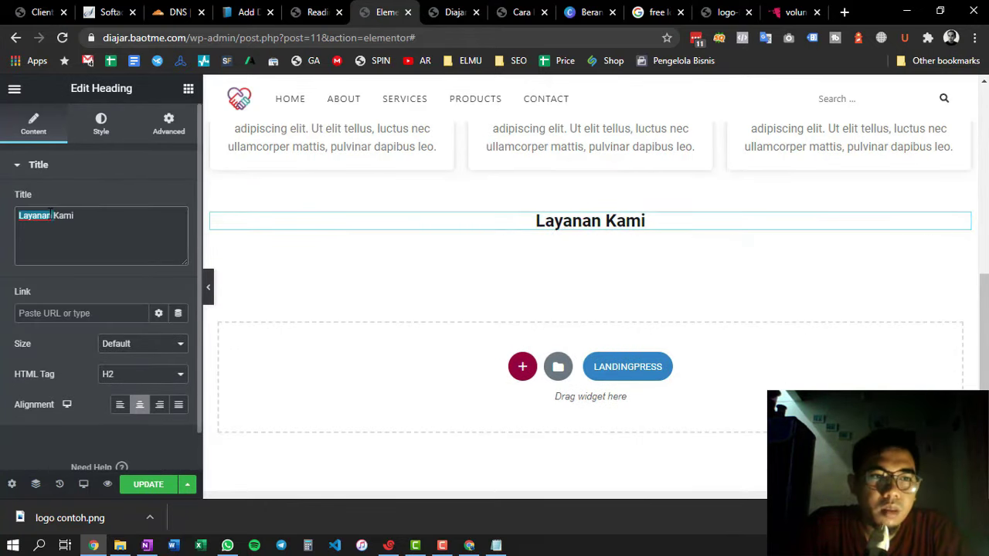
pyautogui.scroll(4, 238, 258)
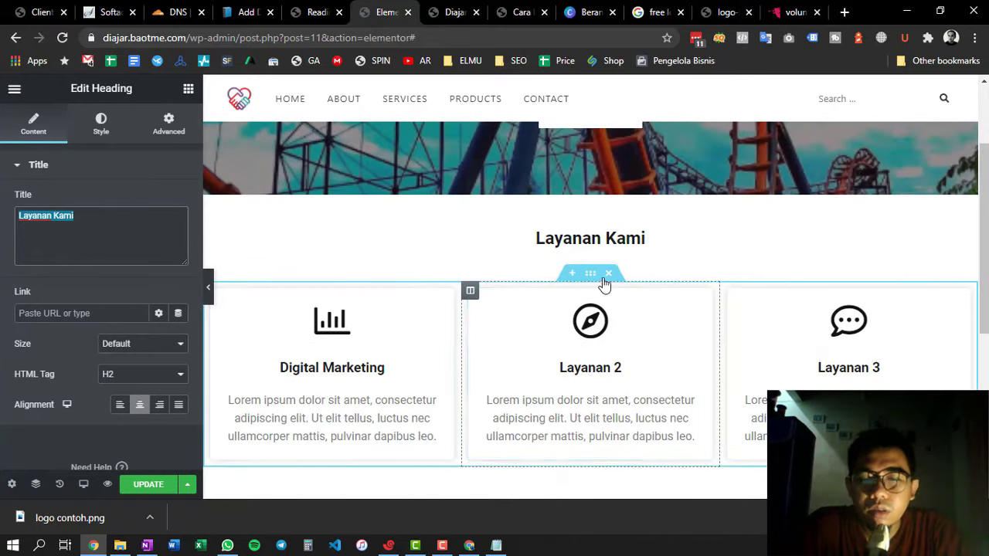
pyautogui.scroll(-1, 602, 286)
pyautogui.scroll(-1, 605, 286)
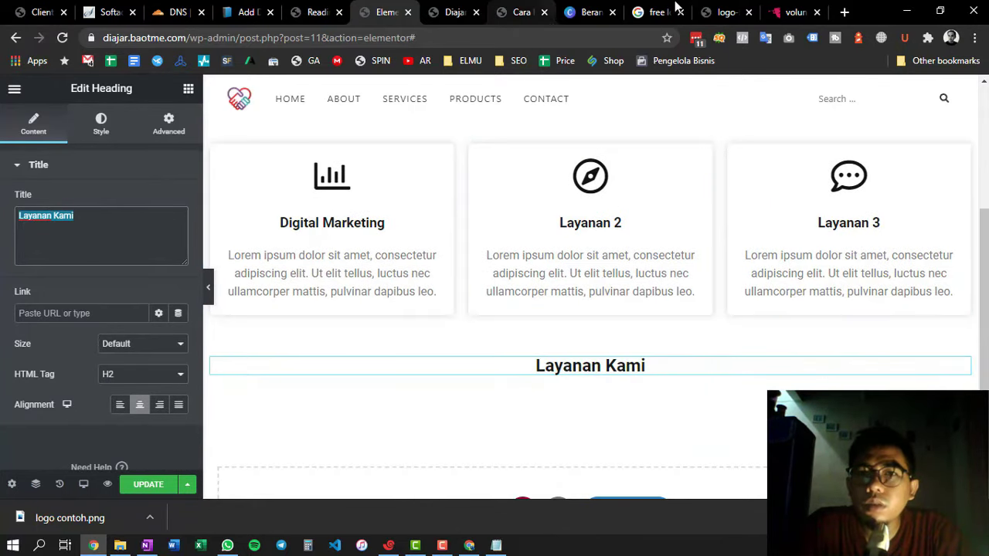
# Step: Load the ptgmi.co.id reference site in the handshake-logo tab
pyautogui.click(810, 7)
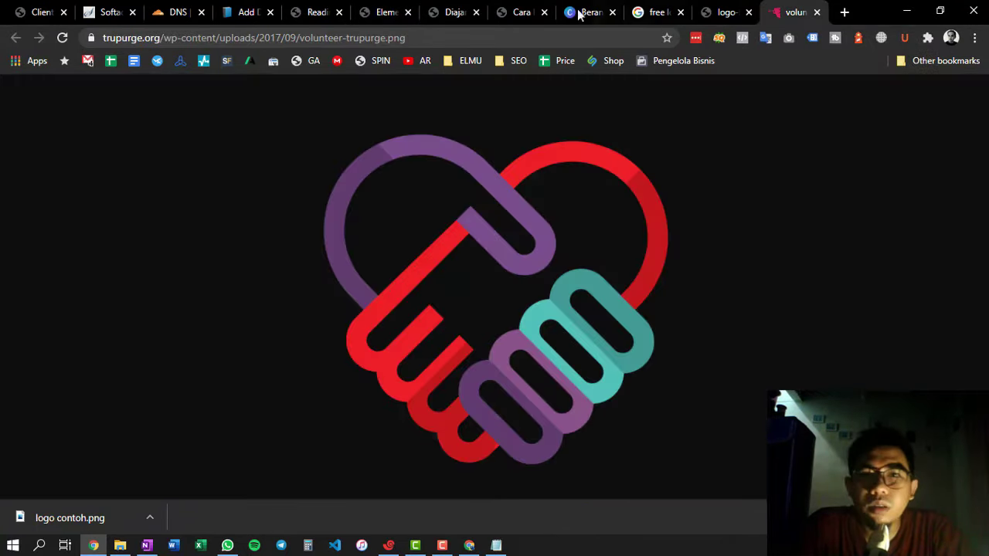
pyautogui.click(549, 39)
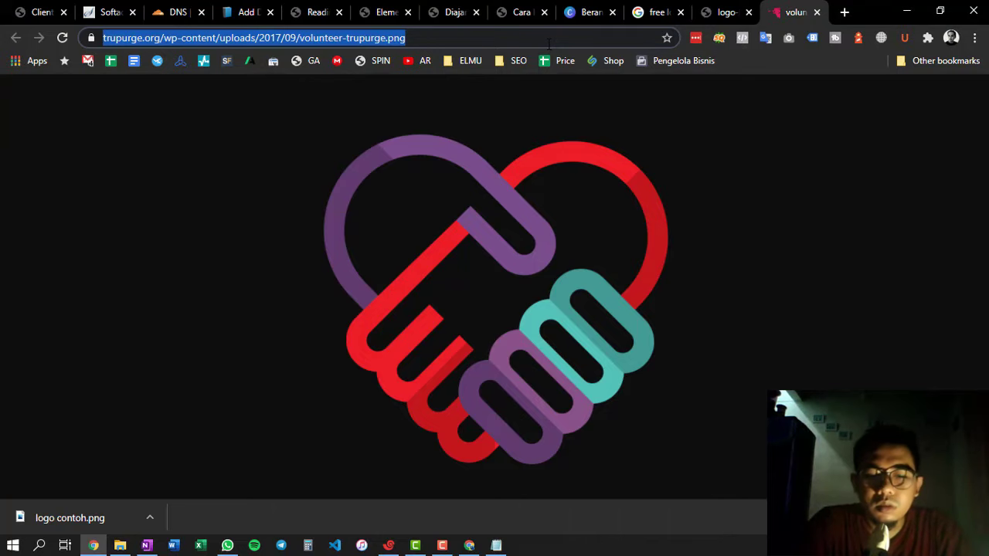
pyautogui.write('top')
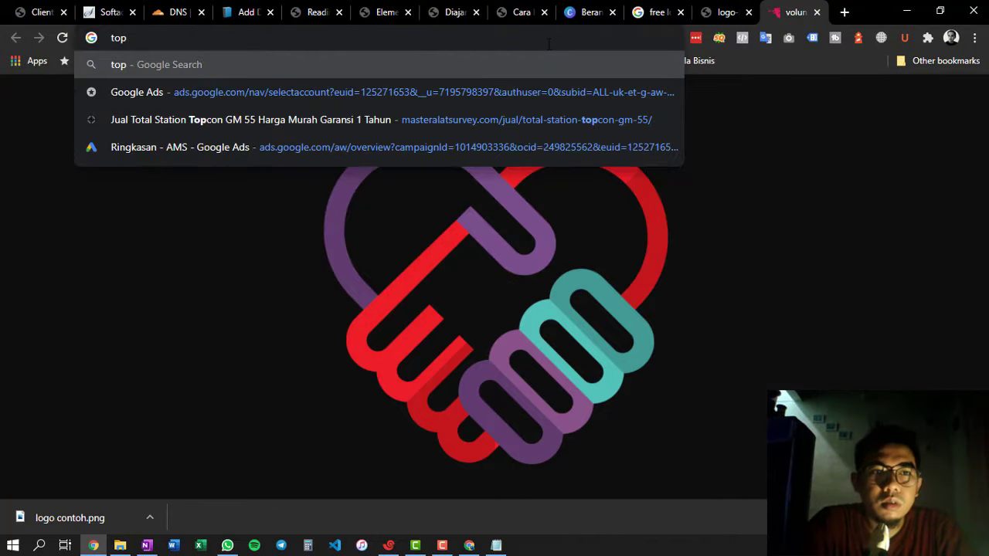
pyautogui.press('BackSpace')
pyautogui.press('BackSpace')
pyautogui.press('BackSpace')
pyautogui.write('ptgmi.co.id')
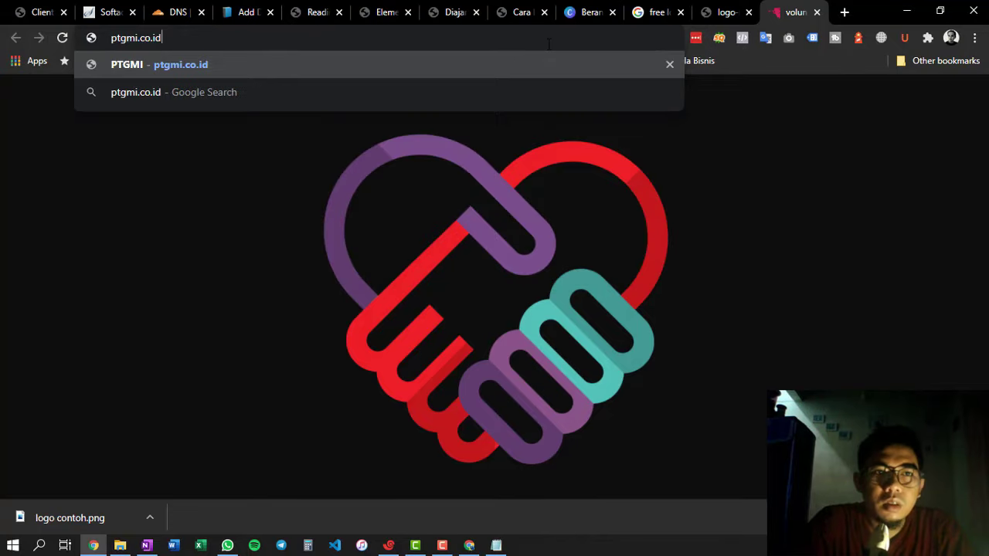
pyautogui.press('Return')
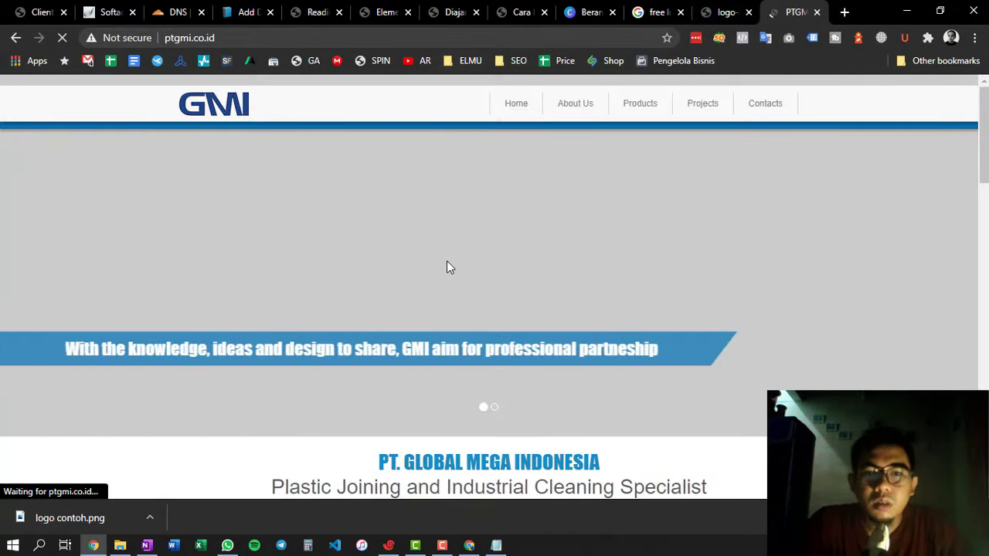
# Step: Highlight the Our Projects heading and the PT. GLOBAL MEGA INDONESIA heading and description
pyautogui.scroll(-1, 437, 279)
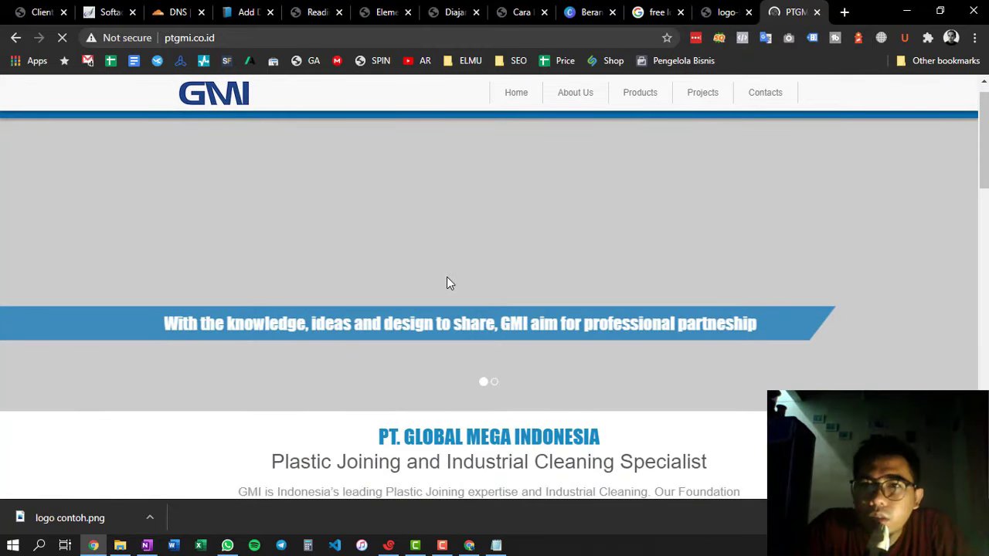
pyautogui.scroll(-4, 453, 293)
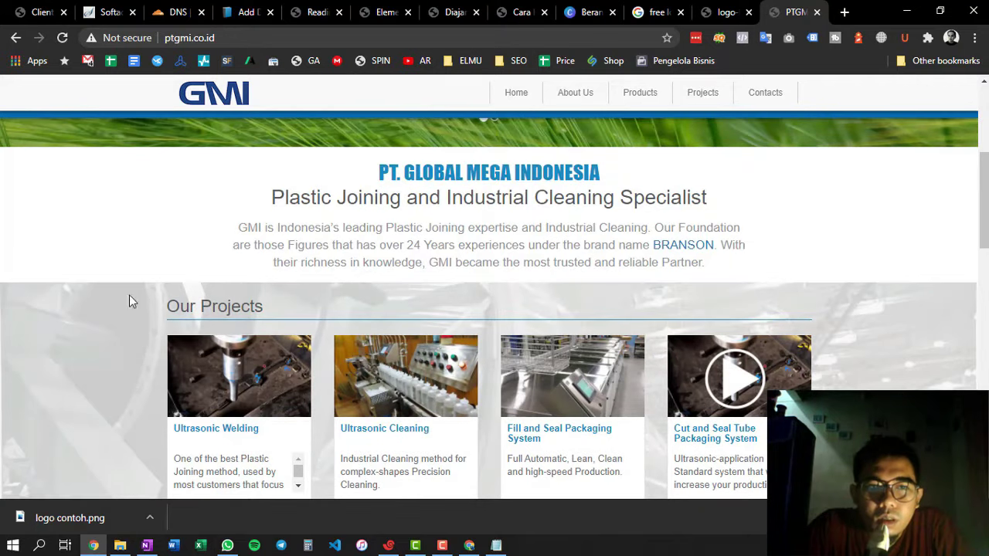
pyautogui.moveTo(178, 304); pyautogui.dragTo(294, 307)
pyautogui.scroll(-3, 326, 297)
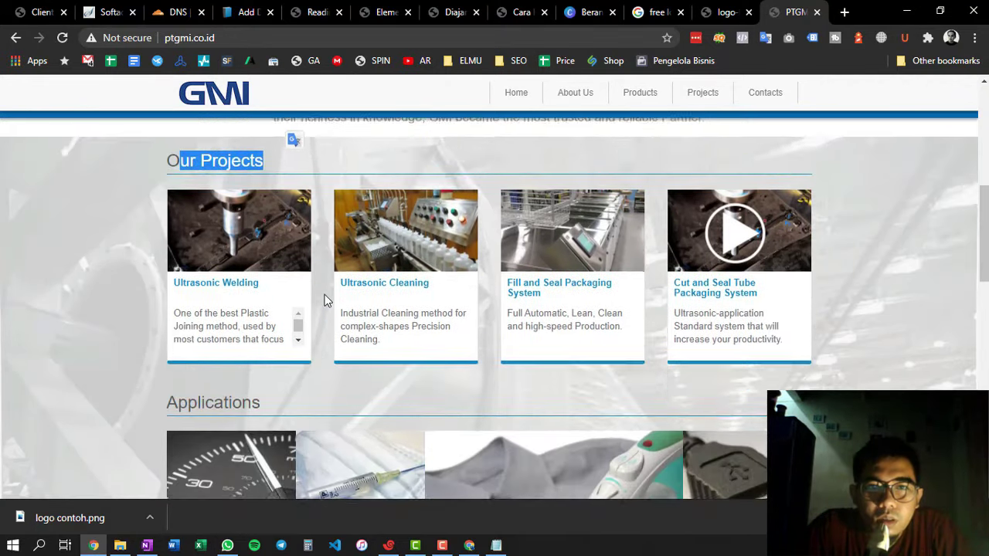
pyautogui.scroll(7, 326, 287)
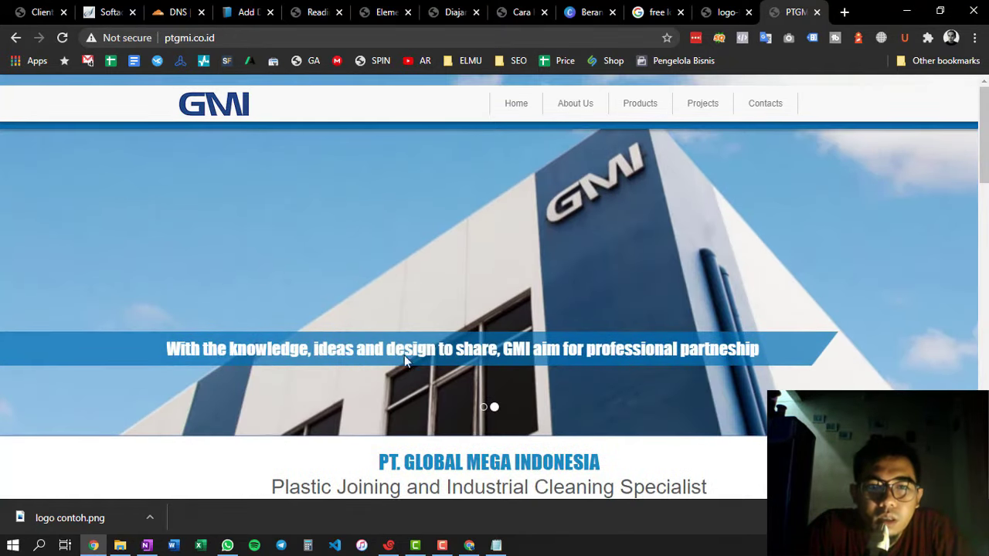
pyautogui.scroll(-3, 449, 386)
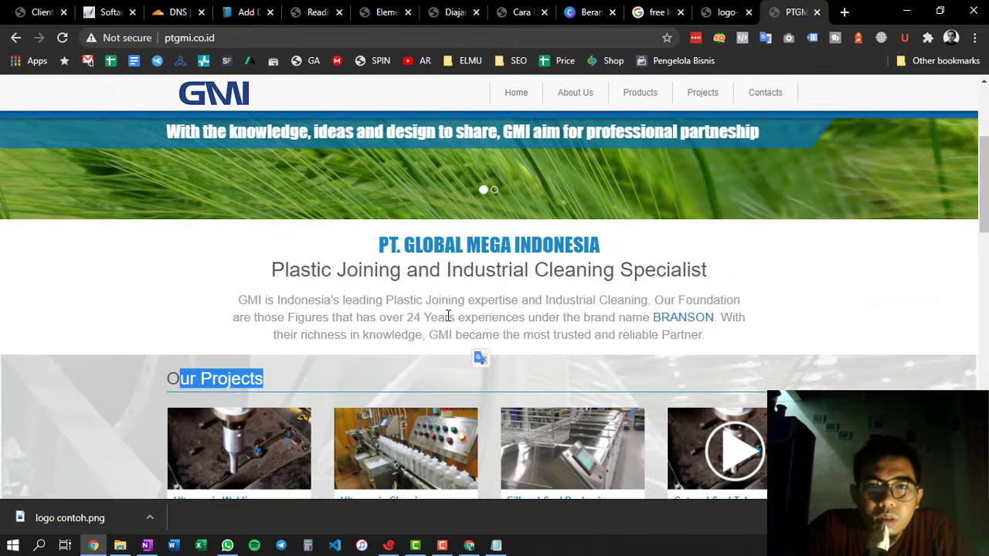
pyautogui.click(268, 269)
pyautogui.moveTo(254, 248); pyautogui.dragTo(754, 344)
pyautogui.click(758, 269)
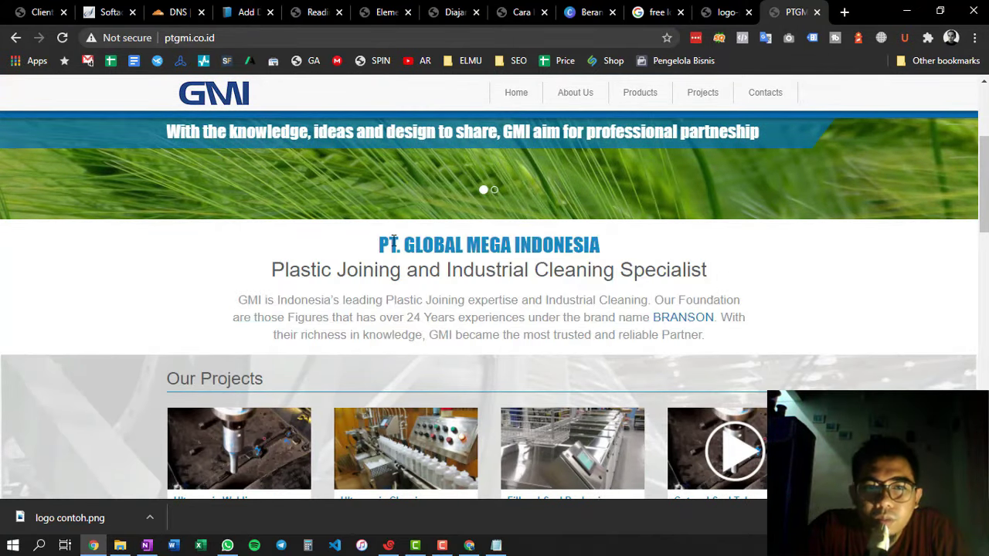
pyautogui.tripleClick(393, 242)
# Step: Scroll through the Applications, What We Do and Why Choose Us sections, selecting the Applications heading
pyautogui.scroll(-4, 568, 265)
pyautogui.scroll(6, 567, 266)
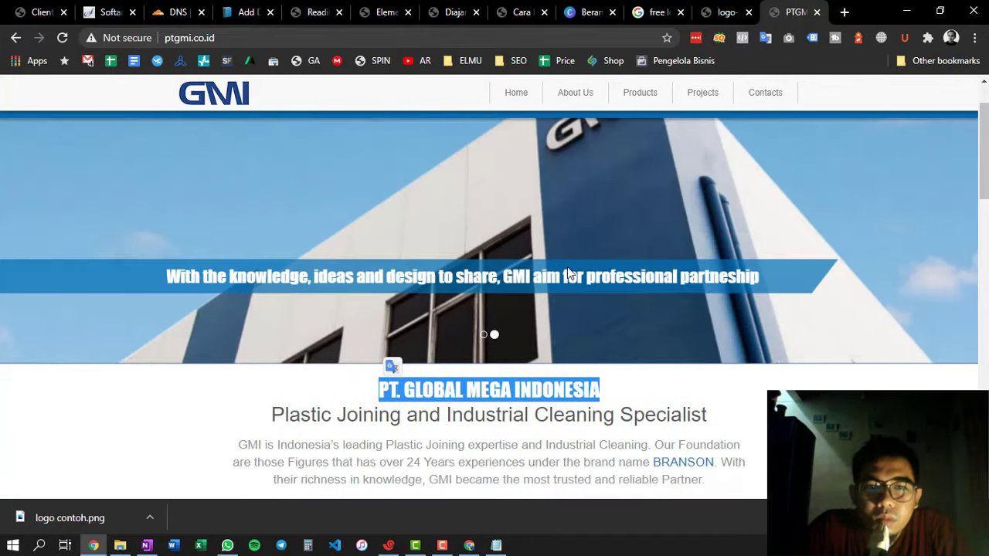
pyautogui.scroll(-2, 568, 267)
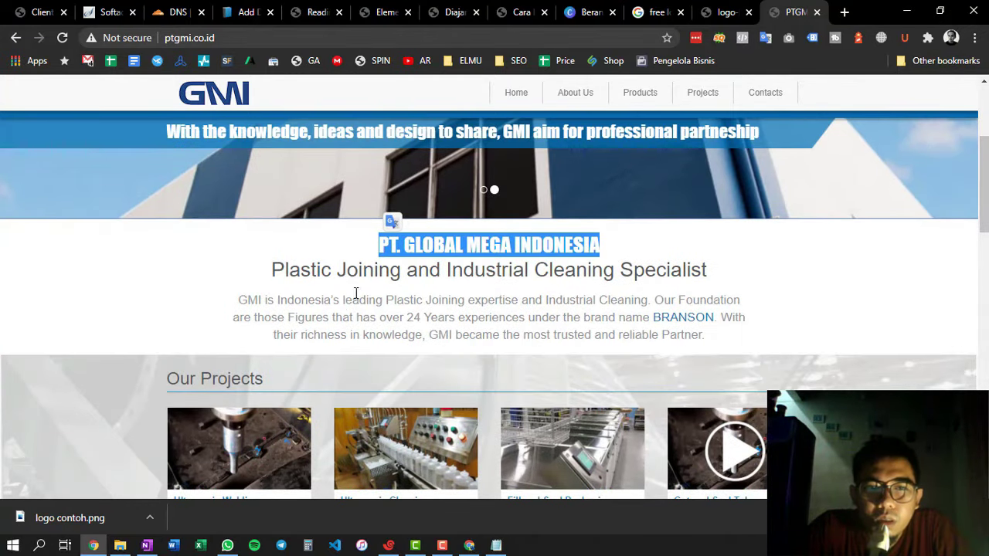
pyautogui.scroll(-8, 358, 294)
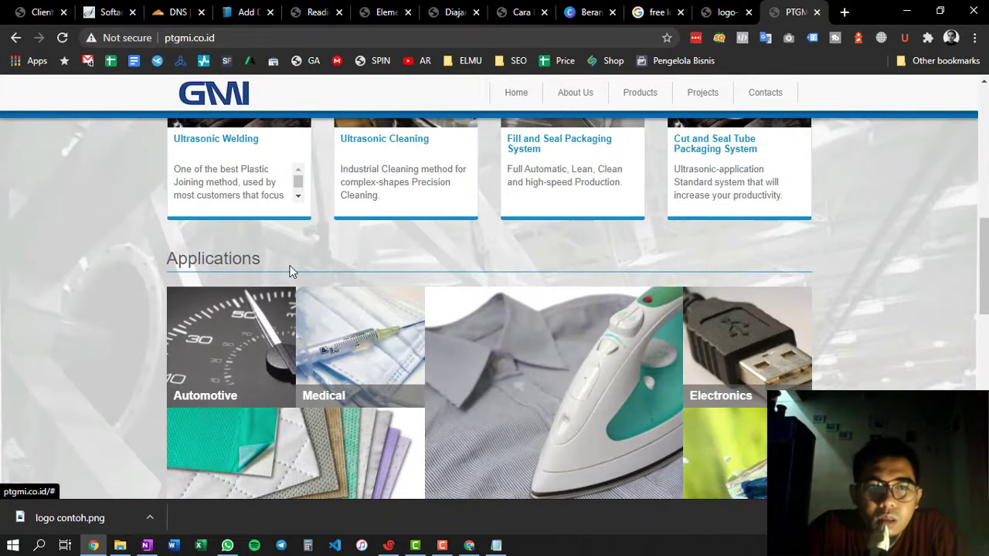
pyautogui.scroll(-5, 385, 332)
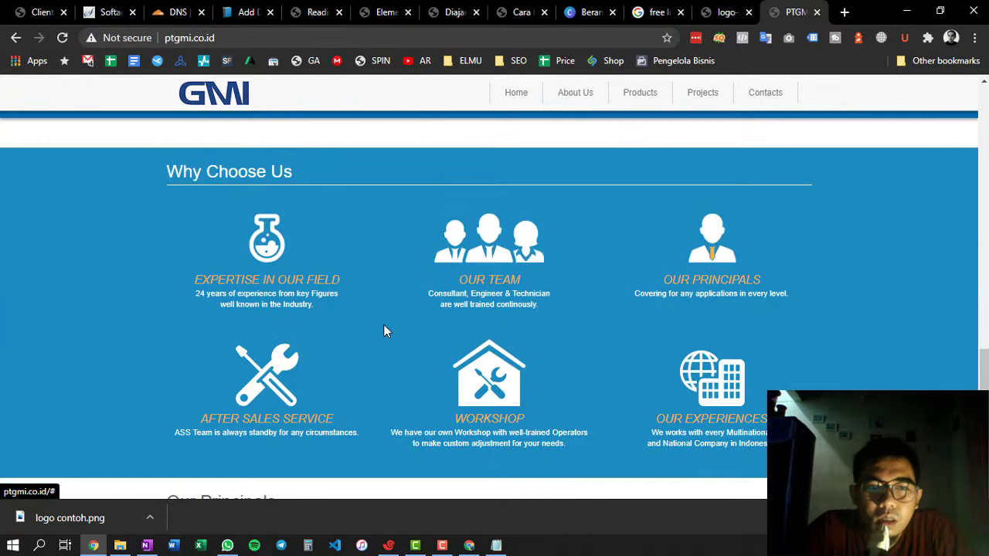
pyautogui.scroll(2, 367, 328)
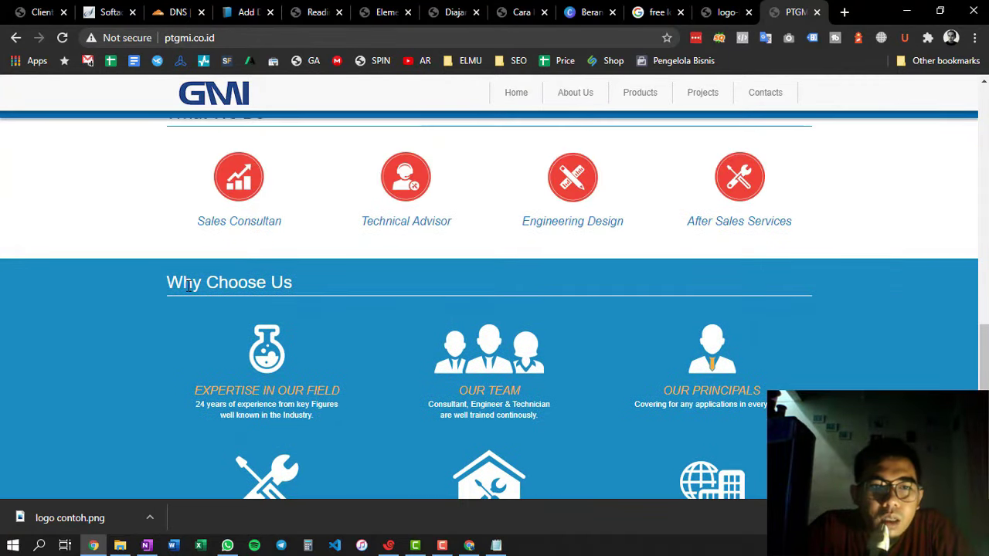
pyautogui.scroll(5, 195, 295)
pyautogui.scroll(-3, 342, 407)
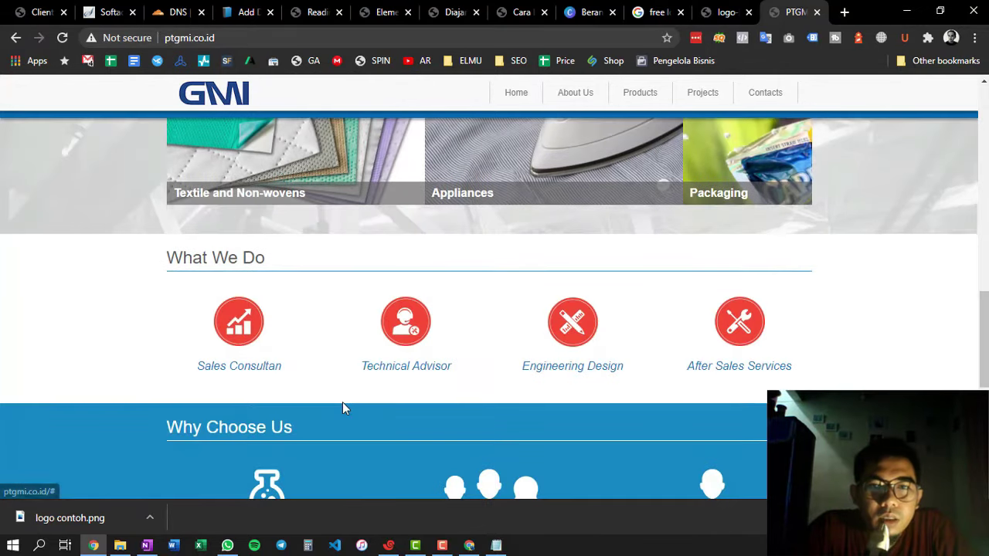
pyautogui.scroll(2, 358, 372)
pyautogui.scroll(2, 358, 372)
pyautogui.doubleClick(198, 223)
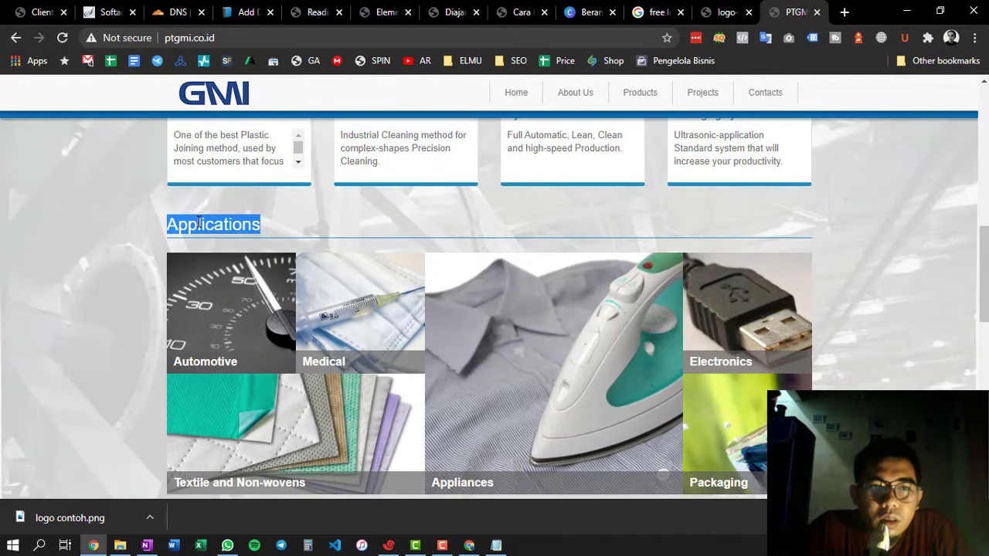
pyautogui.scroll(3, 664, 309)
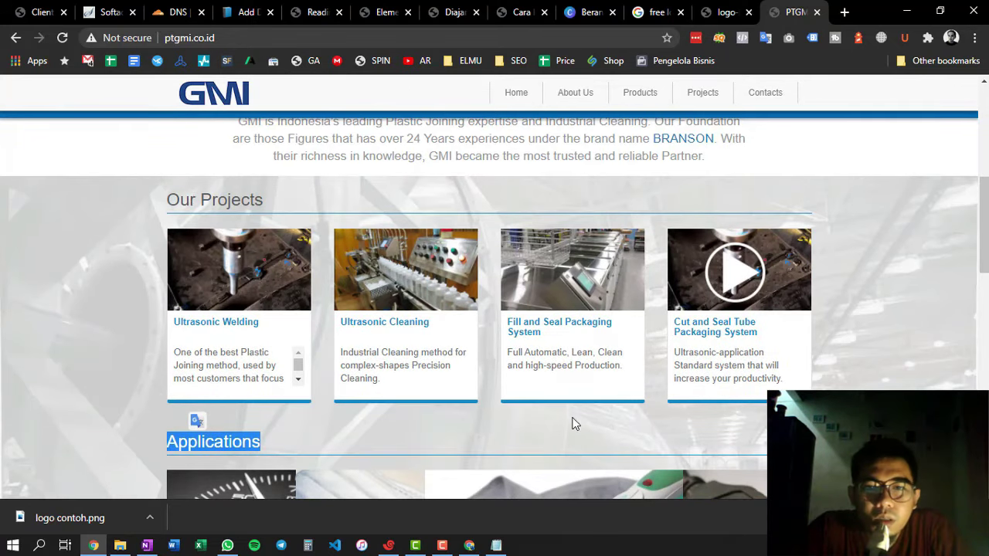
pyautogui.scroll(-9, 278, 232)
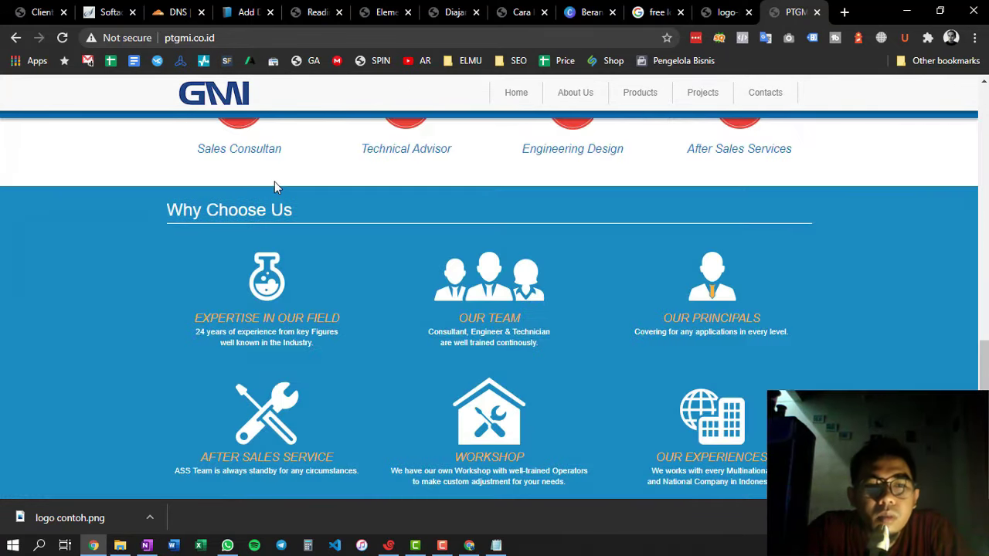
pyautogui.scroll(4, 285, 223)
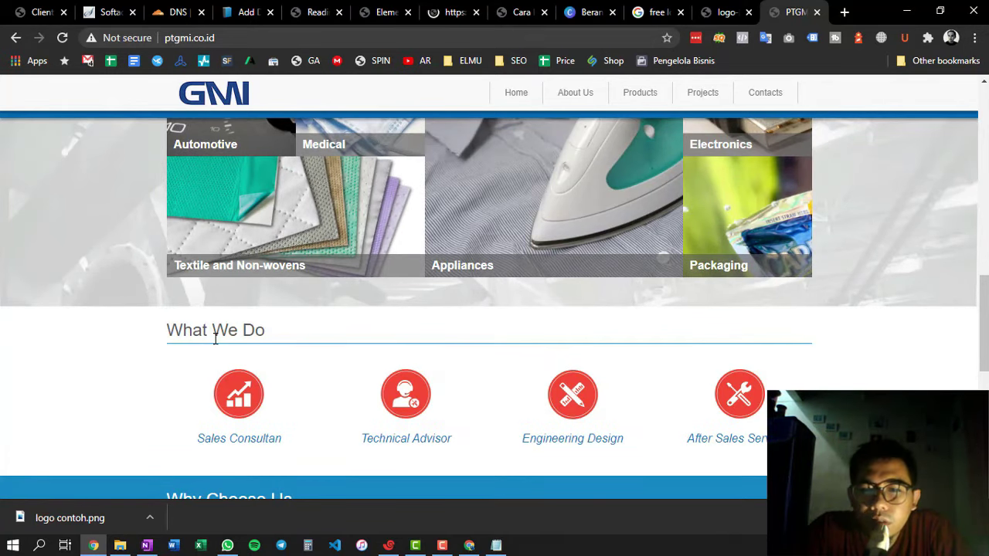
pyautogui.scroll(-4, 216, 338)
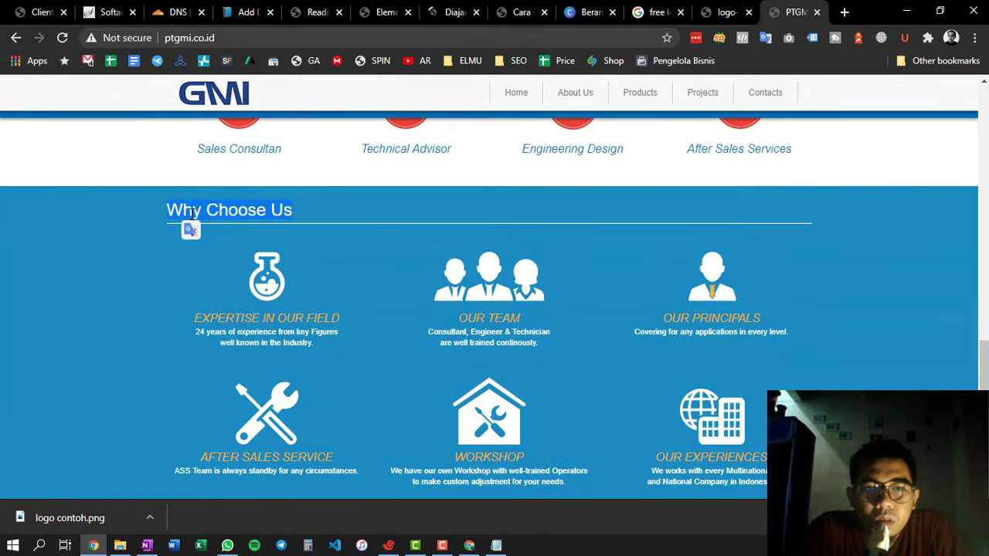
pyautogui.scroll(-3, 354, 384)
pyautogui.scroll(15, 352, 382)
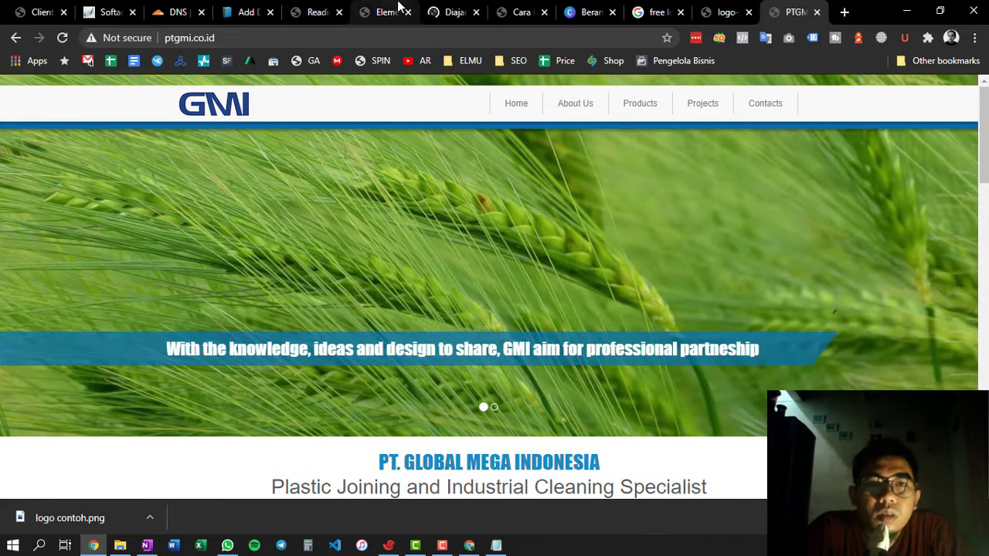
# Step: Change the copied heading's title to 'Kenapa Harus Kami ?'
pyautogui.click(390, 11)
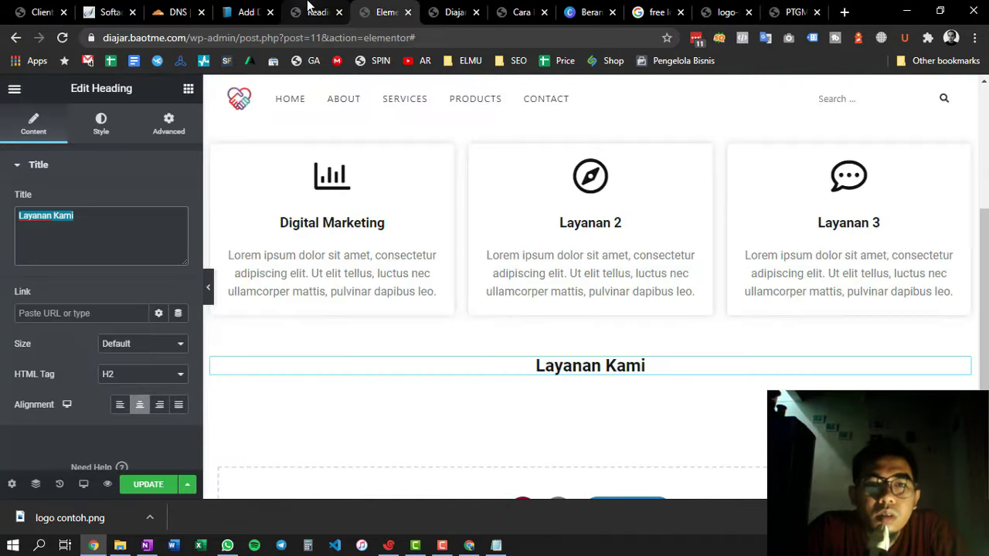
pyautogui.scroll(-3, 584, 321)
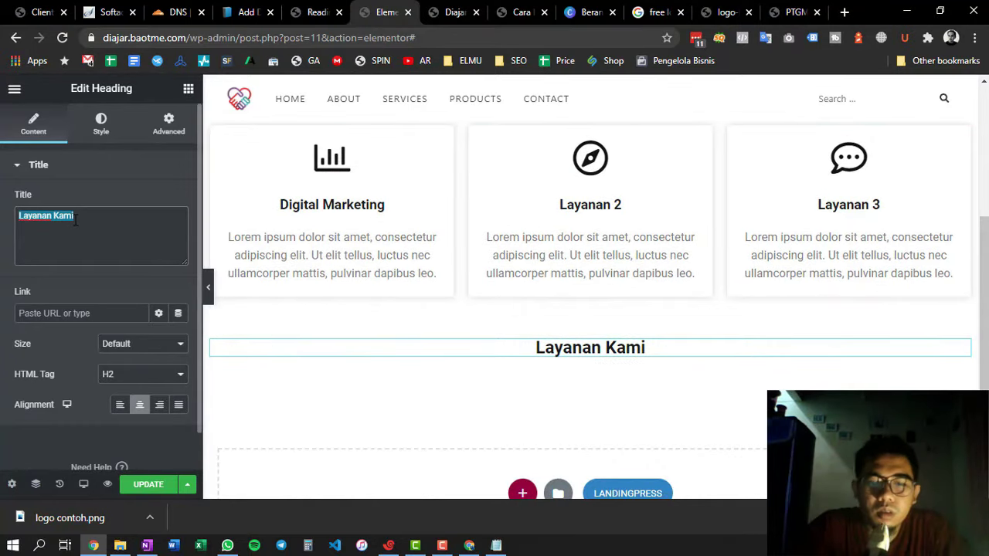
pyautogui.write('Kenapa')
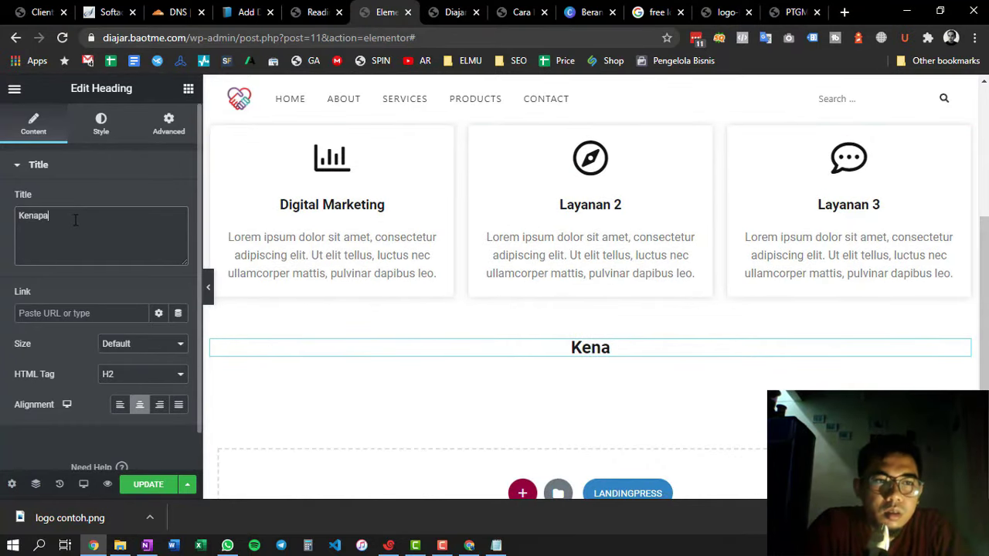
pyautogui.write(' Harus Kami')
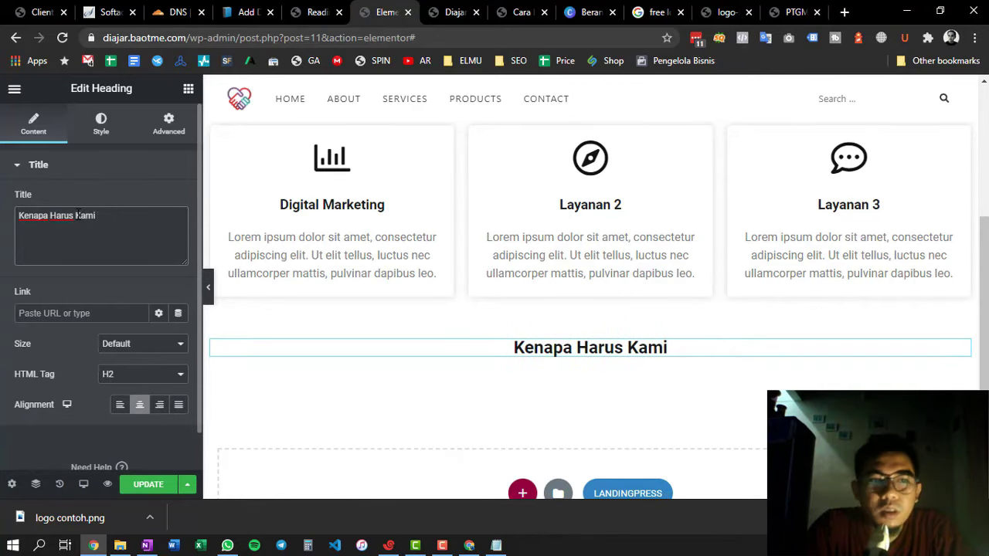
pyautogui.write(' ?')
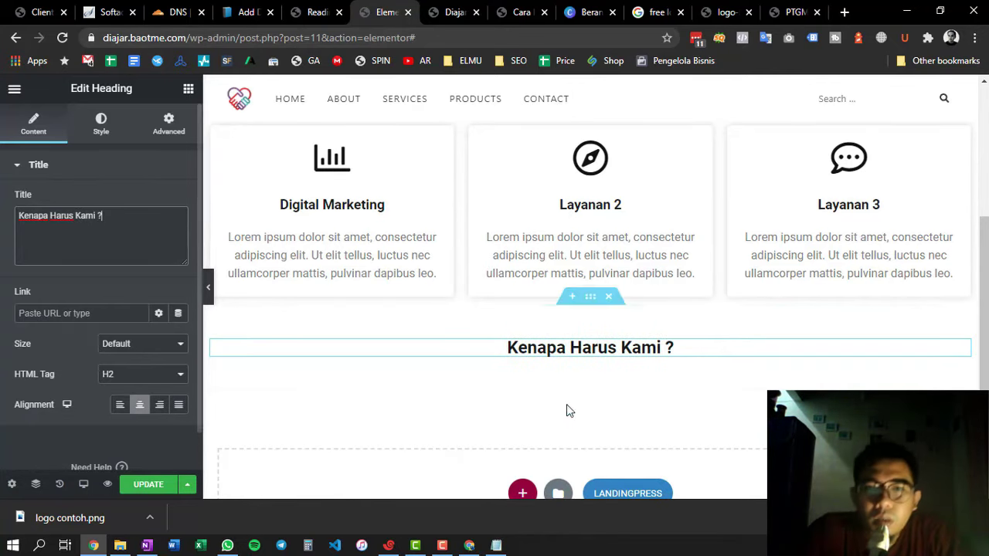
pyautogui.scroll(1, 556, 271)
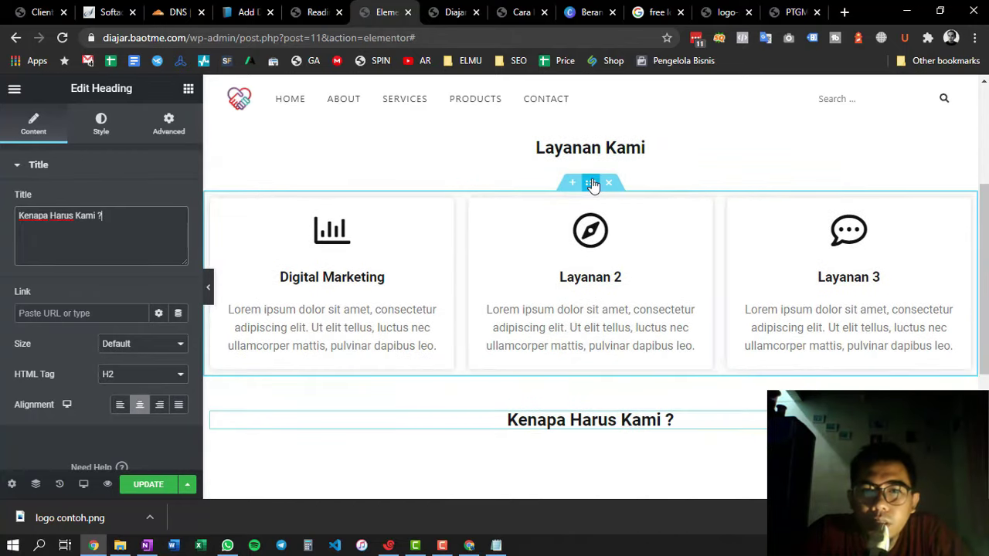
# Step: Copy the three service cards section
pyautogui.rightClick(590, 183)
pyautogui.click(621, 242)
pyautogui.scroll(-2, 568, 257)
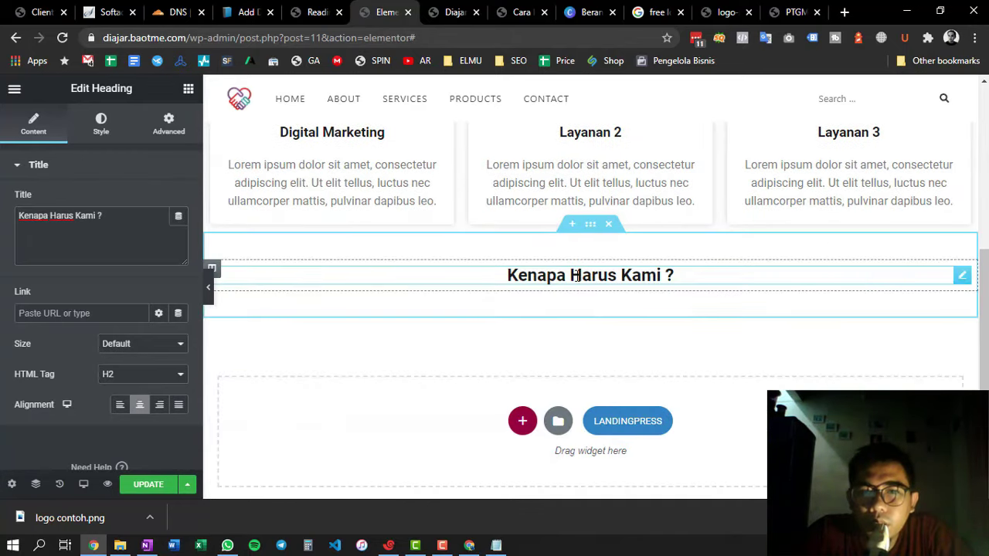
pyautogui.rightClick(577, 278)
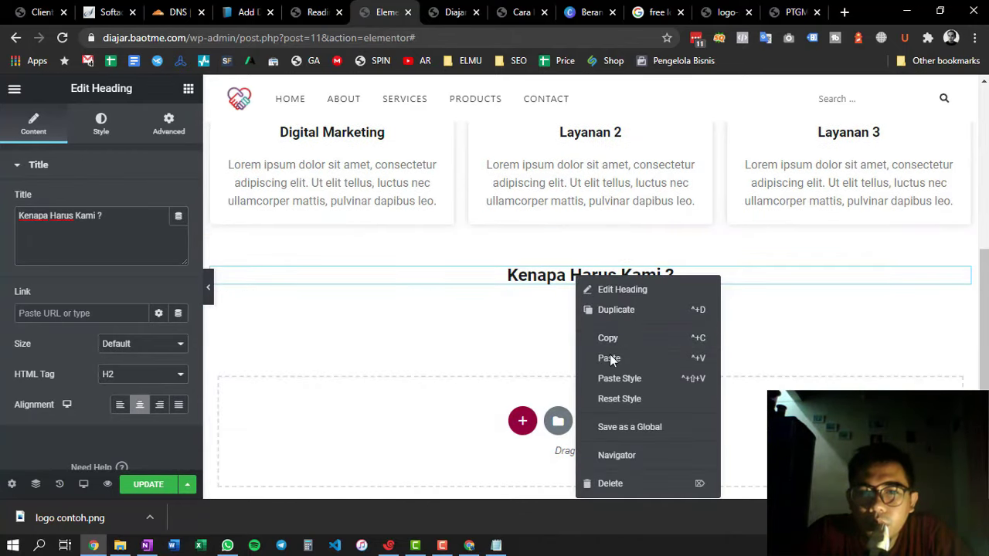
# Step: Paste the service cards below the 'Kenapa Harus Kami ?' heading and check the live preview
pyautogui.rightClick(590, 229)
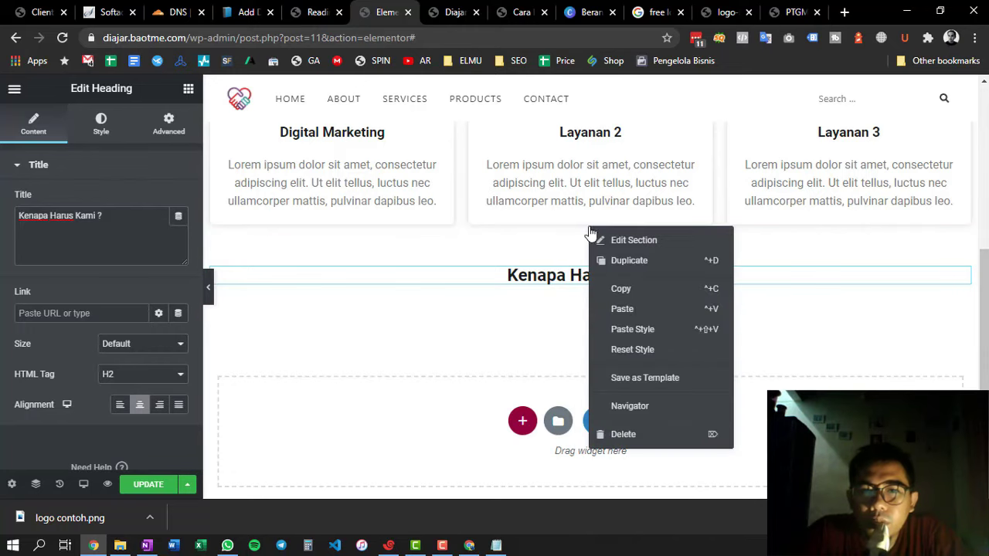
pyautogui.click(629, 311)
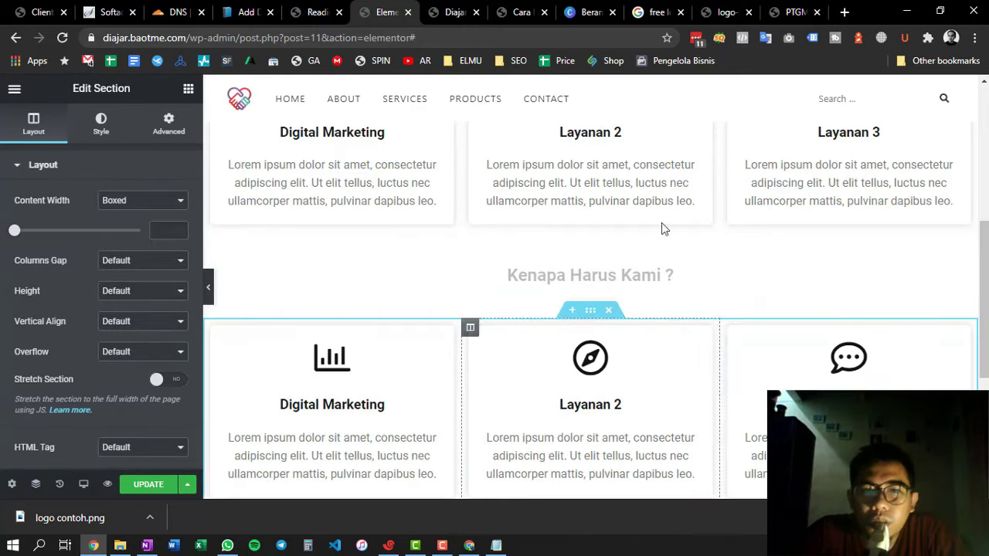
pyautogui.click(518, 12)
pyautogui.click(455, 11)
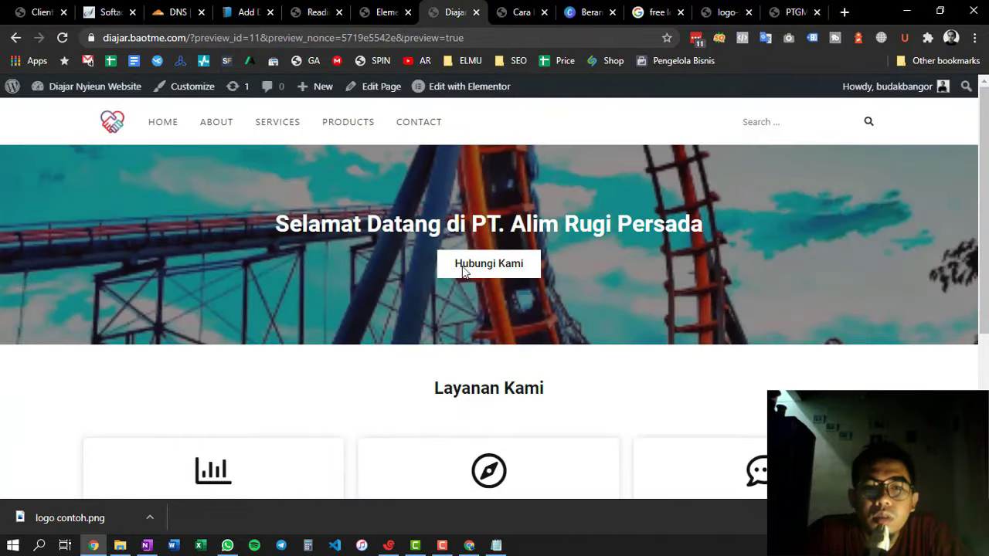
pyautogui.scroll(-5, 464, 272)
pyautogui.click(382, 10)
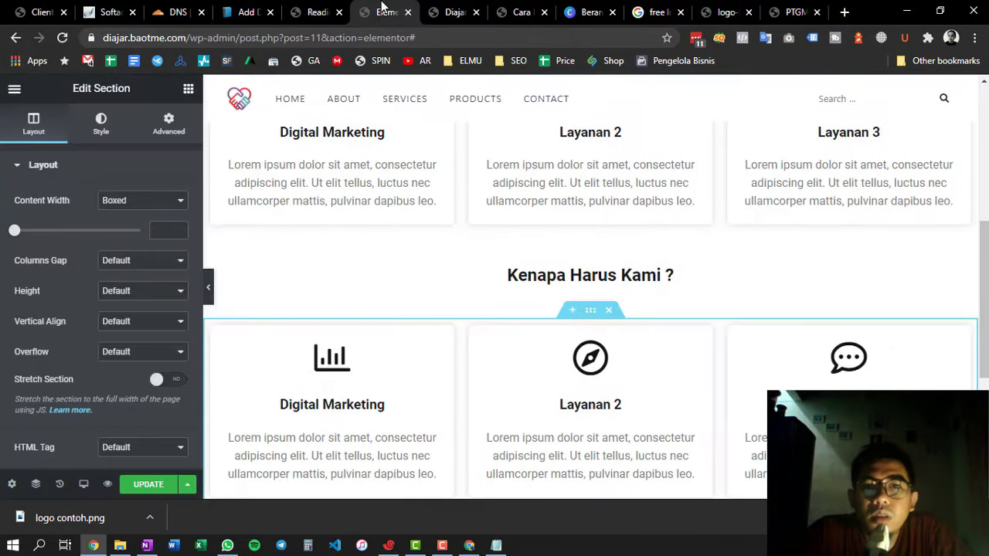
# Step: Review the reference site's Why Choose Us section, then return to the Elementor editor
pyautogui.click(792, 11)
pyautogui.scroll(-5, 407, 377)
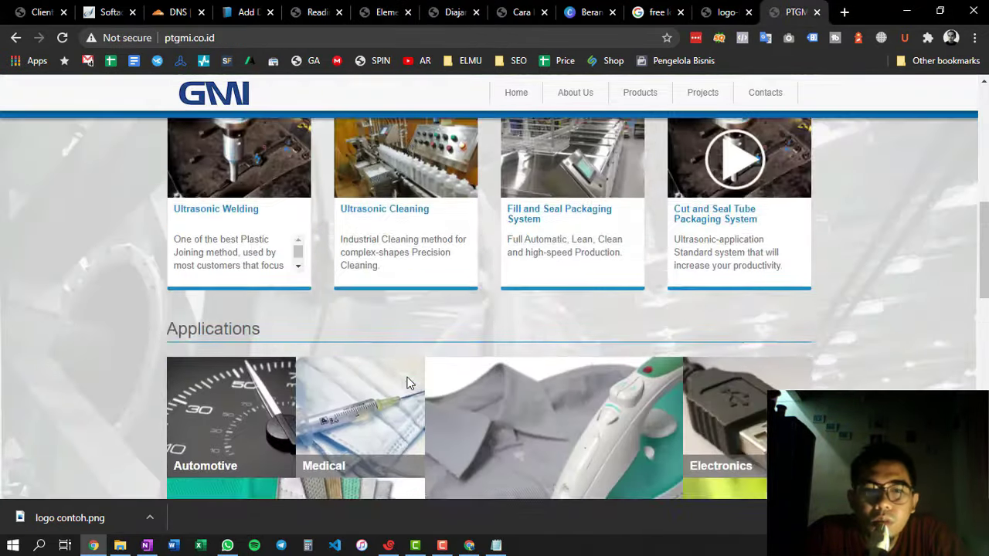
pyautogui.scroll(-4, 408, 377)
pyautogui.scroll(1, 407, 377)
pyautogui.scroll(-5, 407, 377)
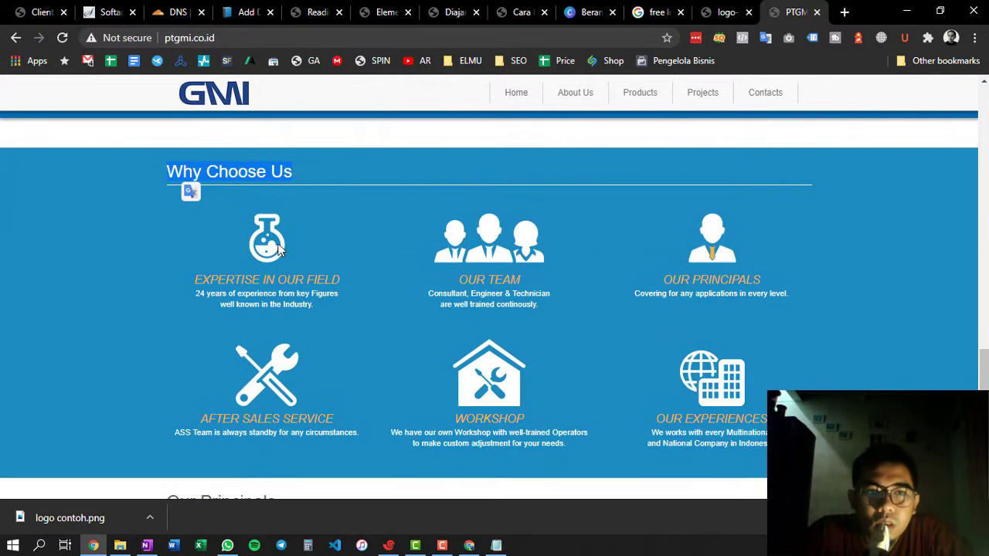
pyautogui.click(279, 281)
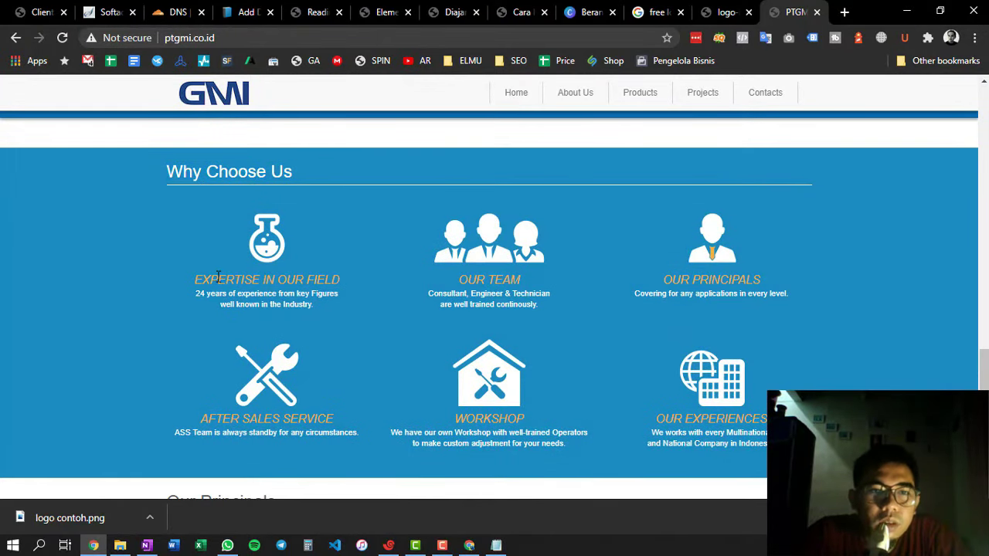
pyautogui.click(486, 281)
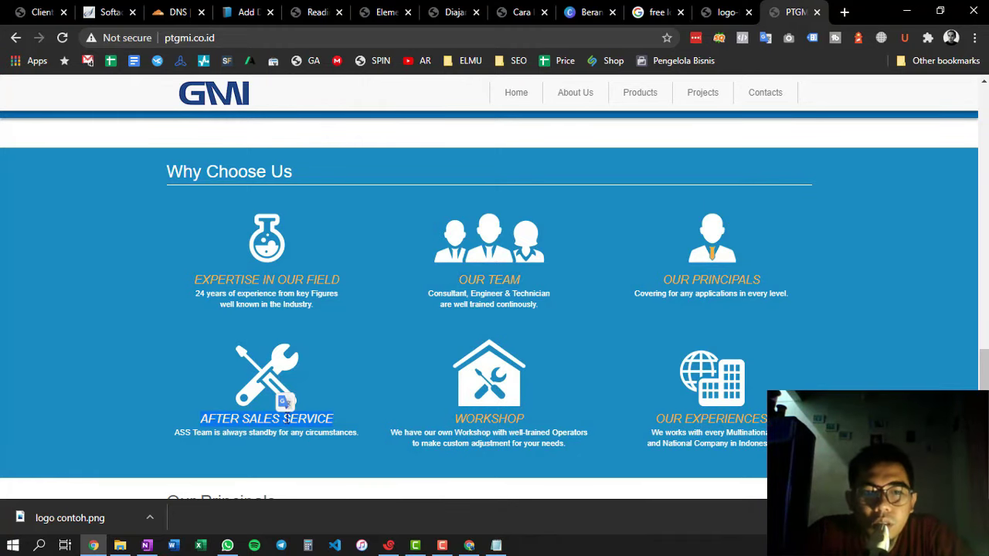
pyautogui.click(467, 10)
pyautogui.click(405, 9)
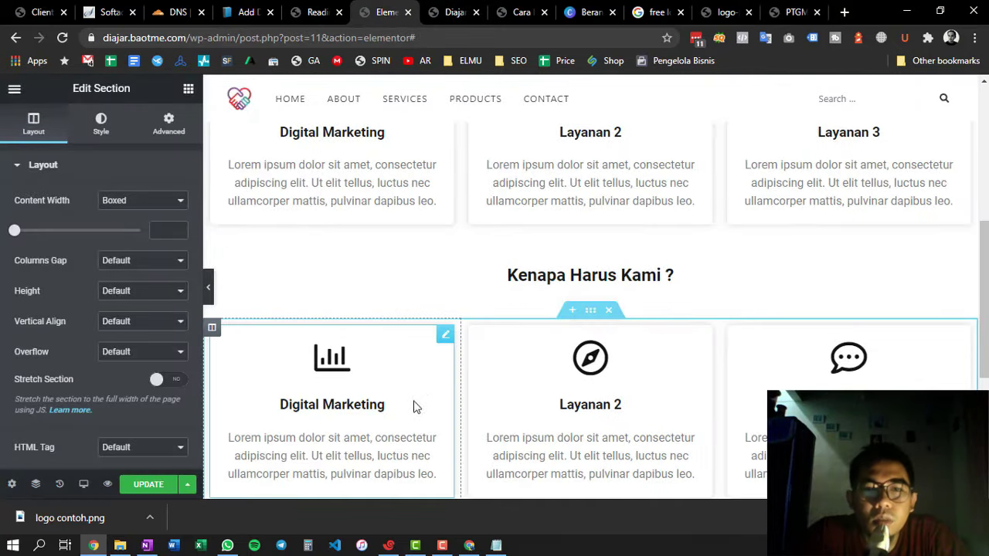
# Step: Remove the first card's 20 px padding and look over its border settings
pyautogui.click(445, 337)
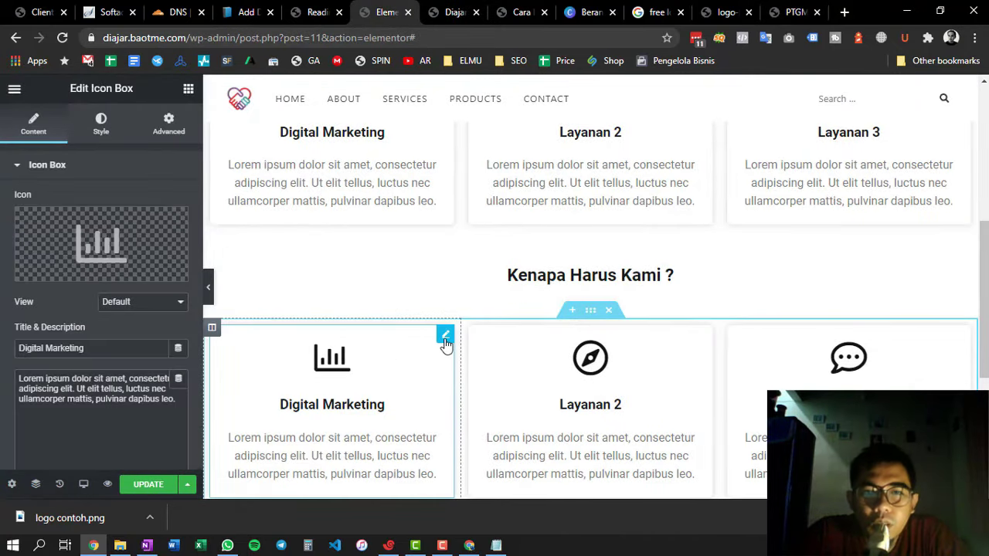
pyautogui.click(107, 130)
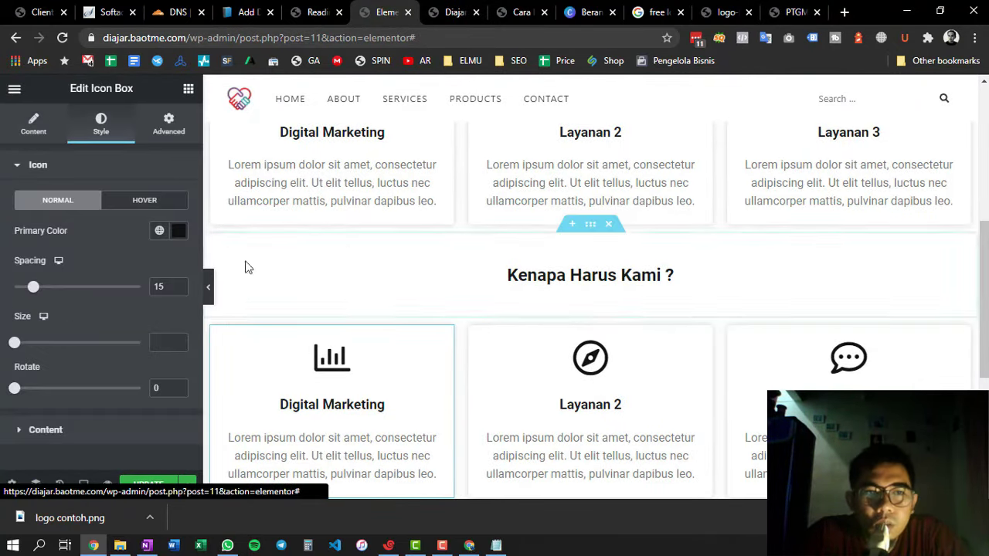
pyautogui.click(168, 124)
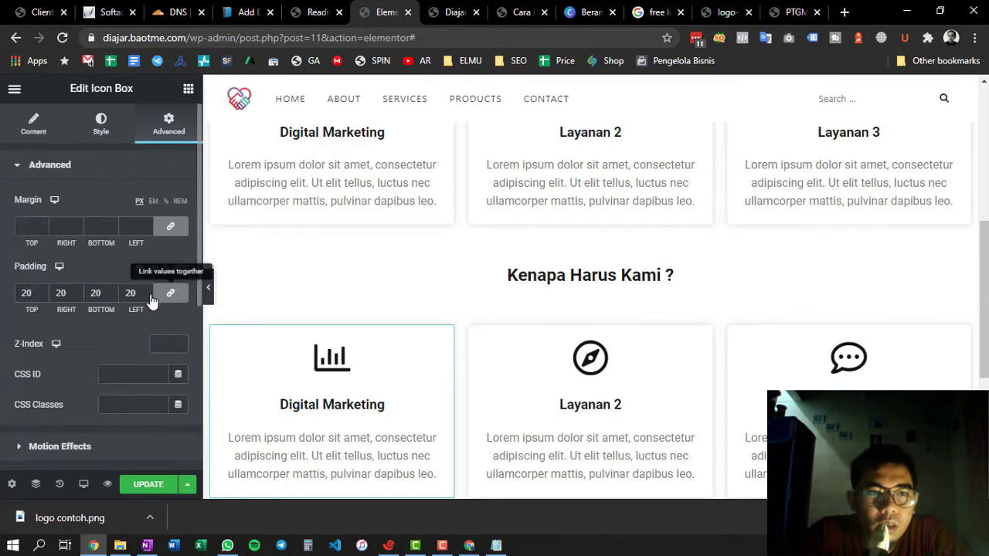
pyautogui.press('BackSpace')
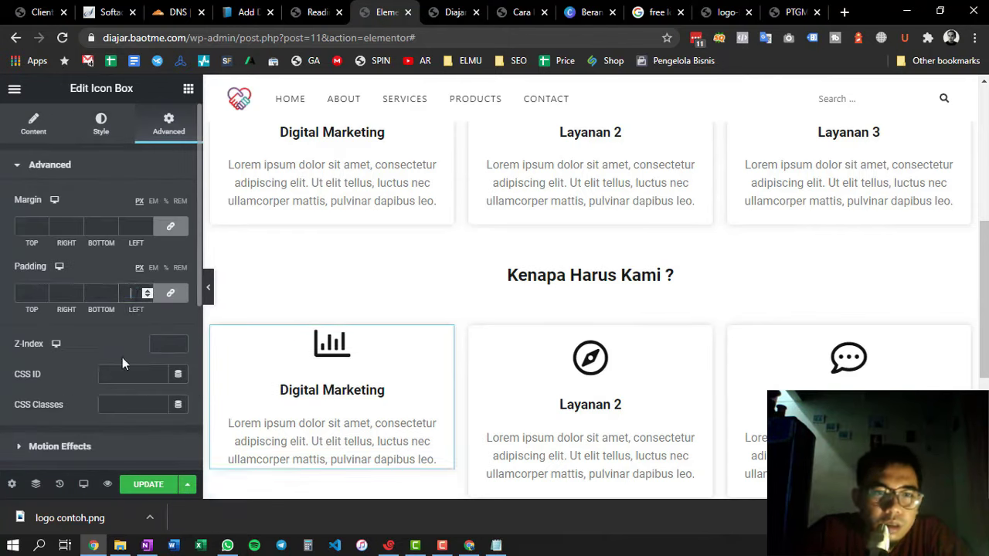
pyautogui.scroll(-2, 116, 371)
pyautogui.click(184, 379)
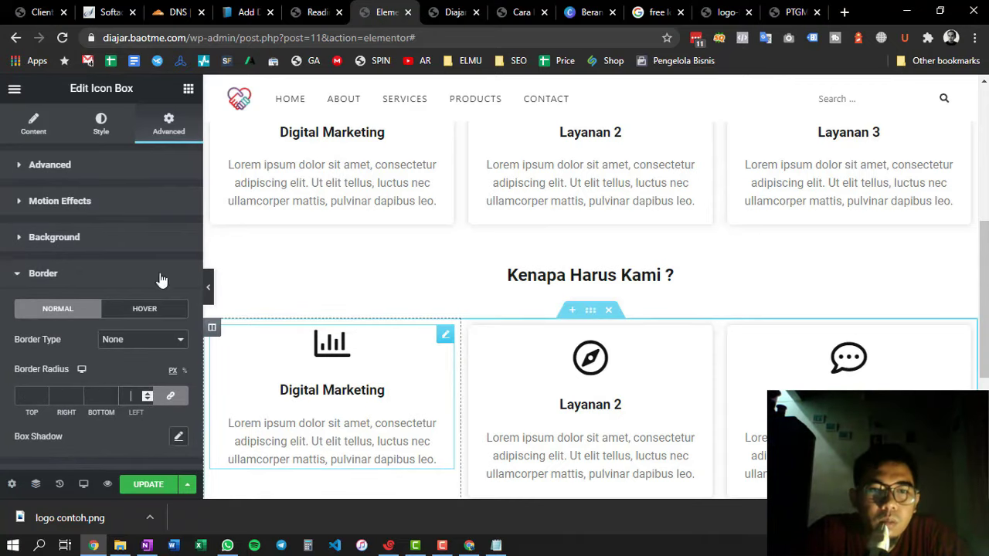
pyautogui.click(35, 125)
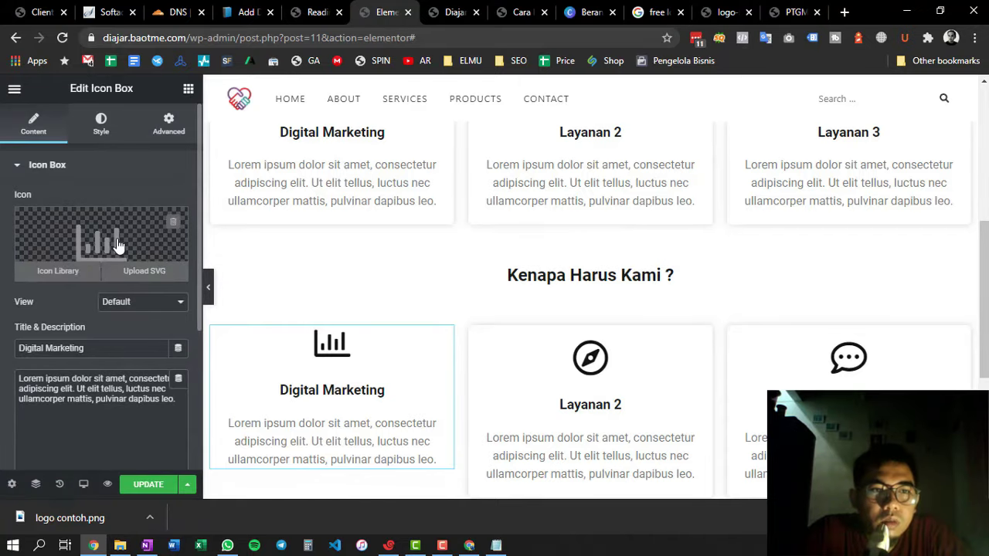
# Step: Give the first card the Tools icon and the title 'AFTER SALES SERVICE'
pyautogui.click(118, 246)
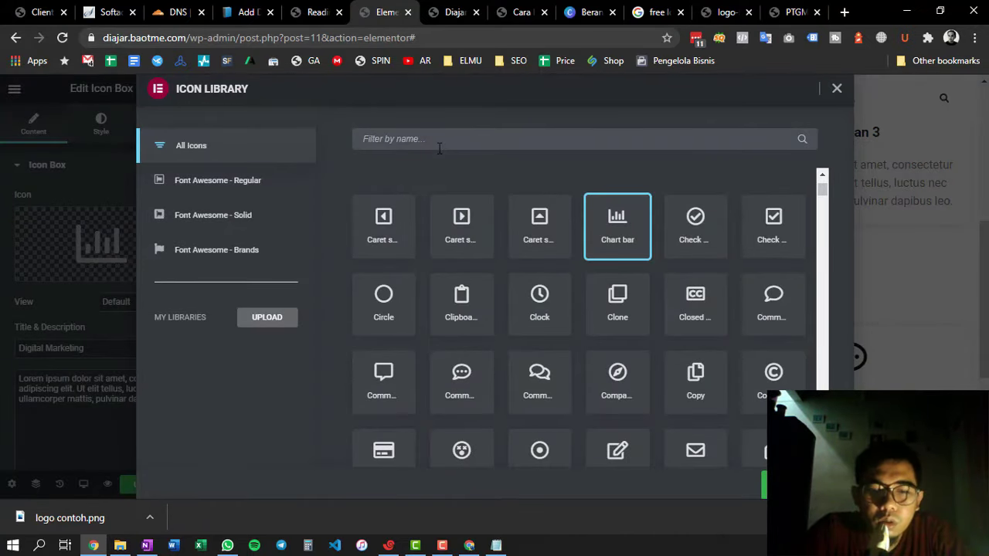
pyautogui.write('too')
pyautogui.click(466, 257)
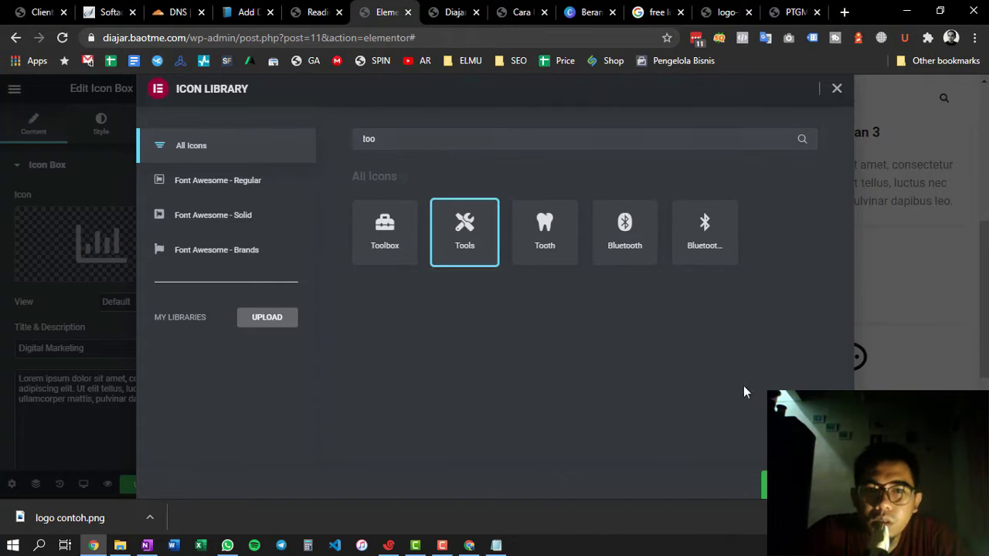
pyautogui.click(804, 485)
pyautogui.click(77, 348)
pyautogui.hotkey('ctrl', 'a')
pyautogui.write('AFTER SALES SERVICE')
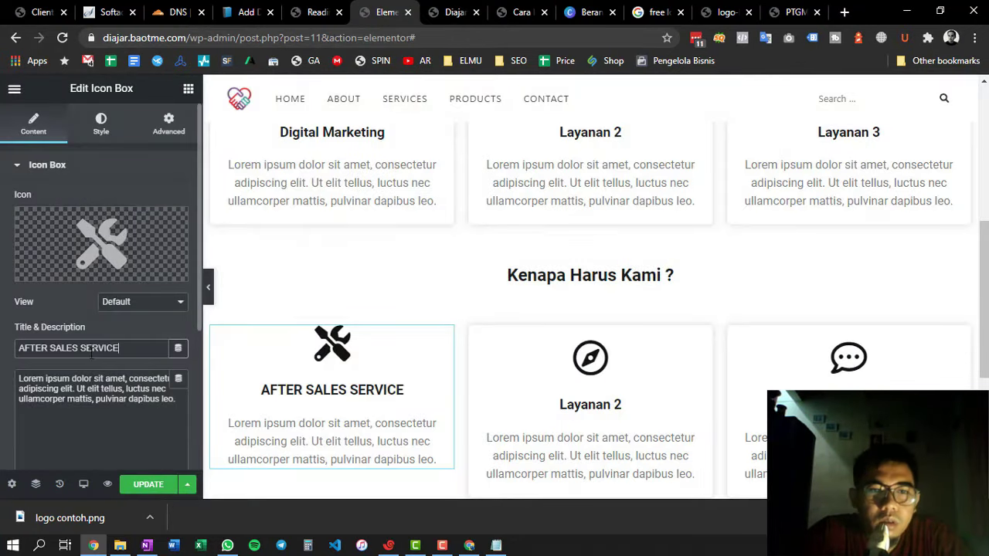
pyautogui.click(188, 91)
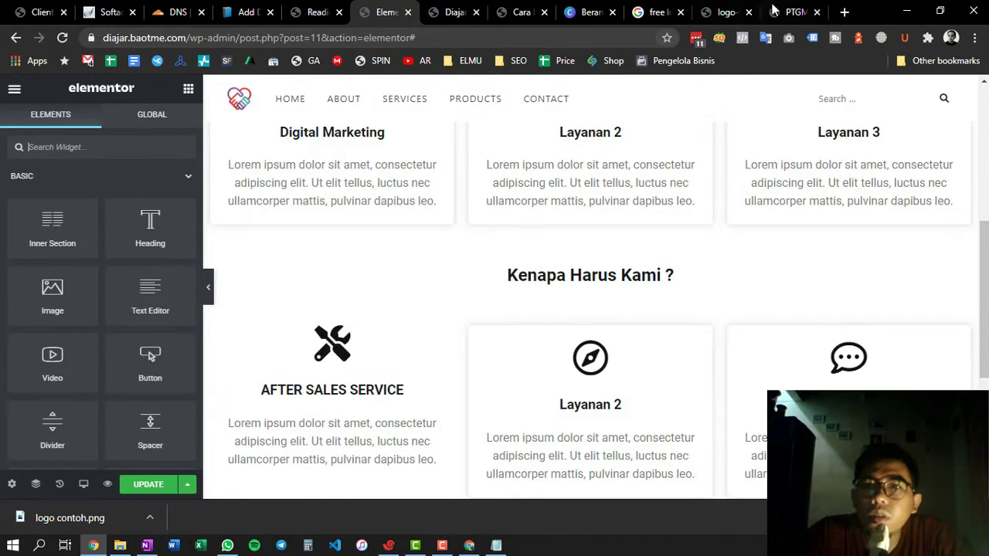
# Step: Copy the WORKSHOP heading from the reference company site
pyautogui.click(726, 12)
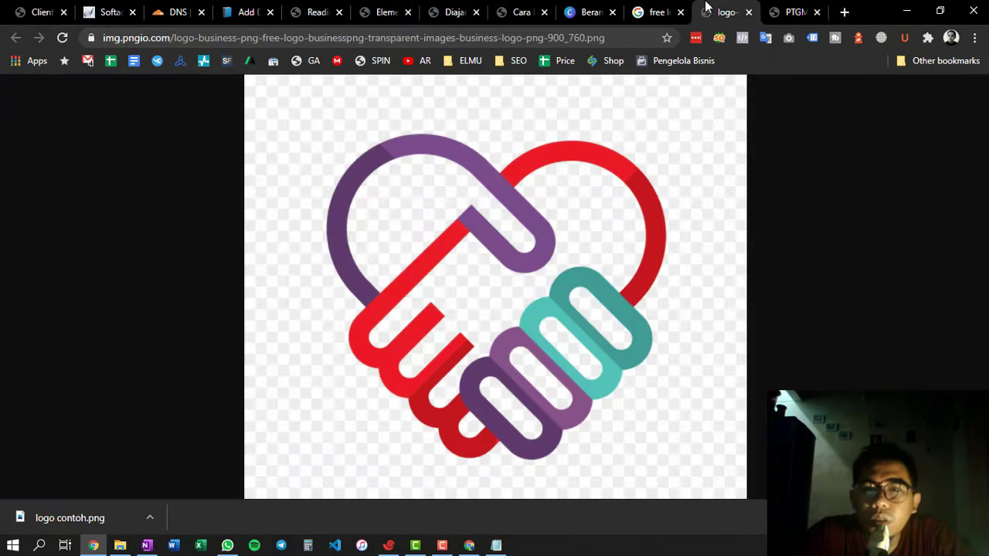
pyautogui.click(657, 12)
pyautogui.click(573, 6)
pyautogui.click(496, 8)
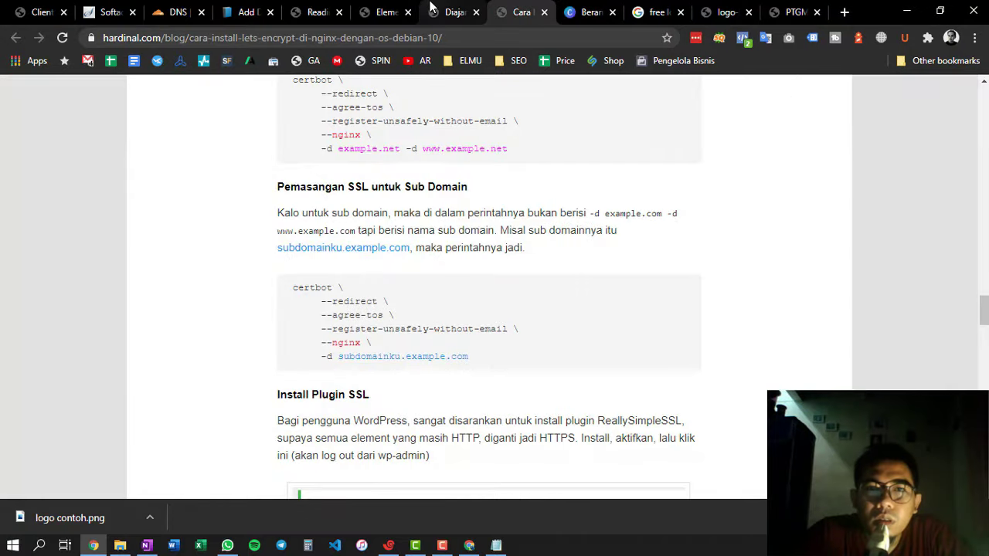
pyautogui.click(433, 8)
pyautogui.click(796, 12)
pyautogui.scroll(-2, 504, 299)
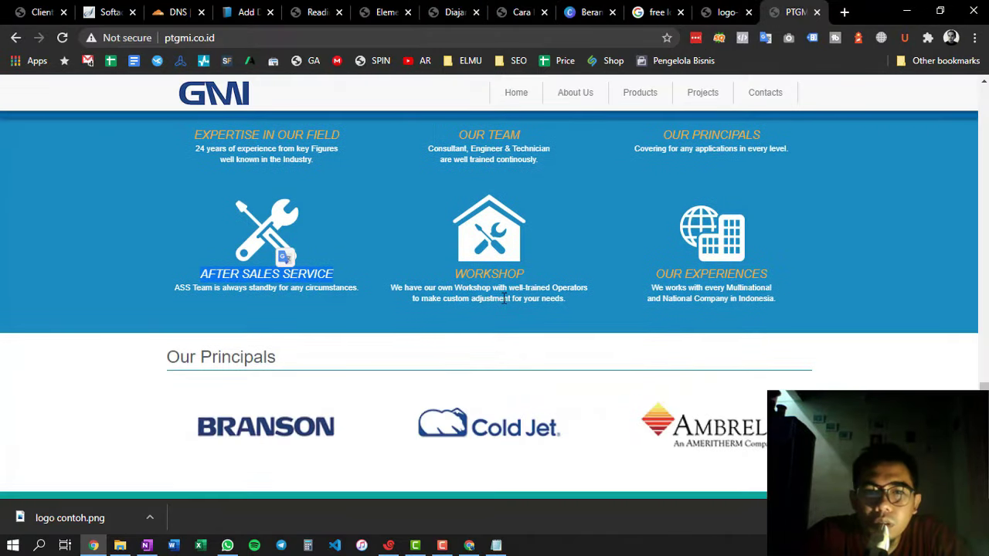
pyautogui.doubleClick(488, 272)
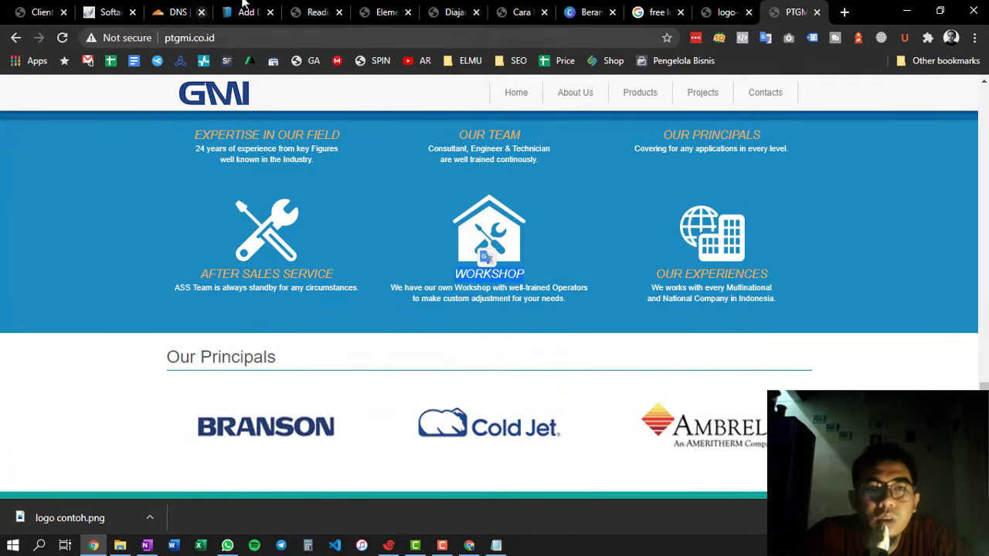
# Step: Retitle the Layanan 2 icon box 'WORKSHOP'
pyautogui.click(316, 12)
pyautogui.click(387, 12)
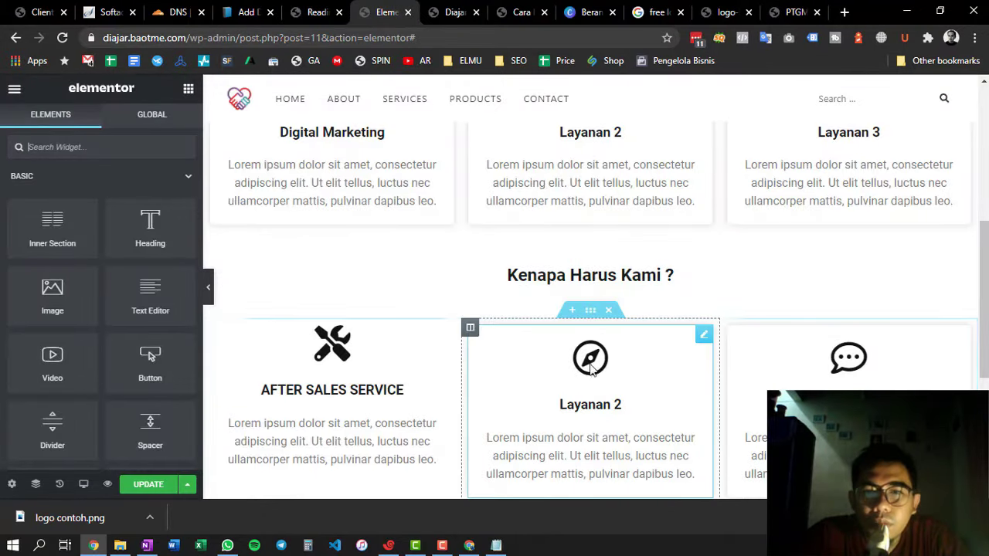
pyautogui.click(543, 371)
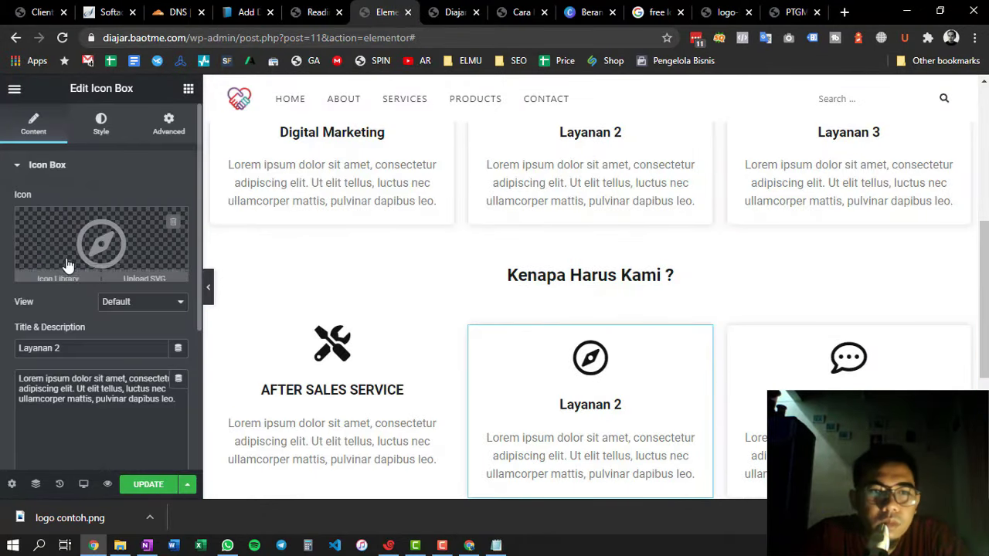
pyautogui.hotkey('ctrl', 'v')
pyautogui.hotkey('ctrl', 'v')
pyautogui.click(82, 348)
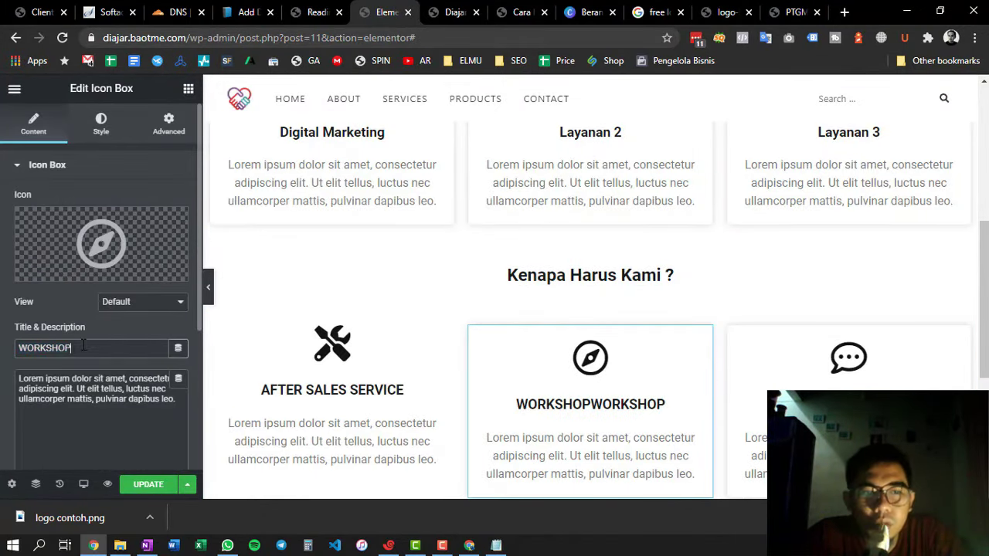
pyautogui.press('BackSpace')
pyautogui.press('BackSpace')
pyautogui.press('BackSpace')
pyautogui.press('BackSpace')
pyautogui.press('BackSpace')
pyautogui.press('BackSpace')
pyautogui.press('BackSpace')
pyautogui.press('BackSpace')
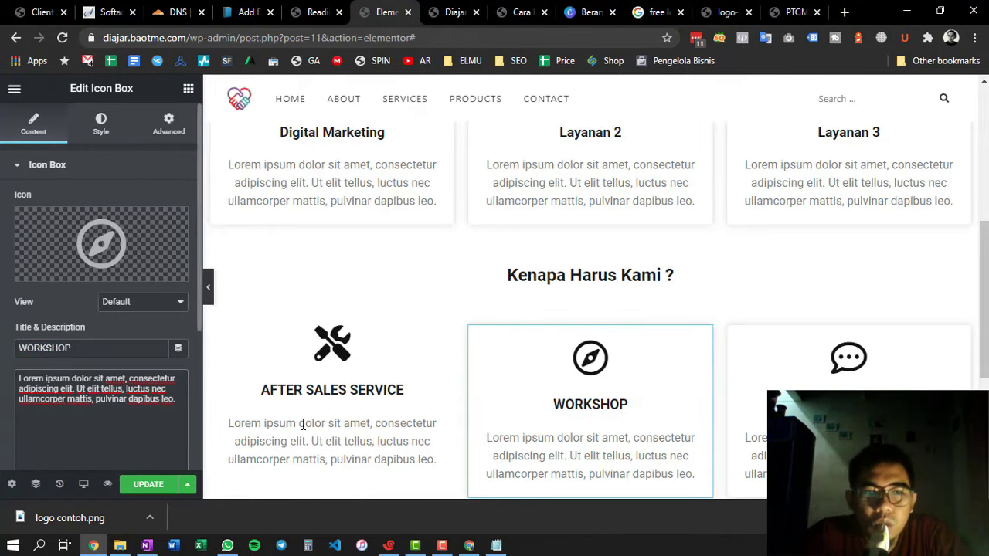
# Step: Apply the AFTER SALES SERVICE box's style to the WORKSHOP and Layanan 3 boxes
pyautogui.rightClick(441, 345)
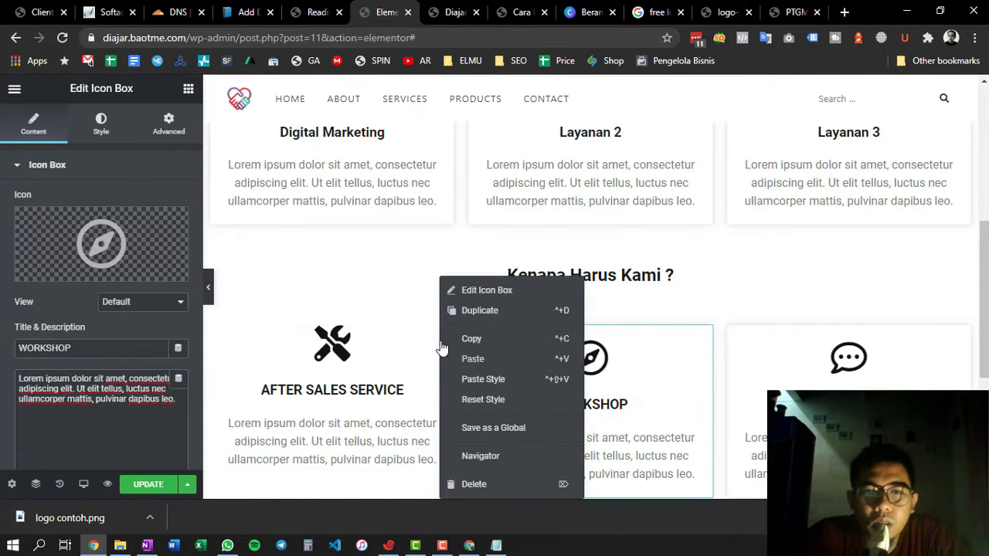
pyautogui.click(470, 340)
pyautogui.rightClick(703, 342)
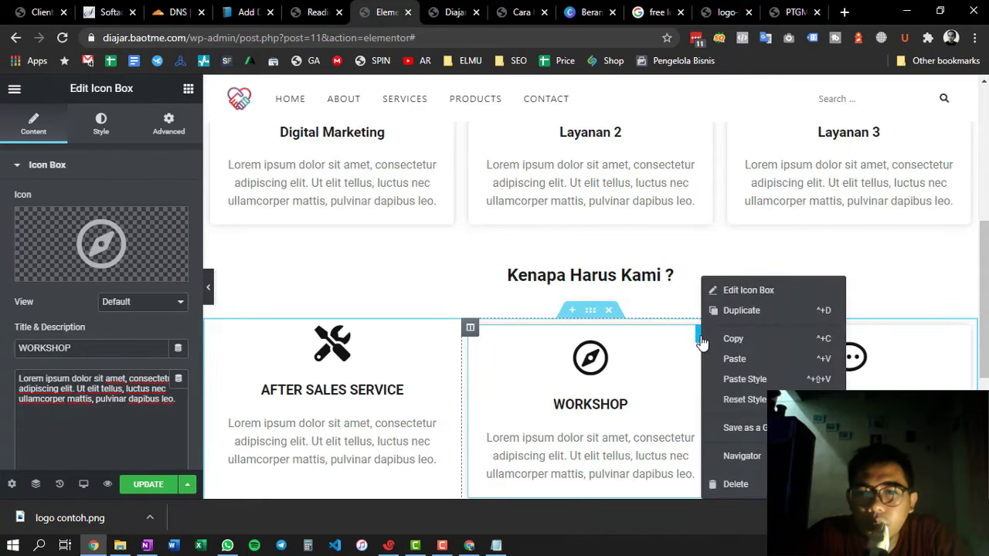
pyautogui.click(810, 379)
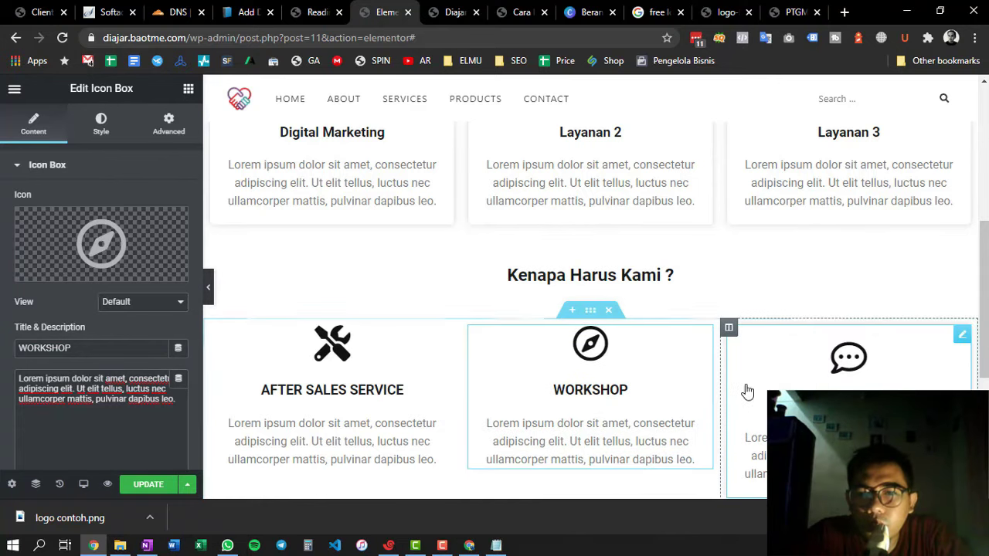
pyautogui.rightClick(965, 341)
pyautogui.click(930, 380)
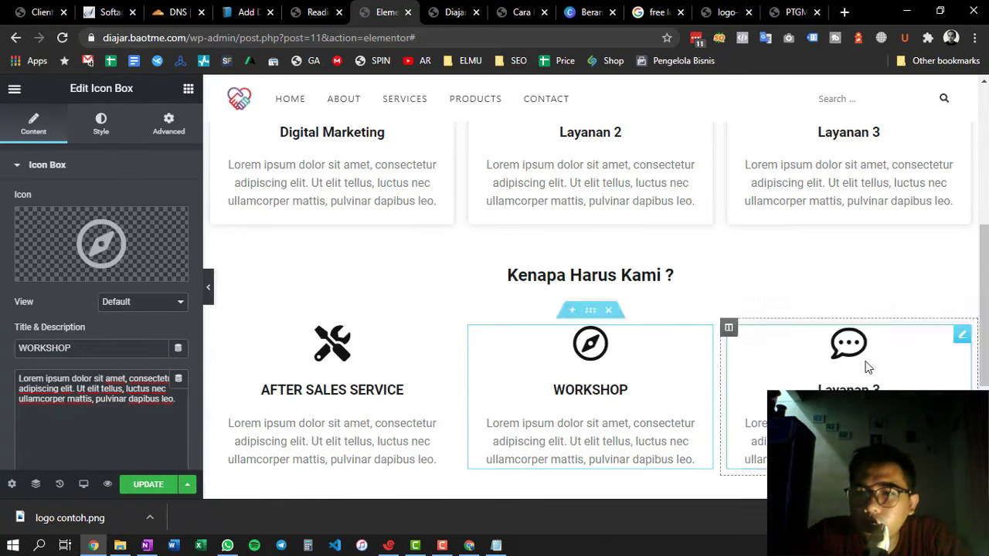
pyautogui.rightClick(729, 328)
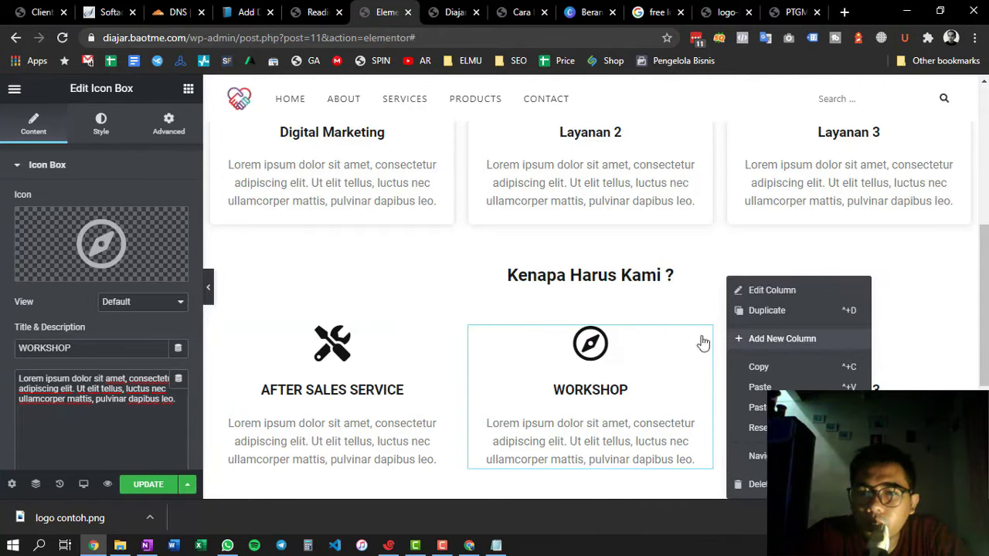
# Step: Add a fourth column to the section and paste a copy of the Layanan 3 icon box into it
pyautogui.click(782, 338)
pyautogui.scroll(-2, 714, 348)
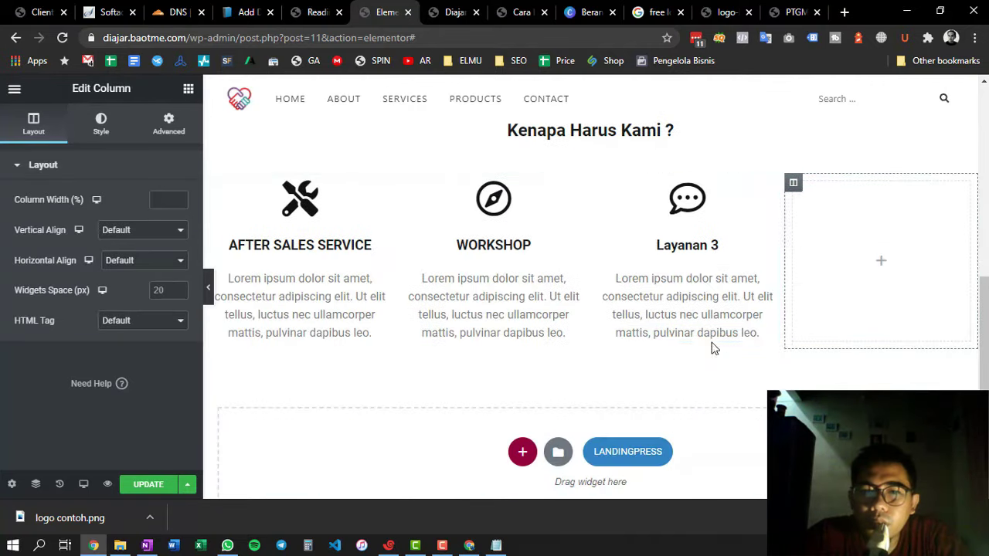
pyautogui.rightClick(770, 196)
pyautogui.click(884, 244)
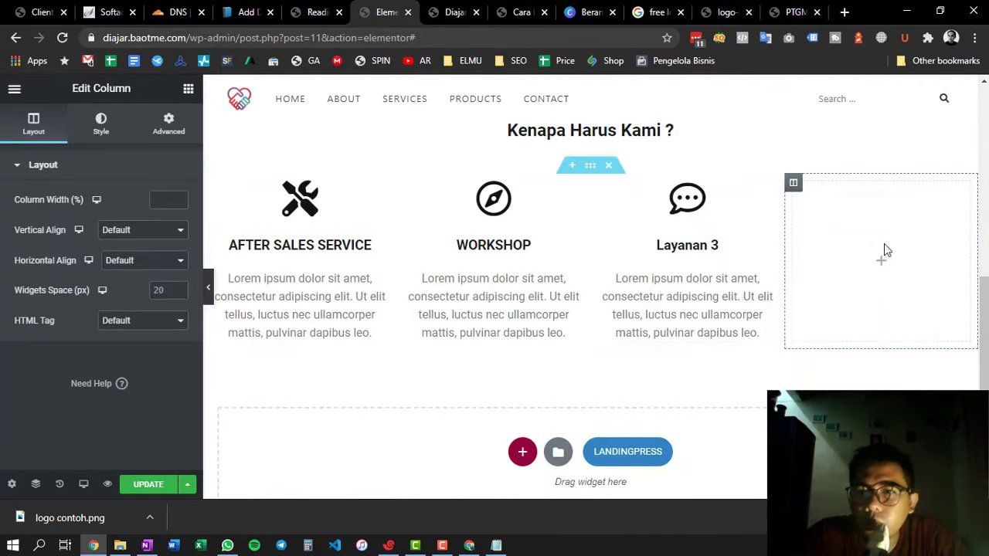
pyautogui.rightClick(882, 252)
pyautogui.click(885, 364)
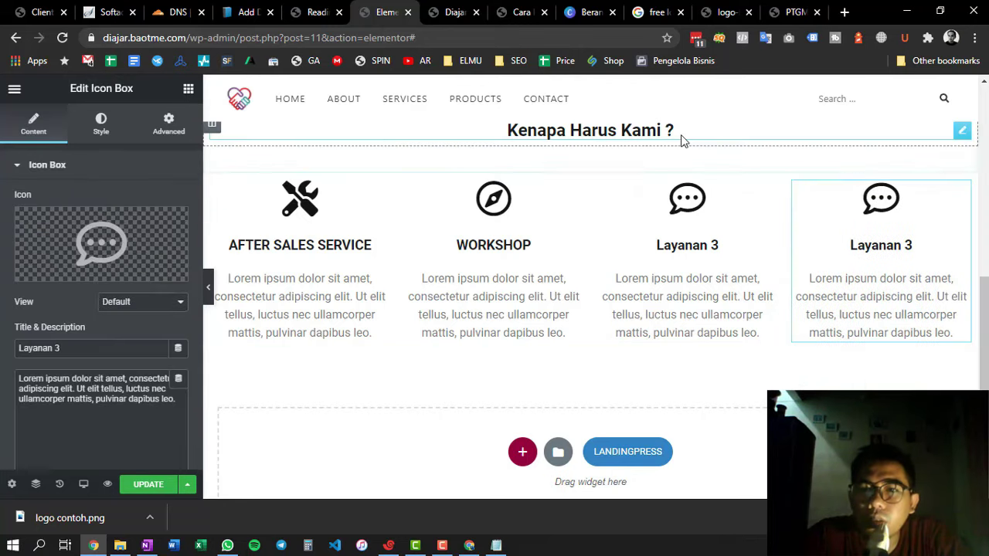
# Step: Close the logo image tab and select the OUR EXPERIENCES heading on the ptgmi.co.id reference site
pyautogui.click(730, 11)
pyautogui.click(796, 12)
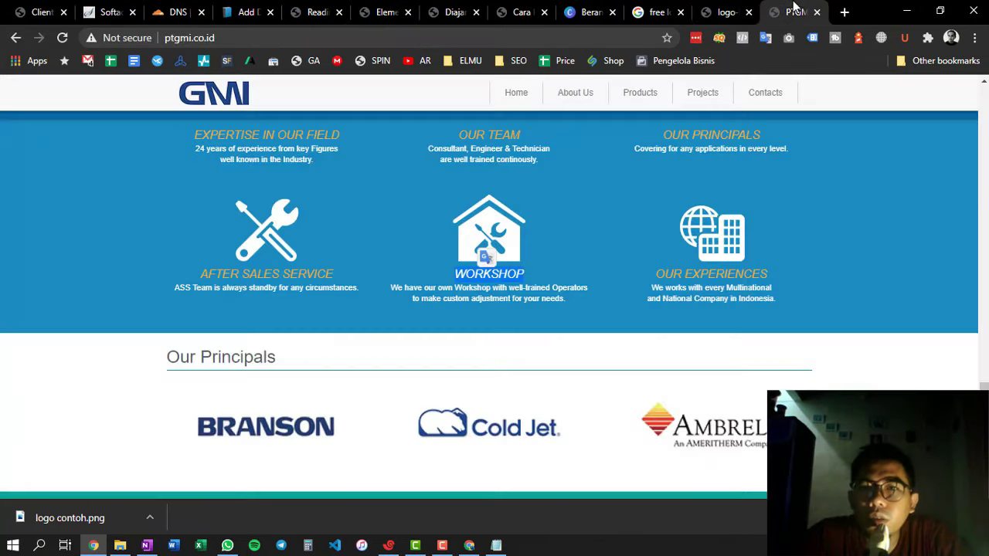
pyautogui.click(748, 11)
pyautogui.doubleClick(685, 272)
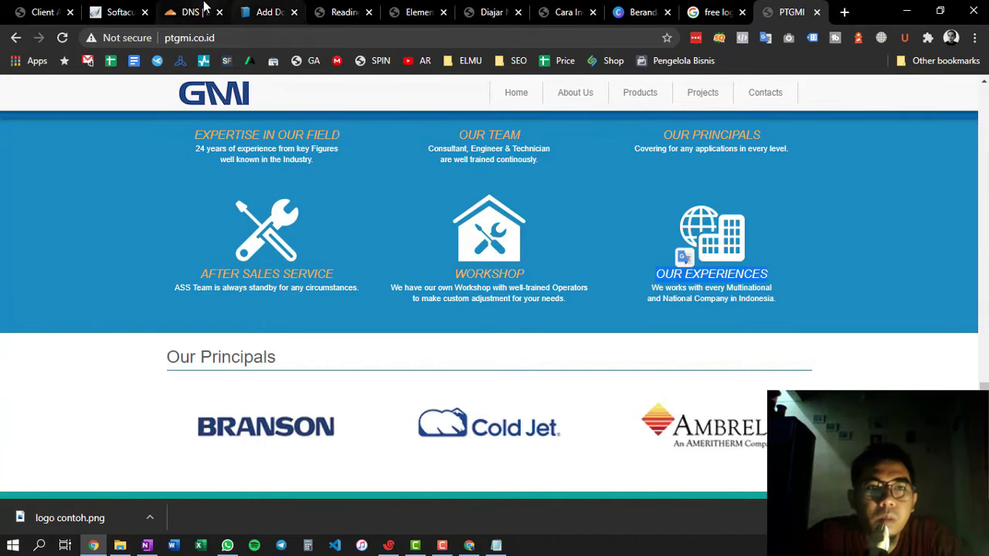
# Step: Paste OUR EXPERIENCES as the third icon box's title in Elementor
pyautogui.click(417, 12)
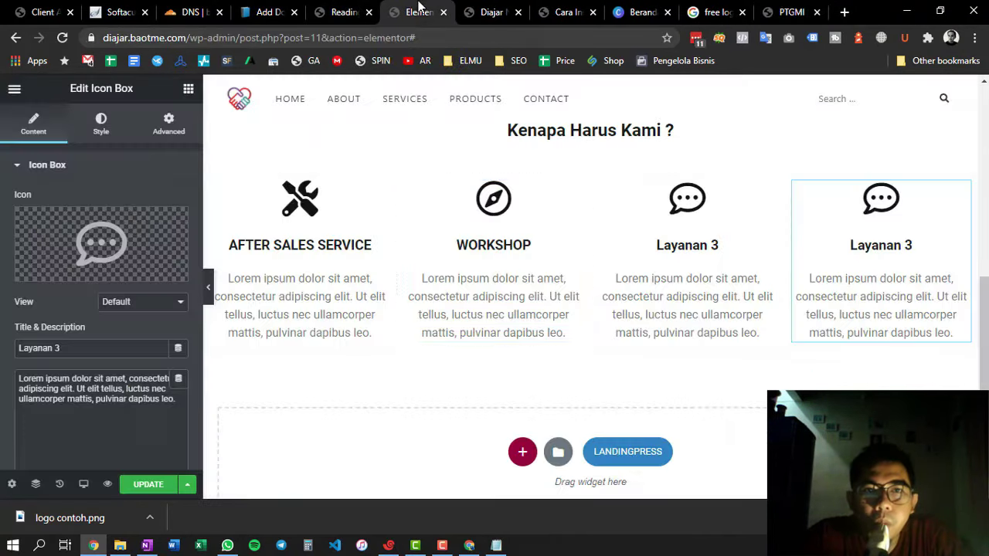
pyautogui.click(653, 251)
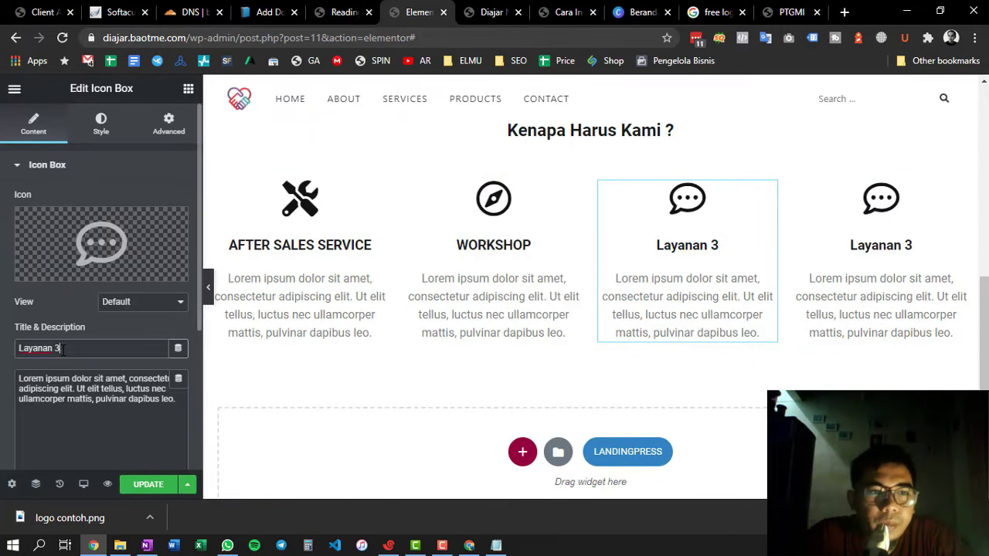
pyautogui.hotkey('ctrl', 'v')
# Step: Select the EXPERTISE IN OUR FIELD heading on the reference site
pyautogui.click(782, 8)
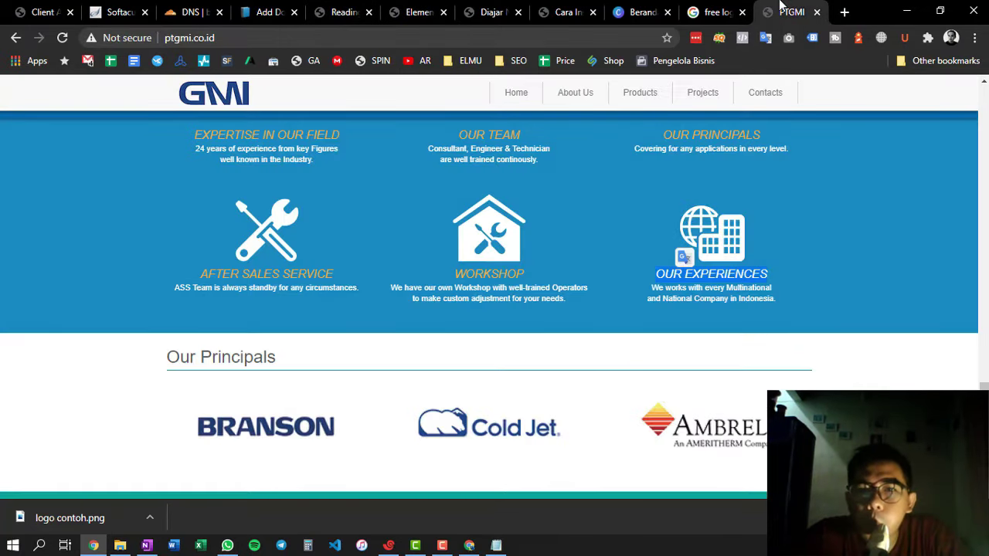
pyautogui.click(435, 10)
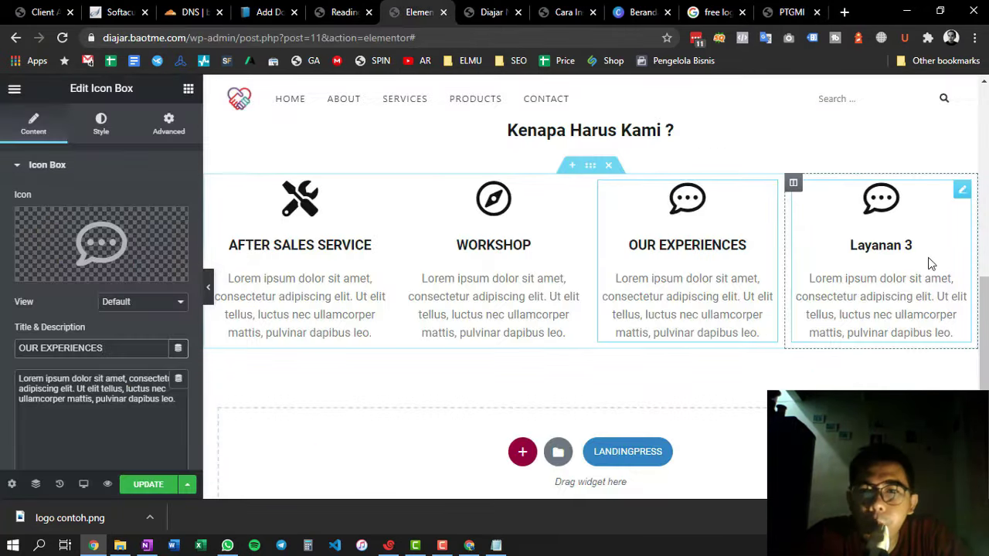
pyautogui.click(806, 6)
pyautogui.scroll(1, 627, 272)
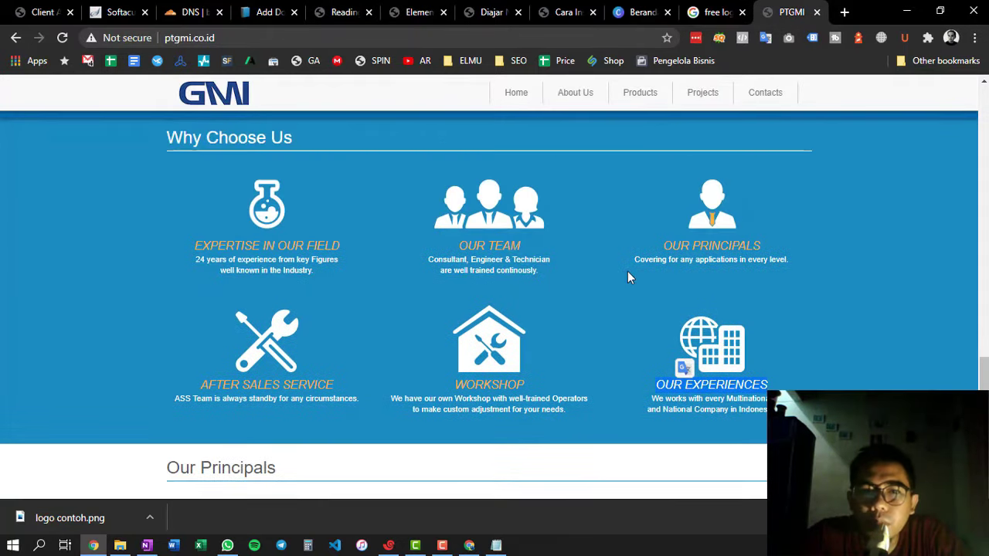
pyautogui.doubleClick(255, 247)
# Step: Give the fourth icon box the Eye icon and the title EXPERTISE IN OUR FIELD
pyautogui.click(492, 11)
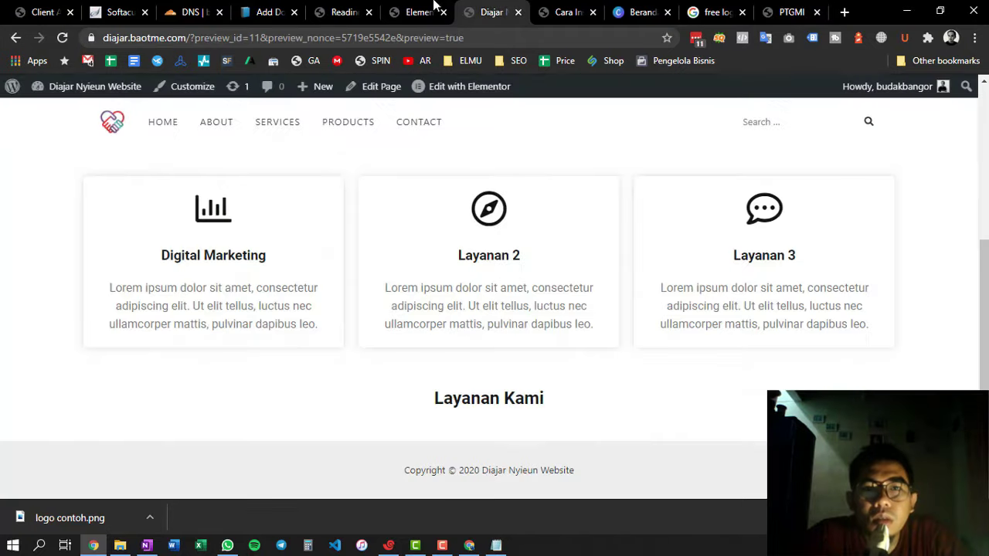
pyautogui.click(417, 12)
pyautogui.click(881, 232)
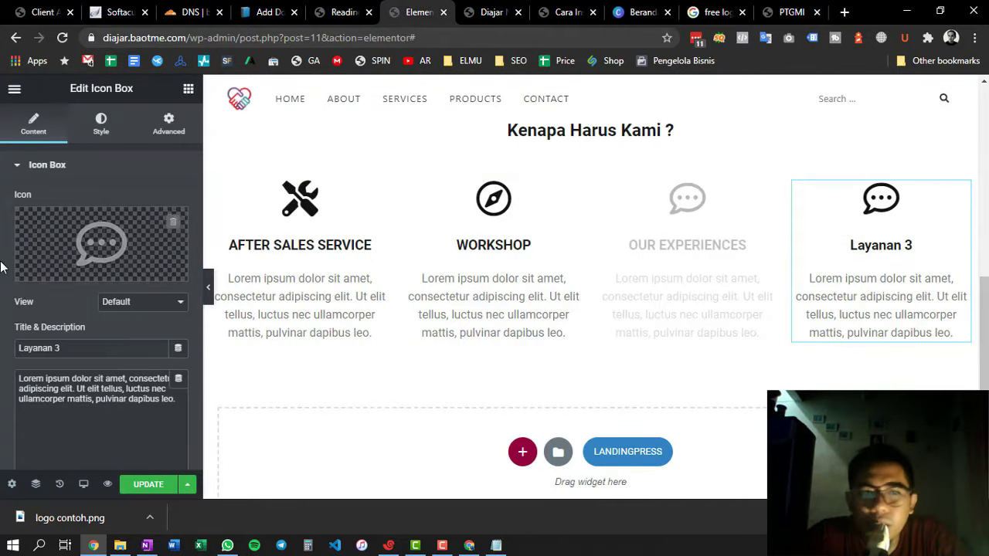
pyautogui.click(80, 268)
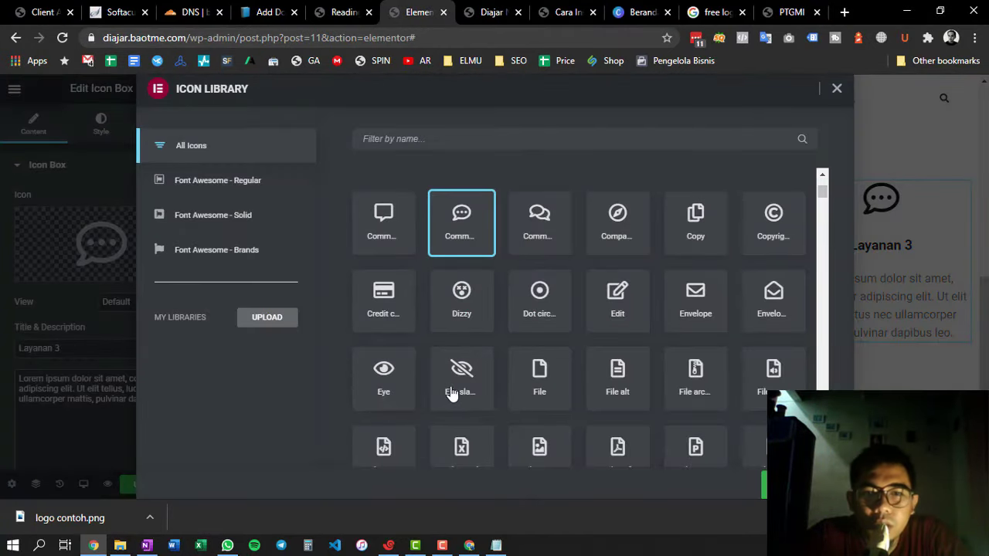
pyautogui.click(392, 393)
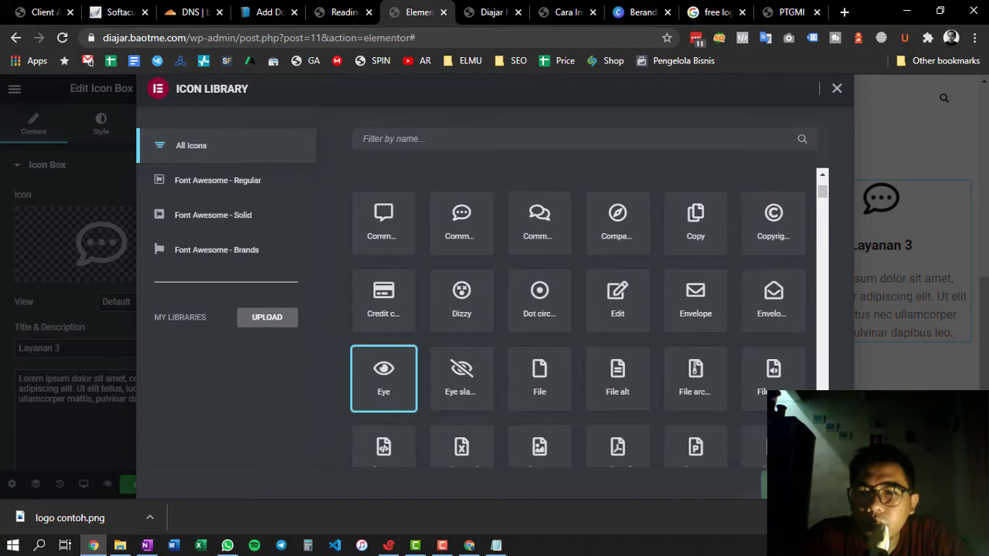
pyautogui.click(800, 485)
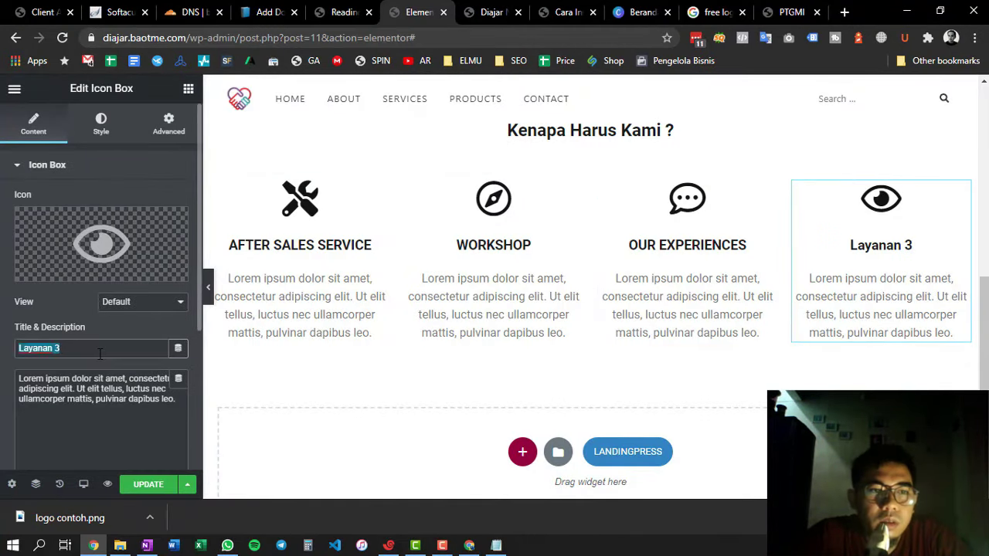
pyautogui.write('EXPERTISE IN OUR FIELD')
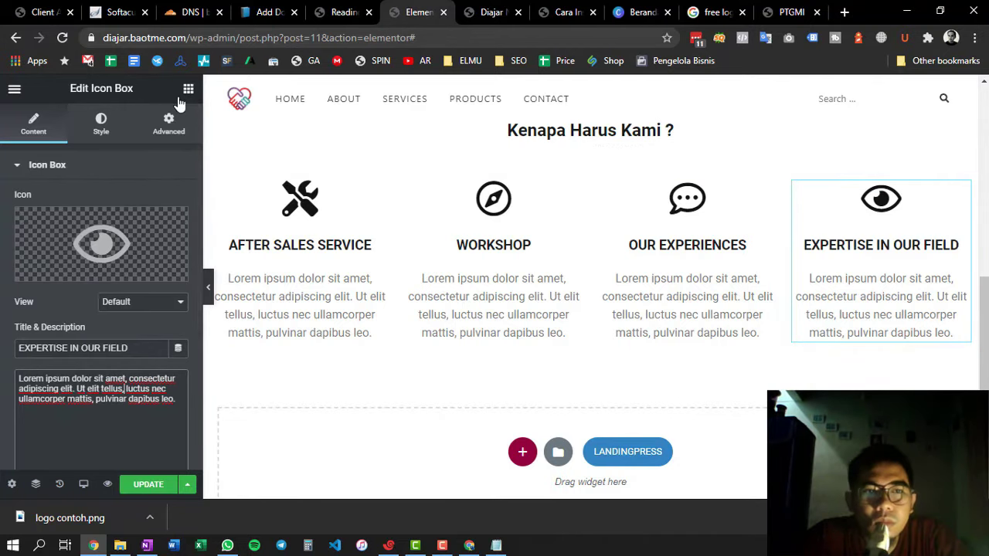
pyautogui.click(101, 244)
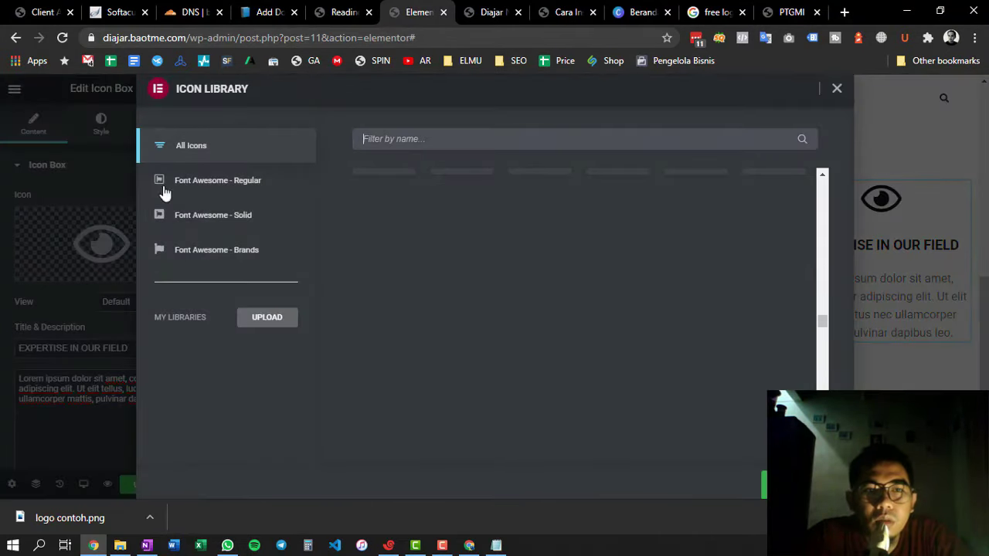
# Step: Replace the eye with the Book icon, found by filtering the icon library for 'book'
pyautogui.click(84, 248)
pyautogui.click(97, 246)
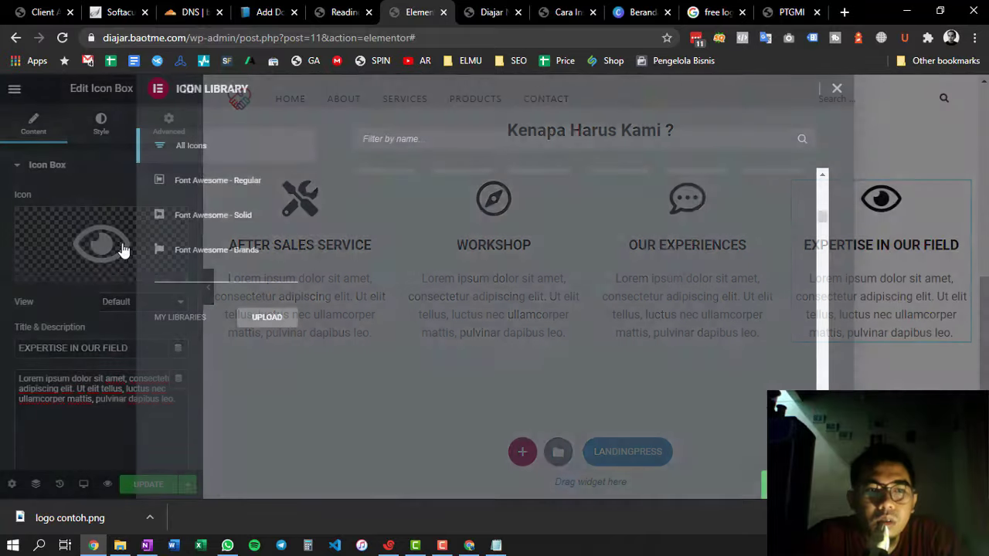
pyautogui.scroll(-15, 461, 283)
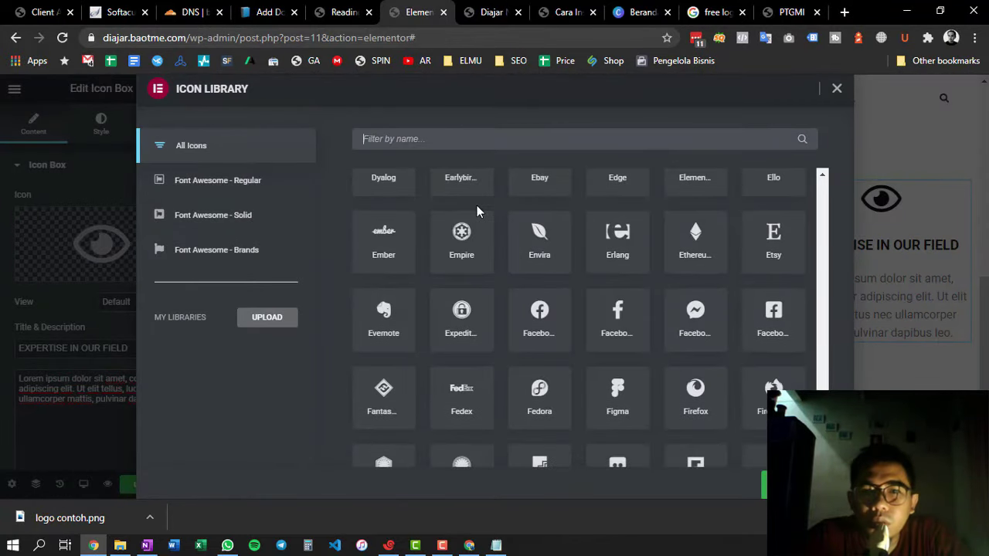
pyautogui.click(456, 138)
pyautogui.write('book')
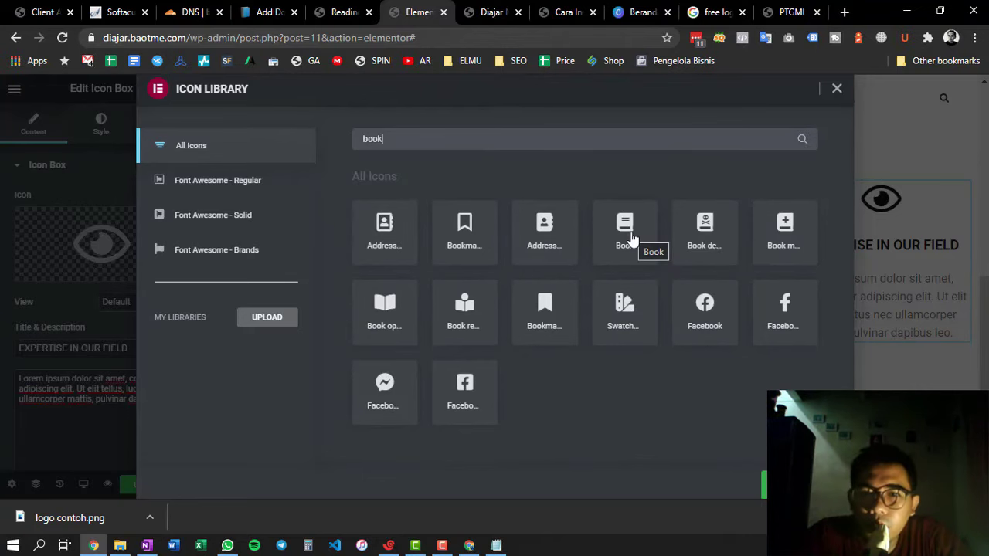
pyautogui.click(631, 240)
pyautogui.click(796, 485)
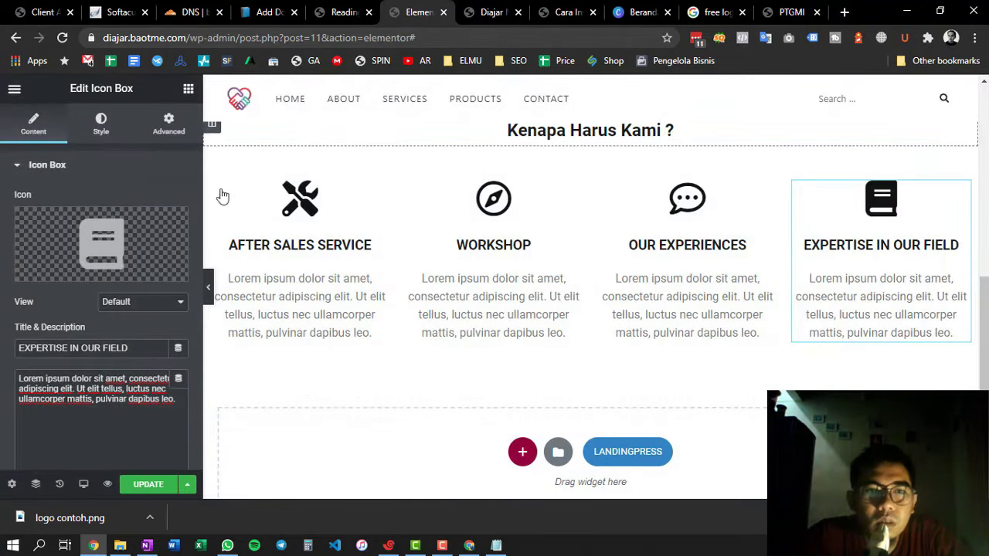
# Step: Set the book icon's size to 40 on the Style tab
pyautogui.click(102, 124)
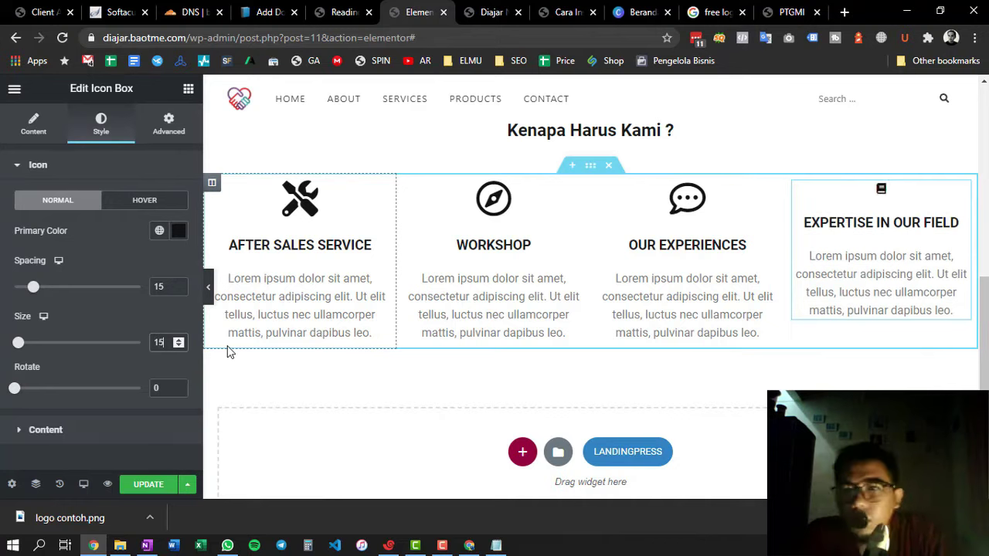
pyautogui.write('25')
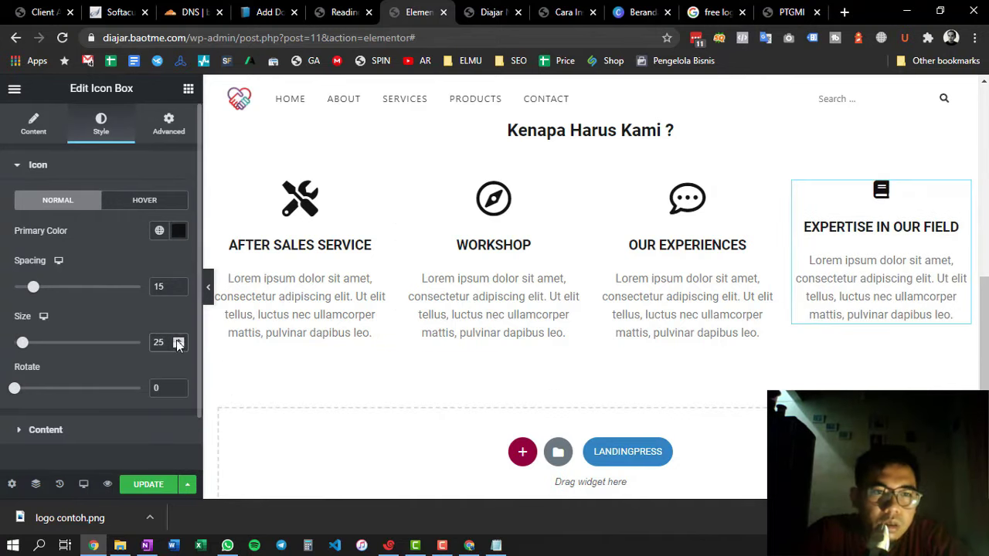
pyautogui.moveTo(178, 340); pyautogui.dragTo(178, 343)
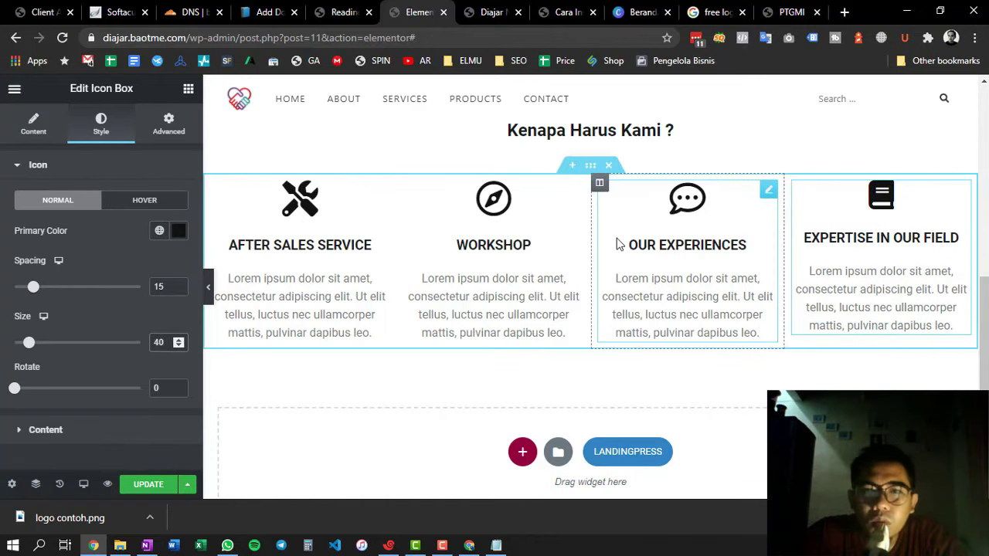
# Step: Copy the EXPERTISE IN OUR FIELD box and paste its style onto the other three boxes
pyautogui.rightClick(923, 212)
pyautogui.click(897, 272)
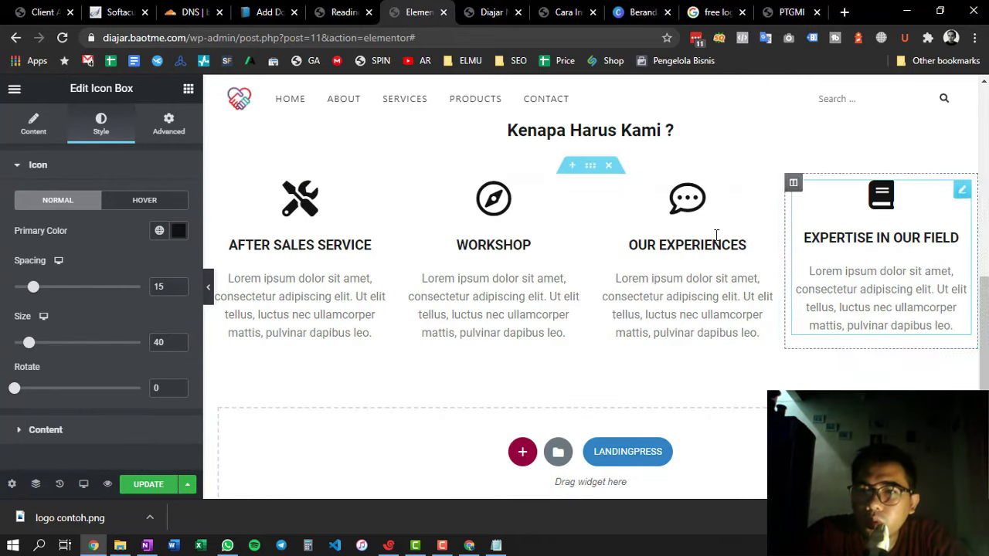
pyautogui.rightClick(687, 200)
pyautogui.click(742, 305)
pyautogui.rightClick(539, 220)
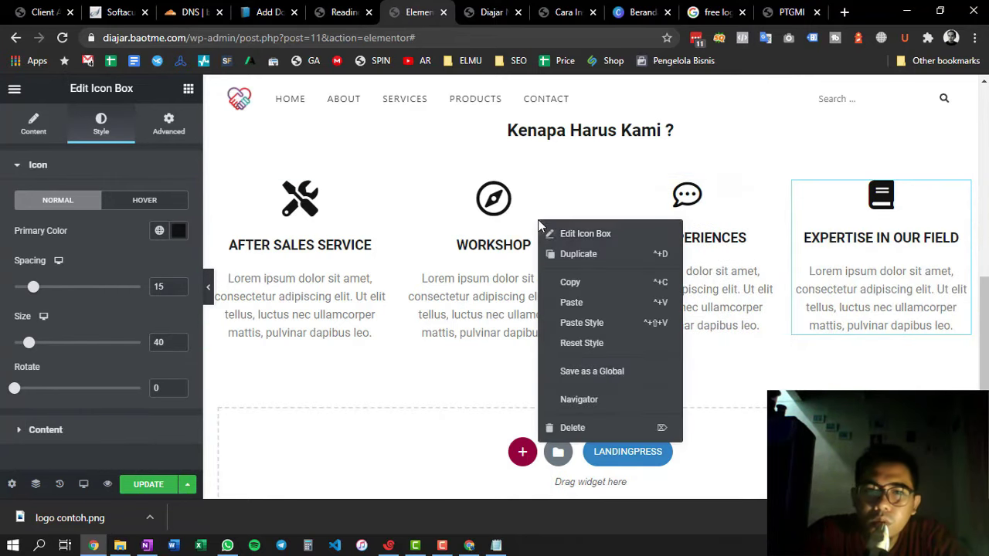
pyautogui.click(581, 322)
pyautogui.rightClick(320, 236)
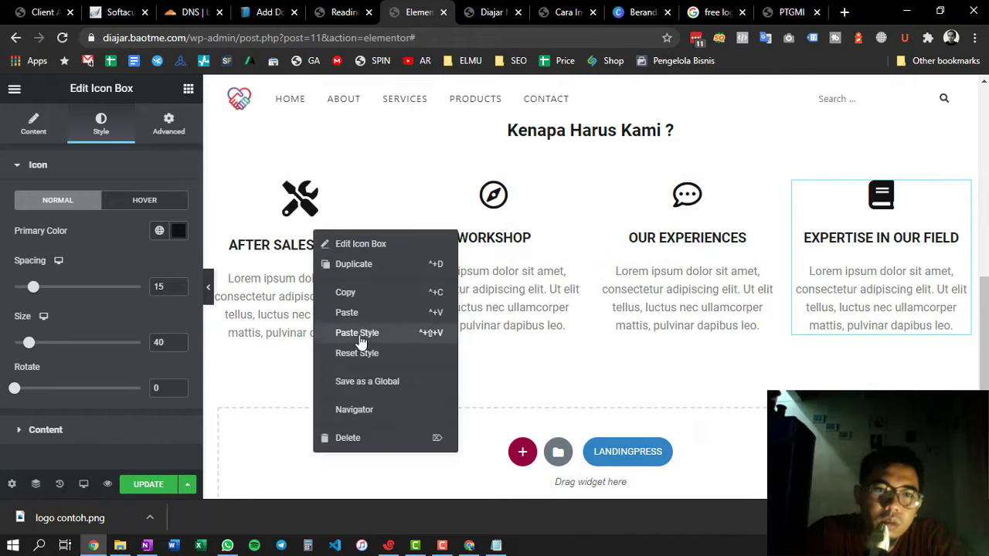
pyautogui.click(359, 334)
# Step: Set the AFTER SALES SERVICE box's description typography size to 14
pyautogui.click(329, 286)
pyautogui.scroll(-3, 150, 289)
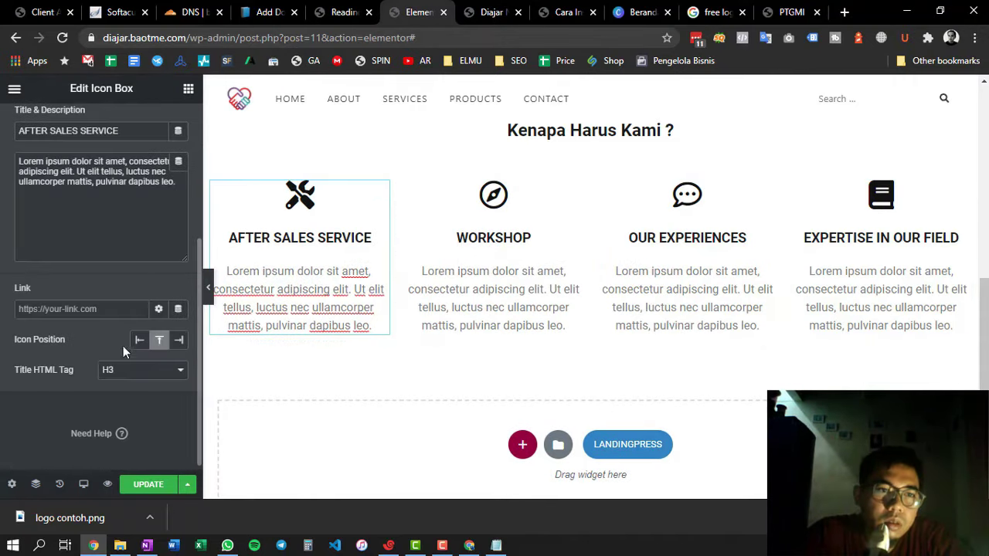
pyautogui.scroll(5, 131, 324)
pyautogui.click(101, 124)
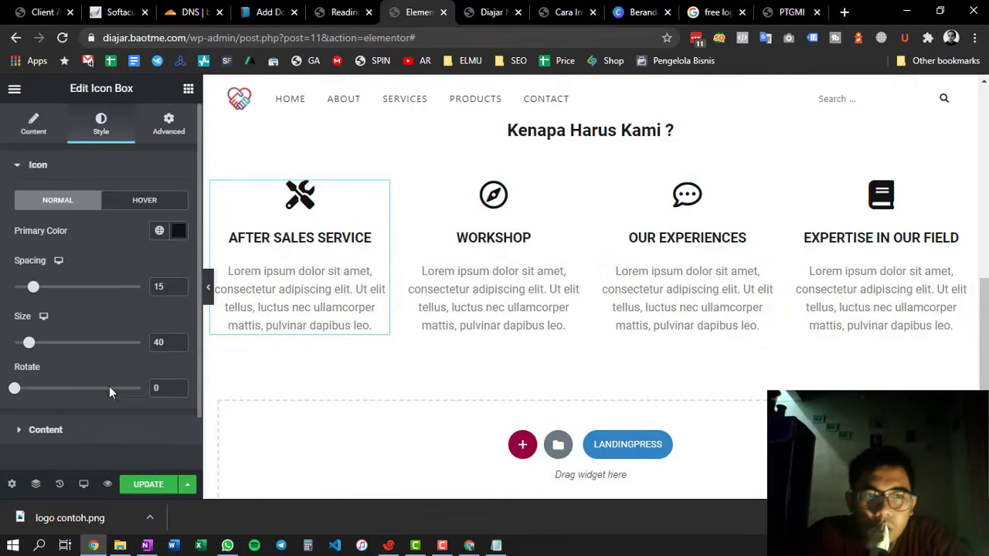
pyautogui.scroll(-2, 104, 395)
pyautogui.click(92, 378)
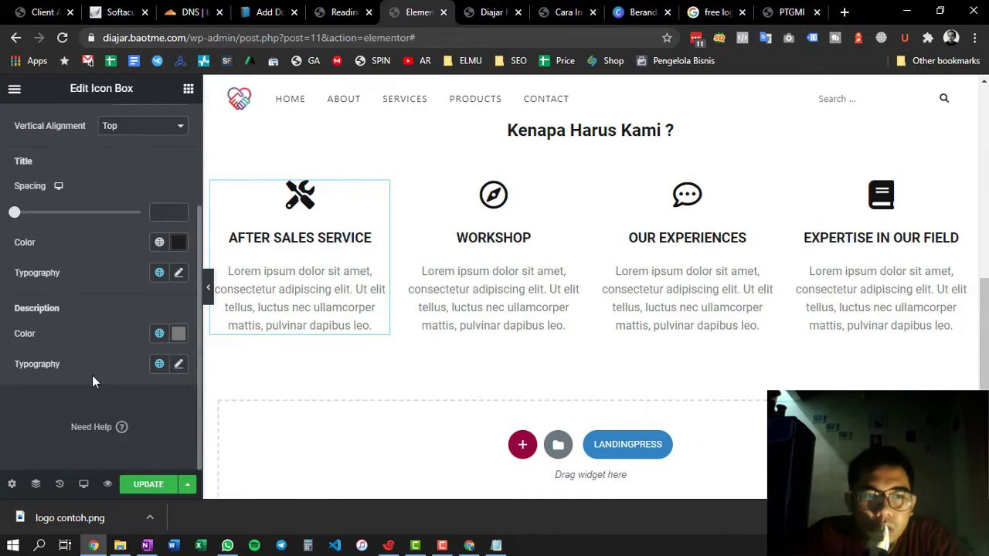
pyautogui.click(179, 368)
pyautogui.scroll(-4, 172, 377)
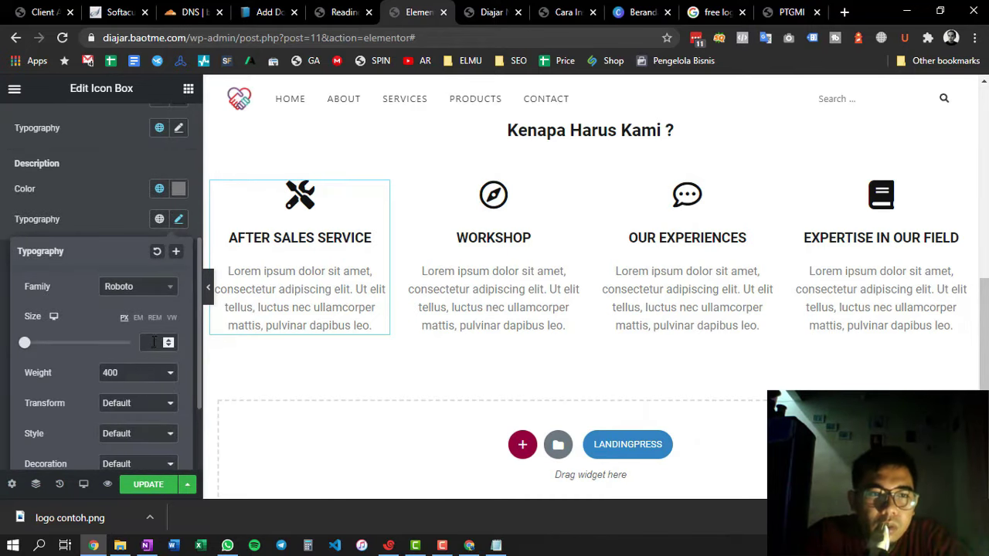
pyautogui.write('14')
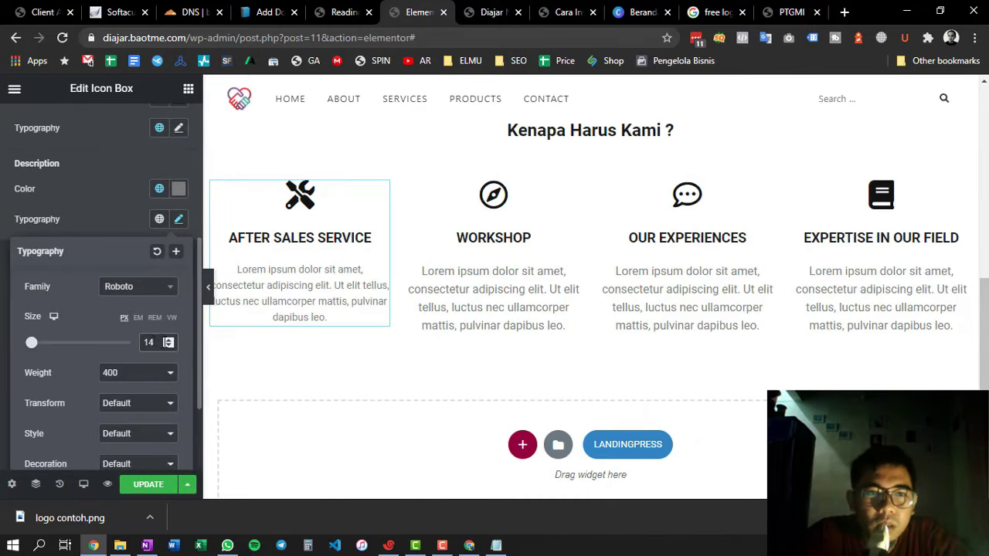
pyautogui.rightClick(268, 280)
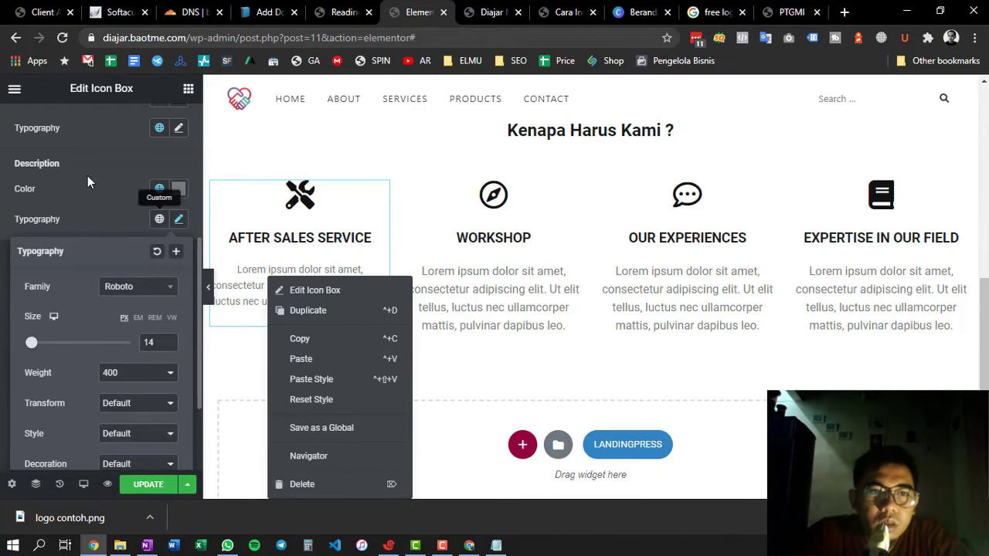
pyautogui.click(88, 182)
# Step: Set the AFTER SALES SERVICE title typography size to 16
pyautogui.scroll(4, 133, 190)
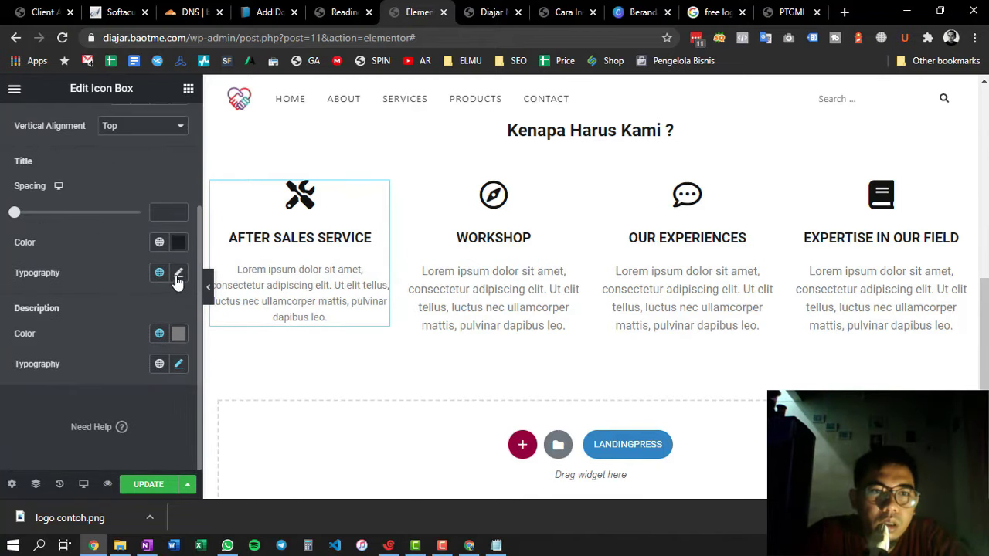
pyautogui.click(178, 274)
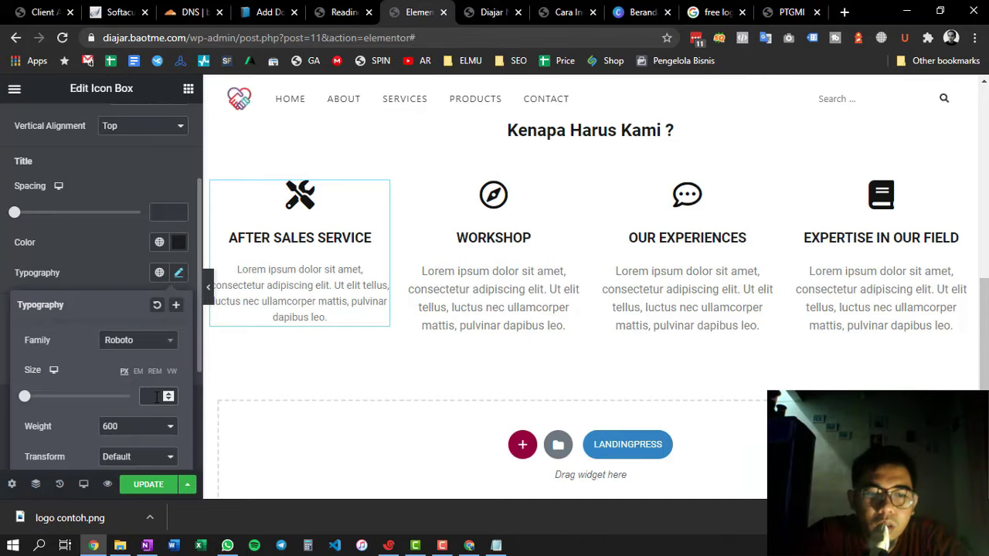
pyautogui.click(157, 396)
pyautogui.write('18')
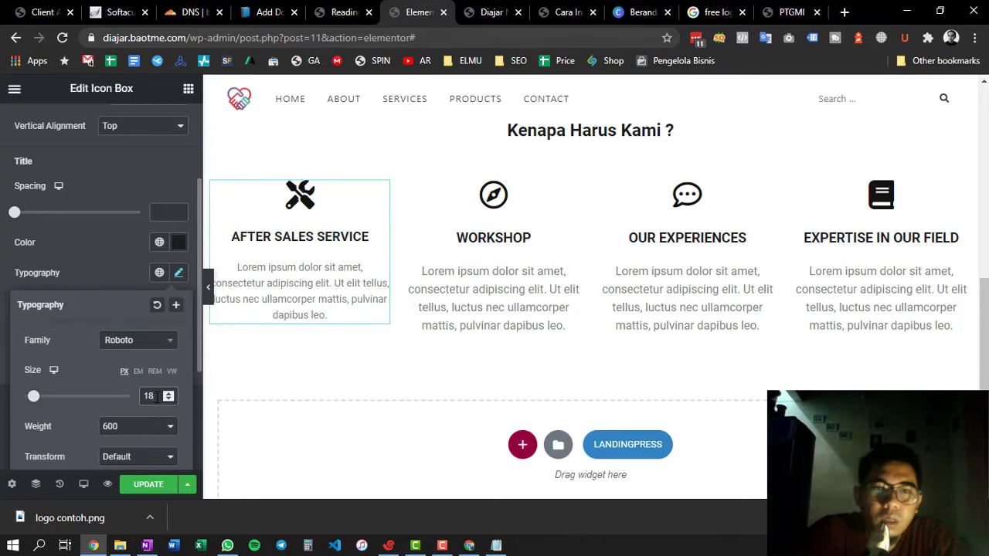
pyautogui.press('BackSpace')
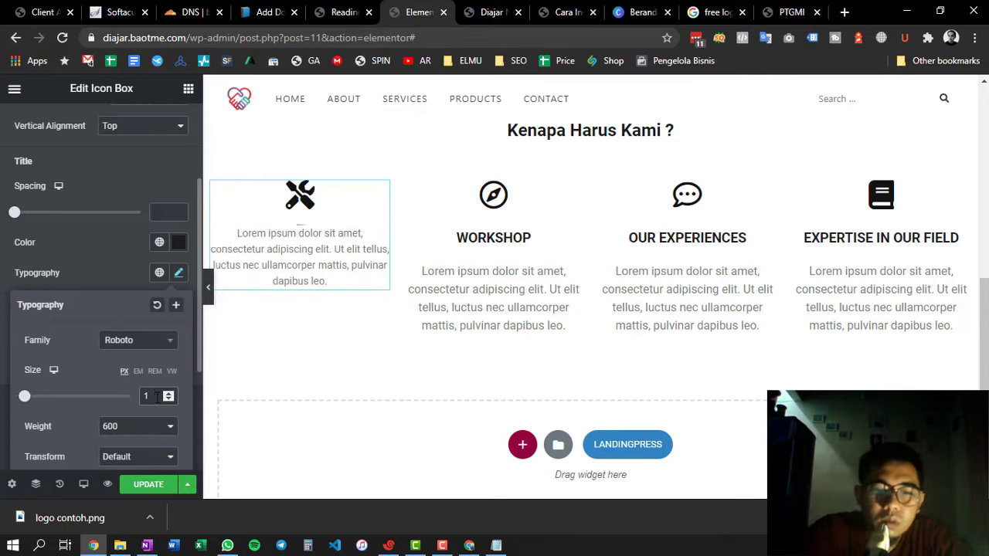
pyautogui.write('6')
# Step: Paste the AFTER SALES SERVICE style onto WORKSHOP, OUR EXPERIENCES and EXPERTISE IN OUR FIELD, then update the page
pyautogui.rightClick(349, 217)
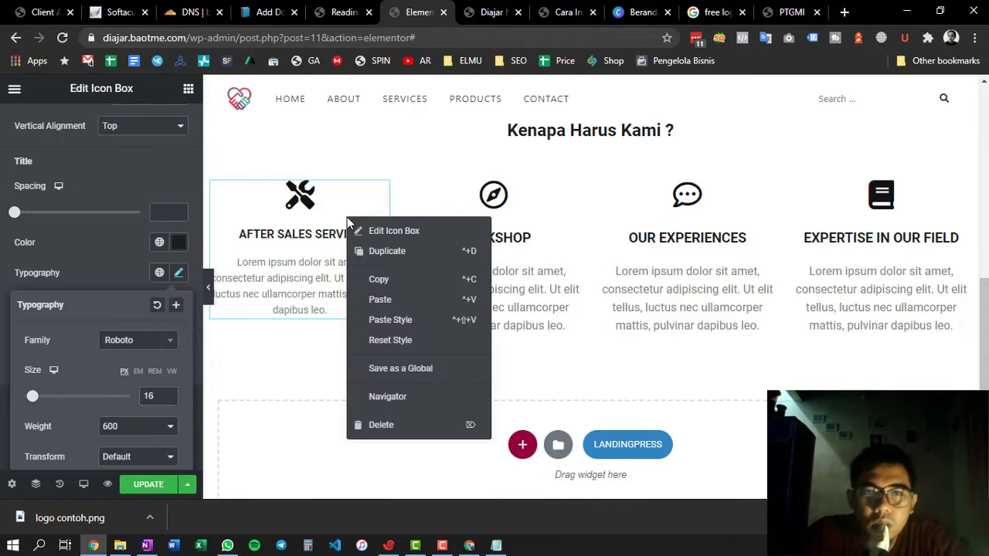
pyautogui.click(396, 281)
pyautogui.rightClick(496, 218)
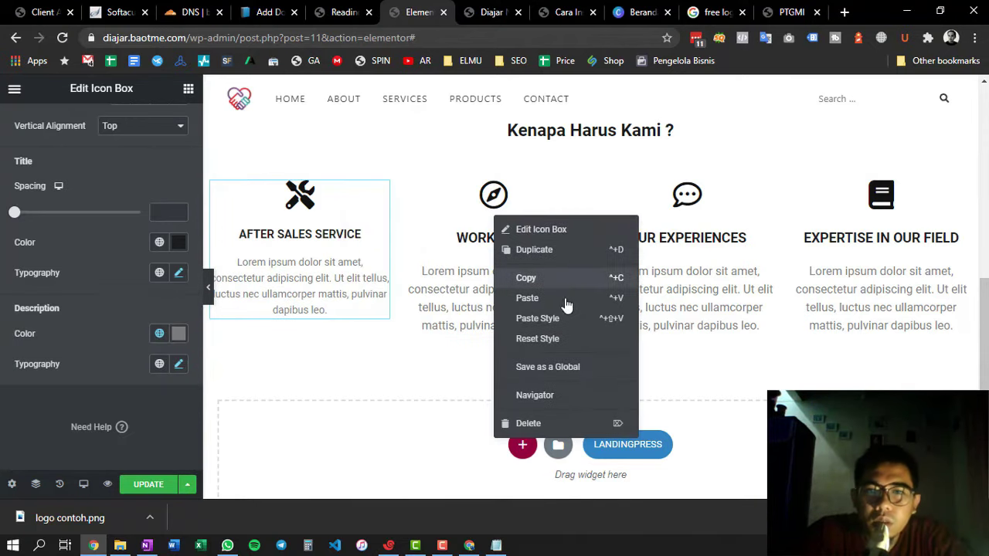
pyautogui.rightClick(324, 221)
pyautogui.click(372, 286)
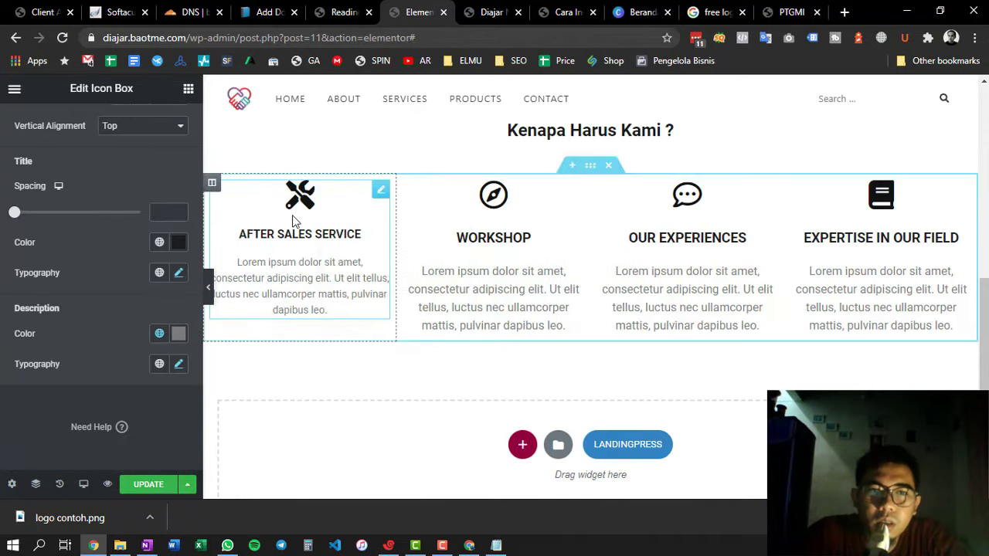
pyautogui.rightClick(298, 216)
pyautogui.click(345, 284)
pyautogui.rightClick(466, 234)
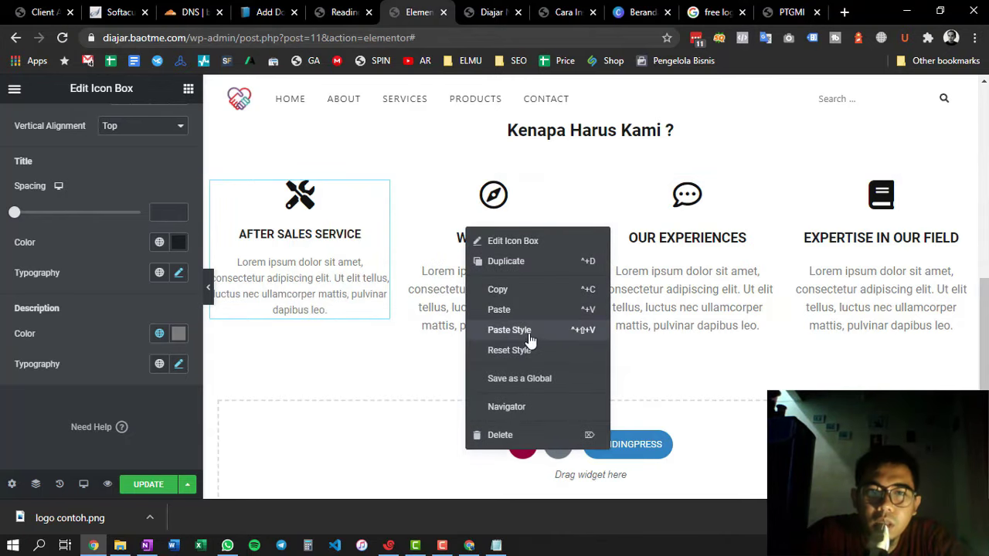
pyautogui.click(528, 334)
pyautogui.rightClick(701, 260)
pyautogui.click(790, 363)
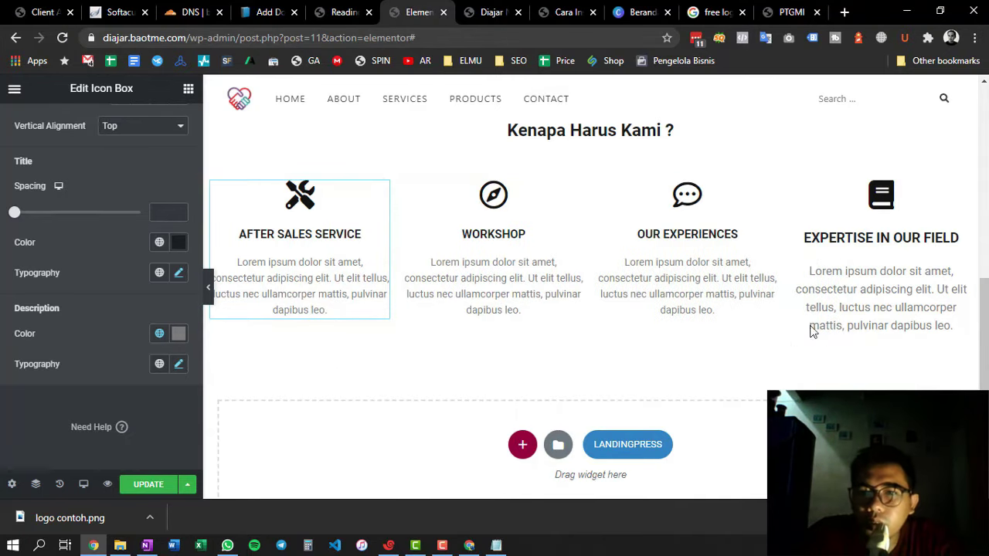
pyautogui.rightClick(872, 263)
pyautogui.click(918, 375)
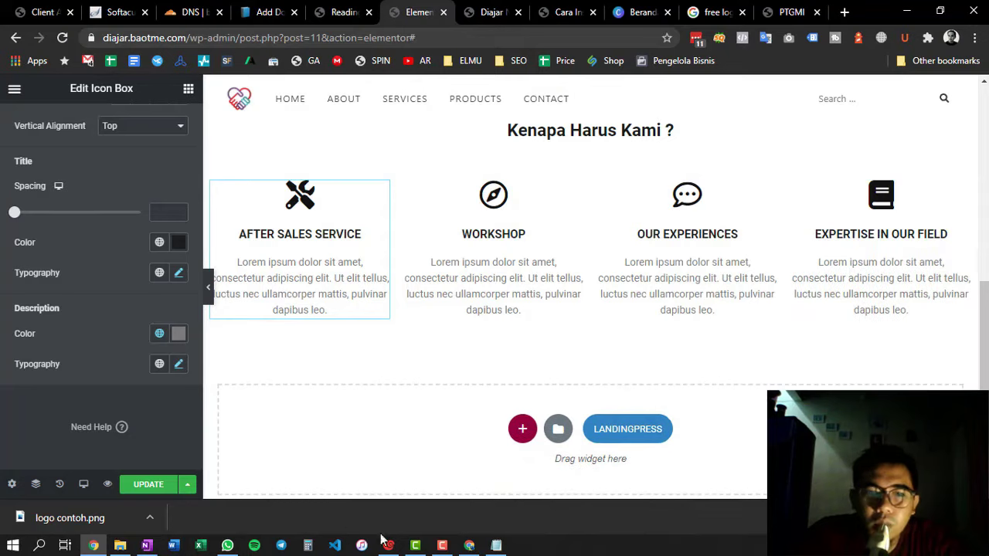
pyautogui.click(150, 485)
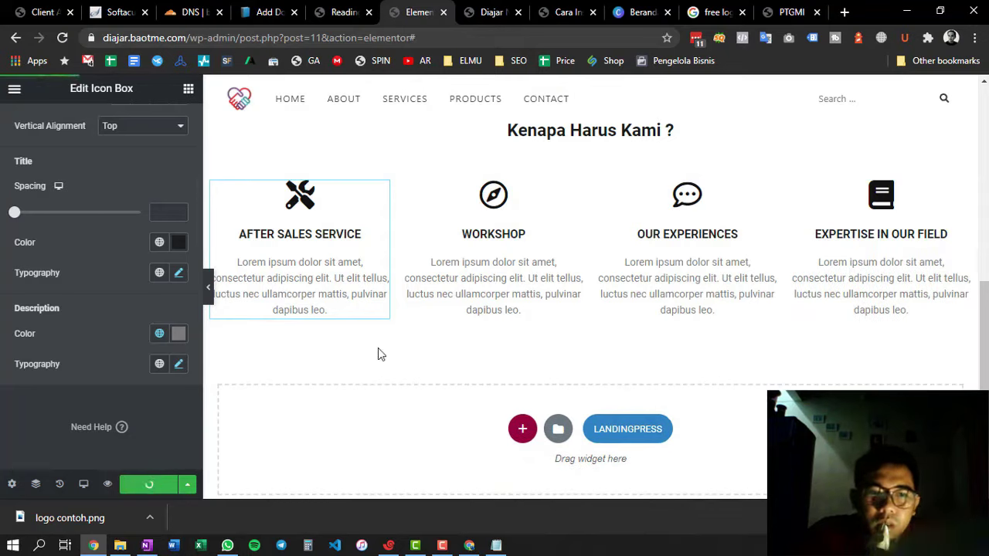
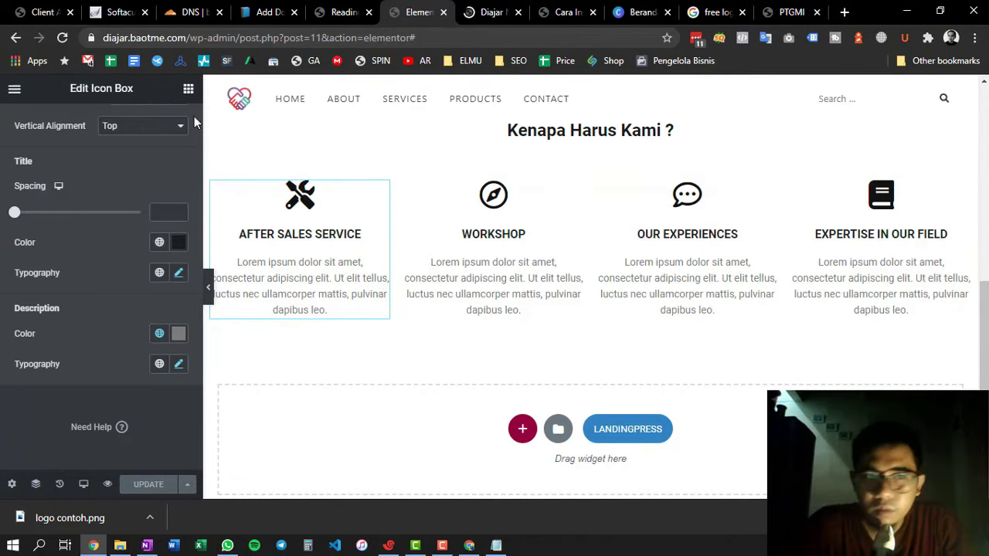
# Step: Review the Layanan Kami and Kenapa Harus Kami ? sections on the Diajar Nyieun Website preview
pyautogui.click(485, 13)
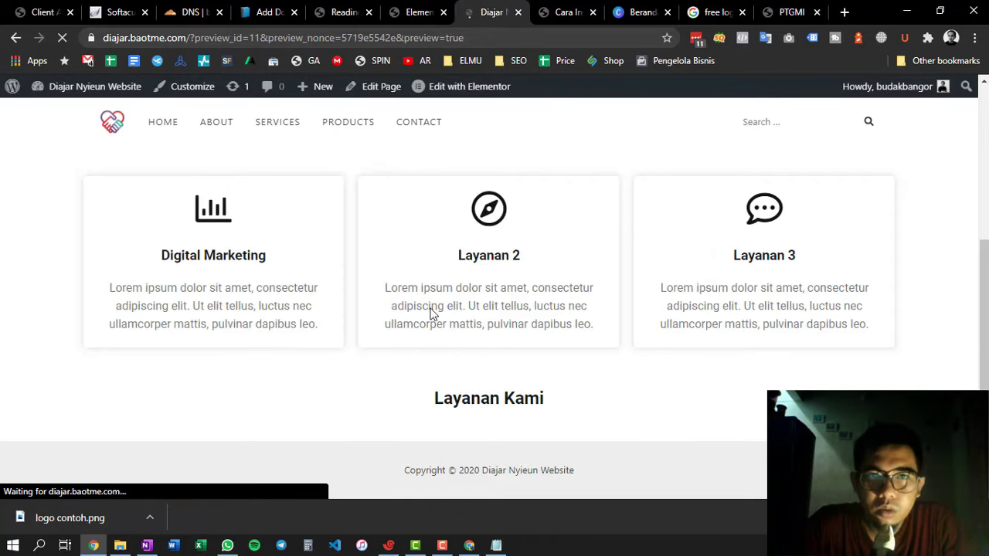
pyautogui.scroll(-5, 502, 394)
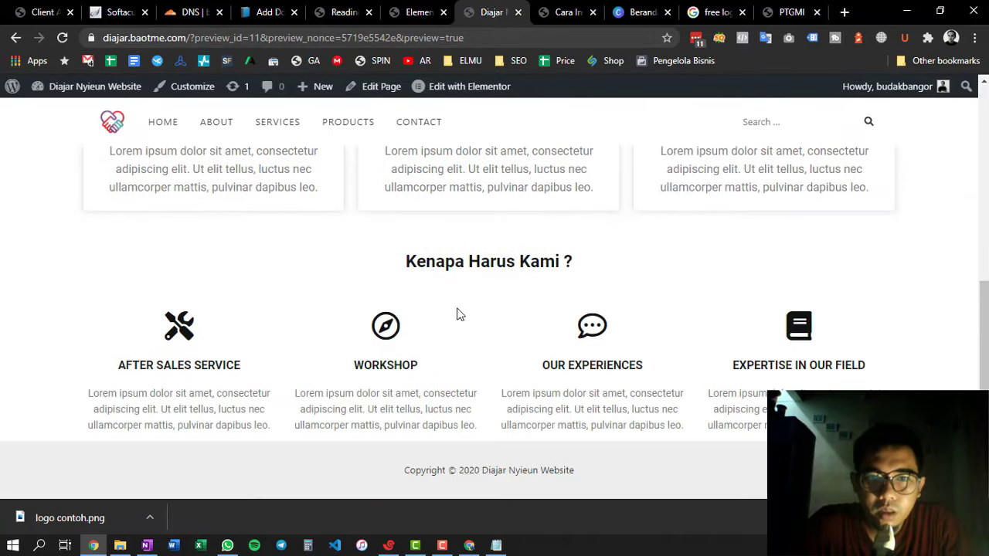
pyautogui.scroll(2, 410, 317)
pyautogui.scroll(-2, 372, 319)
pyautogui.scroll(5, 372, 320)
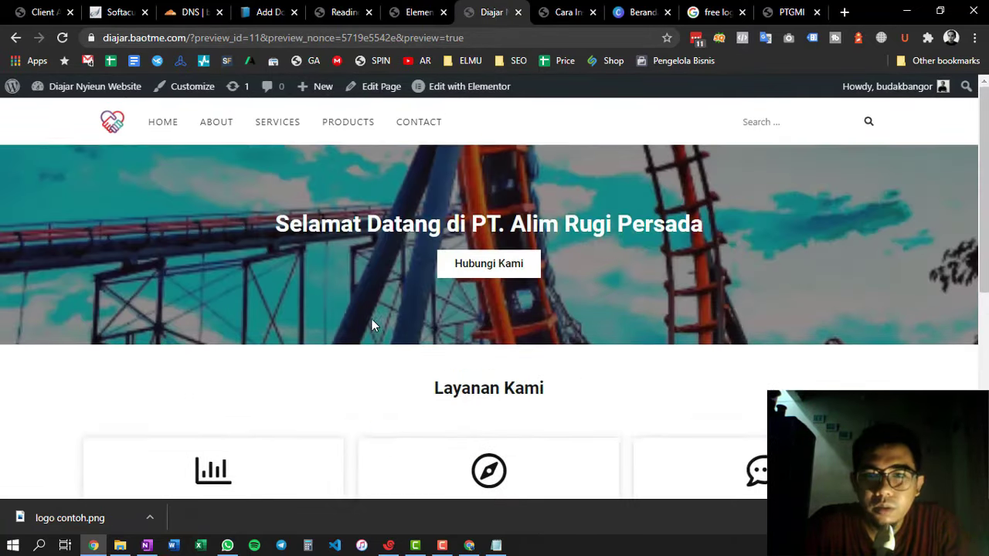
pyautogui.scroll(-5, 372, 319)
pyautogui.scroll(3, 372, 324)
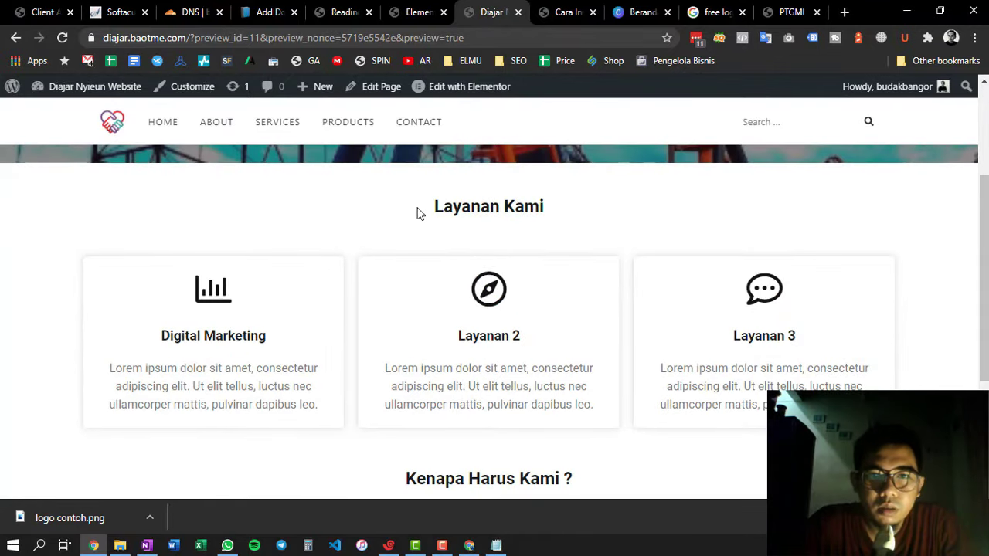
pyautogui.moveTo(417, 213); pyautogui.dragTo(629, 234)
pyautogui.click(444, 330)
pyautogui.scroll(-3, 417, 321)
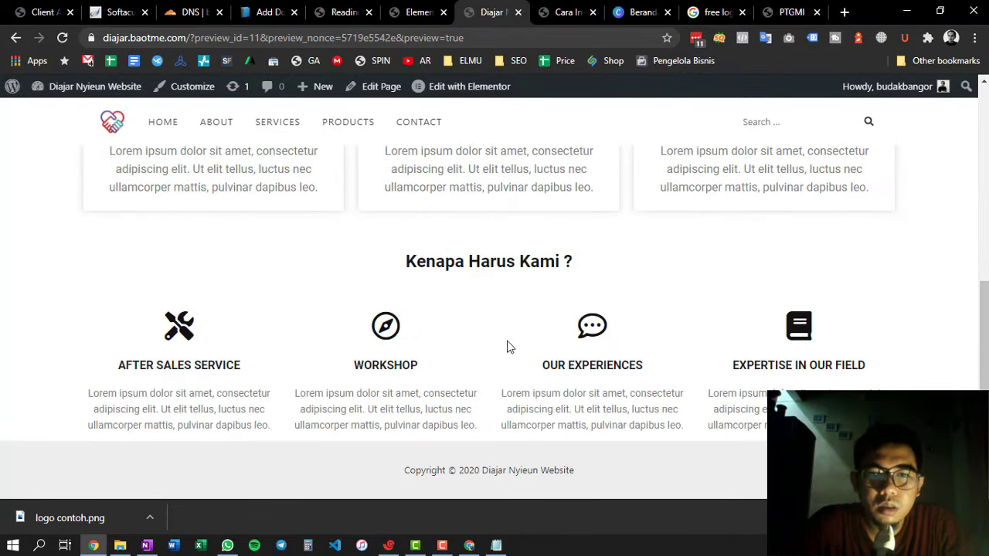
pyautogui.scroll(5, 510, 347)
pyautogui.scroll(-5, 525, 347)
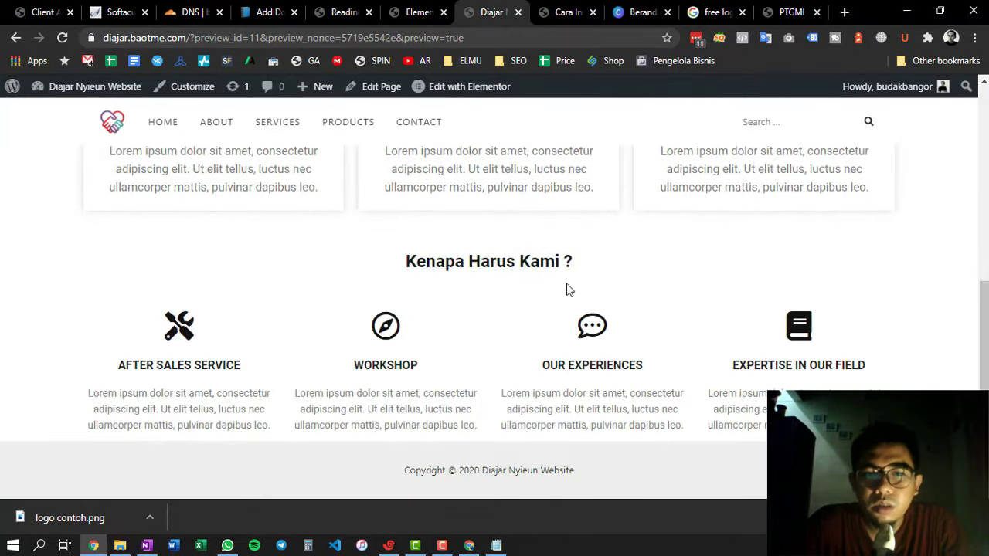
pyautogui.scroll(3, 517, 289)
pyautogui.scroll(-3, 518, 289)
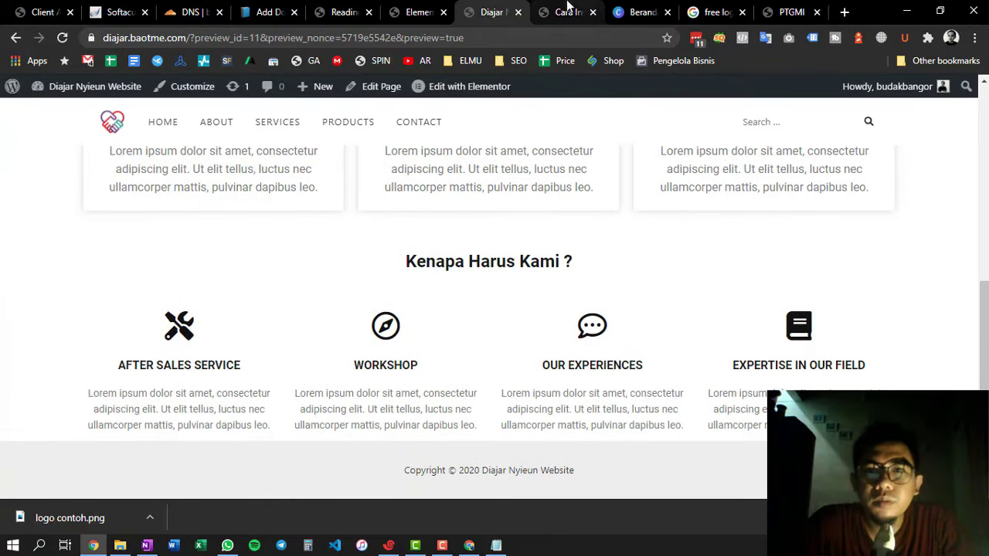
pyautogui.click(788, 12)
# Step: Look over the PT GMI reference page's sections, then return to the Elementor editor
pyautogui.scroll(-2, 505, 343)
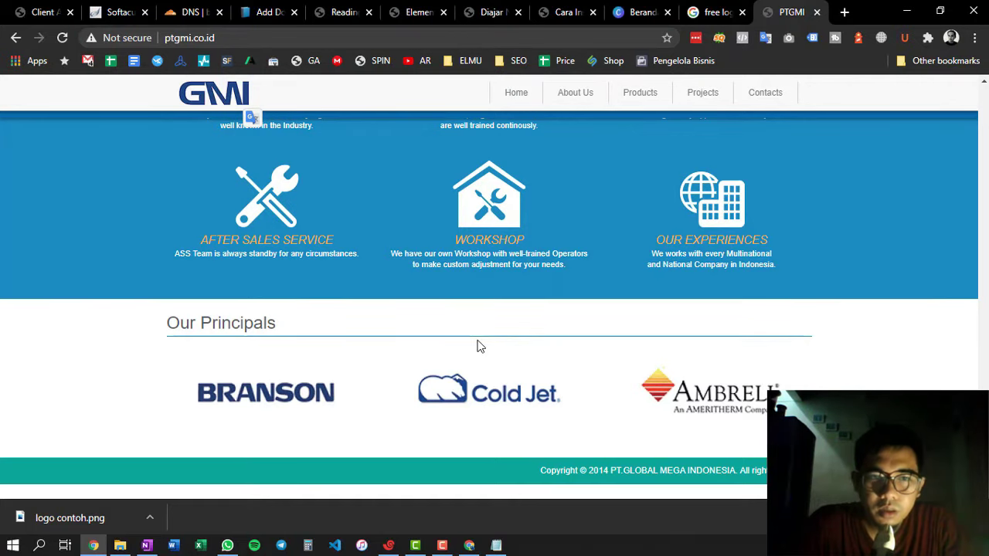
pyautogui.doubleClick(254, 326)
pyautogui.click(517, 322)
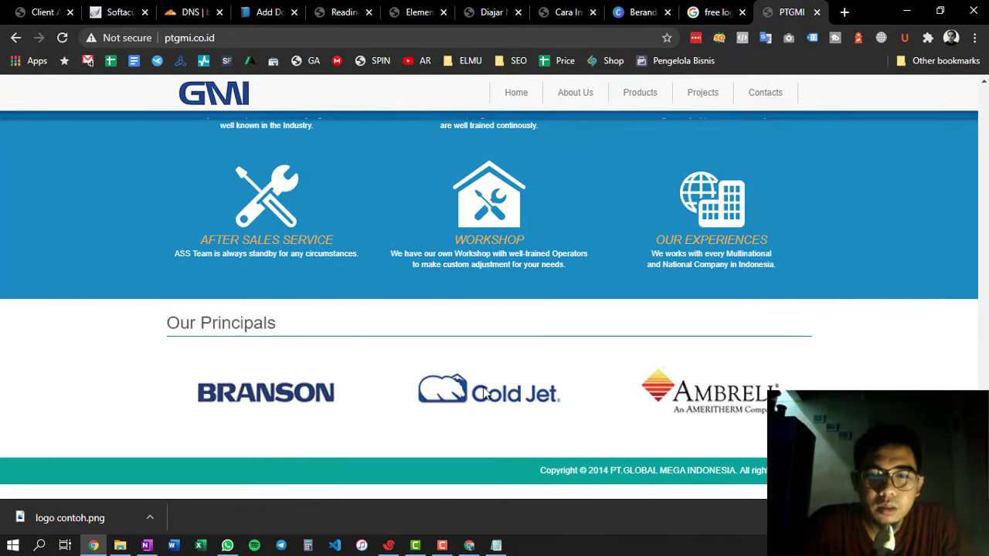
pyautogui.scroll(10, 433, 340)
pyautogui.scroll(4, 184, 331)
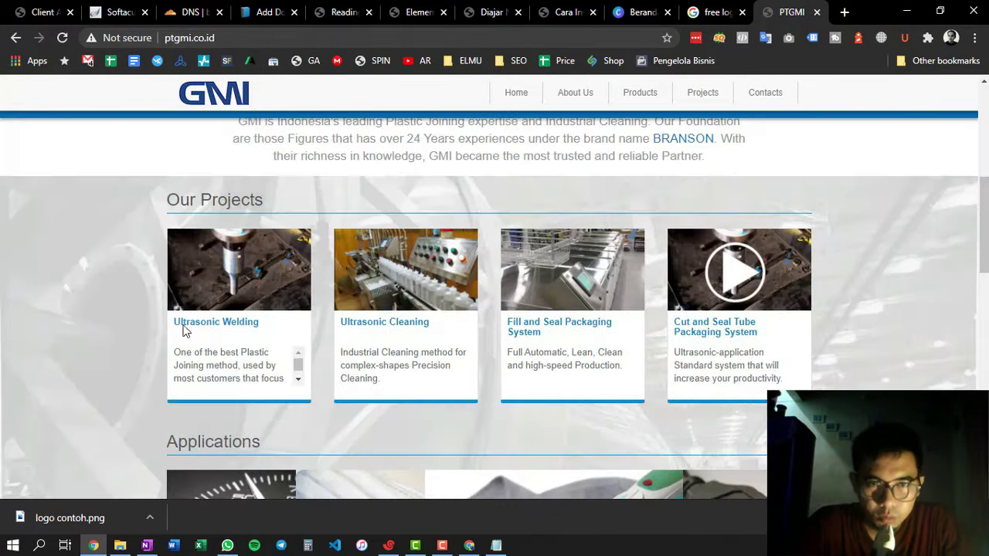
pyautogui.scroll(-1, 364, 191)
pyautogui.scroll(4, 363, 192)
pyautogui.click(417, 11)
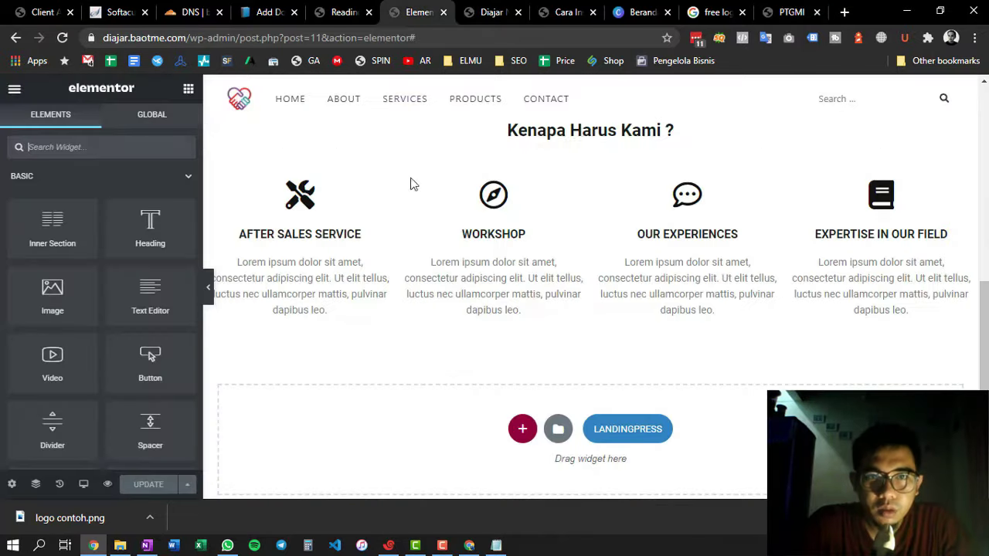
# Step: Copy the Kenapa Harus Kami ? section and paste it as a new section below
pyautogui.scroll(3, 502, 348)
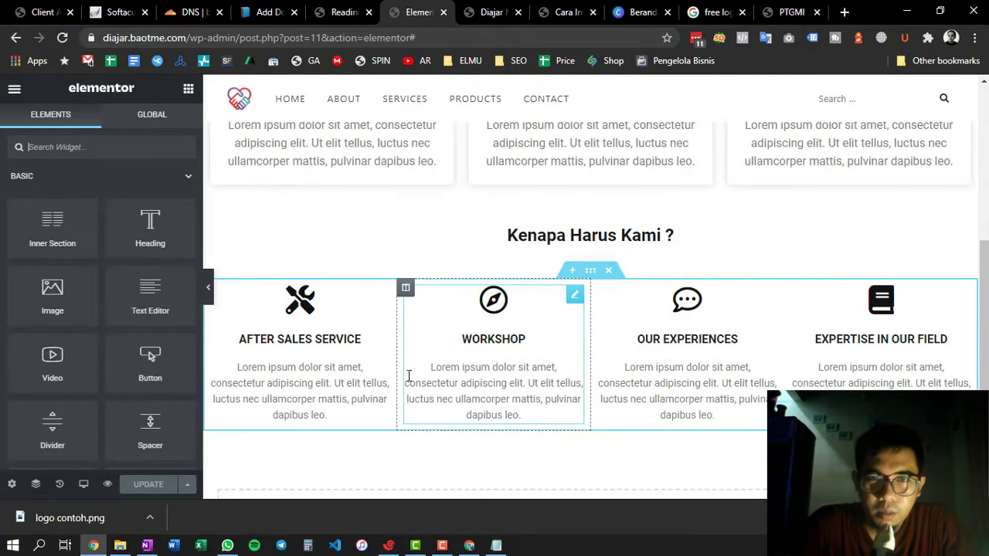
pyautogui.scroll(-1, 541, 348)
pyautogui.scroll(-2, 603, 301)
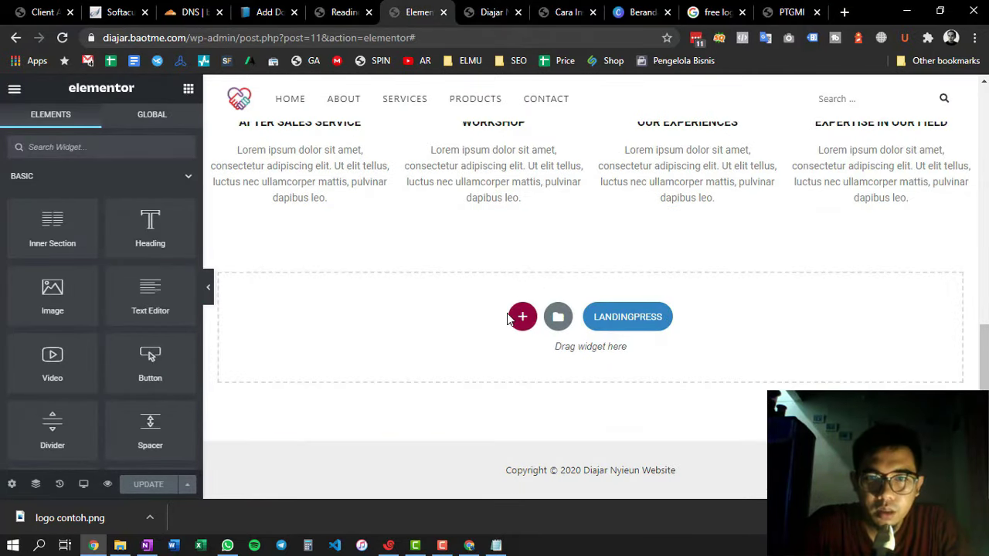
pyautogui.click(522, 317)
pyautogui.click(942, 296)
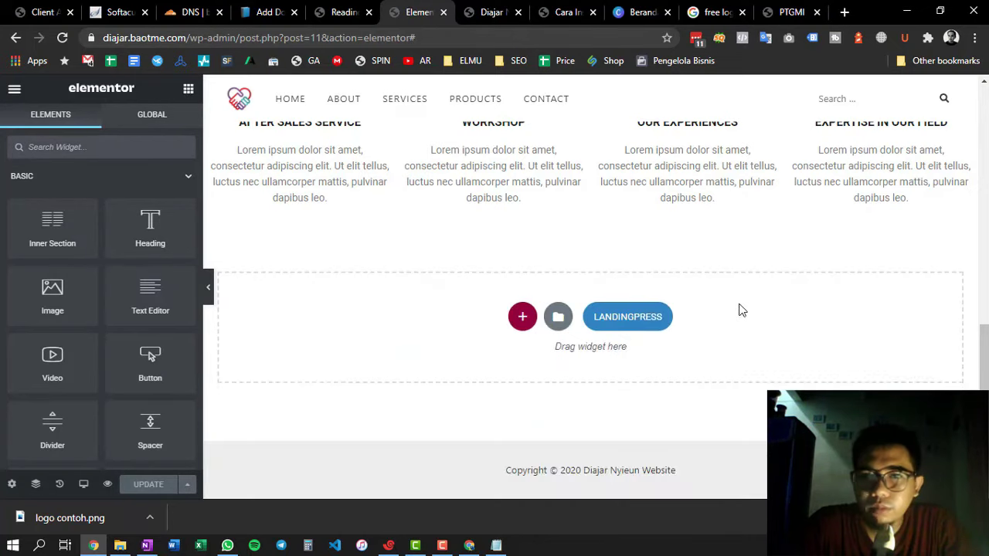
pyautogui.scroll(3, 572, 279)
pyautogui.rightClick(599, 193)
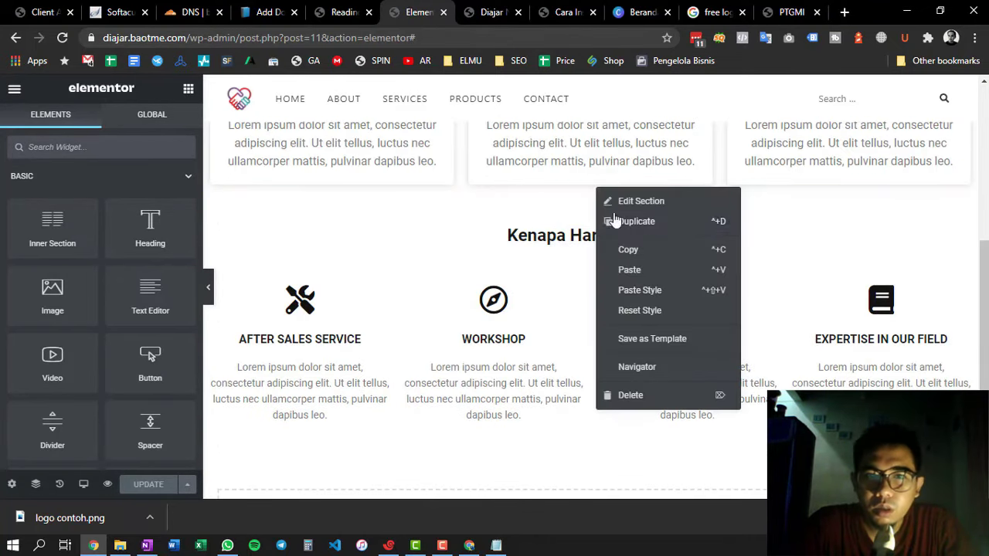
pyautogui.click(618, 250)
pyautogui.scroll(-2, 587, 352)
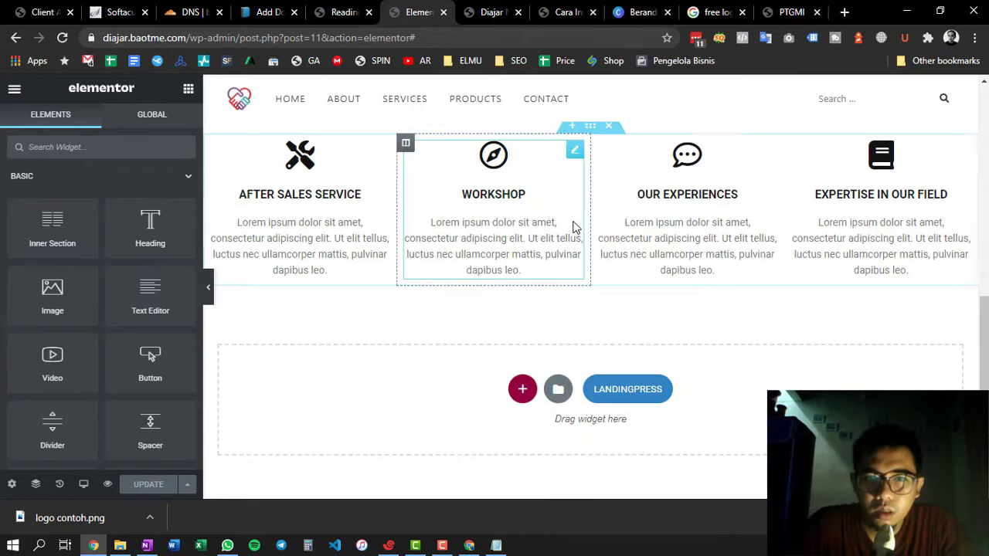
pyautogui.scroll(1, 588, 194)
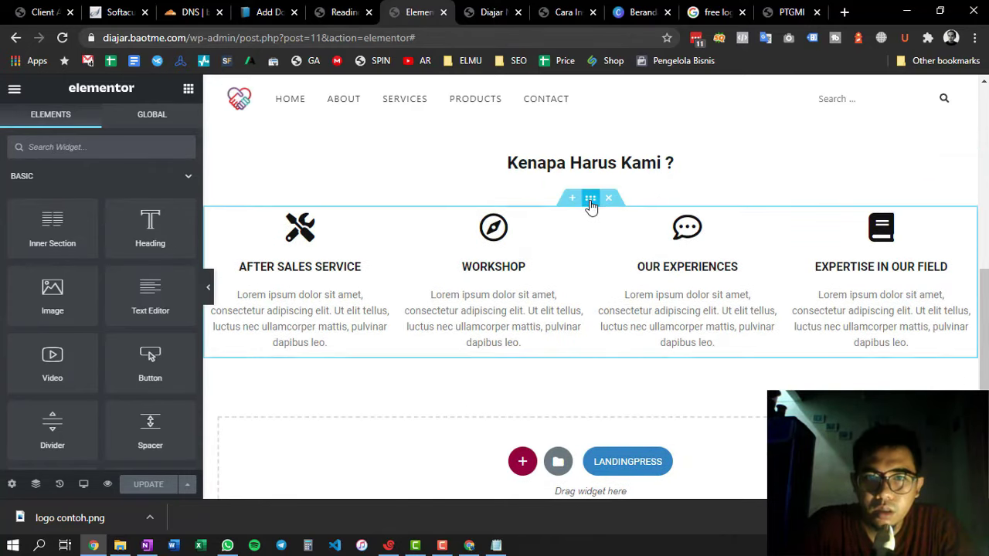
pyautogui.rightClick(591, 198)
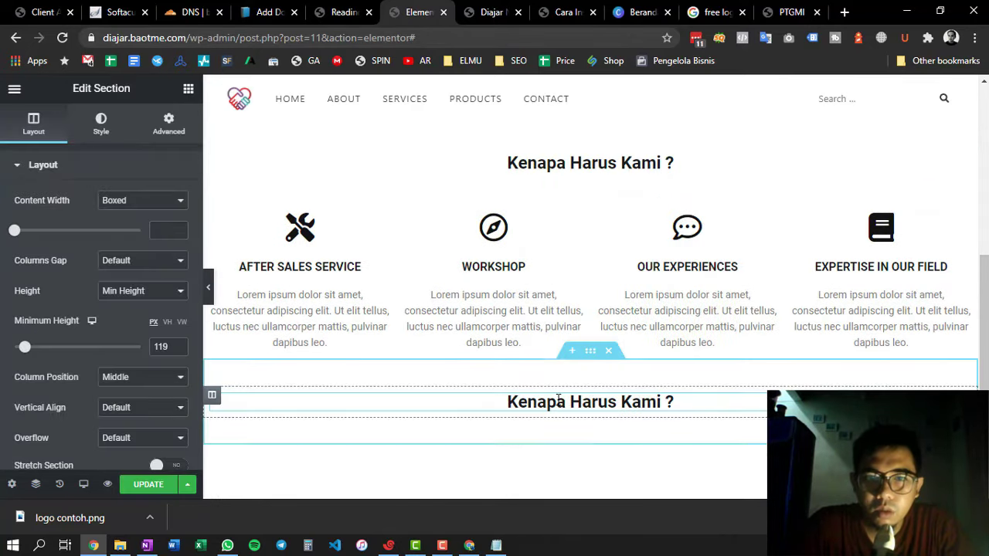
# Step: Retitle the pasted heading 'Apa Kata Mereka ?', checking the reference site for wording
pyautogui.click(543, 405)
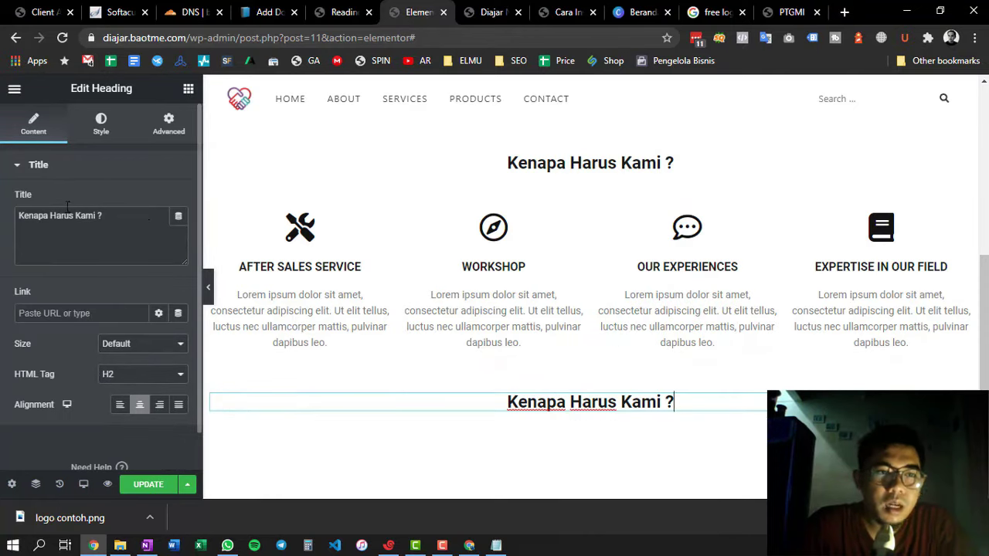
pyautogui.write('Apa Kata Mer')
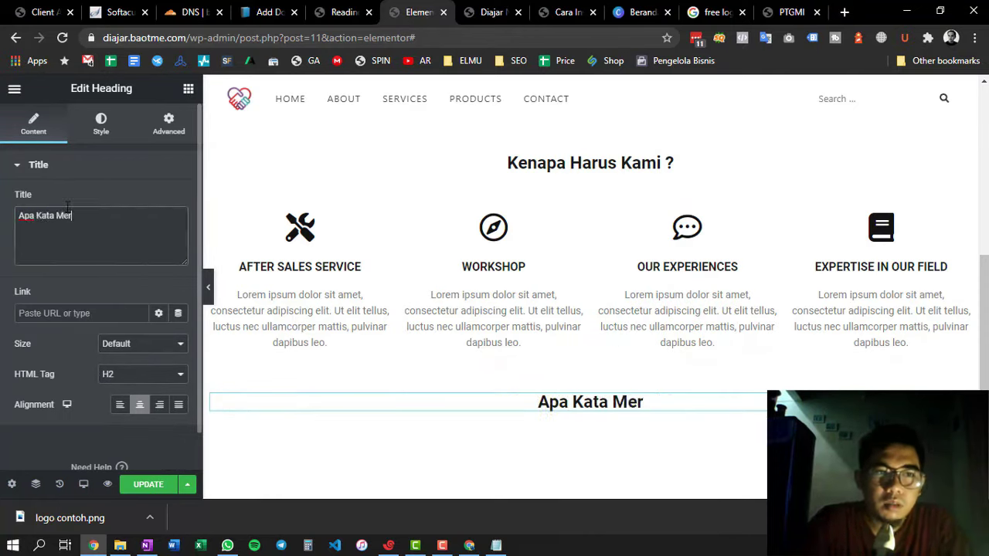
pyautogui.write('eka ?')
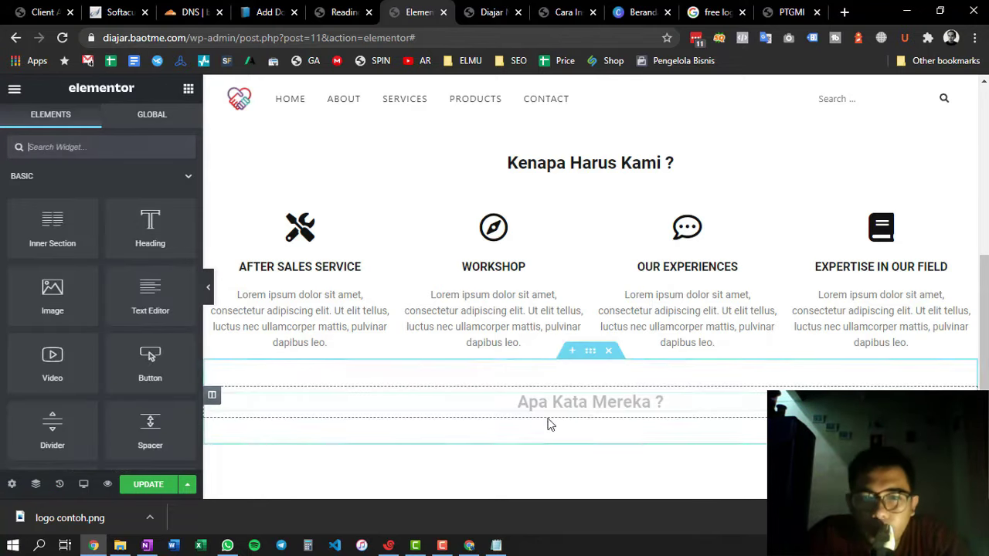
pyautogui.hotkey('ctrl', '9')
pyautogui.scroll(-10, 655, 336)
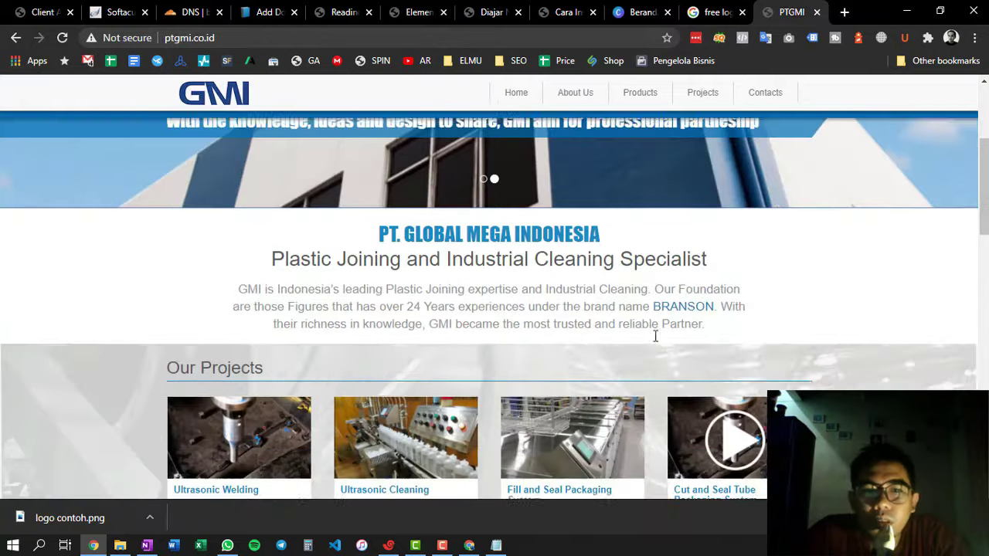
pyautogui.scroll(-1, 396, 310)
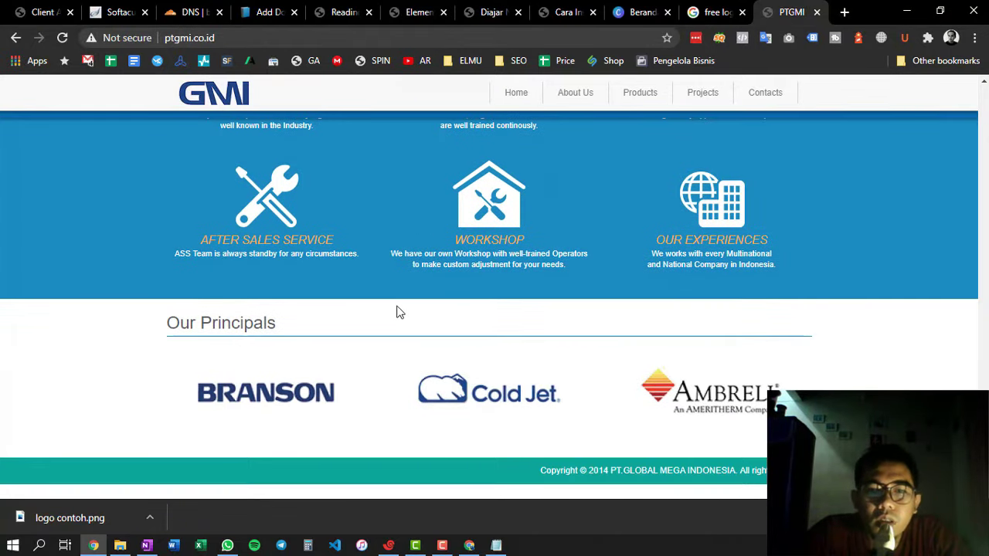
pyautogui.click(389, 7)
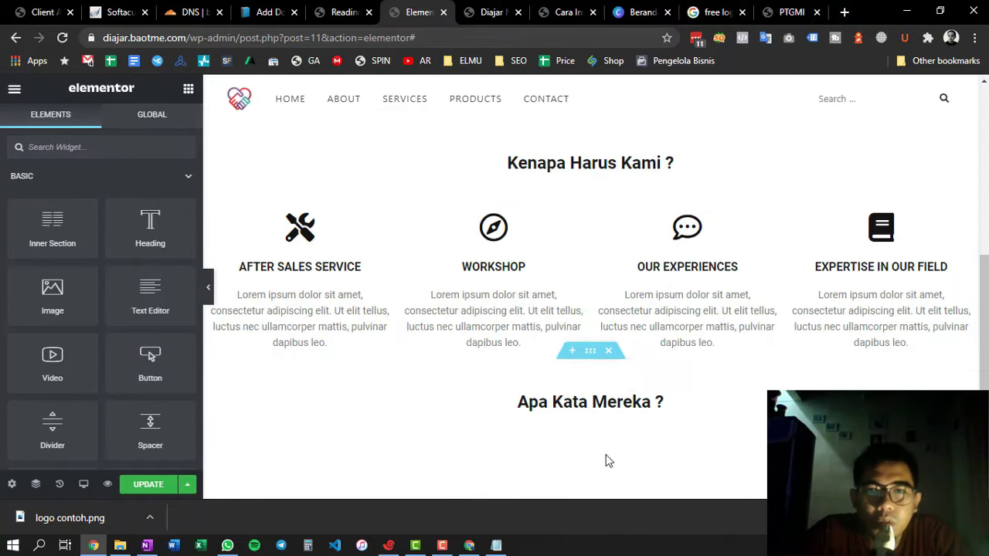
# Step: Search 're' and drag the Reviews widget beneath the Apa Kata Mereka ? heading
pyautogui.scroll(4, 601, 221)
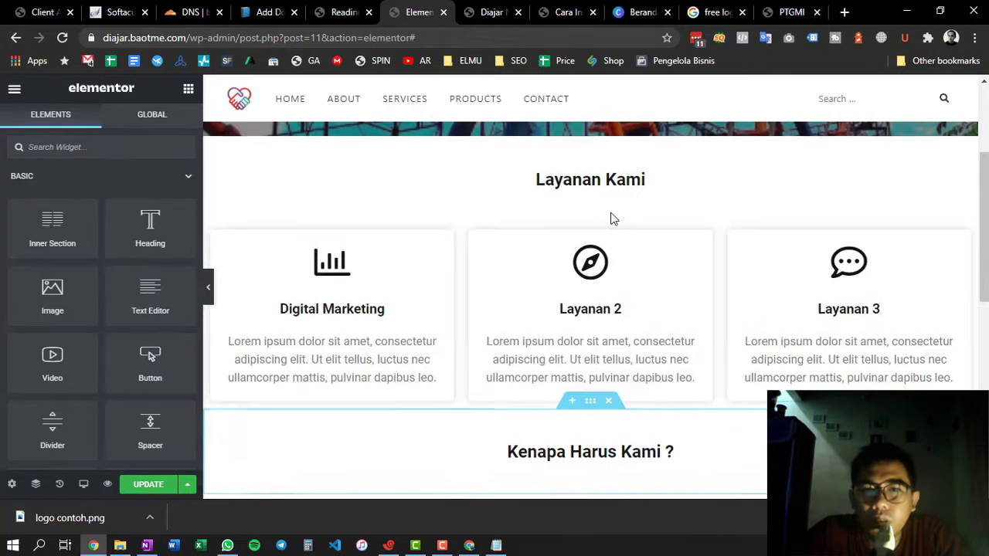
pyautogui.scroll(-7, 611, 217)
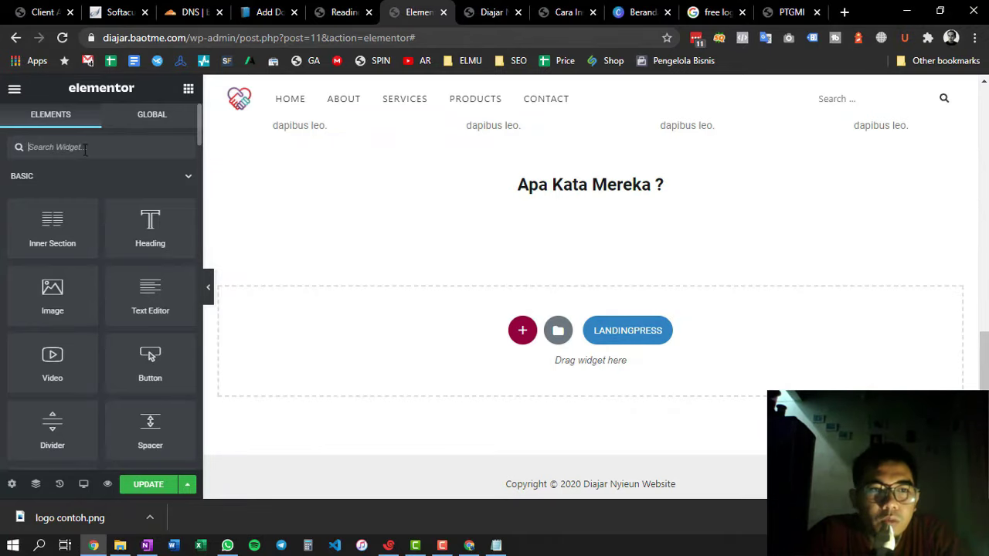
pyautogui.write('re')
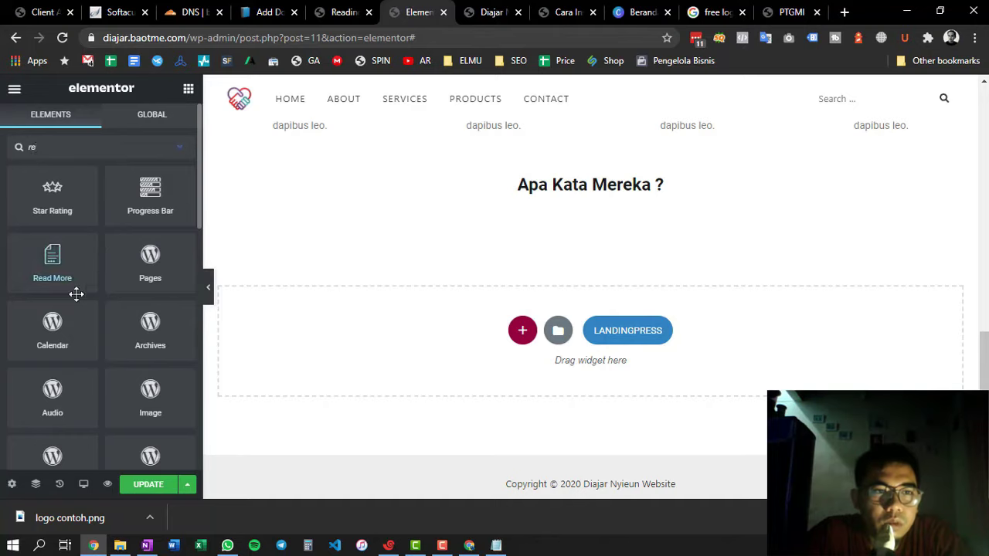
pyautogui.scroll(-9, 73, 300)
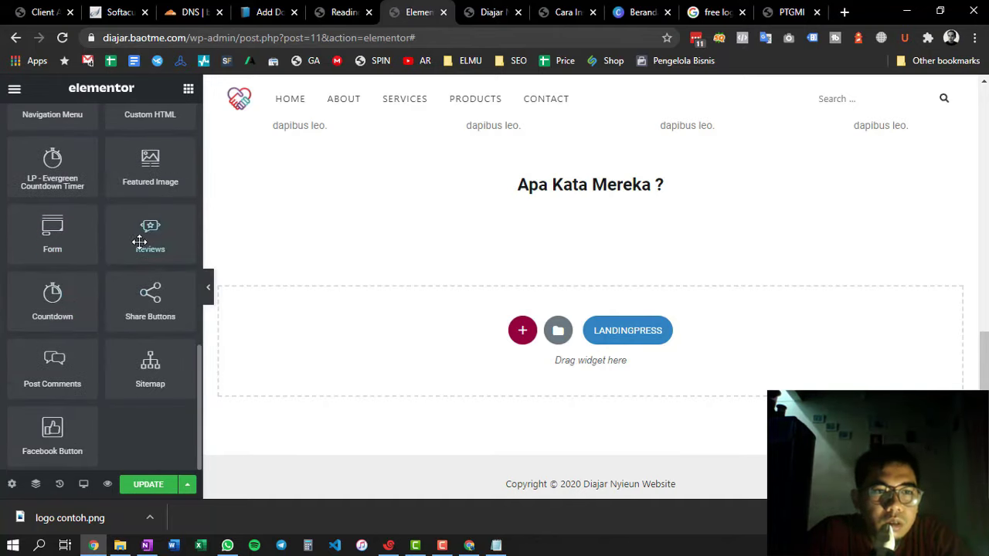
pyautogui.moveTo(139, 241); pyautogui.dragTo(547, 195)
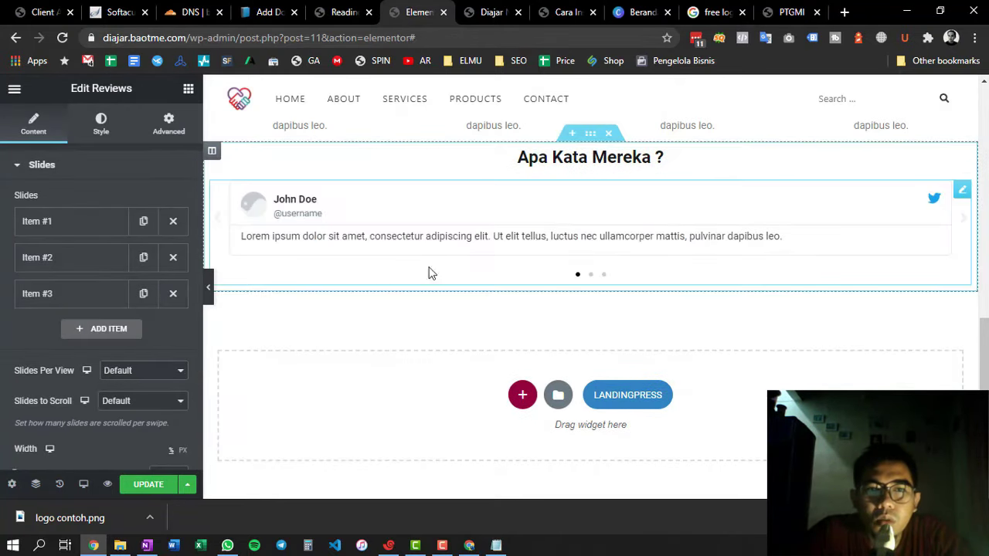
# Step: Set the Reviews slider to show 2 slides per view
pyautogui.scroll(3, 696, 290)
pyautogui.scroll(-1, 466, 276)
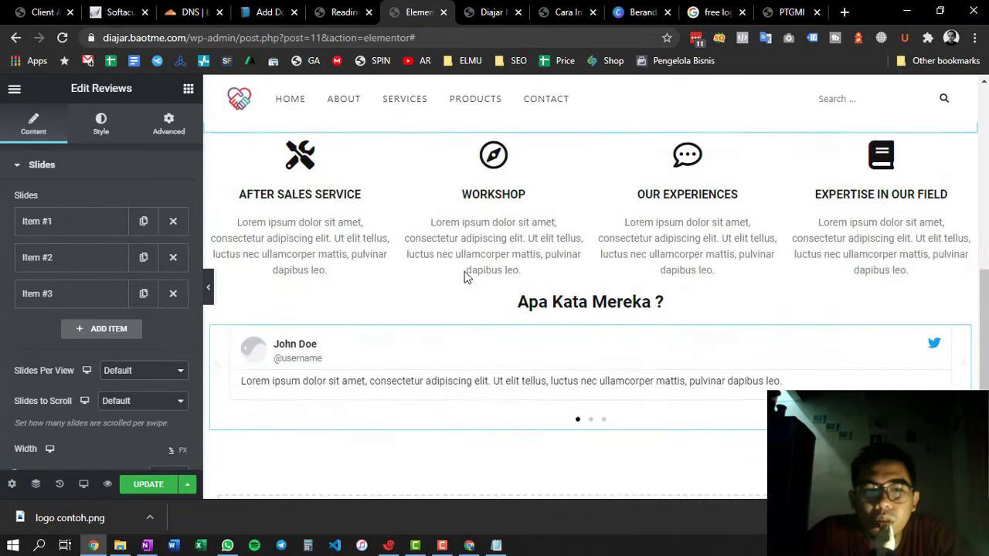
pyautogui.scroll(1, 592, 225)
pyautogui.scroll(4, 559, 234)
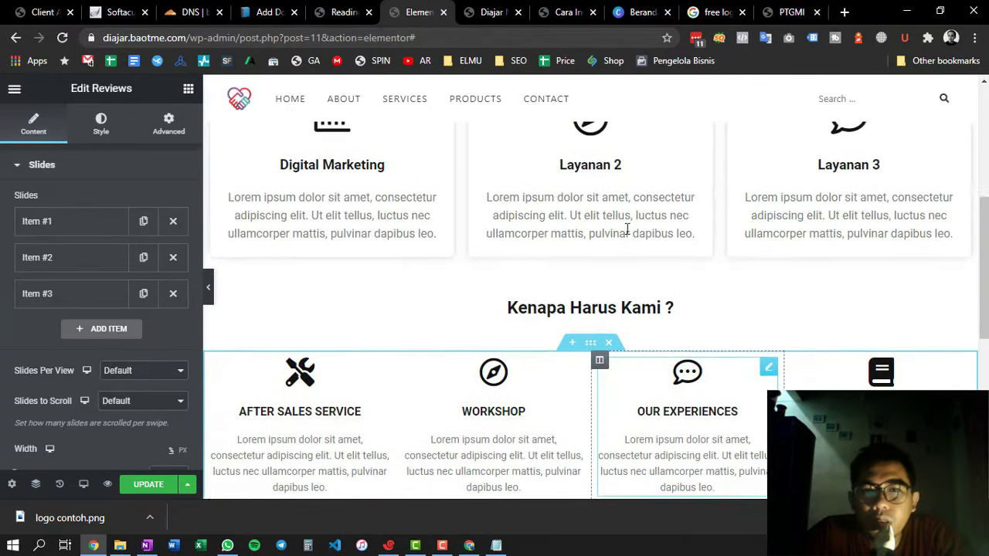
pyautogui.scroll(-5, 565, 324)
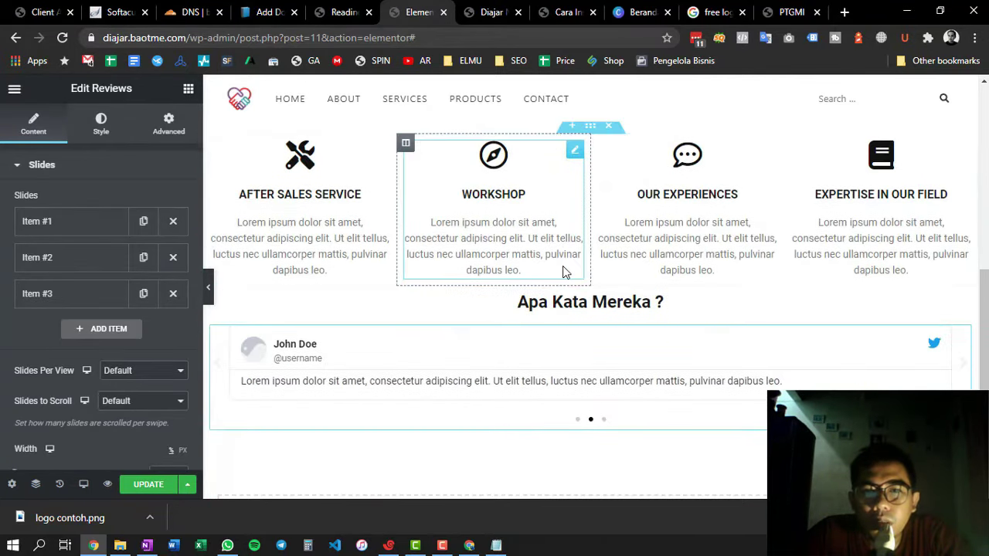
pyautogui.scroll(-2, 599, 378)
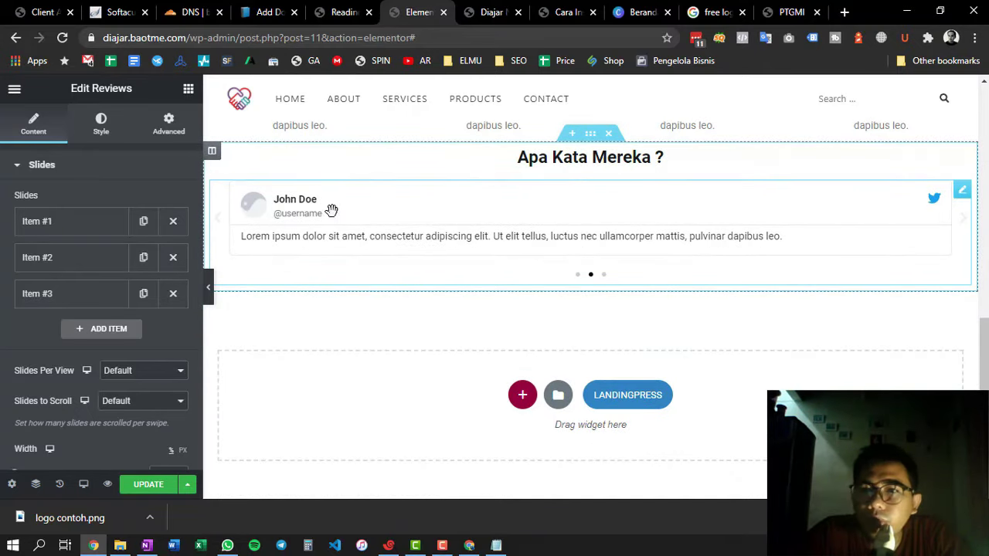
pyautogui.click(146, 372)
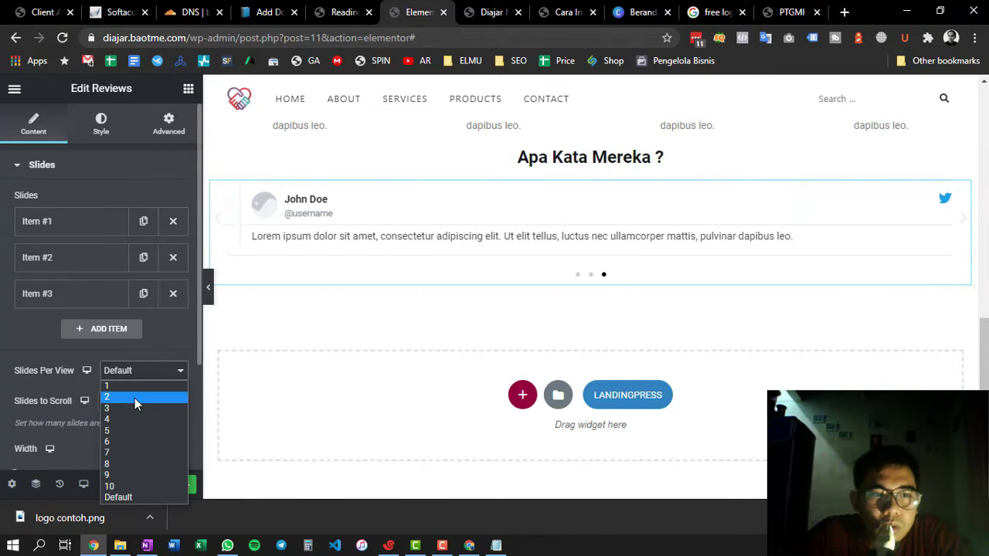
pyautogui.click(134, 399)
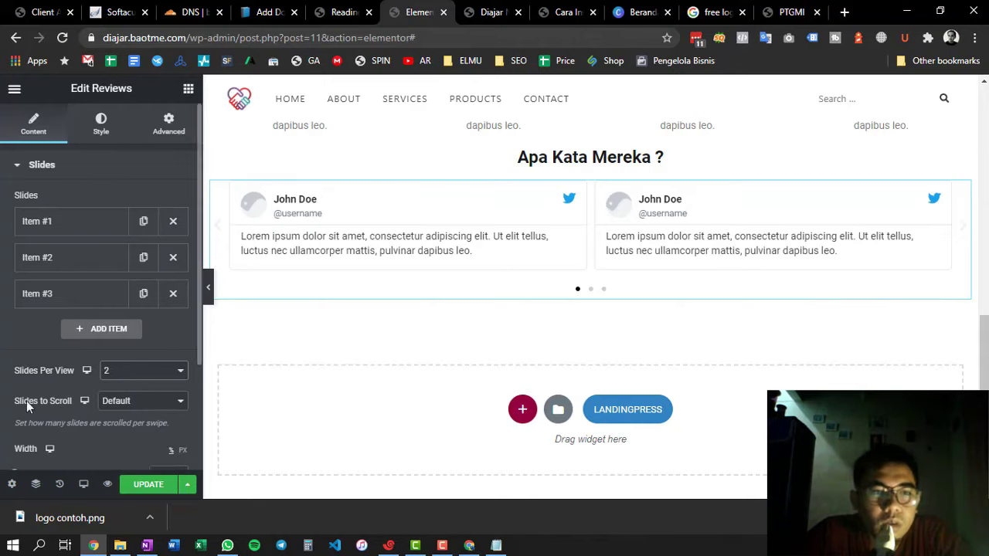
# Step: Keep the navigation arrows and set the slider's pagination to None
pyautogui.scroll(-3, 66, 409)
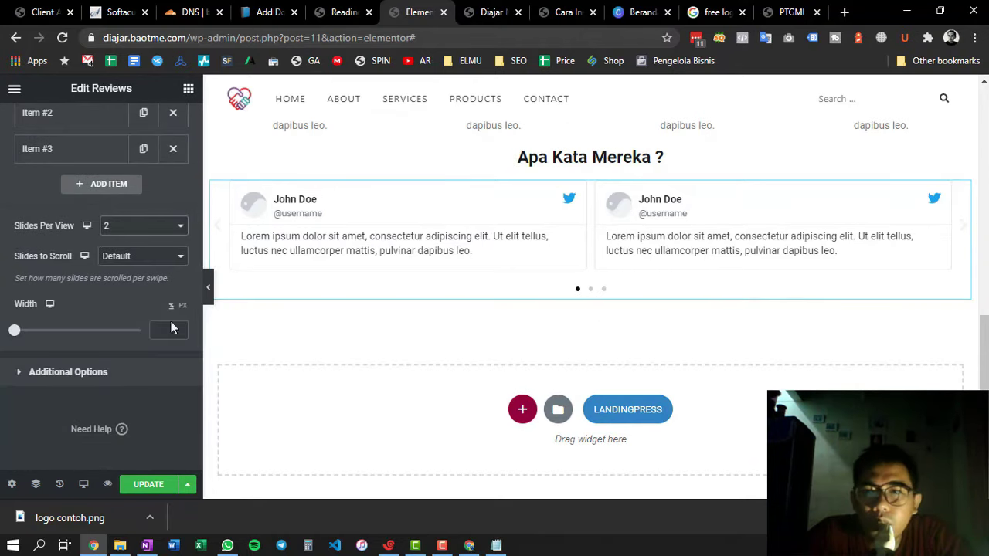
pyautogui.click(67, 383)
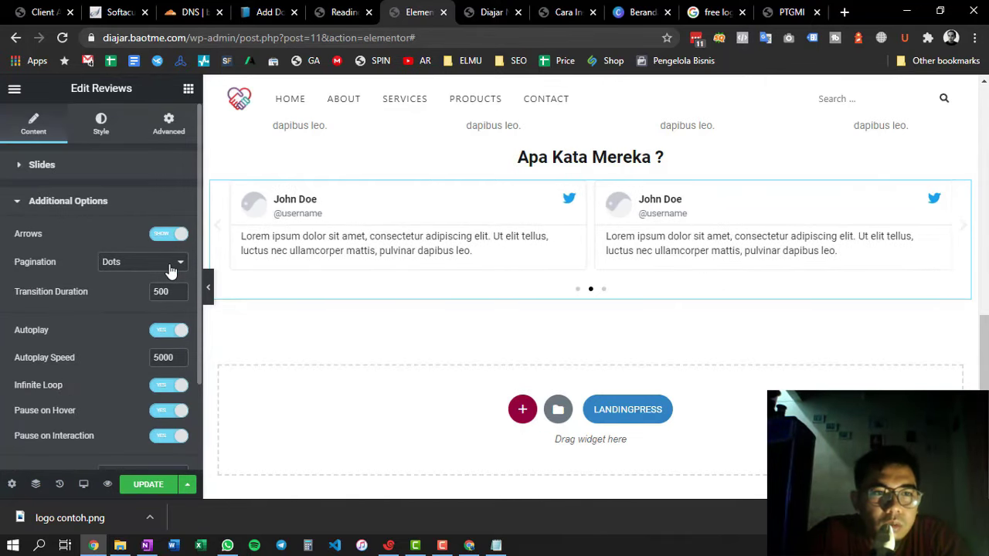
pyautogui.click(162, 235)
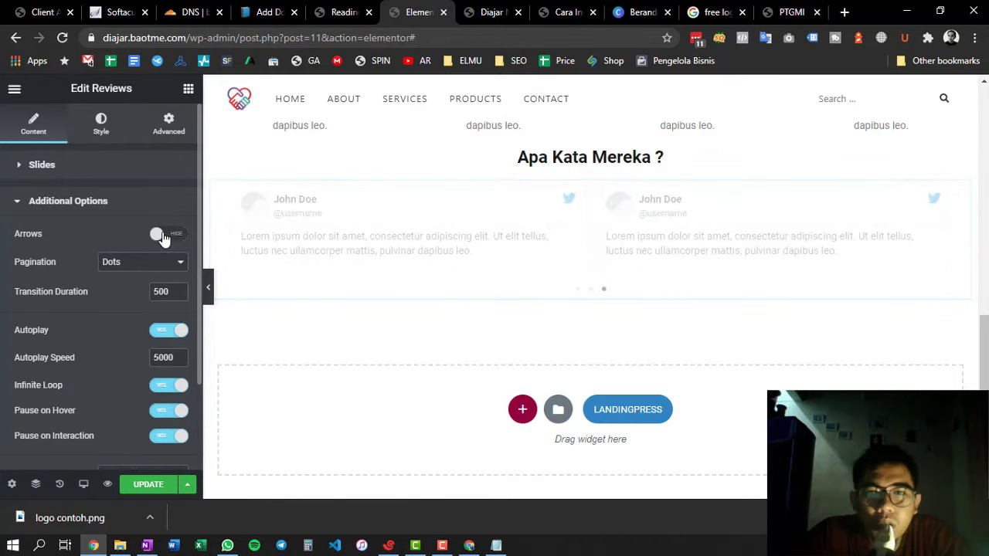
pyautogui.click(163, 236)
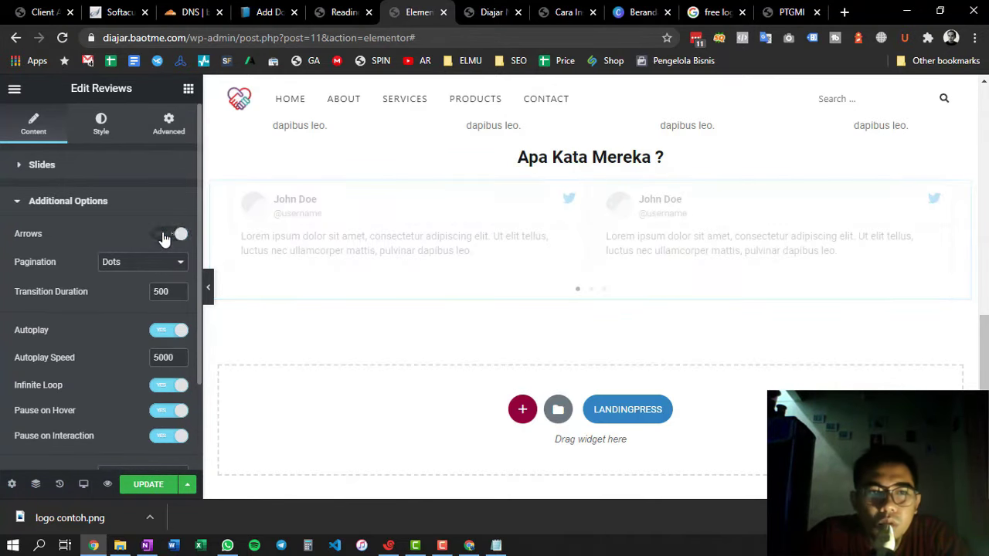
pyautogui.click(159, 263)
pyautogui.click(136, 277)
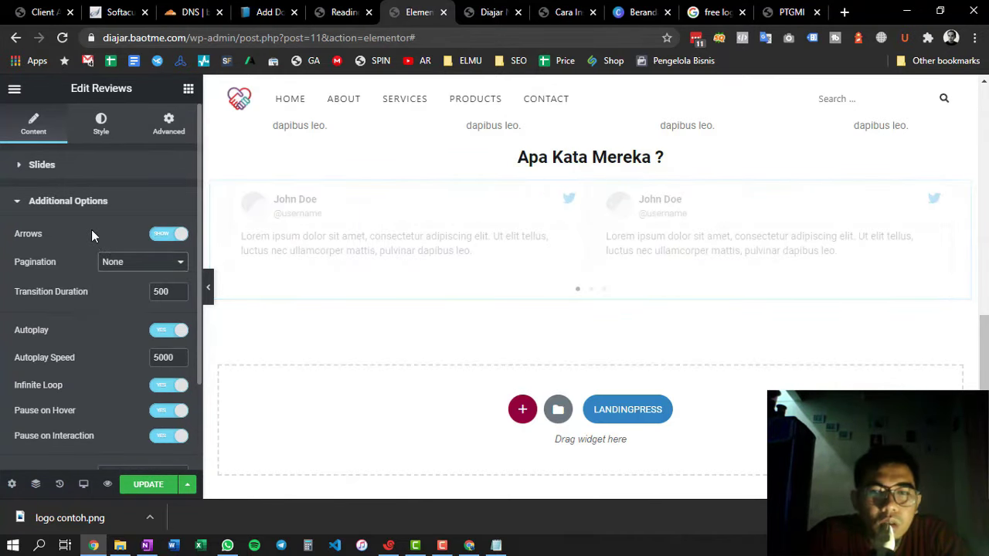
# Step: Add a new single-column section below the reviews slider
pyautogui.click(189, 99)
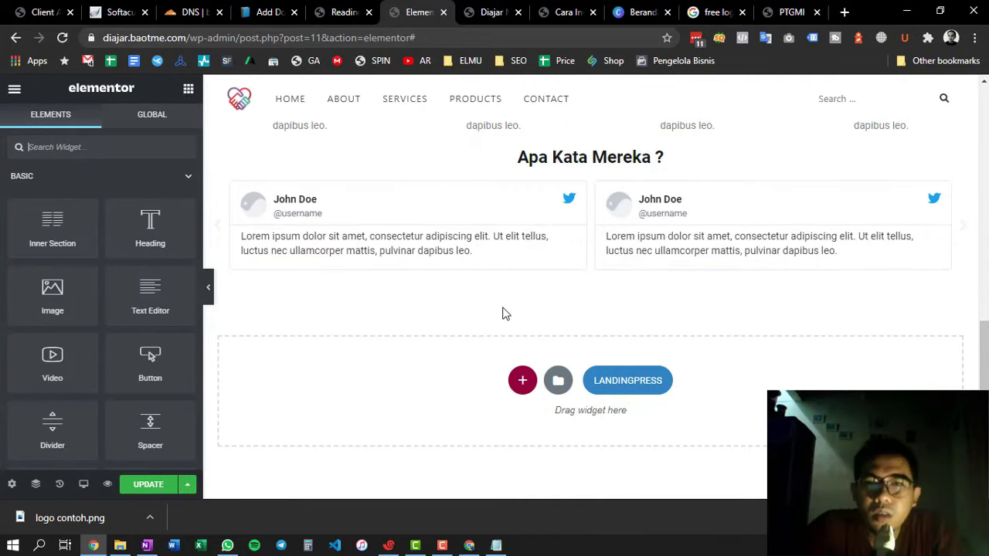
pyautogui.scroll(3, 503, 311)
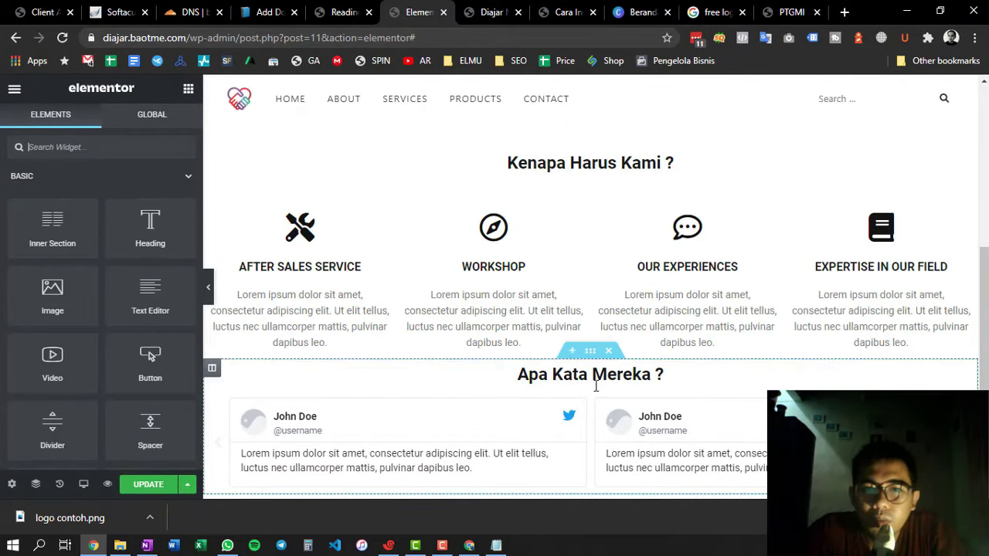
pyautogui.scroll(-2, 606, 352)
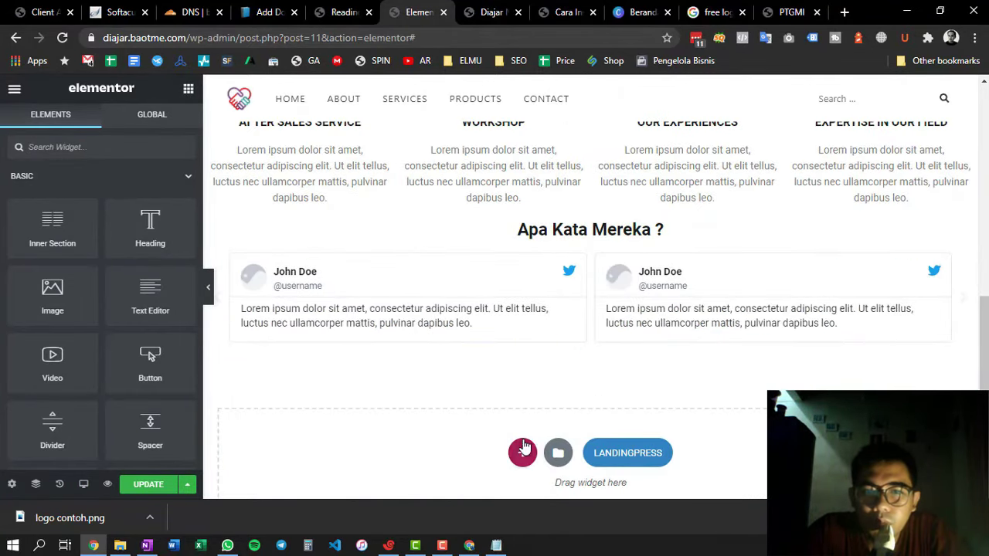
pyautogui.click(522, 452)
pyautogui.click(394, 485)
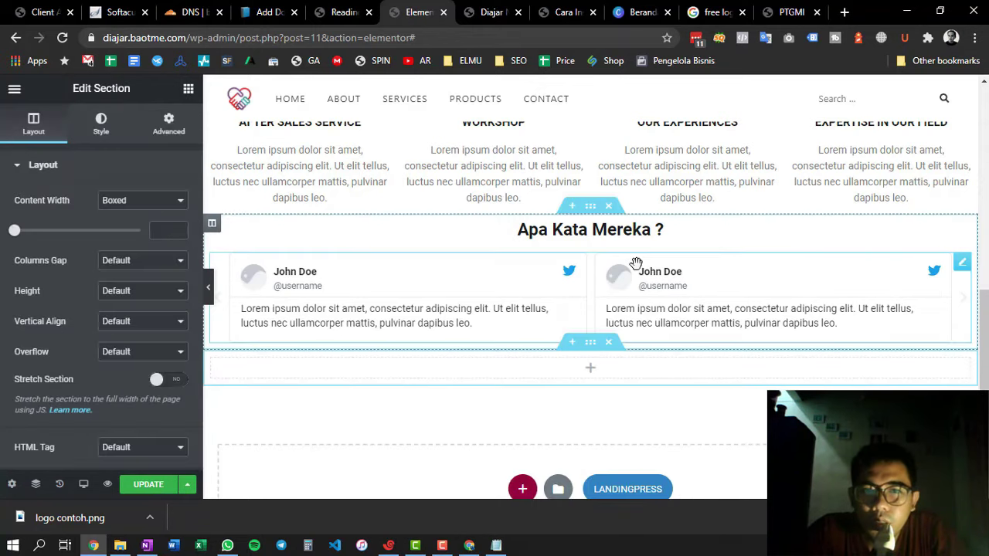
# Step: Copy and paste the Reviews widget, then delete the extra copy
pyautogui.rightClick(965, 271)
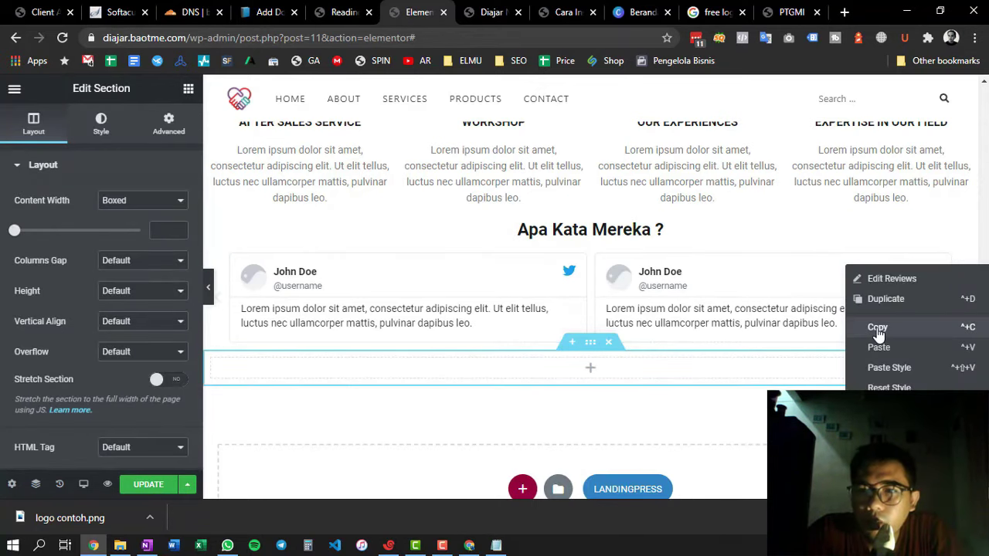
pyautogui.click(878, 327)
pyautogui.rightClick(596, 370)
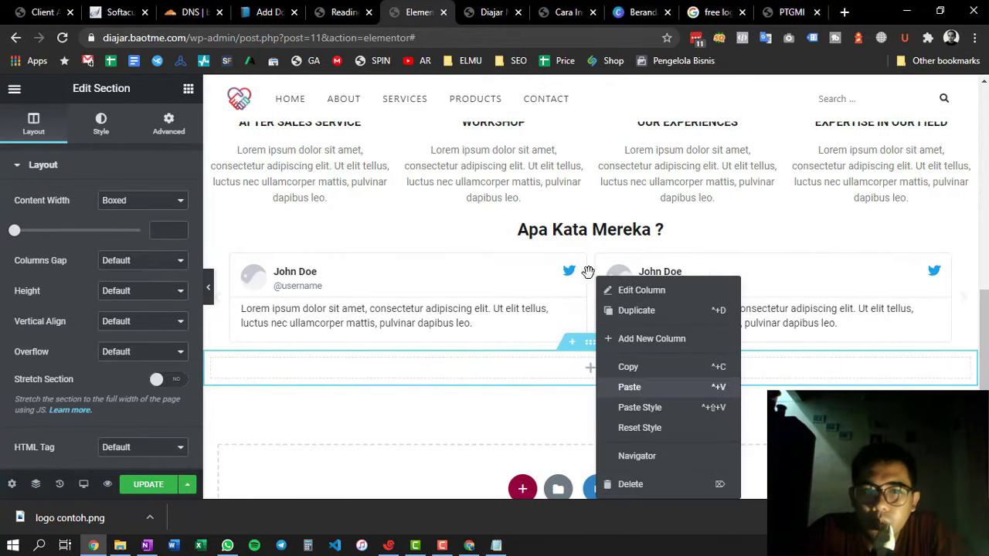
pyautogui.hotkey('ctrl', 'v')
pyautogui.rightClick(596, 272)
pyautogui.click(632, 482)
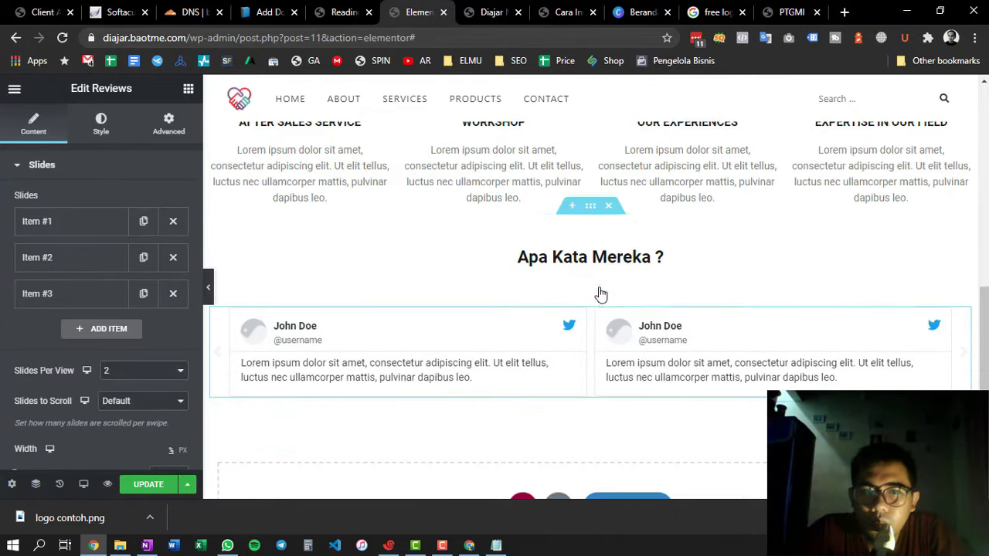
pyautogui.click(188, 88)
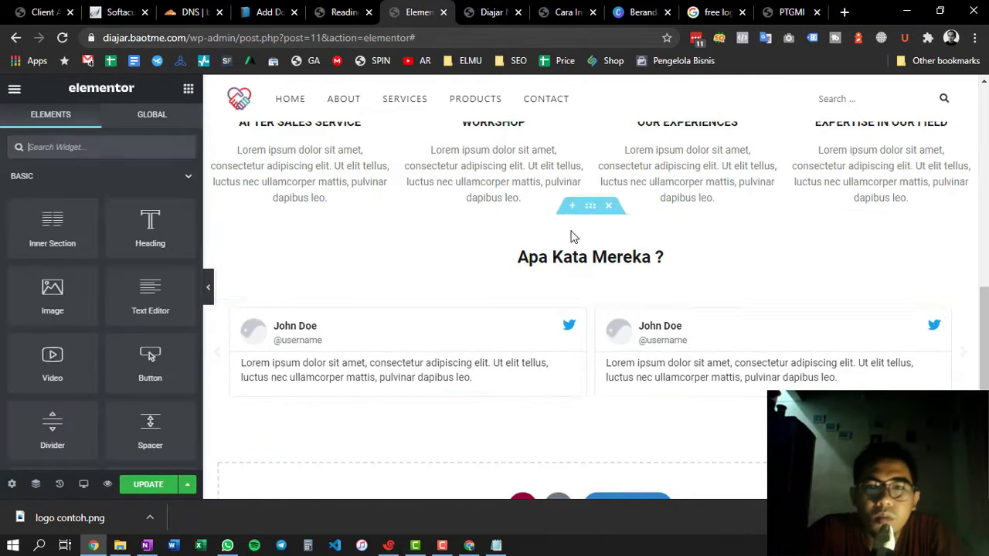
pyautogui.scroll(3, 621, 327)
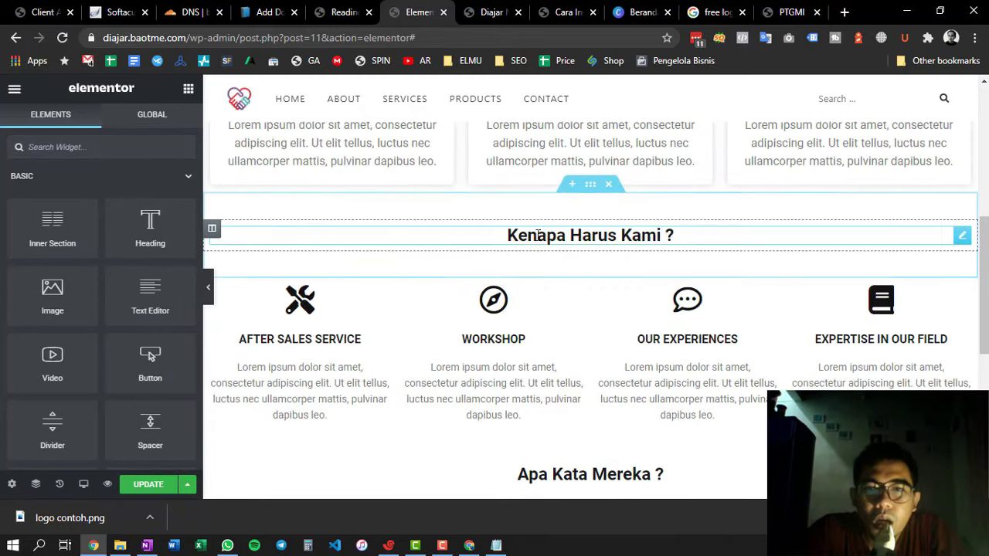
# Step: Give the Kenapa Harus Kami ? section a classic deep navy background colour
pyautogui.click(591, 186)
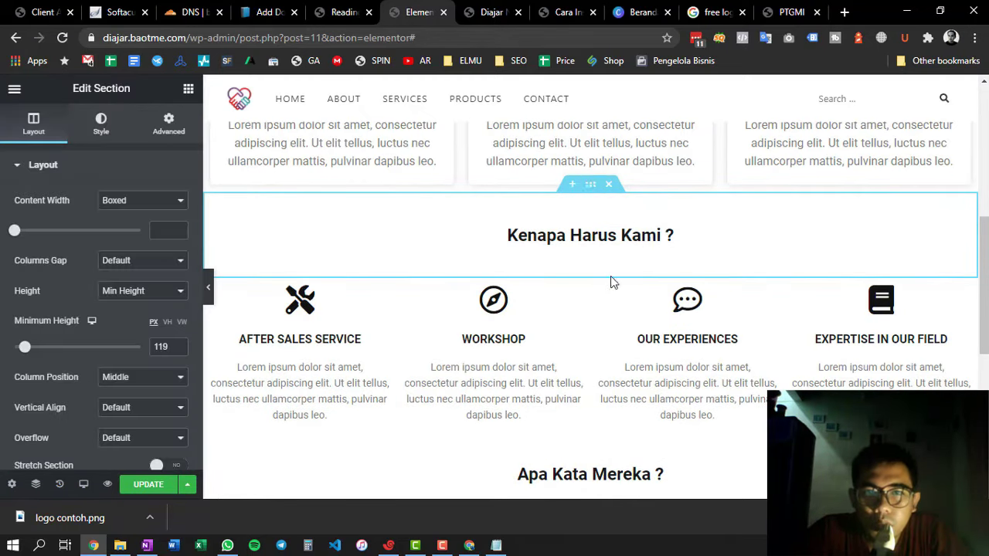
pyautogui.scroll(5, 611, 276)
pyautogui.scroll(-2, 558, 247)
pyautogui.scroll(-1, 626, 289)
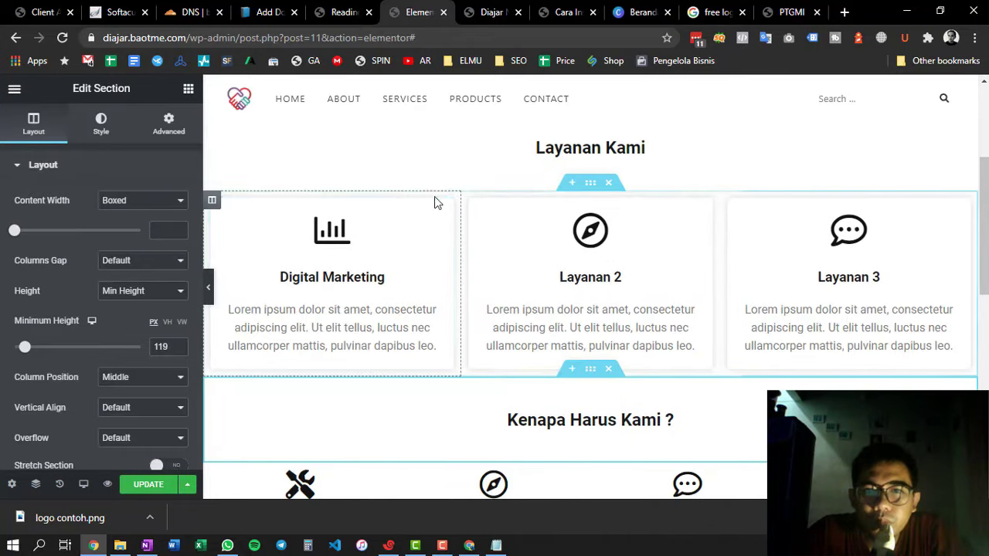
pyautogui.scroll(-2, 600, 247)
pyautogui.scroll(-1, 601, 213)
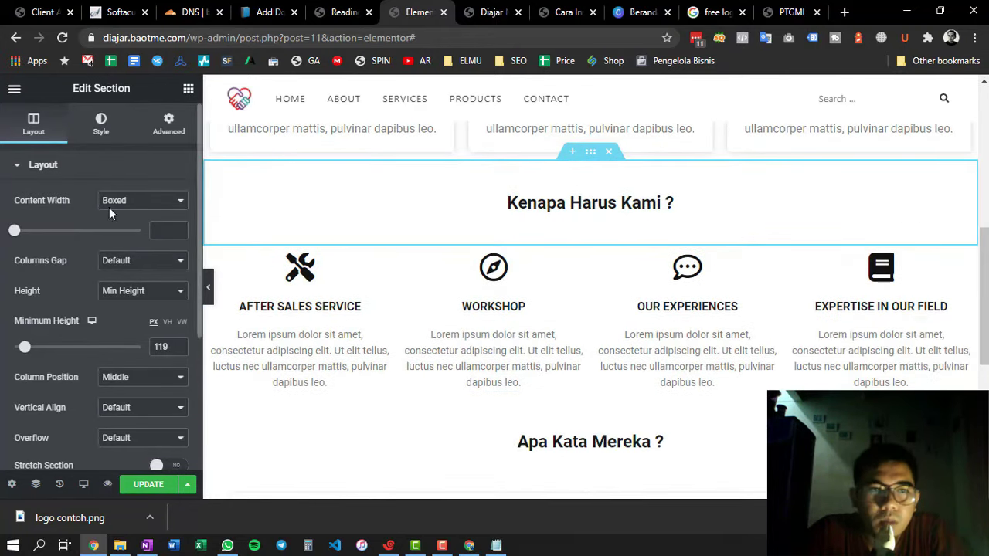
pyautogui.click(101, 123)
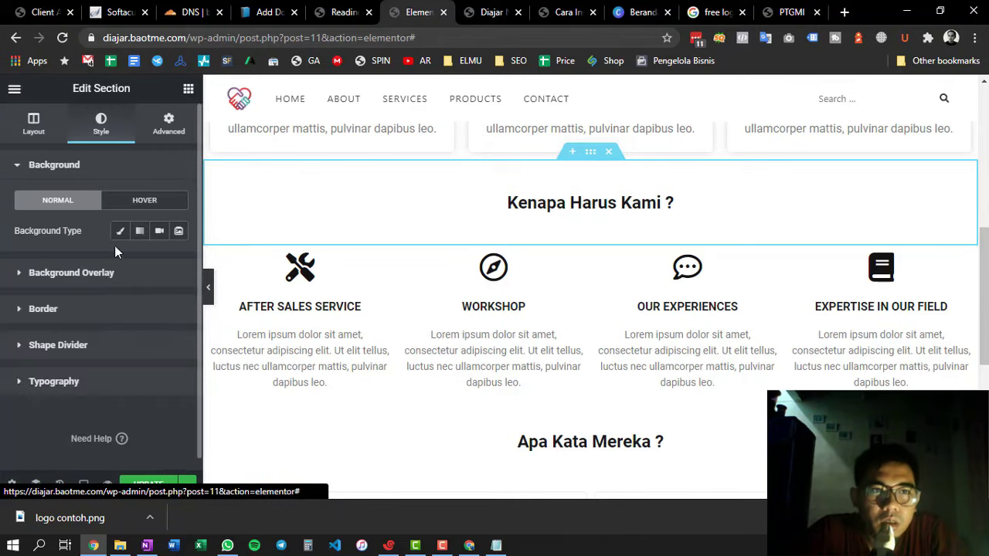
pyautogui.click(121, 232)
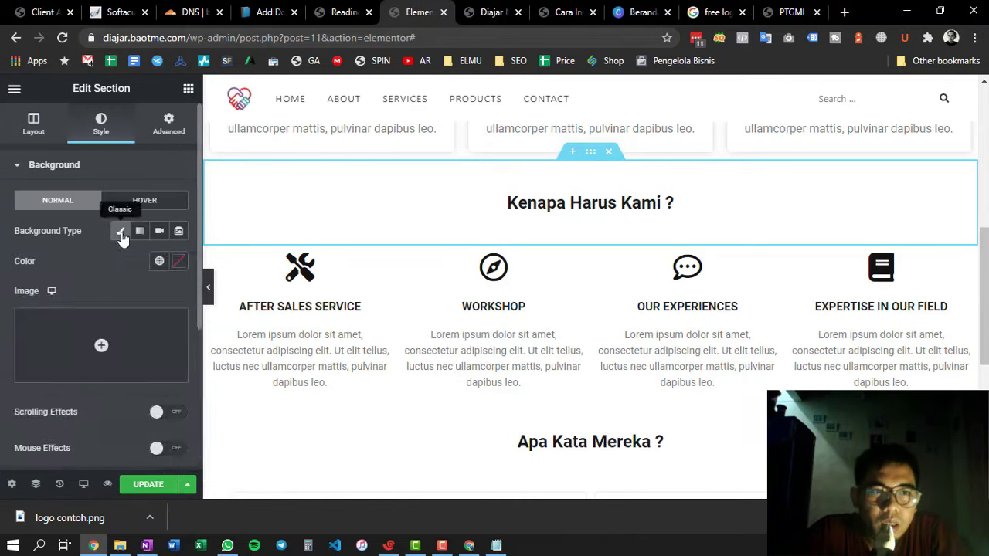
pyautogui.click(178, 263)
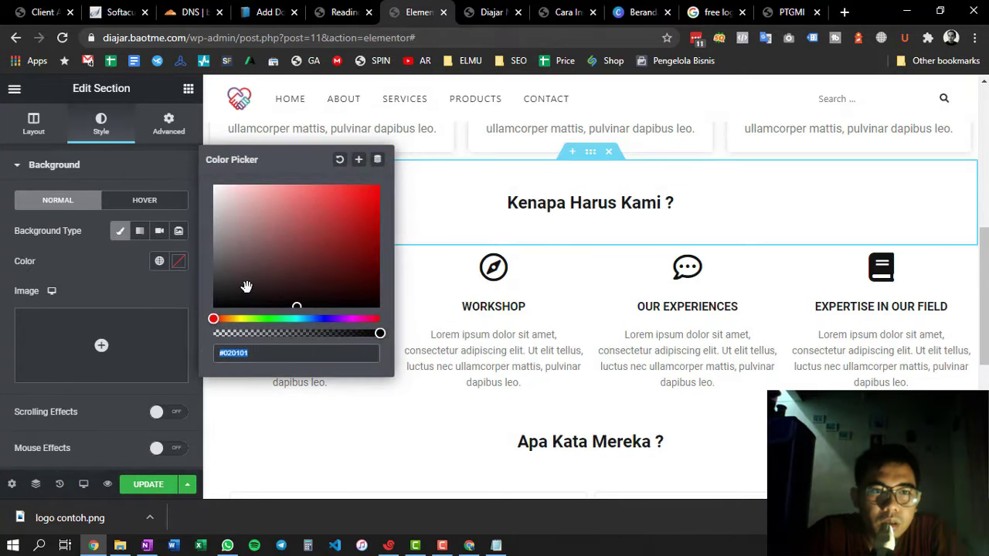
pyautogui.click(252, 302)
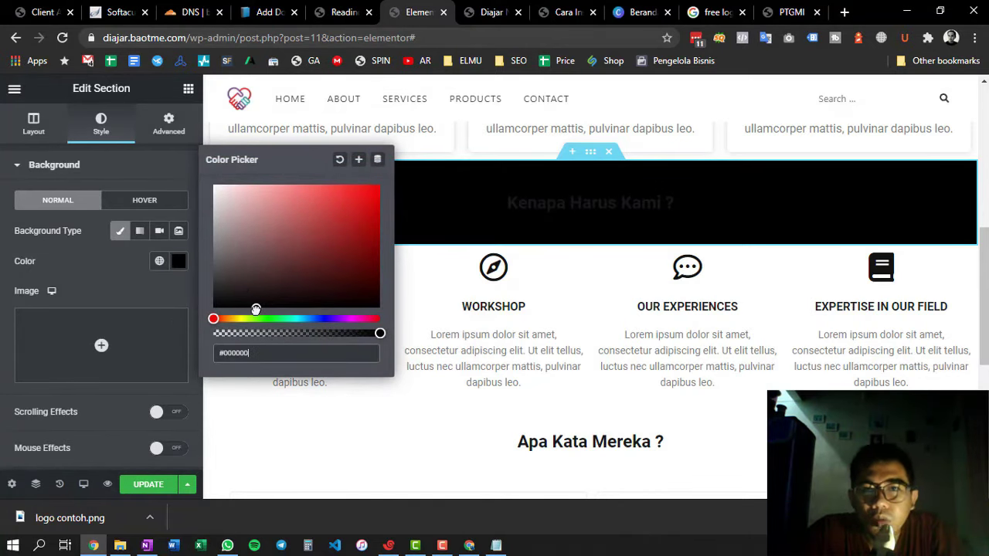
pyautogui.click(328, 319)
pyautogui.moveTo(313, 234)
pyautogui.mouseDown()
pyautogui.moveTo(409, 290)
pyautogui.moveTo(358, 254)
pyautogui.moveTo(364, 209)
pyautogui.moveTo(383, 211)
pyautogui.mouseUp()
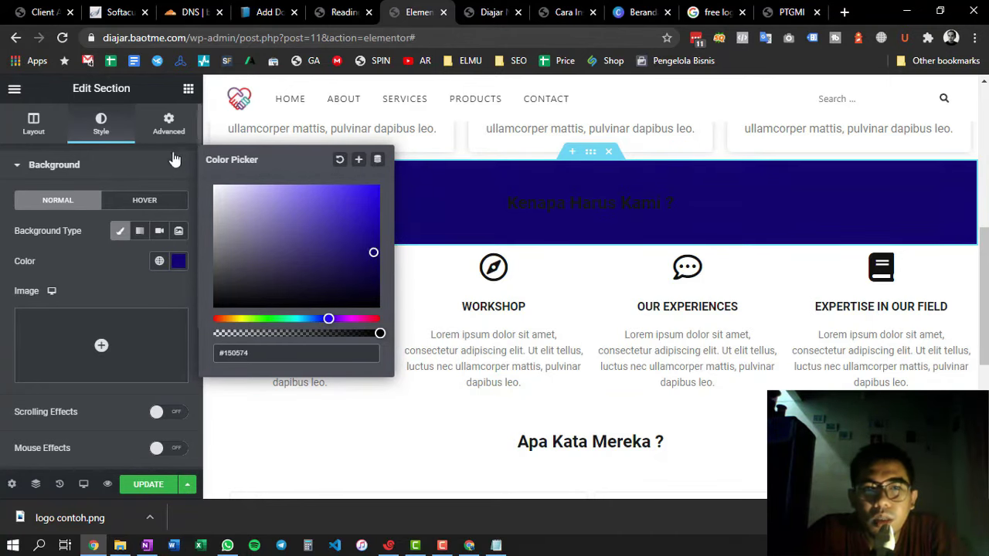
# Step: Make the Kenapa Harus Kami ? heading text white
pyautogui.click(567, 200)
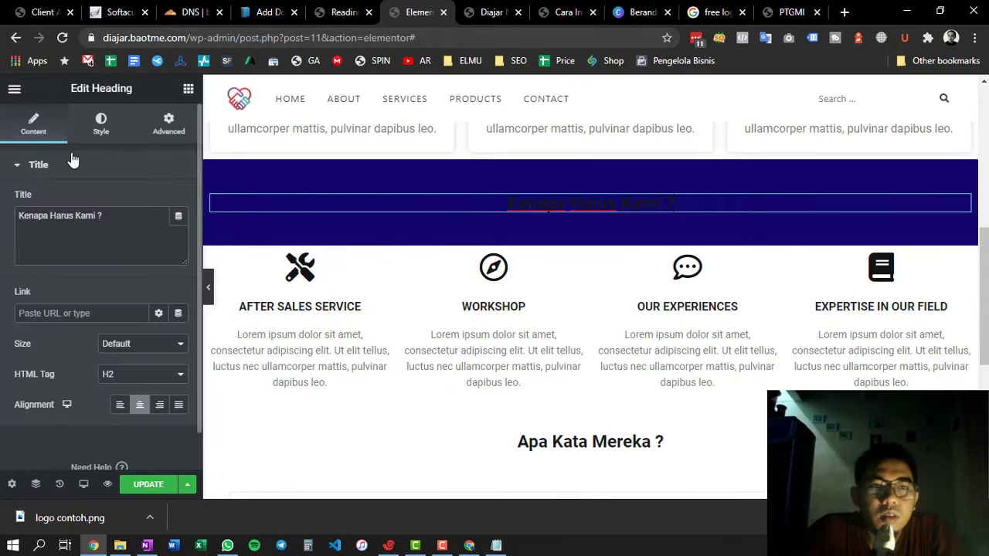
pyautogui.click(106, 131)
pyautogui.click(175, 200)
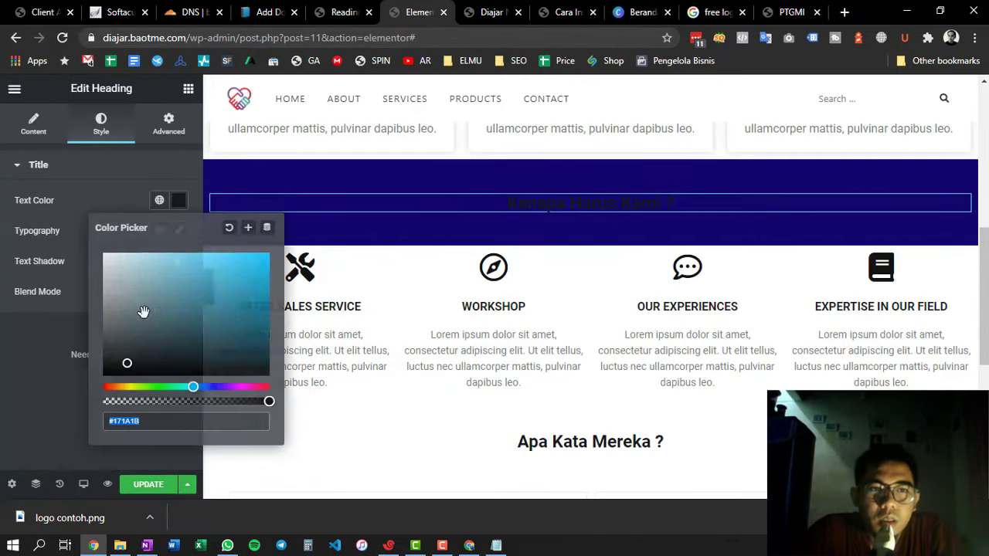
pyautogui.click(7, 375)
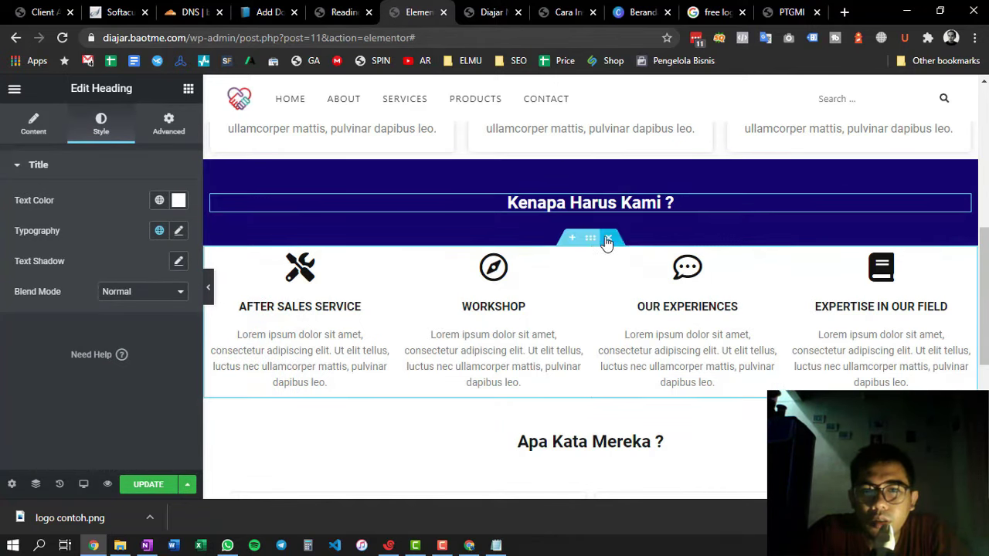
pyautogui.click(591, 237)
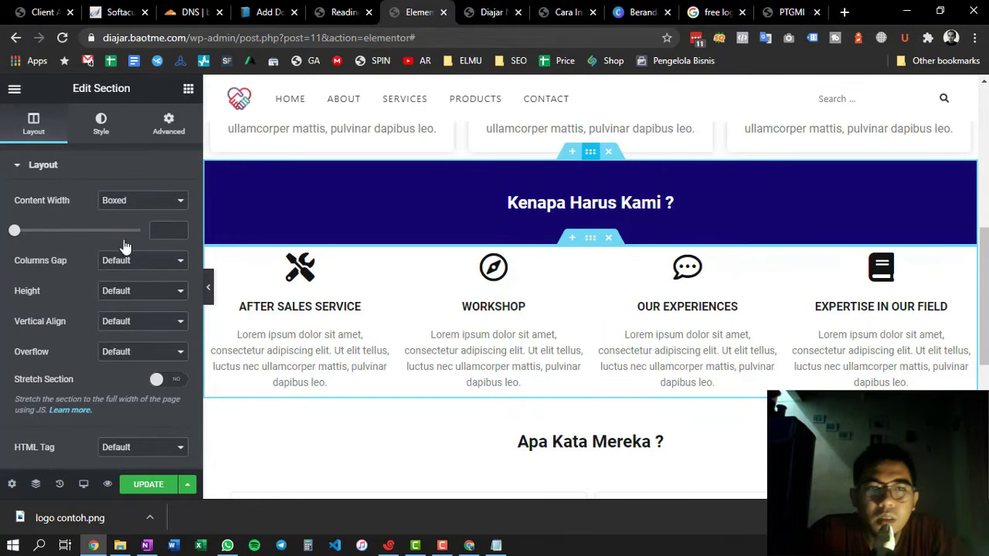
# Step: Read the heading band's #150574 background colour and select the feature-box section
pyautogui.click(101, 124)
pyautogui.click(183, 262)
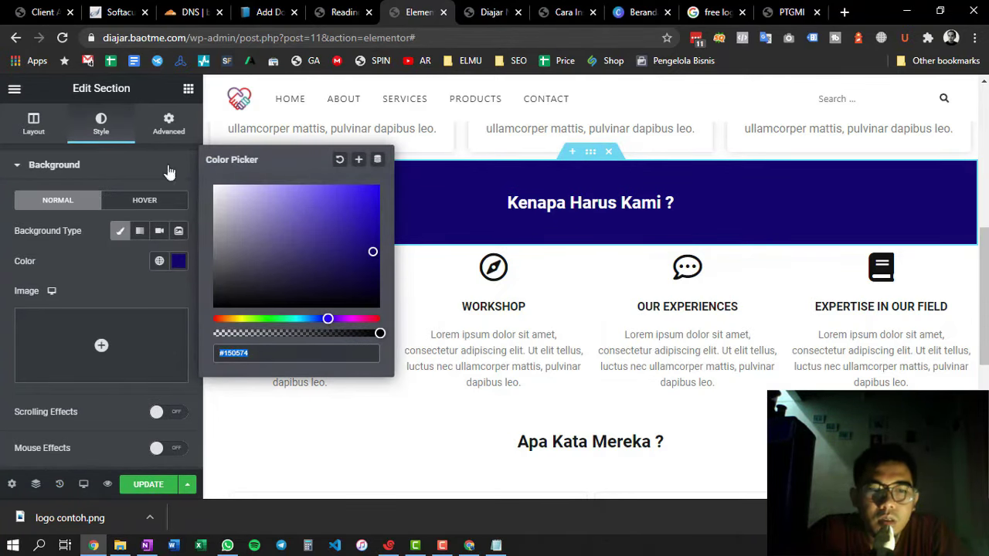
pyautogui.click(188, 89)
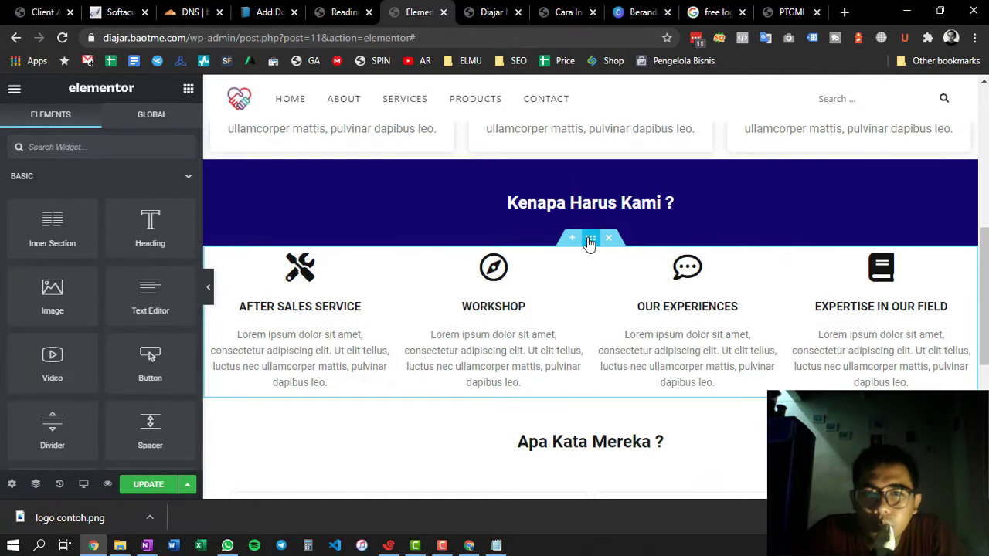
pyautogui.click(591, 238)
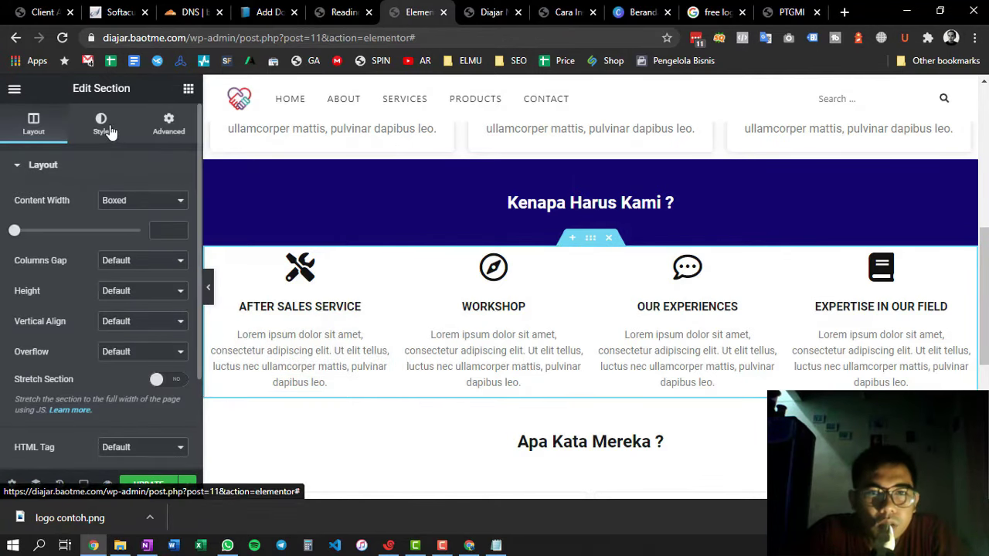
pyautogui.scroll(-1, 128, 369)
pyautogui.scroll(1, 126, 362)
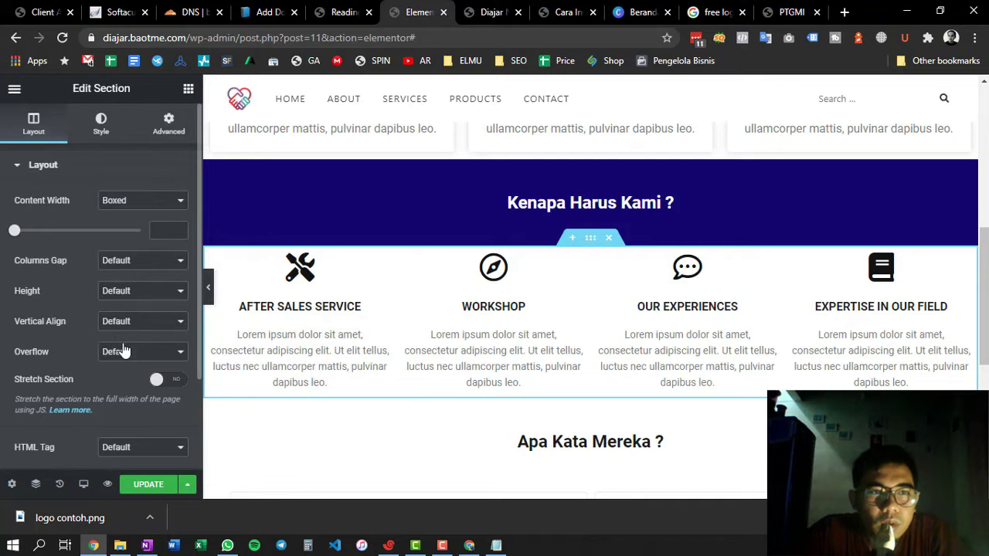
# Step: Give the feature-box section a classic #150574 background
pyautogui.click(103, 130)
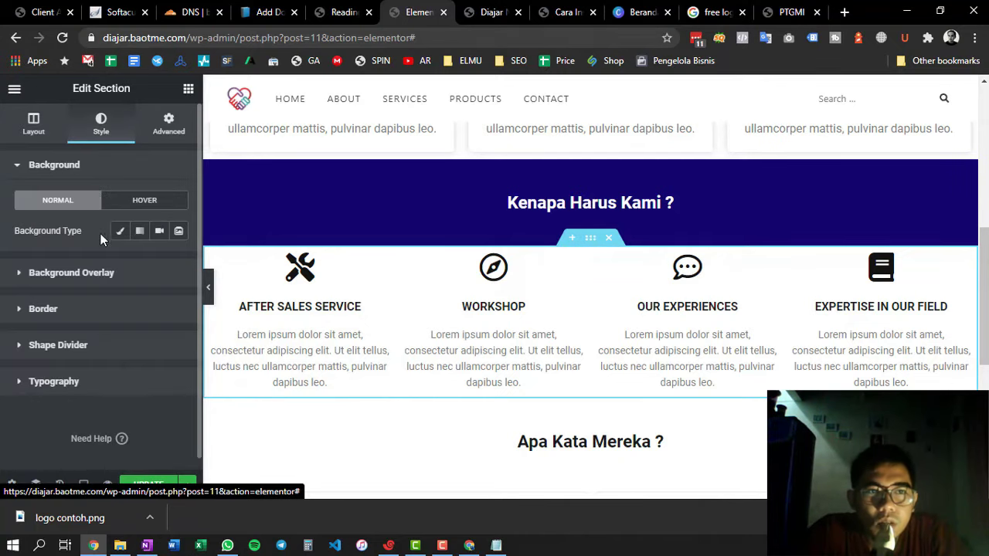
pyautogui.click(120, 231)
pyautogui.click(178, 261)
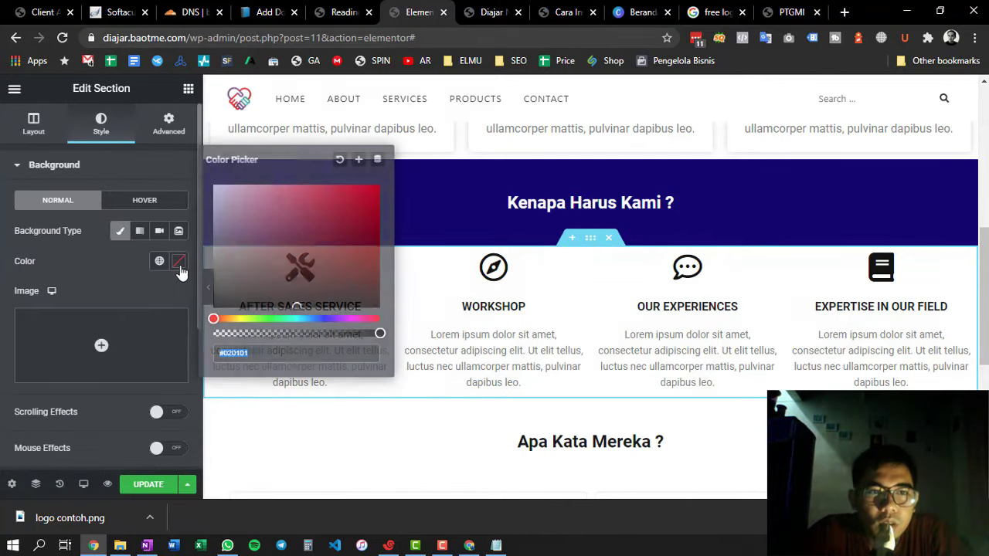
pyautogui.click(296, 353)
pyautogui.write('#150574')
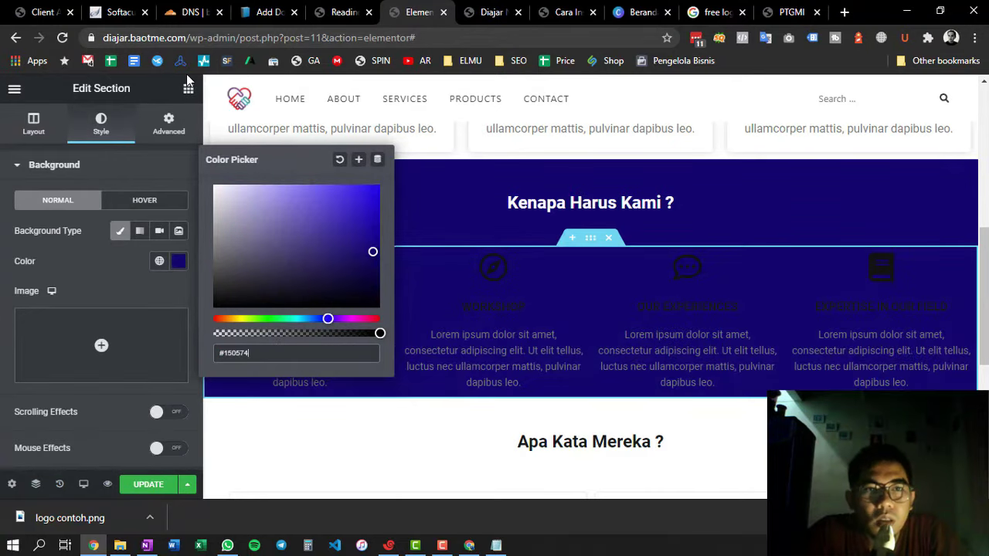
pyautogui.click(188, 90)
pyautogui.click(312, 282)
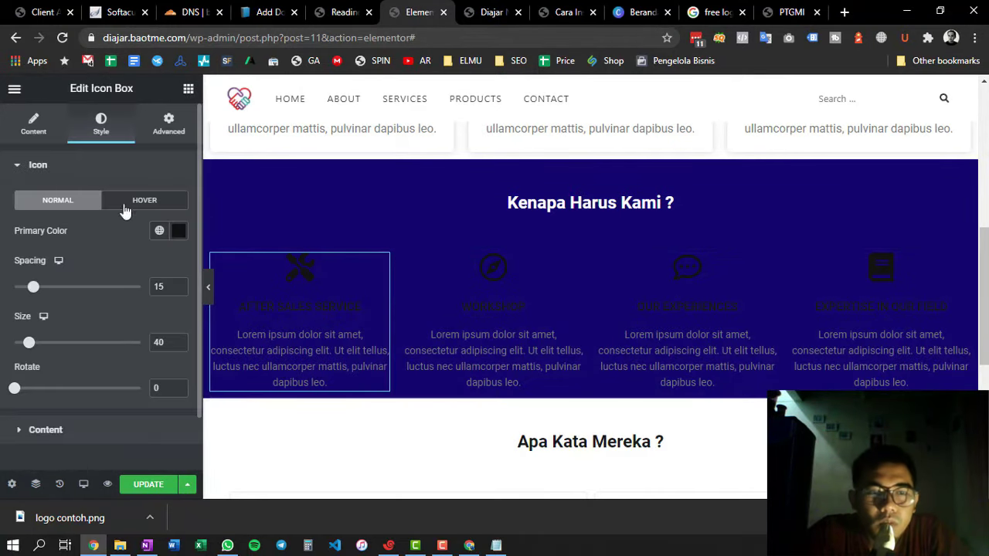
# Step: Make the AFTER SALES SERVICE box icon white
pyautogui.click(178, 232)
pyautogui.moveTo(192, 294); pyautogui.dragTo(98, 274)
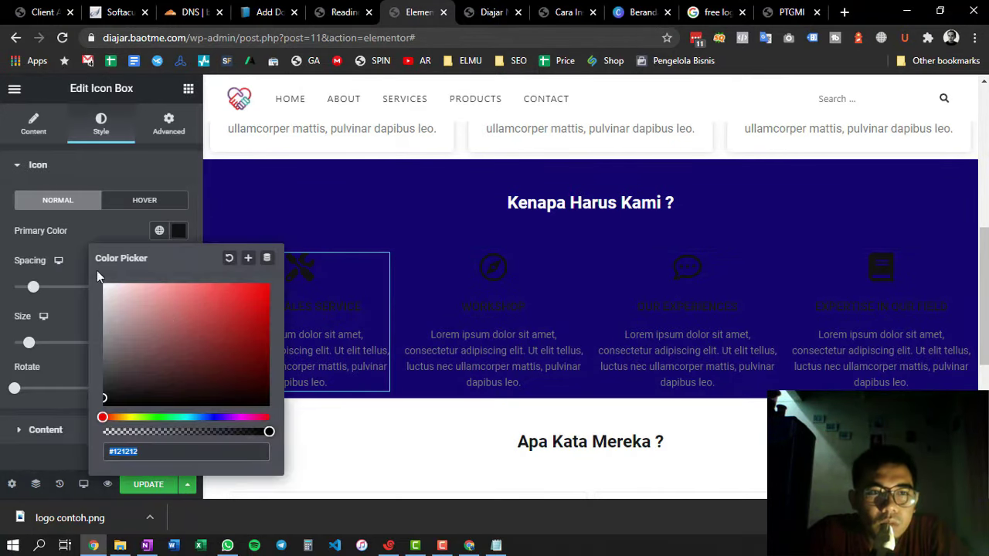
pyautogui.click(80, 229)
pyautogui.scroll(-1, 144, 354)
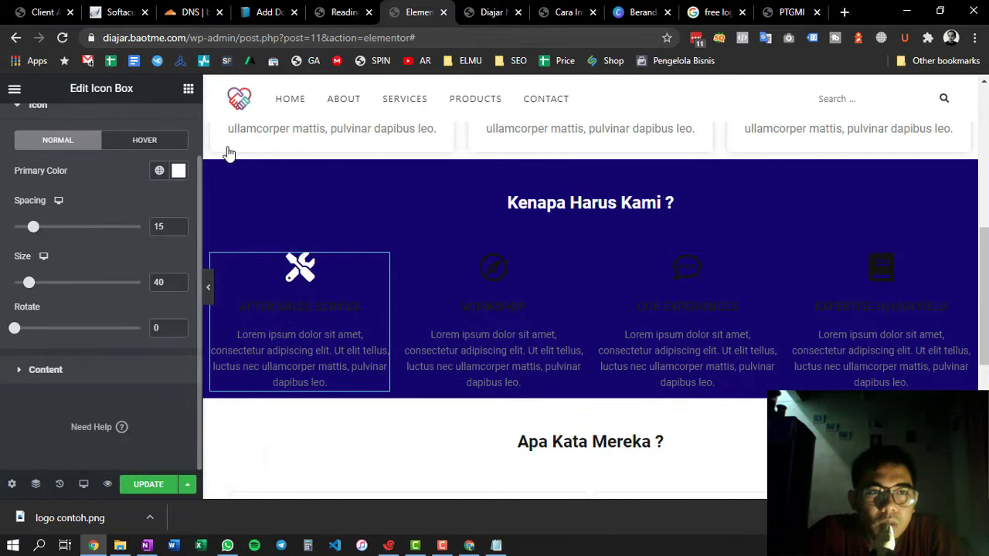
# Step: Set the box's title colour to white and description colour to #DACCCC
pyautogui.click(46, 369)
pyautogui.click(178, 386)
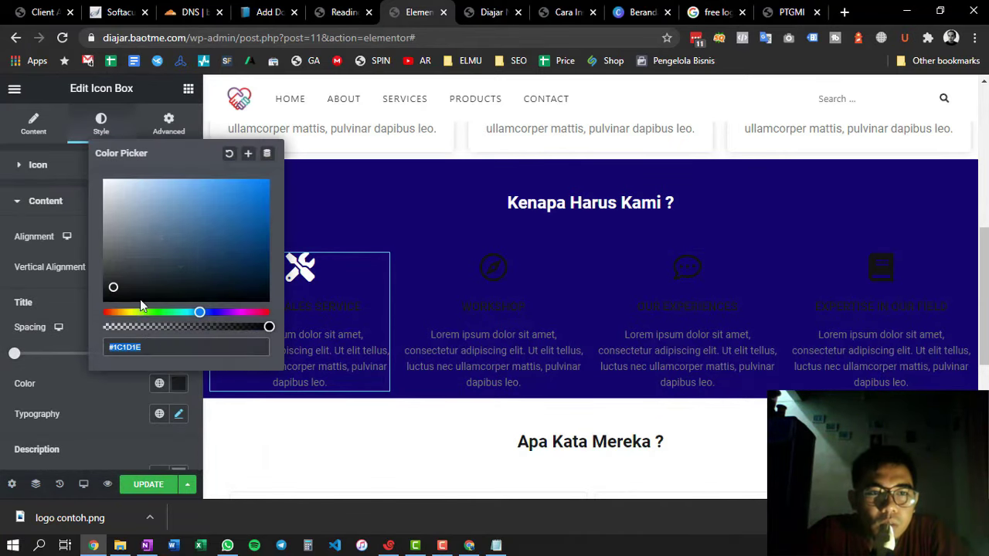
pyautogui.moveTo(128, 203); pyautogui.dragTo(92, 177)
pyautogui.scroll(-2, 73, 285)
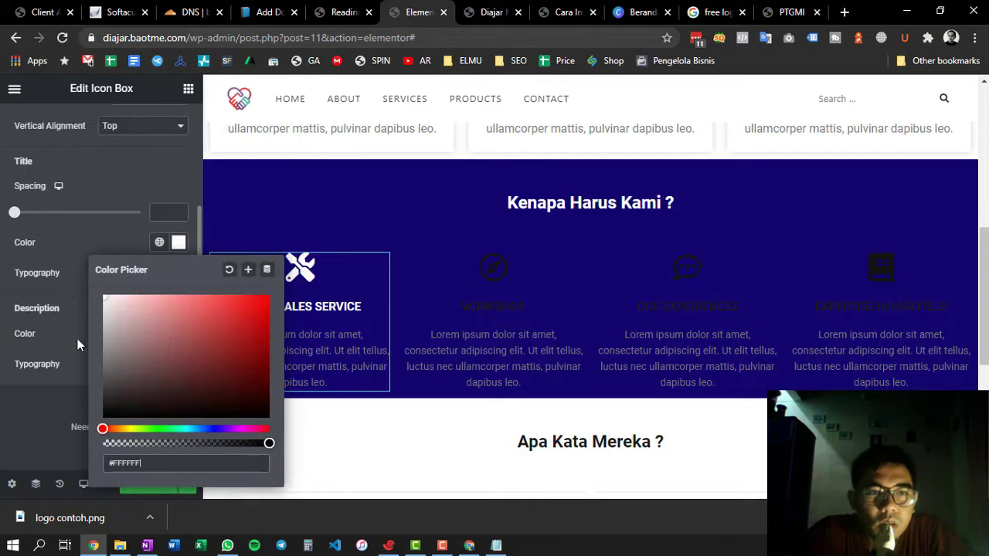
pyautogui.click(165, 331)
pyautogui.click(177, 337)
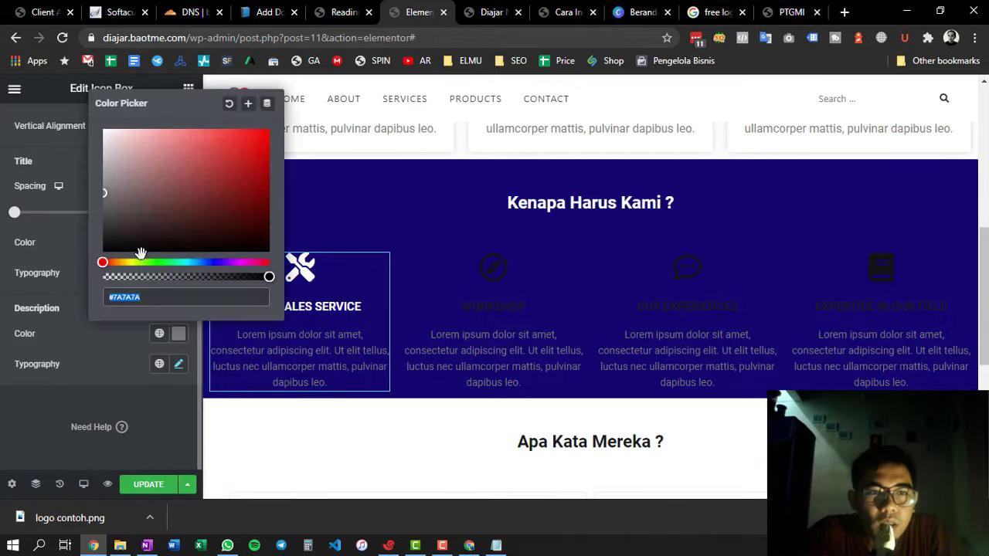
pyautogui.click(115, 173)
pyautogui.click(113, 146)
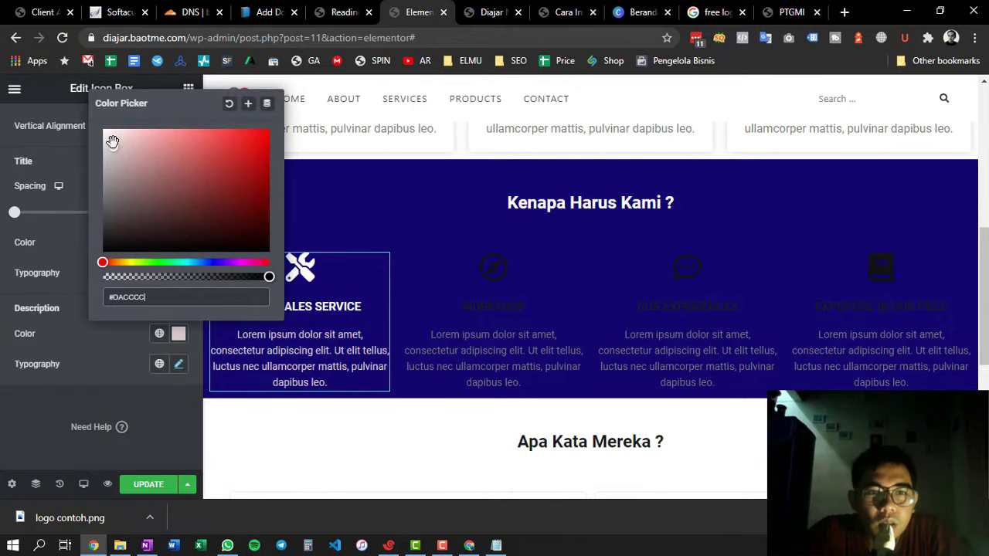
pyautogui.click(393, 304)
# Step: Paste the box's style onto WORKSHOP, OUR EXPERIENCES and EXPERTISE IN OUR FIELD
pyautogui.rightClick(384, 259)
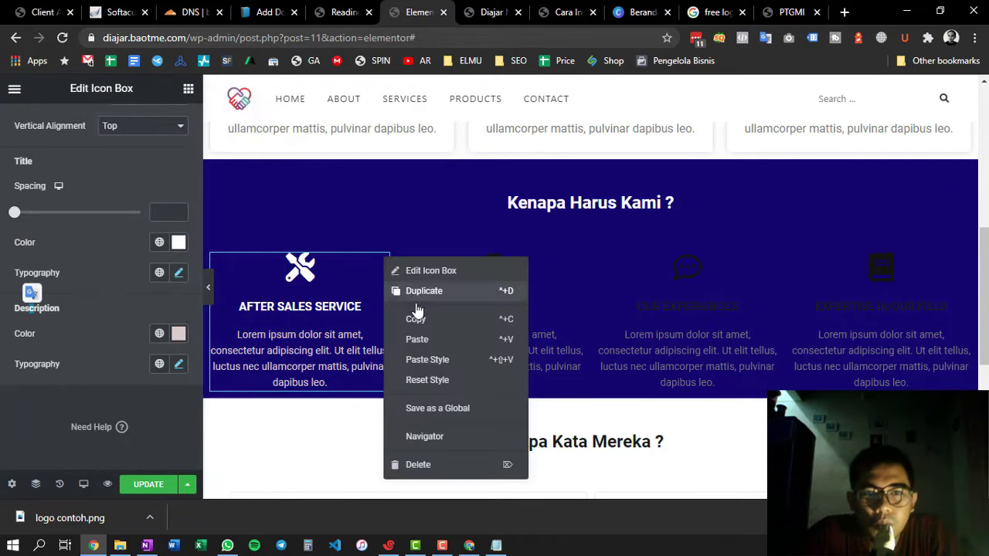
pyautogui.click(416, 319)
pyautogui.rightClick(522, 280)
pyautogui.click(592, 382)
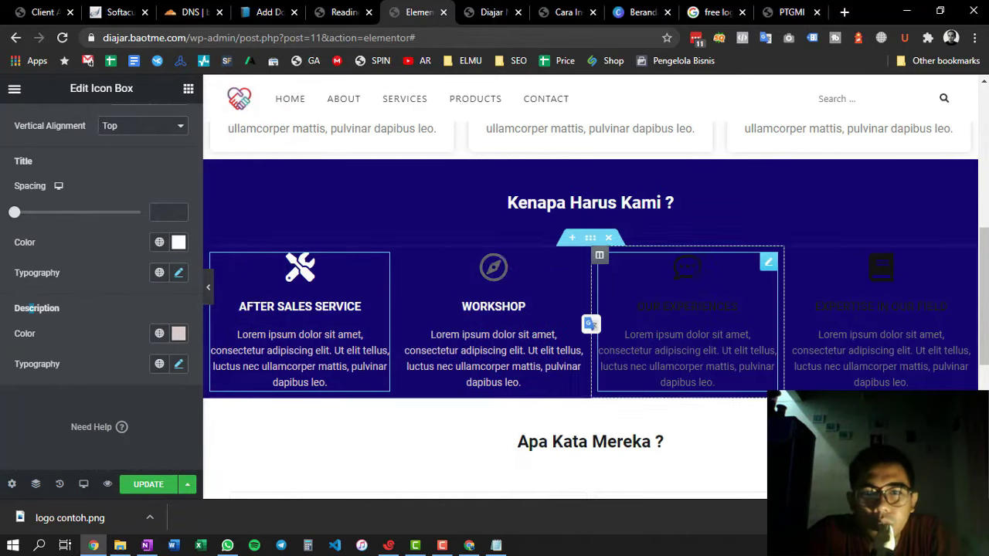
pyautogui.rightClick(695, 279)
pyautogui.click(738, 378)
pyautogui.rightClick(855, 276)
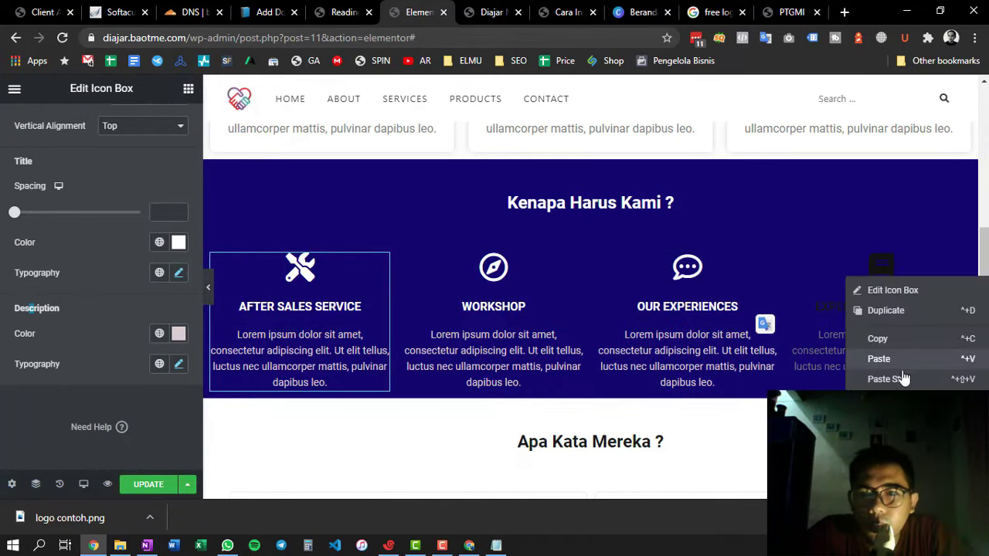
pyautogui.click(890, 378)
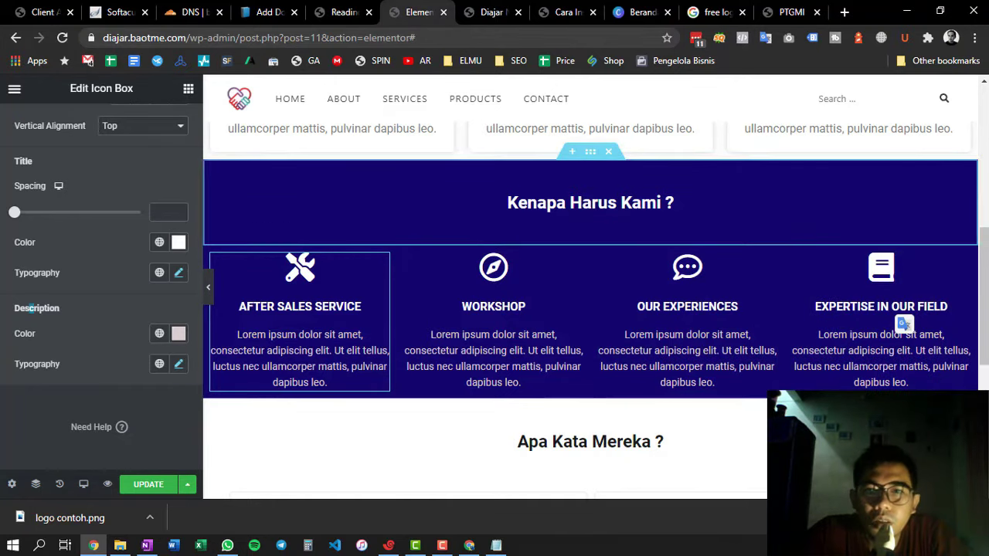
pyautogui.click(590, 238)
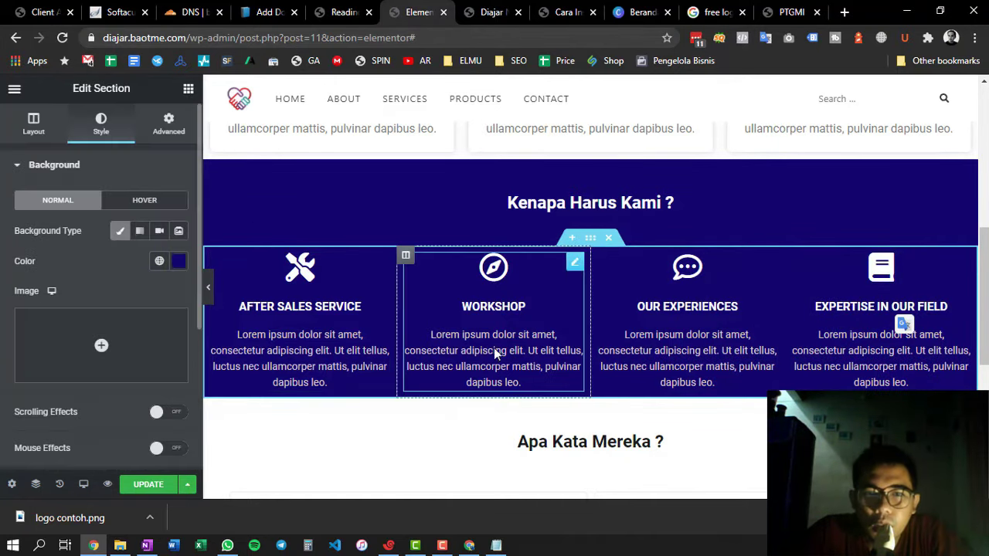
# Step: Give the feature-box section 20 px top and bottom padding, keeping margins at 0
pyautogui.click(162, 139)
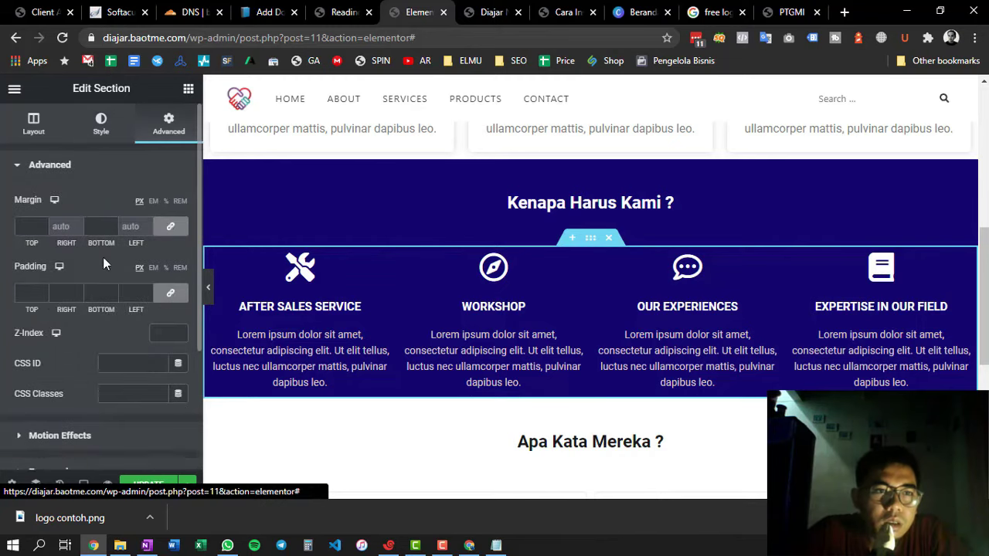
pyautogui.click(179, 230)
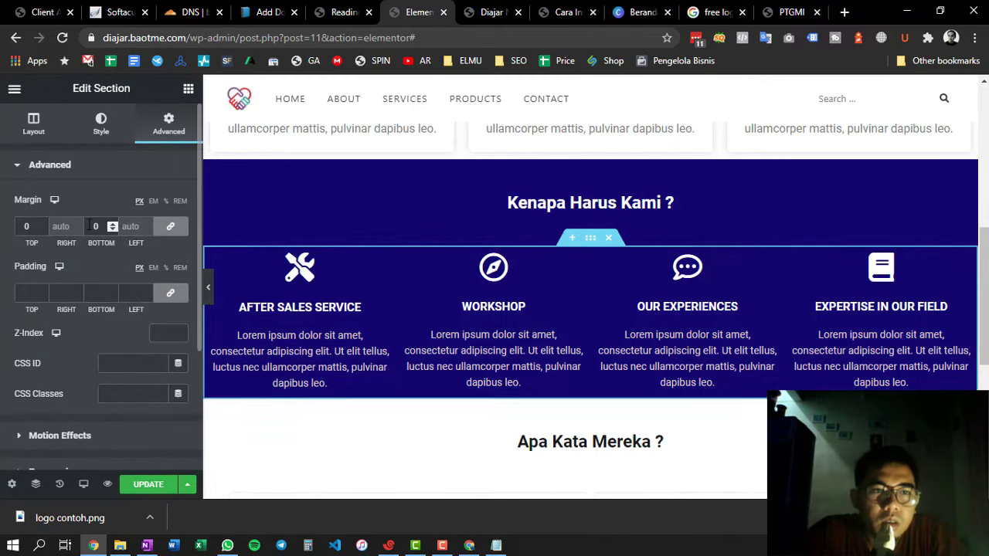
pyautogui.write('2')
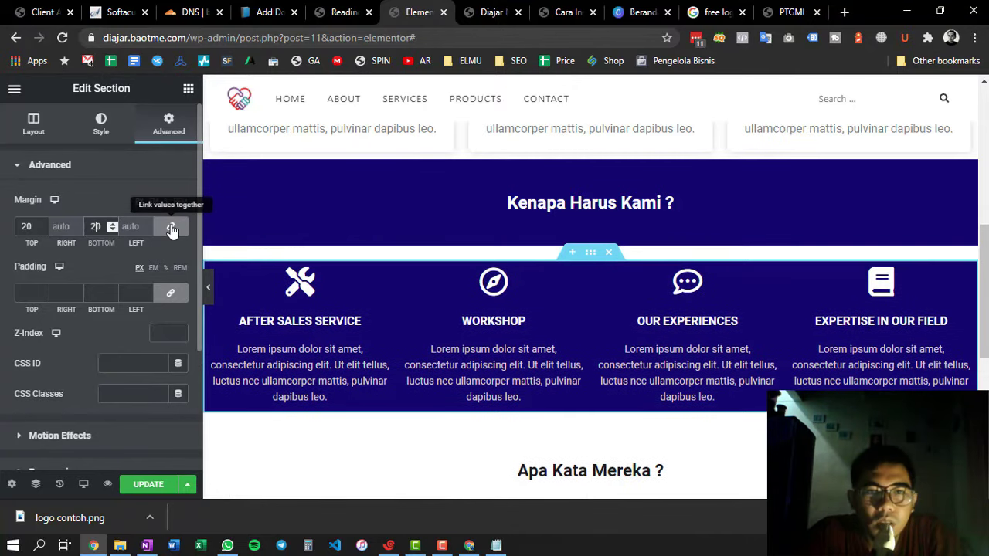
pyautogui.press('BackSpace')
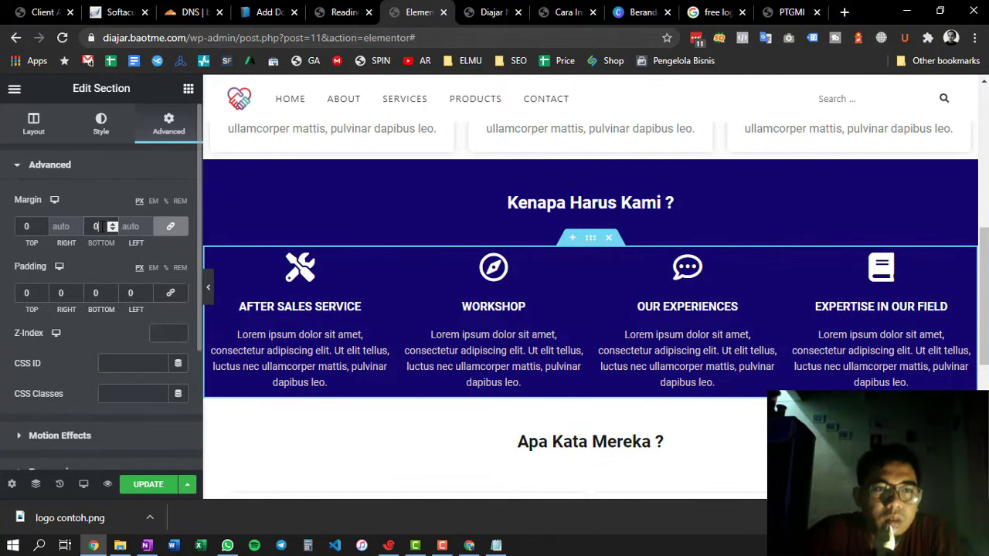
pyautogui.write('2')
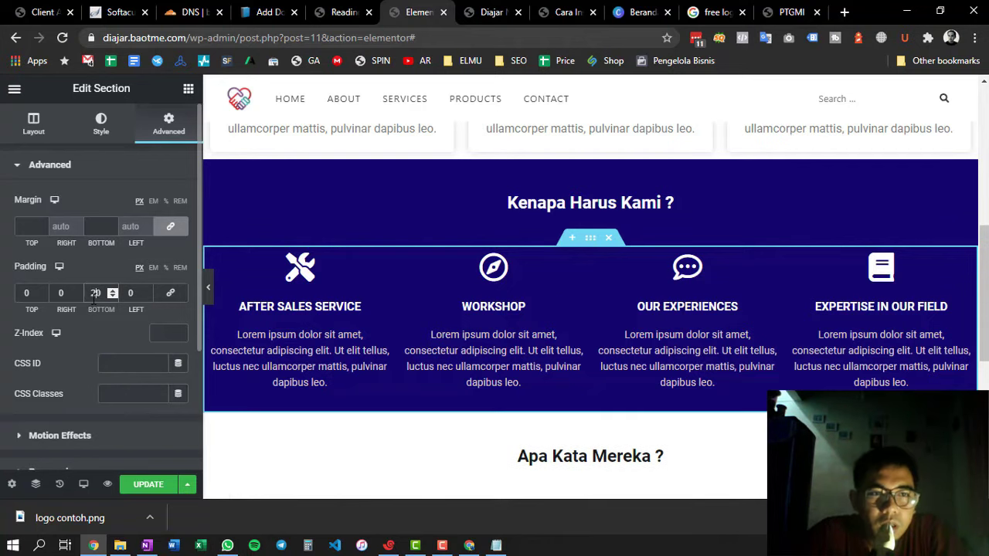
pyautogui.write('2')
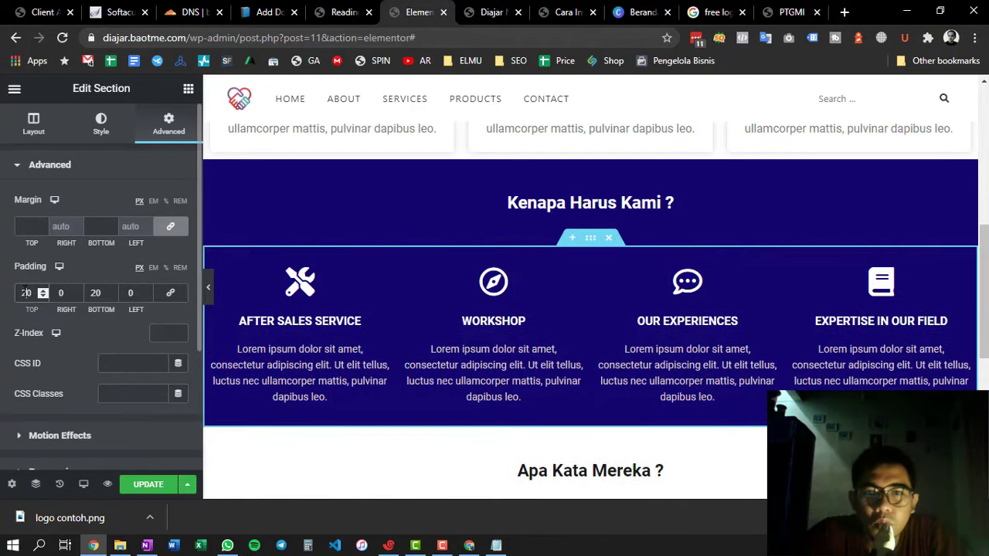
pyautogui.click(189, 94)
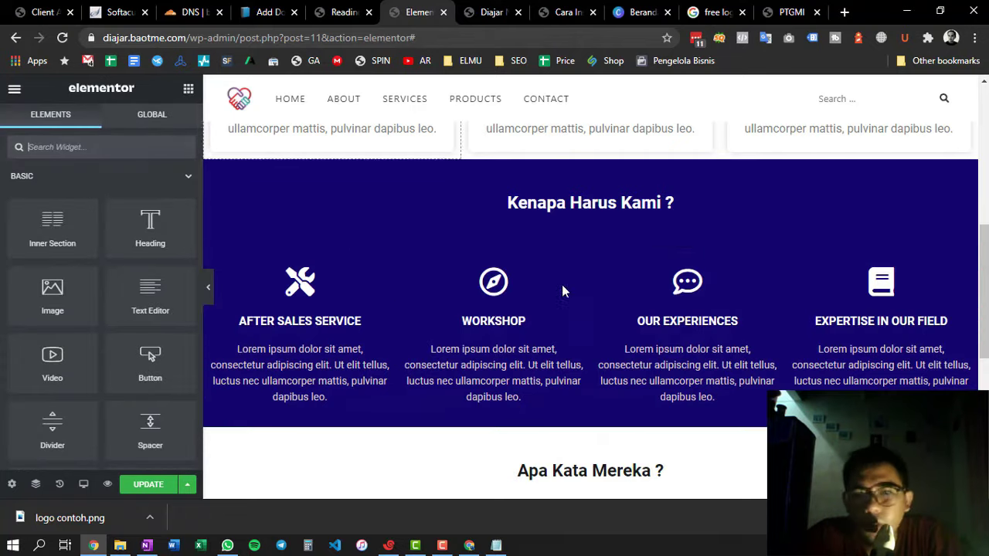
pyautogui.scroll(3, 371, 294)
pyautogui.scroll(-1, 444, 273)
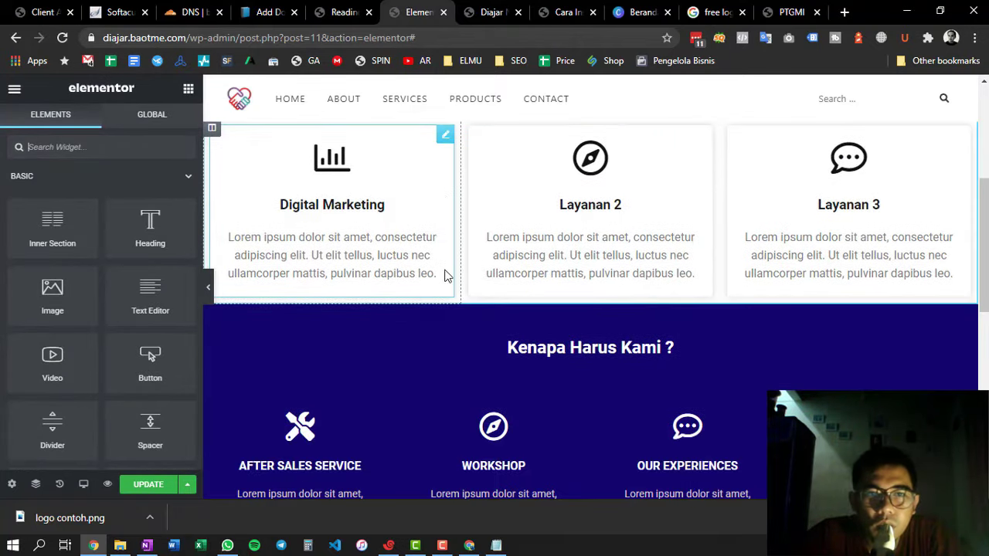
pyautogui.scroll(2, 441, 282)
pyautogui.scroll(-6, 431, 324)
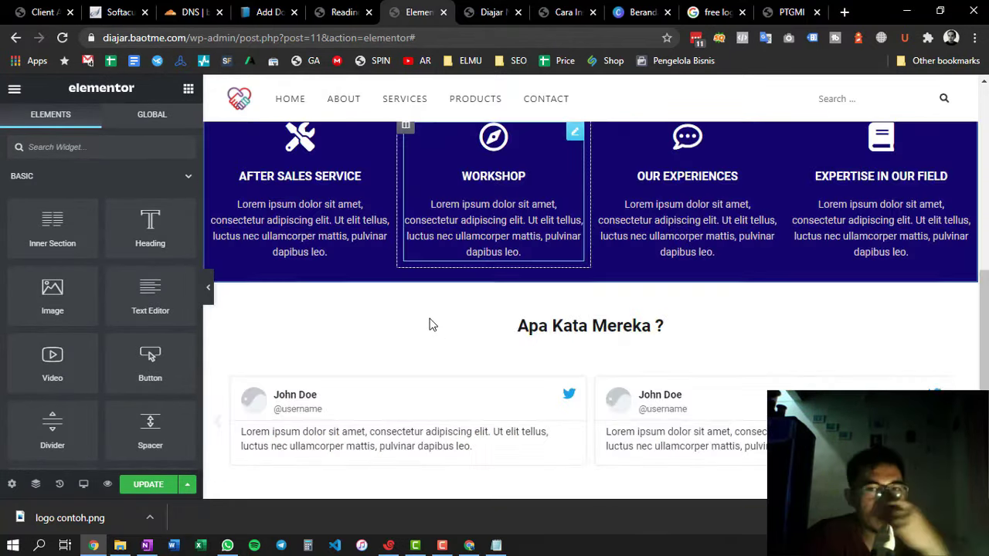
pyautogui.scroll(3, 468, 329)
pyautogui.scroll(-6, 662, 345)
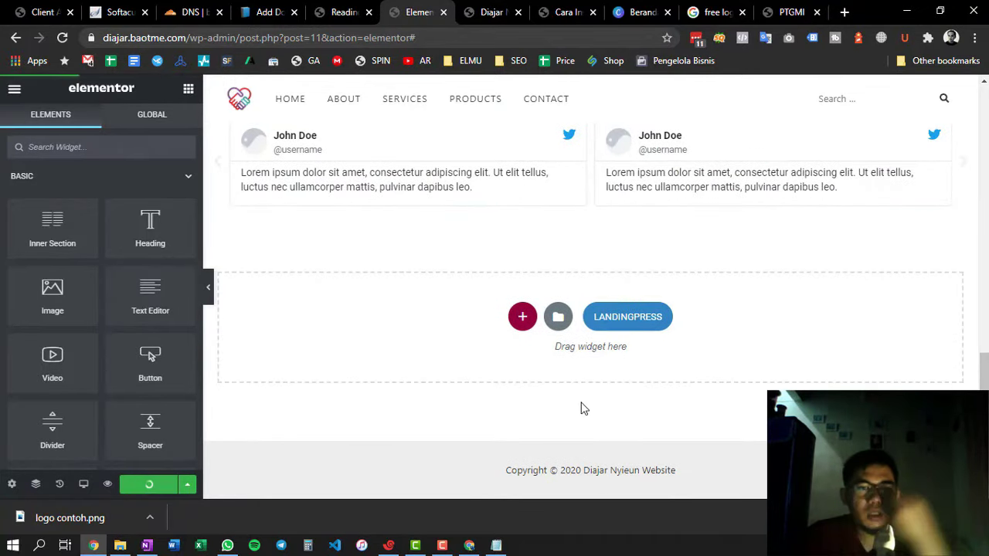
pyautogui.scroll(5, 607, 273)
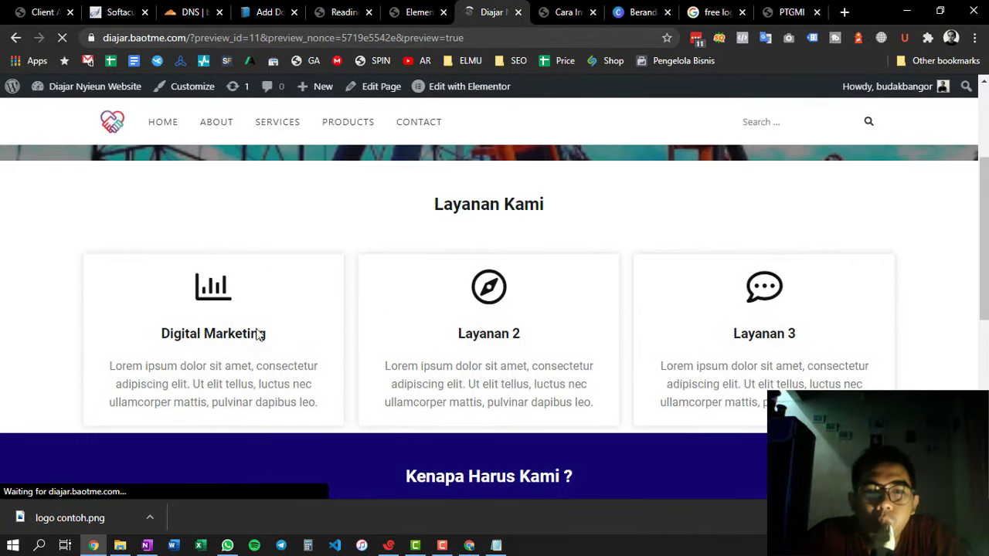
pyautogui.scroll(-1, 309, 309)
pyautogui.click(418, 11)
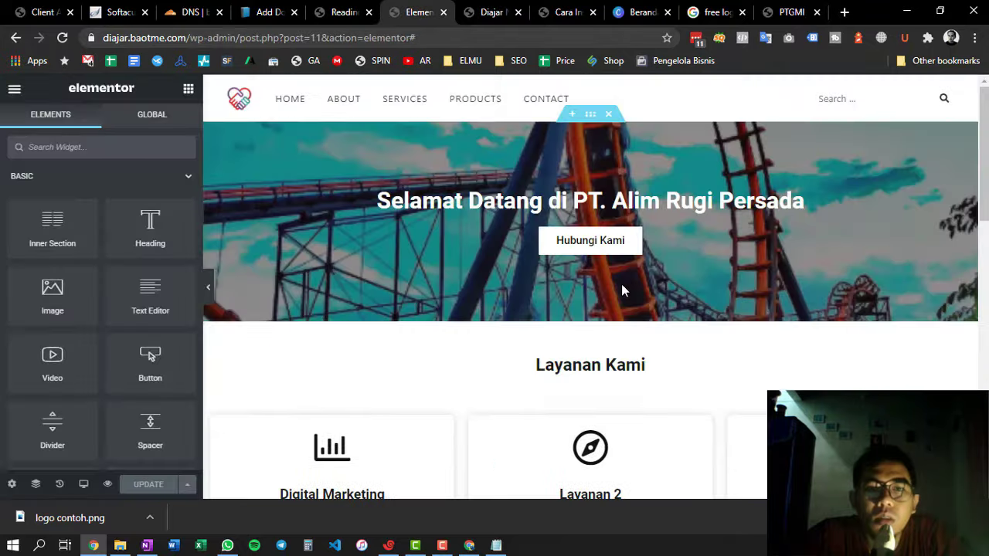
# Step: Give the Layanan Kami services section 20 px padding at top and bottom
pyautogui.scroll(-2, 602, 309)
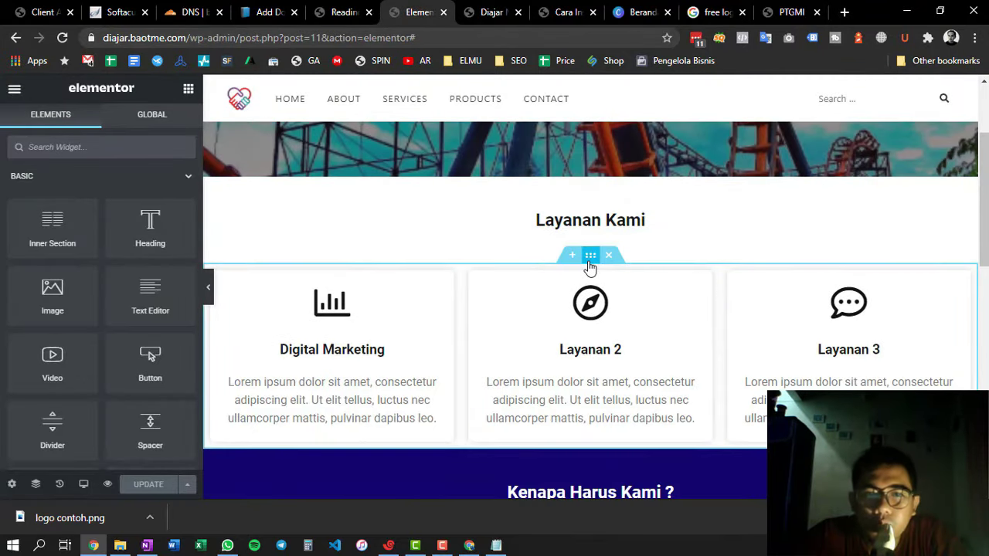
pyautogui.click(591, 255)
pyautogui.click(169, 124)
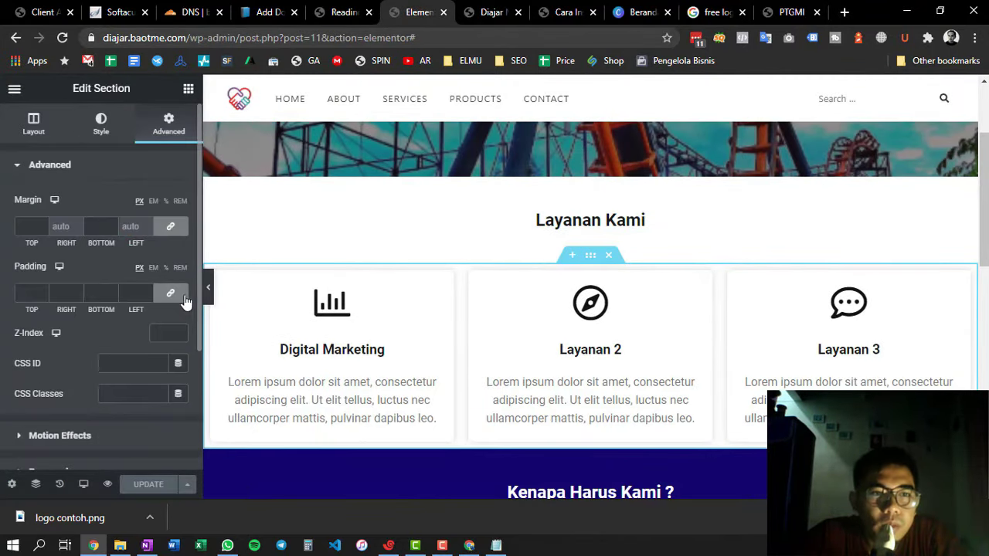
pyautogui.write('20')
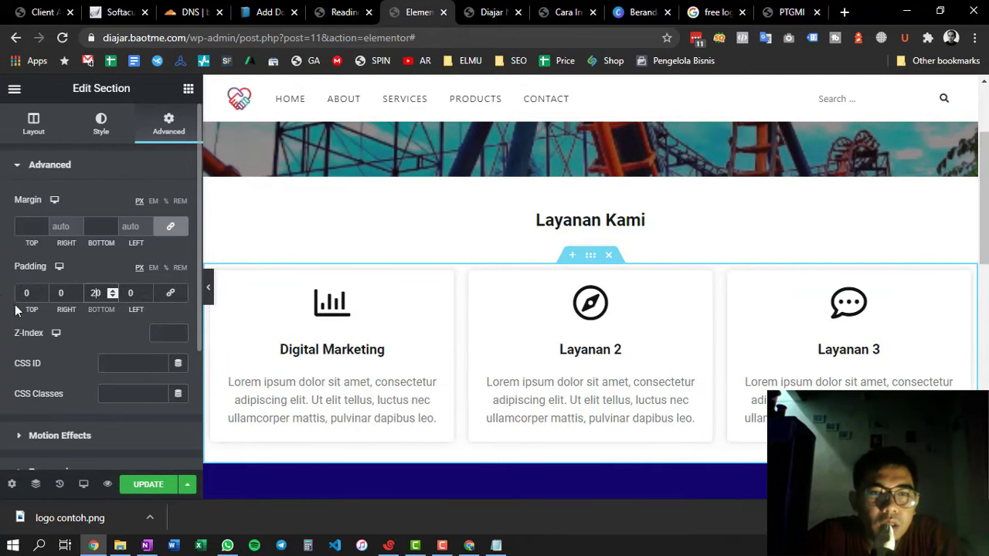
pyautogui.write('2')
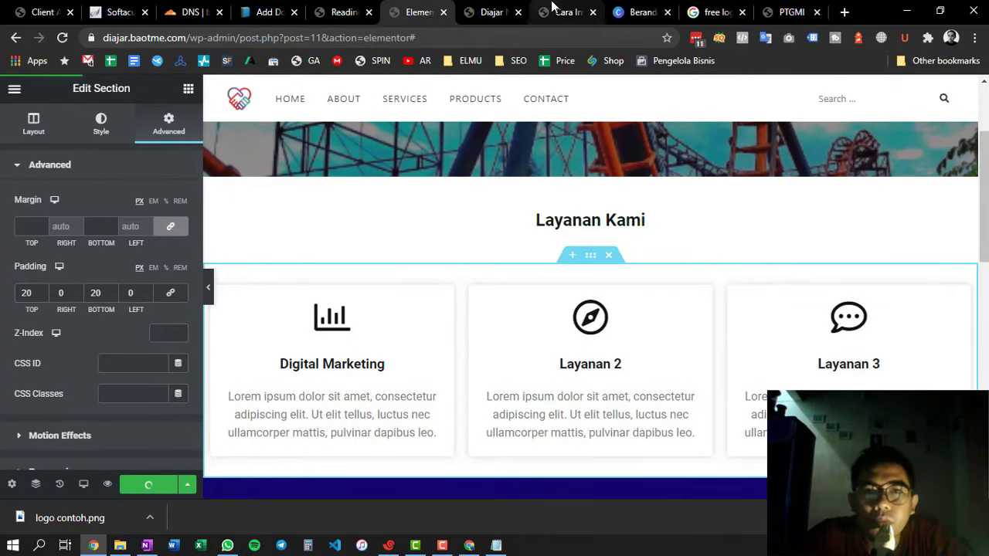
# Step: Review the reviews carousel in the live preview, then return to the editor
pyautogui.click(497, 8)
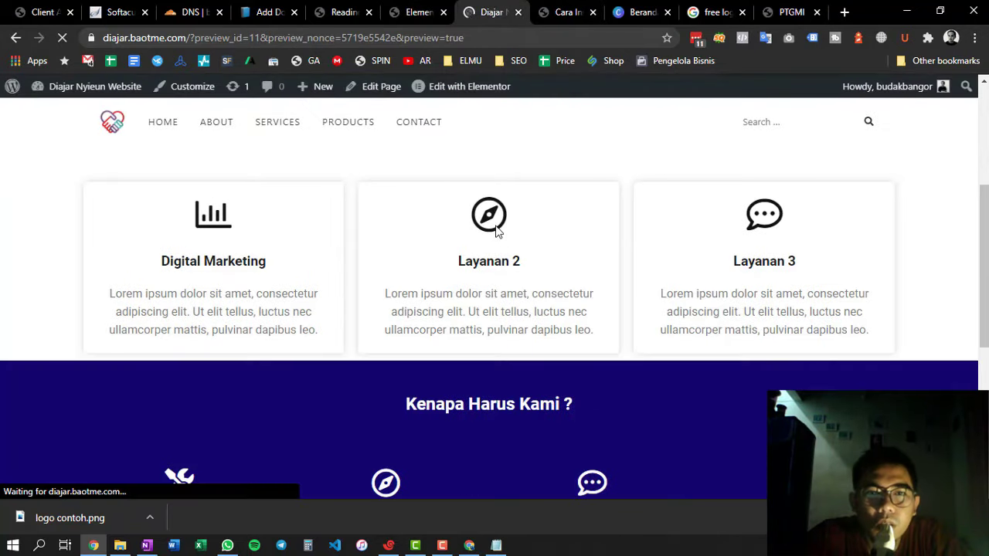
pyautogui.scroll(-5, 477, 277)
pyautogui.scroll(3, 477, 276)
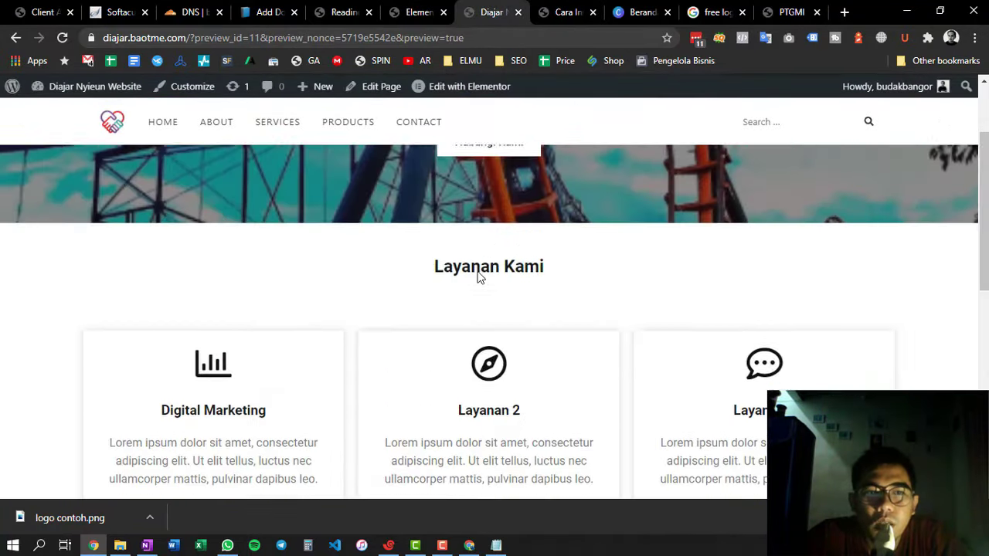
pyautogui.scroll(-2, 478, 274)
pyautogui.scroll(2, 478, 274)
pyautogui.scroll(-4, 478, 274)
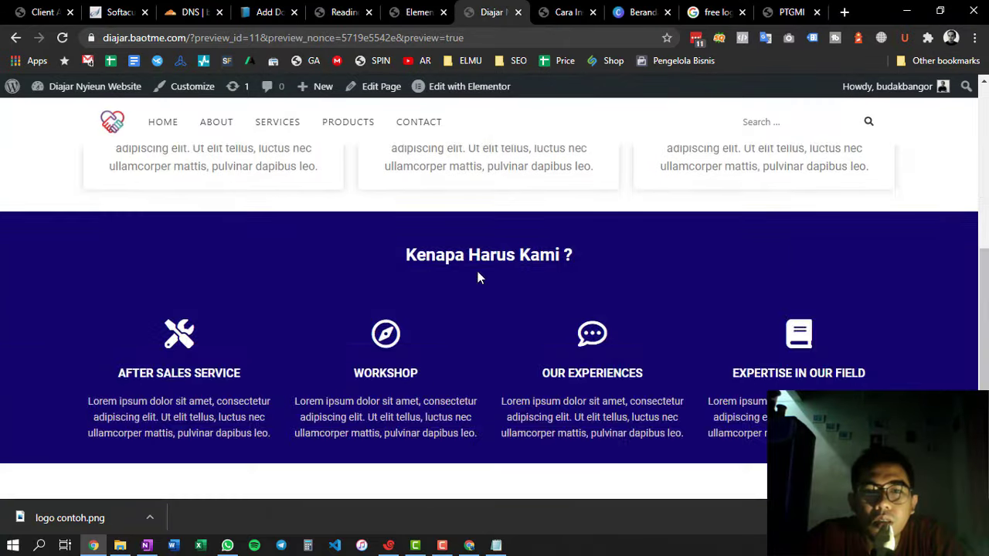
pyautogui.scroll(4, 477, 278)
pyautogui.scroll(-4, 463, 282)
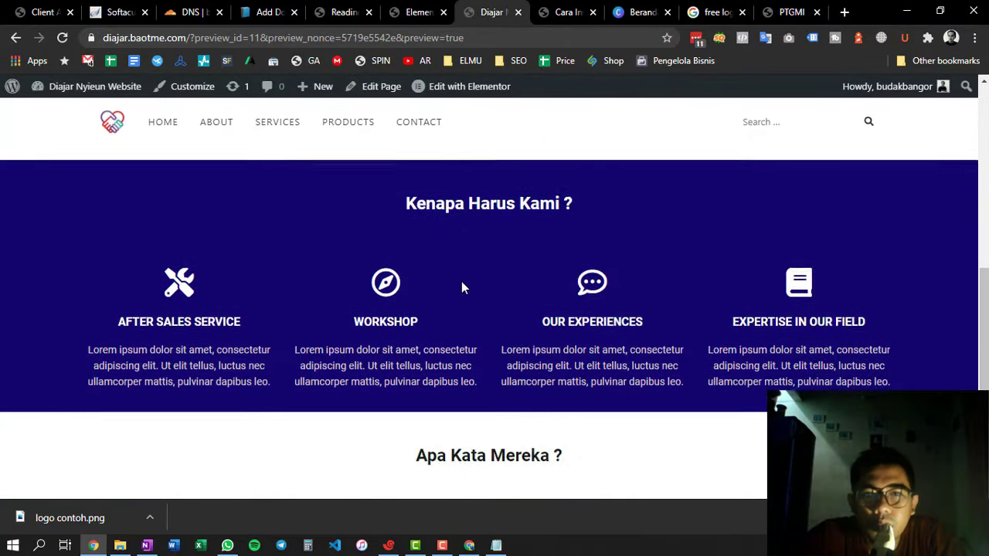
pyautogui.scroll(-2, 461, 284)
pyautogui.scroll(3, 461, 284)
pyautogui.scroll(-3, 461, 285)
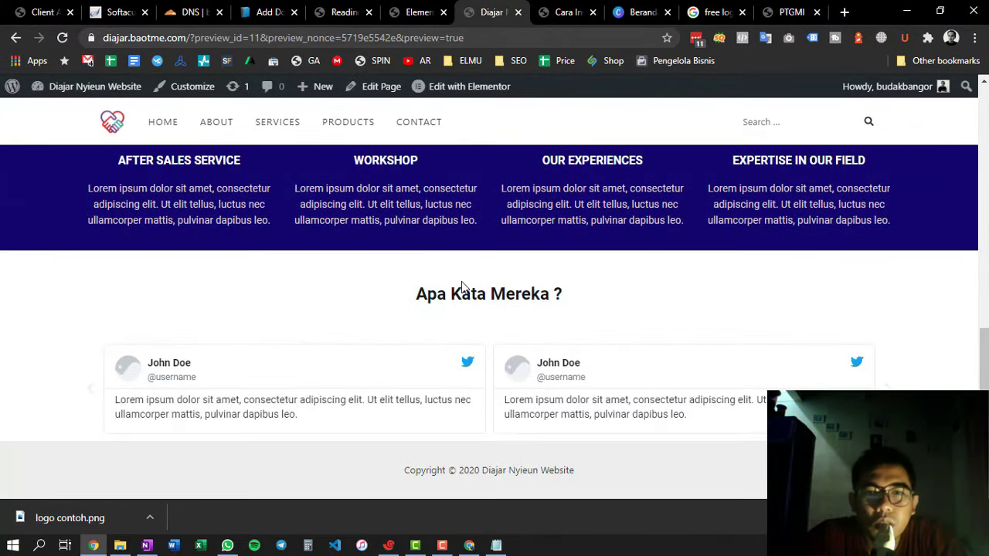
pyautogui.scroll(8, 462, 285)
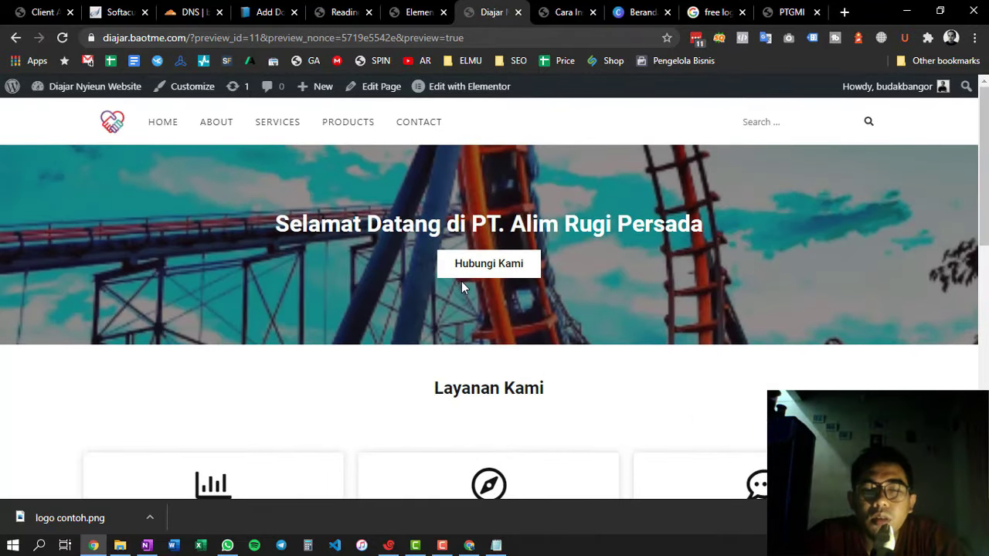
pyautogui.scroll(-7, 462, 281)
pyautogui.scroll(7, 461, 282)
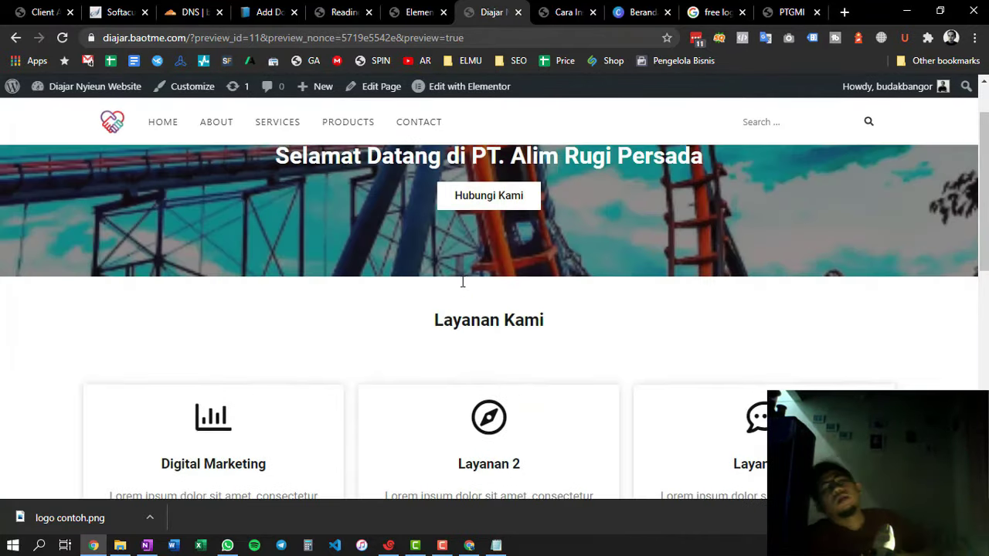
pyautogui.scroll(-6, 462, 282)
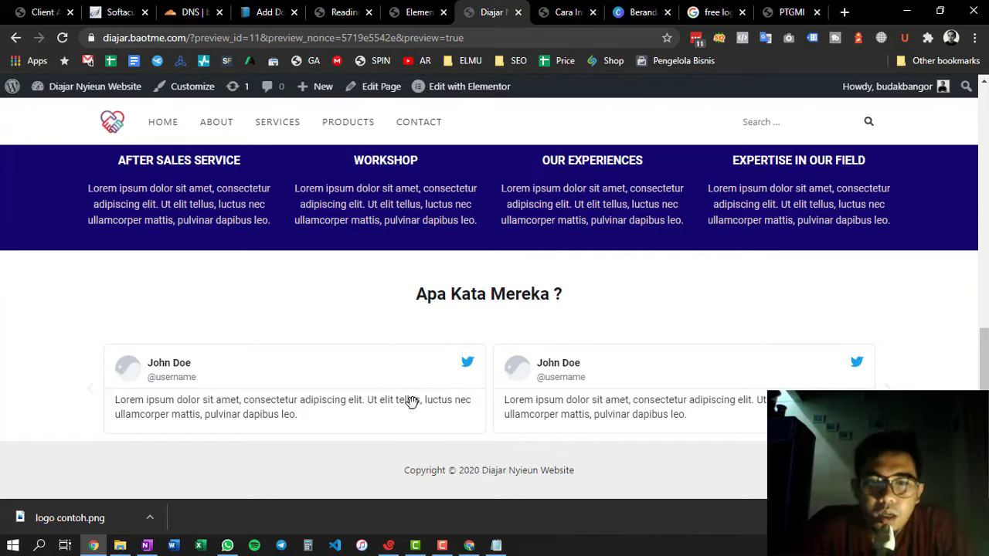
pyautogui.click(418, 11)
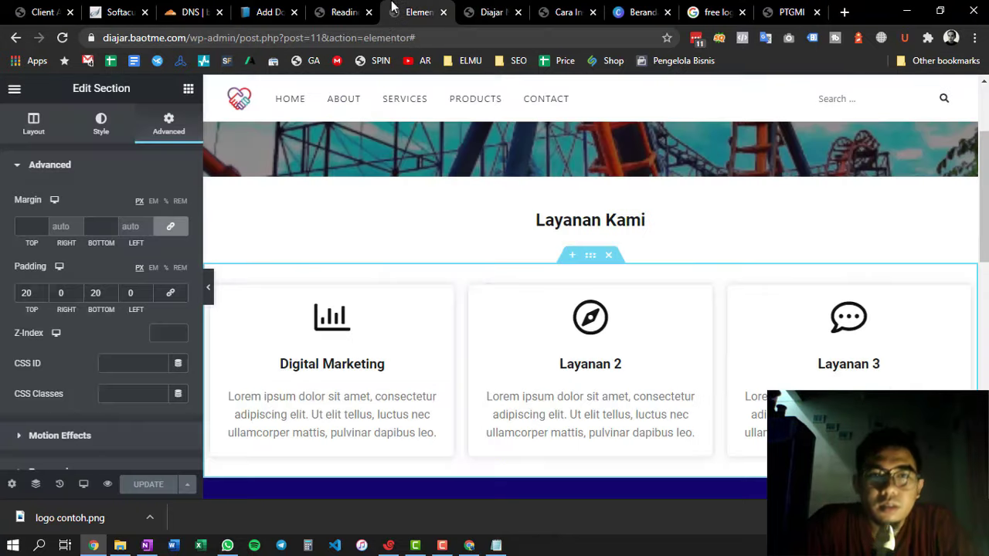
# Step: Add a new section below the testimonials holding a copy of the Apa Kata Mereka ? heading
pyautogui.scroll(-8, 497, 313)
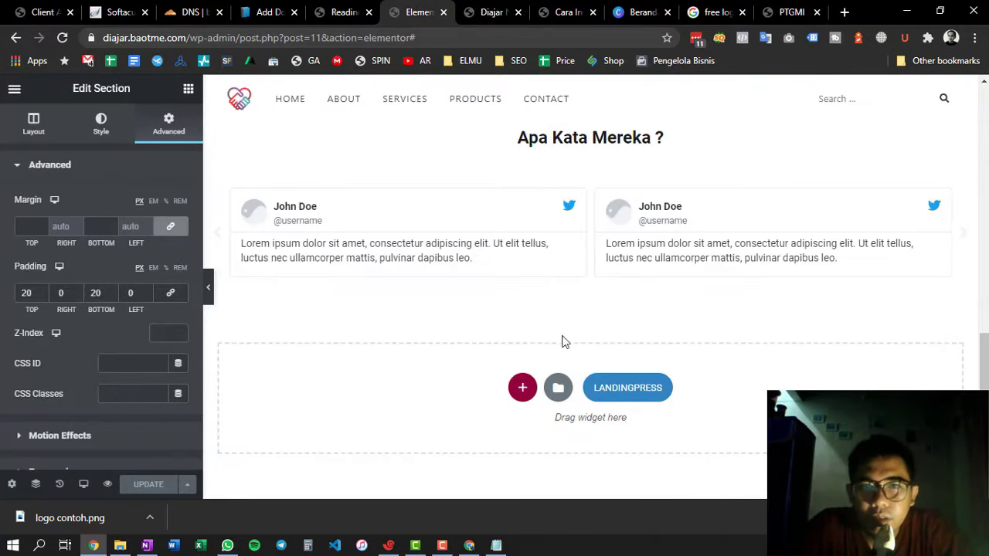
pyautogui.click(523, 388)
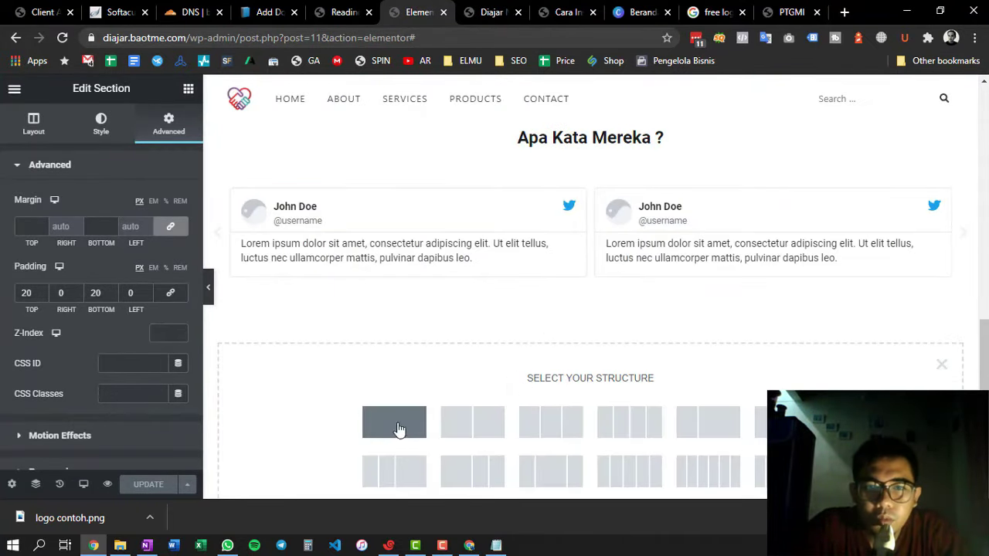
pyautogui.scroll(2, 579, 387)
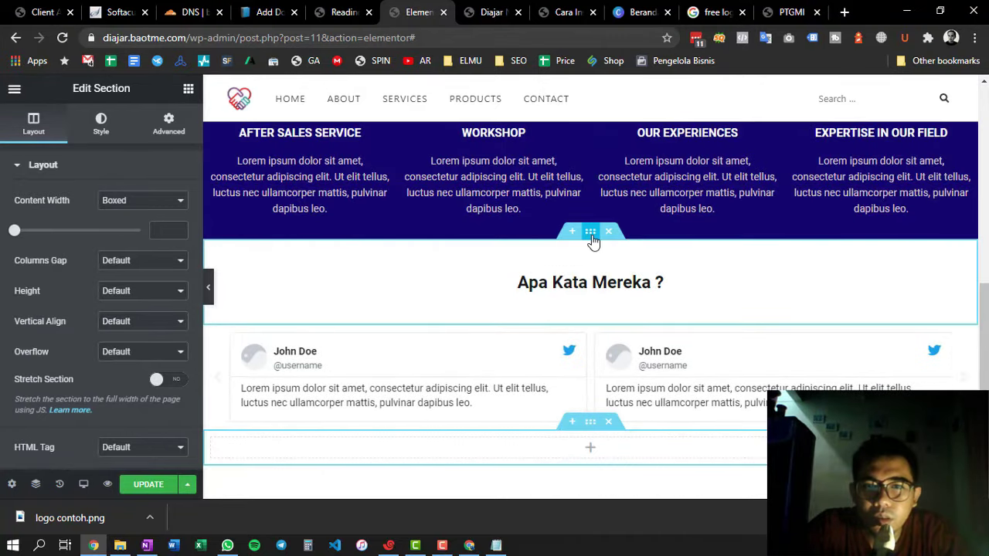
pyautogui.rightClick(589, 448)
pyautogui.click(623, 300)
pyautogui.scroll(-2, 587, 388)
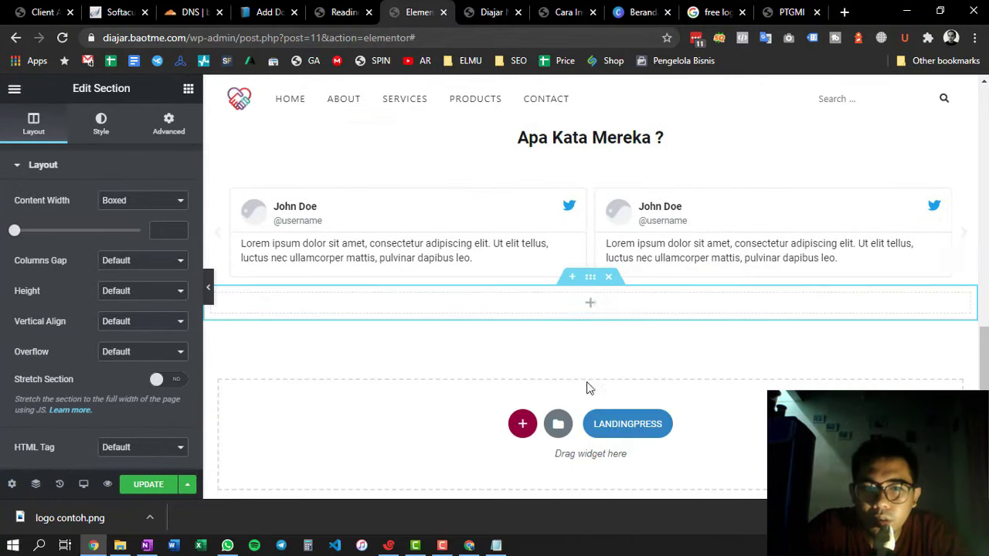
pyautogui.rightClick(599, 281)
pyautogui.click(638, 360)
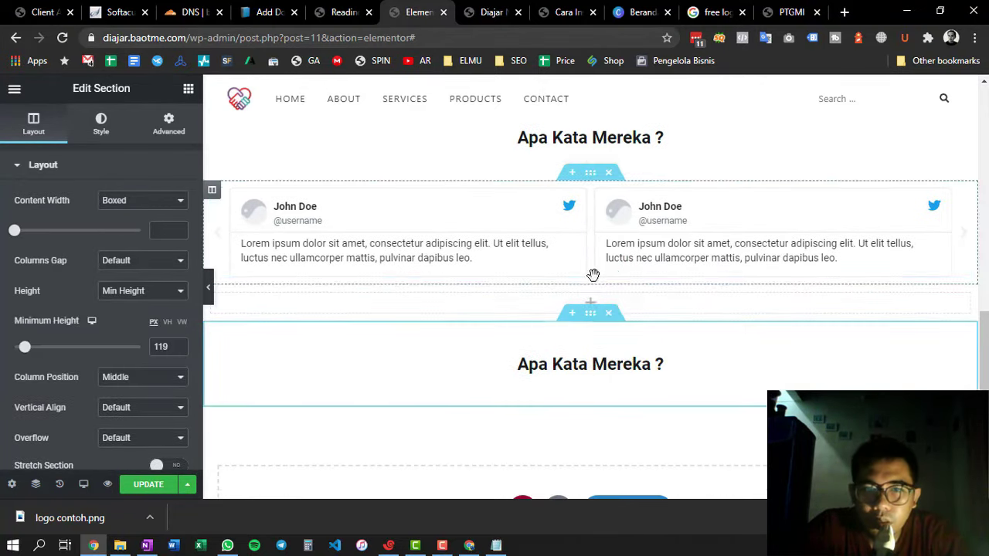
pyautogui.moveTo(592, 284); pyautogui.dragTo(581, 389)
# Step: Retitle the duplicated heading to 'Terhubung Dengan Kami'
pyautogui.doubleClick(569, 328)
pyautogui.click(576, 327)
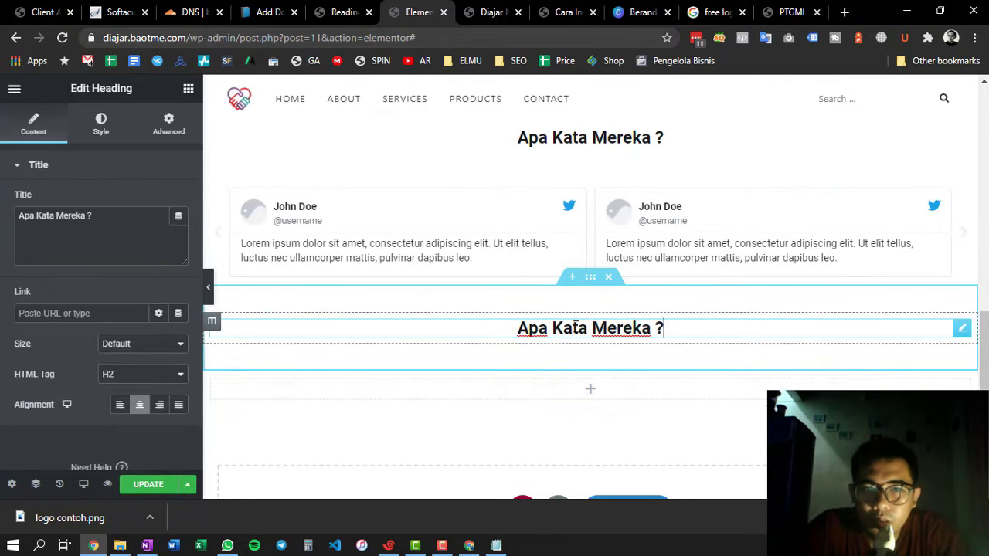
pyautogui.tripleClick(114, 232)
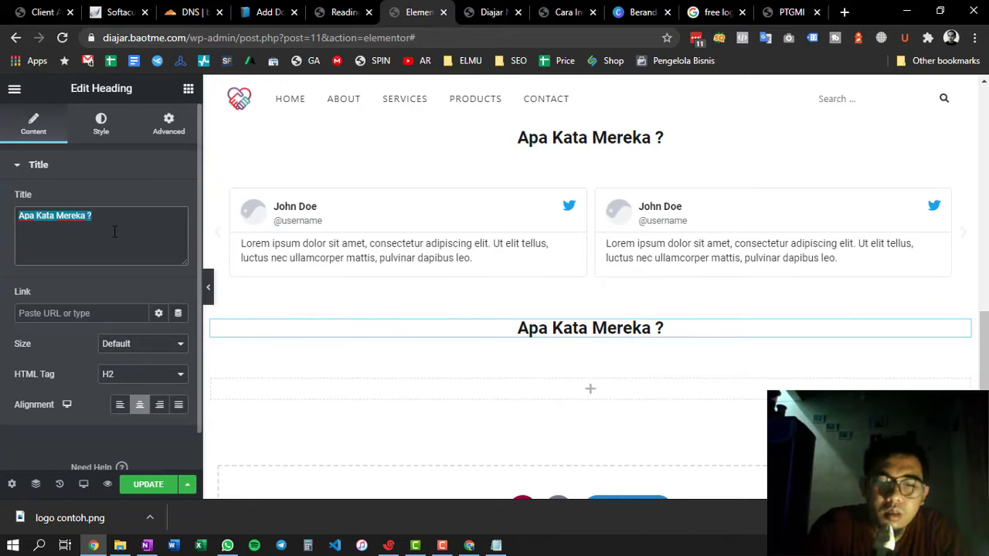
pyautogui.write('Terhubu')
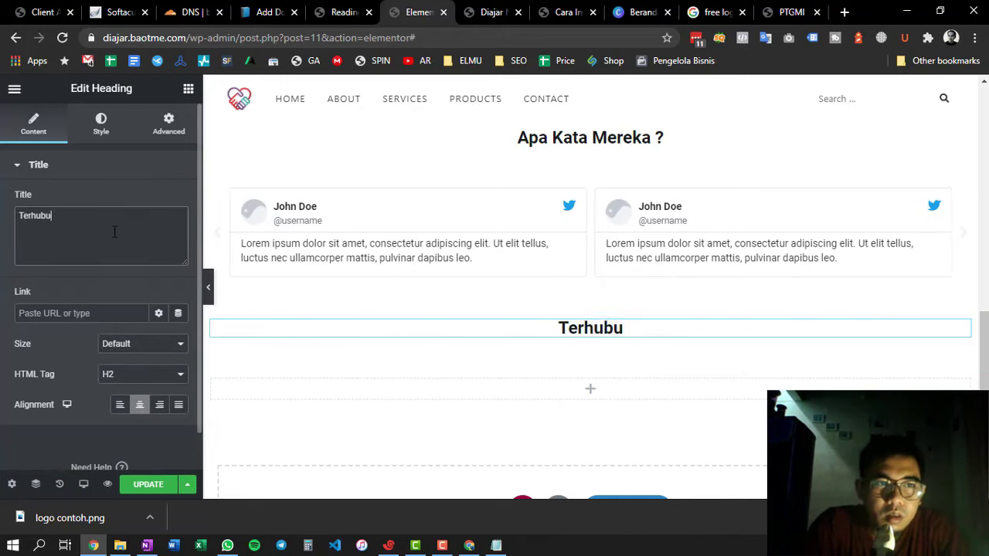
pyautogui.write('ng Dengan Kami')
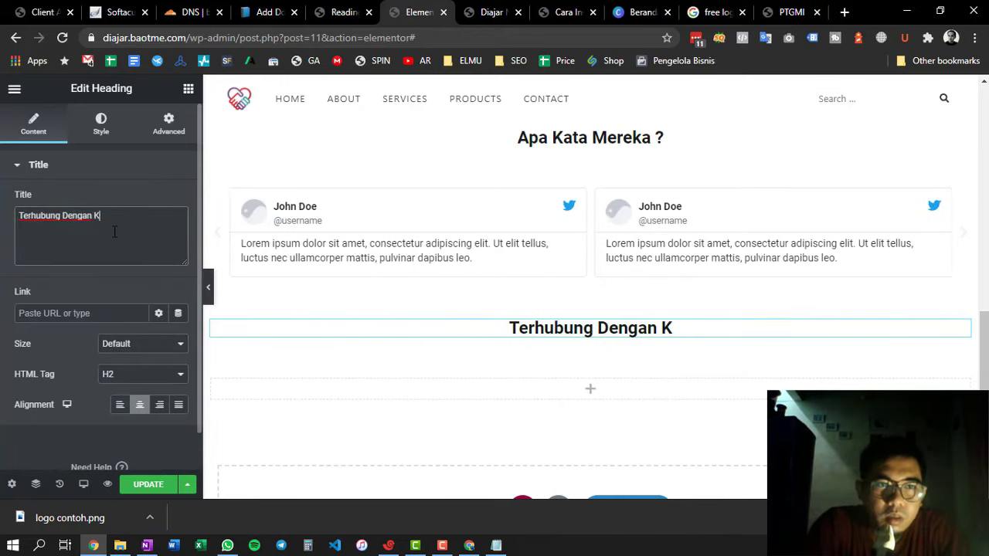
pyautogui.click(187, 89)
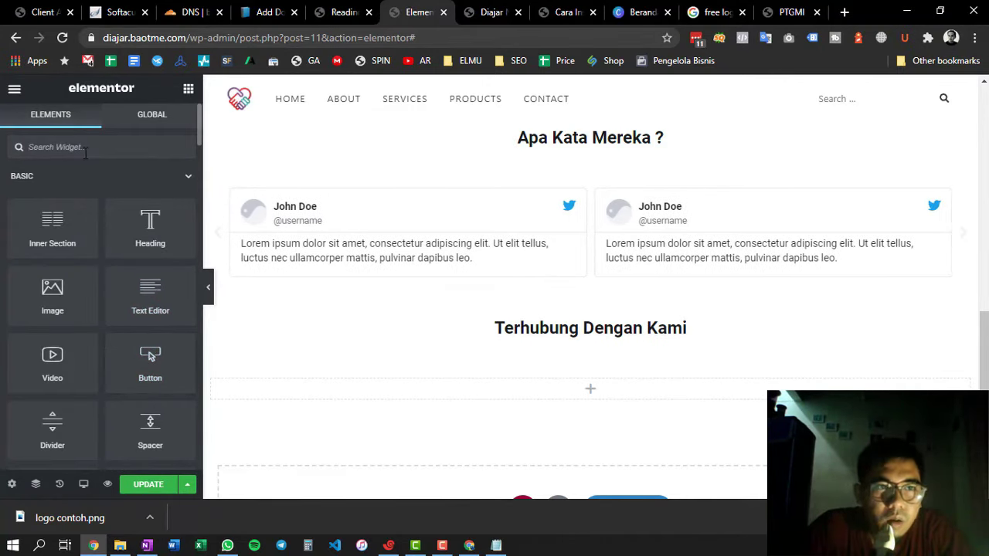
# Step: Search widgets for 'con' and drop the LP - Contact Form into the empty section
pyautogui.write('con')
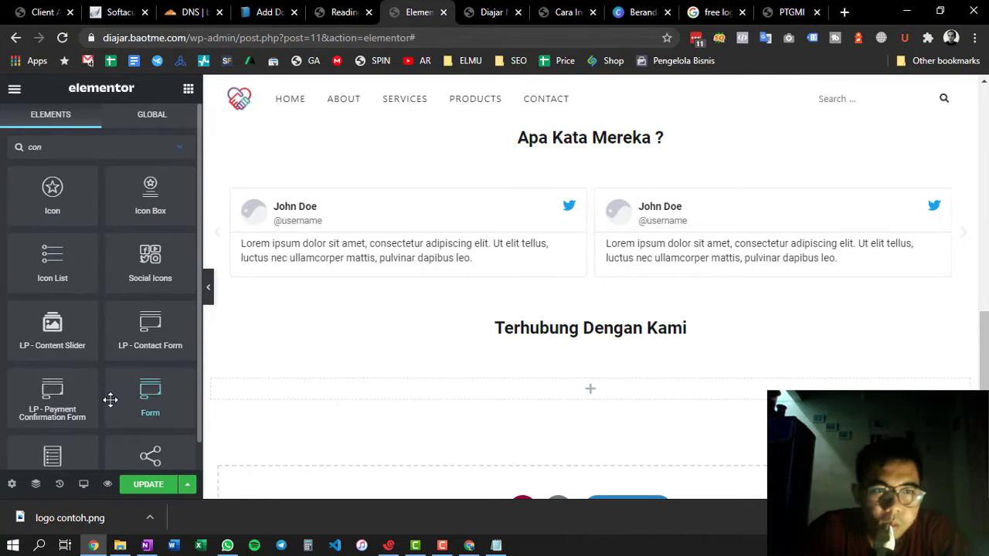
pyautogui.scroll(-1, 165, 383)
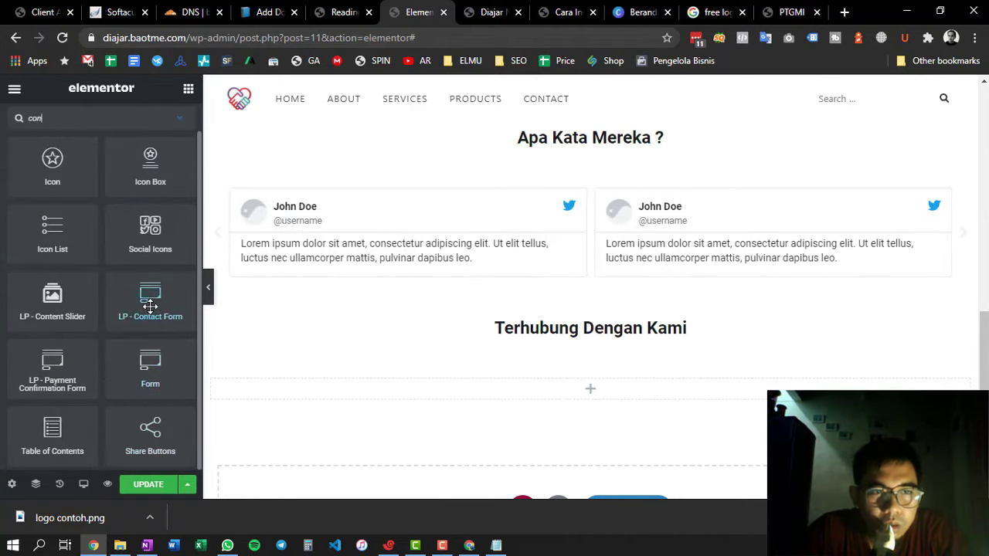
pyautogui.moveTo(150, 306); pyautogui.dragTo(576, 399)
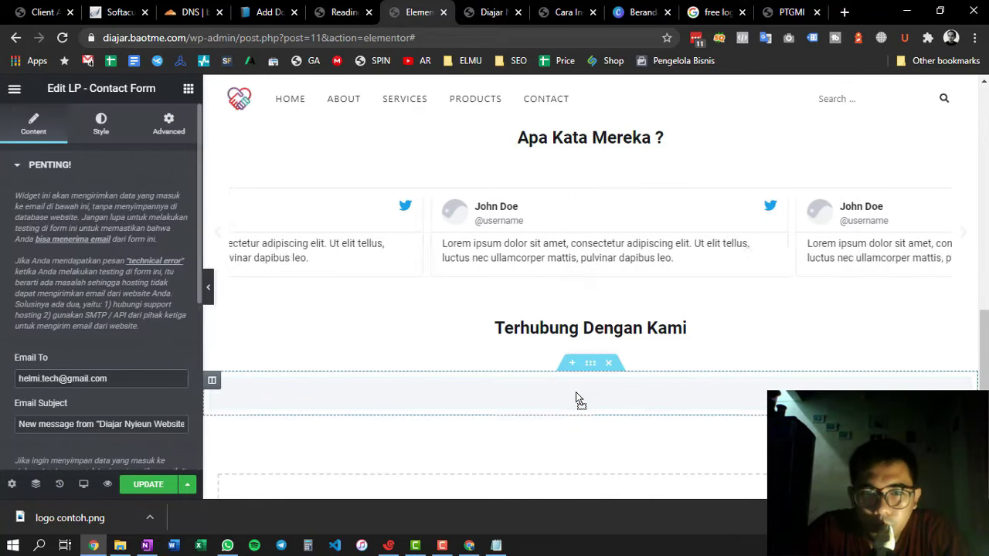
pyautogui.scroll(-3, 438, 387)
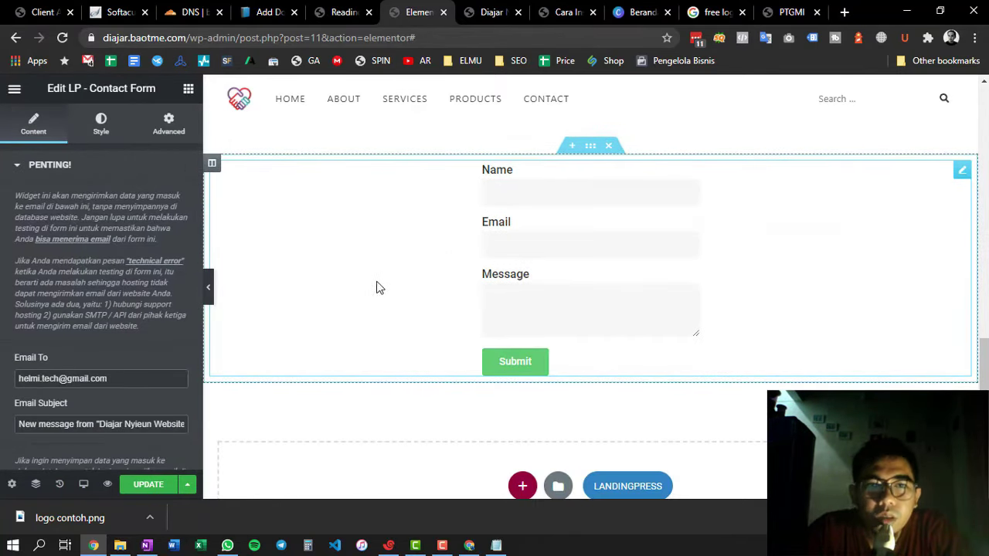
# Step: Create a one-third/two-thirds section and move the LP - Contact Form into its right column
pyautogui.rightClick(214, 170)
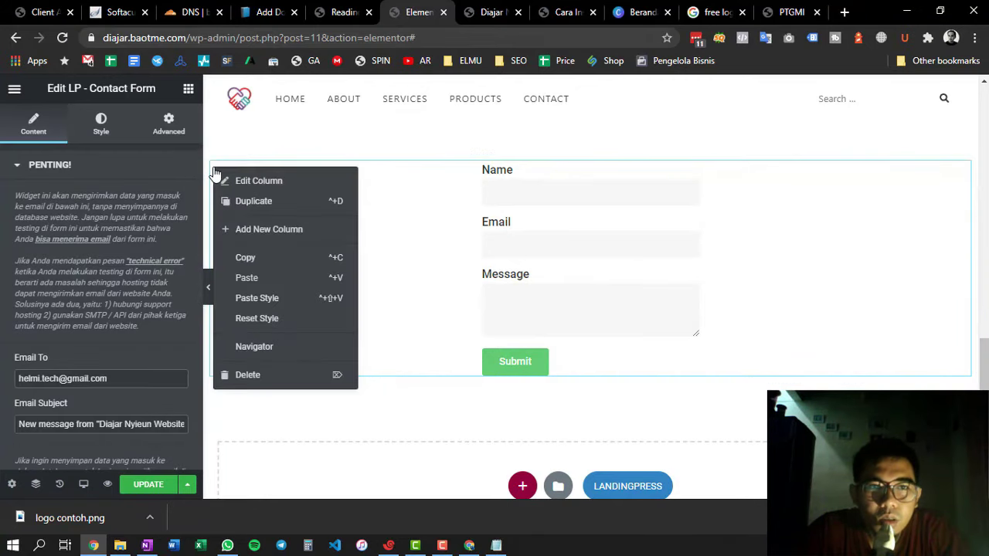
pyautogui.click(266, 230)
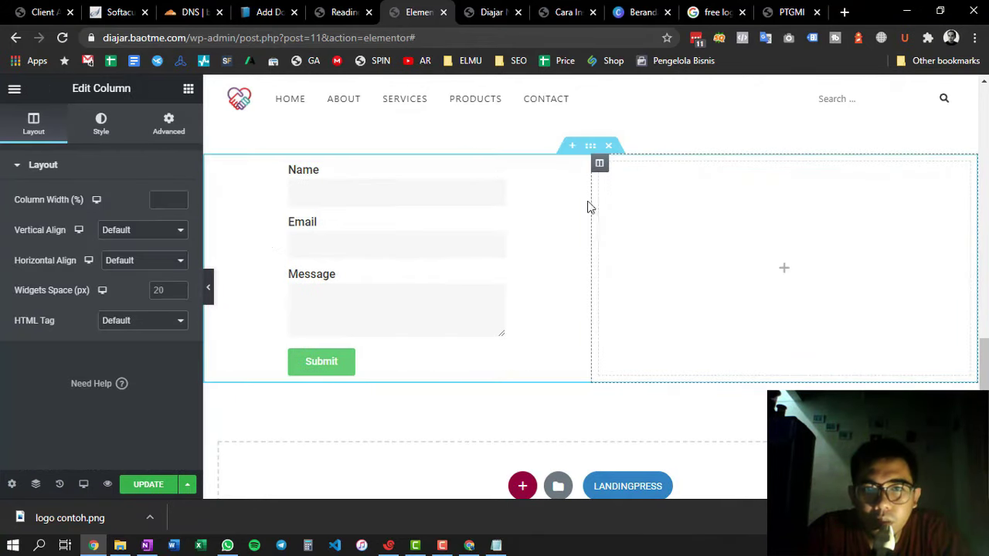
pyautogui.click(576, 150)
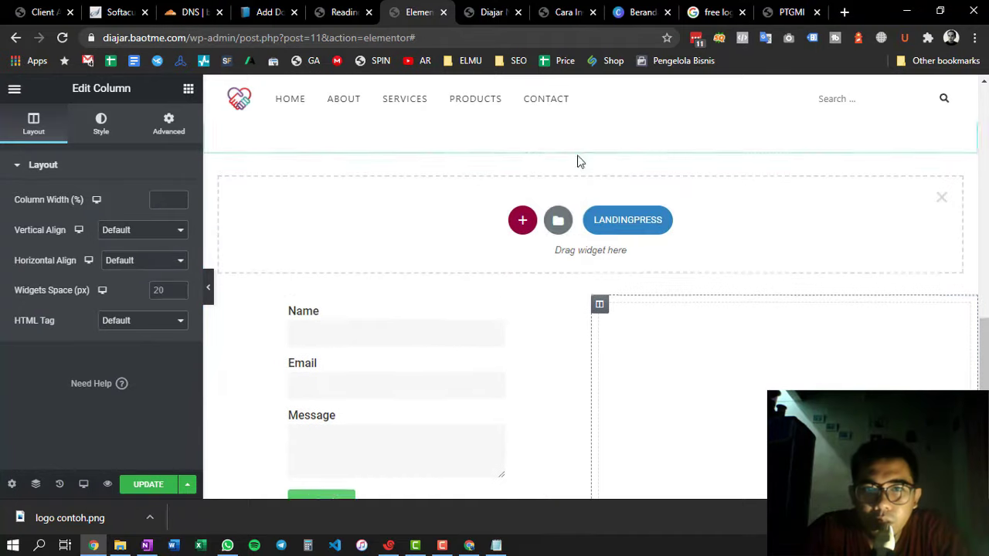
pyautogui.click(527, 224)
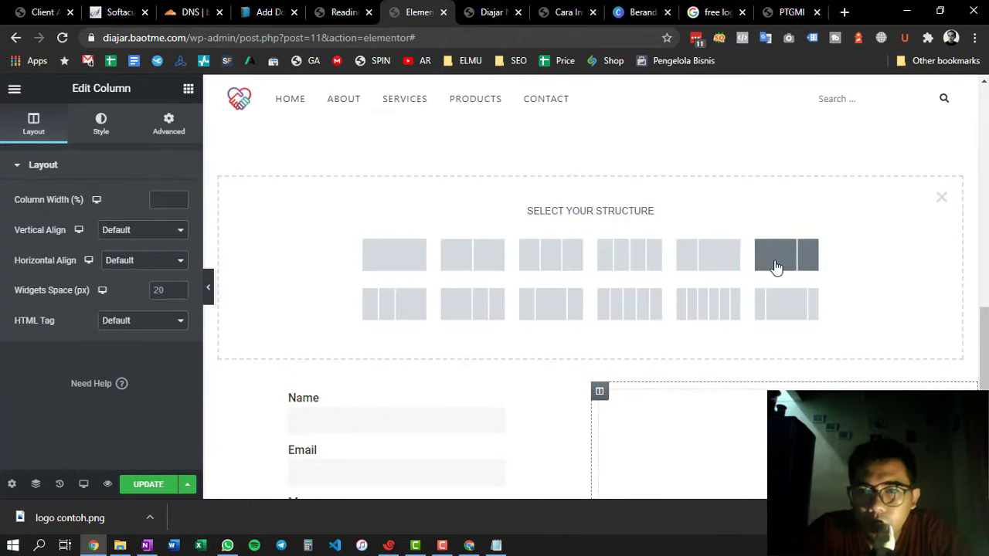
pyautogui.click(706, 262)
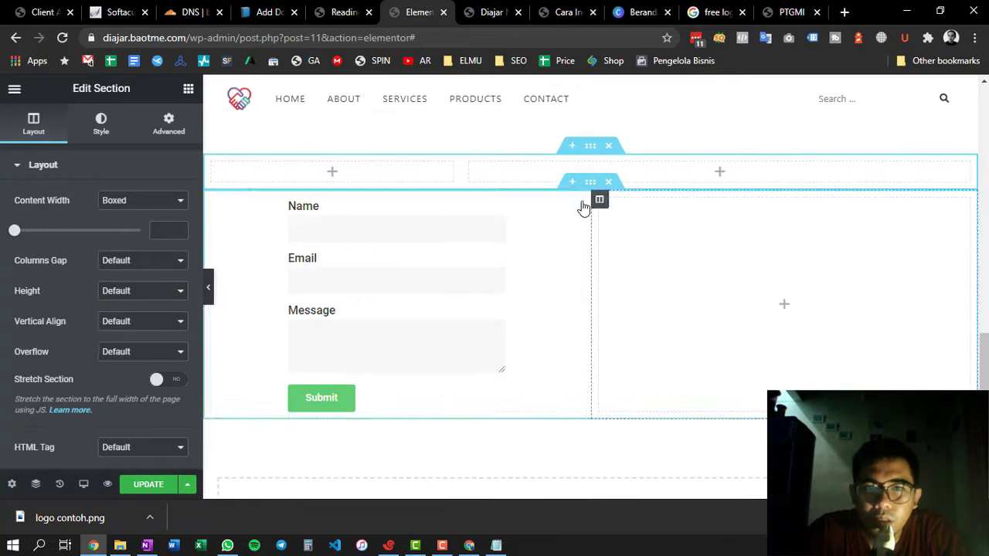
pyautogui.moveTo(583, 204); pyautogui.dragTo(699, 162)
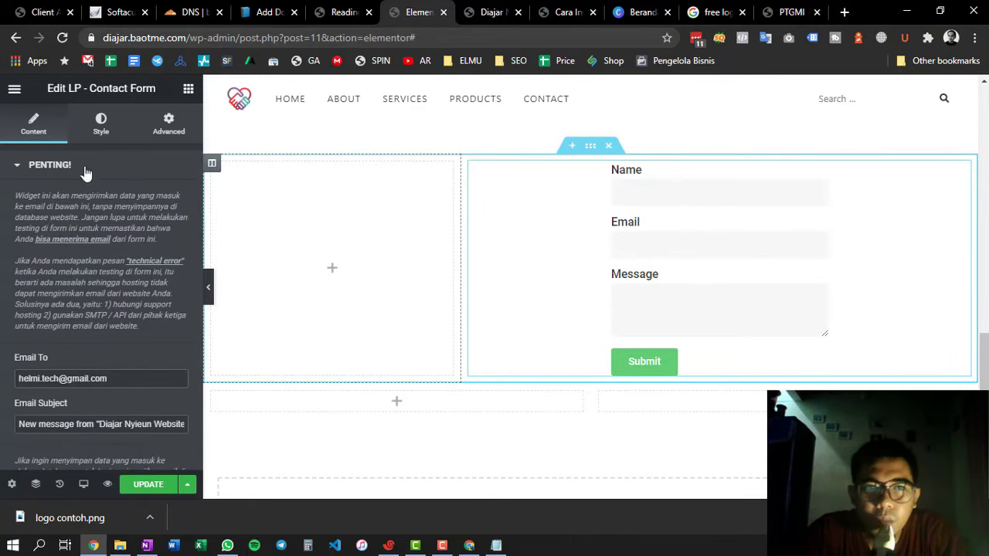
pyautogui.click(187, 89)
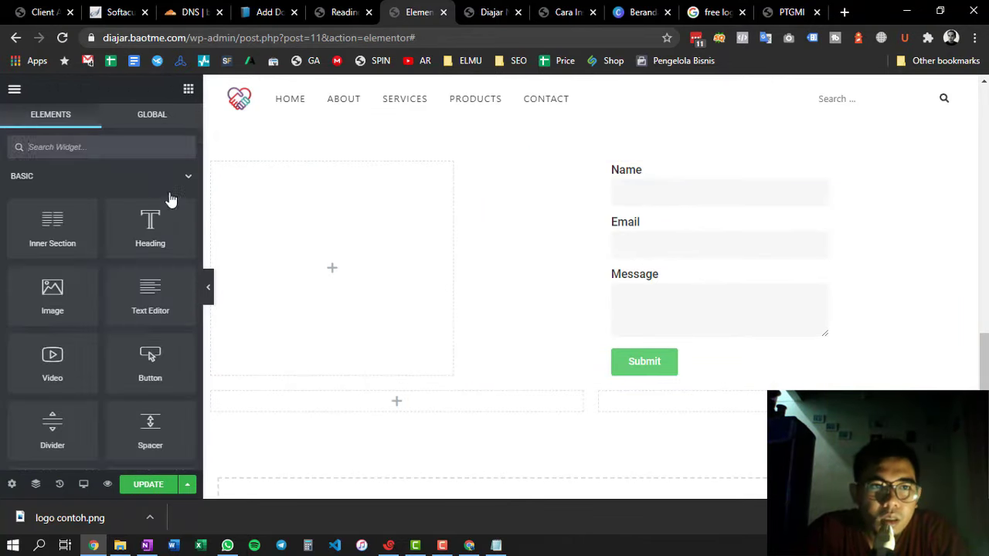
# Step: Search for 'form' and add a Form widget to the right column
pyautogui.click(113, 143)
pyautogui.write('form')
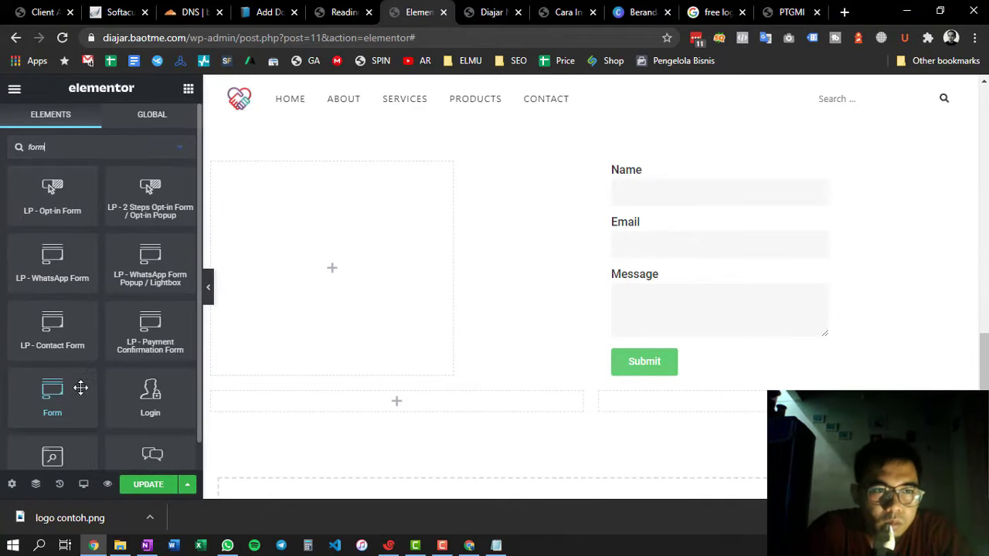
pyautogui.moveTo(81, 387); pyautogui.dragTo(528, 236)
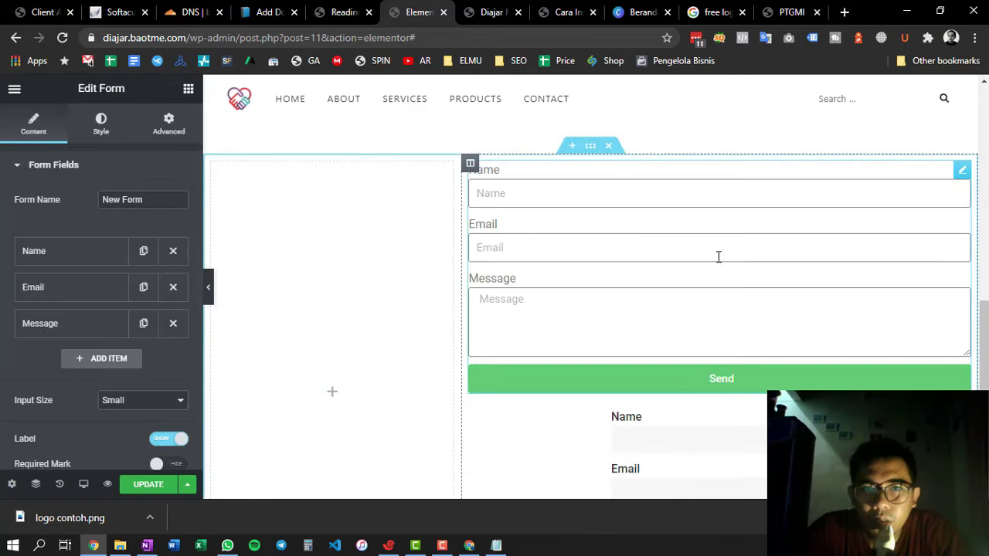
pyautogui.scroll(-1, 726, 258)
pyautogui.scroll(2, 714, 258)
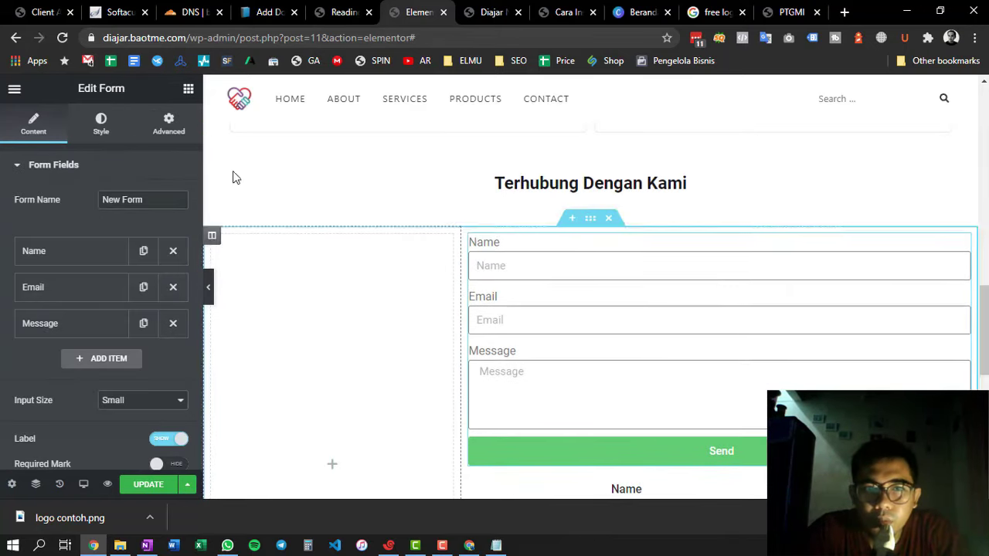
# Step: Set the LP - Contact Form's Form Display to Full Width
pyautogui.click(191, 92)
pyautogui.scroll(-2, 680, 341)
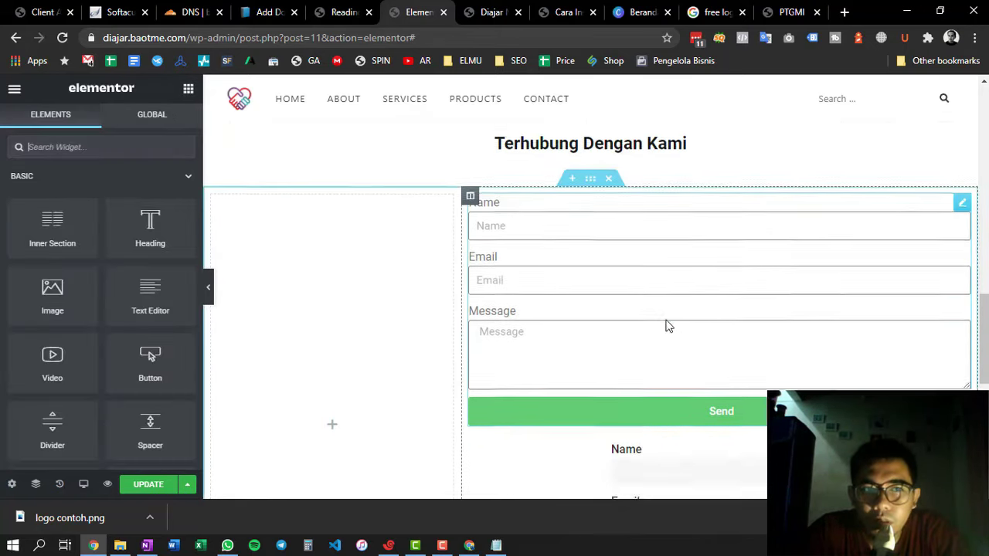
pyautogui.scroll(-3, 874, 354)
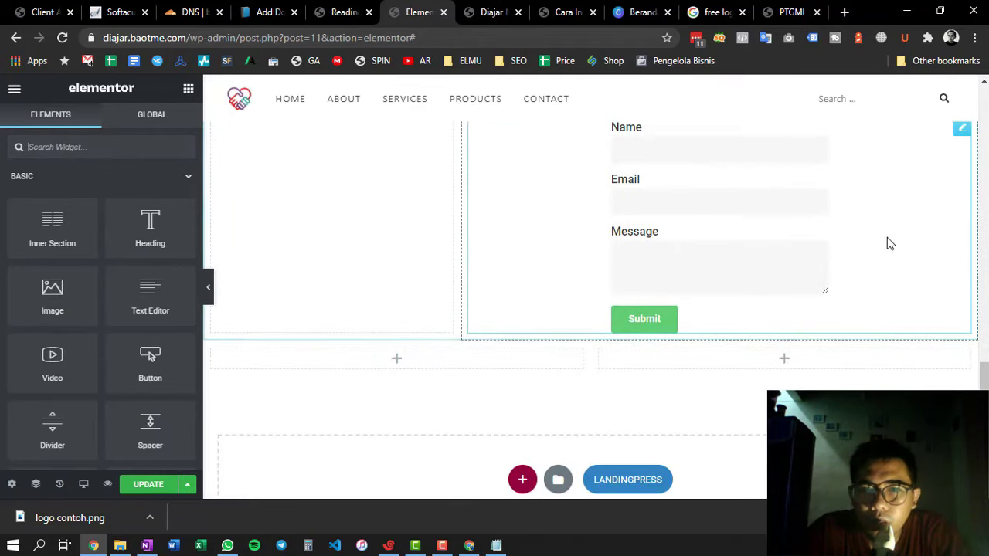
pyautogui.click(887, 244)
pyautogui.scroll(-4, 22, 357)
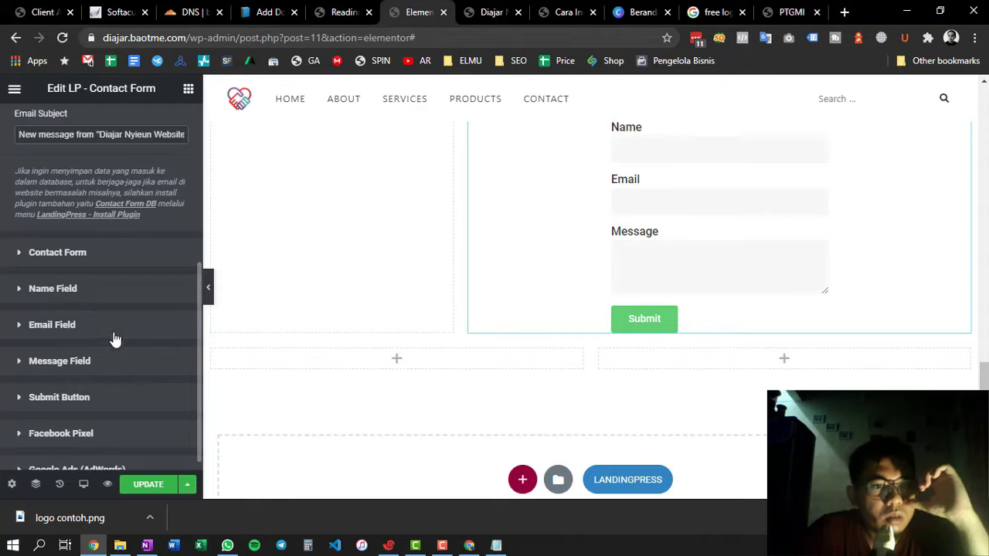
pyautogui.scroll(-1, 93, 399)
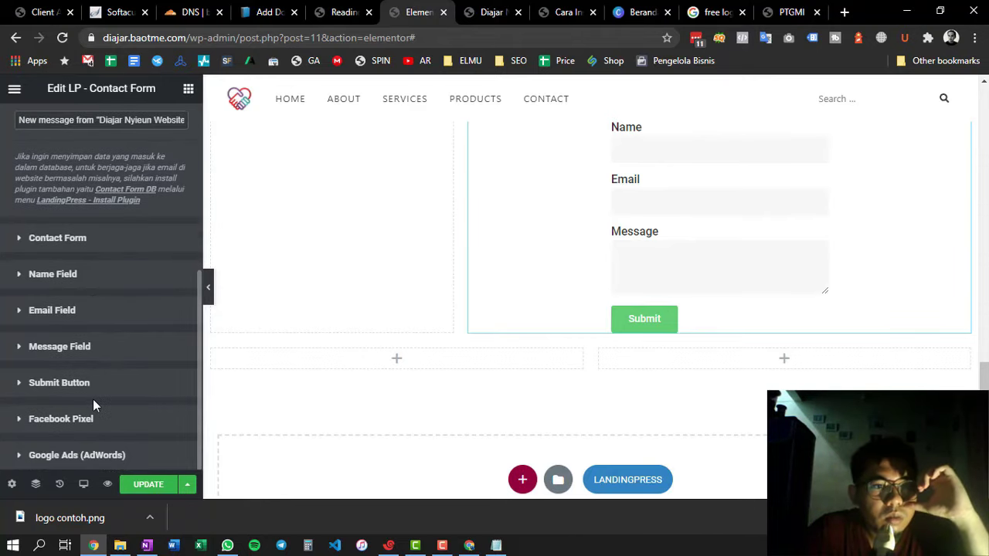
pyautogui.click(81, 239)
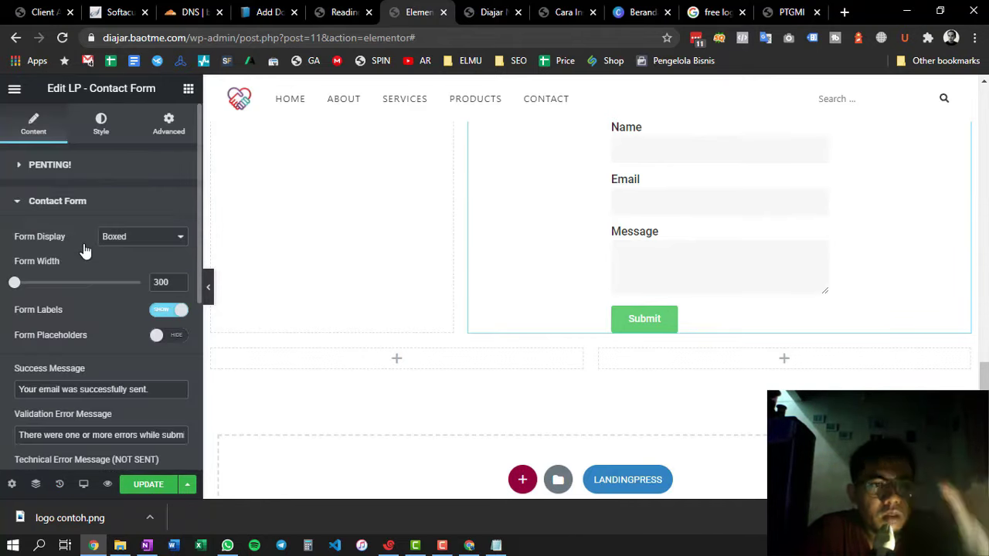
pyautogui.click(162, 240)
pyautogui.click(148, 262)
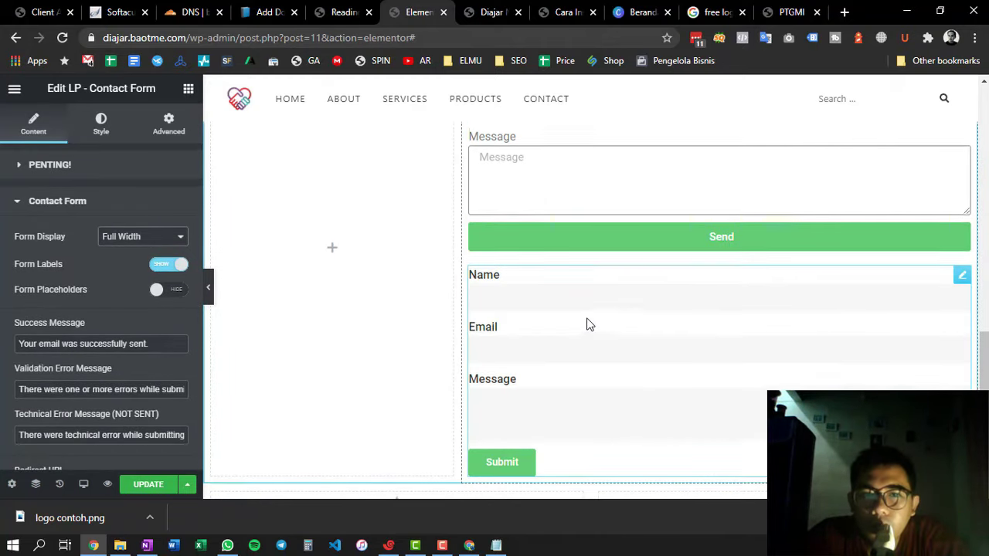
# Step: Delete the extra Form widget from the right column
pyautogui.scroll(3, 585, 325)
pyautogui.rightClick(666, 280)
pyautogui.click(700, 485)
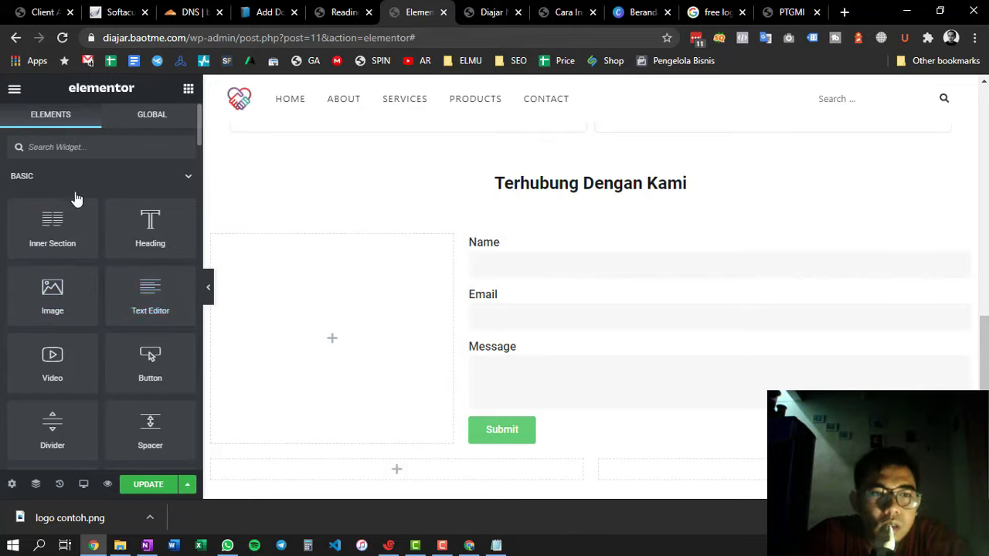
# Step: Add an Icon List to the empty left column, then switch to the PTGMI tab
pyautogui.write('lis')
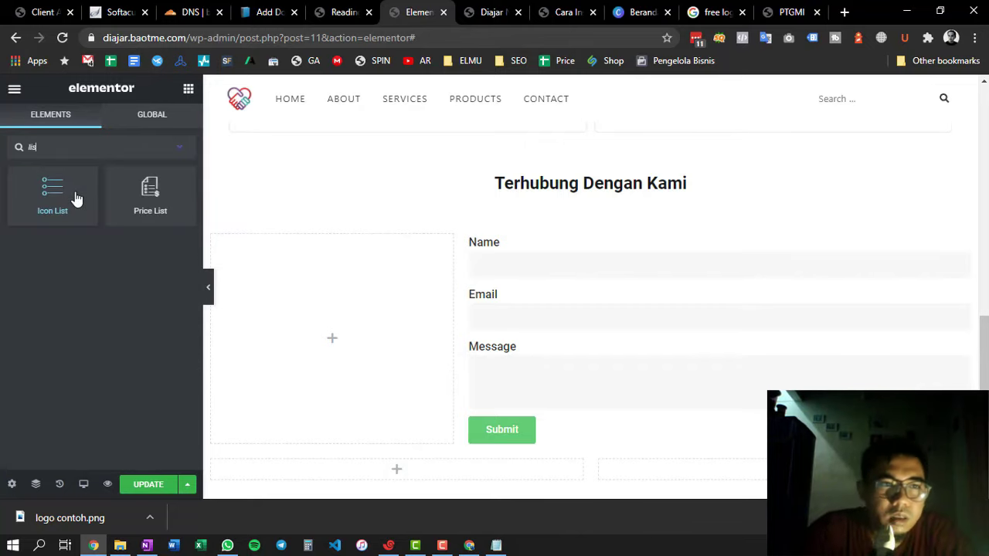
pyautogui.moveTo(76, 199); pyautogui.dragTo(331, 343)
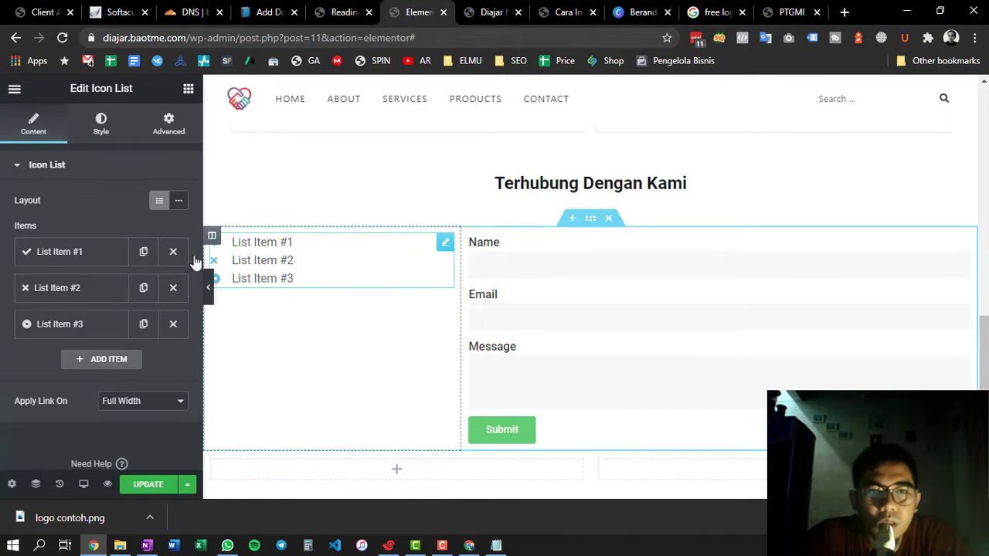
pyautogui.click(789, 12)
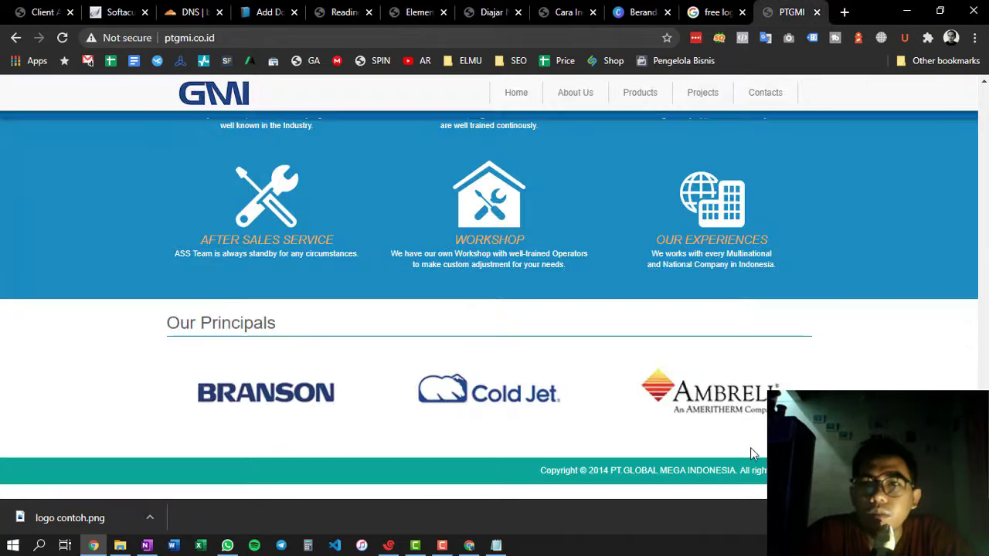
# Step: Review the address and company name on PTGMI's Contacts page, then return to Elementor
pyautogui.scroll(2, 734, 464)
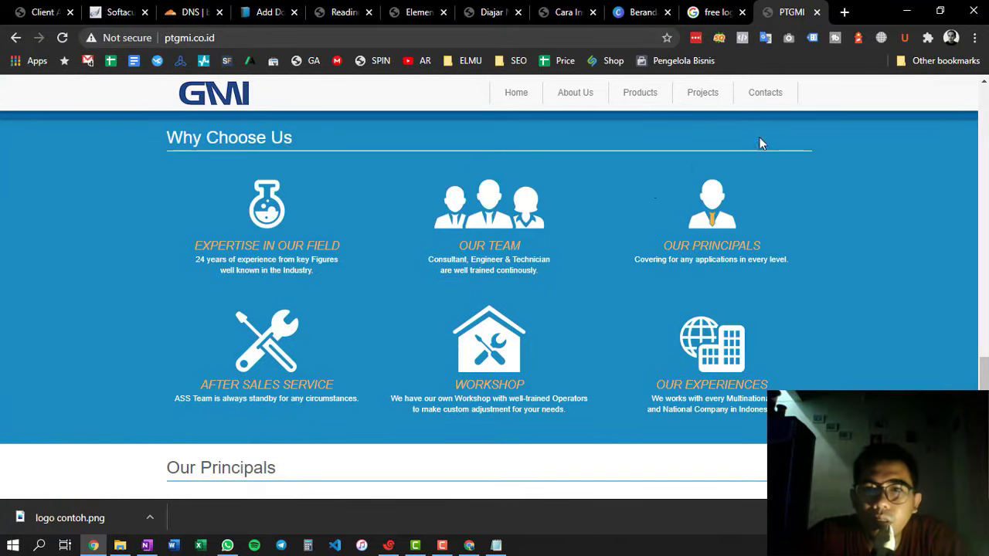
pyautogui.click(763, 95)
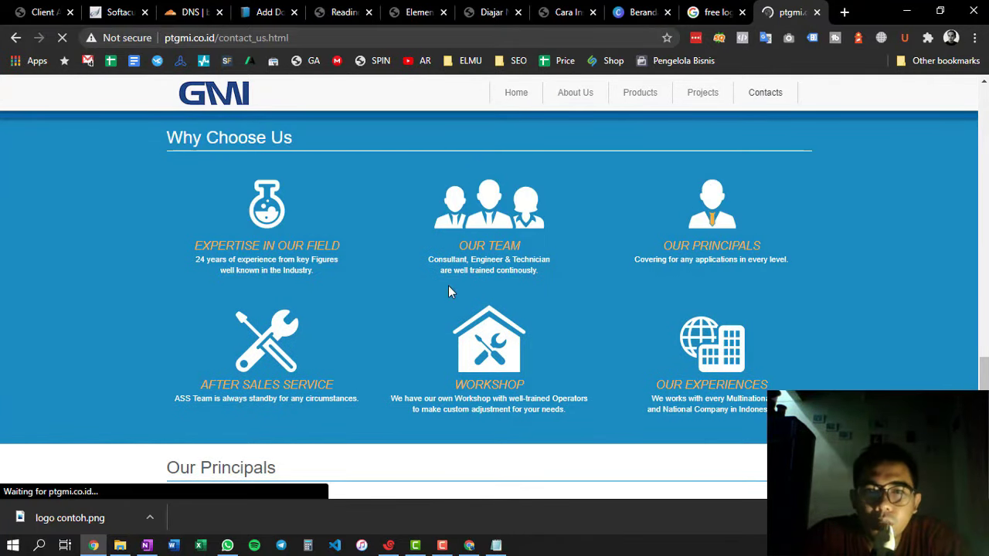
pyautogui.scroll(-5, 449, 289)
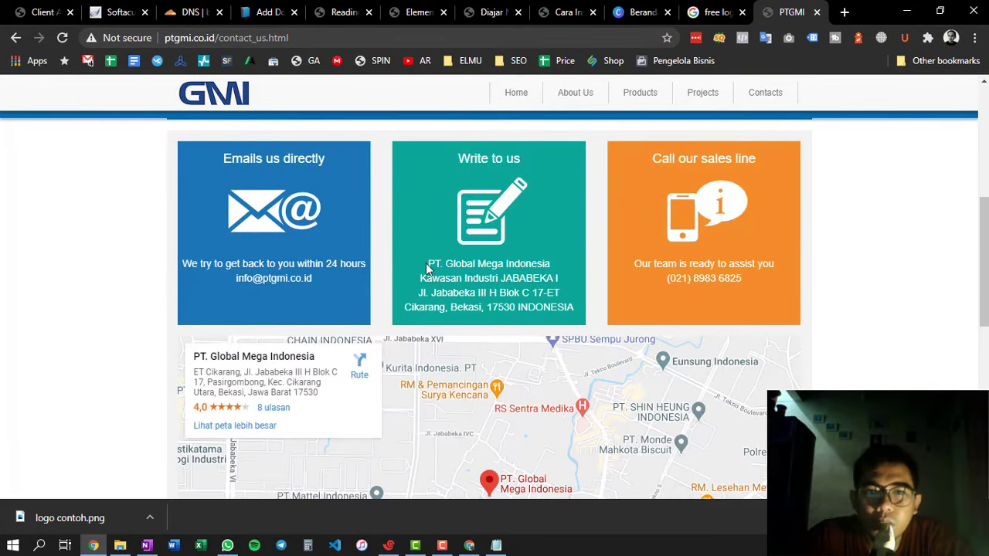
pyautogui.moveTo(418, 284); pyautogui.dragTo(576, 315)
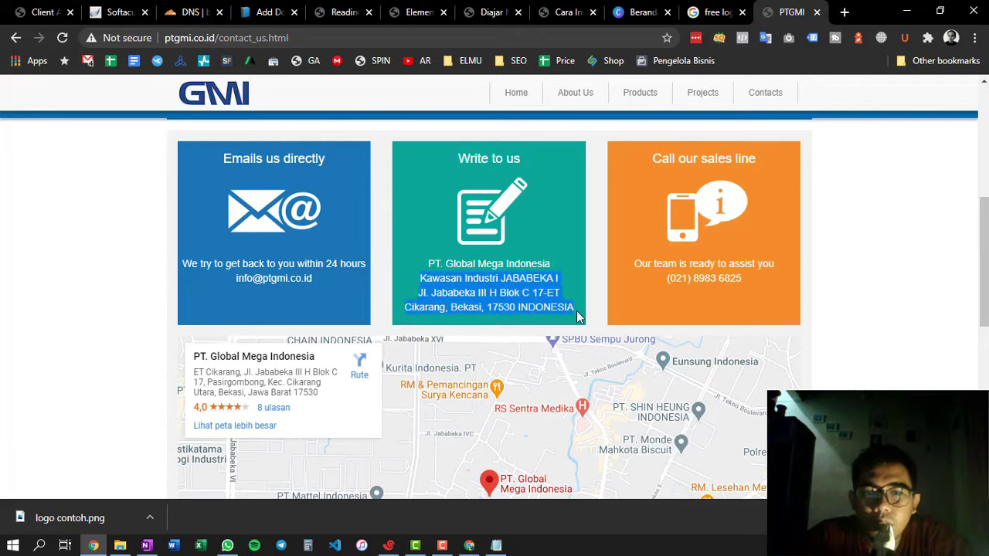
pyautogui.click(425, 264)
pyautogui.tripleClick(442, 268)
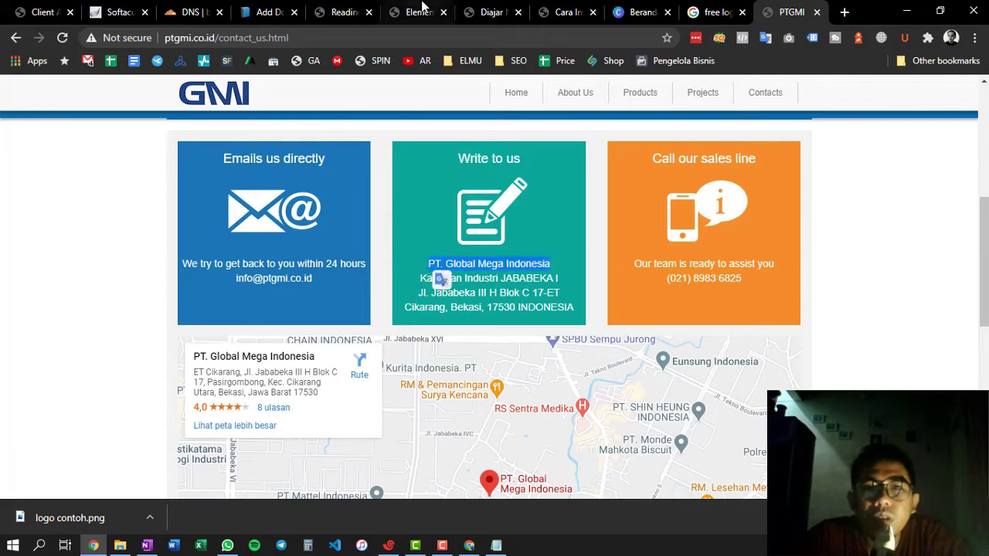
pyautogui.click(488, 12)
pyautogui.click(416, 12)
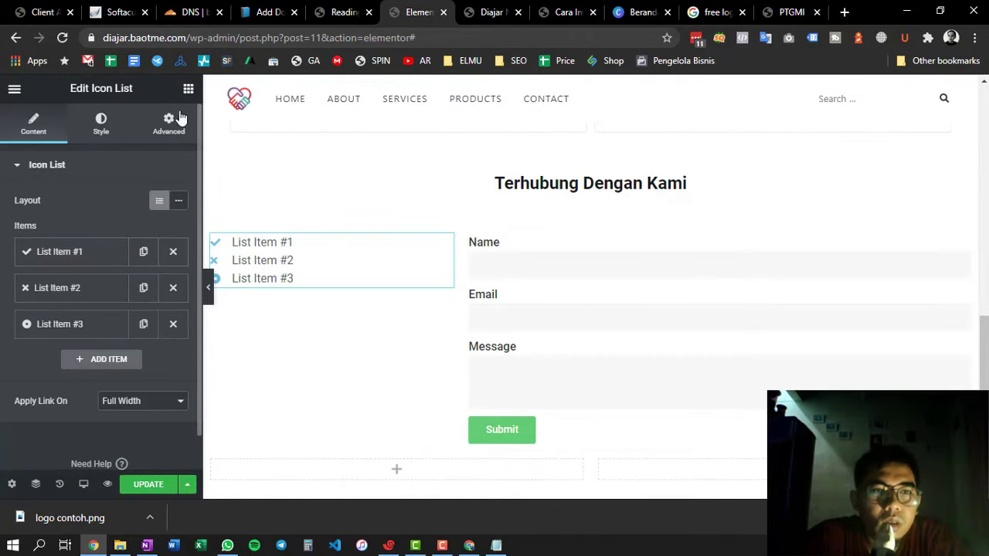
# Step: Give the Icon List's first item the WhatsApp icon
pyautogui.click(188, 88)
pyautogui.moveTo(137, 313); pyautogui.dragTo(248, 302)
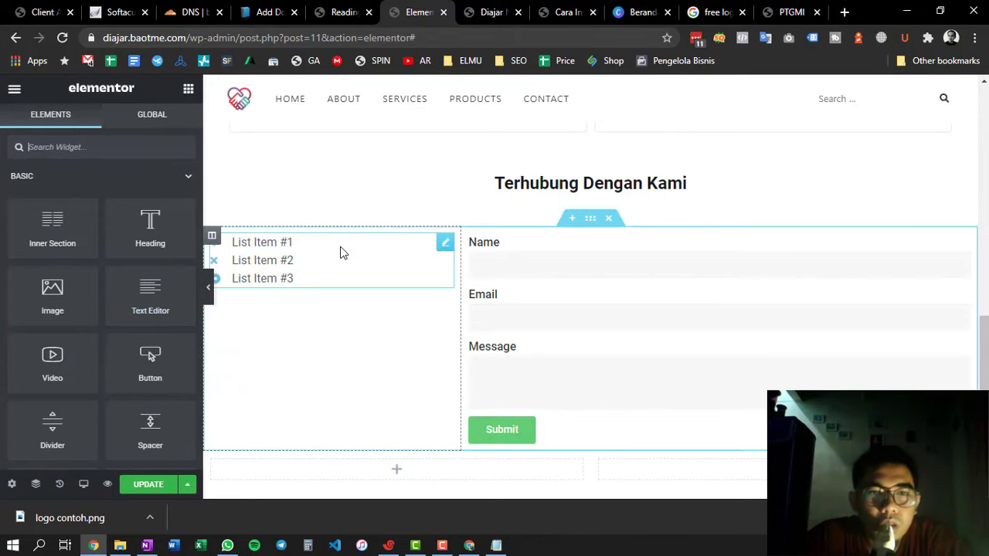
pyautogui.click(331, 267)
pyautogui.click(34, 263)
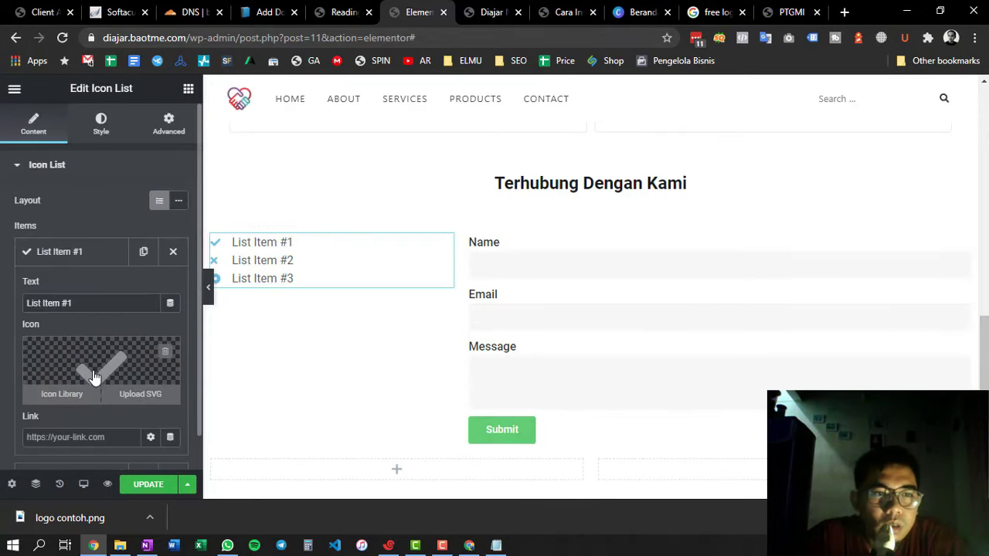
pyautogui.click(62, 393)
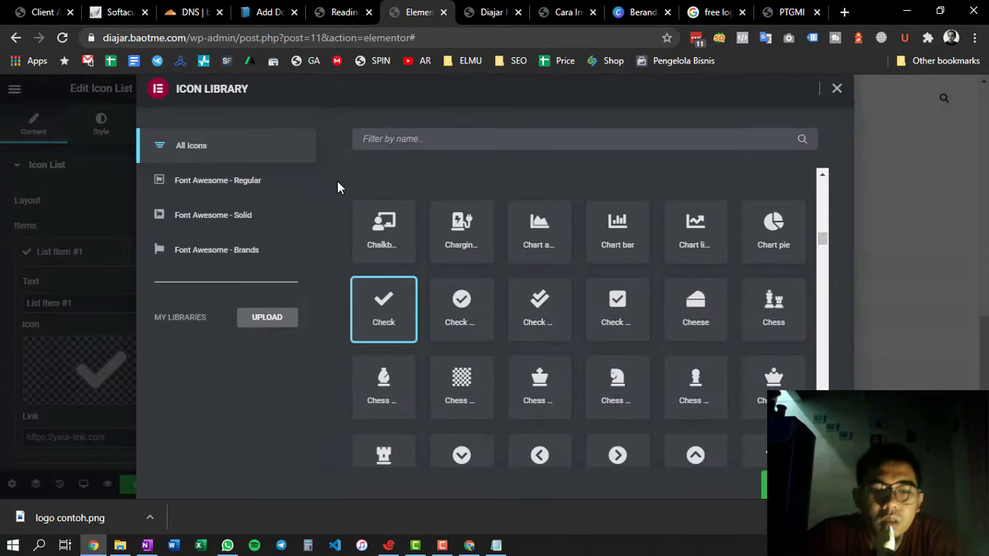
pyautogui.write('wha')
pyautogui.click(396, 251)
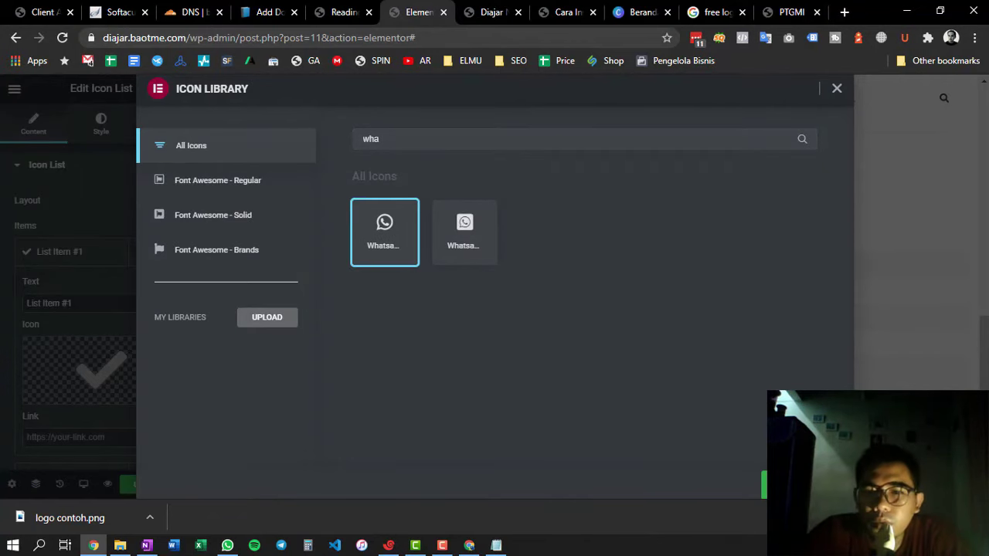
pyautogui.click(796, 485)
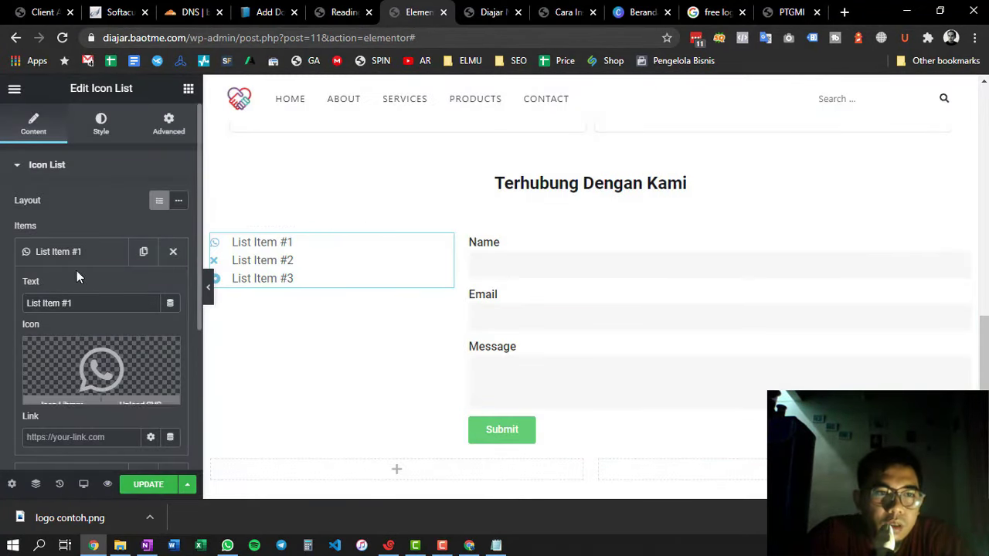
pyautogui.click(76, 259)
# Step: Give the second list item the open envelope icon, found by searching 'en'
pyautogui.click(85, 289)
pyautogui.tripleClick(90, 335)
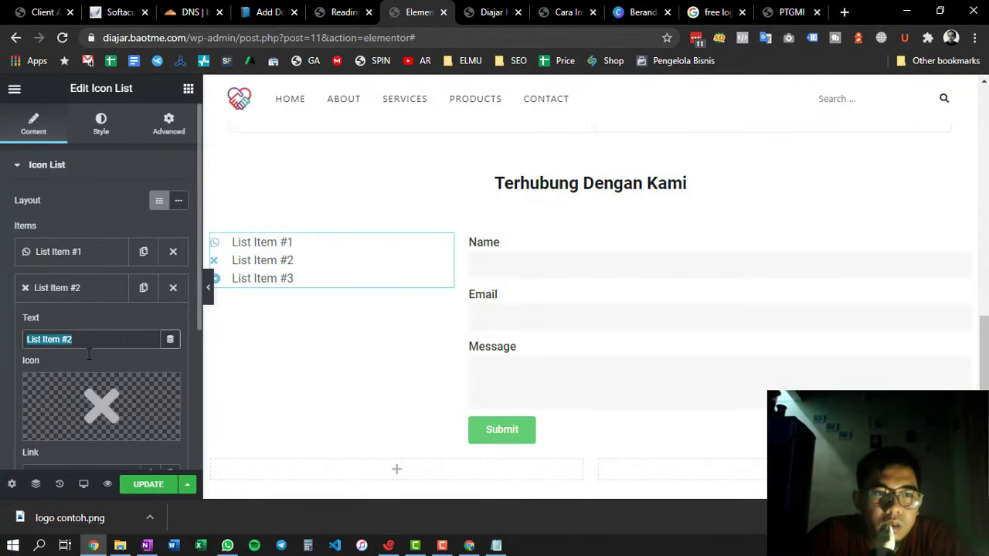
pyautogui.click(54, 425)
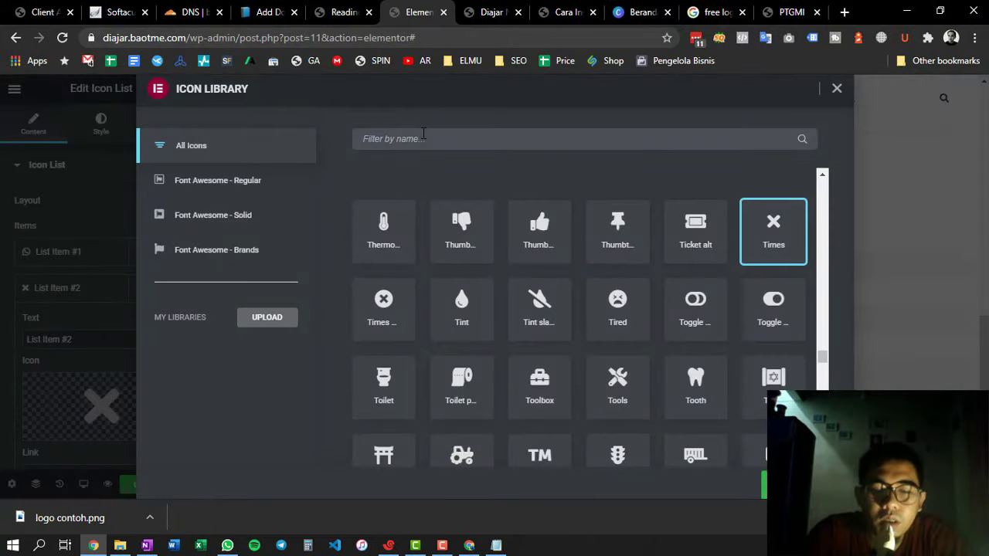
pyautogui.write('em')
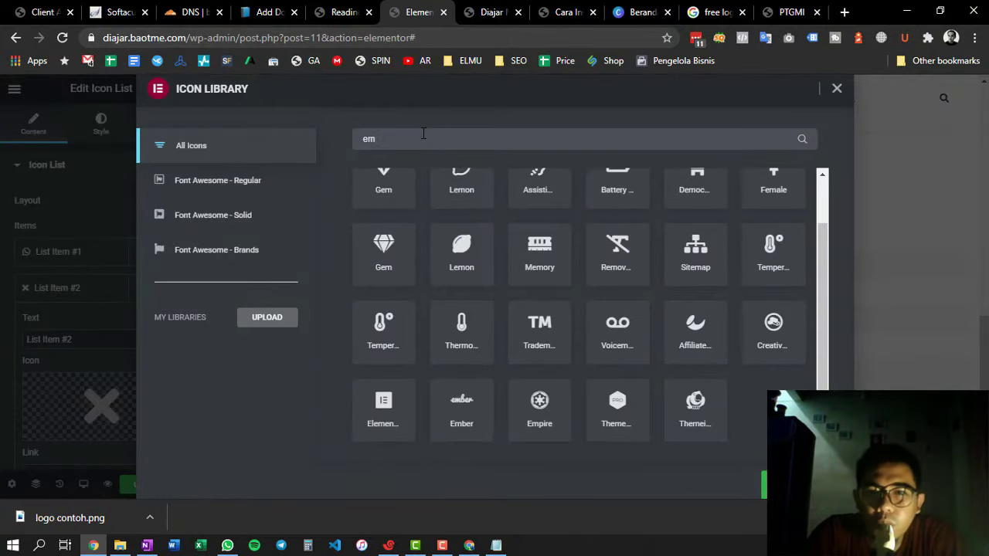
pyautogui.scroll(1, 490, 188)
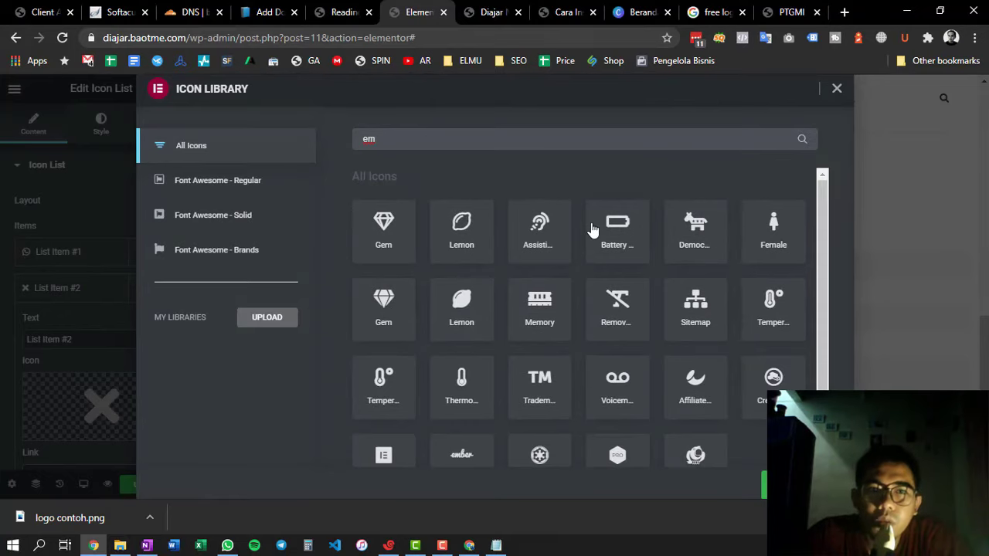
pyautogui.press('BackSpace')
pyautogui.write('b')
pyautogui.press('BackSpace')
pyautogui.write('n')
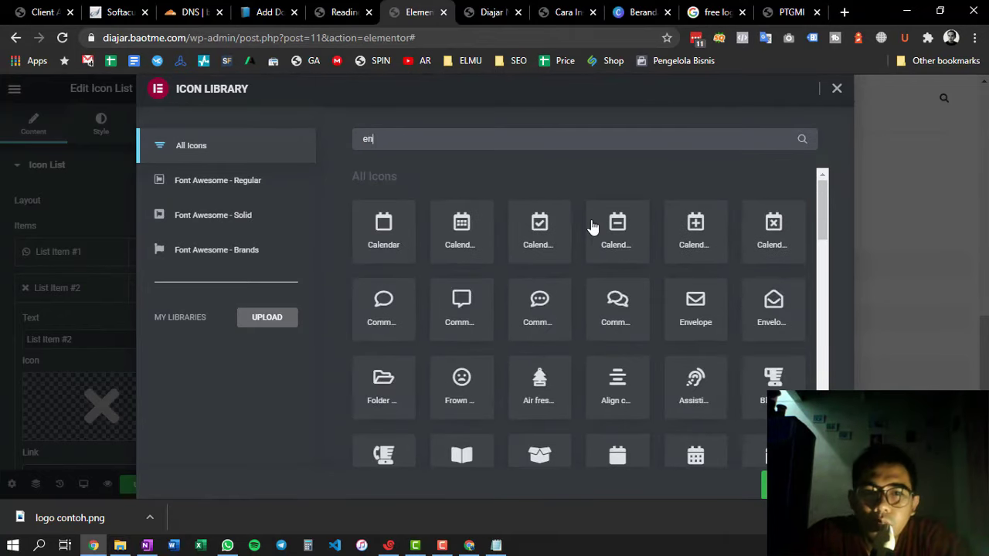
pyautogui.scroll(-3, 596, 248)
pyautogui.scroll(1, 599, 260)
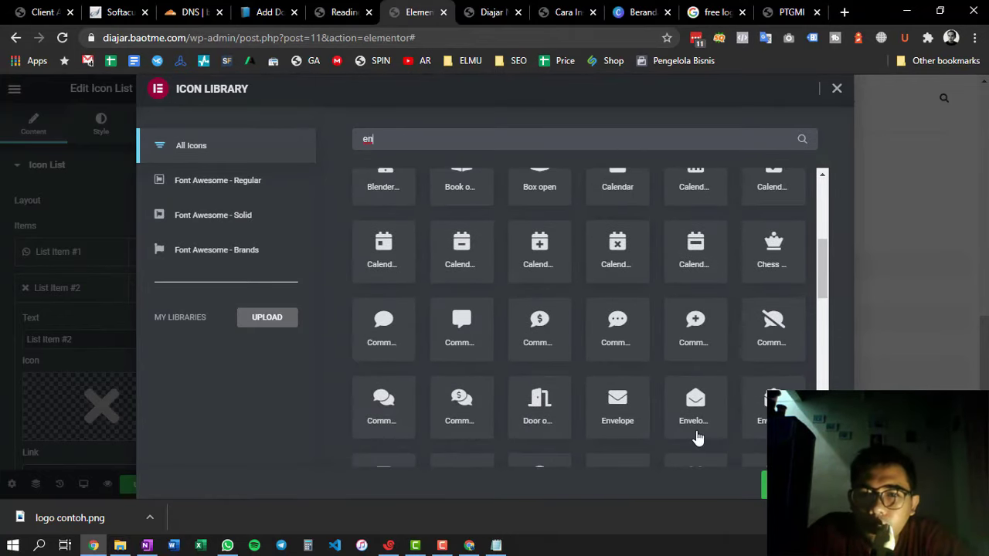
pyautogui.click(634, 421)
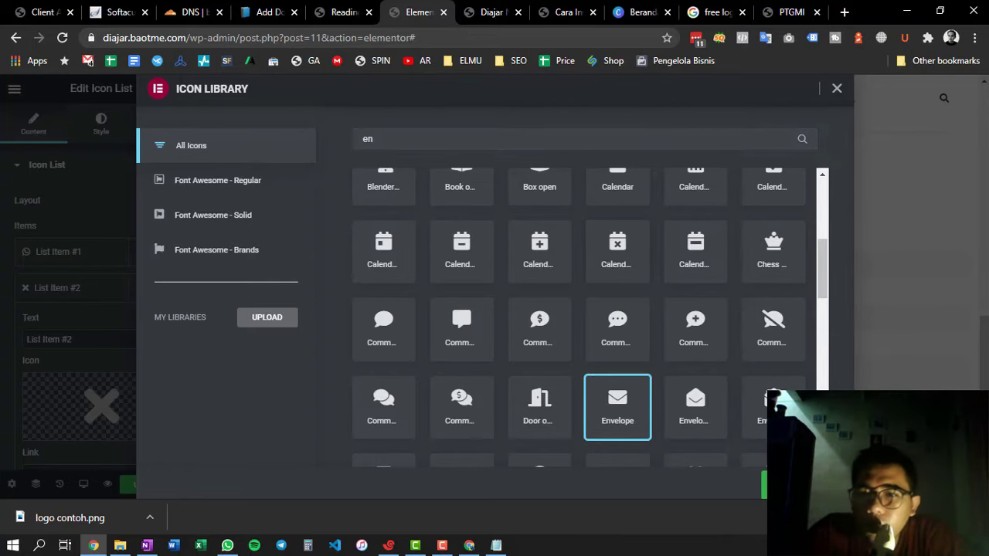
pyautogui.click(773, 405)
pyautogui.click(773, 485)
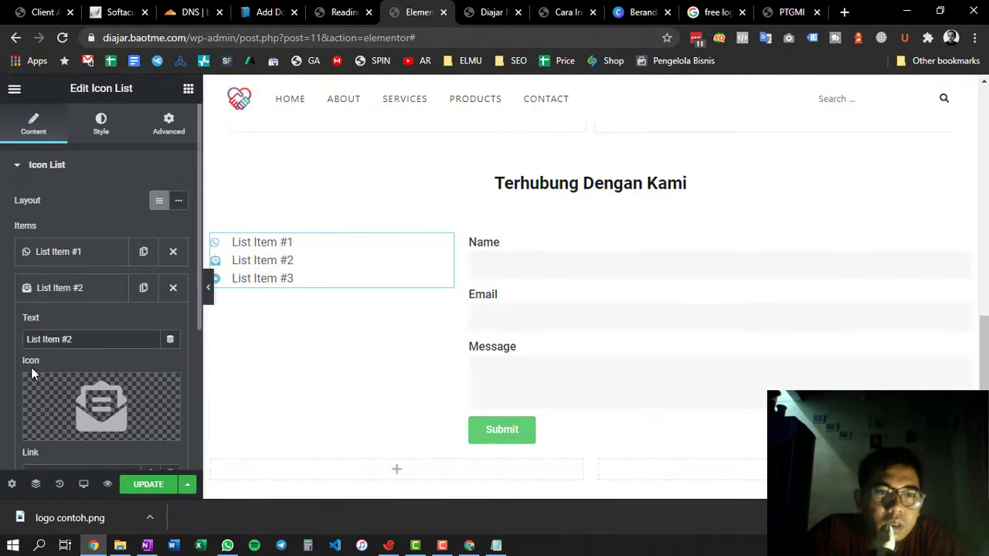
# Step: Replace the second list item's text with the contact e-mail address
pyautogui.tripleClick(60, 334)
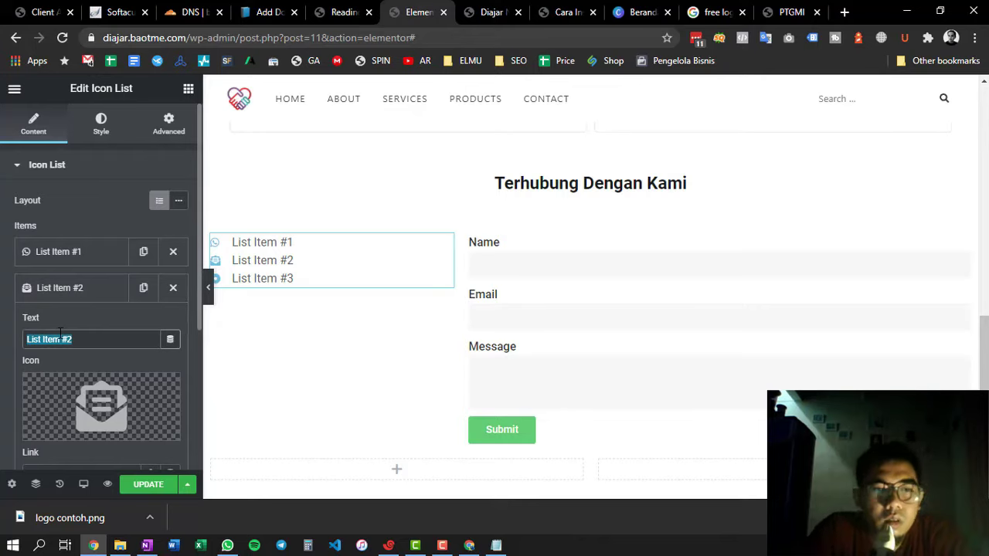
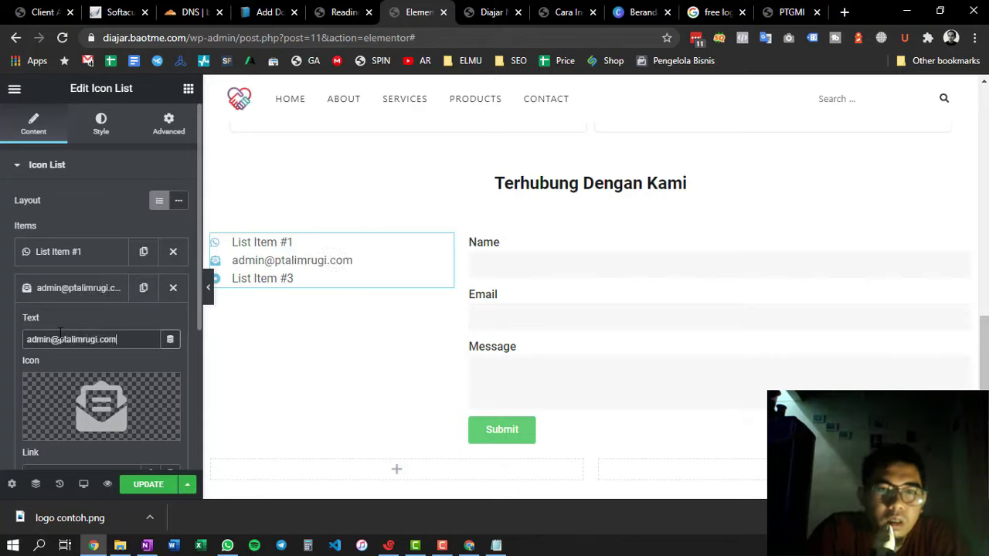
pyautogui.click(56, 282)
# Step: Replace the first list item's text with the mobile number
pyautogui.click(77, 252)
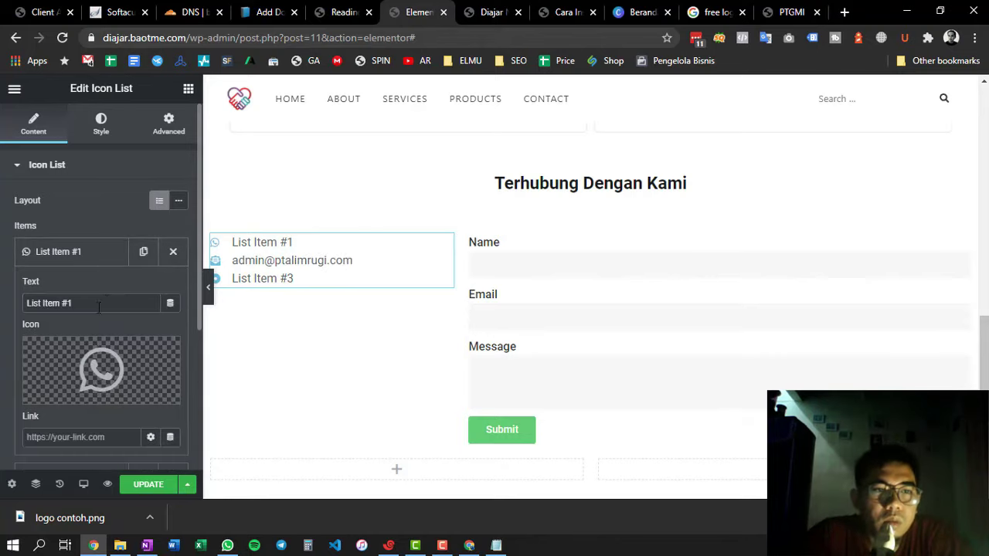
pyautogui.tripleClick(95, 305)
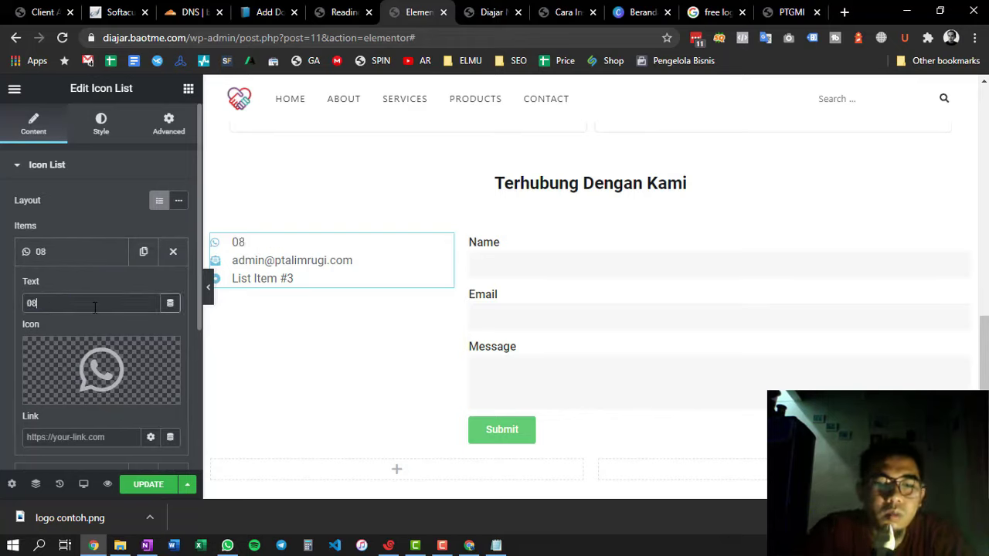
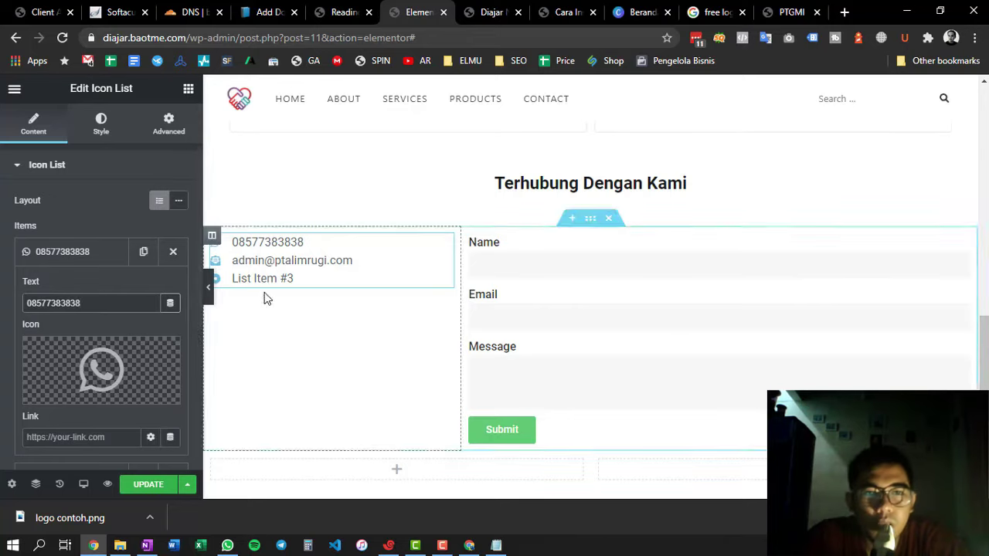
pyautogui.click(77, 257)
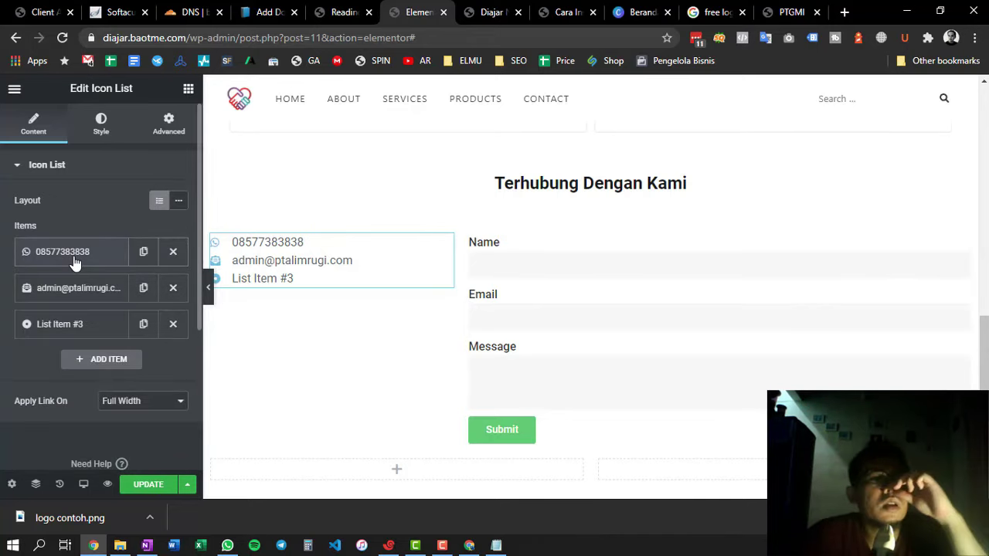
# Step: Give the third item the Phone alt icon and the office phone number
pyautogui.click(86, 327)
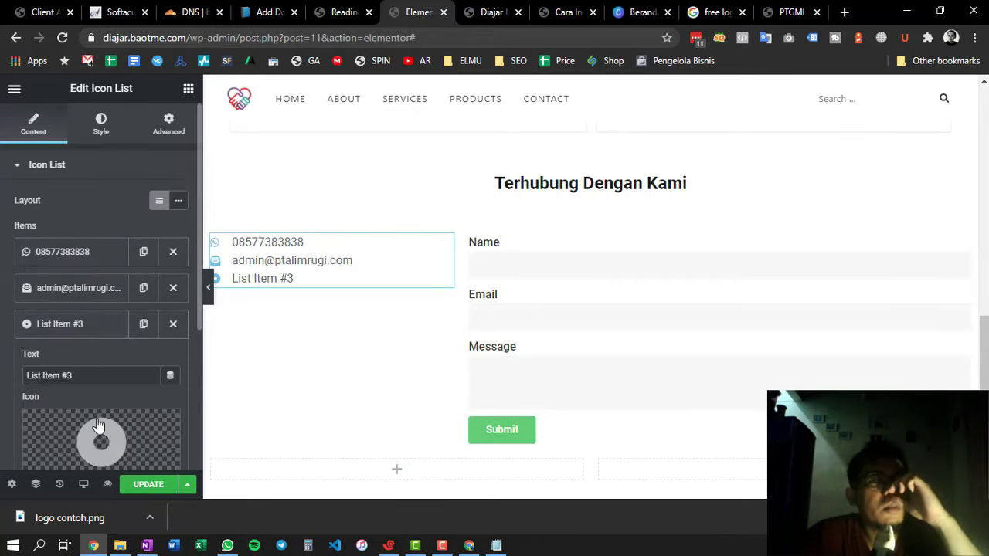
pyautogui.click(100, 439)
pyautogui.click(485, 141)
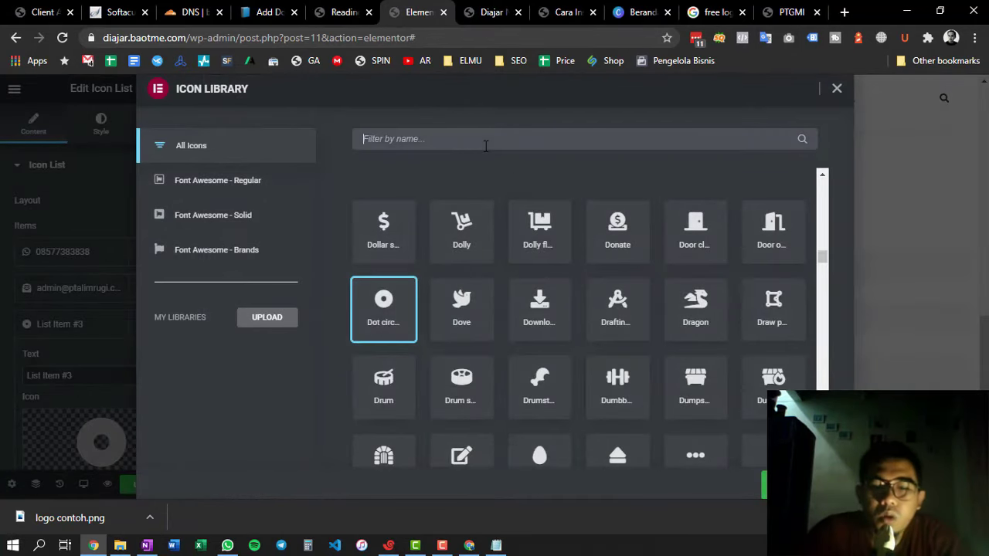
pyautogui.write('pho')
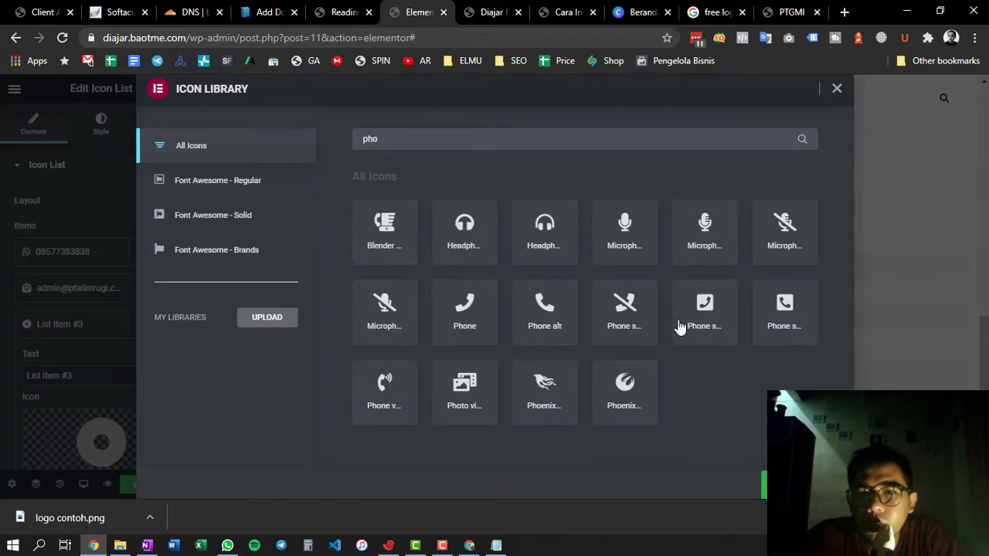
pyautogui.click(541, 316)
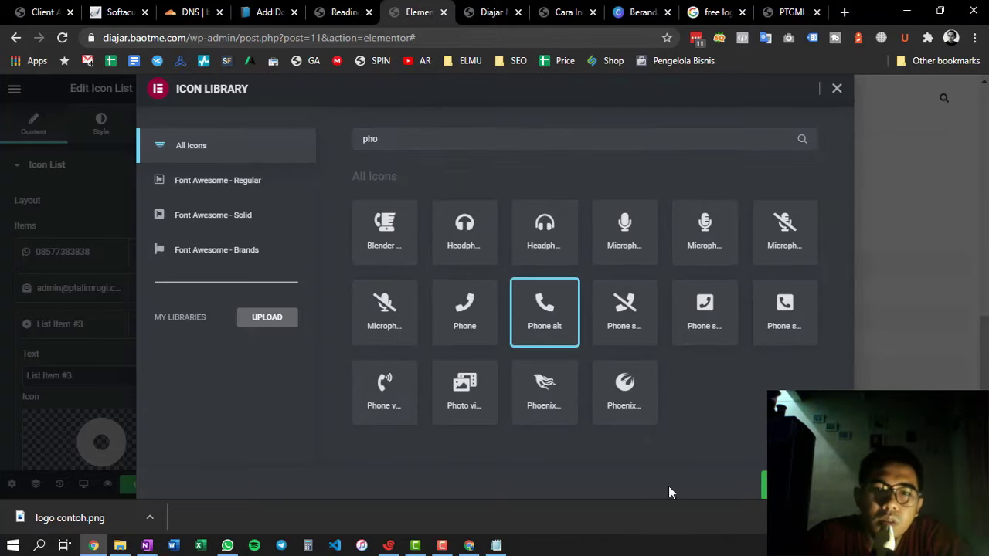
pyautogui.click(804, 485)
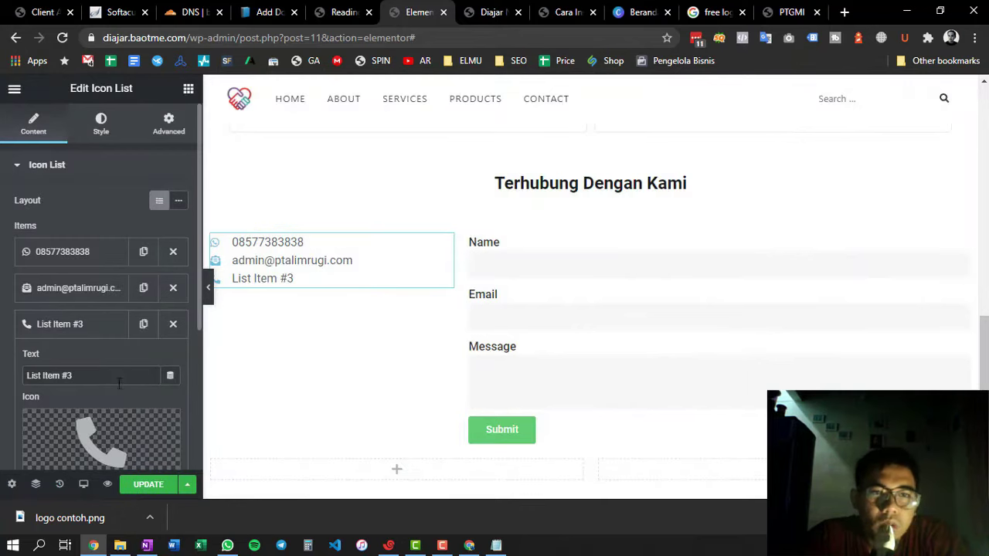
pyautogui.tripleClick(86, 377)
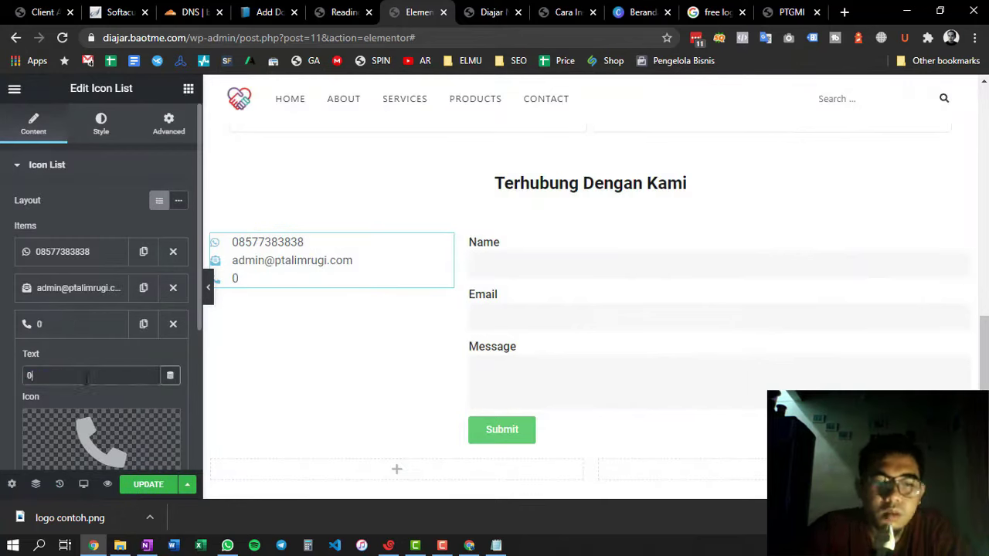
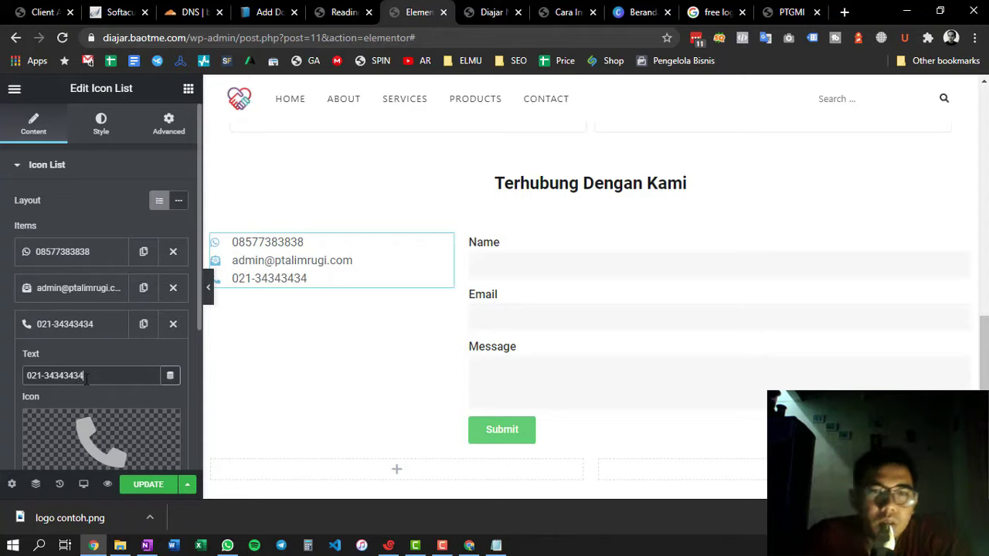
pyautogui.click(64, 323)
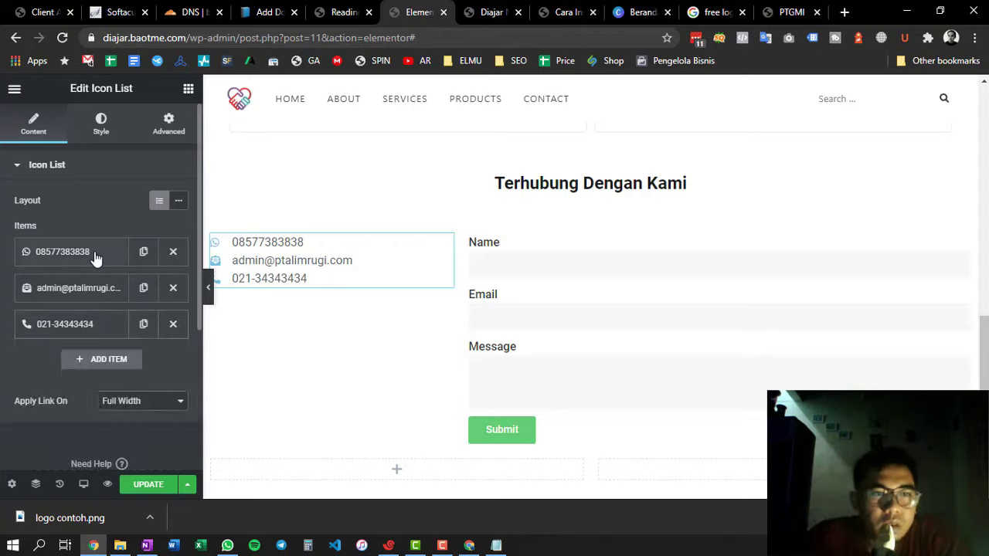
# Step: Style the list icons at size 20 in black
pyautogui.click(98, 133)
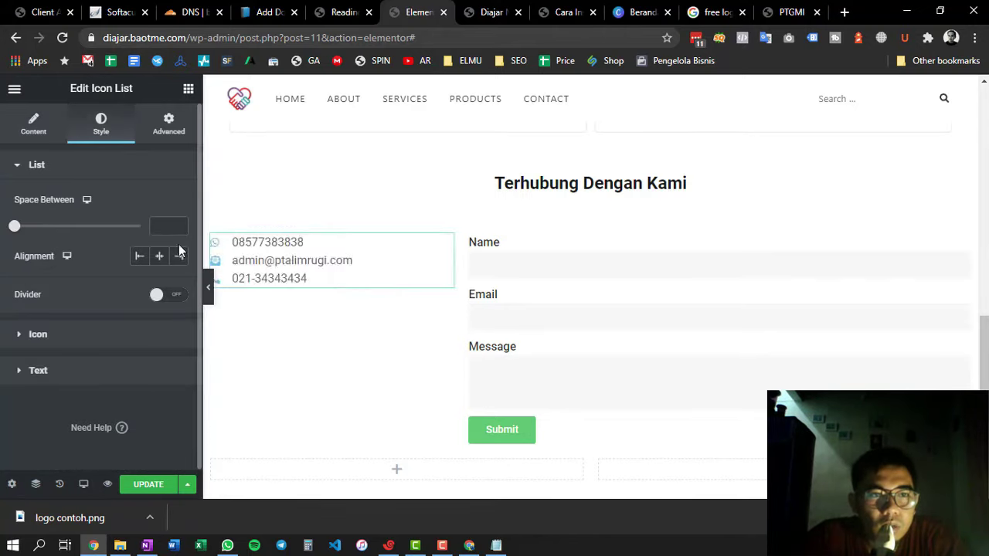
pyautogui.moveTo(15, 230); pyautogui.dragTo(4, 253)
pyautogui.click(159, 298)
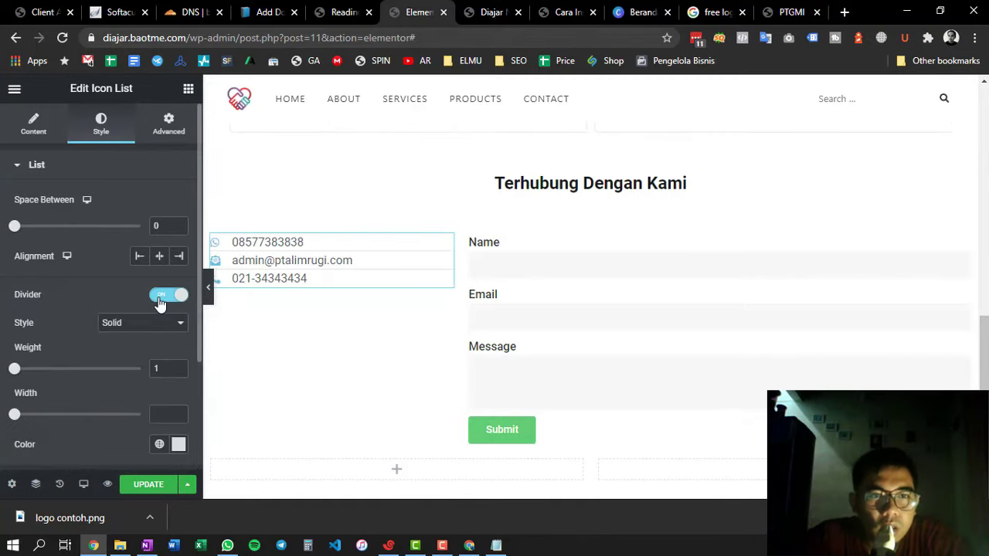
pyautogui.click(159, 300)
pyautogui.click(74, 340)
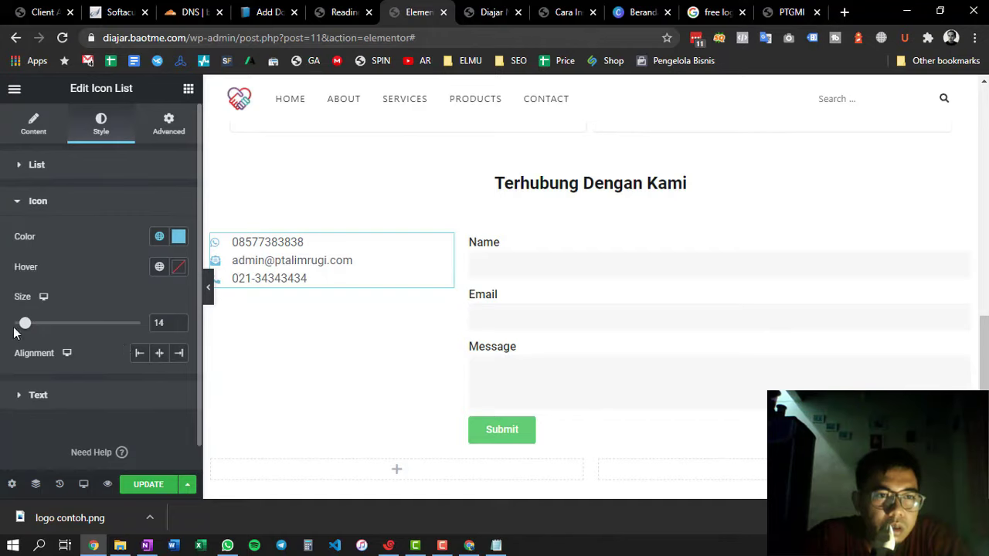
pyautogui.moveTo(24, 323); pyautogui.dragTo(39, 323)
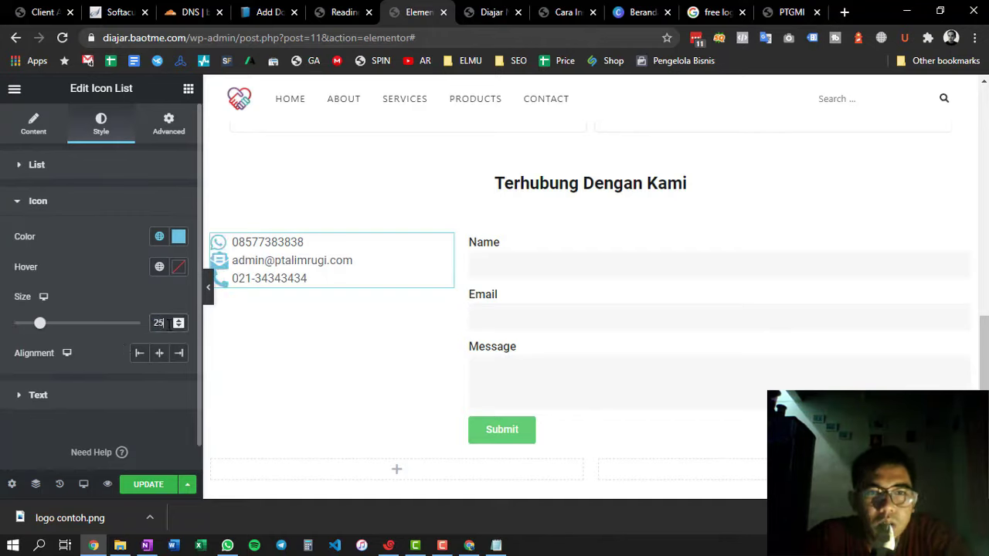
pyautogui.press('BackSpace')
pyautogui.press('BackSpace')
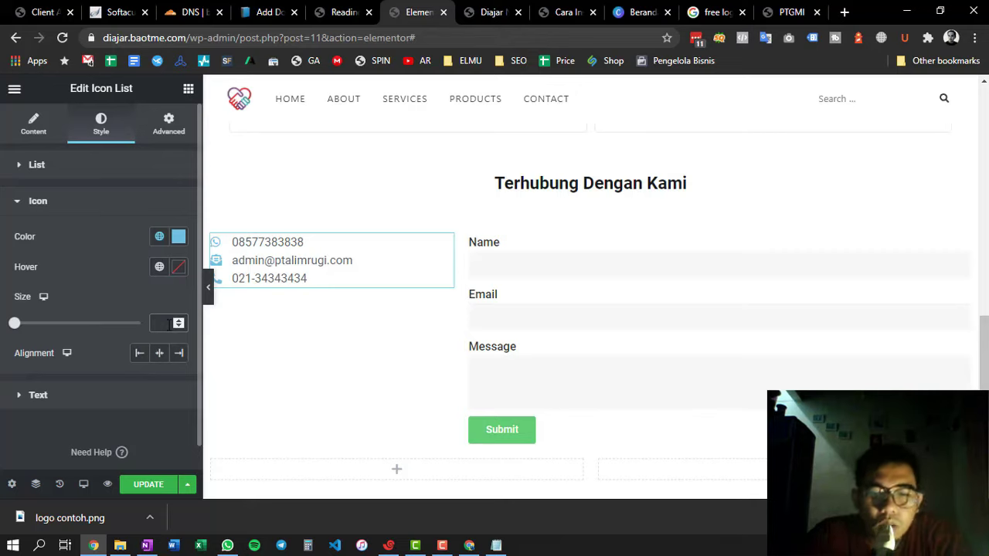
pyautogui.write('18')
pyautogui.press('BackSpace')
pyautogui.press('BackSpace')
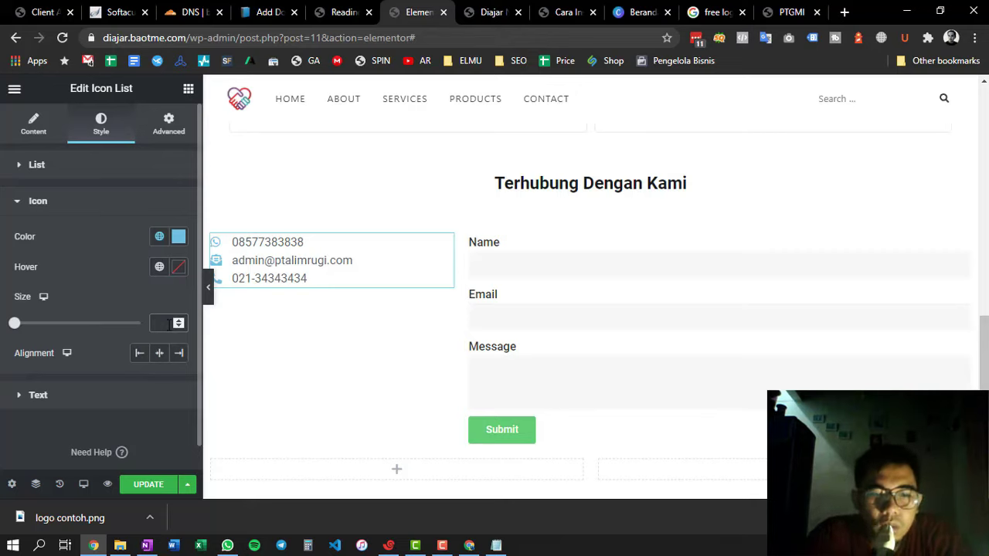
pyautogui.write('20')
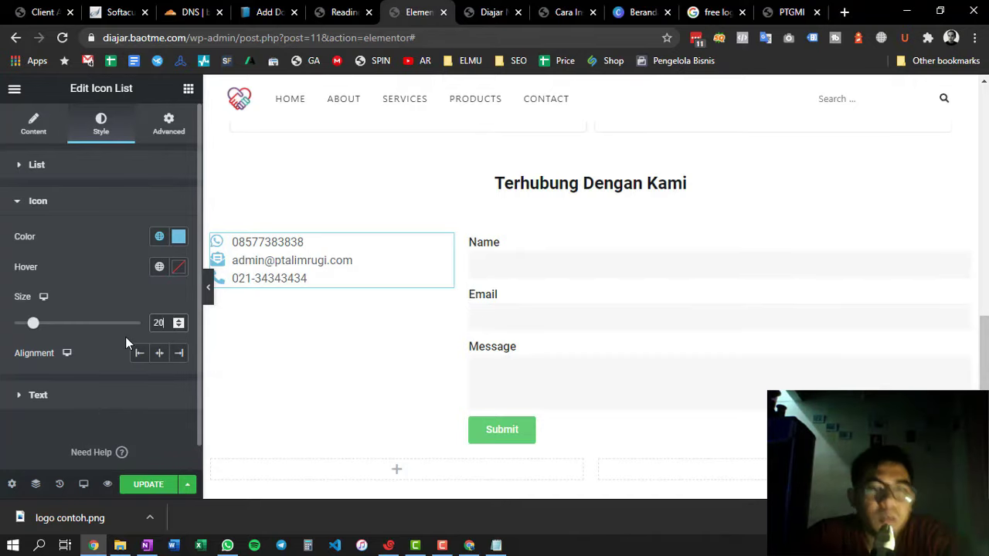
pyautogui.click(182, 237)
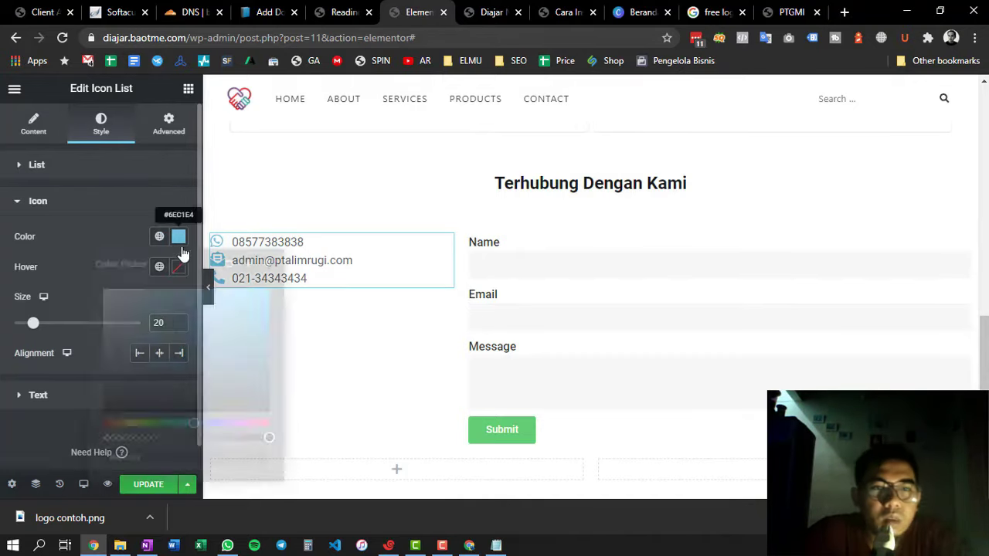
pyautogui.click(140, 412)
# Step: Darken the list text colour and add a Text Editor block above the Icon List
pyautogui.click(35, 396)
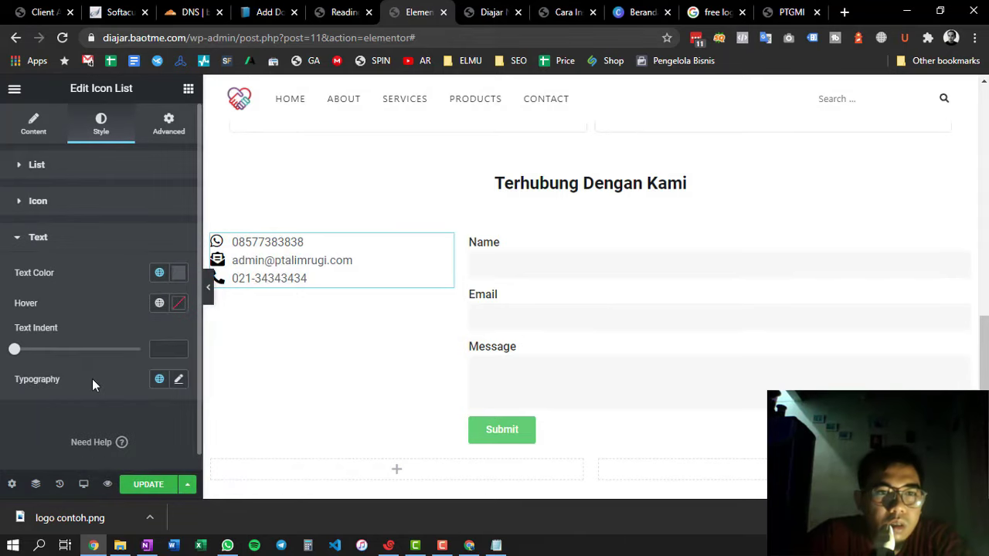
pyautogui.click(179, 380)
pyautogui.click(178, 273)
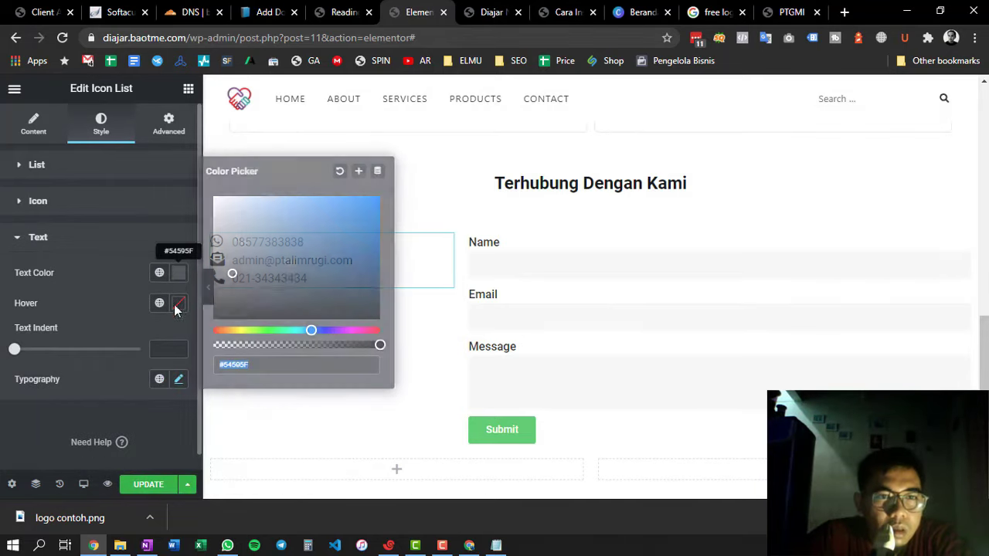
pyautogui.click(242, 307)
pyautogui.click(90, 312)
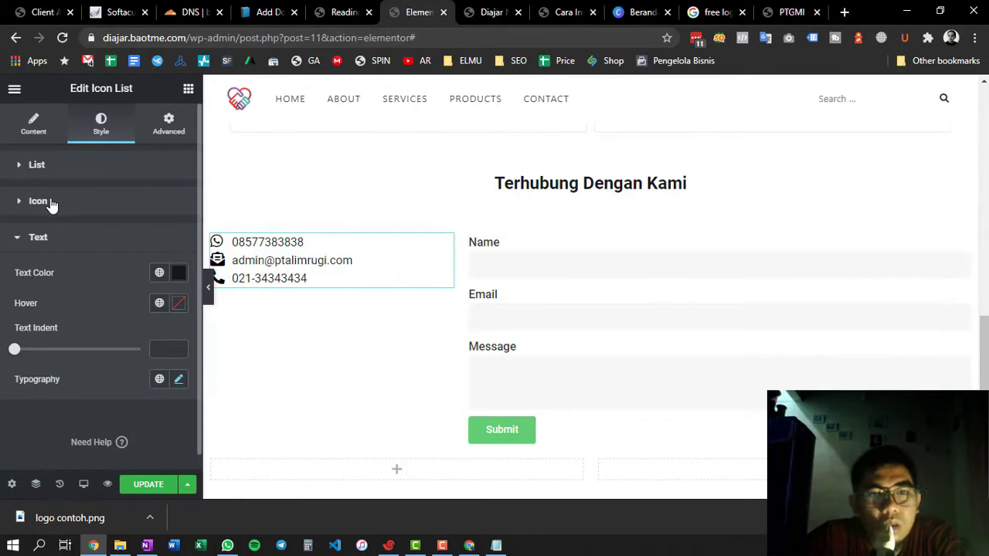
pyautogui.click(189, 91)
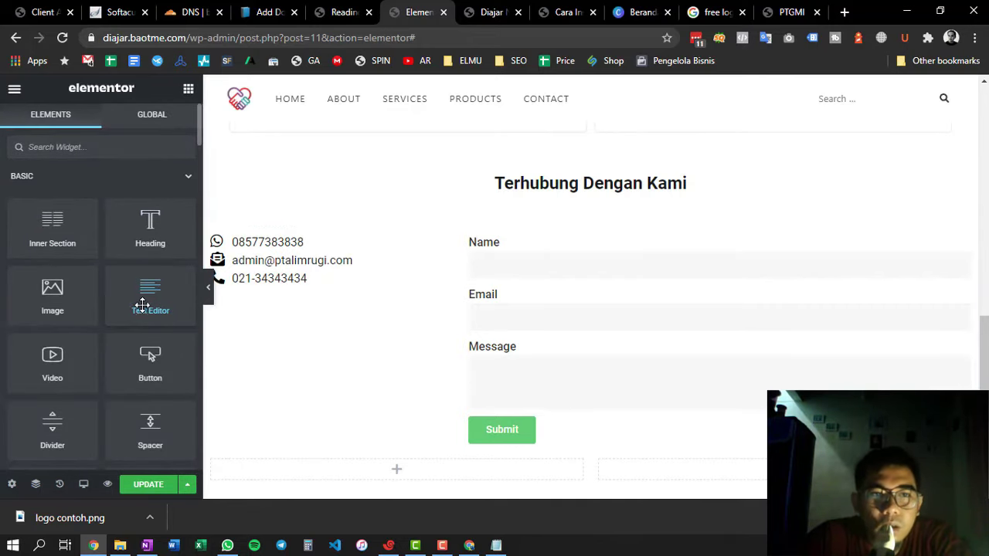
pyautogui.moveTo(143, 304); pyautogui.dragTo(267, 246)
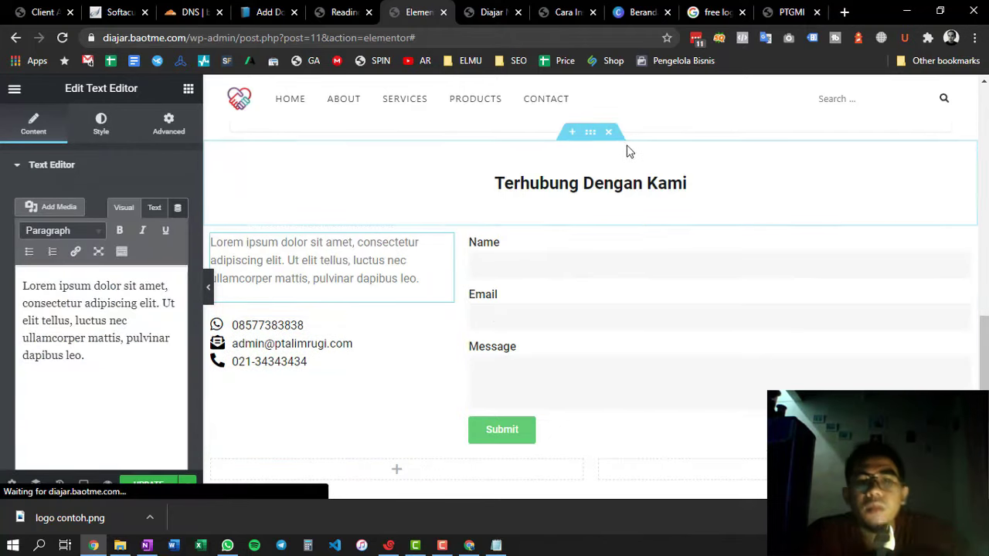
# Step: On the PTGMI contact page, select the Kawasan Industri JABABEKA address from Kawasan to INDONESIA
pyautogui.click(790, 12)
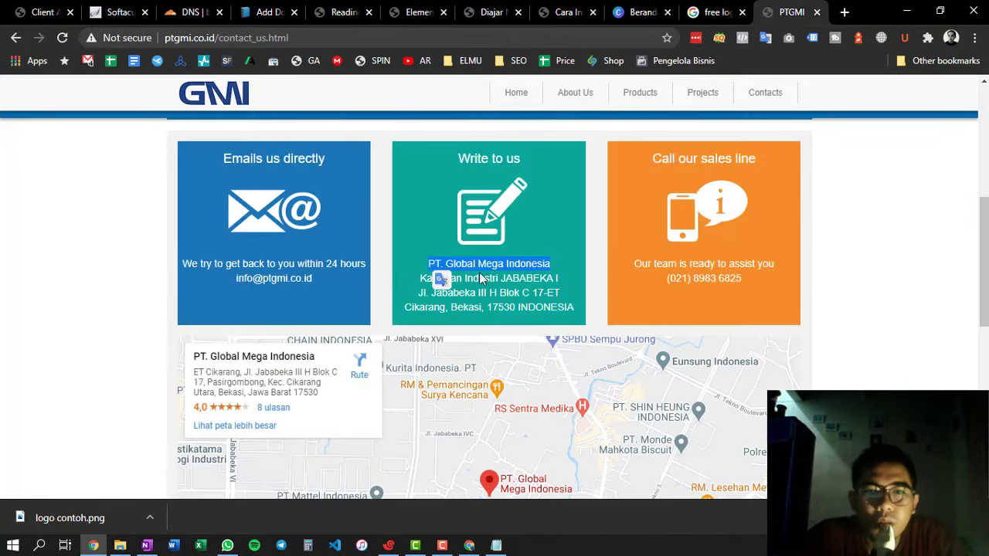
pyautogui.click(443, 272)
pyautogui.tripleClick(488, 268)
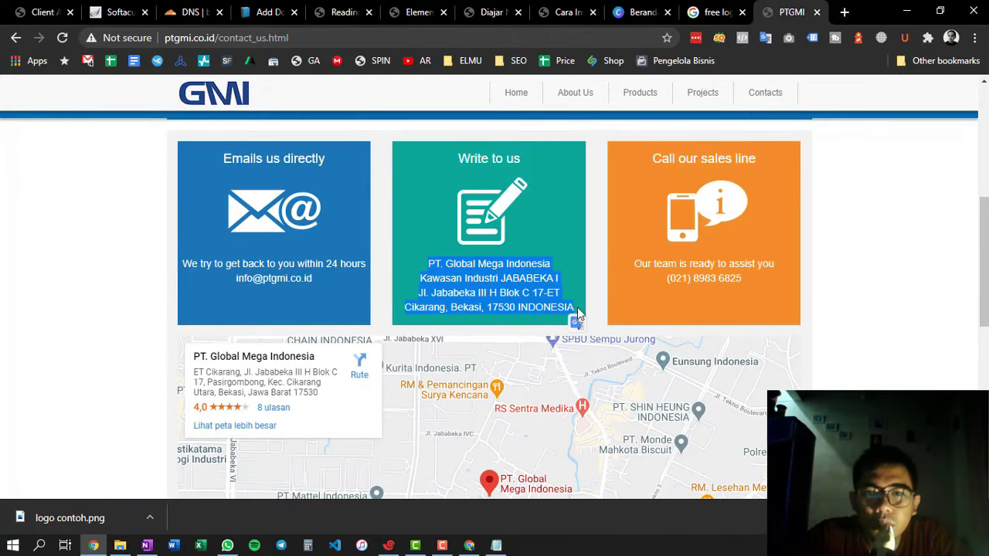
pyautogui.doubleClick(422, 278)
pyautogui.moveTo(421, 278); pyautogui.dragTo(573, 307)
pyautogui.hotkey('ctrl', 'c')
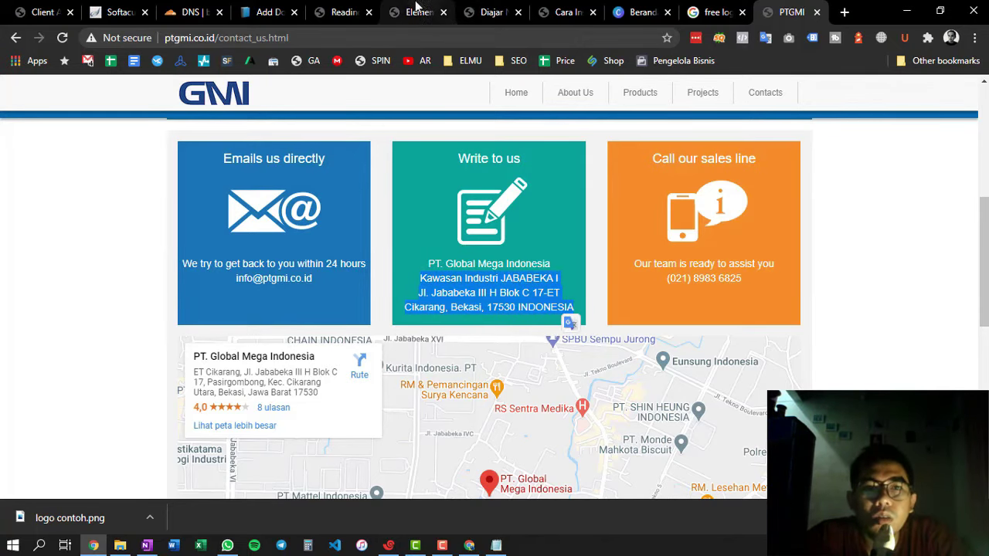
pyautogui.click(417, 13)
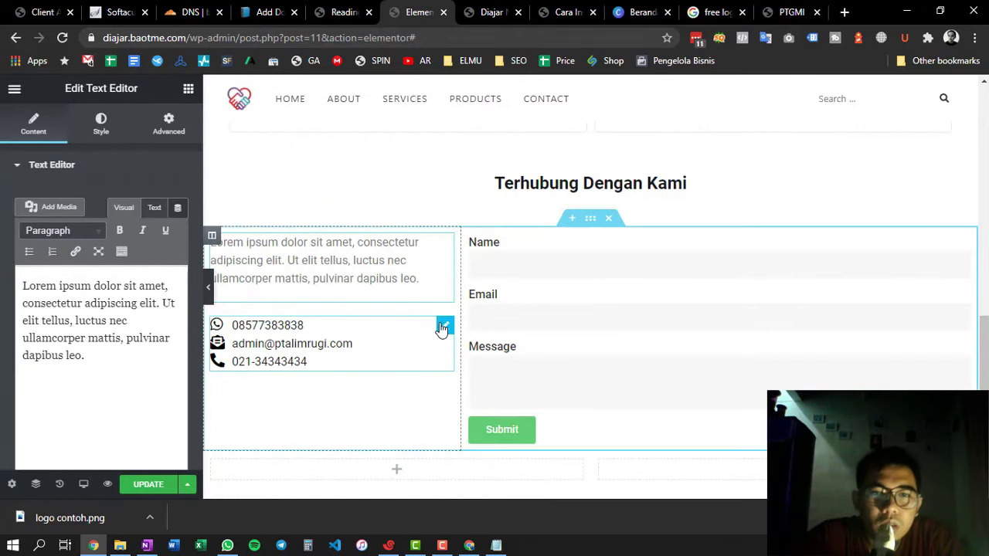
# Step: Duplicate the first icon list item and paste the company address into its text
pyautogui.click(443, 325)
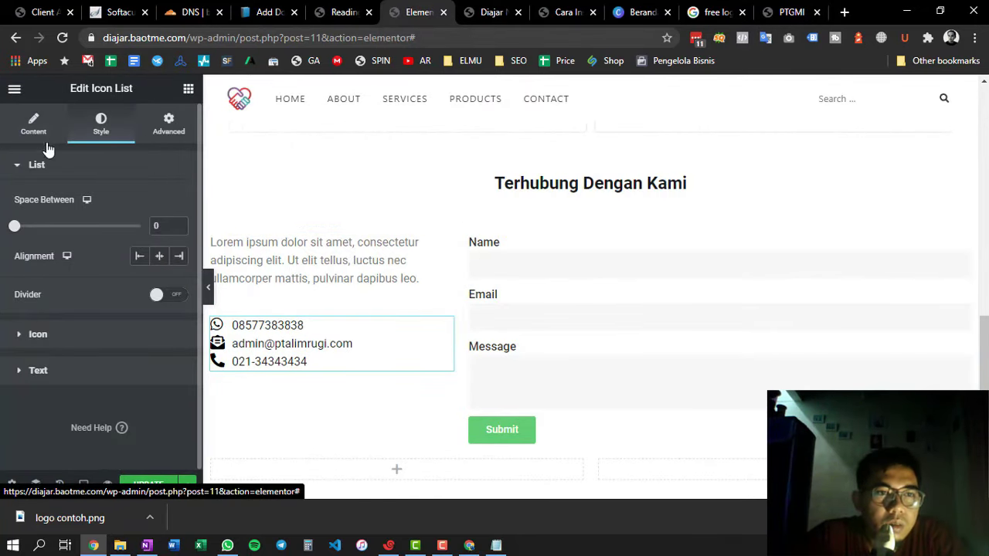
pyautogui.click(45, 129)
pyautogui.click(58, 255)
pyautogui.click(58, 255)
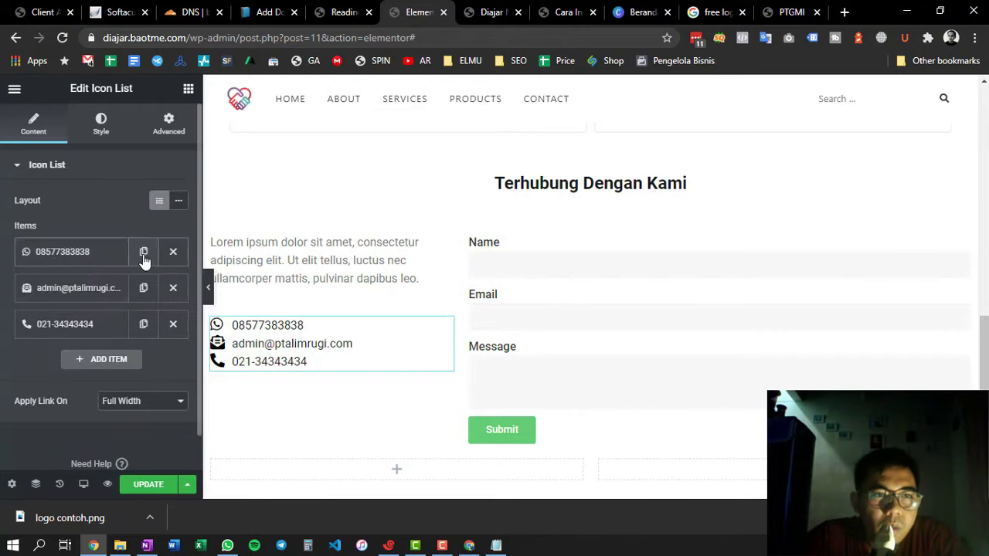
pyautogui.click(143, 252)
pyautogui.click(91, 263)
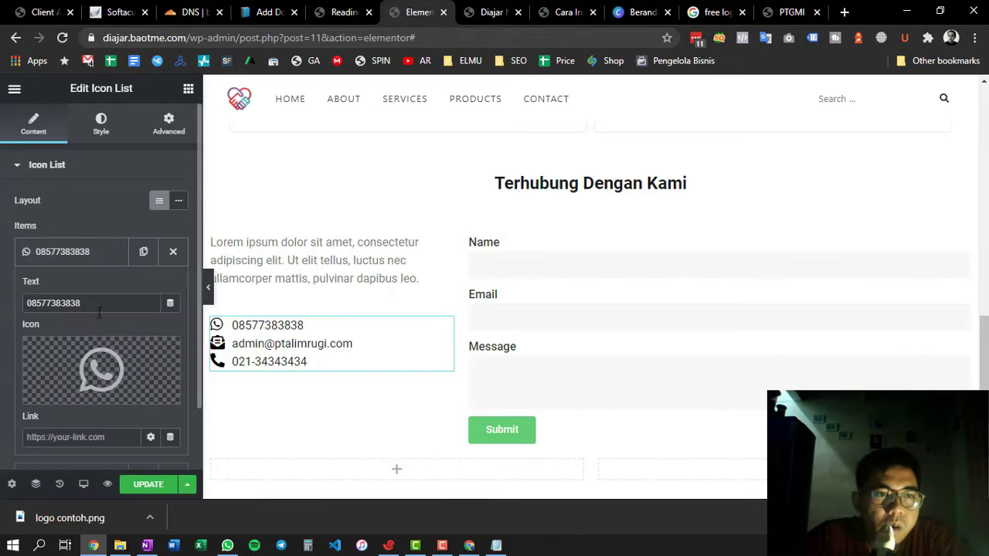
pyautogui.doubleClick(91, 303)
pyautogui.hotkey('ctrl', 'v')
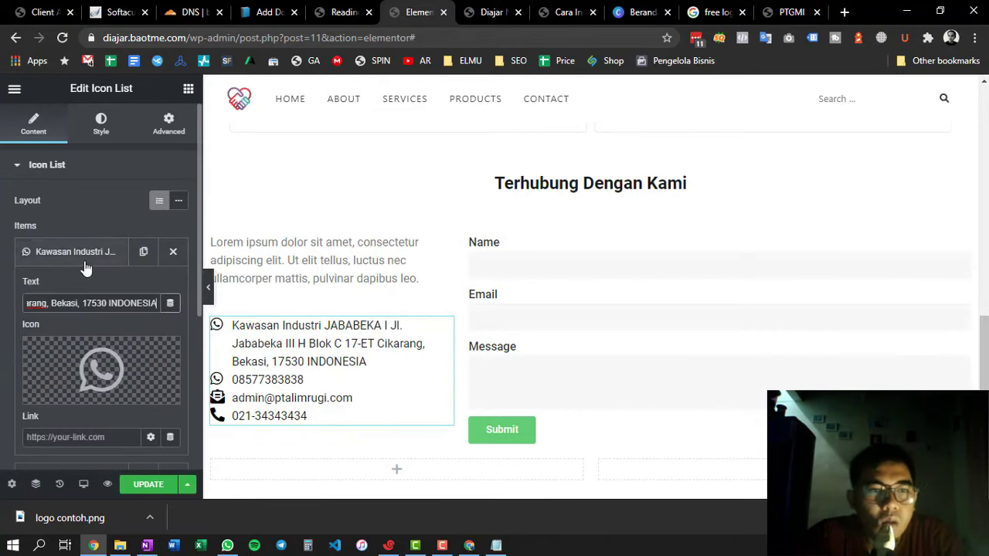
# Step: Give the address item a map-marker icon found by searching 'map' in the Icon Library
pyautogui.click(99, 367)
pyautogui.click(406, 132)
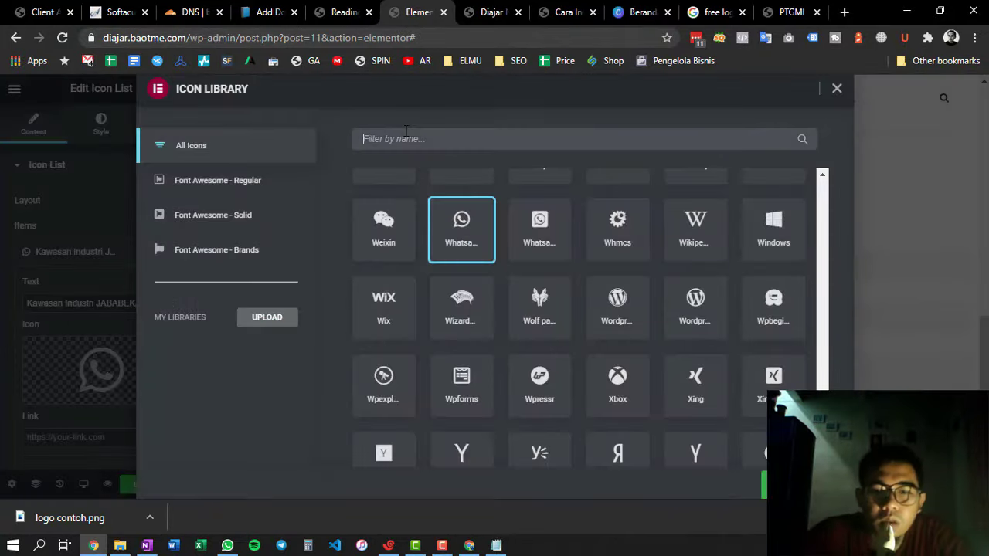
pyautogui.write('off')
pyautogui.press('BackSpace')
pyautogui.press('BackSpace')
pyautogui.press('BackSpace')
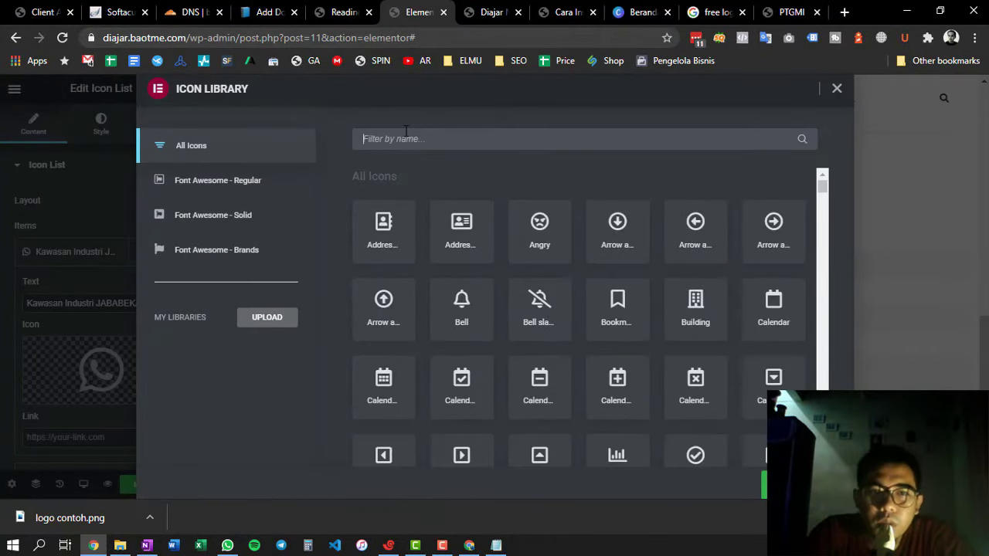
pyautogui.scroll(-5, 516, 256)
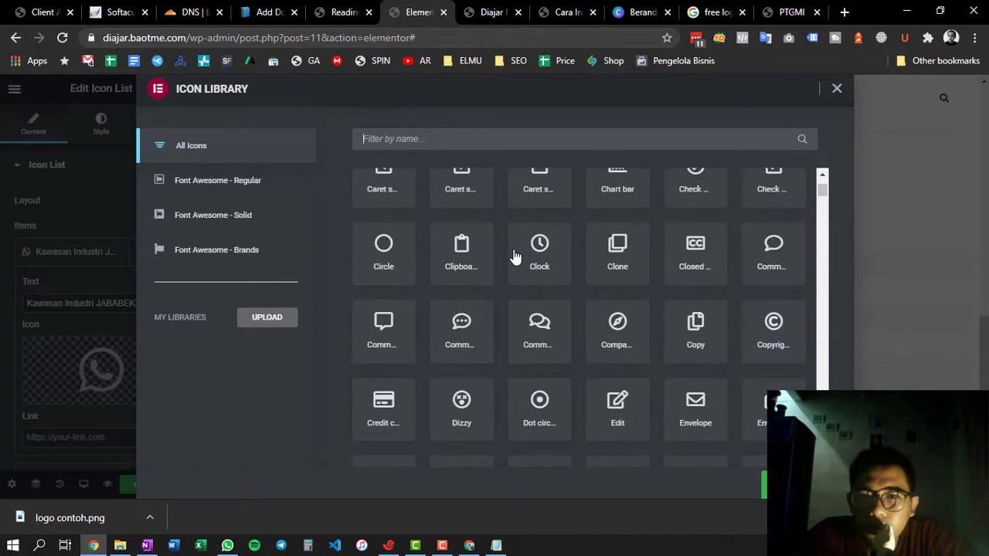
pyautogui.scroll(-3, 504, 170)
pyautogui.write('loca')
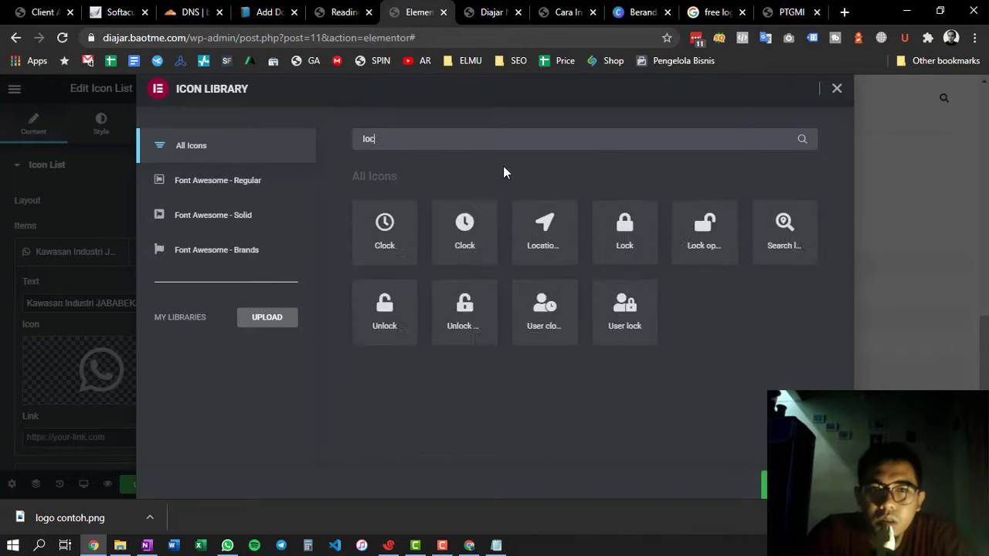
pyautogui.press('BackSpace')
pyautogui.press('BackSpace')
pyautogui.press('BackSpace')
pyautogui.press('BackSpace')
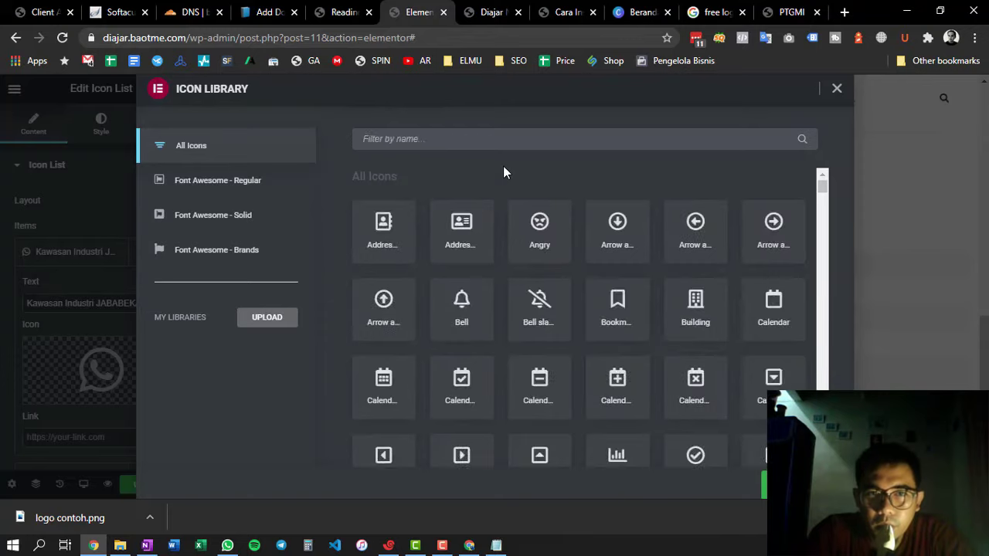
pyautogui.write('map')
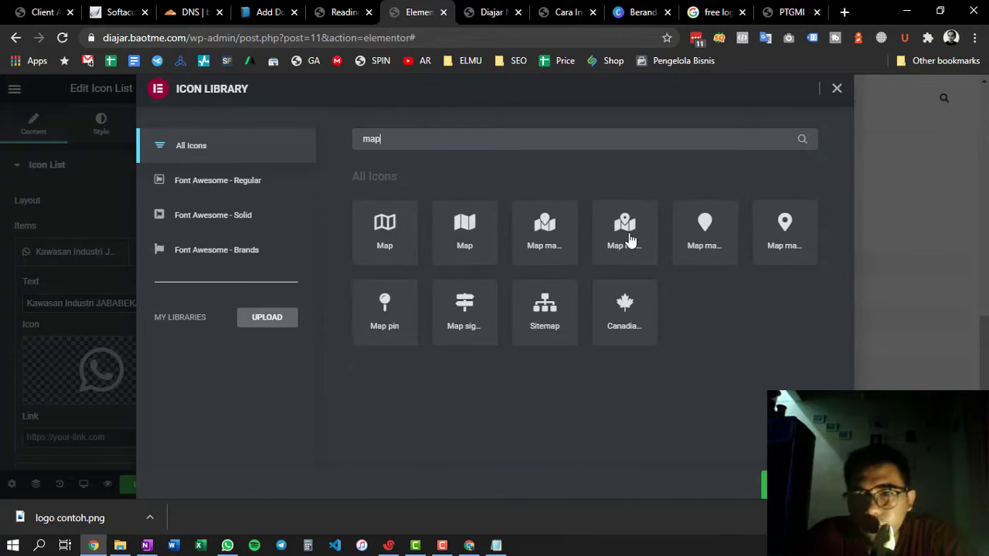
pyautogui.click(627, 237)
pyautogui.click(549, 240)
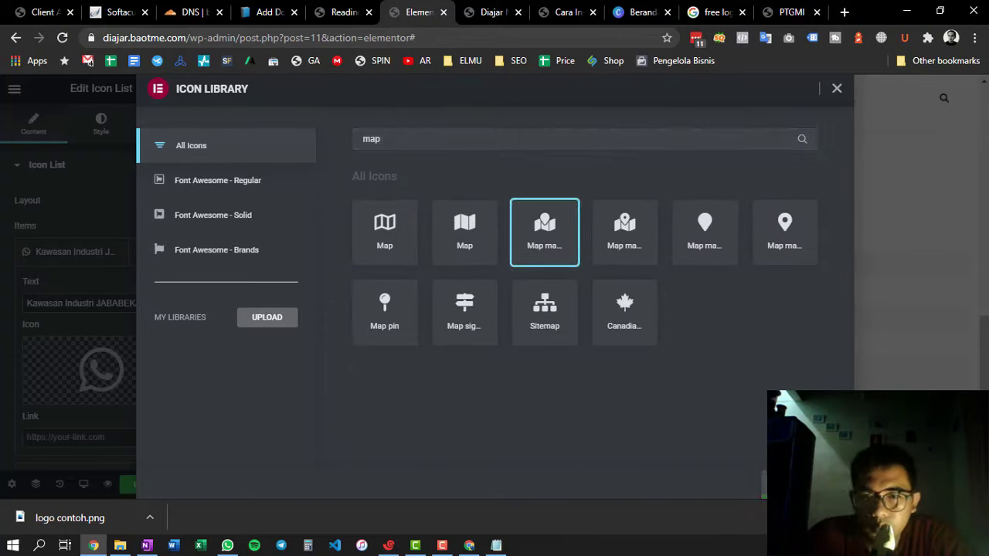
pyautogui.click(599, 244)
pyautogui.click(808, 479)
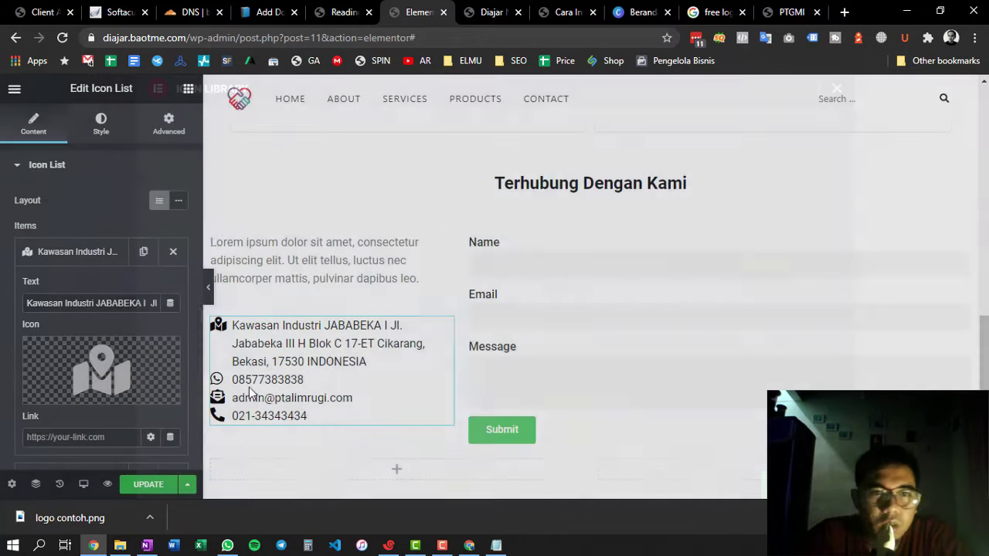
pyautogui.click(351, 277)
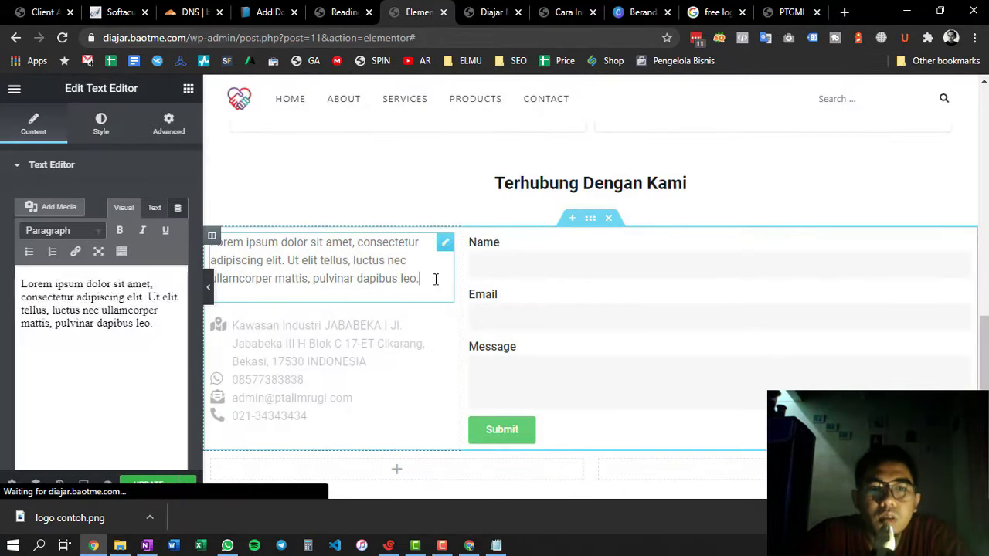
pyautogui.click(731, 12)
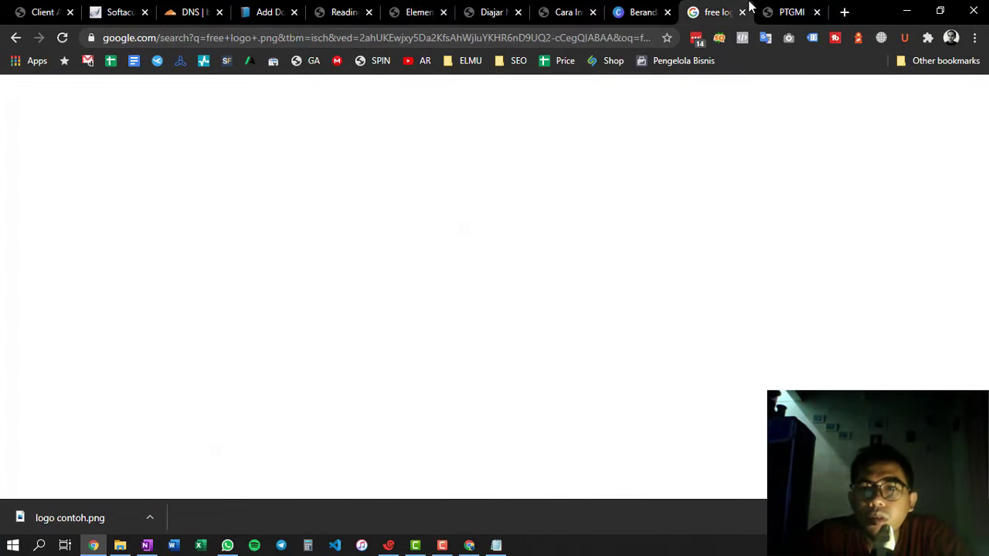
# Step: On the PTGMI home page, select the PT. GLOBAL MEGA INDONESIA heading together with its tagline
pyautogui.click(792, 12)
pyautogui.scroll(5, 605, 255)
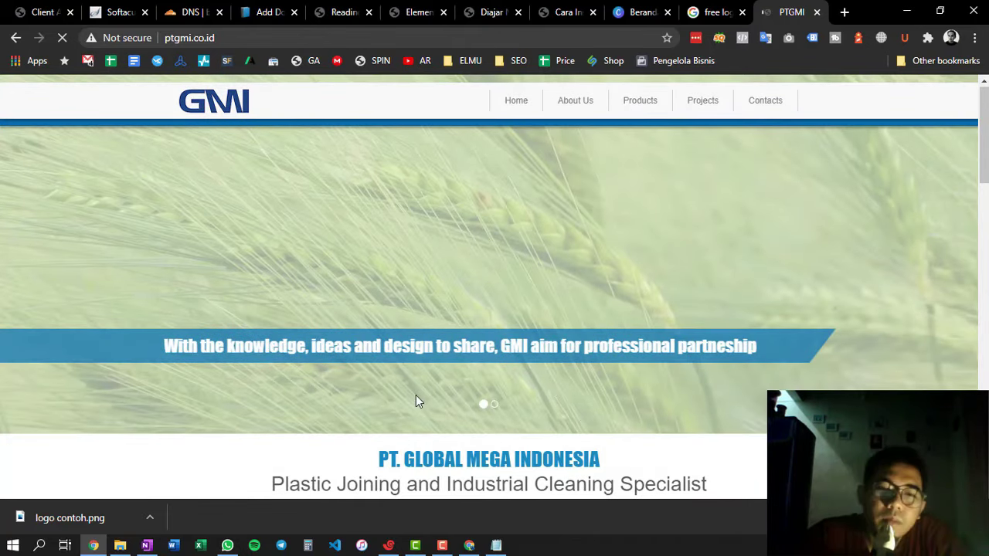
pyautogui.scroll(-3, 415, 402)
pyautogui.tripleClick(307, 269)
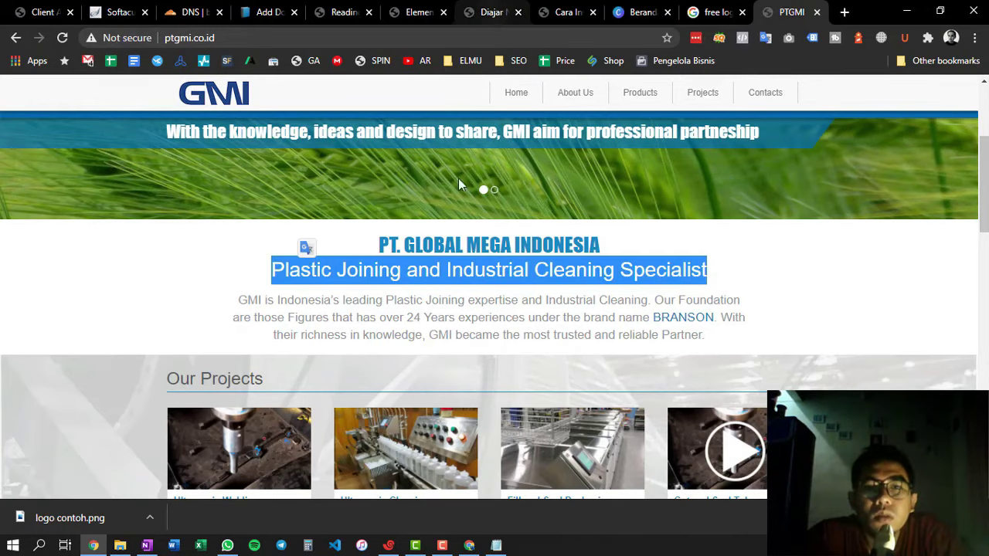
pyautogui.click(375, 249)
pyautogui.moveTo(488, 244); pyautogui.dragTo(765, 289)
pyautogui.hotkey('ctrl', 'c')
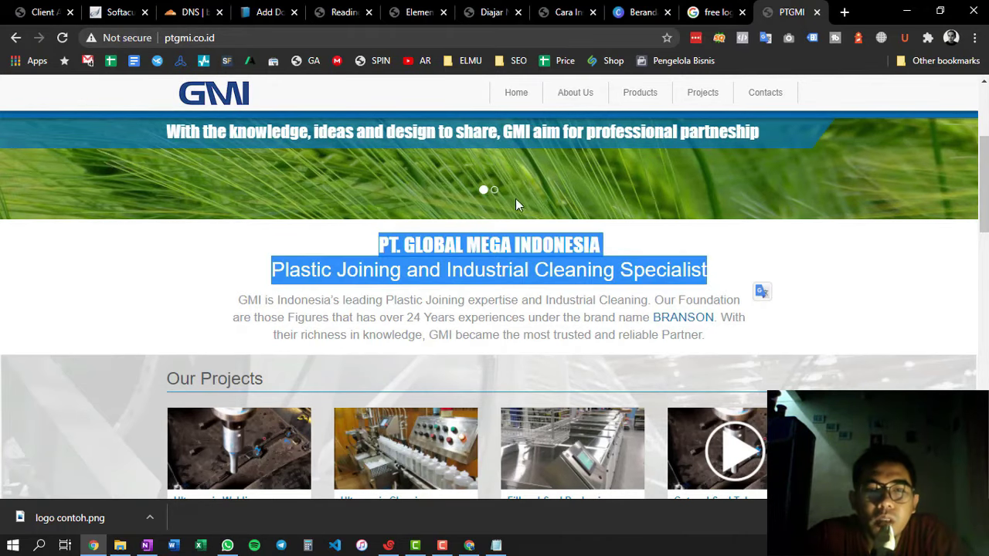
pyautogui.click(417, 12)
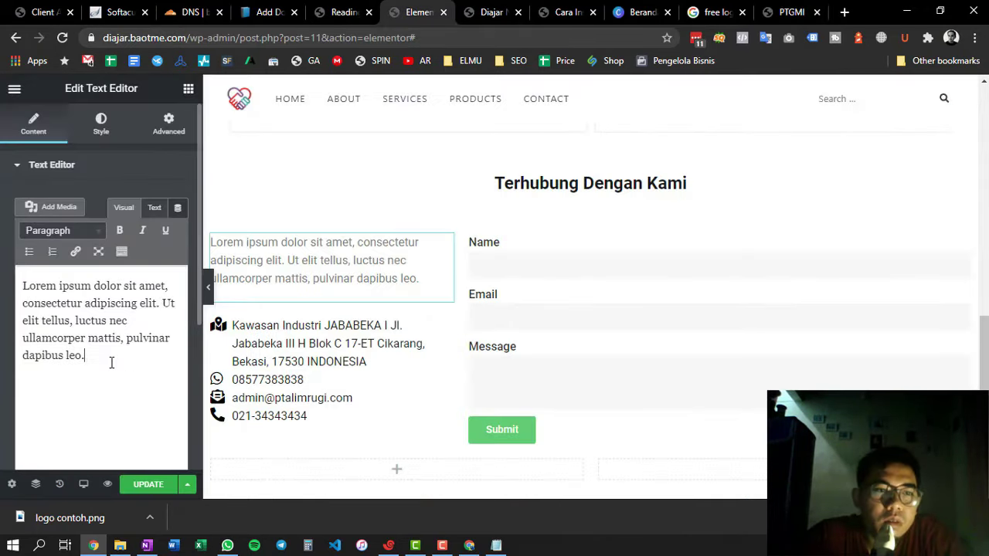
# Step: Replace the Lorem text with the company name and tagline as plain text, bolding PT. GLOBAL MEGA INDONESIA
pyautogui.hotkey('ctrl', 'a')
pyautogui.rightClick(93, 307)
pyautogui.click(167, 130)
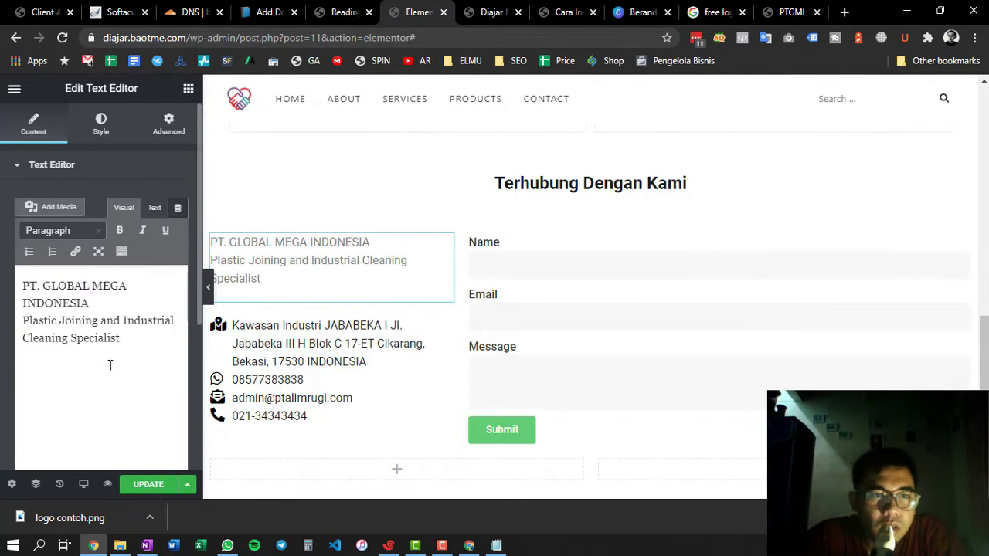
pyautogui.tripleClick(78, 284)
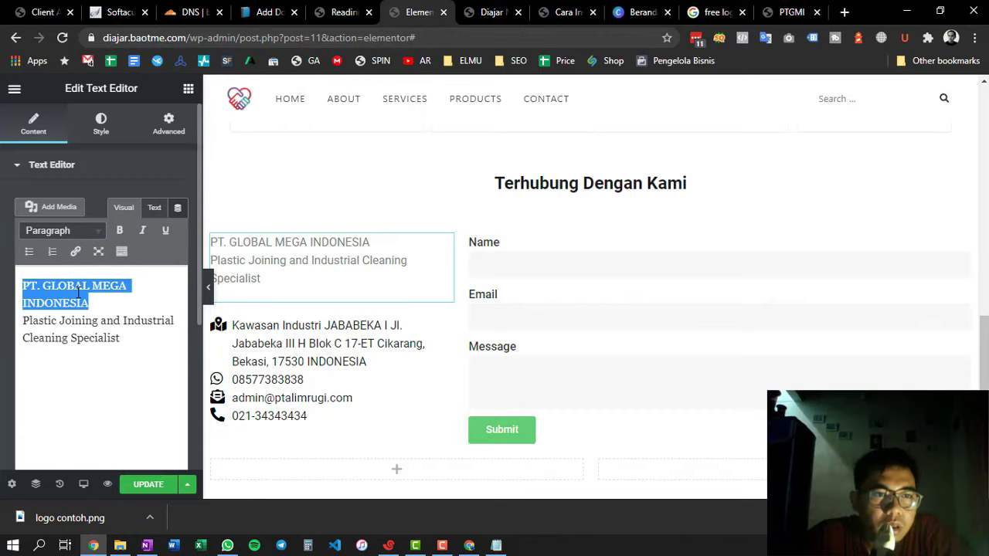
pyautogui.click(119, 231)
pyautogui.click(97, 334)
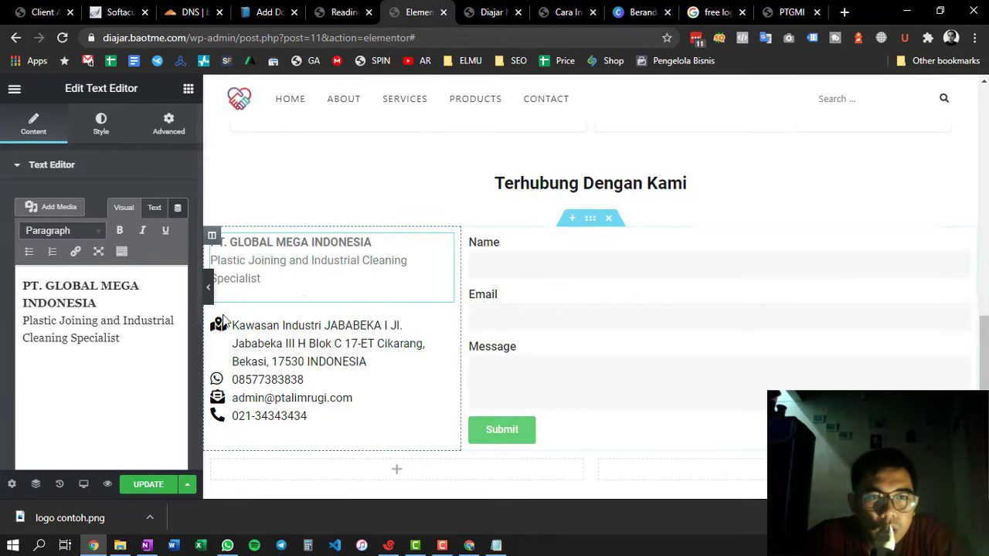
pyautogui.click(188, 89)
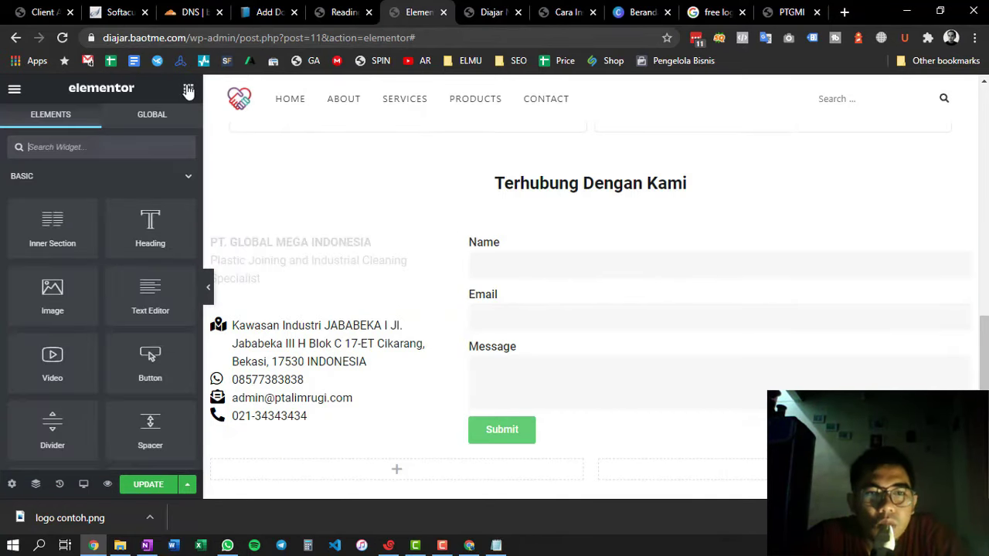
pyautogui.click(303, 292)
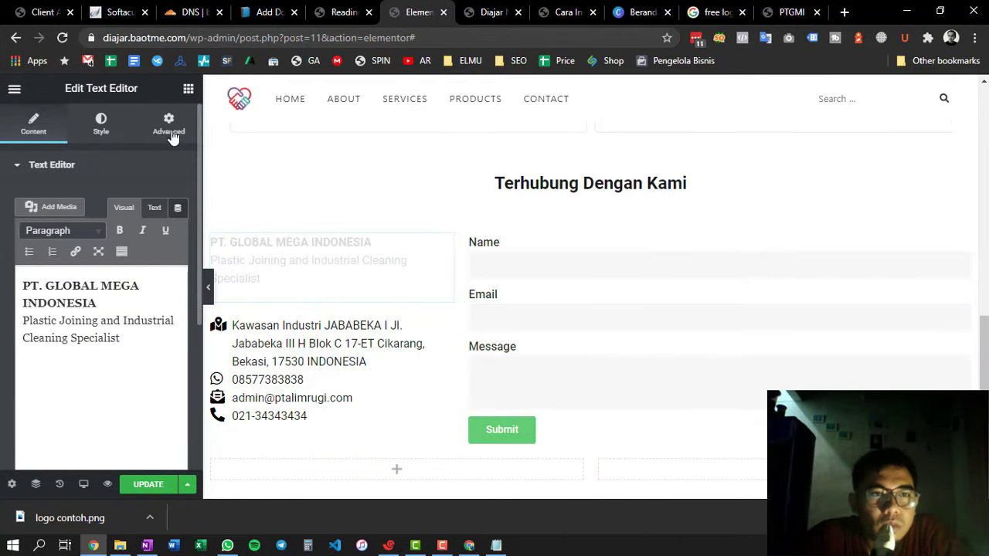
pyautogui.click(188, 90)
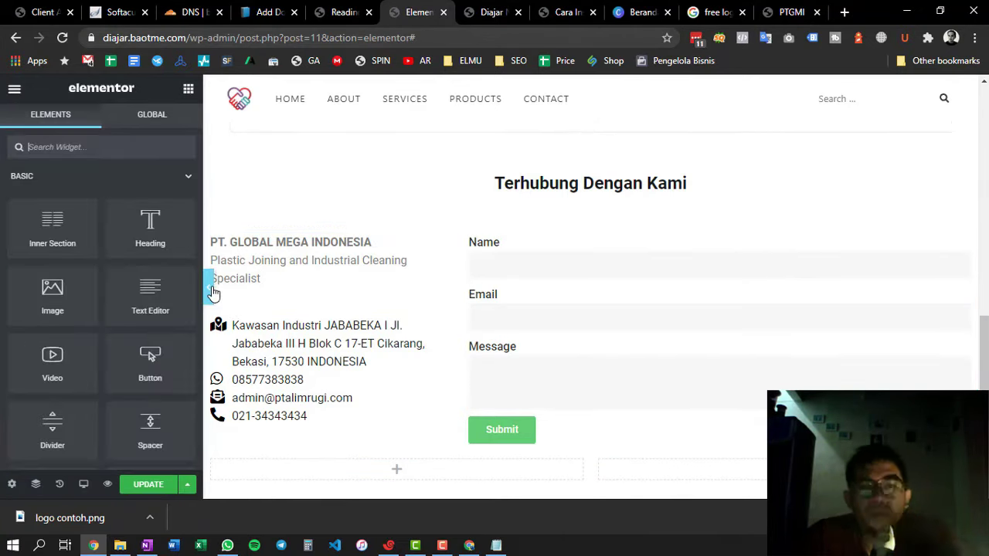
# Step: Add an H3 Heading above the text block titled PT. GLOBAL MEGA INDONESIA
pyautogui.moveTo(144, 232); pyautogui.dragTo(247, 241)
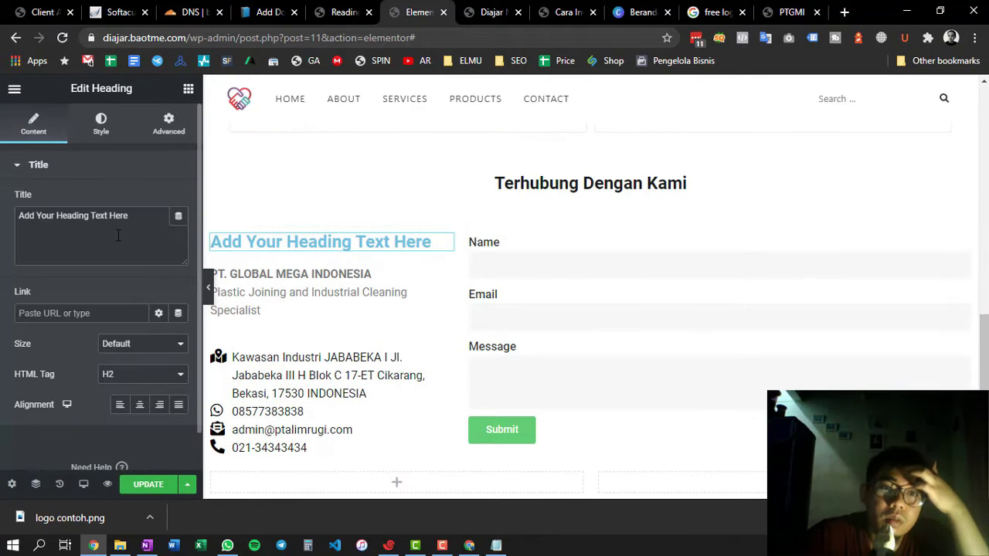
pyautogui.click(260, 280)
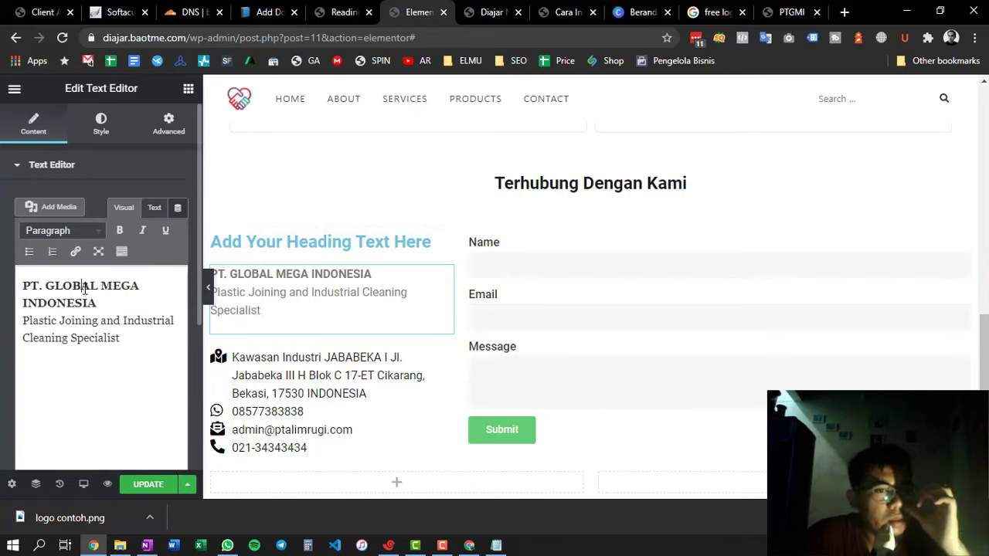
pyautogui.tripleClick(84, 286)
pyautogui.hotkey('ctrl', 'c')
pyautogui.click(297, 242)
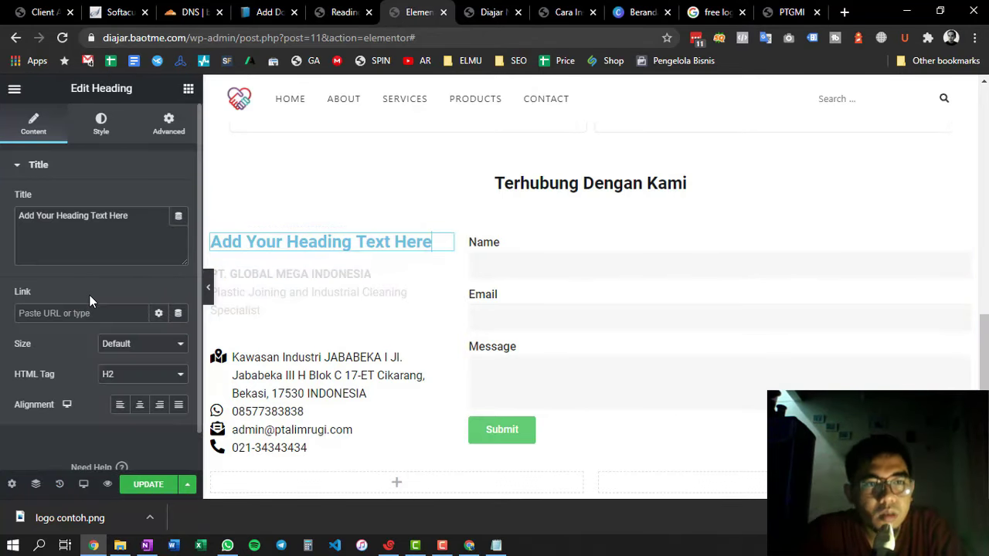
pyautogui.click(89, 236)
pyautogui.hotkey('ctrl', 'a')
pyautogui.hotkey('ctrl', 'v')
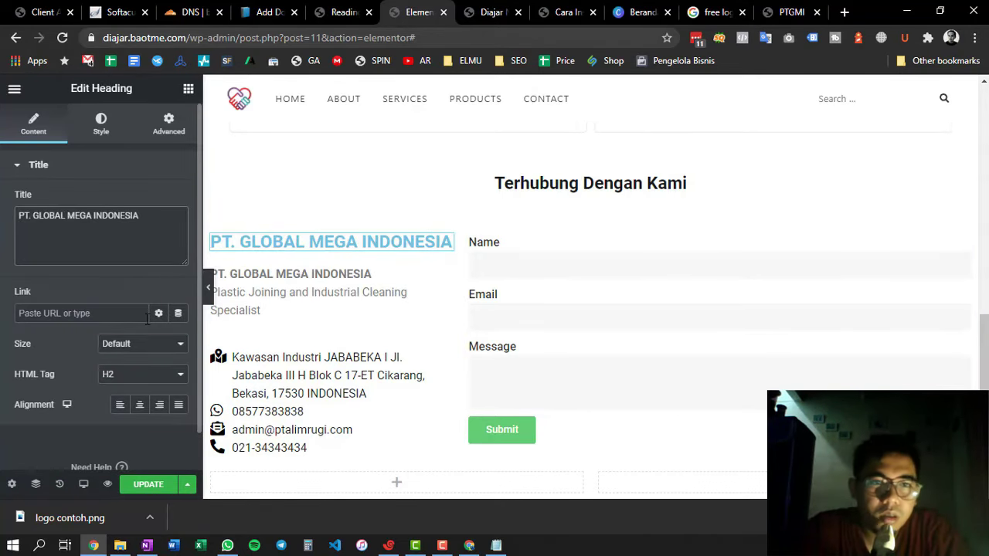
pyautogui.click(139, 375)
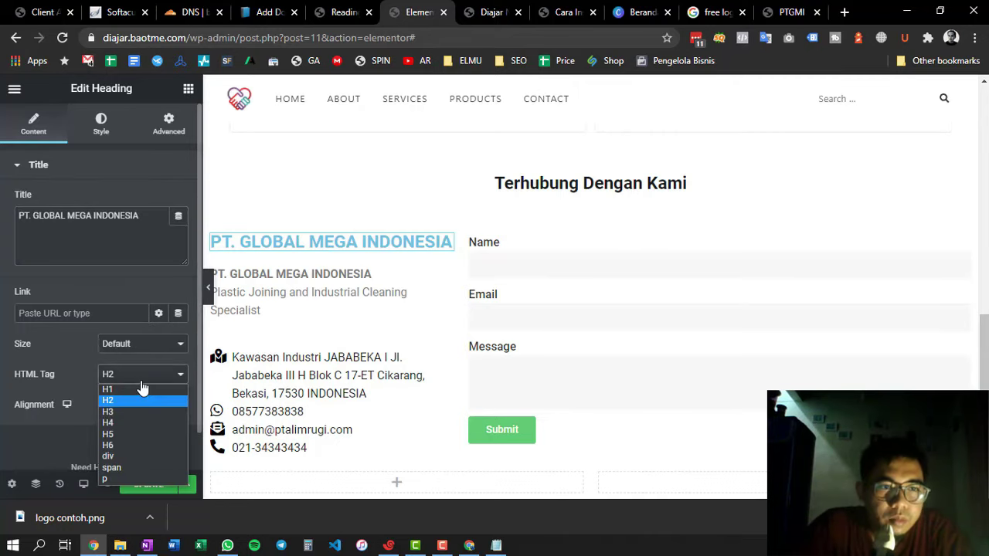
pyautogui.click(121, 414)
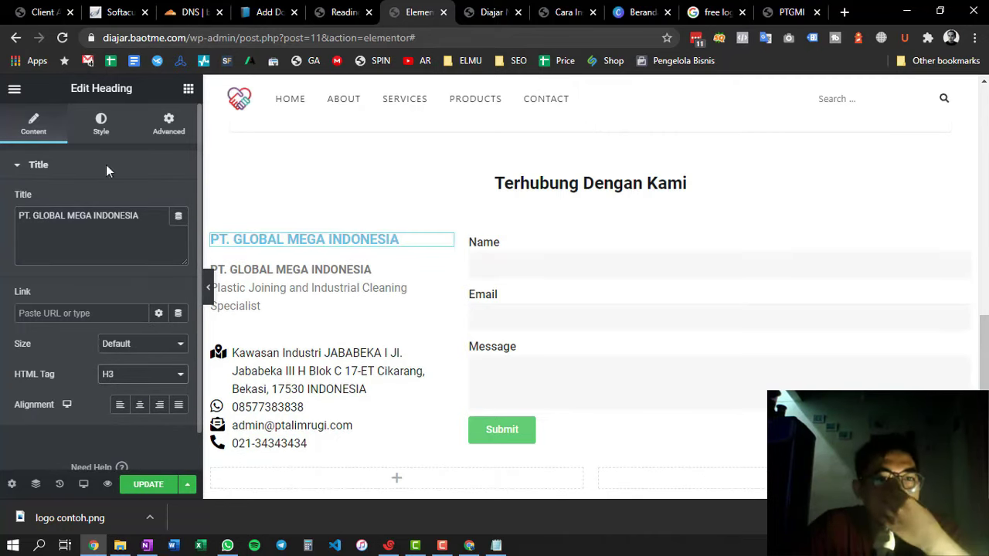
# Step: Style the heading with a near-black text colour and font size 15
pyautogui.click(94, 127)
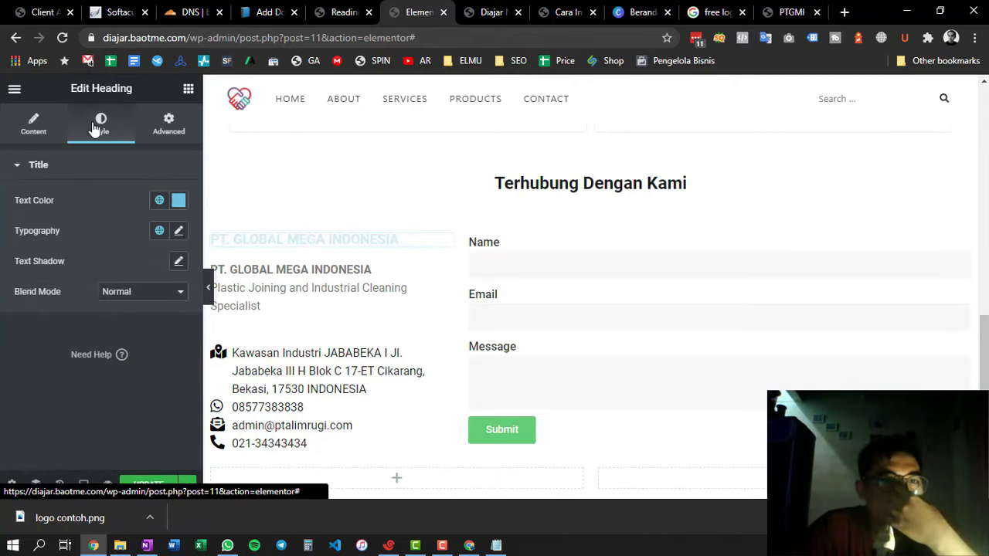
pyautogui.click(179, 200)
pyautogui.click(142, 370)
pyautogui.click(19, 354)
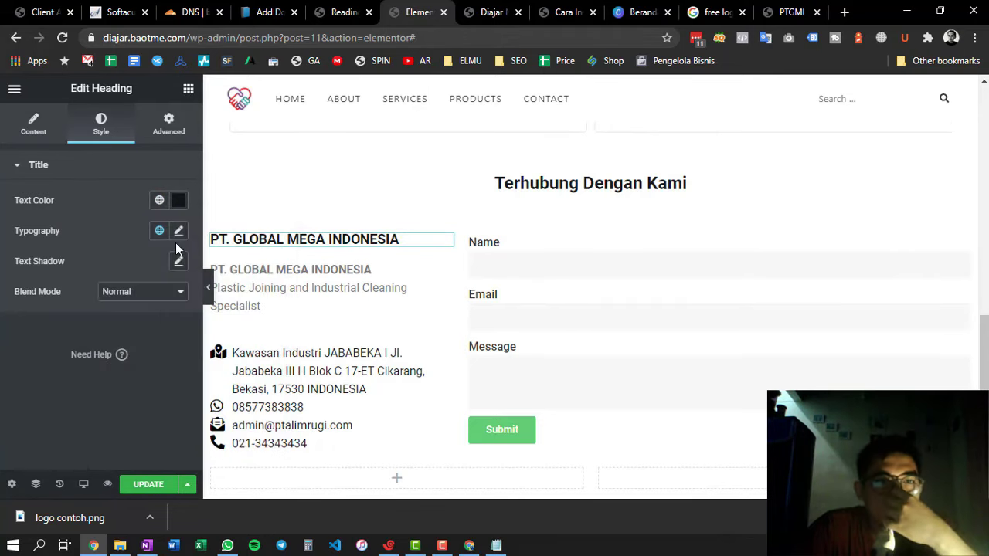
pyautogui.click(178, 232)
pyautogui.click(158, 356)
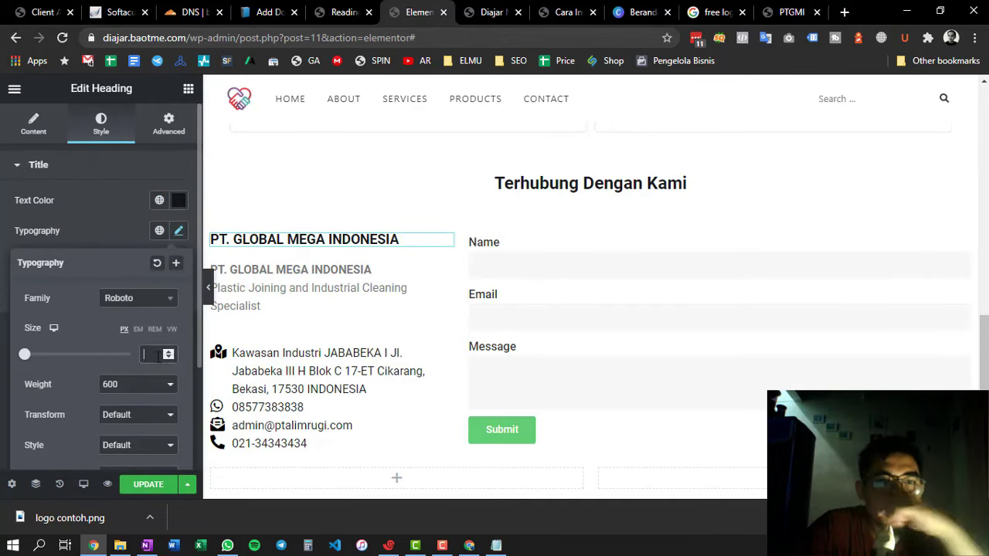
pyautogui.write('15')
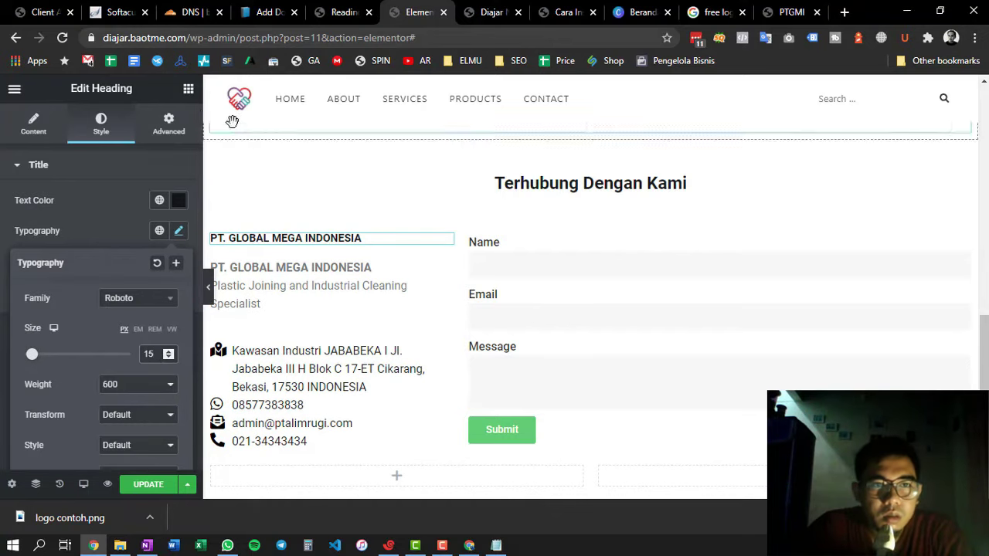
pyautogui.click(189, 88)
pyautogui.click(293, 286)
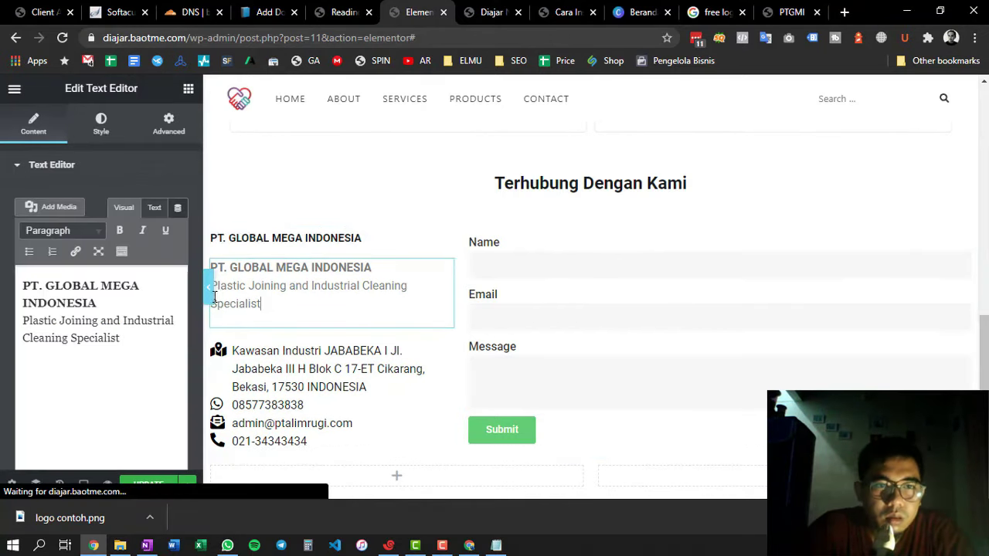
# Step: Duplicate the company heading and retitle it 'Plastic Joining and Industrial Cleaning Specialist'
pyautogui.moveTo(123, 340); pyautogui.dragTo(23, 325)
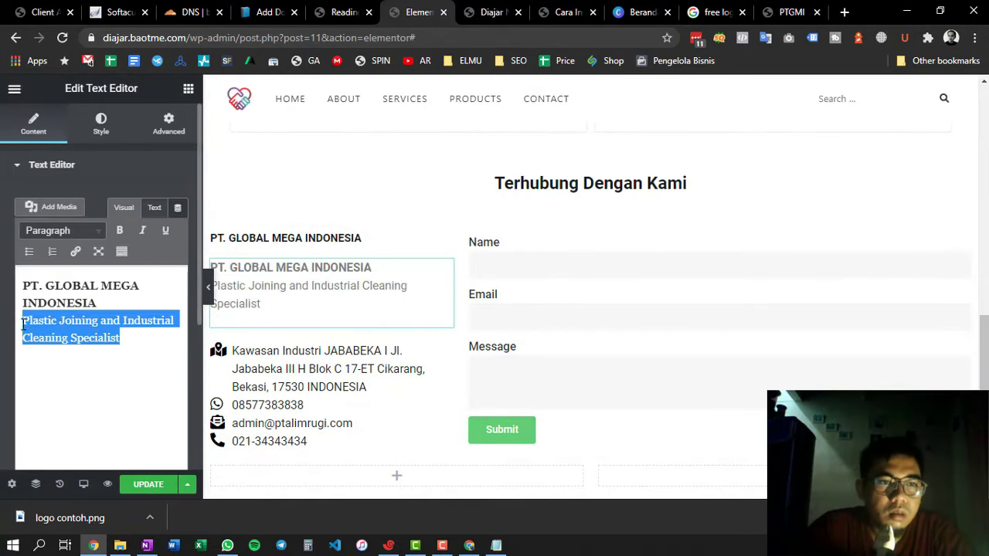
pyautogui.click(189, 88)
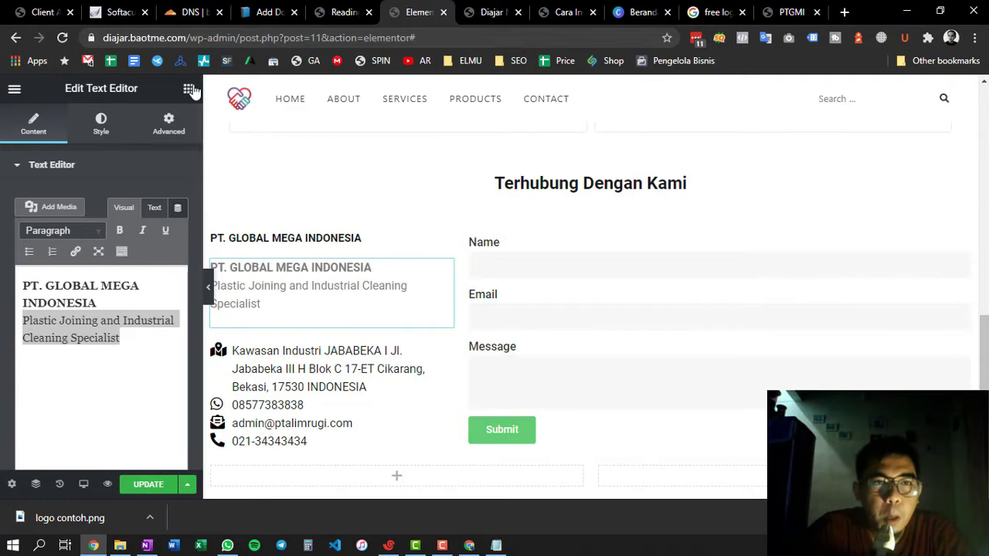
pyautogui.rightClick(255, 237)
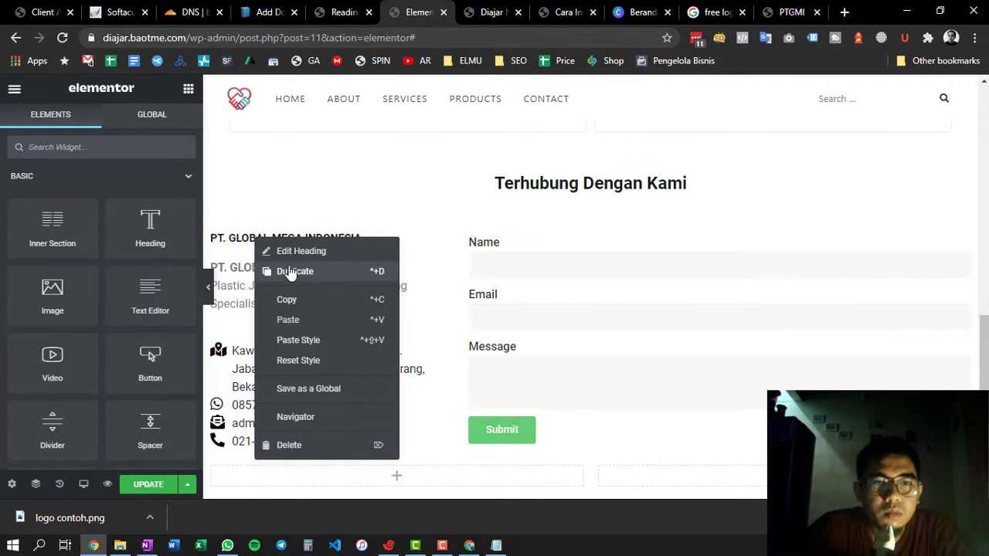
pyautogui.click(313, 272)
pyautogui.doubleClick(109, 230)
pyautogui.hotkey('ctrl', 'a')
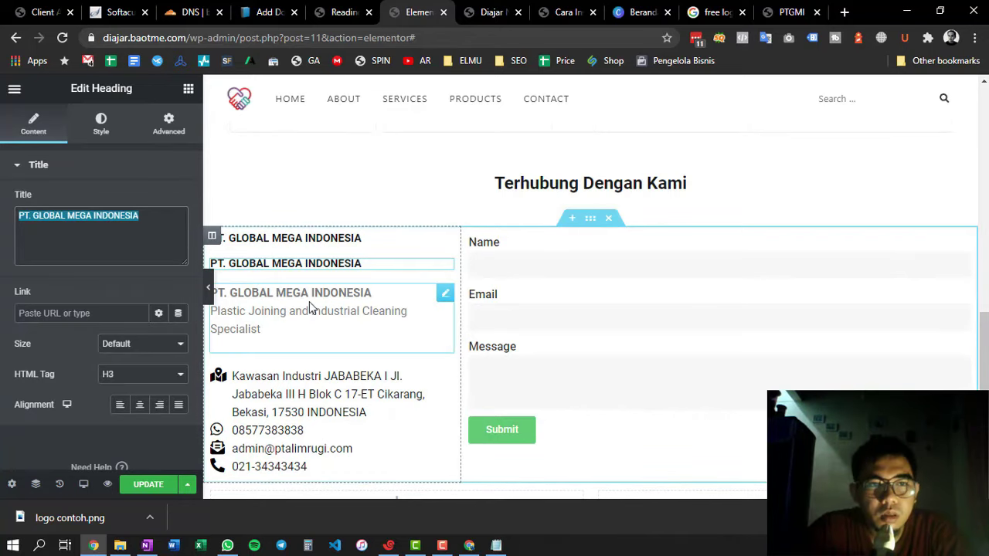
pyautogui.hotkey('ctrl', 'v')
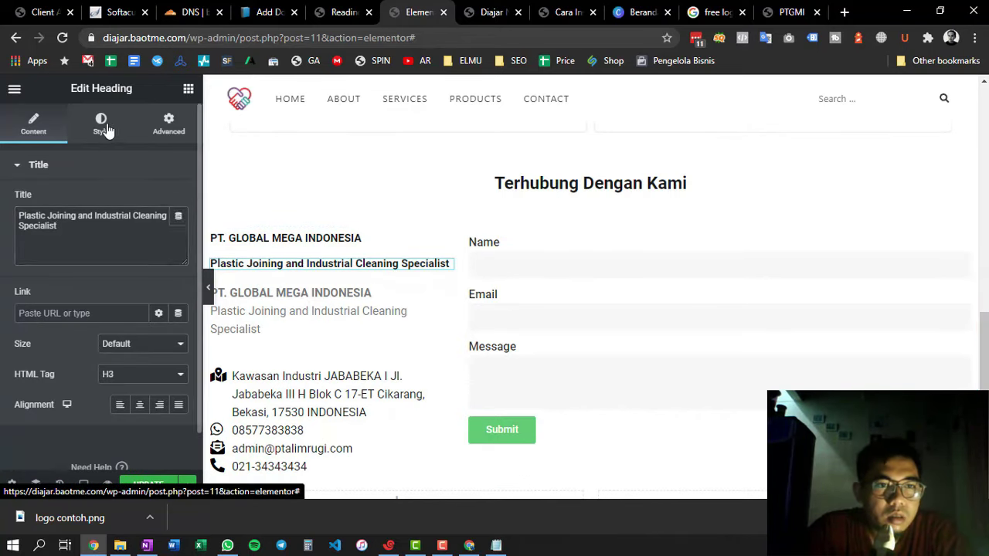
# Step: Make the tagline heading's text colour semi-transparent and its font weight 500
pyautogui.click(102, 123)
pyautogui.click(178, 202)
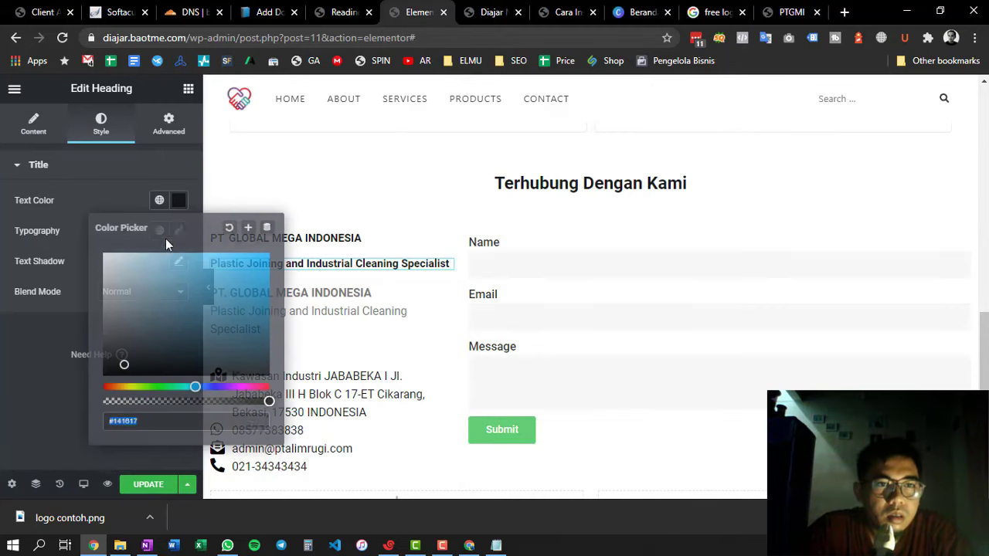
pyautogui.click(208, 401)
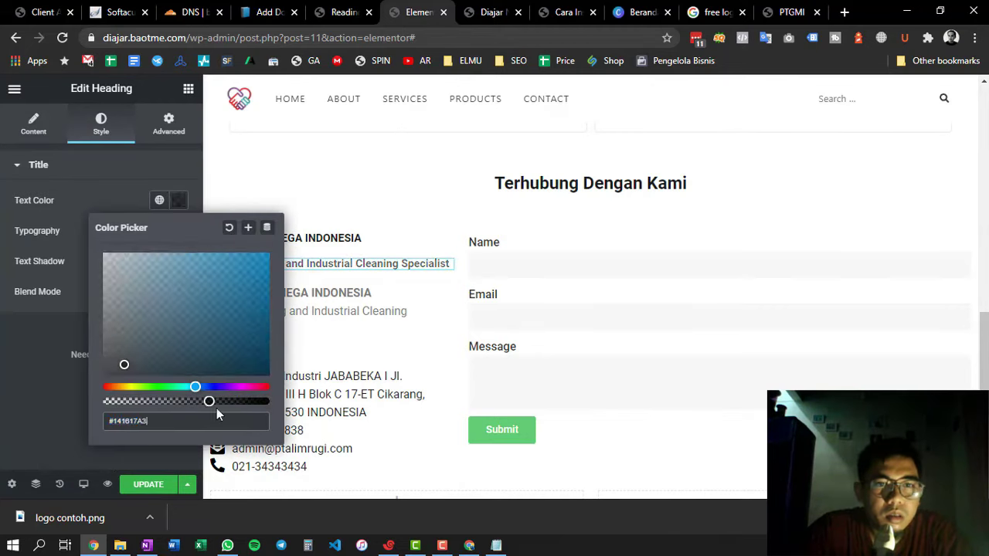
pyautogui.click(2, 390)
pyautogui.click(178, 232)
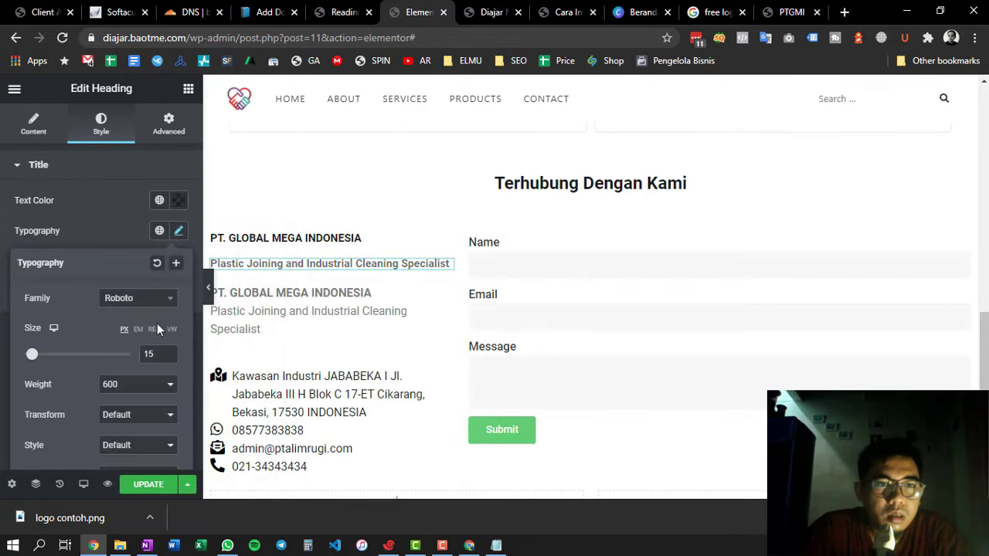
pyautogui.click(108, 385)
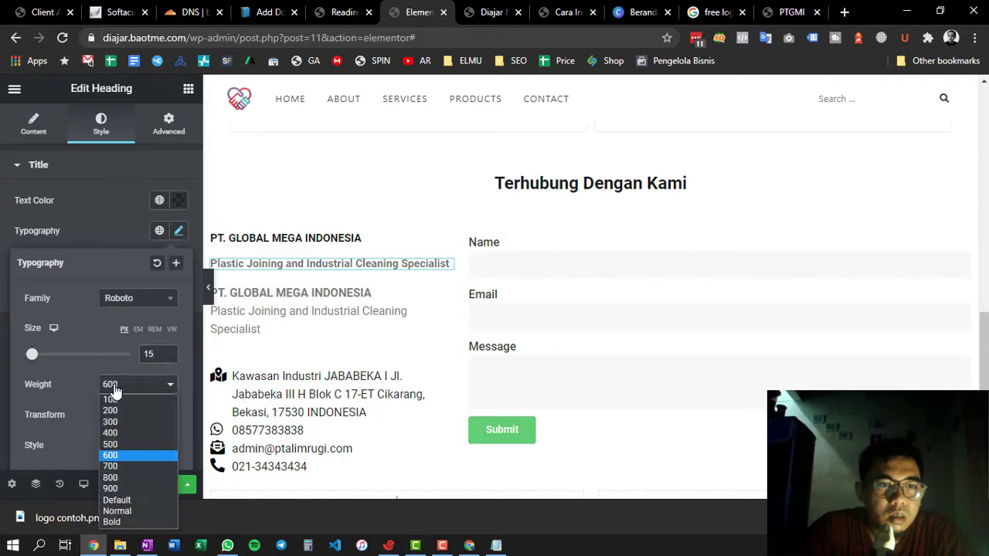
pyautogui.click(121, 433)
pyautogui.click(119, 387)
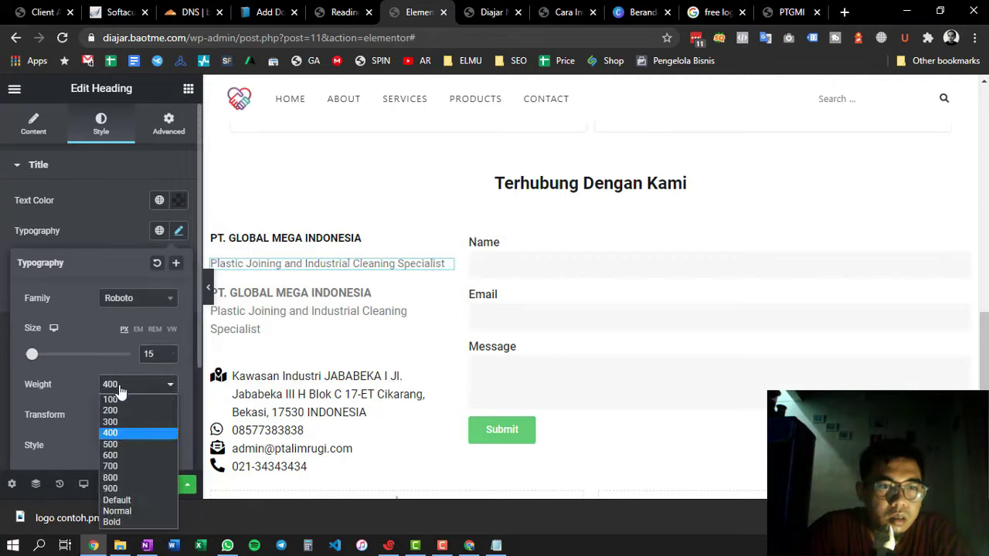
pyautogui.click(117, 444)
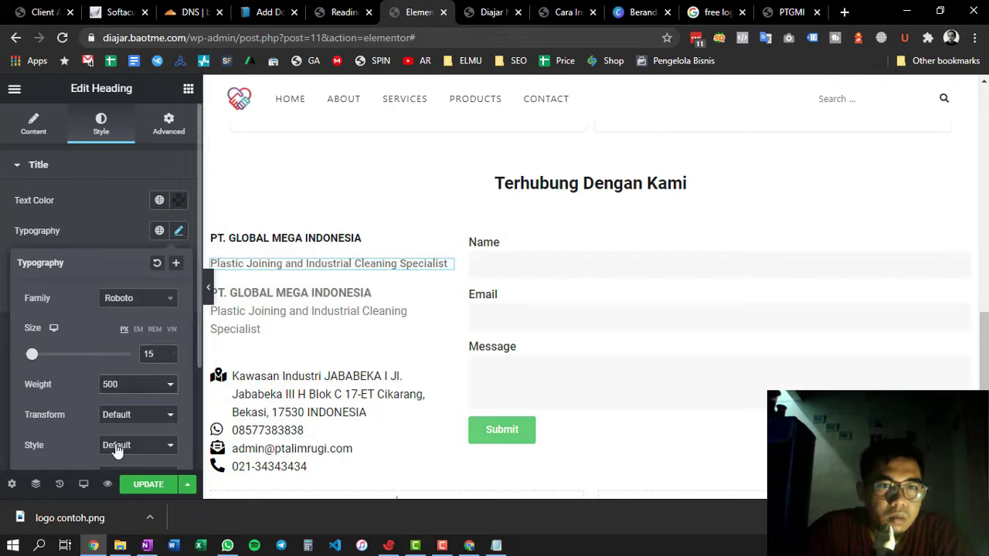
pyautogui.click(209, 259)
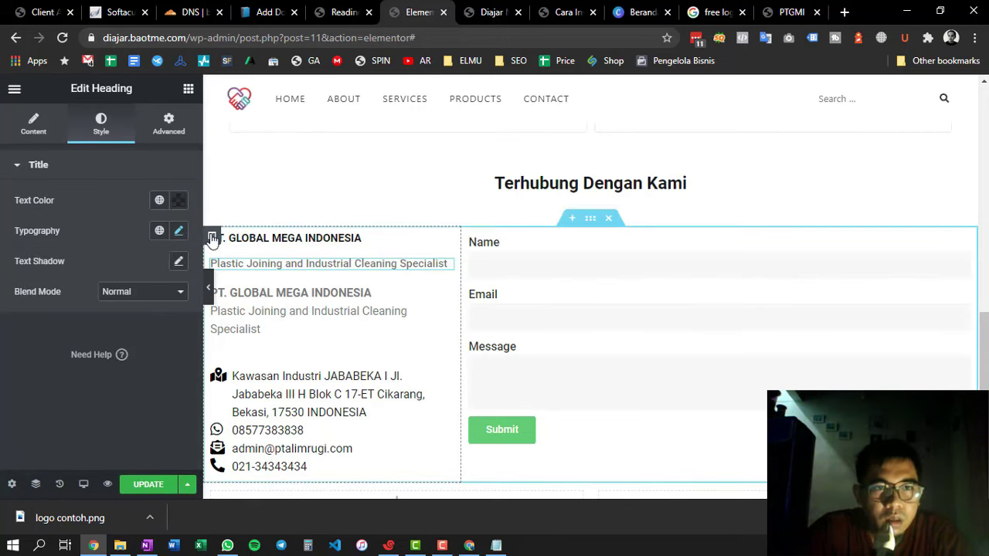
# Step: Set the column's Widgets Space to 10 and delete the duplicate company text block
pyautogui.click(213, 240)
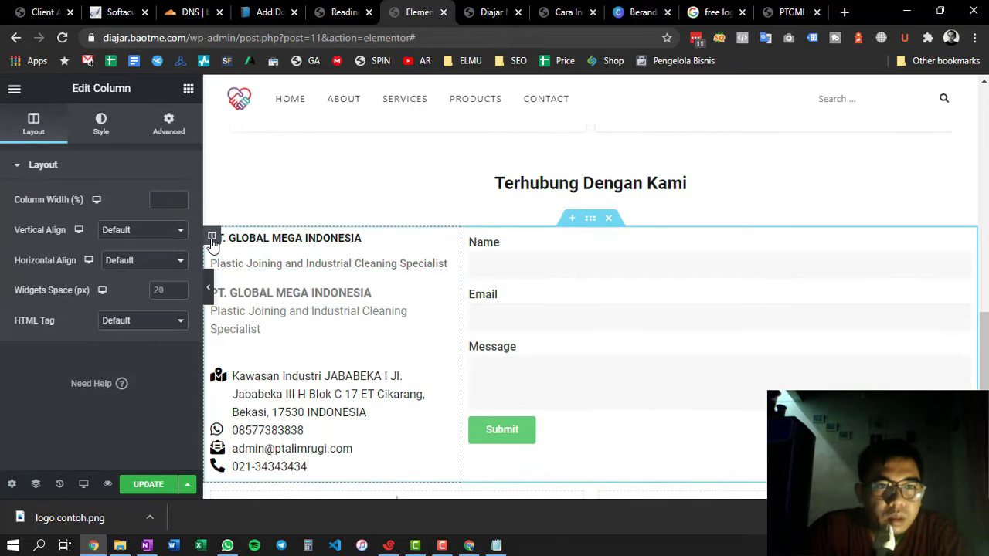
pyautogui.click(158, 292)
pyautogui.write('1')
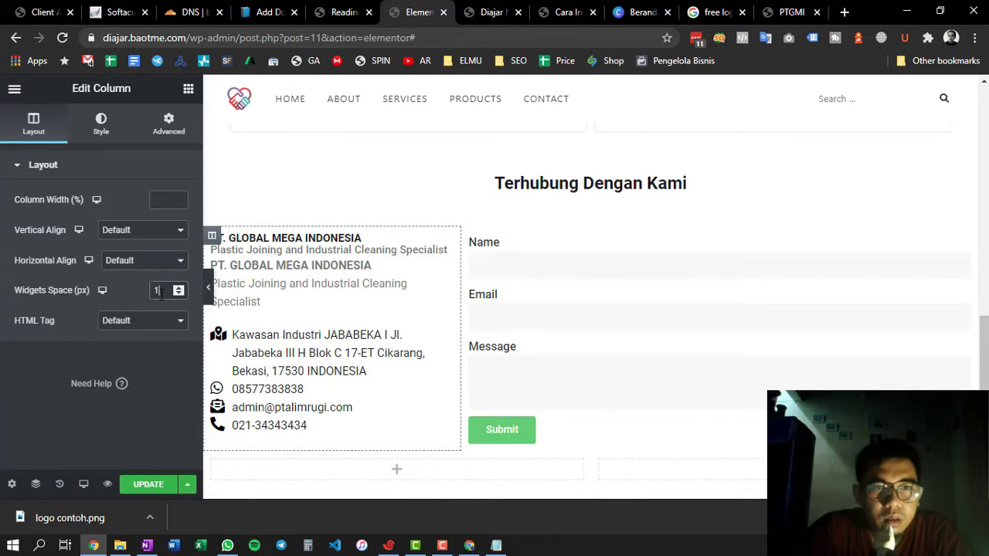
pyautogui.write('0')
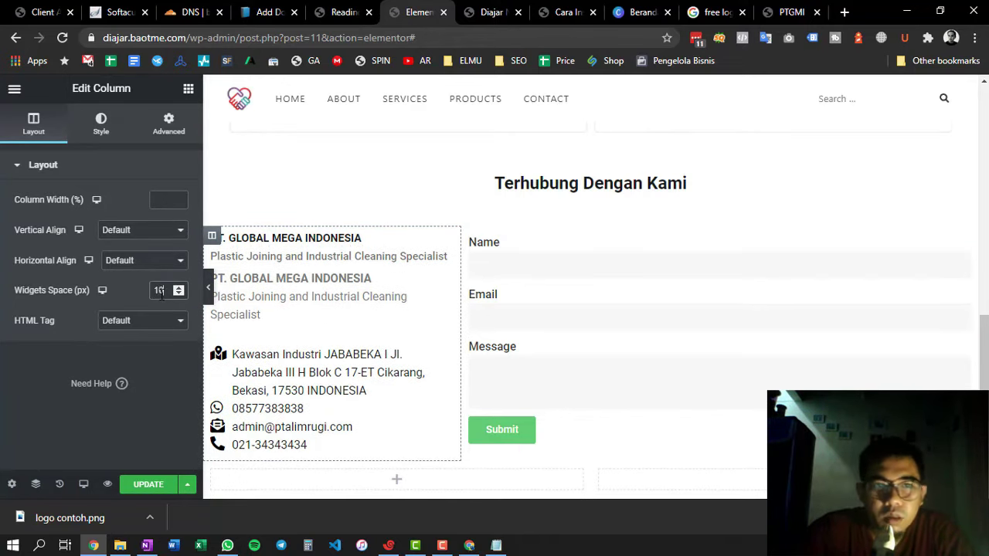
pyautogui.rightClick(350, 279)
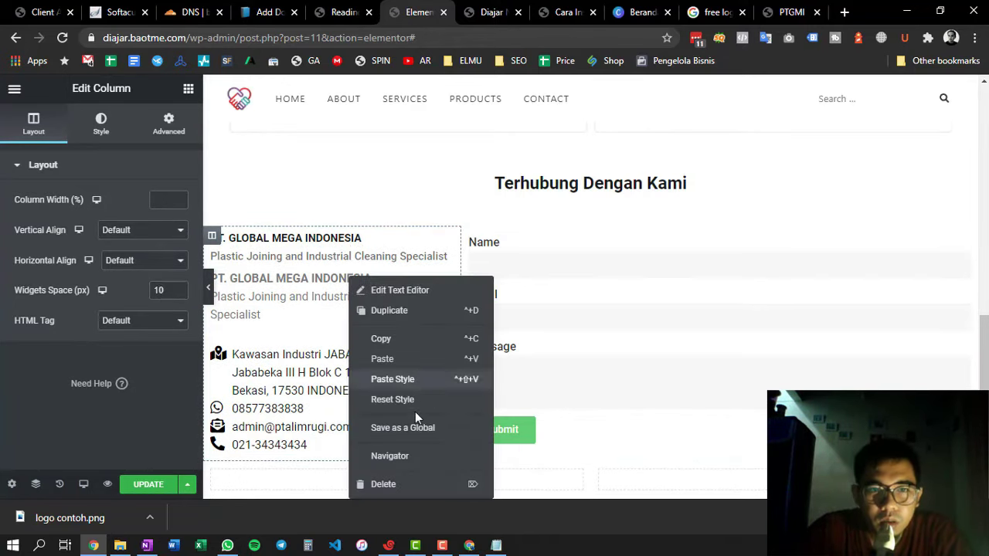
pyautogui.click(394, 485)
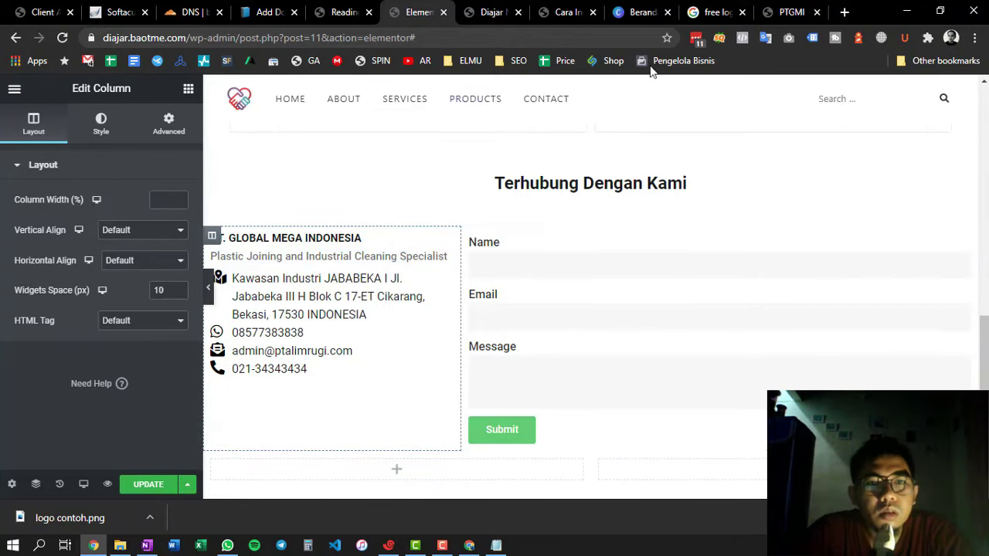
pyautogui.click(182, 93)
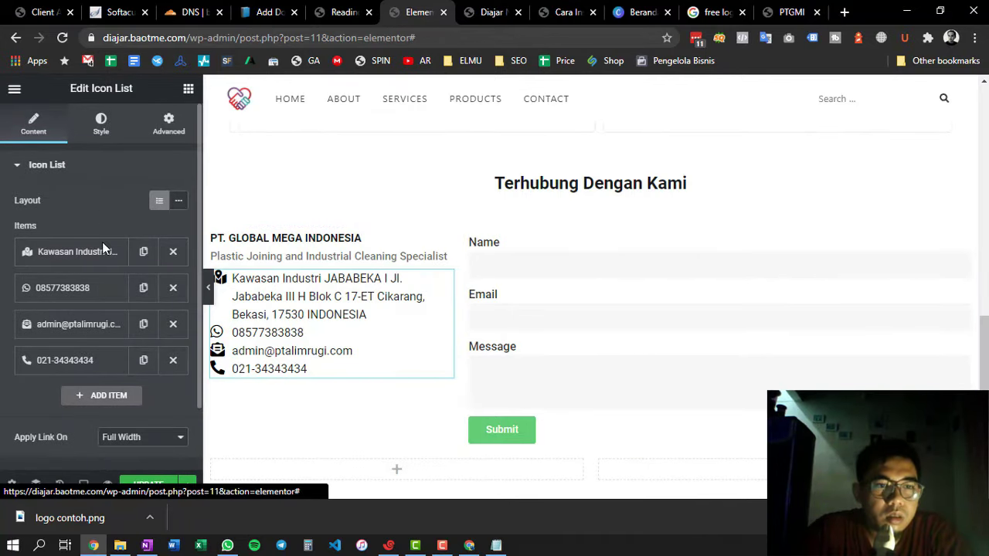
# Step: Increase the icon list's Space Between and set the column's Widgets Space to 15
pyautogui.click(101, 124)
pyautogui.moveTo(17, 226); pyautogui.dragTo(28, 229)
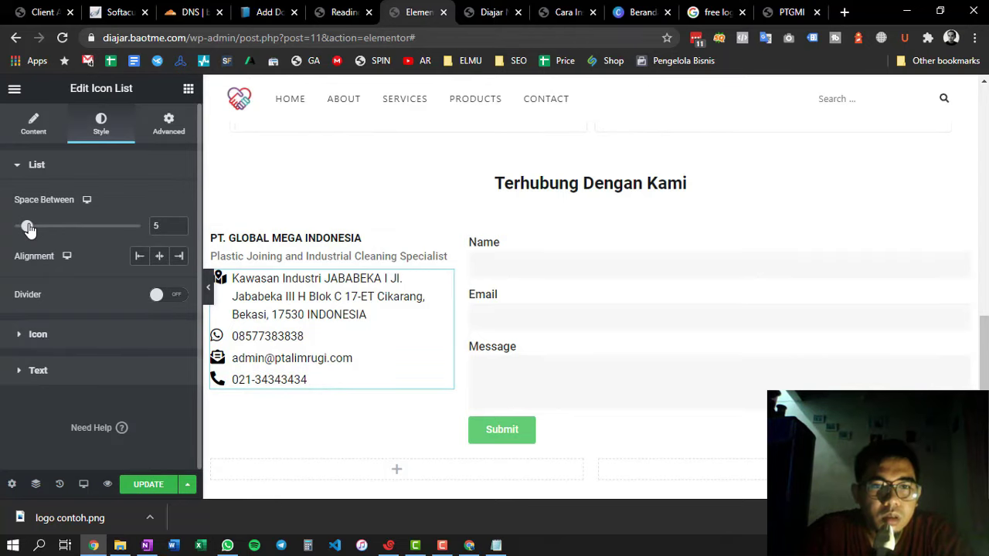
pyautogui.click(212, 235)
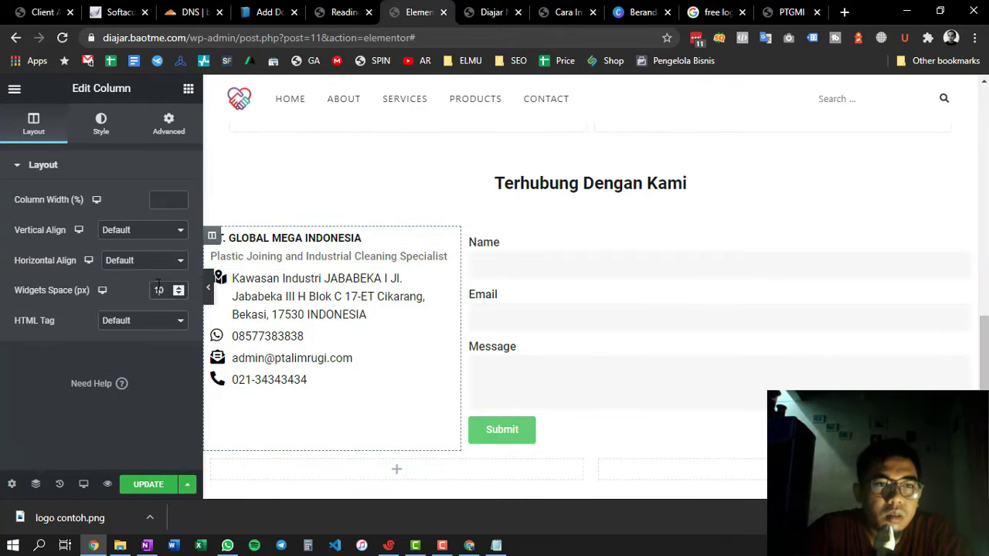
pyautogui.write('15')
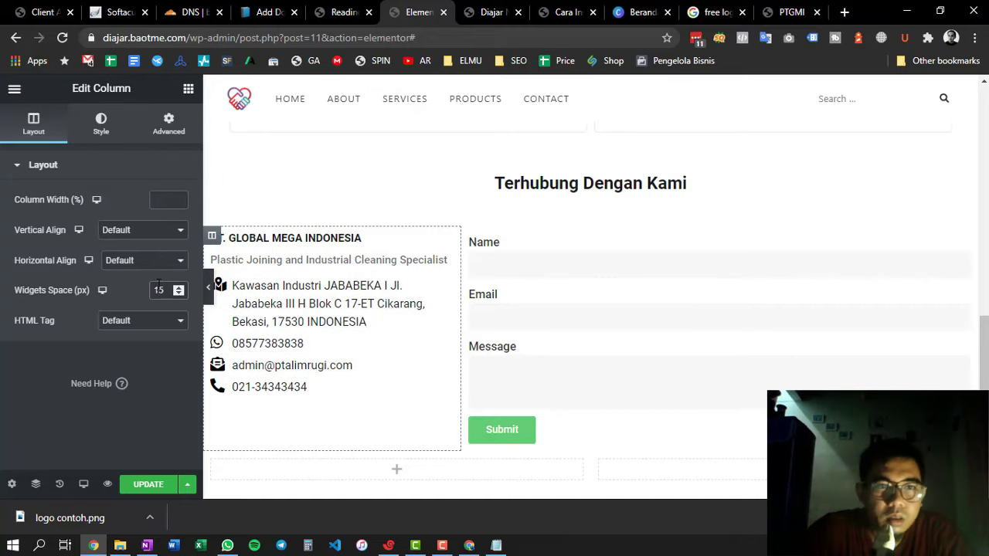
pyautogui.click(188, 88)
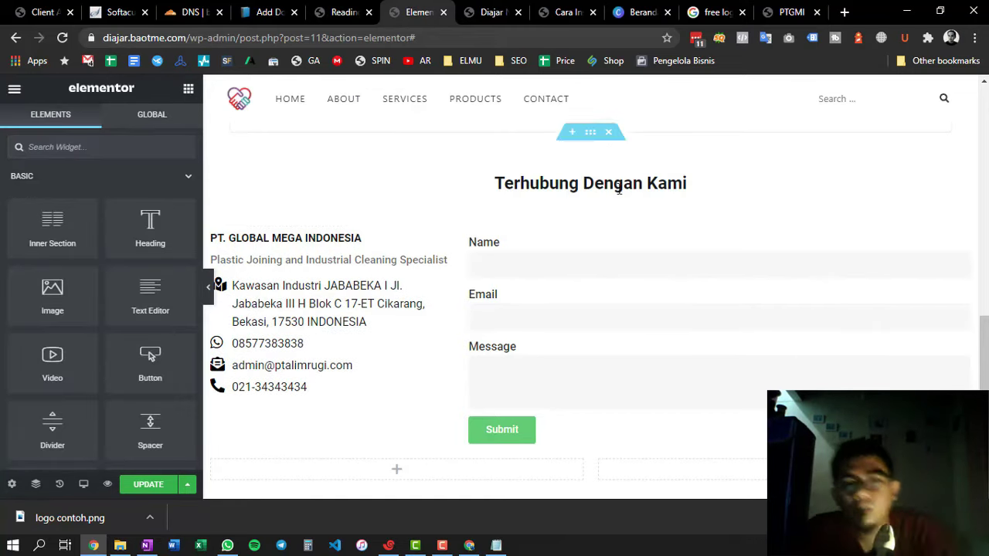
pyautogui.scroll(-1, 325, 363)
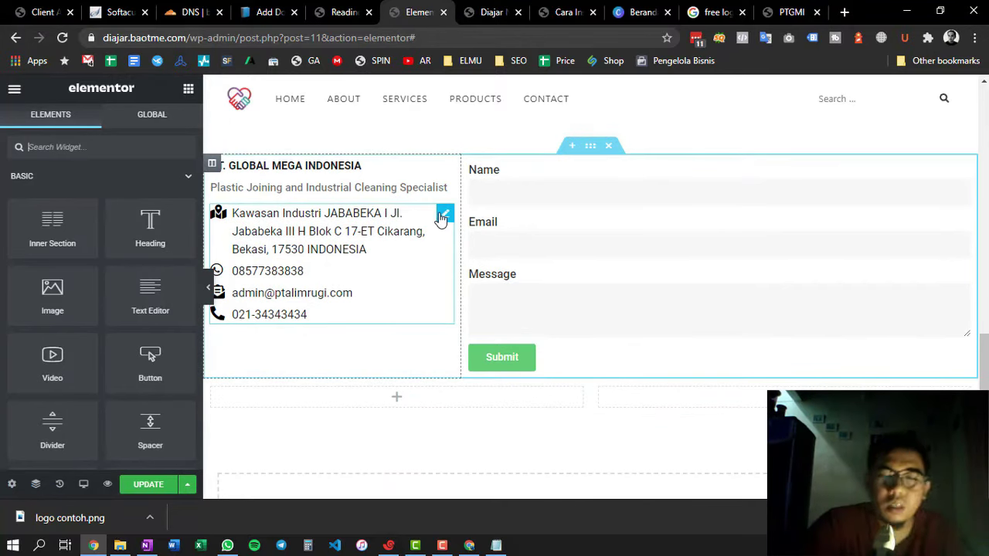
pyautogui.click(441, 218)
pyautogui.click(33, 125)
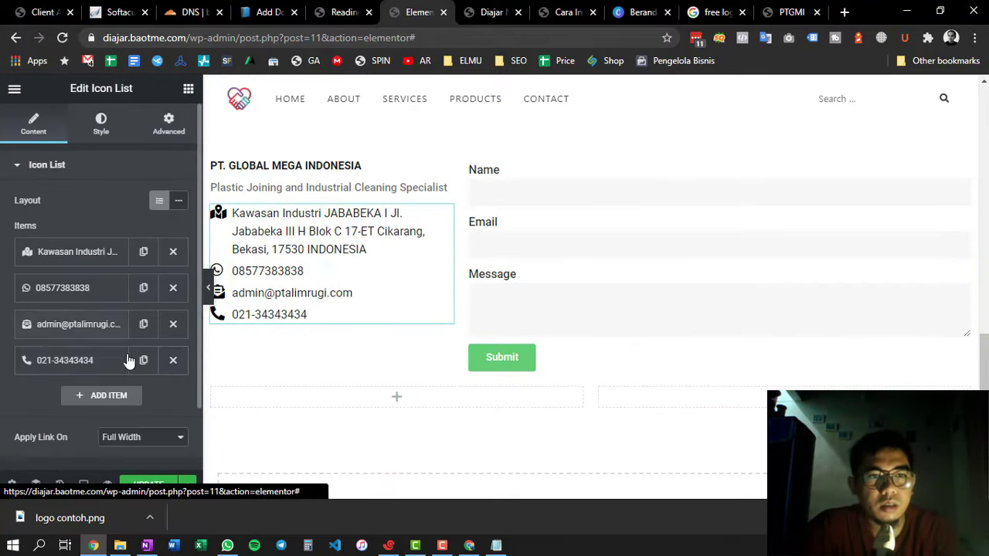
pyautogui.click(149, 484)
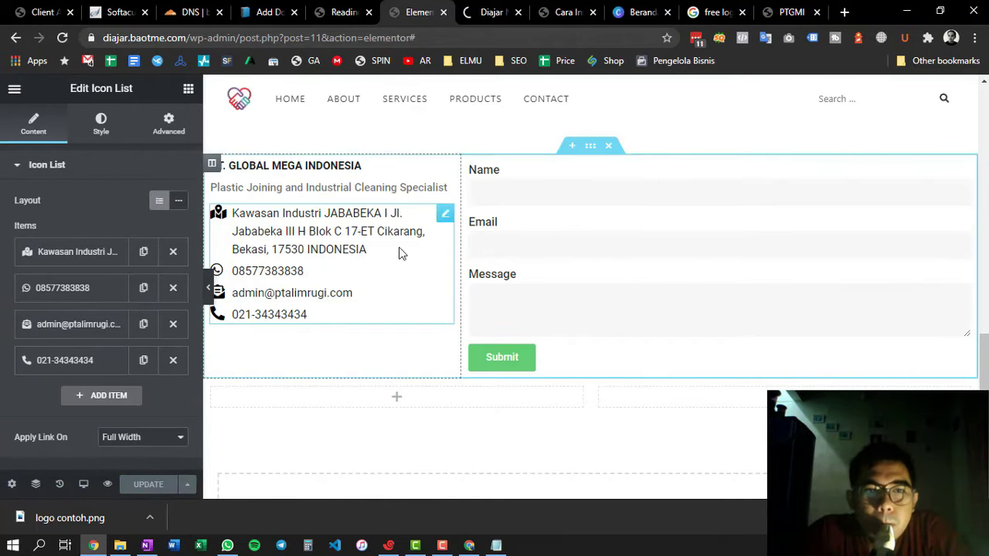
pyautogui.click(97, 360)
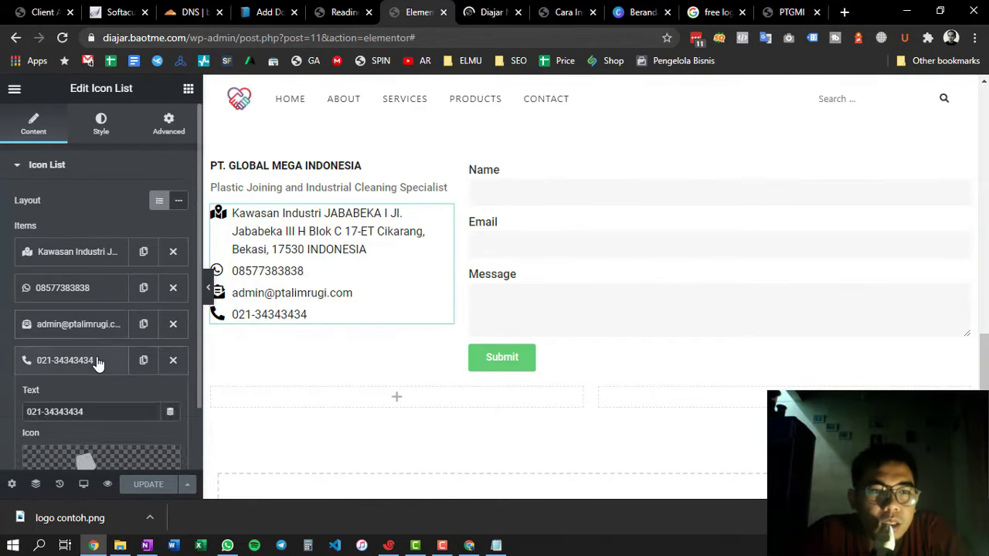
pyautogui.scroll(-3, 109, 352)
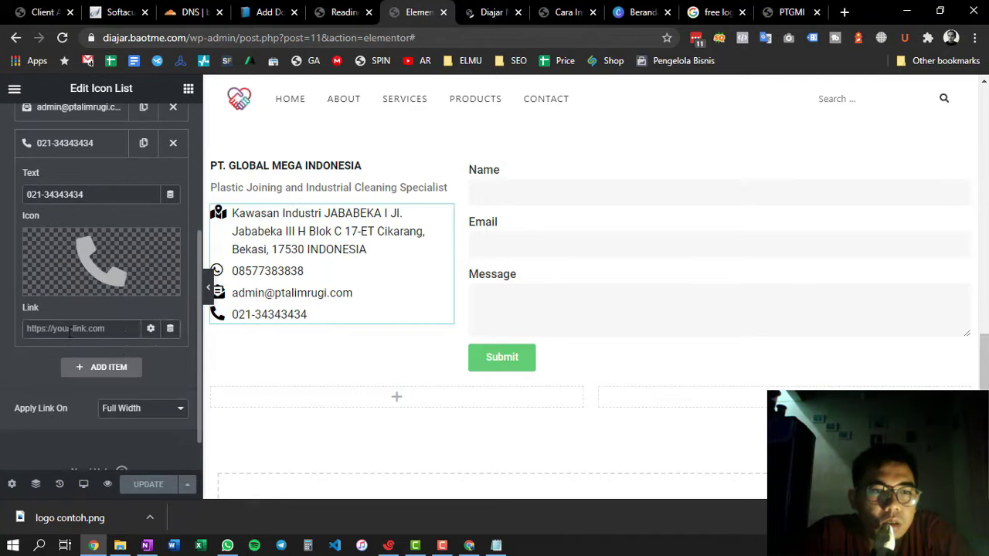
pyautogui.click(68, 143)
pyautogui.scroll(3, 49, 239)
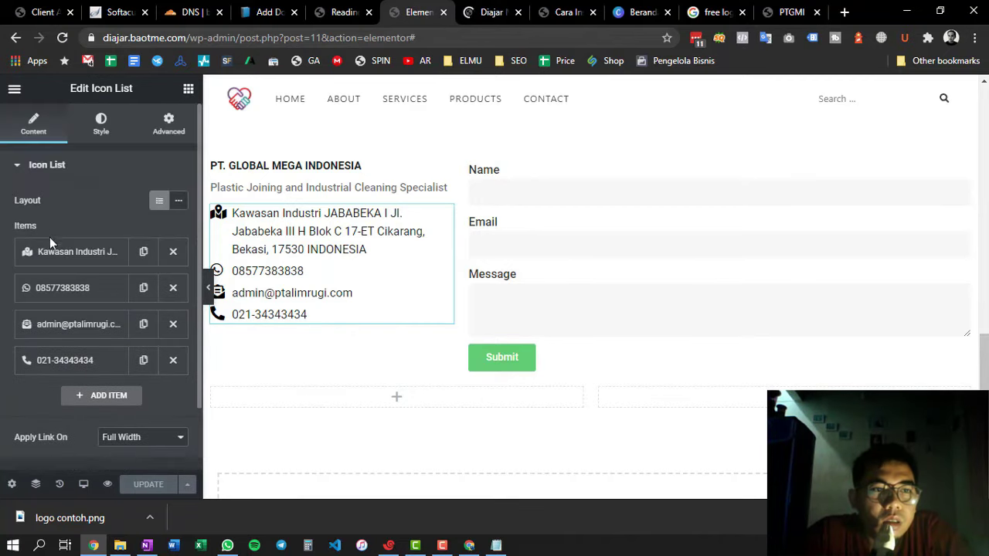
pyautogui.click(76, 300)
pyautogui.scroll(-3, 68, 353)
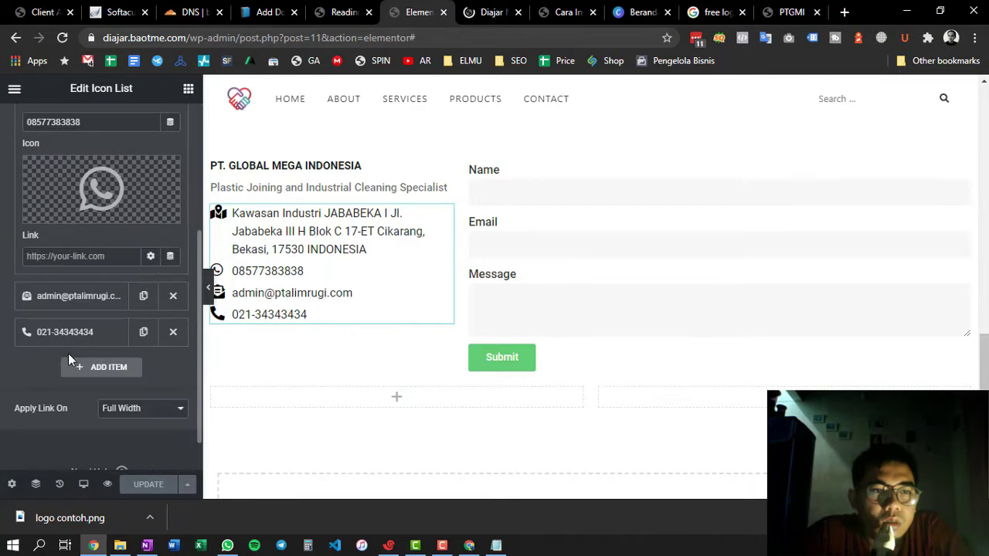
pyautogui.click(66, 258)
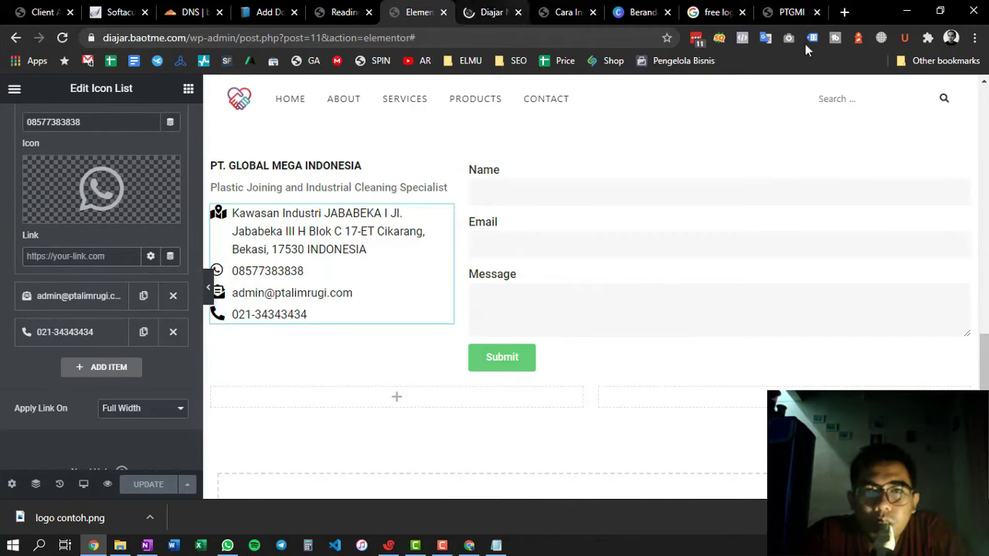
pyautogui.scroll(5, 70, 255)
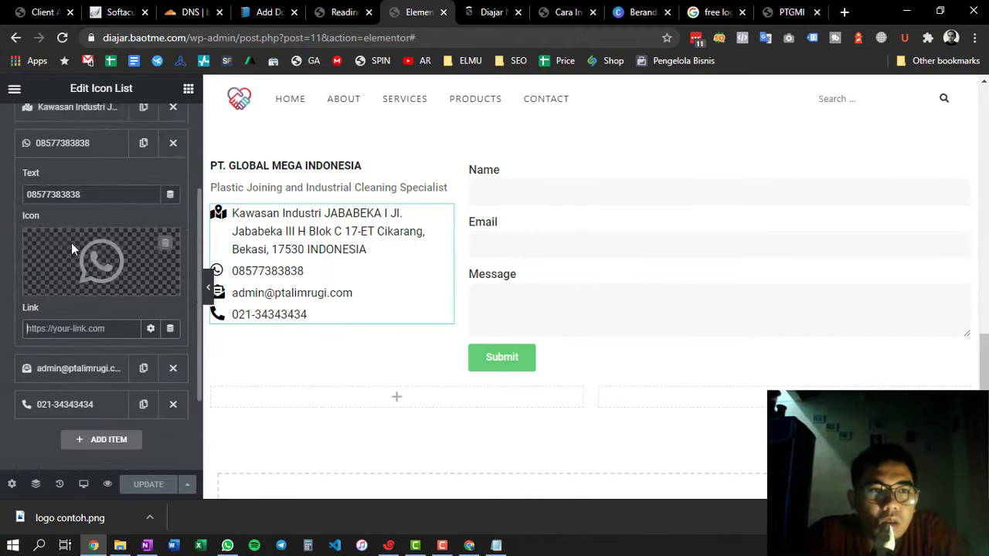
pyautogui.click(66, 288)
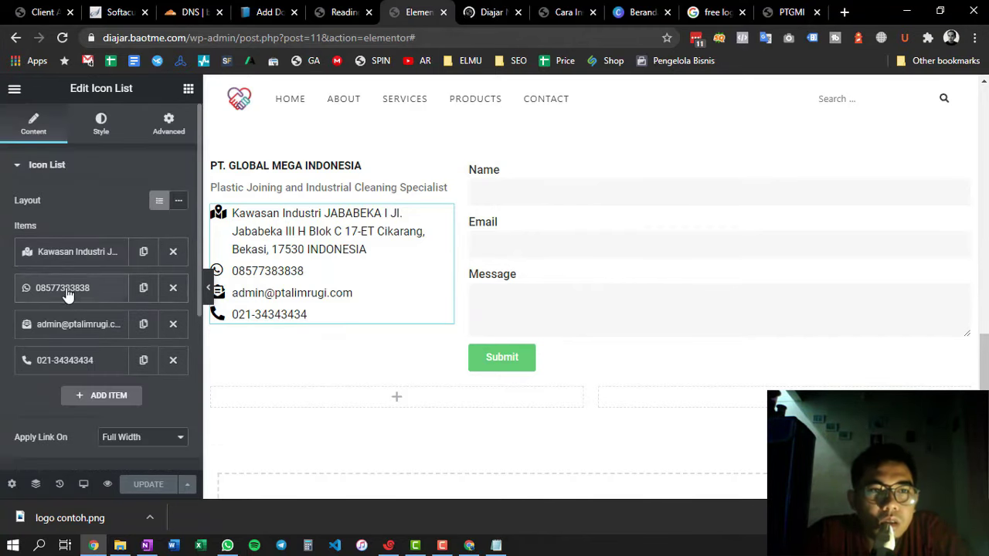
pyautogui.click(494, 12)
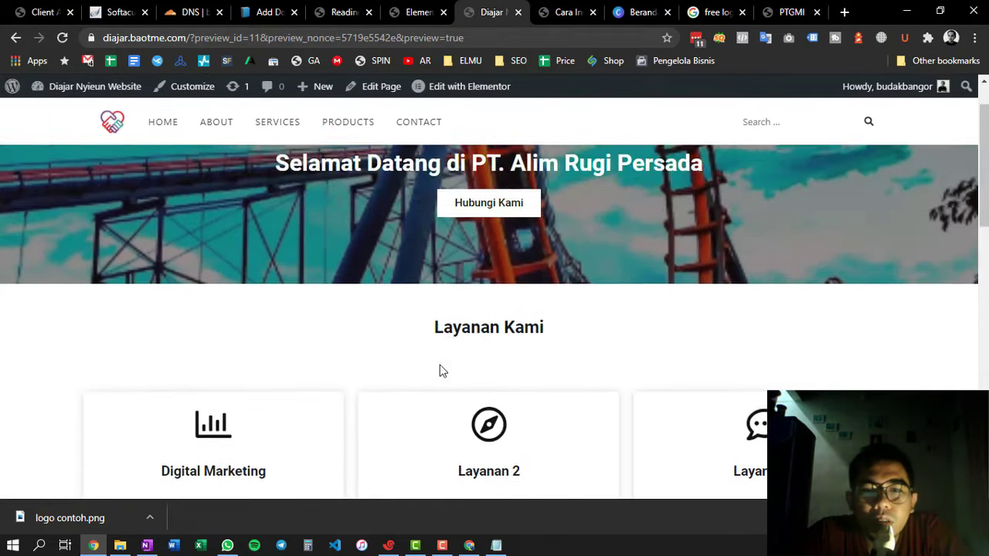
pyautogui.scroll(-3, 439, 365)
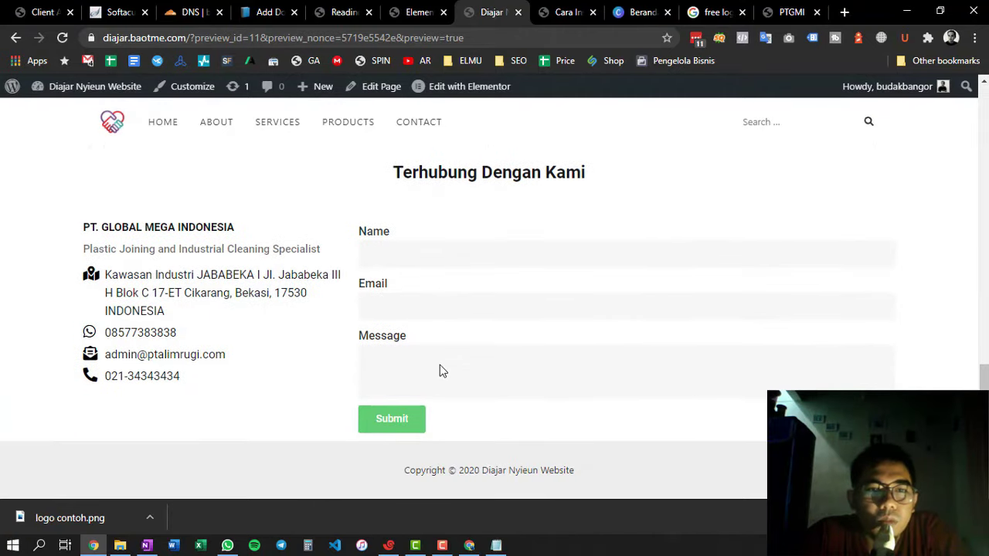
pyautogui.scroll(2, 440, 364)
pyautogui.scroll(-3, 441, 365)
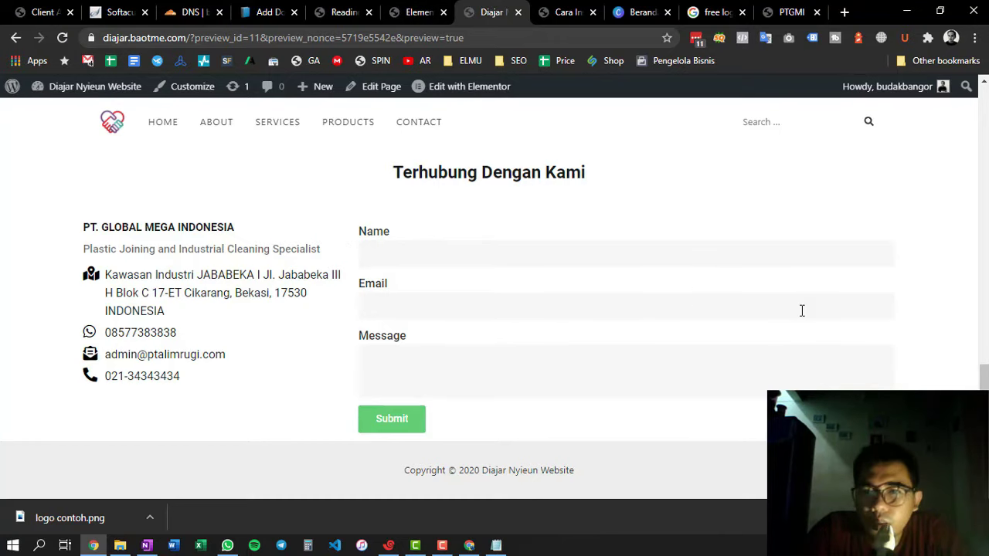
pyautogui.click(418, 11)
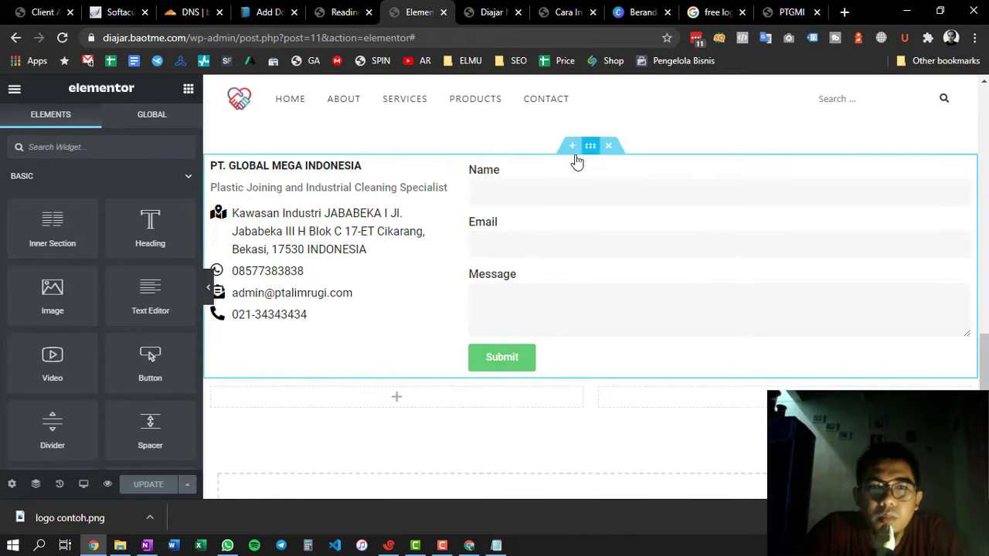
# Step: Set the contact section's content width to 800, save, and check it in the preview
pyautogui.click(590, 146)
pyautogui.moveTo(13, 234); pyautogui.dragTo(55, 236)
pyautogui.write('800')
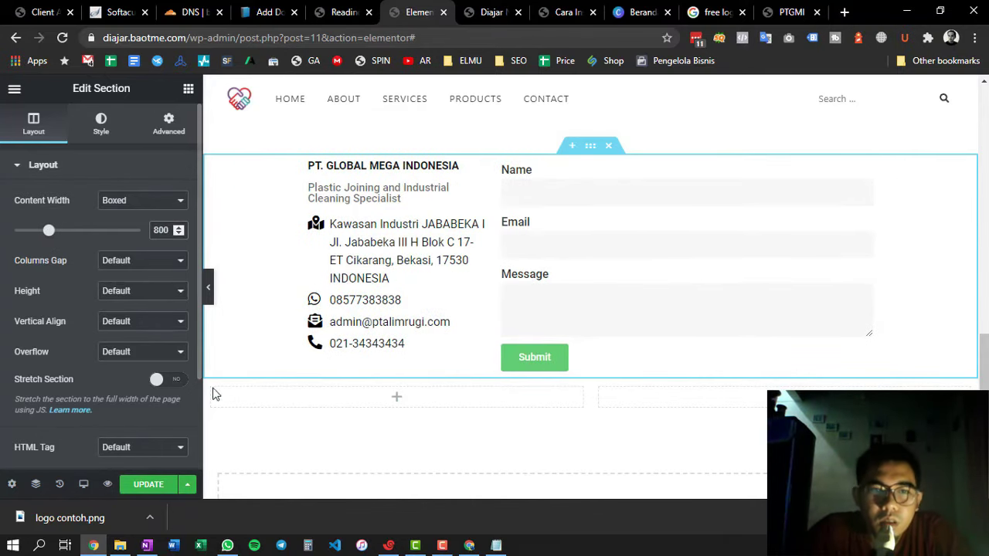
pyautogui.click(157, 484)
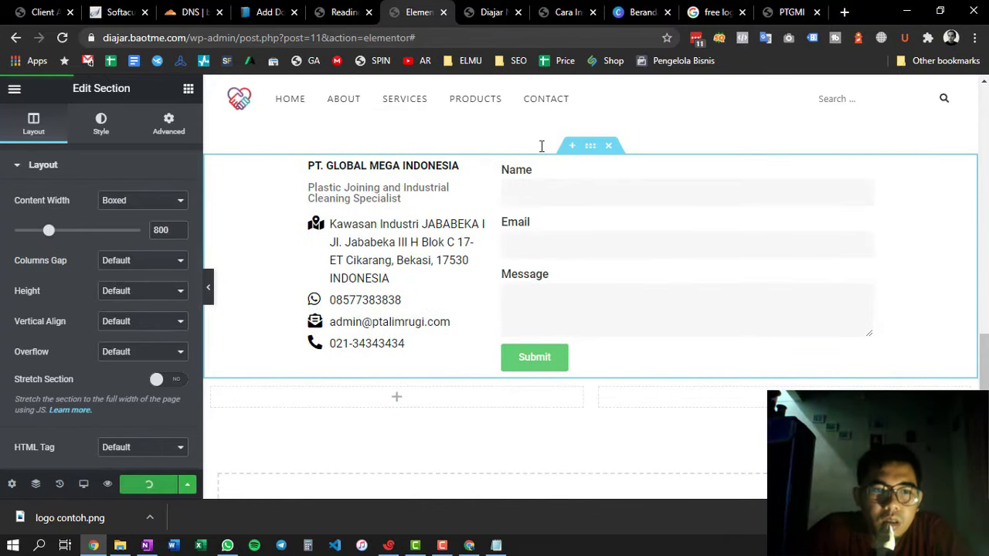
pyautogui.click(506, 10)
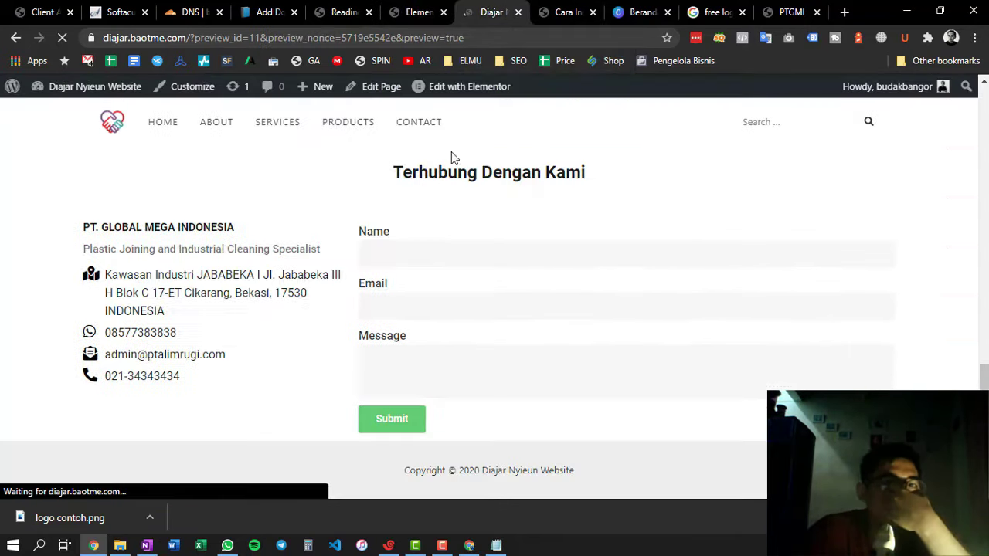
pyautogui.scroll(-2, 473, 251)
pyautogui.scroll(-10, 473, 251)
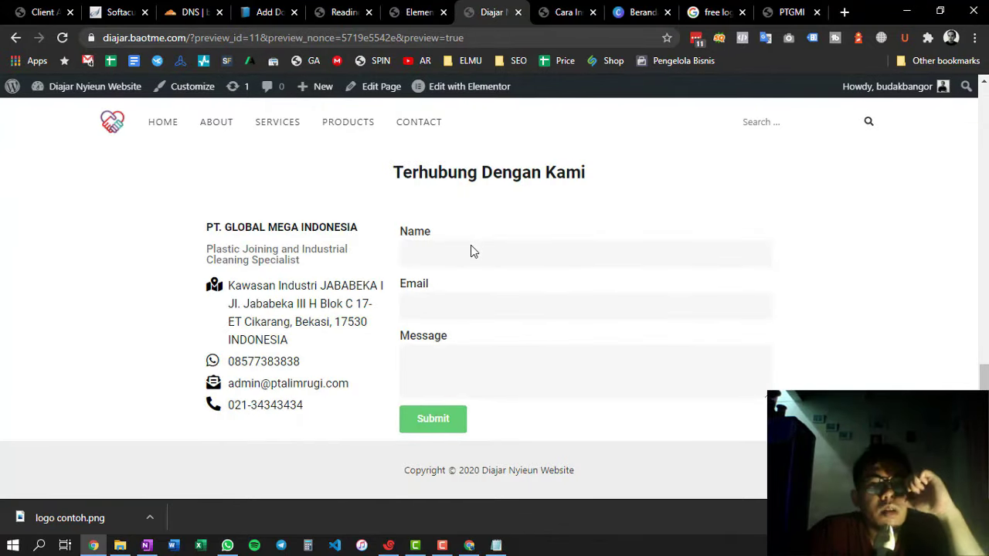
pyautogui.click(418, 12)
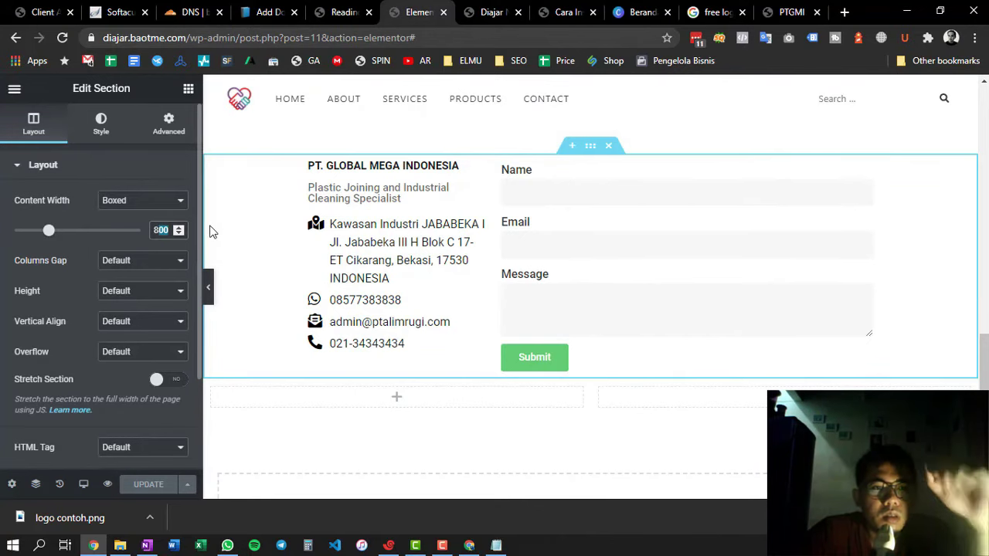
# Step: Change the content width to 850, save, and recheck the centred contact section in the preview
pyautogui.write('50')
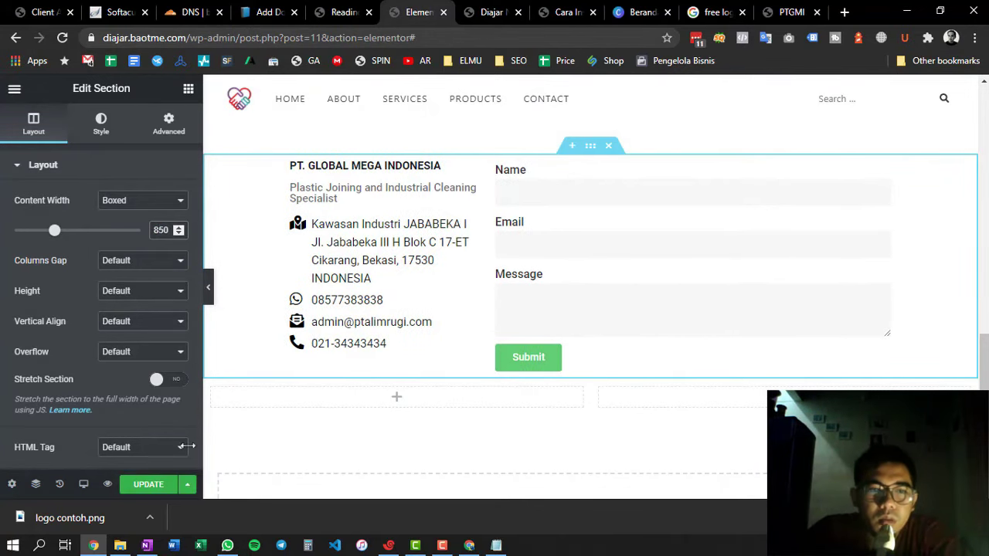
pyautogui.click(151, 487)
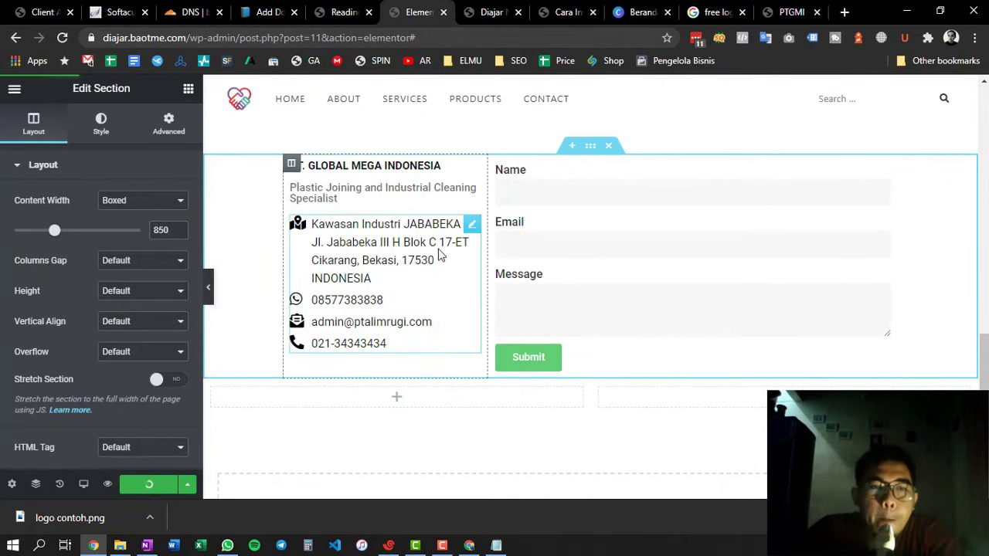
pyautogui.click(503, 9)
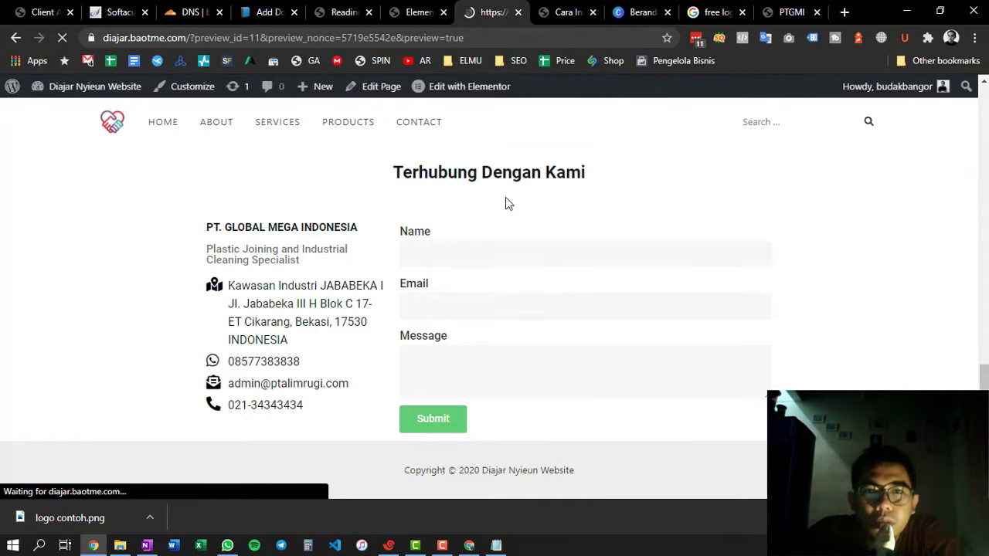
pyautogui.scroll(-15, 516, 219)
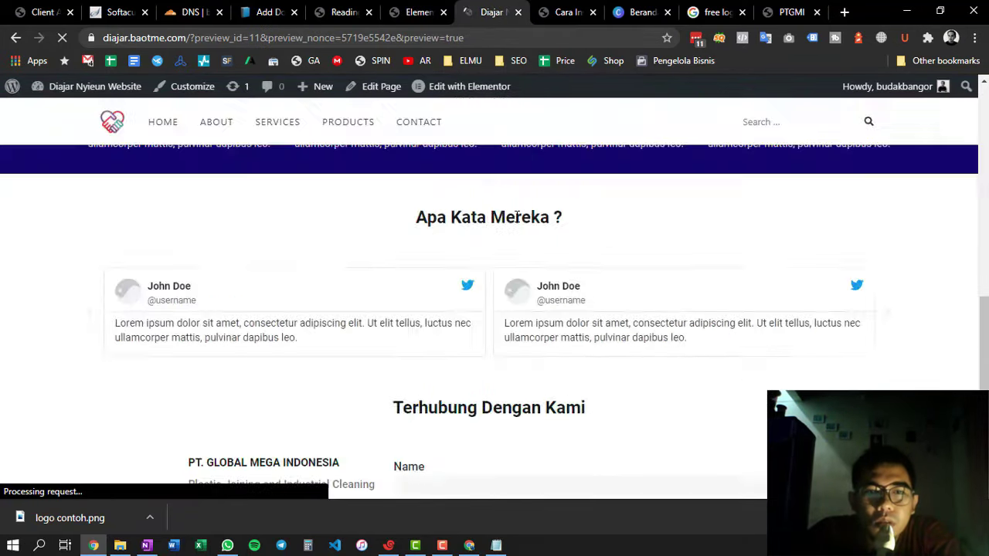
pyautogui.scroll(-3, 516, 219)
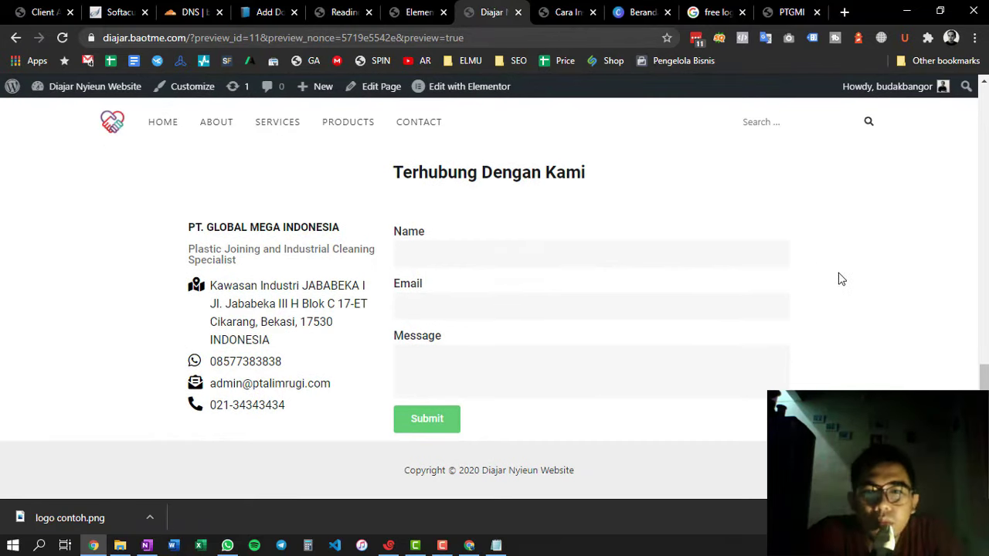
pyautogui.scroll(3, 839, 278)
pyautogui.scroll(-3, 839, 279)
pyautogui.scroll(5, 841, 280)
pyautogui.scroll(-5, 839, 278)
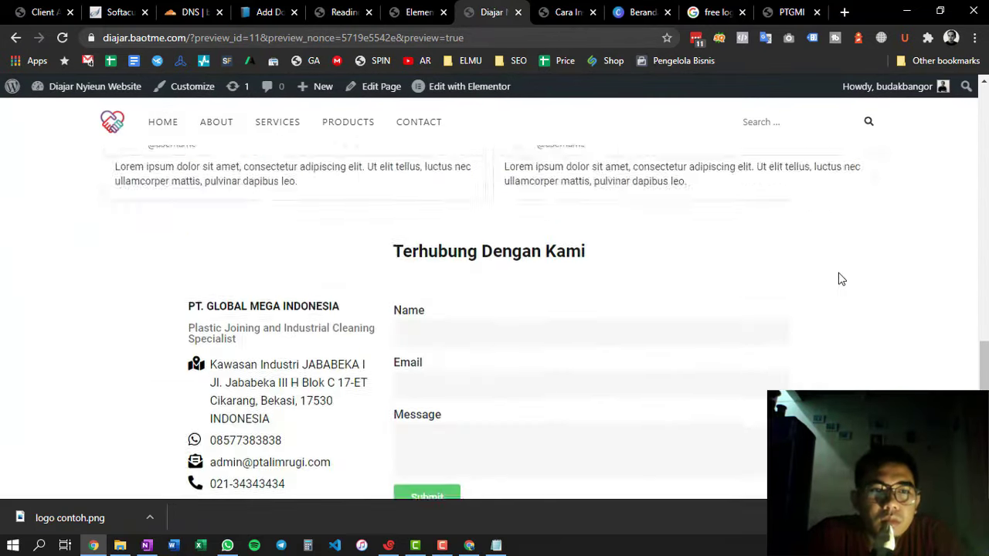
pyautogui.scroll(3, 839, 278)
pyautogui.scroll(-2, 695, 267)
pyautogui.scroll(-1, 696, 267)
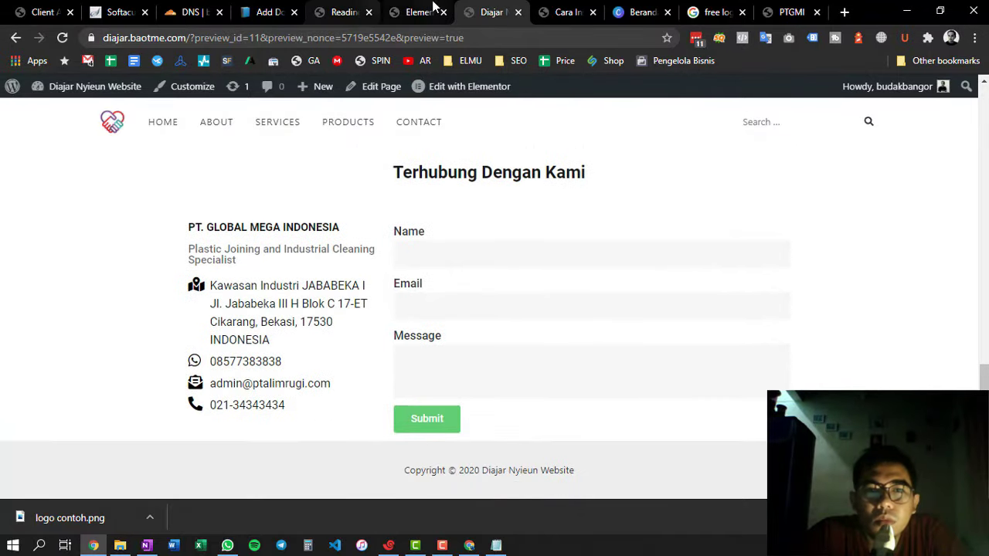
pyautogui.click(418, 12)
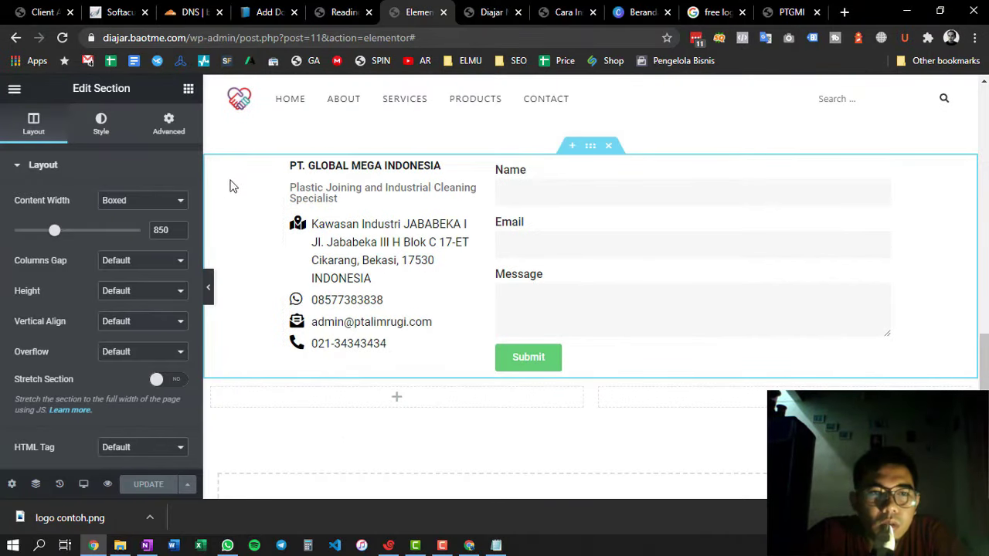
# Step: Make the section content Full Width and drag the divider to widen the company details column
pyautogui.click(144, 203)
pyautogui.click(142, 226)
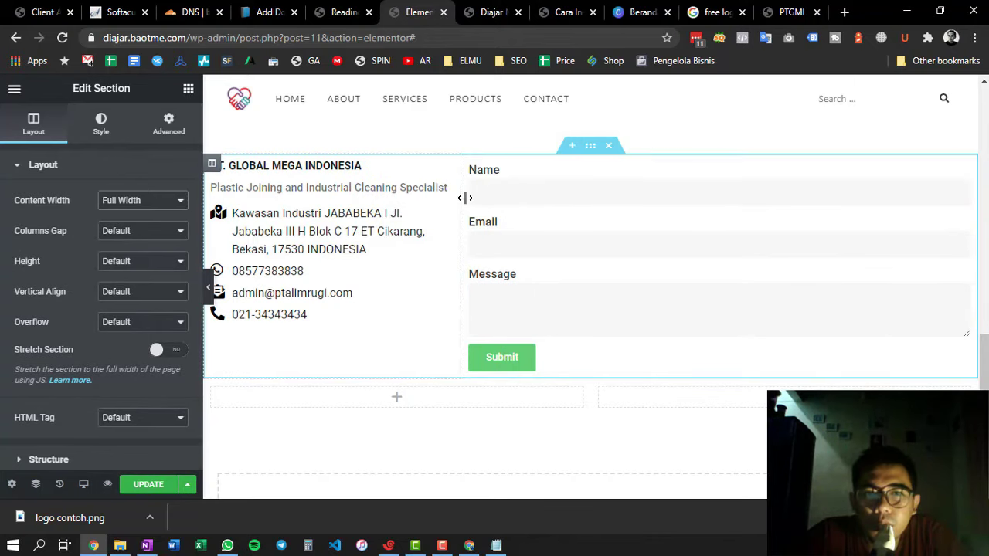
pyautogui.moveTo(466, 203)
pyautogui.mouseDown()
pyautogui.moveTo(550, 210)
pyautogui.moveTo(435, 214)
pyautogui.moveTo(457, 216)
pyautogui.mouseUp()
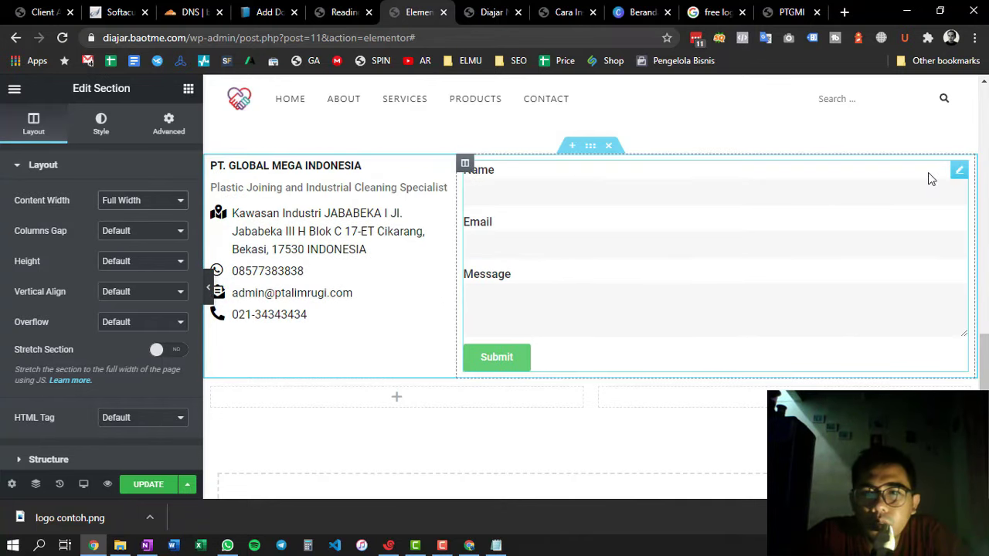
# Step: Set the contact form's display to Boxed with a width of 569
pyautogui.click(959, 172)
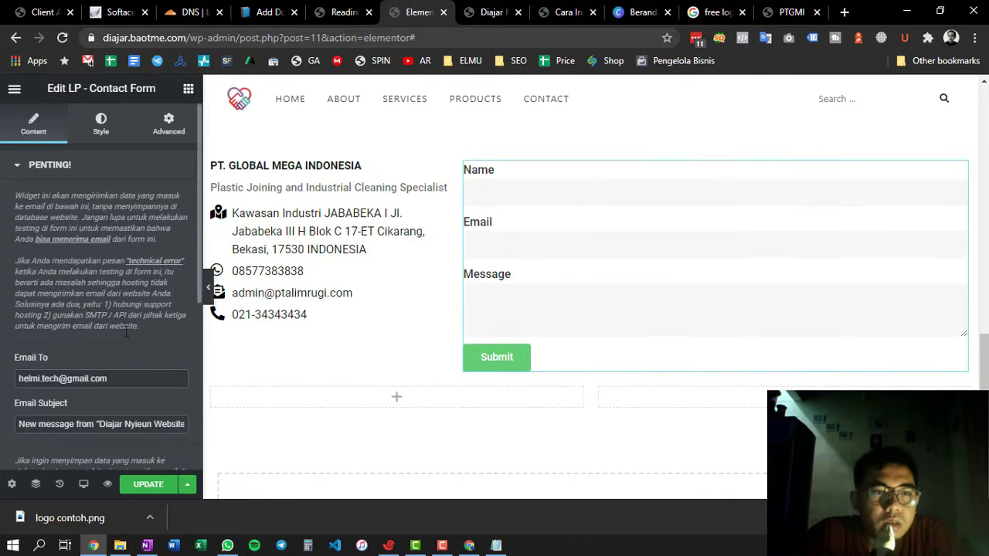
pyautogui.scroll(-4, 126, 332)
pyautogui.click(75, 255)
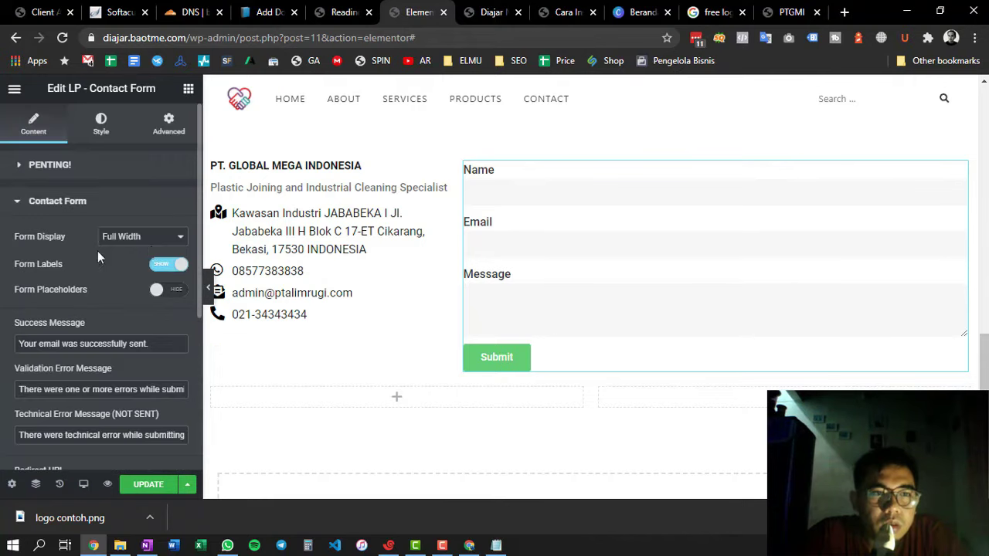
pyautogui.click(159, 247)
pyautogui.click(144, 251)
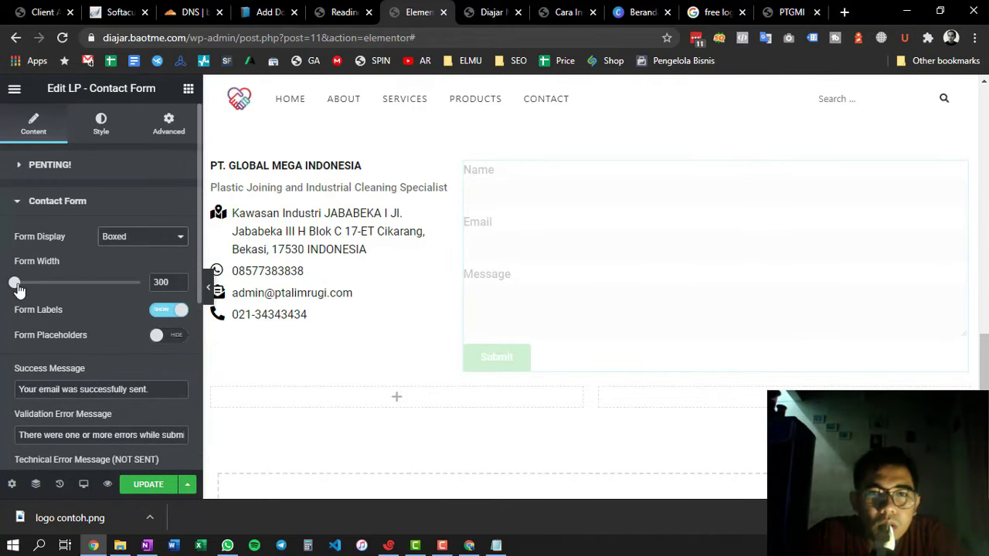
pyautogui.moveTo(18, 286); pyautogui.dragTo(40, 284)
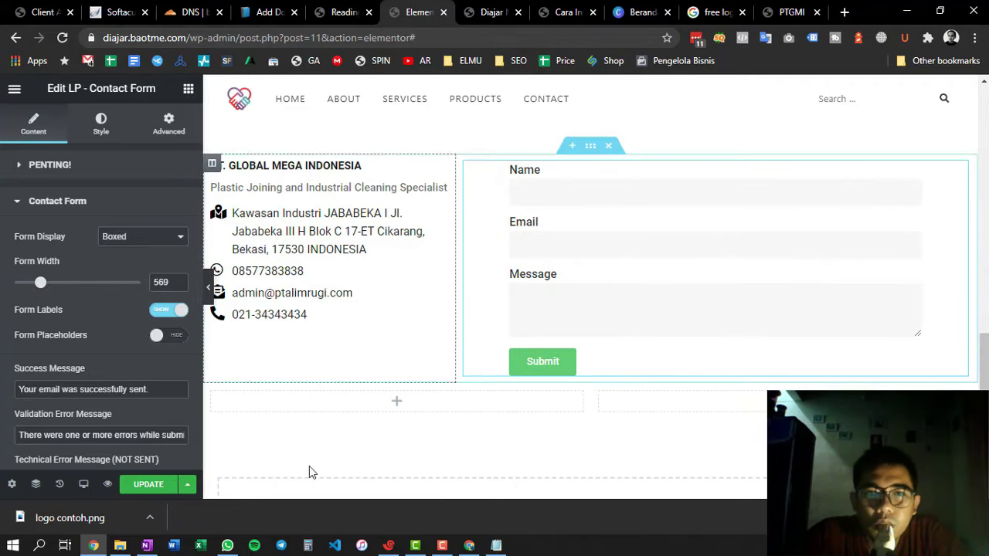
# Step: Save the page, scroll through the preview, and return to the editor
pyautogui.click(125, 484)
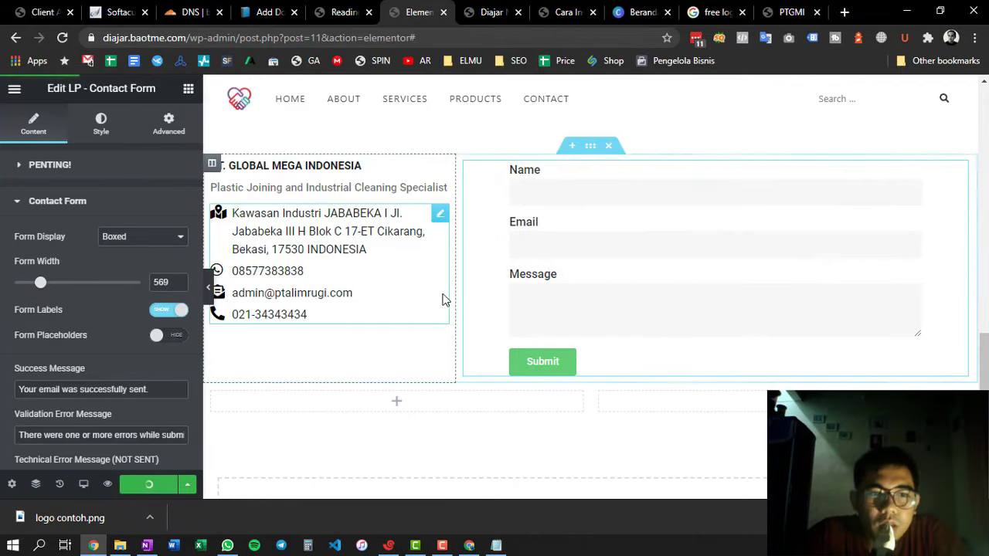
pyautogui.click(495, 12)
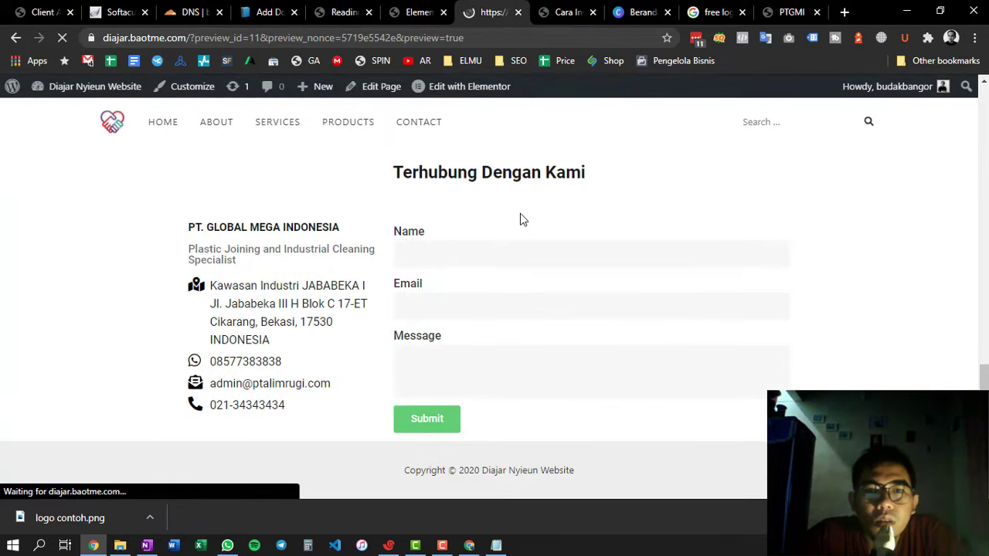
pyautogui.scroll(-15, 528, 247)
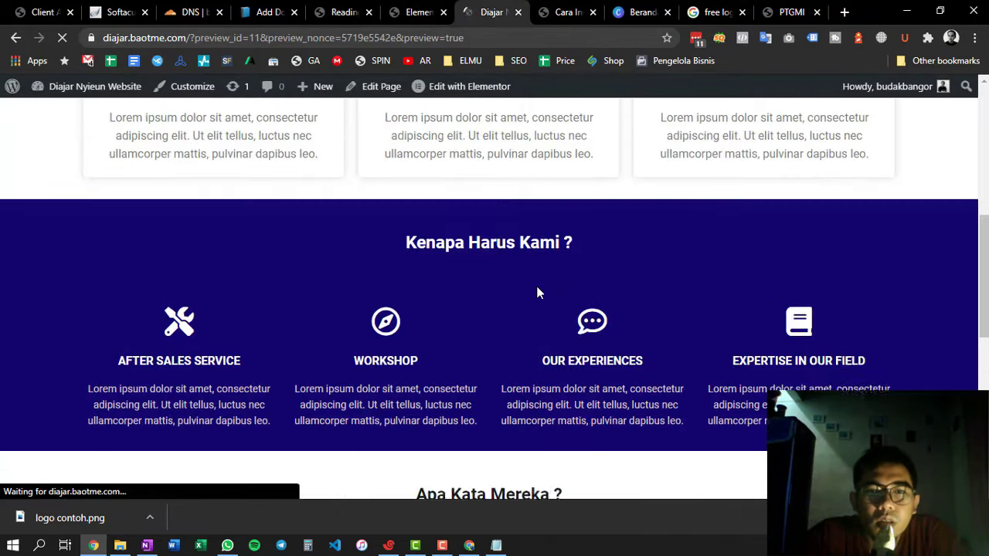
pyautogui.scroll(-3, 539, 292)
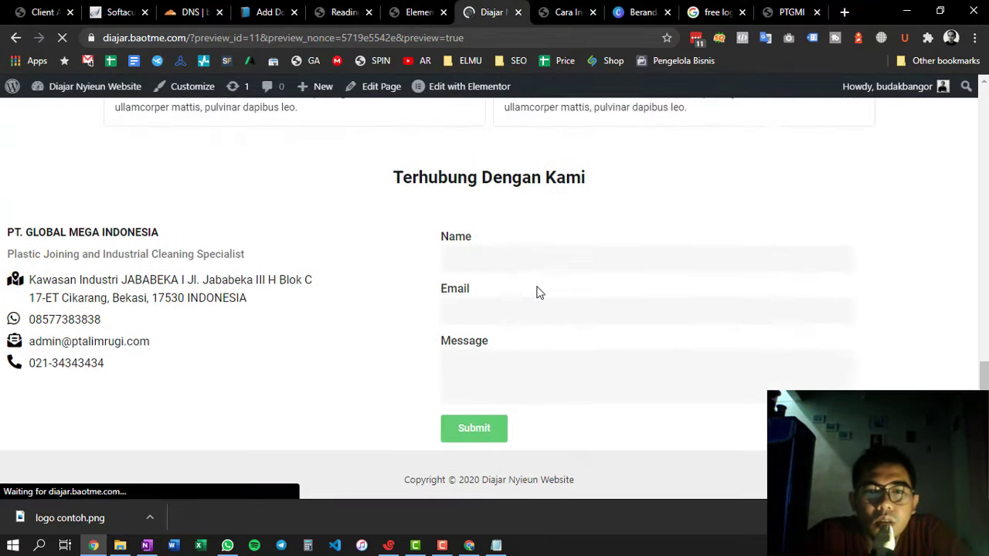
pyautogui.click(424, 11)
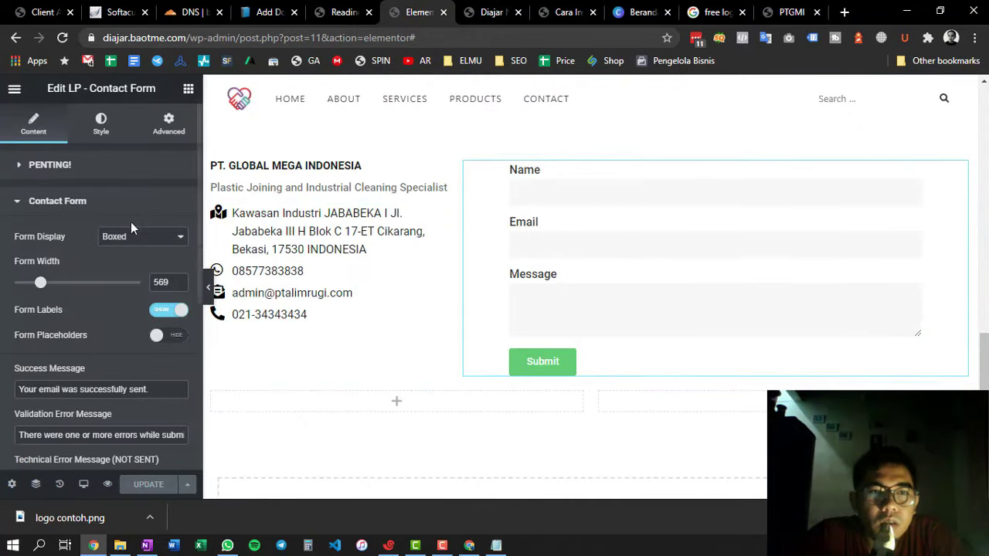
# Step: Switch the contact section back to Boxed with its width value cleared, then update and preview
pyautogui.click(591, 146)
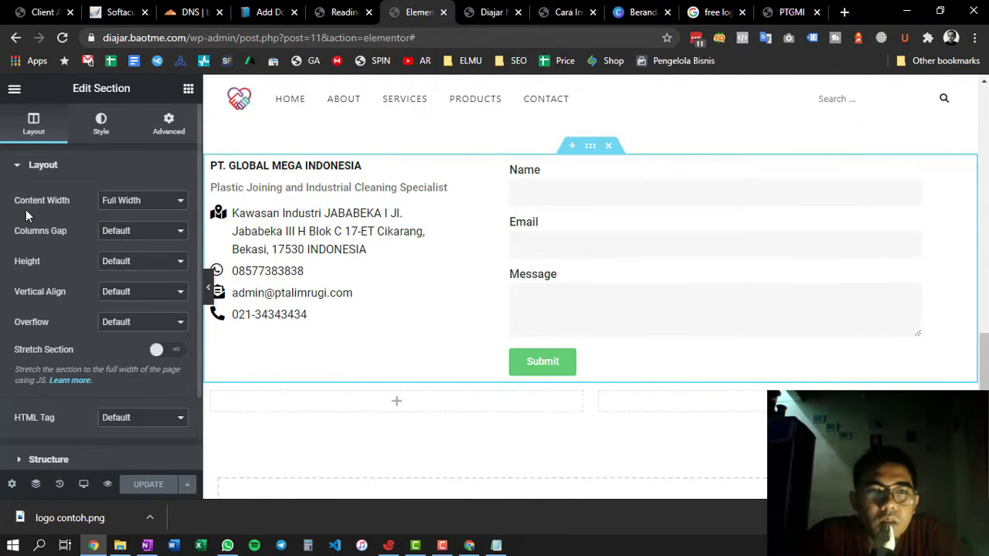
pyautogui.click(126, 200)
pyautogui.click(169, 215)
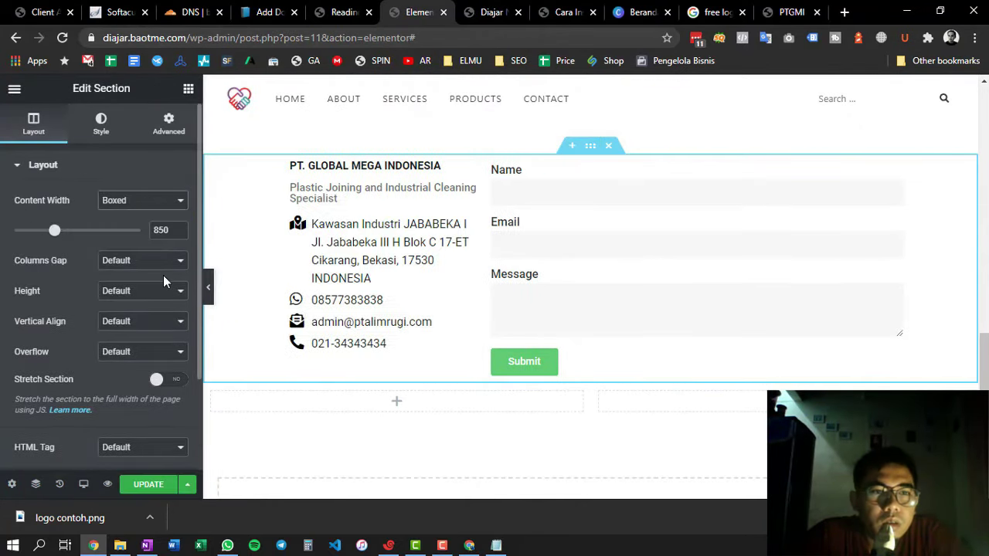
pyautogui.doubleClick(179, 227)
pyautogui.press('BackSpace')
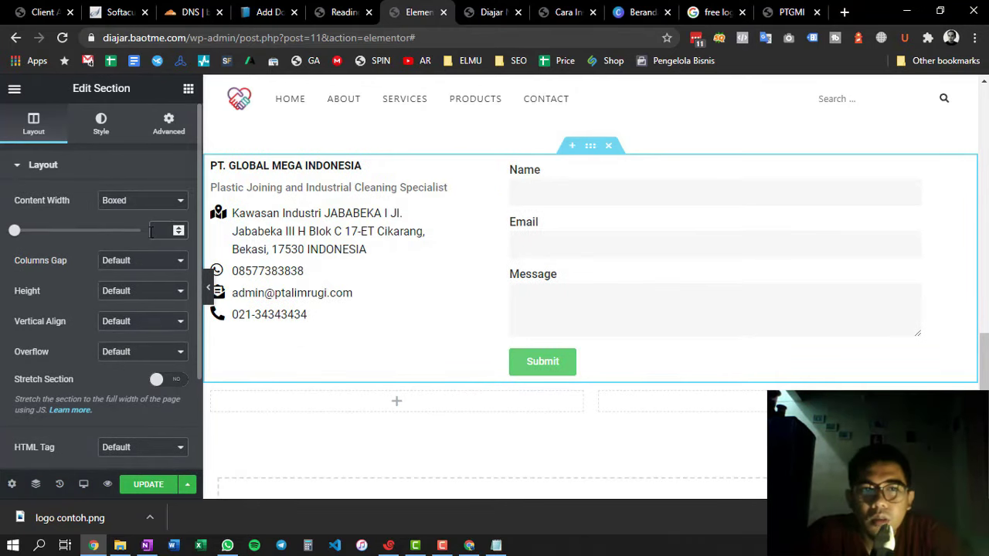
pyautogui.click(164, 484)
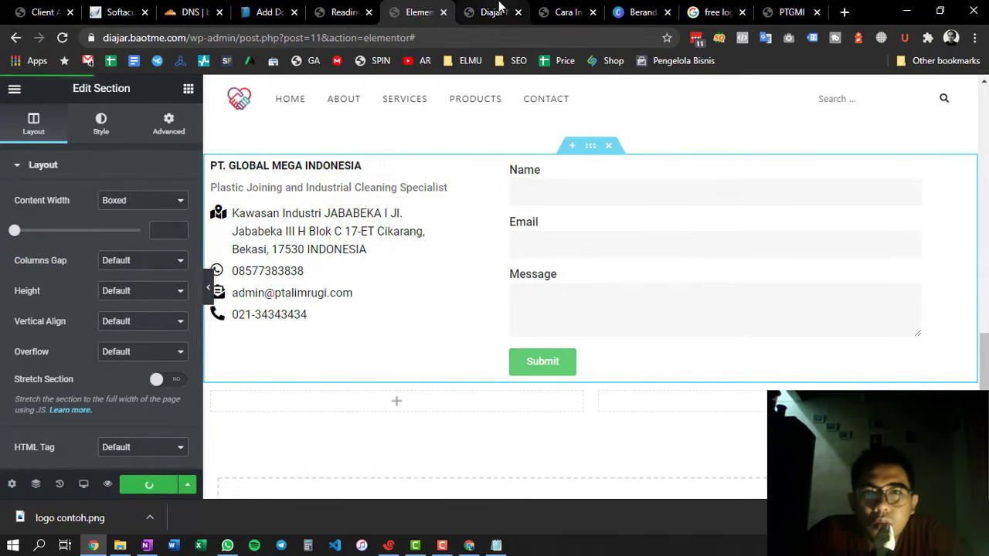
pyautogui.click(498, 8)
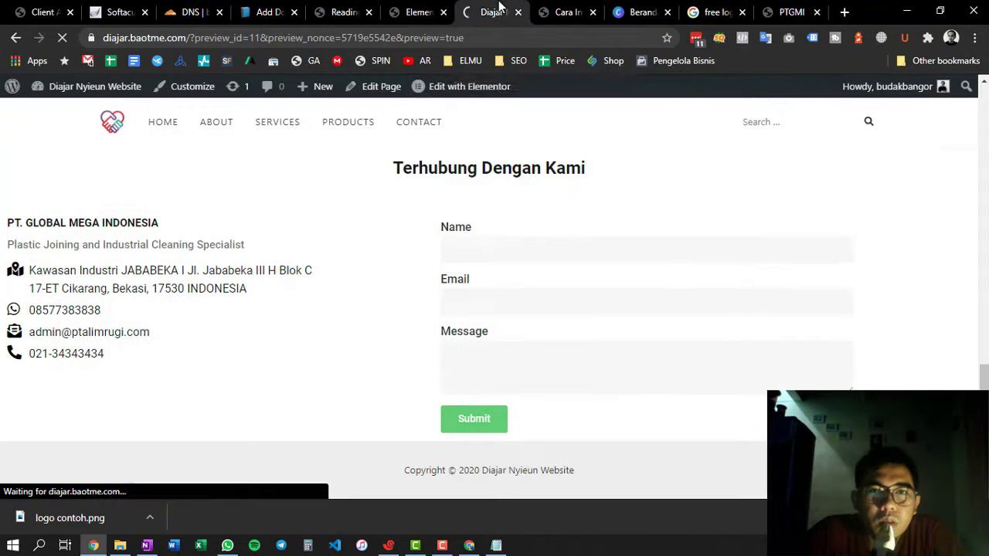
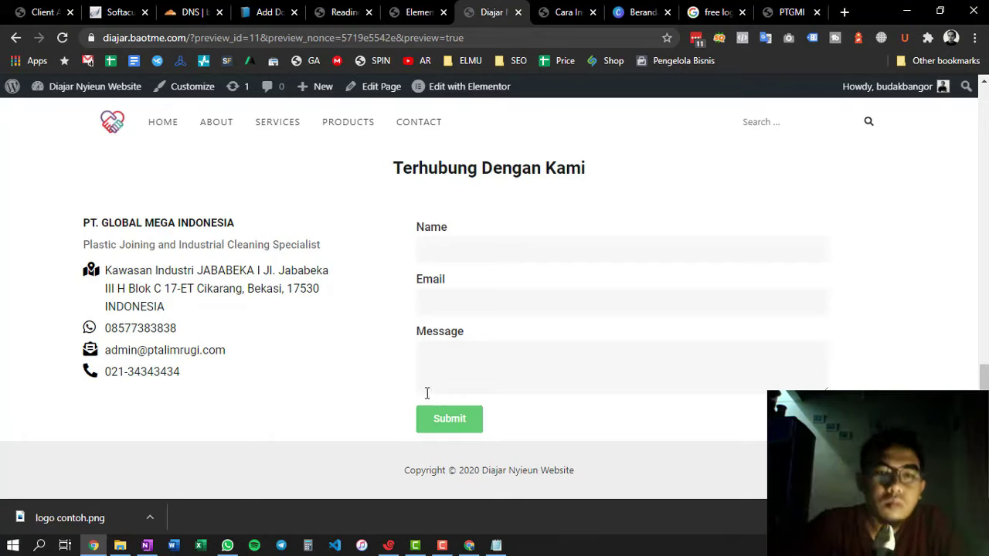
# Step: Scroll through the saved page preview to check the contact section
pyautogui.click(446, 546)
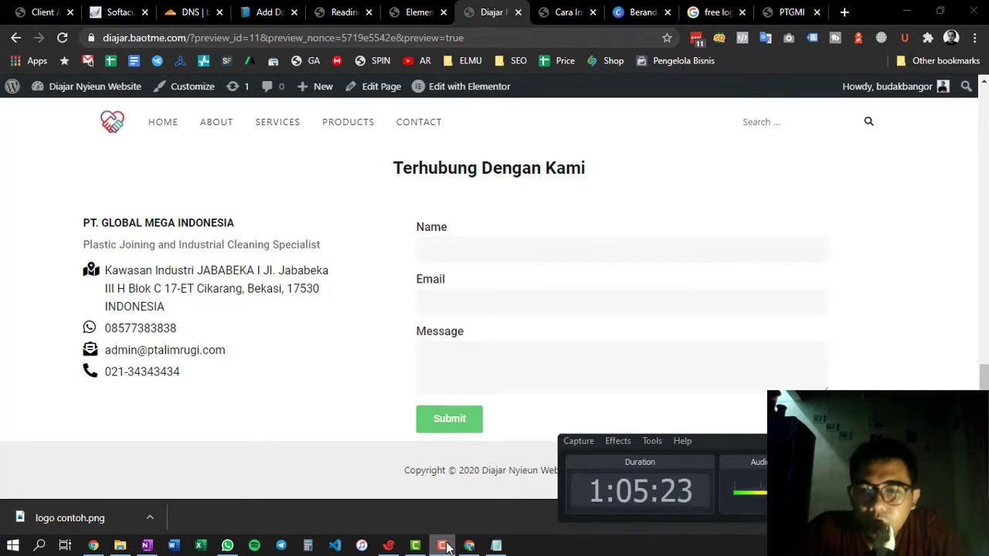
pyautogui.click(442, 544)
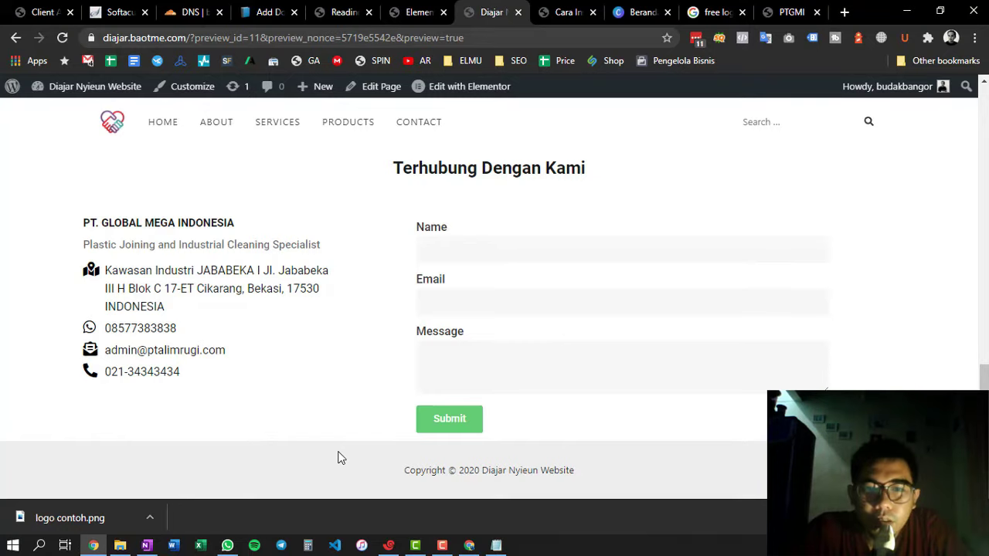
pyautogui.scroll(15, 338, 458)
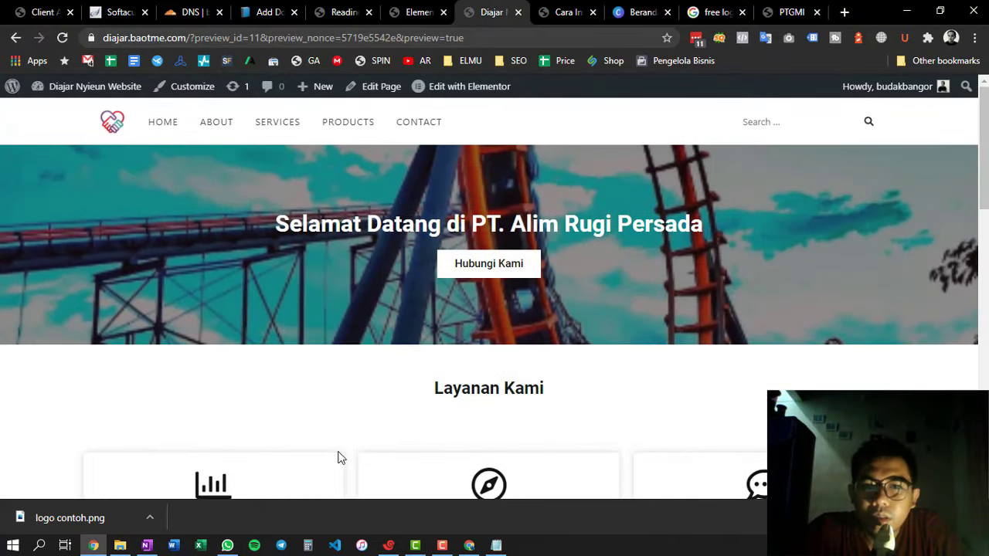
pyautogui.scroll(-15, 338, 458)
pyautogui.scroll(10, 338, 458)
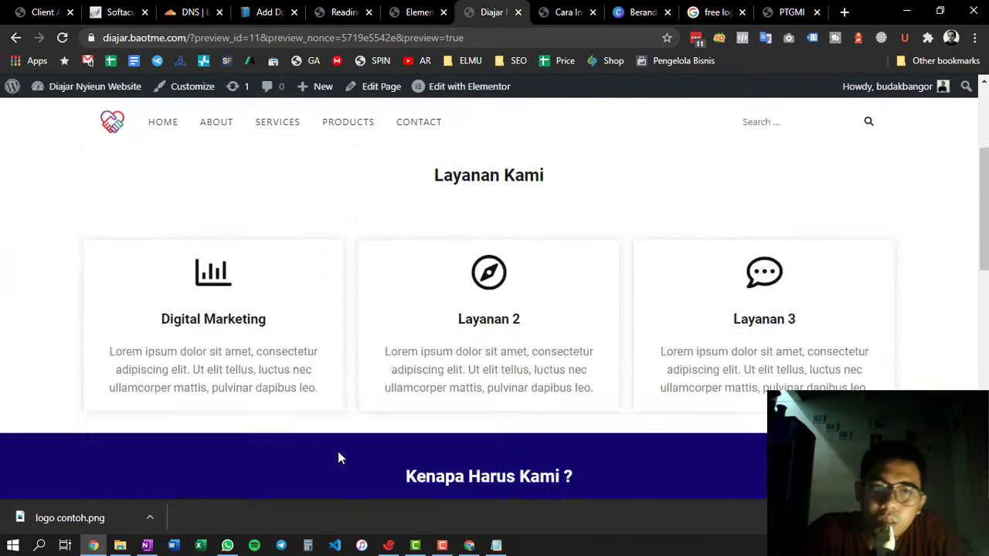
pyautogui.scroll(-8, 338, 458)
pyautogui.scroll(-3, 338, 458)
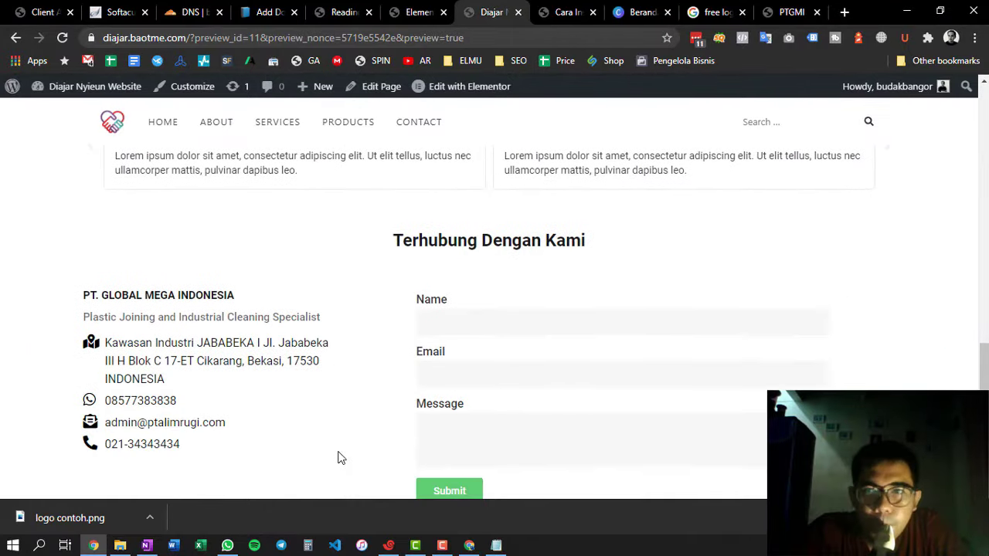
# Step: Inspect the page in DevTools' 400 × 499 mobile view, scroll it, and reload the preview
pyautogui.rightClick(340, 330)
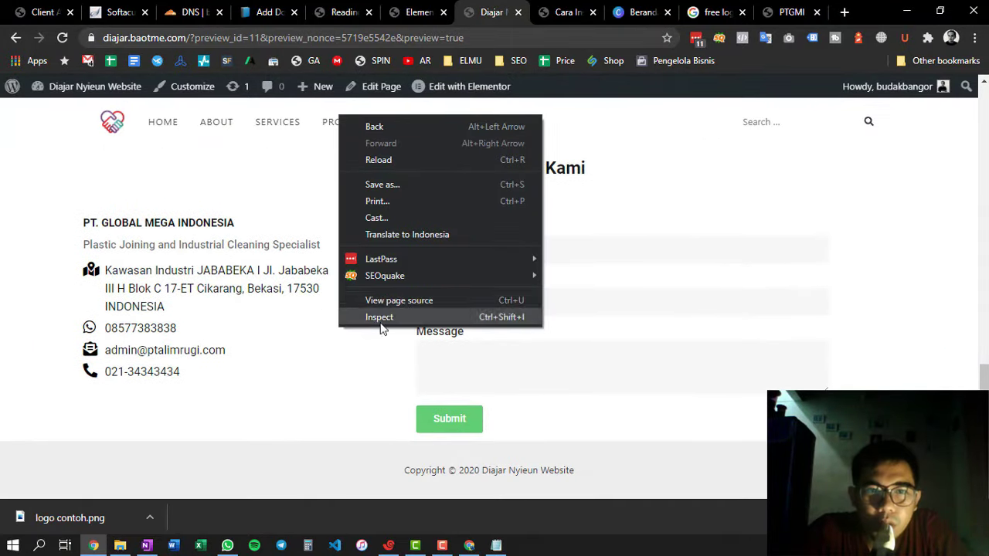
pyautogui.click(380, 317)
pyautogui.scroll(10, 121, 334)
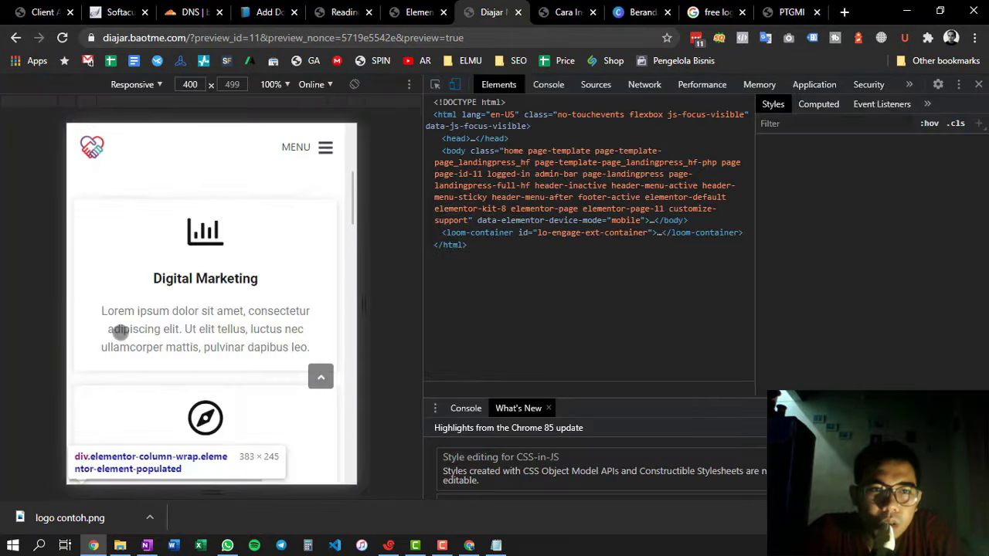
pyautogui.scroll(-5, 121, 333)
pyautogui.scroll(-10, 120, 333)
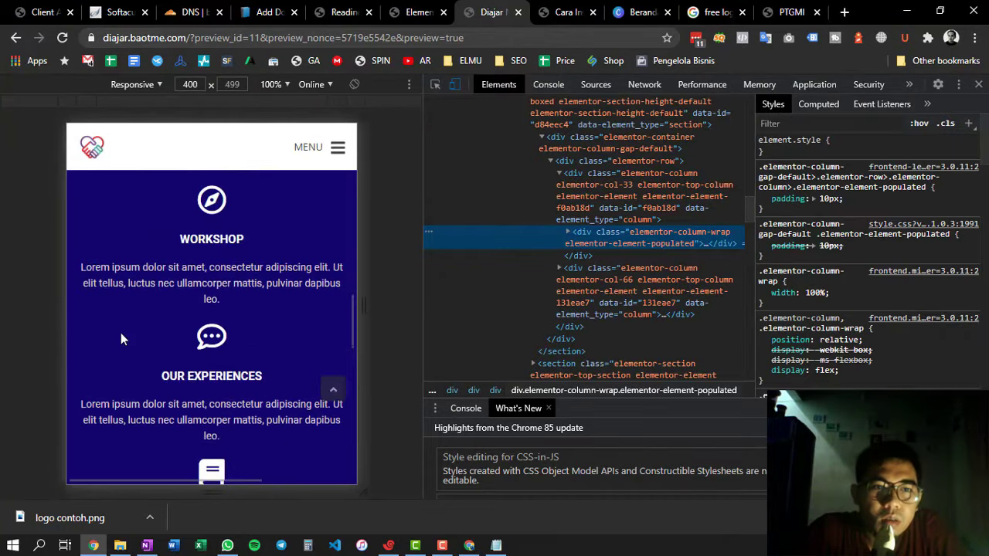
pyautogui.scroll(-3, 120, 338)
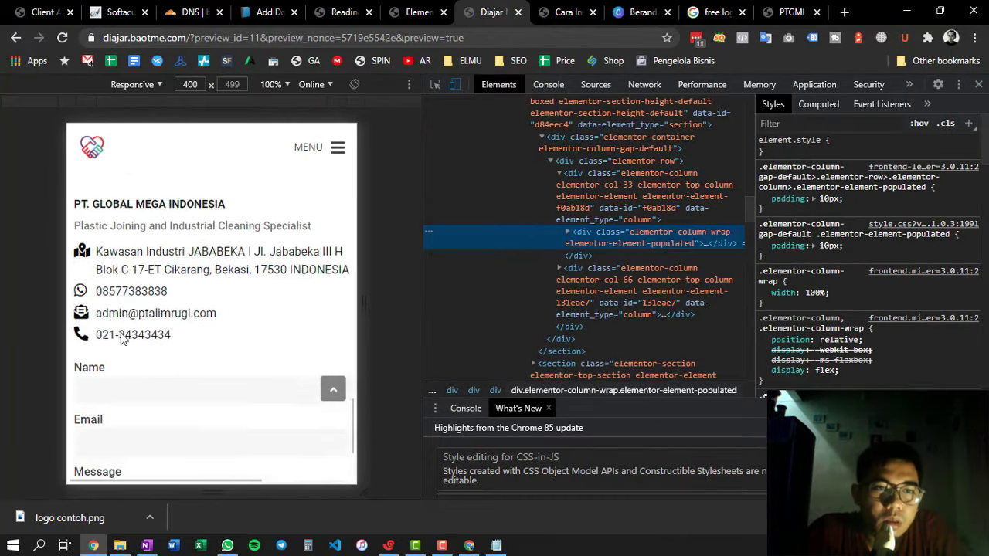
pyautogui.scroll(3, 121, 335)
pyautogui.scroll(2, 167, 320)
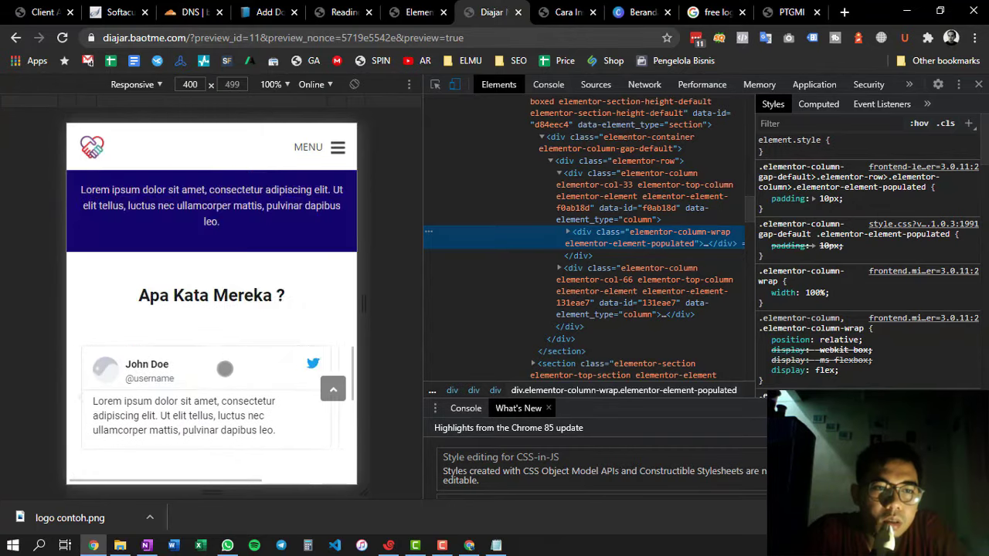
pyautogui.hscroll(2, 232, 325)
pyautogui.hscroll(-2, 348, 294)
pyautogui.scroll(1, 358, 289)
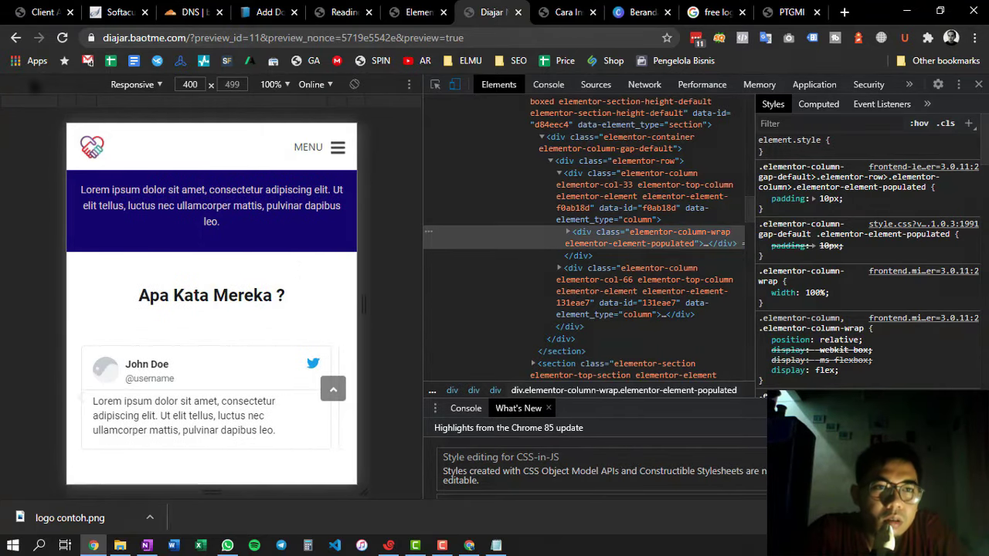
pyautogui.press('F5')
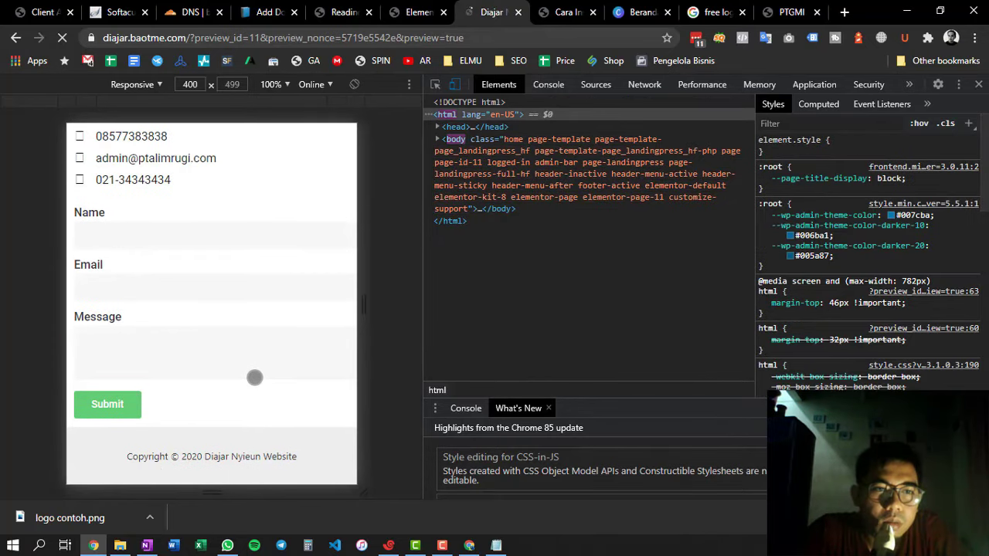
pyautogui.moveTo(245, 263); pyautogui.dragTo(235, 307)
pyautogui.scroll(-3, 235, 308)
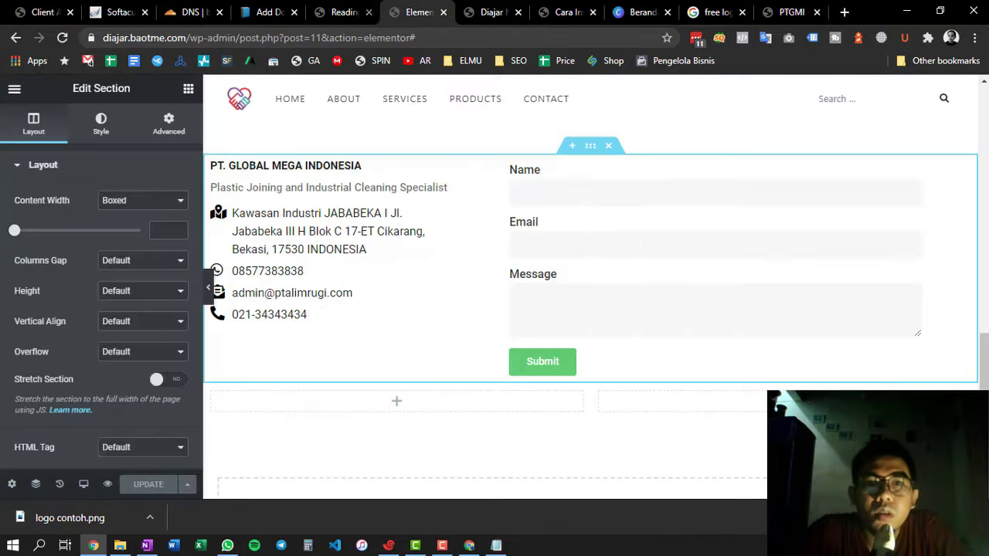
# Step: Back in the Elementor editor, switch the responsive preview to Mobile
pyautogui.click(417, 11)
pyautogui.click(84, 483)
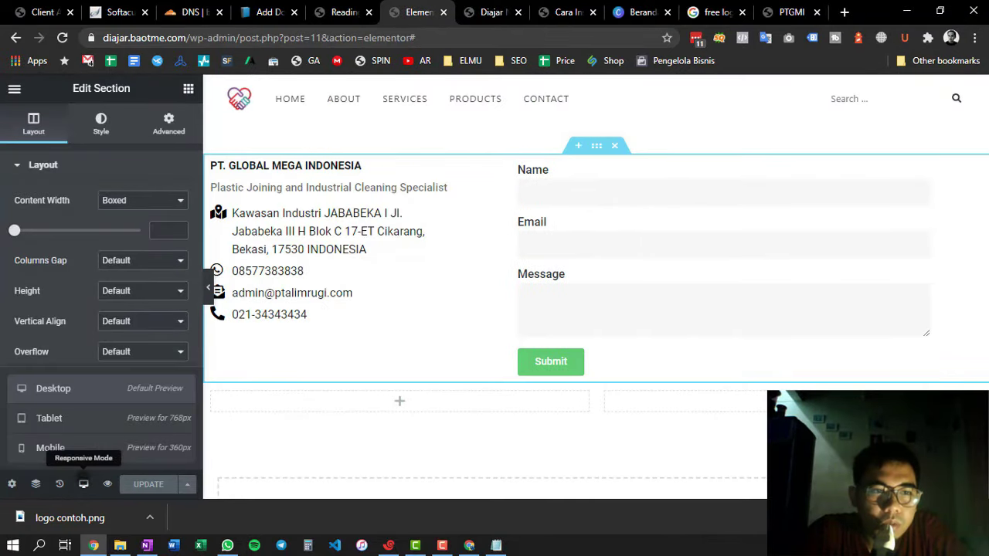
pyautogui.click(82, 454)
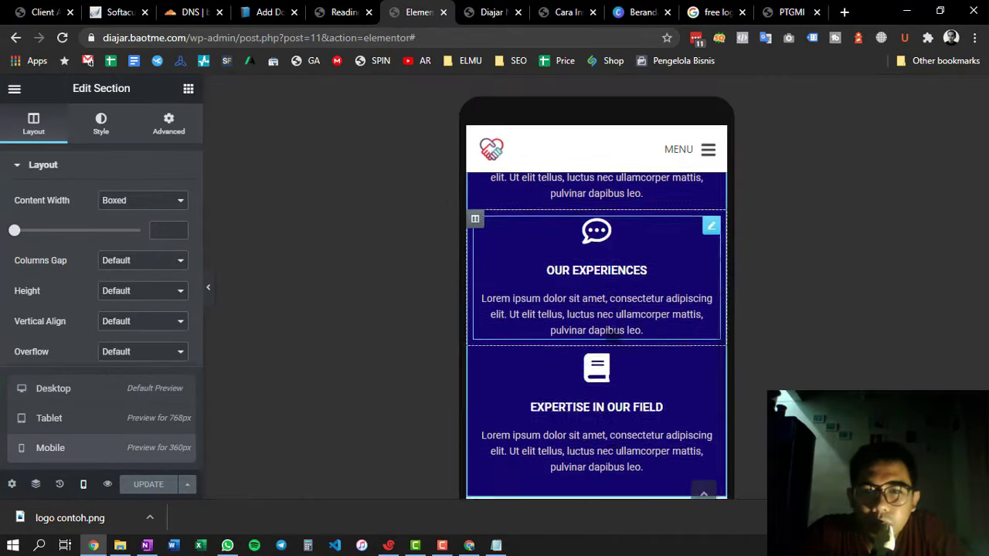
pyautogui.scroll(-5, 612, 338)
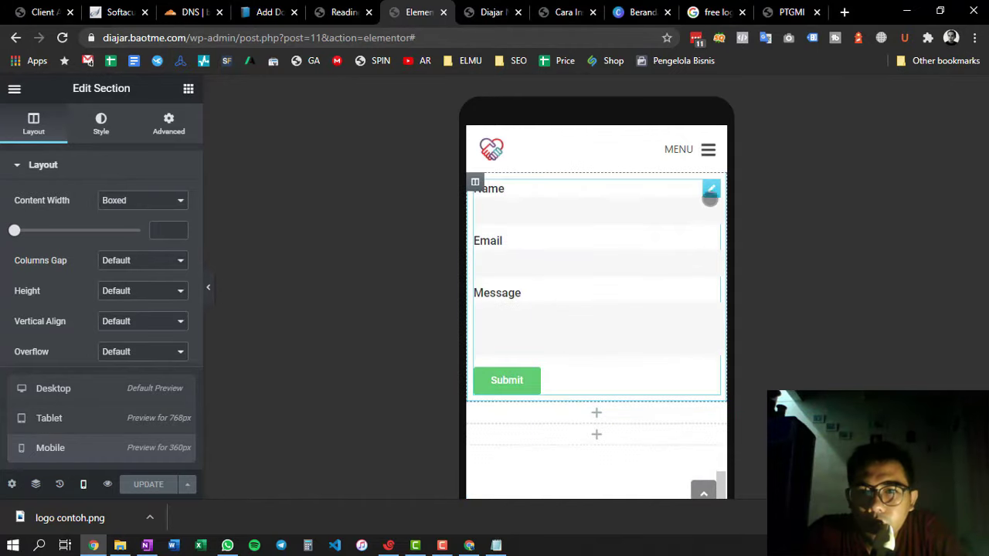
# Step: Open the contact form's settings and expand its Contact Form, Name Field and PENTING! sections
pyautogui.click(711, 190)
pyautogui.scroll(-5, 52, 325)
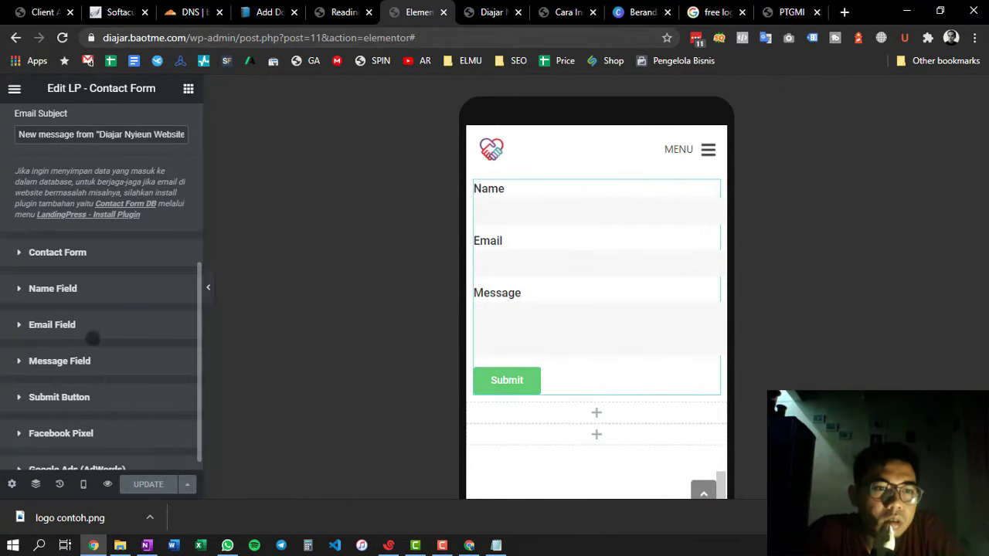
pyautogui.click(75, 255)
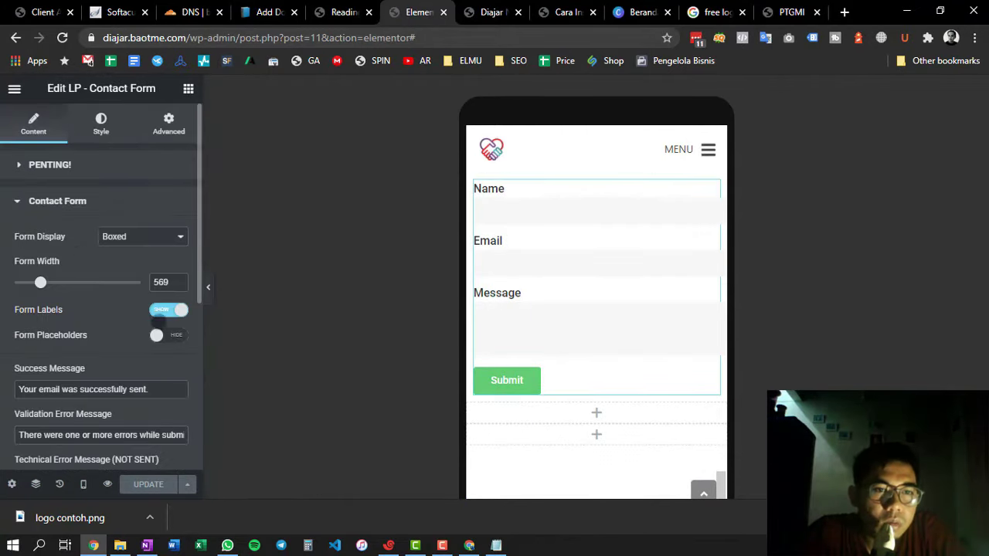
pyautogui.scroll(-2, 150, 372)
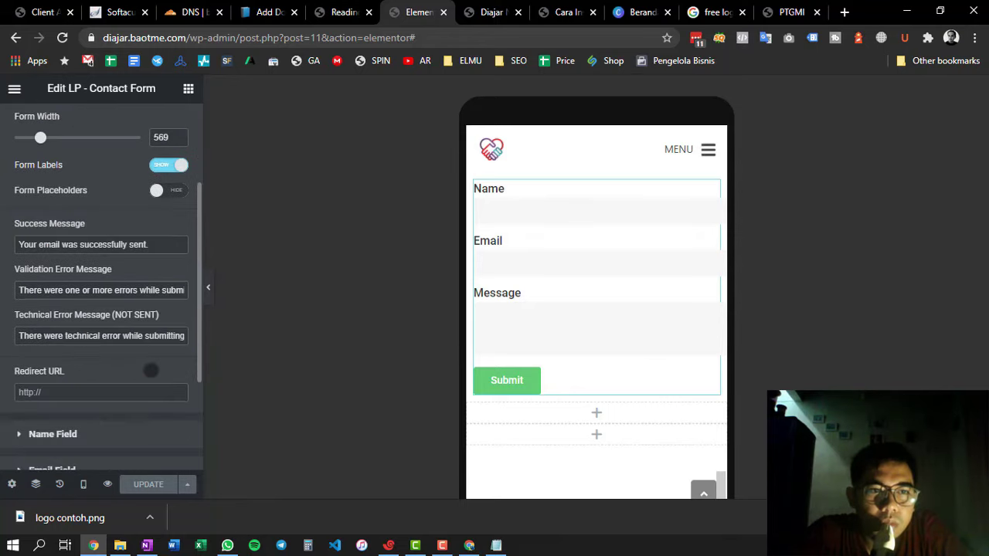
pyautogui.scroll(-2, 151, 371)
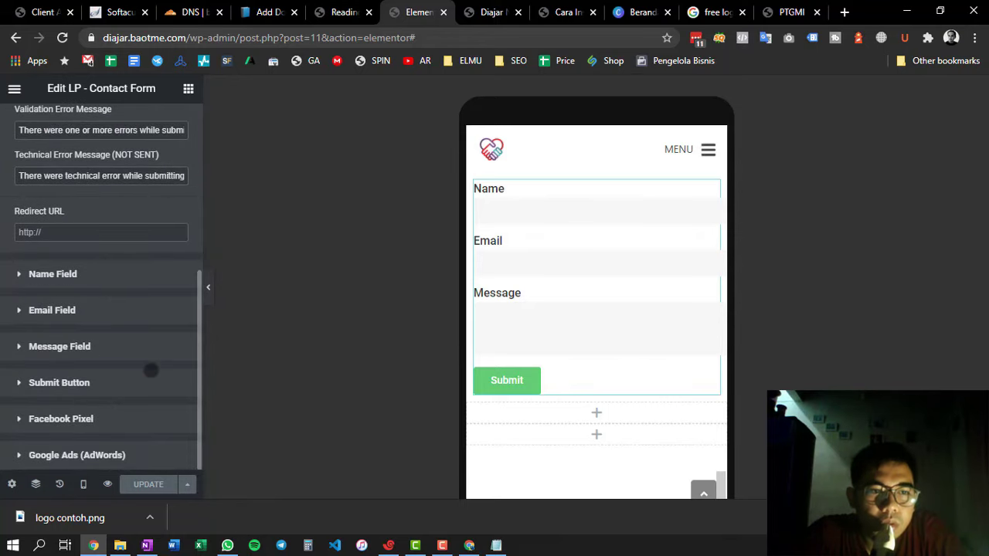
pyautogui.click(102, 276)
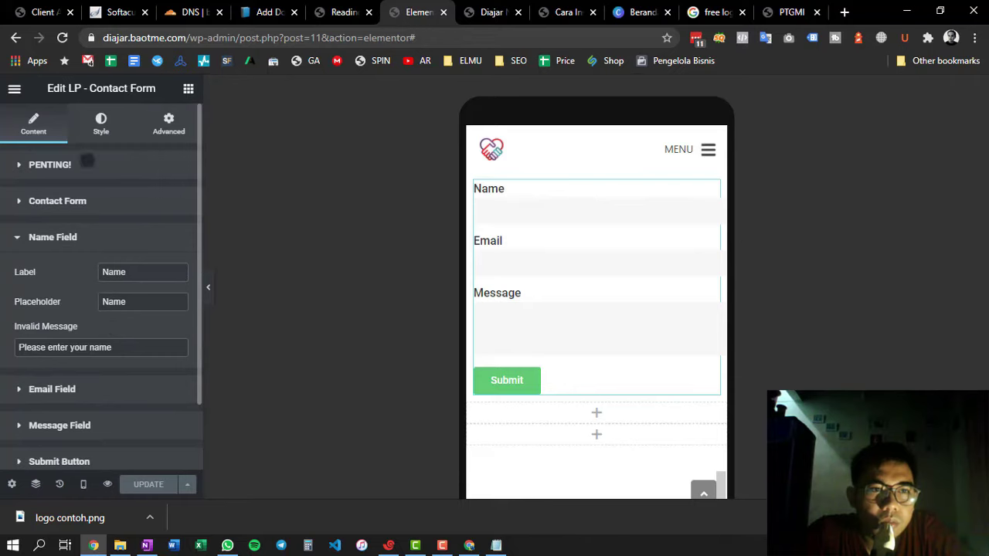
pyautogui.click(88, 160)
pyautogui.scroll(-4, 127, 387)
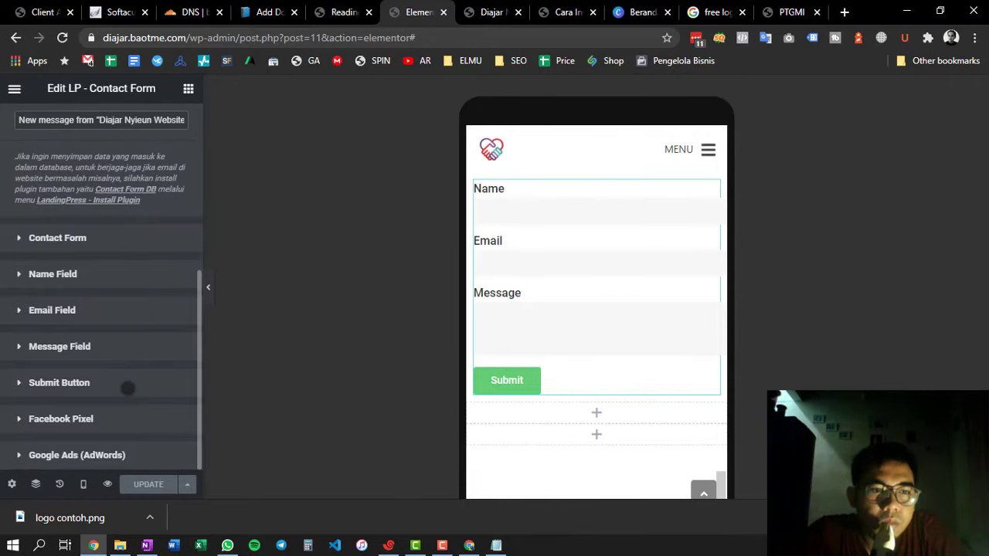
pyautogui.scroll(4, 88, 212)
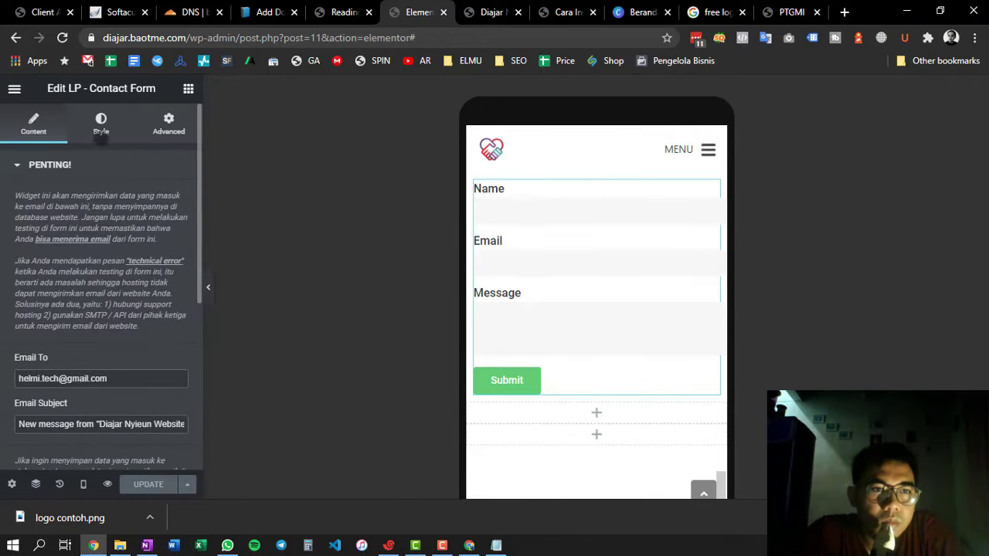
# Step: Review the form's button and input styling, then its Advanced Responsive visibility options
pyautogui.click(101, 128)
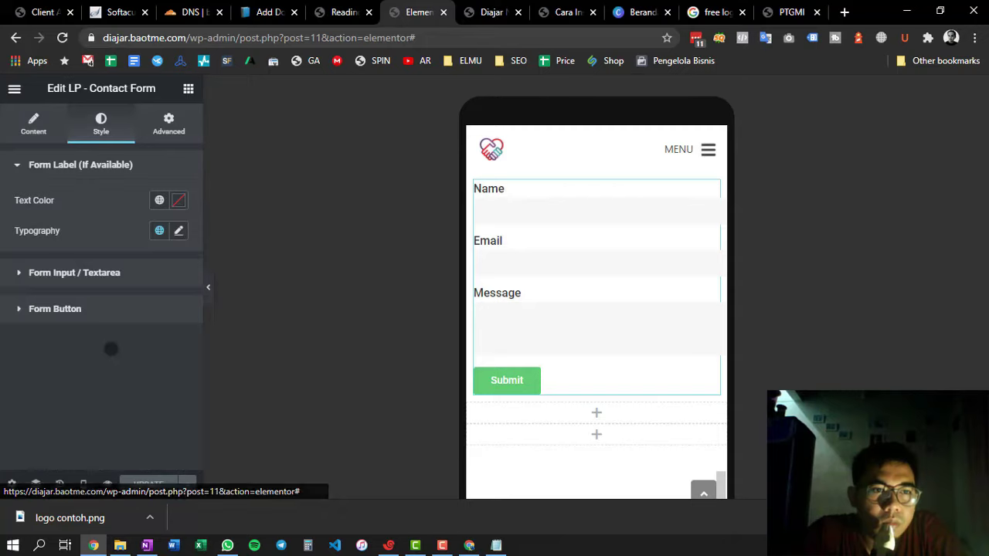
pyautogui.click(90, 308)
pyautogui.click(109, 198)
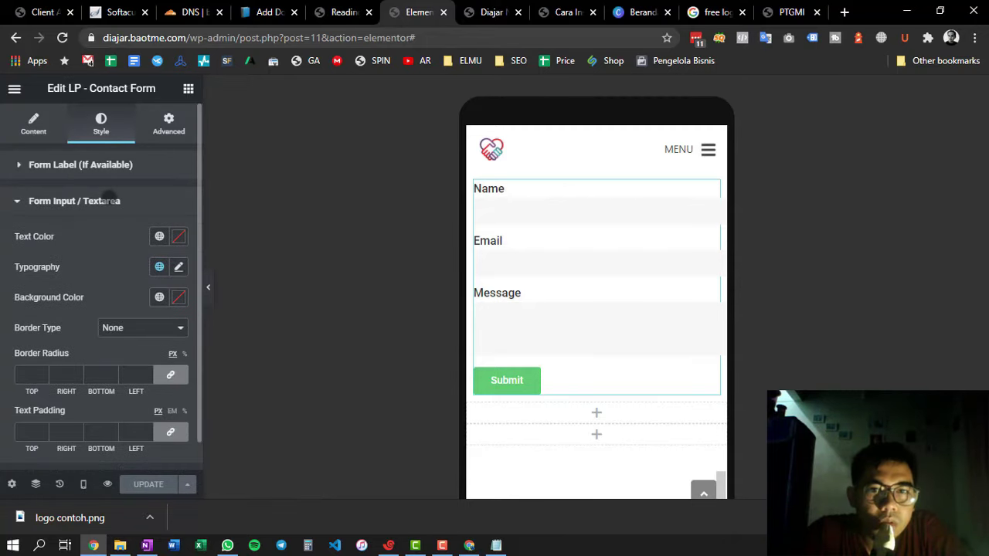
pyautogui.click(168, 124)
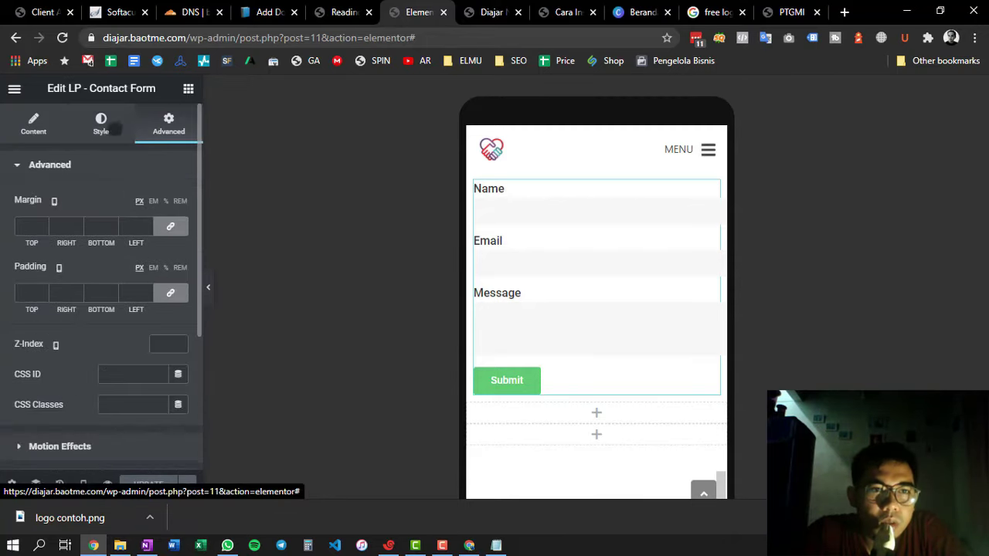
pyautogui.scroll(-3, 80, 283)
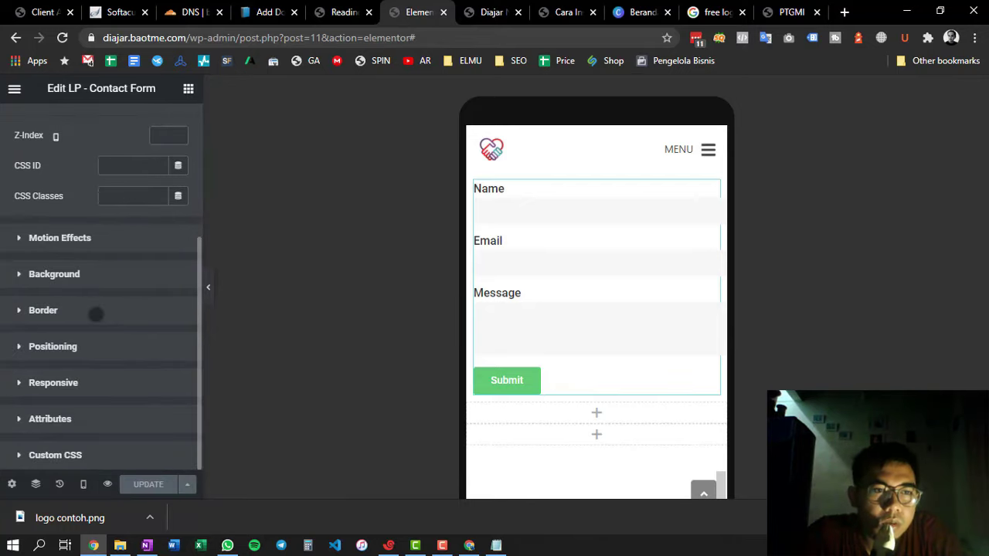
pyautogui.click(90, 387)
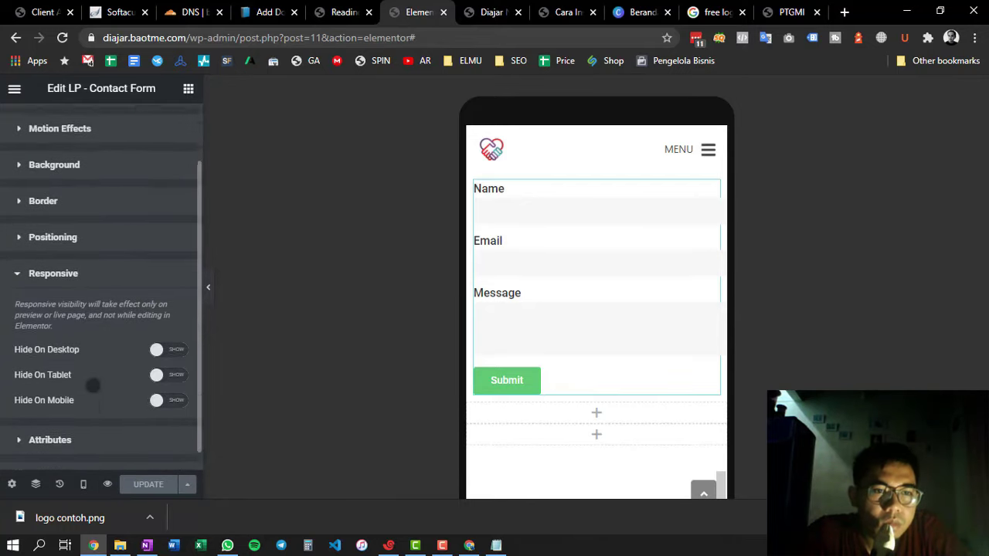
pyautogui.scroll(2, 116, 339)
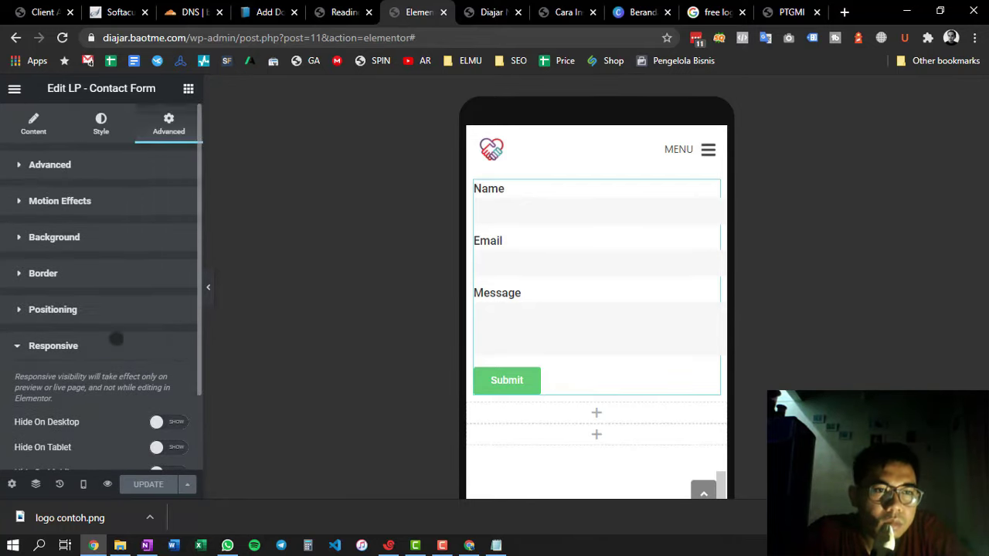
# Step: Return to the form's Content settings and expand Contact Form to reach Form Width 569
pyautogui.click(50, 125)
pyautogui.scroll(-3, 135, 355)
pyautogui.click(94, 321)
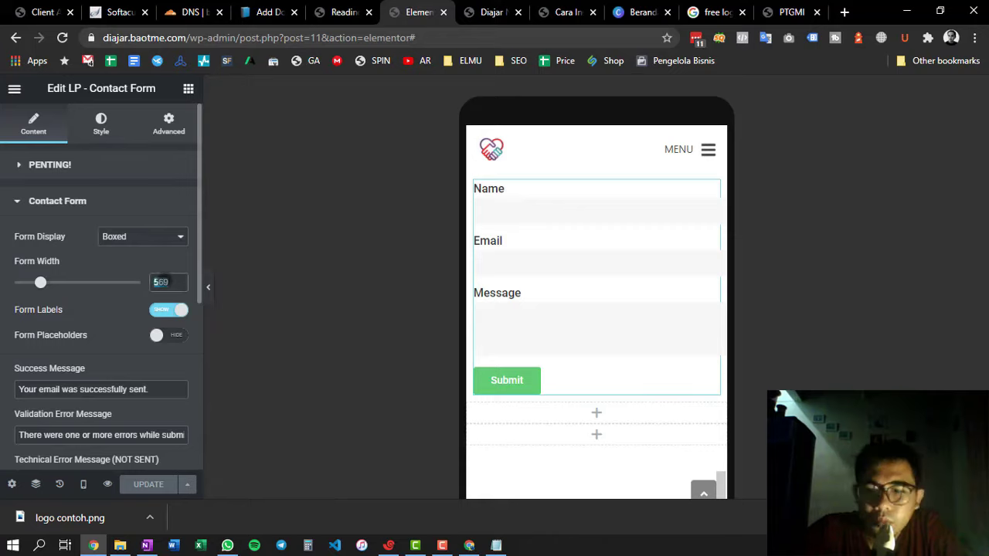
# Step: Clear the 569 Form Width value, update the page, and switch to the preview
pyautogui.press('BackSpace')
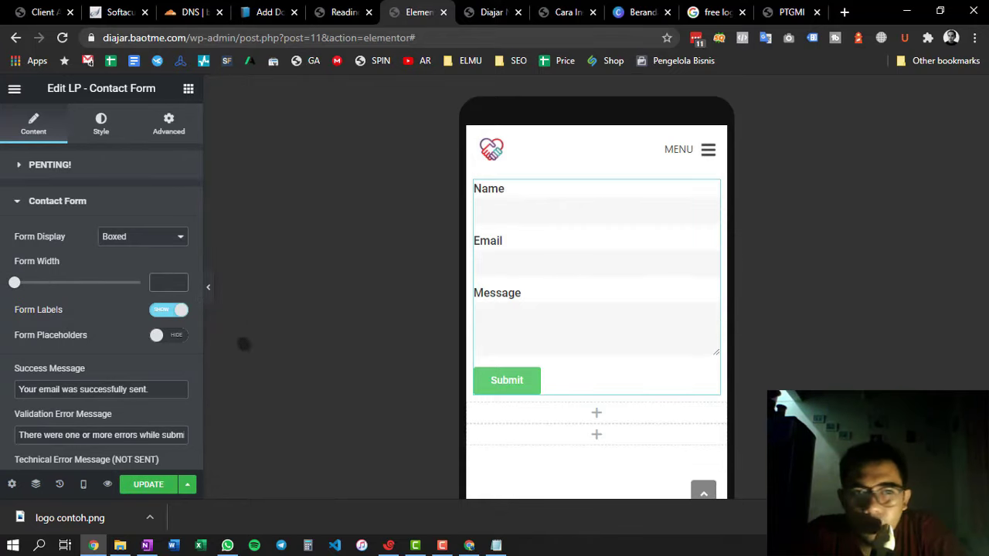
pyautogui.click(151, 484)
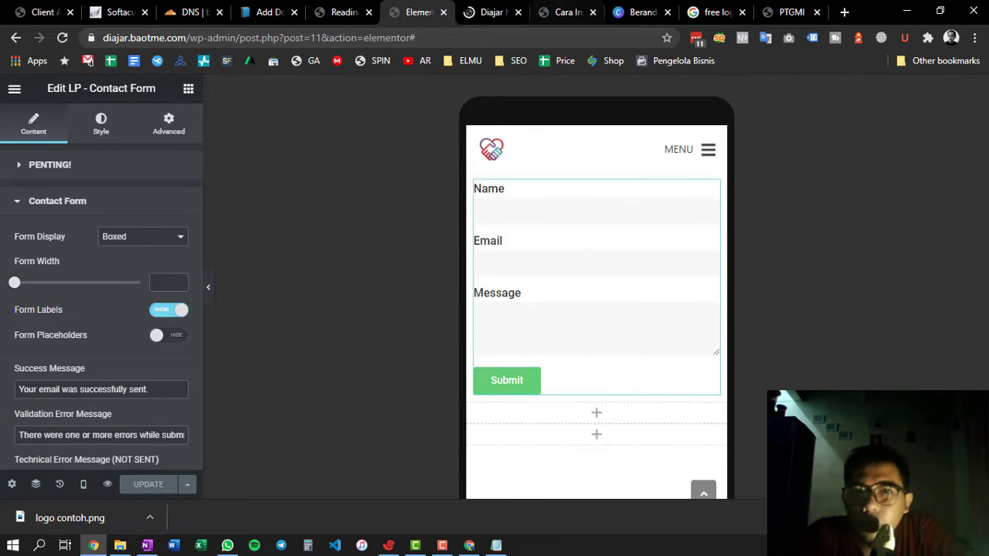
pyautogui.click(493, 12)
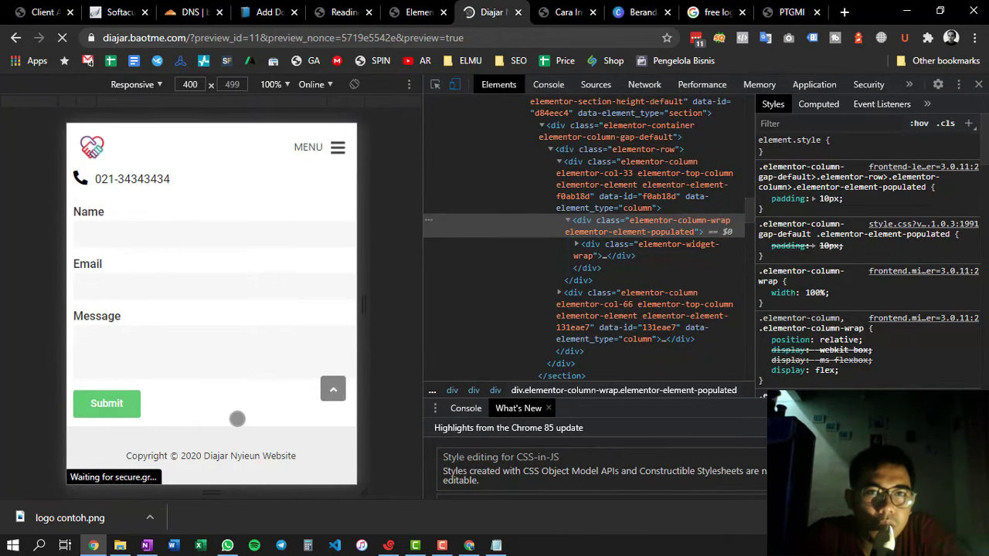
# Step: Scroll the mobile preview, then close DevTools to view the desktop layout
pyautogui.scroll(-15, 237, 419)
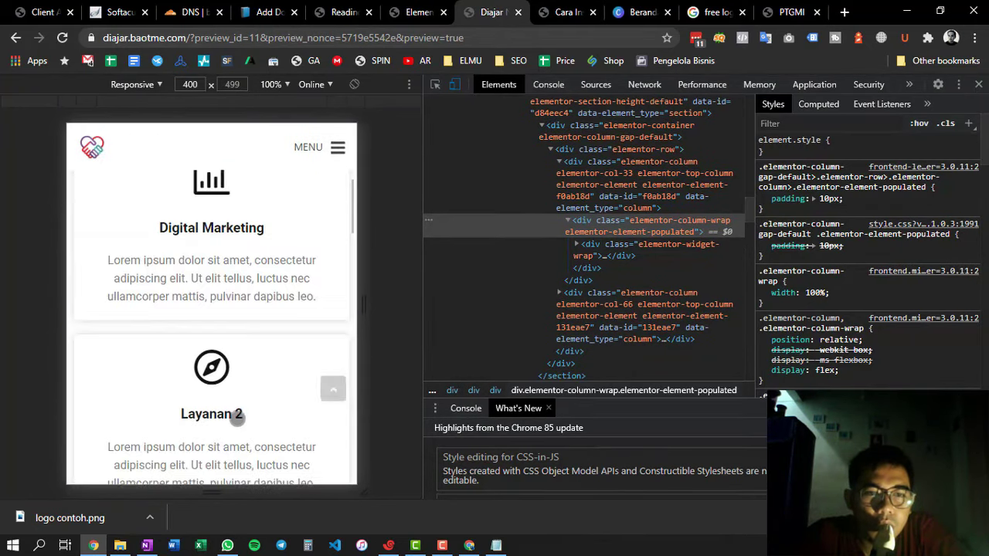
pyautogui.scroll(-10, 237, 419)
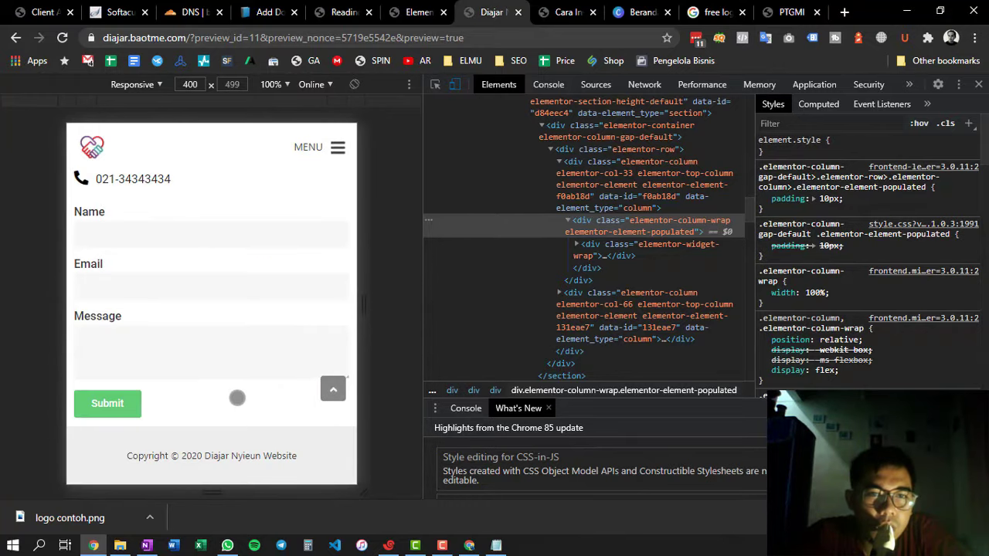
pyautogui.scroll(7, 234, 333)
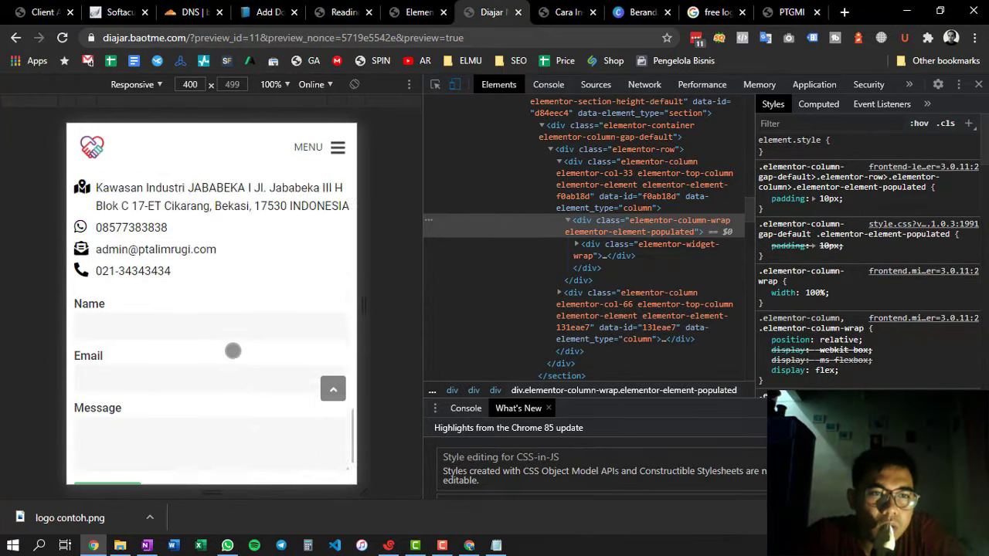
pyautogui.scroll(-6, 232, 348)
pyautogui.scroll(2, 232, 349)
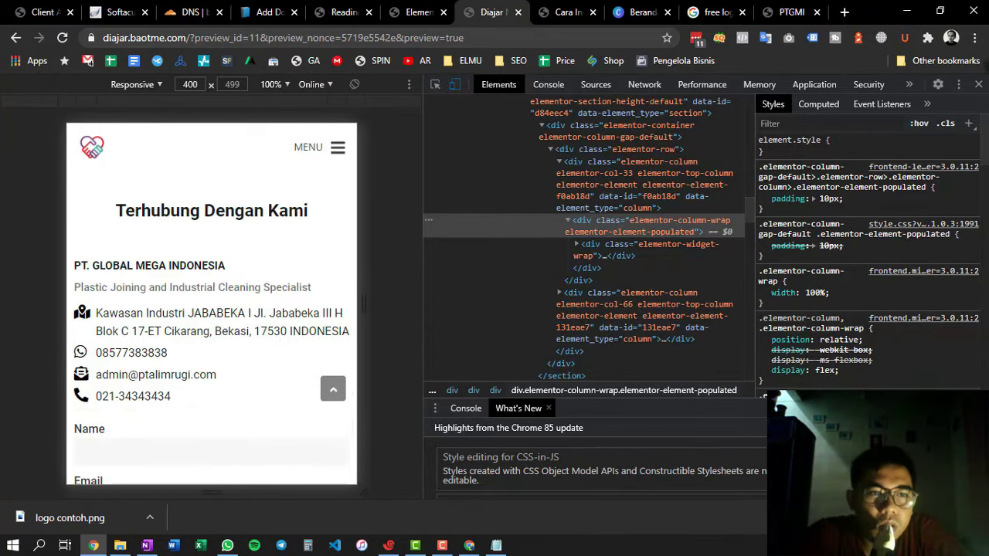
pyautogui.click(978, 84)
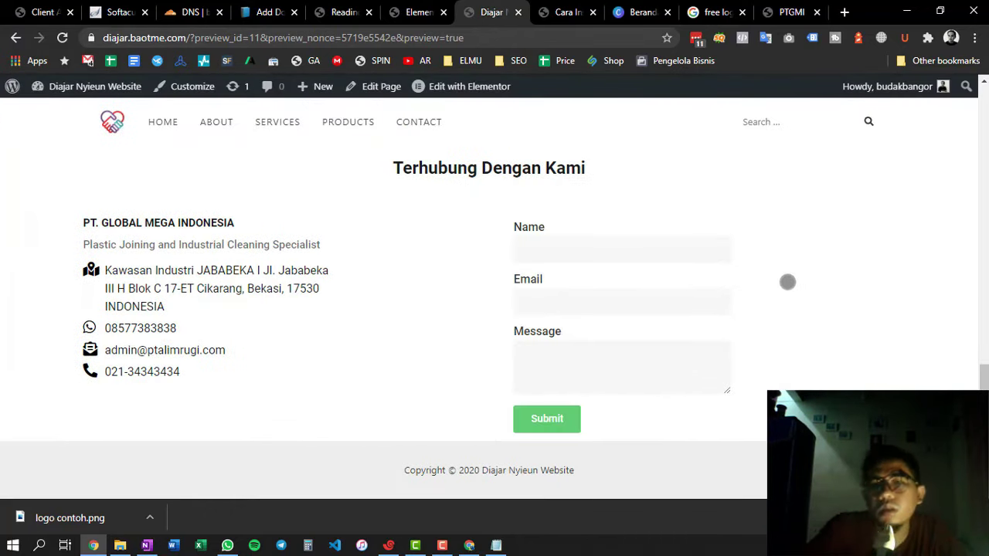
# Step: Set the contact form display to Full Width, update the page, and reload the preview
pyautogui.click(417, 11)
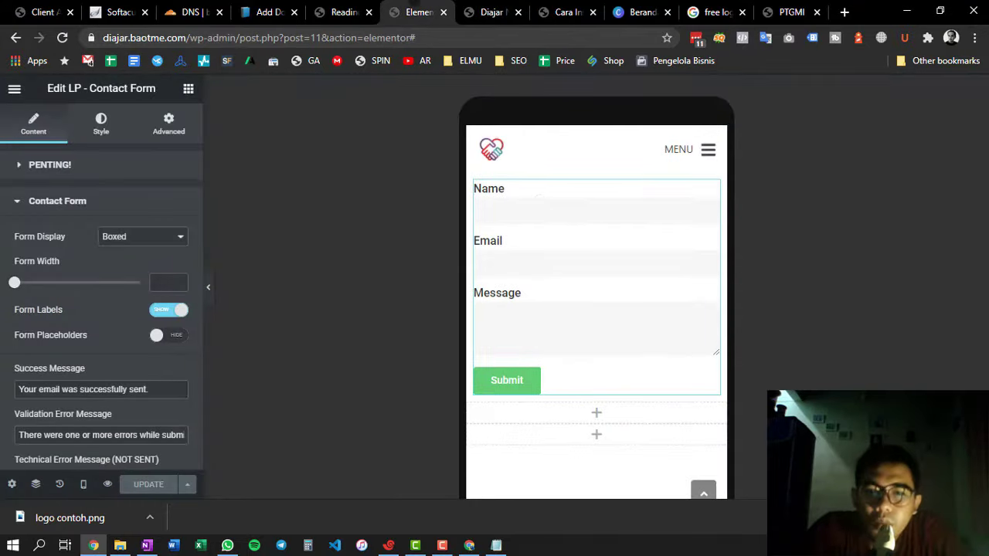
pyautogui.click(135, 236)
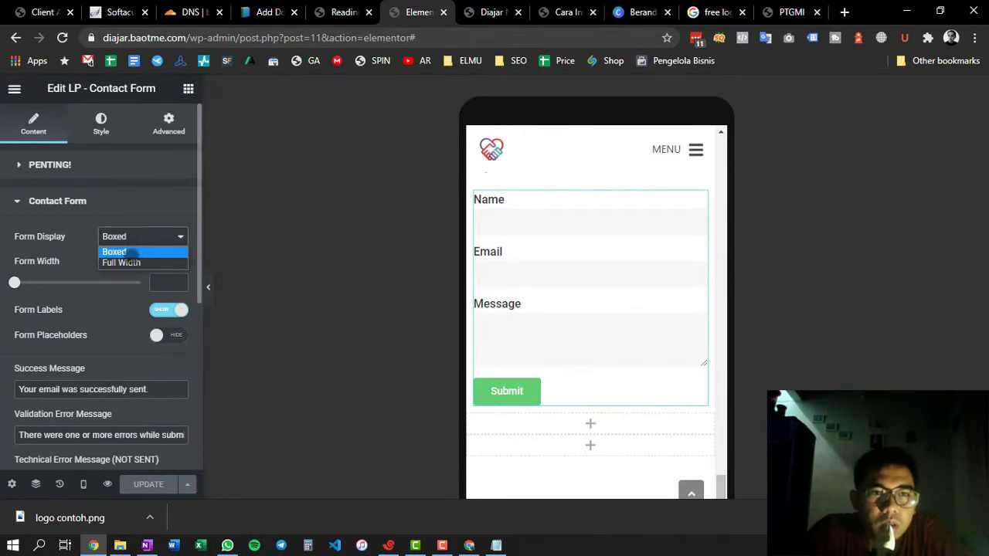
pyautogui.click(130, 254)
pyautogui.click(123, 236)
pyautogui.click(122, 263)
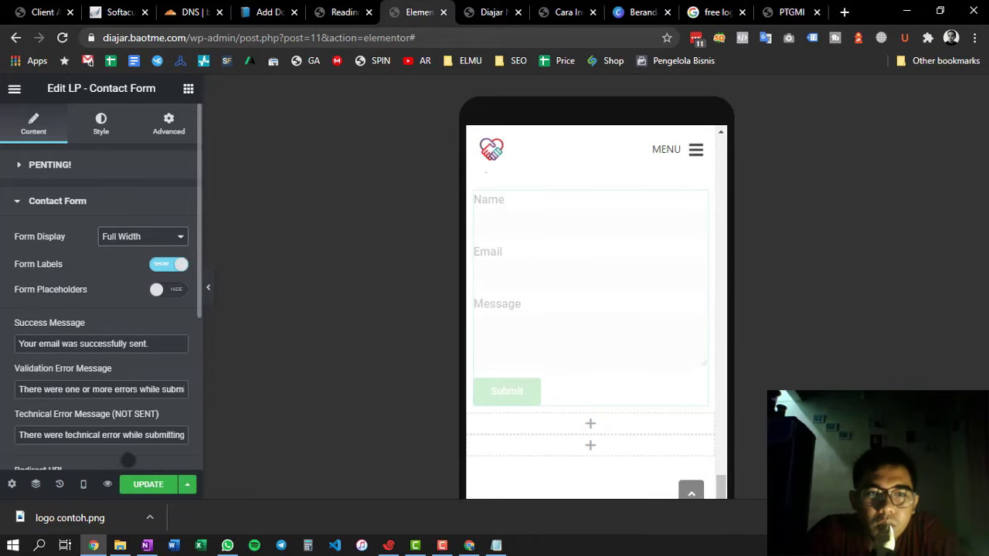
pyautogui.click(147, 484)
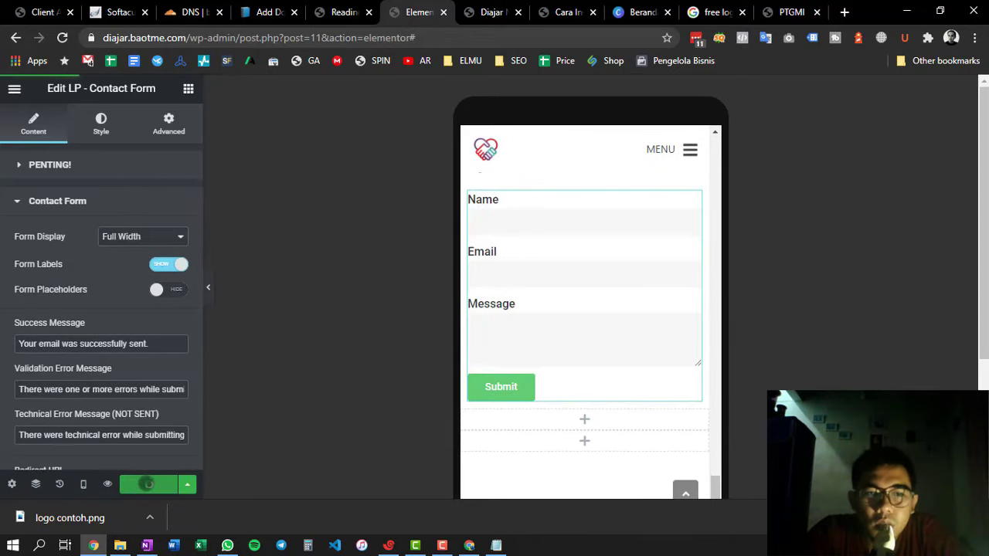
pyautogui.click(489, 12)
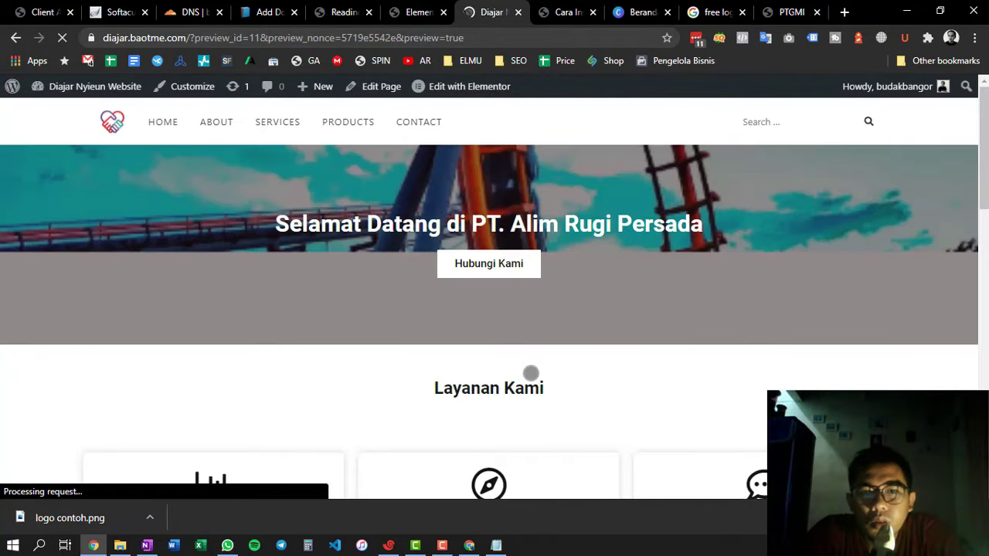
# Step: Check the full-width contact form in DevTools mobile view, then return to the editor
pyautogui.scroll(-15, 531, 373)
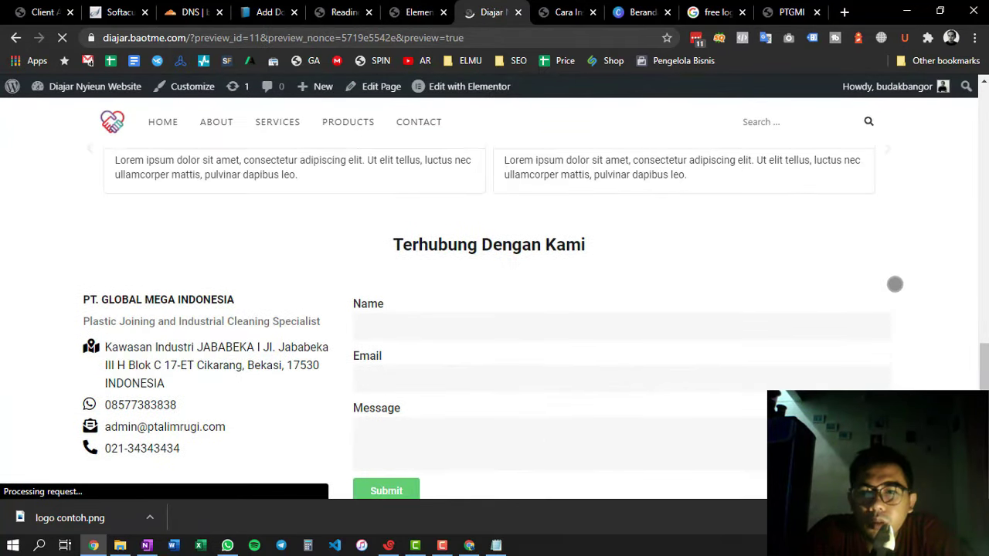
pyautogui.scroll(-2, 890, 287)
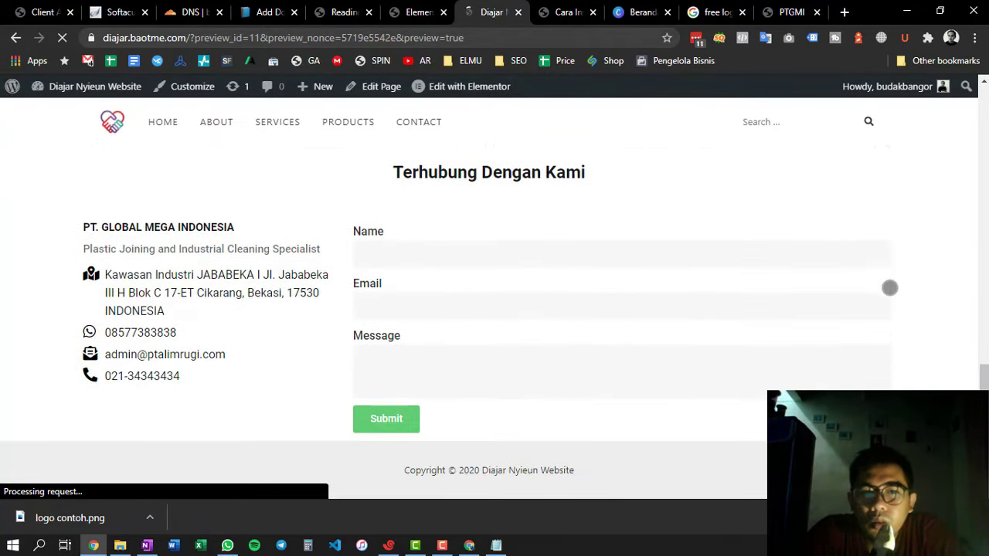
pyautogui.rightClick(672, 195)
pyautogui.click(708, 399)
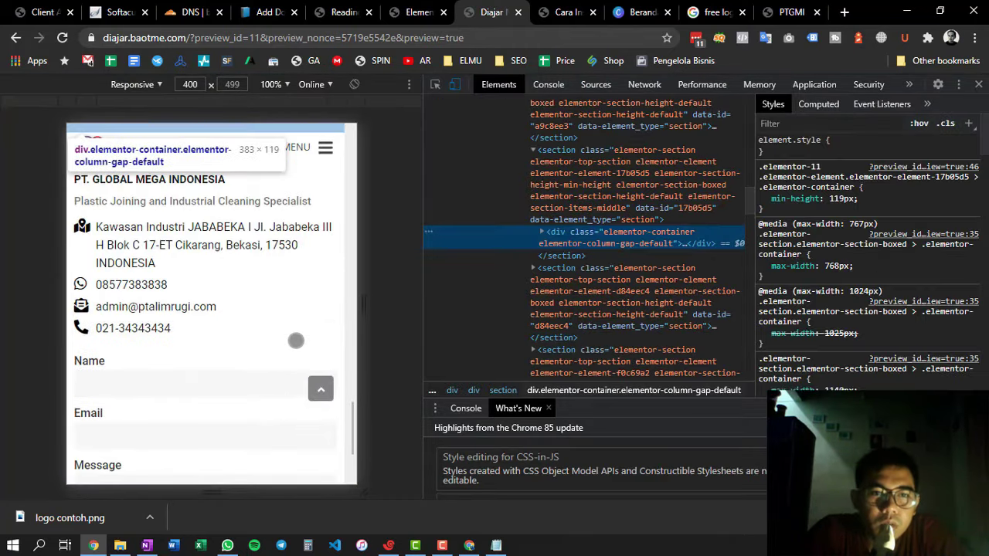
pyautogui.scroll(-2, 296, 340)
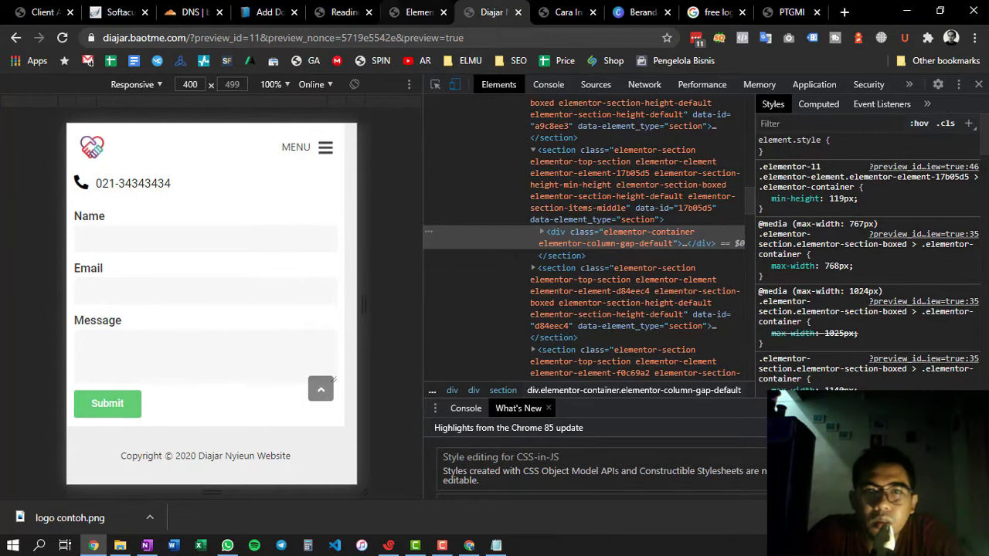
pyautogui.click(979, 84)
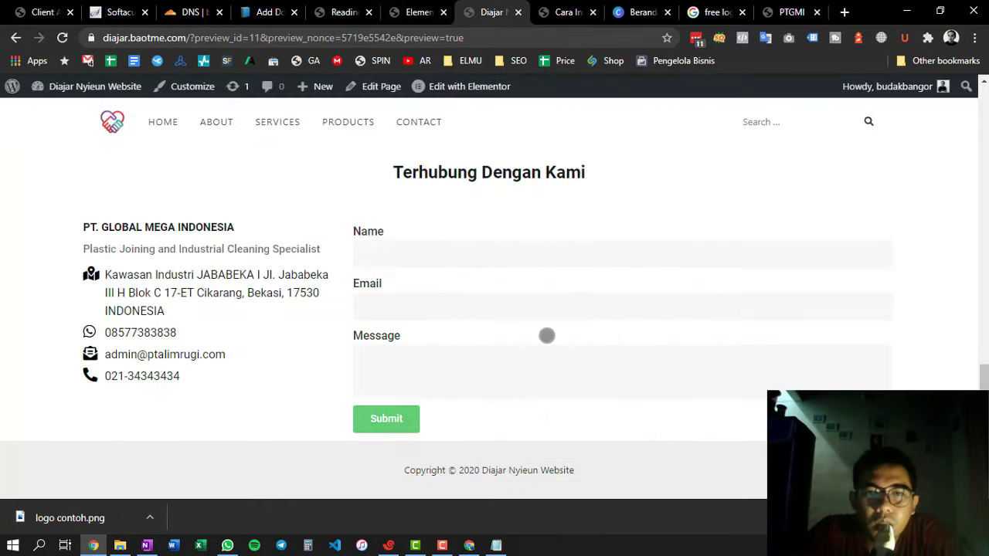
pyautogui.click(417, 12)
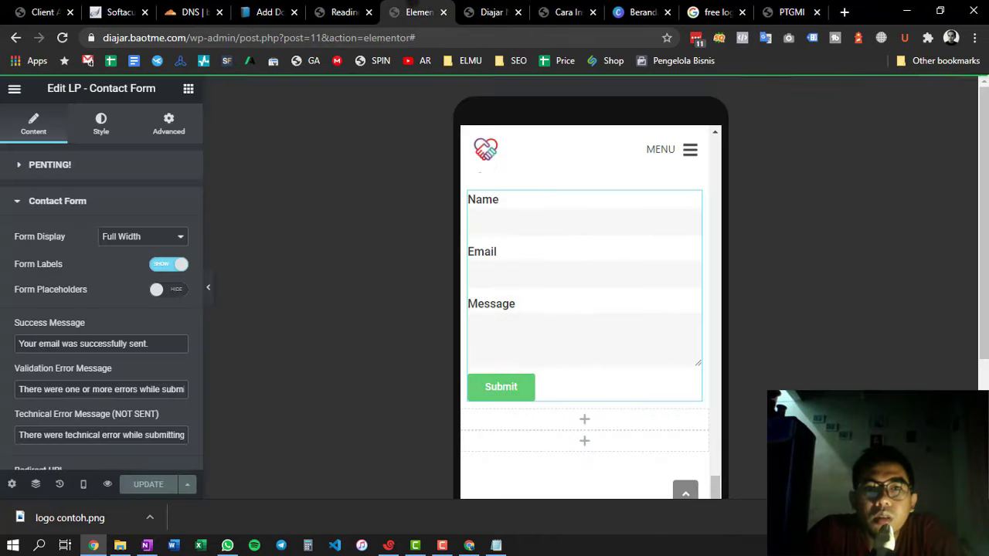
# Step: Switch to desktop preview and give the whole contact section 30 px padding on every side
pyautogui.click(84, 484)
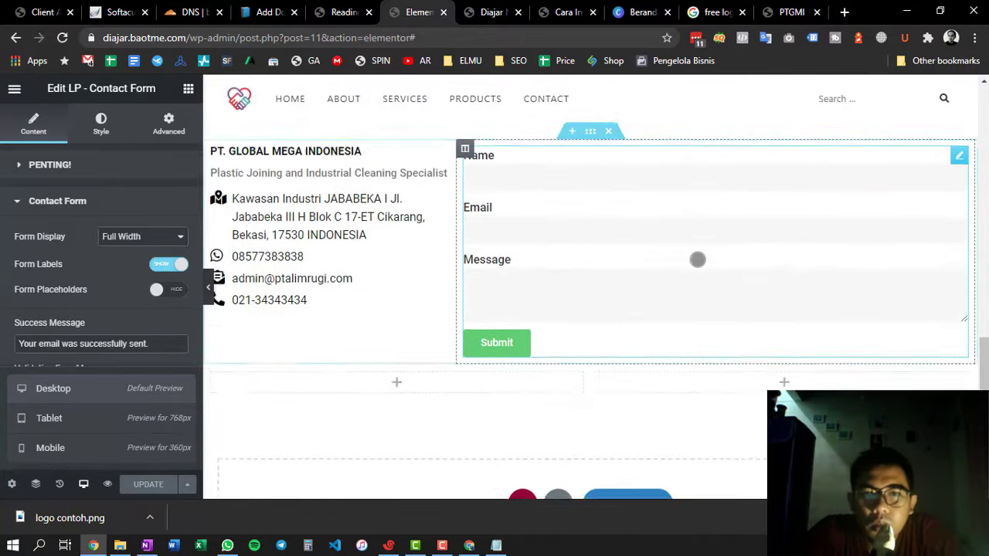
pyautogui.click(460, 244)
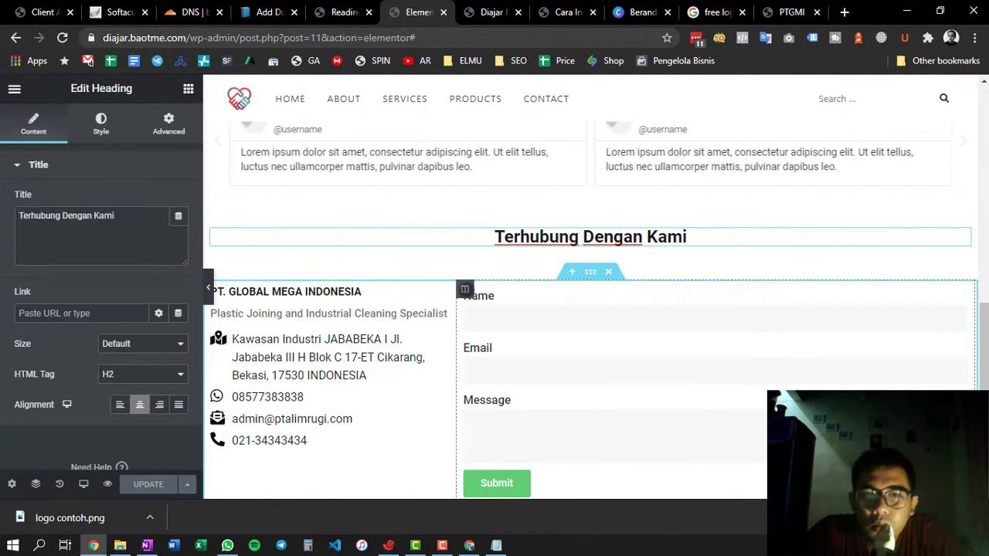
pyautogui.click(465, 289)
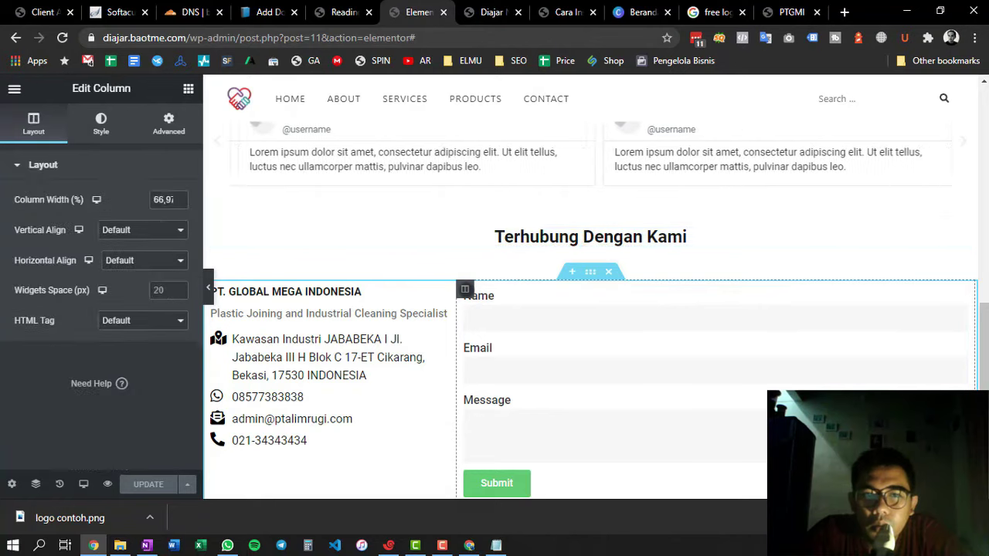
pyautogui.click(591, 271)
pyautogui.click(168, 122)
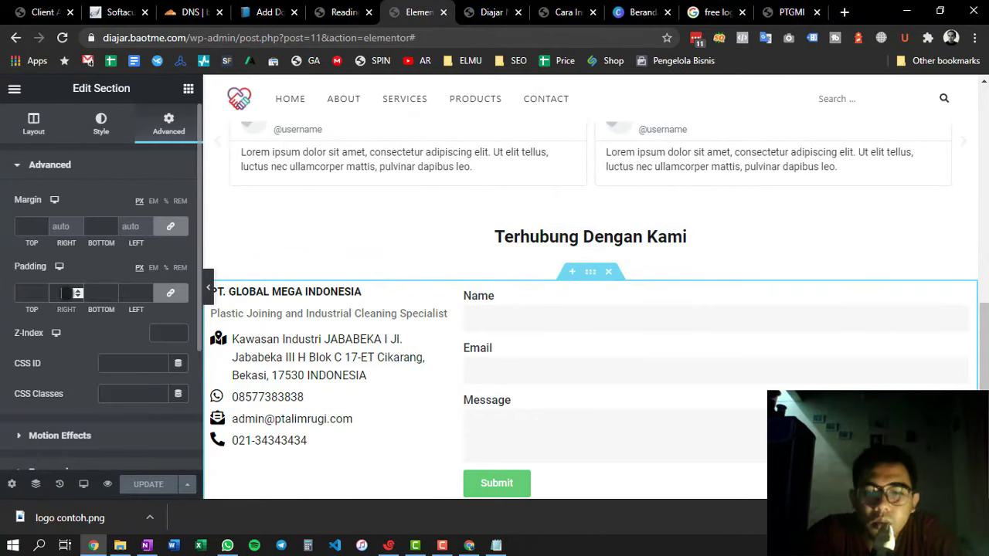
pyautogui.write('20')
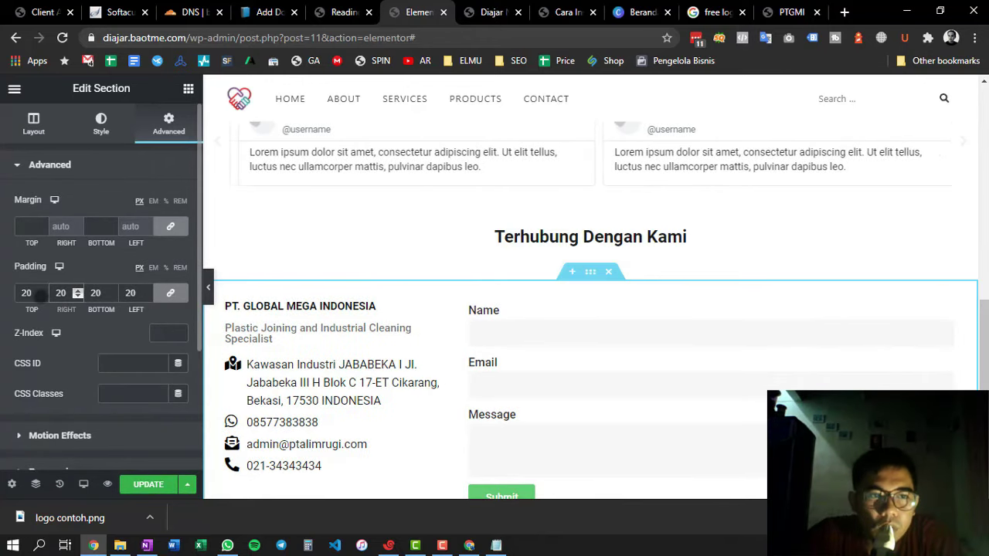
pyautogui.write('30')
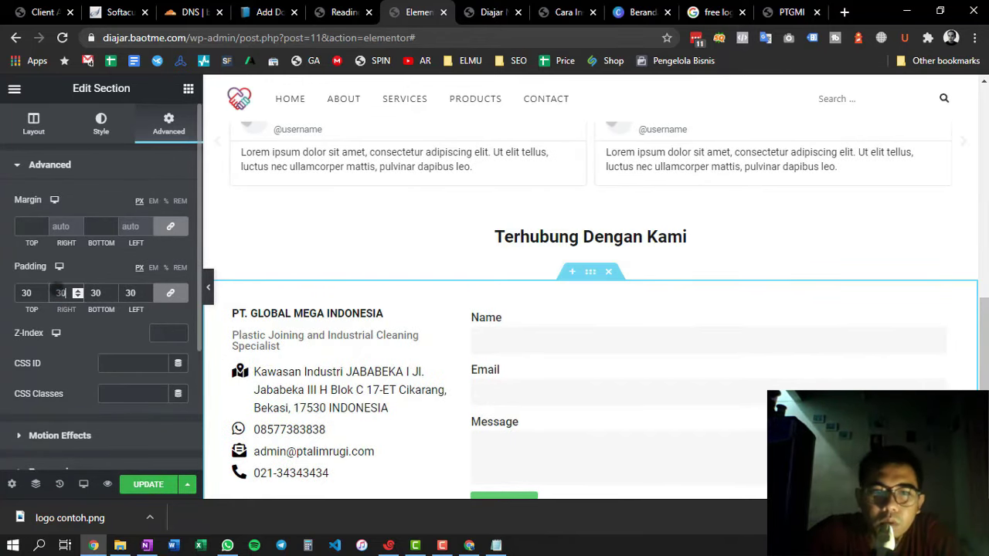
pyautogui.scroll(-3, 521, 348)
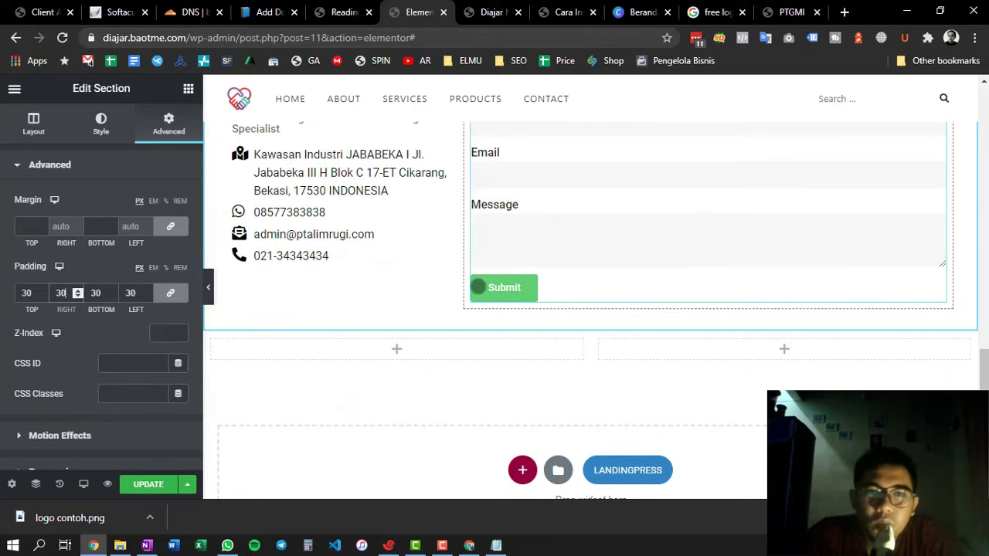
pyautogui.scroll(1, 627, 278)
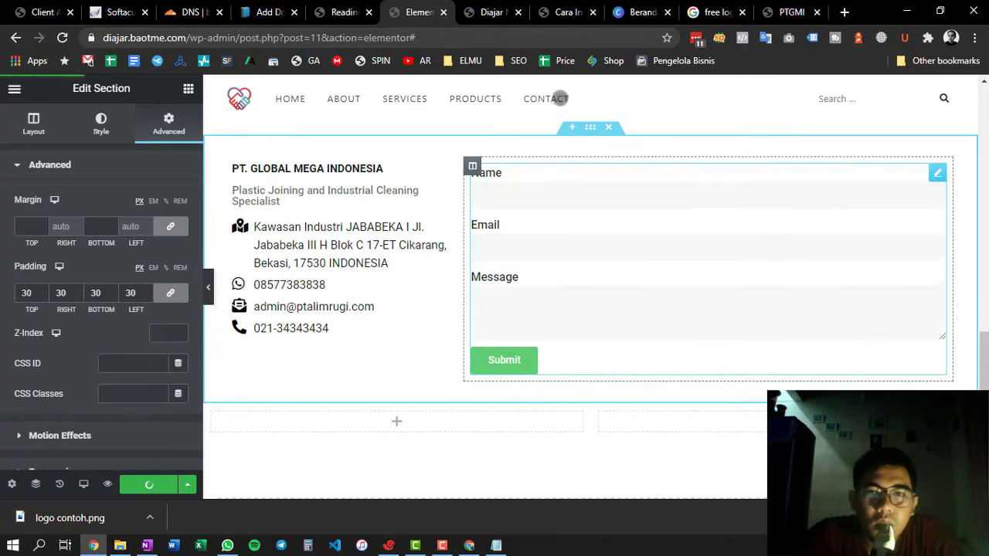
pyautogui.click(493, 11)
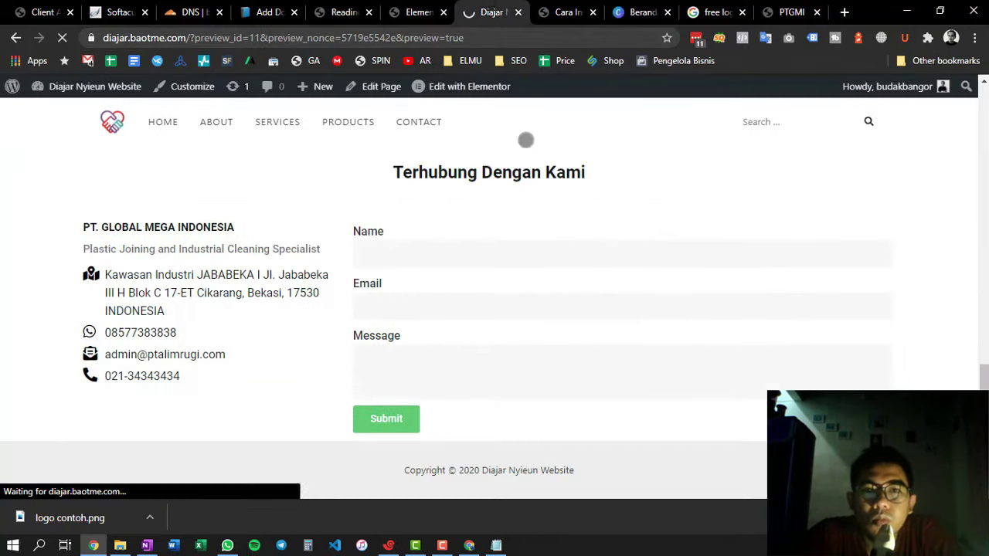
pyautogui.scroll(-5, 554, 220)
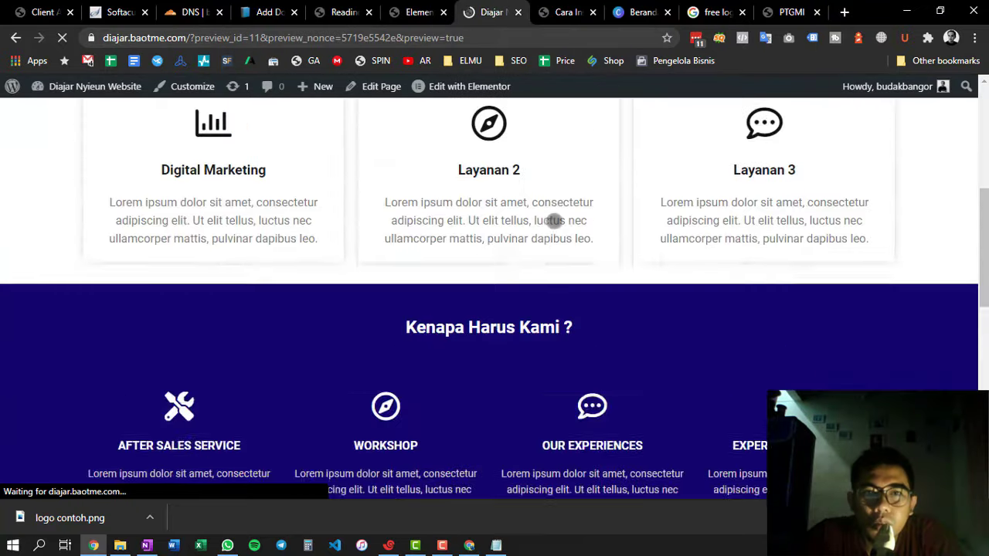
pyautogui.scroll(-10, 554, 221)
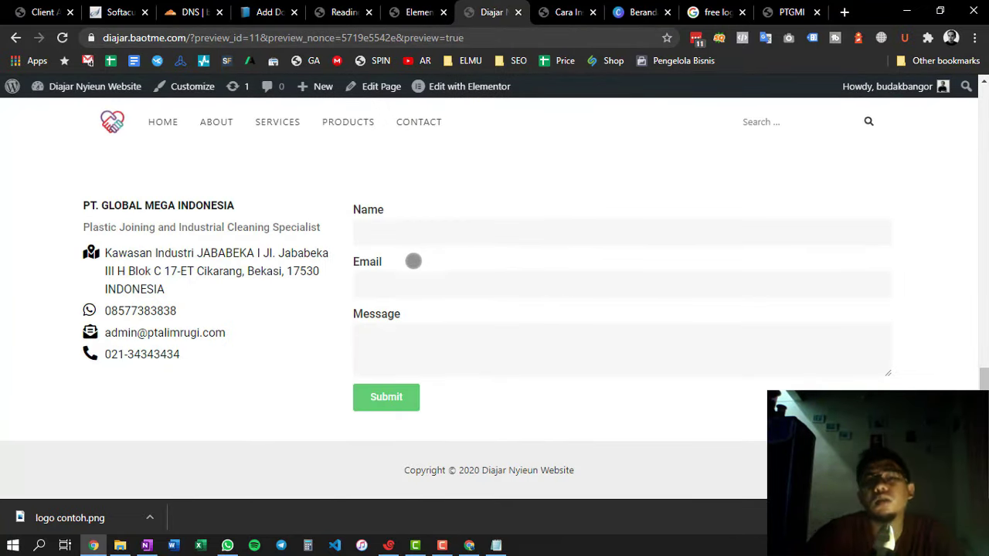
pyautogui.scroll(2, 452, 270)
pyautogui.scroll(-2, 460, 270)
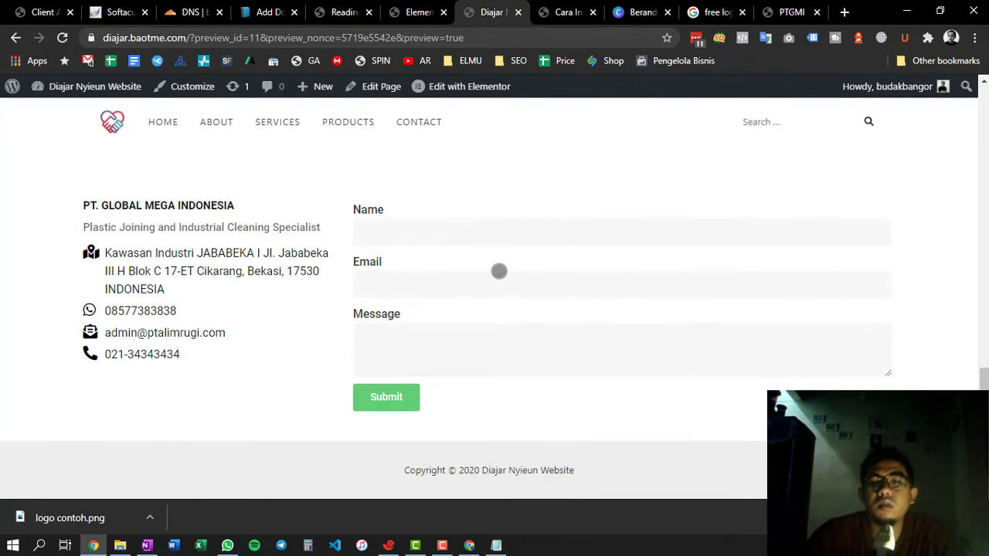
pyautogui.scroll(2, 499, 271)
pyautogui.hotkey('ctrl', 'shift', 'Tab')
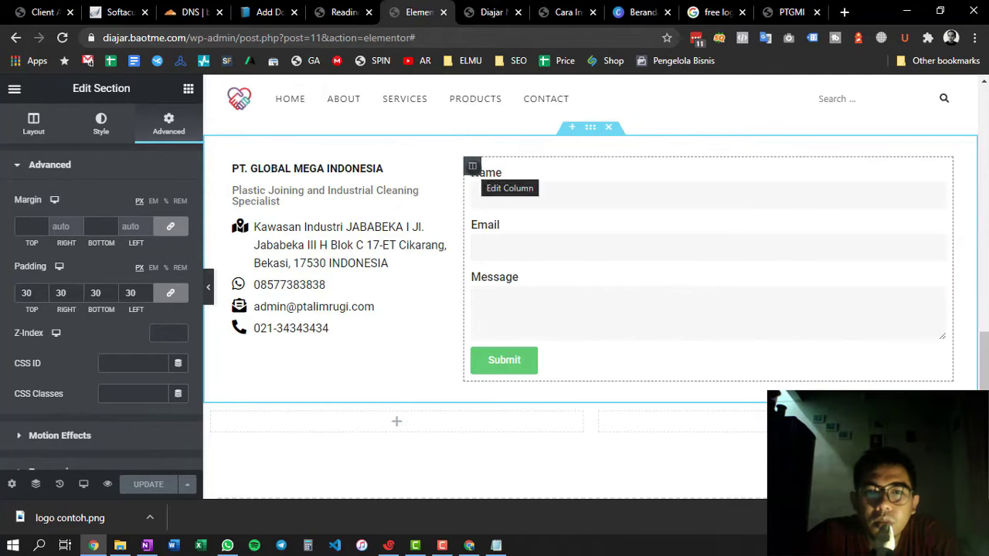
# Step: Set the form column's padding to 0 top/bottom and 30 left/right, then update
pyautogui.click(472, 167)
pyautogui.click(167, 118)
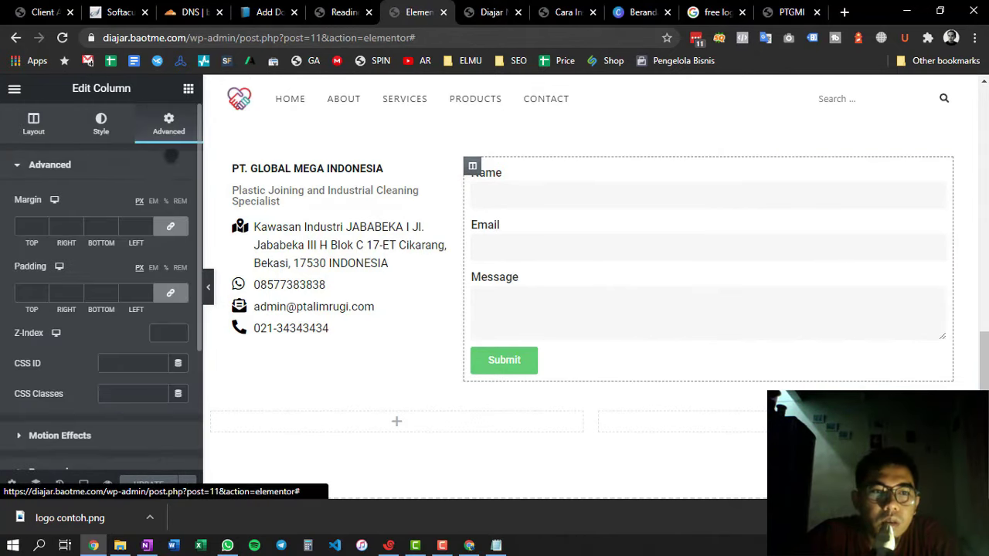
pyautogui.click(165, 293)
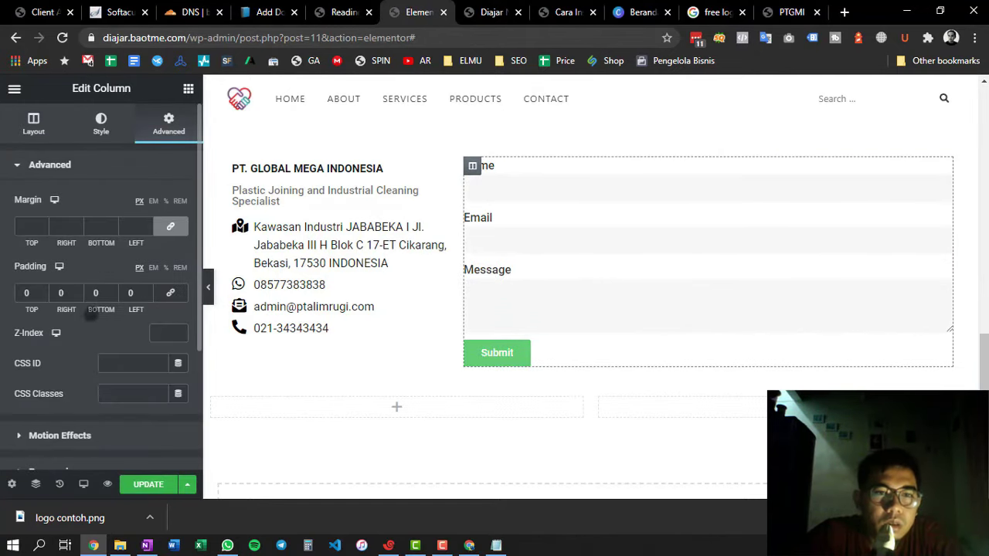
pyautogui.write('30')
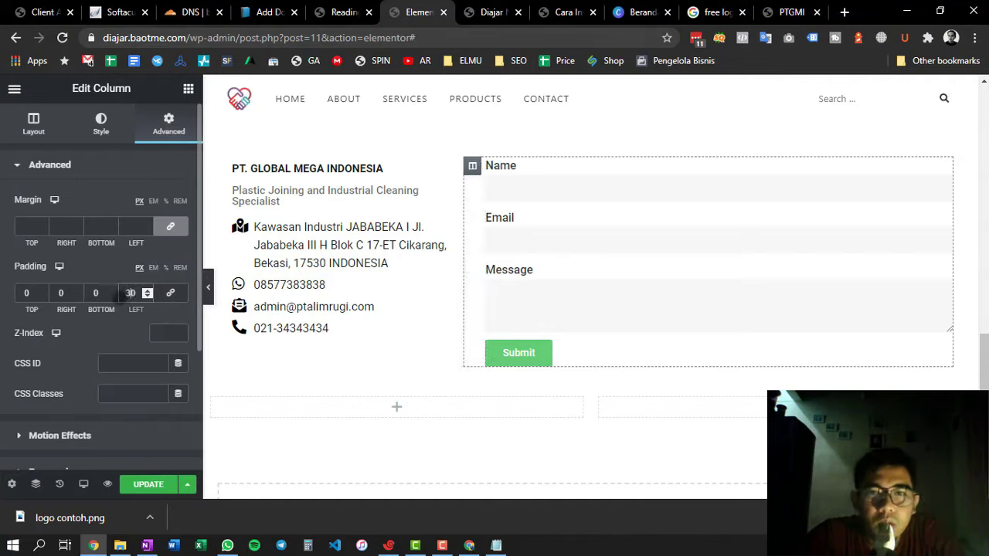
pyautogui.write('30')
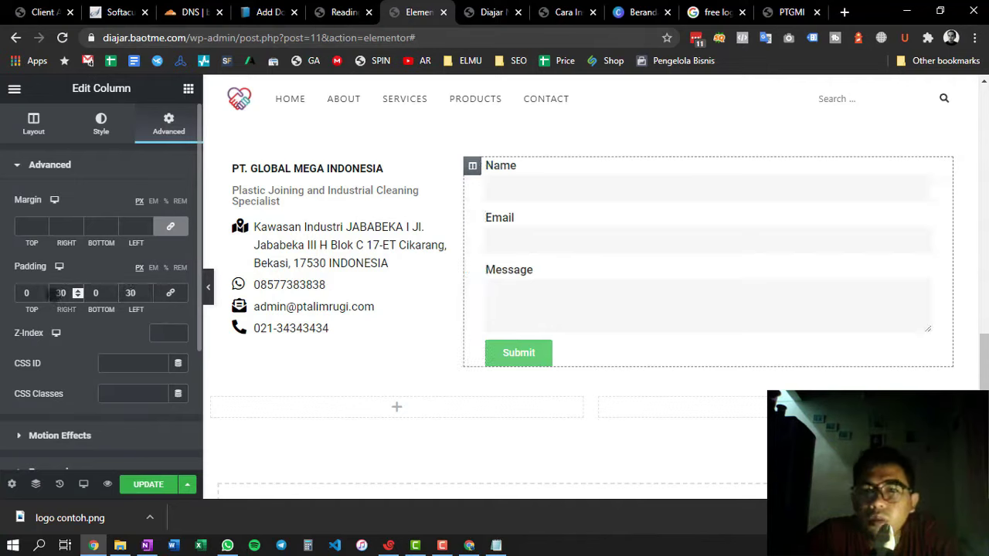
pyautogui.click(144, 486)
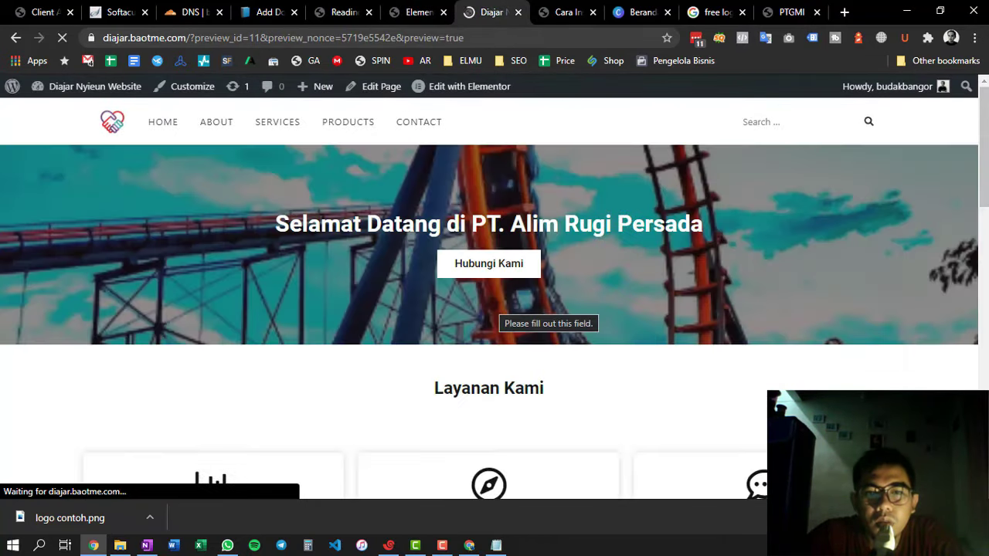
# Step: Scroll the live preview and try the contact form's Name, Email and Message fields
pyautogui.scroll(-5, 491, 304)
pyautogui.scroll(-5, 492, 303)
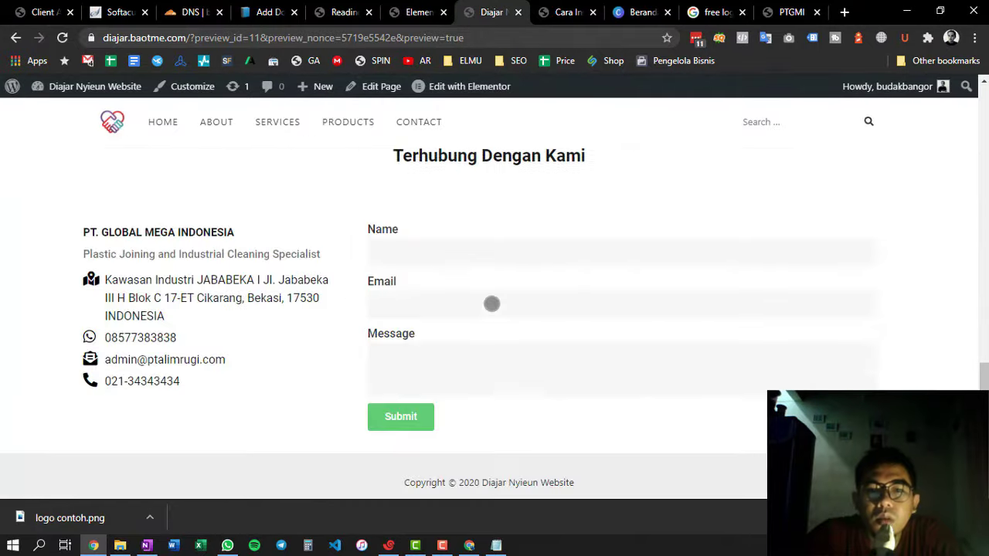
pyautogui.scroll(2, 492, 303)
pyautogui.scroll(-2, 492, 304)
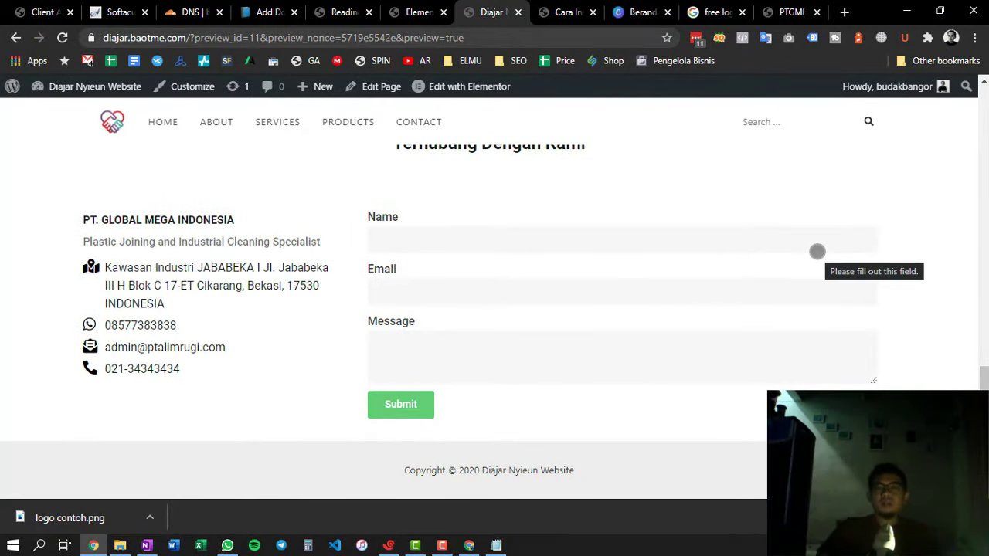
pyautogui.click(406, 245)
pyautogui.click(424, 297)
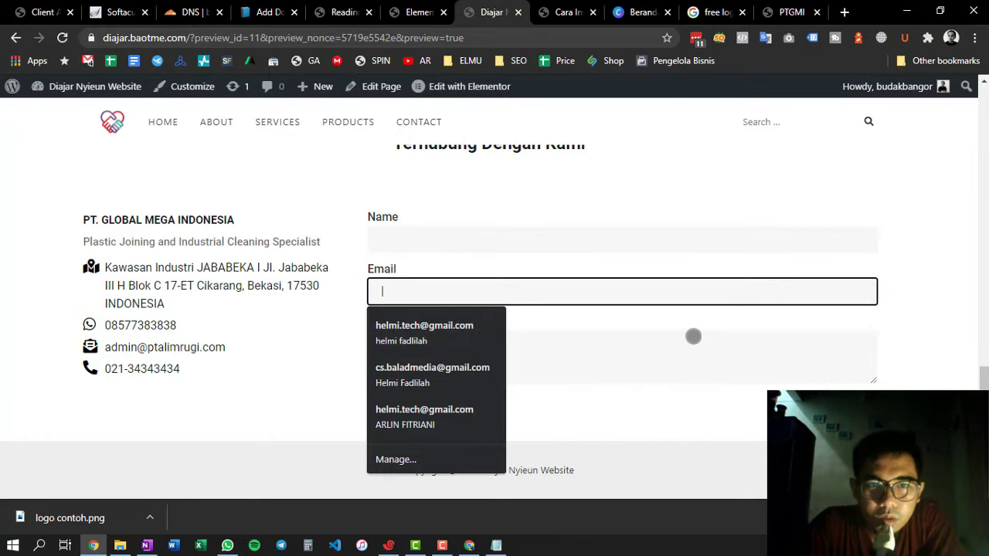
pyautogui.click(688, 358)
pyautogui.click(905, 293)
# Step: Scroll through the page sections, briefly selecting the feature row text
pyautogui.scroll(4, 877, 322)
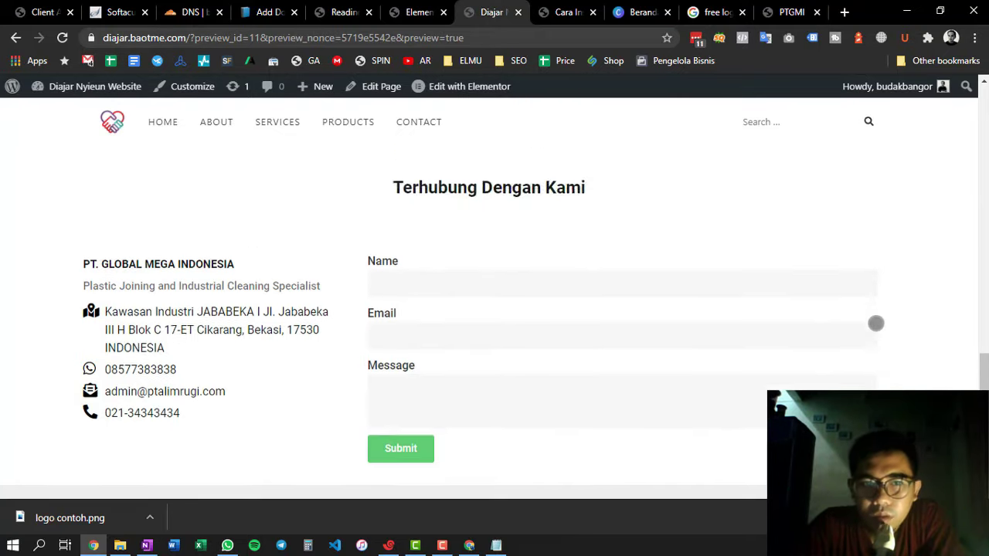
pyautogui.scroll(8, 874, 324)
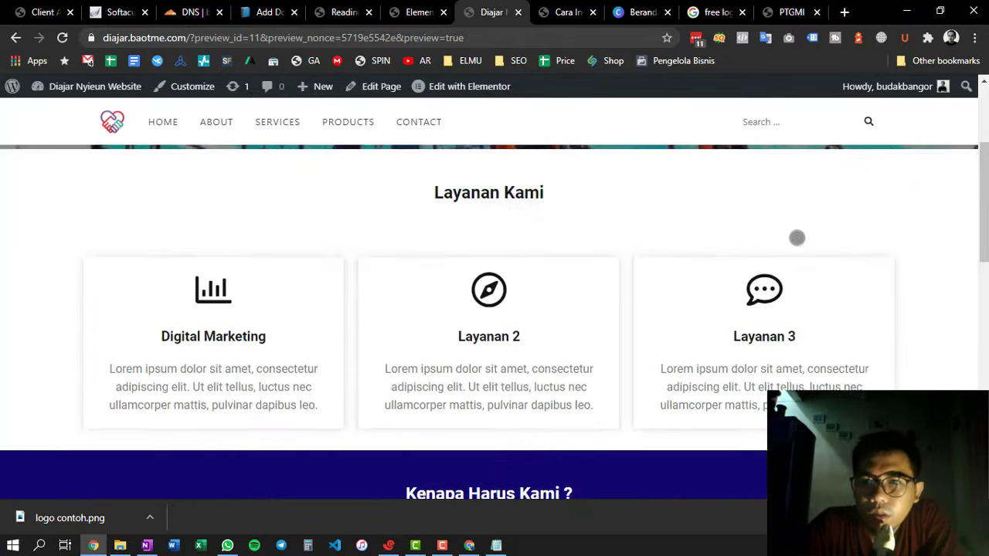
pyautogui.scroll(-9, 636, 316)
pyautogui.scroll(2, 603, 321)
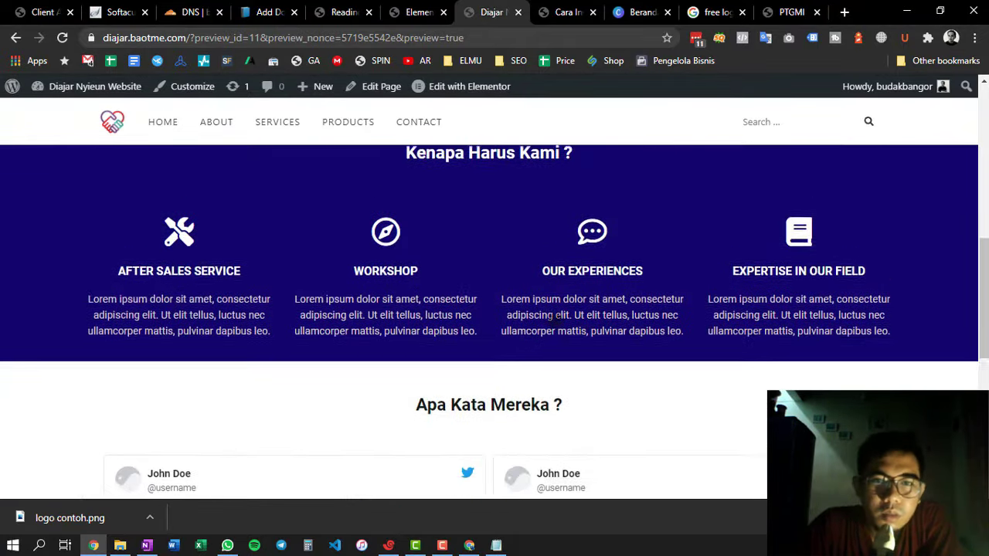
pyautogui.scroll(-5, 568, 324)
pyautogui.scroll(10, 569, 323)
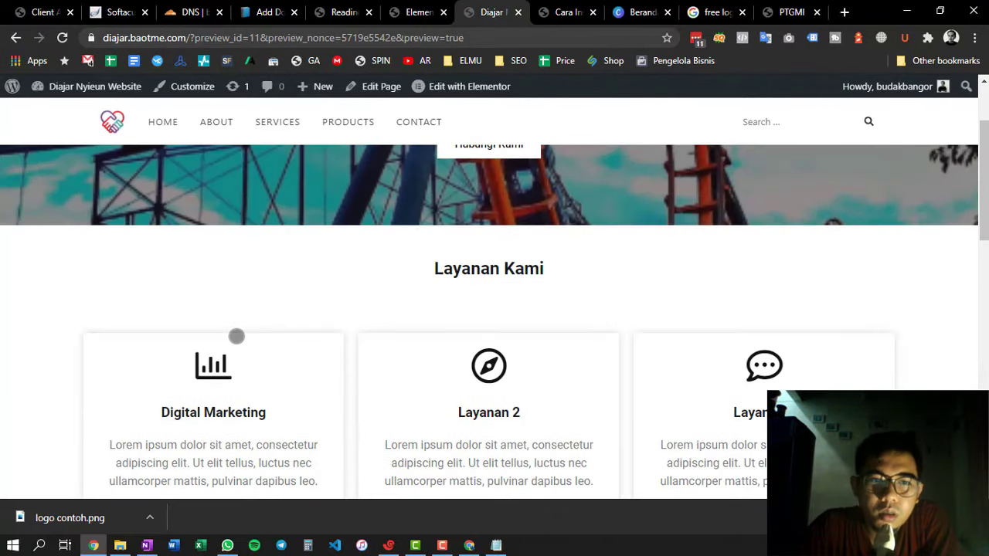
pyautogui.scroll(-4, 541, 394)
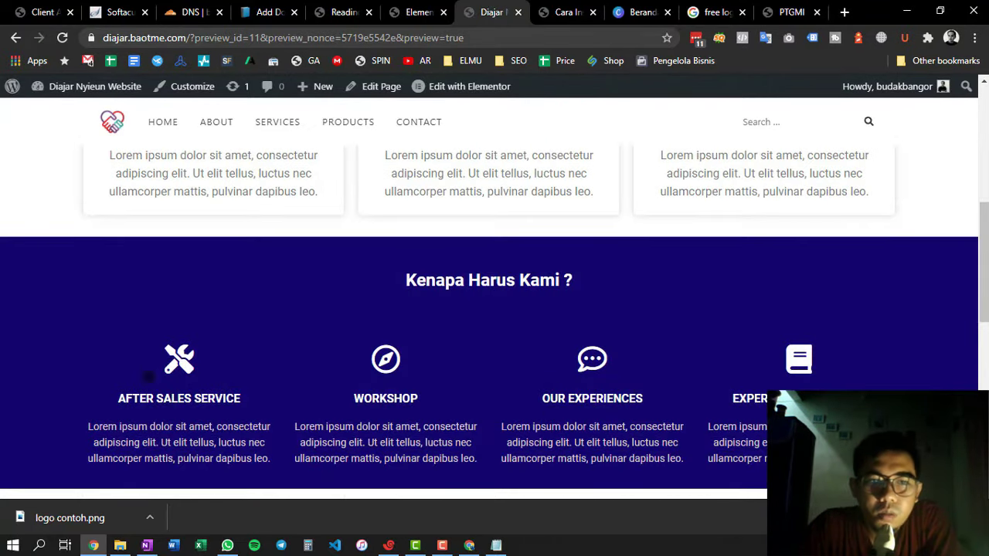
pyautogui.moveTo(148, 376); pyautogui.dragTo(834, 402)
pyautogui.click(685, 335)
pyautogui.scroll(-3, 685, 335)
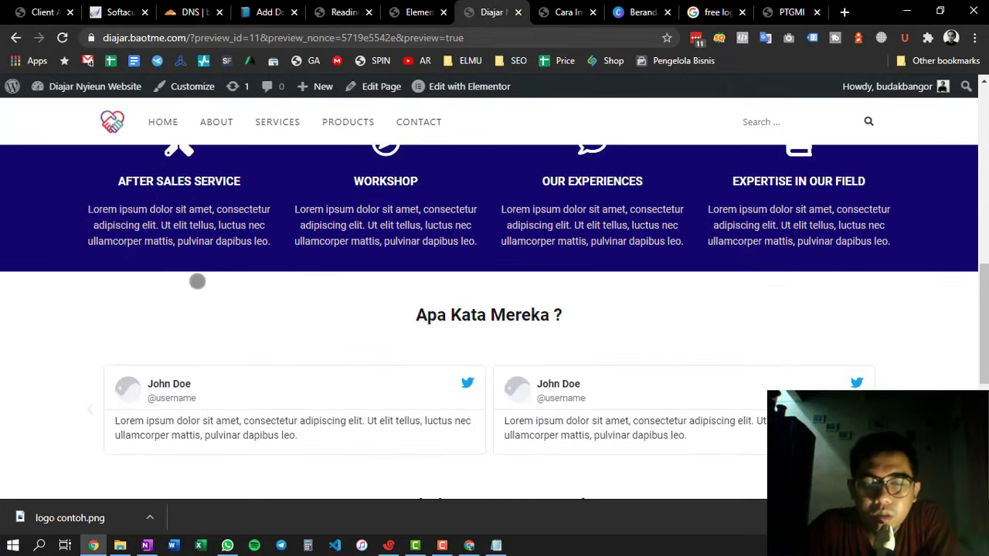
pyautogui.scroll(-4, 433, 338)
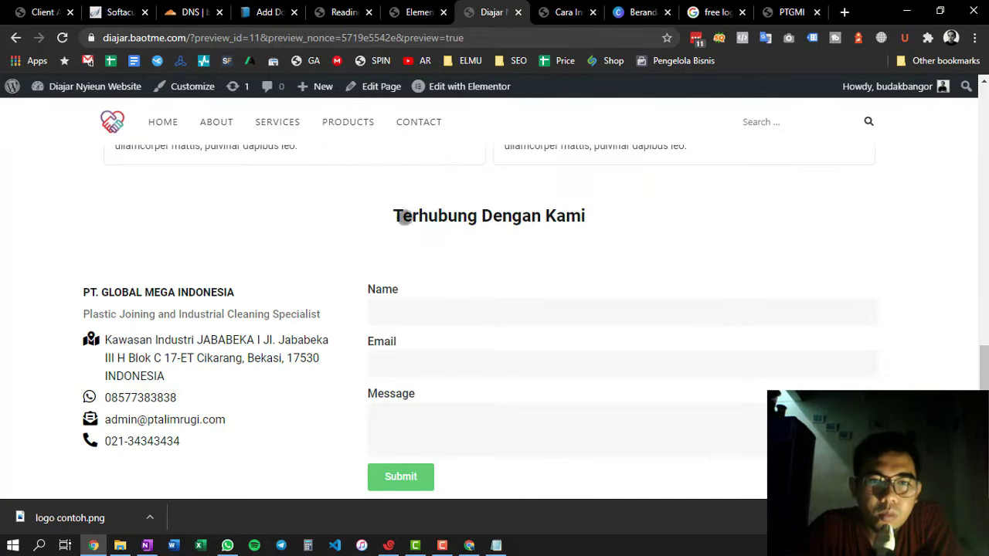
pyautogui.scroll(-1, 206, 369)
pyautogui.scroll(1, 407, 380)
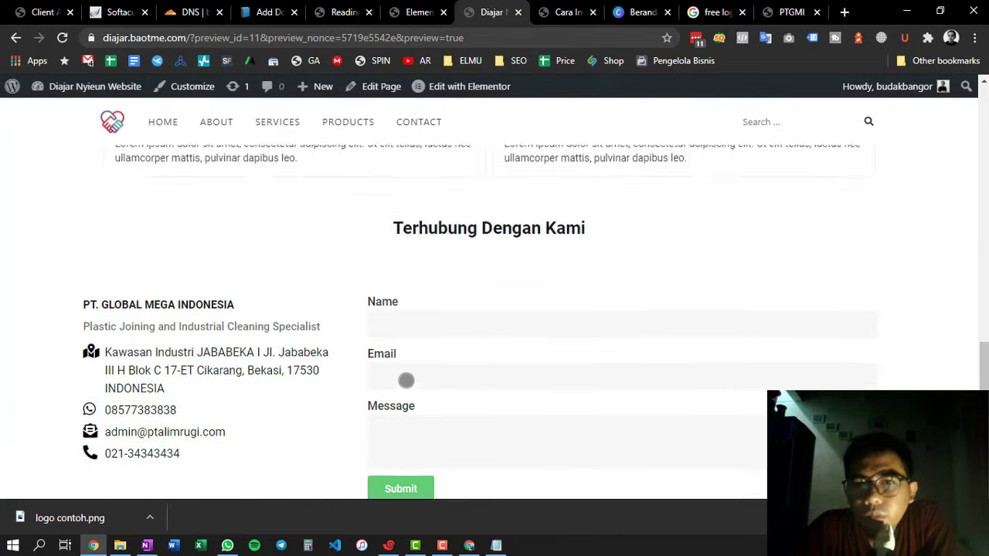
pyautogui.scroll(-1, 407, 381)
pyautogui.scroll(12, 406, 380)
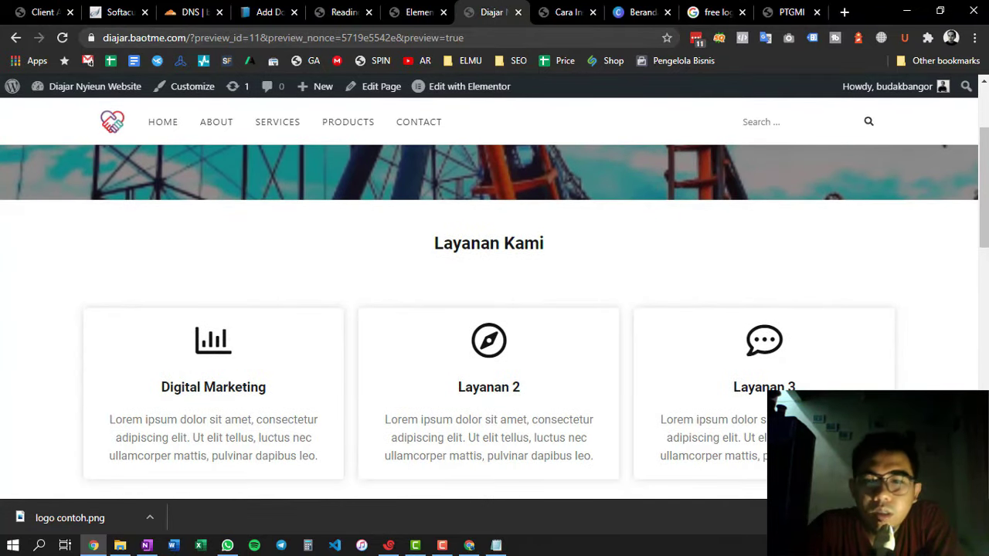
# Step: Select the Digital Marketing heading, scroll the rest of the page, then go to HOME
pyautogui.click(442, 546)
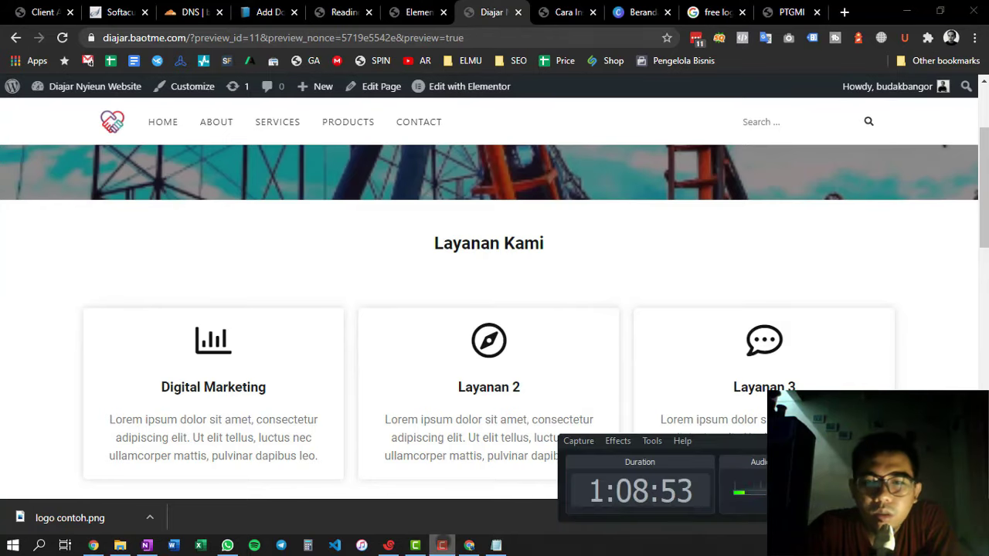
pyautogui.click(442, 546)
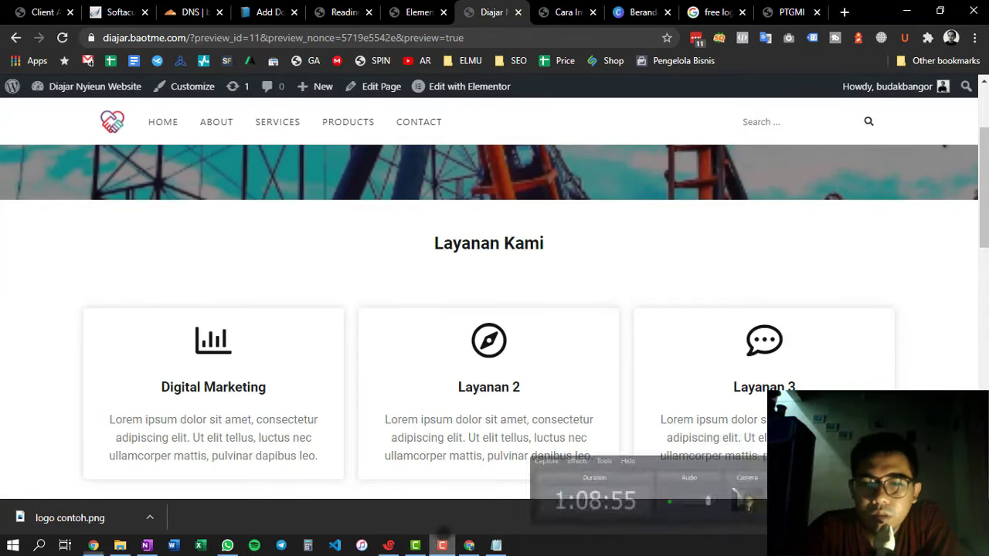
pyautogui.moveTo(163, 393); pyautogui.dragTo(293, 389)
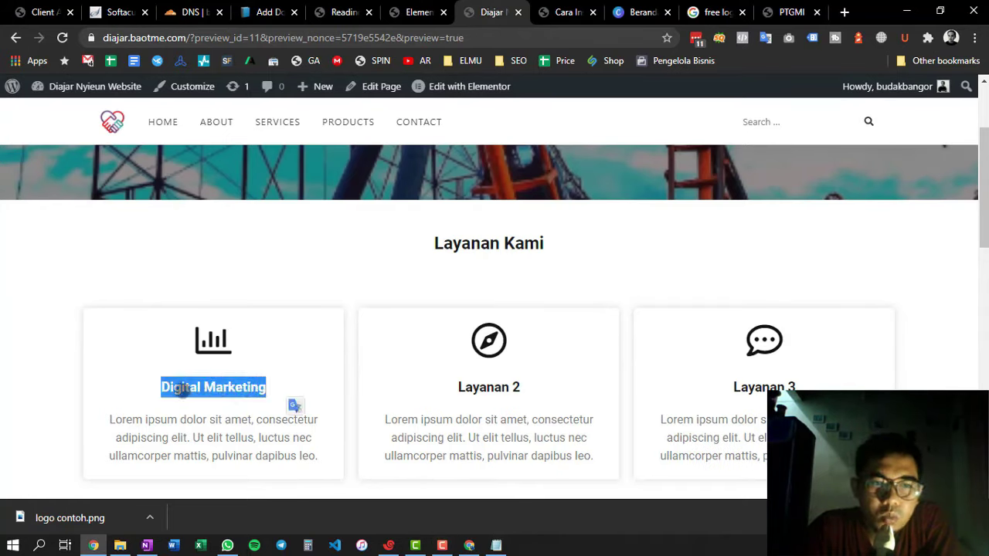
pyautogui.tripleClick(158, 387)
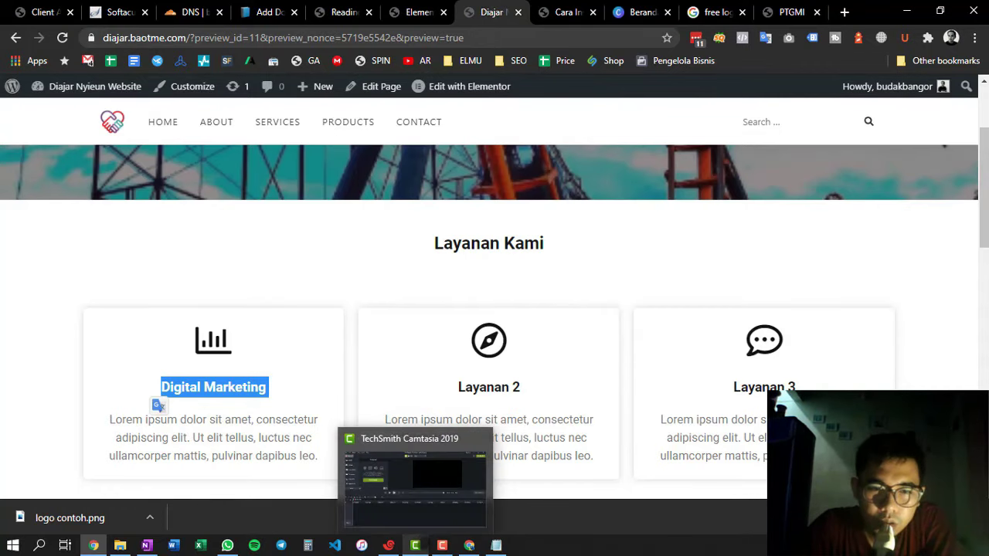
pyautogui.click(442, 546)
pyautogui.click(442, 546)
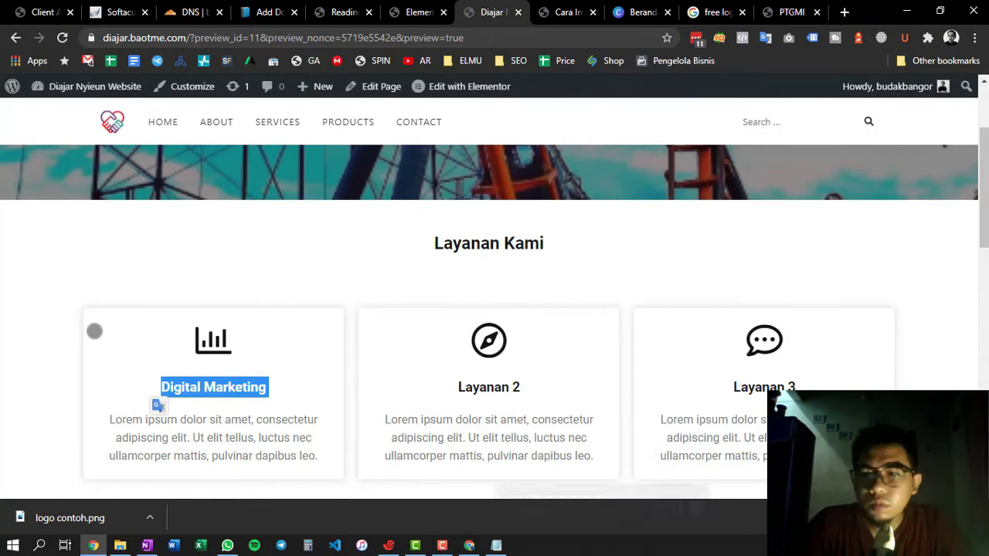
pyautogui.click(180, 256)
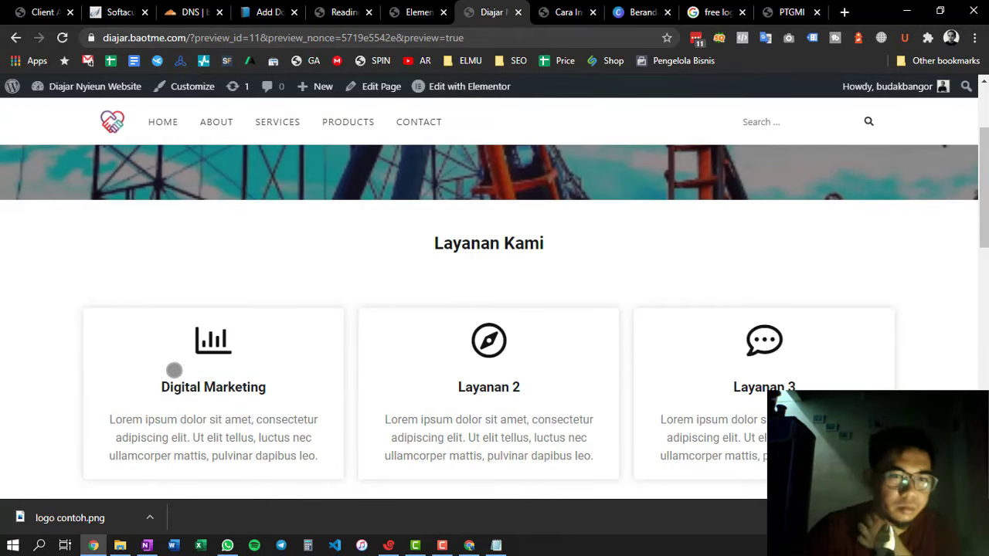
pyautogui.scroll(-2, 174, 371)
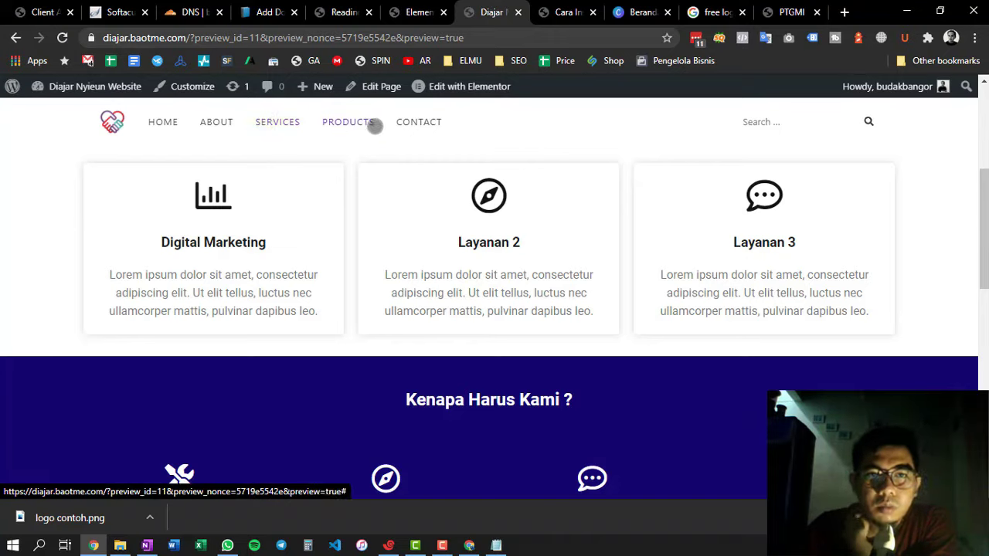
pyautogui.scroll(-10, 395, 329)
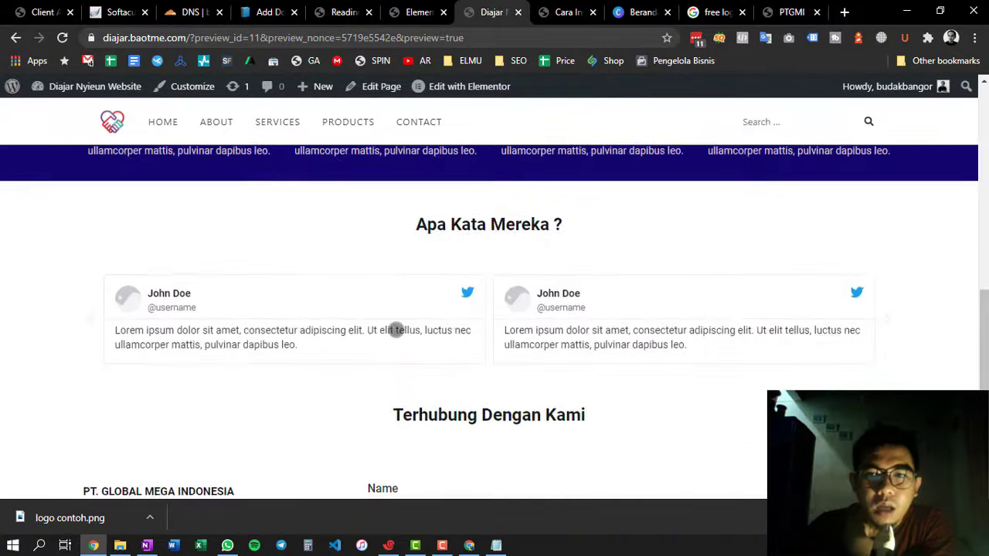
pyautogui.scroll(3, 395, 329)
pyautogui.scroll(8, 396, 330)
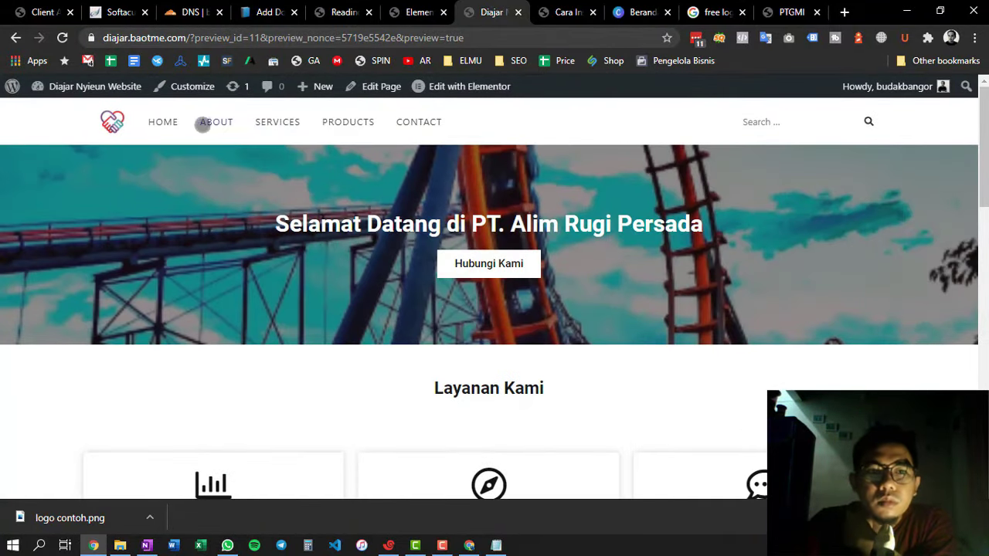
pyautogui.click(149, 126)
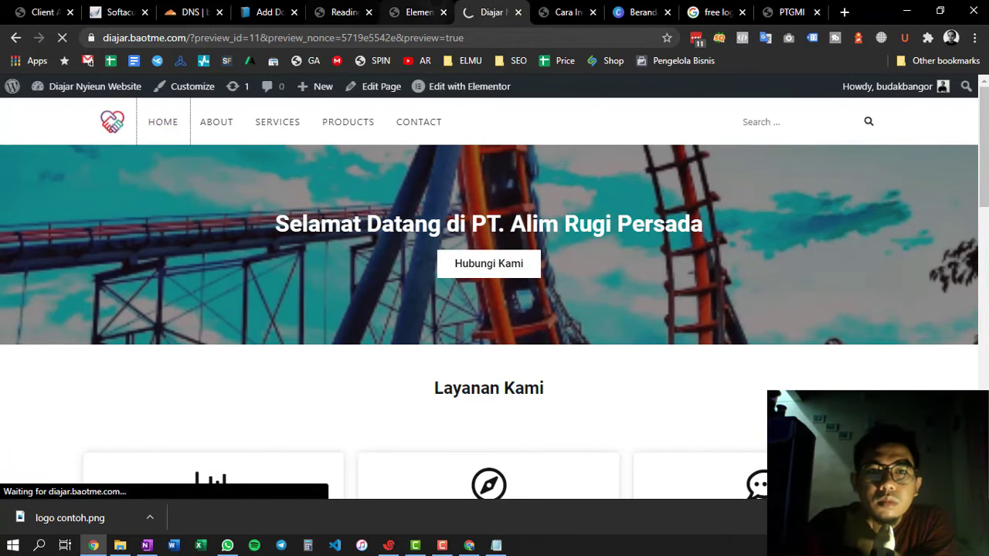
# Step: Review the WordPress pages list and the live home page
pyautogui.click(418, 12)
pyautogui.click(340, 12)
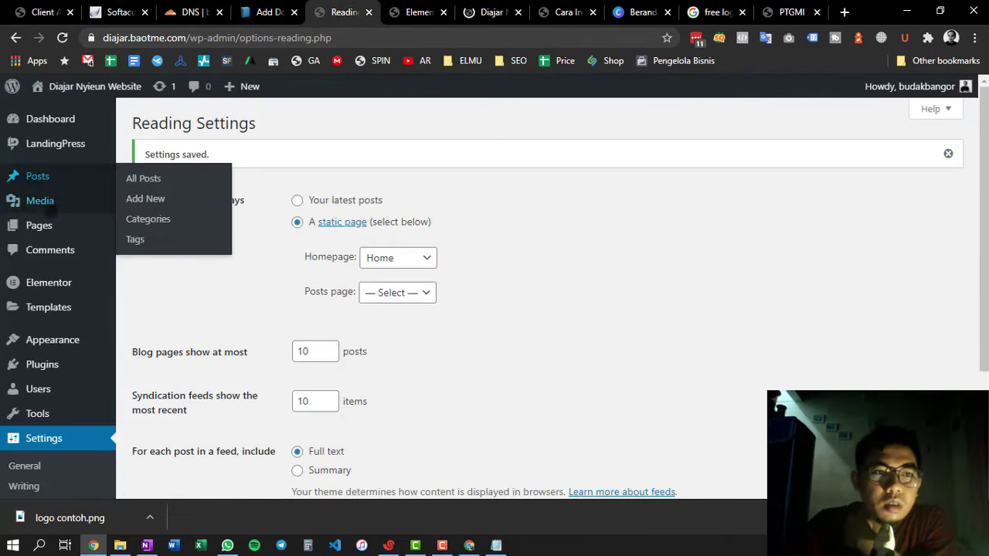
pyautogui.moveTo(39, 225)
pyautogui.click(142, 228)
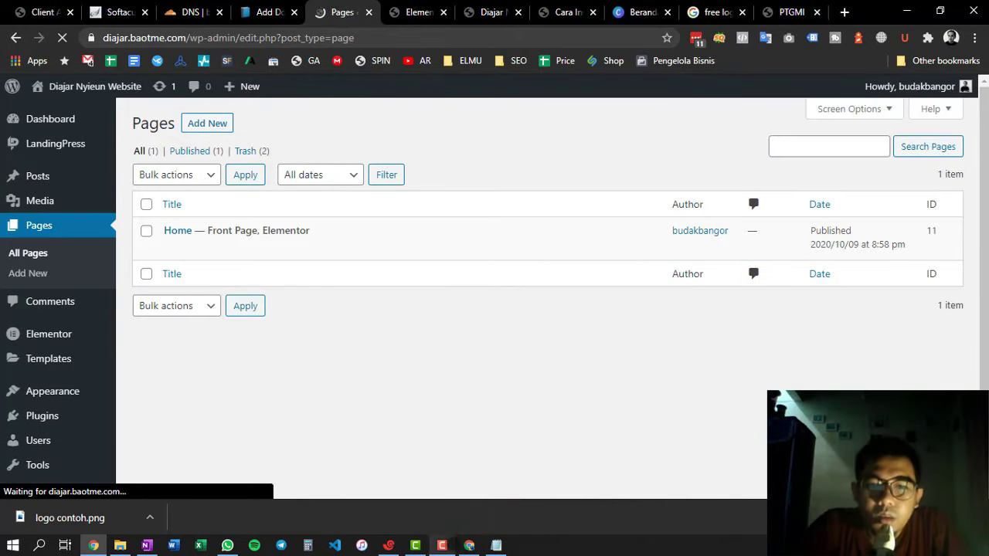
pyautogui.click(442, 546)
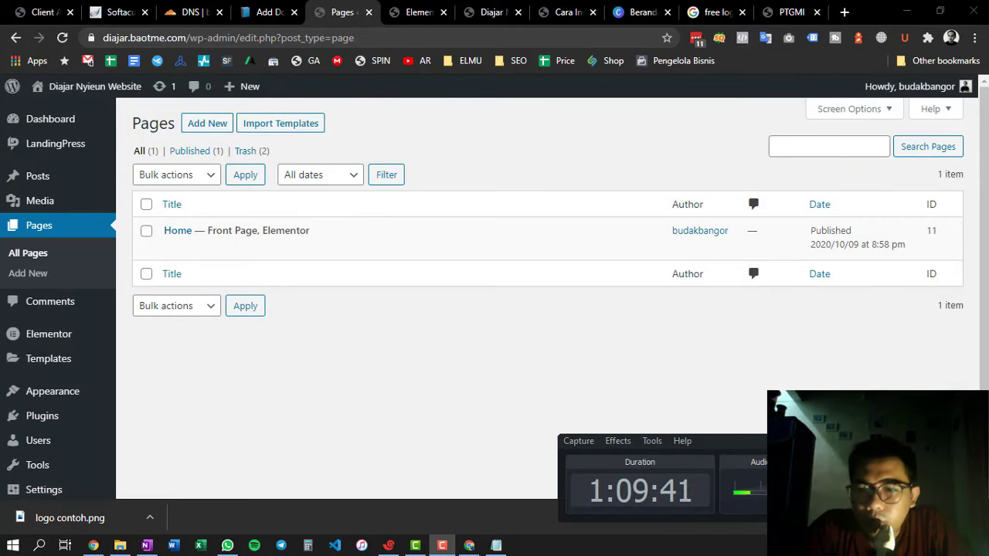
pyautogui.click(442, 546)
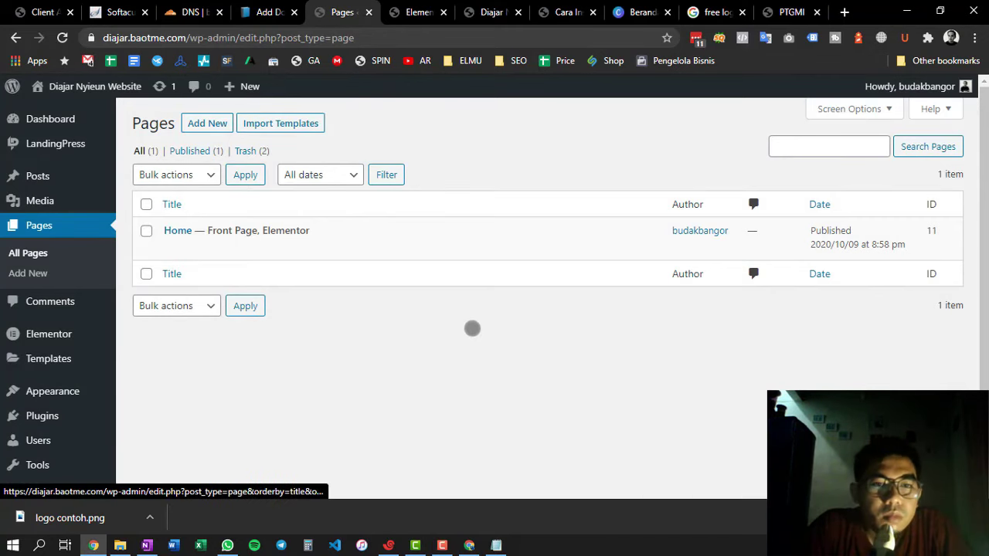
pyautogui.click(478, 7)
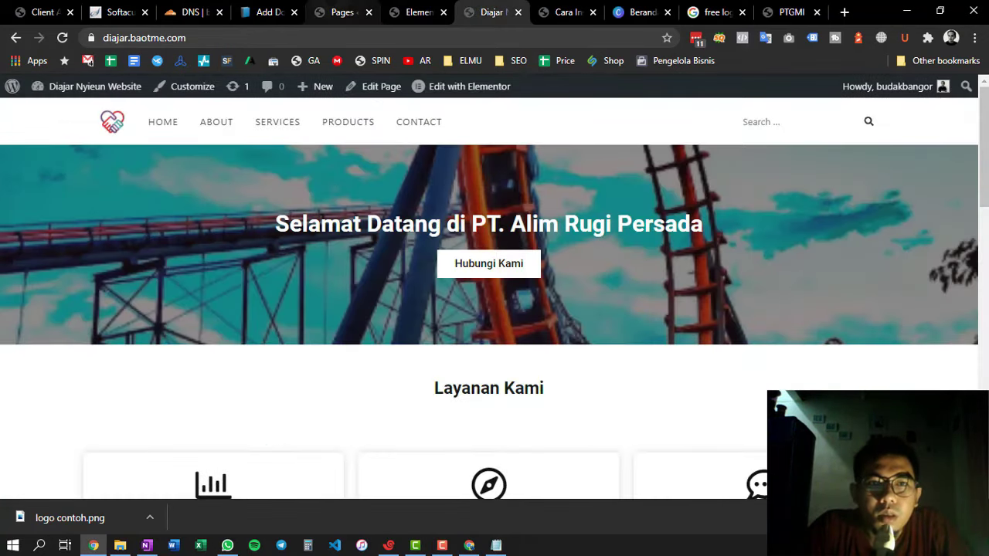
pyautogui.click(340, 12)
# Step: Create a page titled 'About' with the LP Blank Canvas + Header&Footer template and publish it
pyautogui.click(215, 122)
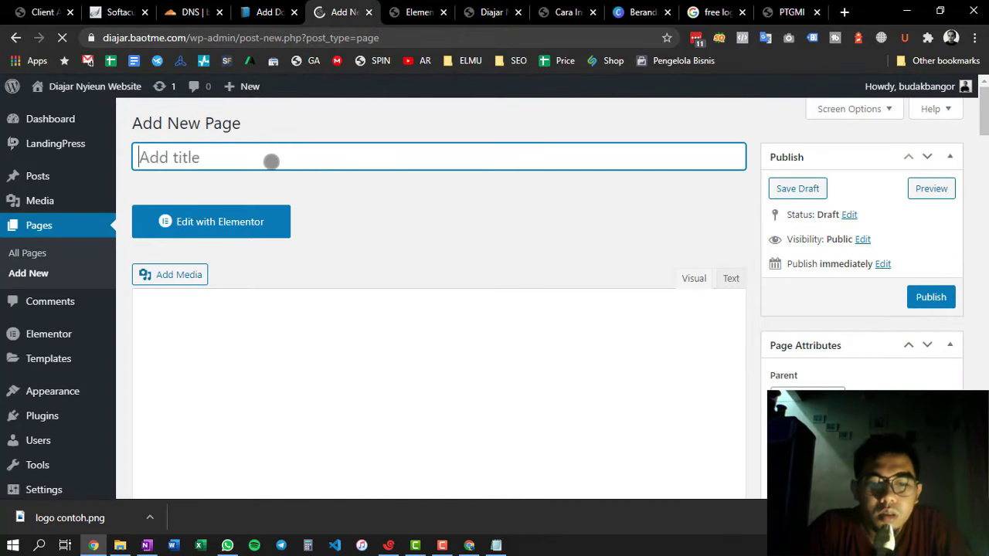
pyautogui.write('About')
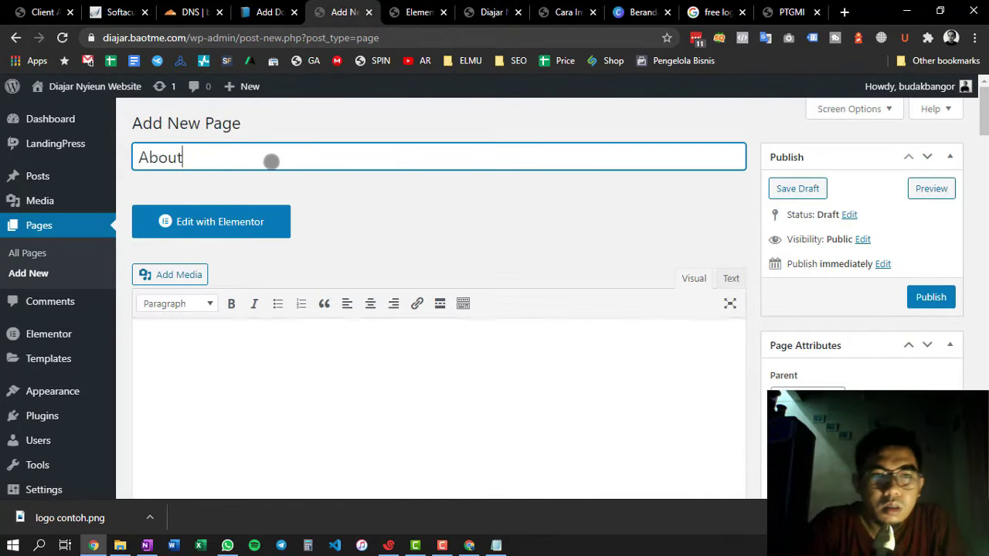
pyautogui.scroll(-2, 839, 302)
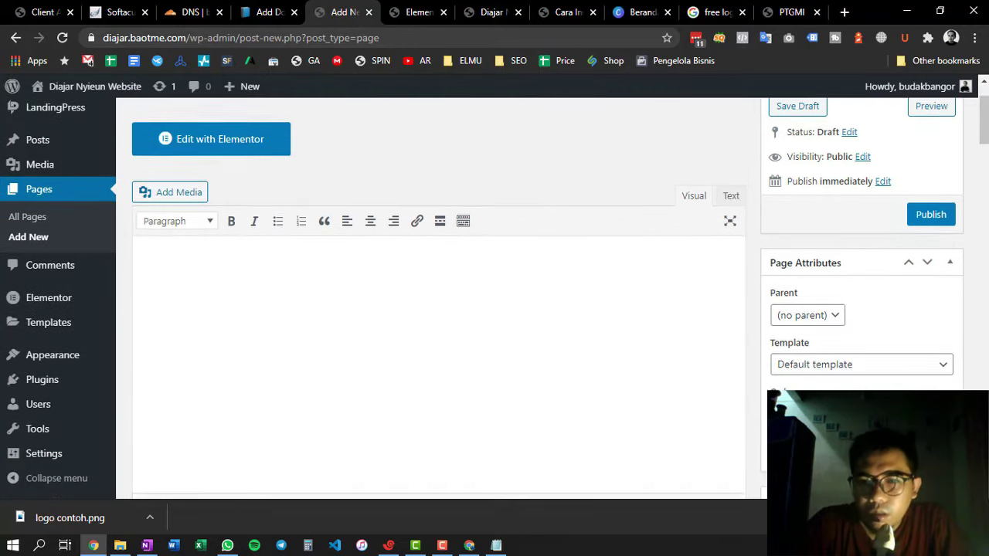
pyautogui.click(839, 302)
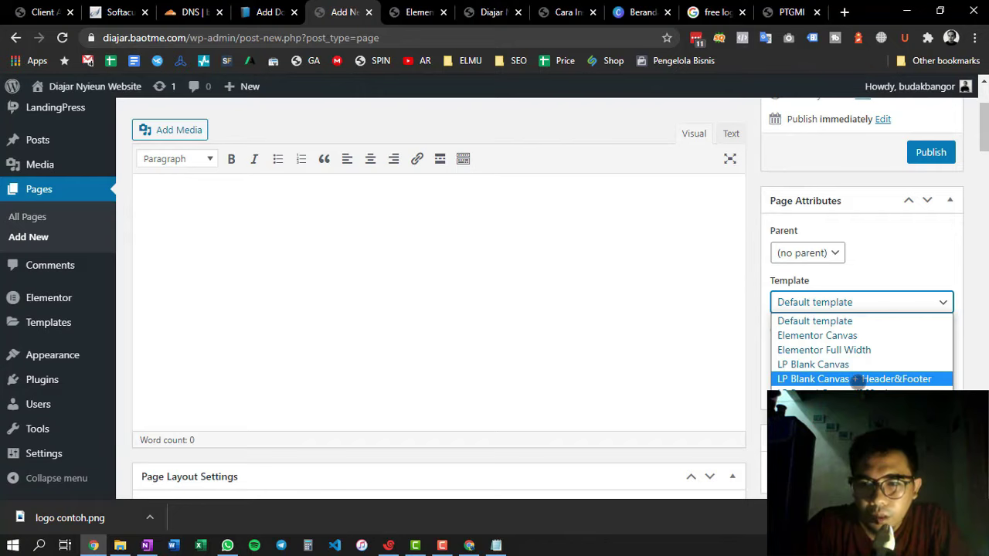
pyautogui.click(856, 379)
pyautogui.click(933, 152)
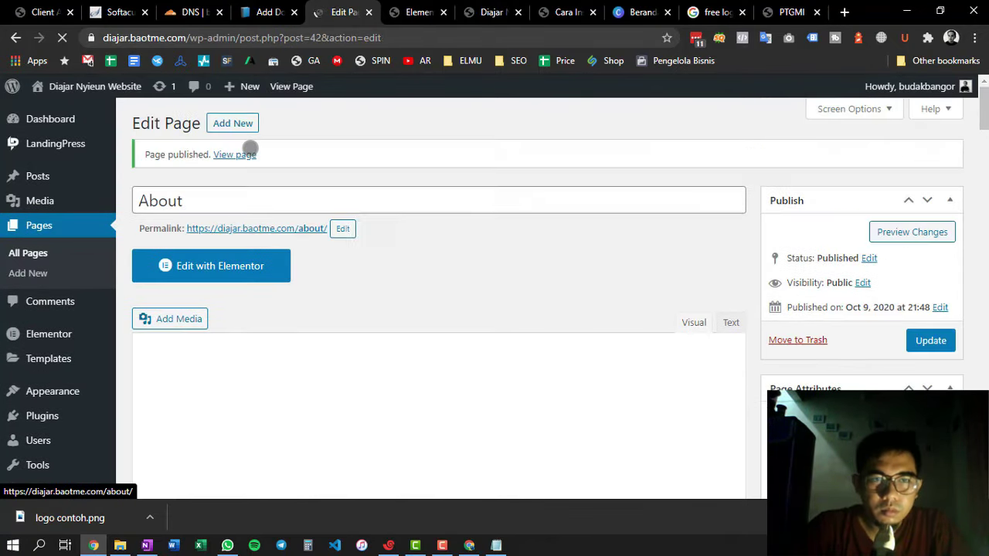
# Step: View the published About page, then open the ptgmi.co.id About Us page
pyautogui.click(239, 155)
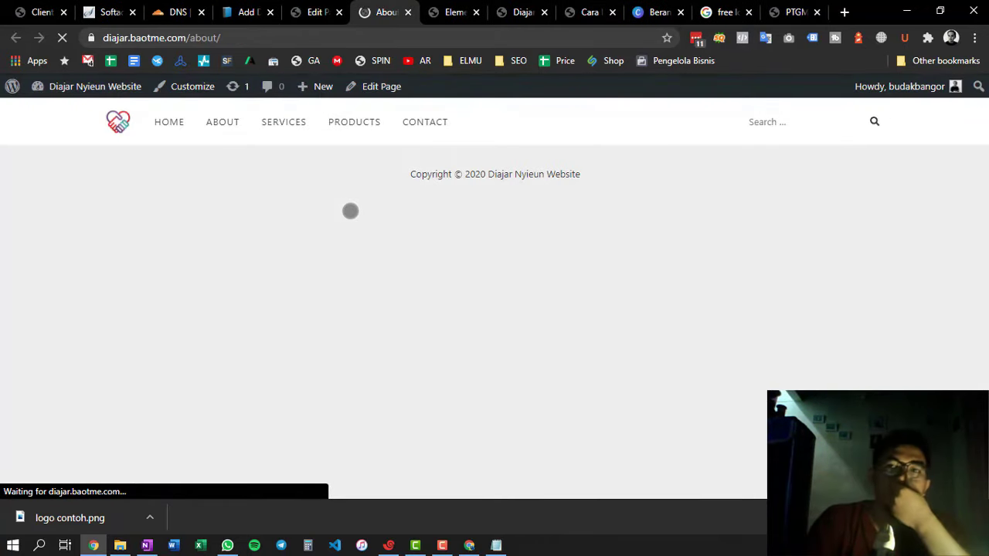
pyautogui.click(325, 12)
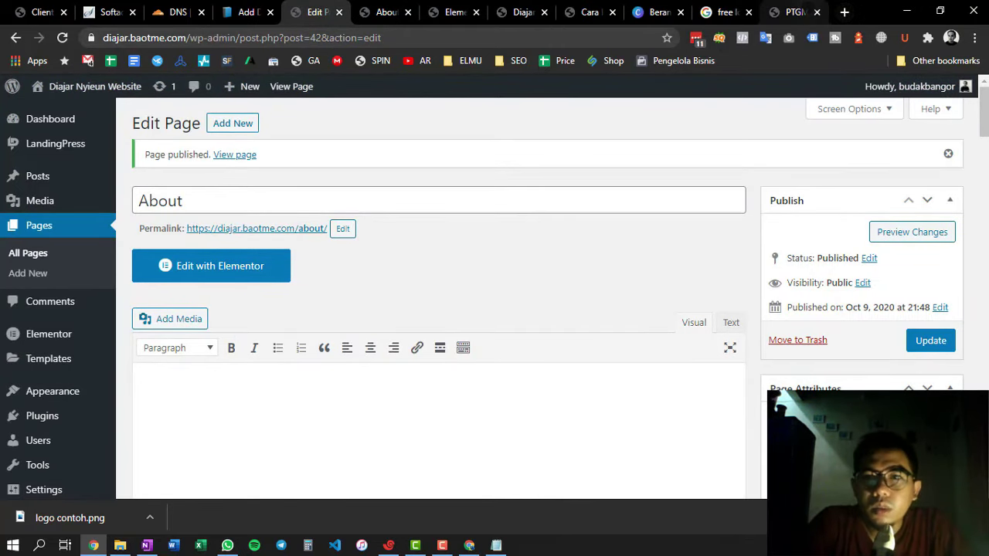
pyautogui.click(792, 11)
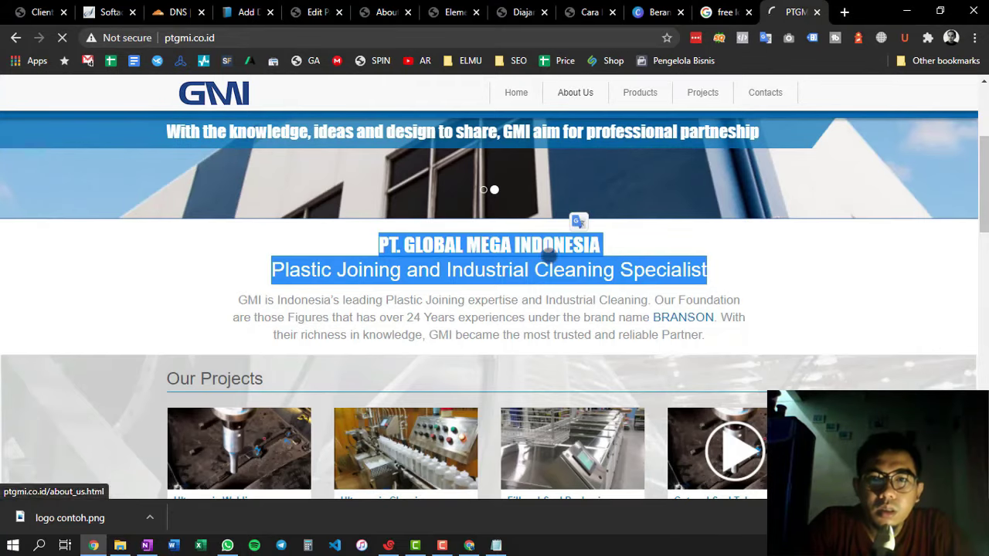
pyautogui.click(576, 93)
pyautogui.scroll(-5, 549, 256)
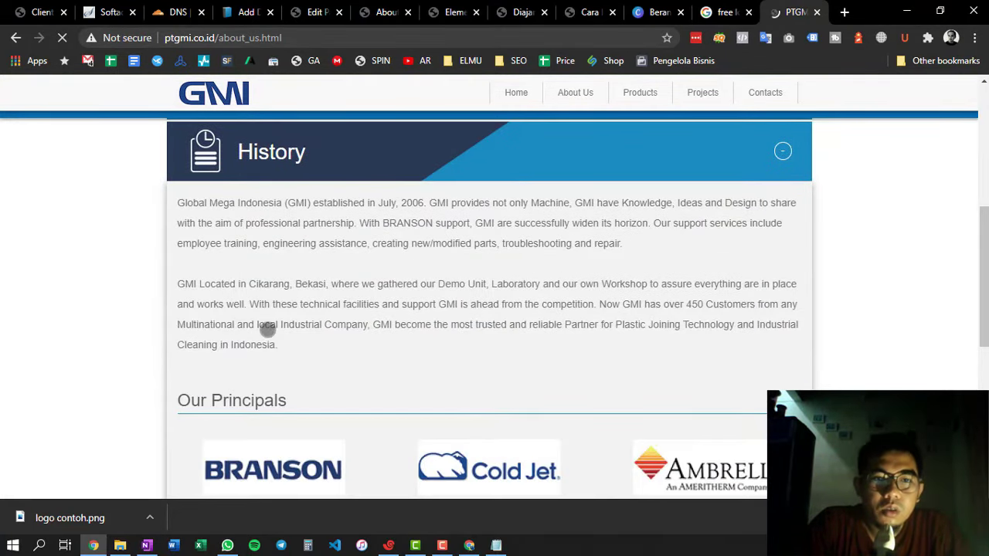
# Step: Copy both History paragraphs from the ptgmi.co.id About Us page and return to the Elementor editor
pyautogui.tripleClick(222, 210)
pyautogui.hotkey('ctrl', 'c')
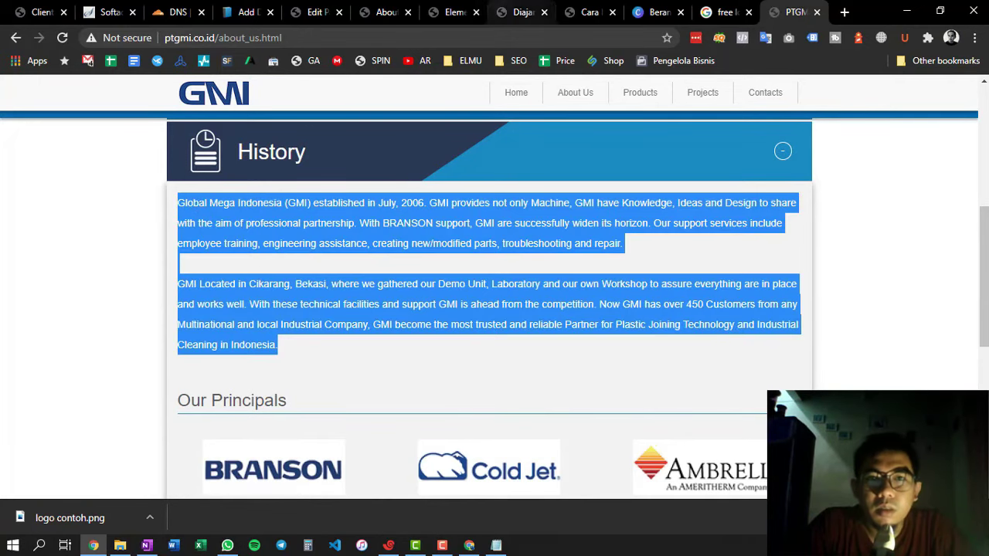
pyautogui.click(456, 11)
pyautogui.click(387, 11)
pyautogui.click(456, 11)
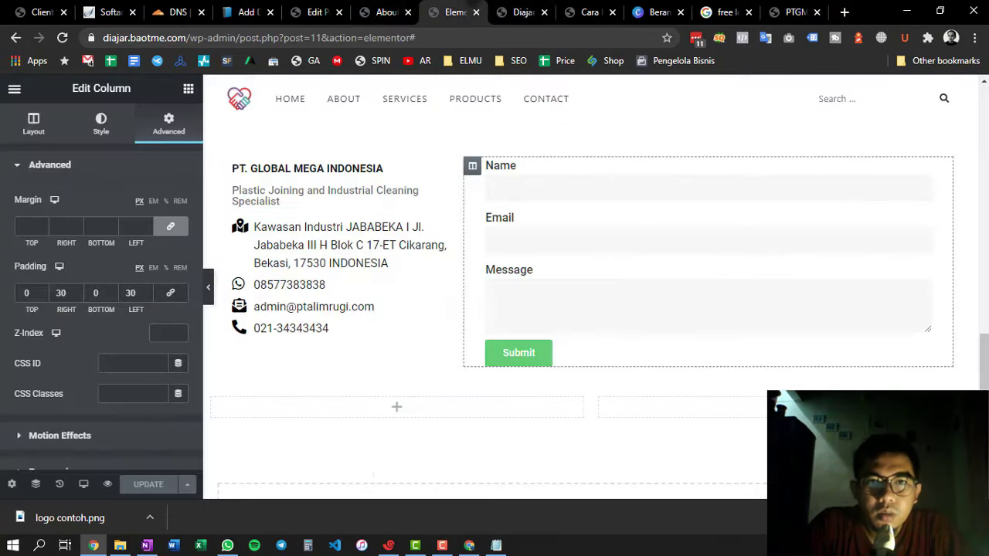
# Step: Check the contact form's recipient e-mail address in its settings
pyautogui.scroll(3, 373, 350)
pyautogui.scroll(-5, 373, 349)
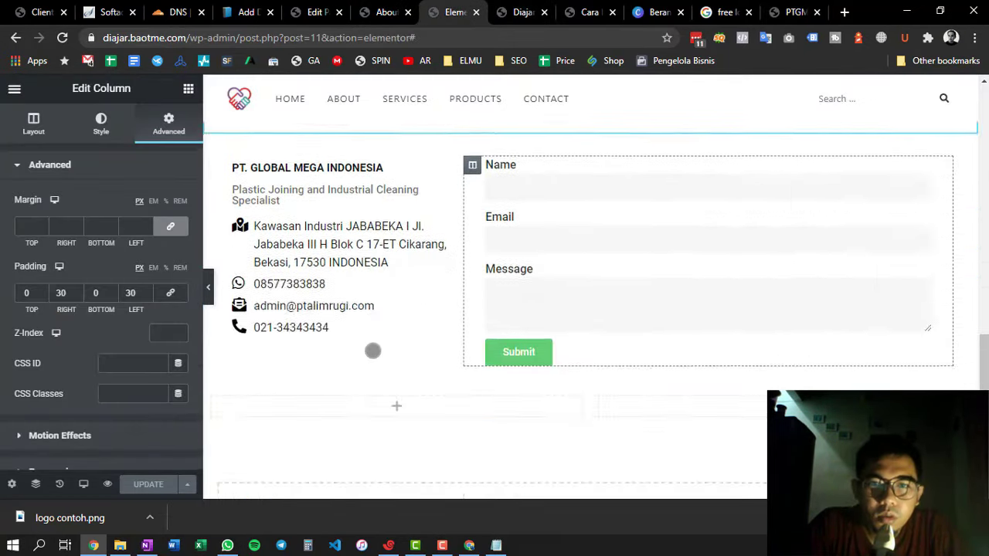
pyautogui.scroll(5, 581, 348)
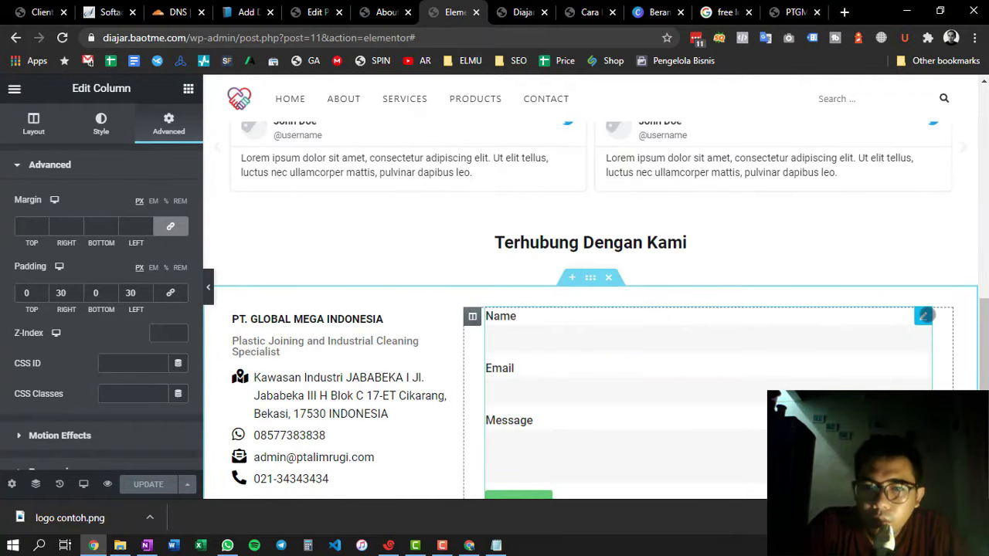
pyautogui.click(923, 316)
pyautogui.scroll(-3, 108, 309)
pyautogui.moveTo(121, 238); pyautogui.dragTo(4, 229)
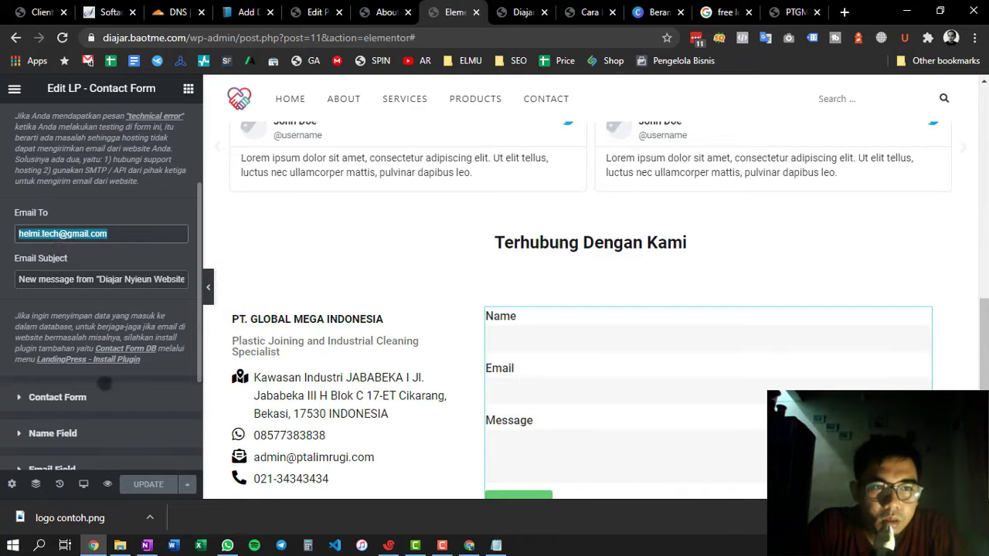
pyautogui.scroll(-3, 104, 383)
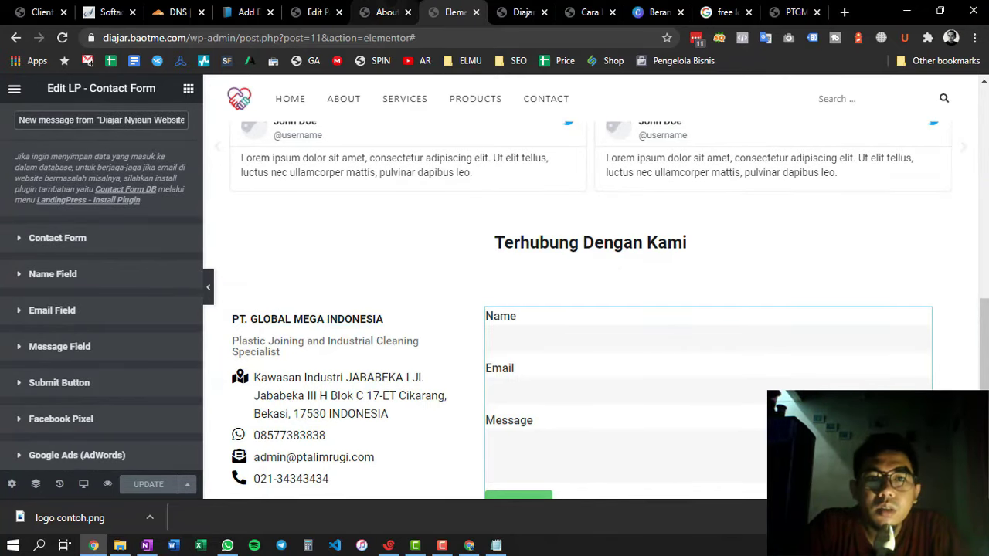
# Step: Exit Elementor to the dashboard and go to the About page's edit screen
pyautogui.click(14, 88)
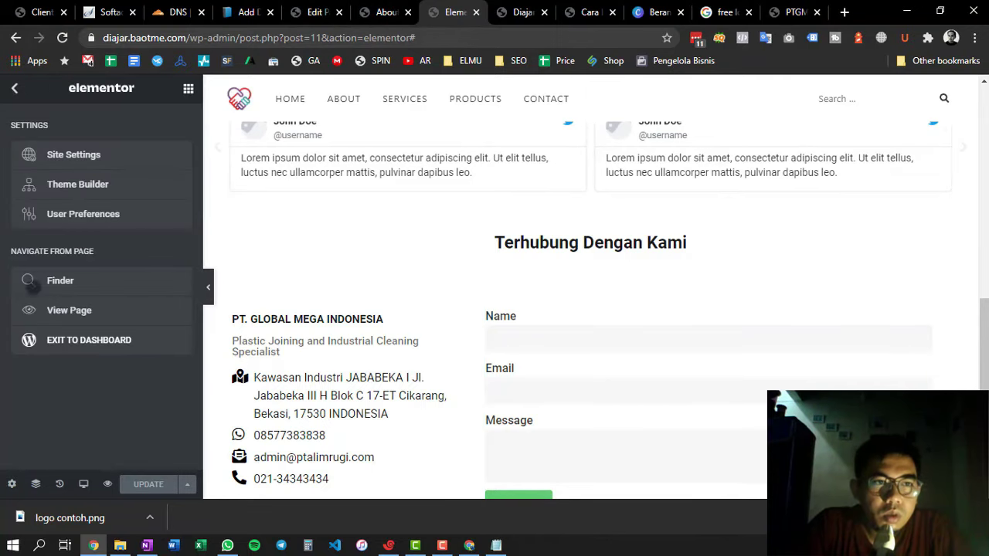
pyautogui.click(88, 340)
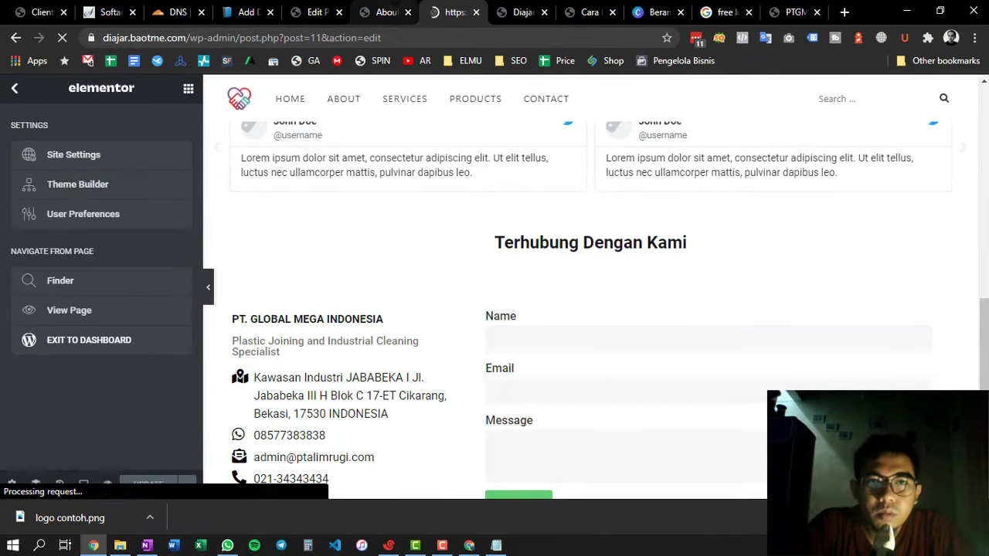
pyautogui.click(386, 11)
pyautogui.click(318, 11)
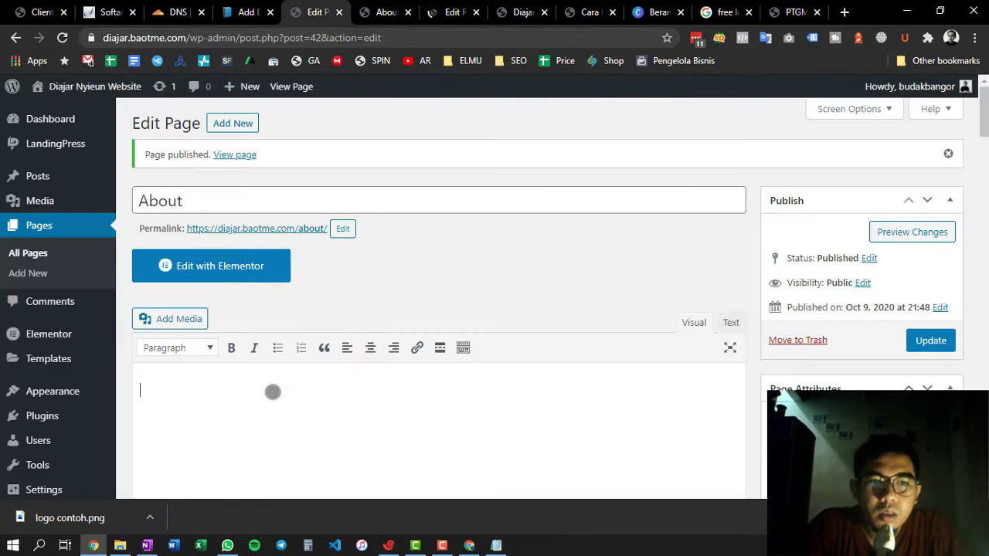
# Step: Paste the History text as plain text into the About page, update it, and view it live
pyautogui.scroll(-2, 407, 397)
pyautogui.rightClick(411, 256)
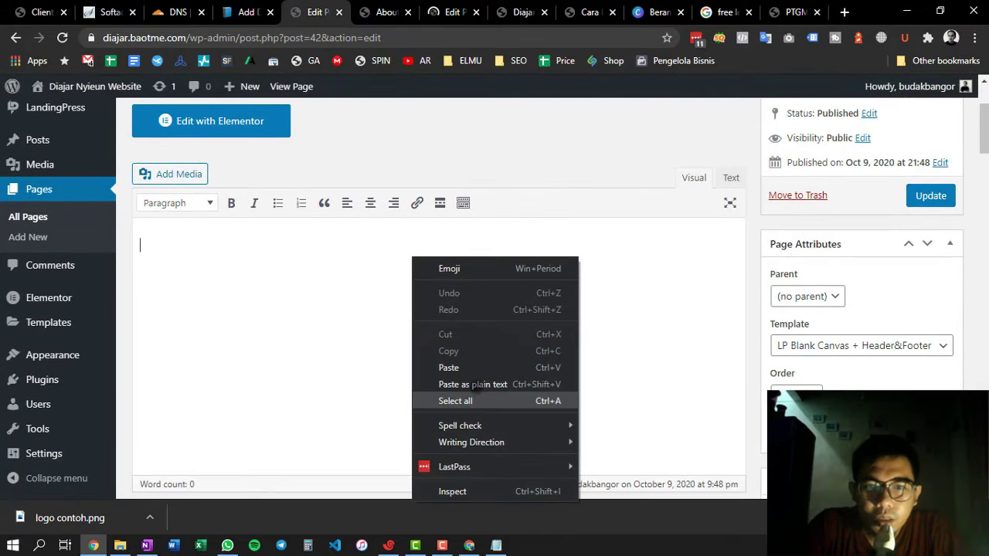
pyautogui.click(477, 384)
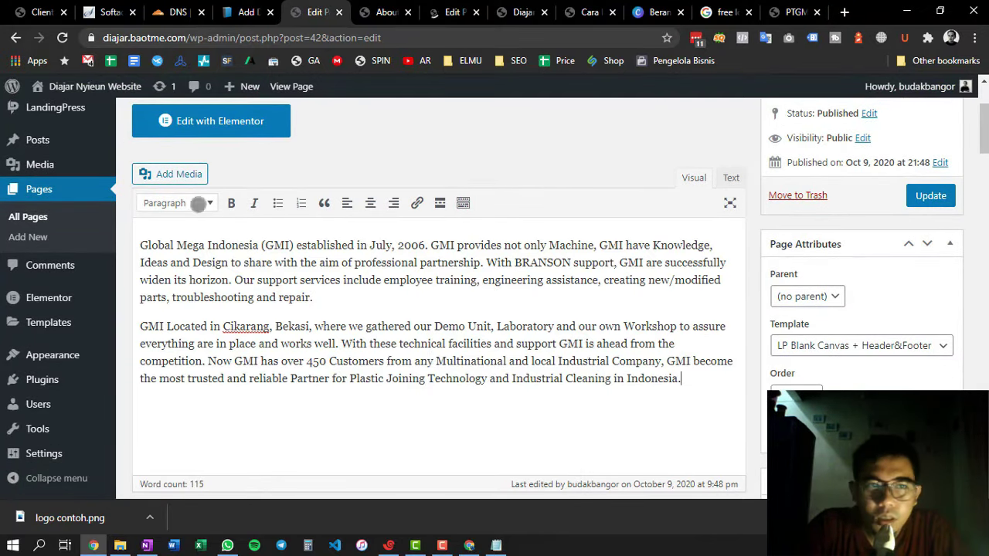
pyautogui.click(910, 201)
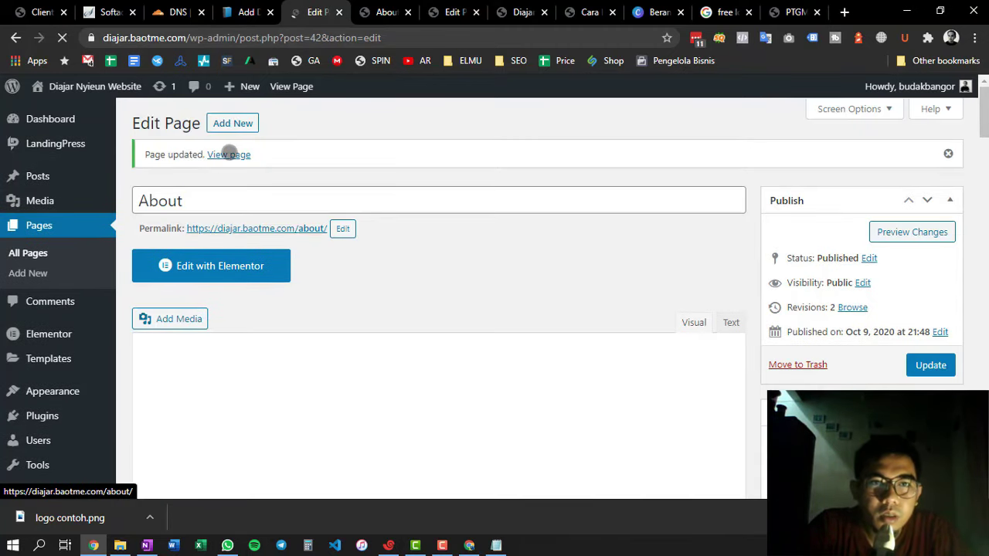
pyautogui.click(229, 154)
pyautogui.click(62, 37)
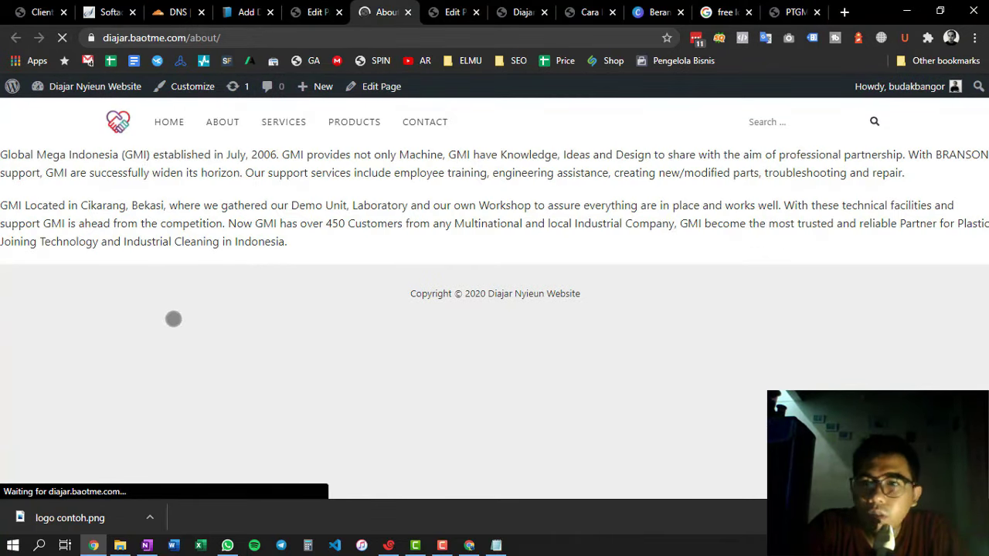
# Step: Delete the pasted History text from the About page body
pyautogui.moveTo(152, 172); pyautogui.dragTo(287, 242)
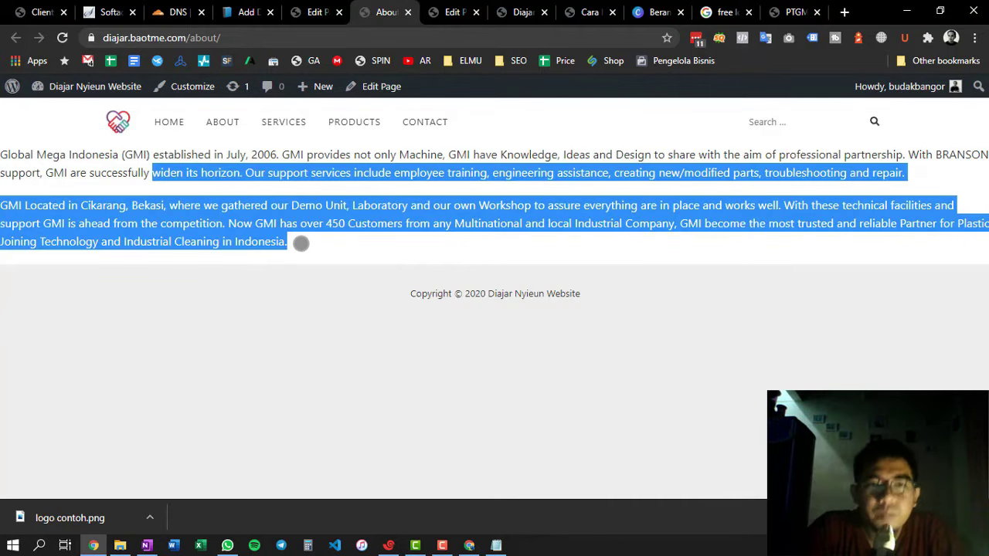
pyautogui.click(274, 205)
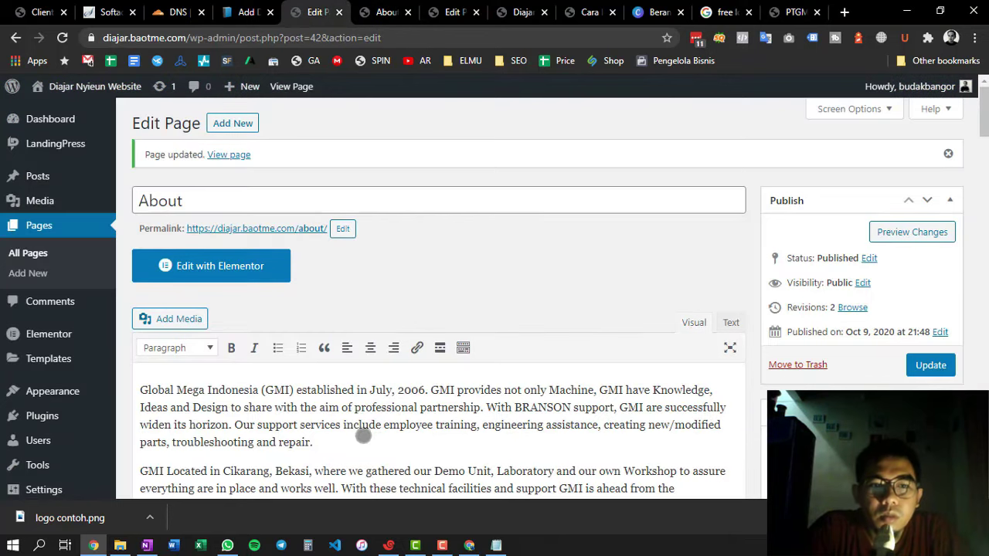
pyautogui.hotkey('ctrl', 'a')
pyautogui.hotkey('ctrl', 'c')
pyautogui.press('BackSpace')
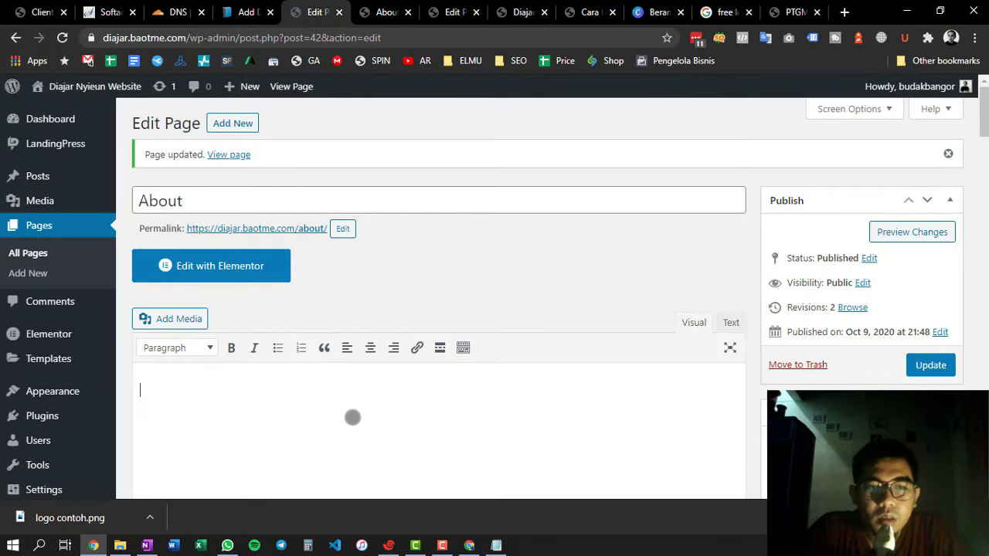
# Step: Open the About page in the Elementor editor
pyautogui.click(225, 265)
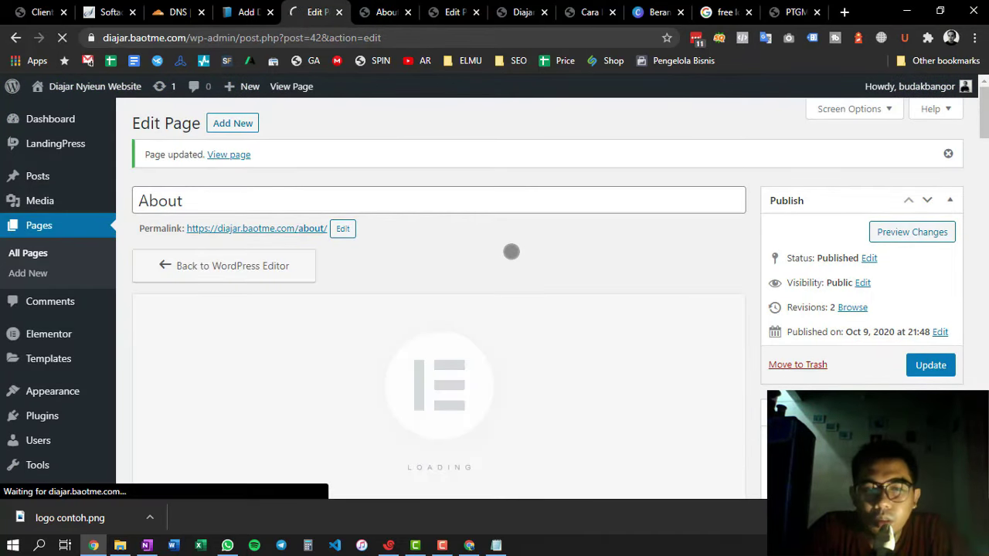
pyautogui.hotkey('ctrl', 'Tab')
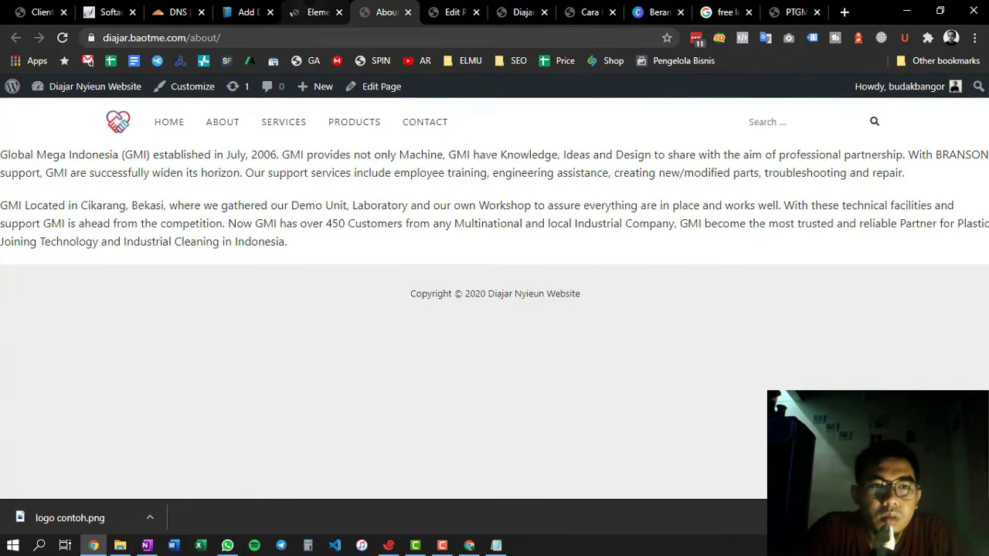
pyautogui.click(317, 11)
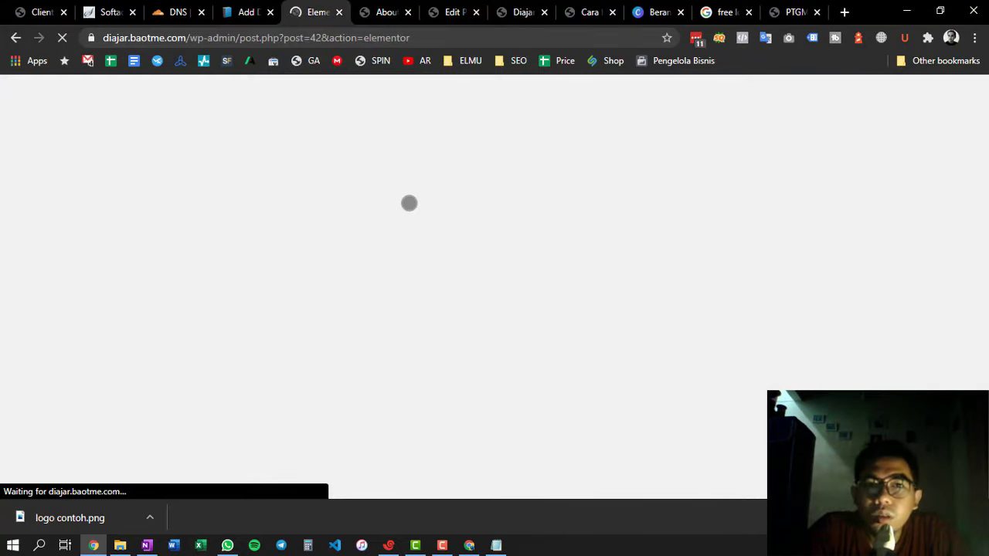
pyautogui.hotkey('ctrl', 'Tab')
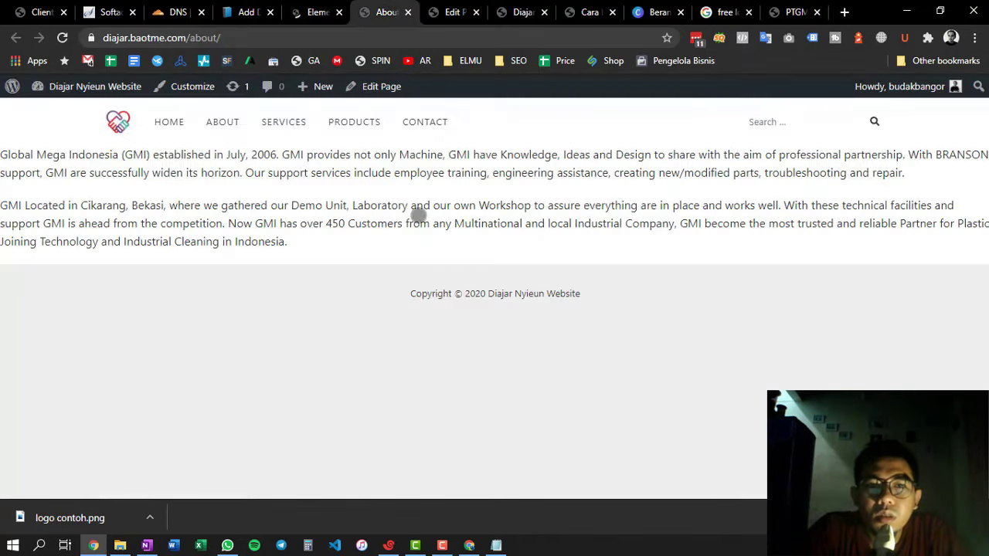
pyautogui.hotkey('ctrl', 'shift', 'Tab')
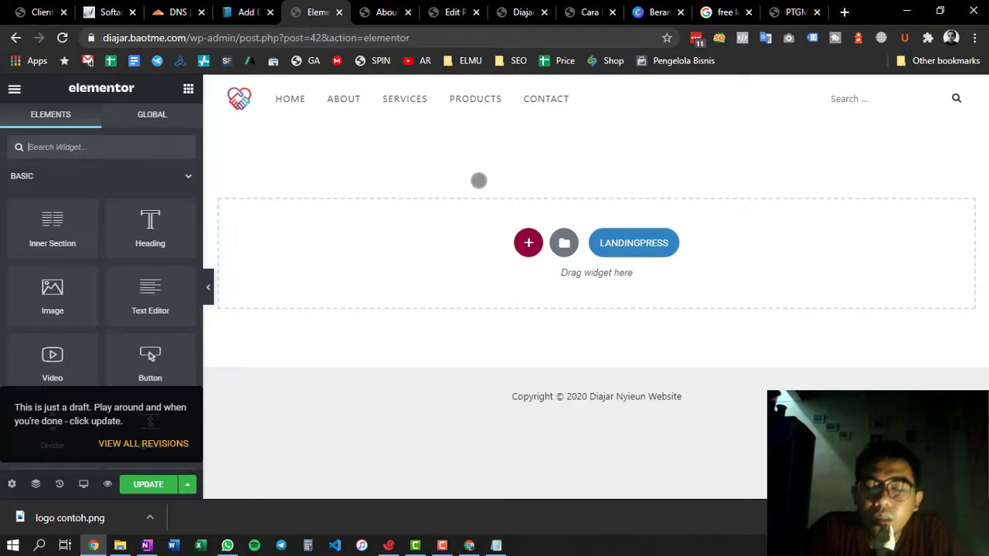
# Step: Add two one-column sections and drop a Text Editor widget into the lower one
pyautogui.click(529, 245)
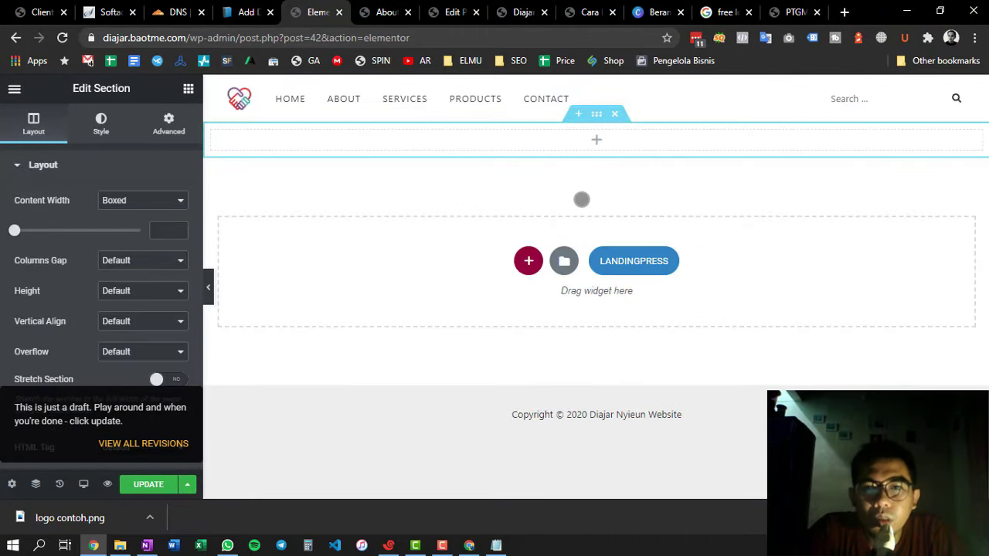
pyautogui.click(526, 257)
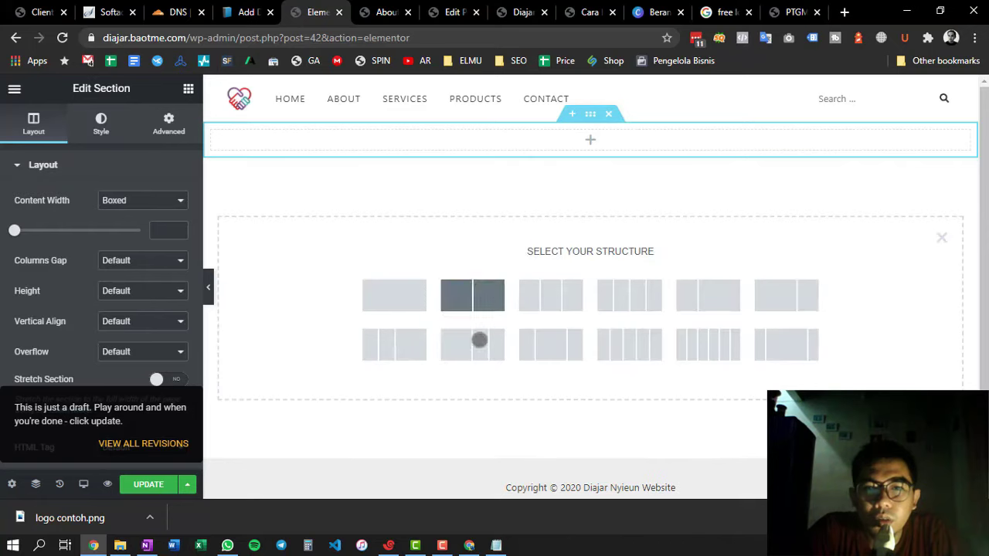
pyautogui.click(380, 299)
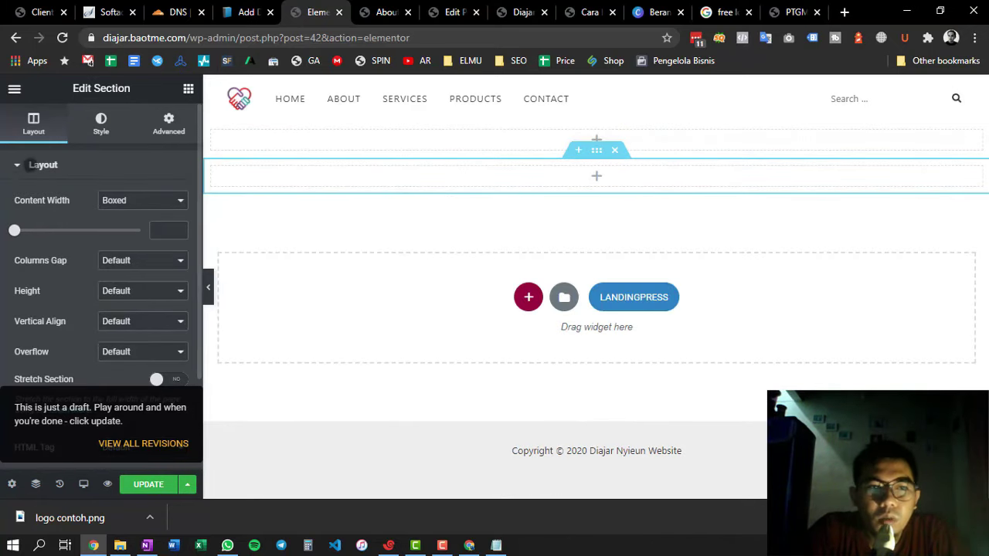
pyautogui.click(188, 89)
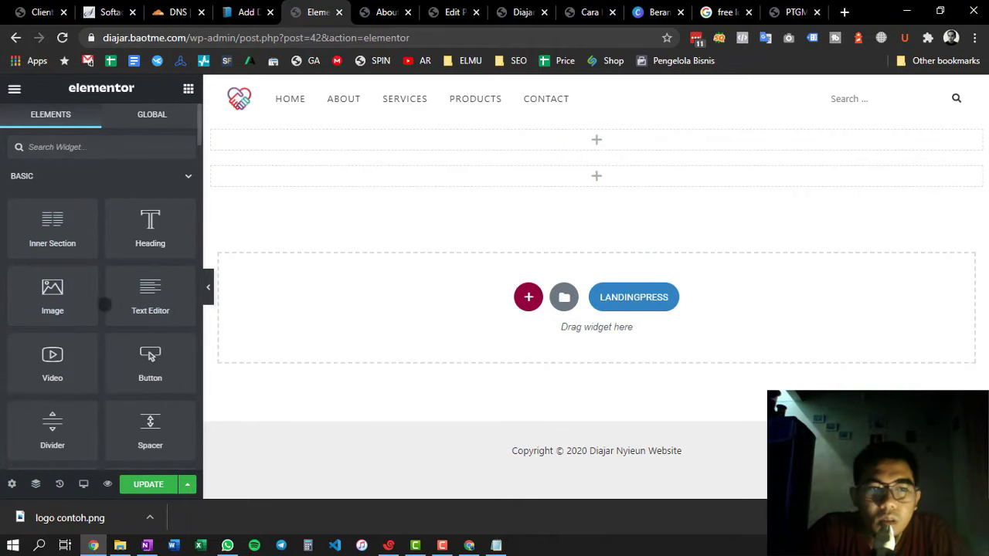
pyautogui.moveTo(164, 304); pyautogui.dragTo(459, 174)
# Step: Replace the placeholder lorem text with the GMI history pasted as plain text
pyautogui.click(100, 337)
pyautogui.hotkey('ctrl', 'a')
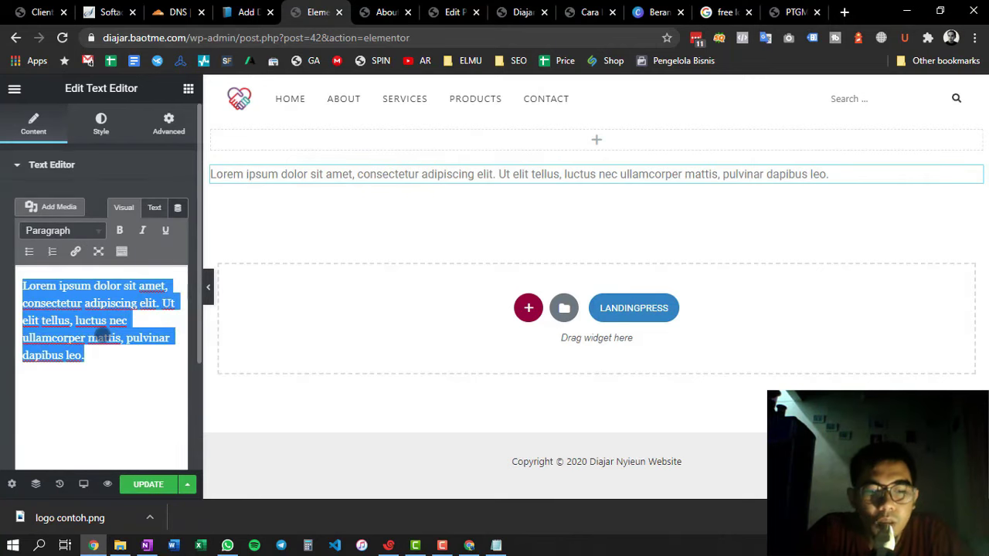
pyautogui.rightClick(101, 338)
pyautogui.click(178, 159)
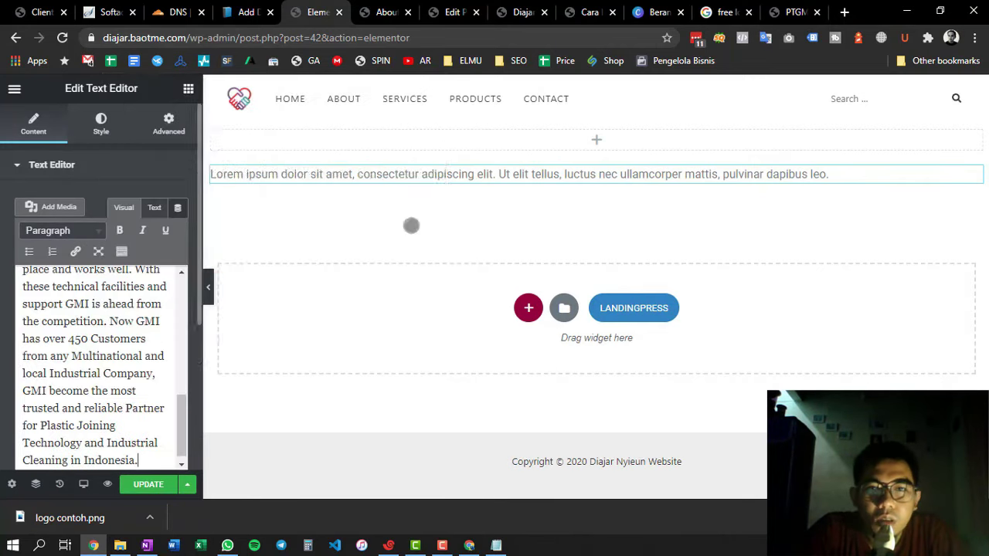
pyautogui.click(188, 88)
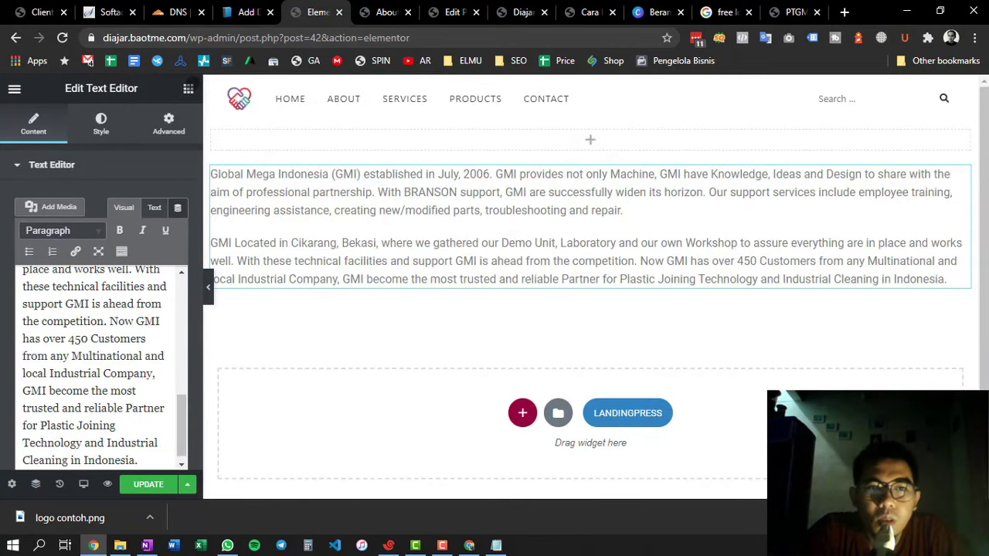
pyautogui.click(592, 114)
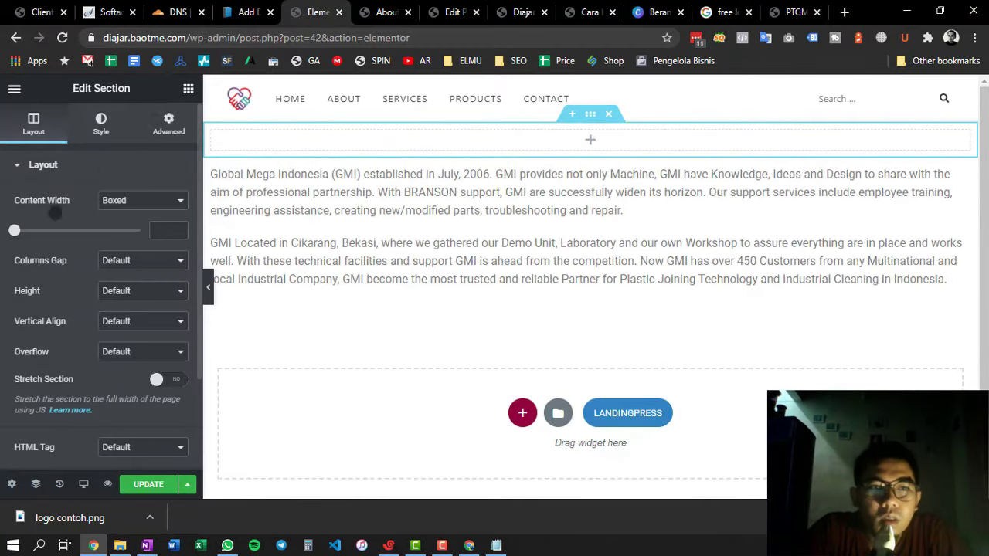
pyautogui.click(187, 88)
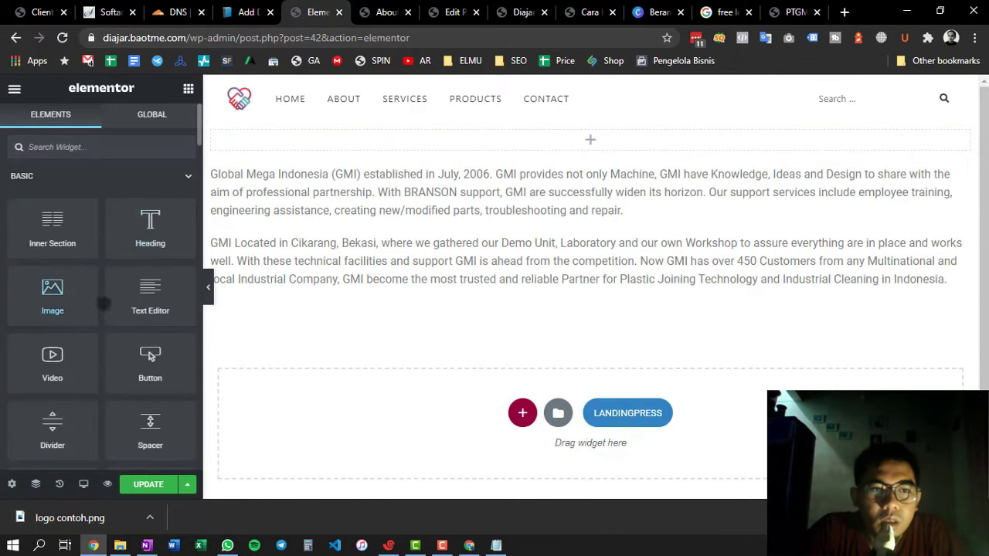
# Step: Add a Heading to the top section and give it a classic Monas night-image background
pyautogui.moveTo(239, 220); pyautogui.dragTo(494, 139)
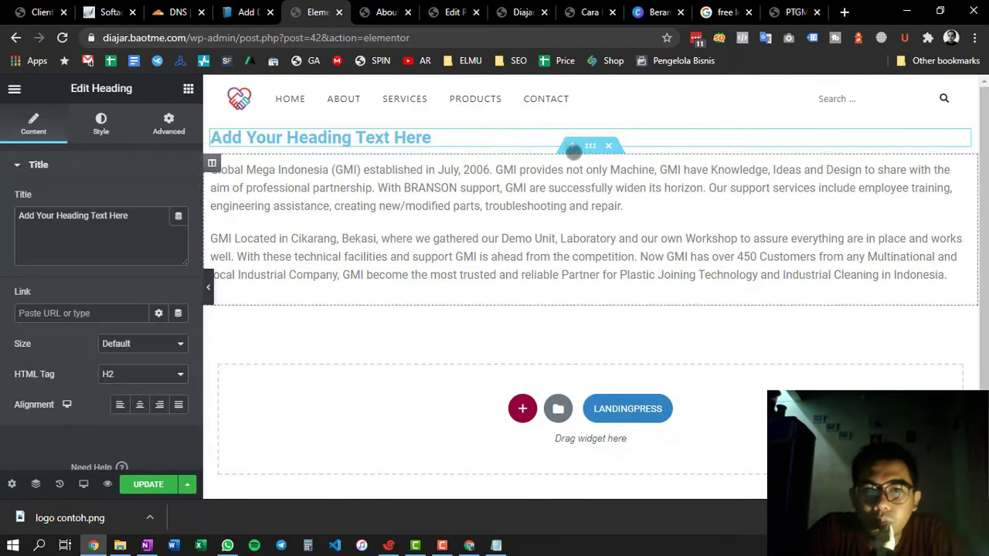
pyautogui.click(587, 114)
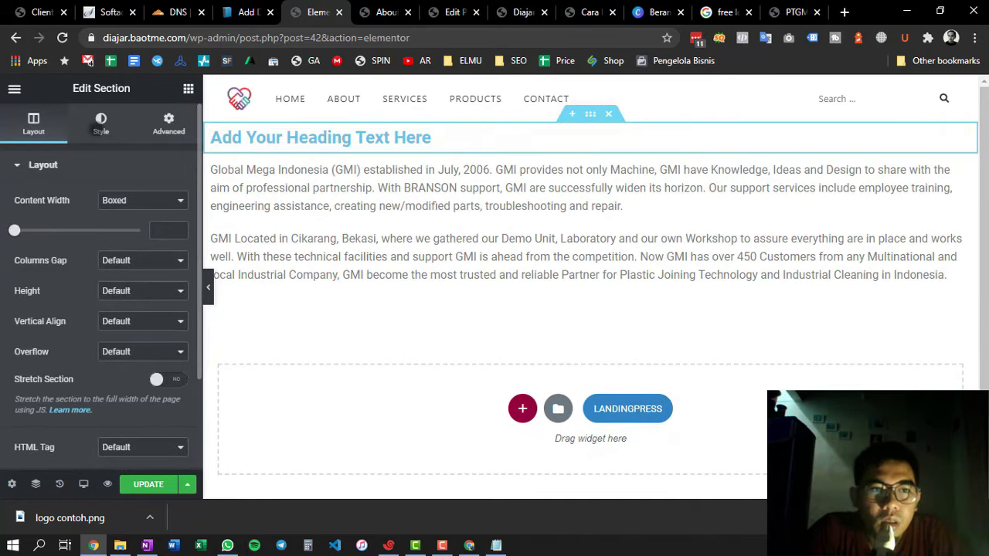
pyautogui.click(101, 123)
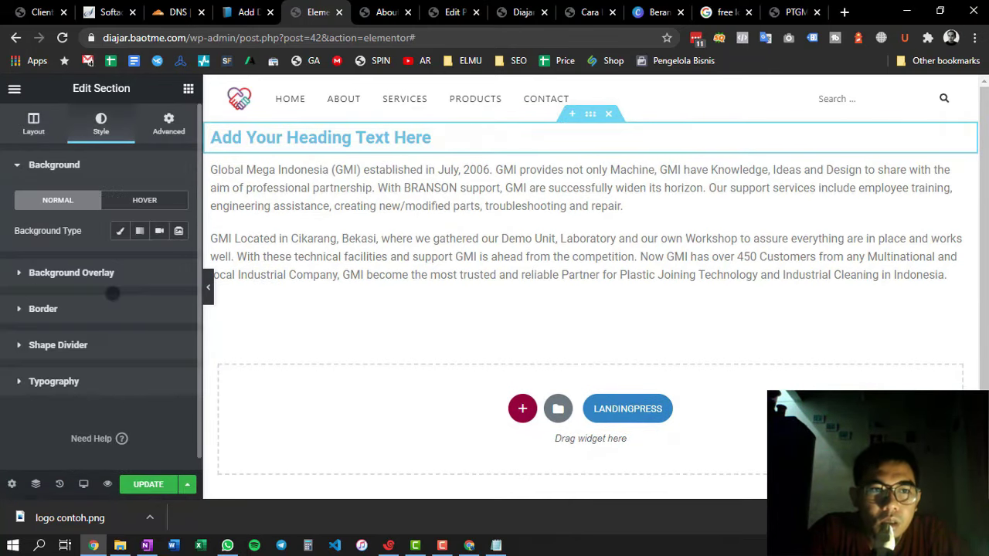
pyautogui.click(119, 230)
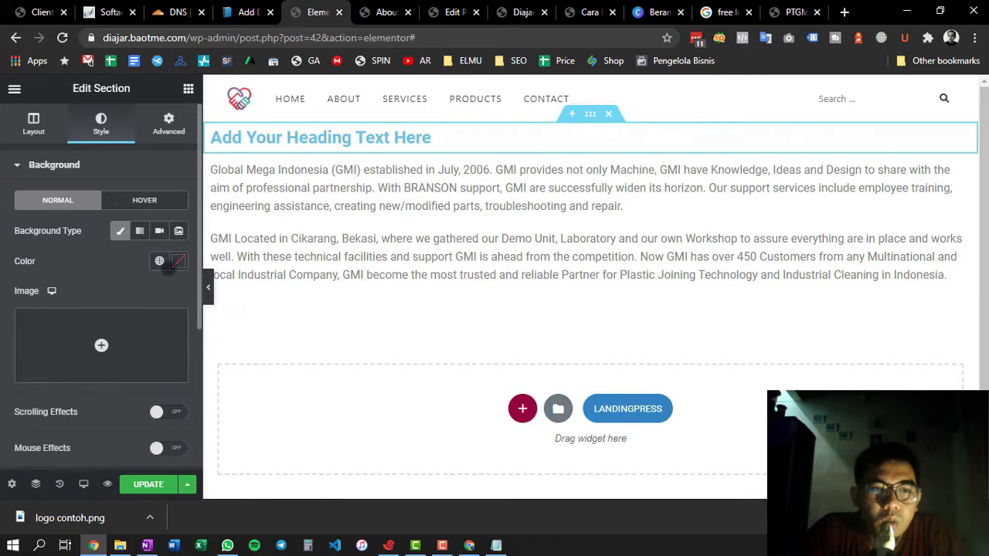
pyautogui.click(146, 331)
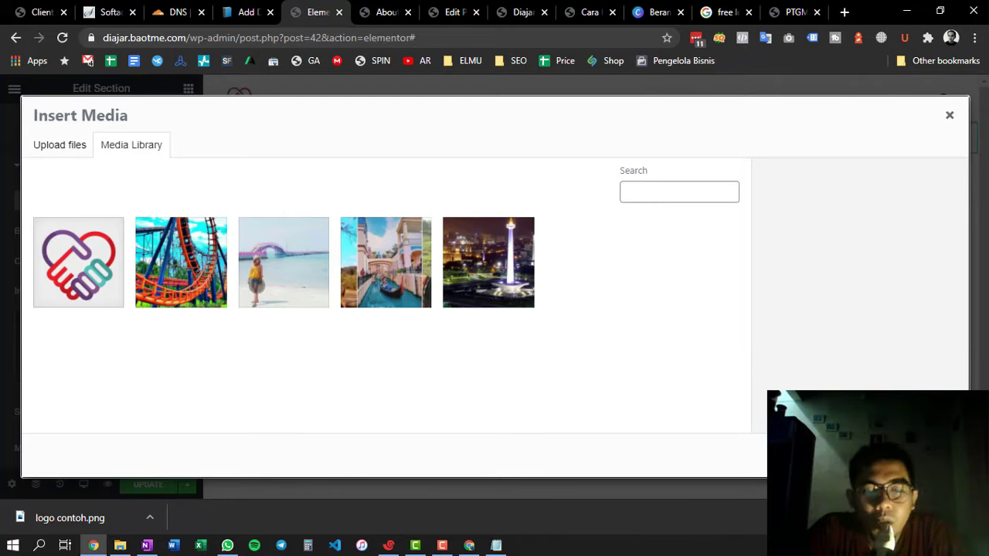
pyautogui.click(489, 262)
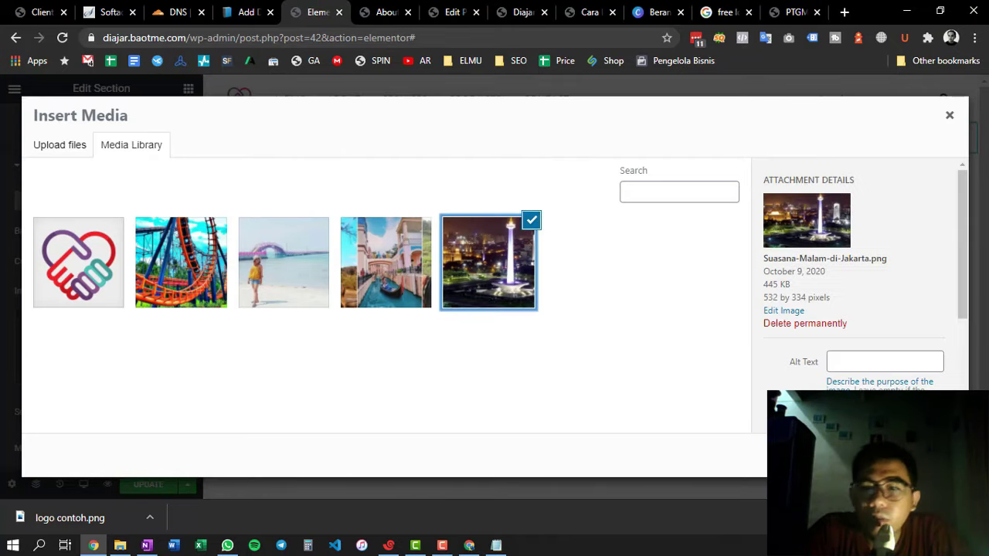
pyautogui.click(920, 455)
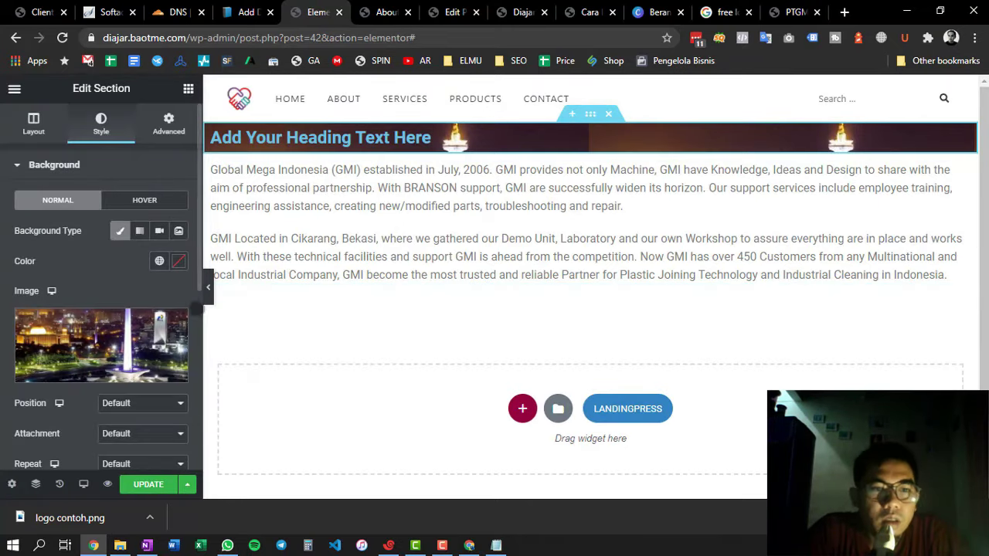
# Step: Set the banner background image size to Cover
pyautogui.scroll(-2, 124, 309)
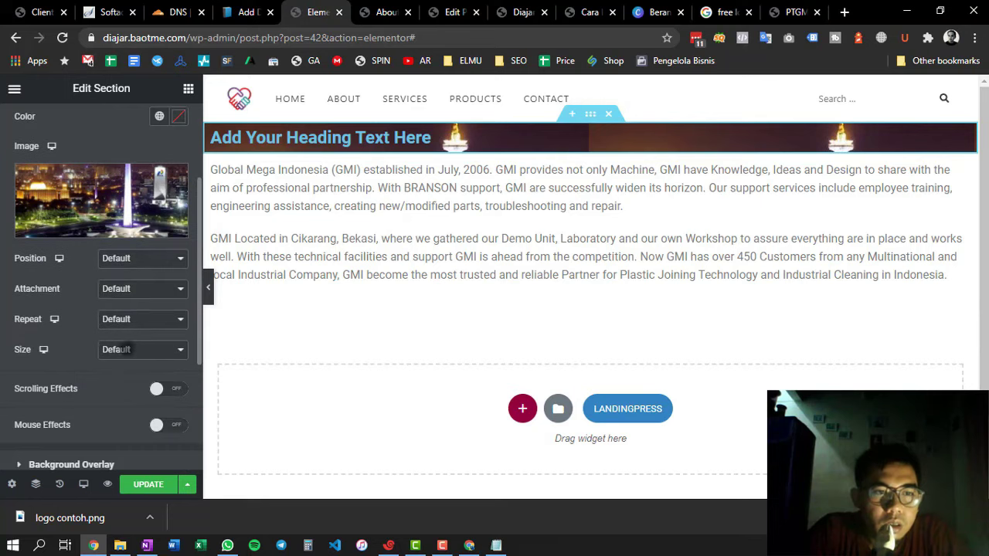
pyautogui.click(127, 349)
pyautogui.click(130, 396)
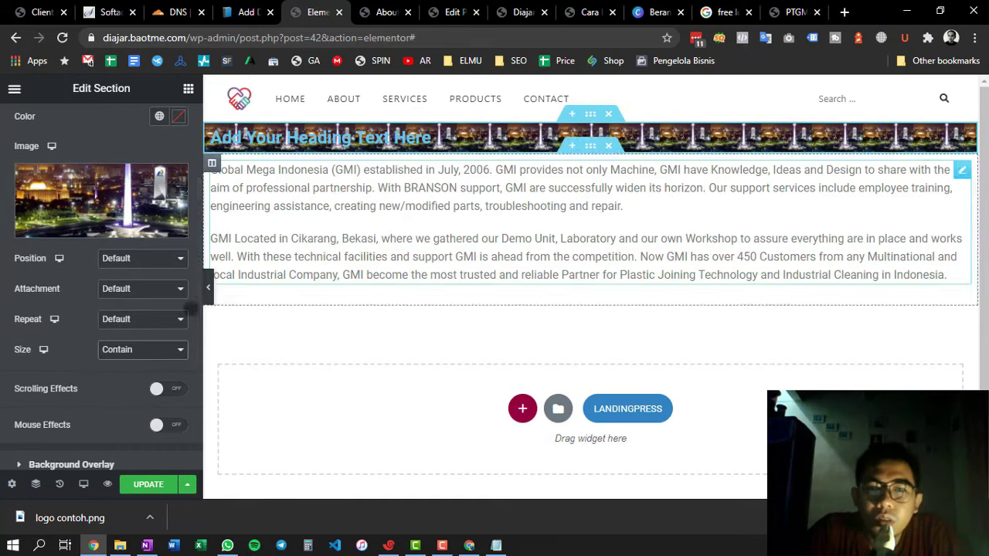
pyautogui.click(143, 350)
pyautogui.click(128, 384)
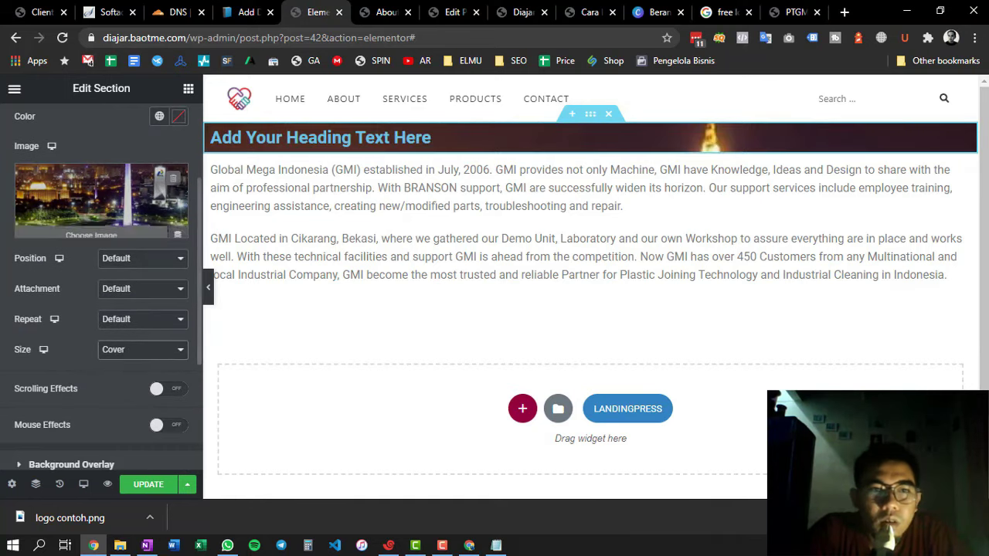
pyautogui.scroll(2, 103, 133)
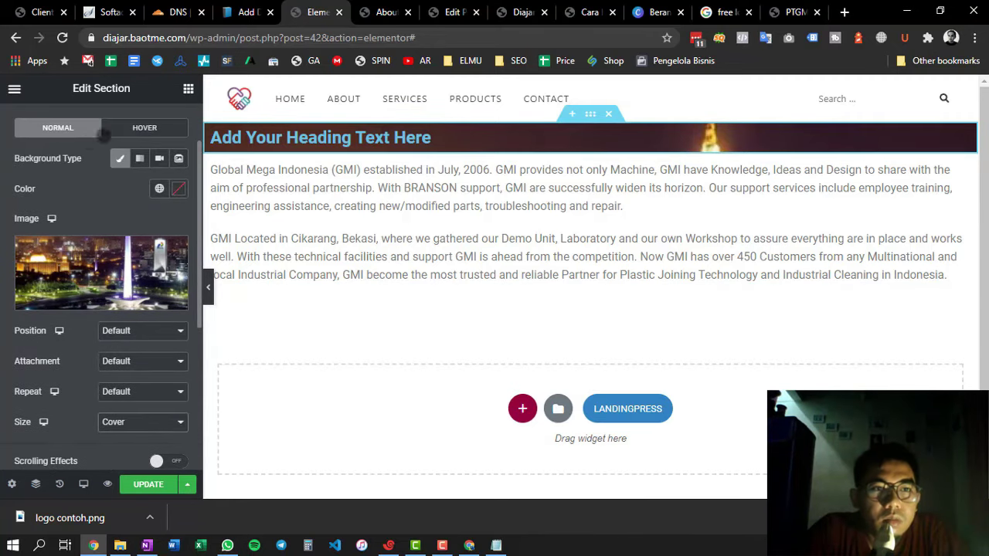
pyautogui.scroll(2, 103, 133)
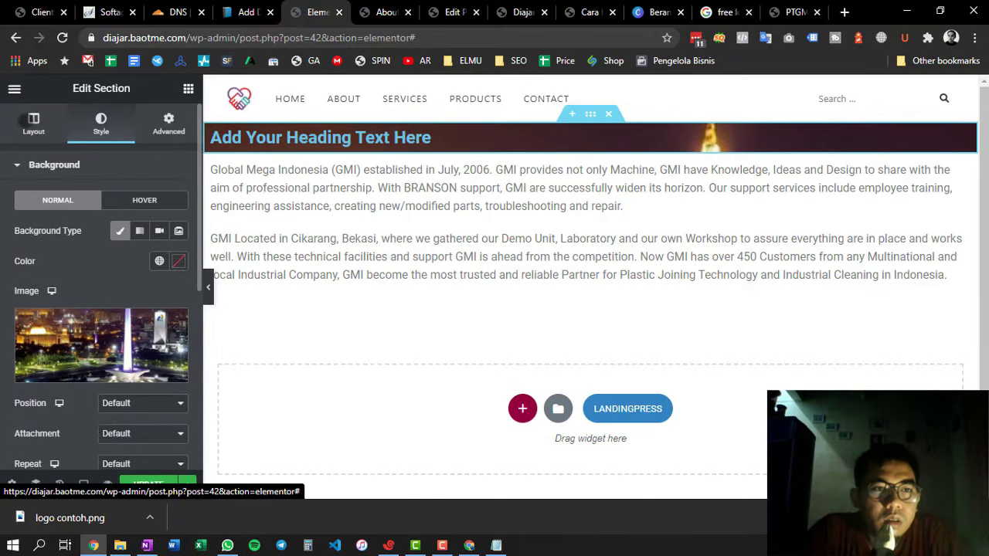
# Step: Clear the banner's content width and give it a 152 px minimum height
pyautogui.click(31, 123)
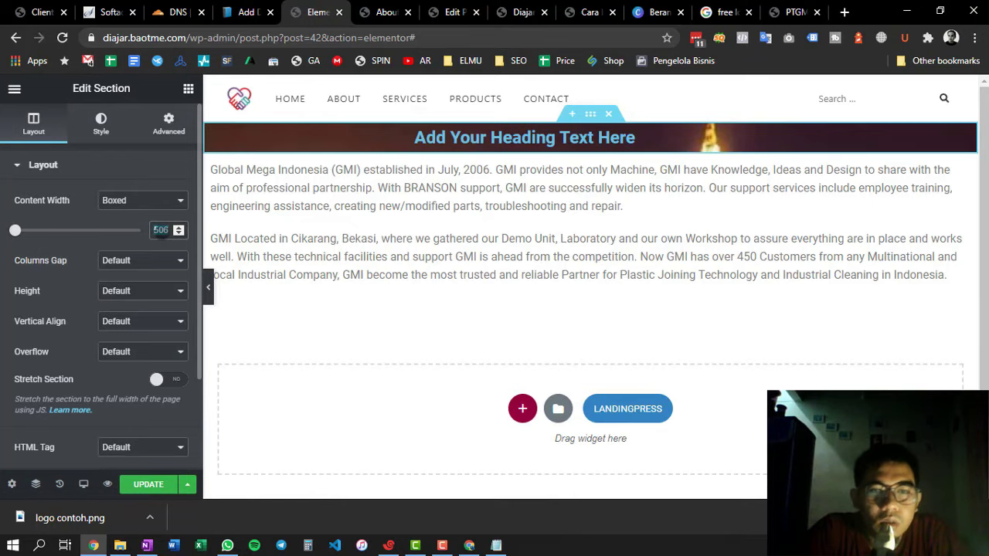
pyautogui.press('BackSpace')
pyautogui.click(118, 299)
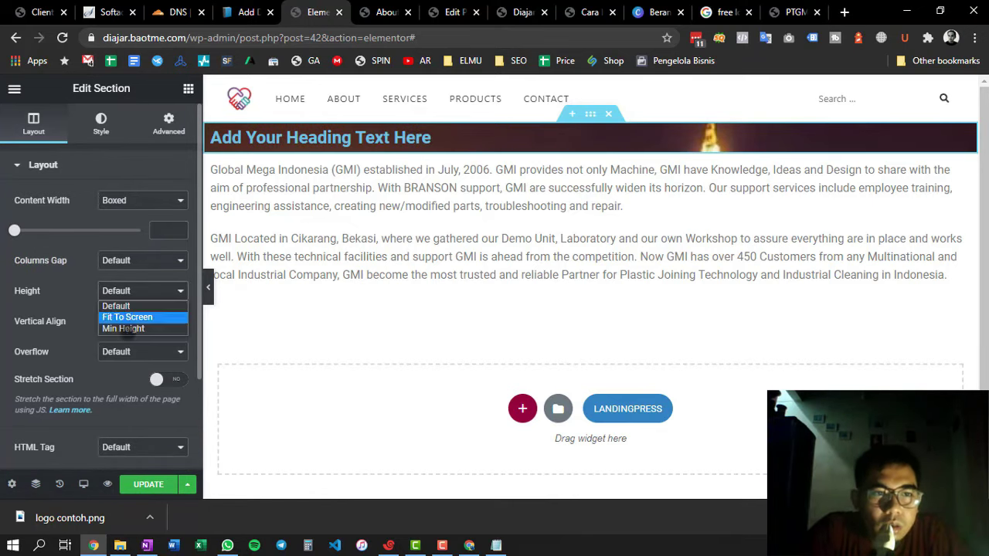
pyautogui.click(126, 327)
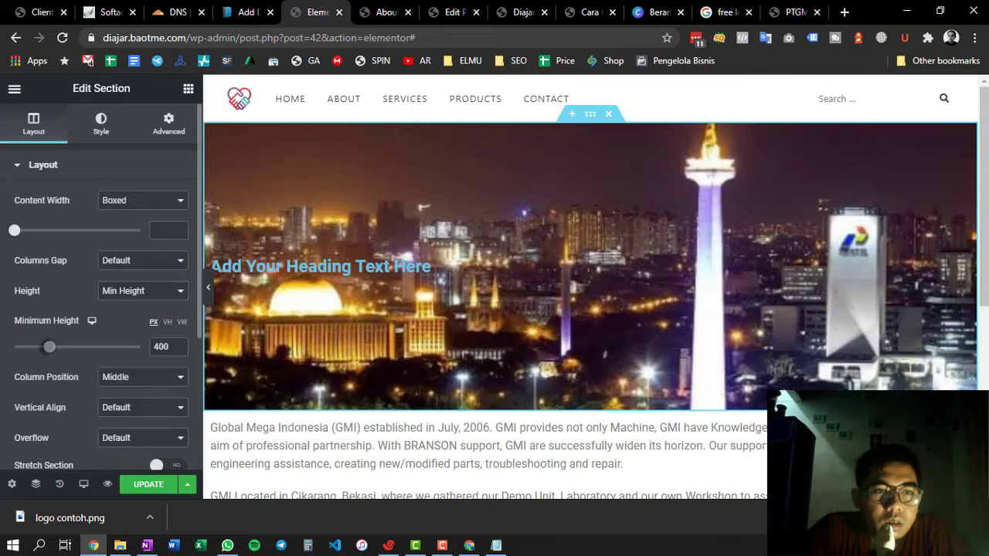
pyautogui.moveTo(49, 347); pyautogui.dragTo(26, 347)
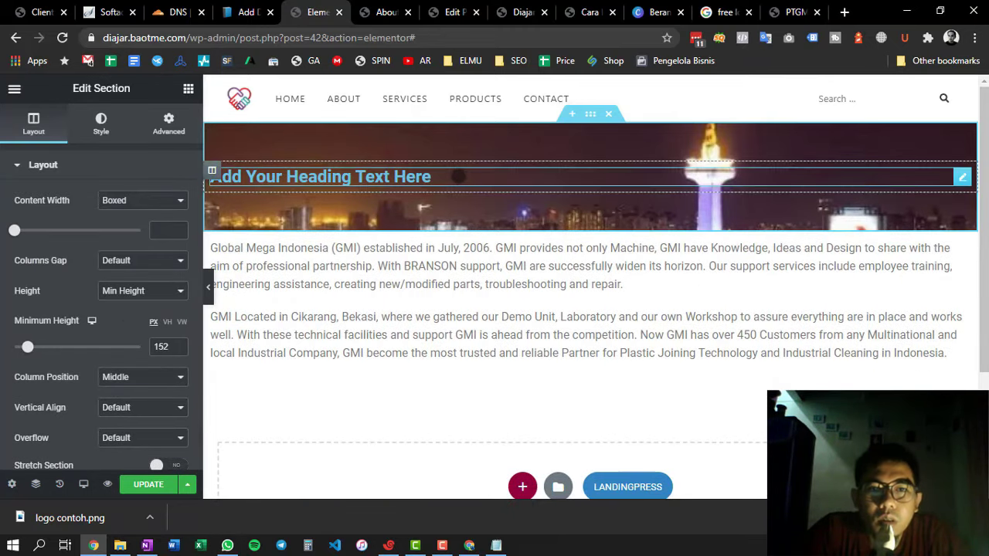
# Step: Center the banner heading and make it an H1
pyautogui.click(432, 177)
pyautogui.click(139, 404)
pyautogui.click(142, 374)
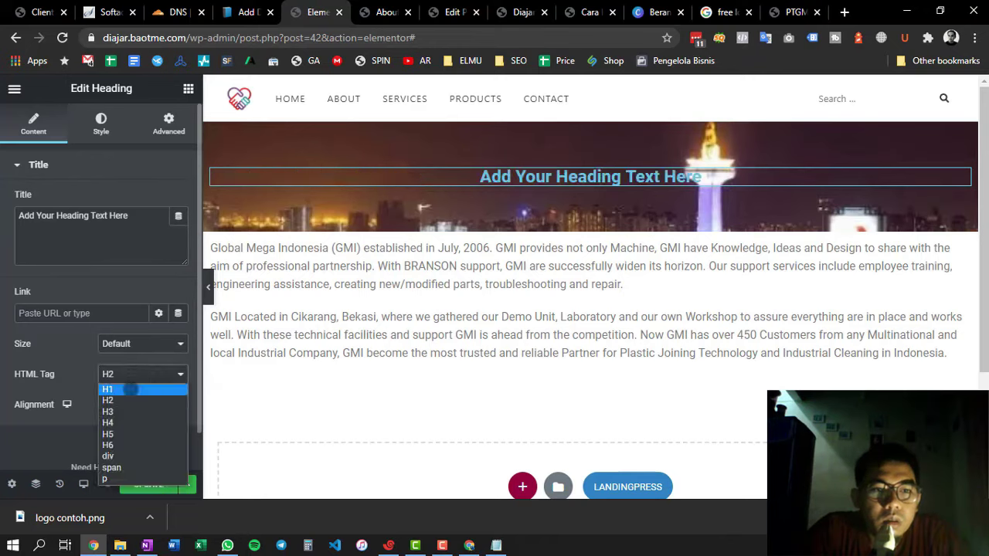
pyautogui.click(124, 387)
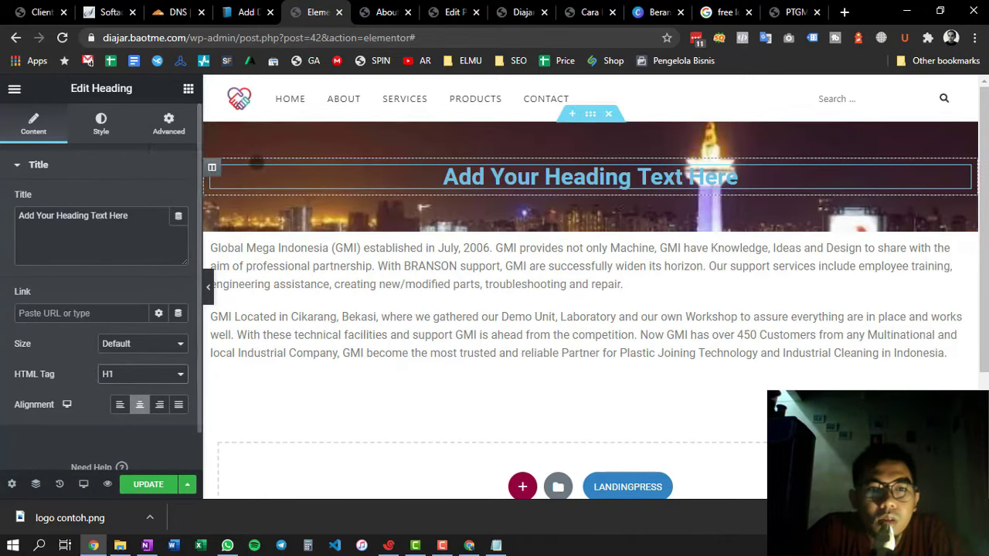
pyautogui.click(590, 114)
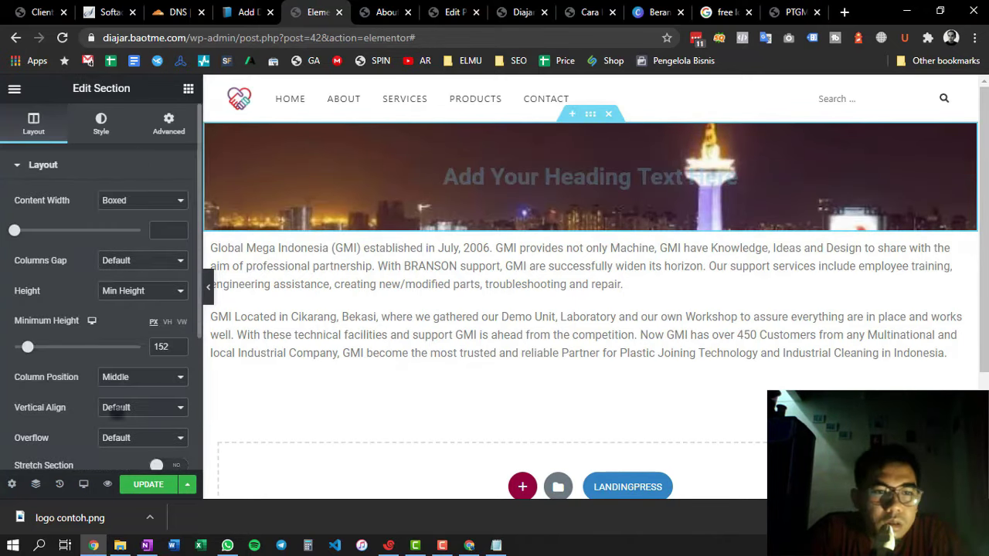
pyautogui.scroll(-3, 119, 394)
pyautogui.scroll(2, 78, 278)
pyautogui.scroll(2, 74, 178)
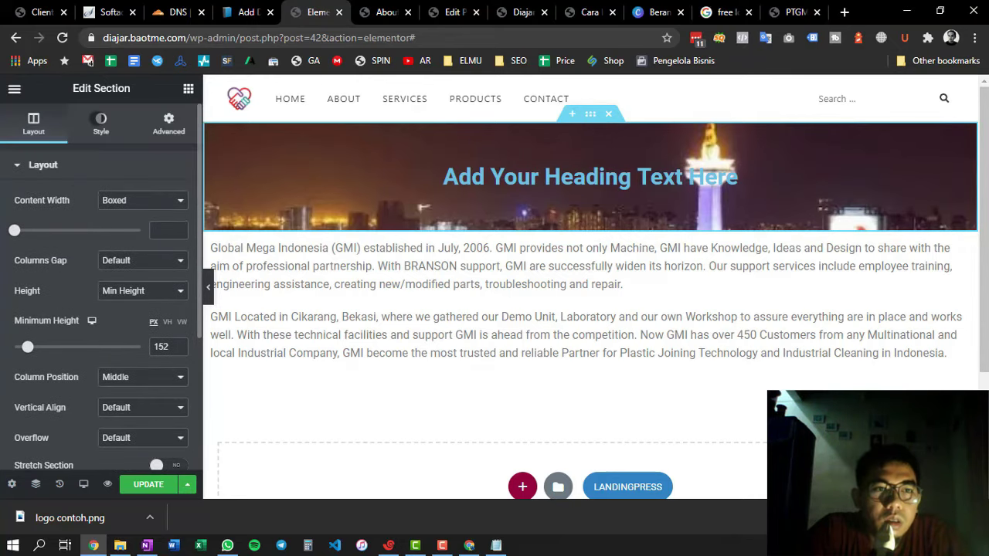
# Step: Give the banner a classic near-black #090606 background overlay at 0.5 opacity
pyautogui.click(101, 123)
pyautogui.scroll(-3, 130, 404)
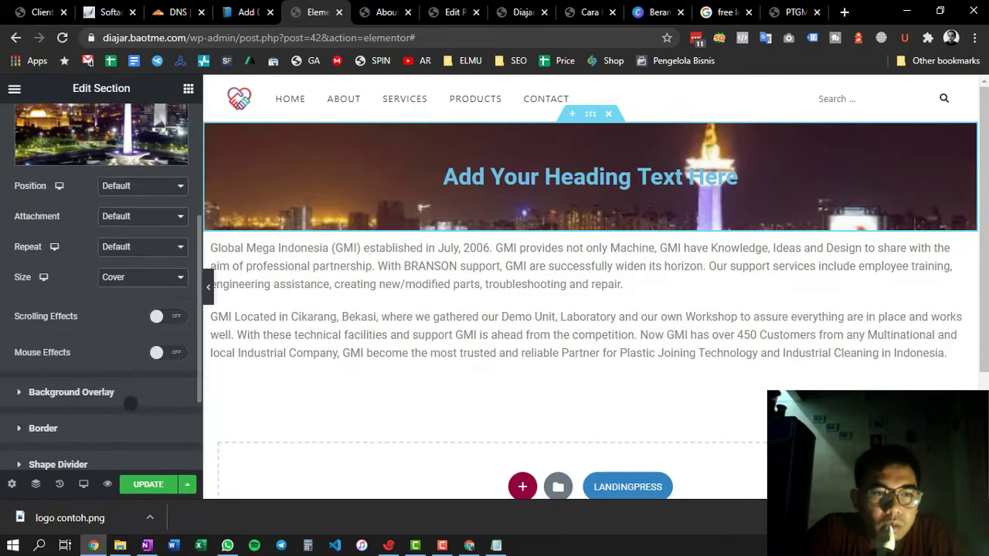
pyautogui.click(113, 386)
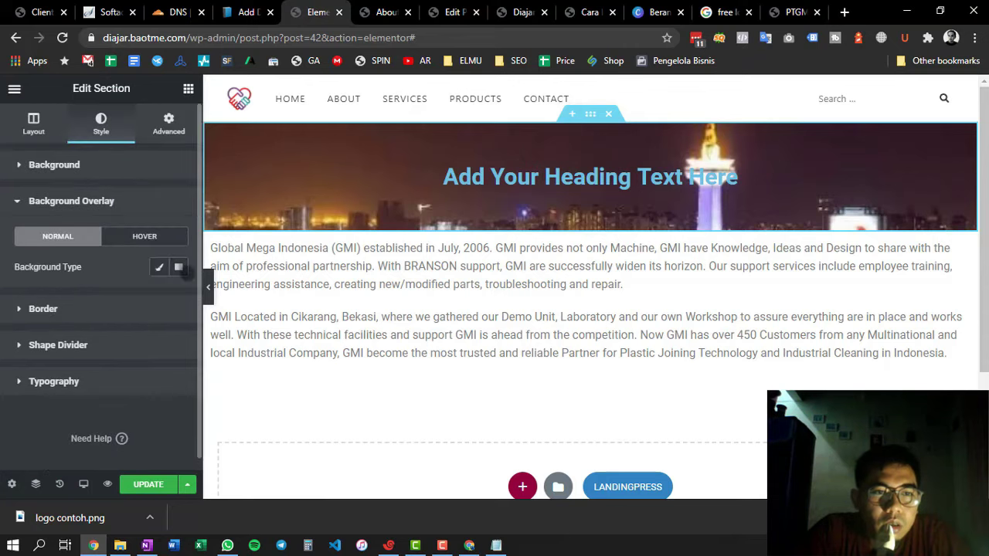
pyautogui.click(159, 266)
pyautogui.click(106, 367)
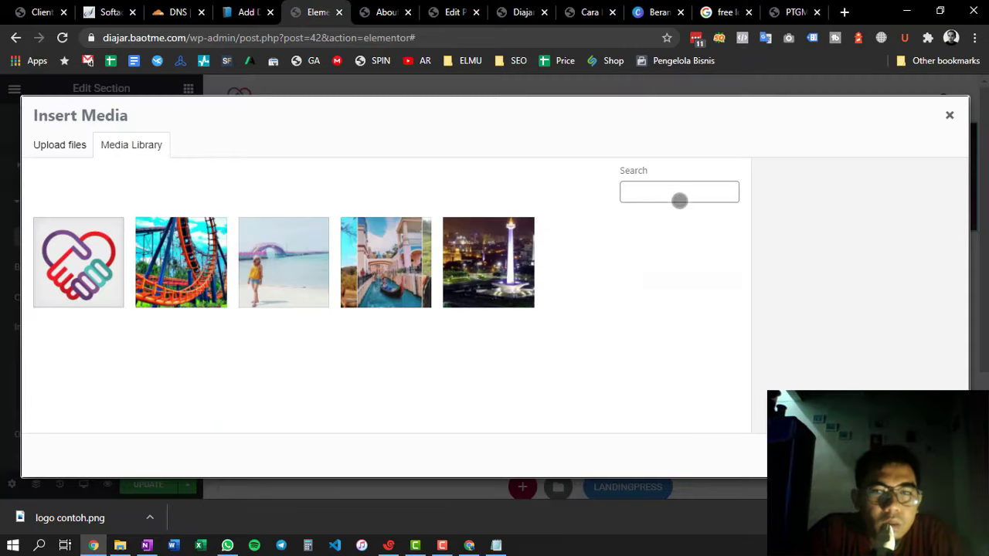
pyautogui.click(950, 115)
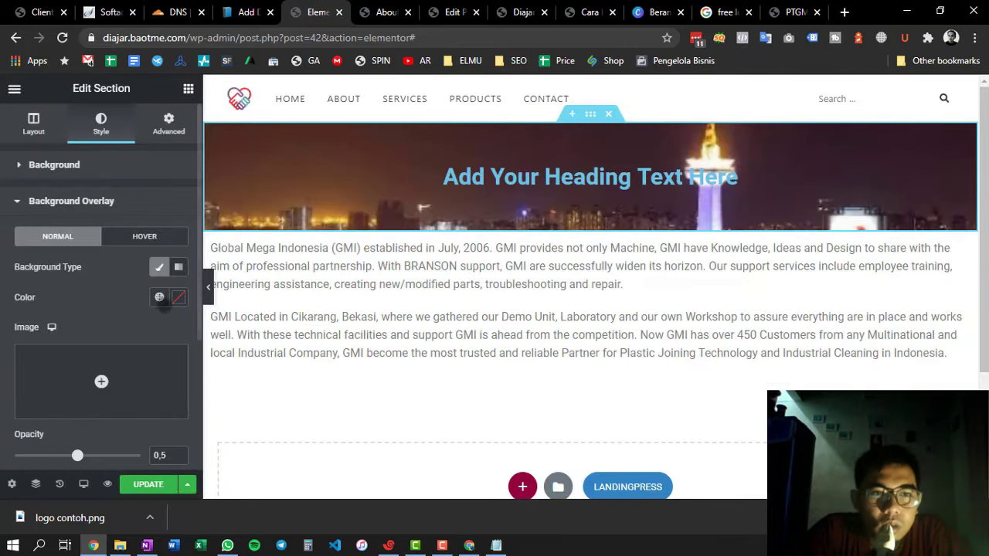
pyautogui.click(179, 297)
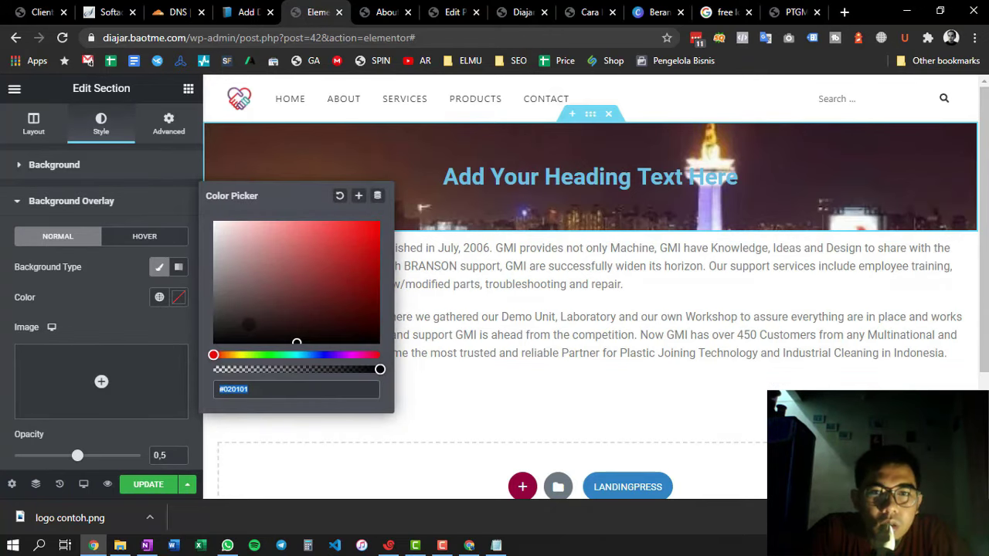
pyautogui.click(249, 325)
pyautogui.click(265, 340)
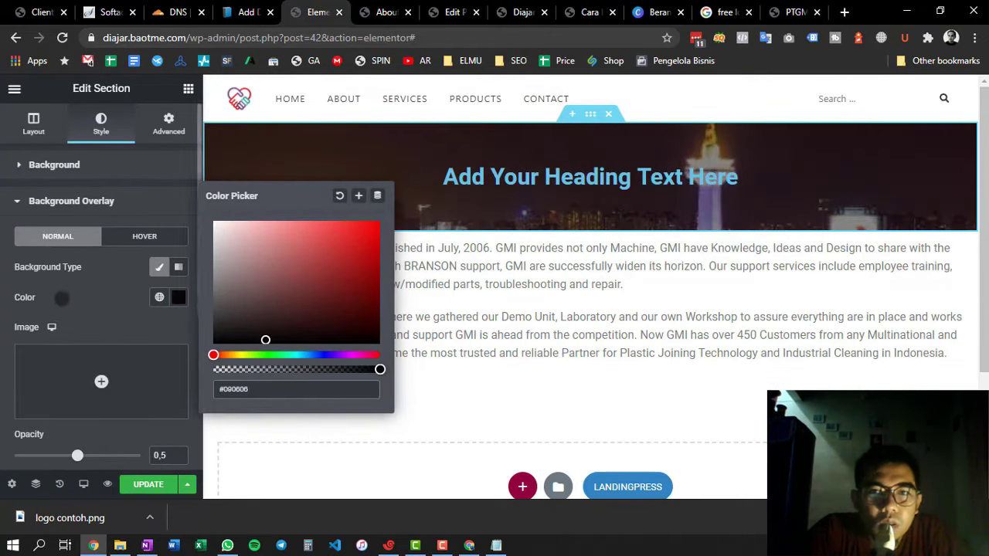
pyautogui.click(87, 236)
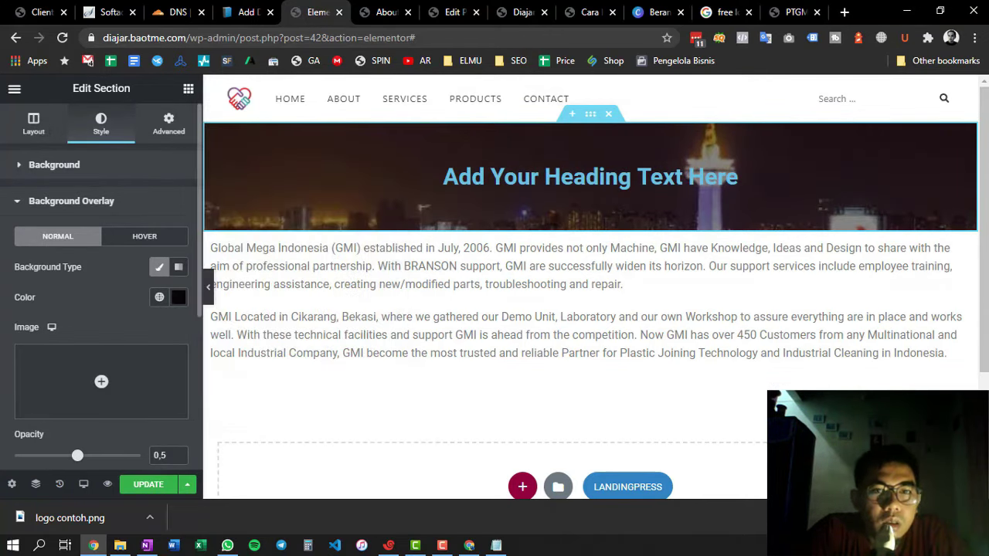
# Step: Set the banner heading text colour to white #FFFFFF
pyautogui.click(33, 124)
pyautogui.click(316, 178)
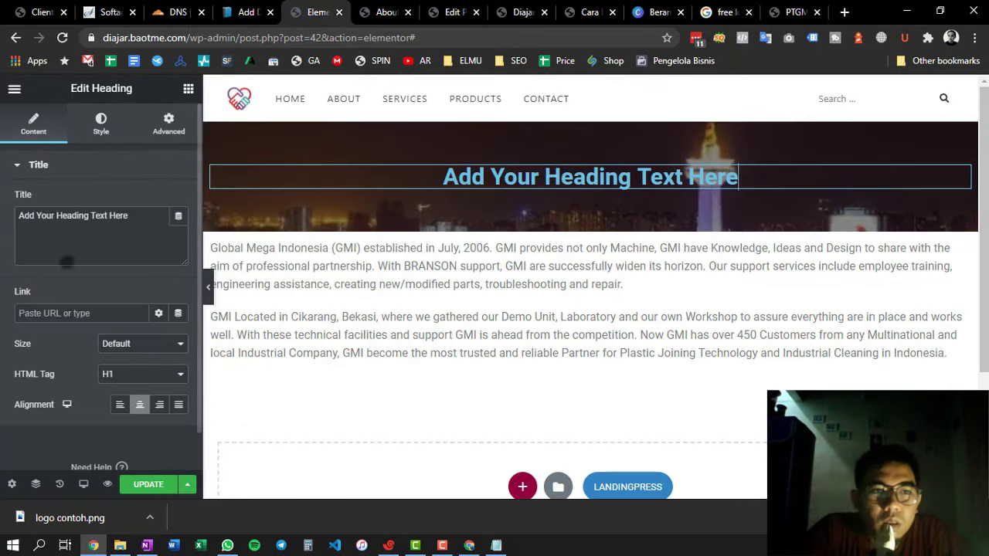
pyautogui.click(121, 131)
pyautogui.click(178, 200)
pyautogui.click(111, 269)
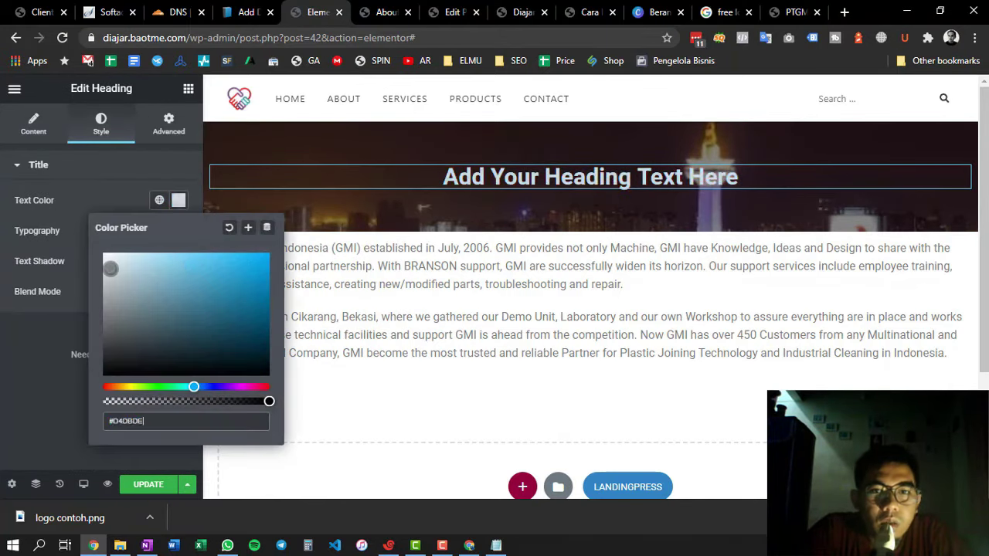
pyautogui.moveTo(110, 263); pyautogui.dragTo(83, 242)
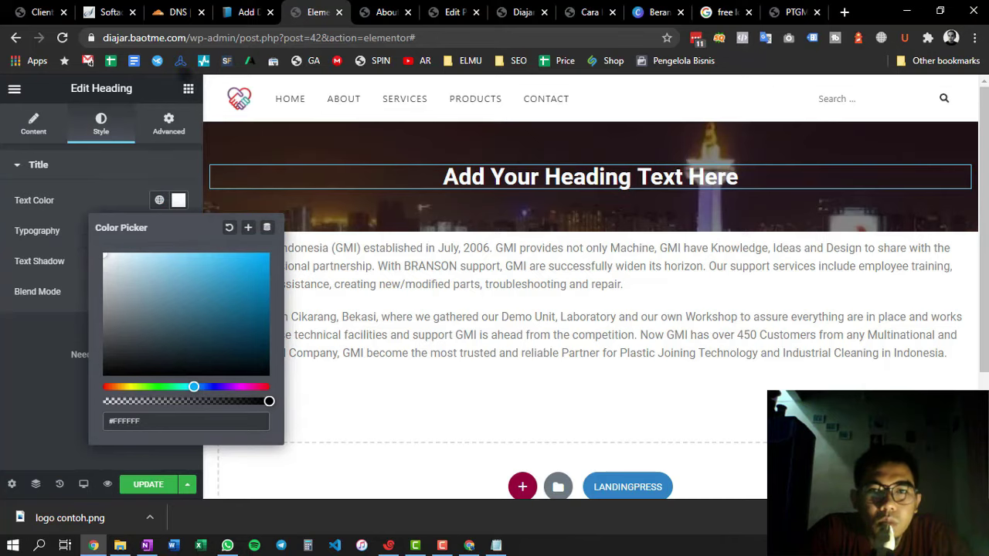
pyautogui.click(469, 177)
# Step: Replace the banner heading's title text with 'Tentang Kami'
pyautogui.click(473, 210)
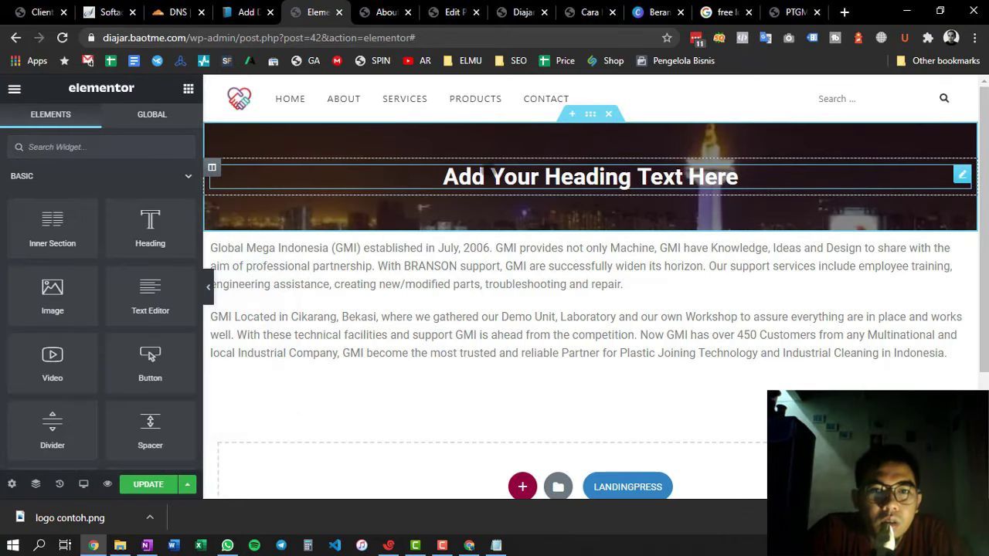
pyautogui.click(487, 175)
pyautogui.click(11, 130)
pyautogui.doubleClick(117, 217)
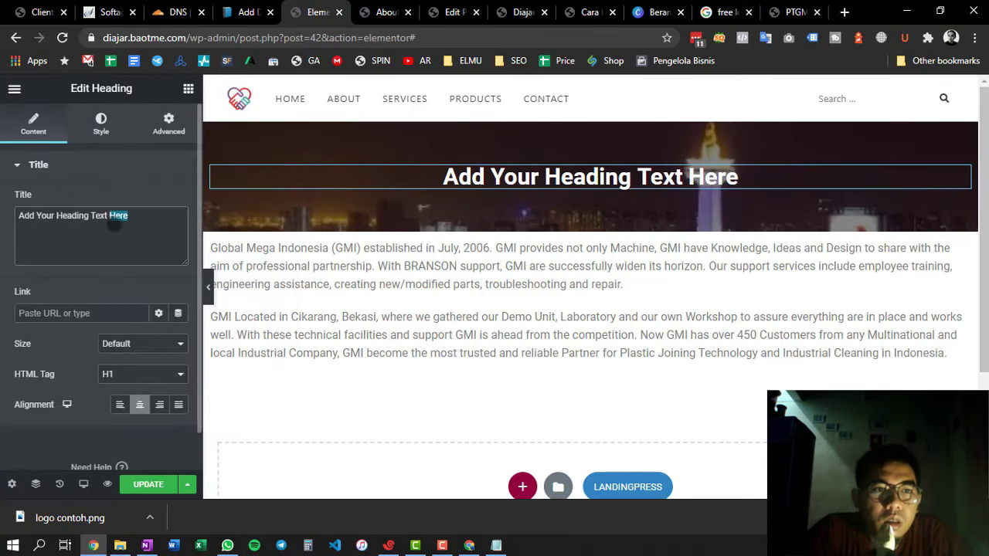
pyautogui.write('About')
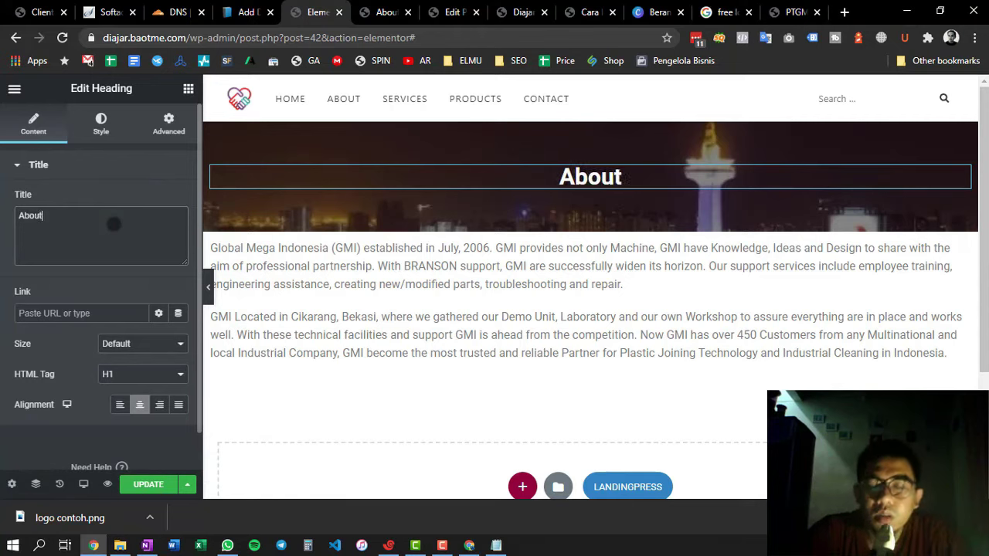
pyautogui.click(482, 352)
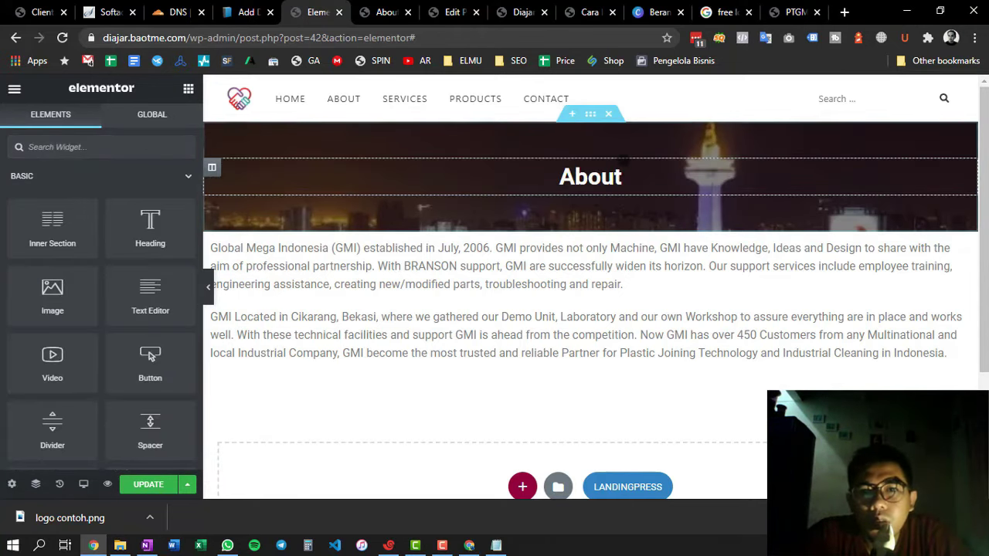
pyautogui.click(618, 175)
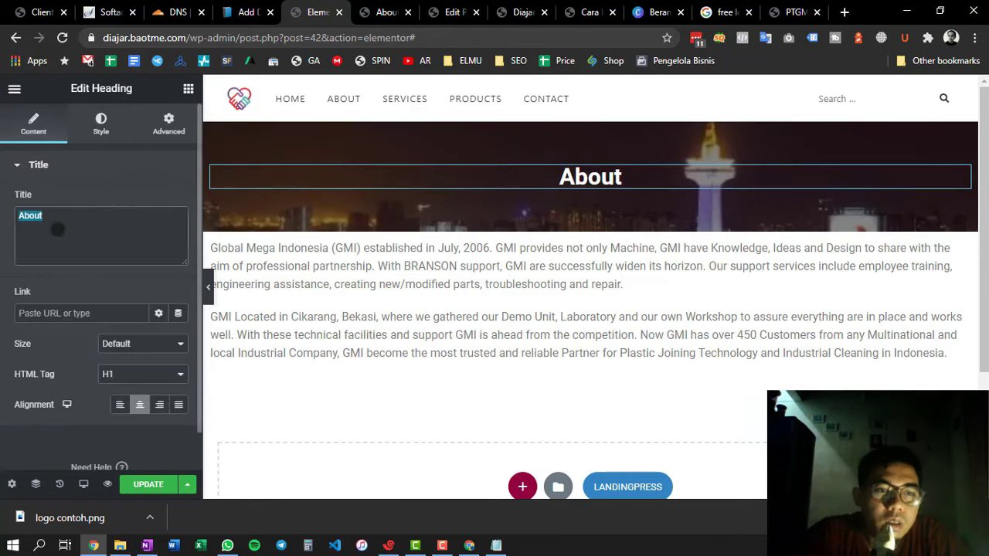
pyautogui.write('Tentang Kami')
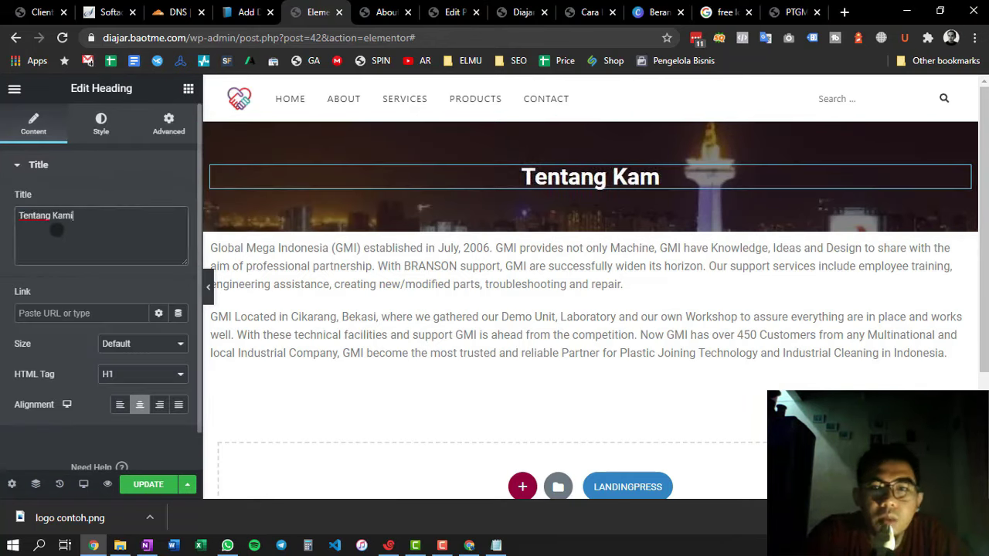
pyautogui.click(312, 323)
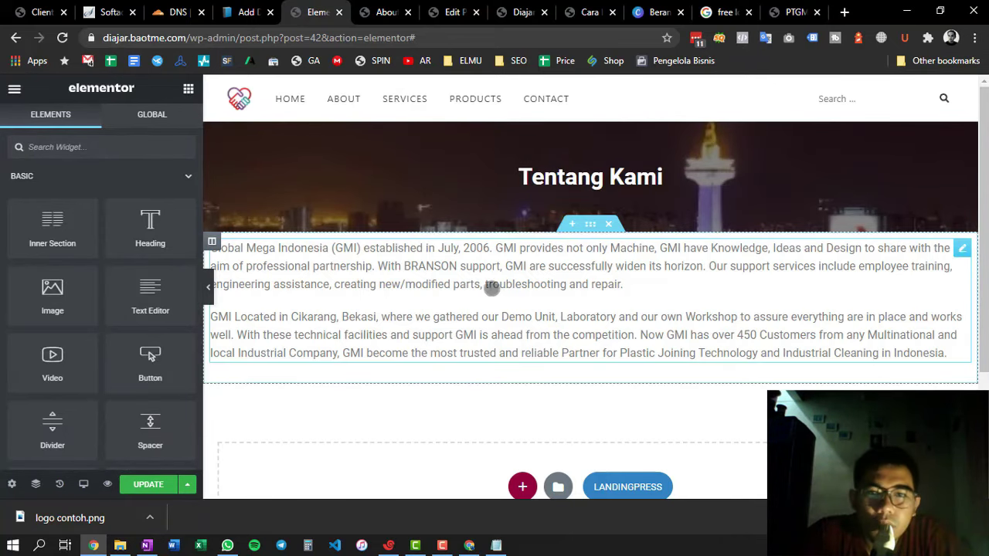
pyautogui.click(792, 11)
pyautogui.scroll(-5, 331, 242)
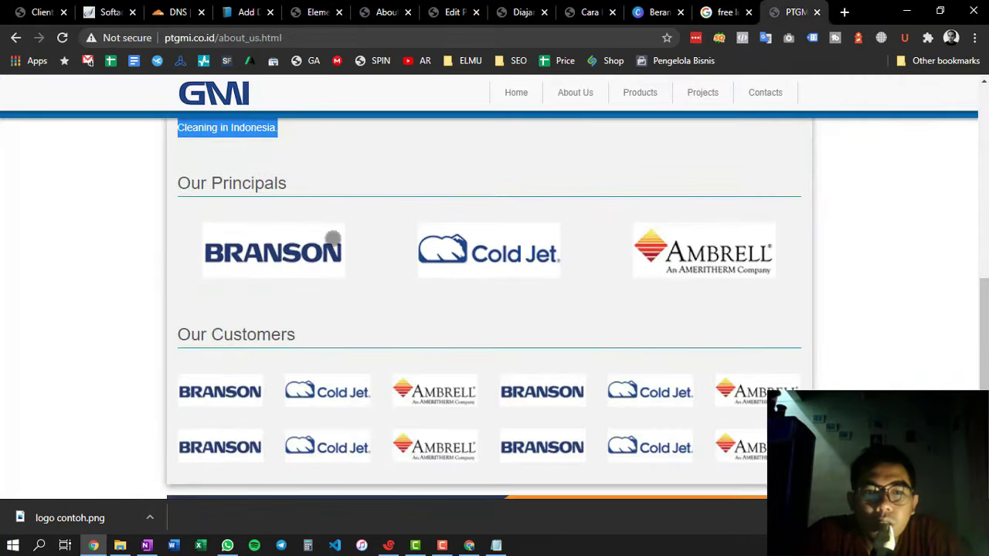
pyautogui.scroll(3, 393, 265)
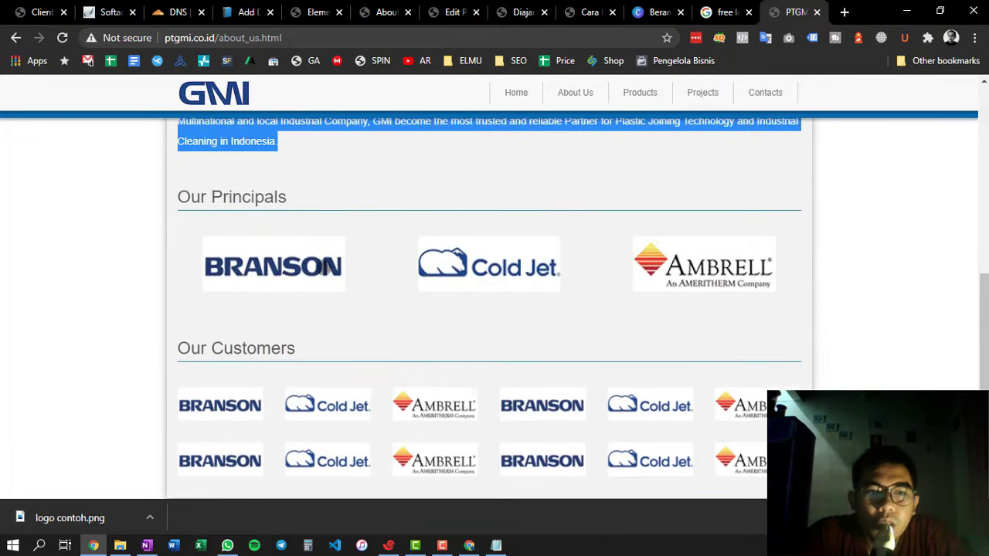
pyautogui.scroll(-3, 417, 294)
pyautogui.click(786, 321)
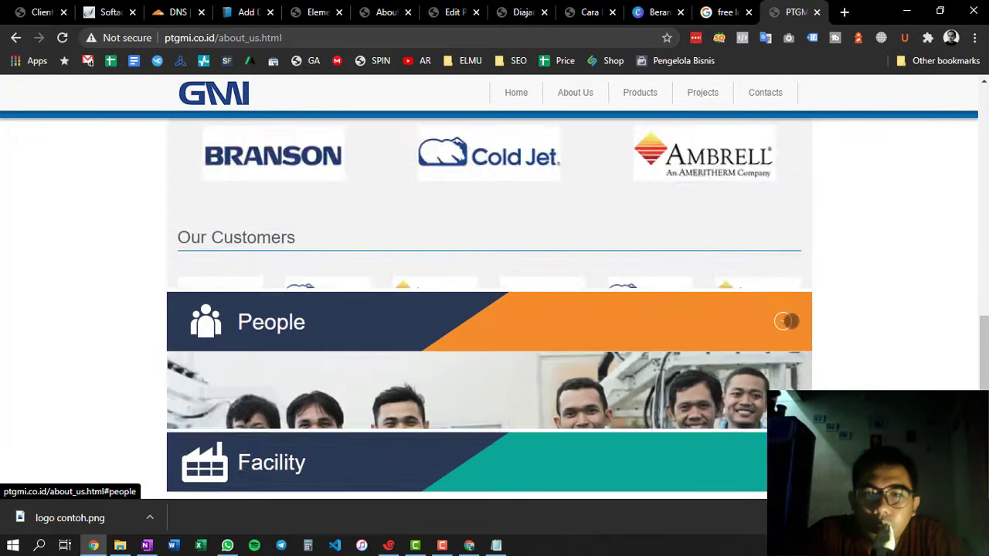
pyautogui.scroll(-5, 508, 348)
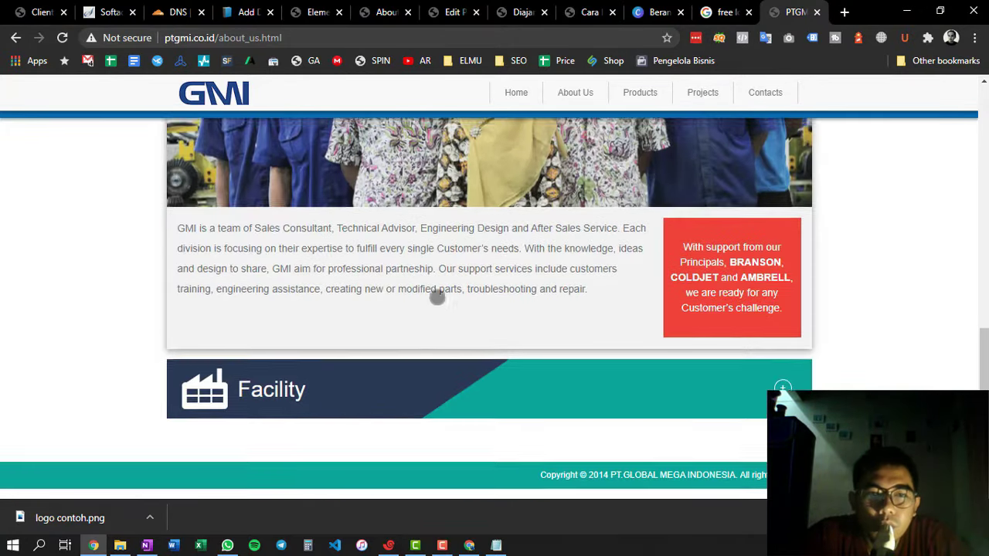
pyautogui.scroll(2, 437, 293)
pyautogui.scroll(-1, 160, 291)
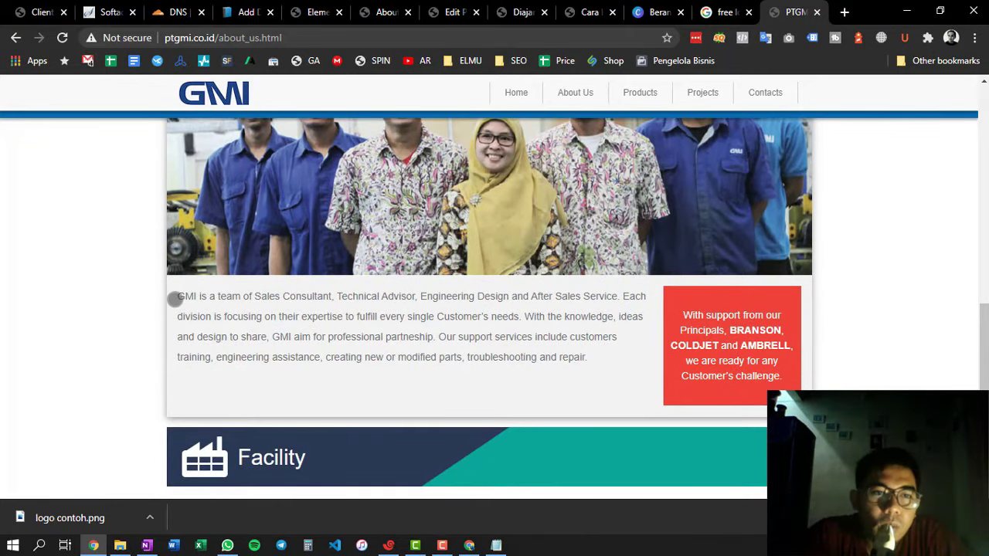
pyautogui.scroll(-1, 353, 335)
pyautogui.click(325, 389)
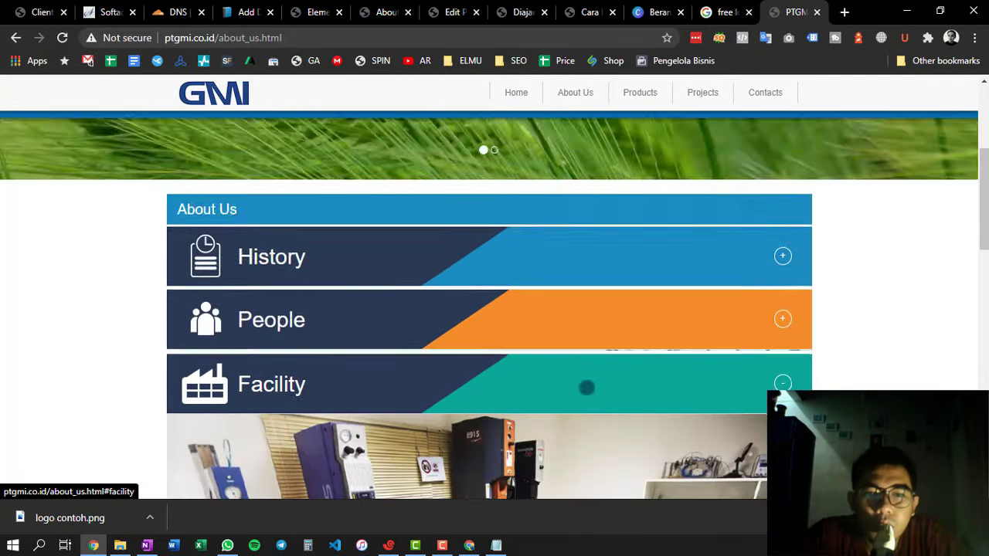
pyautogui.scroll(-8, 344, 354)
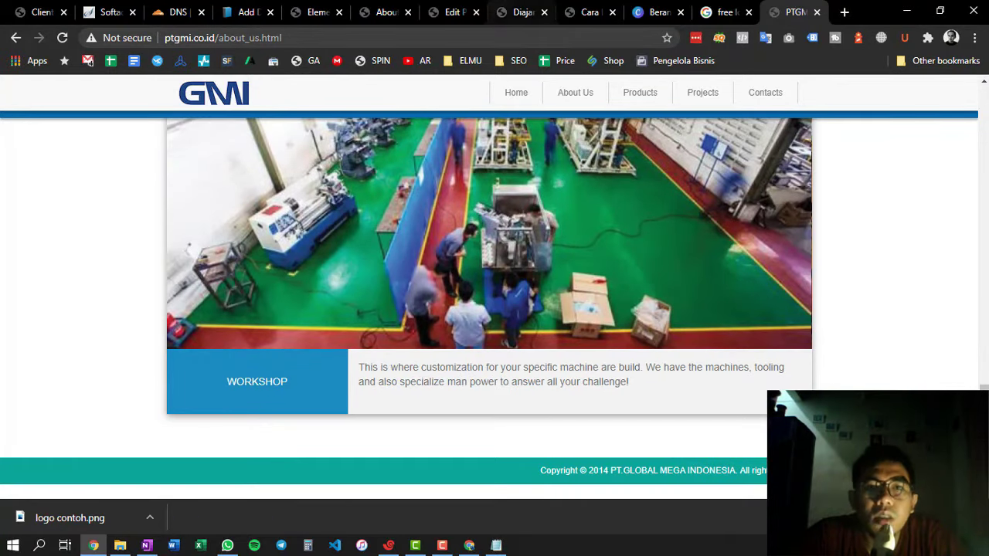
pyautogui.click(456, 12)
pyautogui.click(385, 11)
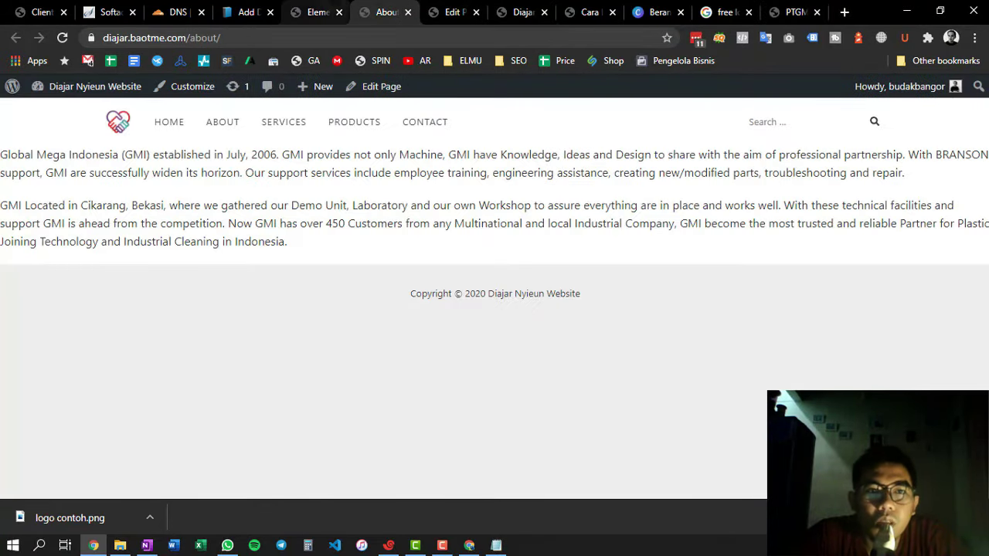
pyautogui.click(317, 11)
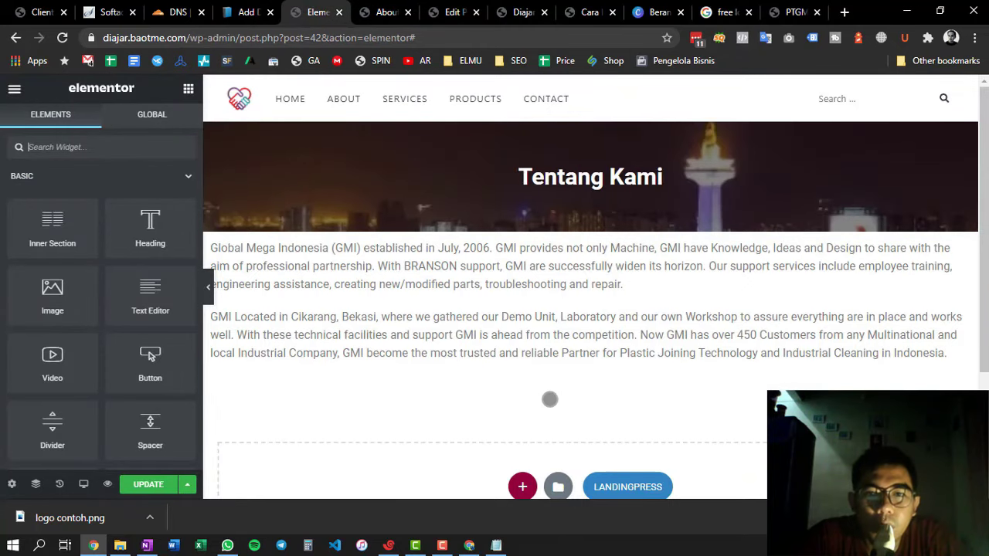
# Step: Add a two-column section below the text with the beach photo in the left column
pyautogui.scroll(-2, 556, 336)
pyautogui.click(522, 342)
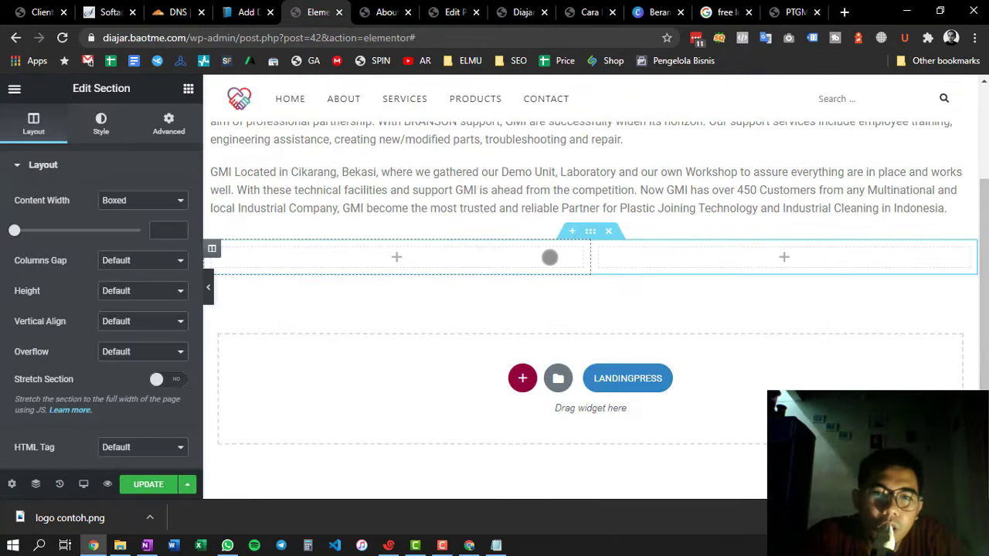
pyautogui.click(188, 88)
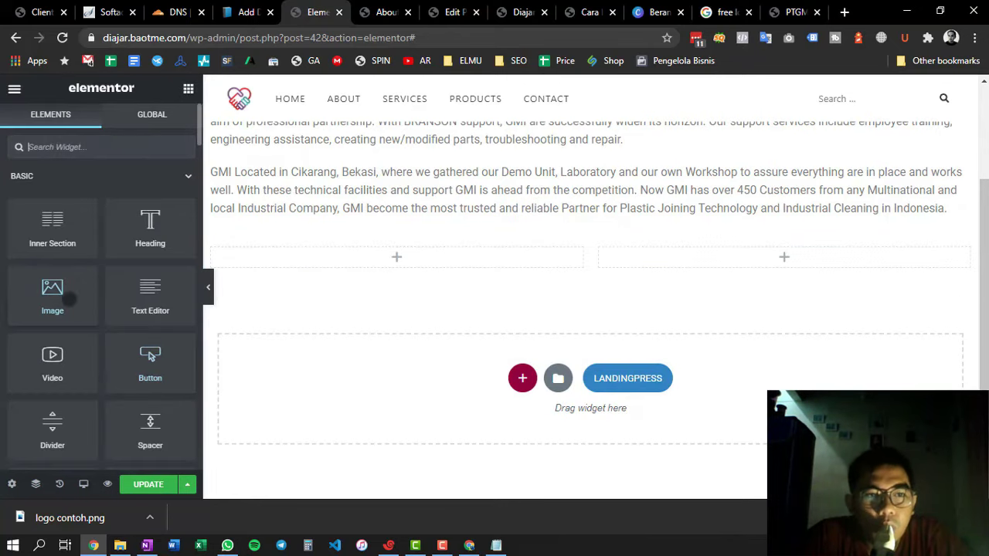
pyautogui.moveTo(62, 294); pyautogui.dragTo(229, 289)
pyautogui.click(60, 218)
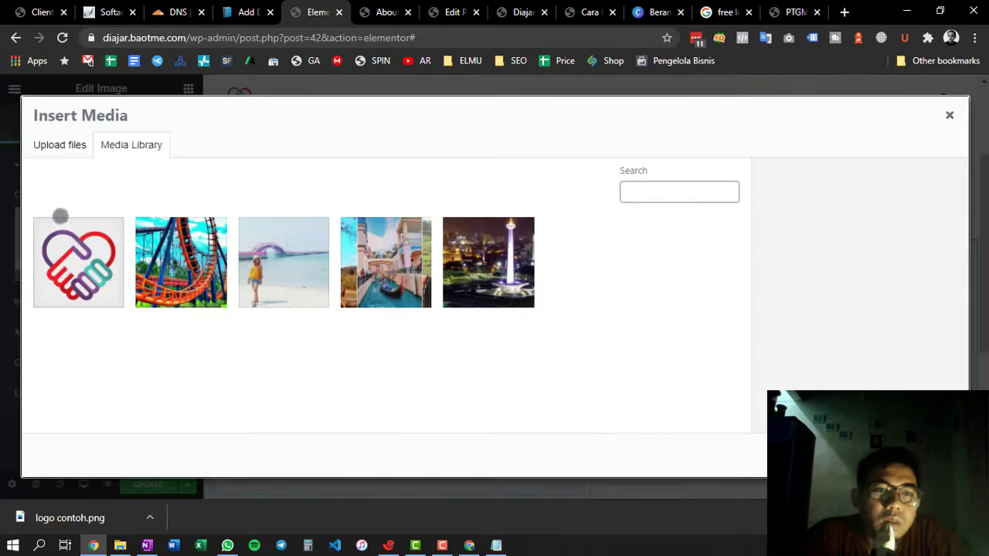
pyautogui.click(281, 263)
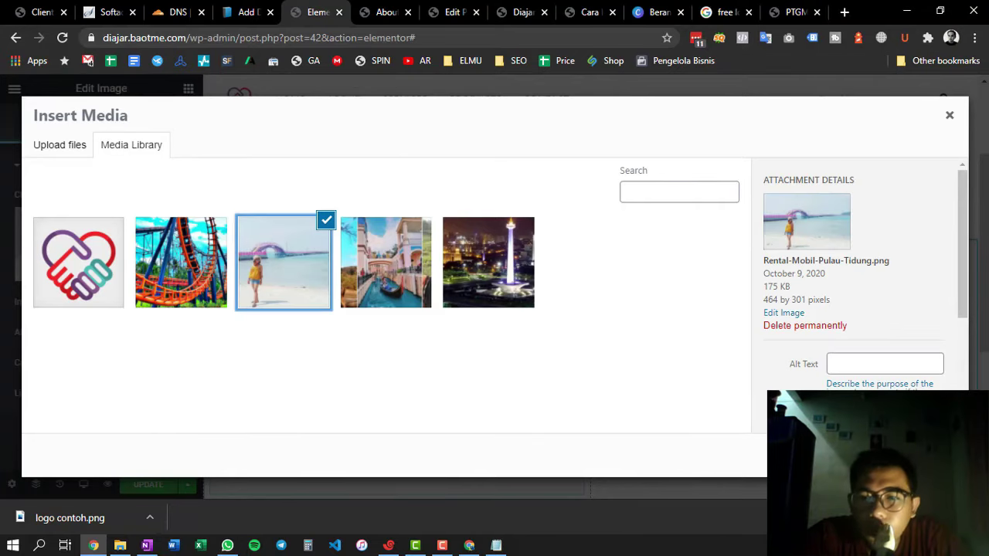
pyautogui.click(919, 456)
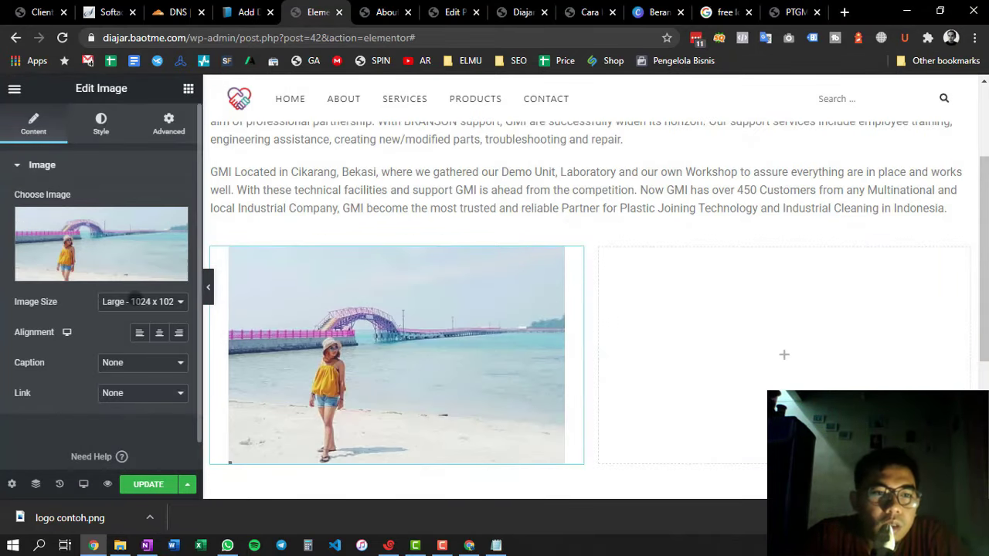
# Step: Size the beach image Medium 300 x 300 at width 100, and add a text block beside it
pyautogui.click(143, 301)
pyautogui.click(139, 328)
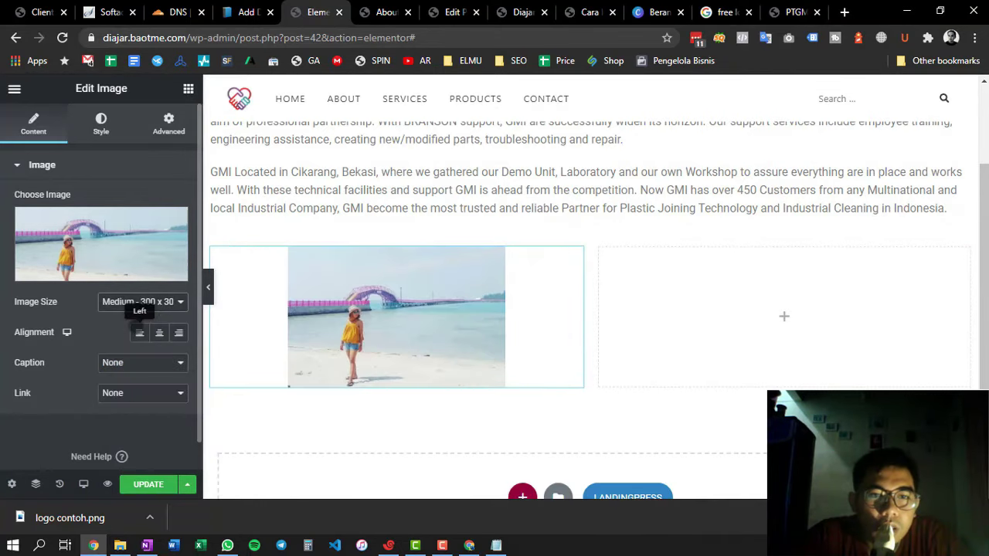
pyautogui.click(93, 133)
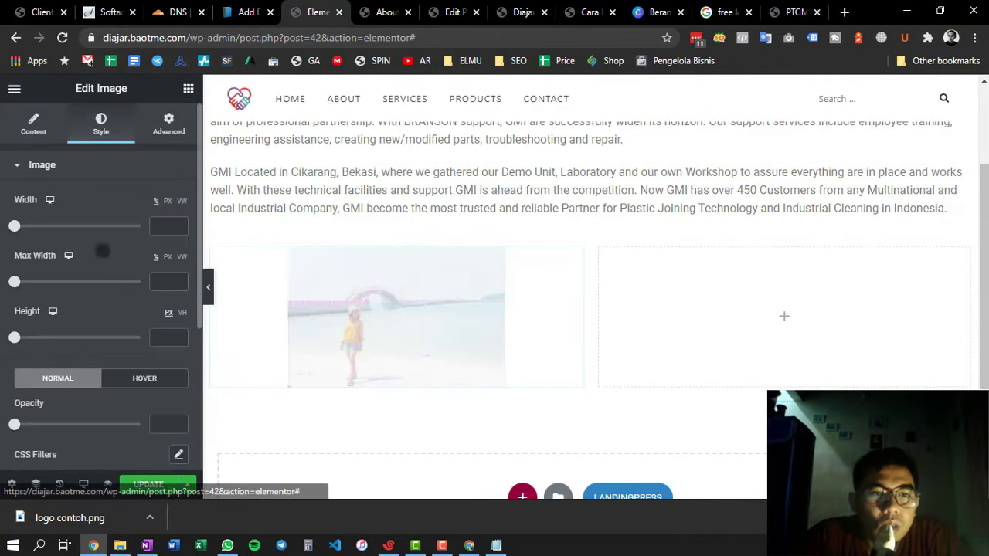
pyautogui.moveTo(14, 225); pyautogui.dragTo(221, 222)
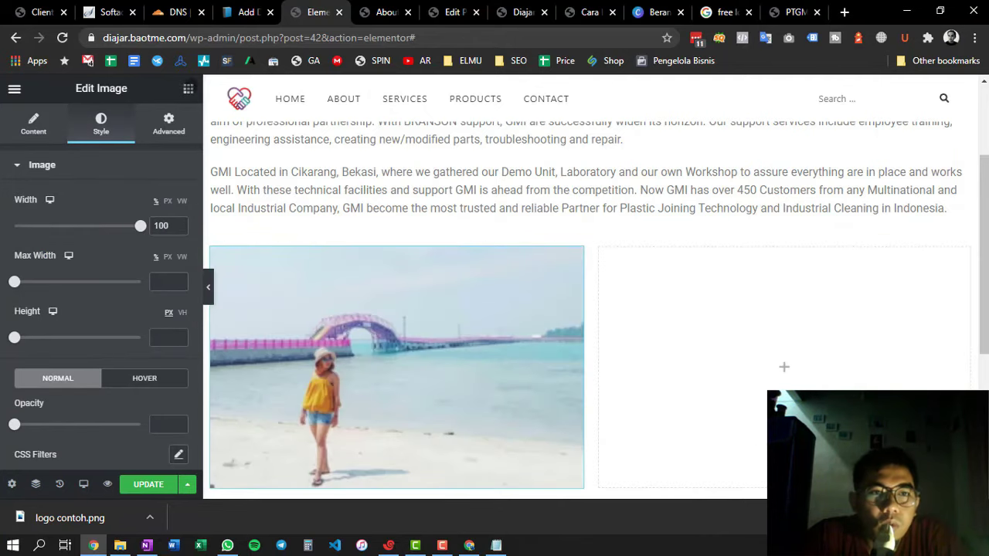
pyautogui.moveTo(150, 292); pyautogui.dragTo(627, 366)
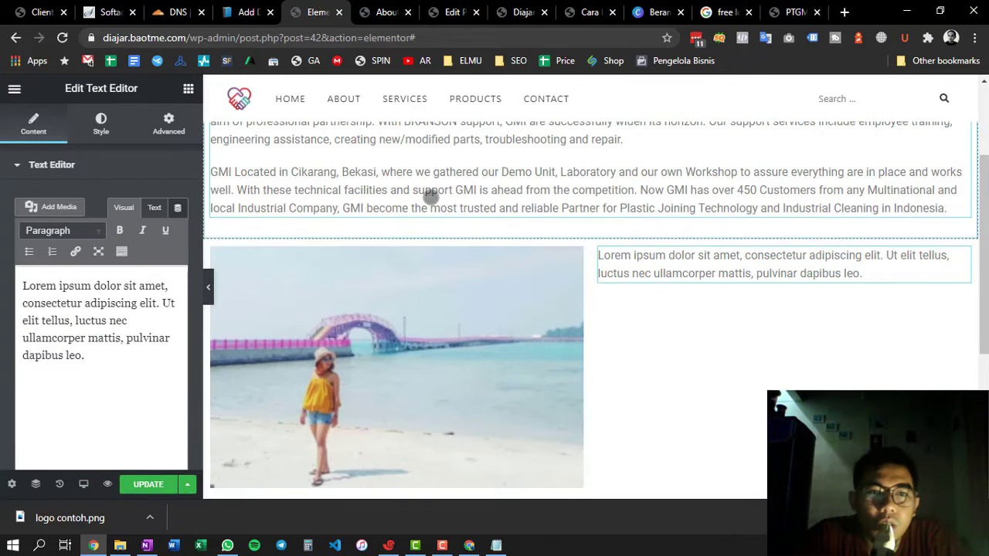
# Step: On the reference company site, expand People and select its team description paragraph
pyautogui.click(793, 12)
pyautogui.scroll(10, 358, 428)
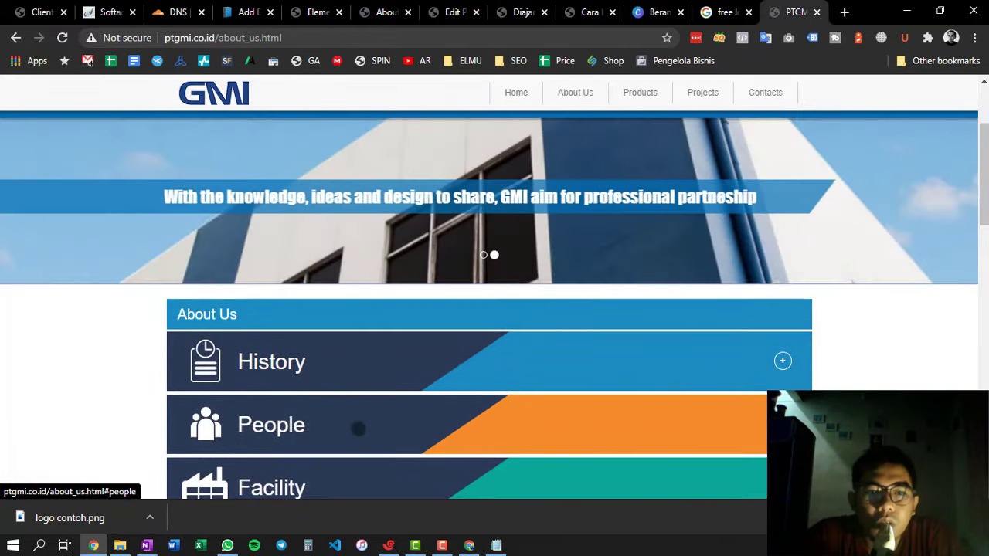
pyautogui.click(358, 429)
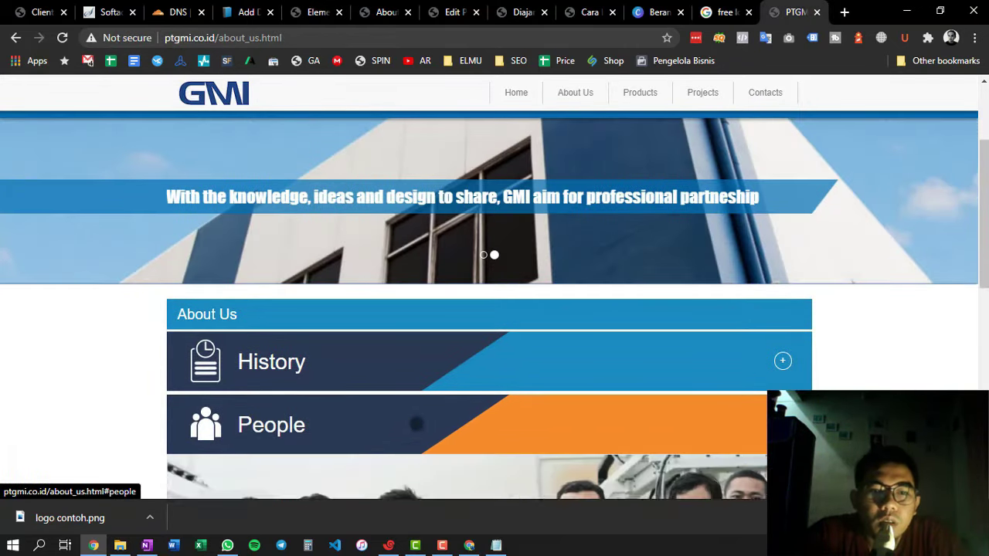
pyautogui.scroll(-2, 287, 377)
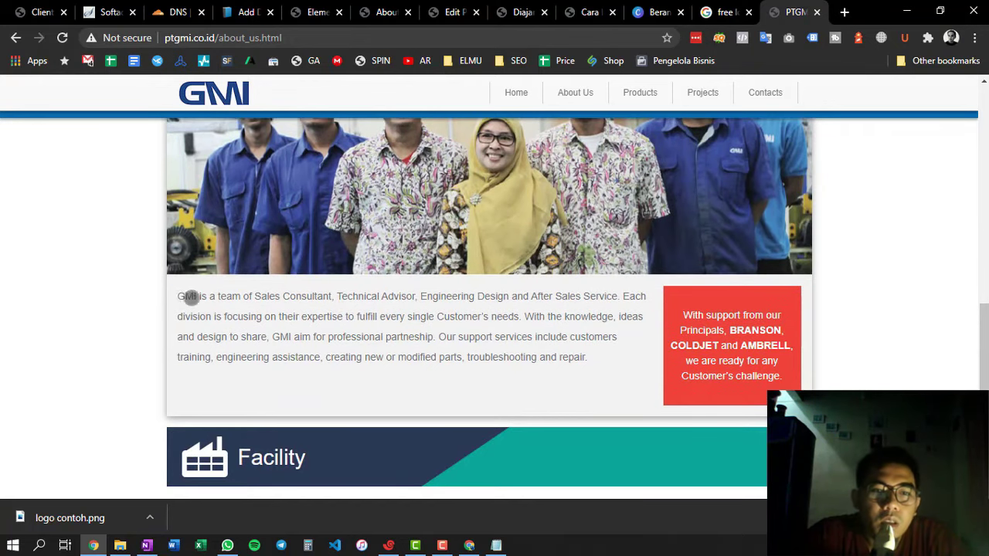
pyautogui.moveTo(179, 297); pyautogui.dragTo(634, 352)
pyautogui.hotkey('ctrl', 'c')
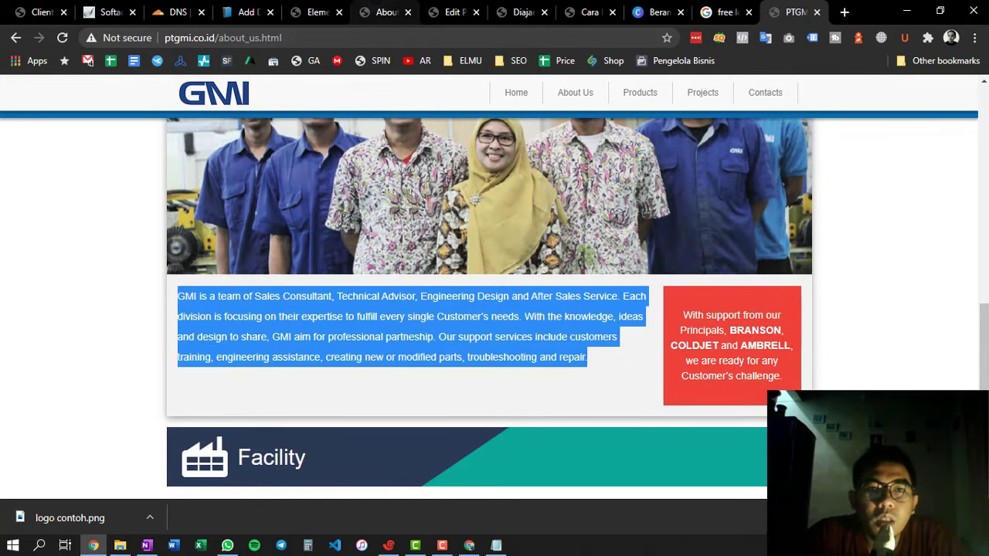
# Step: Replace the lorem ipsum beside the beach image with the GMI team paragraph, pasted twice
pyautogui.click(386, 12)
pyautogui.click(315, 11)
pyautogui.click(149, 354)
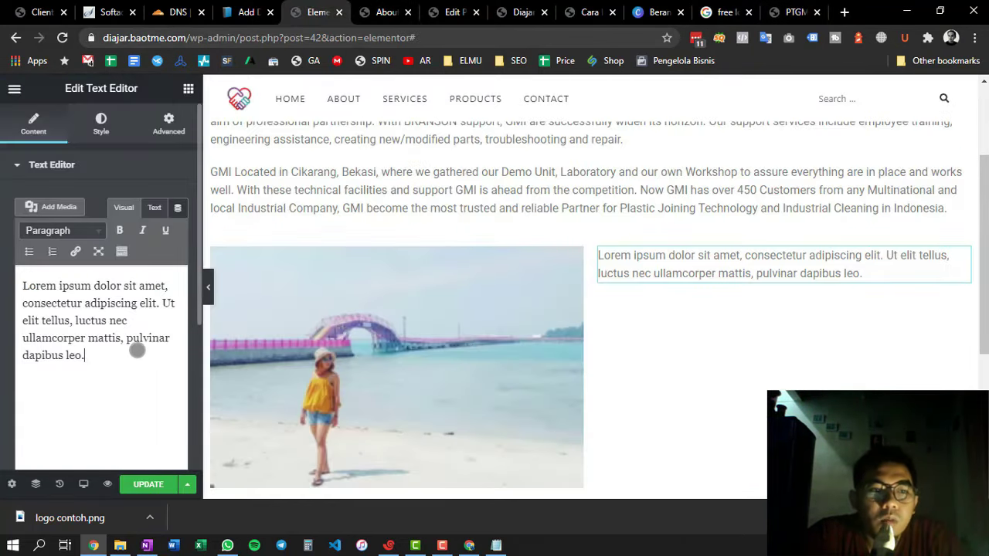
pyautogui.hotkey('ctrl', 'a')
pyautogui.hotkey('ctrl', 'v')
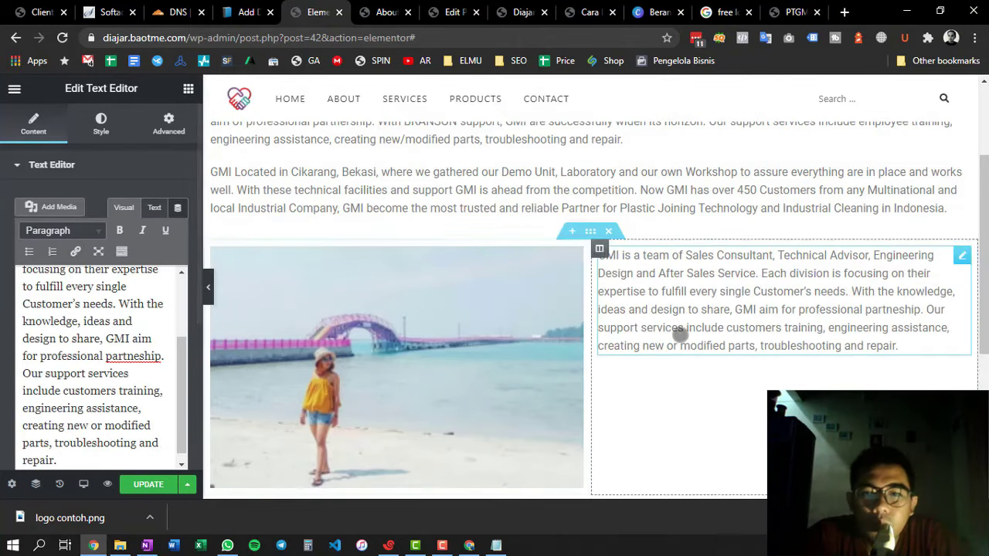
pyautogui.scroll(-3, 618, 271)
pyautogui.scroll(2, 599, 282)
pyautogui.press('Return')
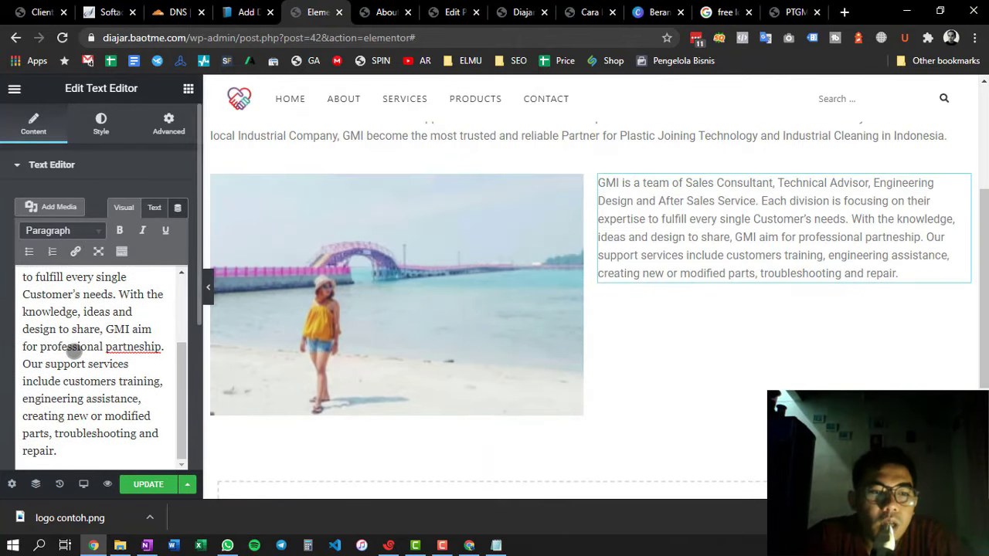
pyautogui.hotkey('ctrl', 'v')
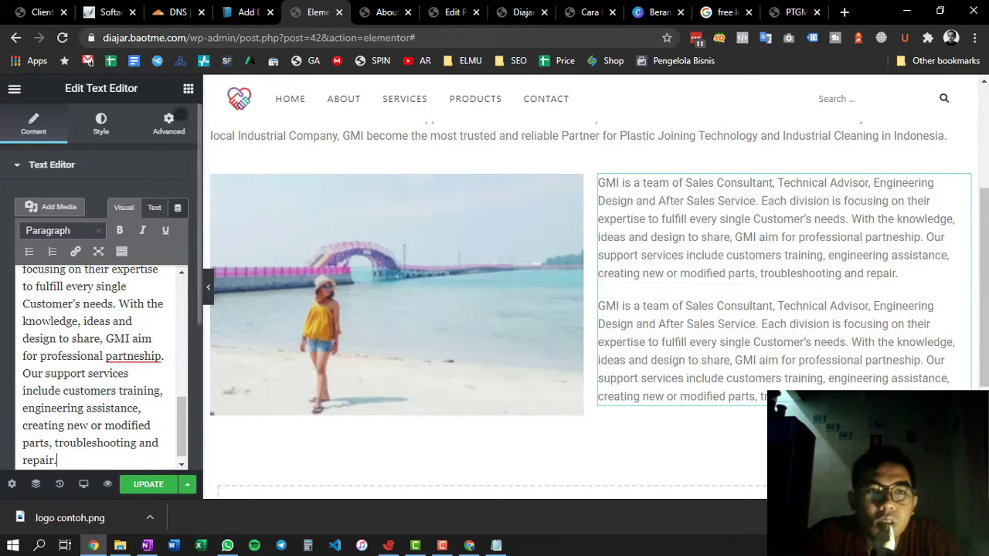
pyautogui.click(187, 89)
pyautogui.scroll(-2, 637, 358)
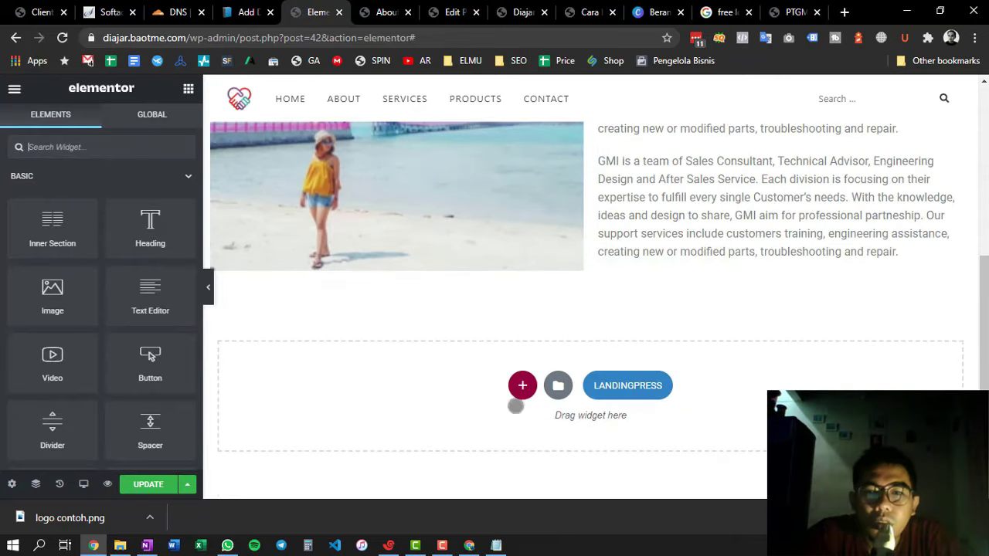
# Step: Add a new empty three-column section to the About page
pyautogui.scroll(4, 524, 313)
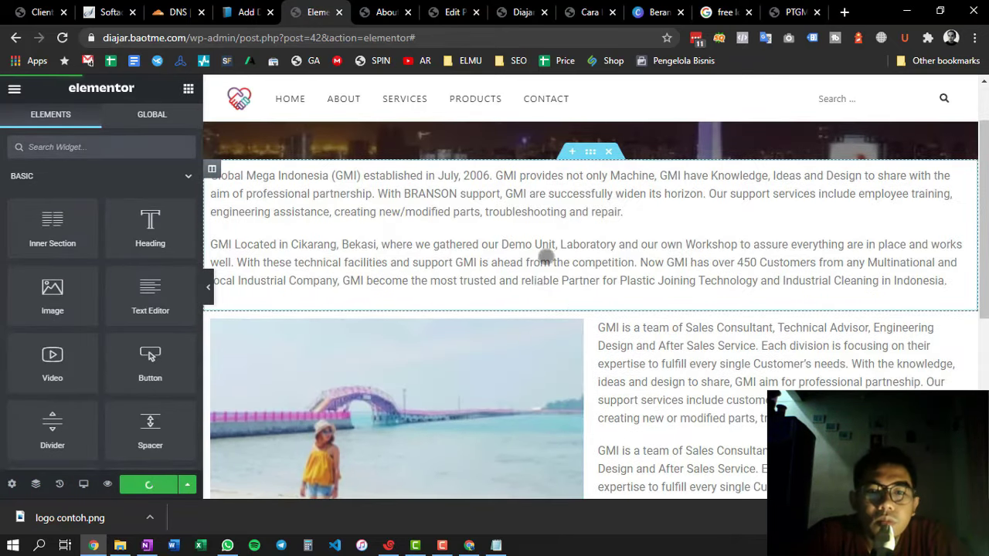
pyautogui.scroll(-2, 557, 232)
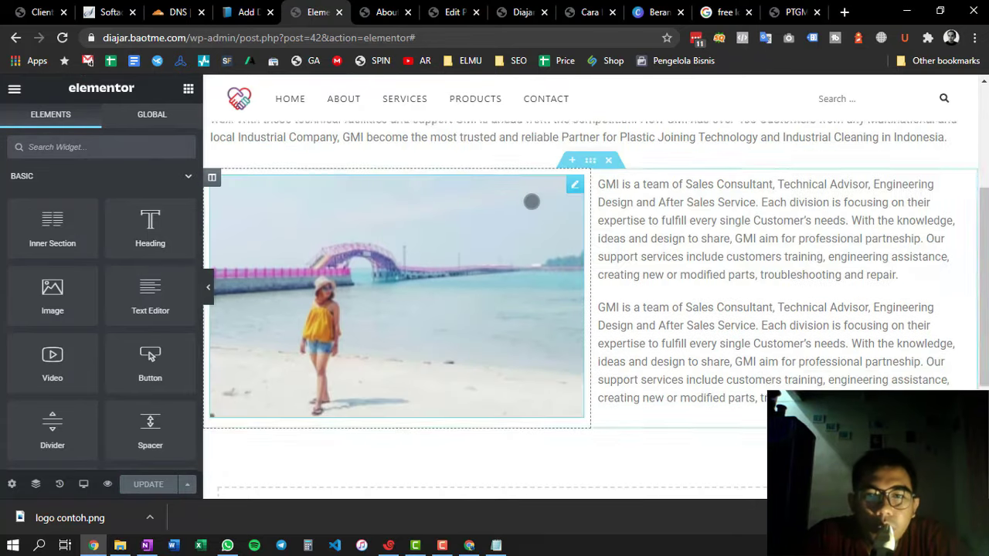
pyautogui.scroll(2, 533, 198)
pyautogui.click(571, 151)
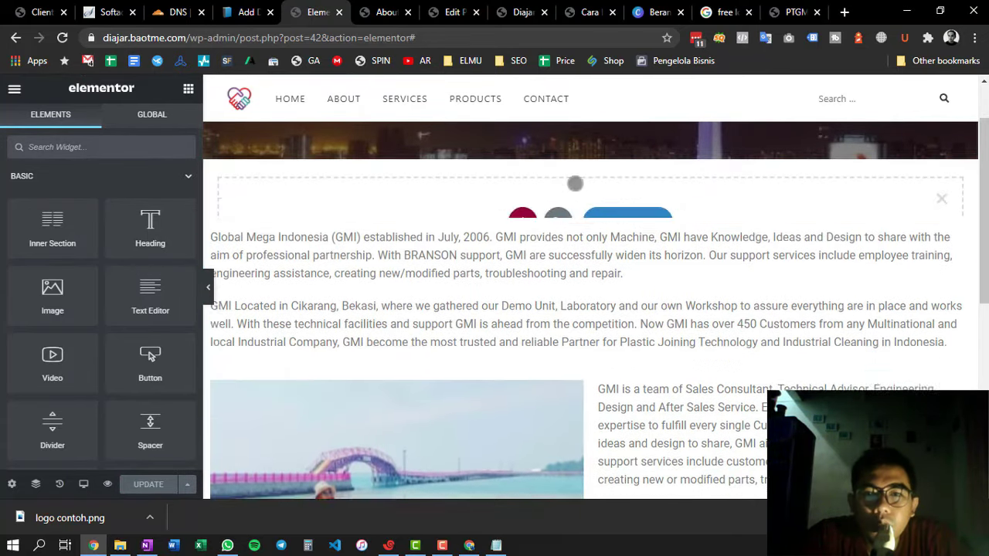
pyautogui.click(523, 225)
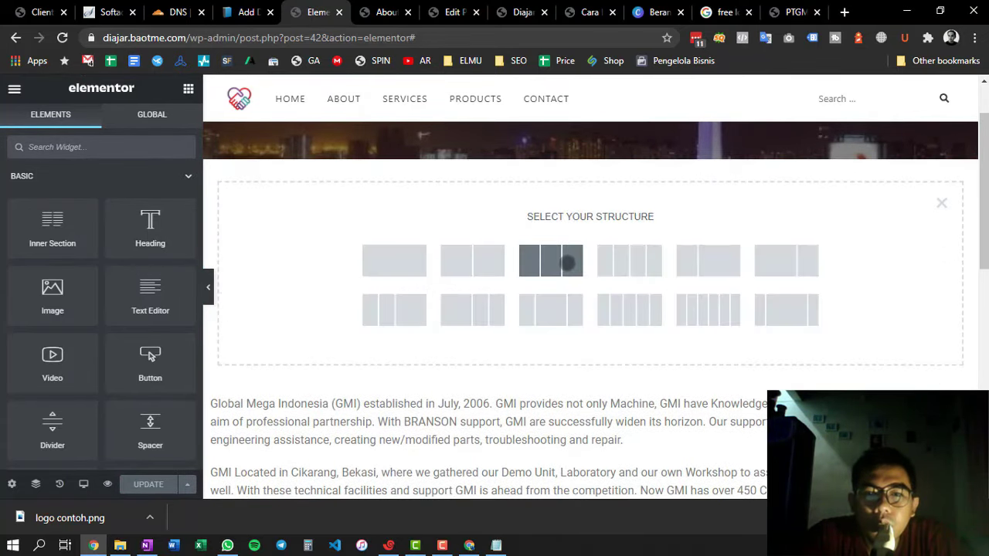
pyautogui.click(563, 261)
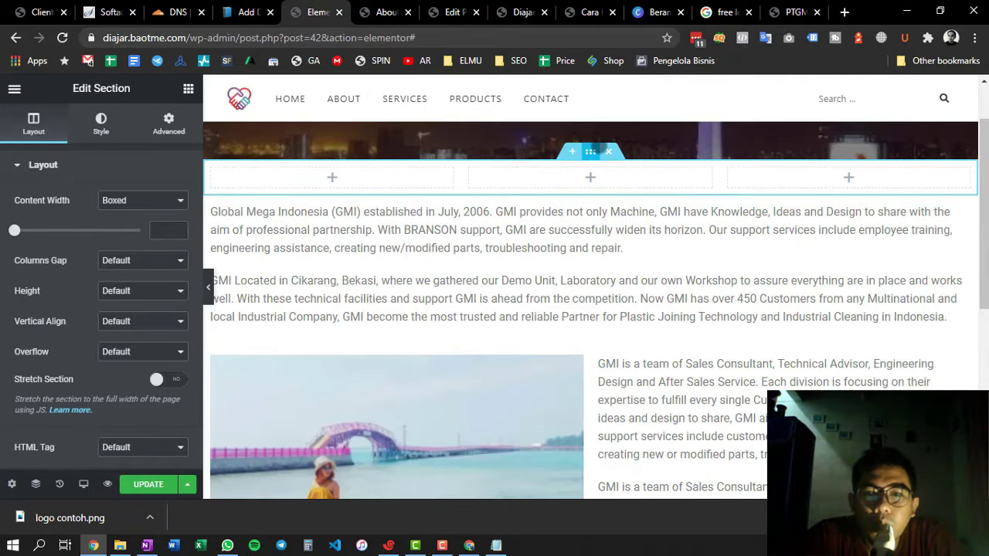
# Step: Move the three-column section below the history text, then go to the Home page's edit screen
pyautogui.moveTo(595, 149); pyautogui.dragTo(586, 293)
pyautogui.moveTo(454, 298); pyautogui.dragTo(456, 305)
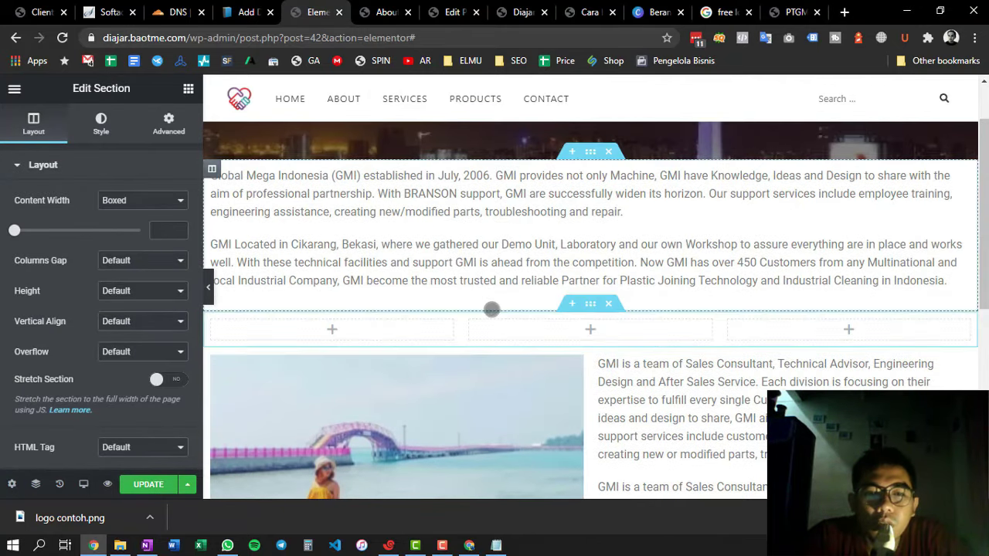
pyautogui.click(454, 12)
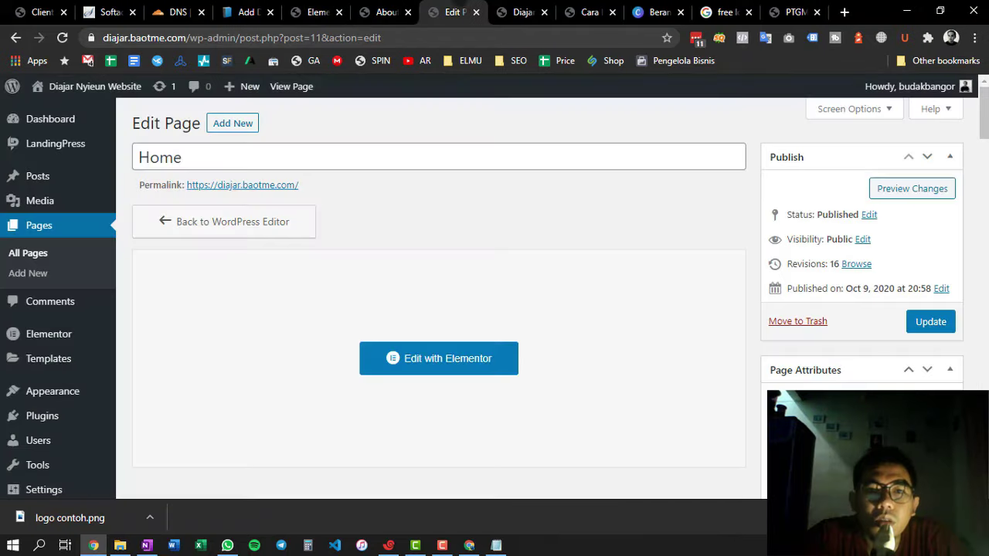
pyautogui.click(386, 11)
# Step: Open the Home page in Elementor and wait for it to load
pyautogui.click(454, 12)
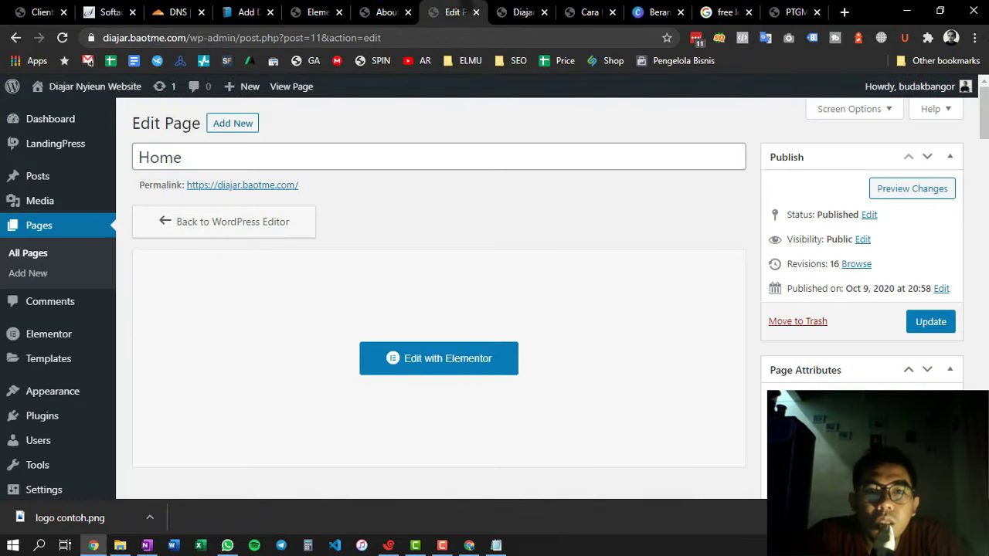
pyautogui.click(408, 355)
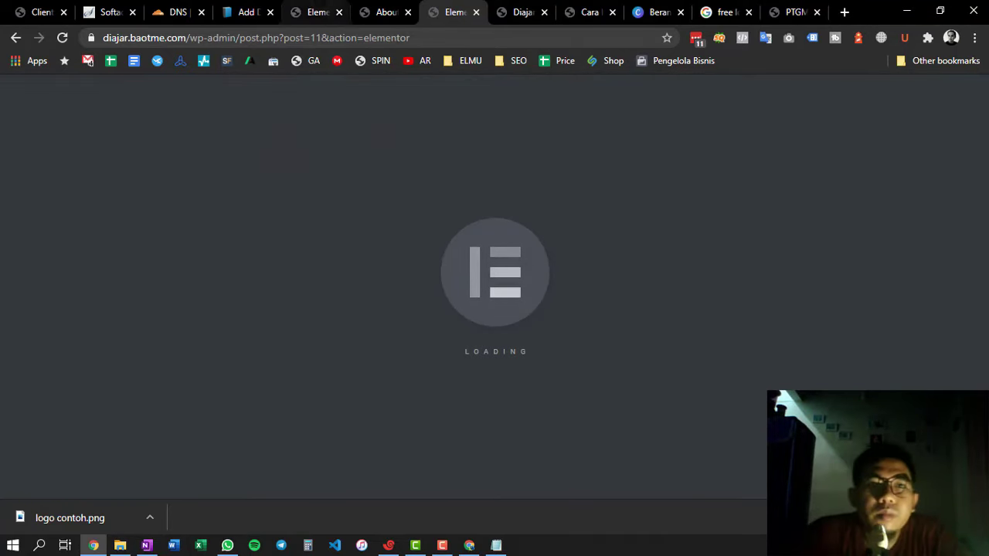
pyautogui.click(333, 12)
pyautogui.click(454, 12)
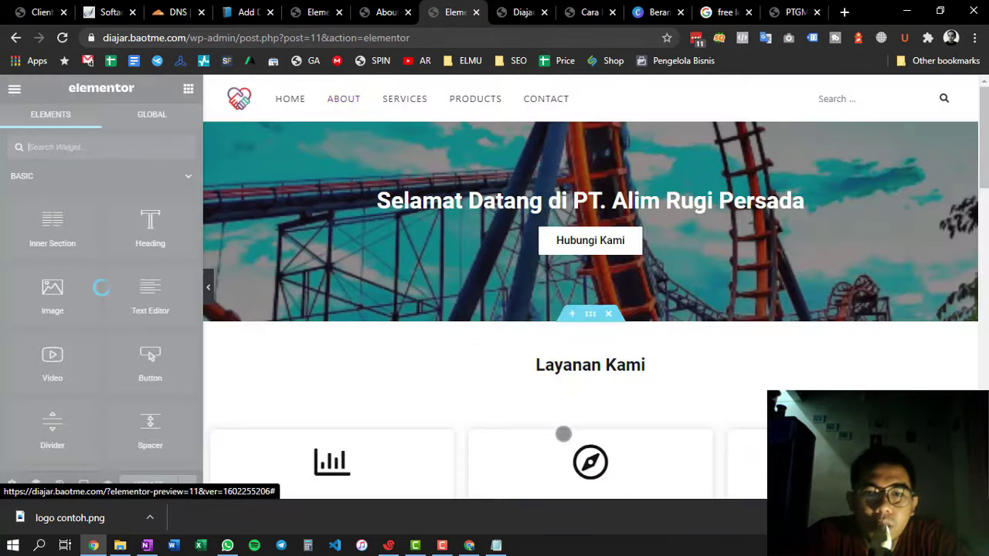
# Step: Copy the Home page's Layanan Kami service cards section and return to the About editor
pyautogui.scroll(-4, 563, 433)
pyautogui.scroll(-1, 603, 286)
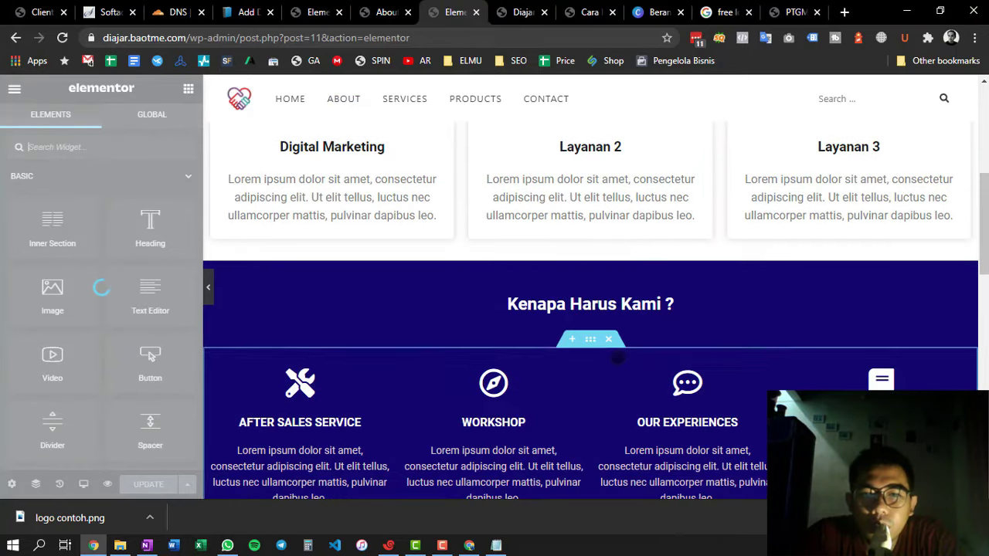
pyautogui.rightClick(590, 338)
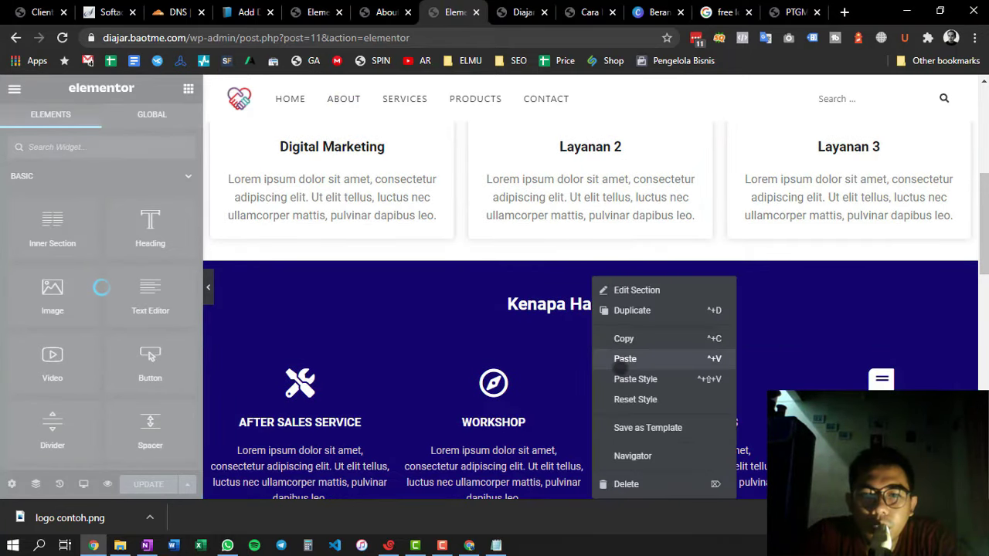
pyautogui.scroll(2, 595, 340)
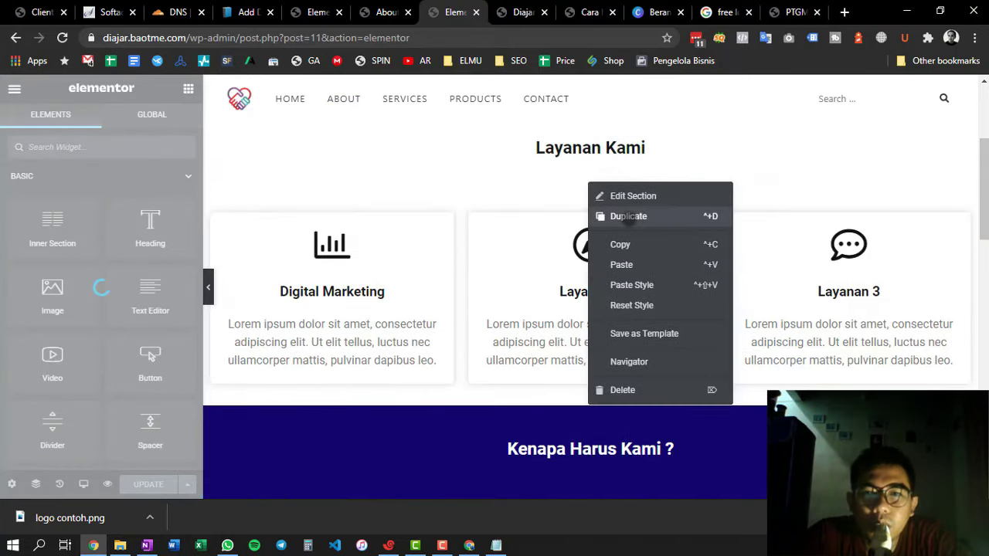
pyautogui.click(623, 243)
pyautogui.click(313, 11)
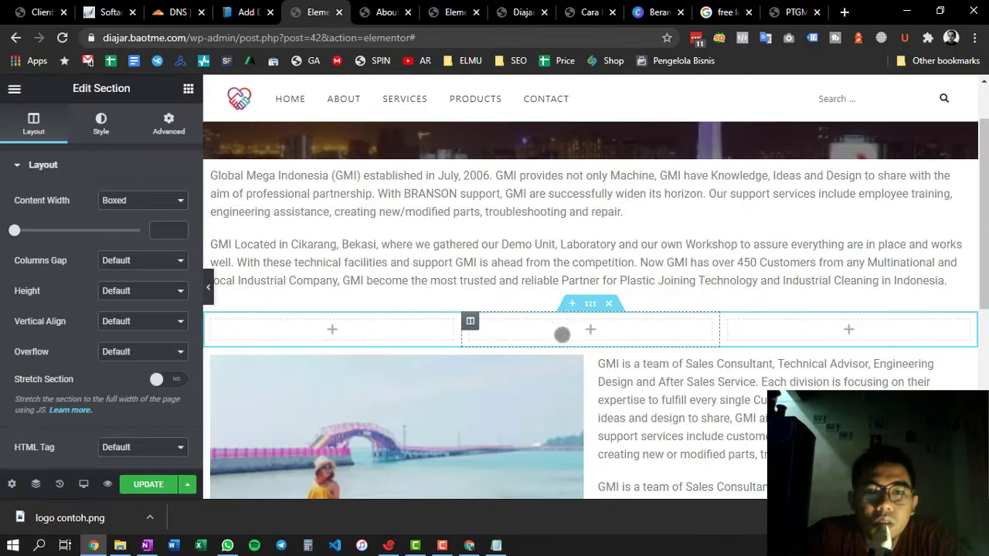
# Step: Paste the service cards, duplicate the Layanan 3 card to make four, and delete the empty section
pyautogui.rightClick(598, 303)
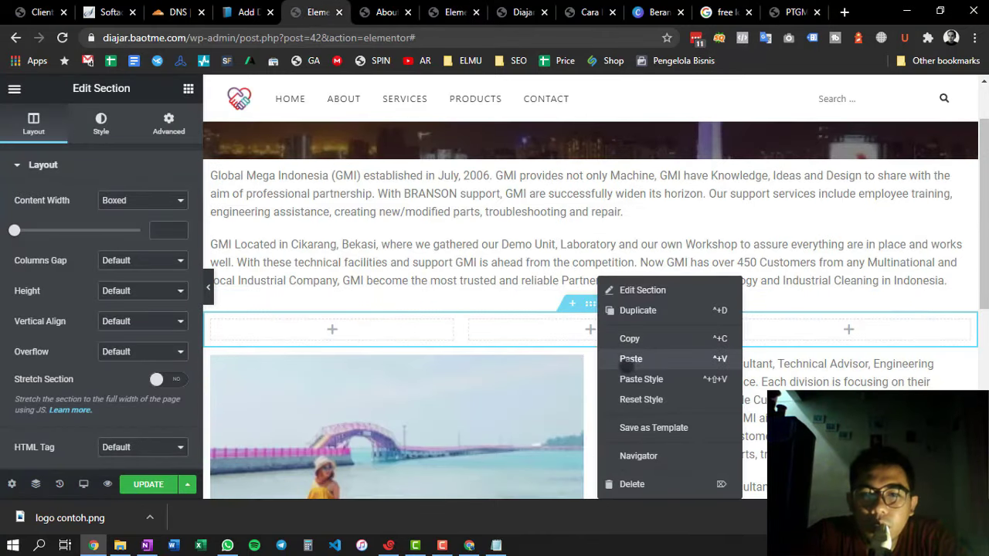
pyautogui.click(666, 358)
pyautogui.scroll(-2, 719, 310)
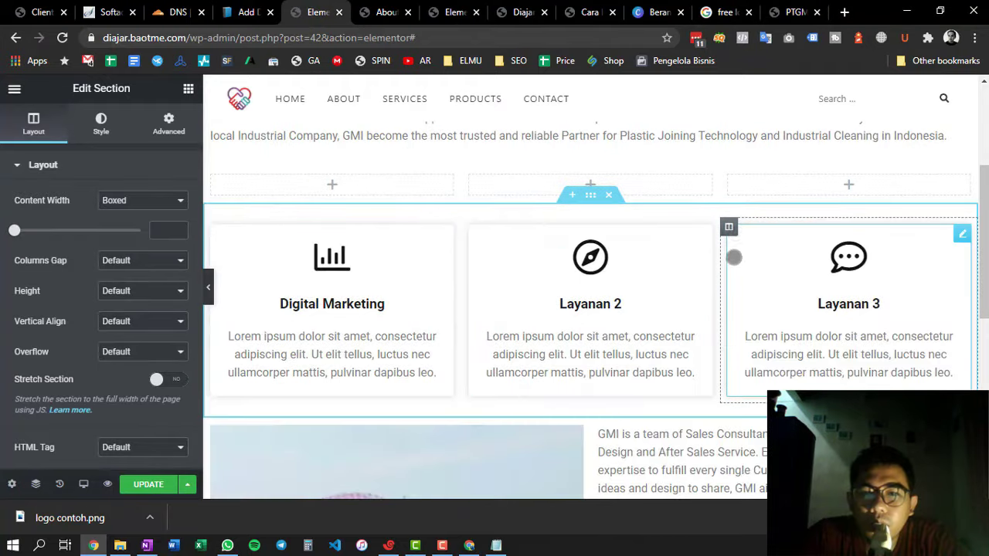
pyautogui.rightClick(730, 232)
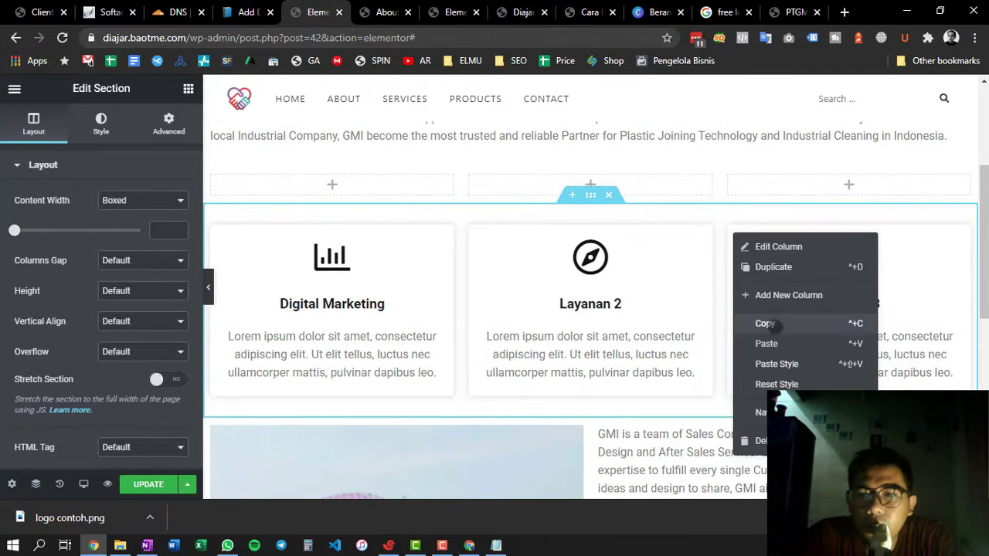
pyautogui.click(773, 267)
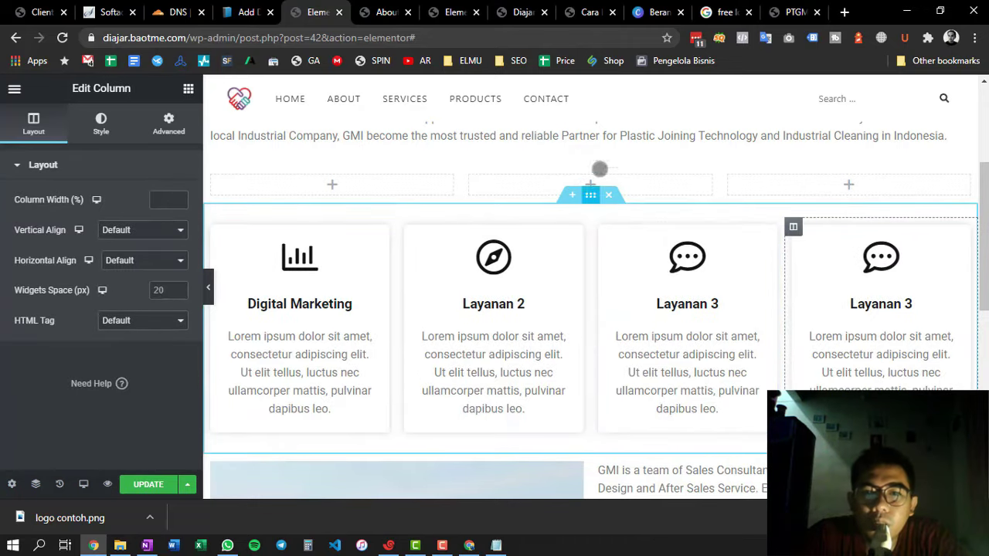
pyautogui.click(608, 157)
# Step: Save the About page, check it live, and open Elementor's main settings menu
pyautogui.click(149, 484)
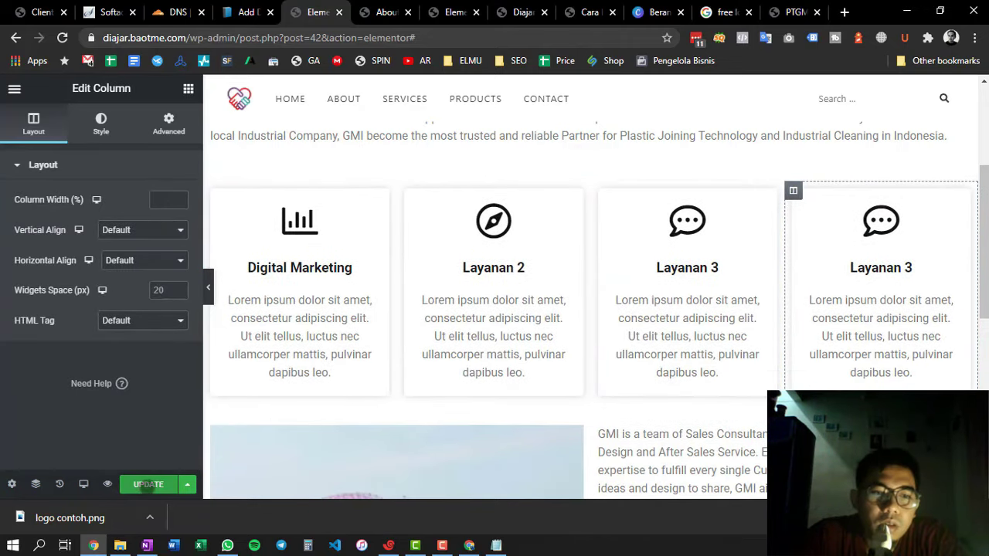
pyautogui.scroll(3, 541, 265)
pyautogui.scroll(-4, 541, 265)
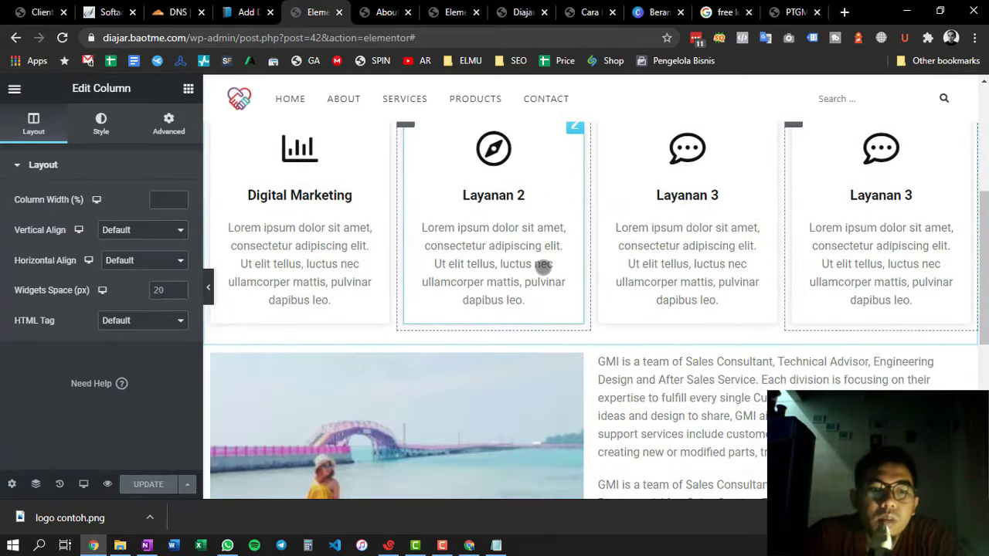
pyautogui.hotkey('ctrl', 'Tab')
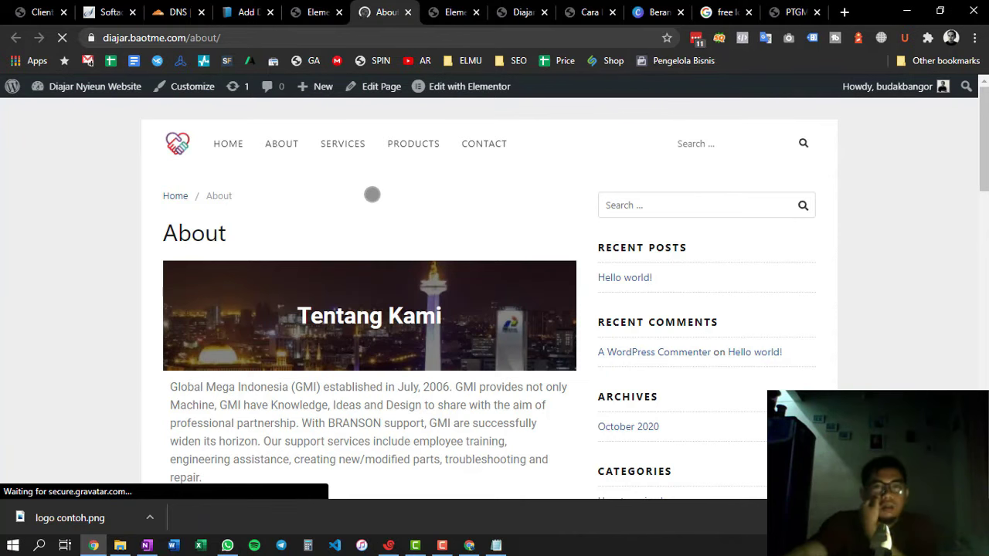
pyautogui.scroll(-5, 494, 337)
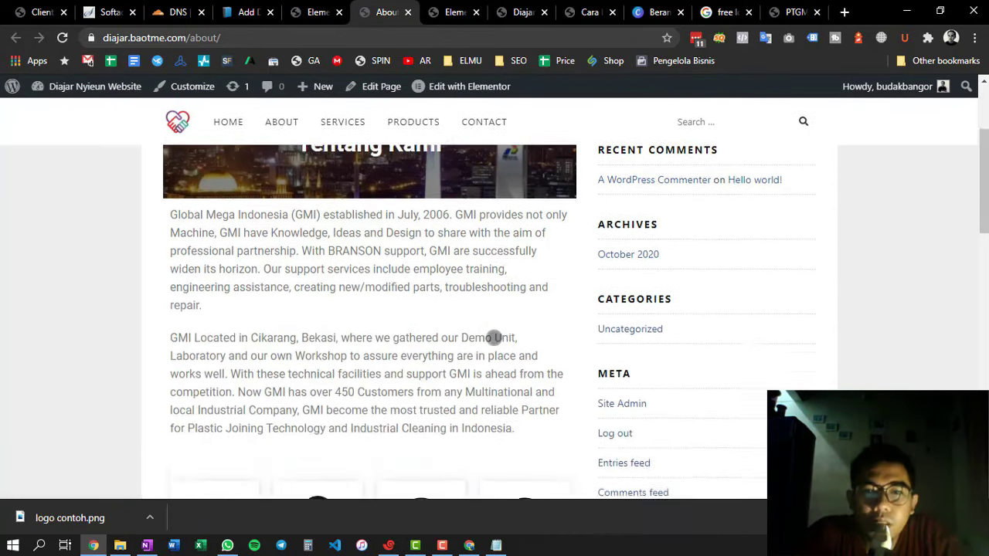
pyautogui.scroll(5, 494, 338)
pyautogui.click(317, 12)
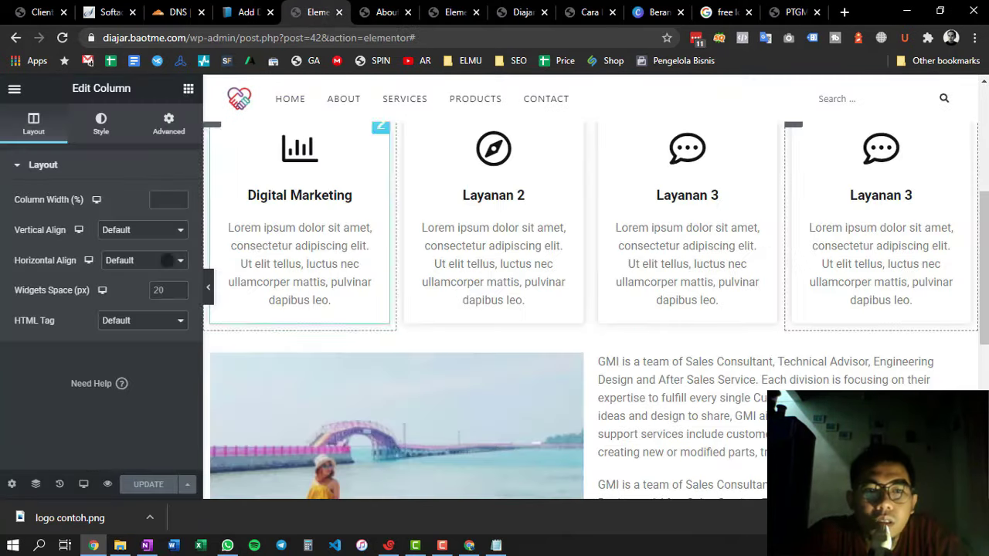
pyautogui.click(14, 88)
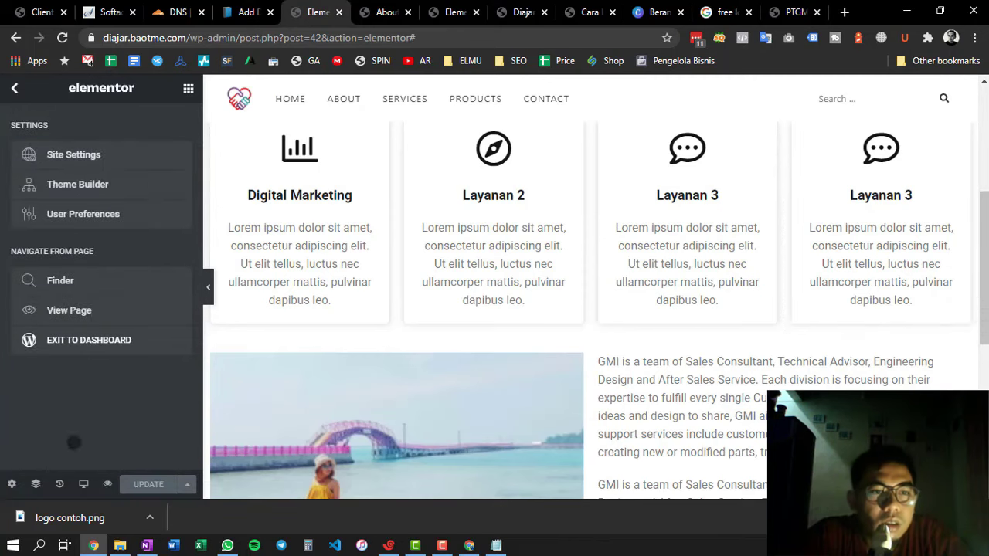
# Step: Set the About page template to LP Blank Canvas + Header&Footer, update, and open its live view
pyautogui.click(77, 341)
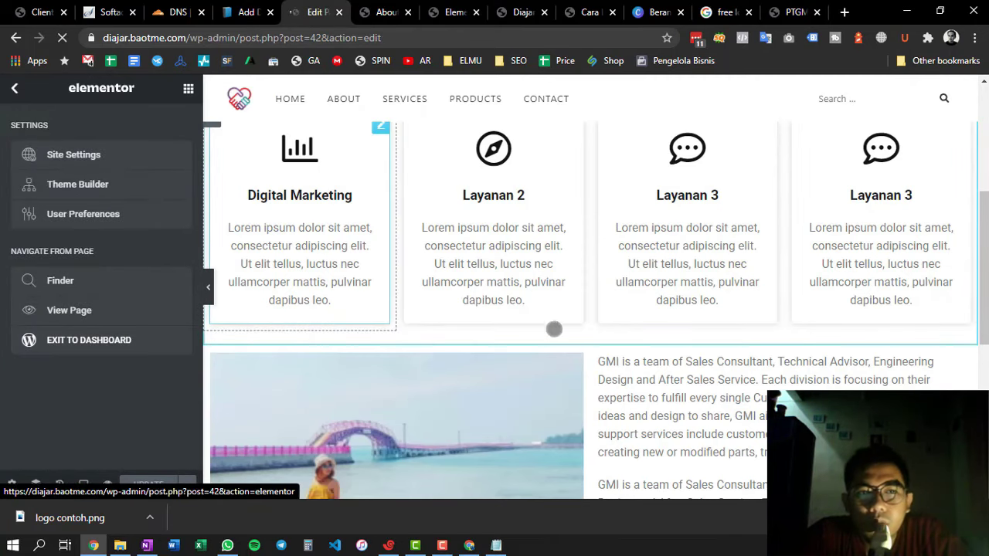
pyautogui.scroll(-2, 773, 387)
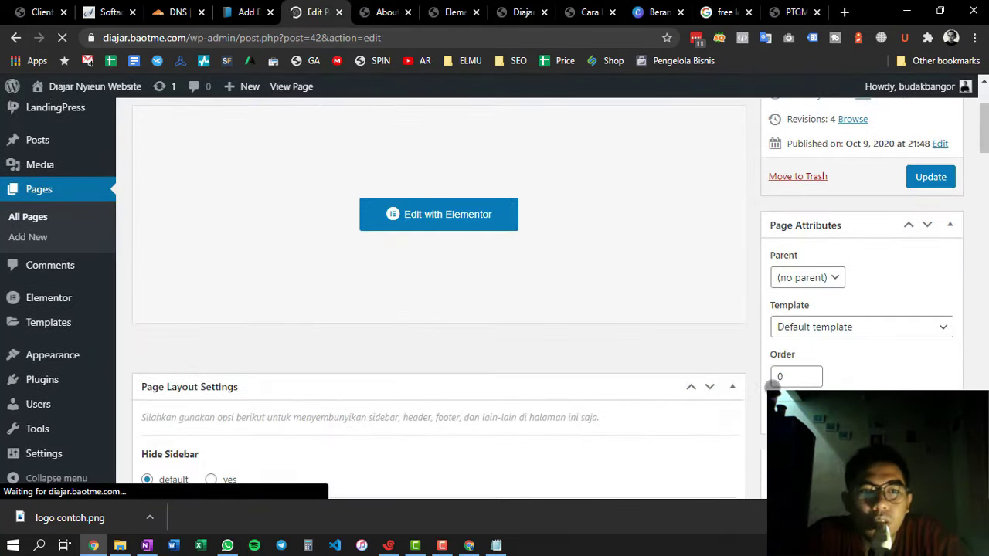
pyautogui.click(838, 327)
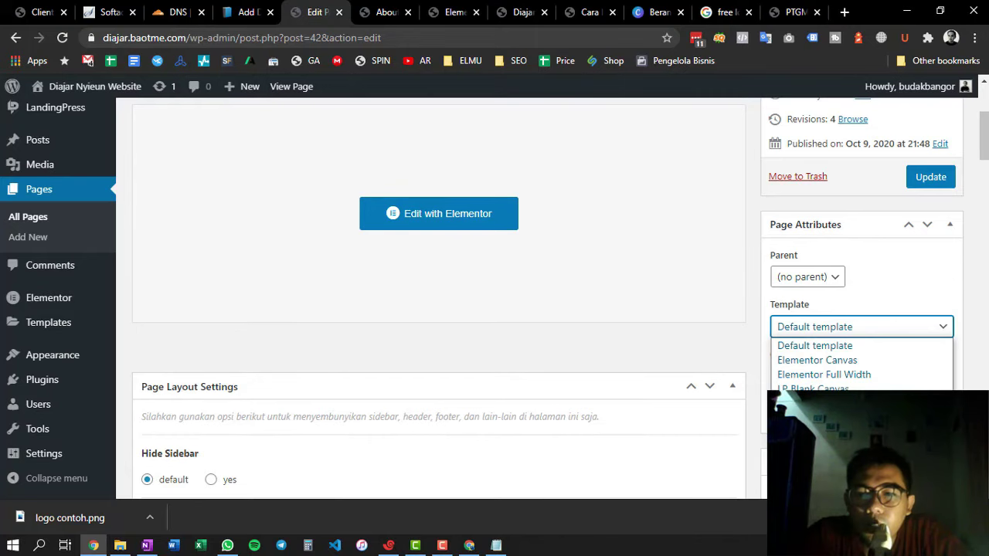
pyautogui.click(820, 403)
pyautogui.click(931, 177)
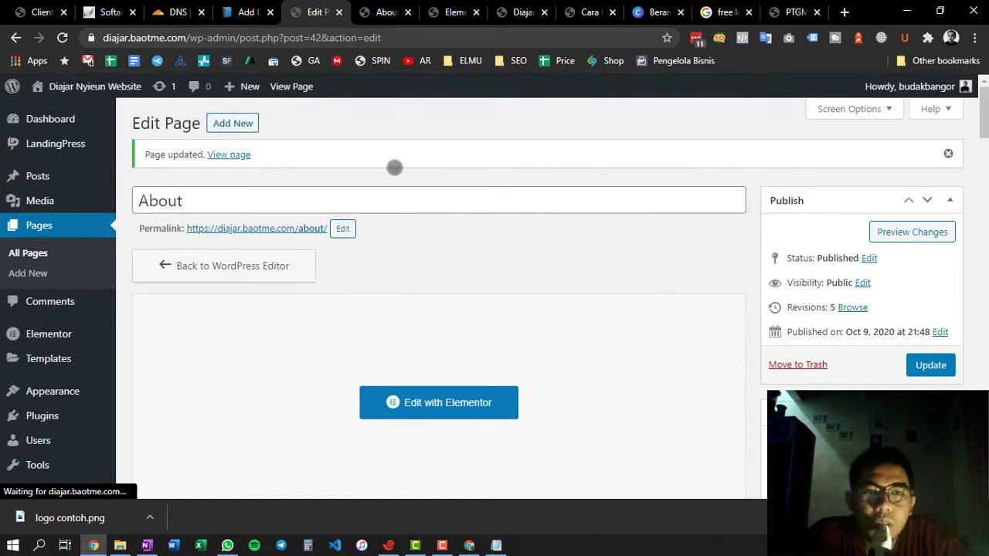
pyautogui.middleClick(230, 156)
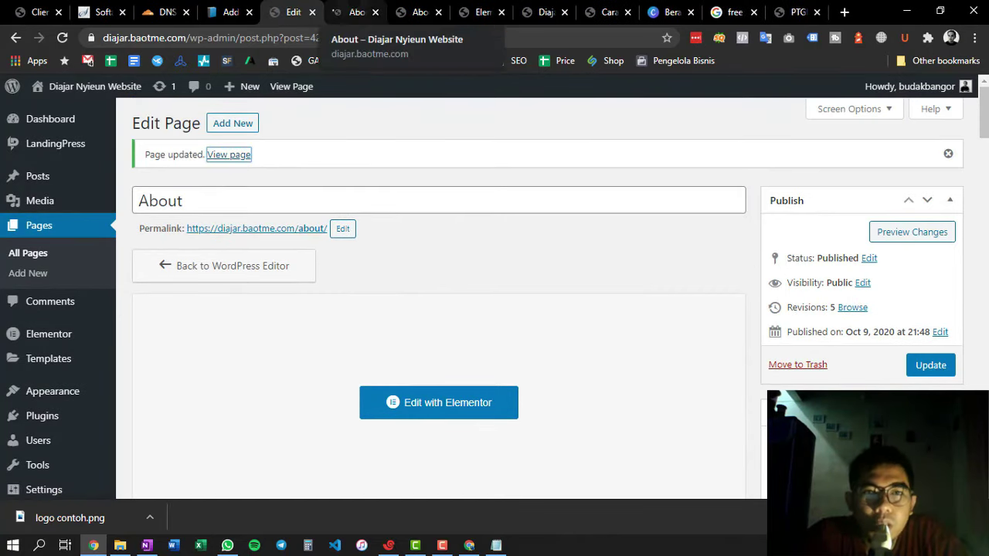
# Step: Inspect the live About page in DevTools to confirm its full-width layout
pyautogui.click(355, 12)
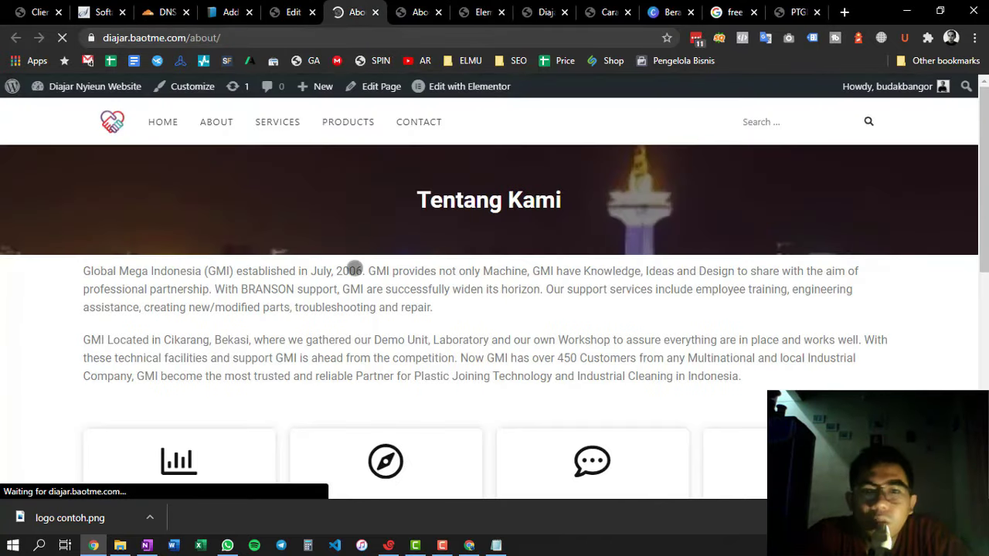
pyautogui.scroll(-6, 348, 315)
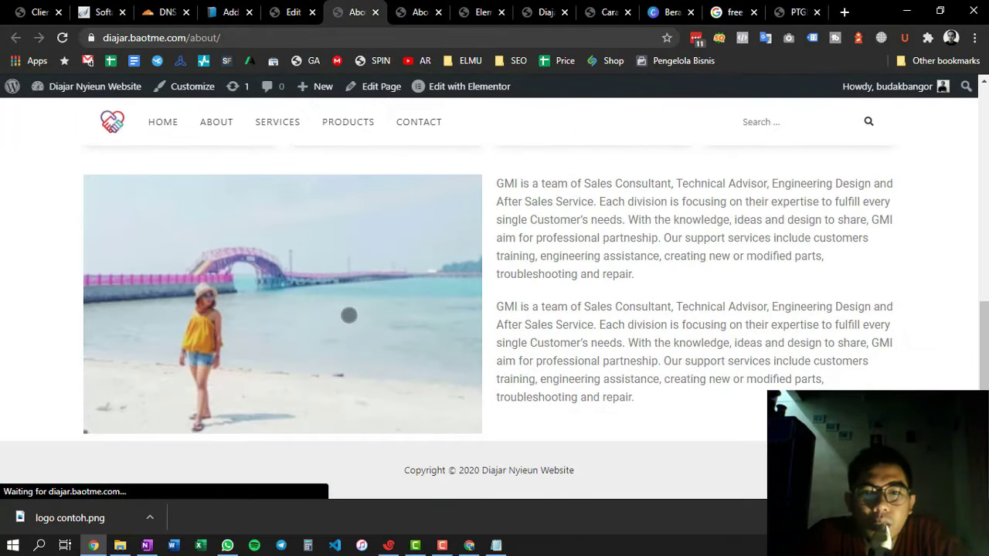
pyautogui.scroll(1, 348, 315)
pyautogui.scroll(5, 348, 315)
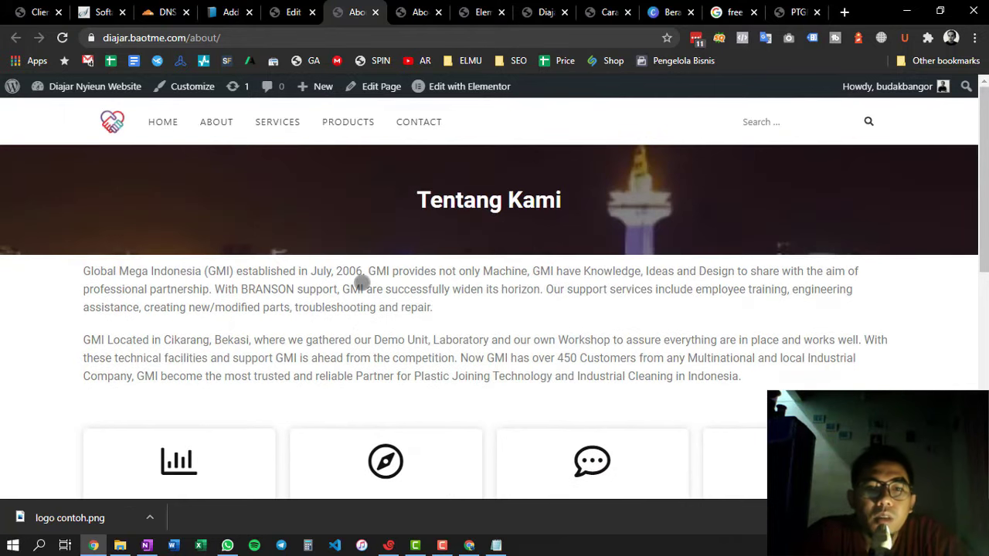
pyautogui.rightClick(362, 283)
pyautogui.click(414, 483)
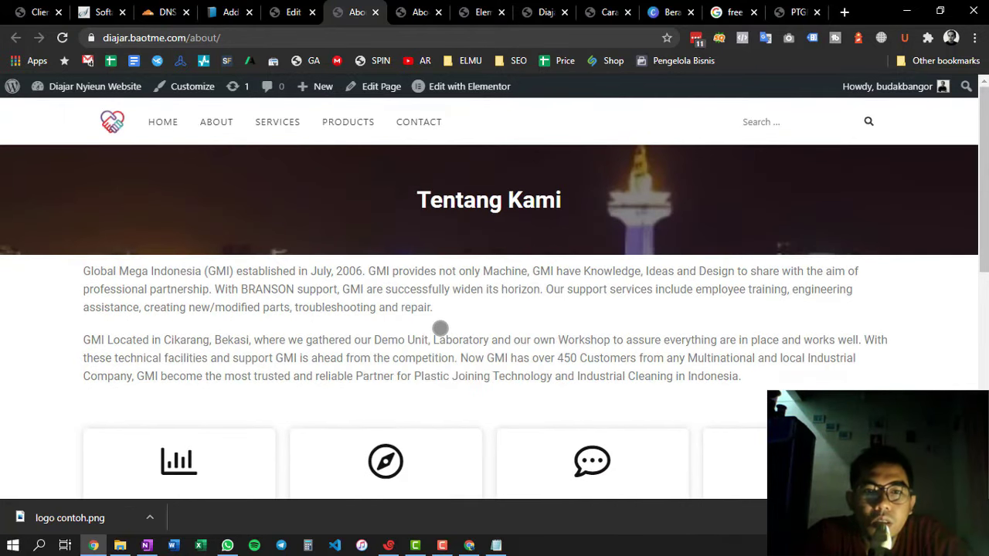
pyautogui.scroll(-6, 217, 318)
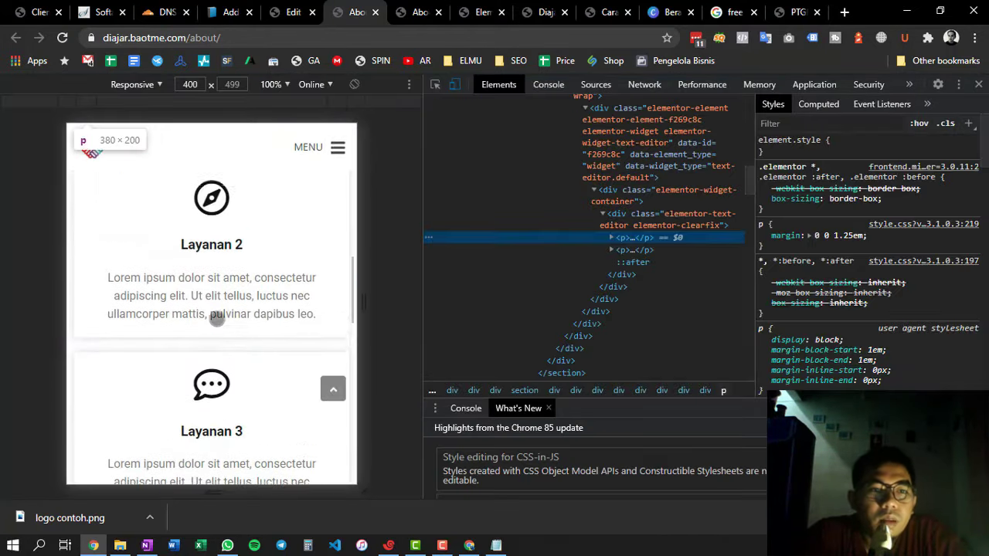
pyautogui.scroll(-8, 217, 319)
pyautogui.scroll(6, 217, 319)
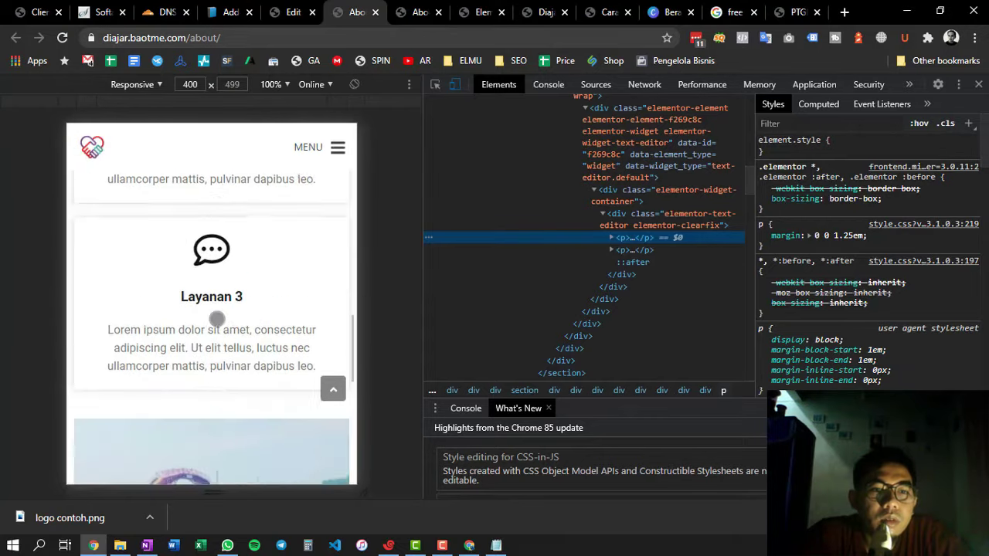
pyautogui.scroll(8, 216, 318)
pyautogui.scroll(-2, 216, 318)
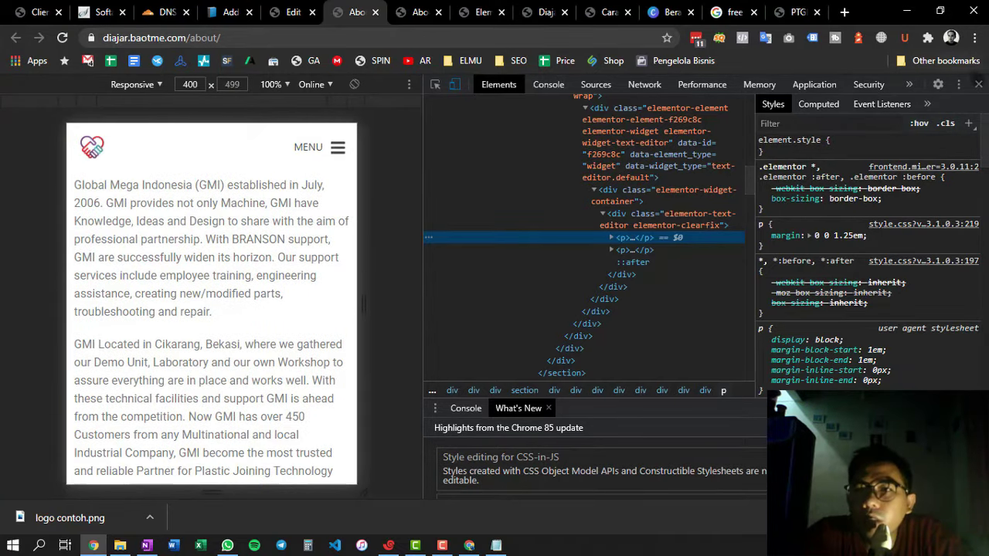
# Step: Close DevTools and go to the All Pages list in WordPress
pyautogui.click(978, 84)
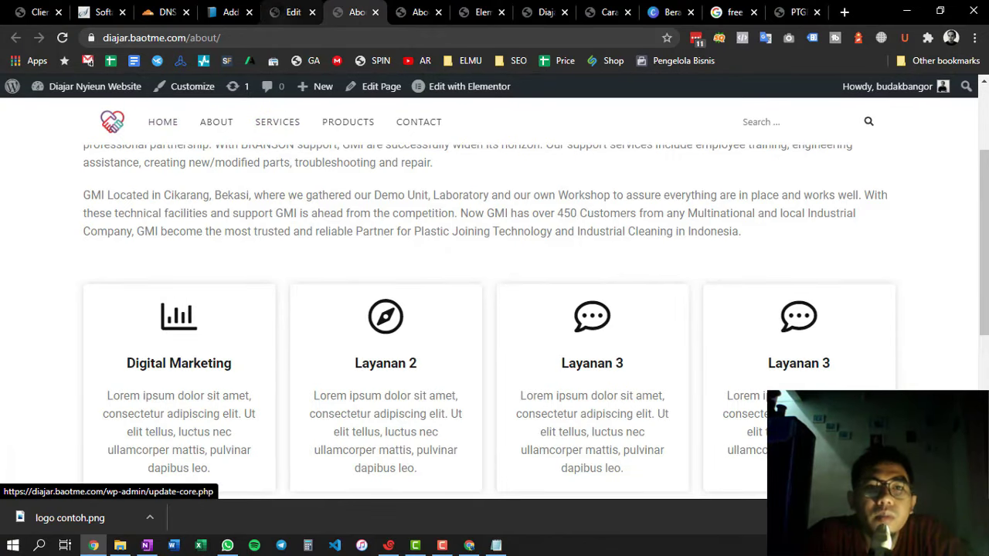
pyautogui.click(288, 12)
pyautogui.click(52, 255)
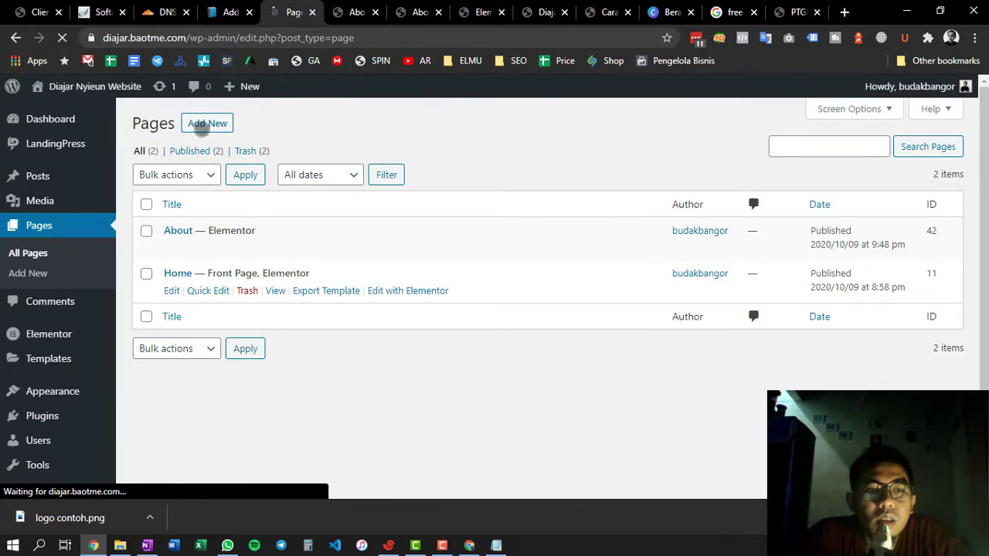
# Step: Compare the two About page tabs and close the duplicate one
pyautogui.click(357, 12)
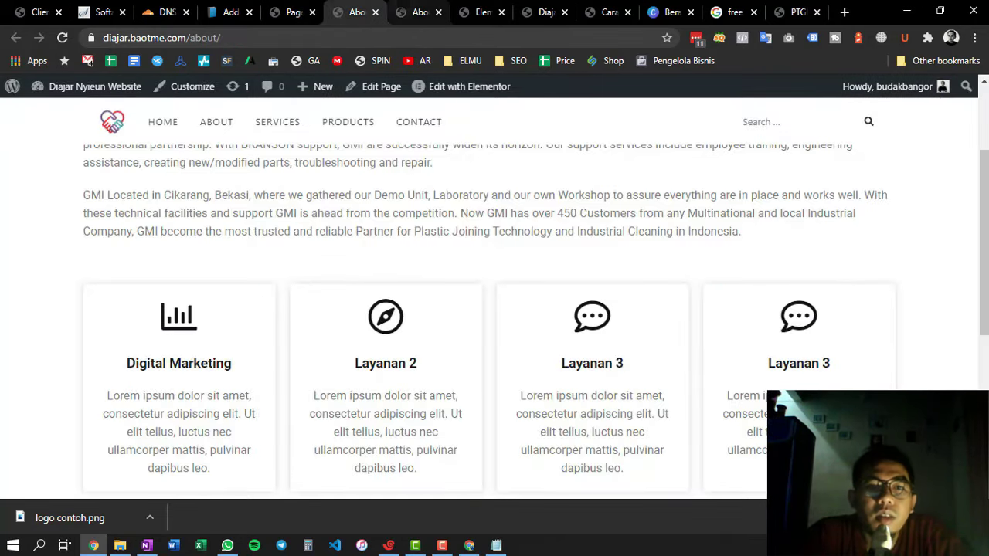
pyautogui.click(419, 12)
pyautogui.click(357, 12)
pyautogui.click(420, 11)
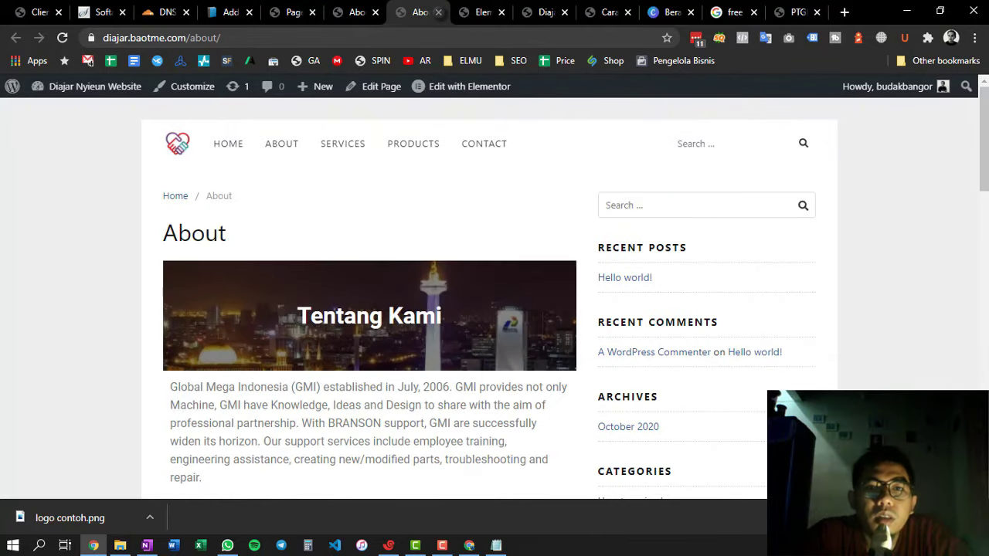
pyautogui.click(438, 11)
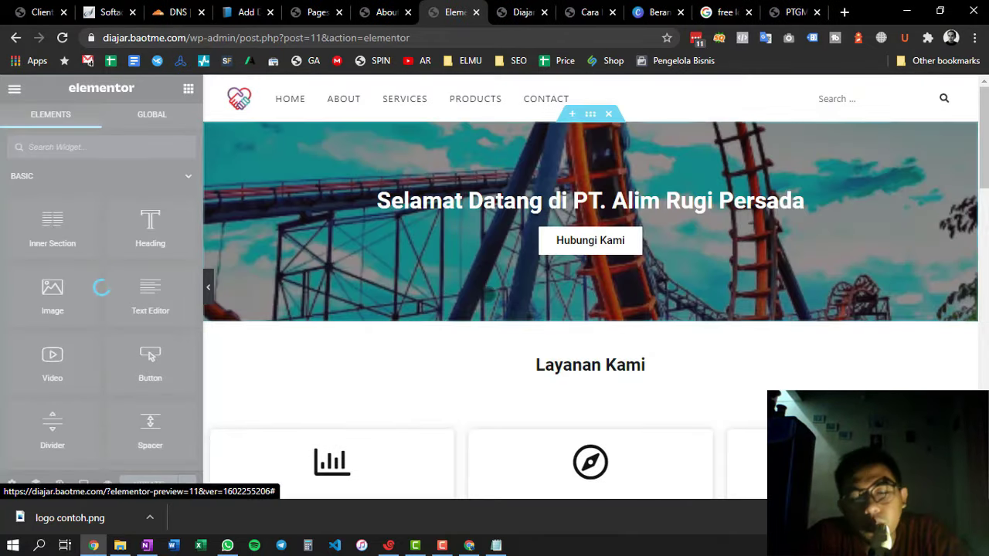
# Step: Review the About page's four service cards, then start a new page from the Pages list
pyautogui.scroll(-5, 486, 294)
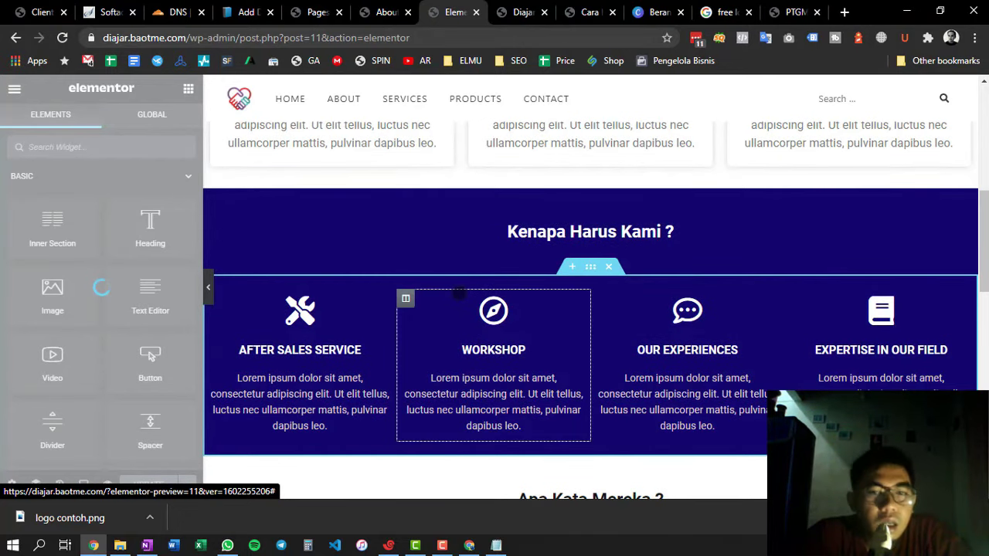
pyautogui.scroll(-4, 481, 303)
pyautogui.scroll(10, 480, 301)
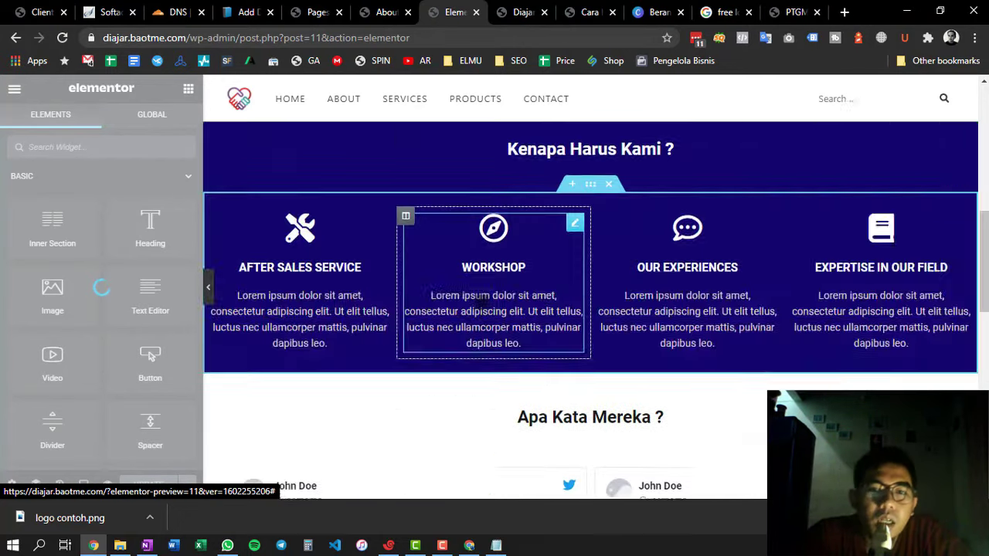
pyautogui.scroll(-3, 432, 260)
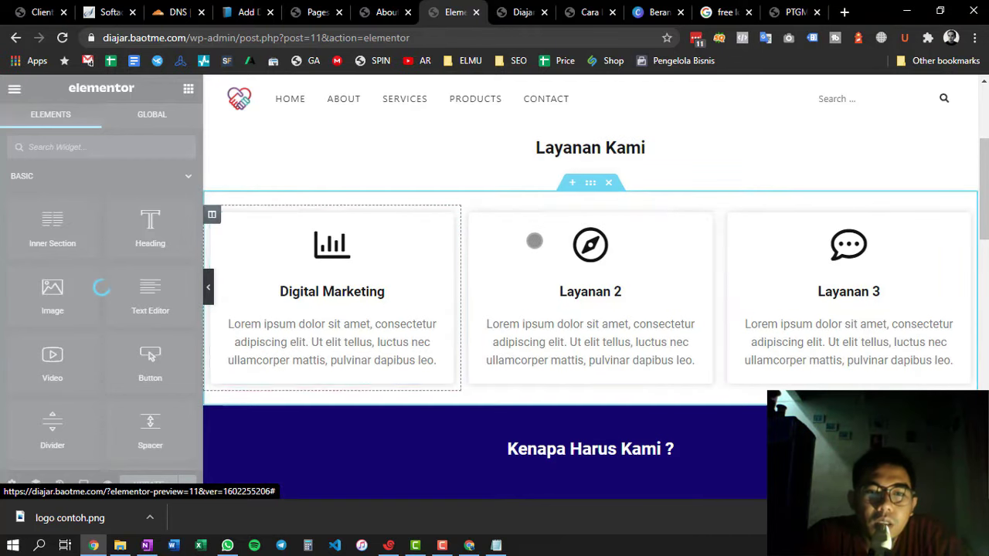
pyautogui.scroll(3, 579, 266)
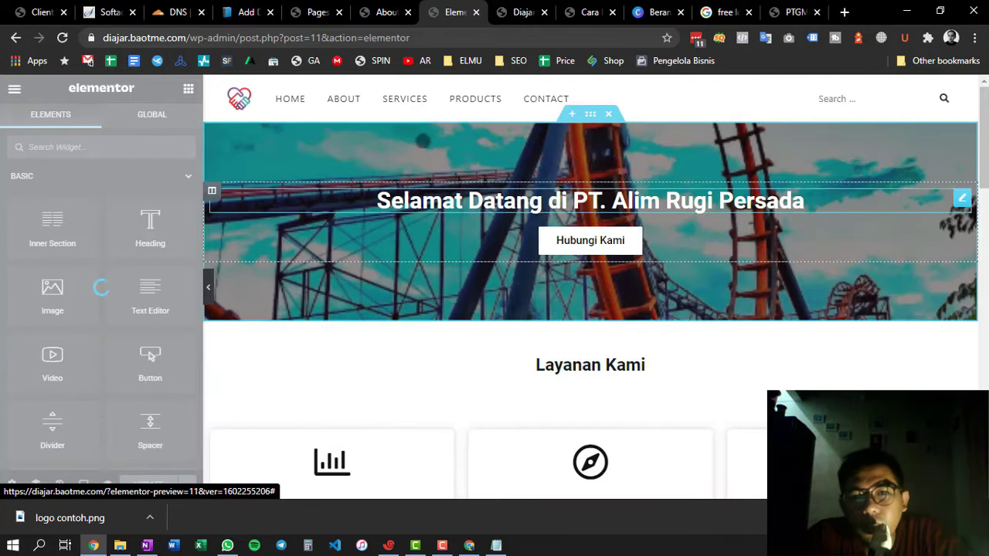
pyautogui.click(386, 11)
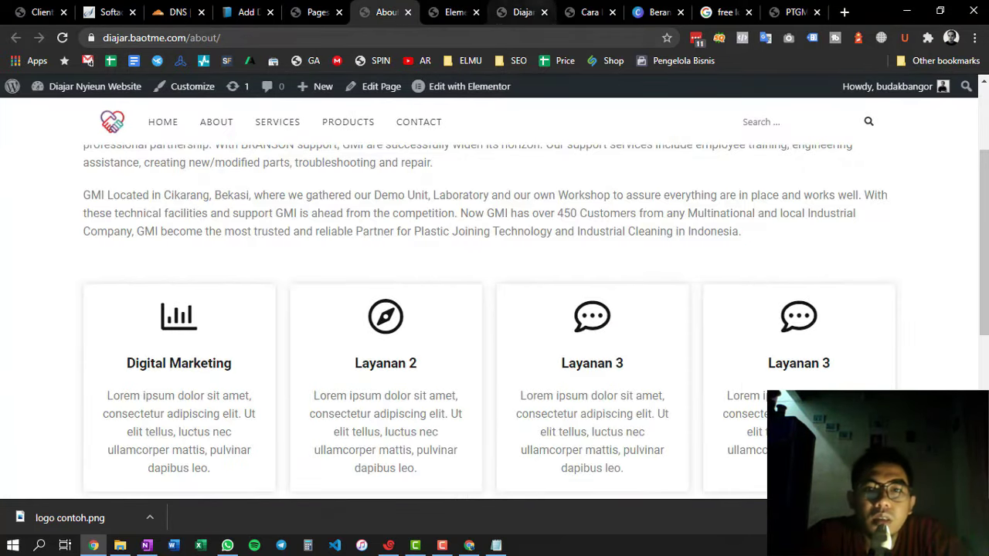
pyautogui.click(591, 11)
pyautogui.click(456, 11)
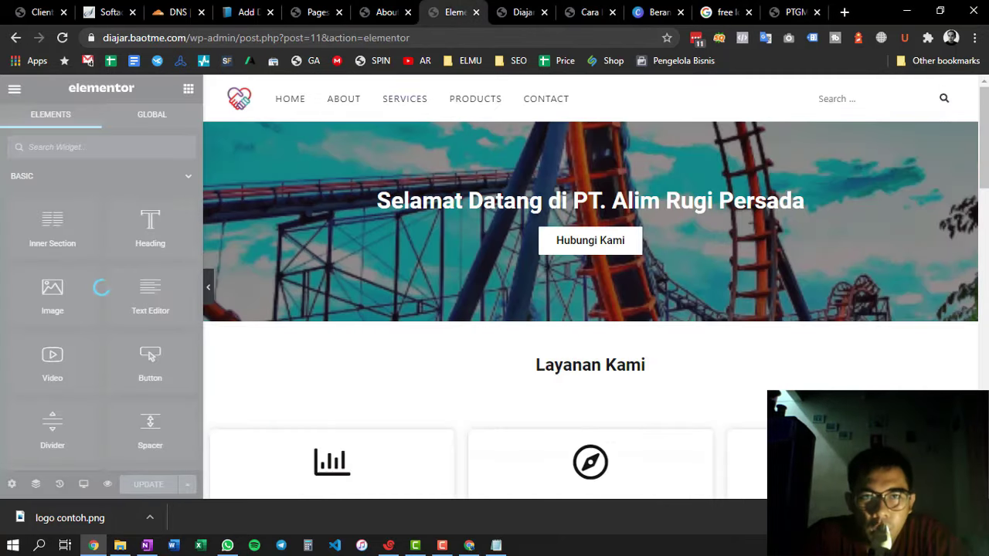
pyautogui.hotkey('ctrl', 'shift', 'Tab')
pyautogui.hotkey('ctrl', 'shift', 'Tab')
pyautogui.click(201, 130)
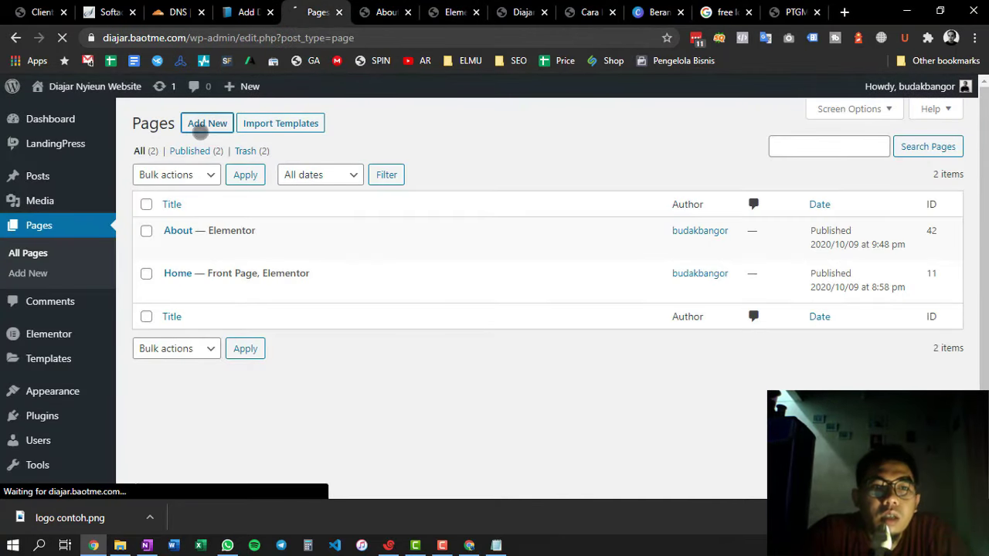
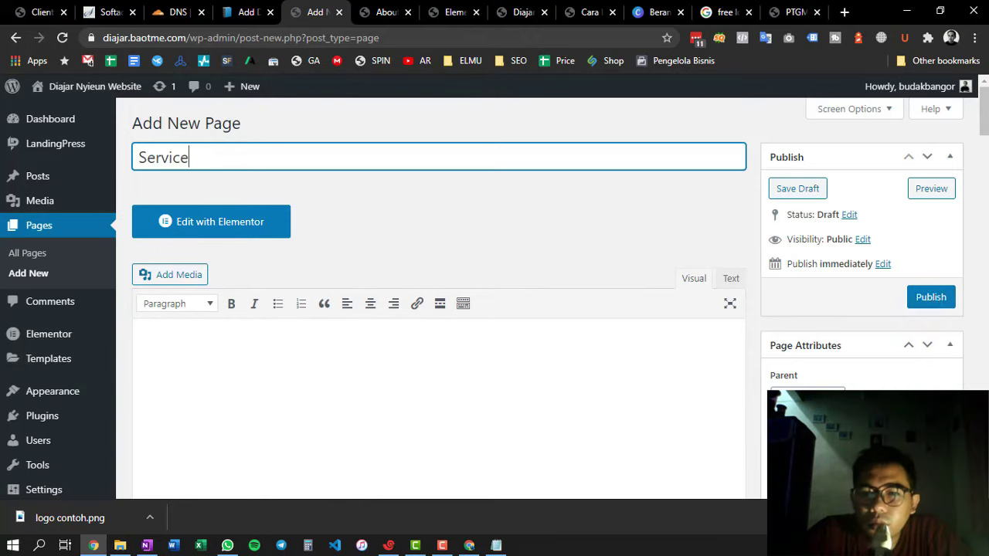
# Step: Give the Service page an LP template and publish it, then check the live About page
pyautogui.click(808, 440)
pyautogui.click(858, 370)
pyautogui.click(920, 301)
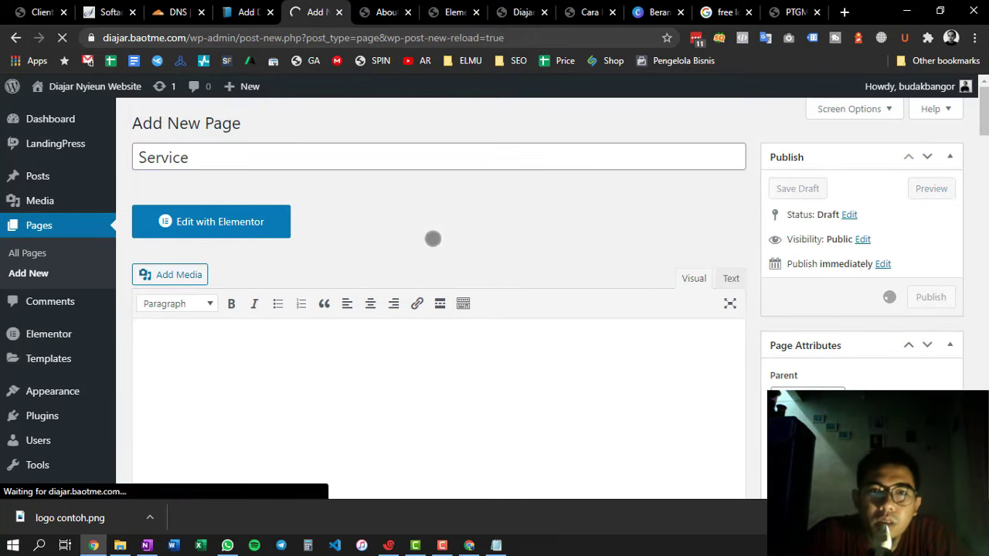
pyautogui.click(386, 12)
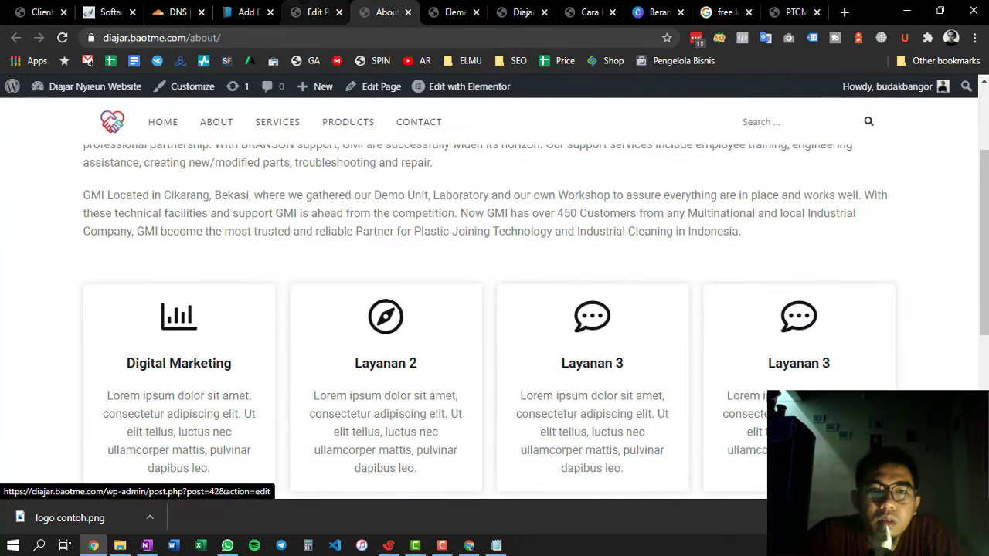
pyautogui.click(313, 11)
# Step: Create a 'Products' page with an LP template and publish it
pyautogui.click(219, 122)
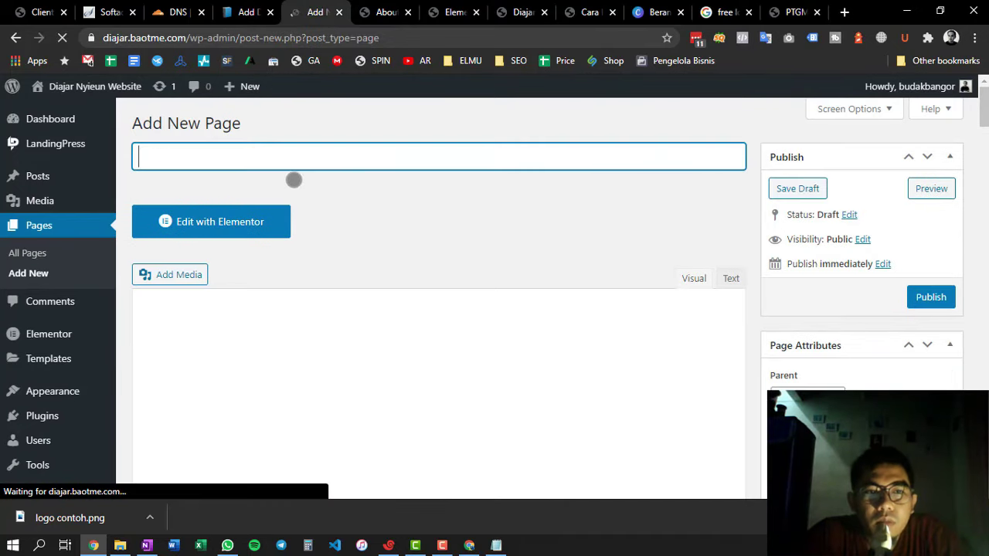
pyautogui.write('Products')
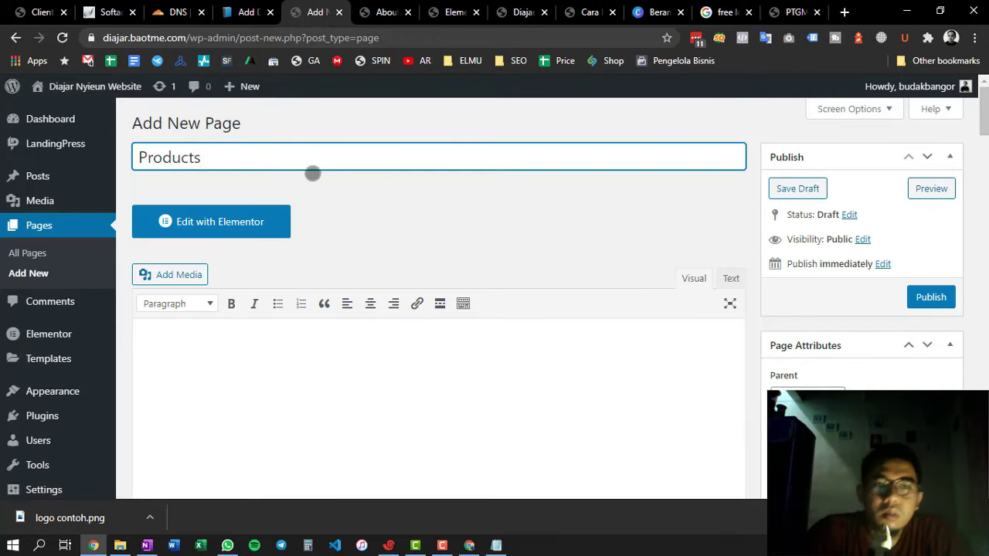
pyautogui.click(808, 444)
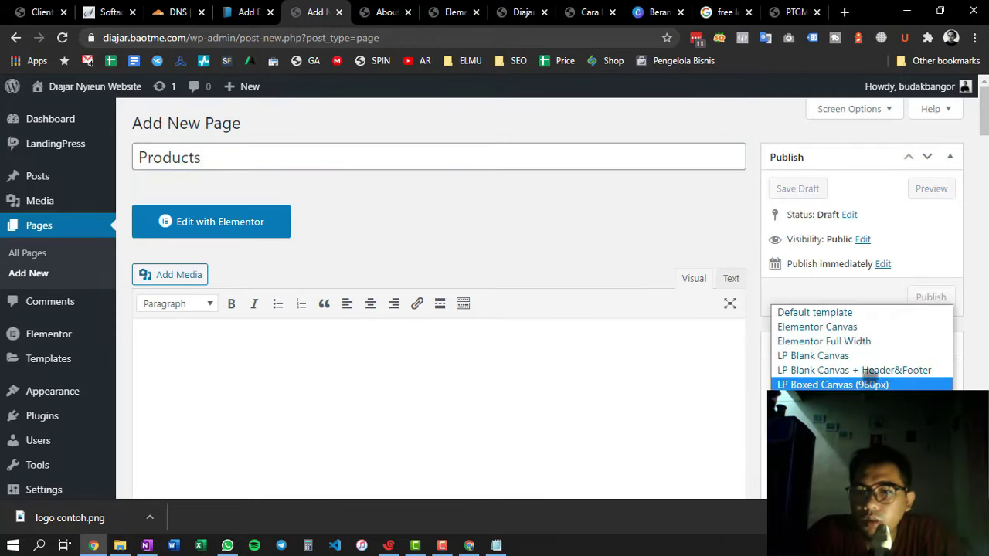
pyautogui.click(819, 380)
pyautogui.click(933, 298)
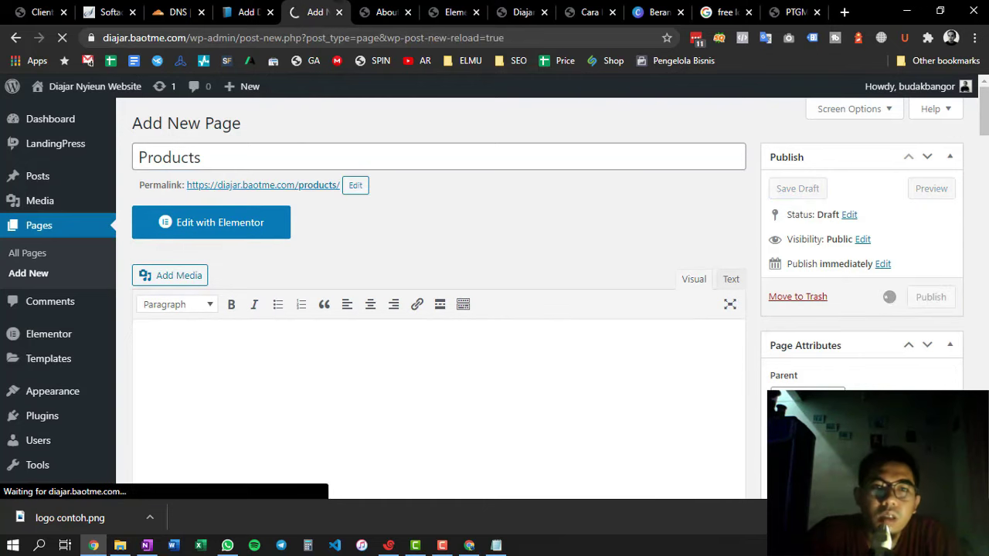
pyautogui.click(386, 12)
pyautogui.scroll(-5, 425, 367)
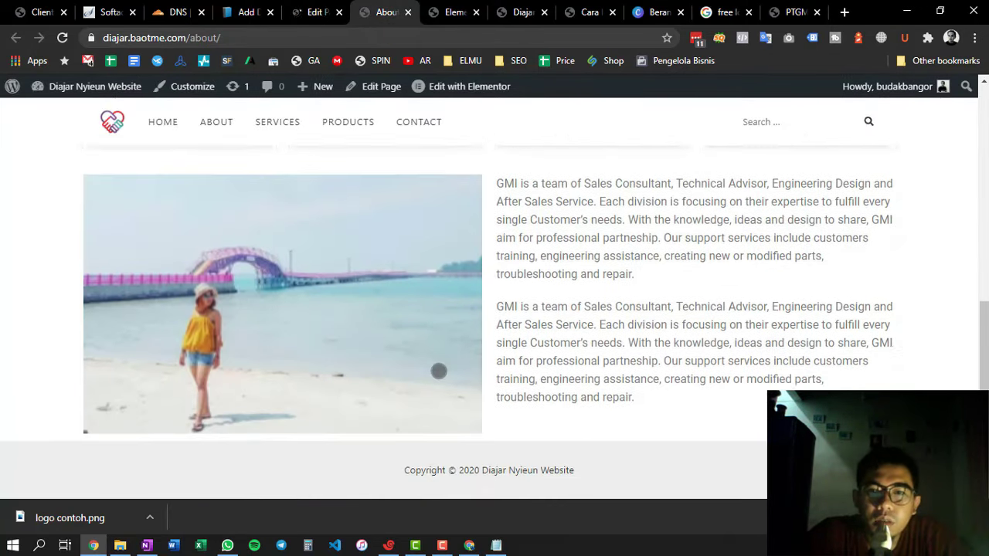
pyautogui.scroll(7, 438, 372)
pyautogui.click(313, 12)
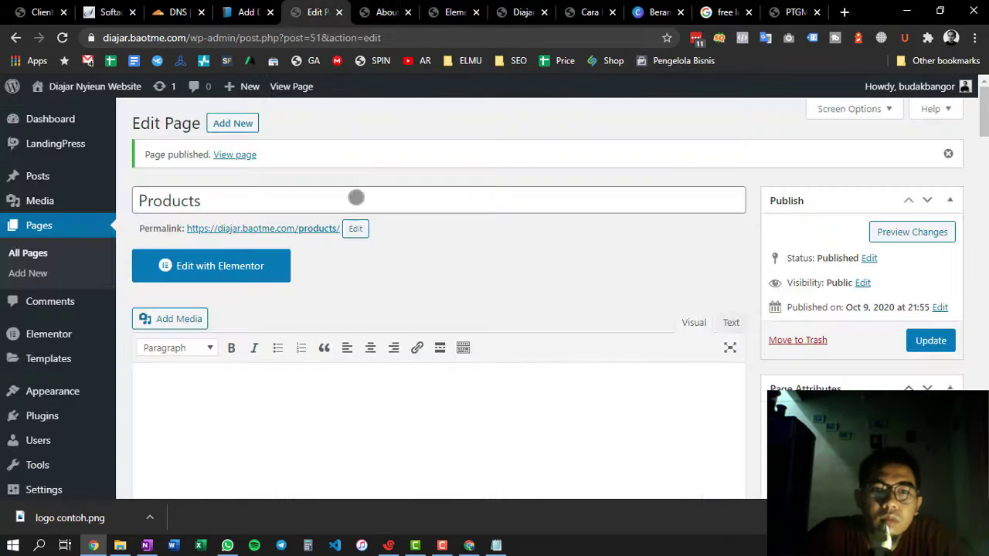
# Step: Publish a 'Contact' page using LP Blank Canvas + Header&Footer, then go to Appearance > Menus
pyautogui.click(229, 122)
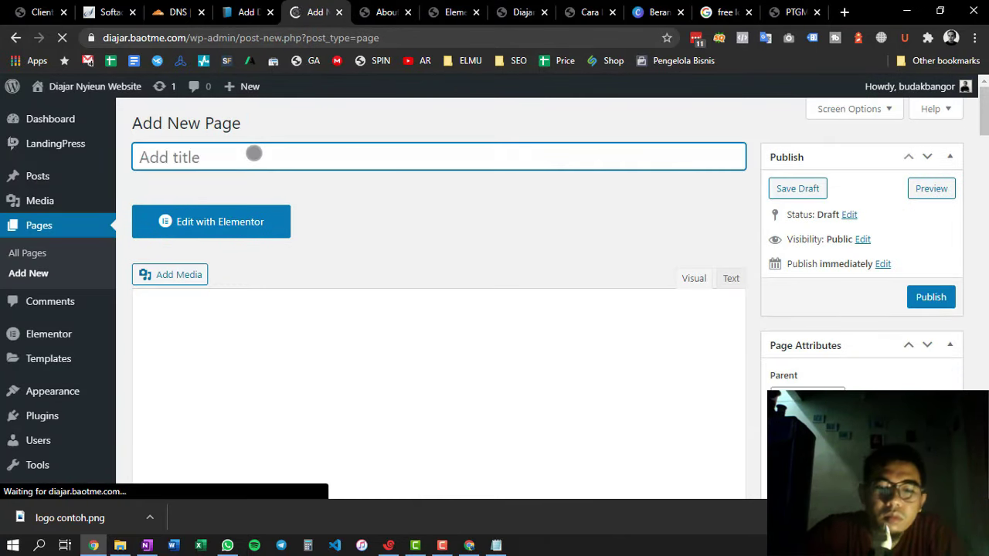
pyautogui.write('Contact')
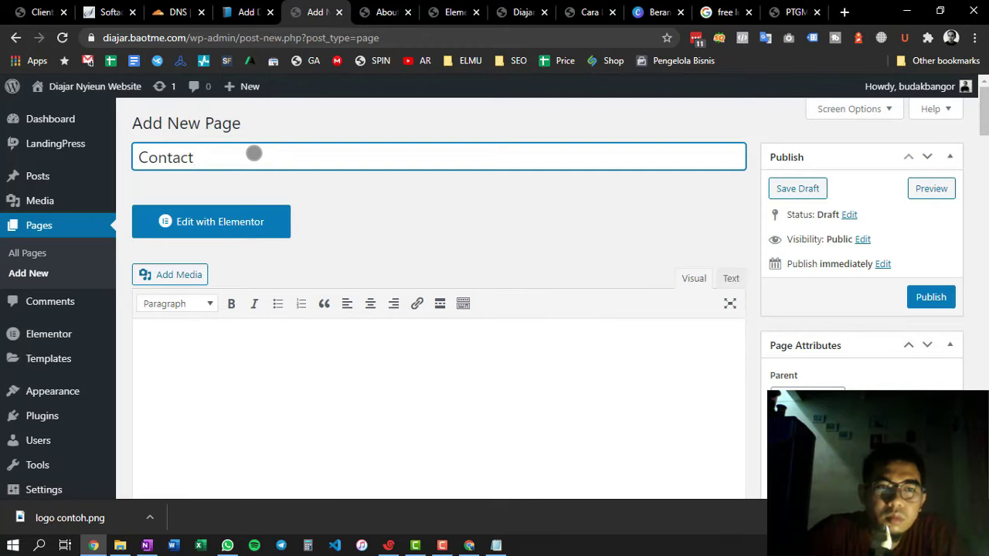
pyautogui.click(850, 448)
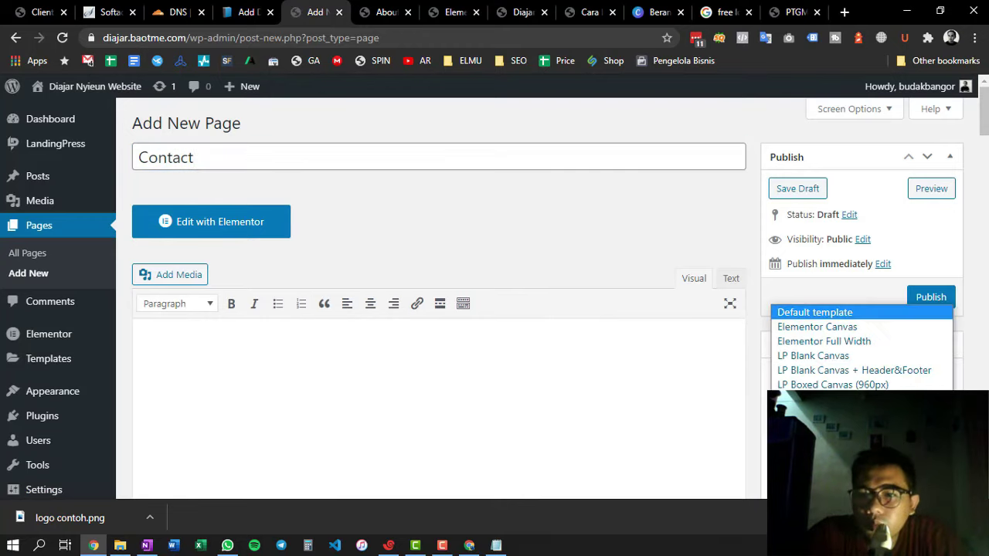
pyautogui.click(849, 371)
pyautogui.click(941, 297)
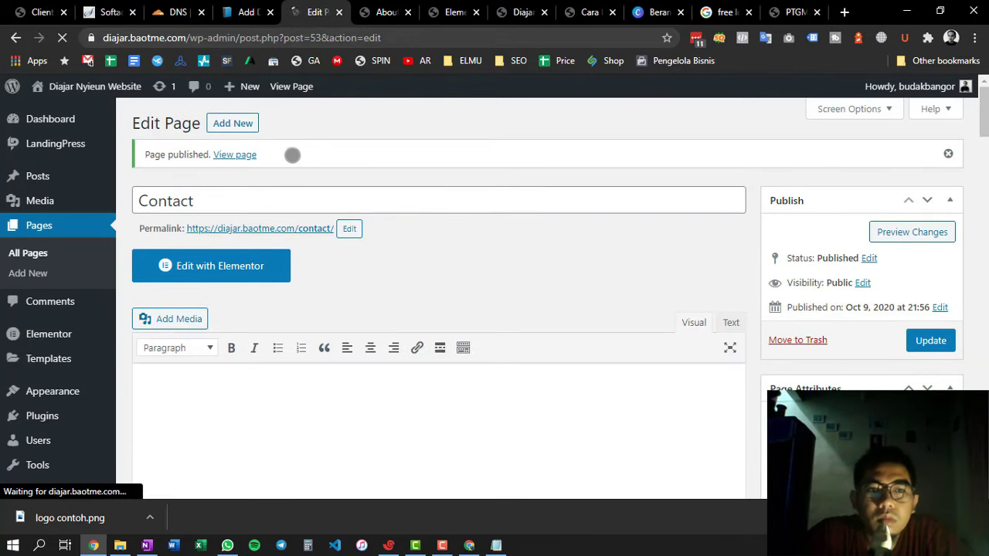
pyautogui.scroll(-3, 142, 232)
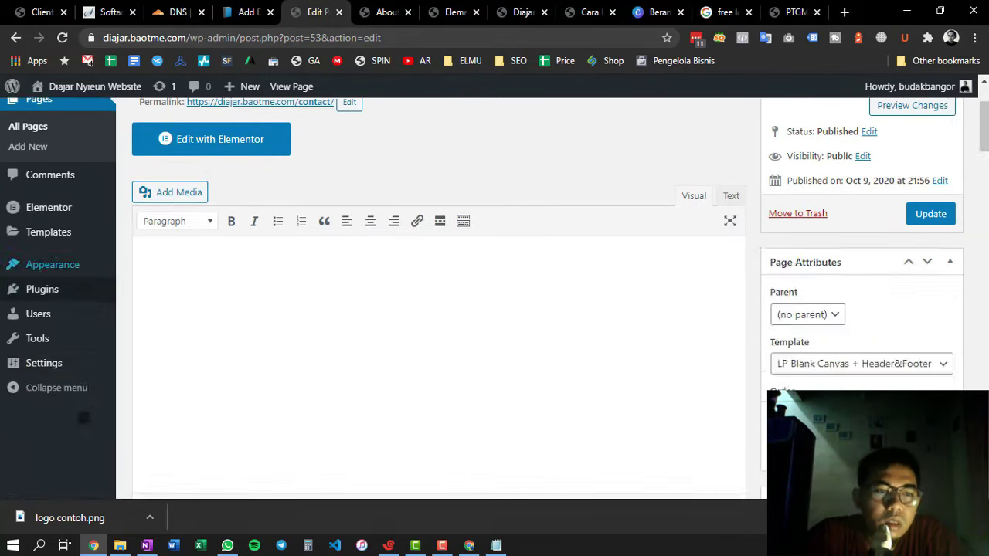
pyautogui.moveTo(49, 297)
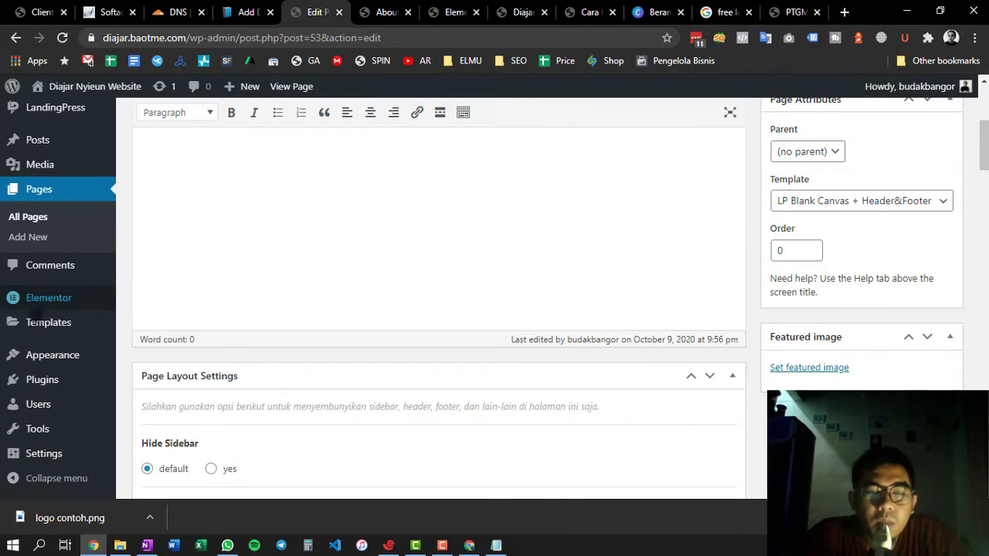
pyautogui.moveTo(43, 380)
pyautogui.moveTo(52, 354)
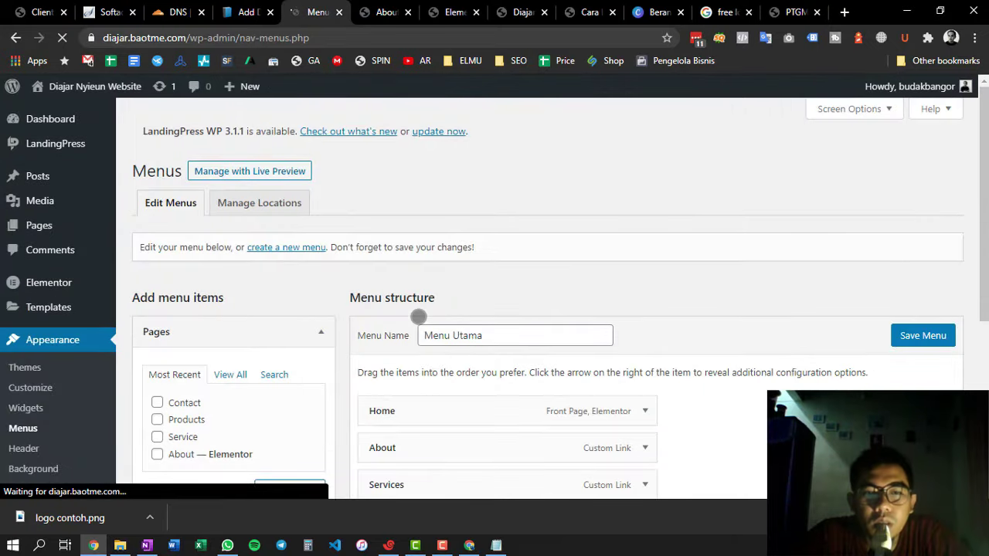
# Step: Remove the Services, Products and Contact custom links from Menu Utama
pyautogui.scroll(-3, 460, 303)
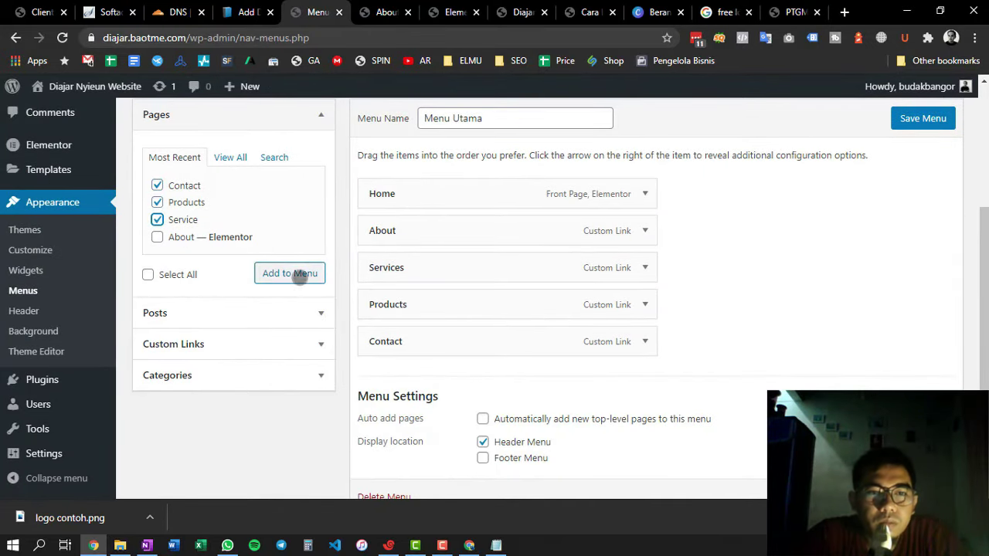
pyautogui.click(645, 268)
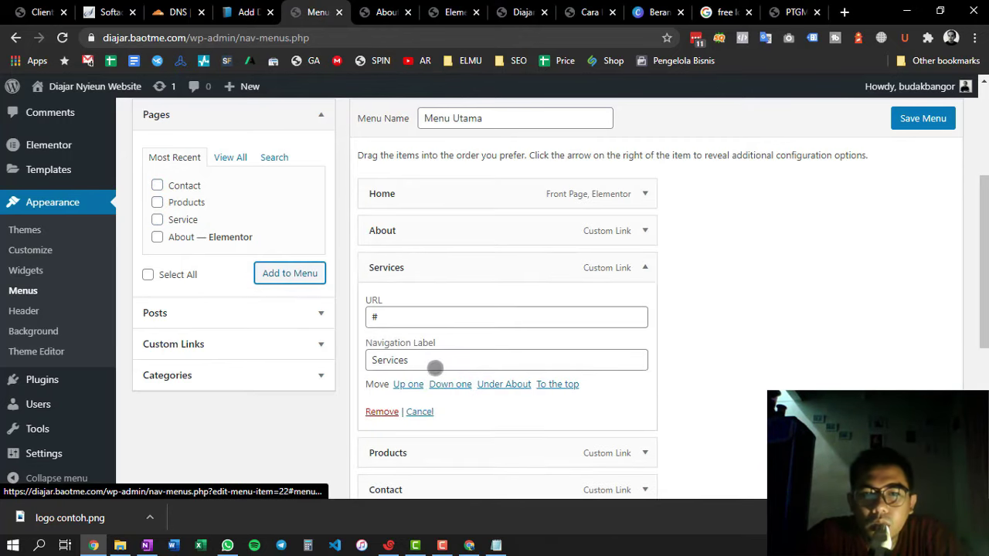
pyautogui.click(382, 412)
pyautogui.click(646, 267)
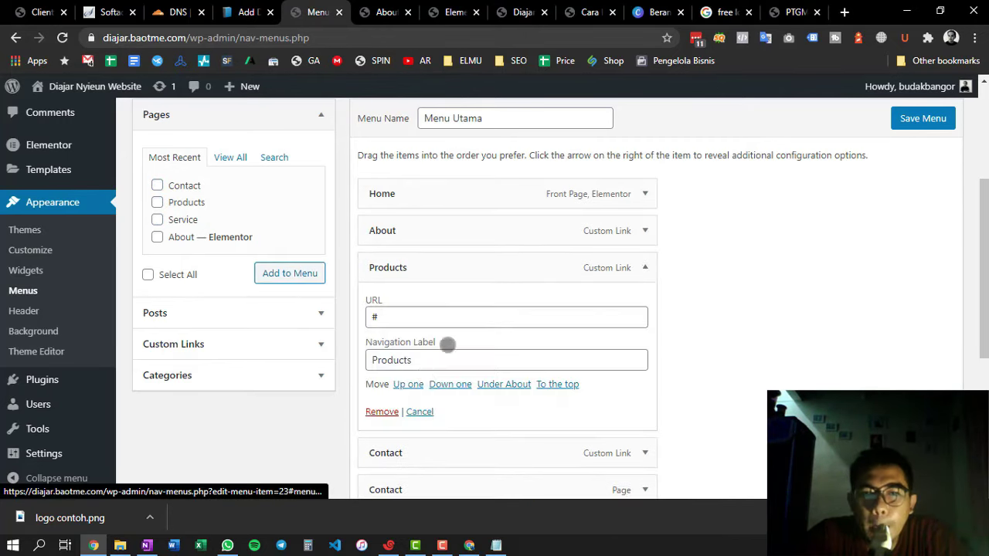
pyautogui.click(382, 412)
pyautogui.click(645, 267)
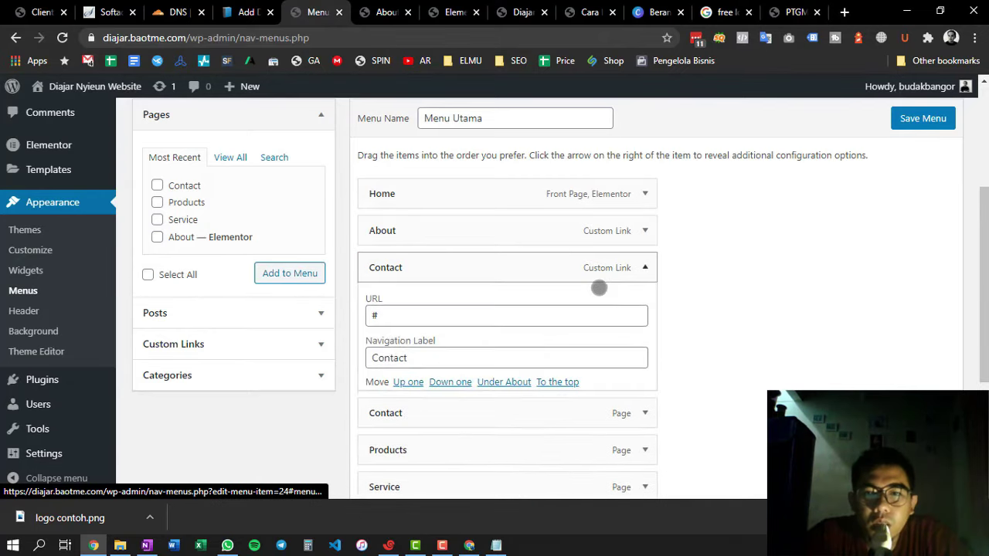
pyautogui.click(380, 411)
# Step: Add the About page below Home and delete the old About custom link
pyautogui.click(157, 237)
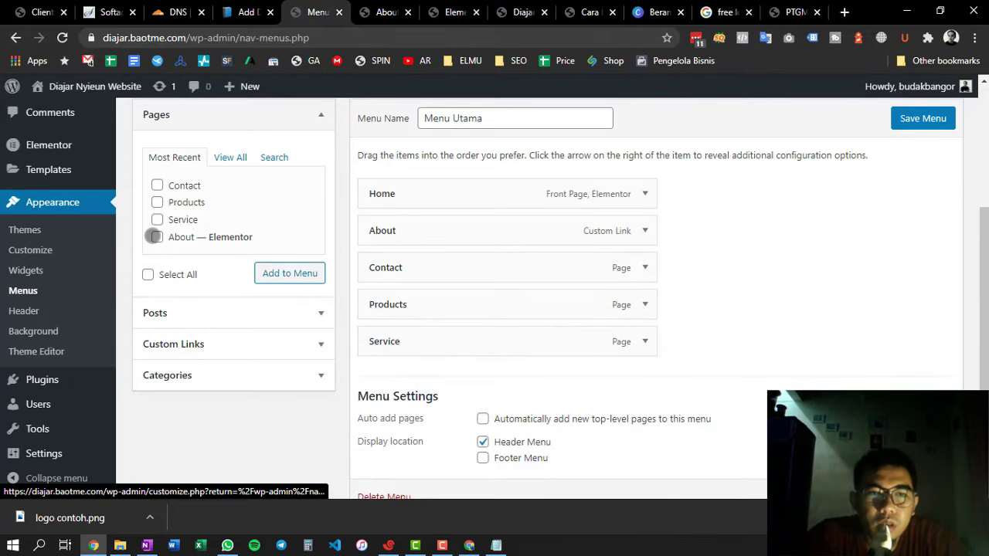
pyautogui.click(279, 273)
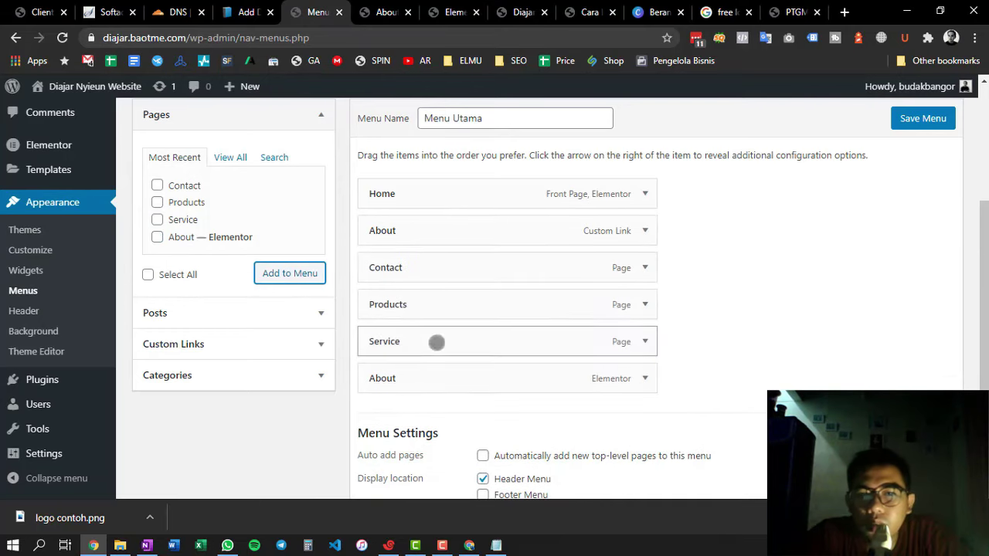
pyautogui.moveTo(571, 377); pyautogui.dragTo(533, 236)
pyautogui.click(644, 232)
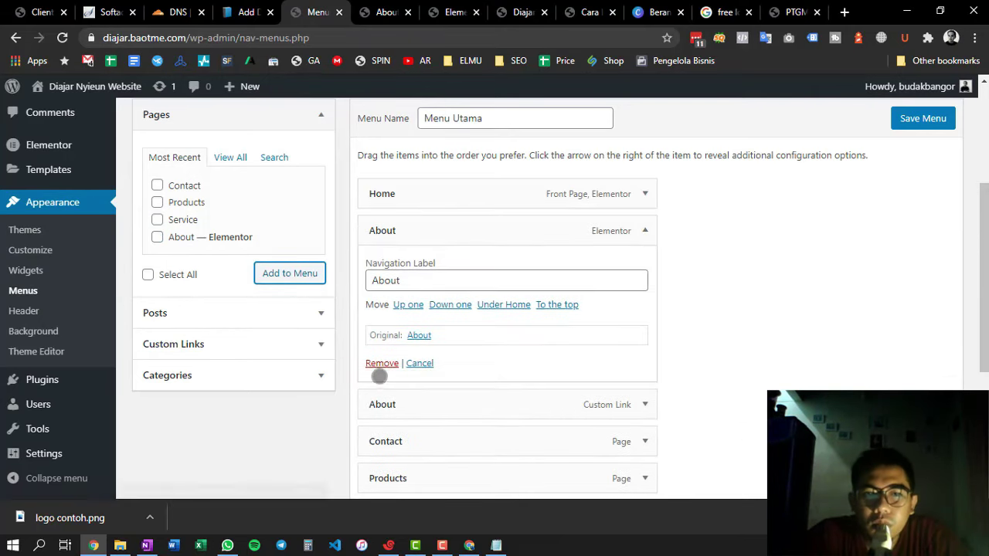
pyautogui.click(648, 231)
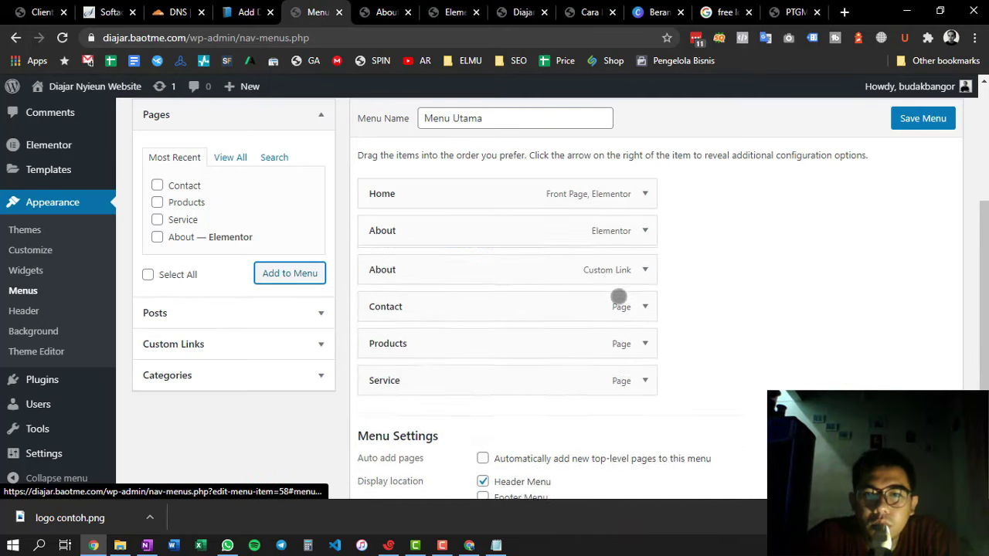
pyautogui.click(649, 268)
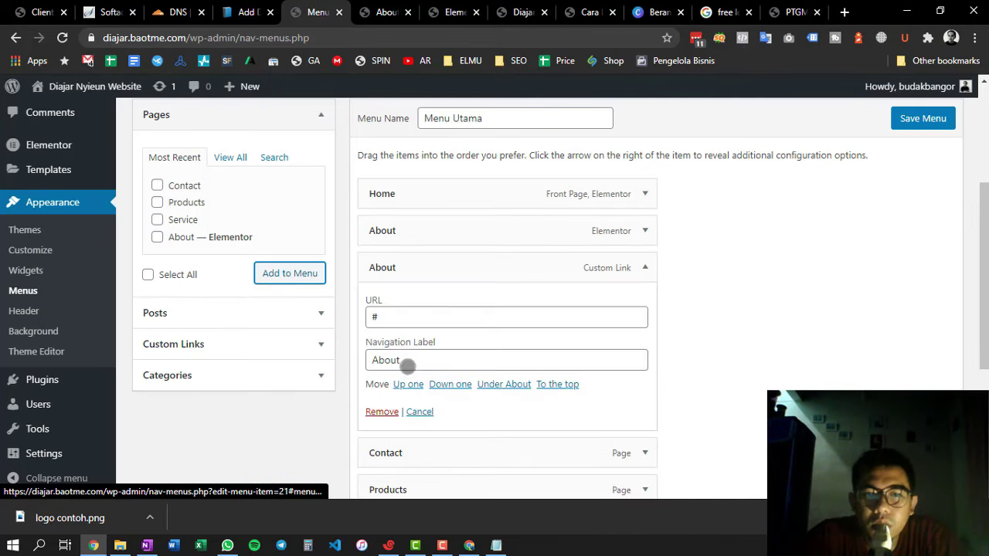
pyautogui.click(385, 412)
# Step: Reorder the menu to Home, About, Service, Products, Contact and save it
pyautogui.moveTo(431, 270); pyautogui.dragTo(427, 349)
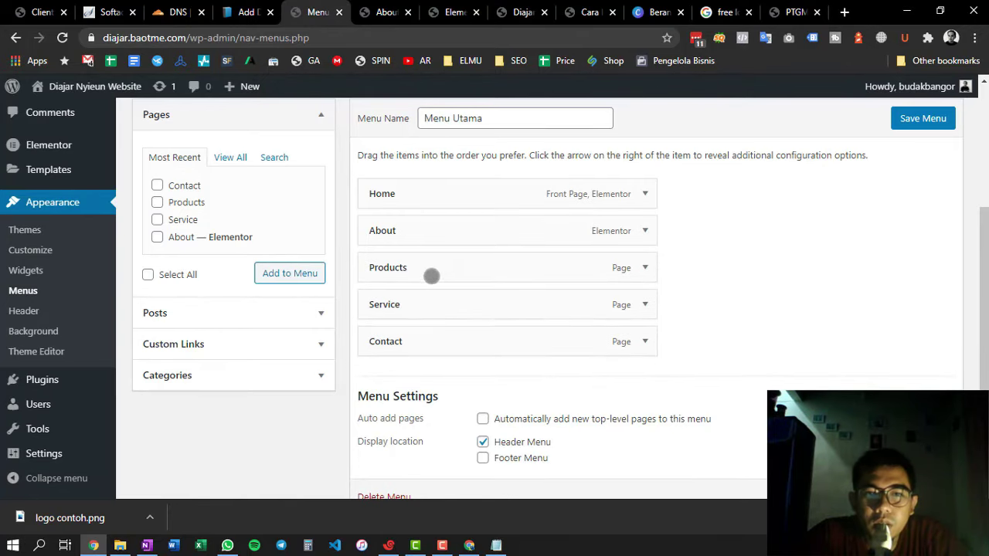
pyautogui.moveTo(421, 304); pyautogui.dragTo(418, 270)
pyautogui.scroll(-1, 920, 463)
pyautogui.click(923, 417)
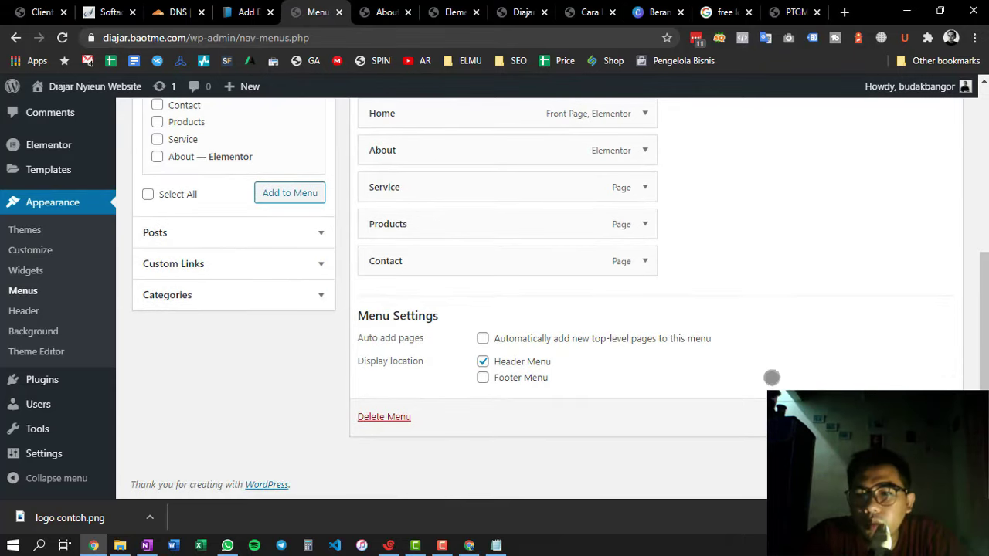
pyautogui.click(384, 11)
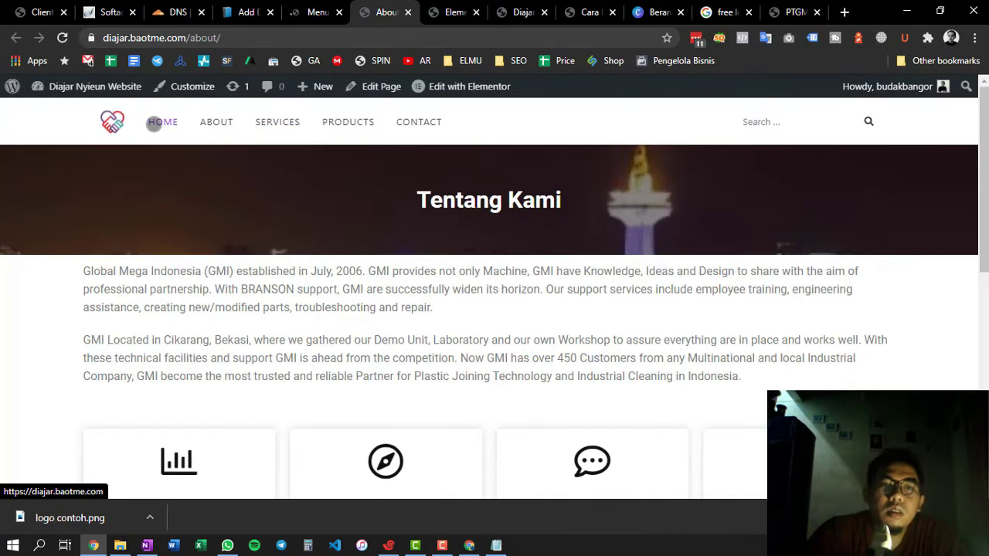
# Step: Close the extra browser tabs and look over the site's home page
pyautogui.click(154, 122)
pyautogui.click(454, 12)
pyautogui.click(476, 12)
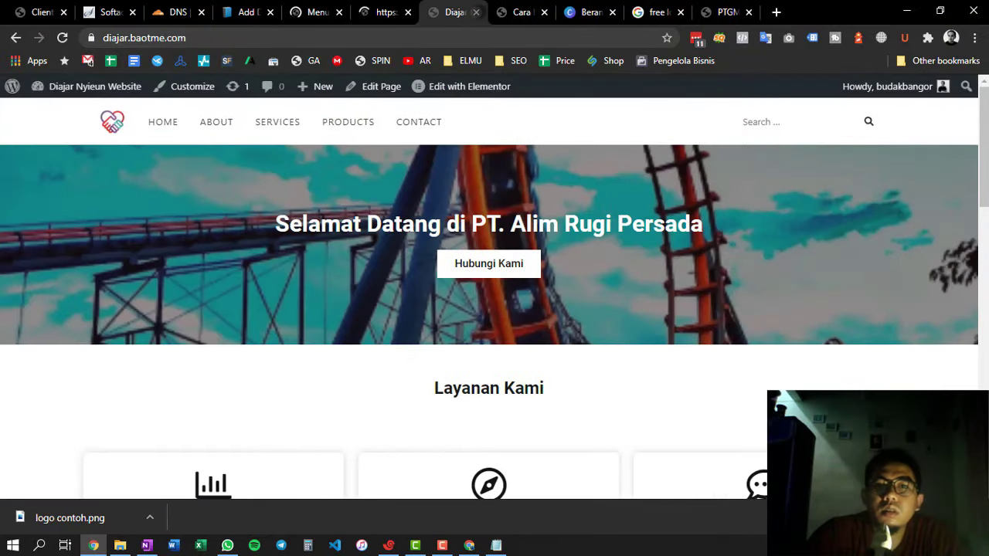
pyautogui.click(476, 12)
pyautogui.click(386, 11)
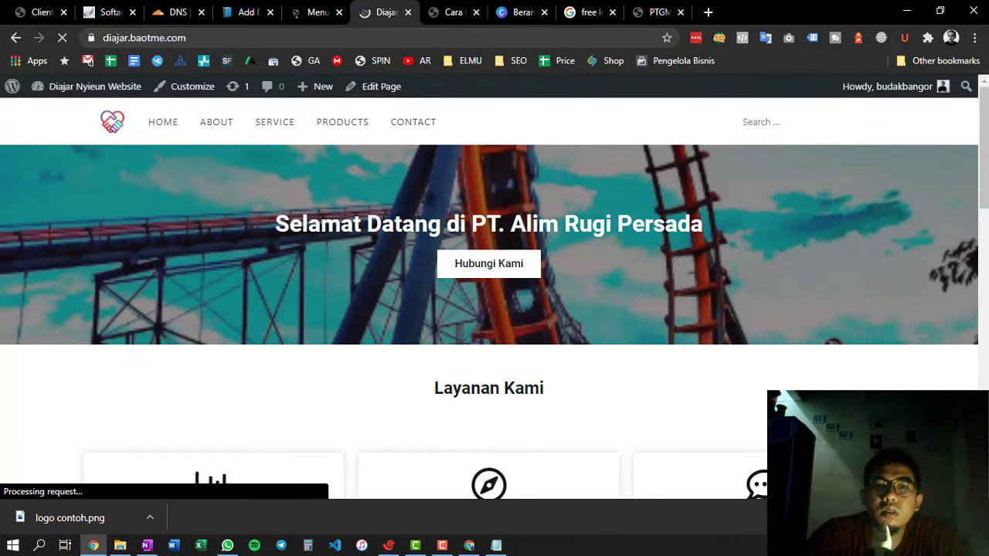
pyautogui.click(476, 12)
pyautogui.click(476, 12)
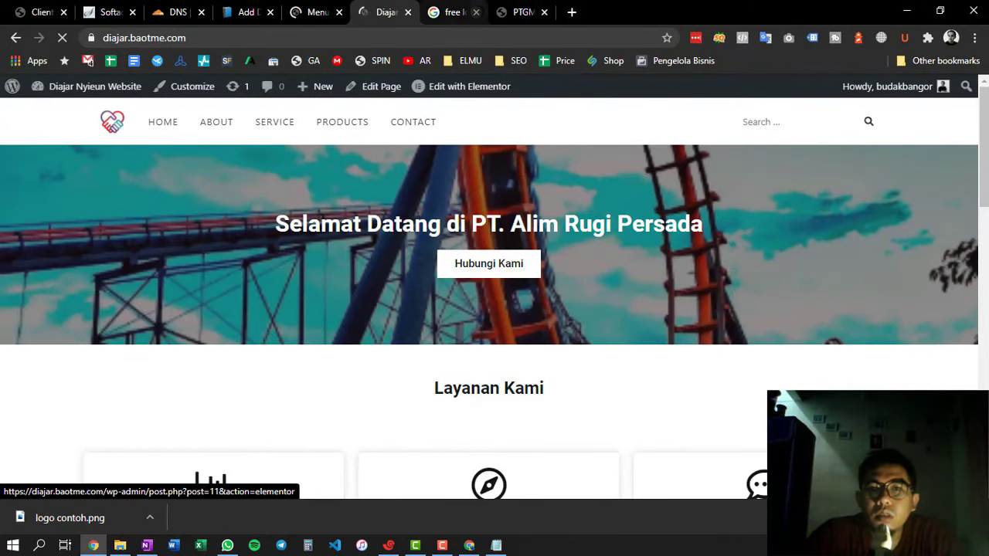
pyautogui.click(476, 12)
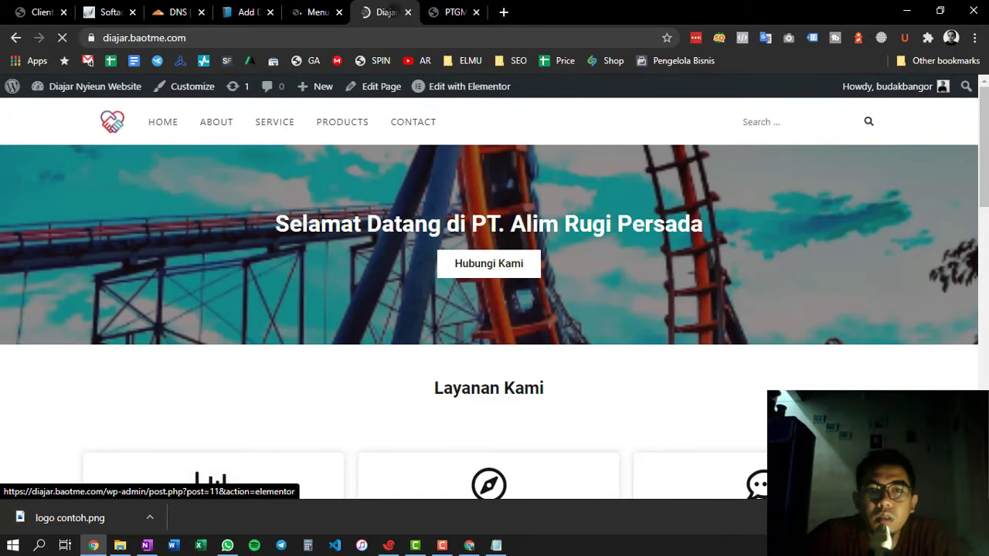
pyautogui.scroll(-15, 389, 247)
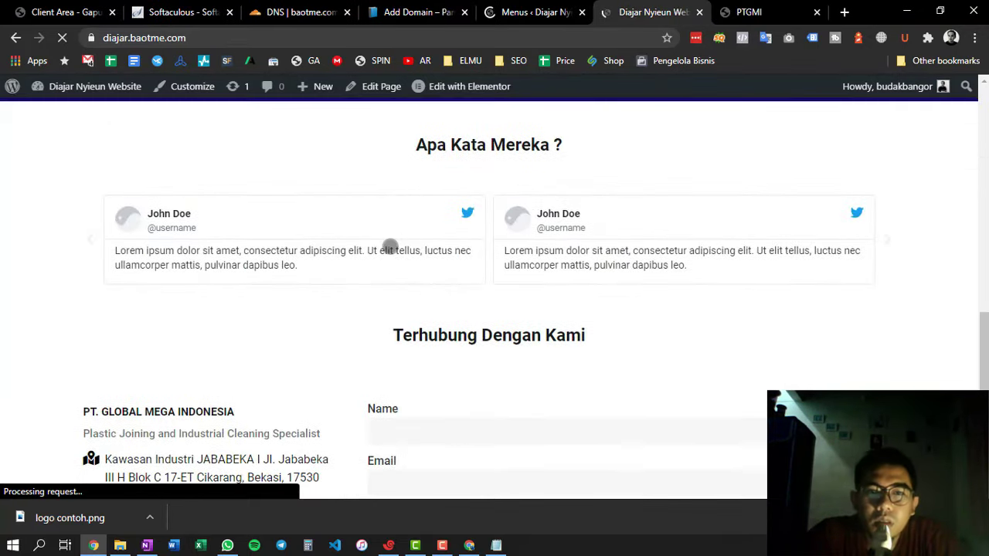
pyautogui.scroll(5, 390, 247)
pyautogui.scroll(-7, 390, 248)
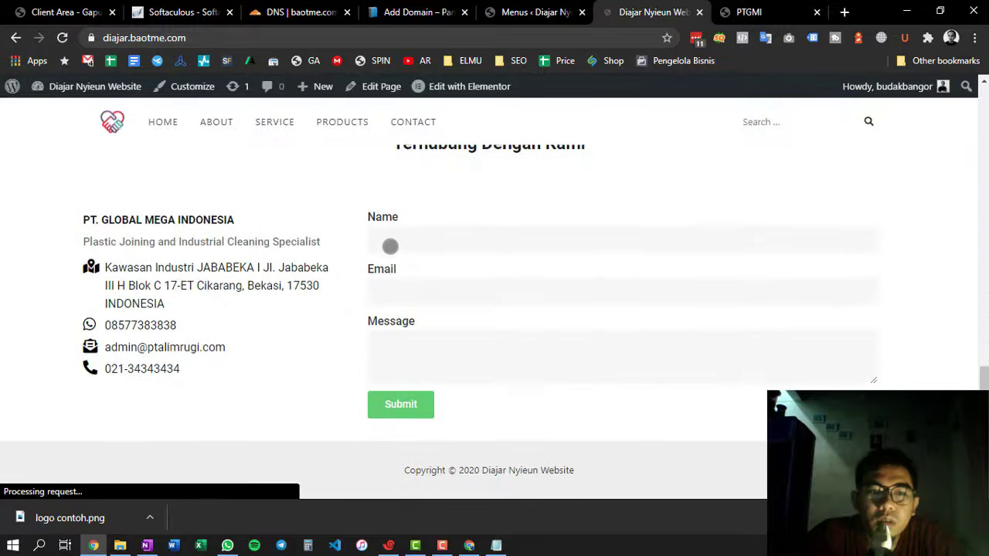
pyautogui.scroll(20, 391, 246)
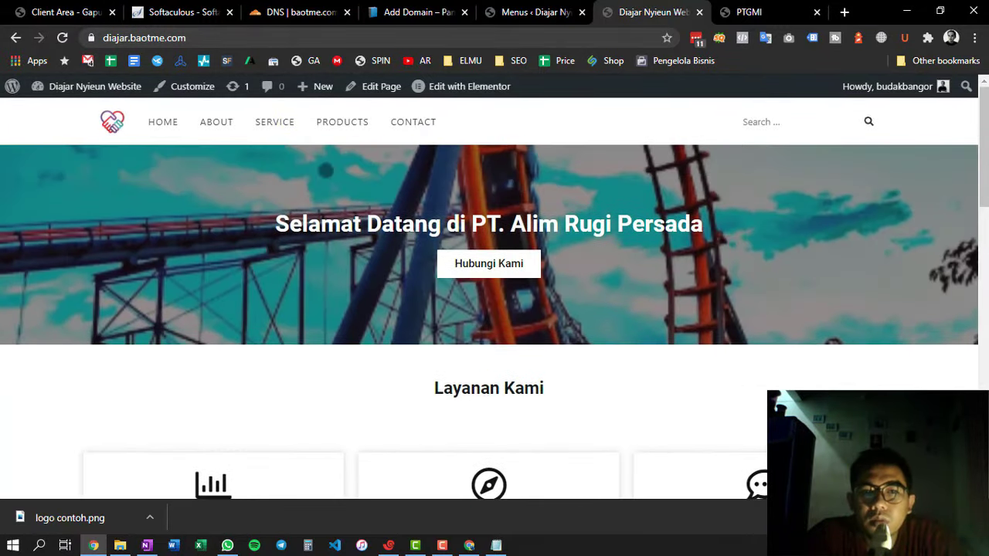
# Step: Browse the About and Service pages via the nav menu, then return home
pyautogui.click(209, 122)
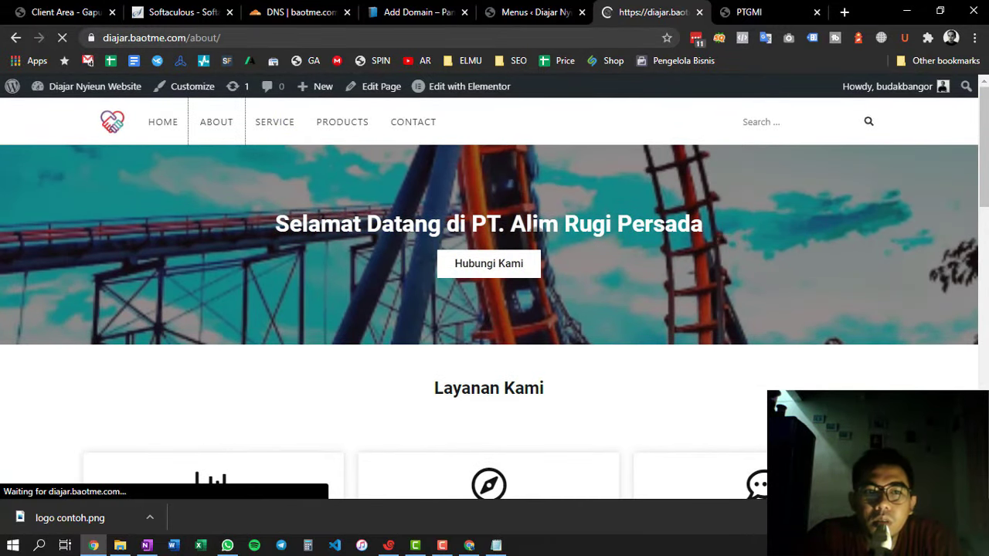
pyautogui.scroll(-10, 534, 231)
pyautogui.scroll(15, 534, 234)
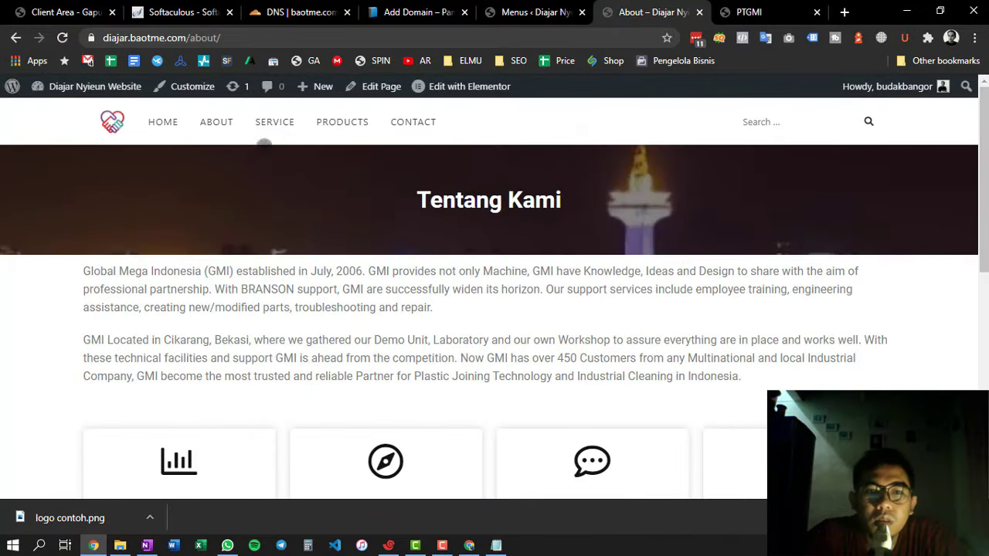
pyautogui.click(291, 122)
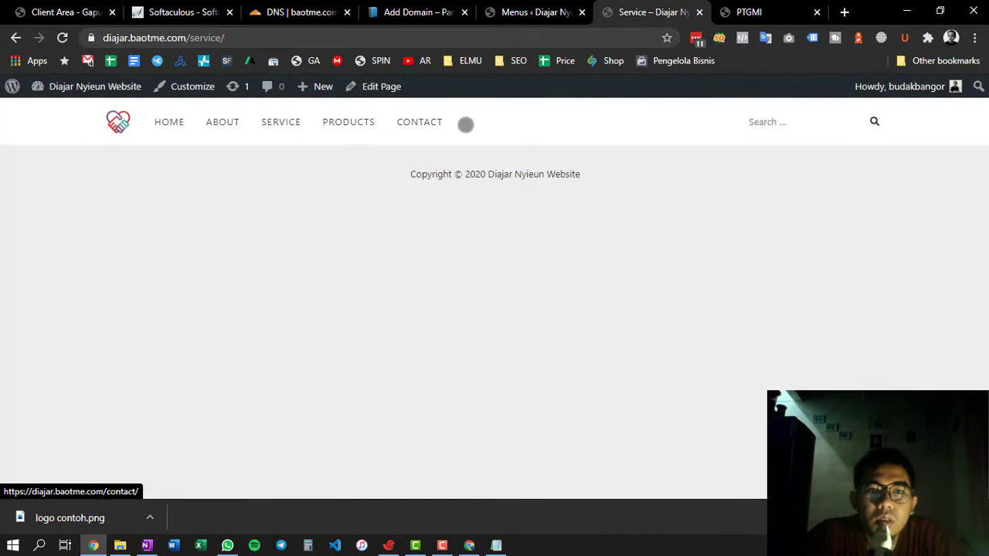
pyautogui.click(167, 122)
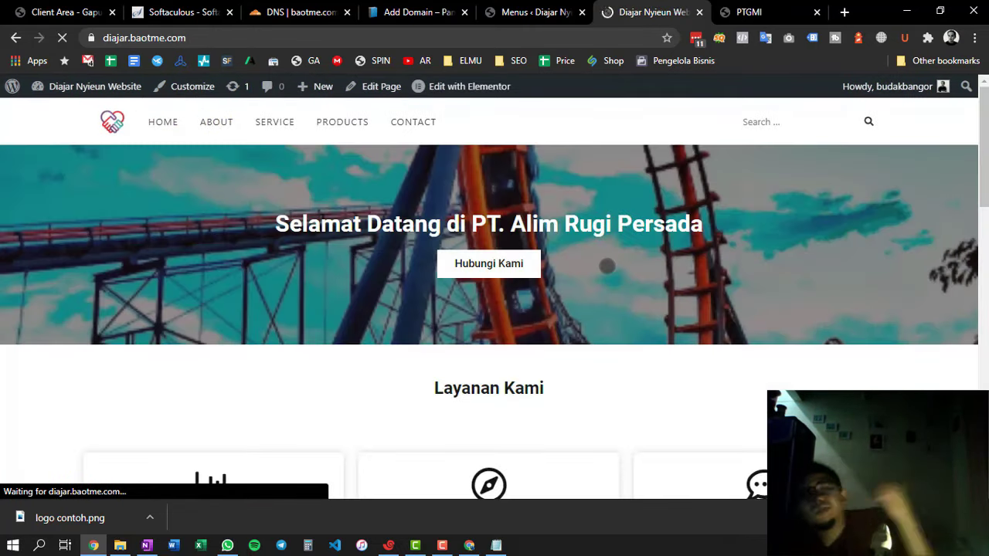
pyautogui.scroll(-15, 607, 266)
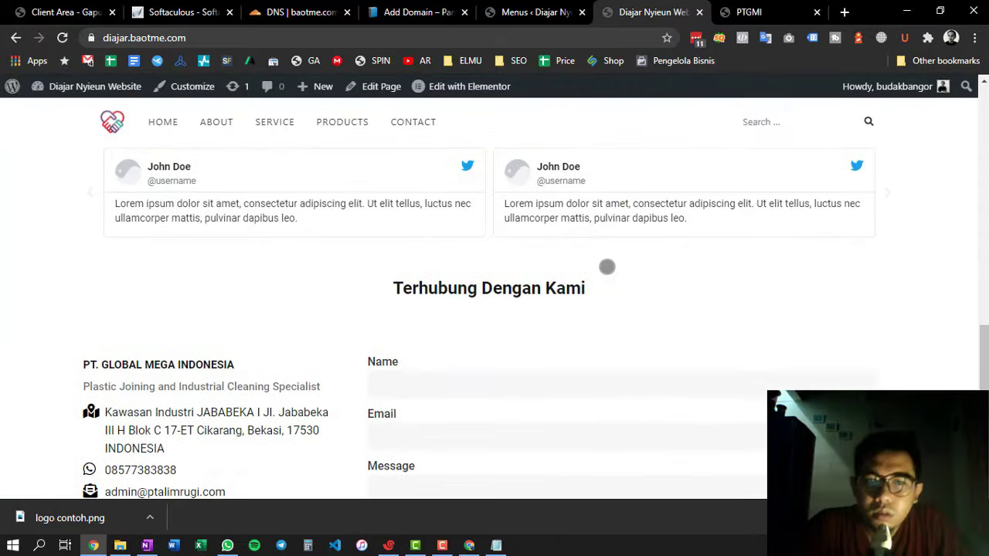
pyautogui.scroll(-2, 607, 267)
pyautogui.scroll(15, 608, 267)
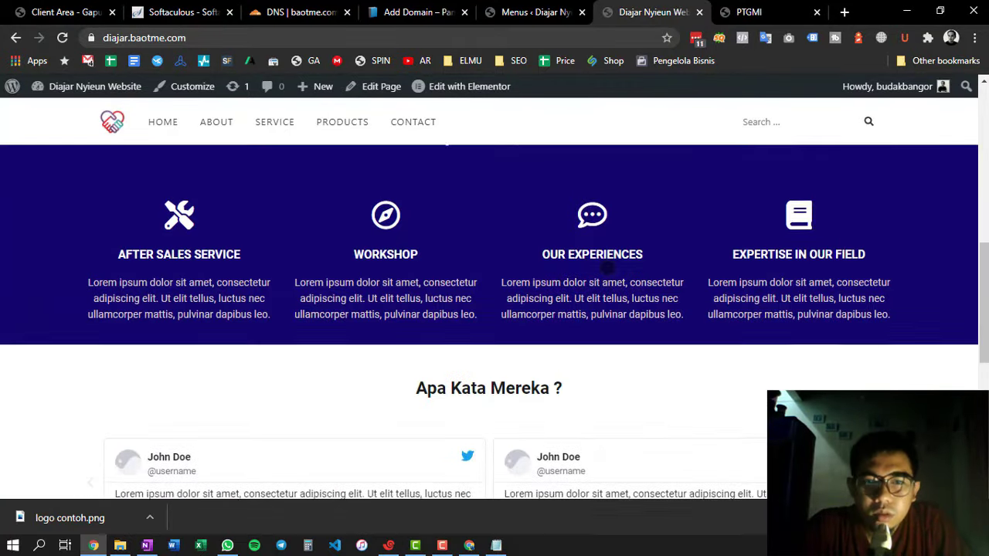
pyautogui.scroll(-2, 608, 267)
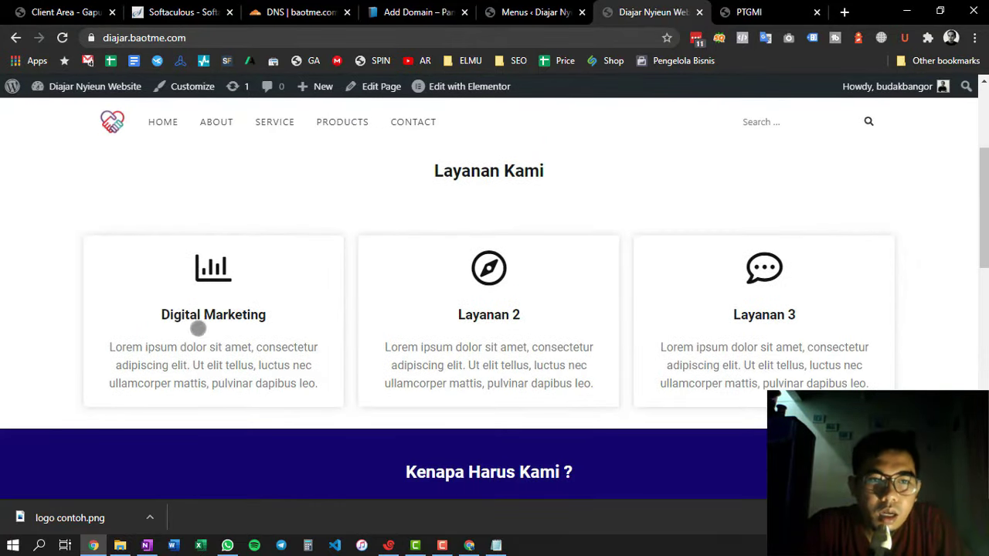
# Step: Inspect the Digital Marketing and Layanan 2 service card texts on the home page
pyautogui.tripleClick(251, 311)
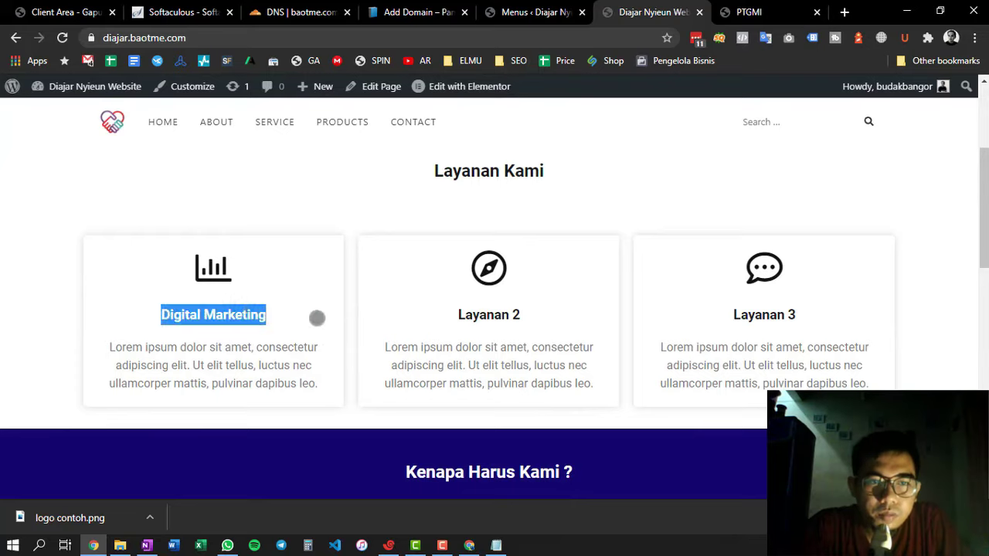
pyautogui.moveTo(462, 319); pyautogui.dragTo(759, 317)
pyautogui.click(763, 317)
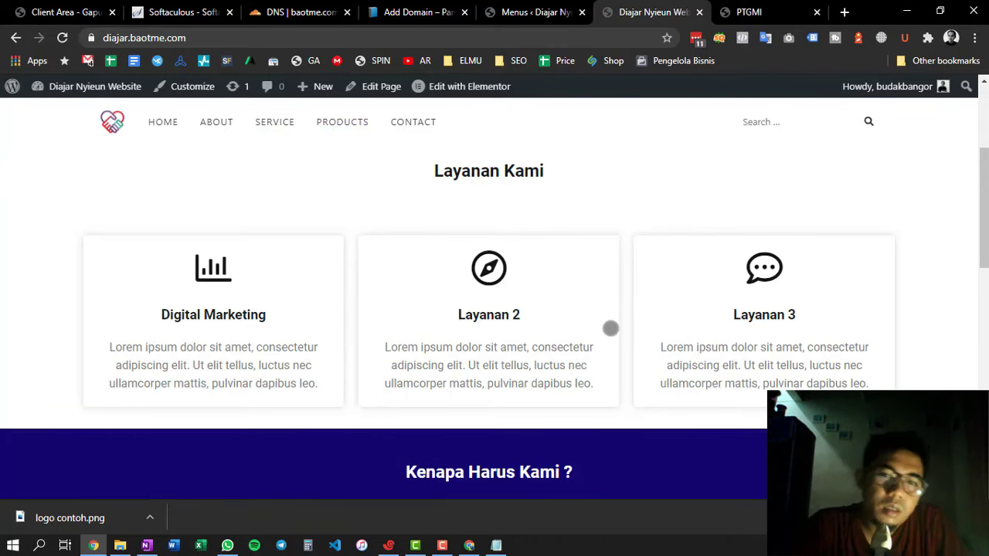
pyautogui.scroll(-3, 614, 332)
pyautogui.scroll(-3, 551, 328)
pyautogui.scroll(7, 541, 327)
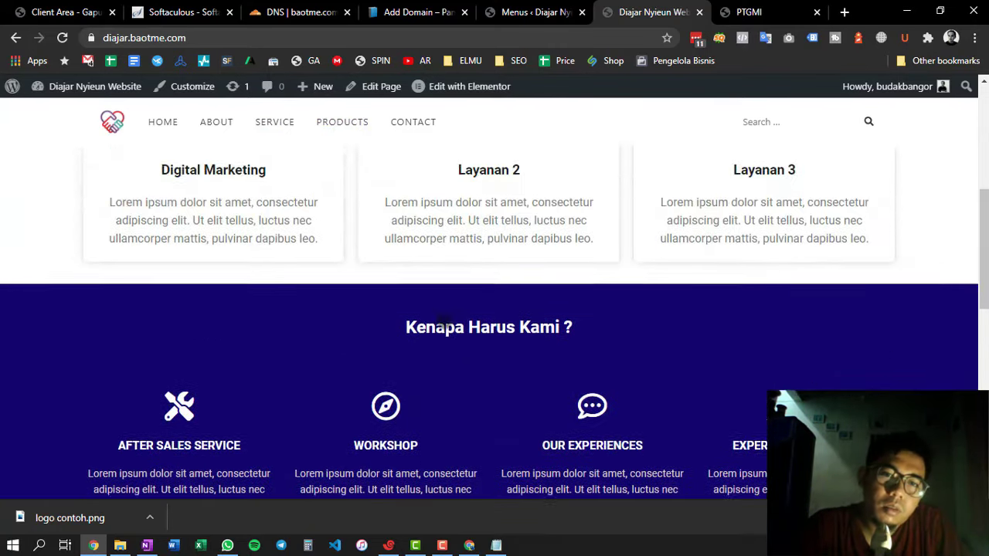
# Step: Compare the live site with the Menus admin screen and return to Menus
pyautogui.hotkey('ctrl', 'shift', 'Tab')
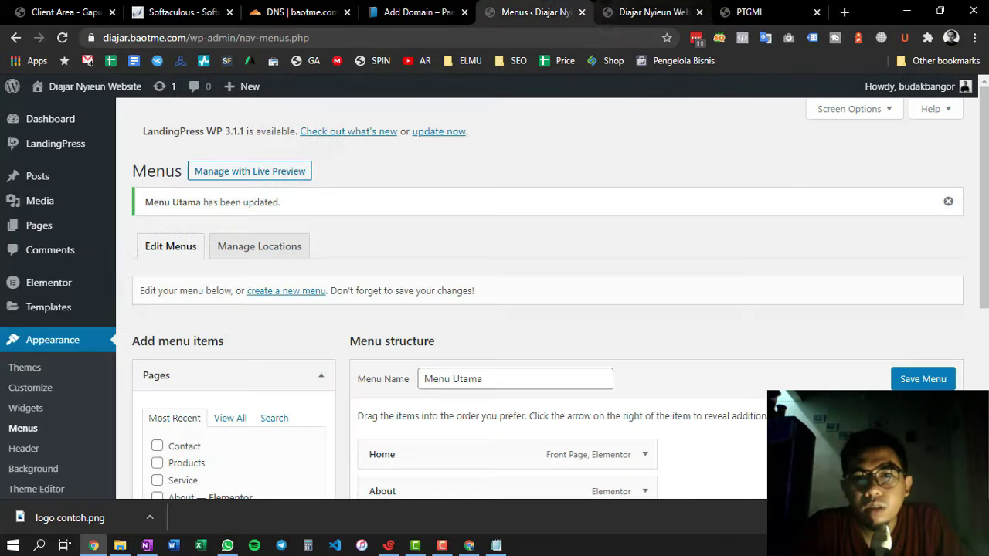
pyautogui.hotkey('ctrl', 'Tab')
pyautogui.scroll(-1, 376, 358)
pyautogui.scroll(-3, 376, 358)
pyautogui.scroll(3, 470, 239)
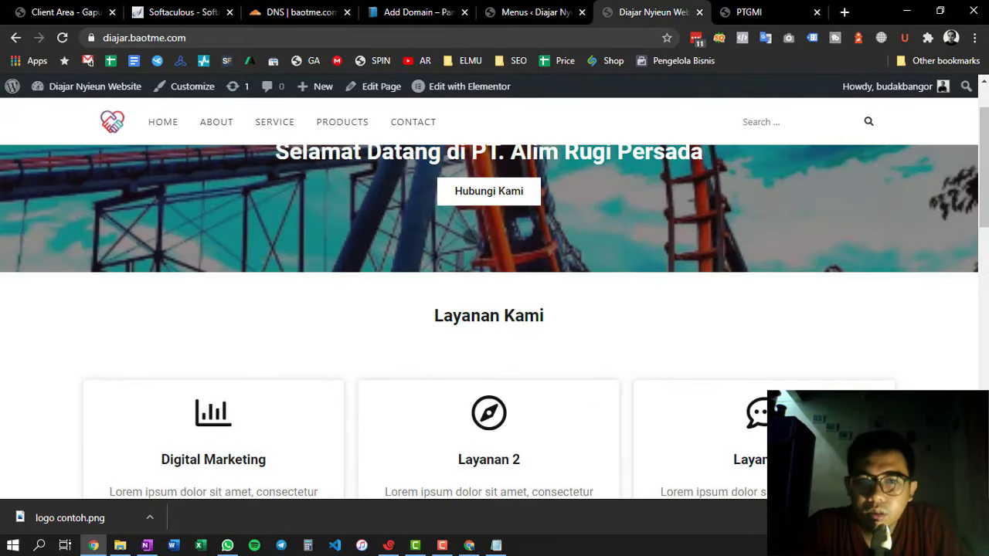
pyautogui.click(533, 13)
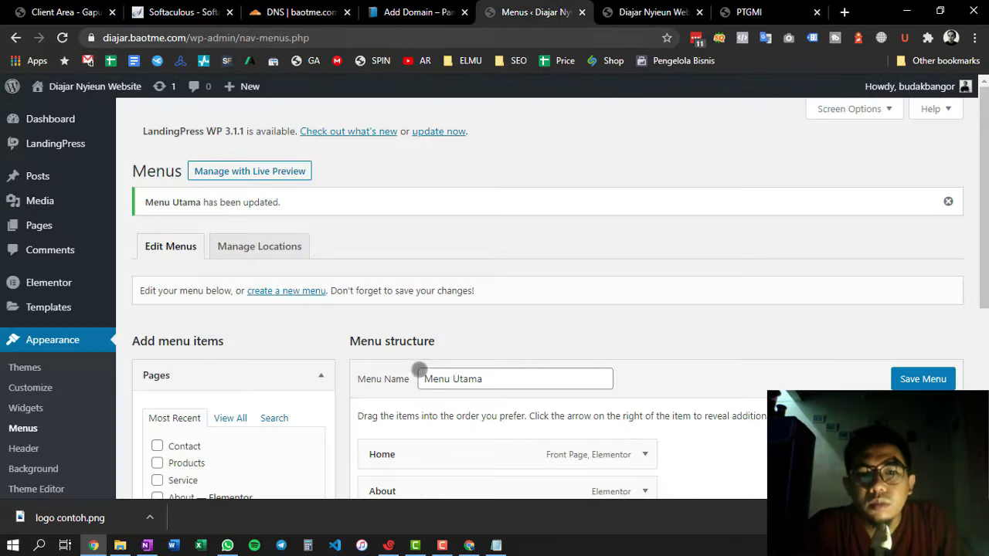
pyautogui.scroll(-4, 420, 364)
pyautogui.scroll(3, 419, 364)
# Step: Open the Service page from All Pages and launch it in Elementor
pyautogui.moveTo(46, 226)
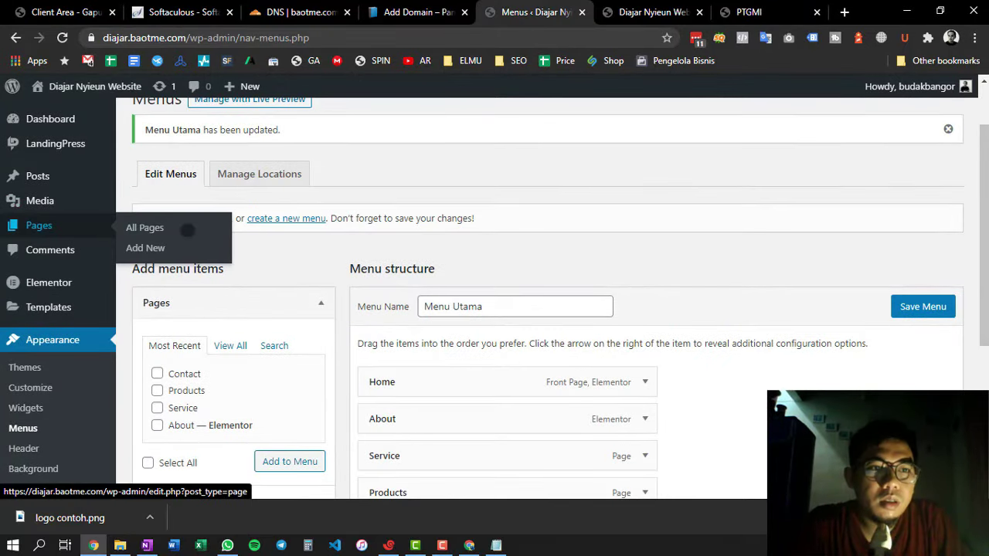
pyautogui.click(156, 228)
pyautogui.hotkey('ctrl', 'Tab')
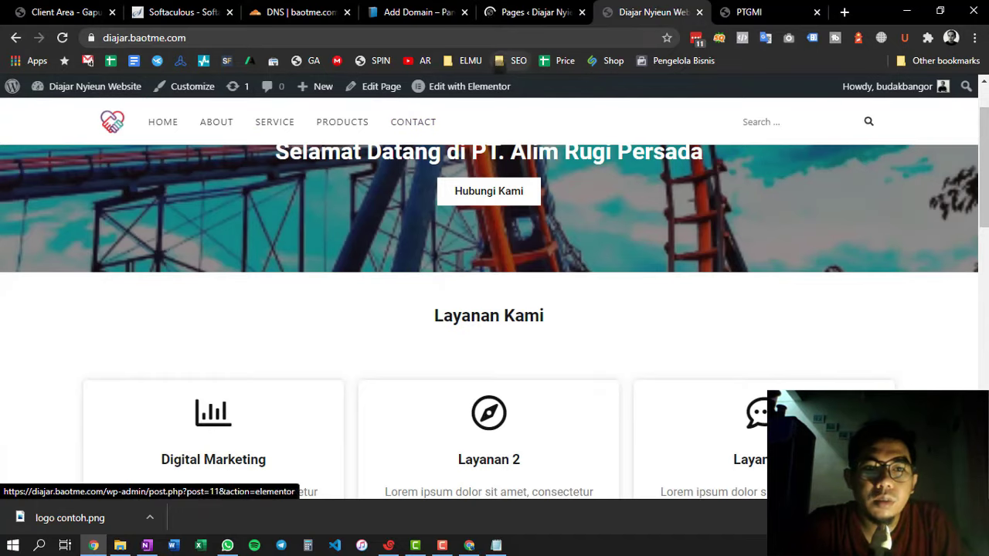
pyautogui.click(533, 11)
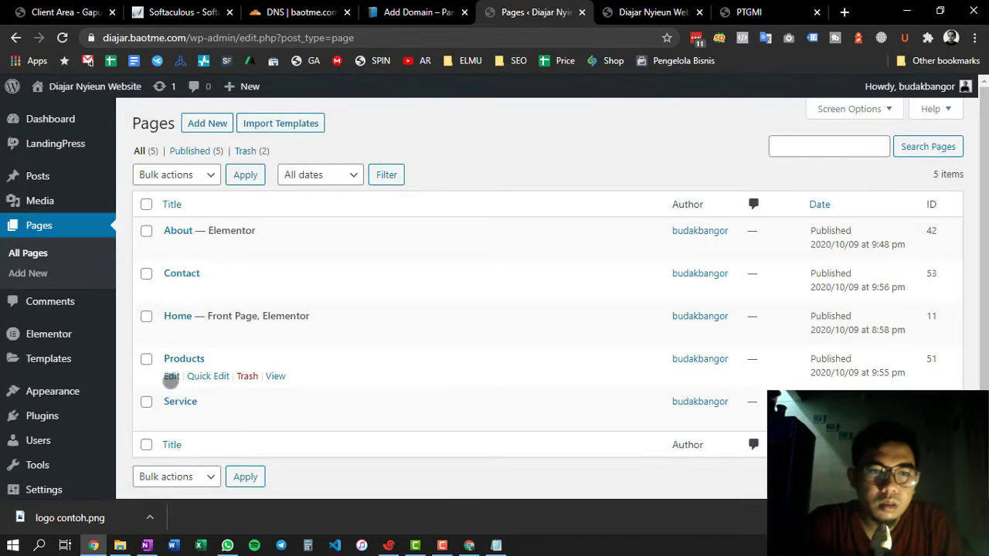
pyautogui.click(172, 419)
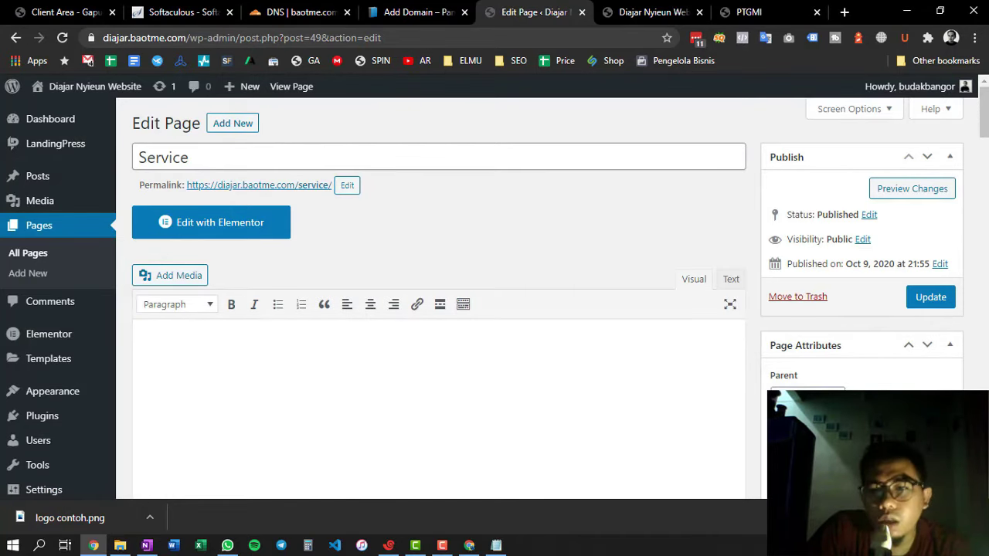
pyautogui.click(211, 222)
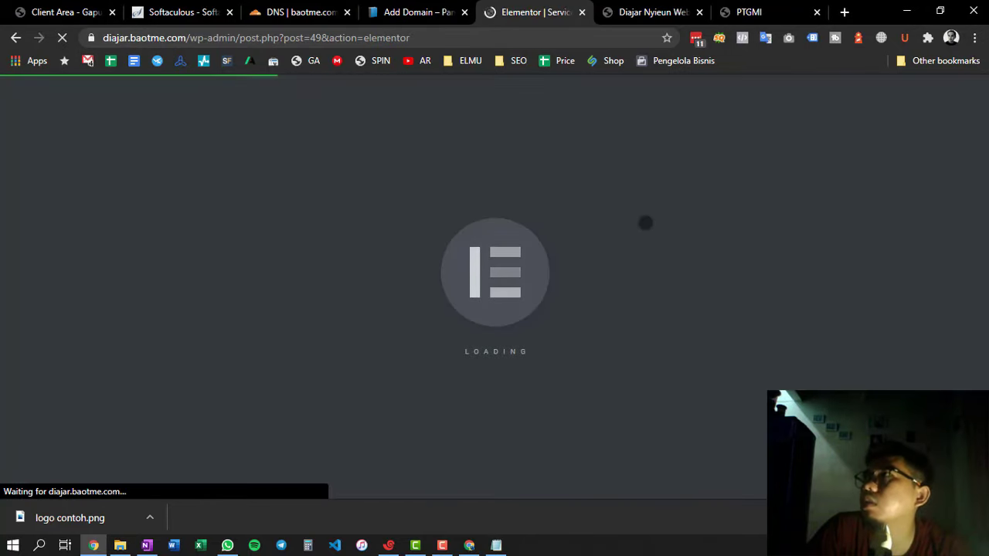
pyautogui.click(442, 545)
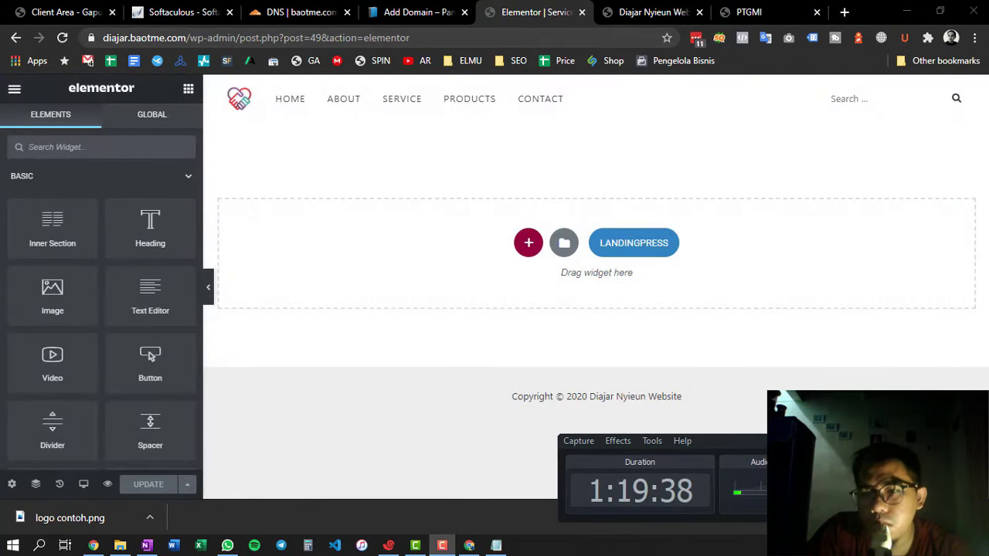
# Step: Open the About page and copy its Tentang Kami banner section
pyautogui.click(442, 546)
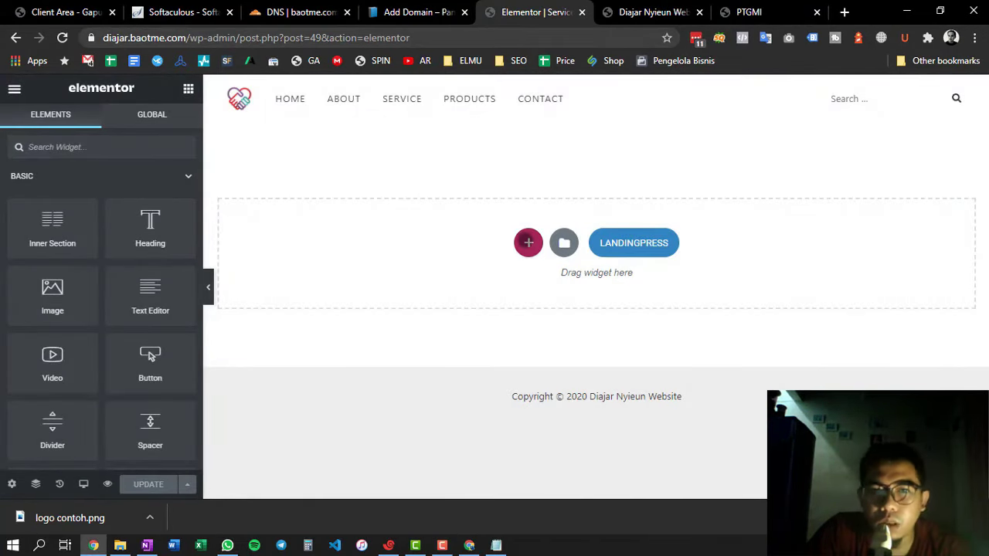
pyautogui.click(653, 11)
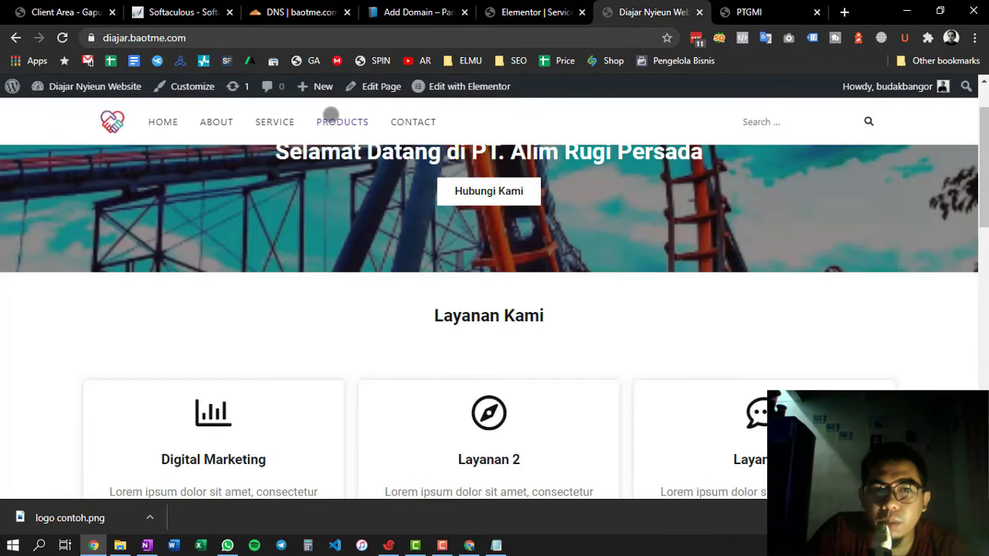
pyautogui.click(217, 122)
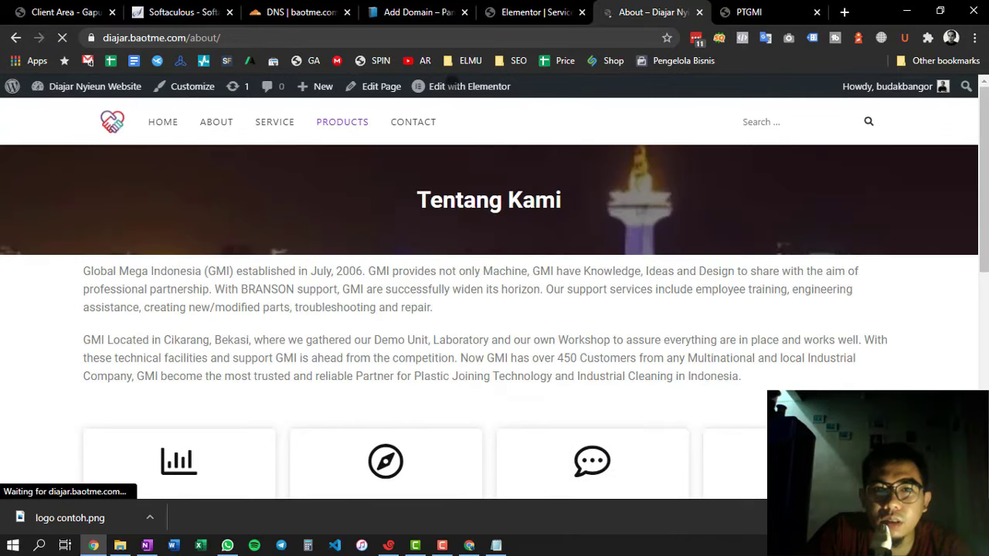
pyautogui.moveTo(452, 92)
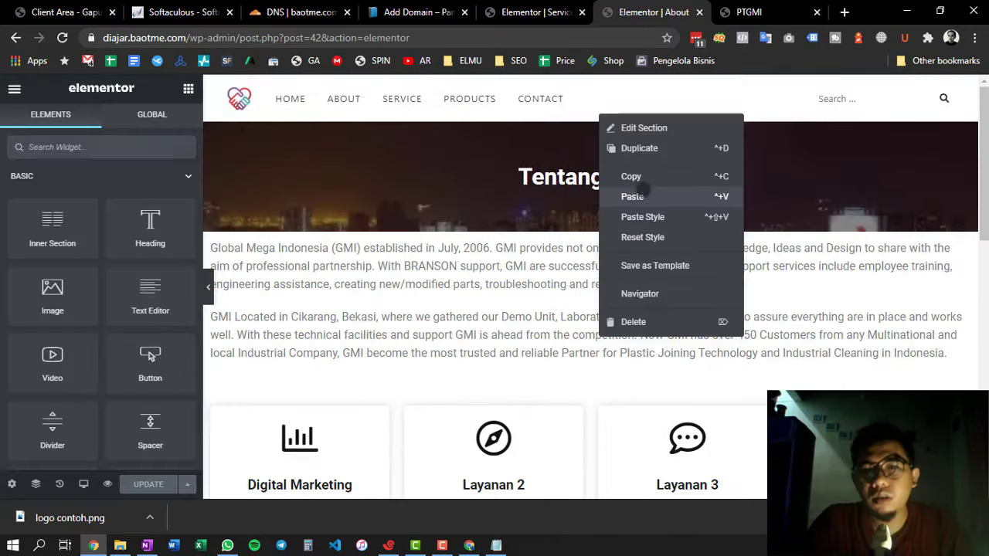
pyautogui.press('Escape')
# Step: Paste the banner into the Service page and retitle its heading to 'Layanan Kami'
pyautogui.hotkey('ctrl', 'pageup')
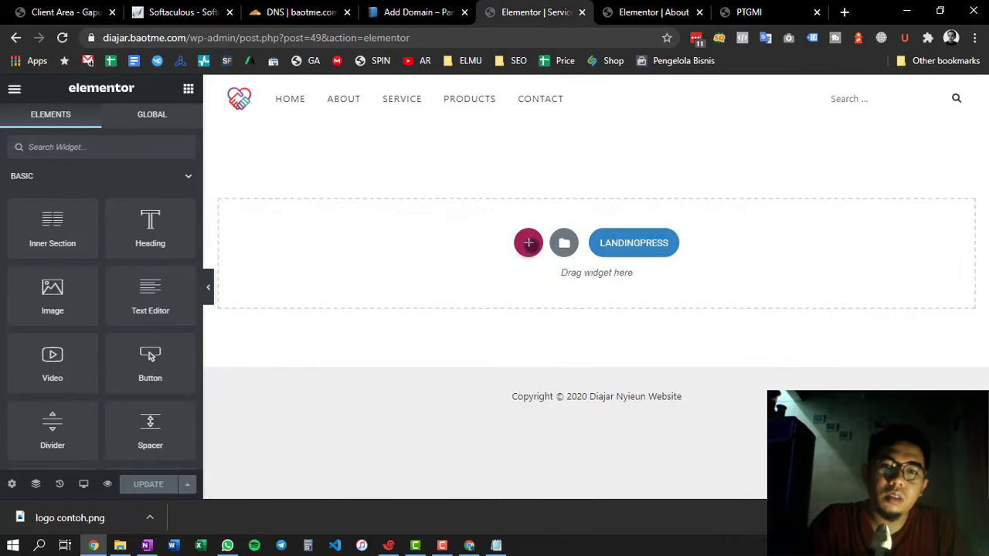
pyautogui.click(529, 243)
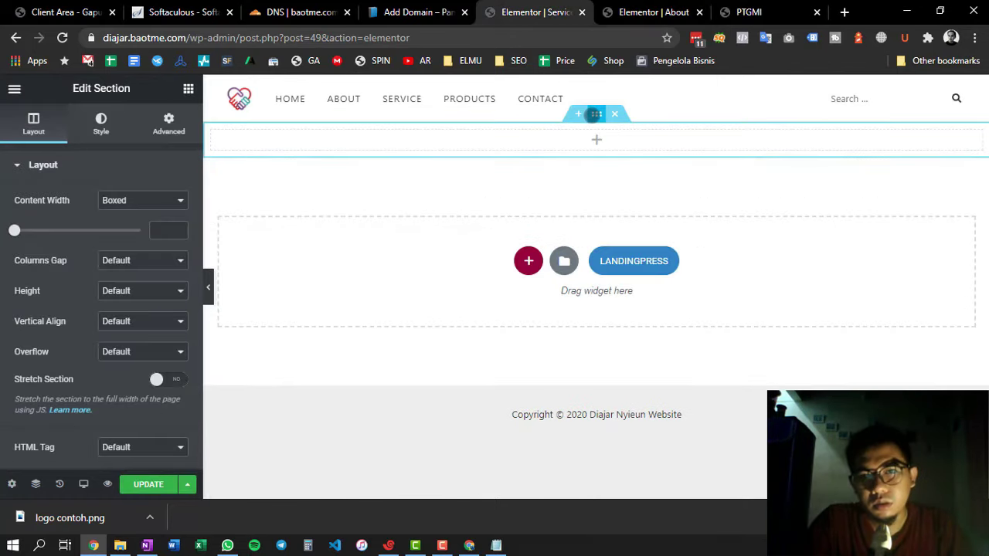
pyautogui.rightClick(596, 116)
pyautogui.click(628, 198)
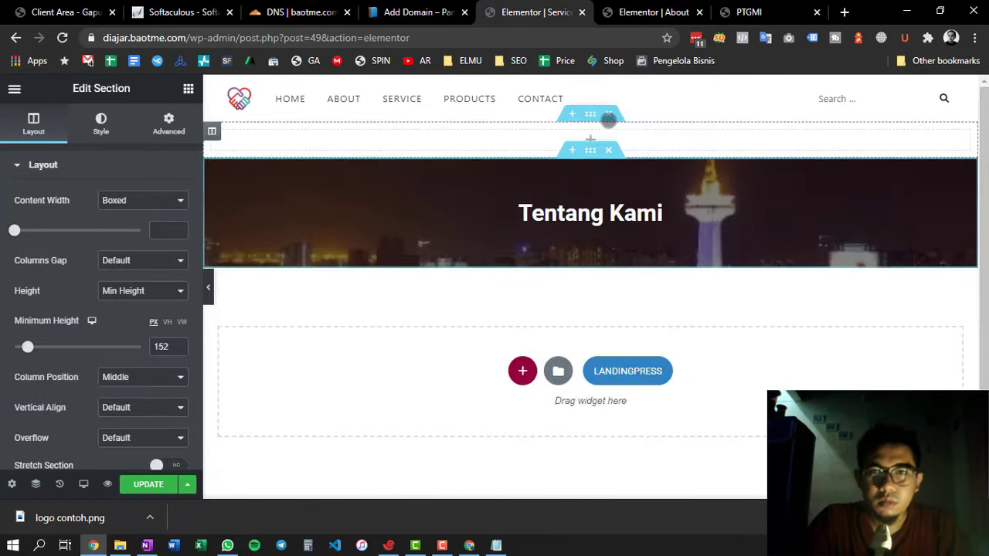
pyautogui.click(522, 177)
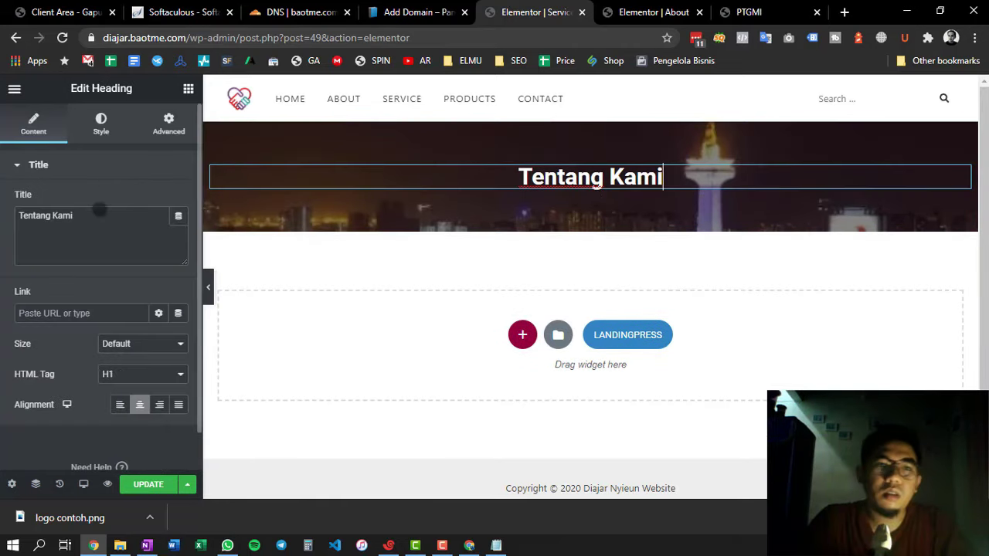
pyautogui.write('S')
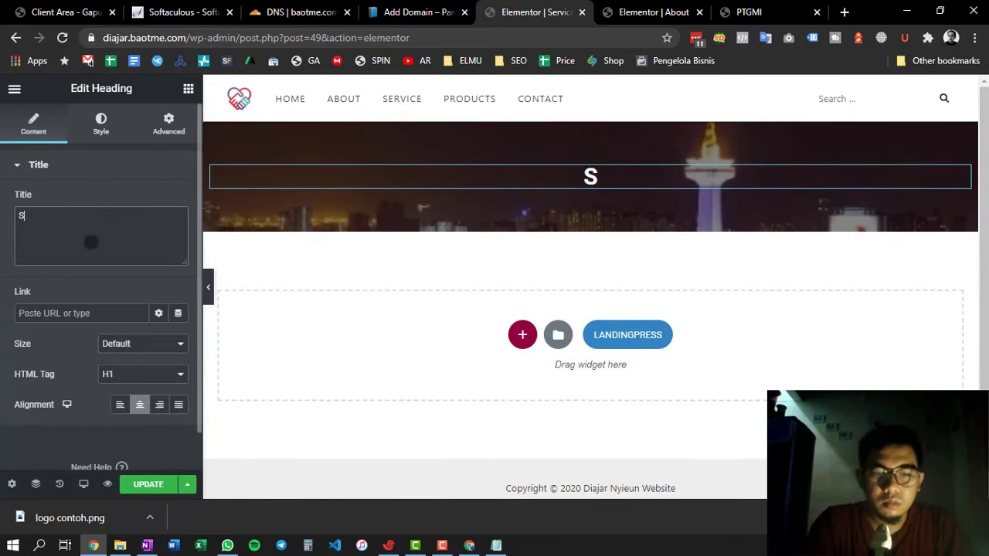
pyautogui.press('BackSpace')
pyautogui.write('Ser')
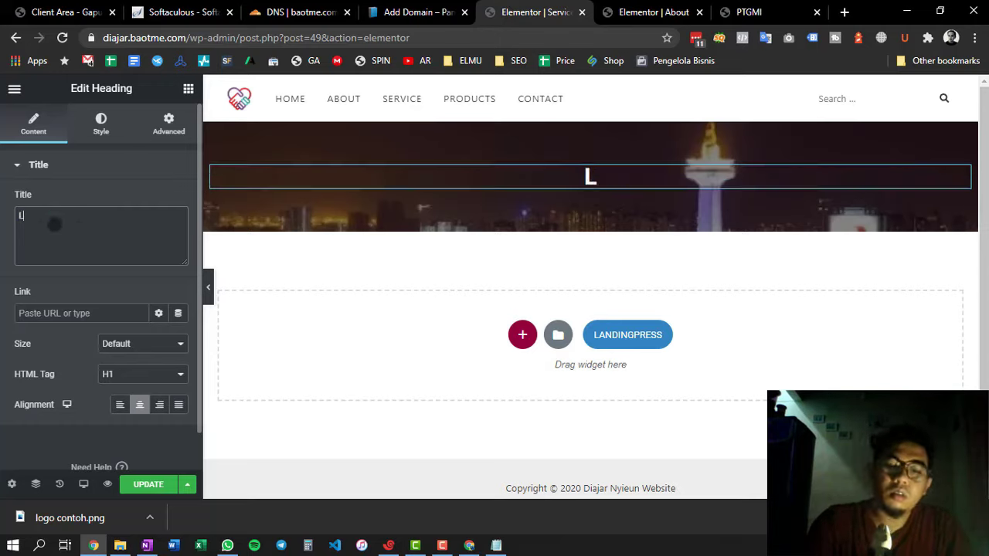
pyautogui.write(' Kami')
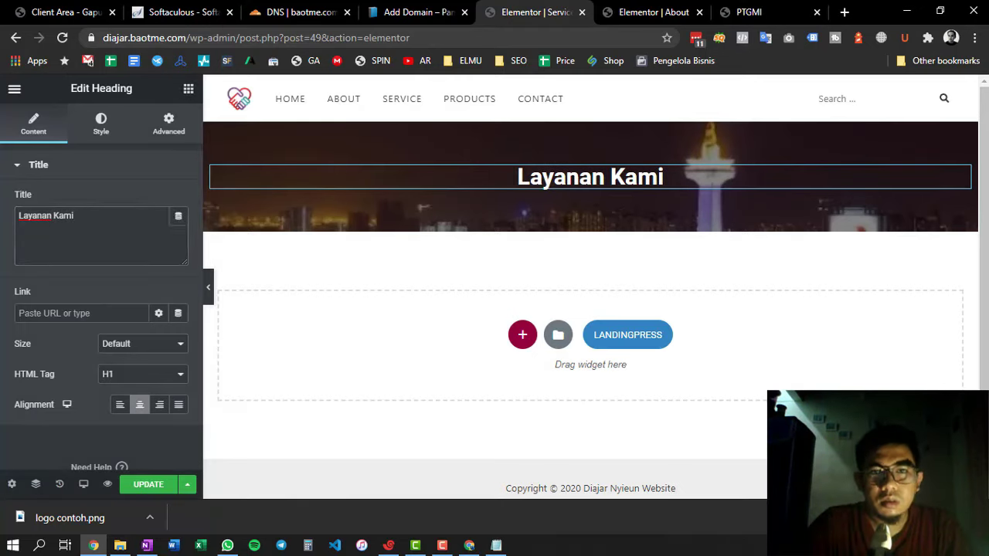
pyautogui.click(654, 11)
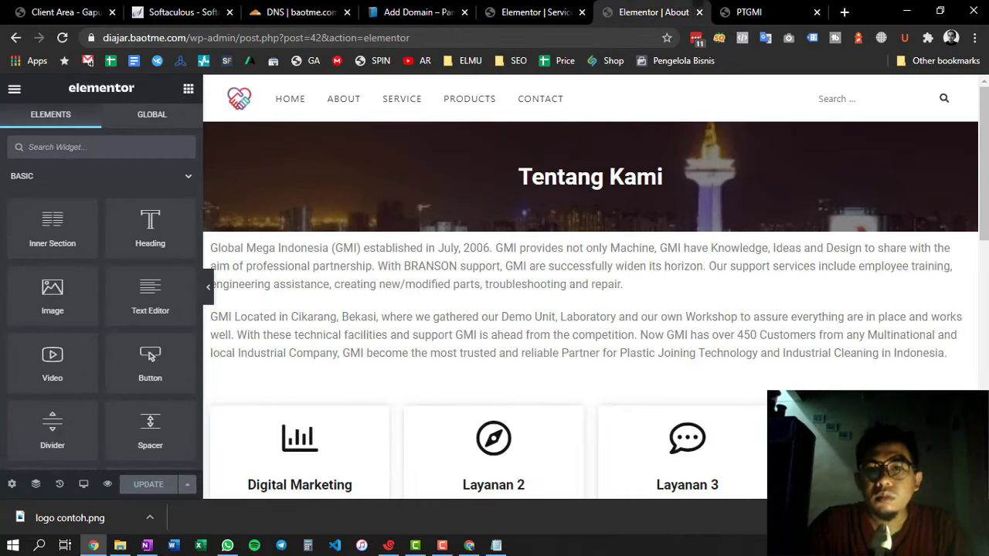
# Step: Add an empty one-column section below the Services page banner
pyautogui.rightClick(594, 252)
pyautogui.hotkey('ctrl', 'shift', 'Tab')
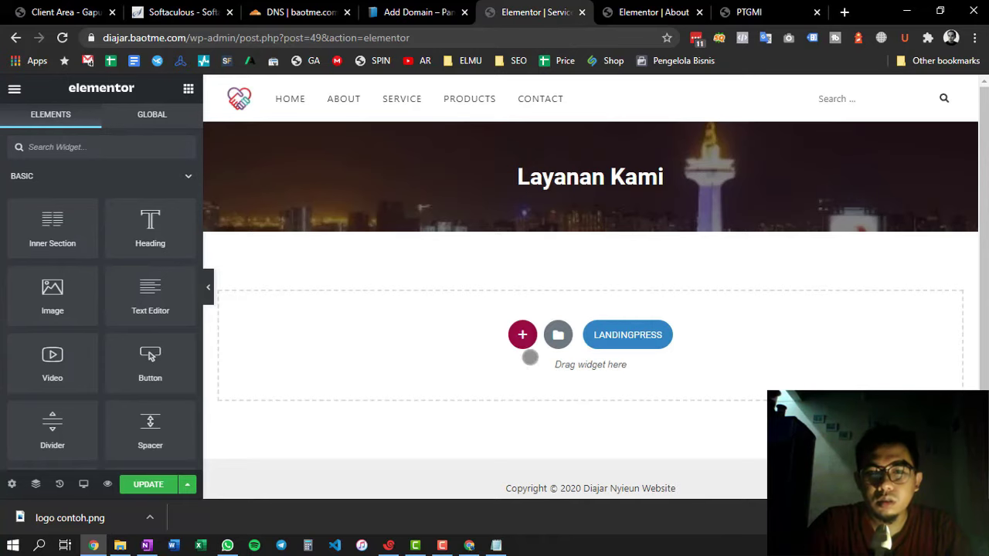
pyautogui.click(522, 335)
pyautogui.click(393, 369)
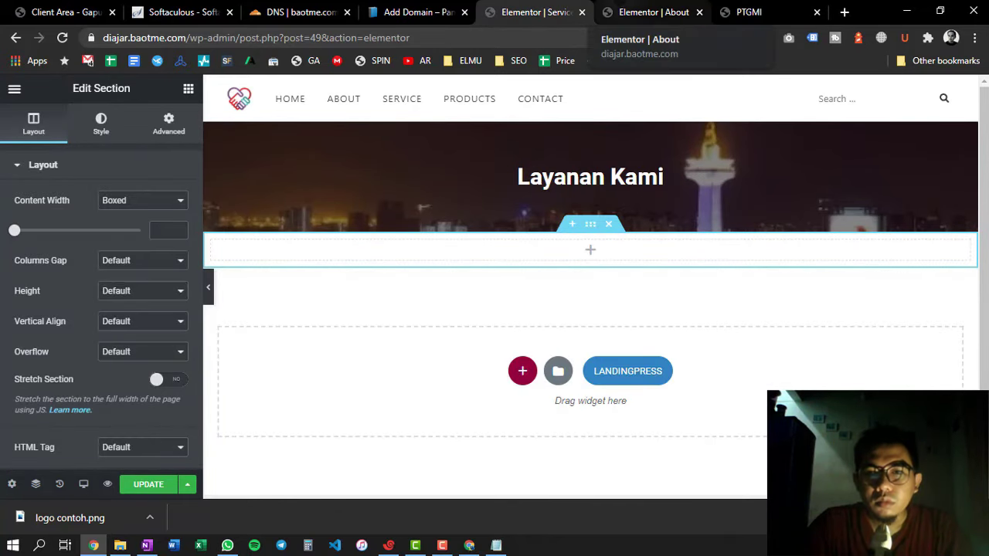
# Step: Copy About's four service cards section and paste it into the Services page
pyautogui.click(608, 13)
pyautogui.click(297, 299)
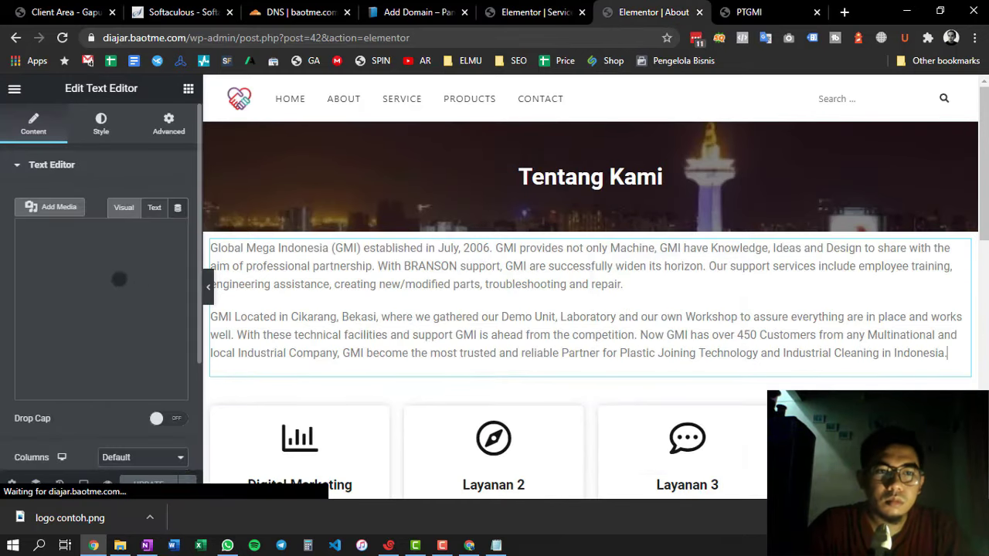
pyautogui.scroll(-3, 592, 371)
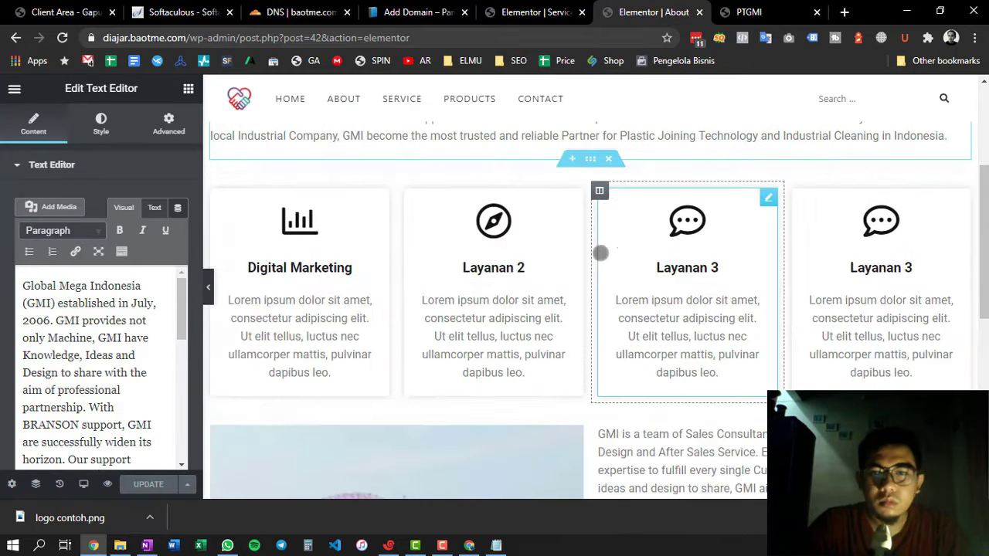
pyautogui.rightClick(590, 164)
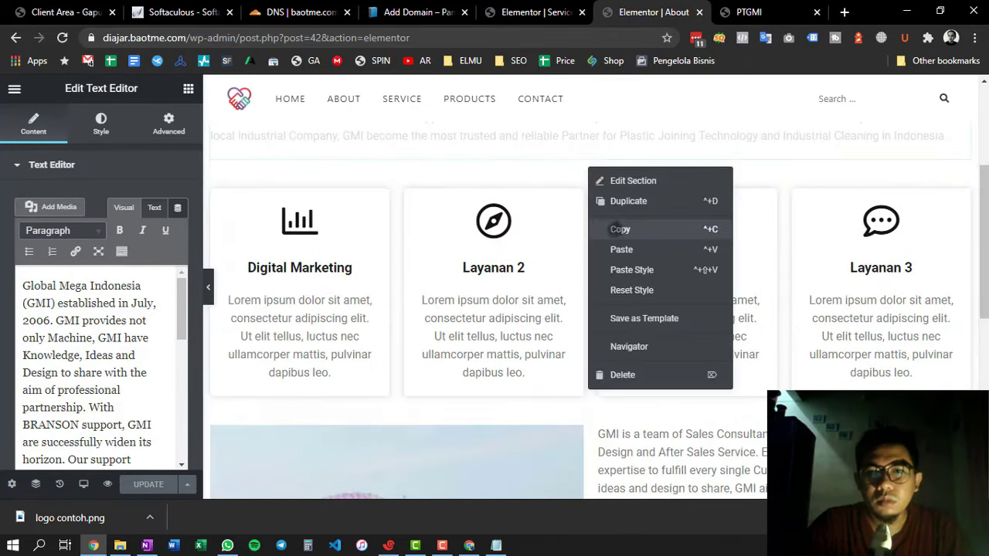
pyautogui.click(618, 228)
pyautogui.hotkey('ctrl', 'shift', 'Tab')
pyautogui.rightClick(589, 224)
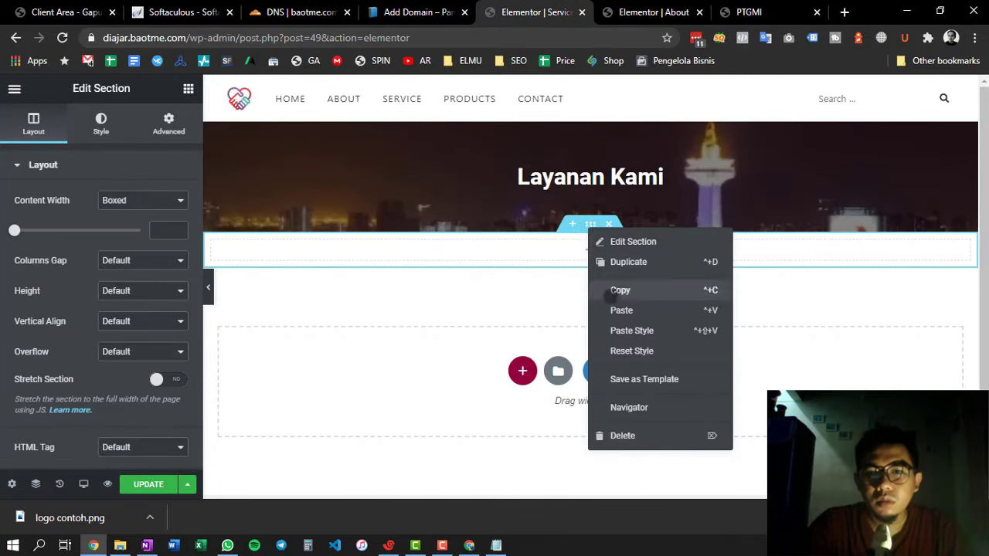
pyautogui.click(621, 310)
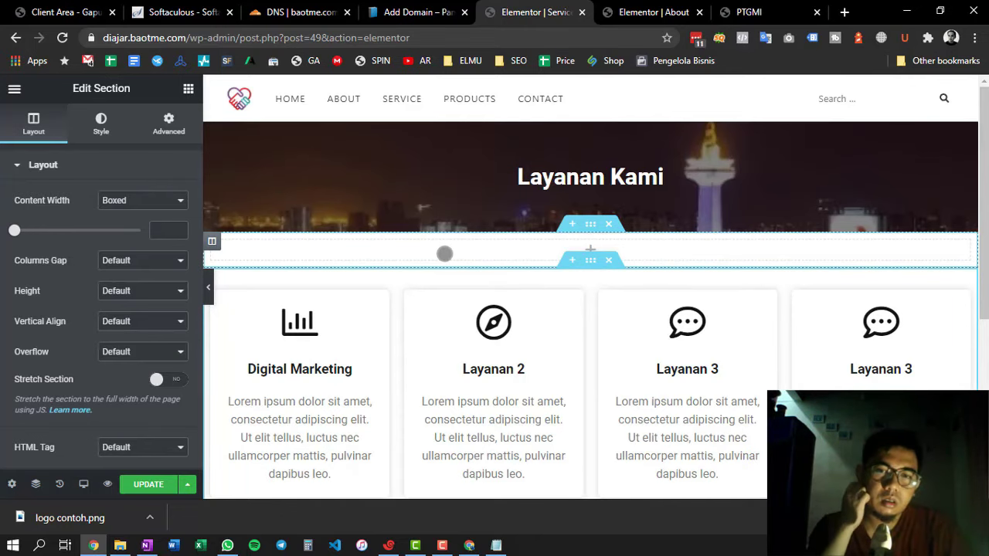
pyautogui.click(747, 11)
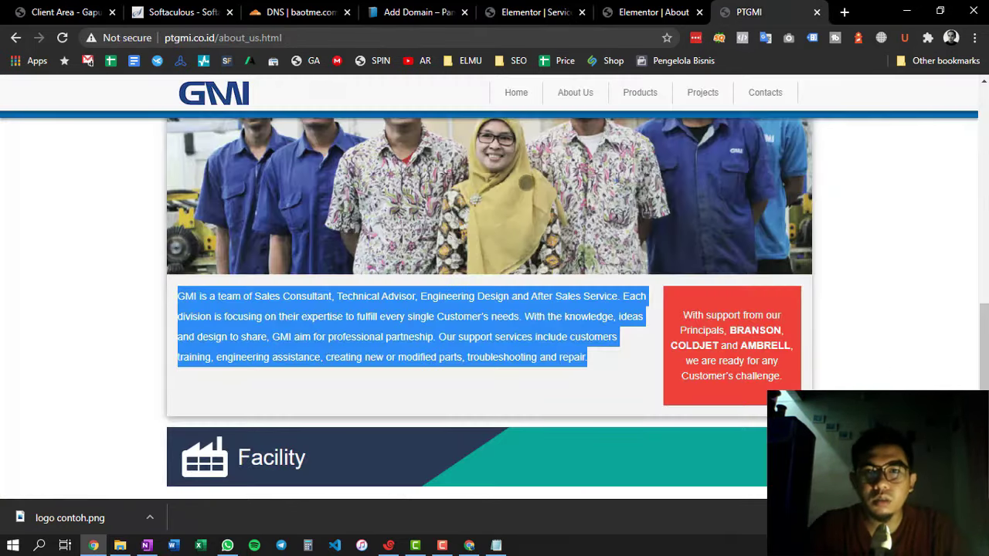
# Step: Review the PTGMI reference site's Products page, then return to the Elementor editor
pyautogui.click(644, 90)
pyautogui.scroll(-1, 565, 218)
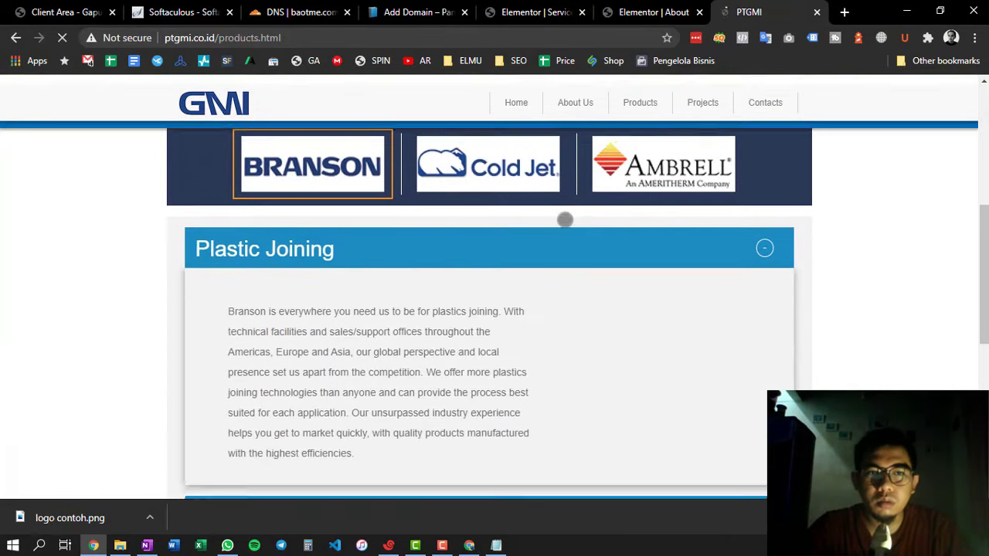
pyautogui.scroll(-2, 229, 265)
pyautogui.scroll(-5, 696, 273)
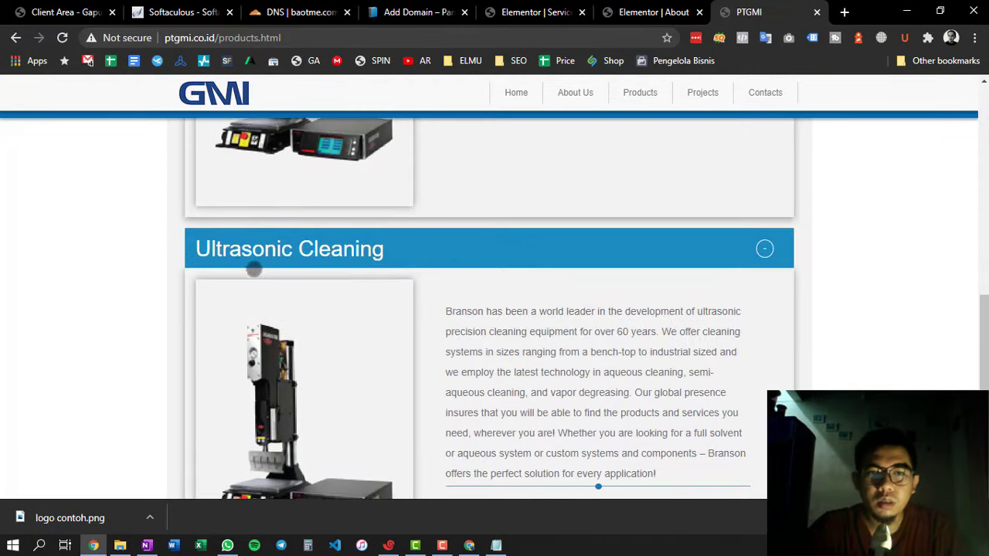
pyautogui.scroll(10, 369, 307)
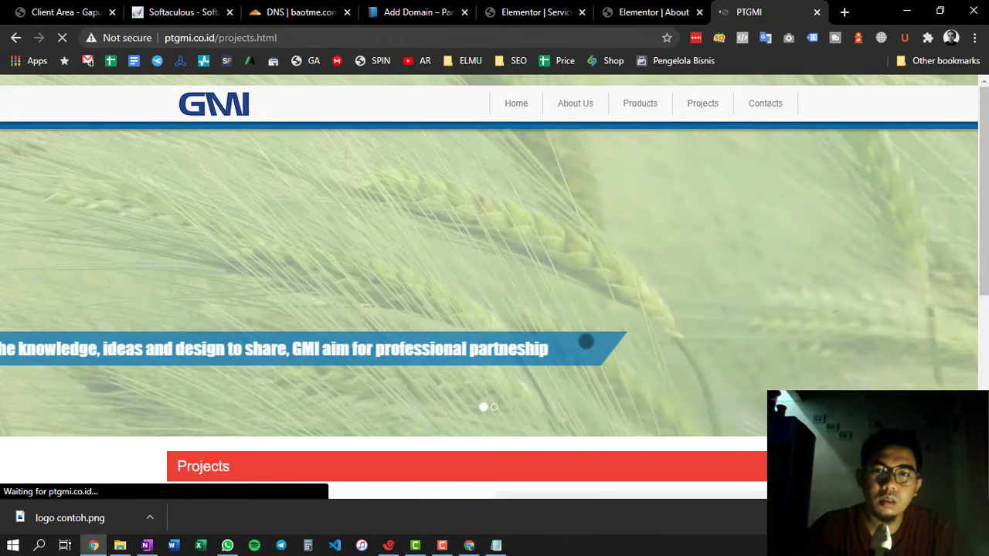
pyautogui.scroll(-5, 585, 340)
pyautogui.scroll(-3, 585, 340)
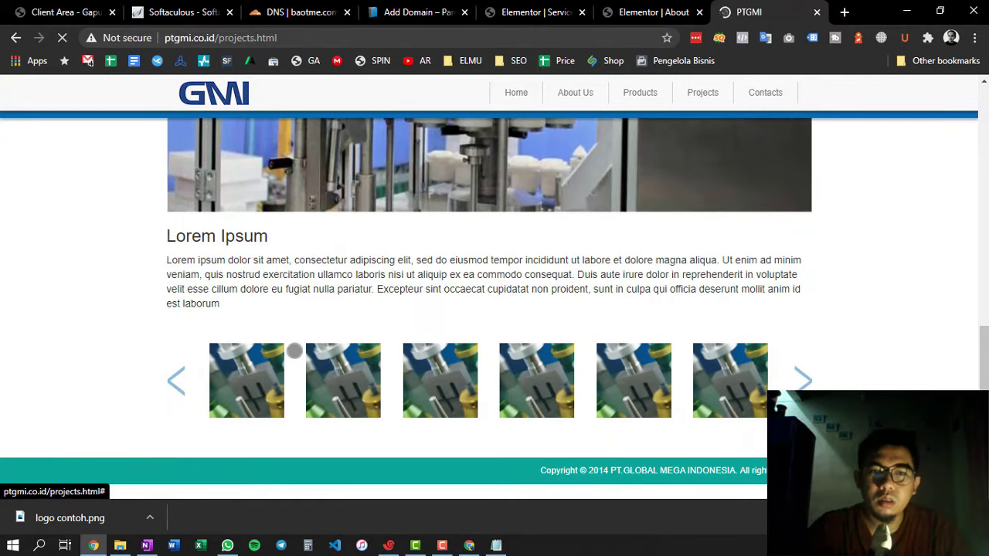
pyautogui.scroll(6, 510, 313)
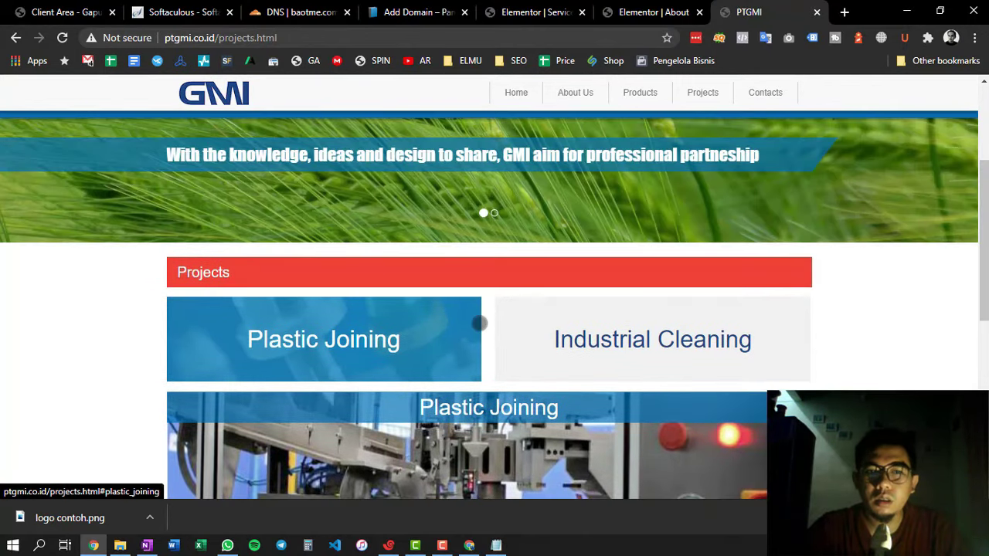
pyautogui.hotkey('ctrl', 'shift', 'Tab')
pyautogui.scroll(3, 487, 307)
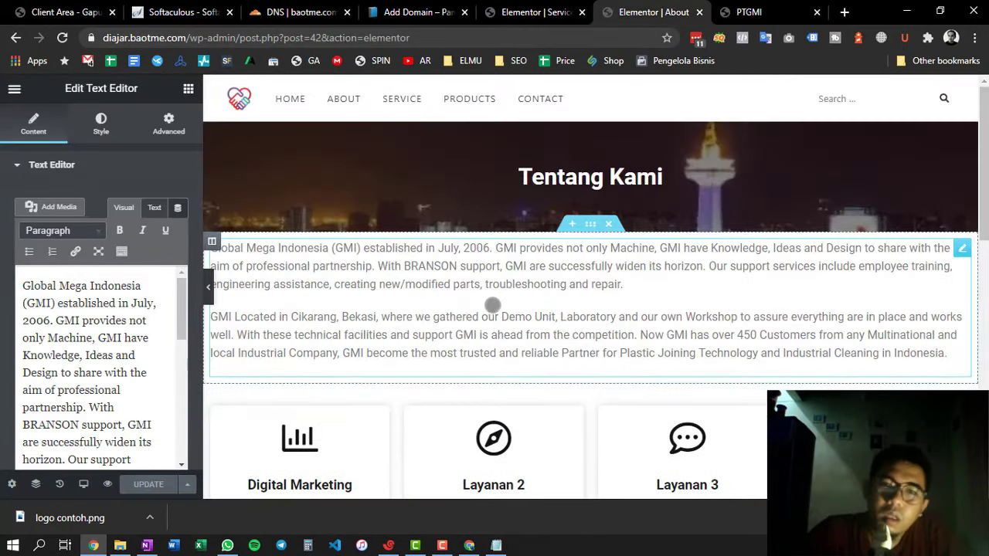
pyautogui.scroll(-2, 582, 284)
# Step: On the Services page, add a second column to the empty section
pyautogui.hotkey('ctrl', 'shift', 'Tab')
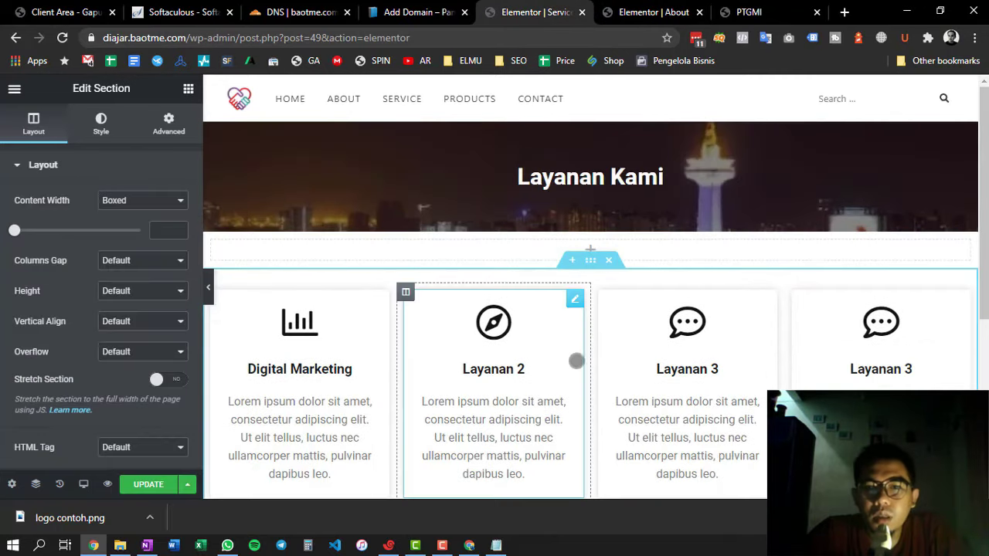
pyautogui.scroll(-2, 651, 333)
pyautogui.scroll(2, 652, 333)
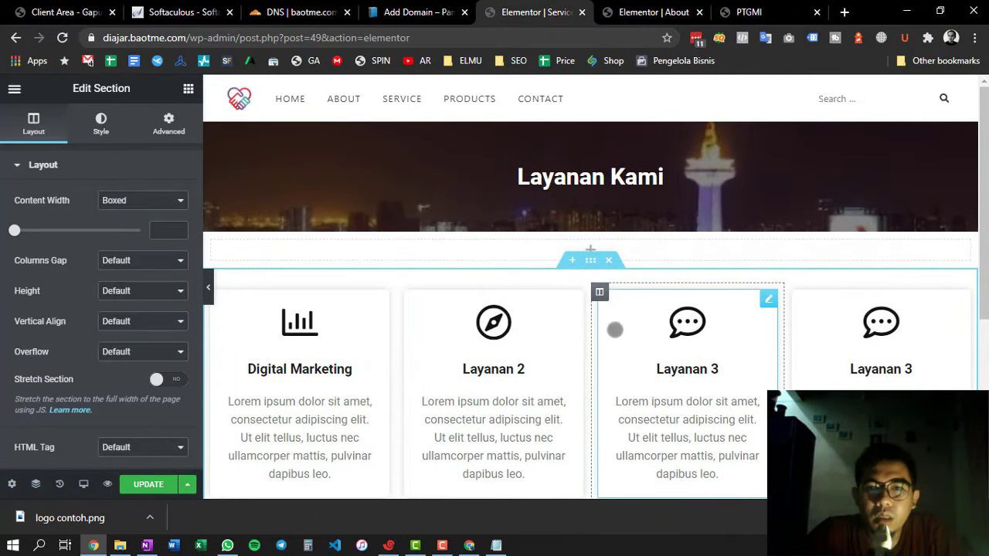
pyautogui.scroll(-2, 517, 358)
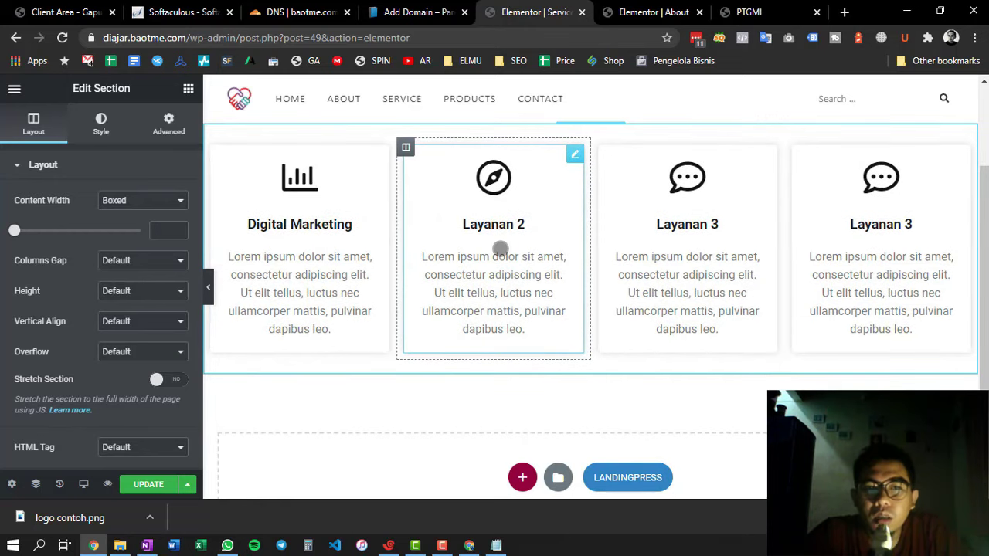
pyautogui.scroll(2, 501, 249)
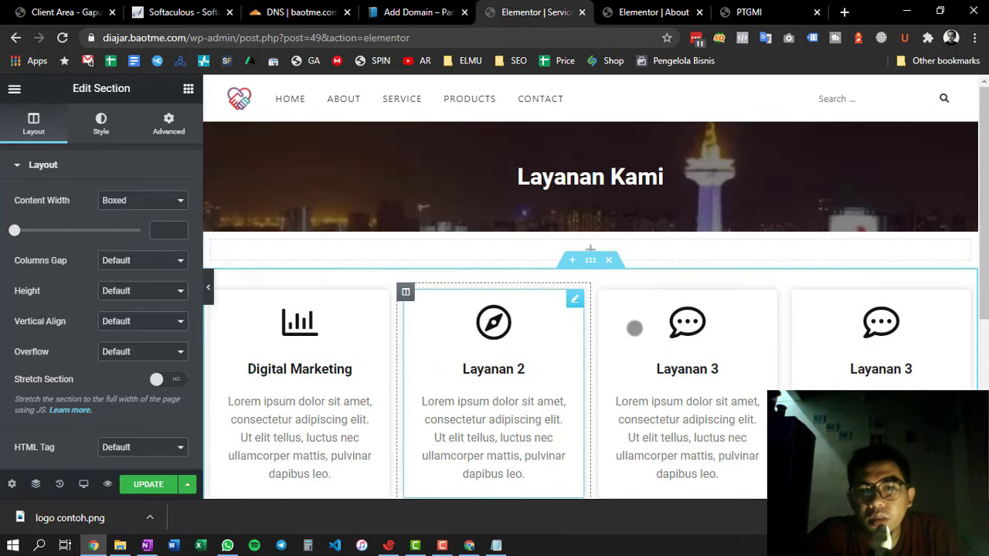
pyautogui.scroll(-1, 769, 320)
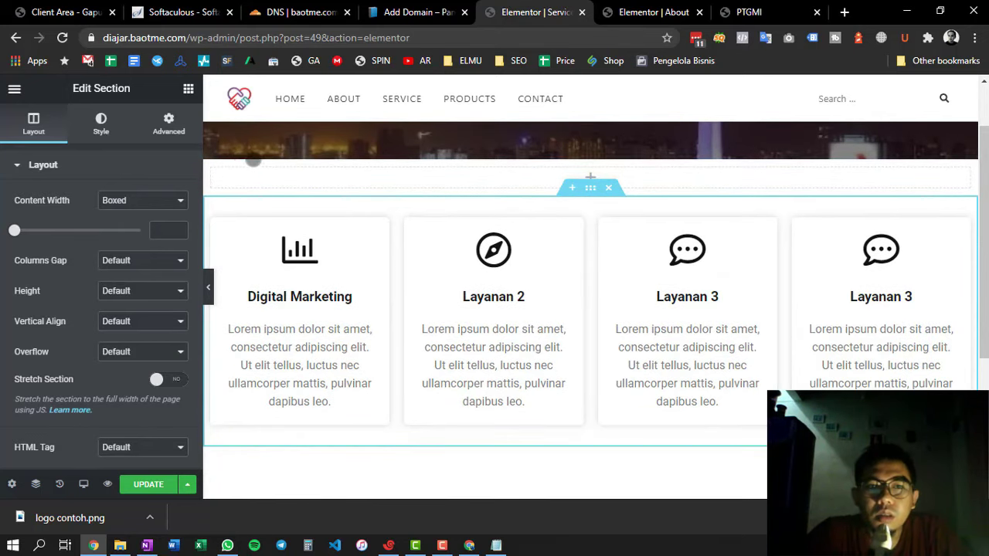
pyautogui.rightClick(219, 167)
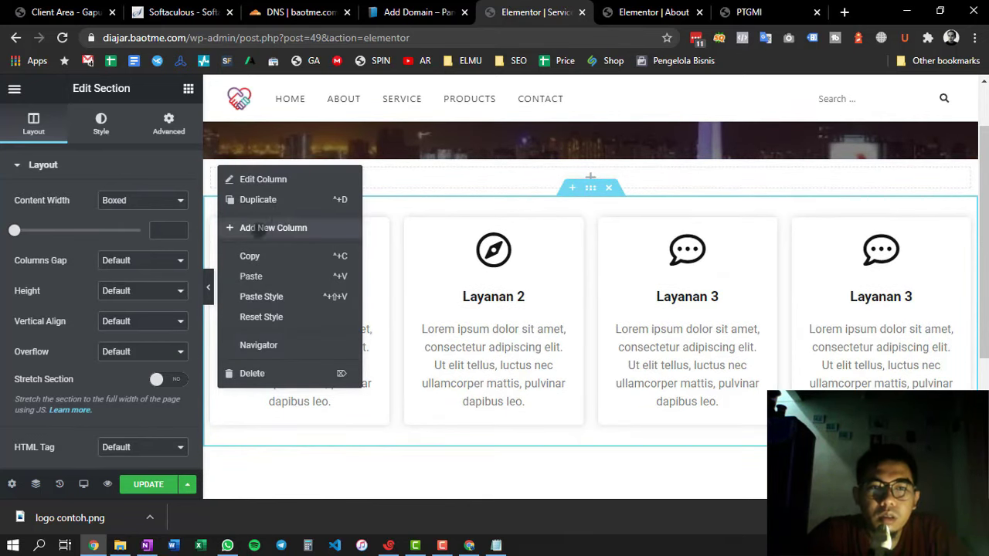
pyautogui.click(273, 227)
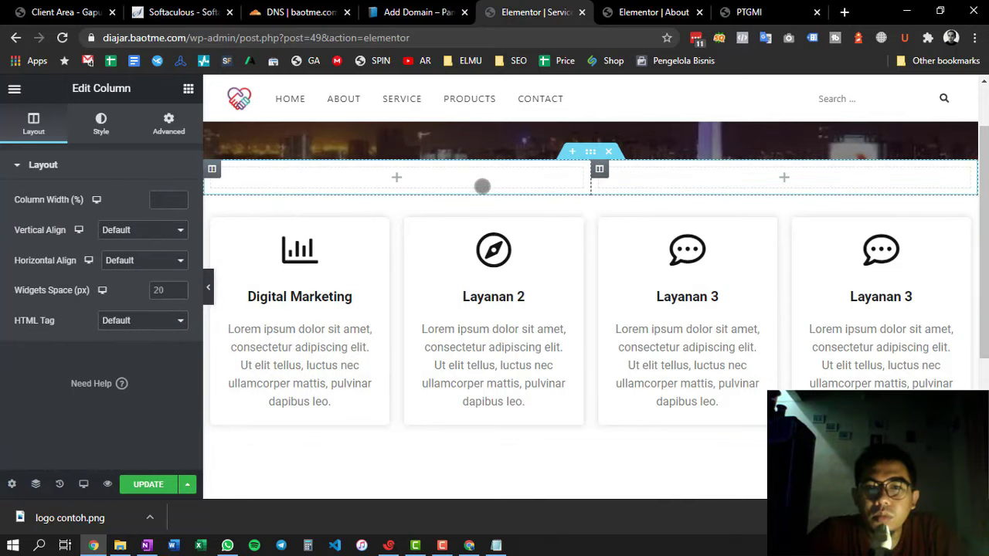
# Step: Place an Image widget with the roller-coaster photo in the left column
pyautogui.click(188, 89)
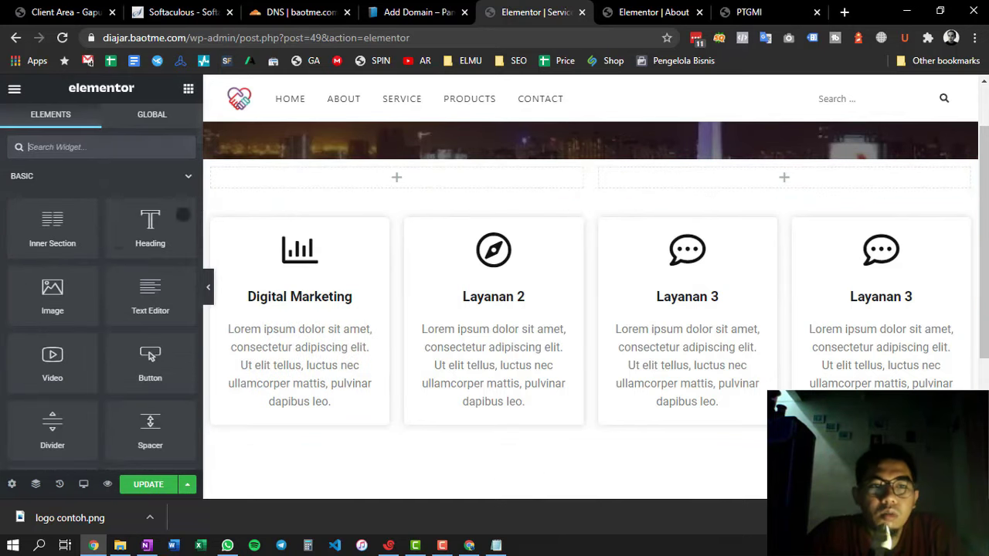
pyautogui.moveTo(34, 300); pyautogui.dragTo(327, 177)
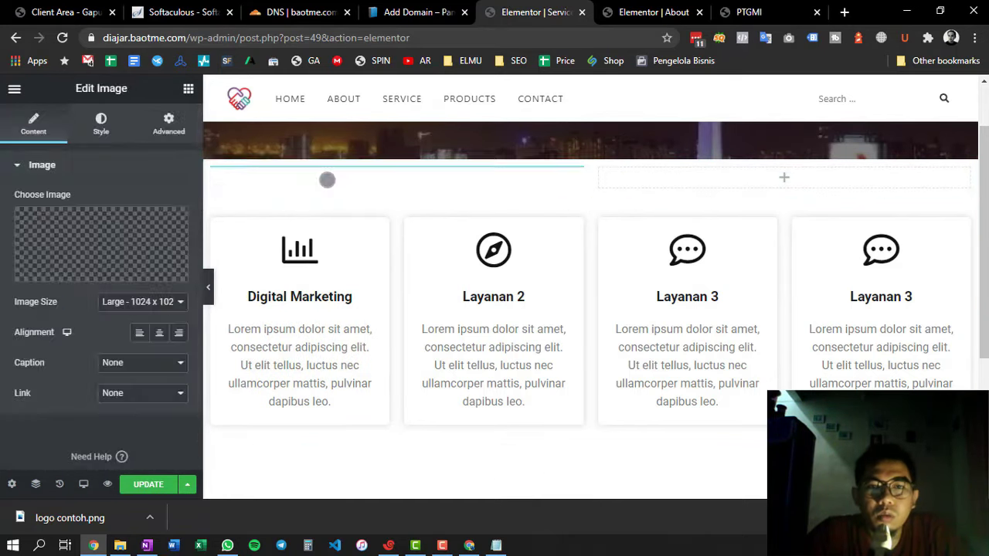
pyautogui.click(371, 262)
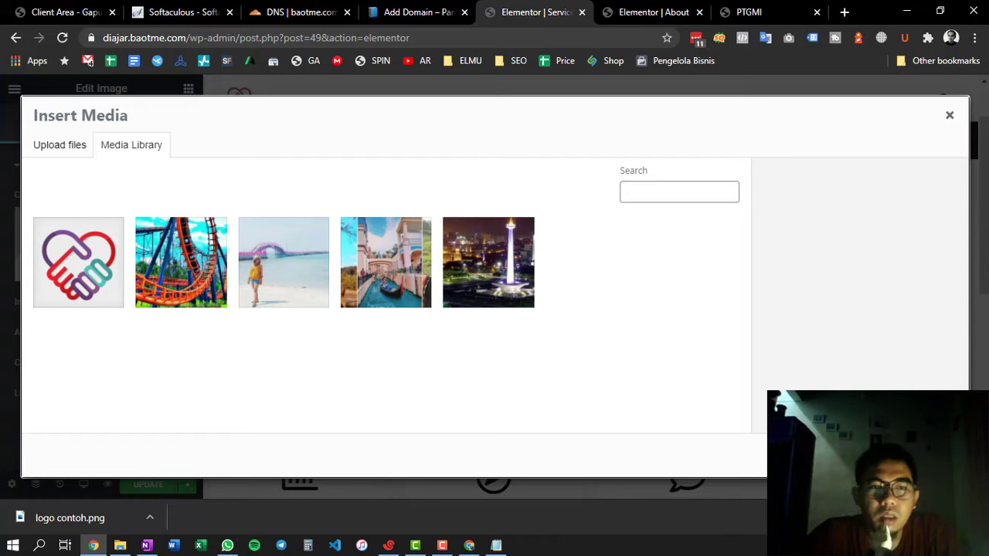
pyautogui.click(181, 262)
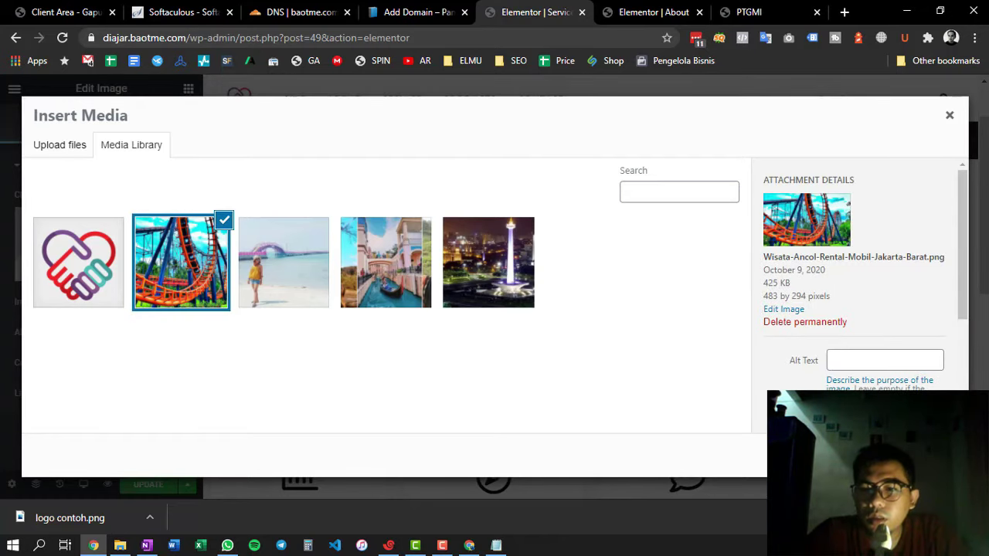
pyautogui.click(920, 456)
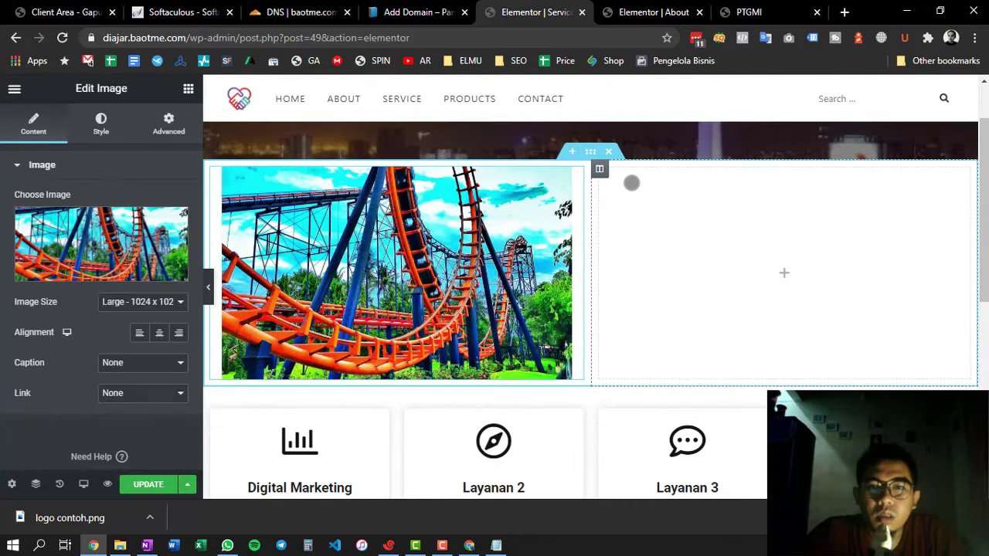
# Step: Add a text block in the right column and duplicate the image-and-text section
pyautogui.click(189, 89)
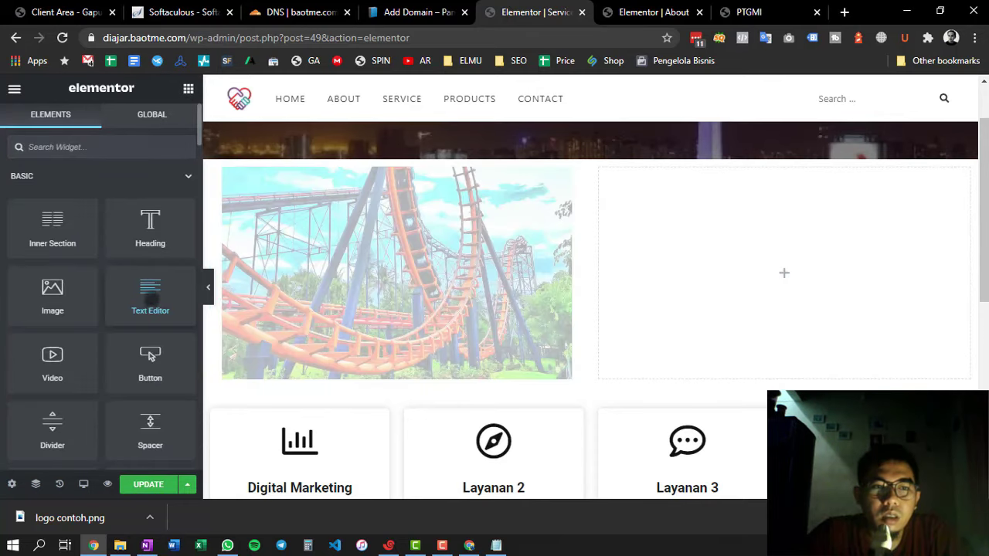
pyautogui.moveTo(150, 298); pyautogui.dragTo(669, 258)
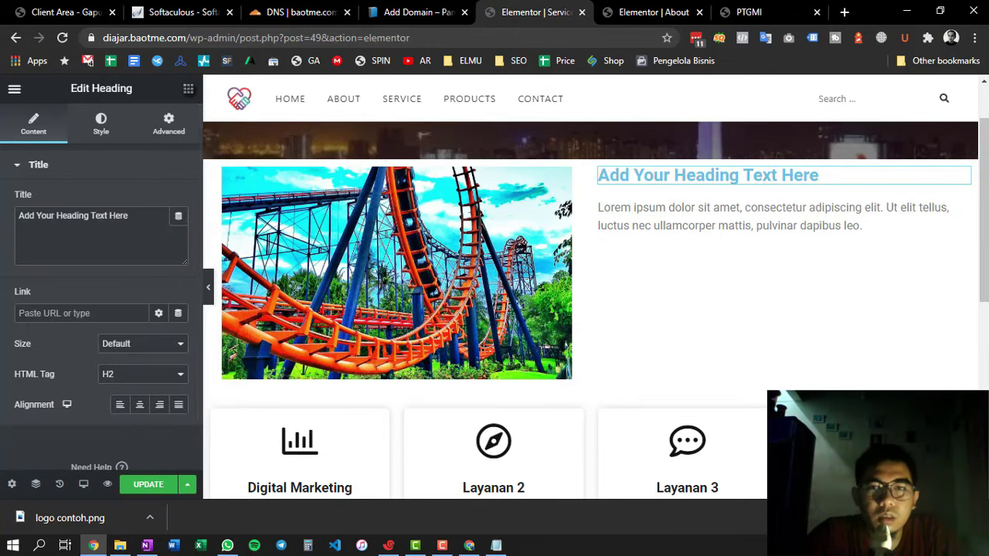
pyautogui.click(188, 89)
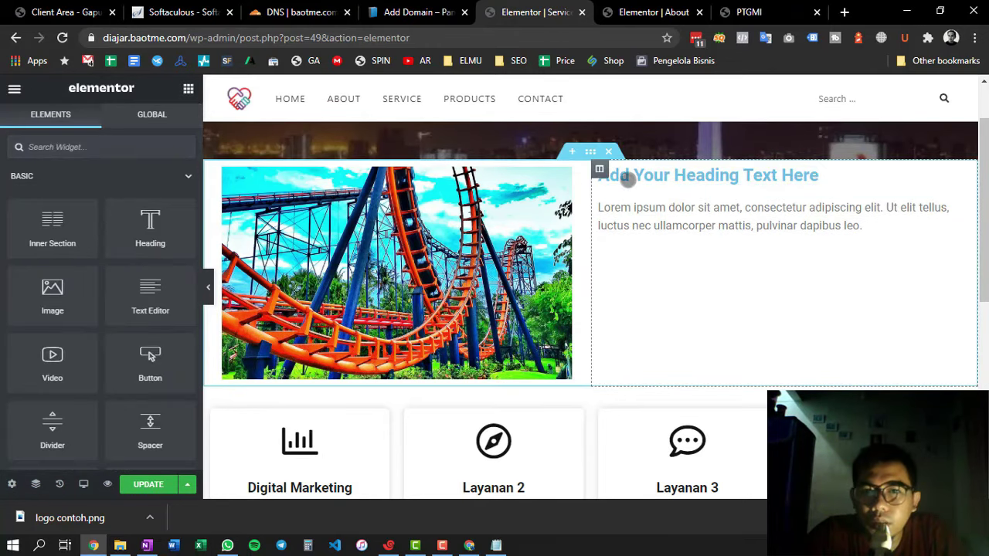
pyautogui.rightClick(592, 157)
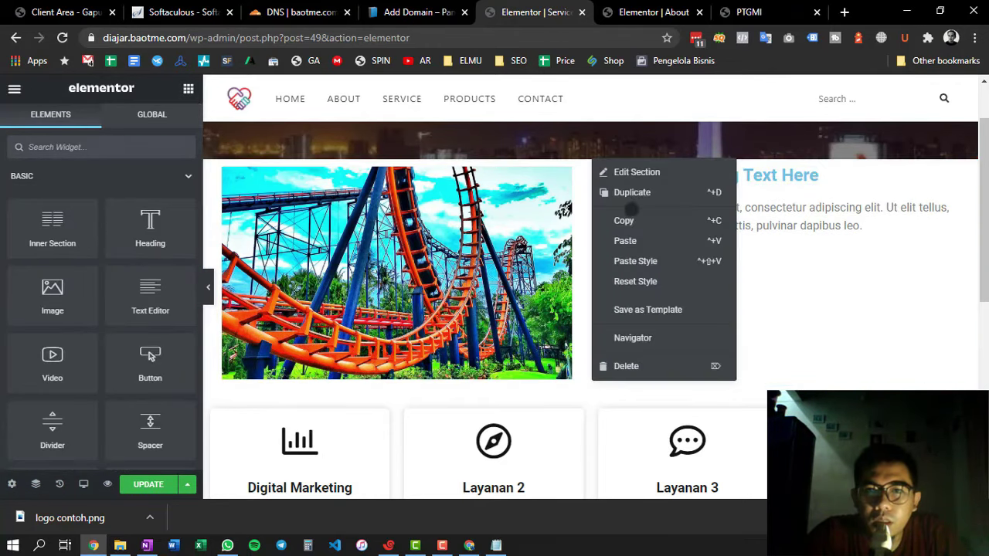
pyautogui.click(631, 192)
# Step: In the duplicated row, move the image right and stack the heading above the text on the left
pyautogui.scroll(-1, 673, 331)
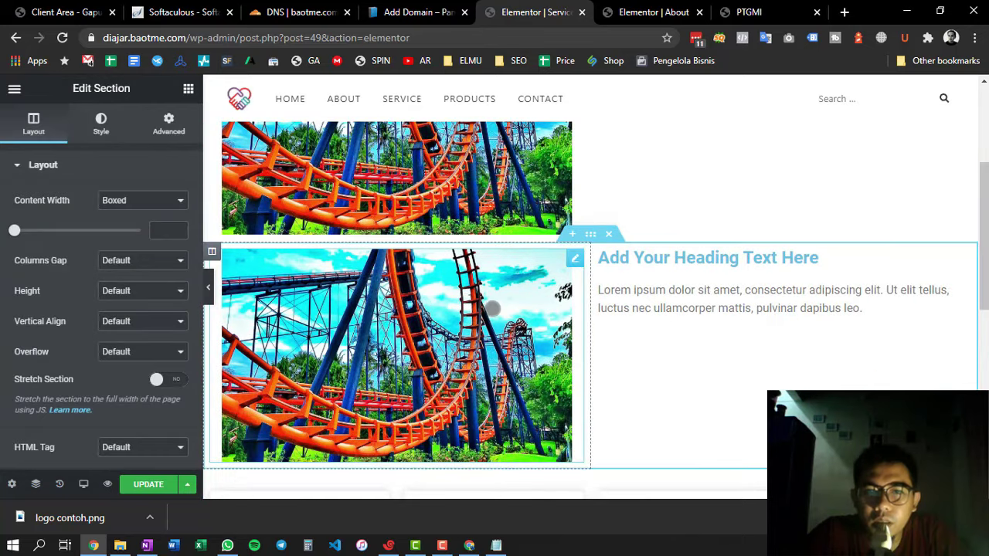
pyautogui.moveTo(492, 305); pyautogui.dragTo(713, 254)
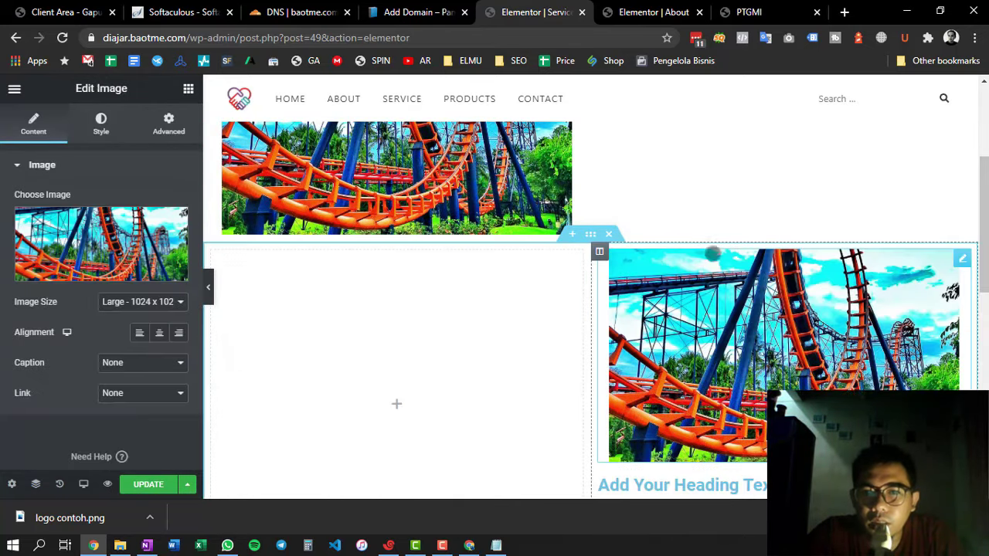
pyautogui.scroll(-2, 680, 309)
pyautogui.click(652, 341)
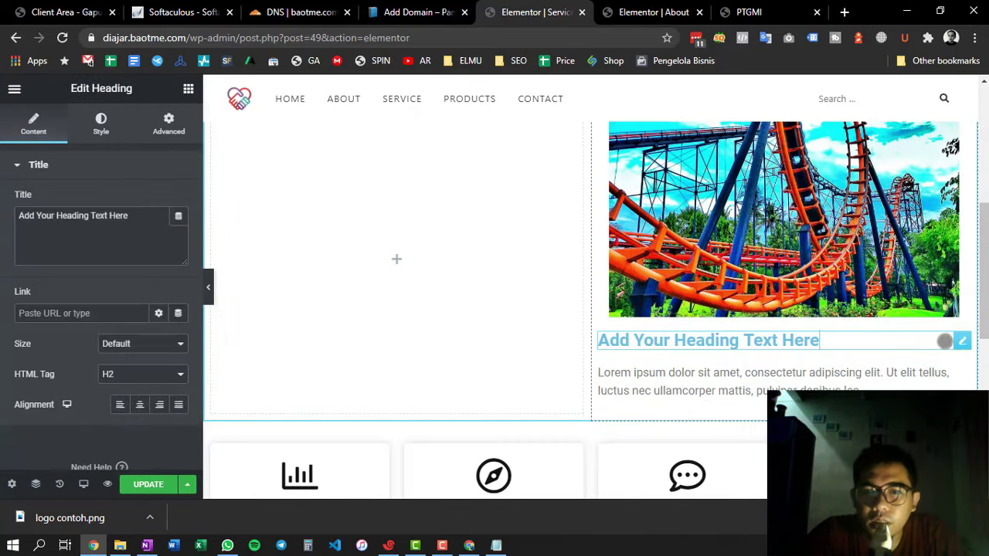
pyautogui.moveTo(961, 338); pyautogui.dragTo(451, 255)
pyautogui.moveTo(851, 341); pyautogui.dragTo(453, 254)
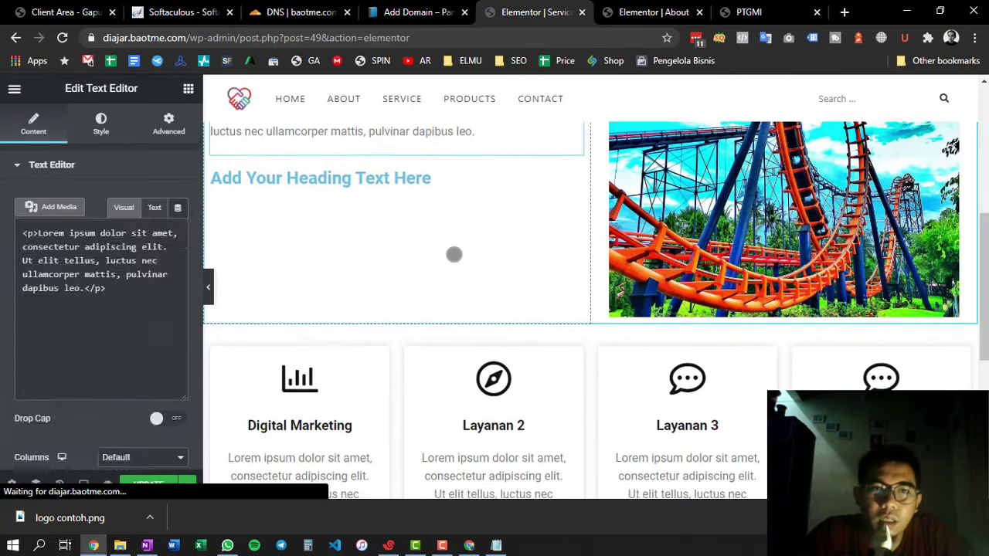
pyautogui.moveTo(573, 250); pyautogui.dragTo(561, 207)
# Step: Add a new empty section above the service rows
pyautogui.scroll(4, 645, 272)
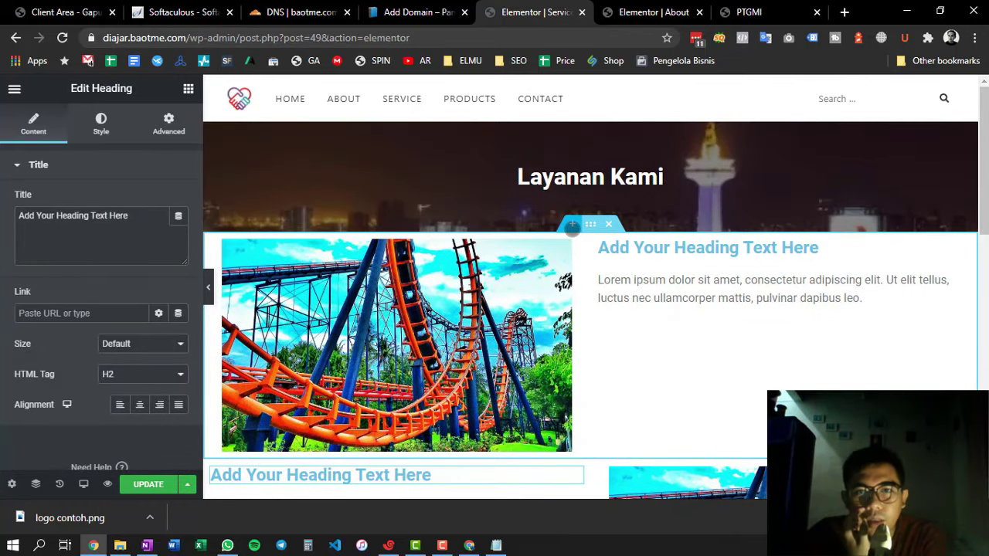
pyautogui.click(571, 225)
pyautogui.click(523, 299)
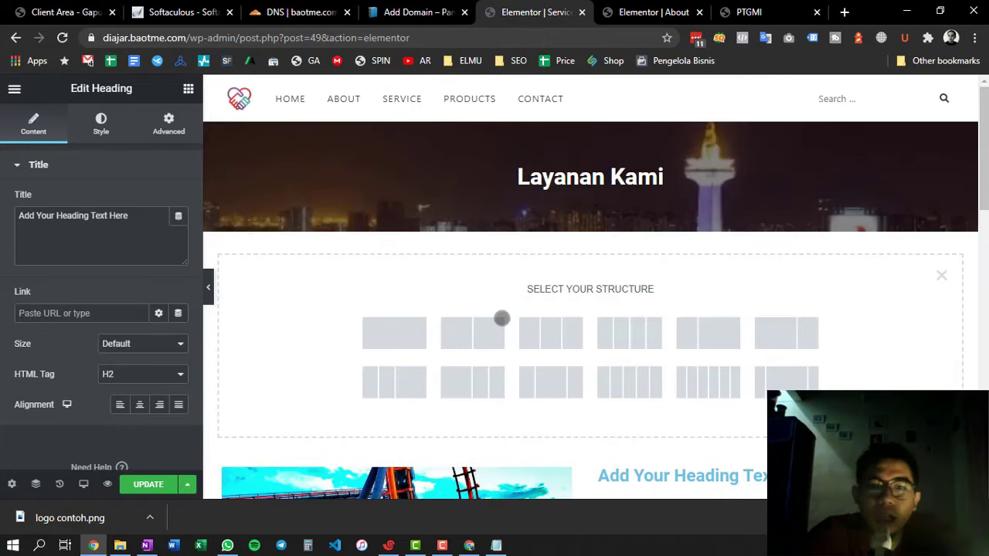
# Step: Give the new section one column and copy the first GMI paragraph from the About page
pyautogui.click(395, 333)
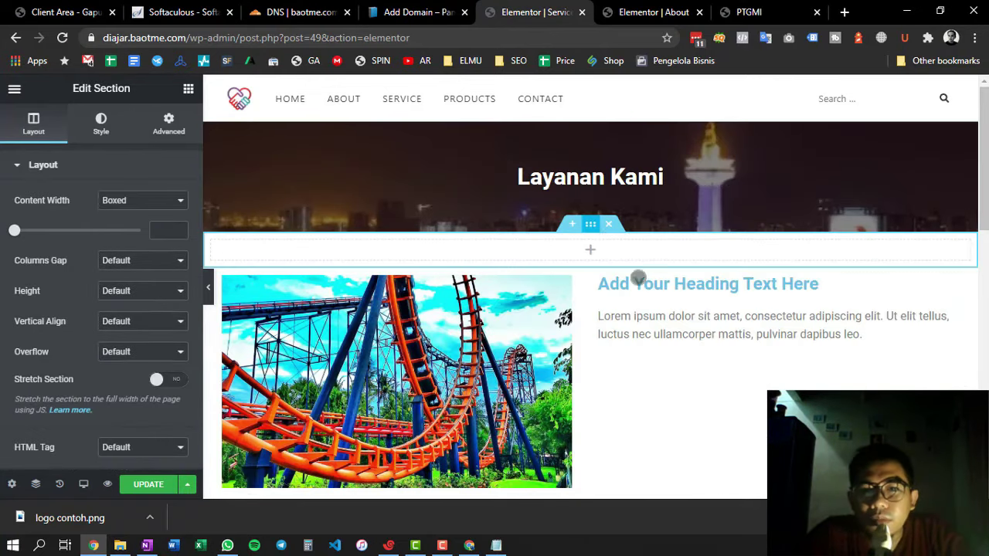
pyautogui.hotkey('ctrl', 'Tab')
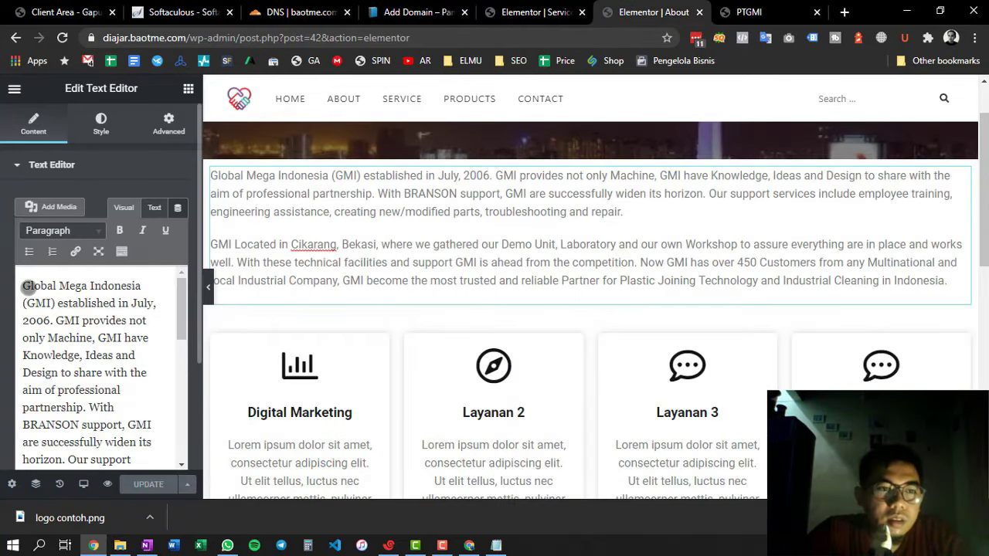
pyautogui.scroll(-4, 95, 326)
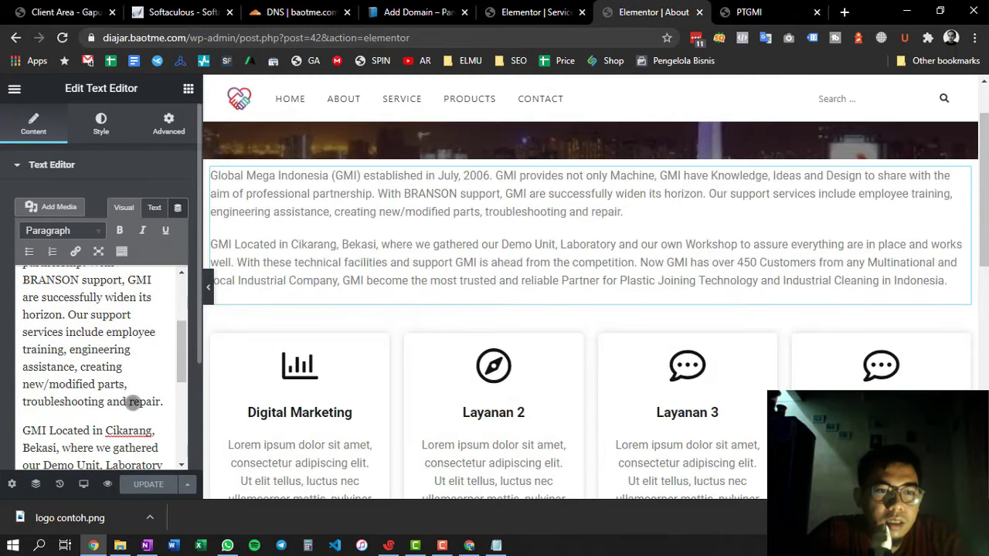
pyautogui.tripleClick(161, 403)
pyautogui.hotkey('ctrl', 'c')
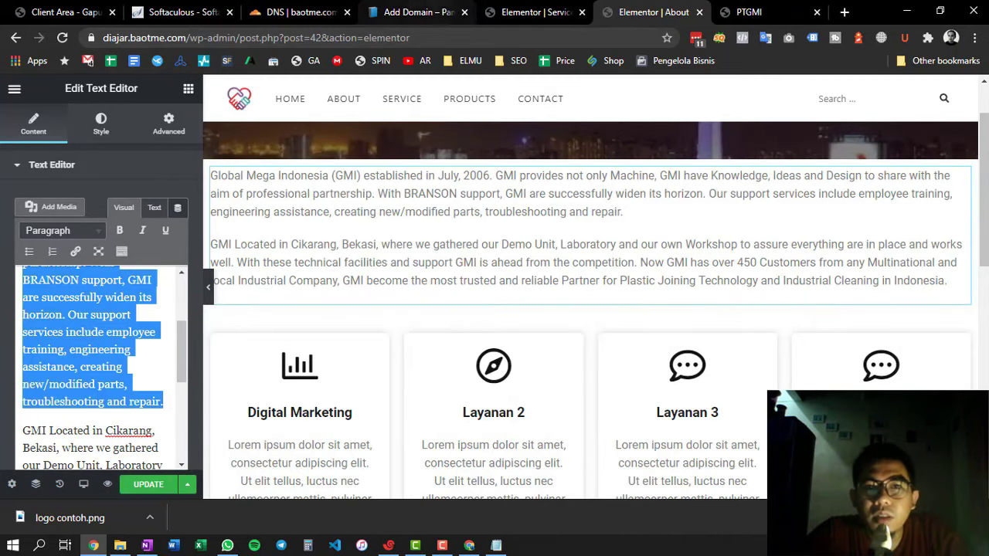
pyautogui.click(534, 13)
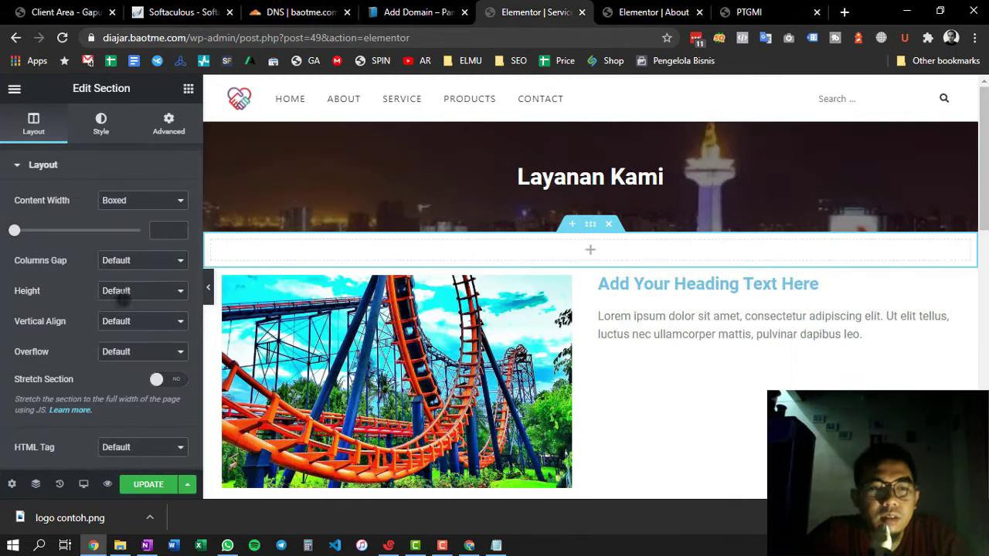
# Step: Paste the GMI paragraph into a Text Editor under the banner and centre-align it
pyautogui.moveTo(150, 302); pyautogui.dragTo(363, 247)
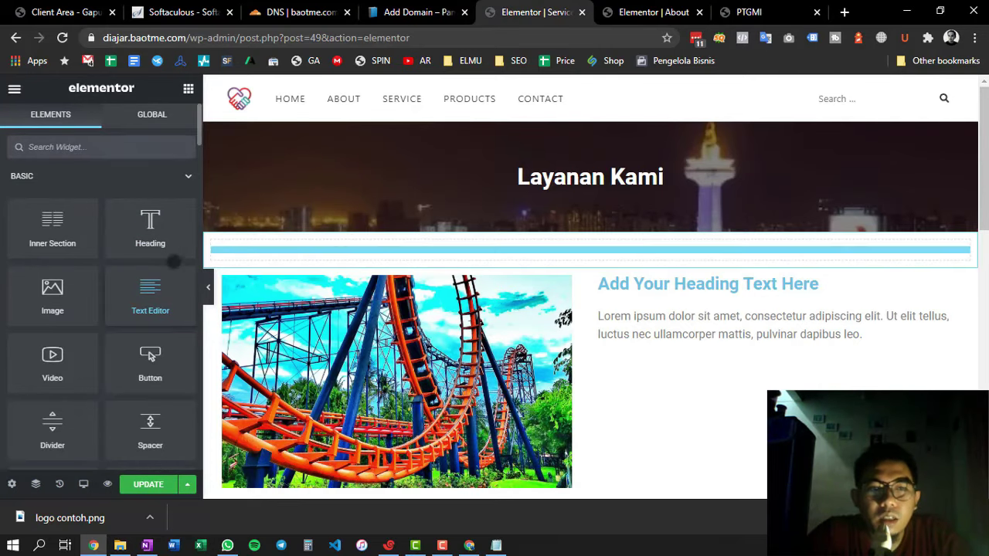
pyautogui.tripleClick(85, 284)
pyautogui.hotkey('ctrl', 'v')
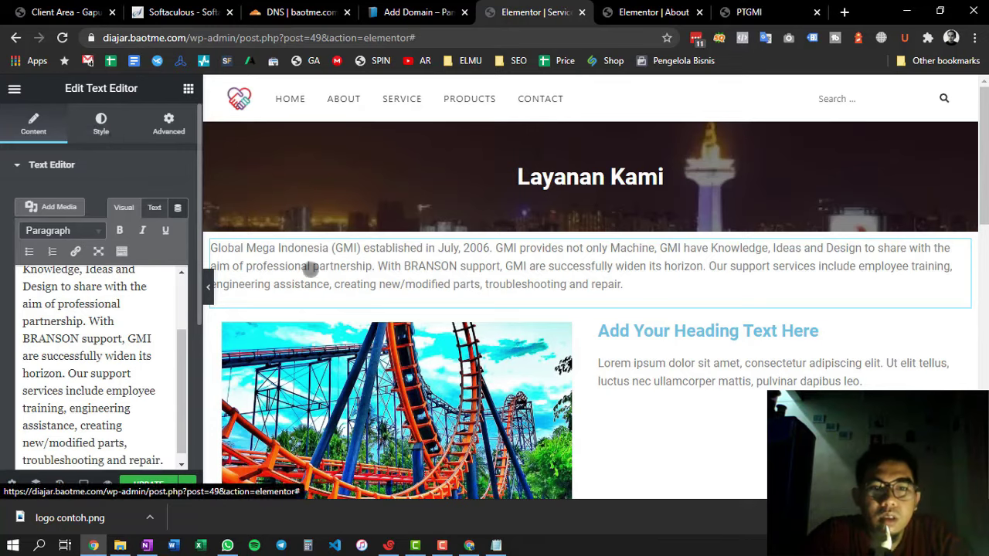
pyautogui.click(101, 124)
pyautogui.click(139, 200)
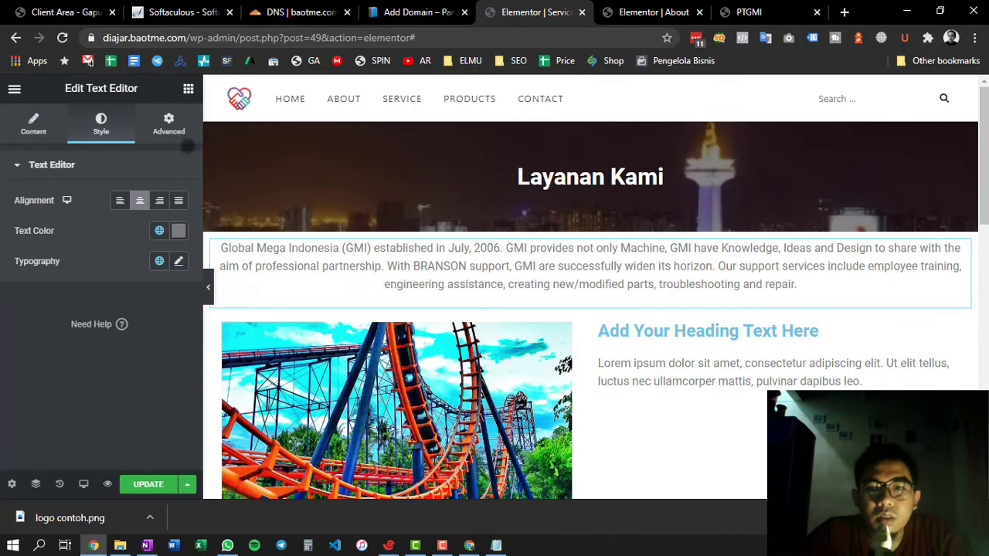
pyautogui.click(189, 88)
pyautogui.scroll(-2, 760, 329)
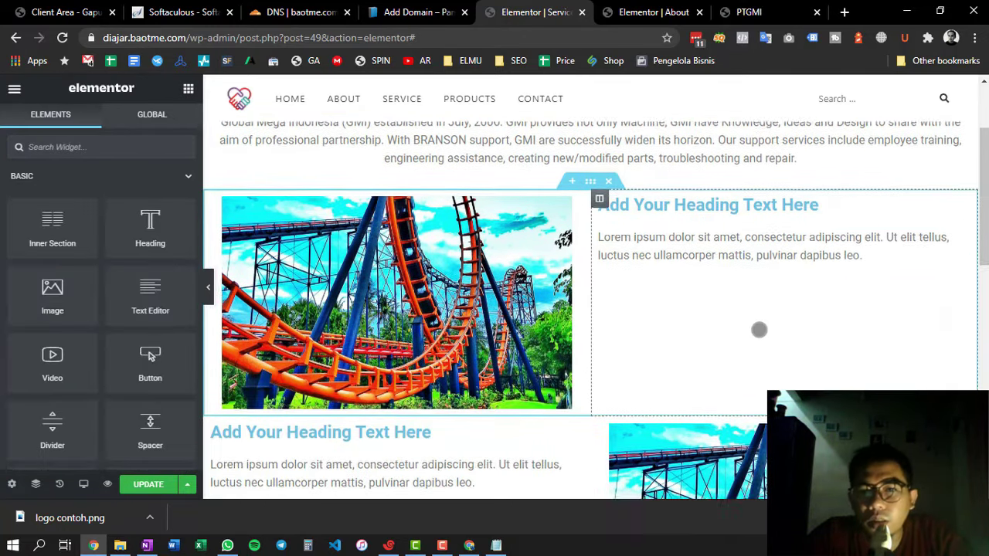
# Step: Name the first heading Layanan 1 and expand its text block to three Lorem ipsum paragraphs
pyautogui.click(706, 195)
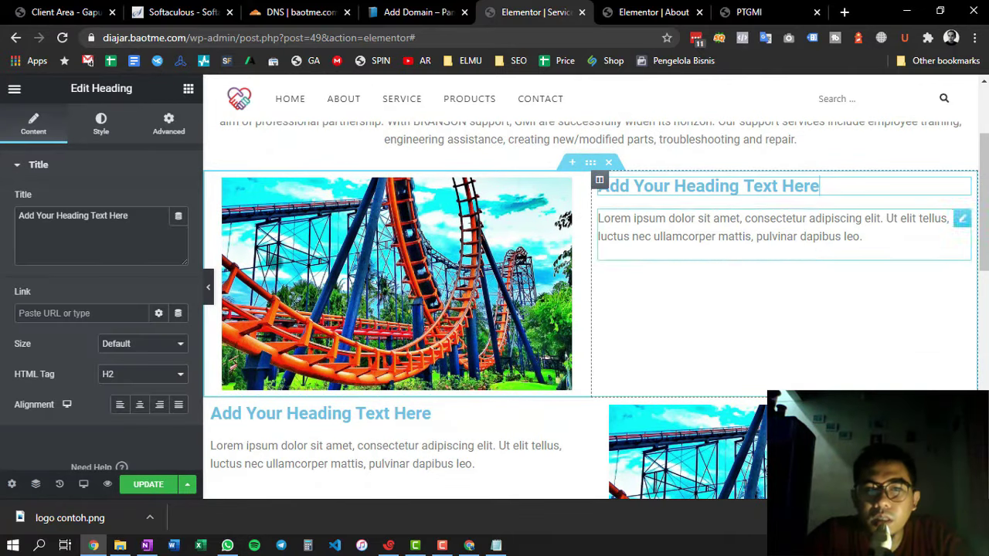
pyautogui.write('Layanan 1')
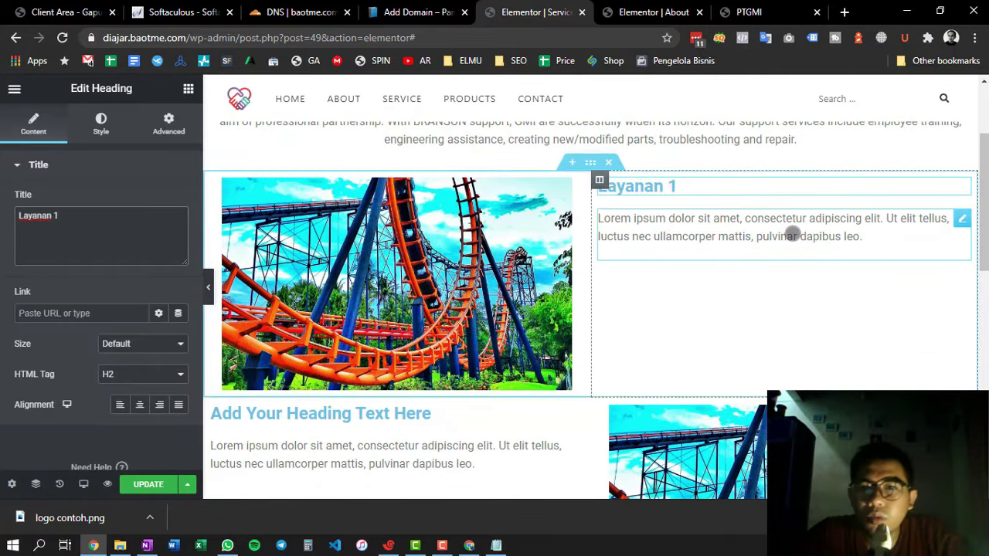
pyautogui.click(765, 228)
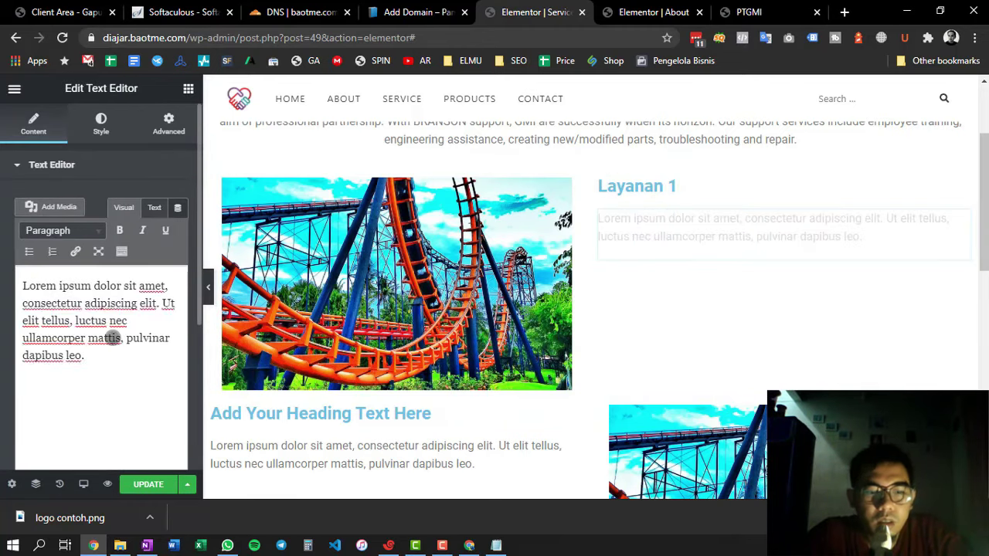
pyautogui.hotkey('ctrl', 'a')
pyautogui.hotkey('ctrl', 'c')
pyautogui.click(124, 361)
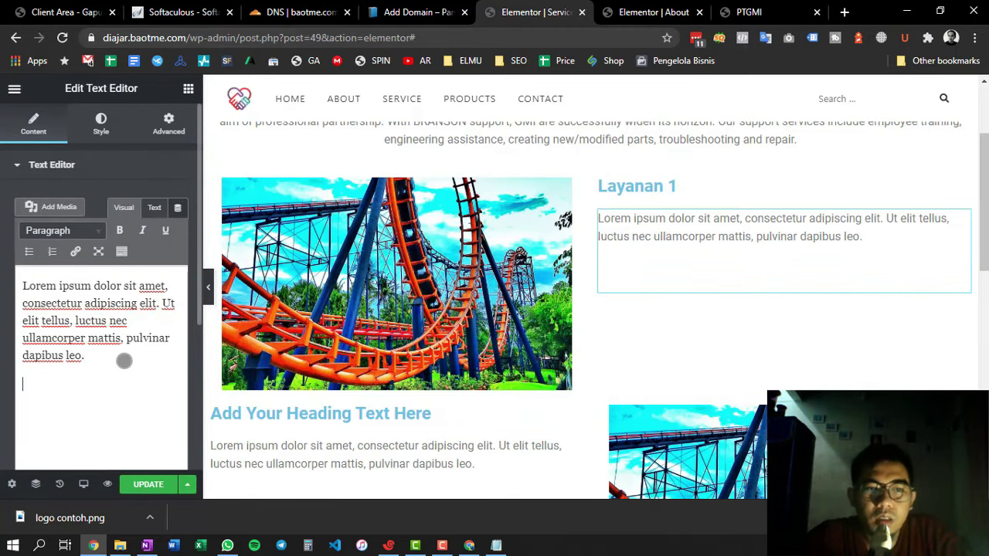
pyautogui.hotkey('ctrl', 'v')
pyautogui.scroll(2, 644, 327)
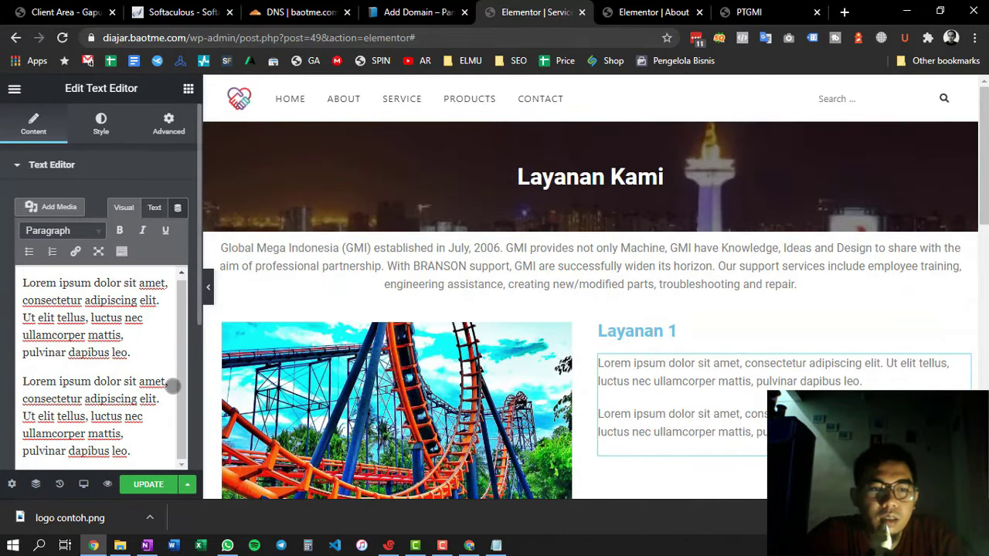
pyautogui.press('Return')
pyautogui.hotkey('ctrl', 'v')
pyautogui.scroll(-2, 641, 381)
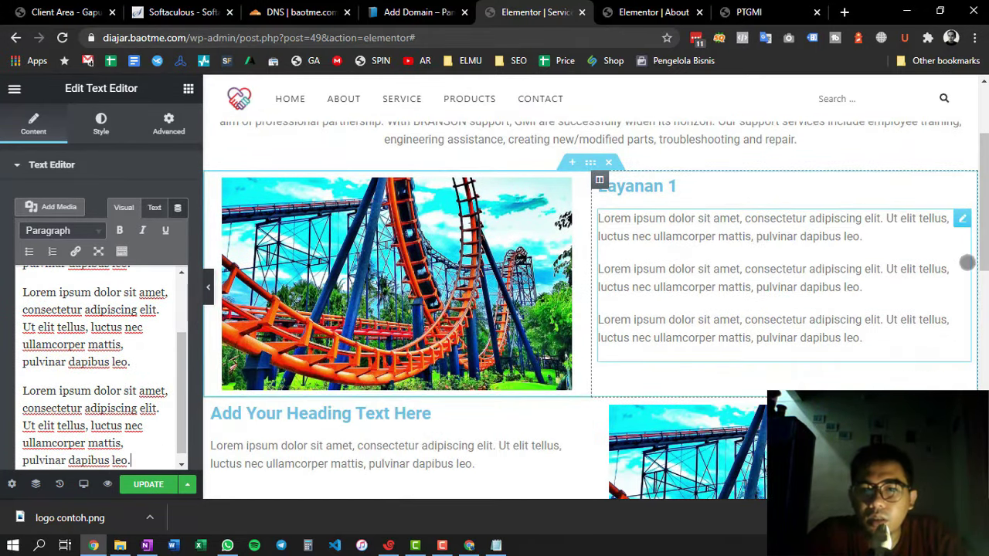
# Step: Copy the three-paragraph text block into the second row, replacing its single-paragraph block
pyautogui.rightClick(958, 221)
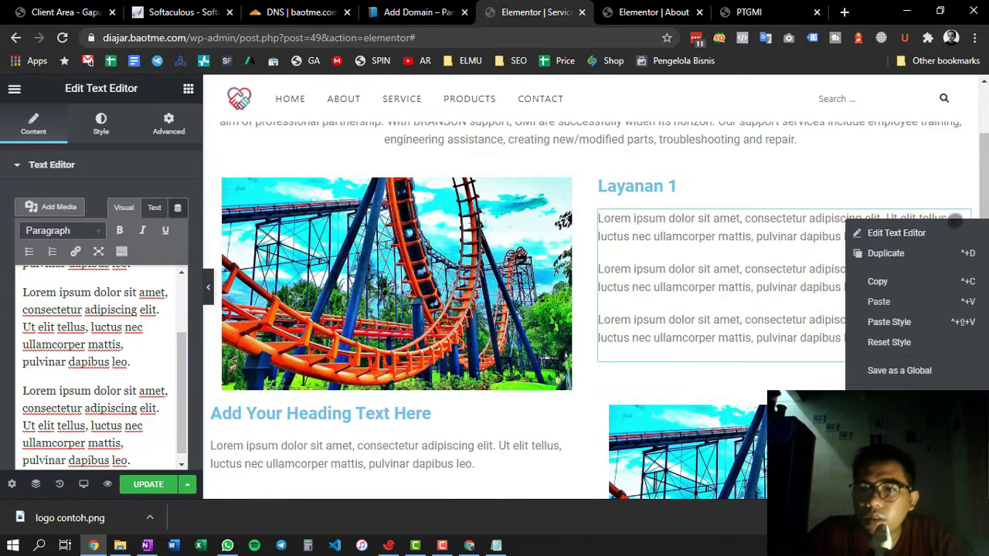
pyautogui.click(897, 282)
pyautogui.scroll(-1, 629, 286)
pyautogui.rightClick(426, 379)
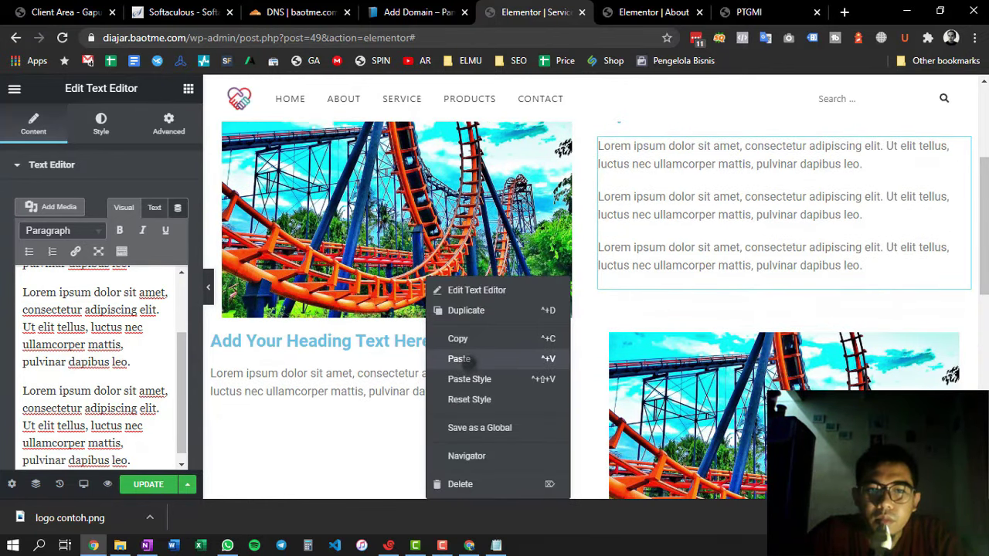
pyautogui.click(461, 359)
pyautogui.scroll(4, 618, 324)
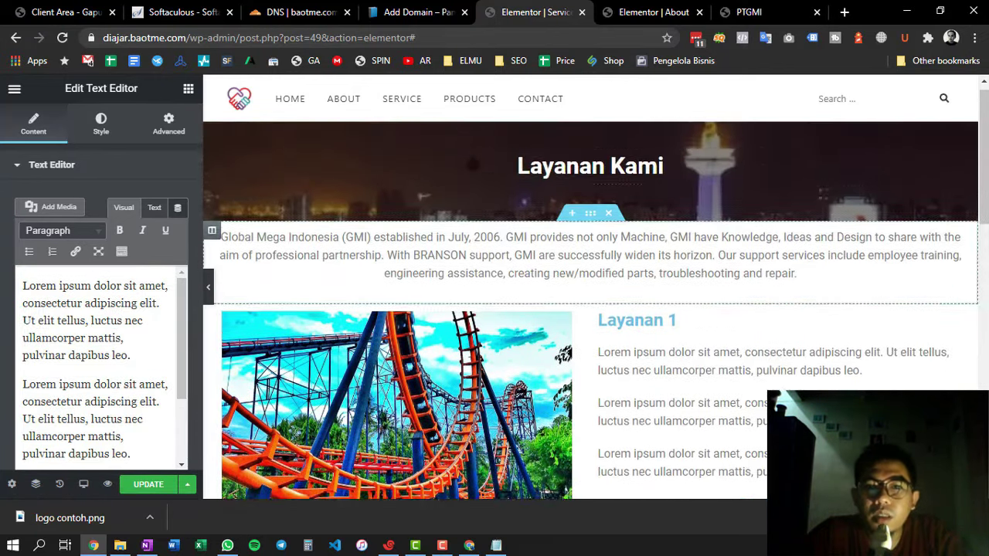
pyautogui.scroll(-5, 691, 305)
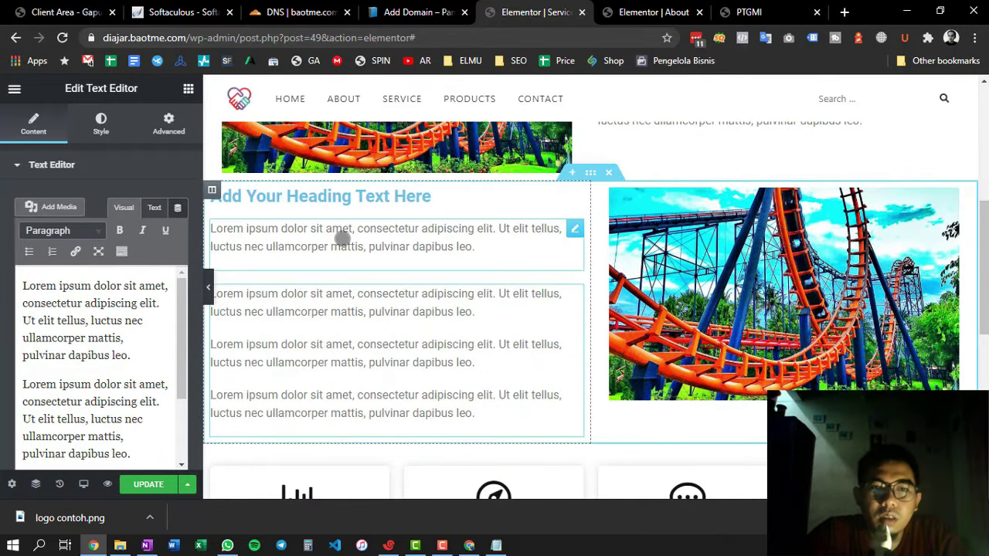
pyautogui.rightClick(342, 235)
pyautogui.click(390, 446)
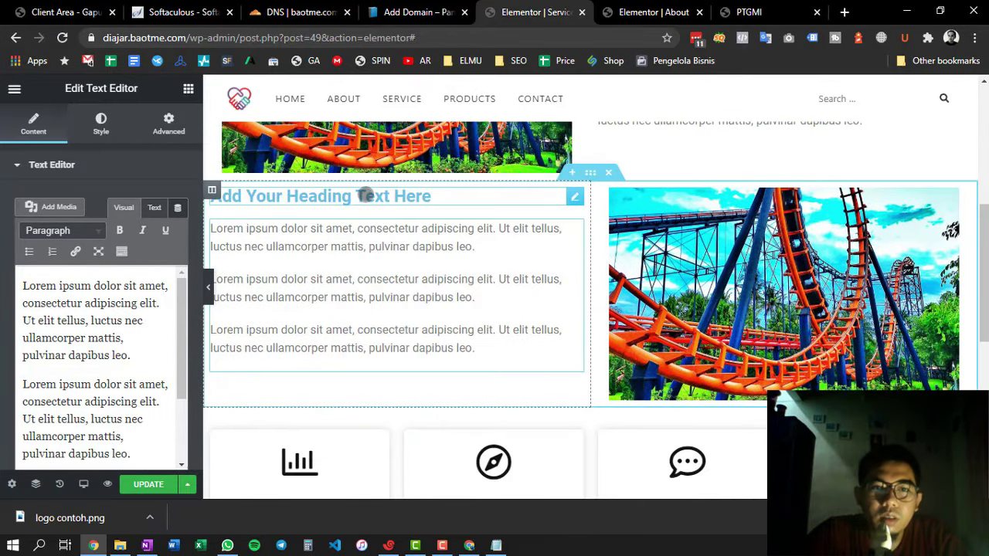
# Step: Rename the second row's heading to Layanan 2, keeping it at H2 level
pyautogui.rightClick(367, 195)
pyautogui.click(373, 205)
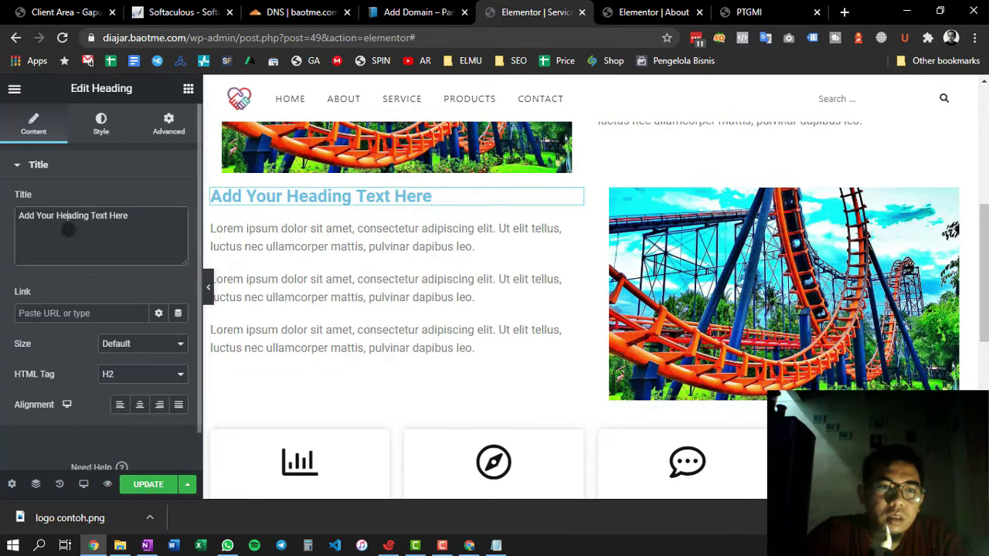
pyautogui.write('Layanan 2')
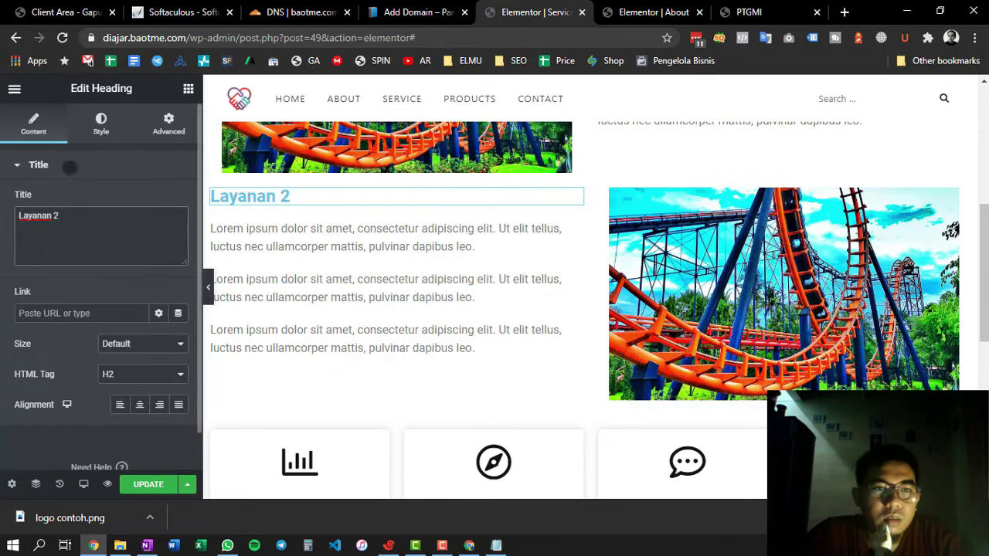
pyautogui.click(99, 128)
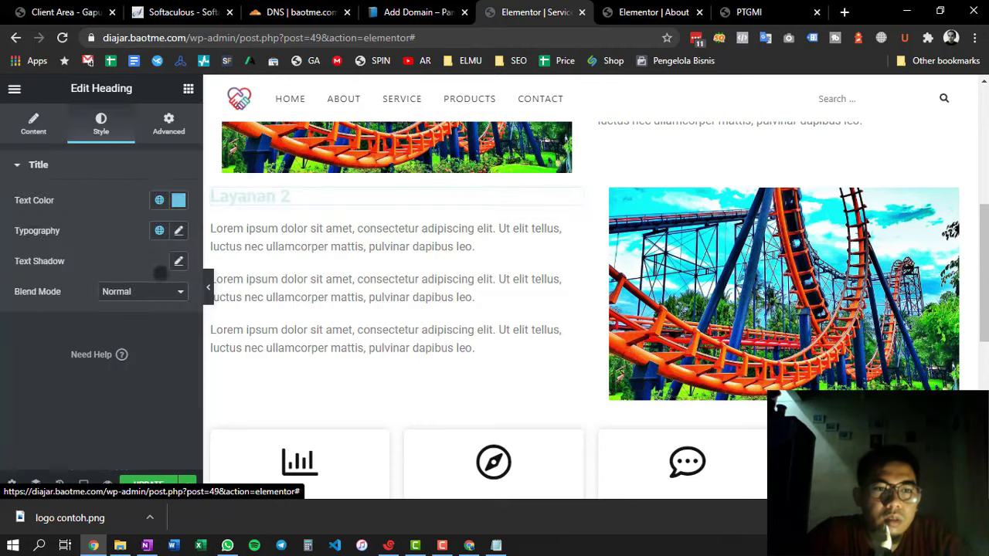
pyautogui.click(26, 127)
pyautogui.click(111, 374)
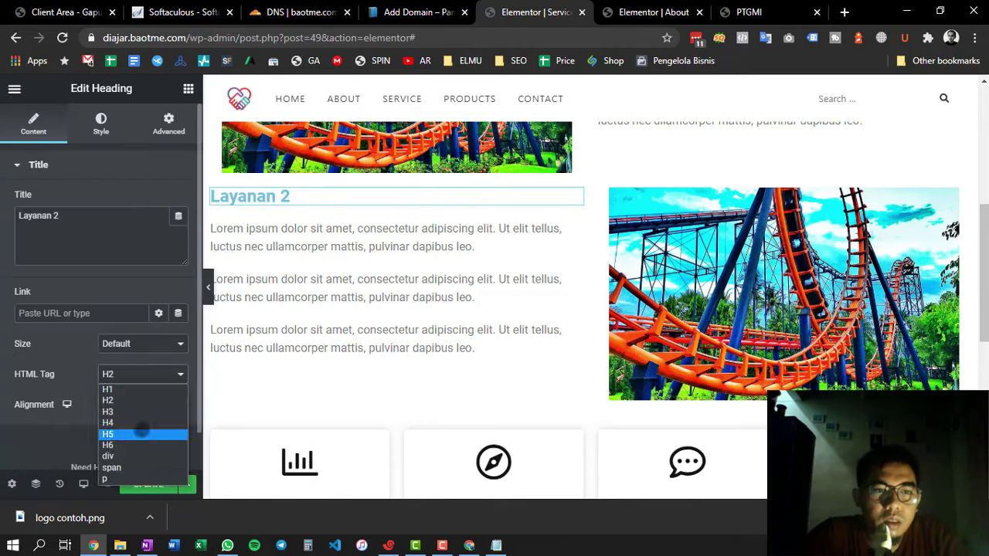
pyautogui.click(124, 412)
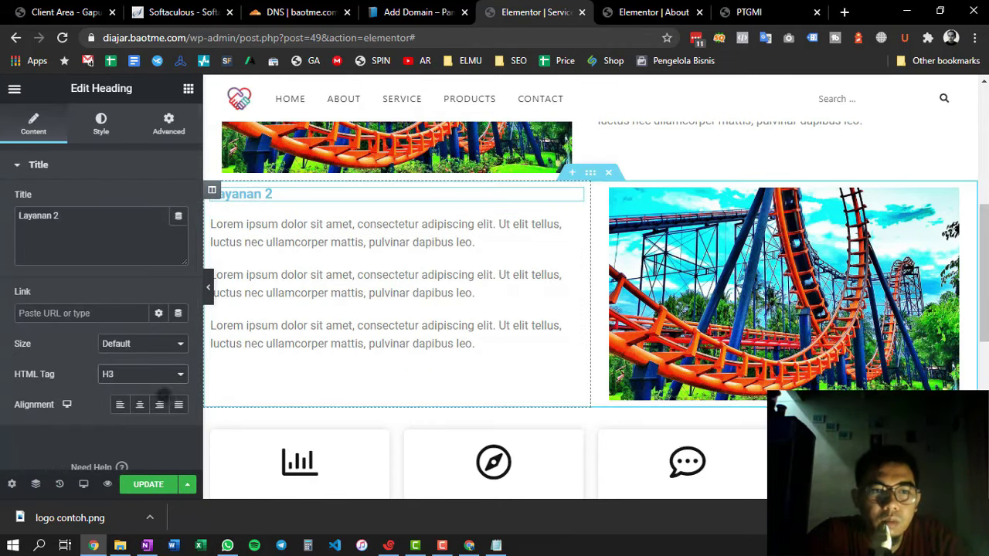
pyautogui.click(139, 374)
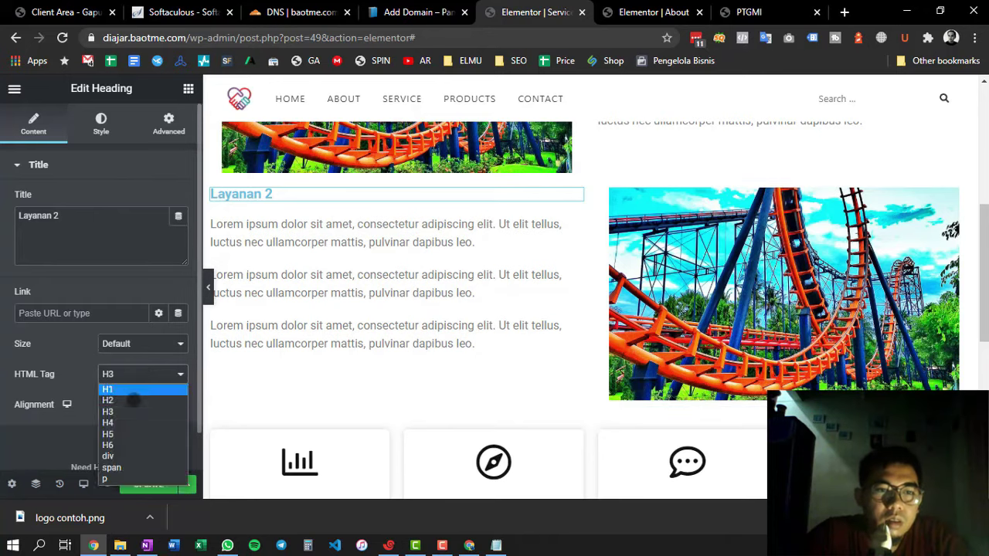
pyautogui.click(132, 396)
# Step: Colour the Layanan 2 heading dark (#1B2225) and paste its style onto Layanan 1
pyautogui.click(100, 119)
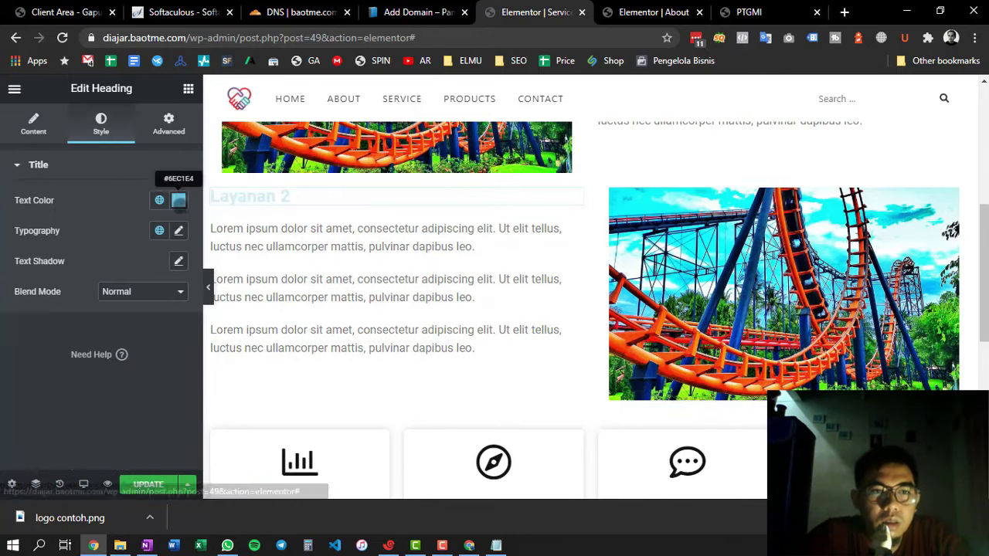
pyautogui.click(178, 201)
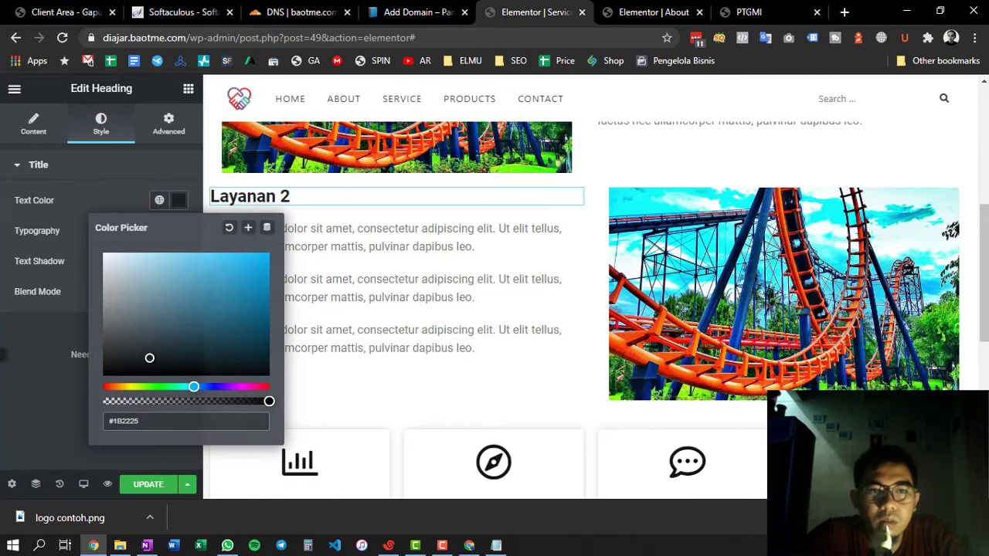
pyautogui.click(575, 190)
pyautogui.rightClick(576, 192)
pyautogui.click(605, 251)
pyautogui.scroll(5, 605, 260)
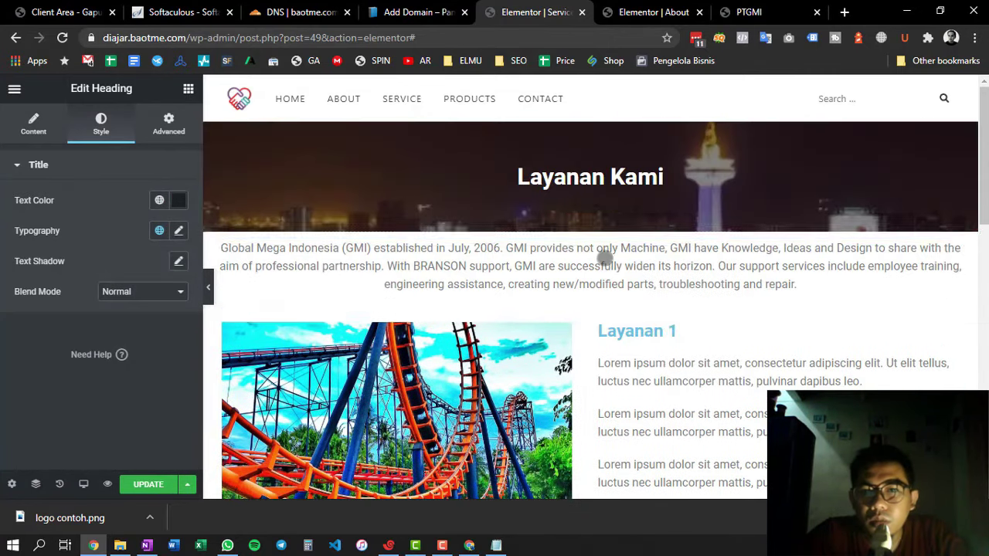
pyautogui.rightClick(663, 332)
pyautogui.click(692, 377)
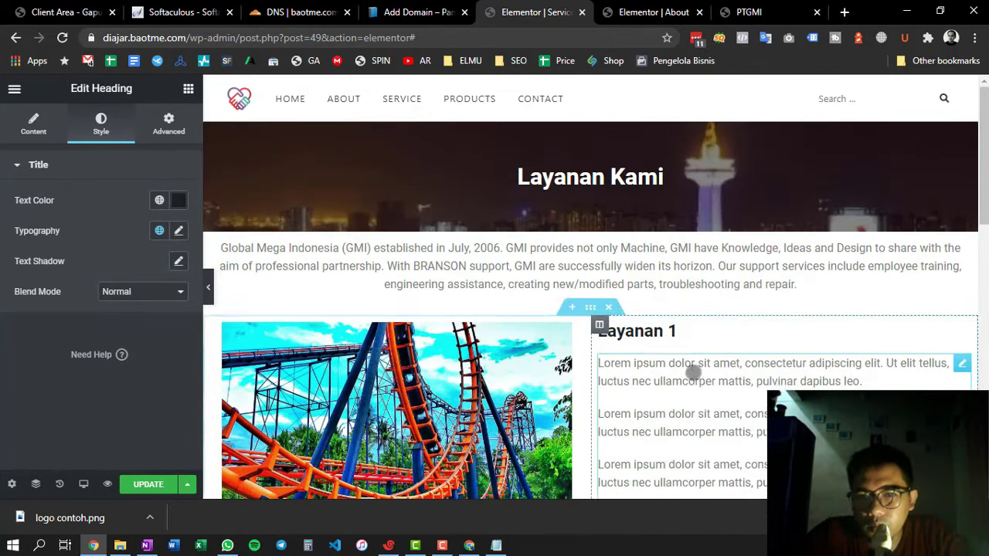
pyautogui.scroll(-2, 693, 373)
pyautogui.click(454, 223)
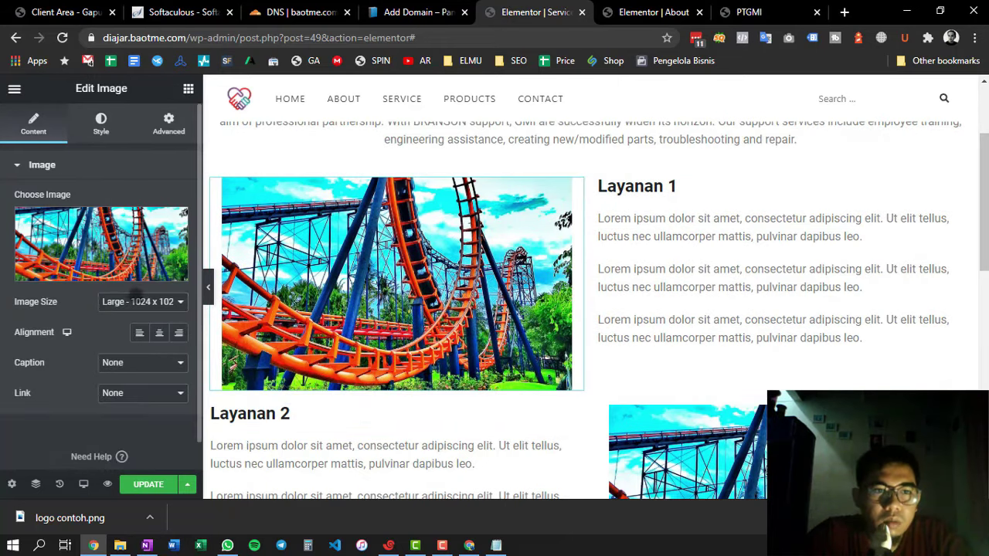
# Step: Set the Layanan 1 image to medium size at 100% width
pyautogui.click(139, 301)
pyautogui.click(136, 328)
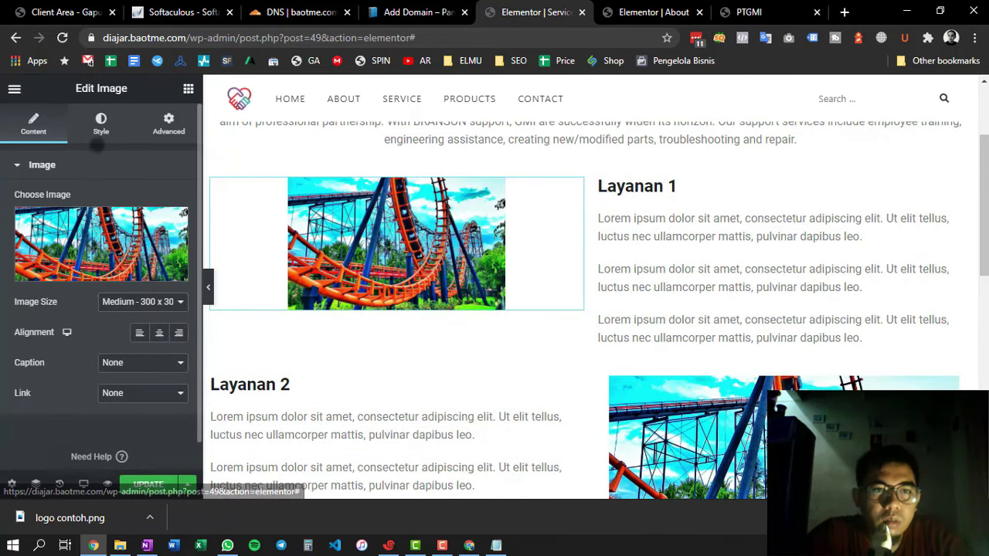
pyautogui.click(100, 124)
pyautogui.moveTo(14, 225); pyautogui.dragTo(139, 225)
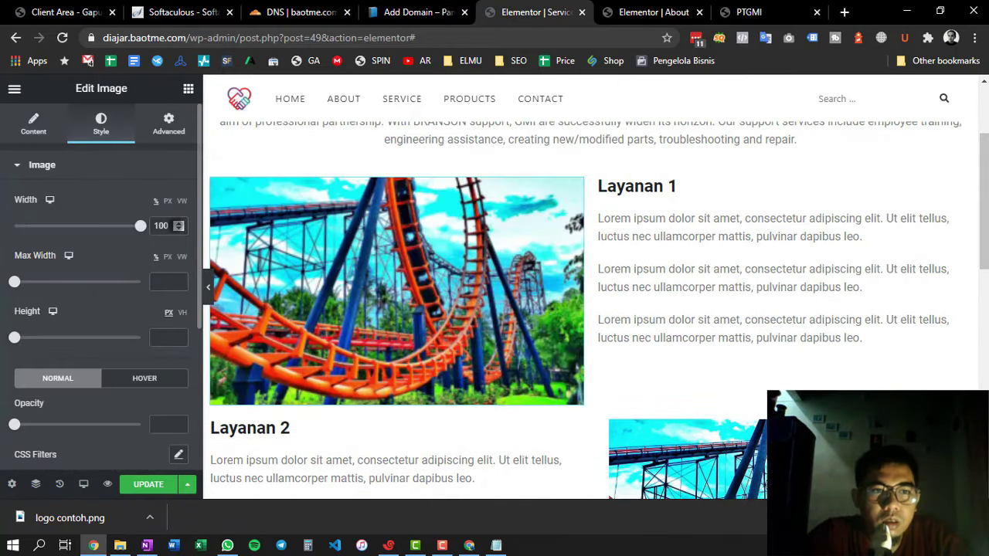
# Step: Paste the Layanan 1 image's style onto the Layanan 2 image
pyautogui.rightClick(519, 266)
pyautogui.click(594, 321)
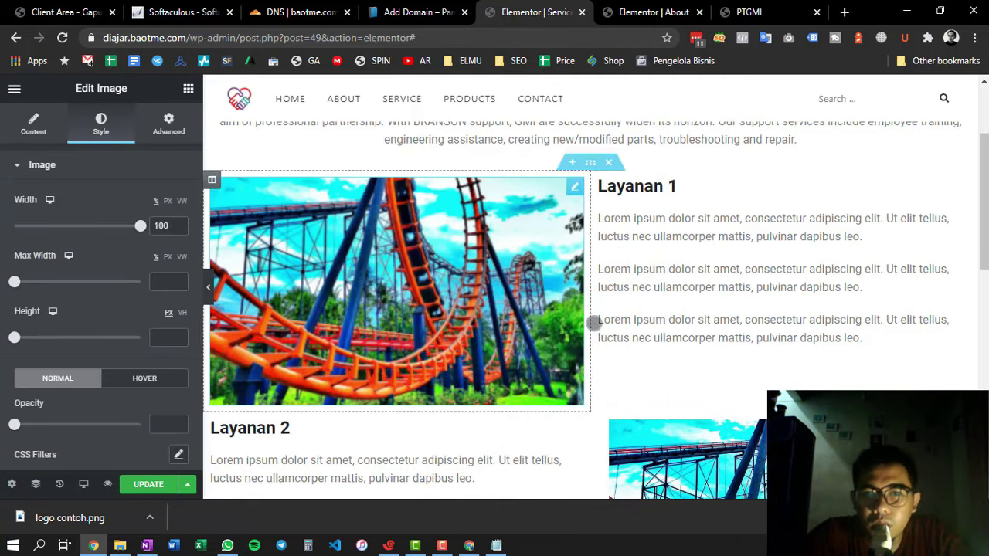
pyautogui.scroll(-3, 594, 321)
pyautogui.rightClick(773, 277)
pyautogui.click(822, 381)
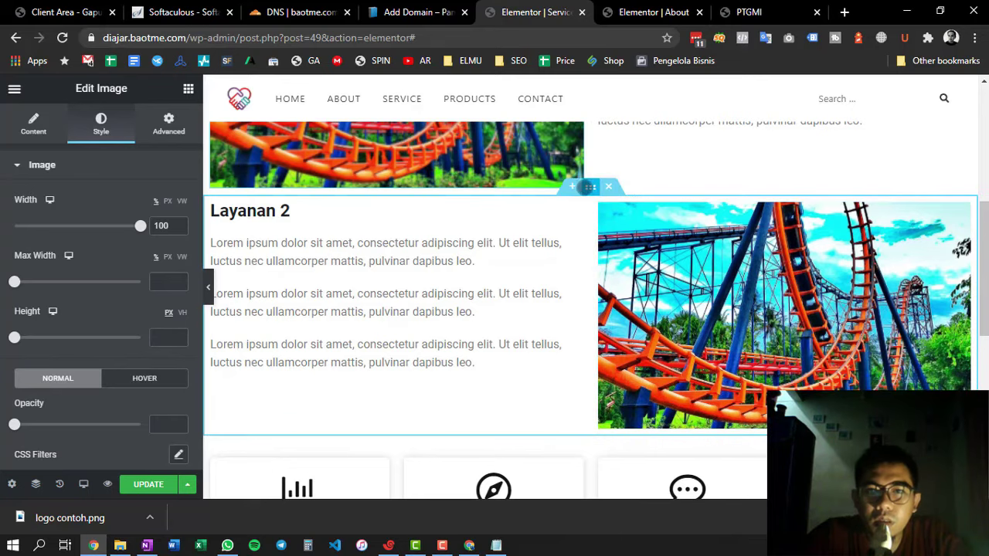
# Step: Give the Layanan 2 image column 1 px padding
pyautogui.click(590, 186)
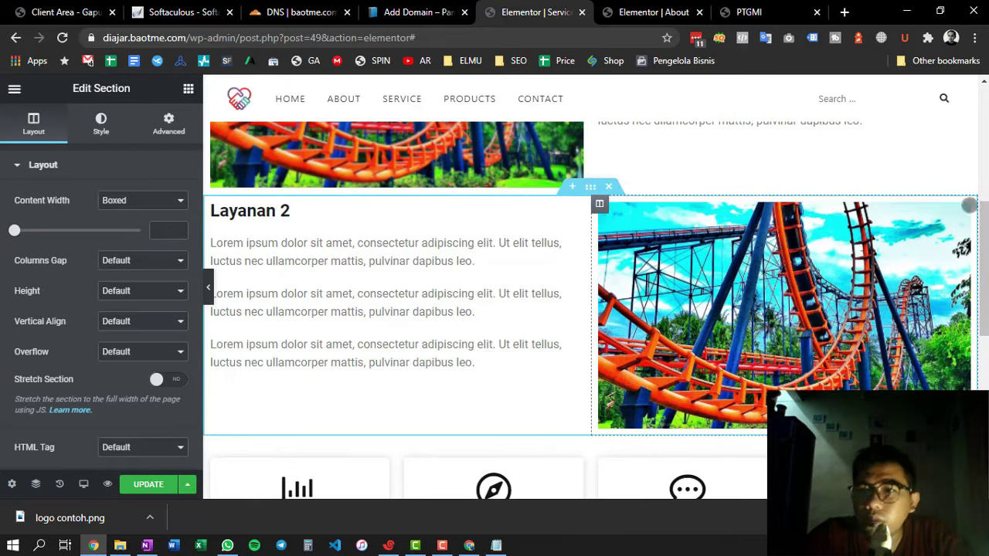
pyautogui.click(578, 207)
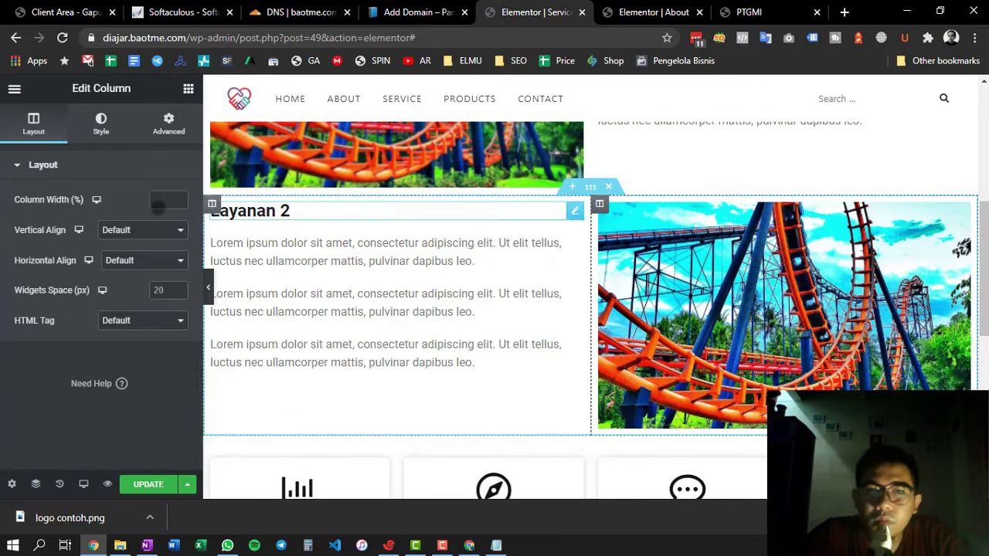
pyautogui.click(165, 124)
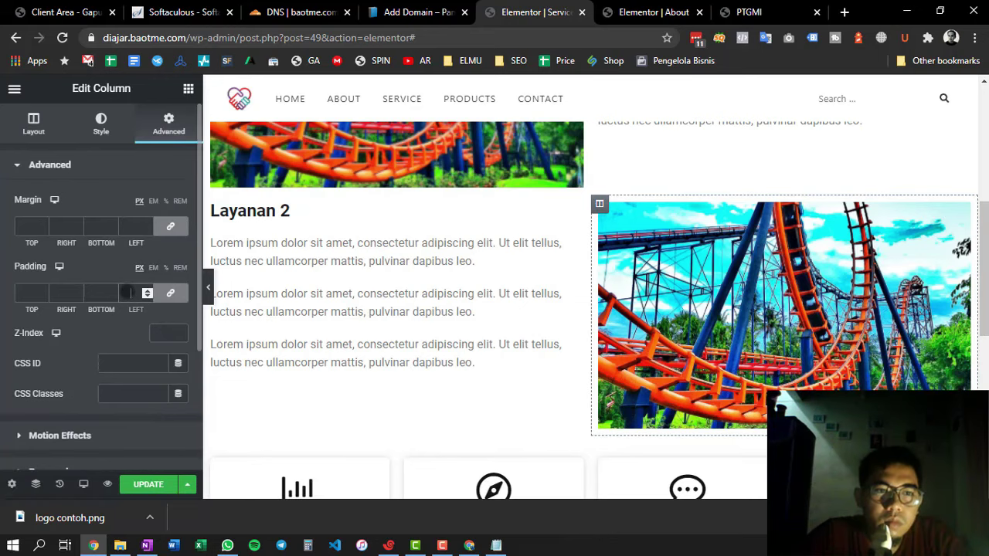
pyautogui.click(147, 289)
# Step: Adjust the Layanan 1 image widget's padding, removing the 1 px added to the image itself
pyautogui.scroll(2, 531, 281)
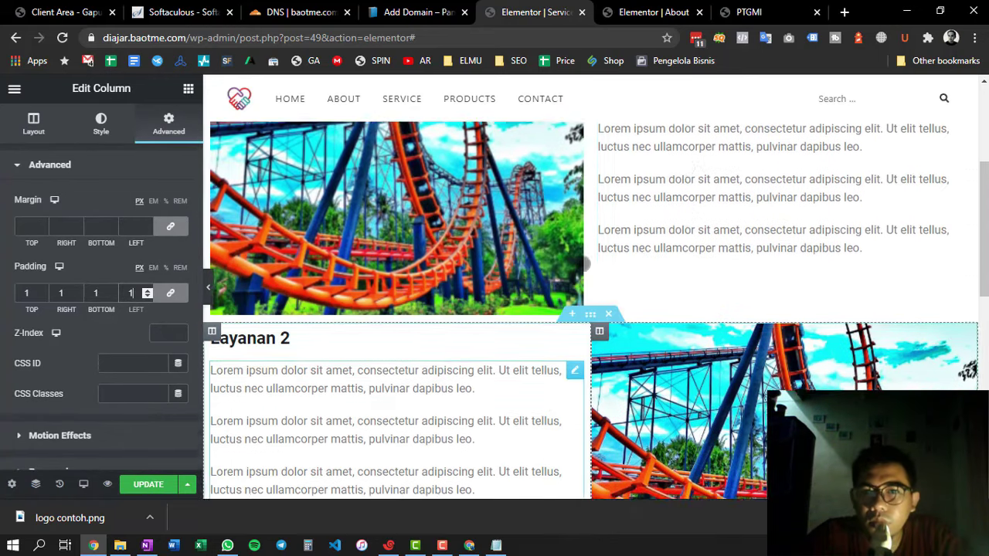
pyautogui.click(386, 231)
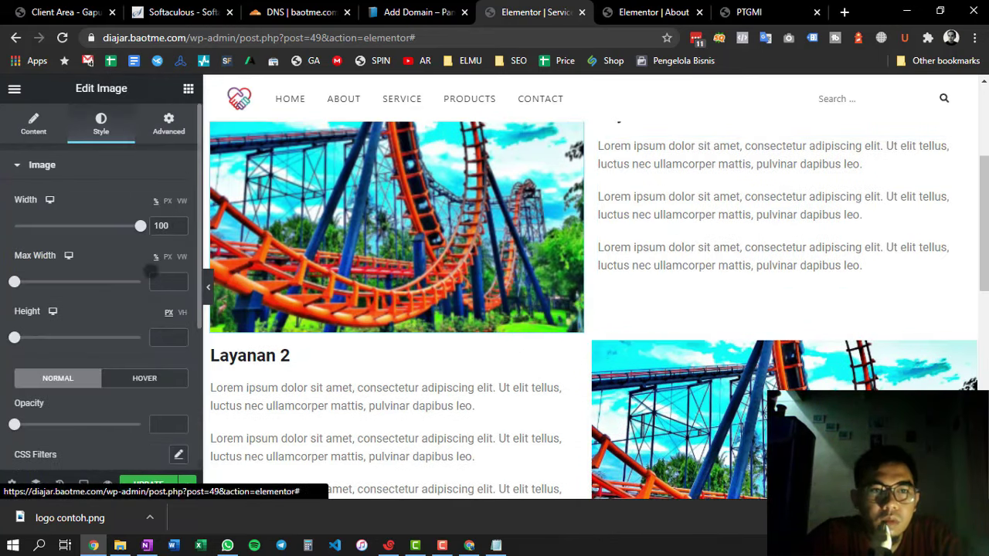
pyautogui.click(168, 124)
pyautogui.click(131, 293)
pyautogui.write('1')
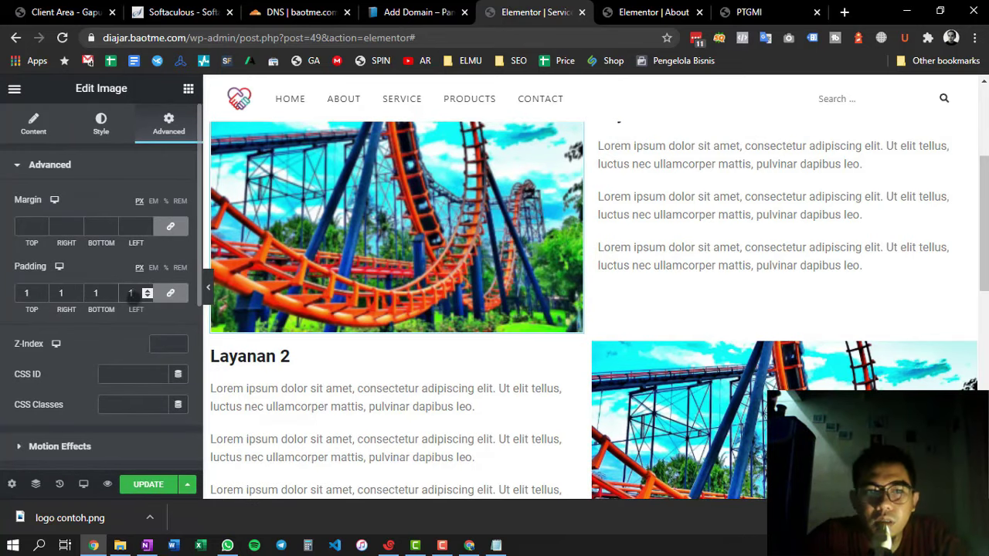
pyautogui.press('BackSpace')
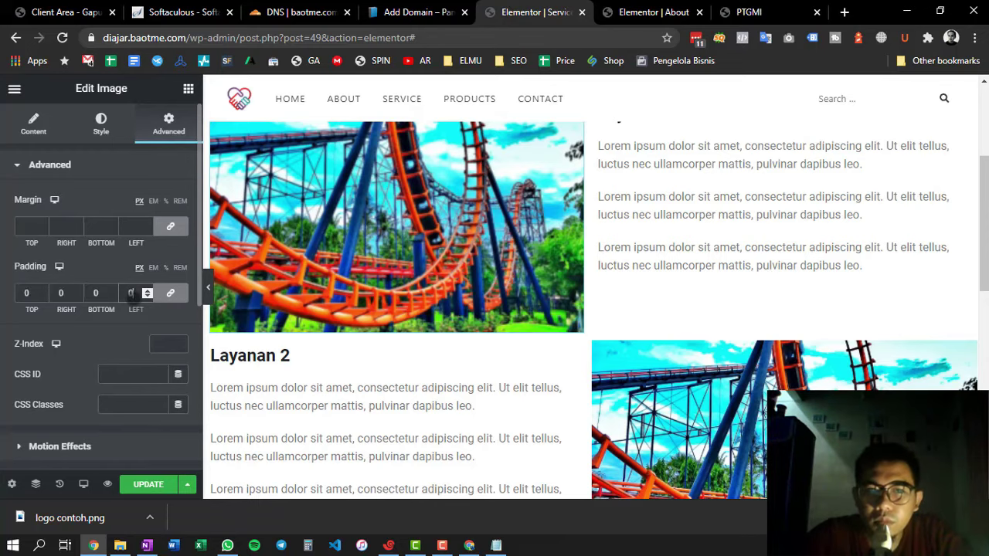
pyautogui.scroll(-3, 600, 290)
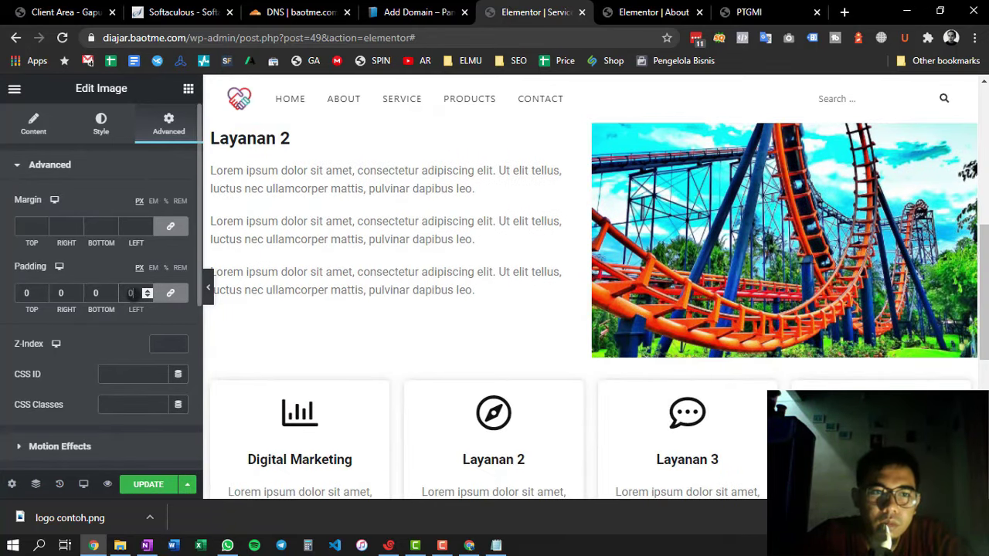
pyautogui.write('1')
pyautogui.scroll(2, 525, 320)
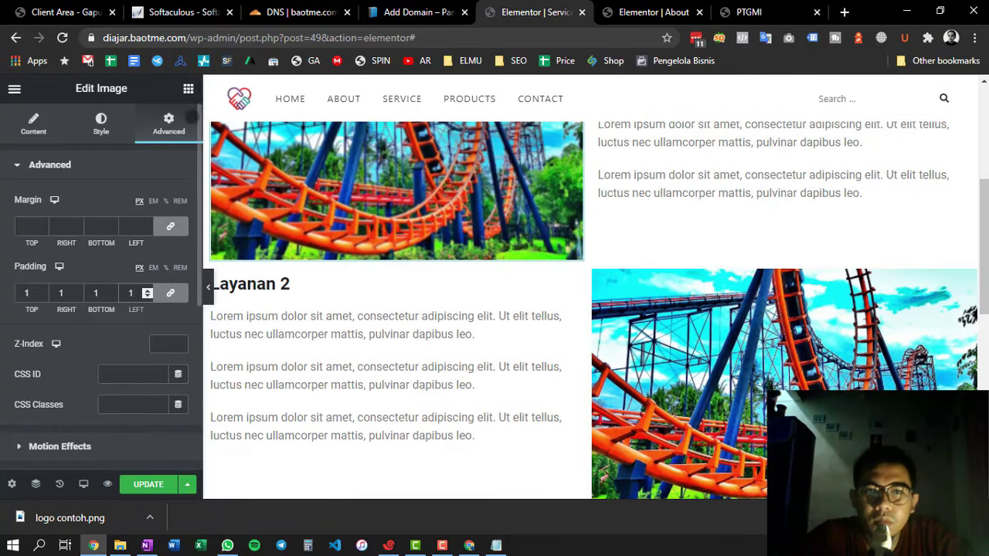
pyautogui.scroll(2, 641, 280)
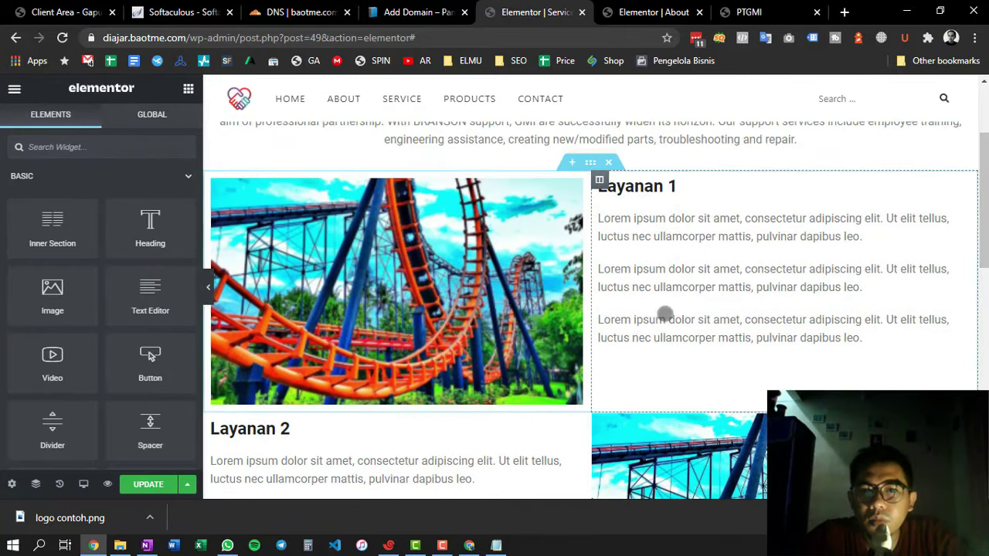
# Step: Give the Layanan 1 image column 1 px padding on every side
pyautogui.click(256, 184)
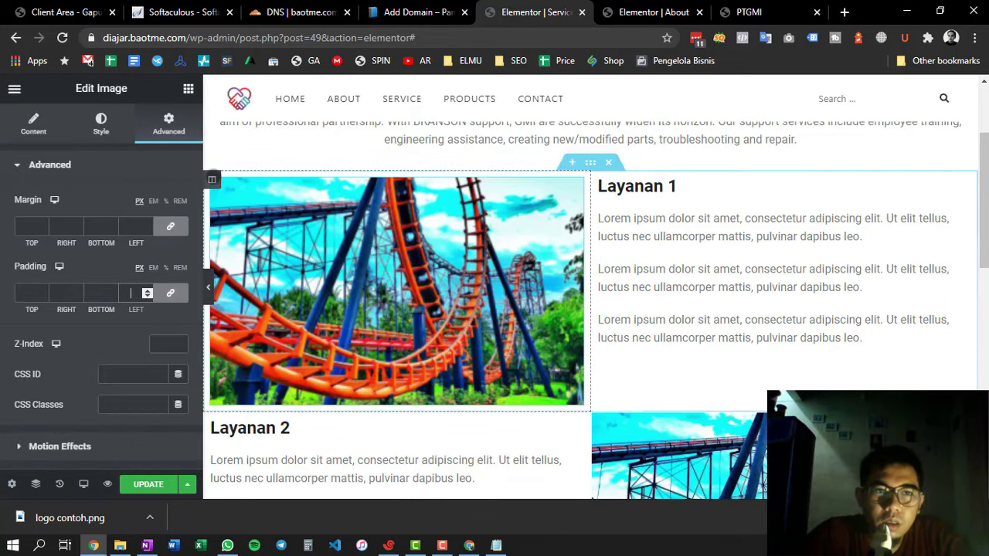
pyautogui.click(212, 179)
pyautogui.click(168, 122)
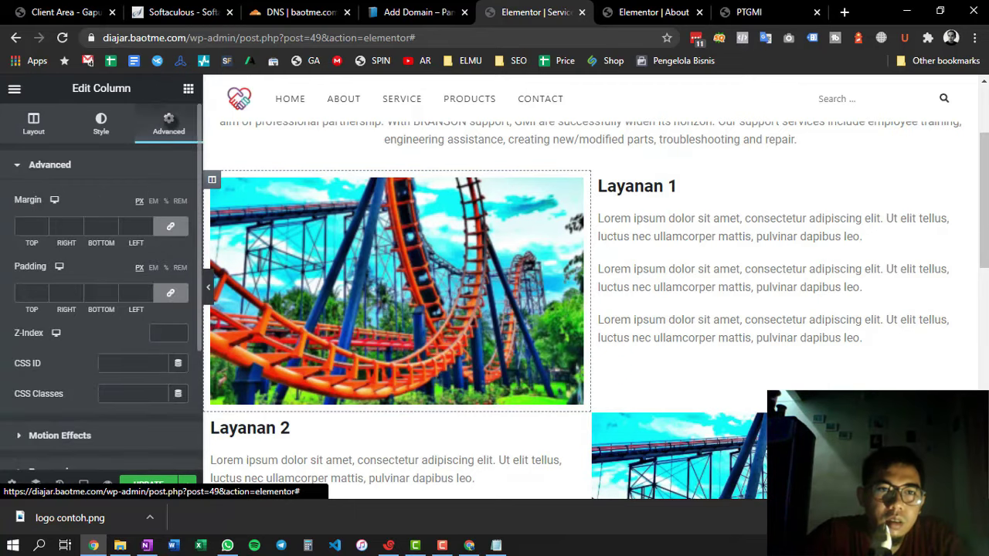
pyautogui.click(131, 293)
pyautogui.write('1')
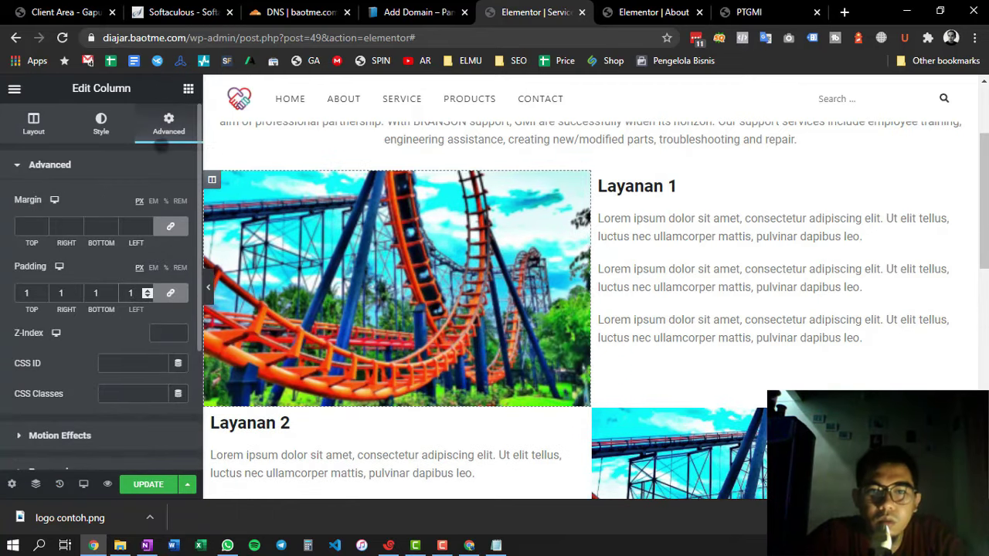
pyautogui.click(188, 88)
pyautogui.scroll(-4, 757, 227)
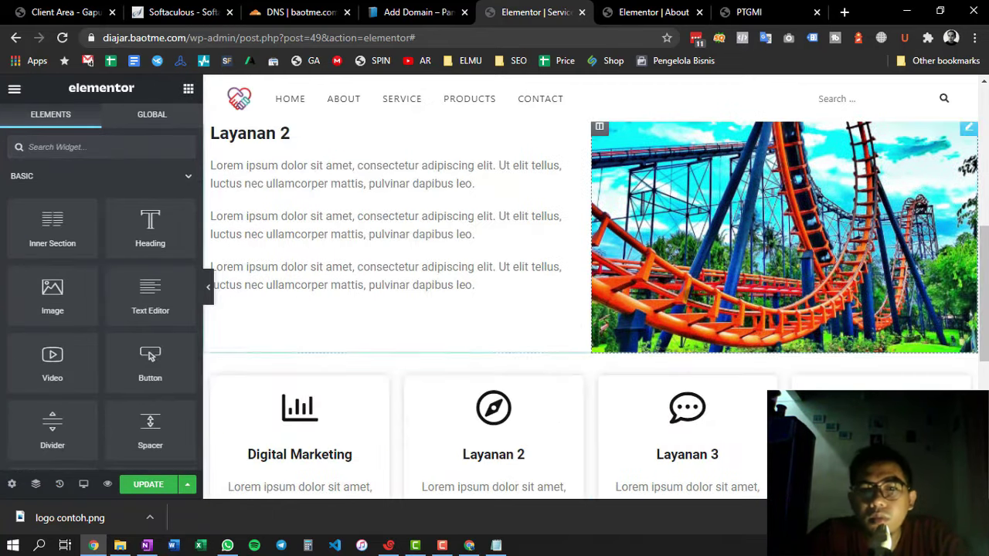
pyautogui.scroll(-2, 356, 397)
pyautogui.scroll(-3, 550, 237)
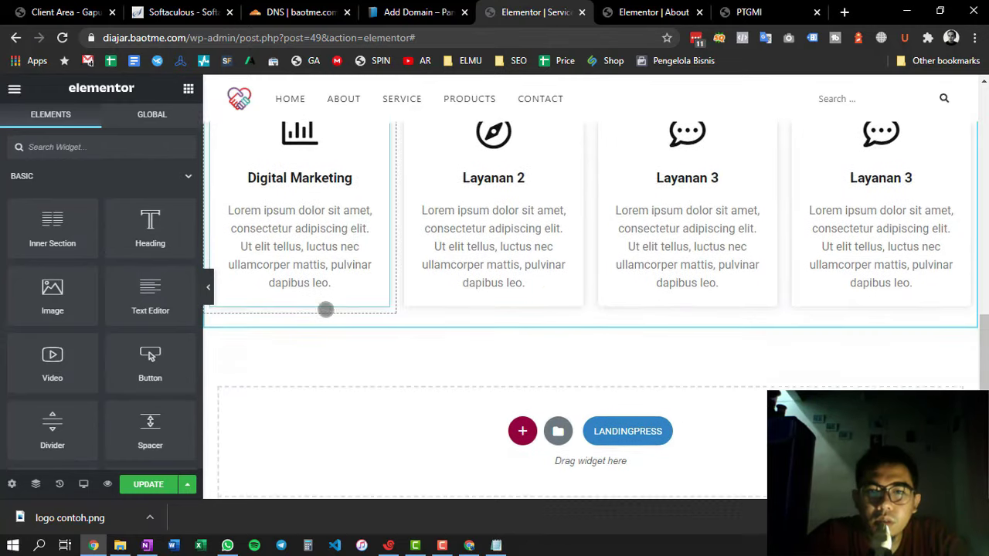
pyautogui.scroll(10, 591, 294)
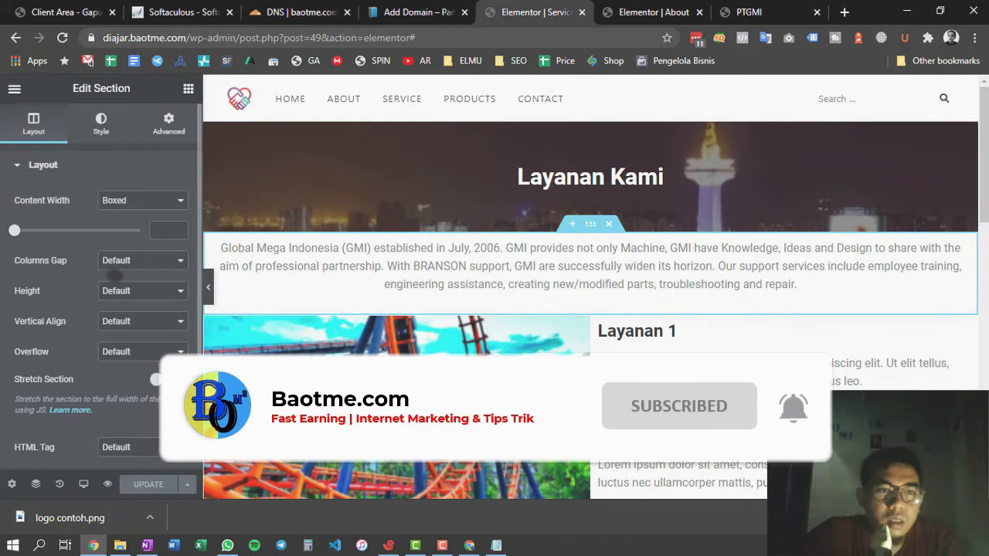
# Step: Set the intro section's height to a 160 px minimum height
pyautogui.click(113, 292)
pyautogui.click(123, 328)
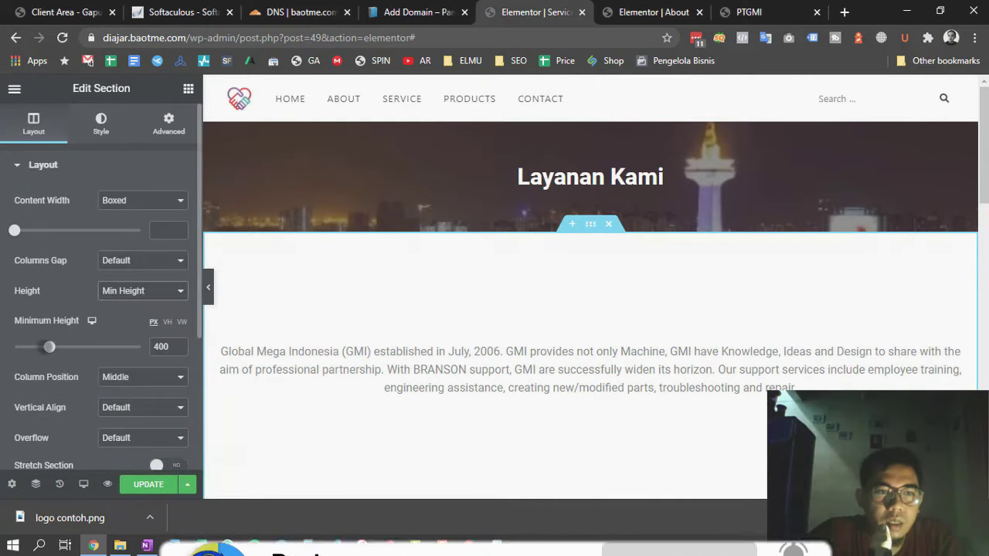
pyautogui.moveTo(48, 347); pyautogui.dragTo(28, 347)
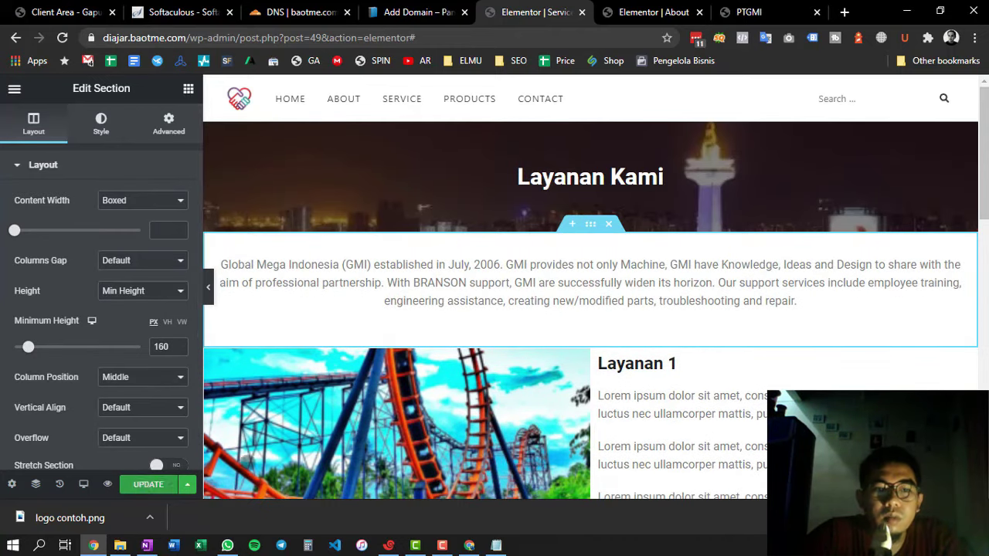
# Step: From the About tab, trim the URL to the domain and leave the editor for the homepage
pyautogui.hotkey('ctrl', 'Tab')
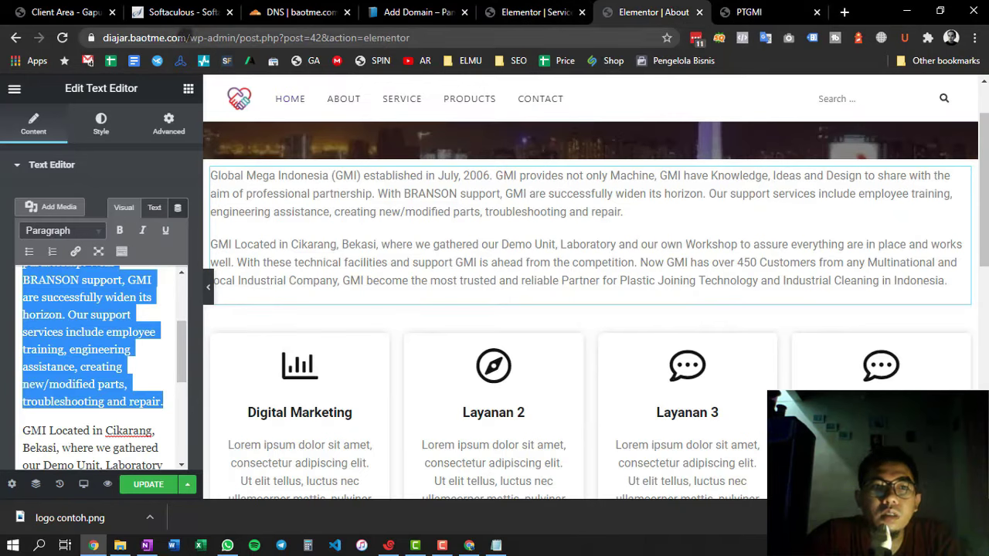
pyautogui.moveTo(191, 38); pyautogui.dragTo(464, 38)
pyautogui.press('BackSpace')
pyautogui.press('Return')
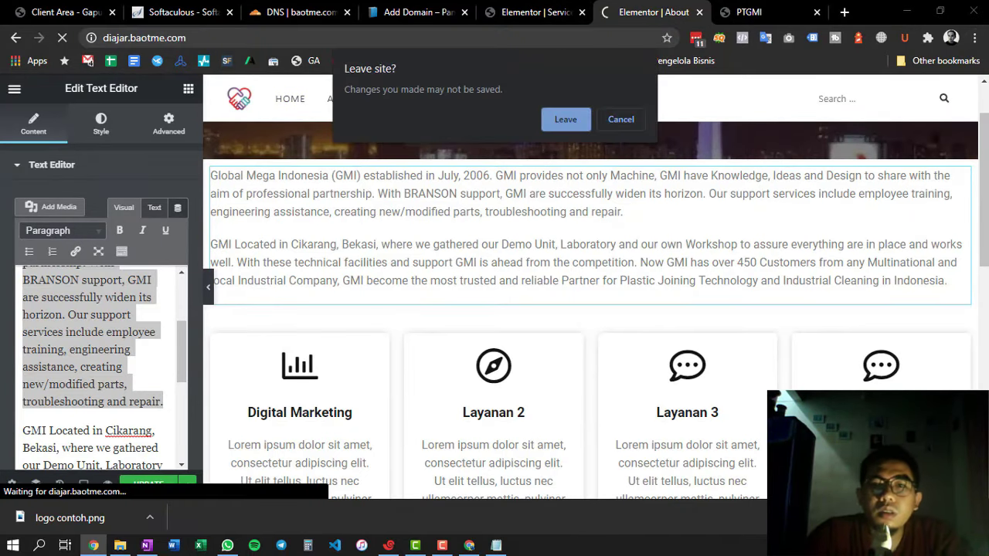
pyautogui.click(566, 119)
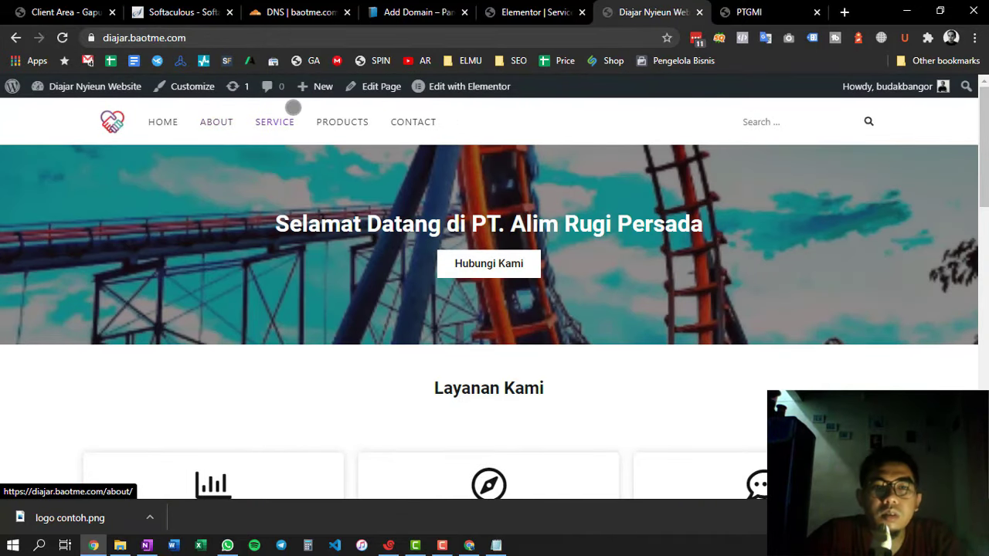
pyautogui.scroll(-5, 497, 216)
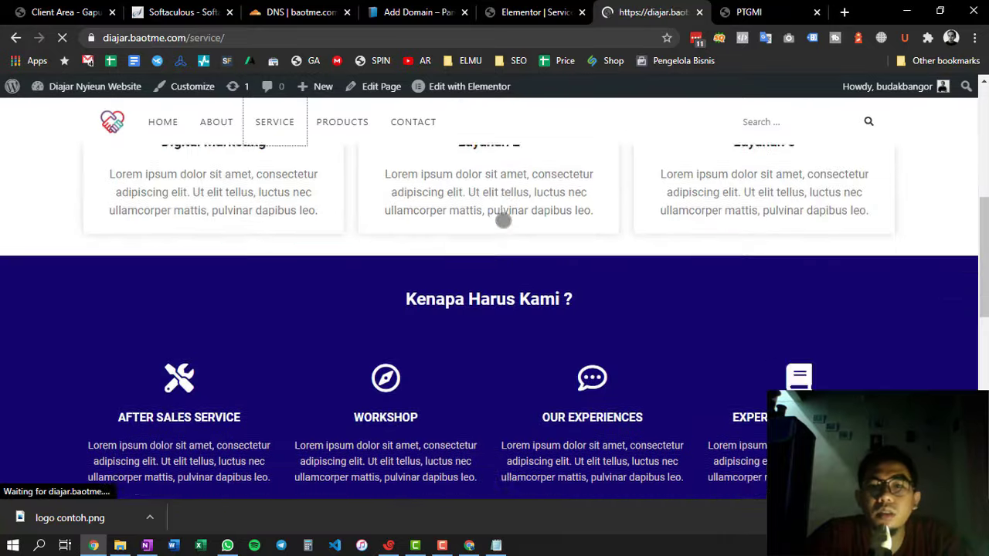
pyautogui.scroll(-10, 503, 221)
pyautogui.scroll(12, 503, 221)
pyautogui.scroll(-9, 503, 221)
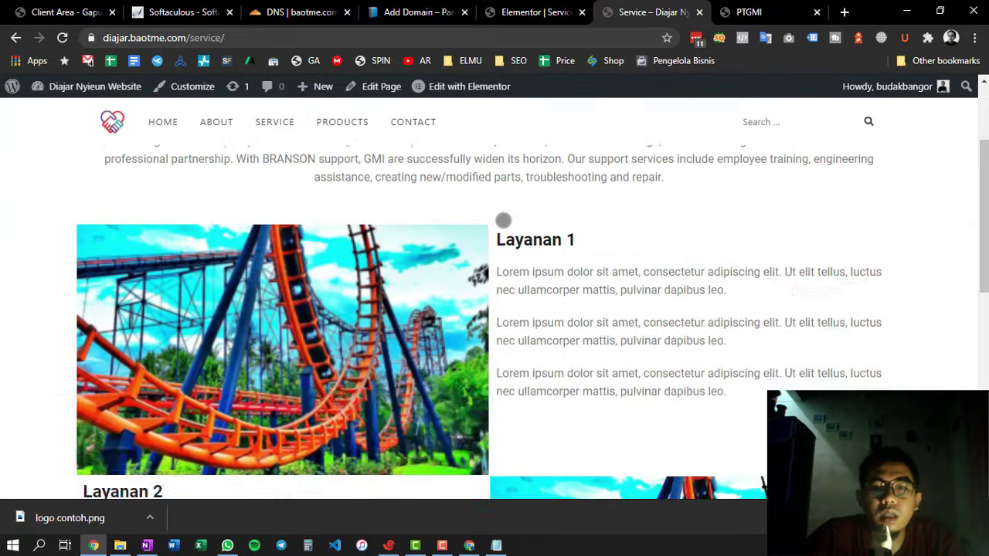
pyautogui.scroll(7, 503, 221)
pyautogui.scroll(1, 642, 260)
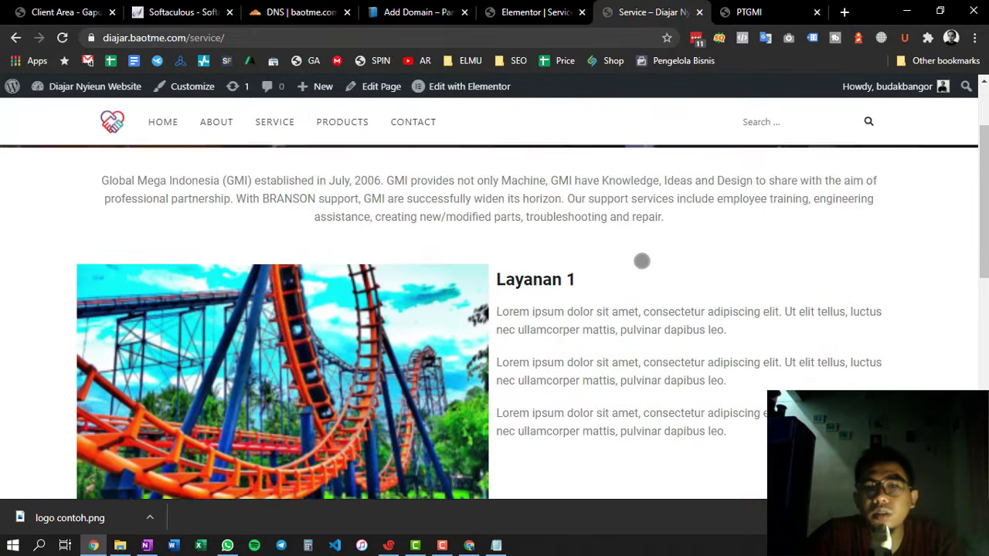
pyautogui.scroll(-5, 641, 260)
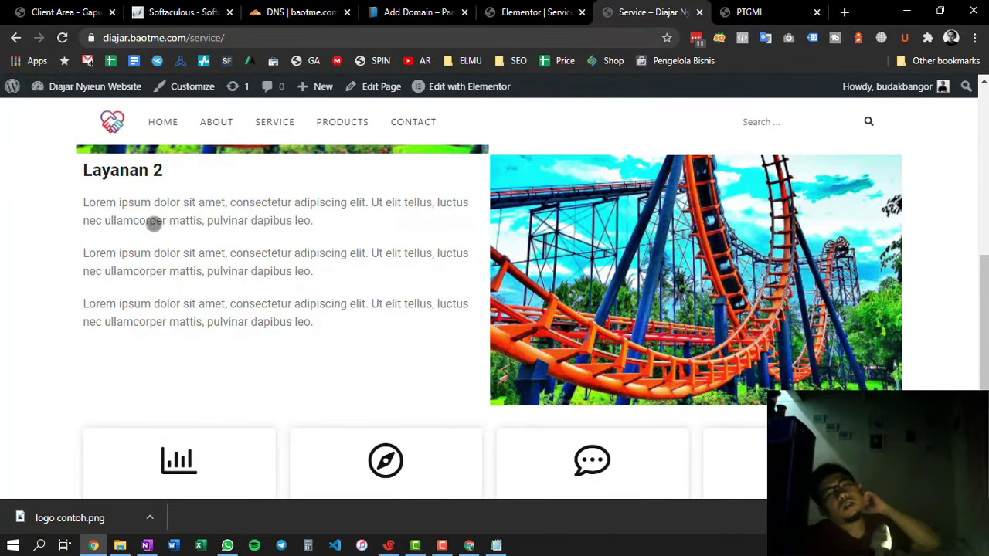
pyautogui.moveTo(154, 222); pyautogui.dragTo(221, 297)
pyautogui.click(360, 332)
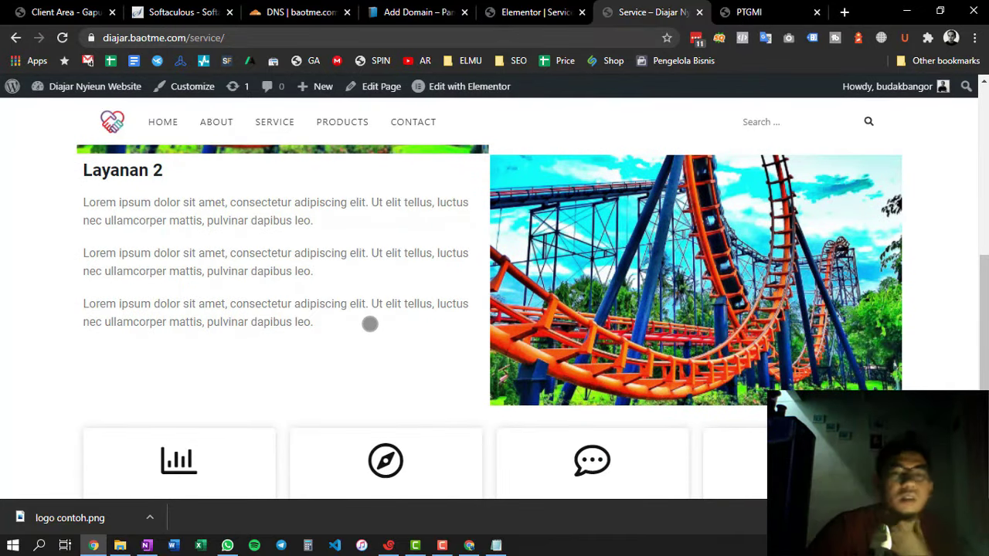
pyautogui.scroll(5, 370, 325)
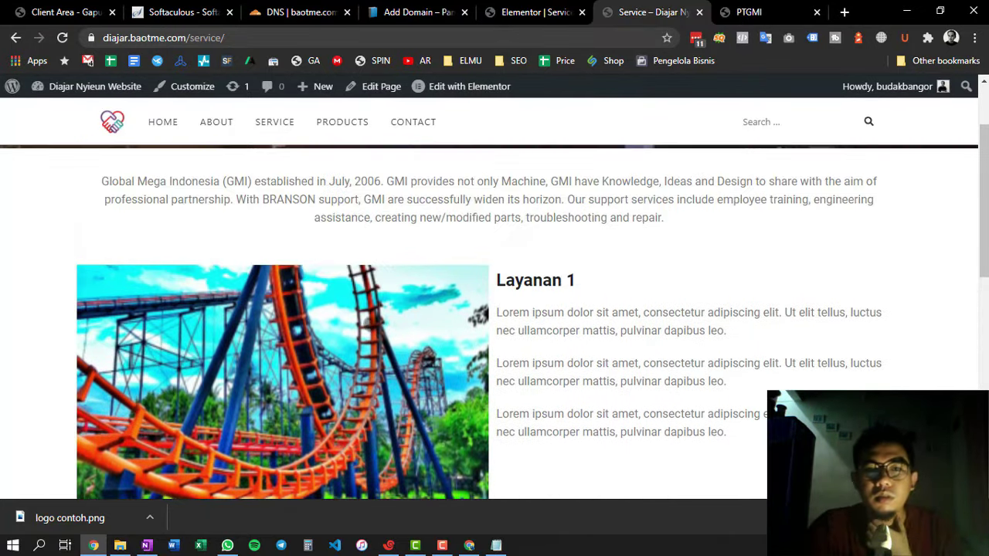
pyautogui.scroll(-3, 659, 313)
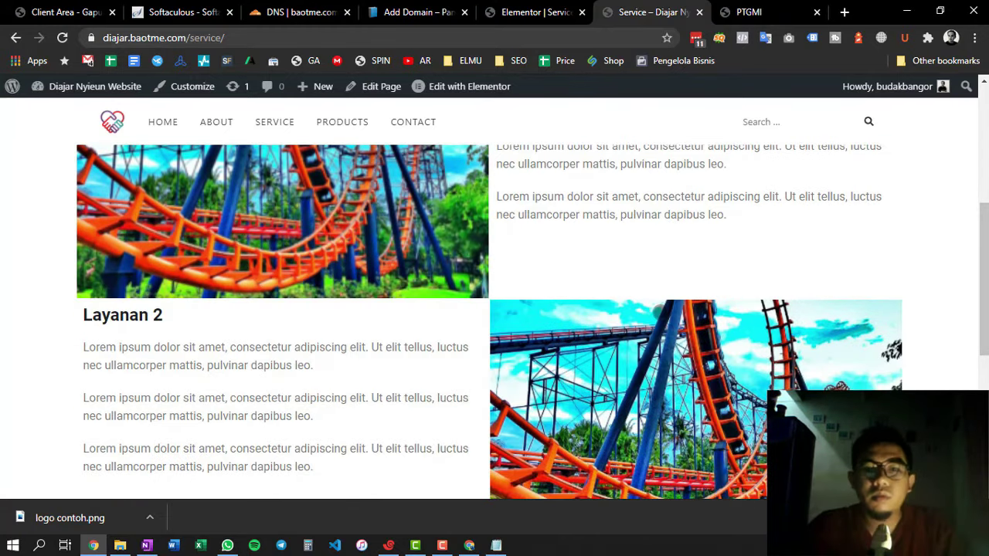
pyautogui.scroll(-3, 598, 313)
pyautogui.scroll(7, 596, 313)
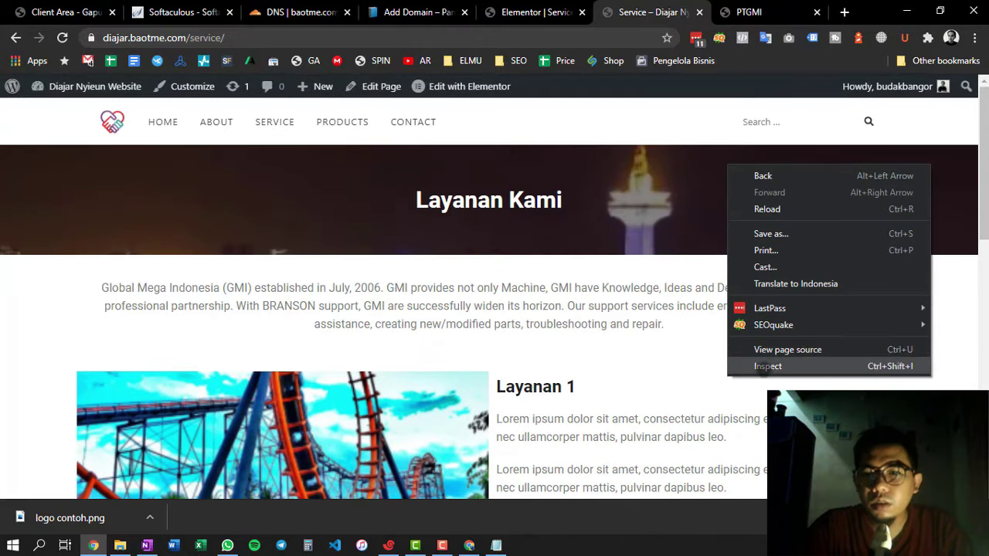
pyautogui.click(768, 366)
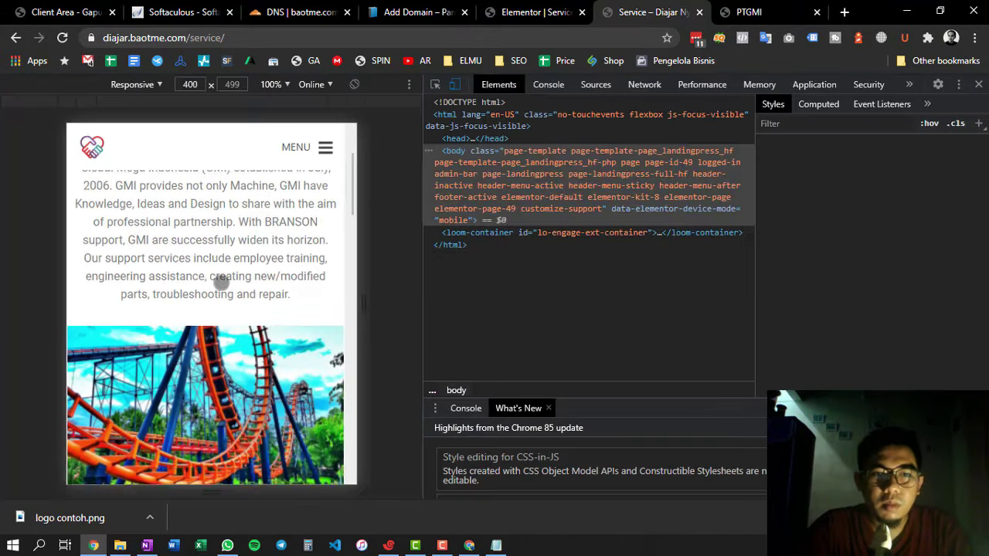
pyautogui.scroll(-3, 221, 280)
pyautogui.scroll(6, 221, 281)
pyautogui.scroll(-5, 221, 281)
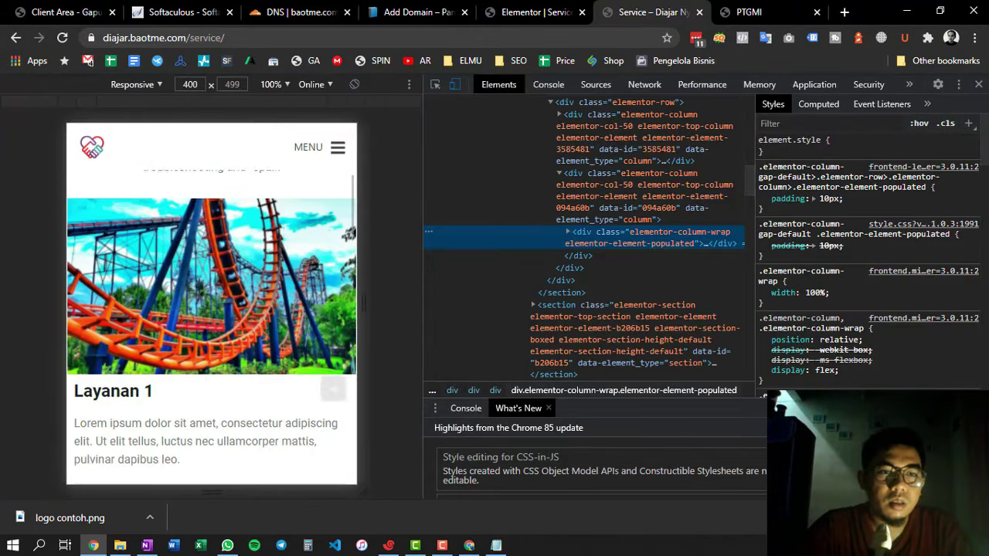
pyautogui.scroll(-6, 221, 283)
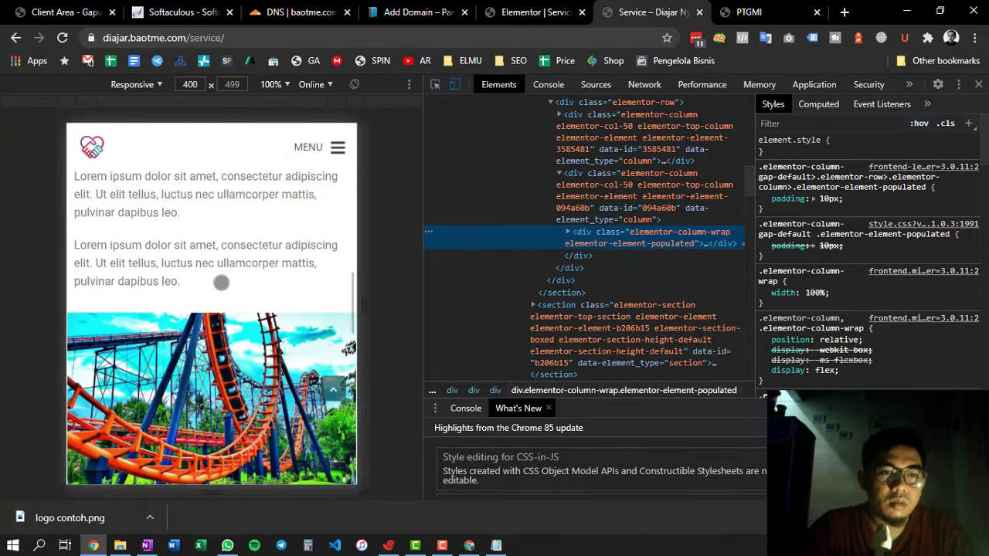
pyautogui.scroll(-10, 221, 282)
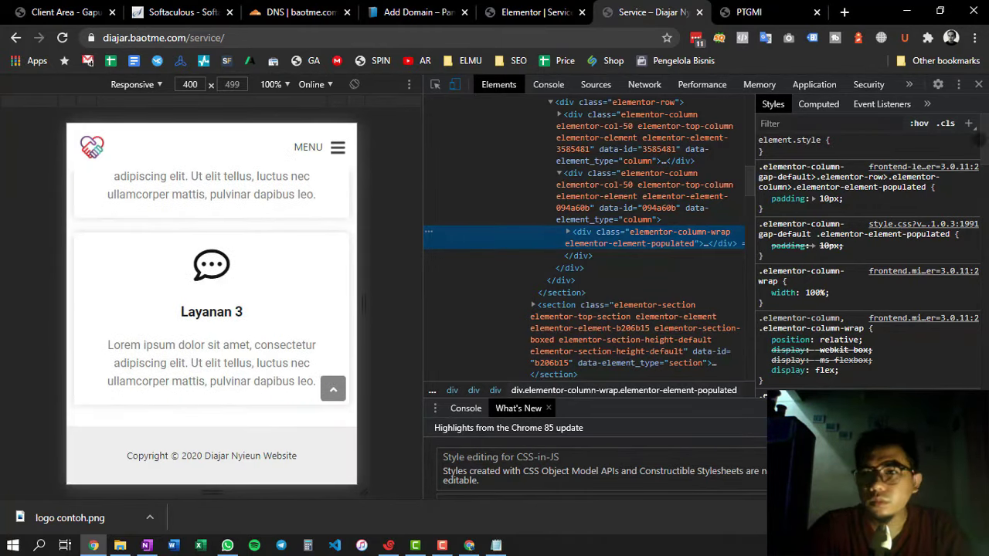
pyautogui.click(979, 85)
pyautogui.scroll(5, 533, 301)
pyautogui.scroll(5, 519, 311)
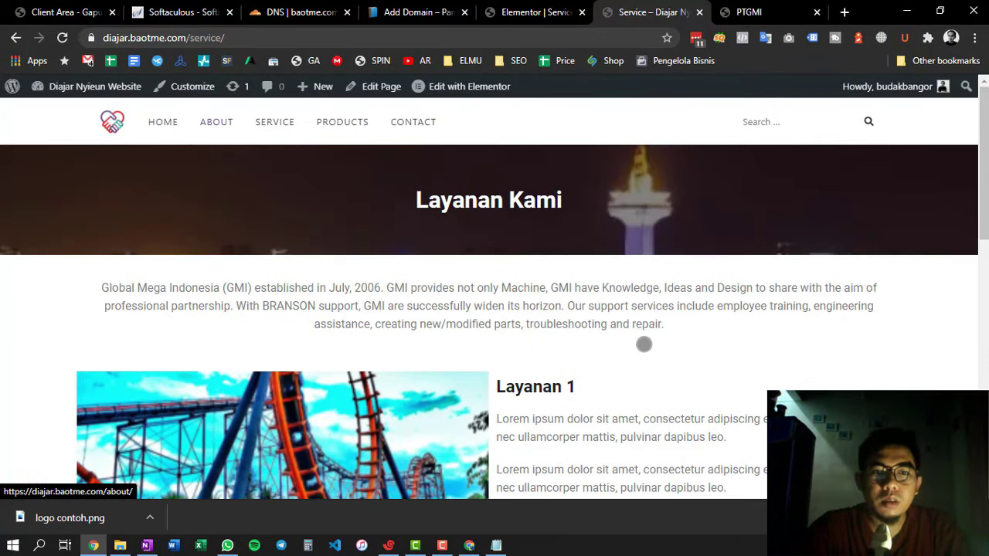
# Step: Open the site's Products page from the menu, then move over to the PTGMI reference site
pyautogui.click(351, 123)
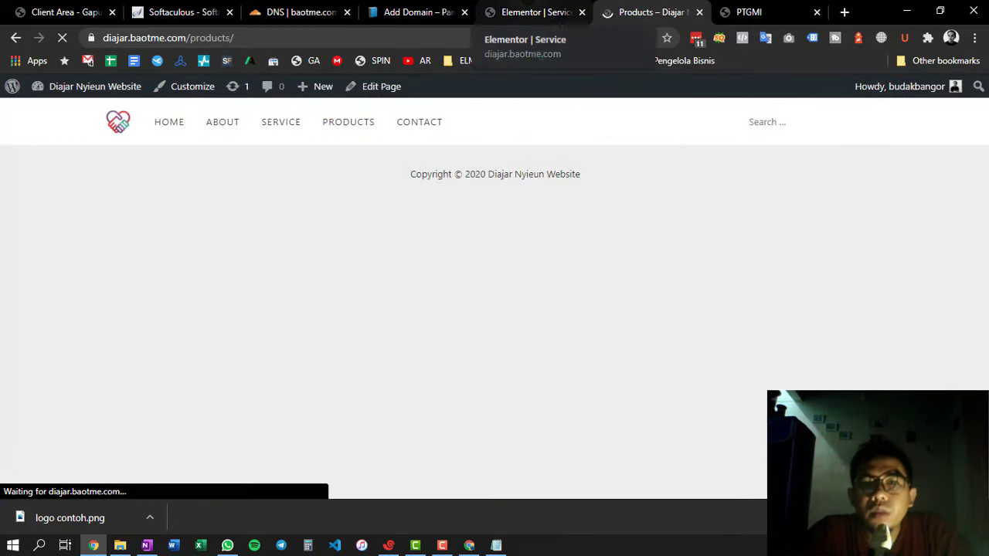
pyautogui.click(533, 11)
pyautogui.click(649, 11)
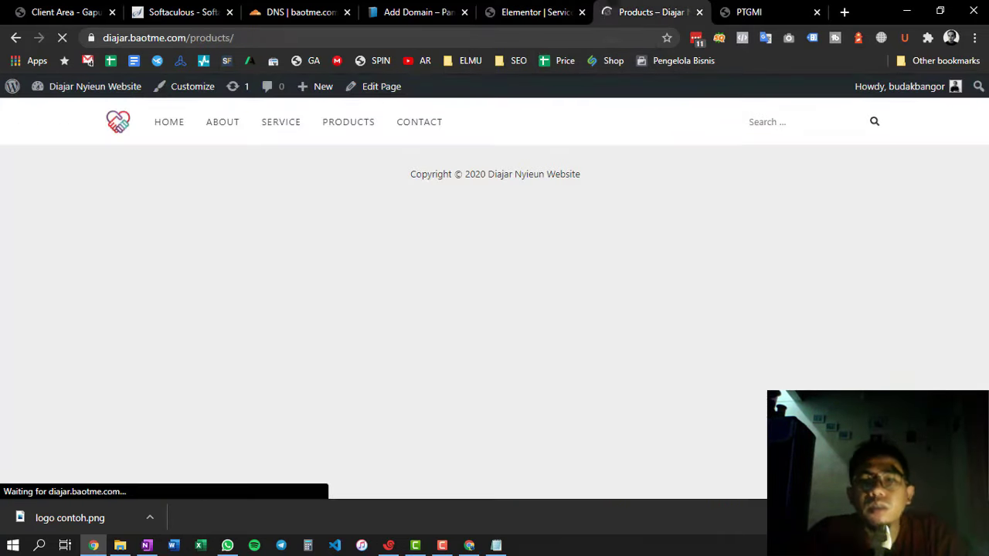
pyautogui.click(533, 11)
pyautogui.click(749, 11)
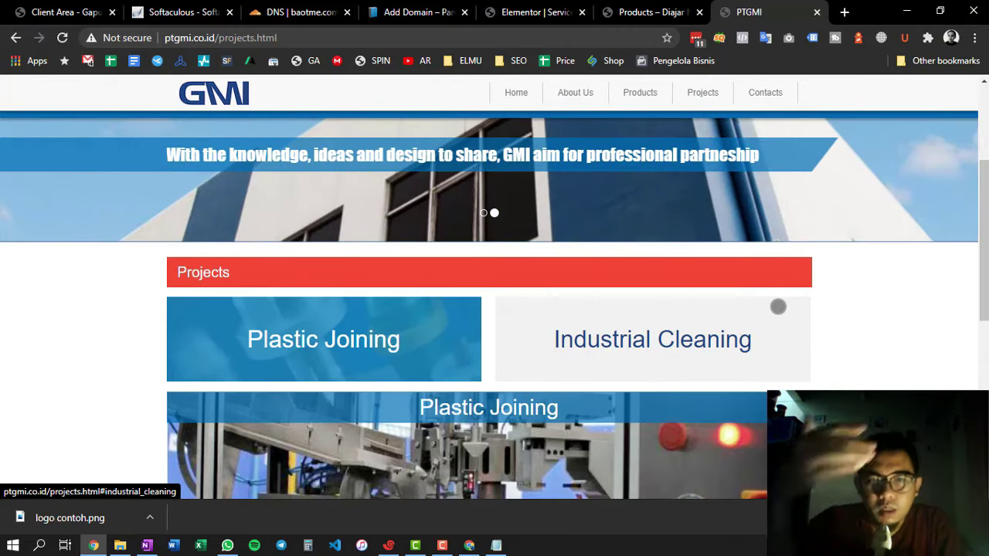
# Step: Scroll the PTGMI Projects layout, check the Products and Elementor tabs, then open HOME
pyautogui.scroll(-4, 538, 267)
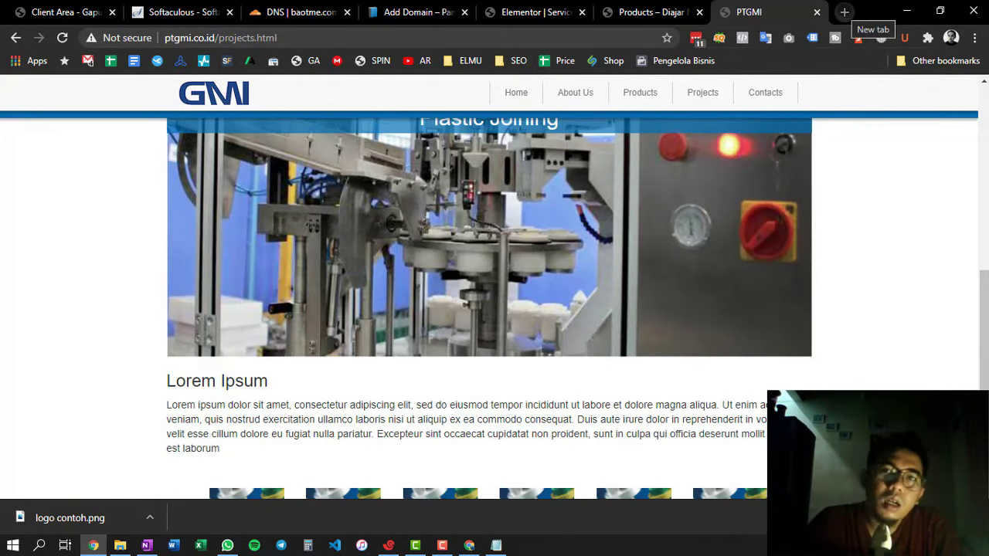
pyautogui.click(649, 11)
pyautogui.click(533, 12)
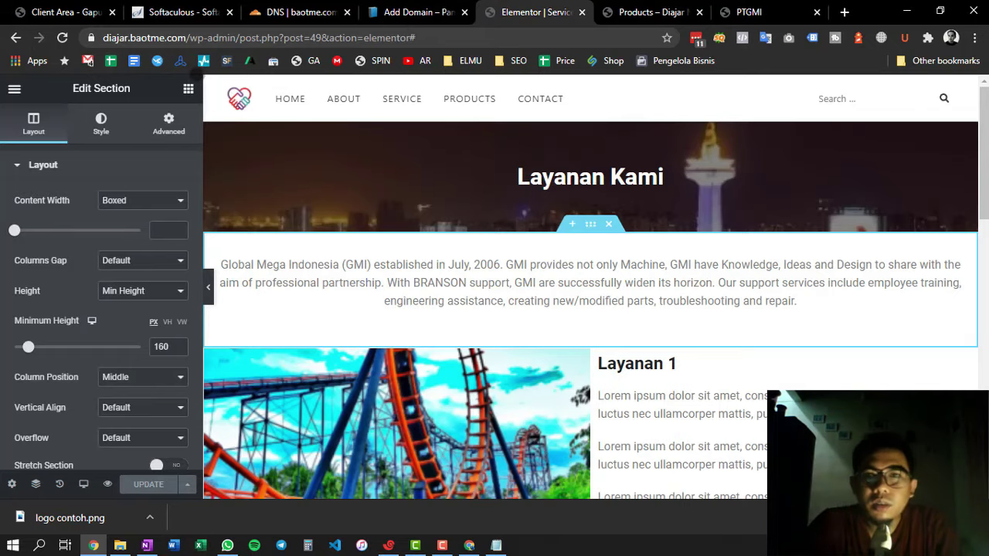
pyautogui.click(649, 11)
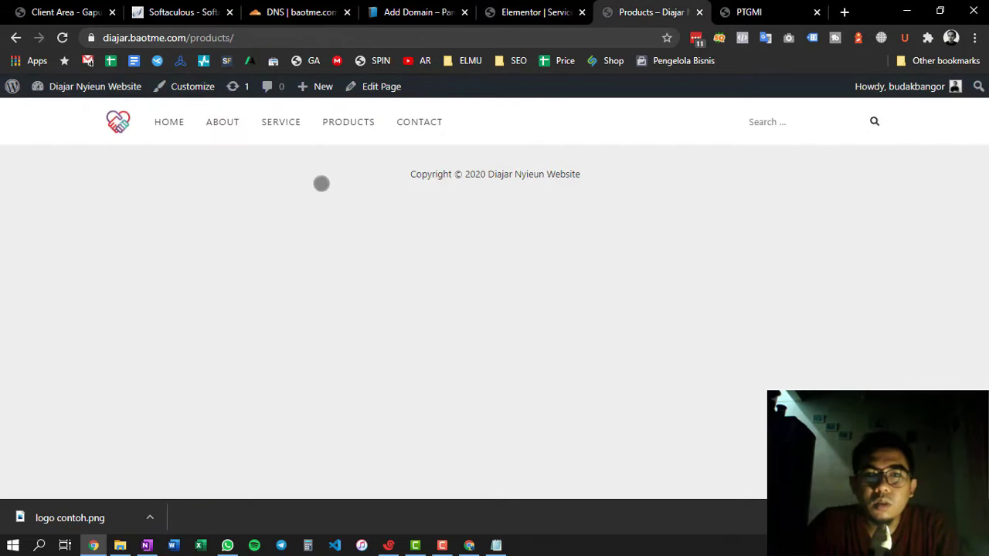
pyautogui.click(164, 123)
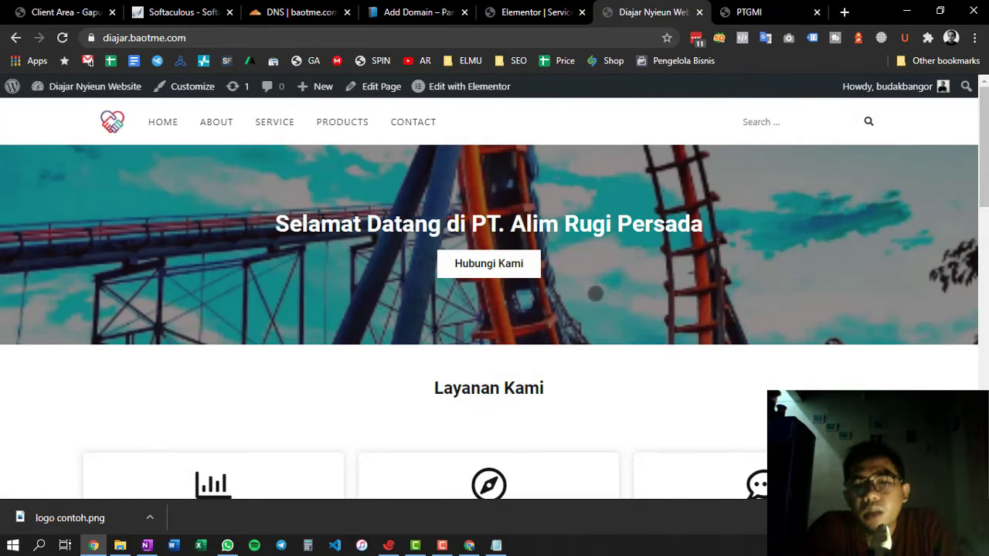
pyautogui.scroll(-5, 594, 292)
pyautogui.scroll(-2, 595, 293)
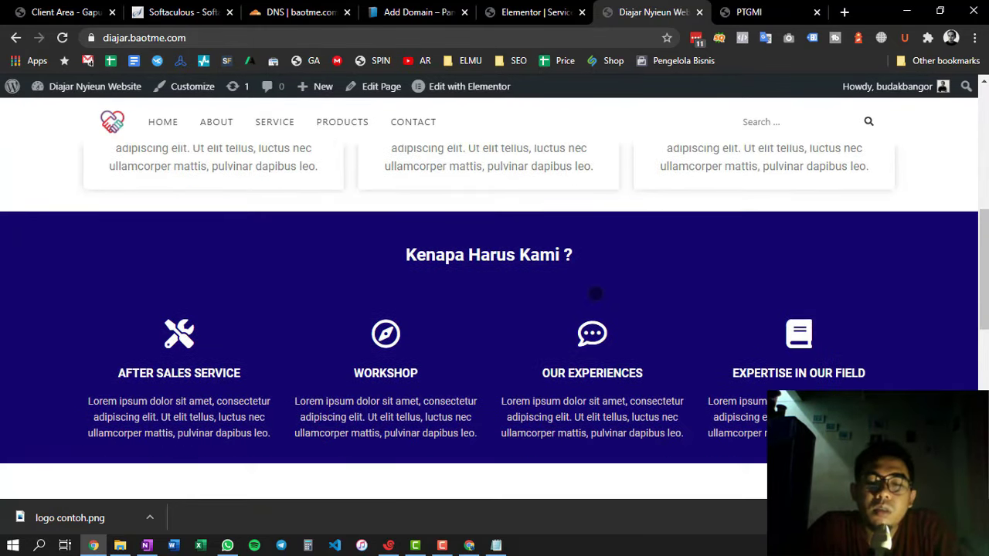
pyautogui.scroll(-4, 595, 293)
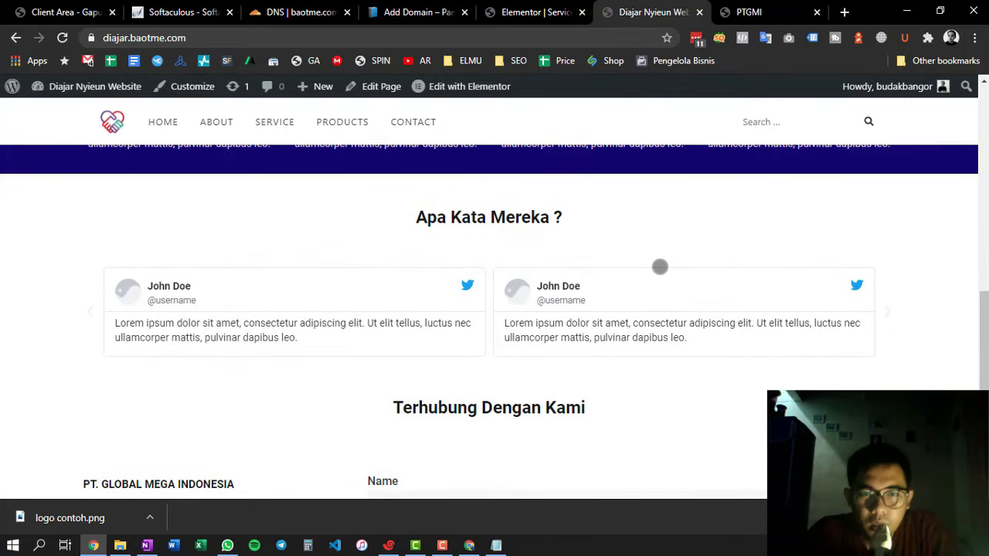
pyautogui.scroll(-4, 658, 268)
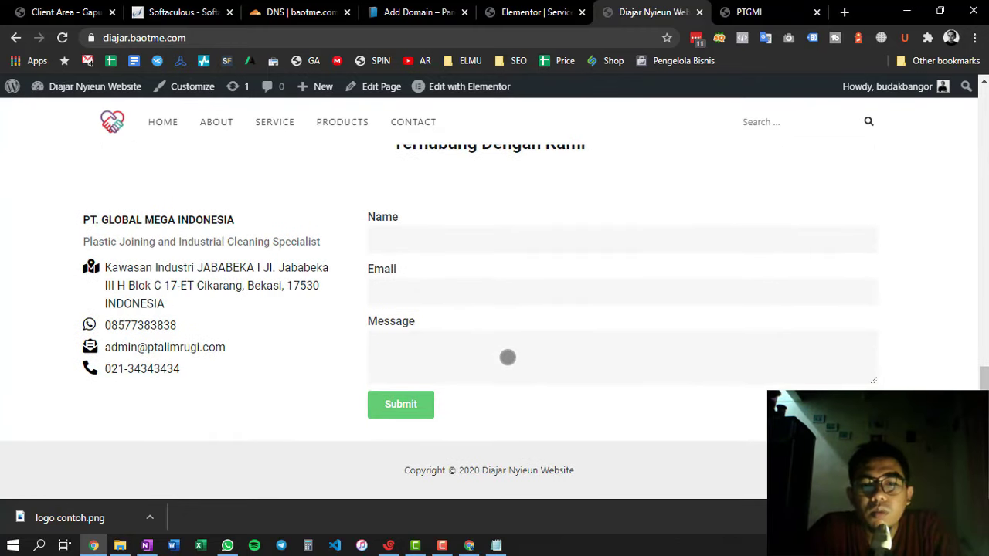
pyautogui.scroll(15, 508, 357)
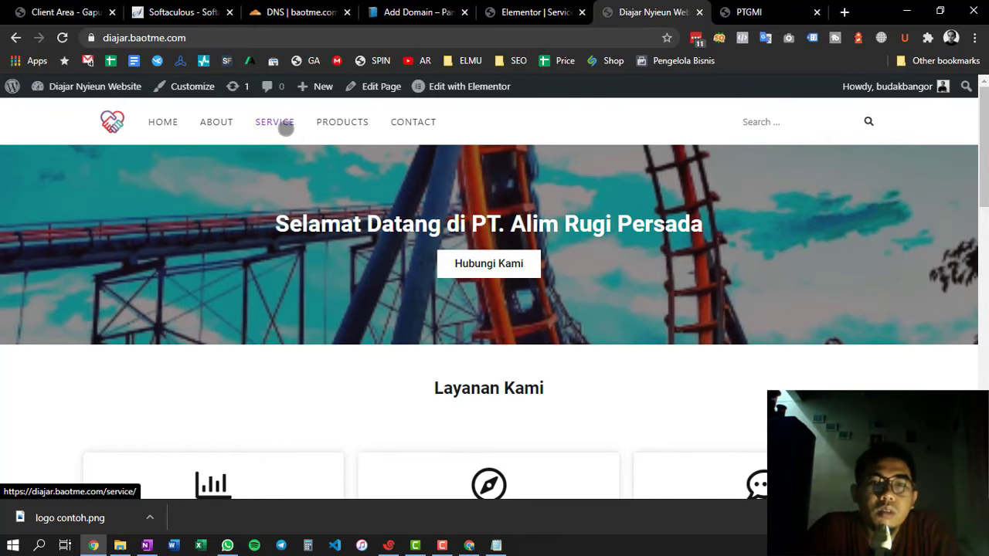
# Step: Exit the Service page's Elementor editor to the dashboard and return to the live site tab
pyautogui.hotkey('ctrl', 'pageup')
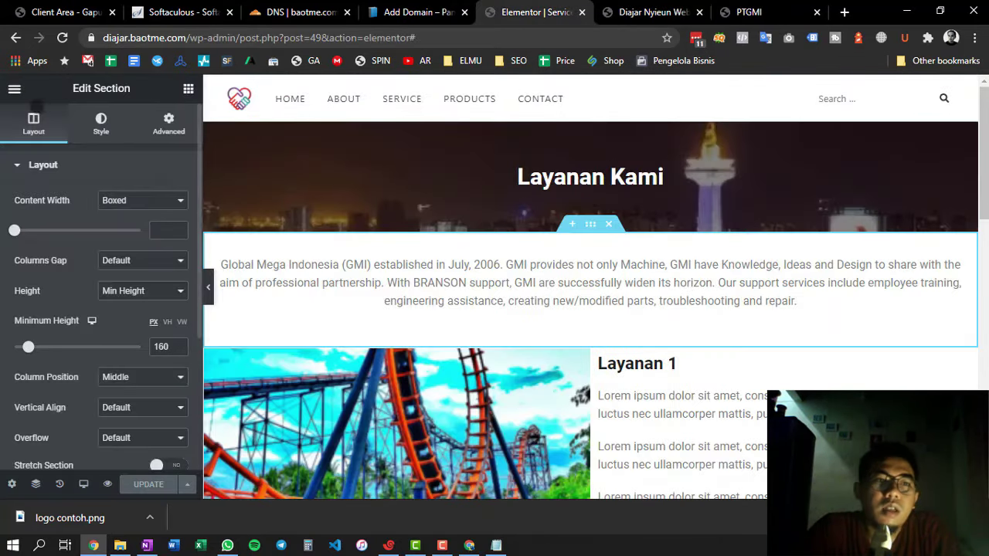
pyautogui.click(12, 90)
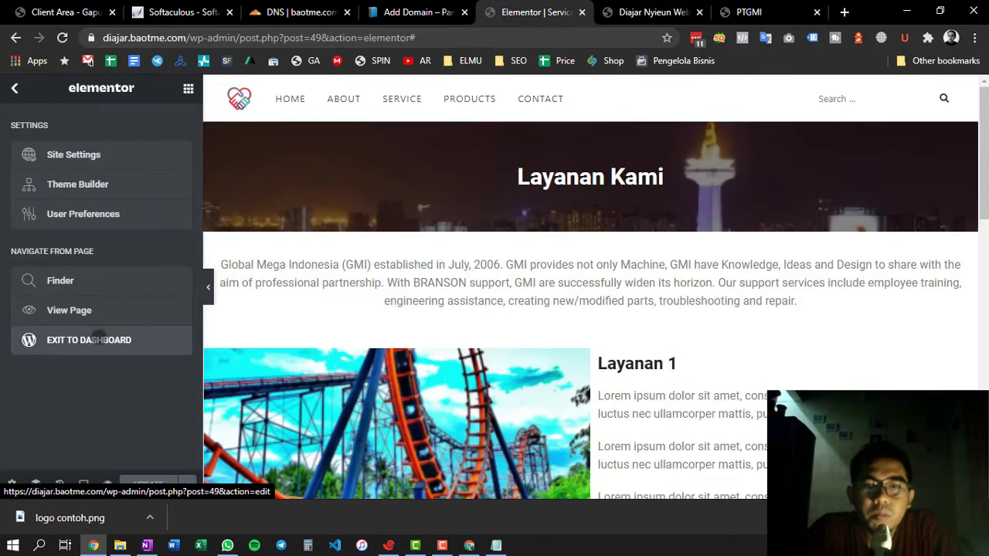
pyautogui.click(89, 340)
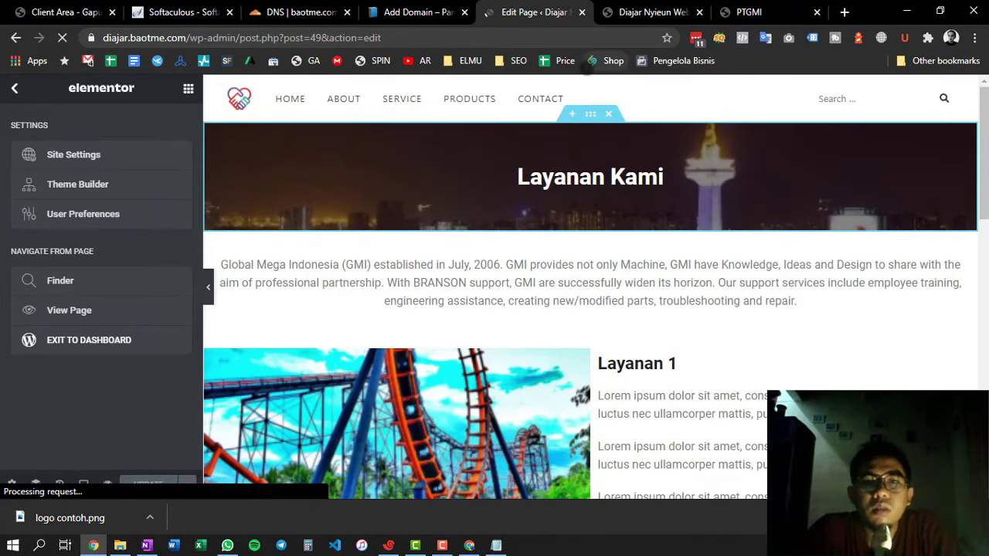
pyautogui.hotkey('ctrl', 'Tab')
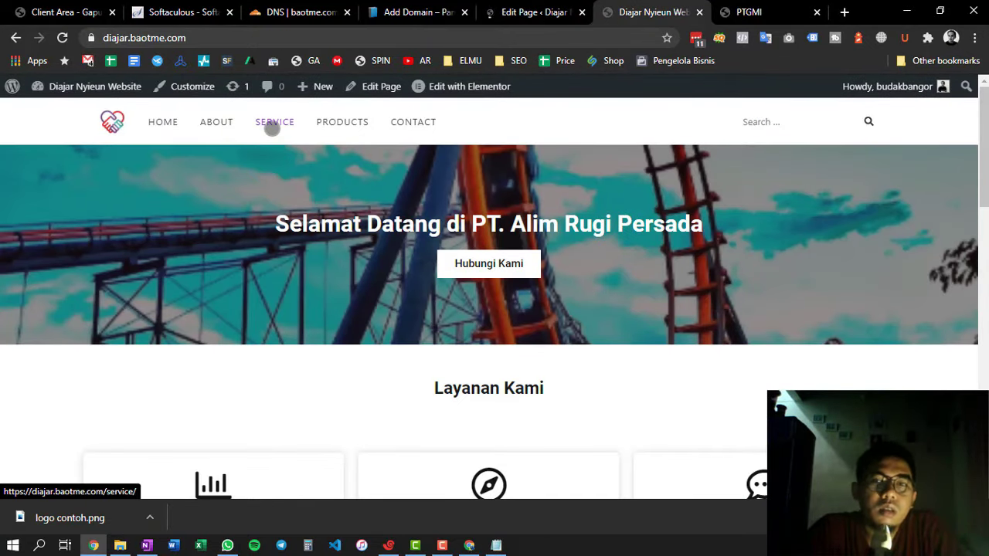
# Step: Scroll through the homepage, then go to the still-empty Products page via the site menu
pyautogui.scroll(-10, 286, 186)
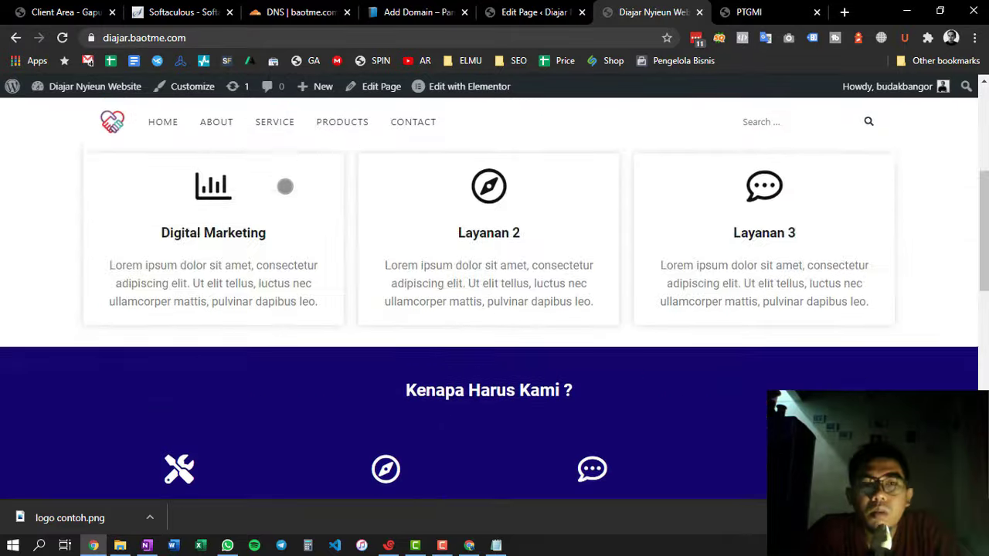
pyautogui.scroll(-3, 285, 187)
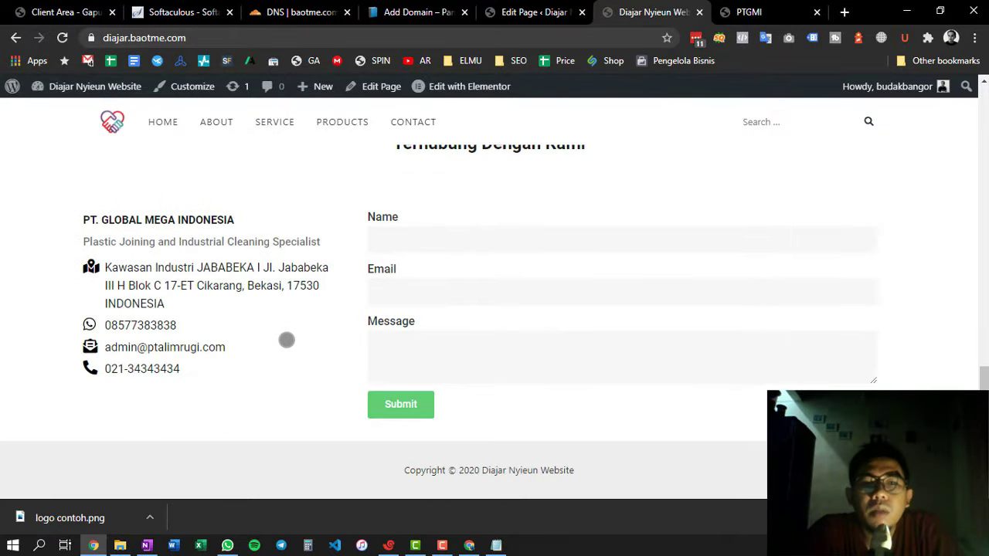
pyautogui.scroll(10, 296, 263)
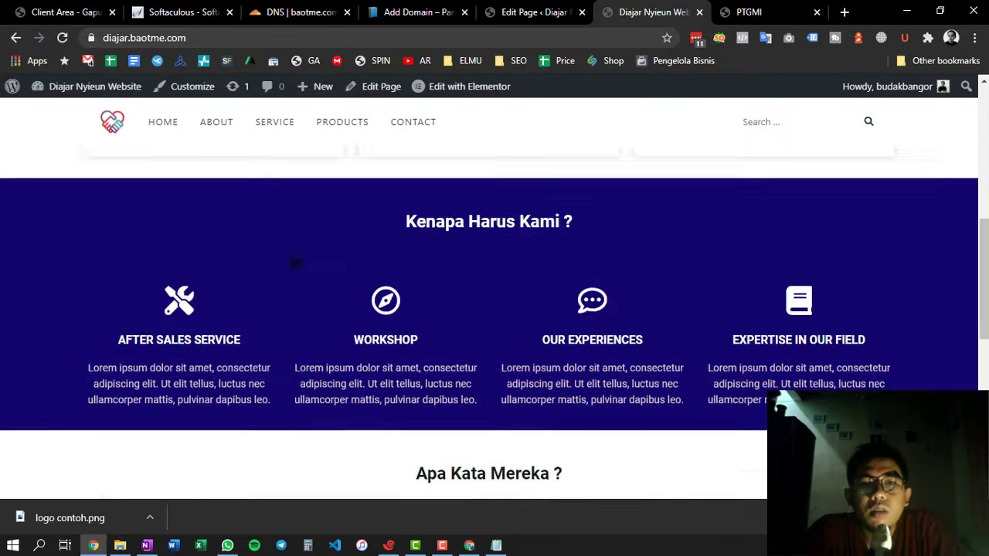
pyautogui.scroll(2, 296, 263)
pyautogui.scroll(-1, 295, 263)
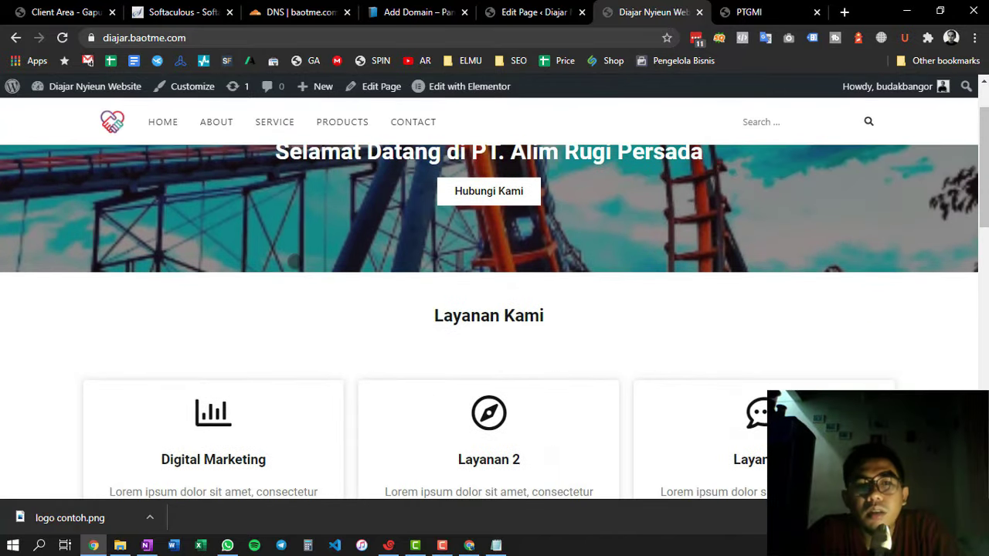
pyautogui.scroll(1, 295, 263)
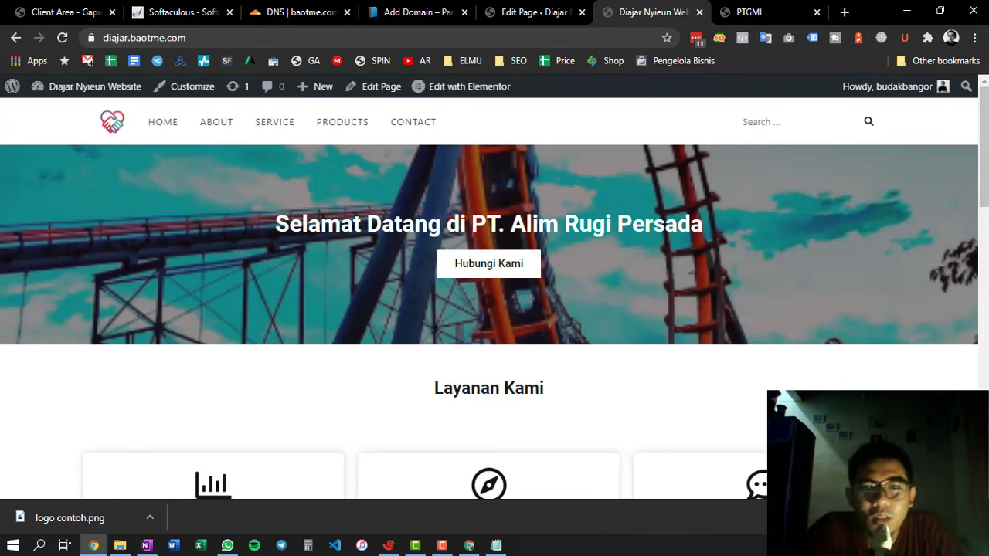
pyautogui.scroll(-4, 488, 302)
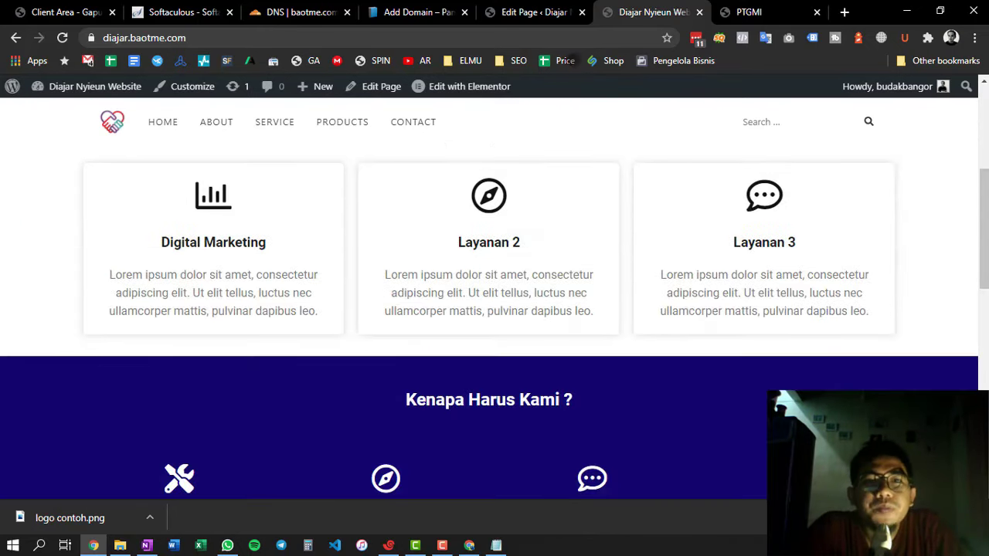
pyautogui.click(533, 11)
pyautogui.click(442, 546)
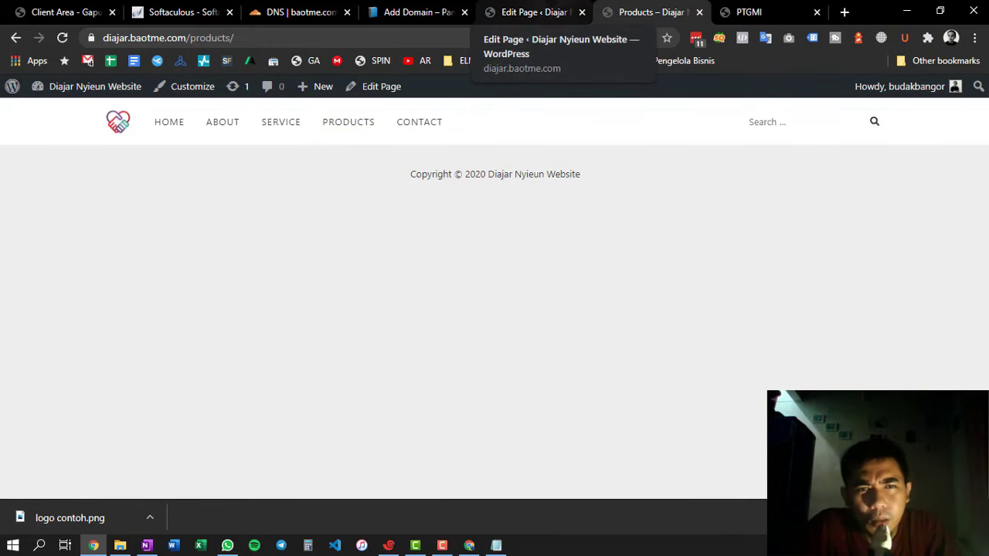
# Step: Open the Products page from Pages > All Pages and launch it with Edit with Elementor
pyautogui.click(533, 12)
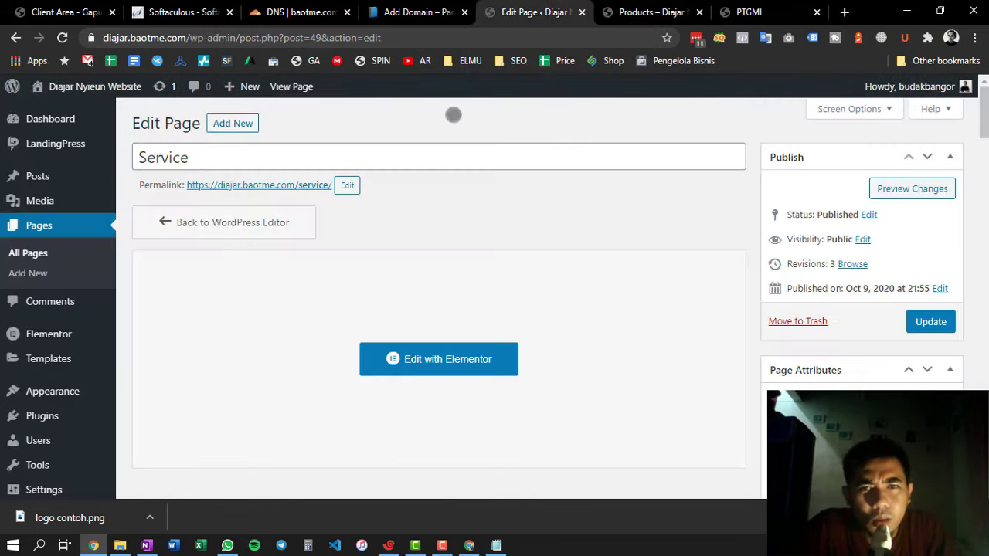
pyautogui.click(56, 255)
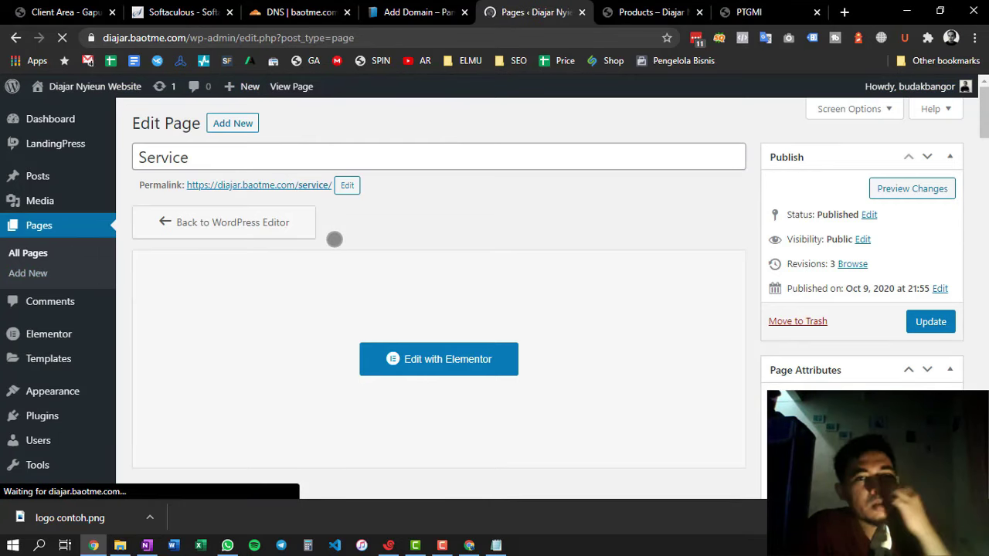
pyautogui.press('Return')
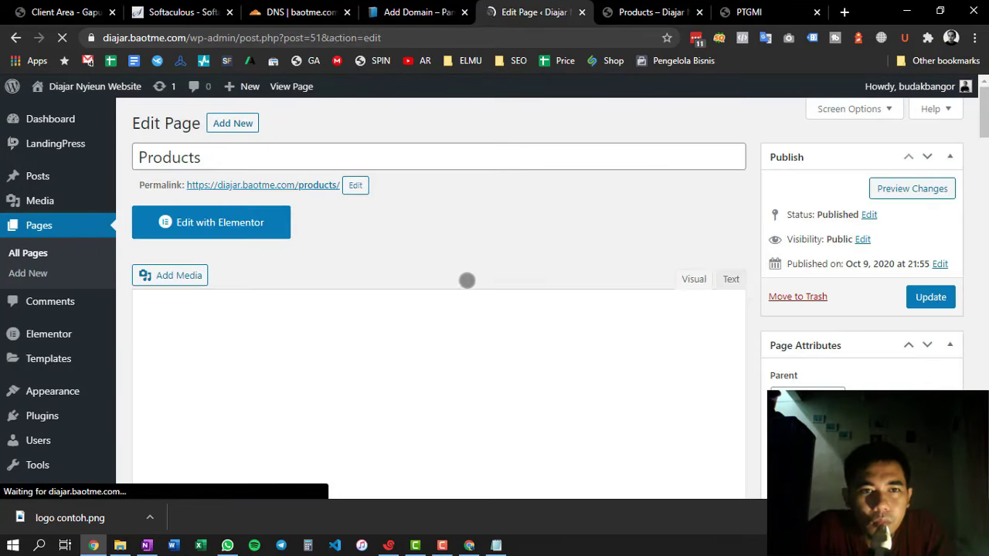
pyautogui.click(247, 223)
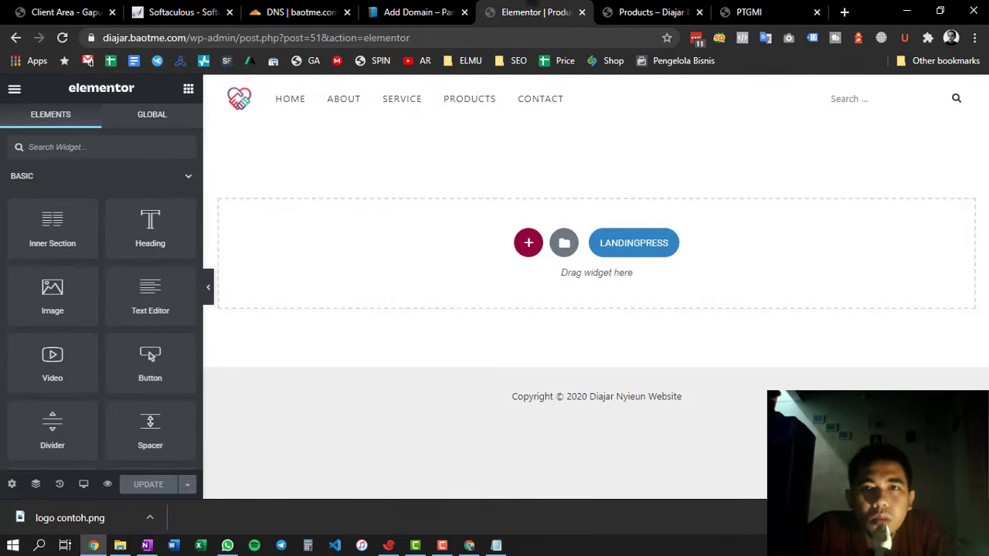
# Step: Open the Service page in Elementor in the other tab for copying from
pyautogui.click(649, 12)
pyautogui.click(291, 125)
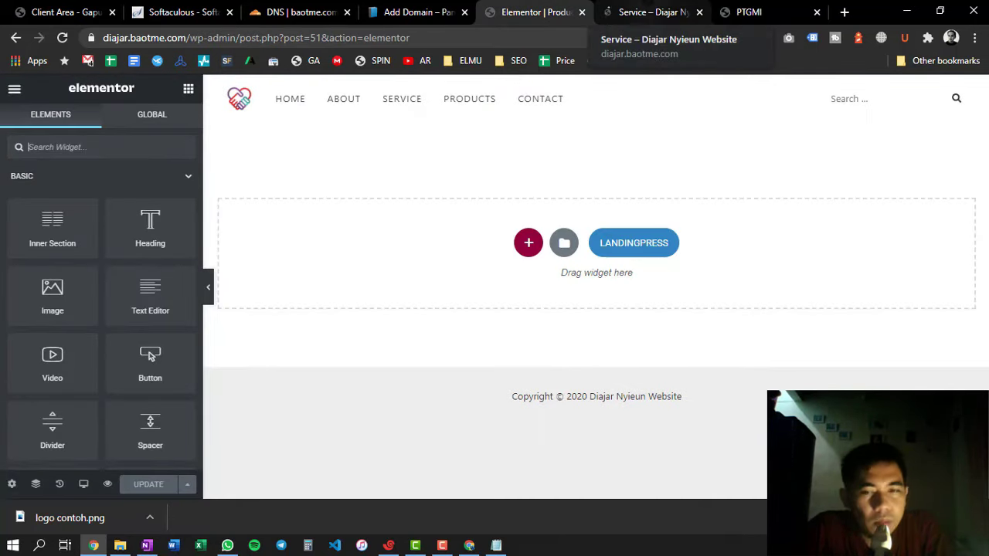
pyautogui.click(653, 11)
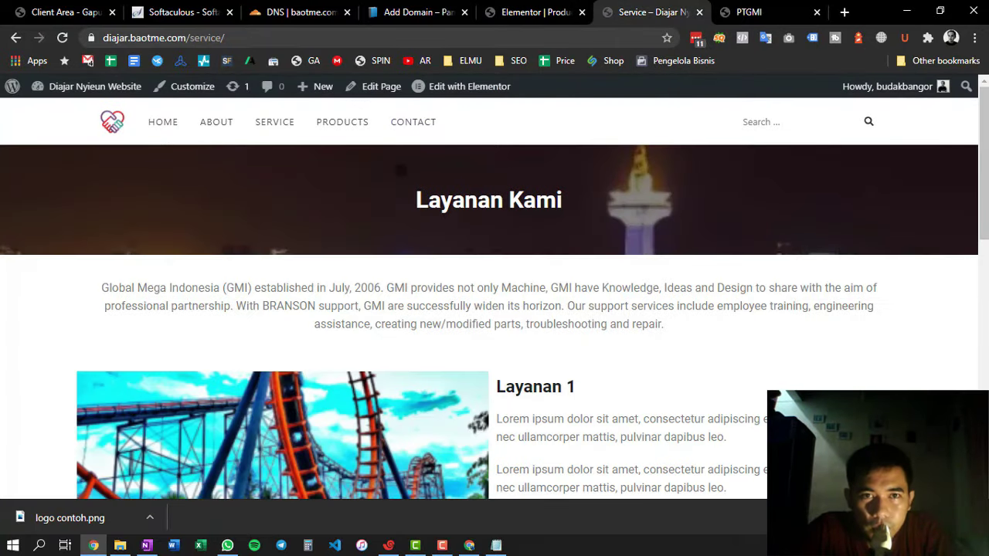
pyautogui.click(456, 86)
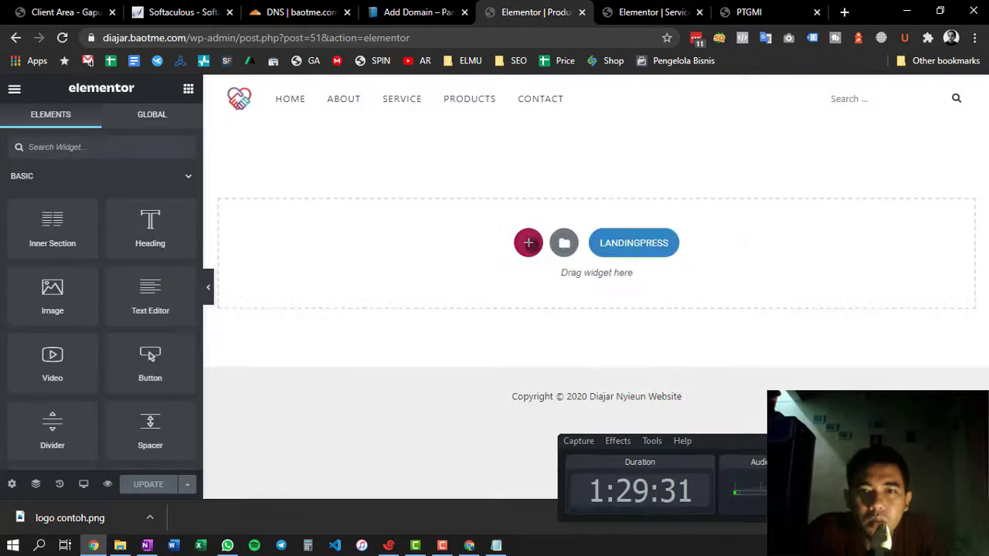
# Step: Add a one-column section, paste the Layanan Kami banner, and delete the leftover empty section
pyautogui.click(529, 243)
pyautogui.click(400, 277)
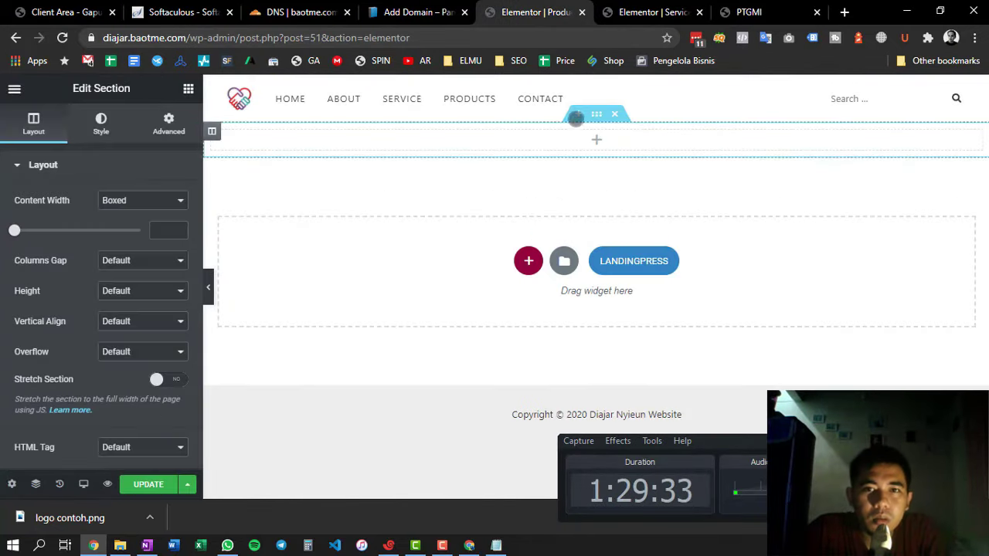
pyautogui.rightClick(605, 114)
pyautogui.click(639, 197)
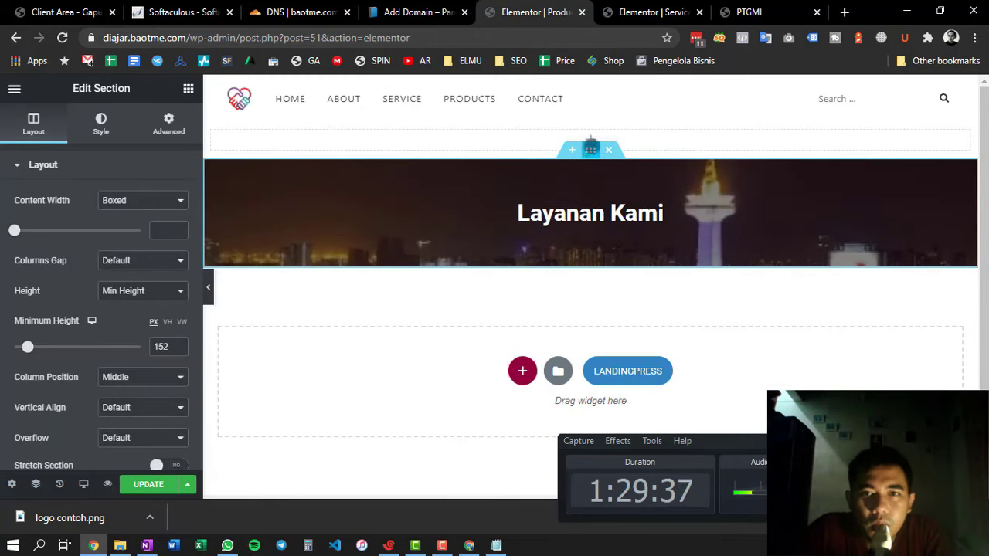
pyautogui.click(608, 114)
# Step: Change the banner heading title to 'Produk Kami'
pyautogui.click(661, 177)
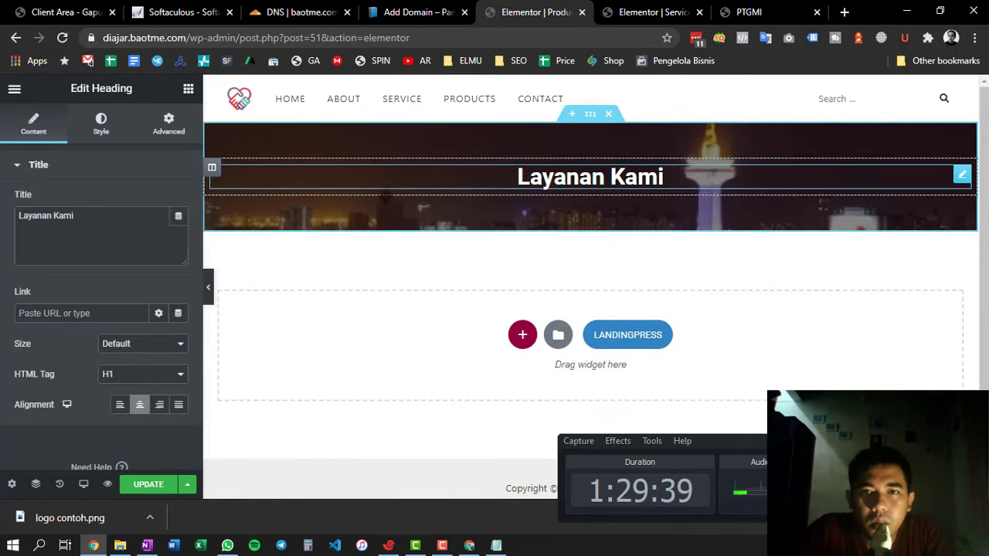
pyautogui.write('Pro')
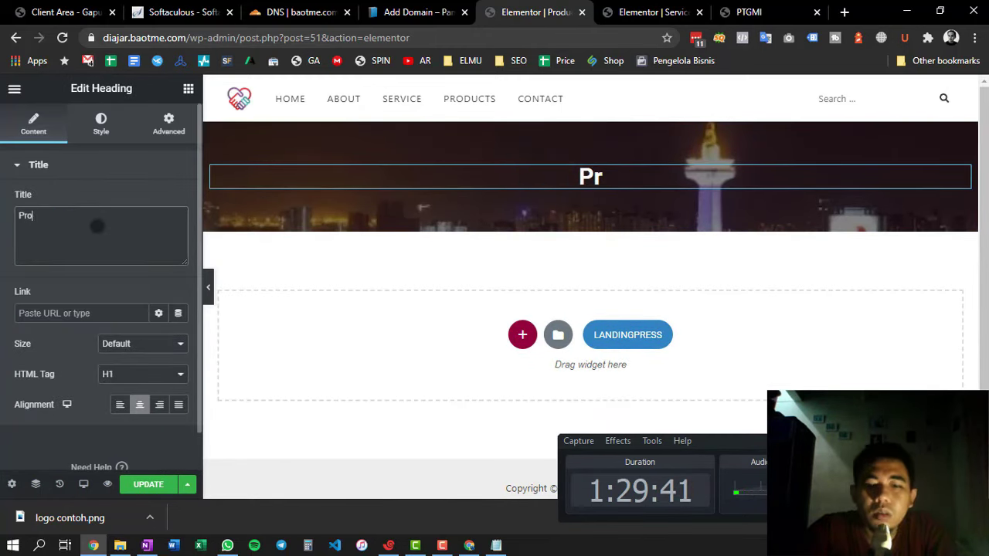
pyautogui.write('duk Kami')
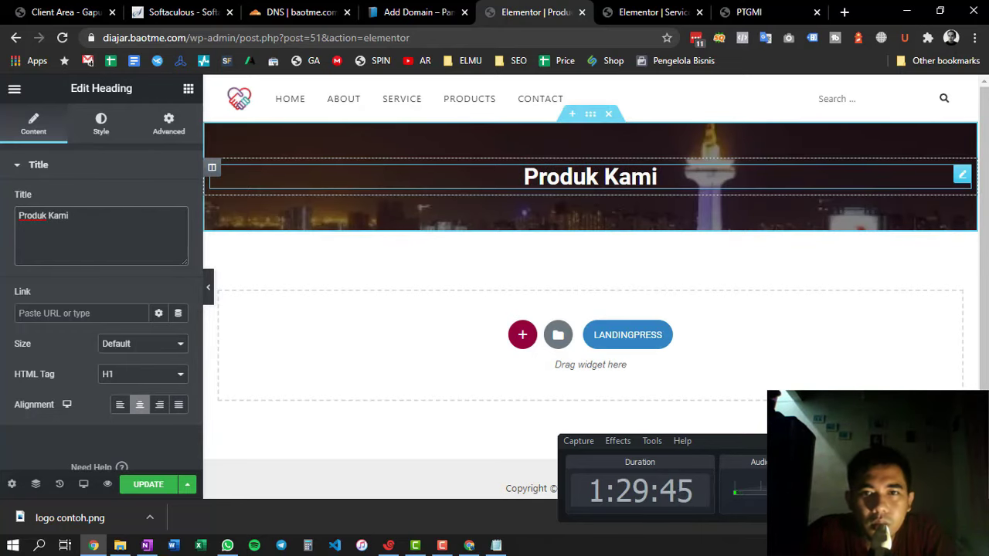
pyautogui.click(124, 236)
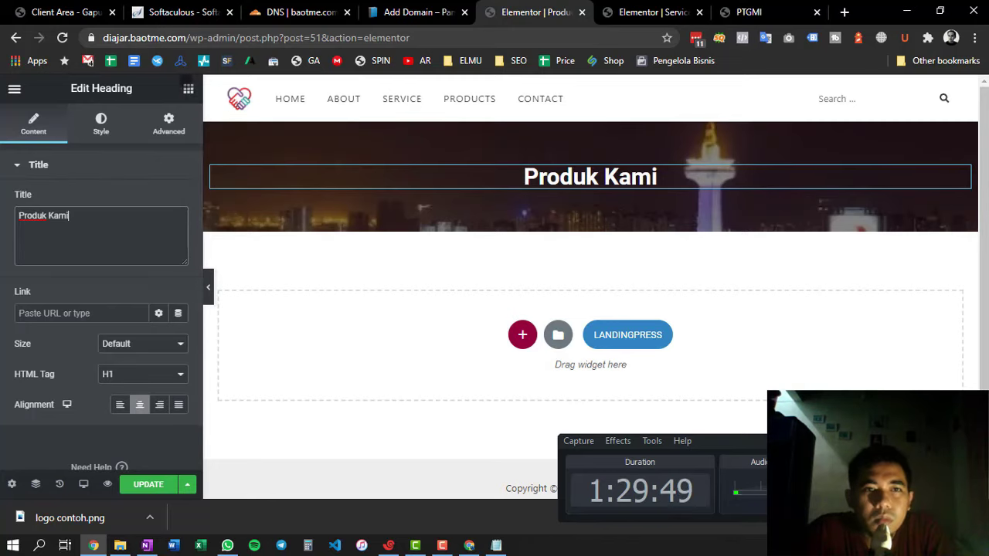
pyautogui.click(558, 266)
# Step: Add a single-column section below the Produk Kami banner and locate the Service page intro text
pyautogui.click(523, 337)
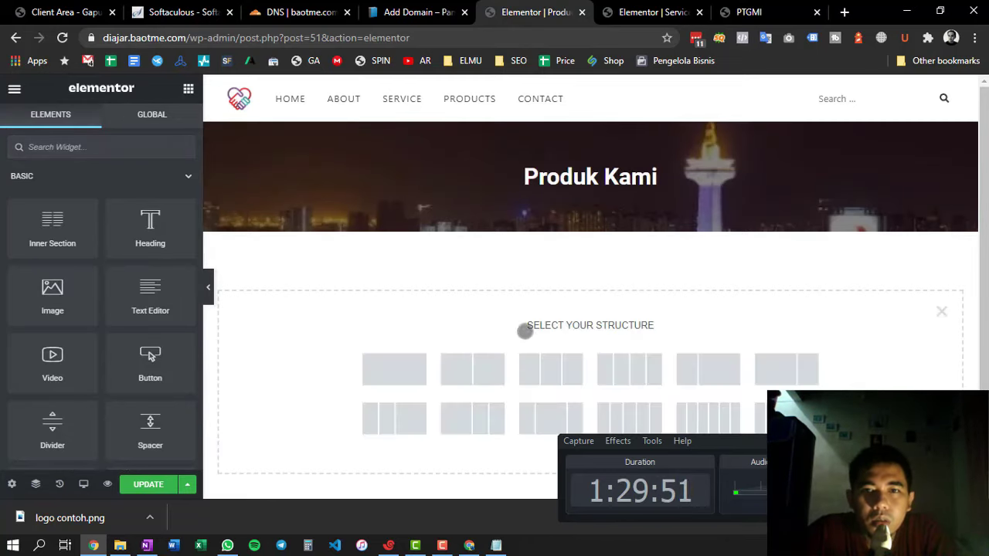
pyautogui.click(394, 370)
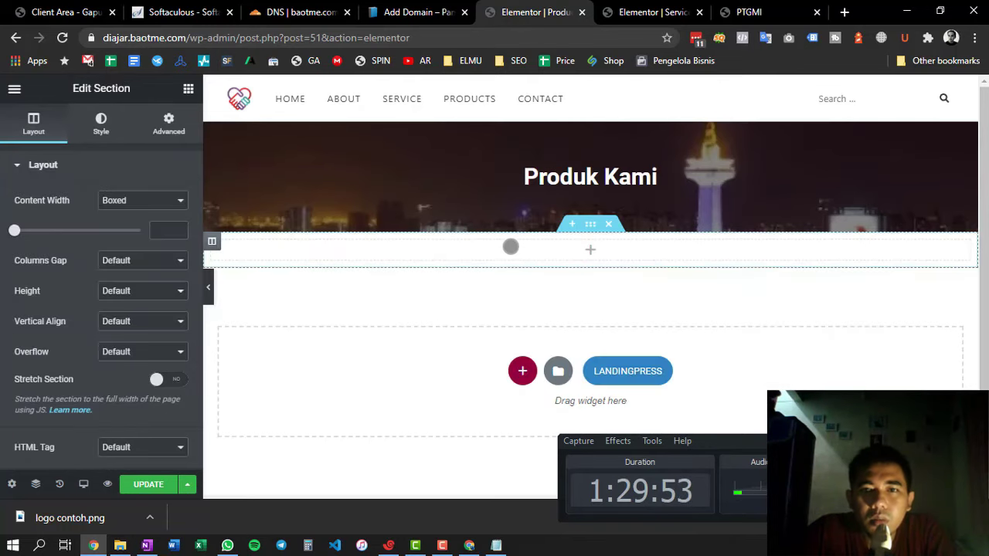
pyautogui.click(653, 12)
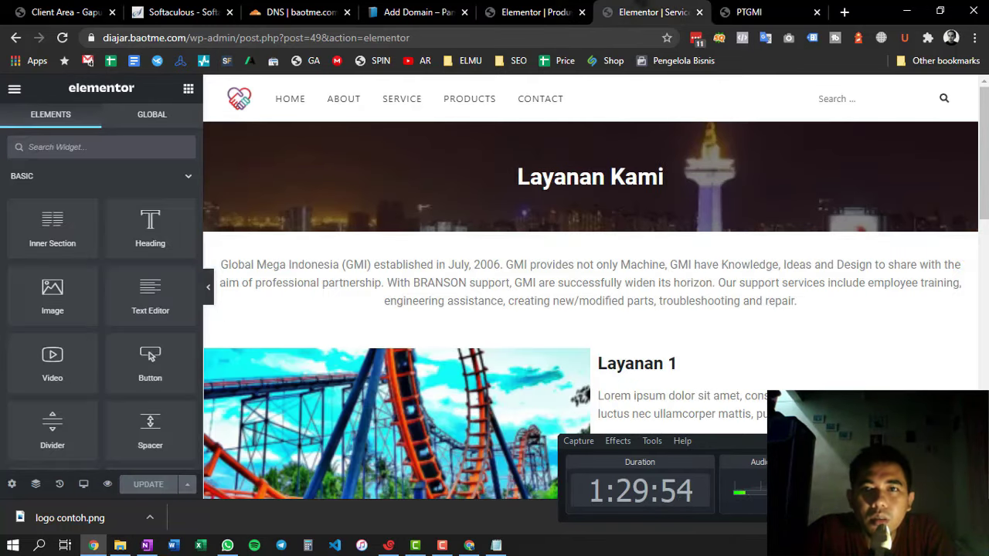
pyautogui.click(518, 300)
pyautogui.tripleClick(106, 303)
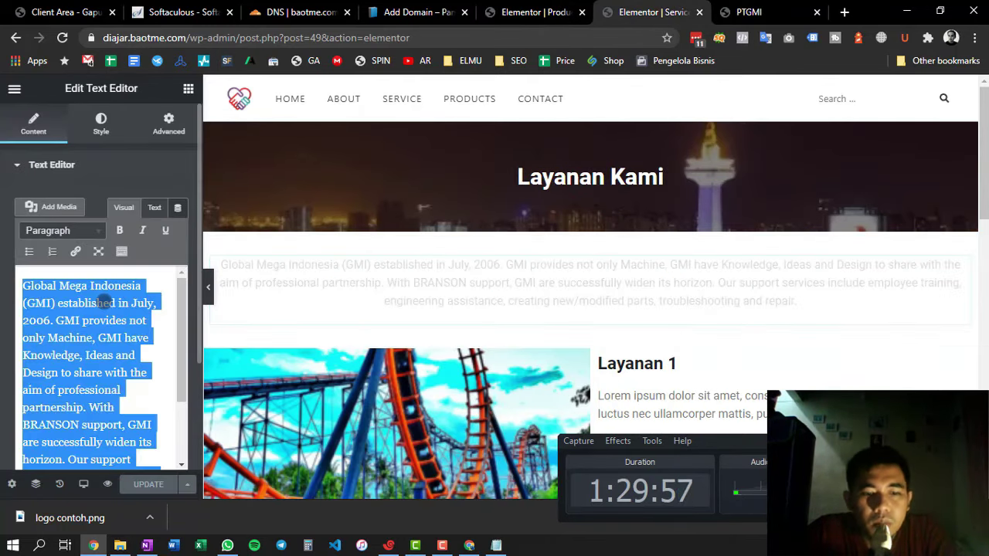
pyautogui.click(533, 11)
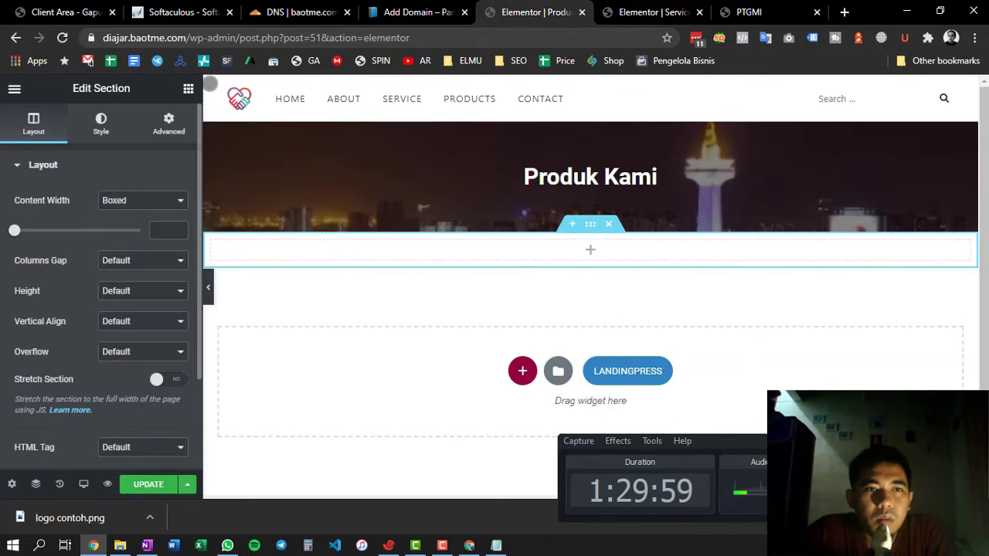
# Step: Copy the Service page's GMI intro section and paste it under the banner
pyautogui.click(653, 12)
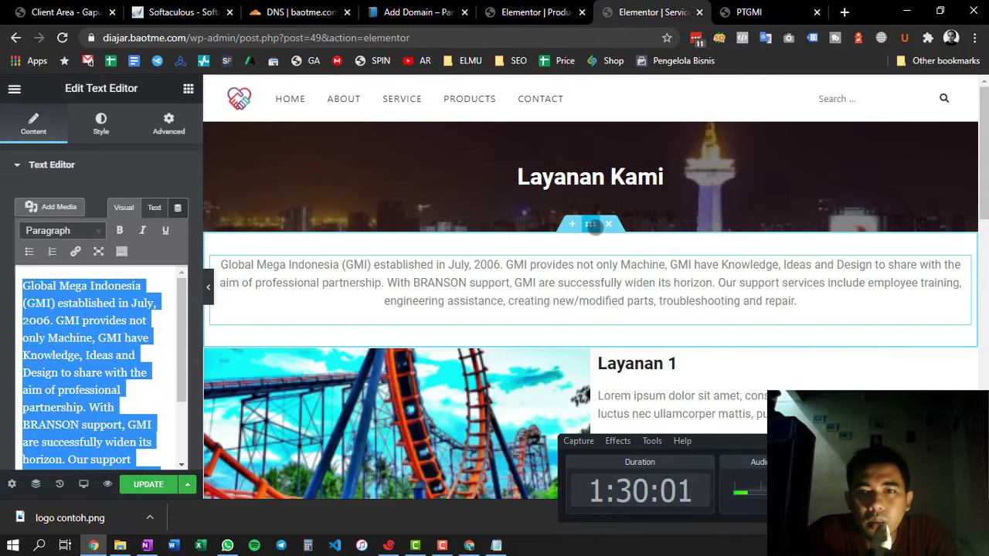
pyautogui.rightClick(671, 234)
pyautogui.click(699, 289)
pyautogui.hotkey('ctrl', 'shift', 'Tab')
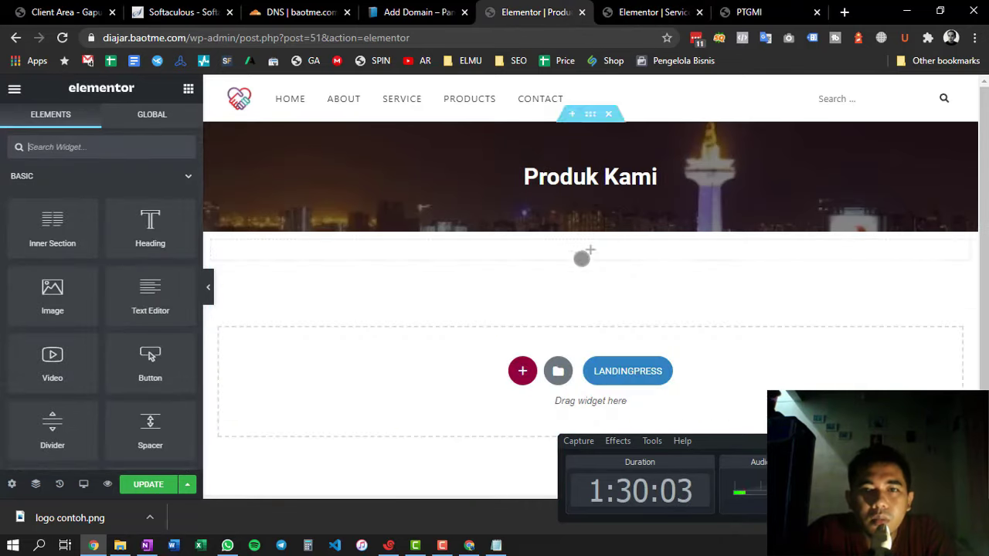
pyautogui.rightClick(592, 238)
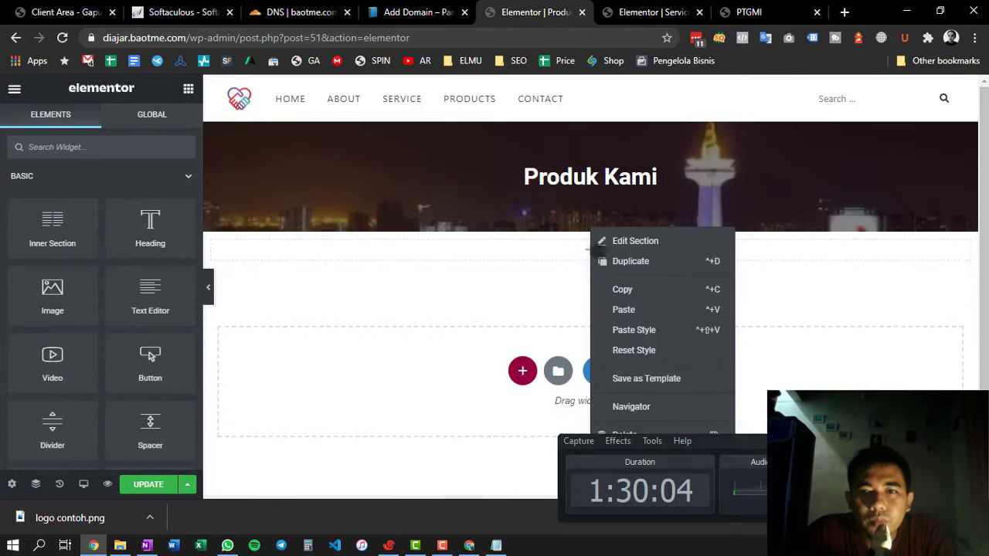
pyautogui.click(625, 310)
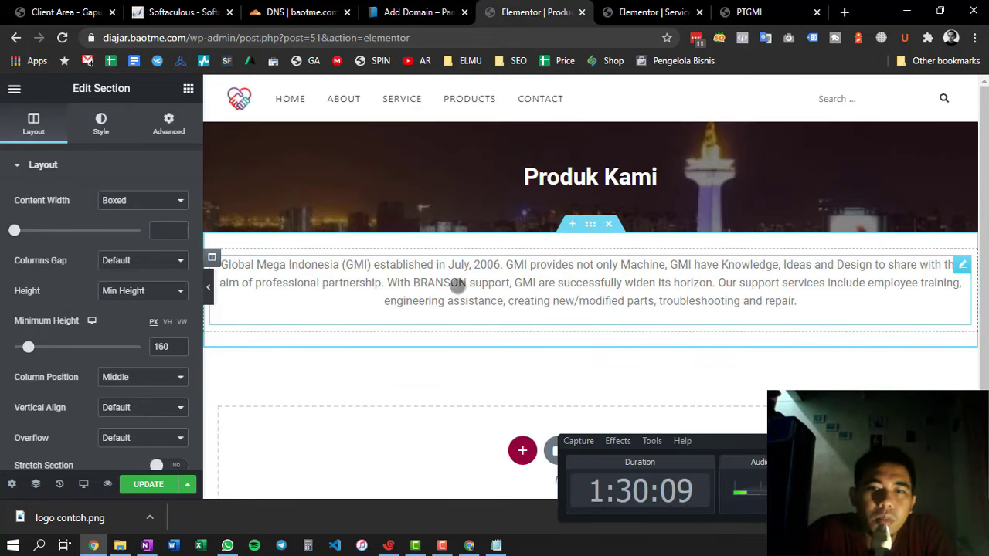
pyautogui.scroll(-1, 526, 325)
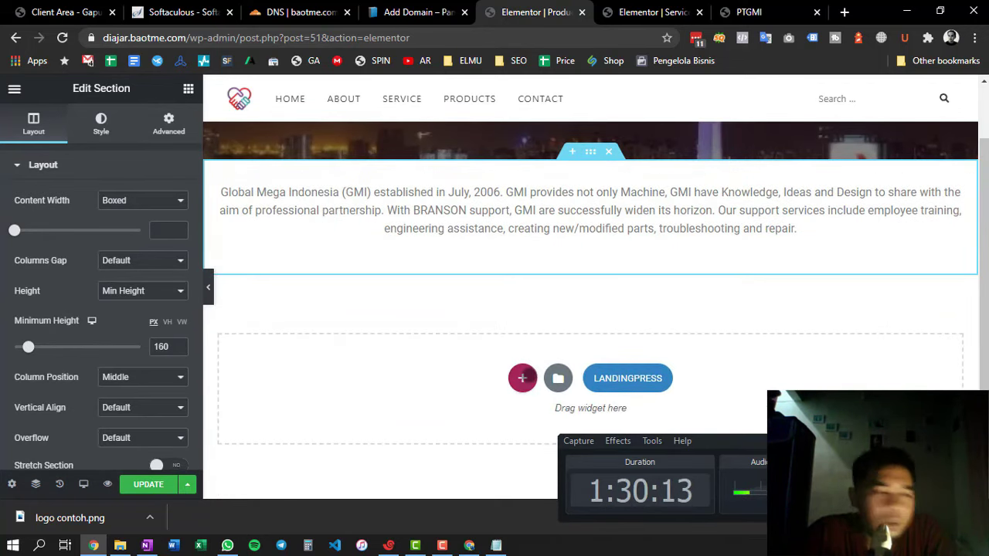
# Step: Add a three-column section below the intro paragraph
pyautogui.click(522, 378)
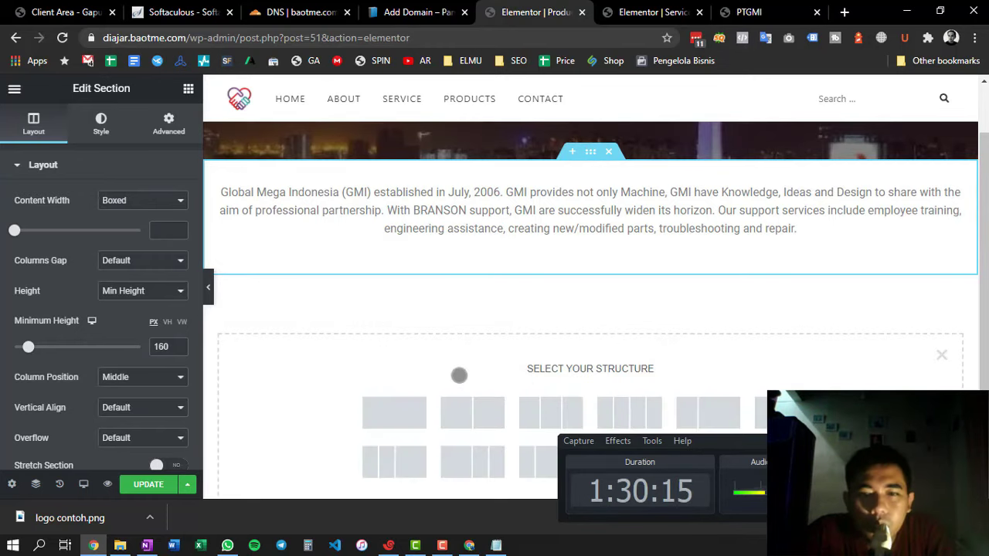
pyautogui.scroll(-1, 555, 308)
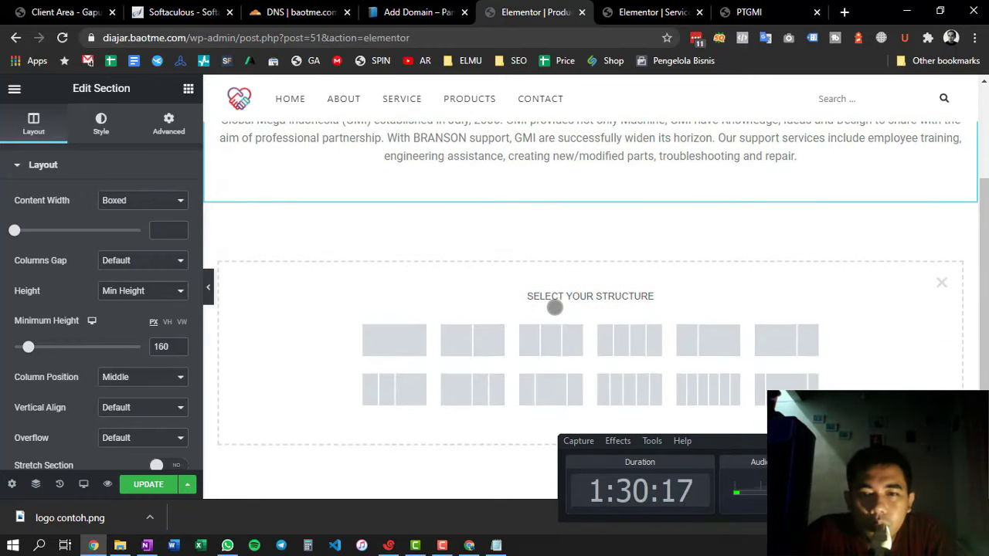
pyautogui.click(563, 347)
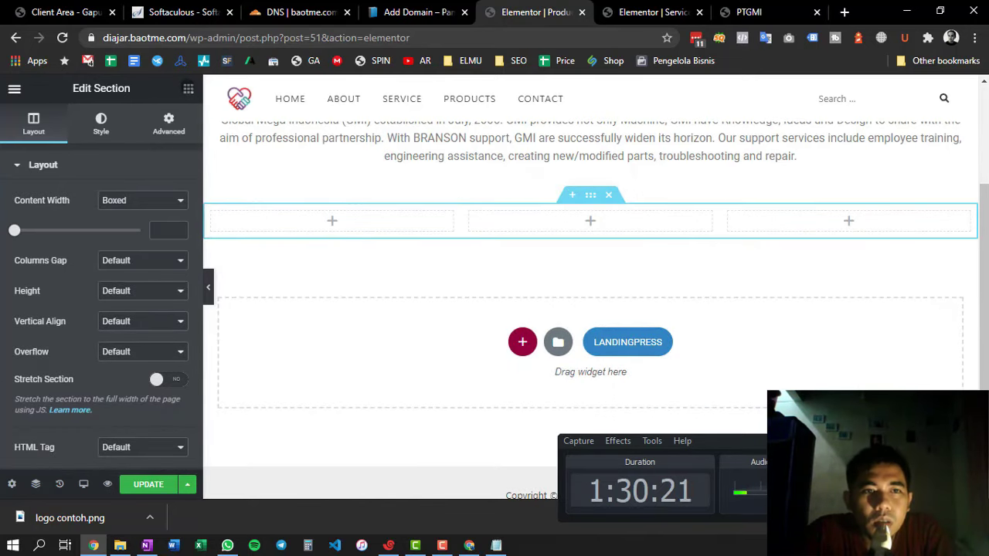
pyautogui.click(188, 88)
# Step: Copy the Service page's service-cards section into the new Products section and select the Digital Marketing card
pyautogui.click(653, 11)
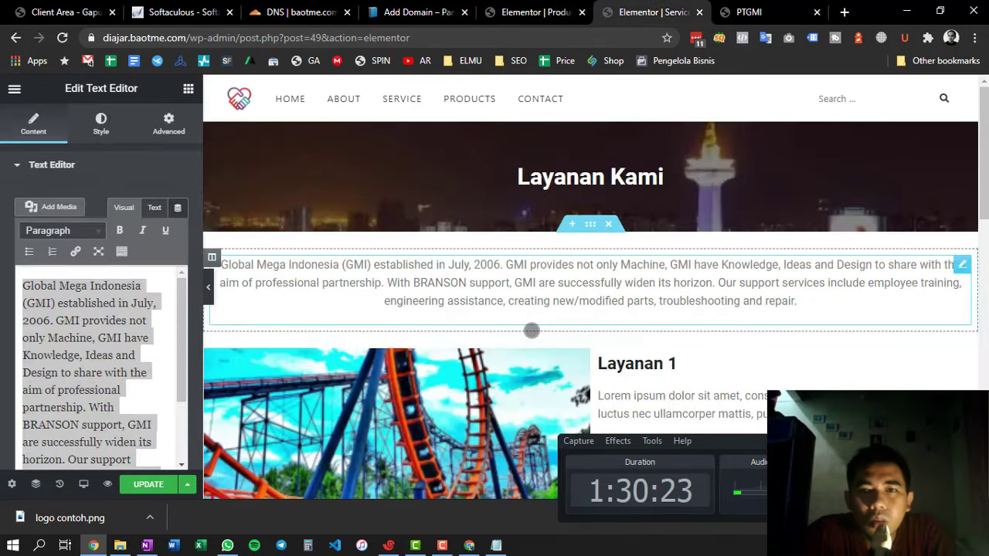
pyautogui.scroll(-3, 549, 321)
pyautogui.scroll(-3, 548, 321)
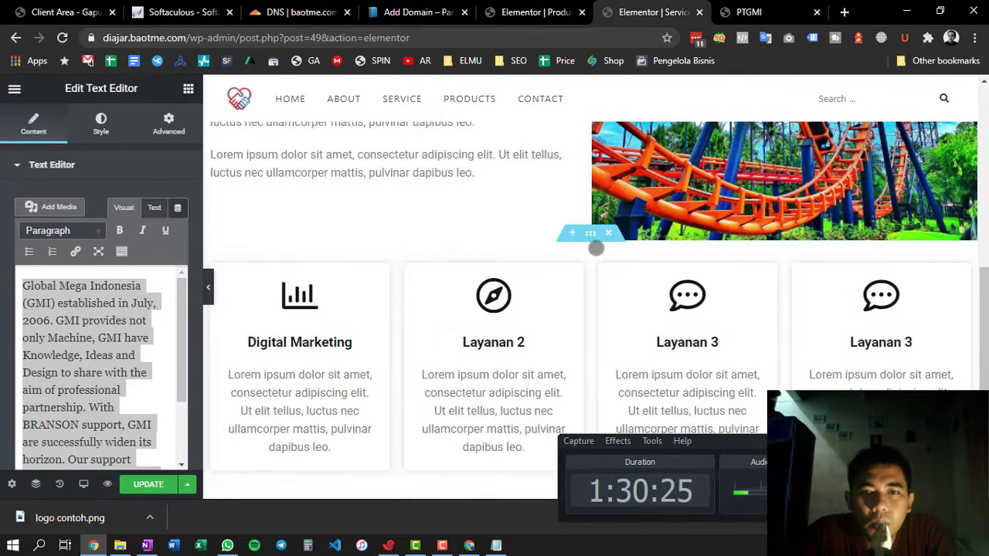
pyautogui.rightClick(597, 233)
pyautogui.click(622, 293)
pyautogui.click(536, 12)
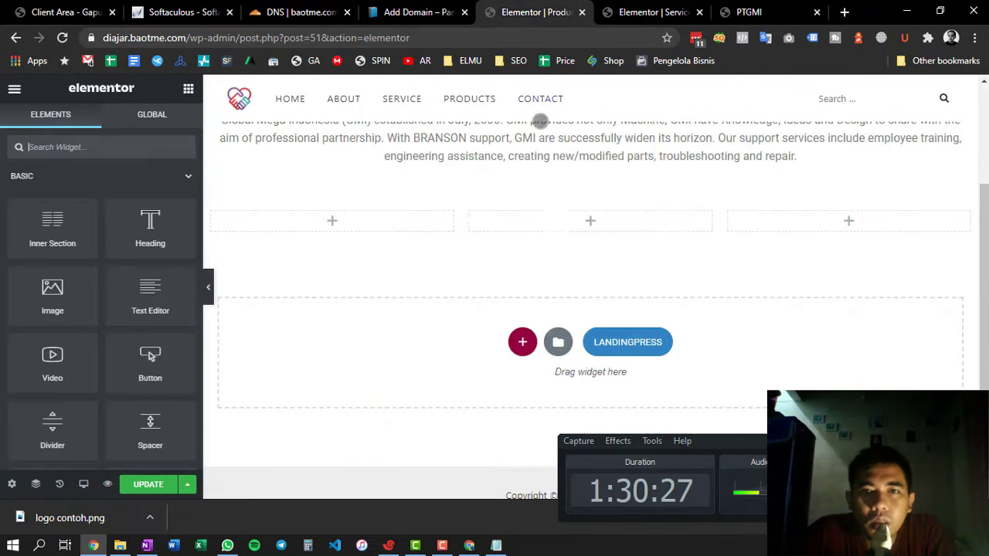
pyautogui.rightClick(589, 195)
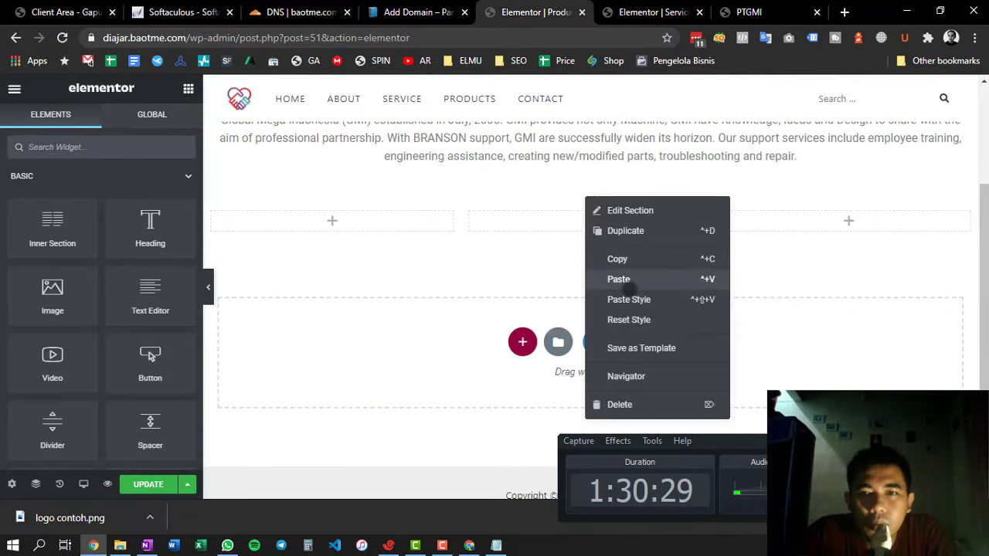
pyautogui.click(618, 279)
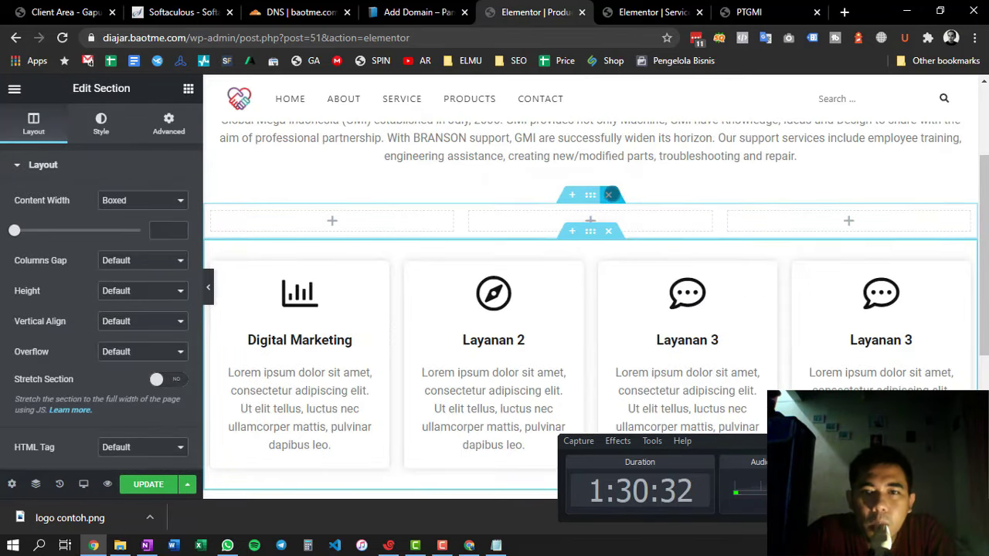
pyautogui.click(354, 250)
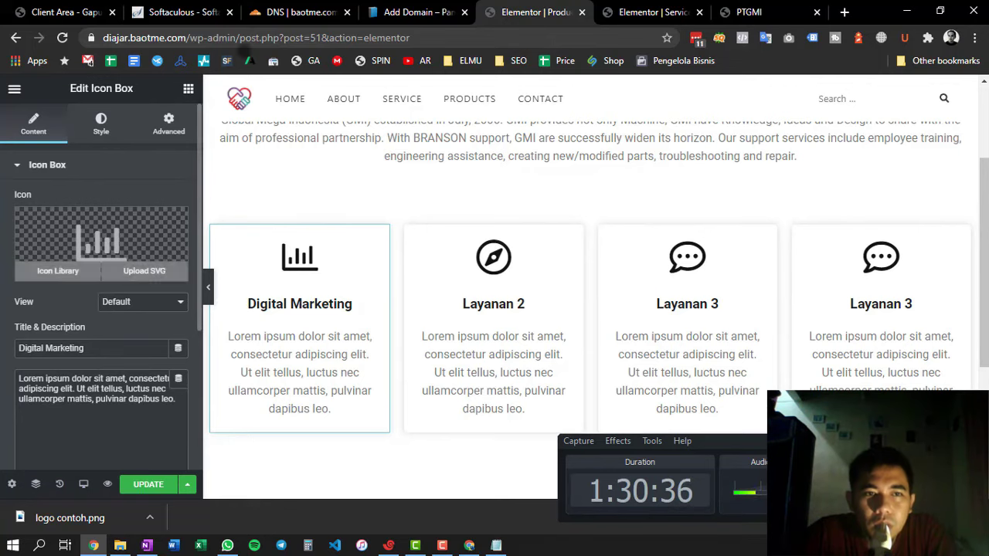
# Step: Drop an Image Box into the first column and Paste Style from the copied card
pyautogui.press('Escape')
pyautogui.scroll(-3, 78, 332)
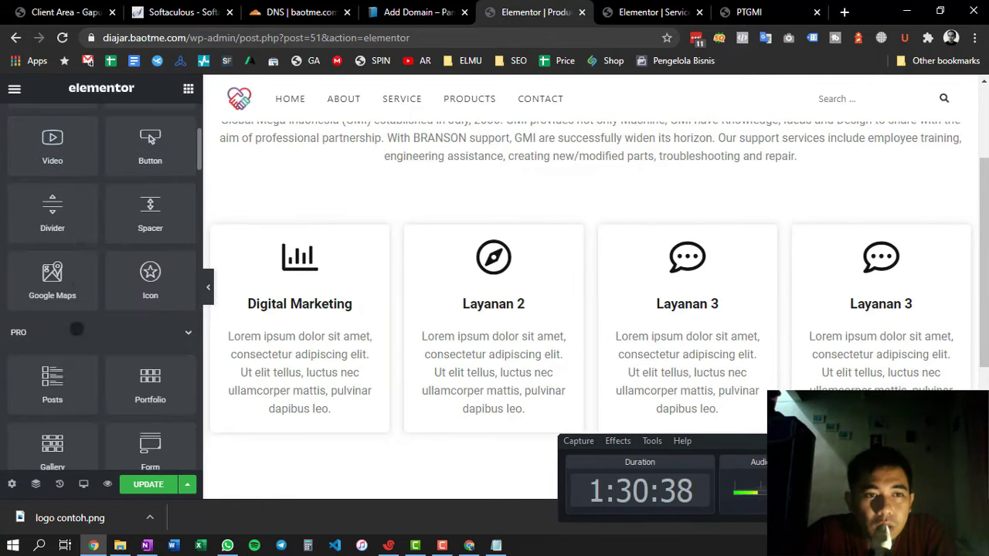
pyautogui.scroll(3, 77, 332)
pyautogui.write('ima')
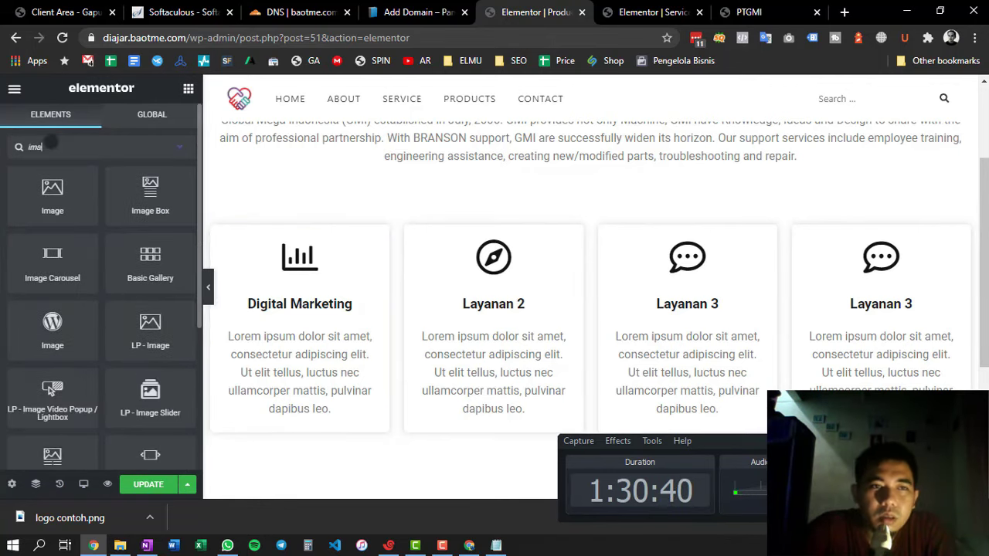
pyautogui.moveTo(150, 193); pyautogui.dragTo(300, 263)
pyautogui.rightClick(379, 270)
pyautogui.press('Escape')
pyautogui.rightClick(369, 237)
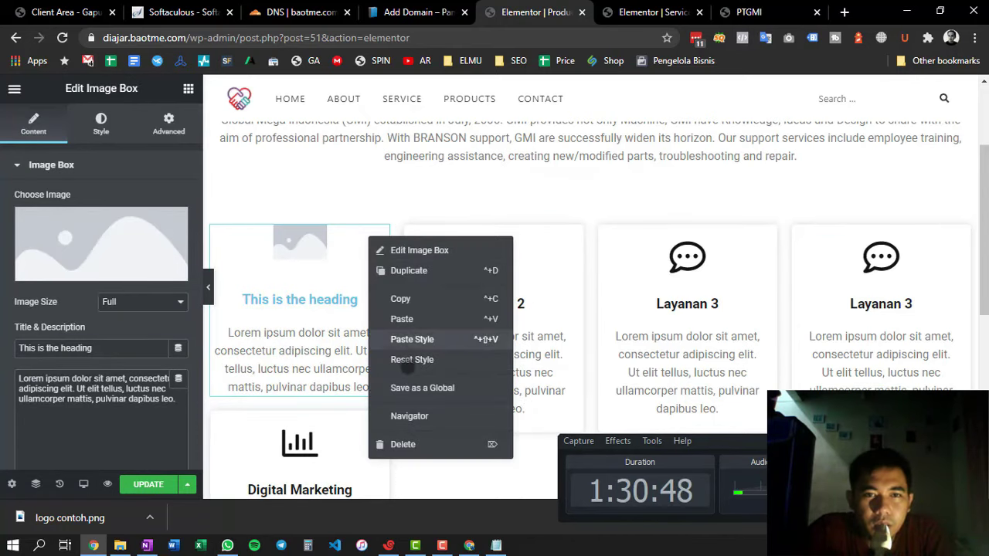
pyautogui.click(410, 340)
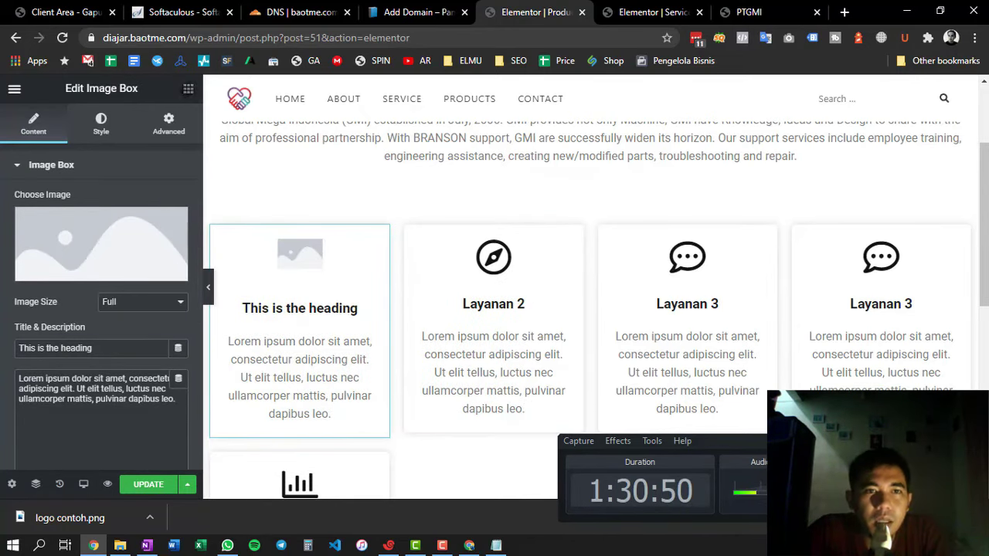
# Step: Delete the old Digital Marketing icon box
pyautogui.press('Escape')
pyautogui.scroll(-2, 356, 324)
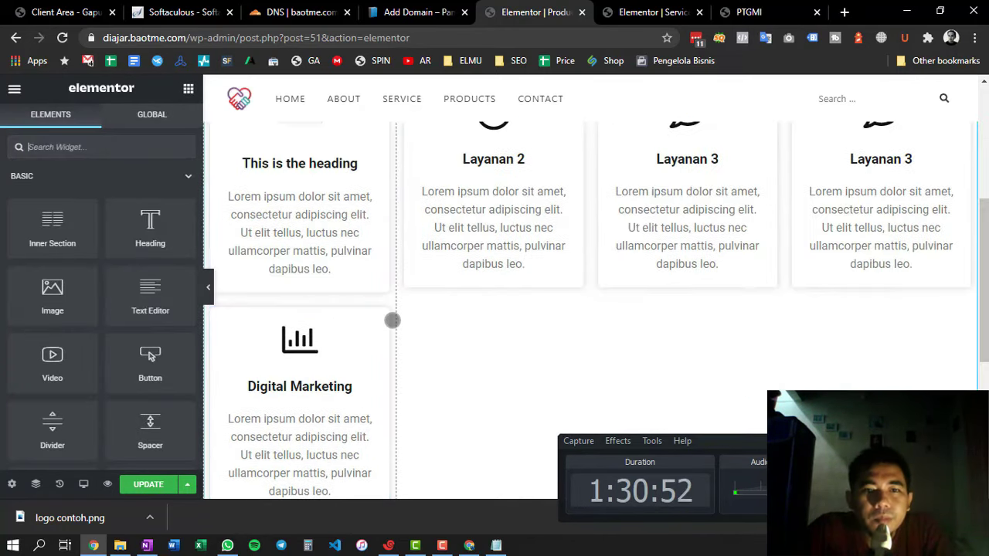
pyautogui.rightClick(384, 321)
pyautogui.click(421, 484)
# Step: Insert the roller-coaster photo into the image box at Medium 300 x 300 size
pyautogui.scroll(4, 302, 294)
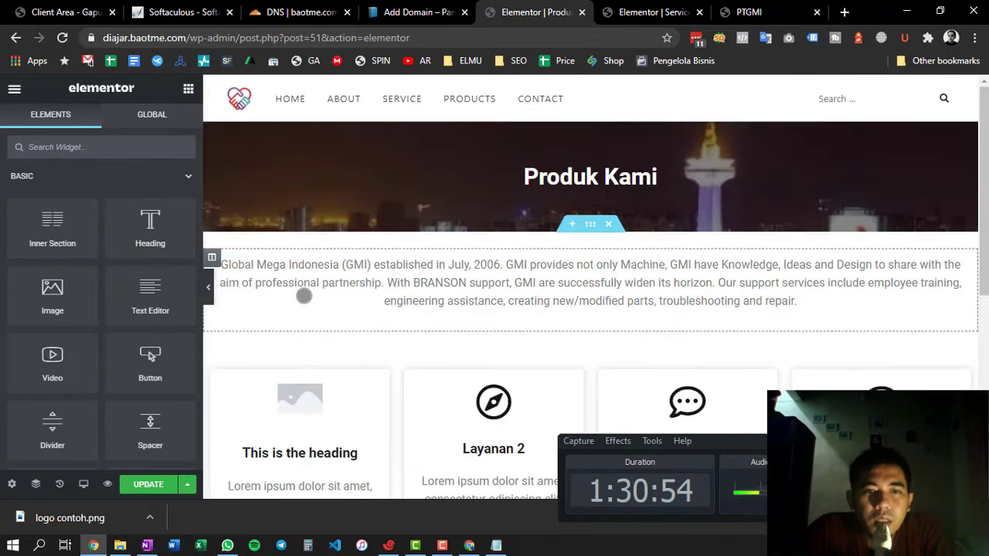
pyautogui.click(351, 400)
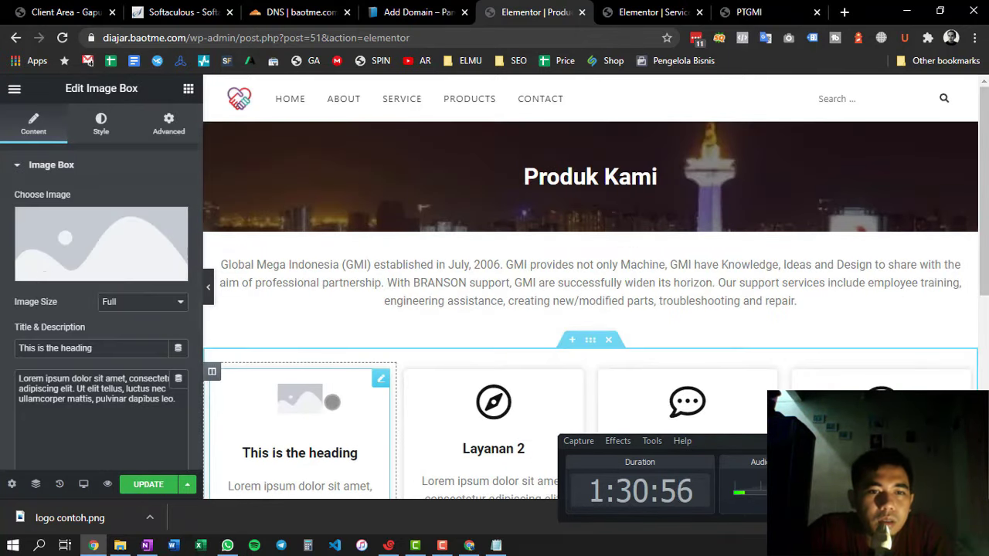
pyautogui.click(300, 398)
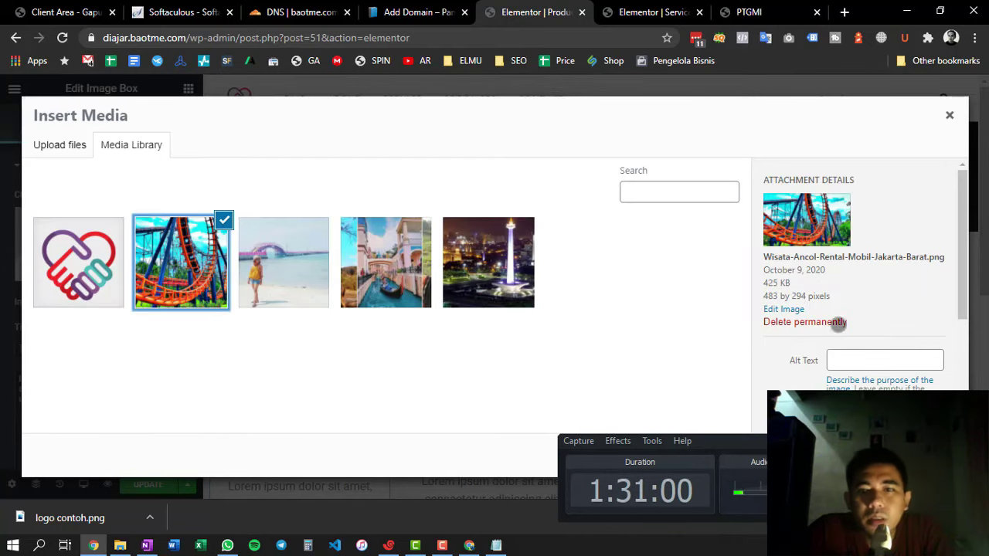
pyautogui.click(937, 441)
pyautogui.click(921, 456)
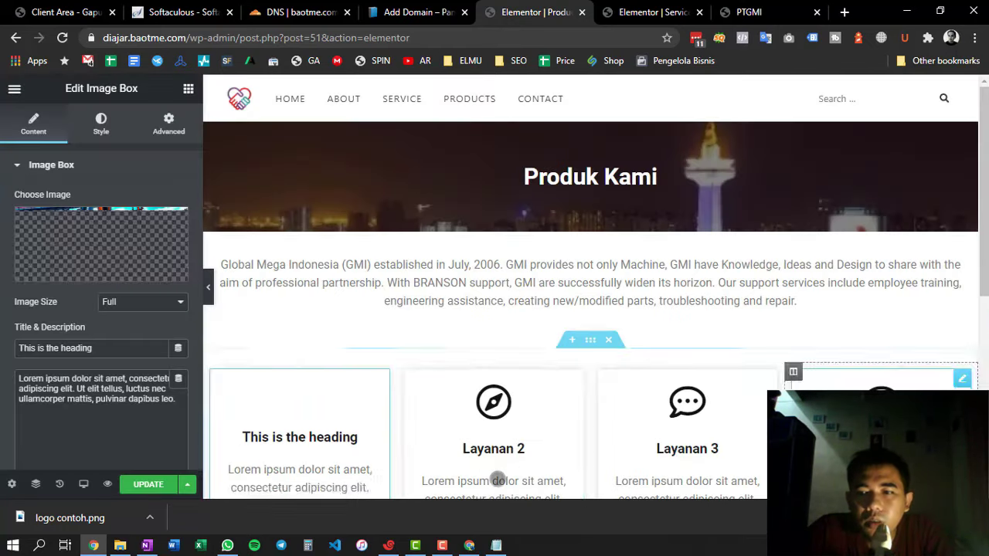
pyautogui.click(108, 301)
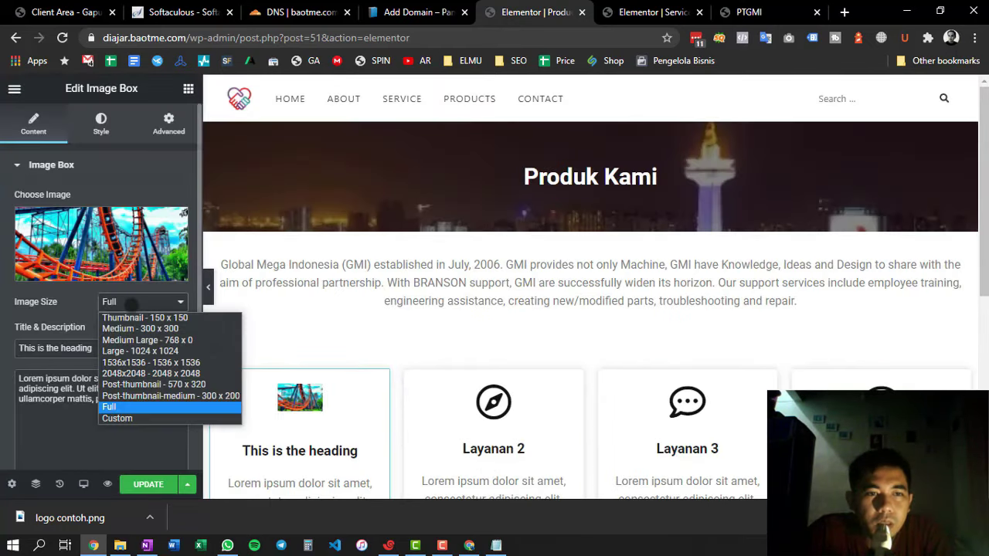
pyautogui.click(140, 329)
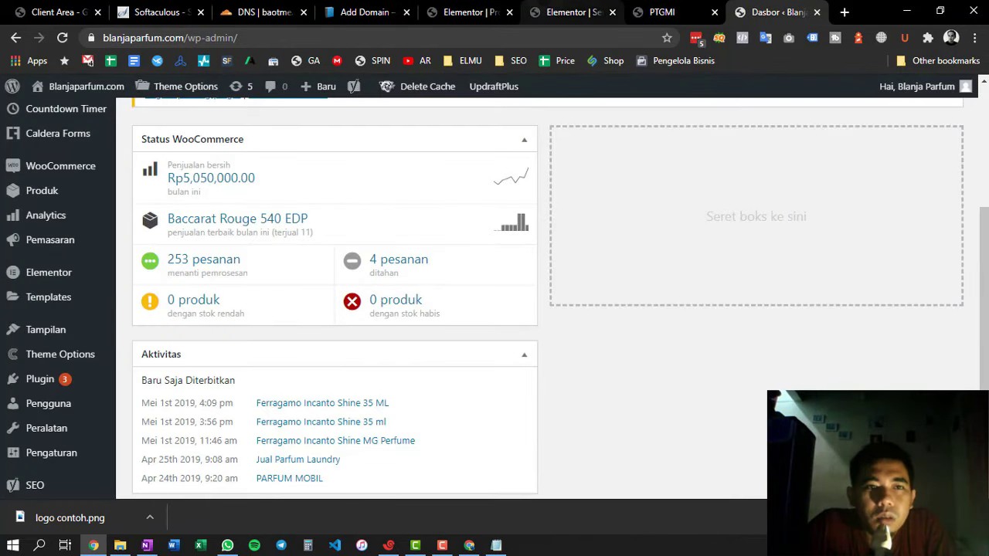
pyautogui.click(570, 12)
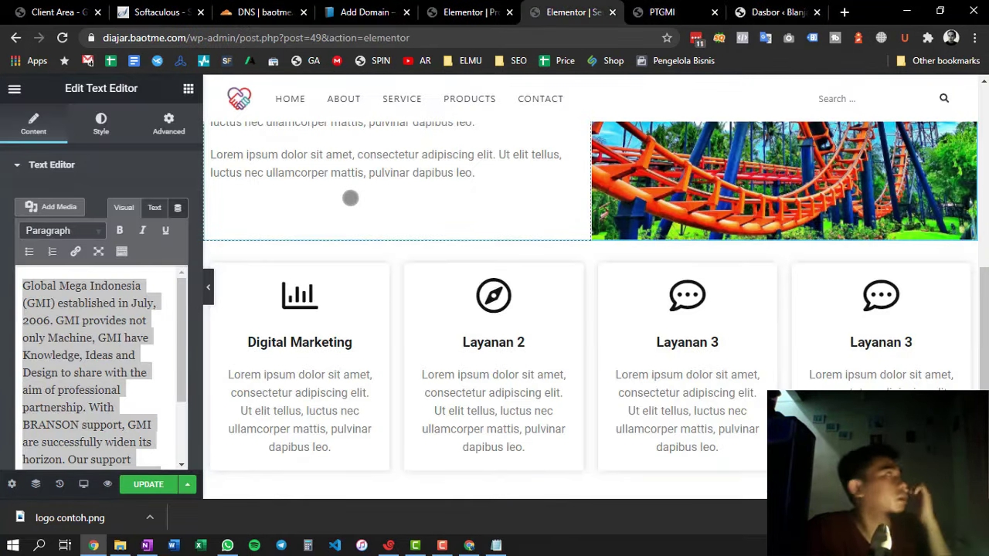
pyautogui.click(471, 13)
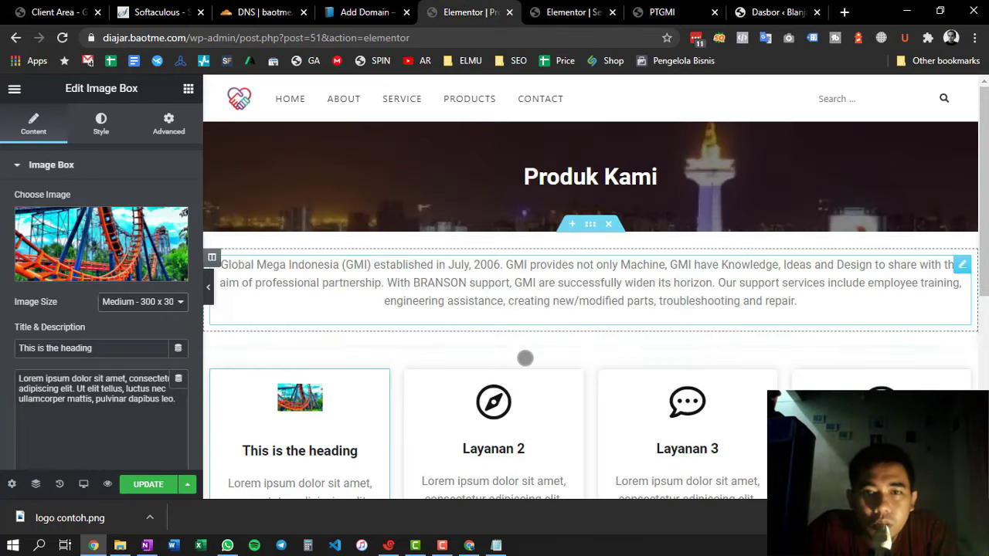
# Step: Set the image width to 100%, spacing to 0, and clear the card's padding
pyautogui.scroll(-2, 427, 346)
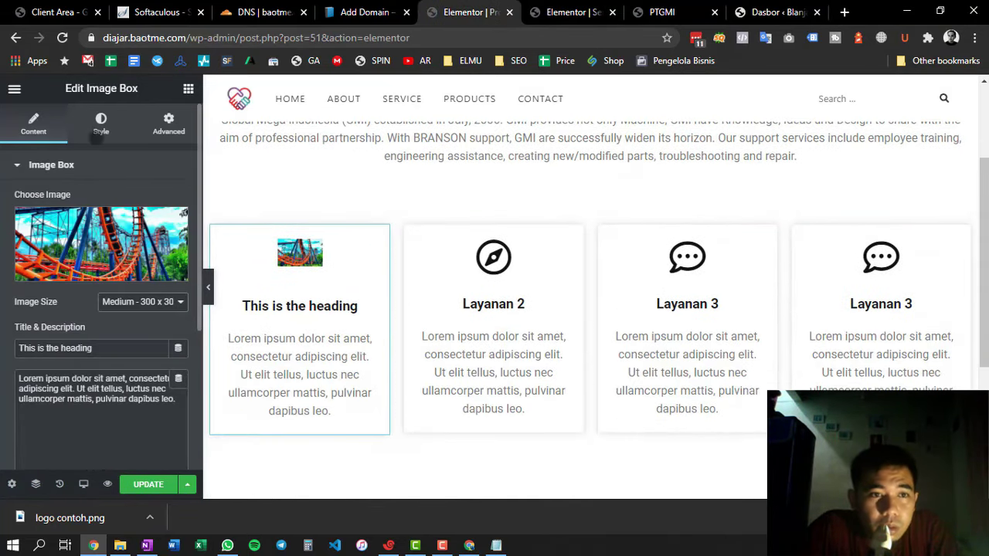
pyautogui.click(101, 124)
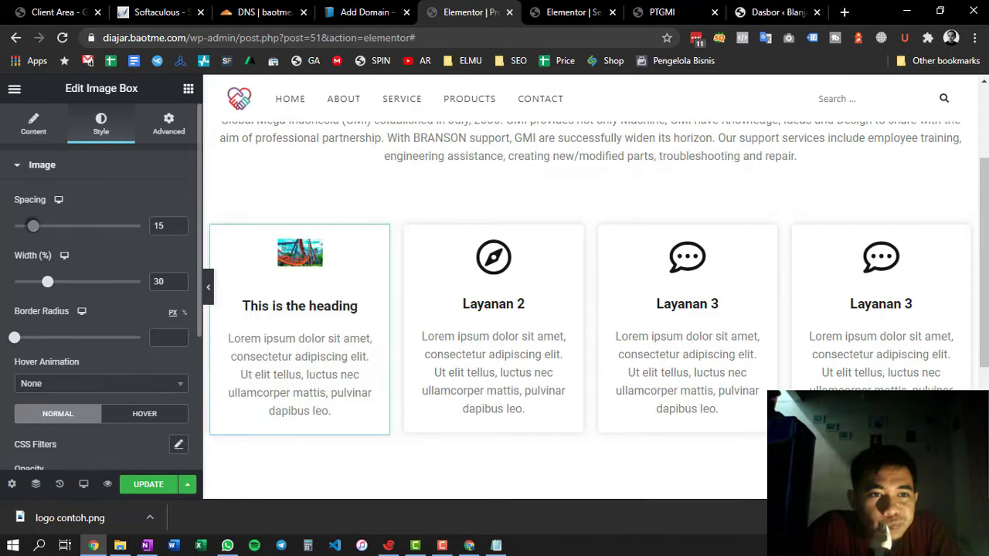
pyautogui.scroll(-3, 70, 329)
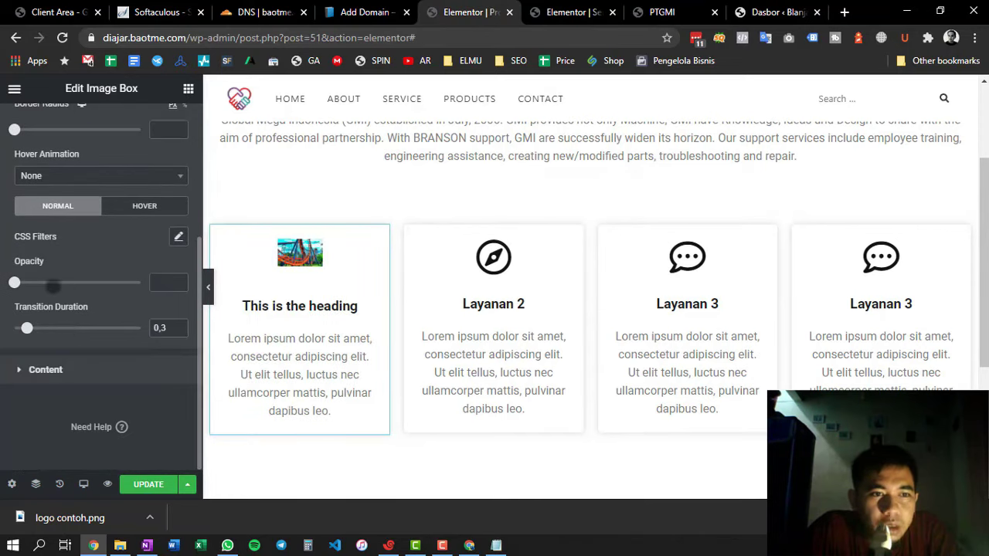
pyautogui.scroll(3, 68, 291)
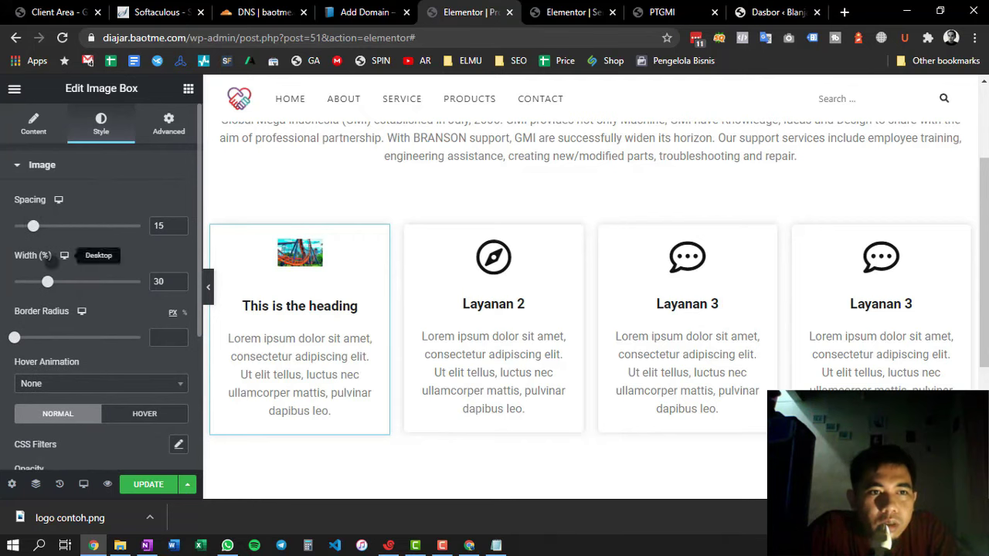
pyautogui.click(143, 283)
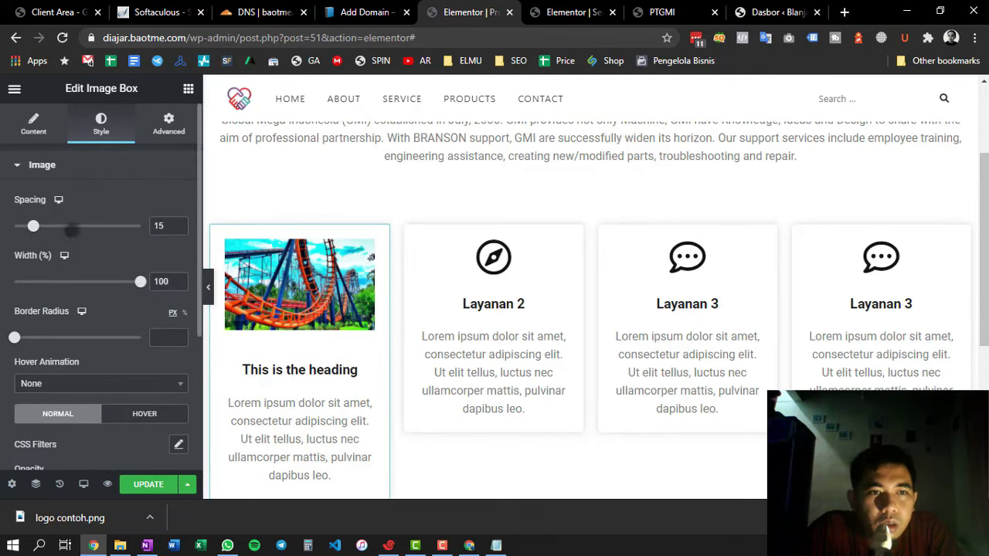
pyautogui.moveTo(33, 225); pyautogui.dragTo(14, 226)
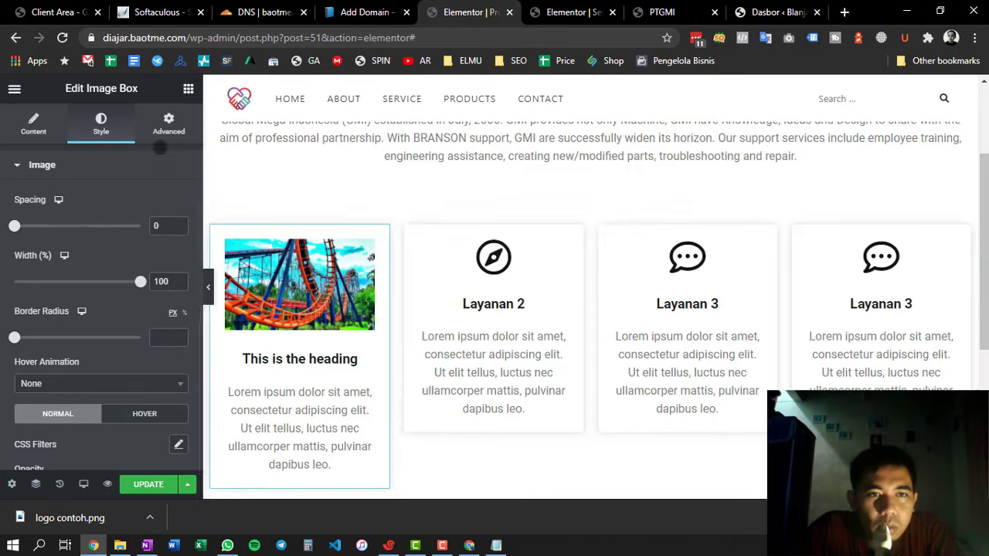
pyautogui.click(168, 124)
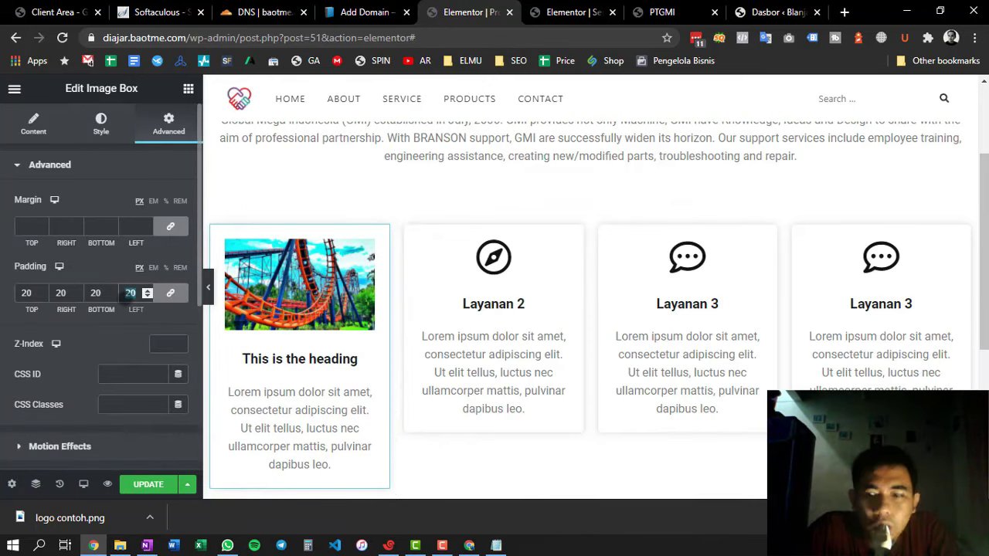
pyautogui.press('BackSpace')
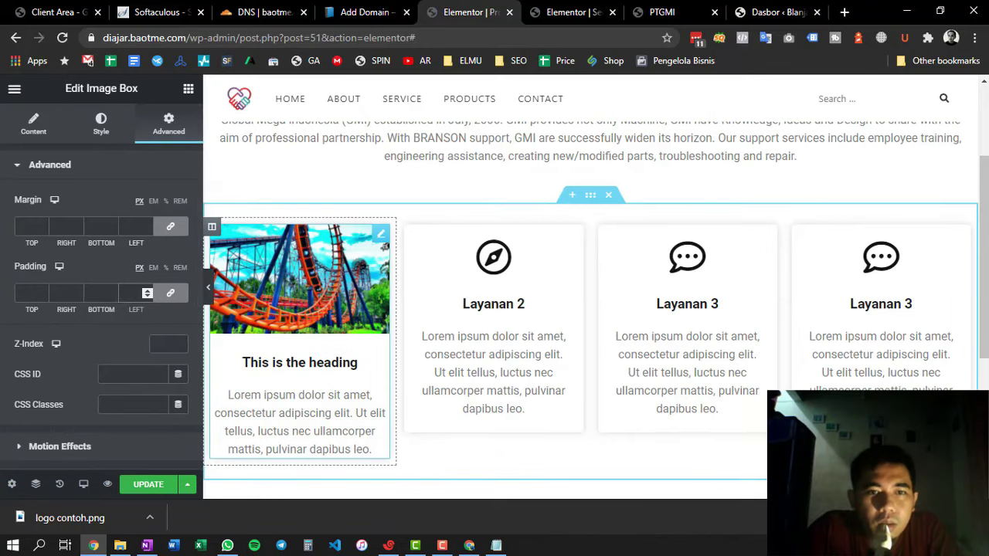
pyautogui.rightClick(385, 236)
pyautogui.rightClick(329, 264)
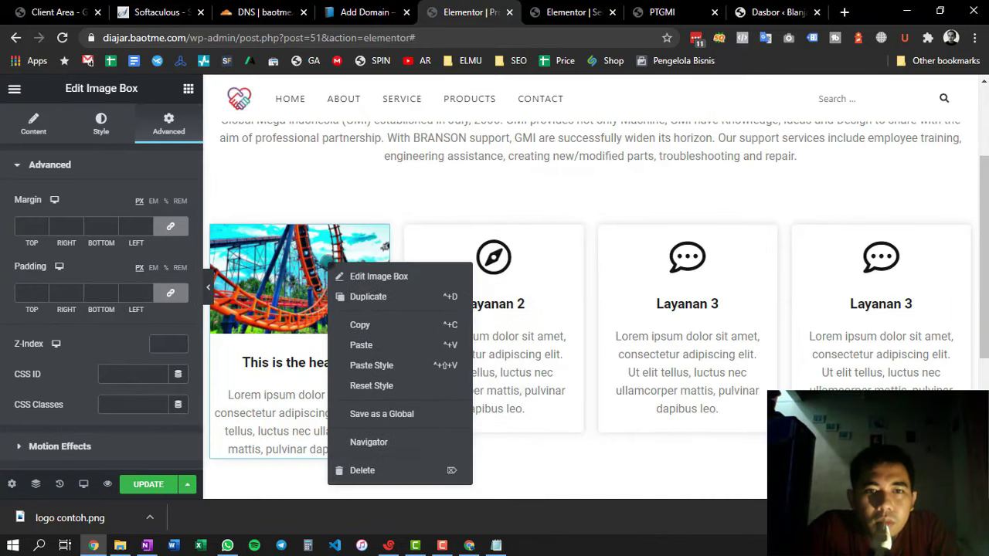
# Step: Duplicate the image card into the second column and delete the Layanan 2 card
pyautogui.click(379, 297)
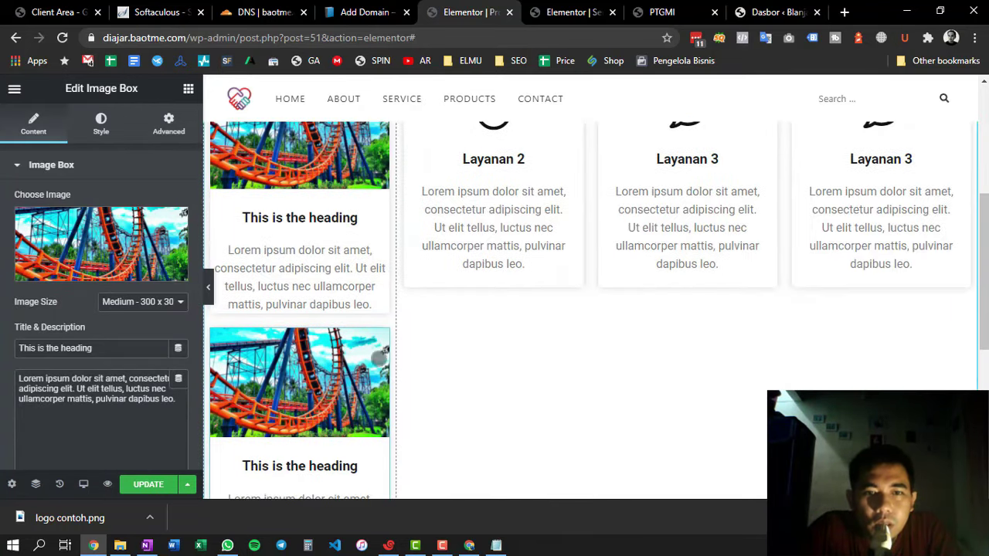
pyautogui.moveTo(398, 304); pyautogui.dragTo(479, 129)
pyautogui.moveTo(511, 195); pyautogui.dragTo(510, 197)
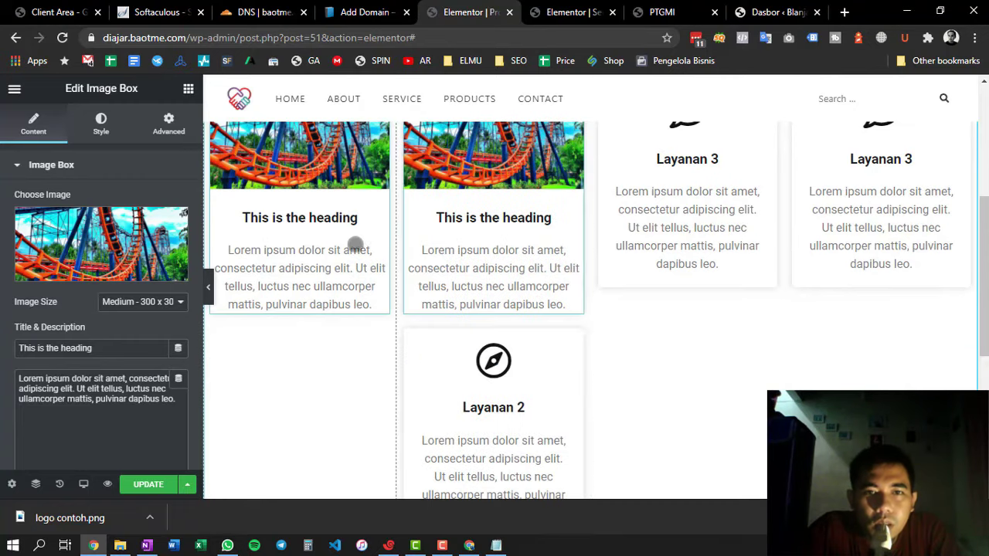
pyautogui.rightClick(576, 340)
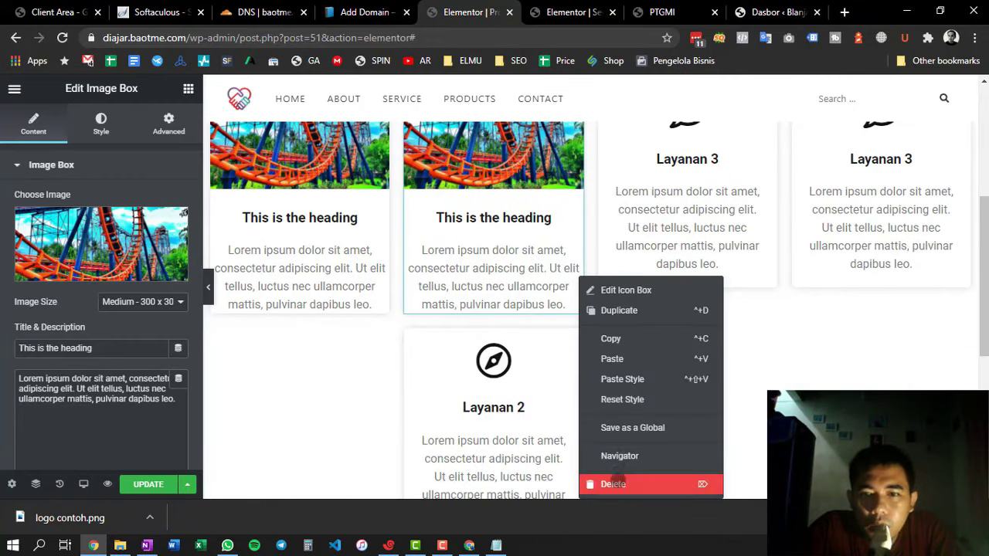
pyautogui.click(618, 481)
# Step: Title the first card Produk 1 and the second card 'Produk 2'
pyautogui.click(298, 217)
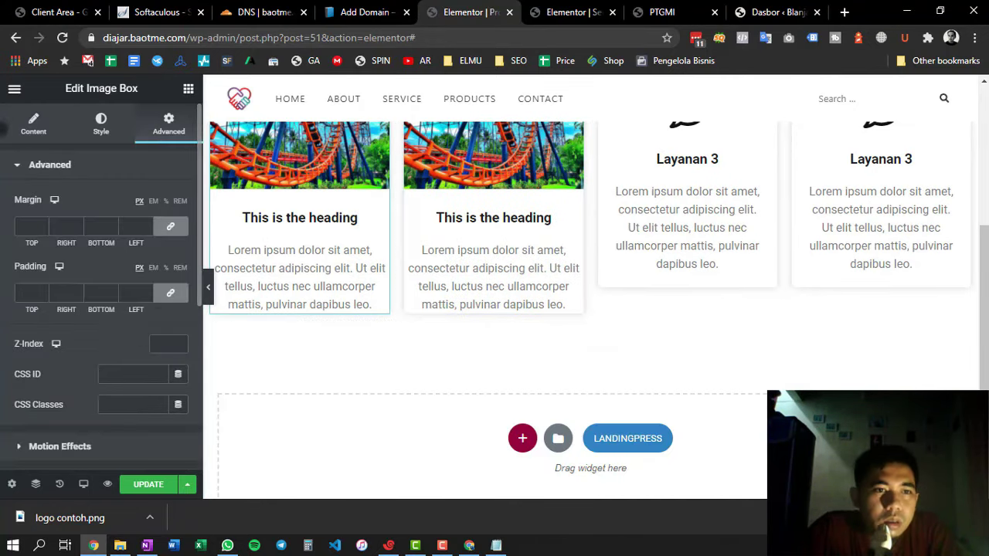
pyautogui.click(33, 122)
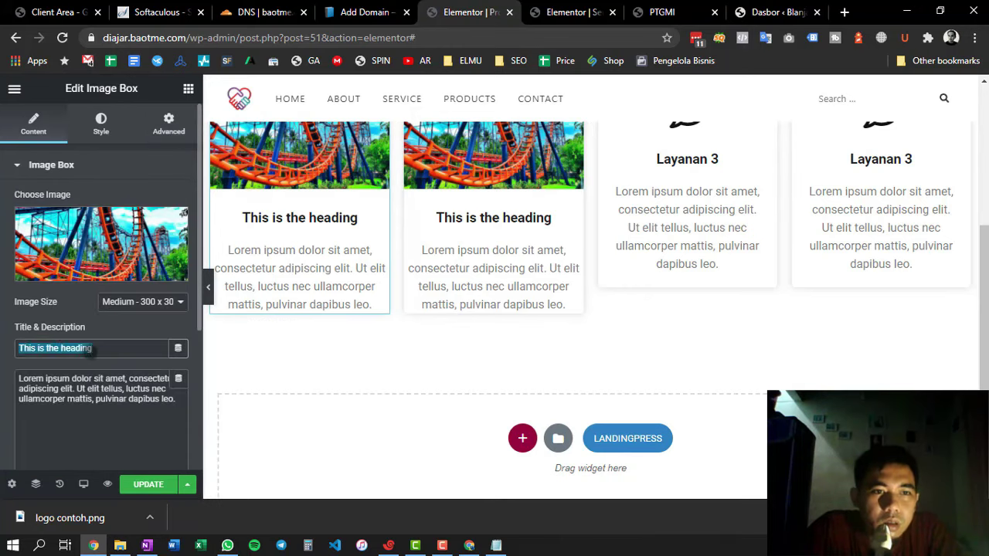
pyautogui.write('Produk 1')
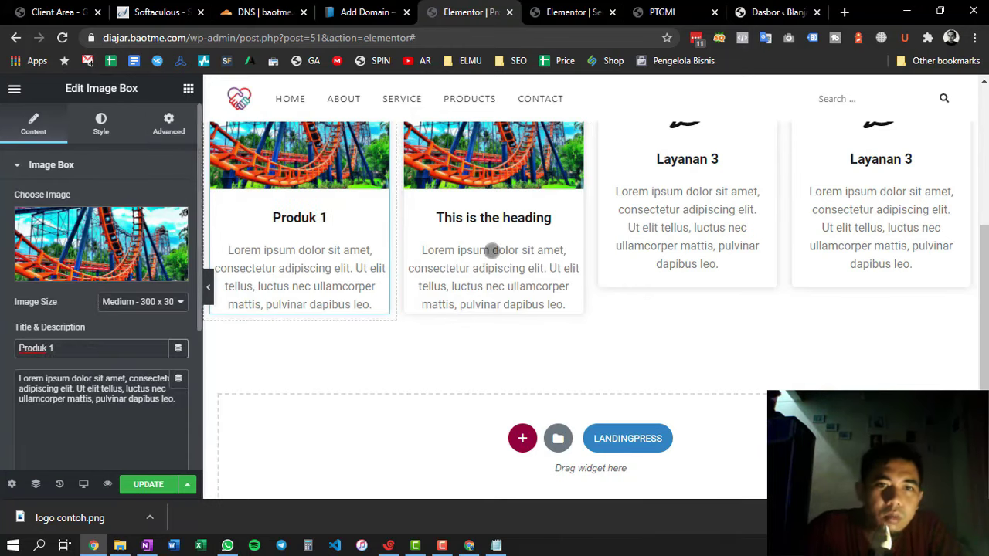
pyautogui.click(492, 249)
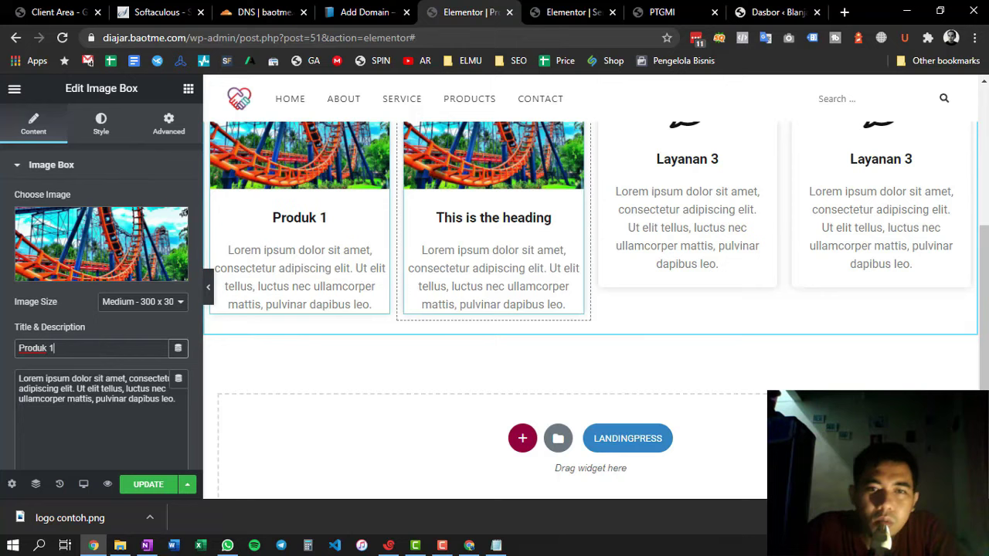
pyautogui.click(495, 191)
pyautogui.tripleClick(78, 348)
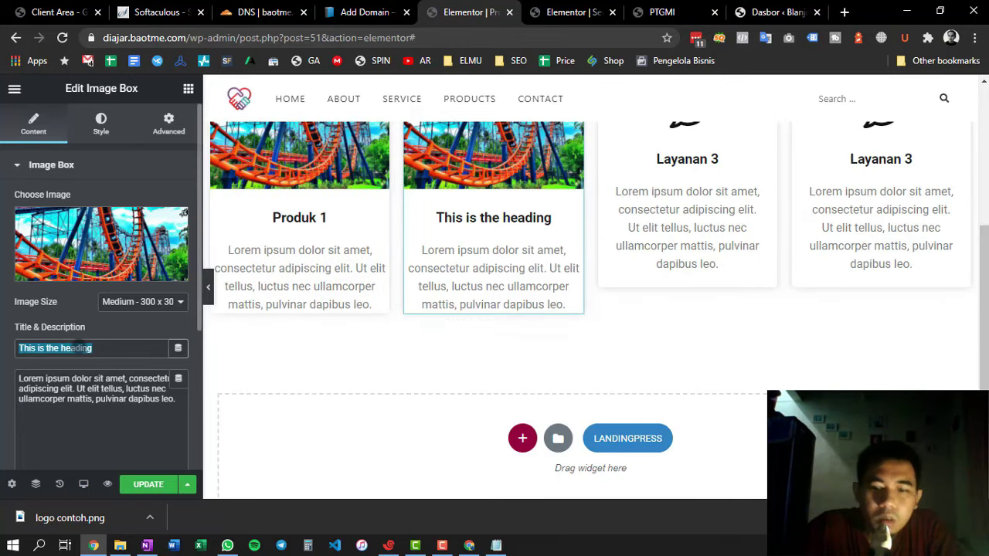
pyautogui.write('Produk 2')
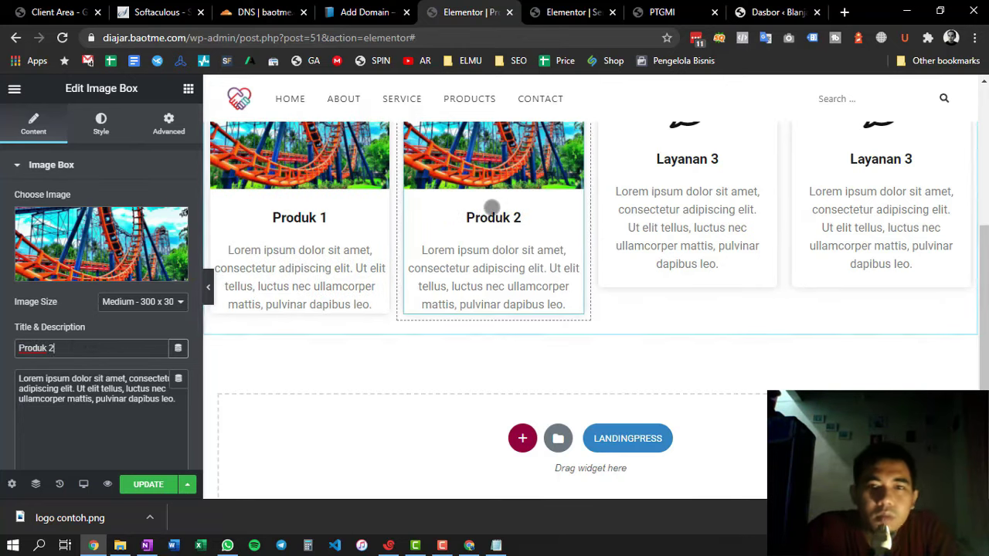
# Step: Try the beach photo on Produk 2 and check its 100% image width
pyautogui.click(134, 244)
pyautogui.click(306, 266)
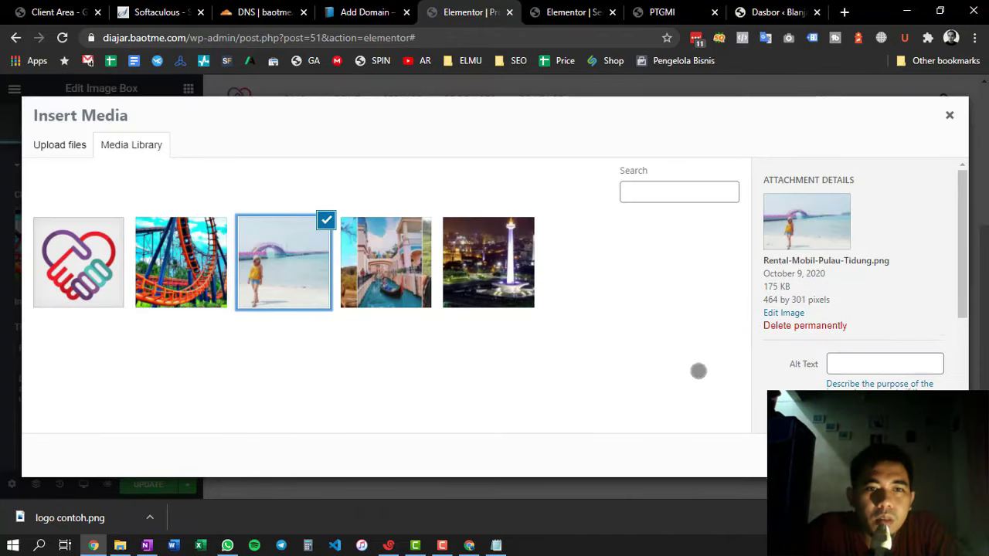
pyautogui.click(918, 456)
pyautogui.scroll(1, 541, 288)
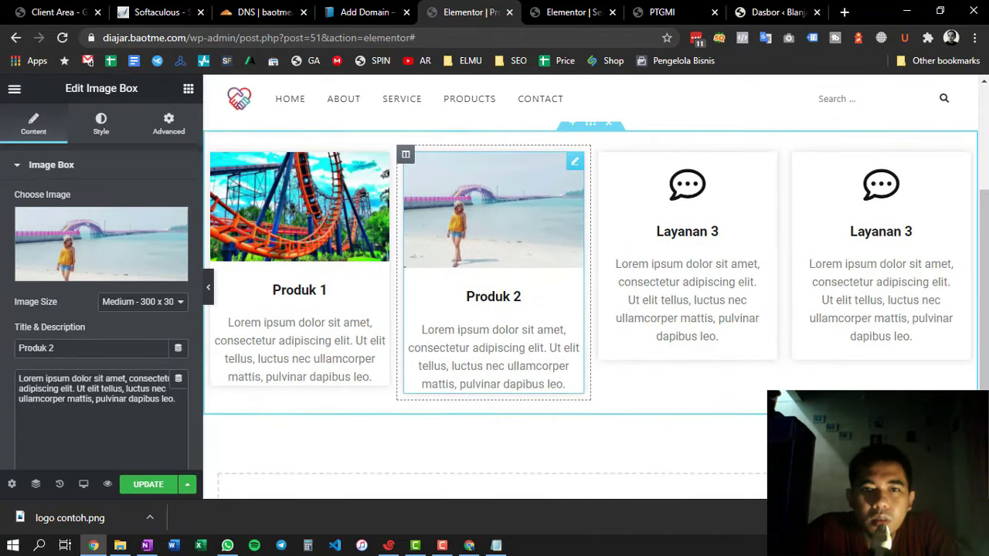
pyautogui.click(100, 124)
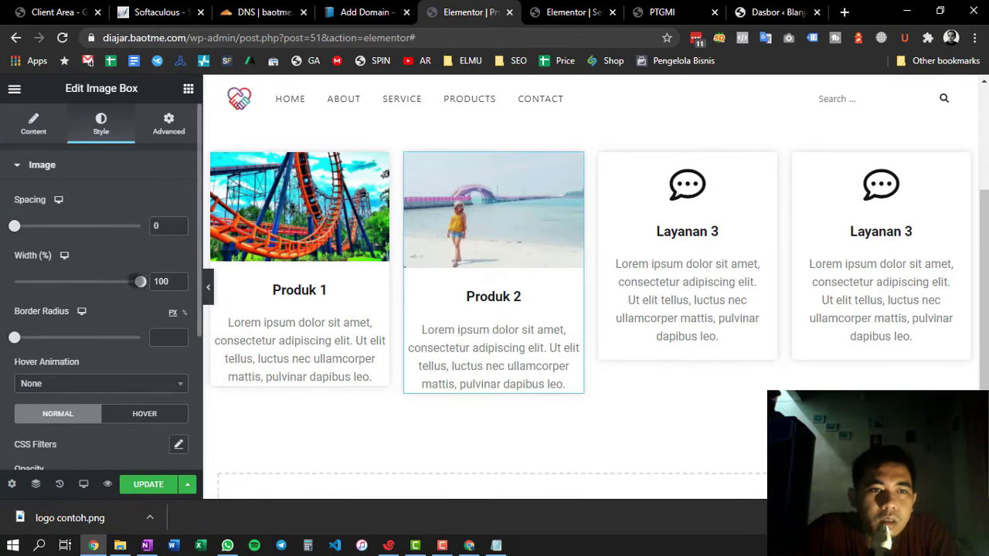
pyautogui.moveTo(140, 281)
pyautogui.mouseDown()
pyautogui.moveTo(115, 281)
pyautogui.moveTo(140, 282)
pyautogui.mouseUp()
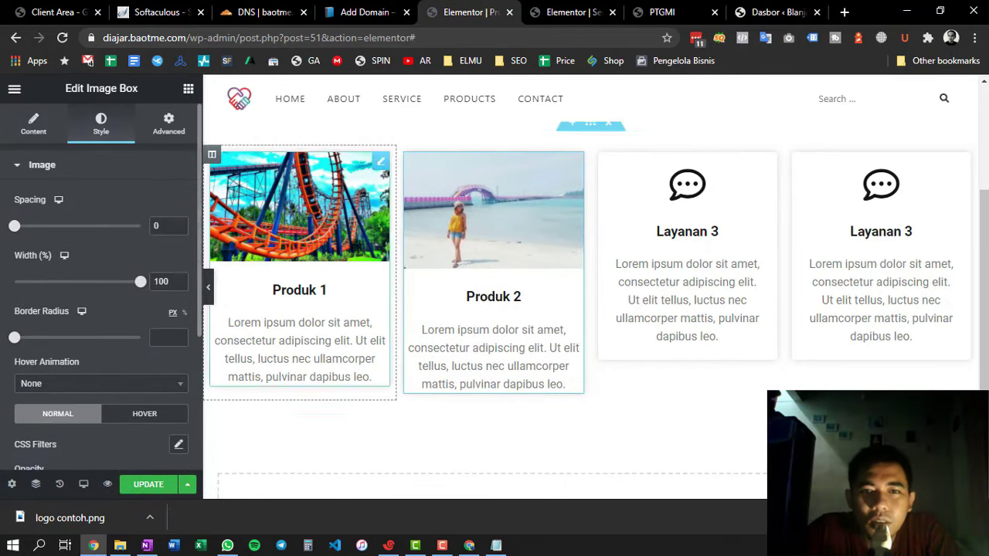
pyautogui.click(33, 120)
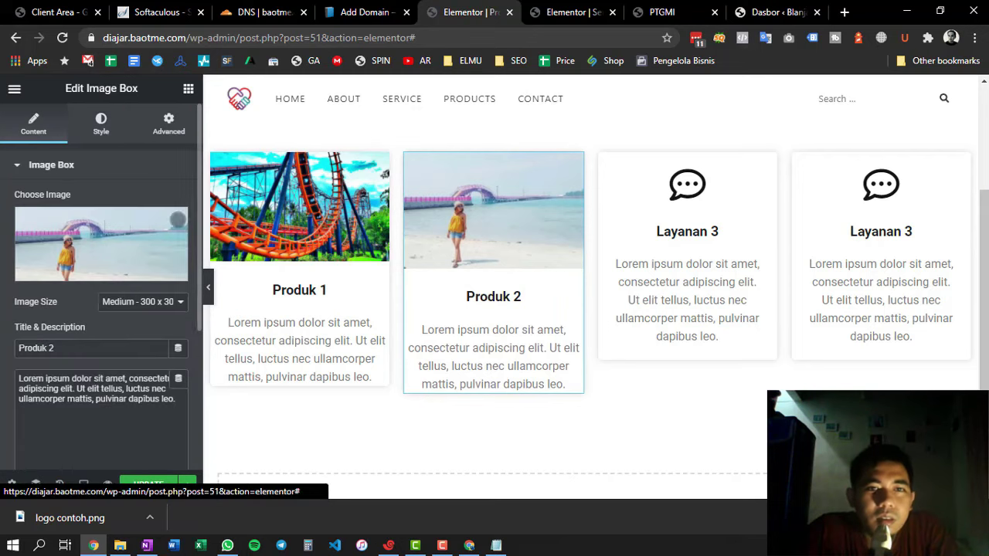
# Step: Swap Produk 2's image to the gondola photo, then settle on the roller-coaster photo
pyautogui.click(100, 262)
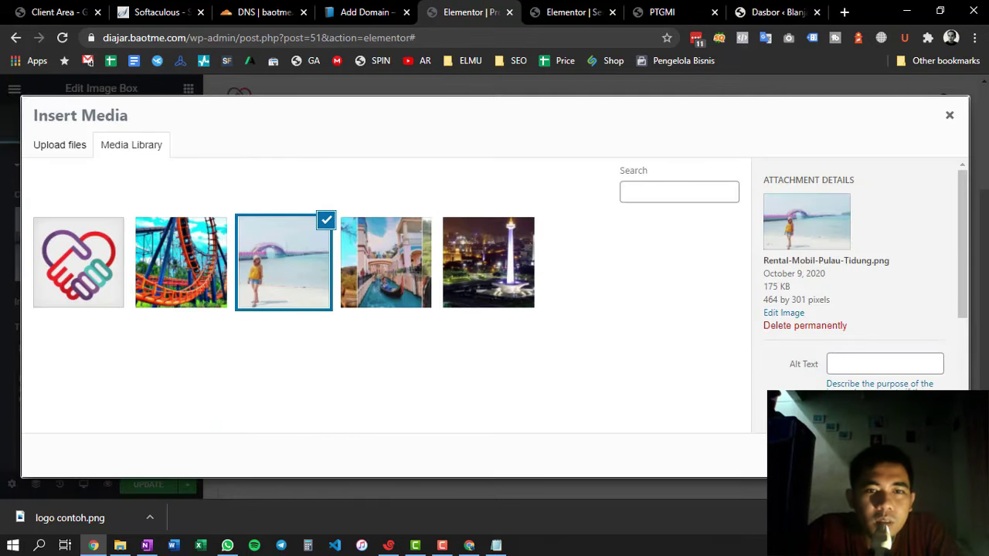
pyautogui.click(385, 262)
pyautogui.click(920, 456)
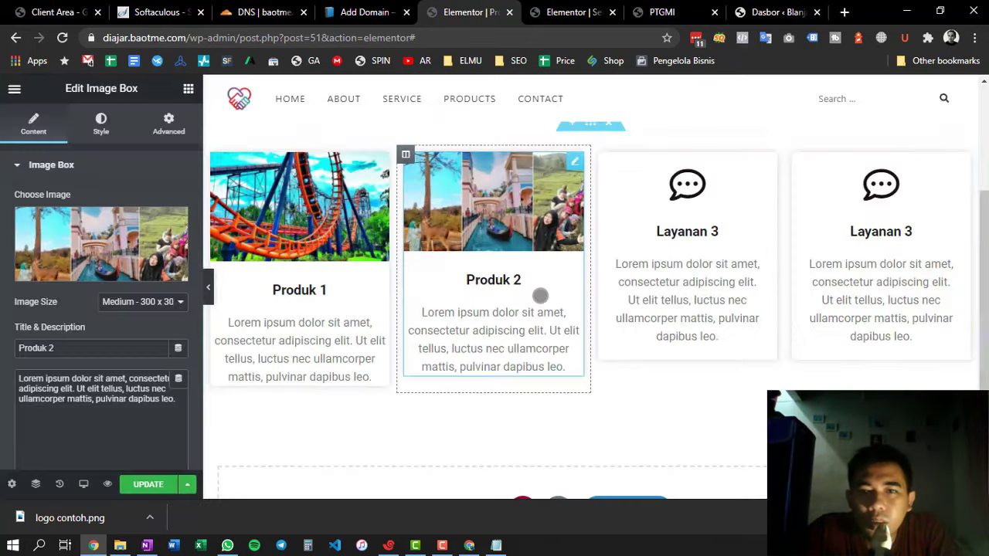
pyautogui.click(95, 263)
pyautogui.click(172, 263)
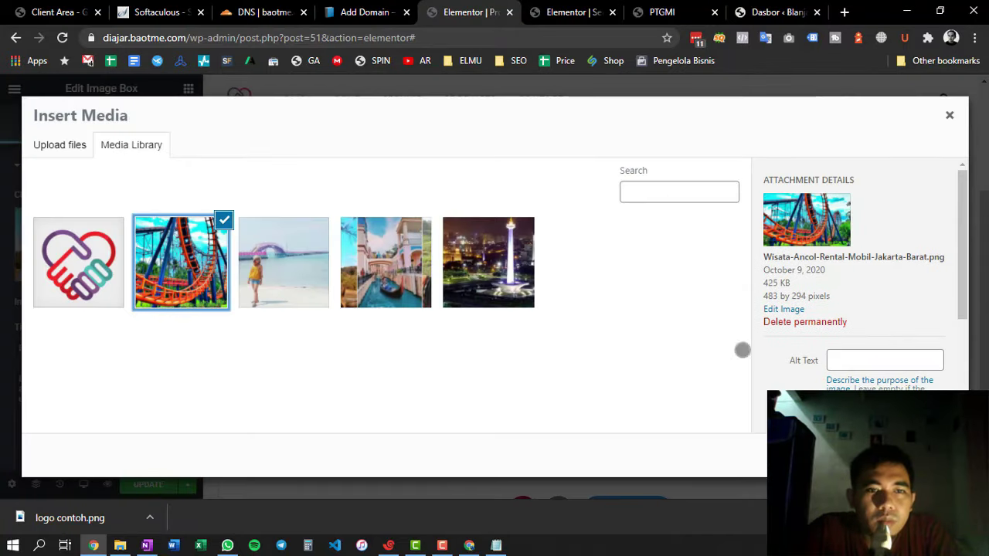
pyautogui.click(919, 455)
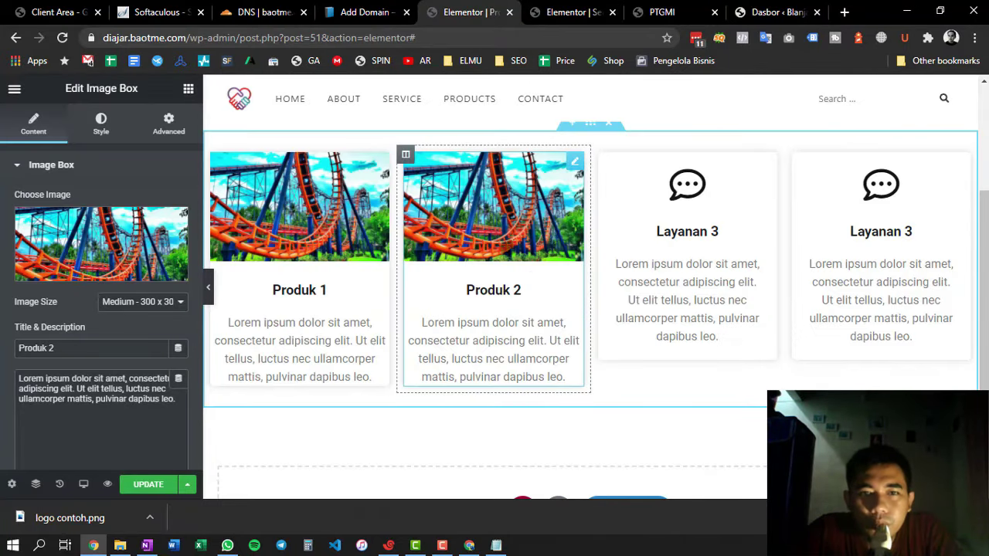
pyautogui.click(101, 124)
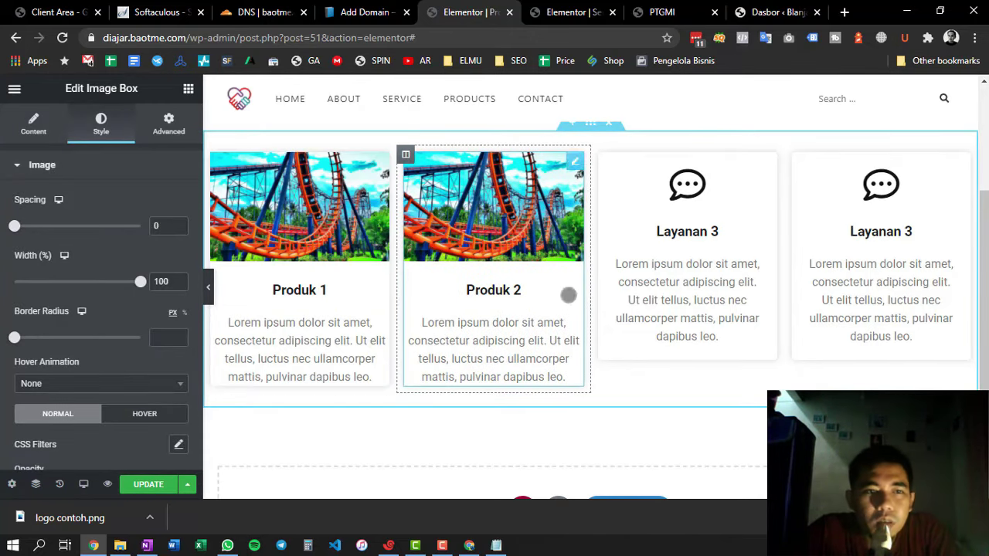
# Step: Paste copies of Produk 2 into columns 3 and 4 and delete both Layanan 3 boxes
pyautogui.rightClick(572, 164)
pyautogui.click(657, 224)
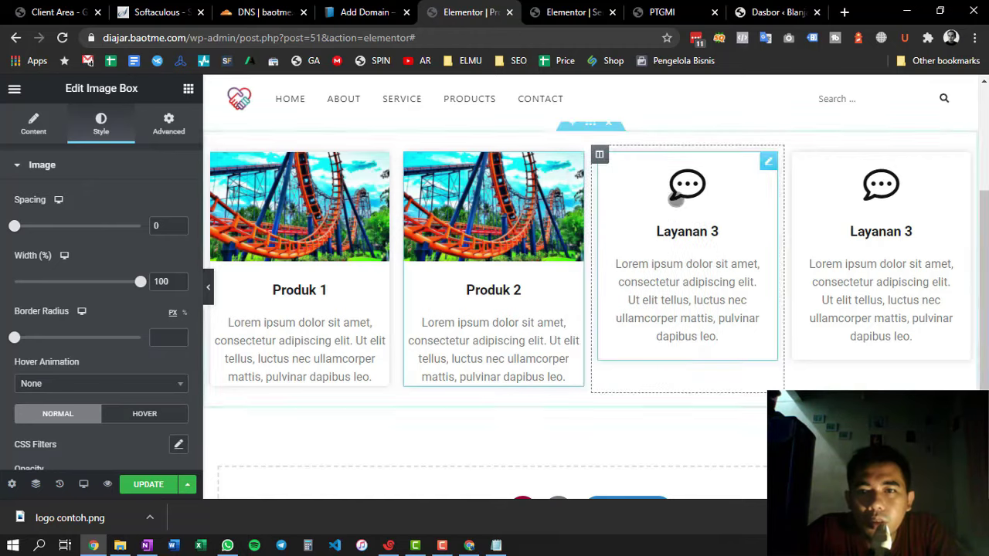
pyautogui.rightClick(675, 198)
pyautogui.click(709, 283)
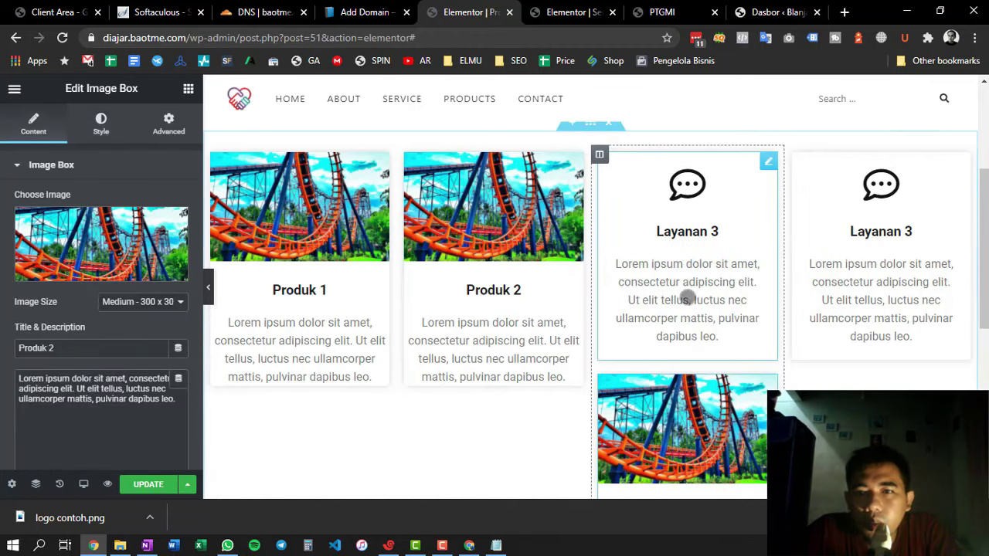
pyautogui.rightClick(754, 212)
pyautogui.click(782, 418)
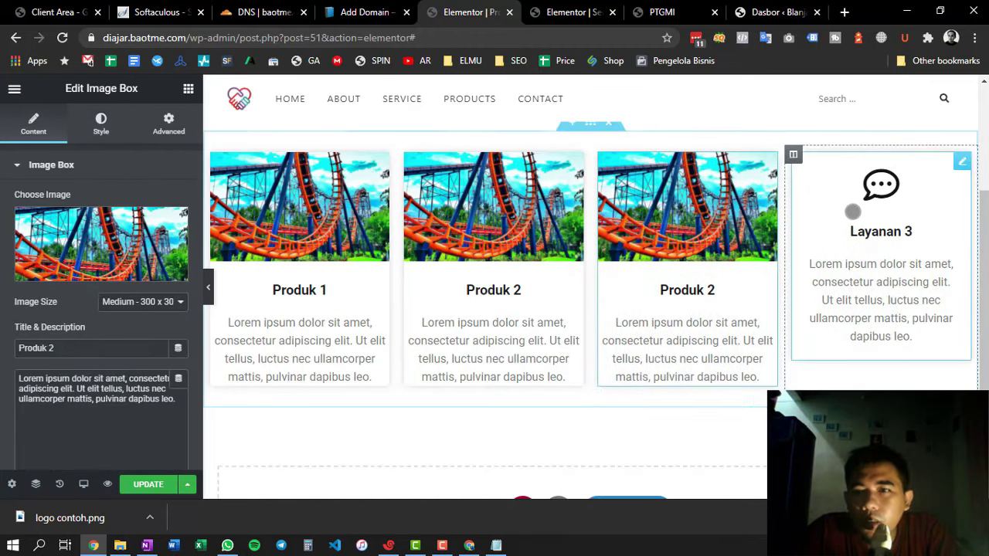
pyautogui.rightClick(848, 211)
pyautogui.click(901, 293)
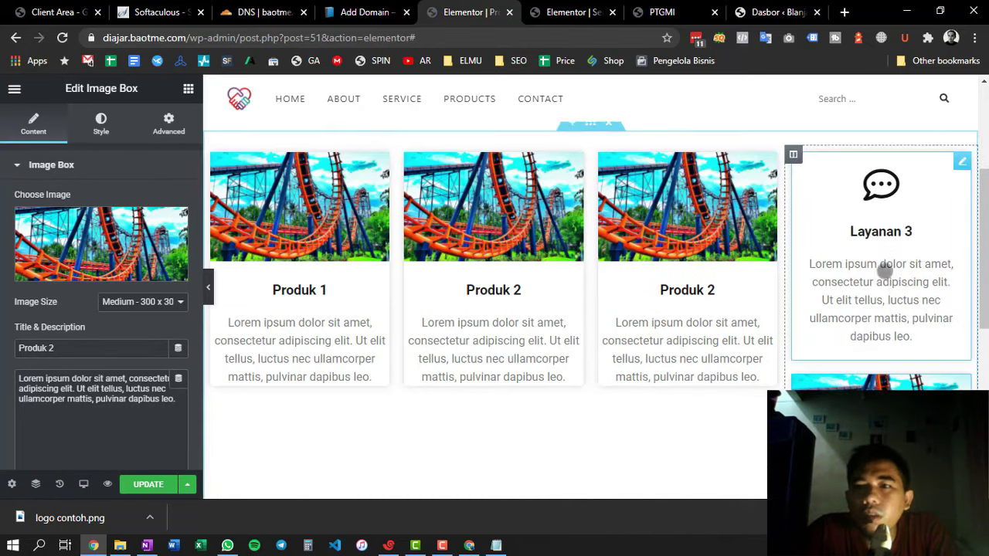
pyautogui.rightClick(887, 239)
pyautogui.click(912, 443)
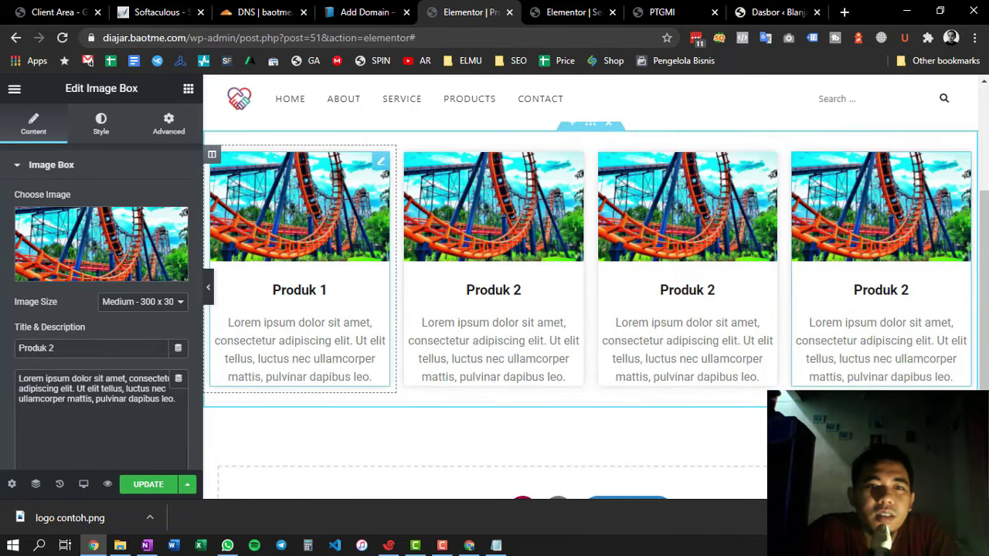
# Step: Give the Produk 1 card 20 px bottom padding under Advanced
pyautogui.click(338, 177)
pyautogui.click(169, 122)
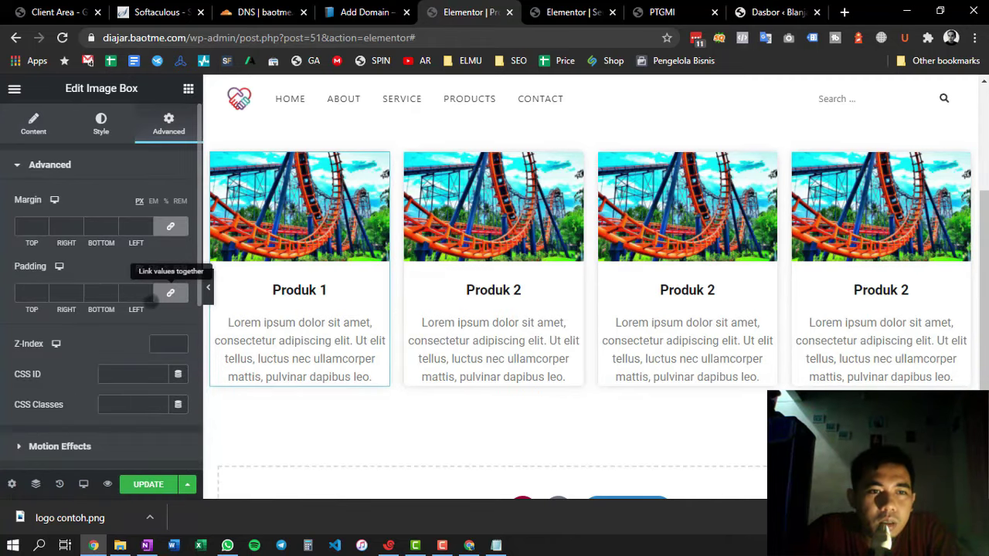
pyautogui.click(170, 293)
pyautogui.write('20')
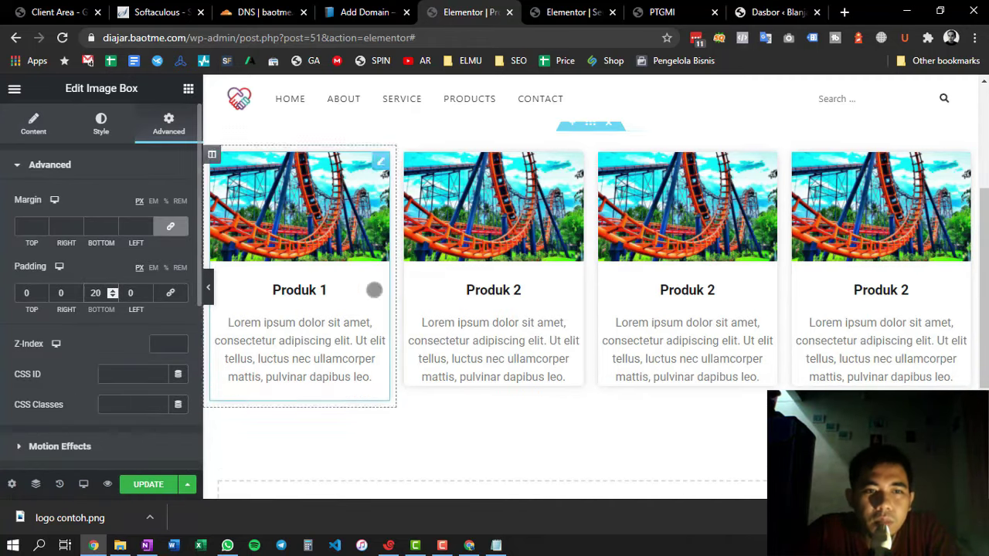
# Step: Copy Produk 1 and Paste Style onto the second, third and fourth cards
pyautogui.rightClick(371, 233)
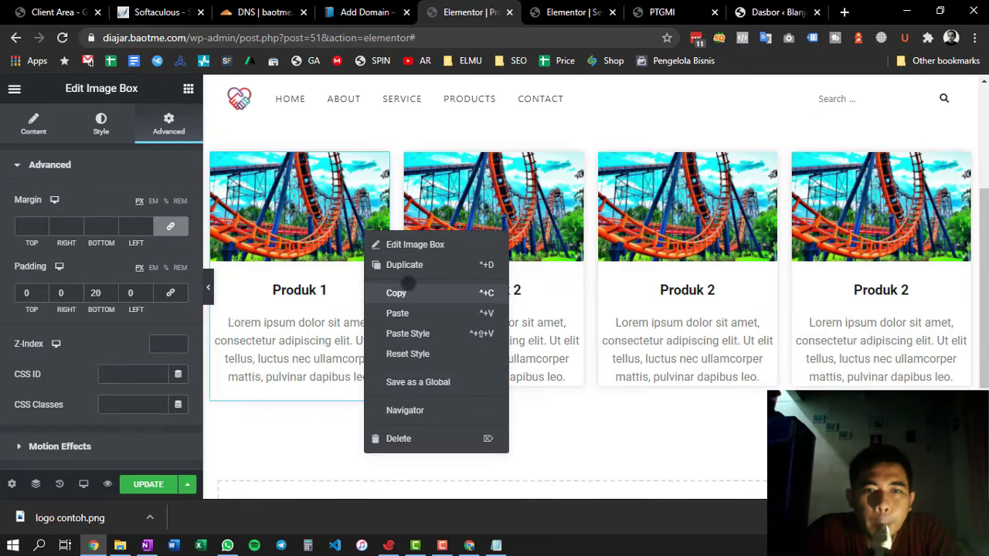
pyautogui.click(397, 291)
pyautogui.rightClick(504, 233)
pyautogui.click(547, 329)
pyautogui.rightClick(663, 241)
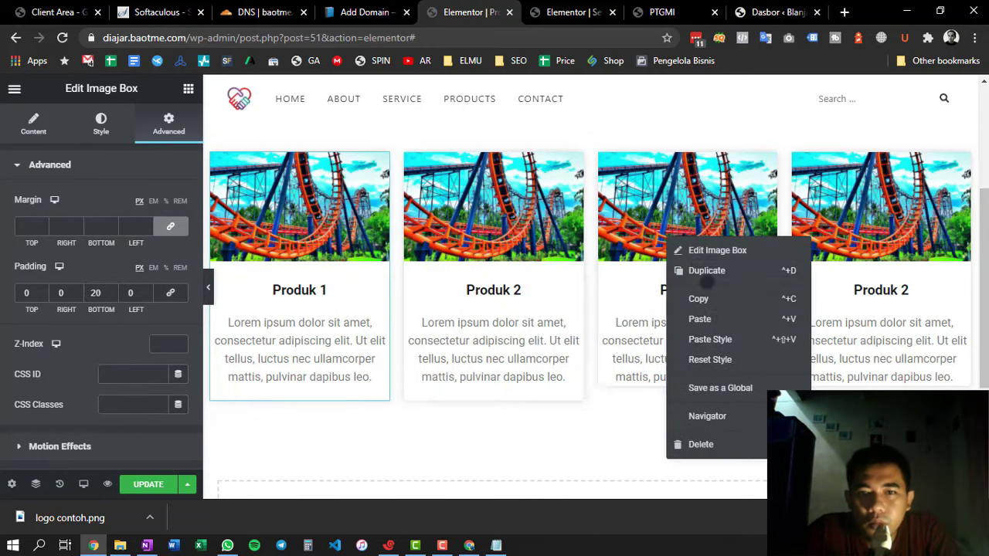
pyautogui.click(703, 338)
pyautogui.rightClick(872, 267)
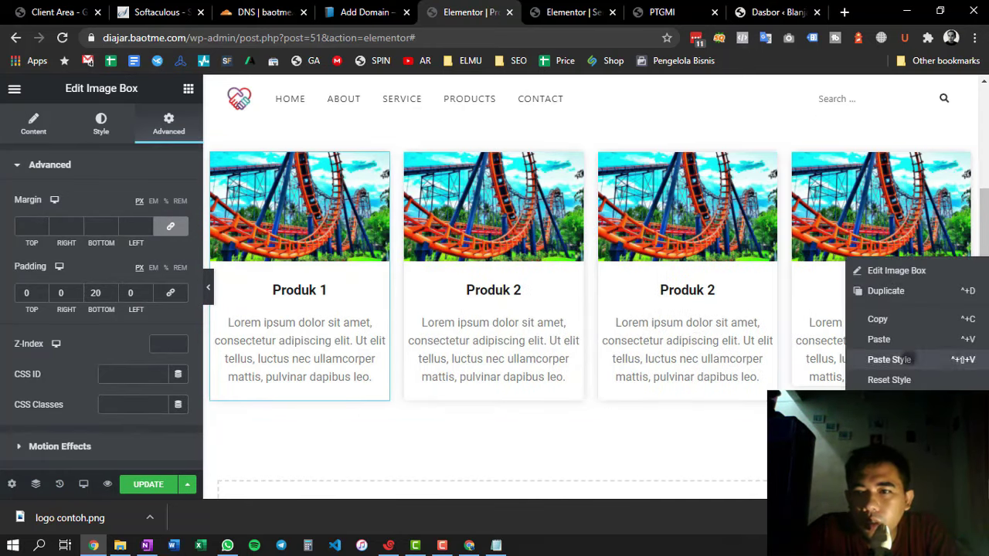
pyautogui.click(889, 359)
pyautogui.click(187, 88)
pyautogui.scroll(3, 658, 265)
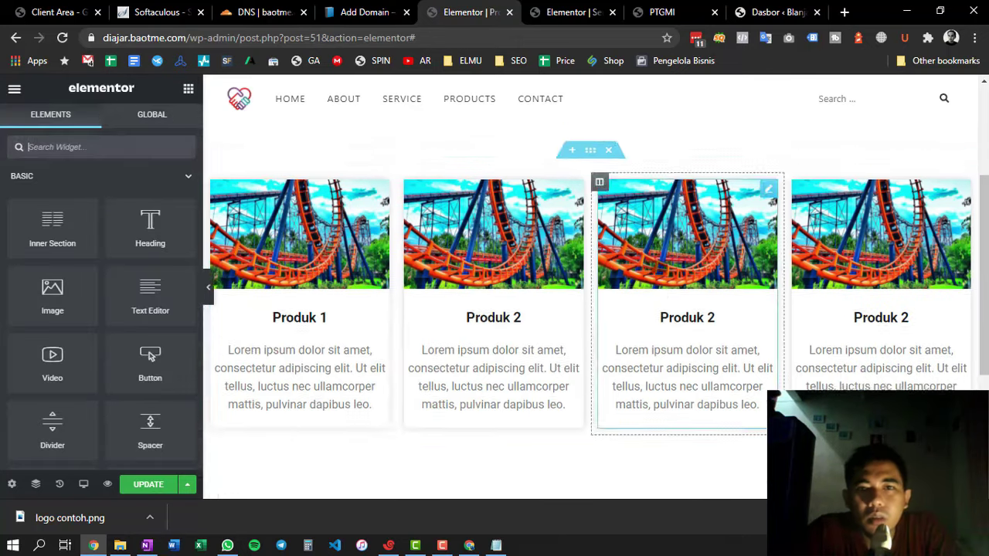
# Step: Add a new single-column section below the four product cards
pyautogui.scroll(-5, 658, 266)
pyautogui.scroll(4, 658, 266)
pyautogui.scroll(2, 579, 208)
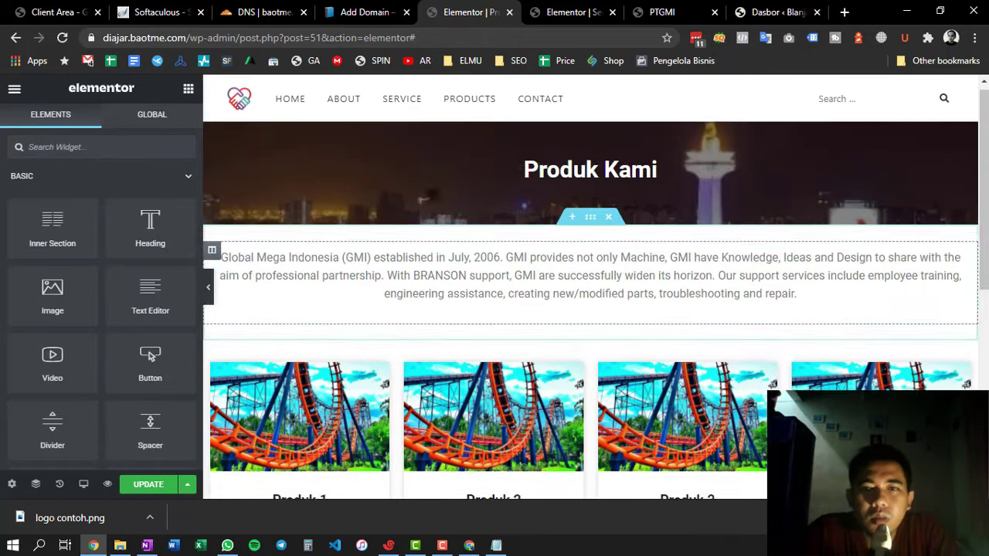
pyautogui.scroll(-5, 579, 231)
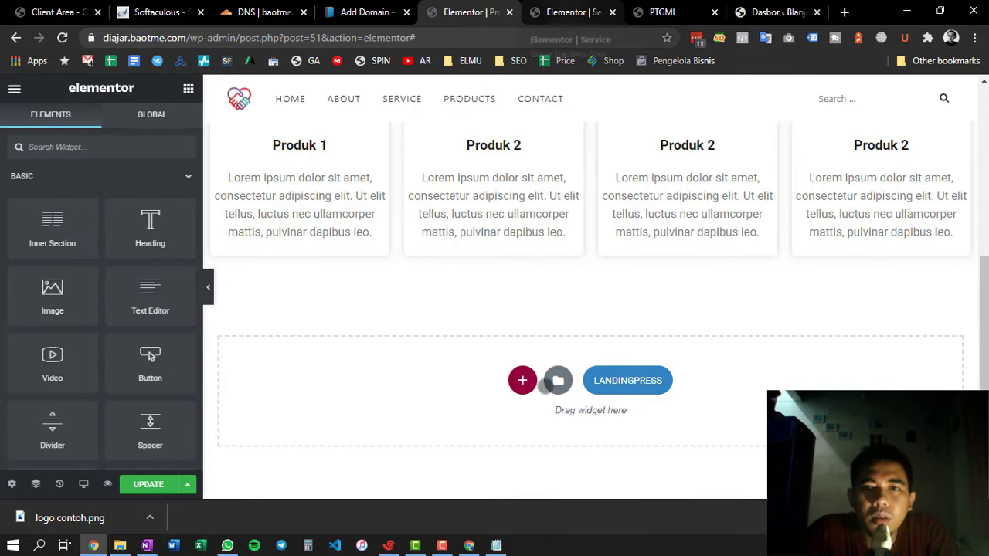
pyautogui.click(523, 380)
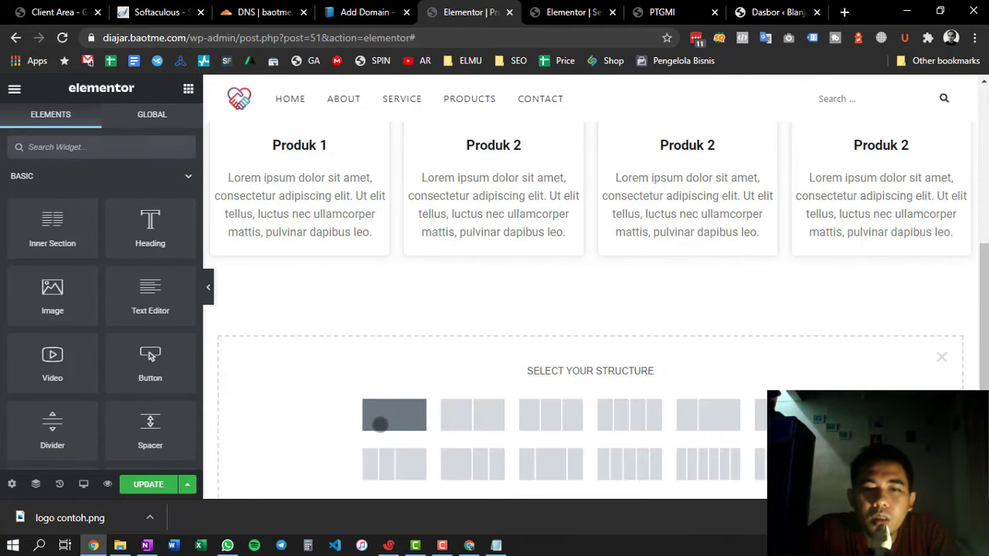
pyautogui.click(394, 415)
# Step: Compare the layout with the Service page editor, then delete the empty new section on Products
pyautogui.click(572, 13)
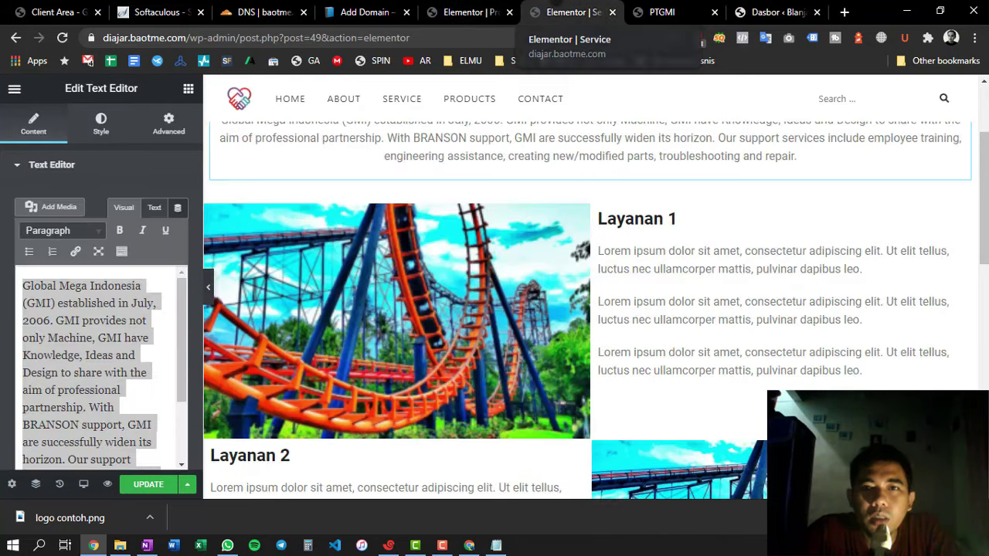
pyautogui.hotkey('ctrl', 'shift', 'Tab')
pyautogui.hotkey('ctrl', 'Tab')
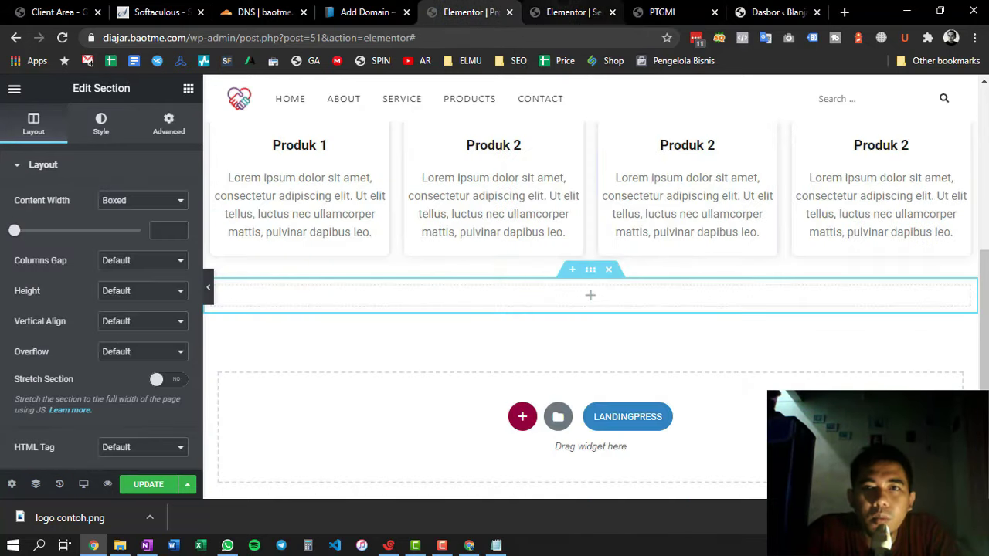
pyautogui.scroll(-10, 626, 309)
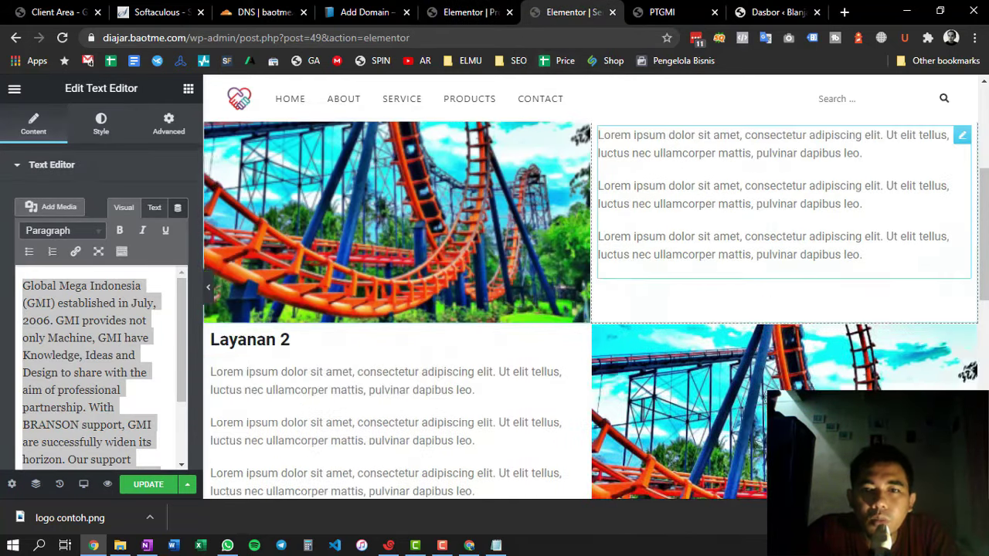
pyautogui.scroll(2, 611, 369)
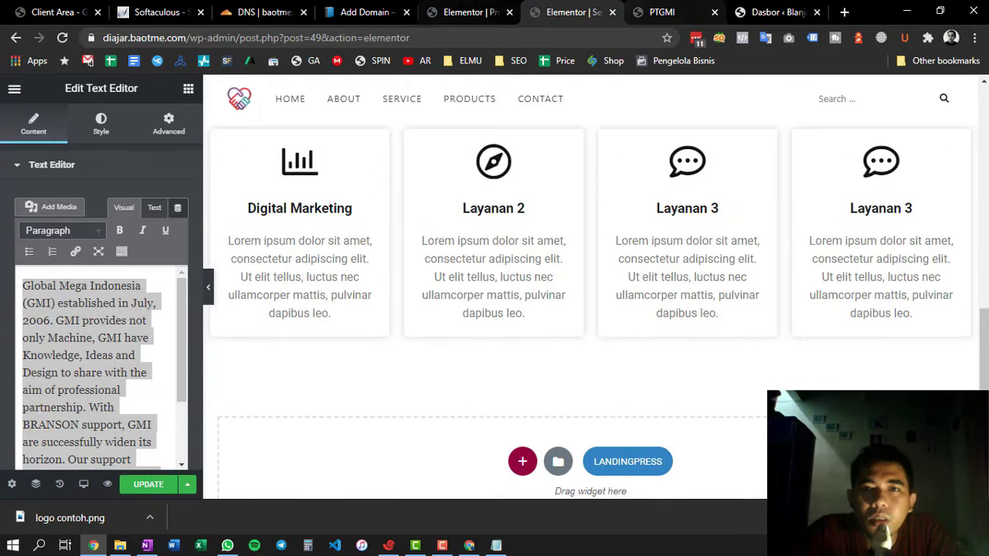
pyautogui.click(473, 12)
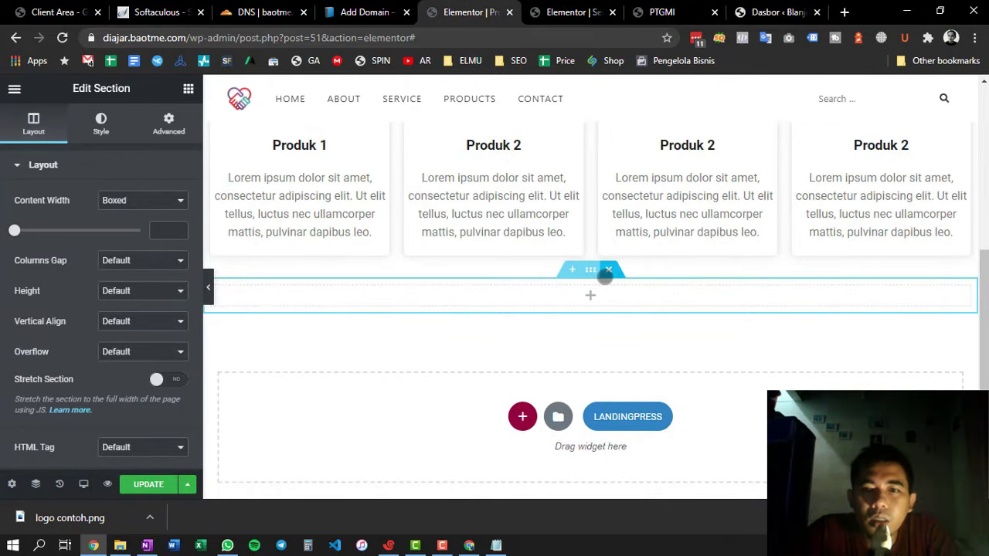
pyautogui.click(608, 272)
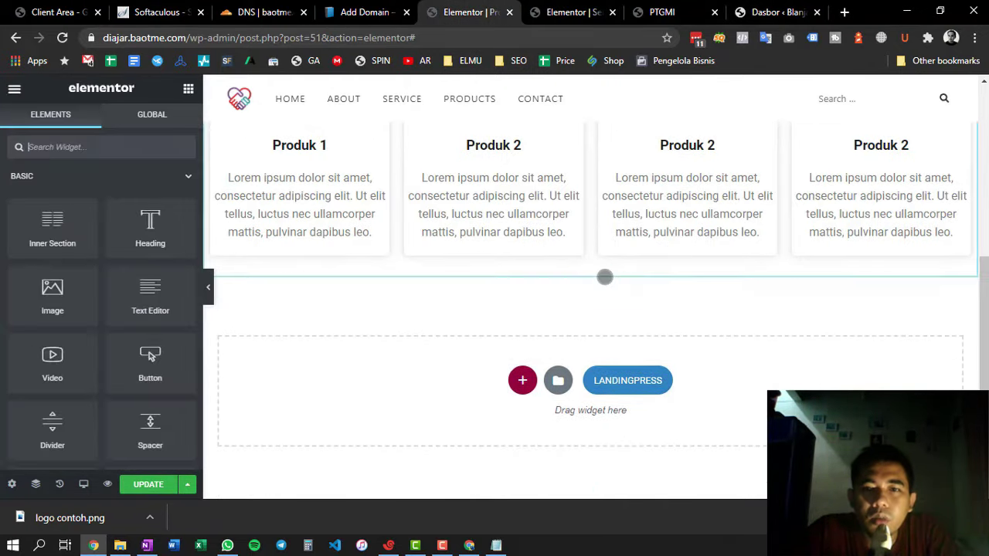
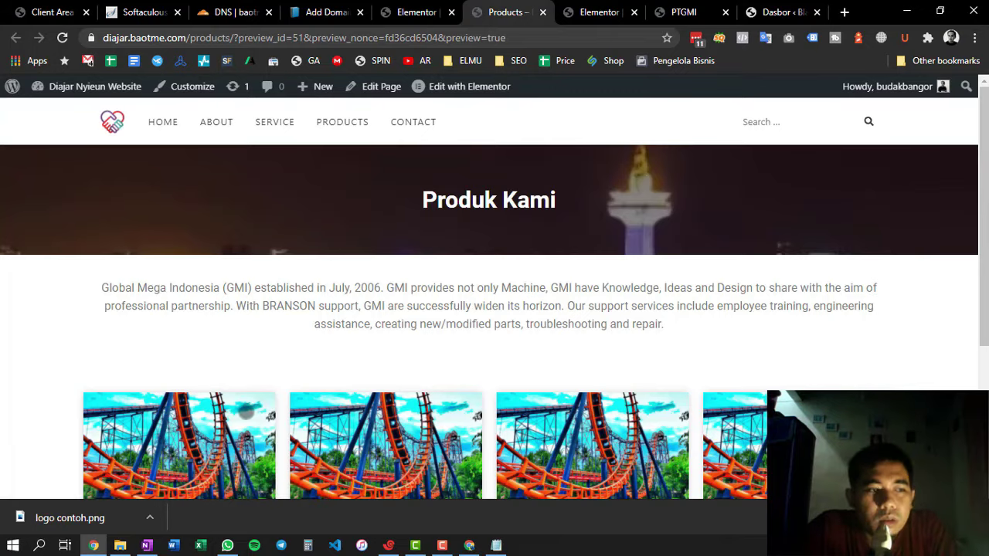
# Step: Inspect the Products preview in Chrome DevTools' phone-sized device mode
pyautogui.scroll(-3, 301, 348)
pyautogui.scroll(3, 301, 348)
pyautogui.scroll(-1, 290, 287)
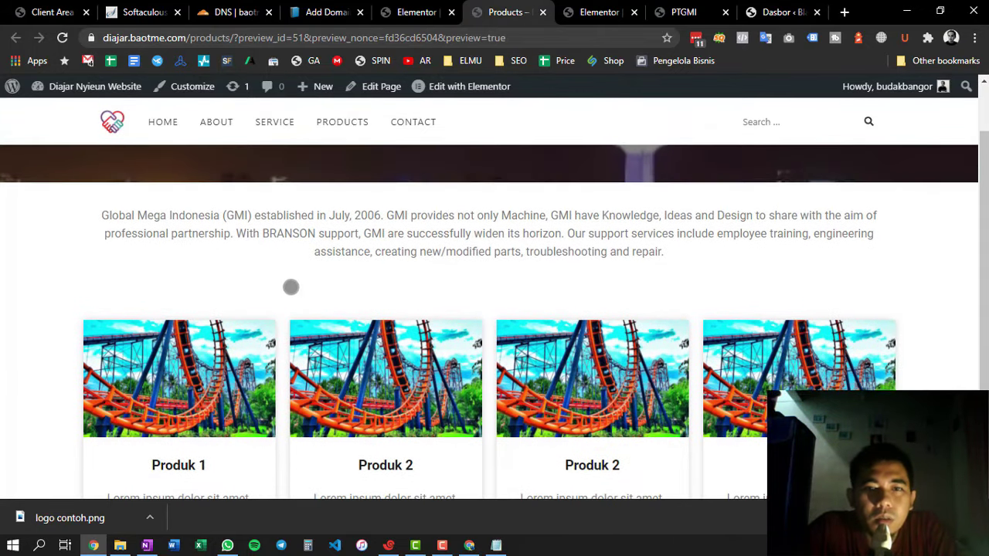
pyautogui.rightClick(316, 222)
pyautogui.click(363, 425)
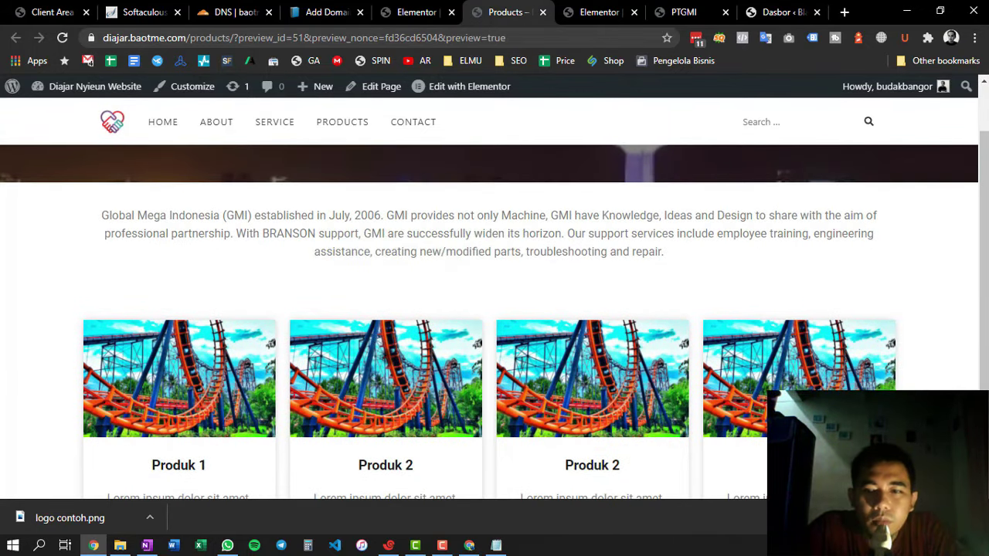
pyautogui.scroll(-7, 254, 343)
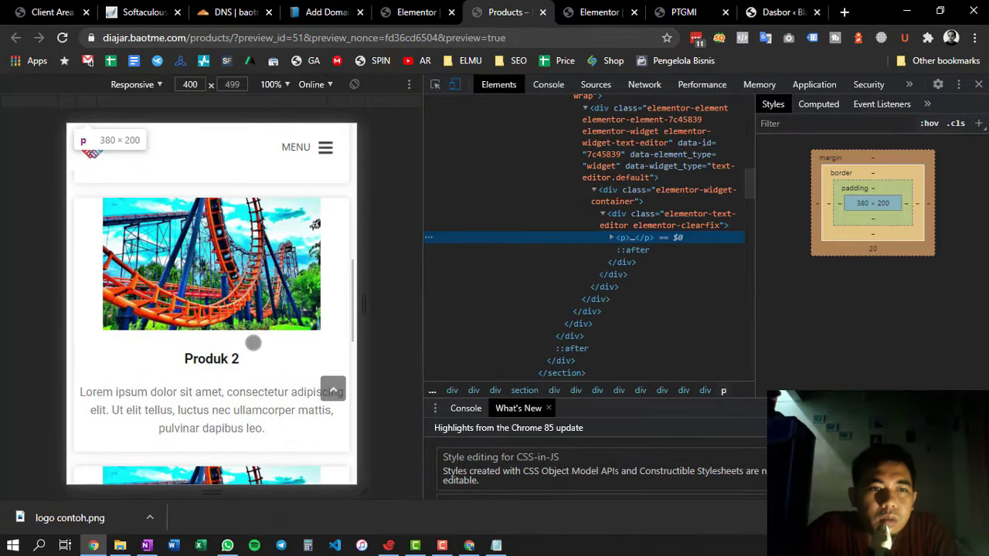
pyautogui.scroll(1, 253, 343)
pyautogui.scroll(-2, 253, 343)
# Step: Back in Elementor, preview the changes and switch Responsive Mode to Mobile
pyautogui.click(417, 12)
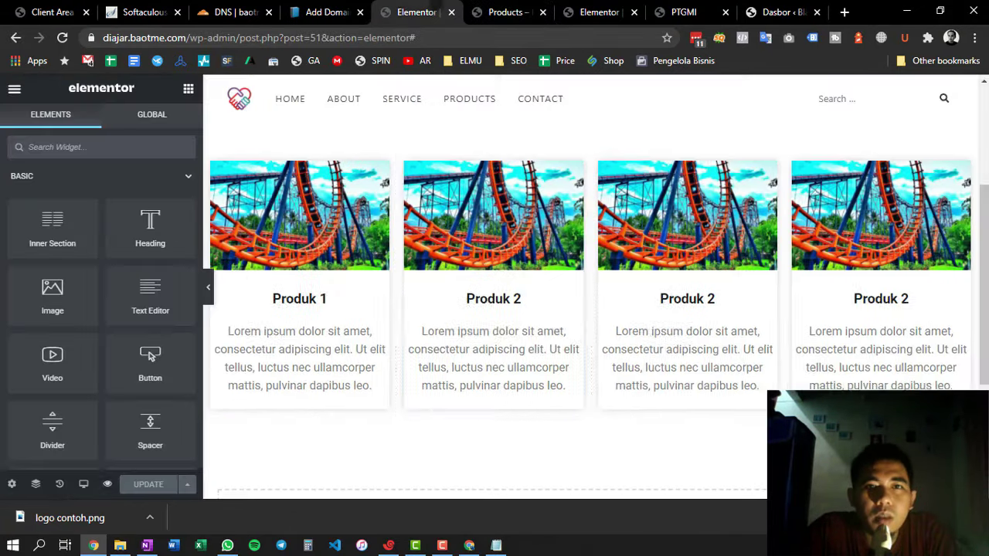
pyautogui.click(108, 484)
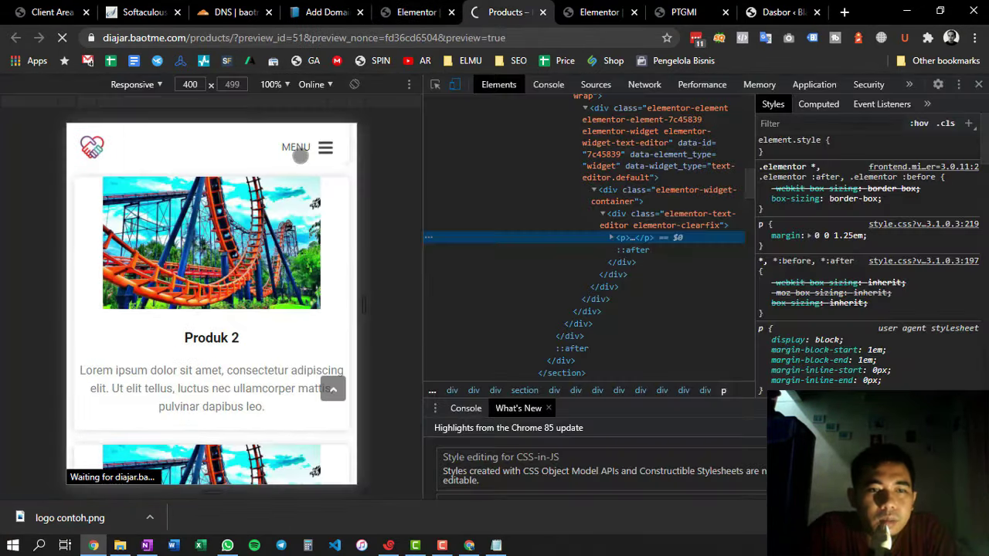
pyautogui.hotkey('ctrl', 'shift', 'Tab')
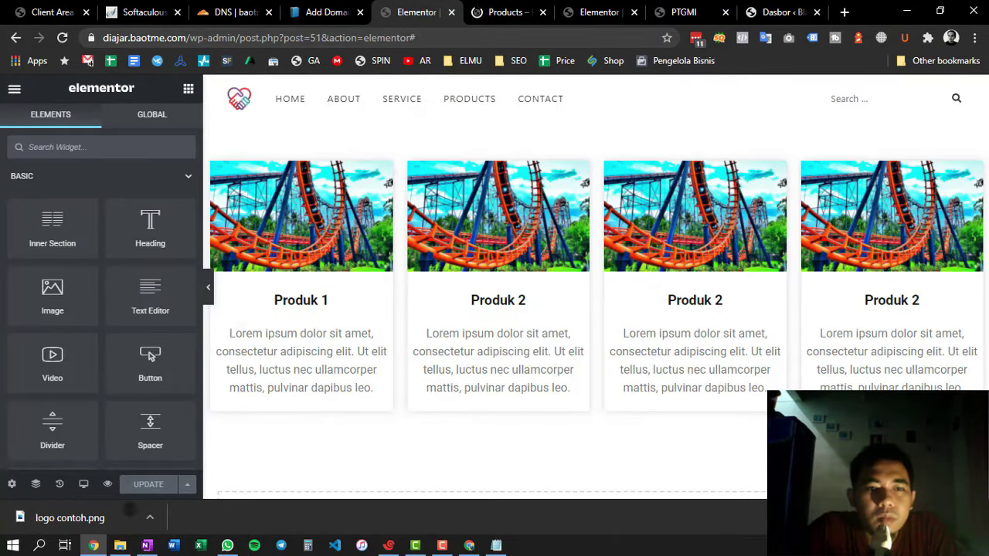
pyautogui.click(84, 484)
pyautogui.click(51, 447)
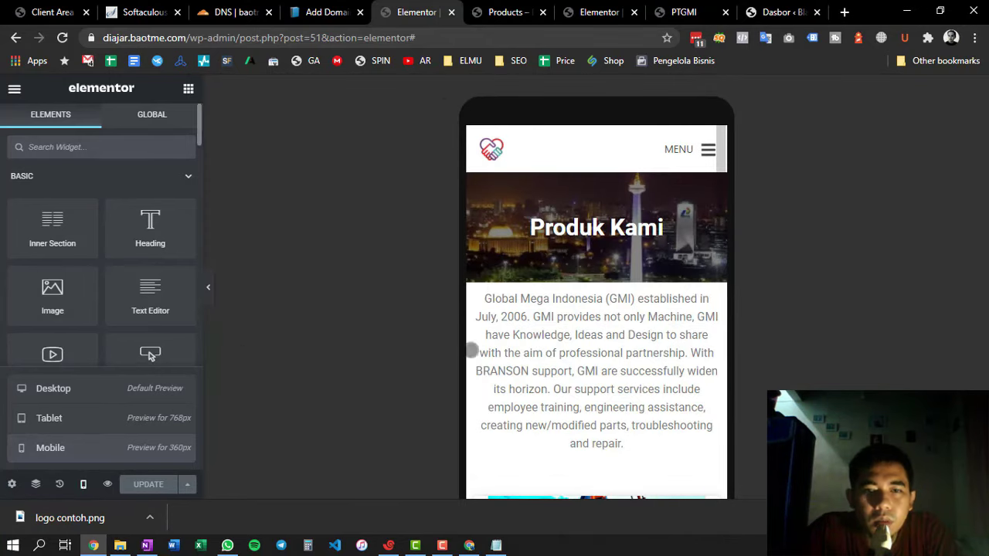
# Step: Edit the Produk 1 image box and leave its padding values empty
pyautogui.scroll(-4, 545, 378)
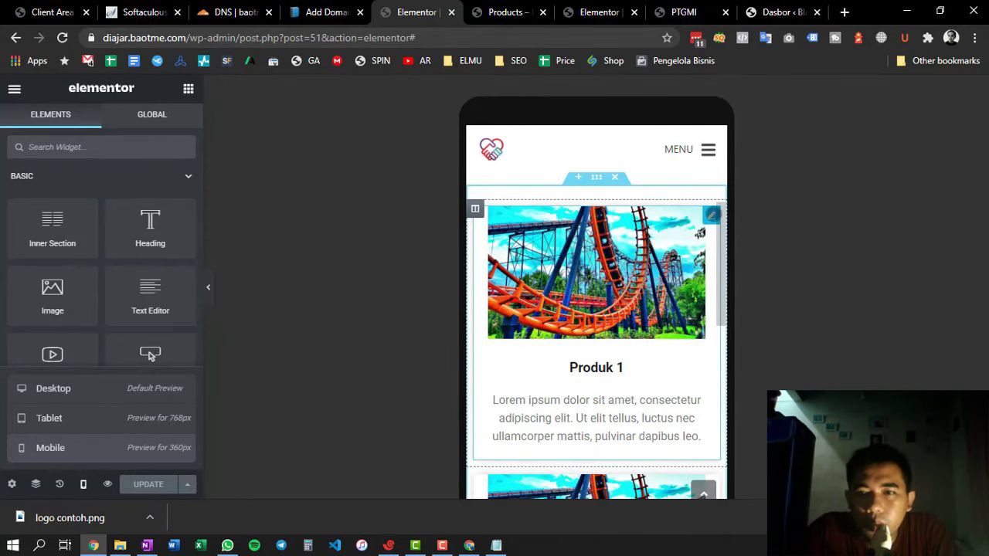
pyautogui.click(711, 214)
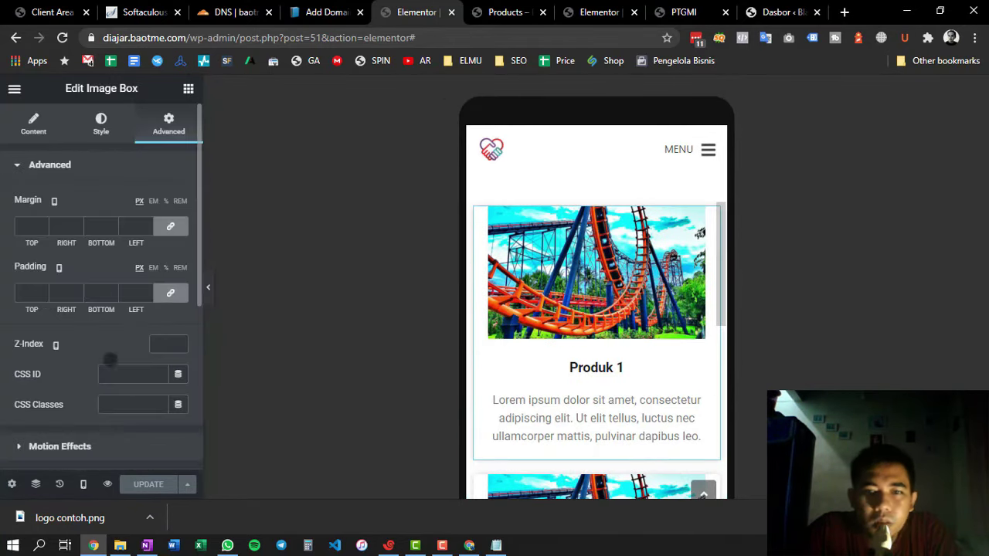
pyautogui.click(170, 295)
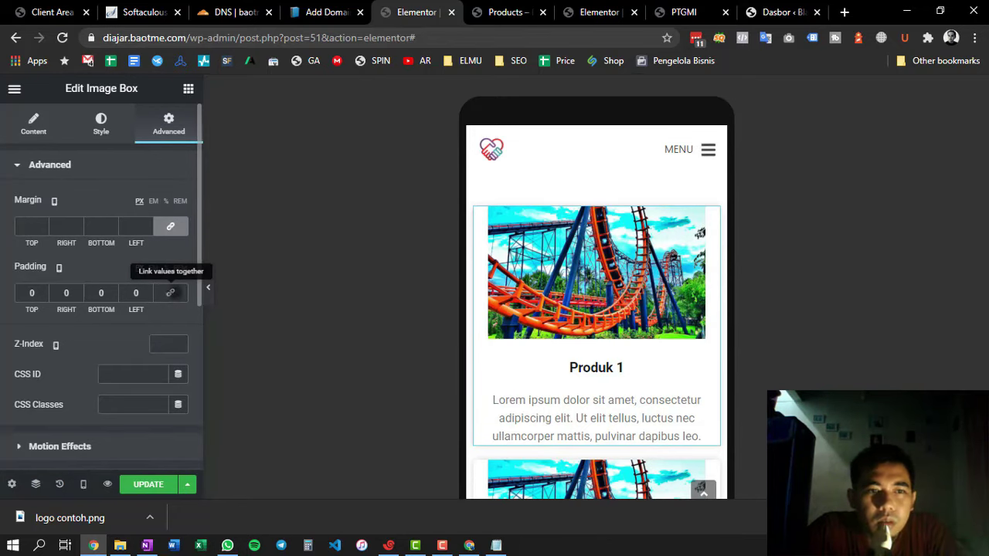
pyautogui.click(170, 293)
pyautogui.press('BackSpace')
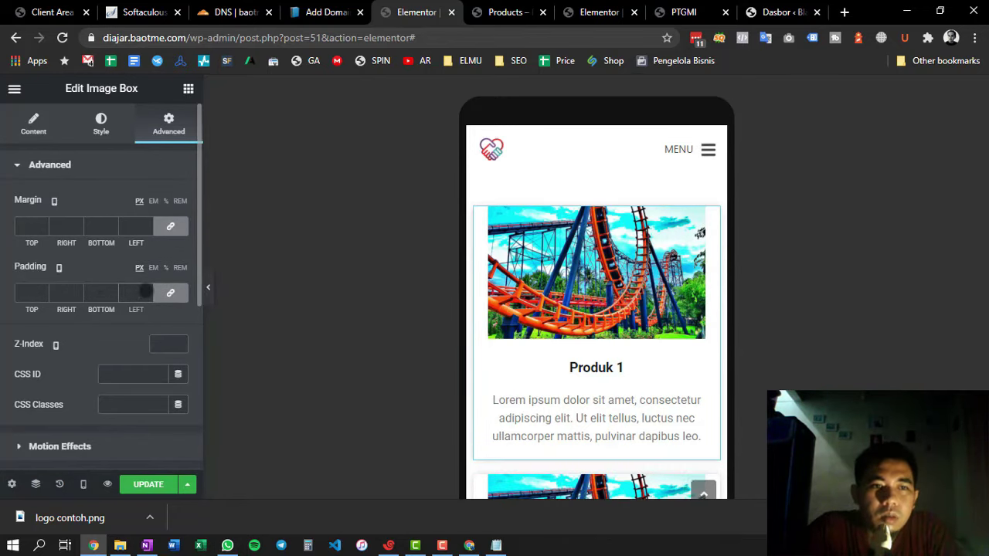
# Step: Set the image width to 100% and image spacing to 0
pyautogui.click(102, 123)
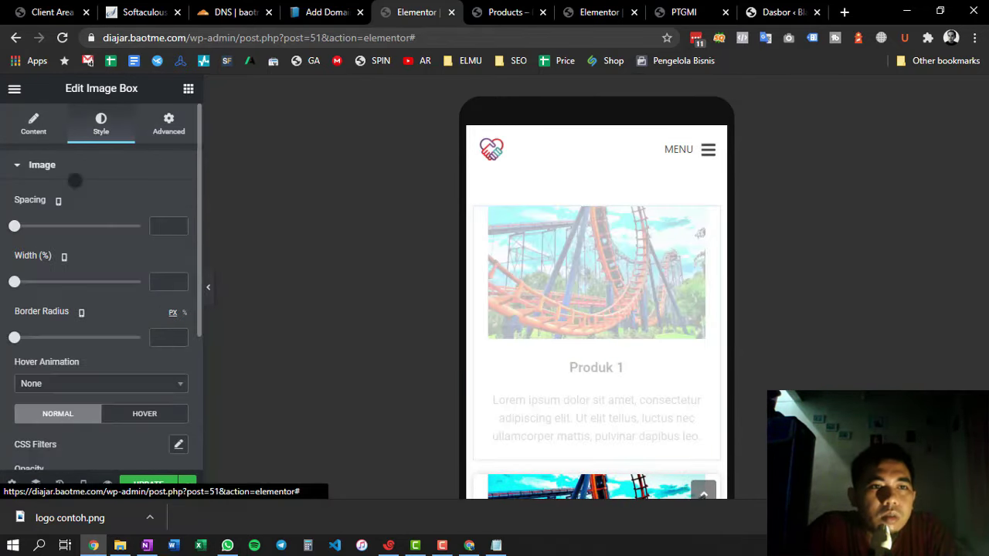
pyautogui.moveTo(14, 281); pyautogui.dragTo(140, 282)
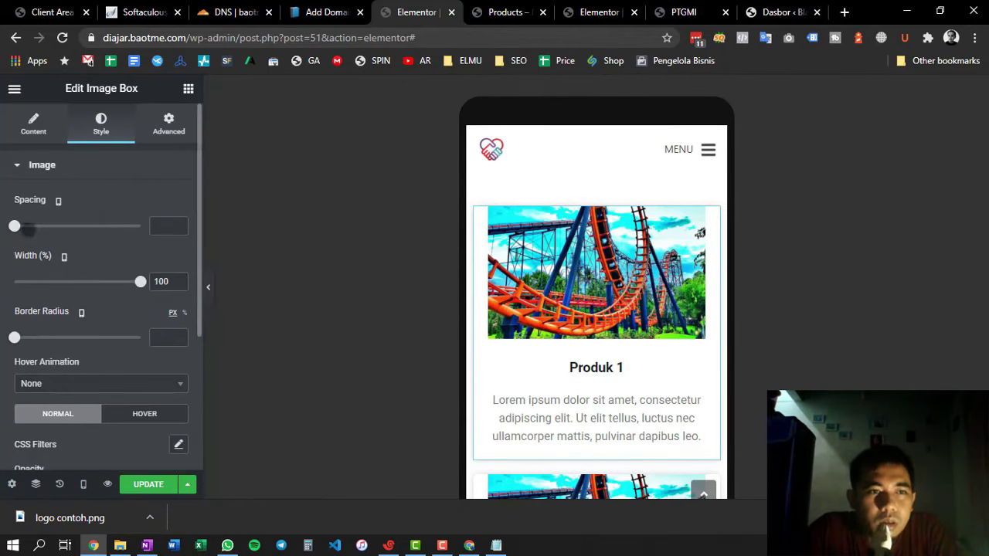
pyautogui.moveTo(14, 226)
pyautogui.mouseDown()
pyautogui.moveTo(75, 226)
pyautogui.moveTo(14, 226)
pyautogui.mouseUp()
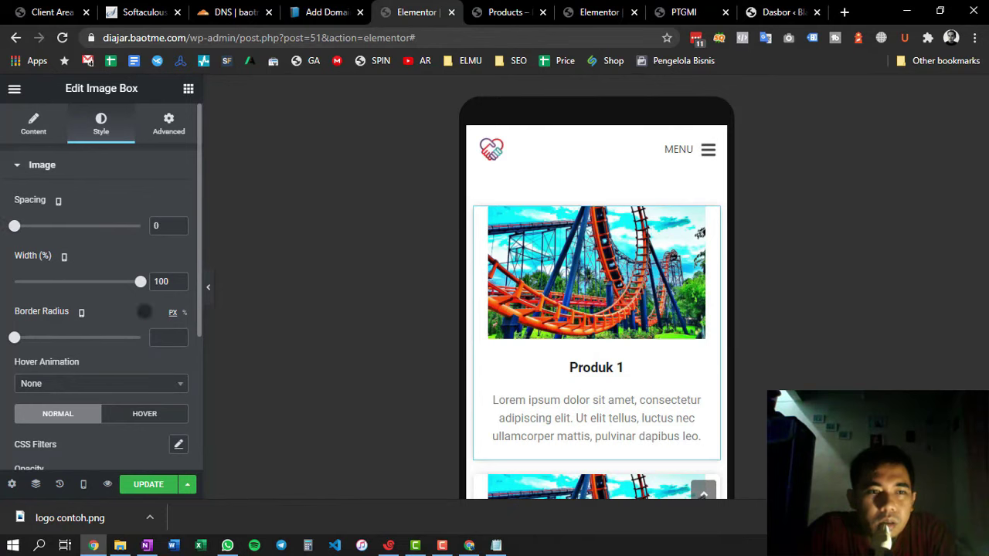
# Step: Try a padding and margin of 1 in Advanced, then clear both fields
pyautogui.click(38, 135)
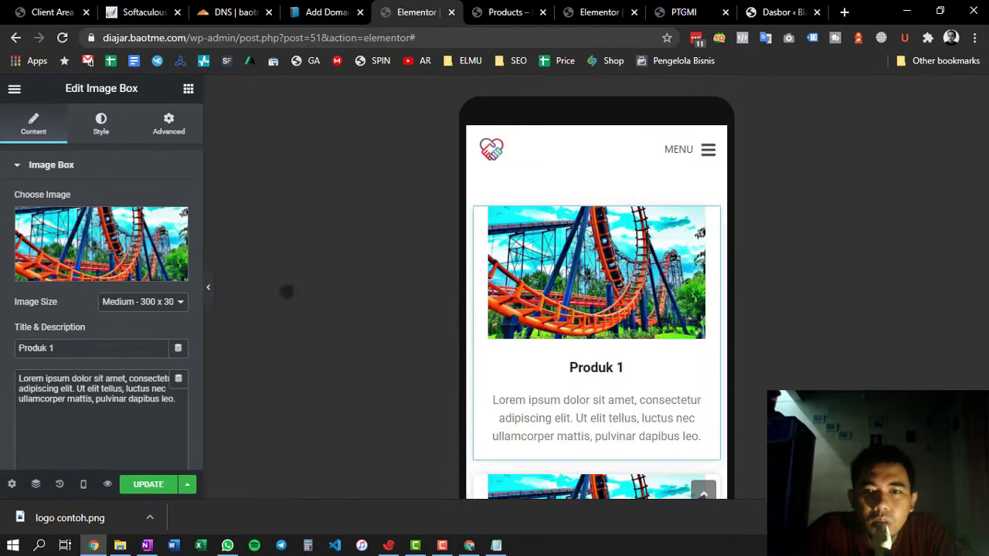
pyautogui.click(168, 124)
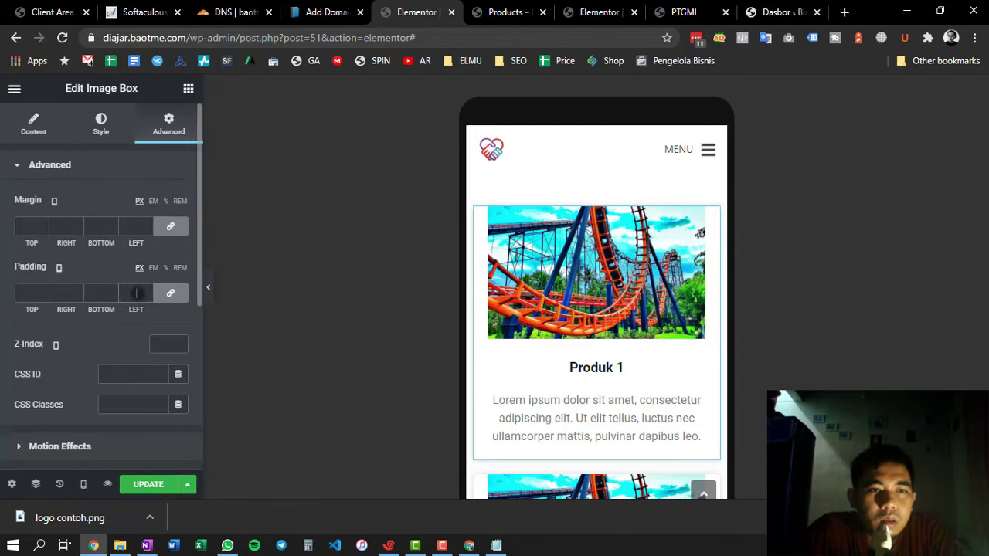
pyautogui.click(136, 293)
pyautogui.write('1')
pyautogui.press('BackSpace')
pyautogui.click(134, 226)
pyautogui.write('1')
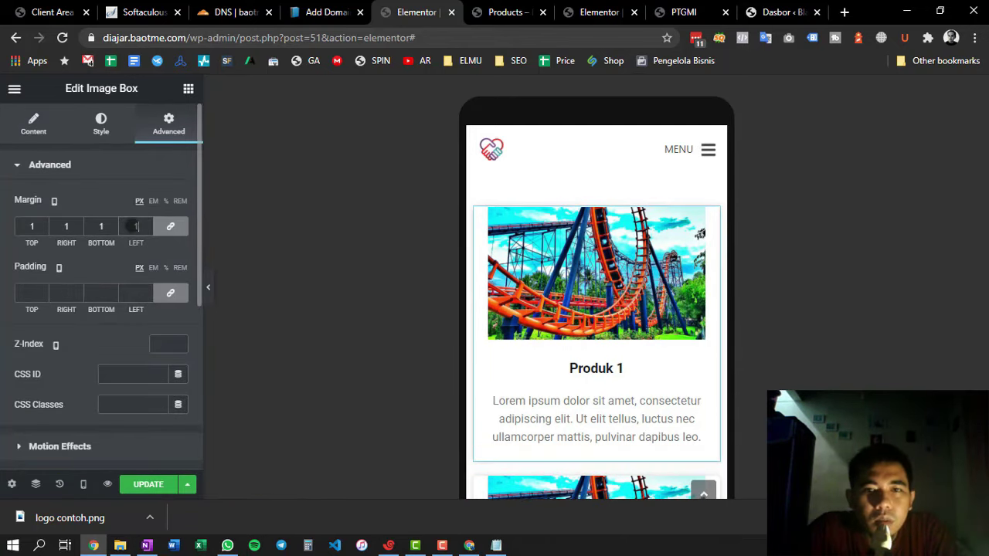
pyautogui.press('BackSpace')
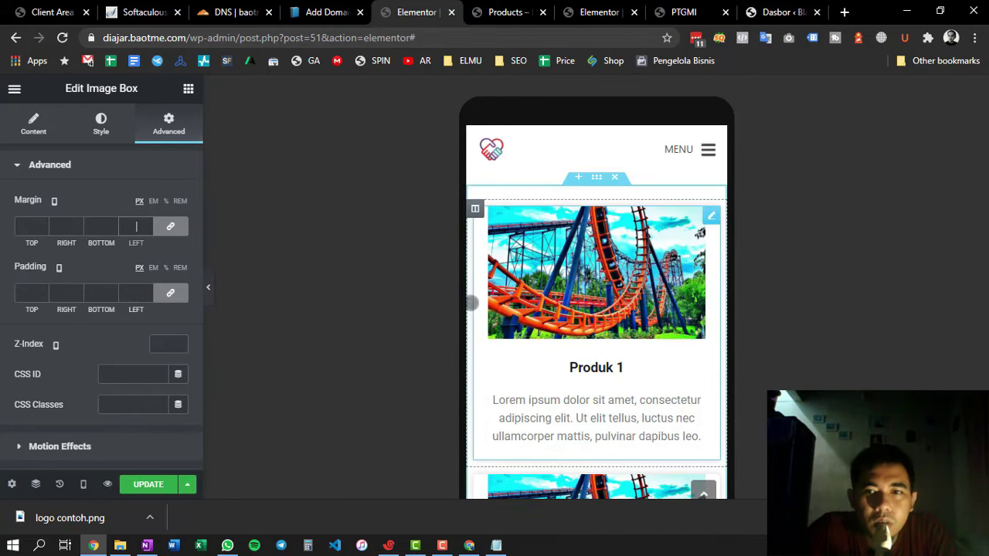
pyautogui.scroll(-3, 470, 303)
pyautogui.scroll(3, 618, 247)
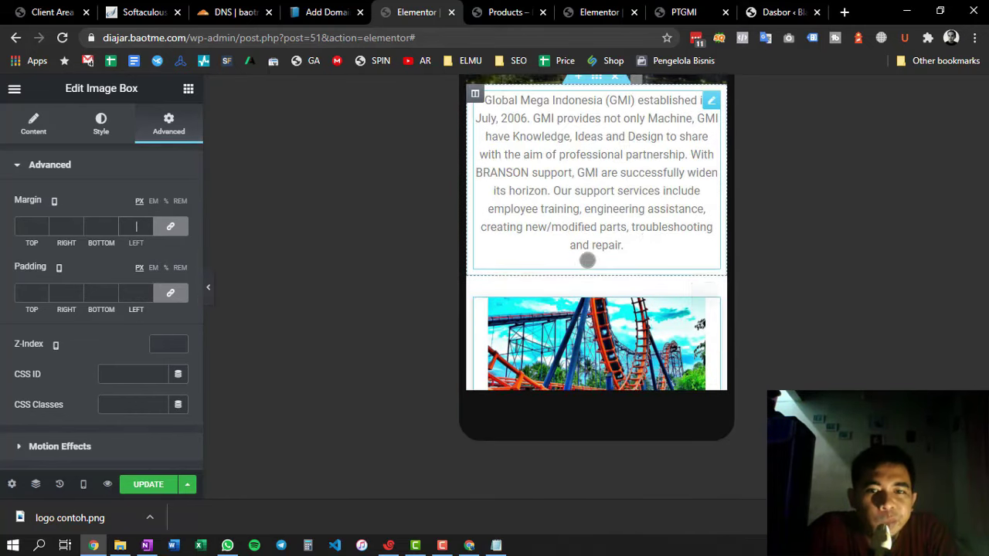
pyautogui.scroll(-3, 572, 217)
pyautogui.scroll(2, 558, 170)
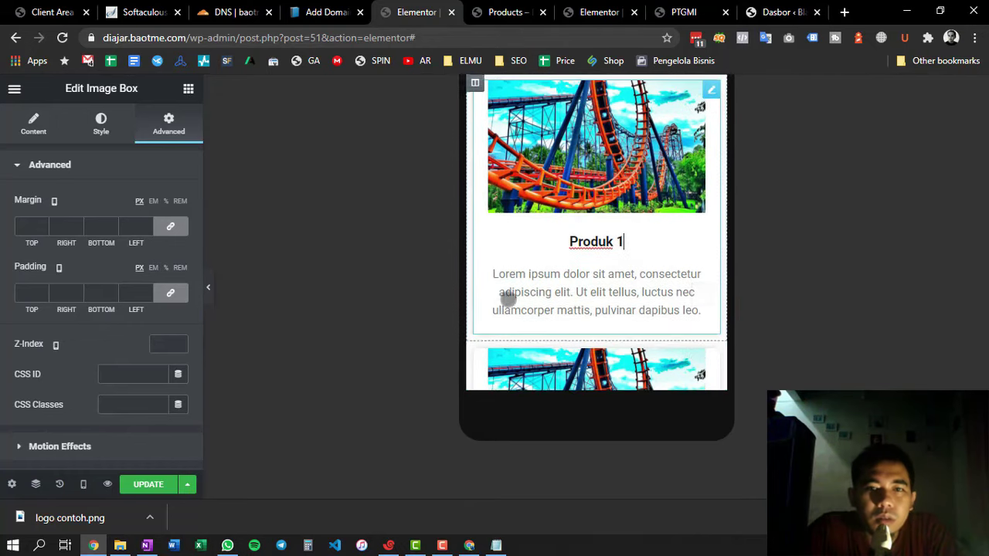
# Step: Review the title and description styles, then open the Medium 300 x 300 Image Size list
pyautogui.click(102, 124)
pyautogui.scroll(-3, 54, 348)
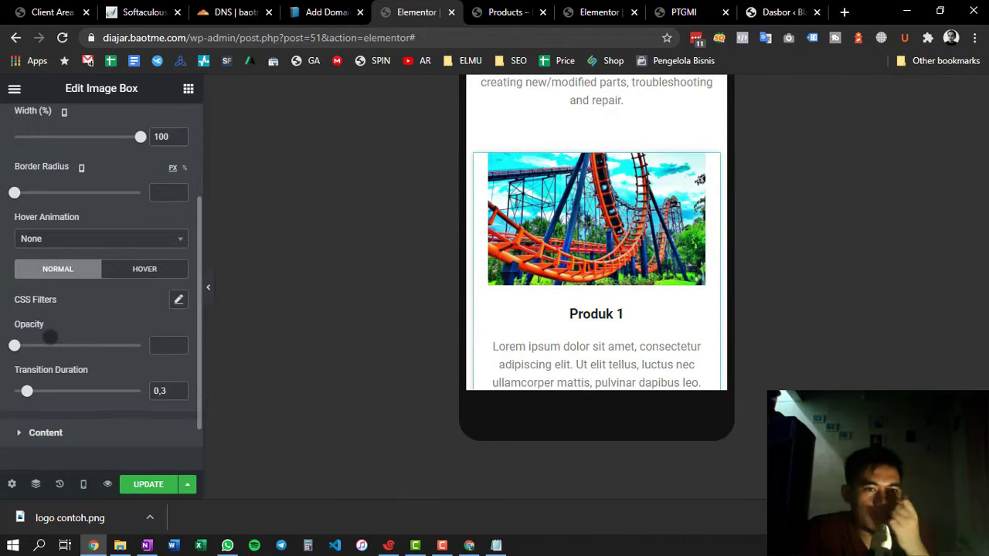
pyautogui.click(99, 368)
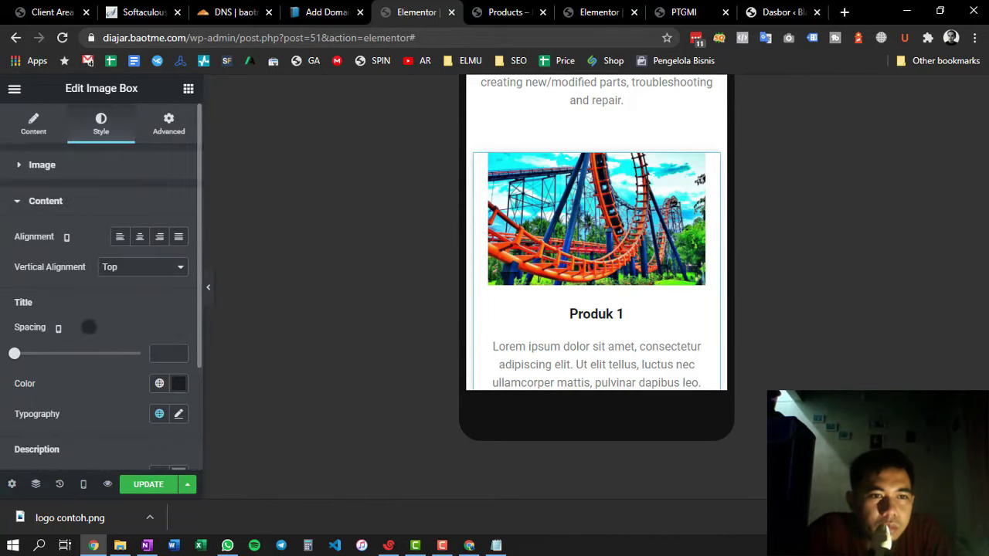
pyautogui.scroll(-2, 89, 327)
pyautogui.scroll(2, 89, 326)
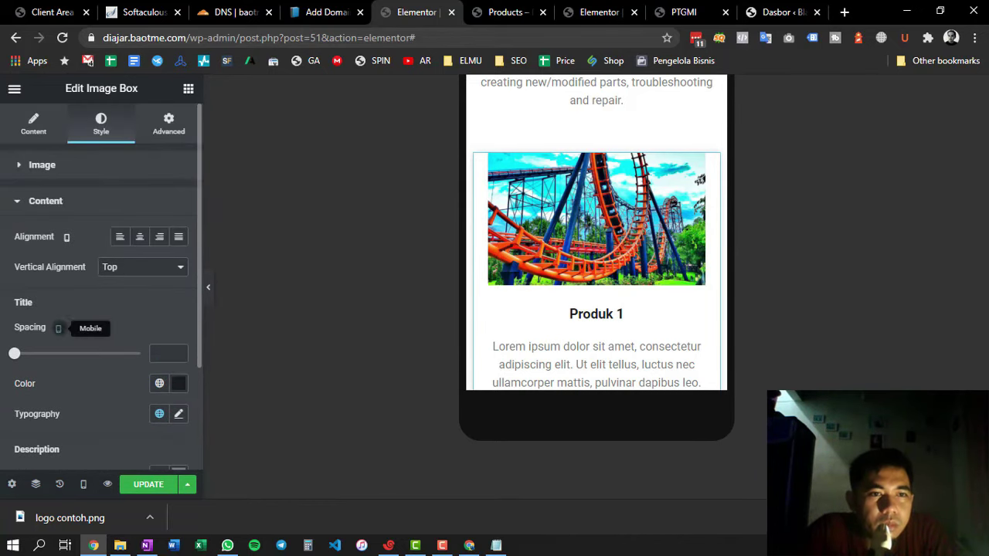
pyautogui.click(33, 124)
pyautogui.click(133, 302)
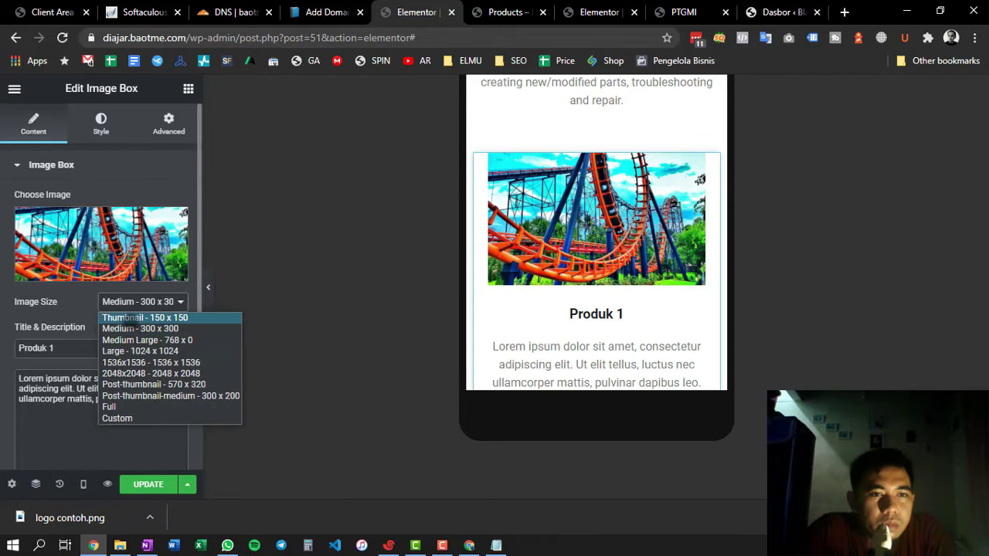
# Step: Set Produk 1 to Medium Large, then paste the box and its style onto Produk 2
pyautogui.click(131, 340)
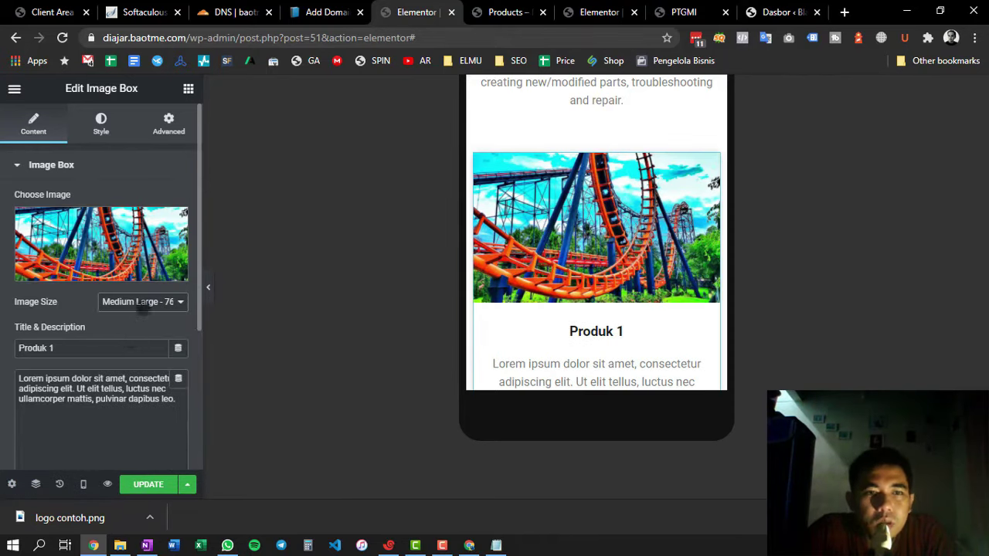
pyautogui.rightClick(666, 196)
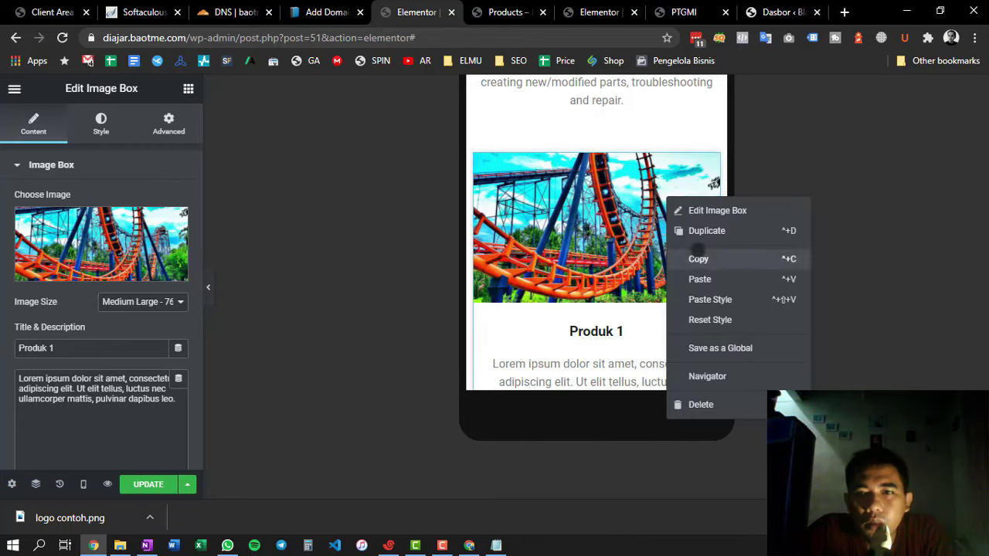
pyautogui.click(681, 258)
pyautogui.scroll(-3, 665, 232)
pyautogui.rightClick(702, 234)
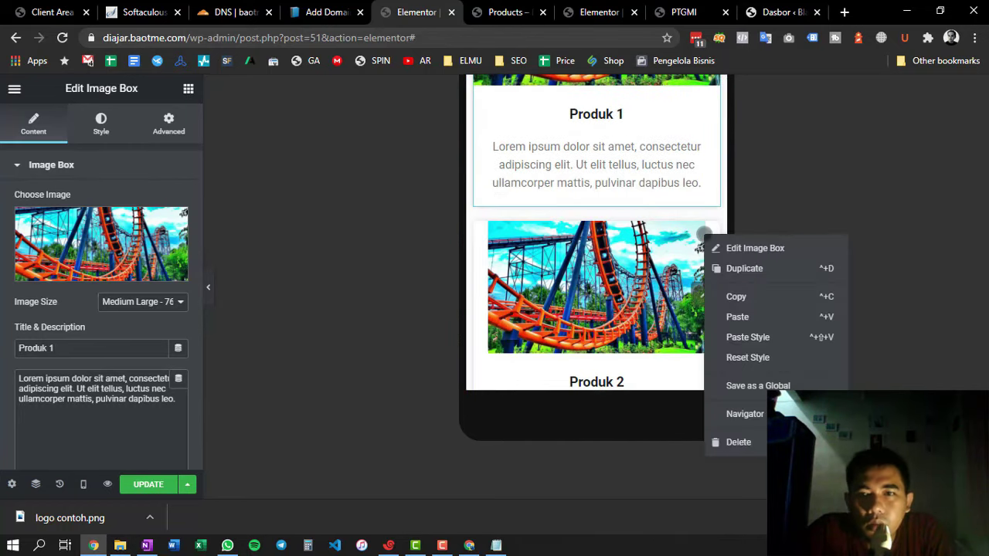
pyautogui.click(736, 317)
pyautogui.scroll(-2, 618, 232)
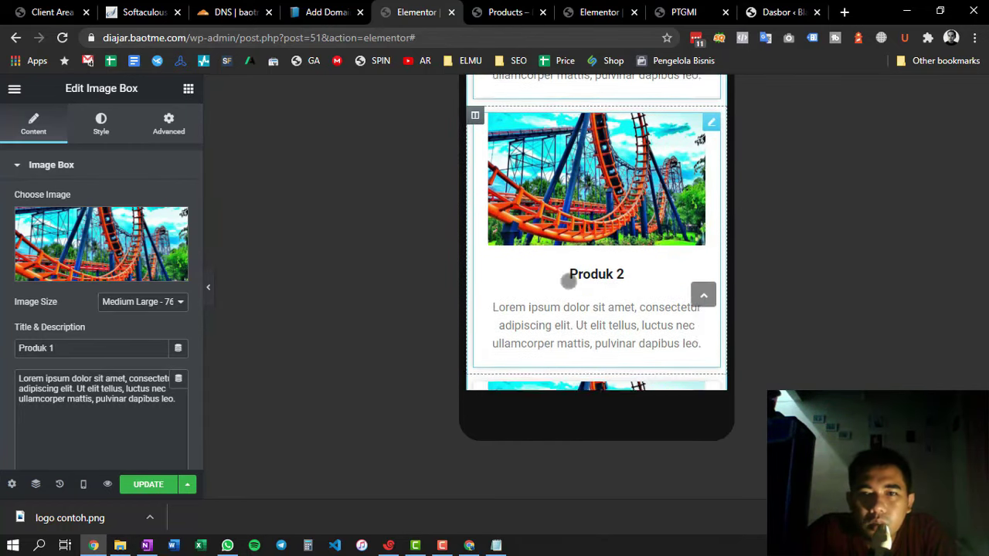
pyautogui.rightClick(711, 83)
pyautogui.click(746, 179)
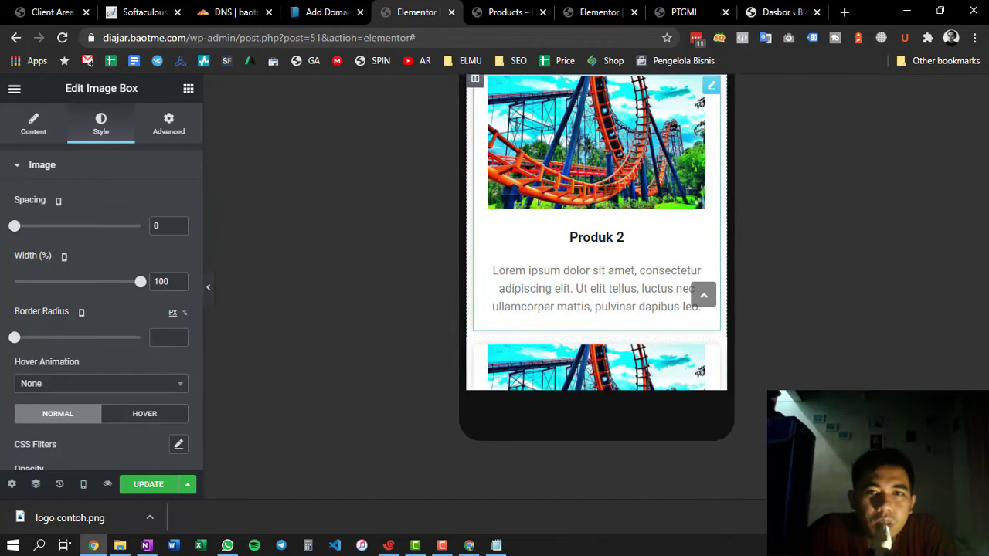
# Step: Compare Medium with Medium Large on Produk 2, settling on Medium Large - 768
pyautogui.click(33, 123)
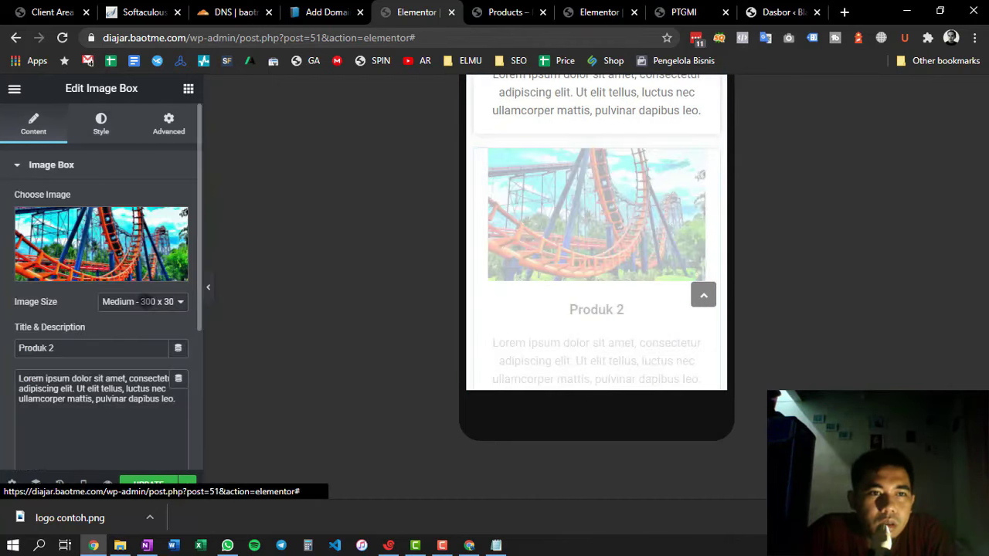
pyautogui.click(141, 301)
pyautogui.click(136, 340)
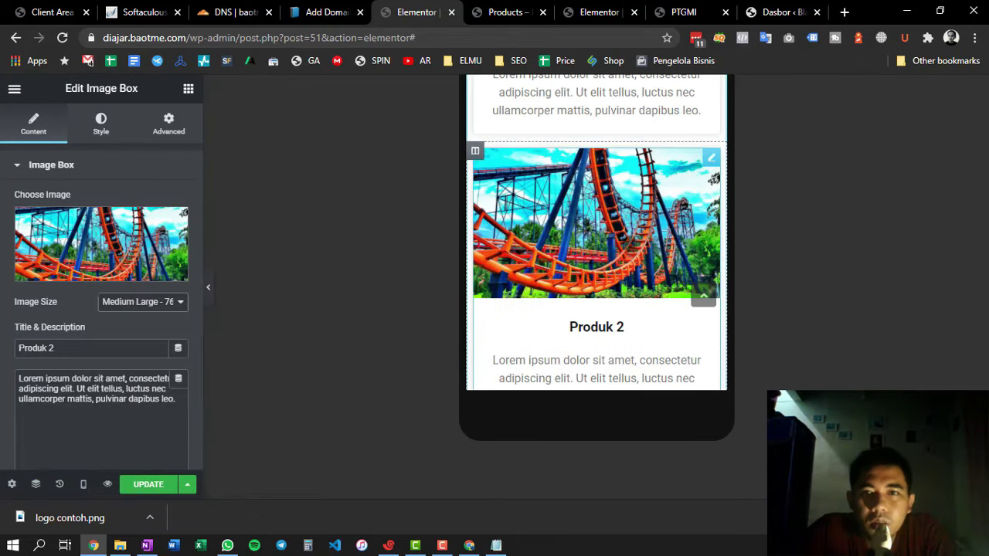
pyautogui.press('Up')
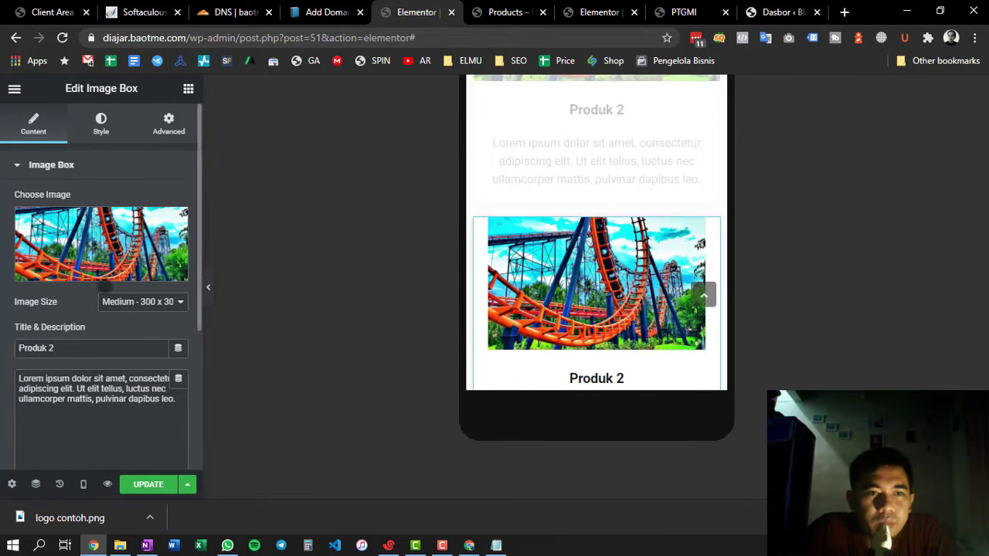
pyautogui.click(124, 306)
pyautogui.click(131, 338)
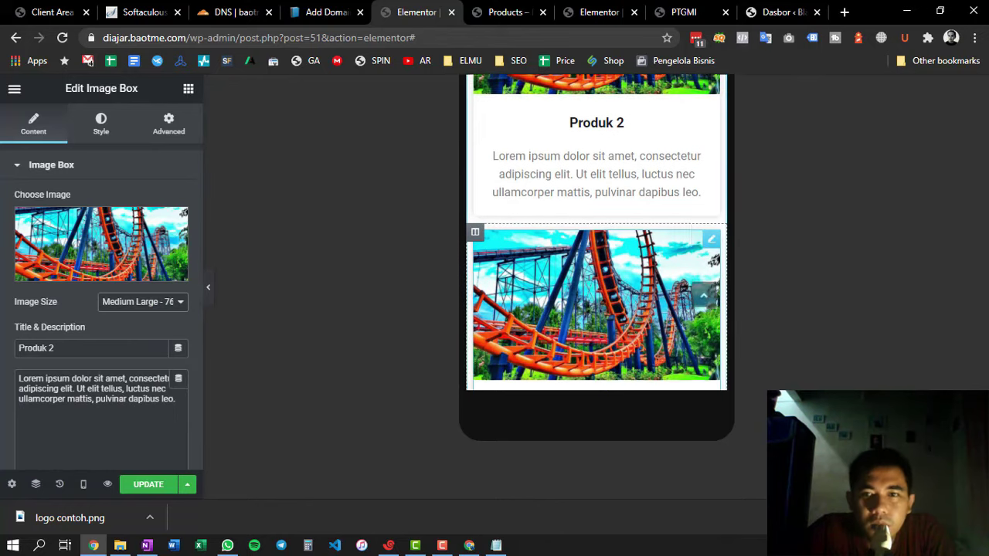
pyautogui.press('Up')
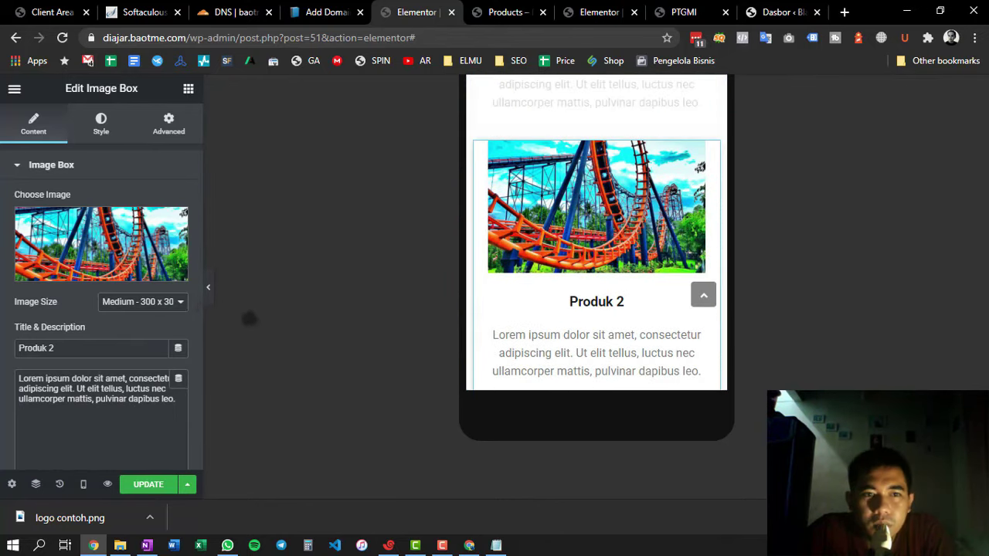
pyautogui.click(159, 302)
pyautogui.click(162, 340)
pyautogui.scroll(-5, 650, 281)
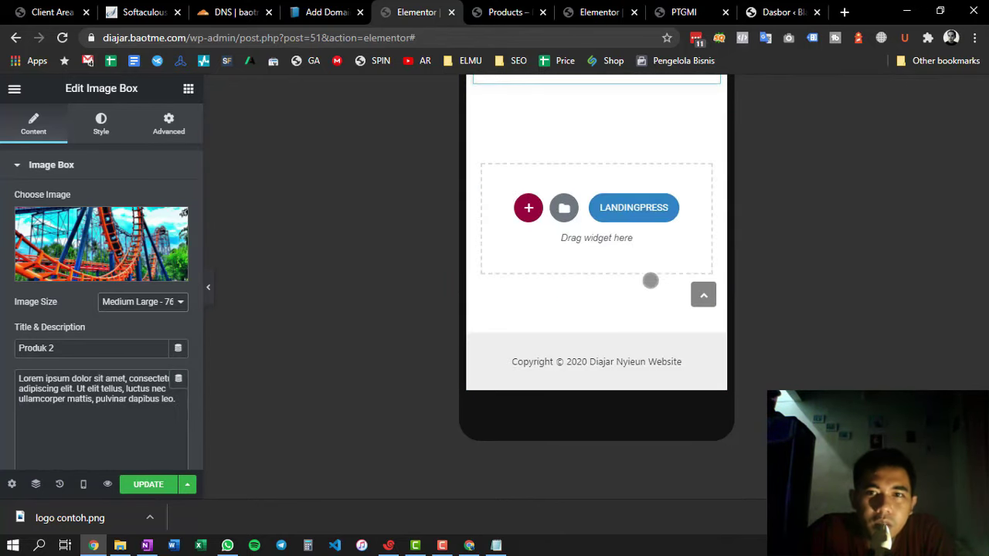
pyautogui.scroll(5, 651, 281)
pyautogui.scroll(-3, 650, 281)
pyautogui.click(187, 484)
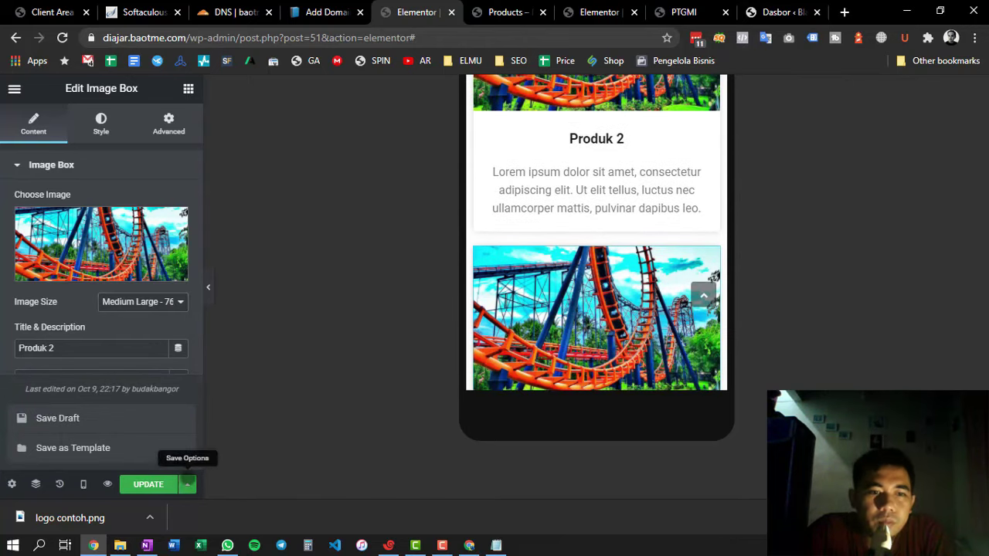
# Step: Update the page and reload the Products preview to check it at mobile width
pyautogui.click(170, 484)
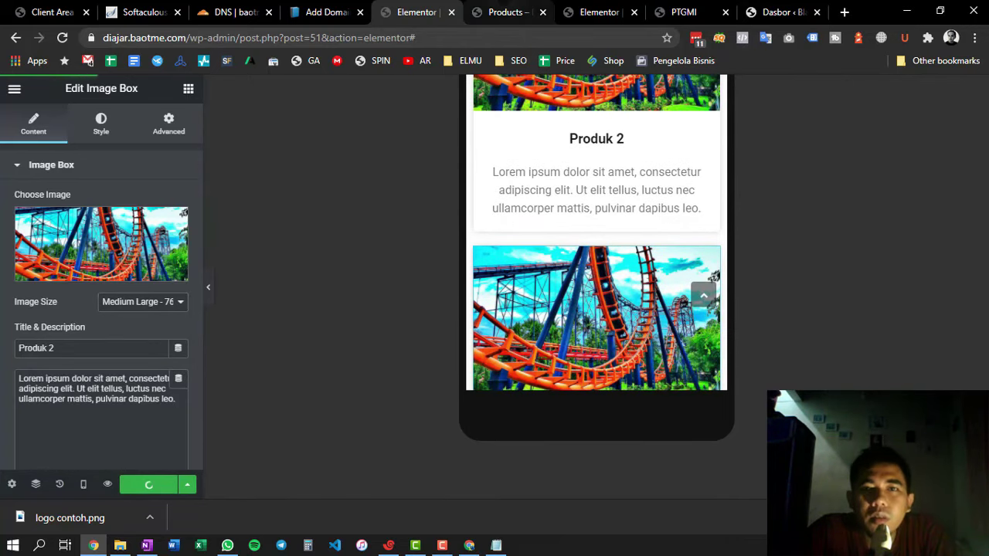
pyautogui.hotkey('ctrl', 'Tab')
pyautogui.hotkey('ctrl', 'shift', 'Tab')
pyautogui.hotkey('ctrl', 'Tab')
pyautogui.press('F5')
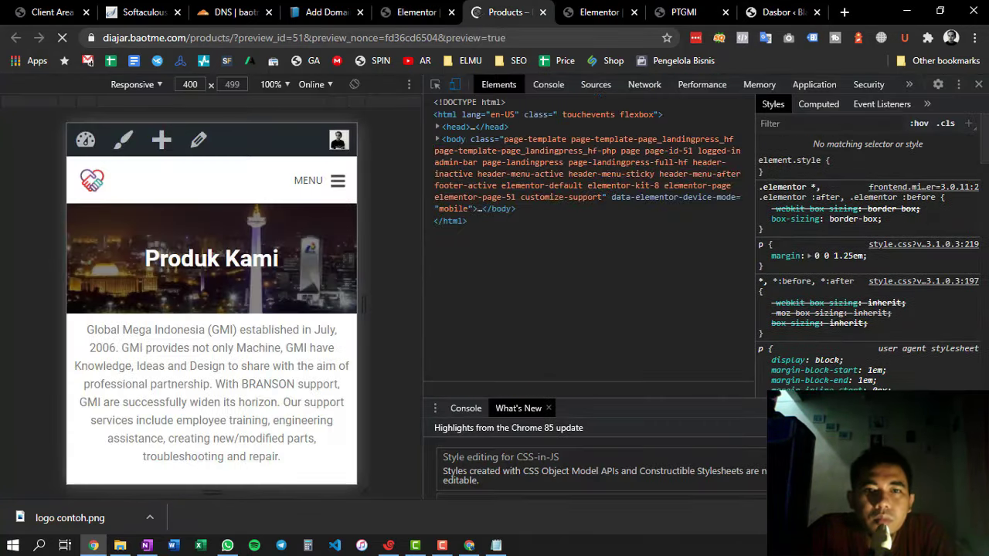
pyautogui.scroll(-10, 219, 302)
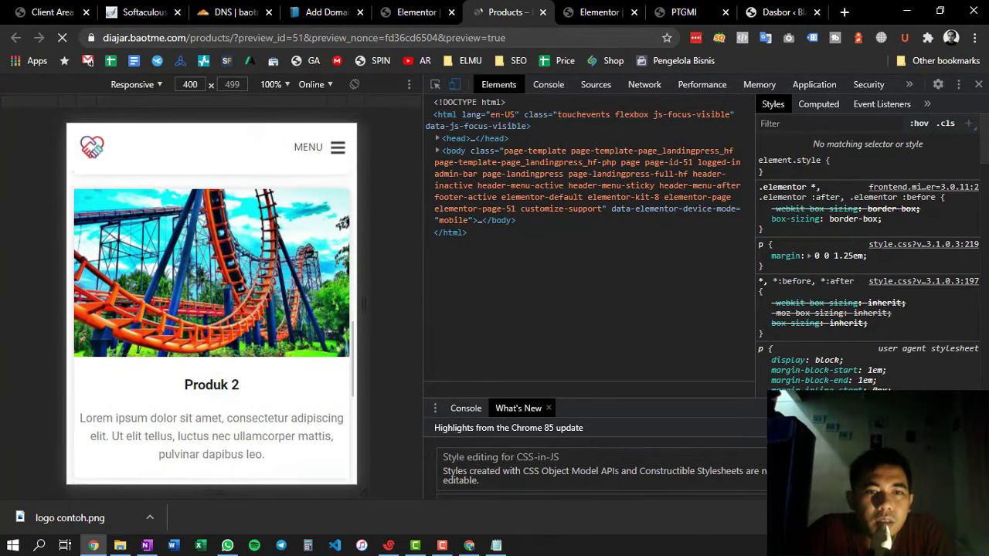
pyautogui.scroll(-5, 222, 299)
pyautogui.scroll(6, 222, 299)
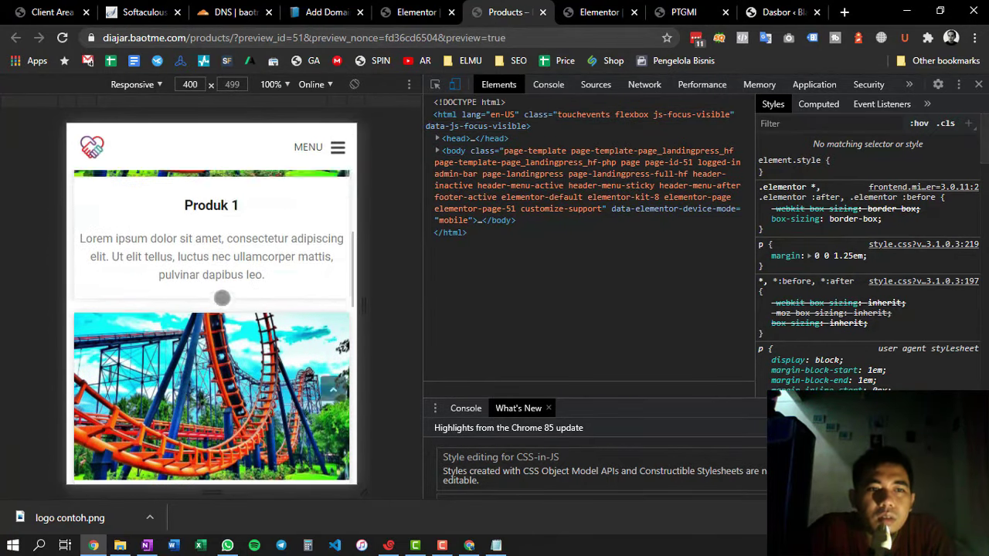
pyautogui.scroll(5, 221, 299)
pyautogui.scroll(-1, 222, 298)
pyautogui.scroll(2, 221, 298)
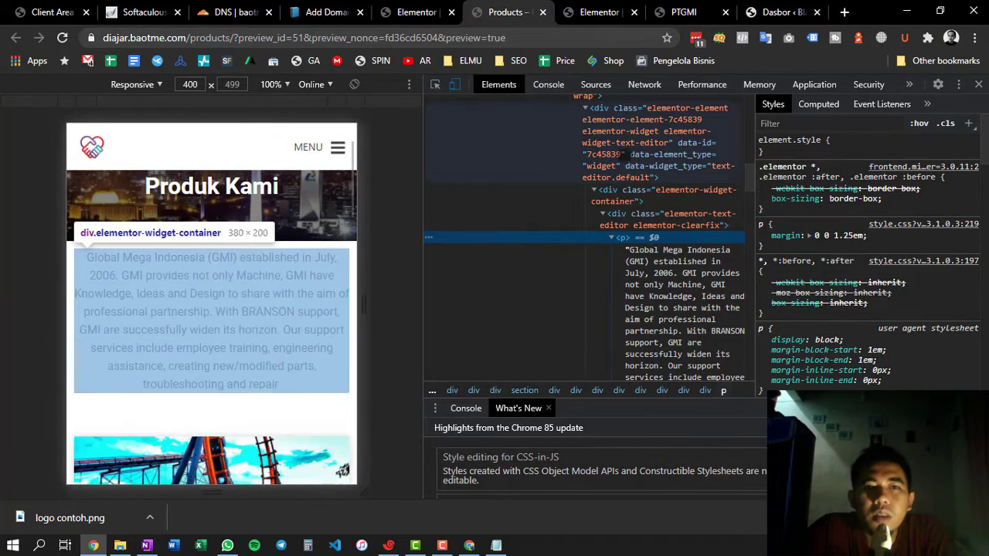
# Step: Close DevTools and exit Elementor to the WordPress dashboard
pyautogui.press('F12')
pyautogui.hotkey('ctrl', 'shift', 'Tab')
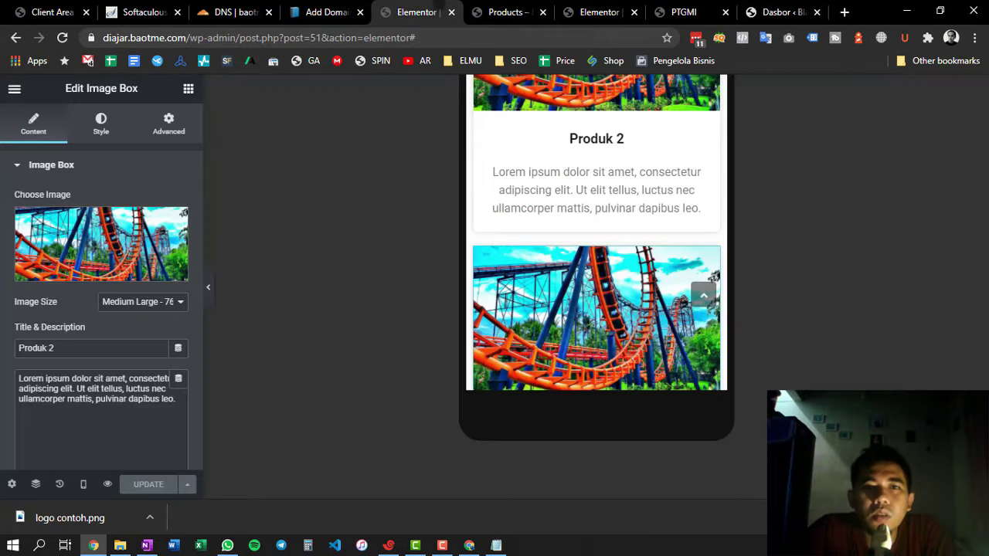
pyautogui.hotkey('ctrl', 'Tab')
pyautogui.scroll(1, 497, 303)
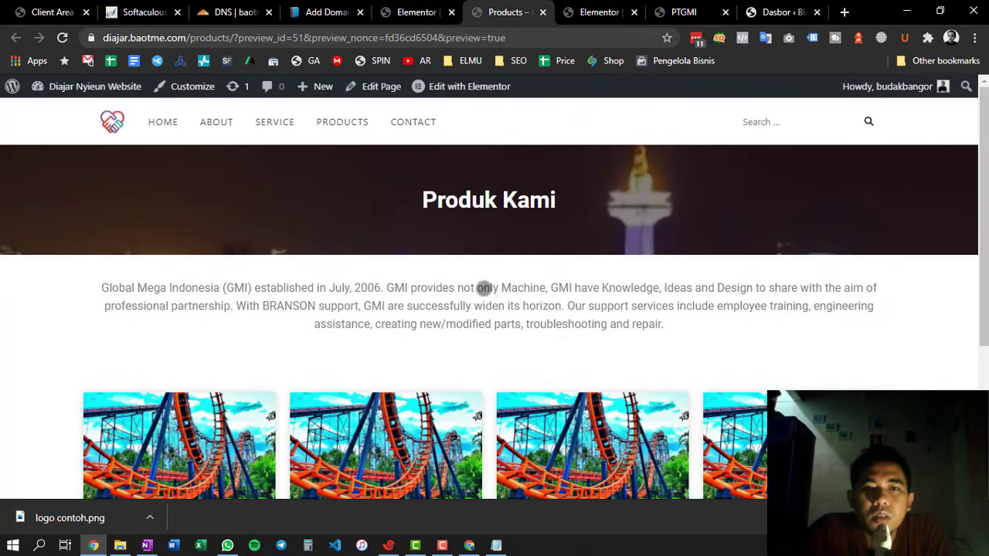
pyautogui.click(416, 12)
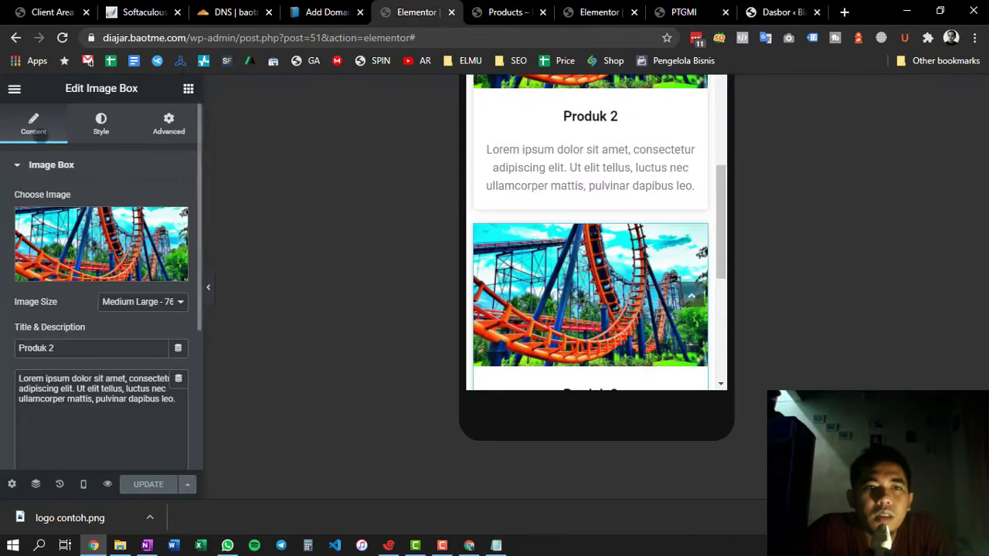
pyautogui.click(14, 88)
pyautogui.click(68, 340)
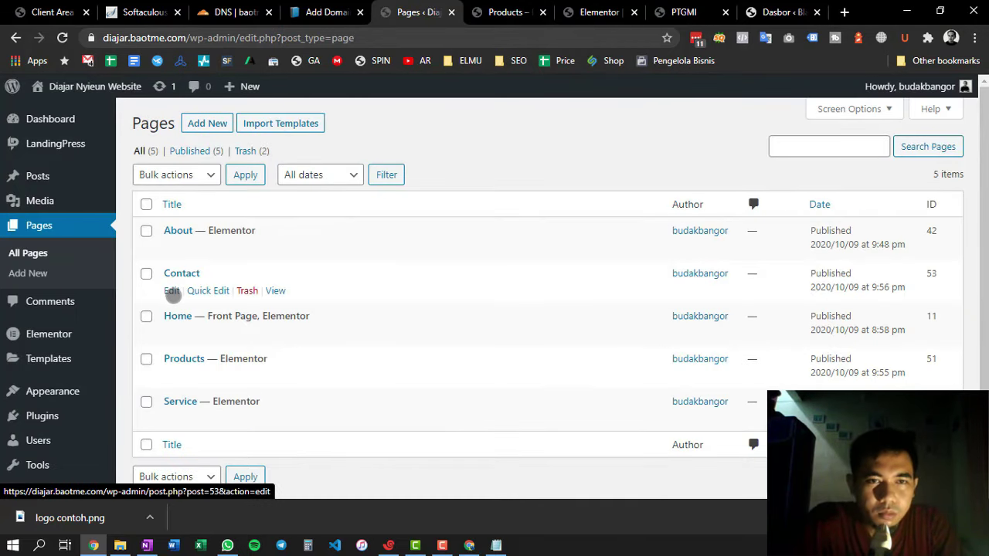
# Step: Browse the PTGMI Contact Us page's email, postal and phone cards and map, then return to WordPress
pyautogui.click(782, 13)
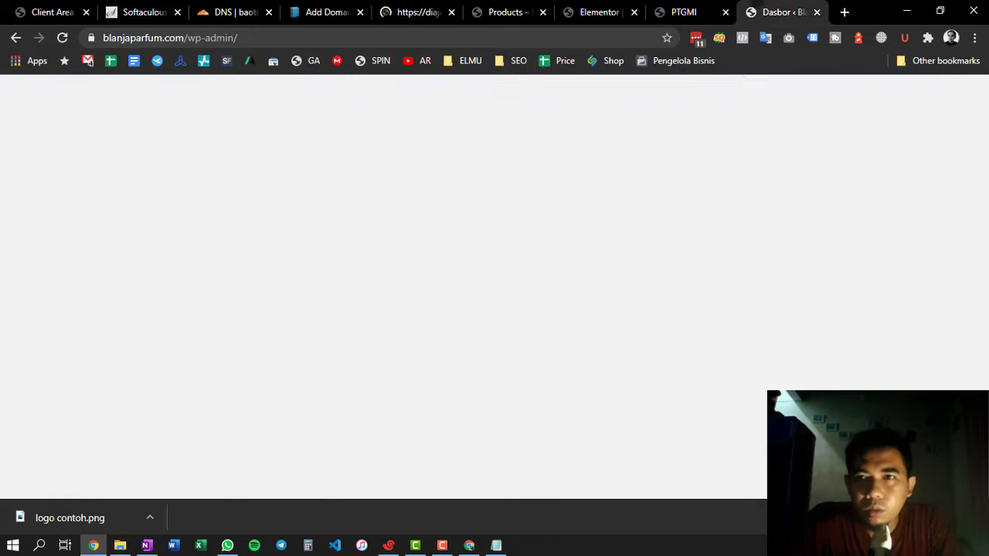
pyautogui.click(692, 10)
pyautogui.click(758, 95)
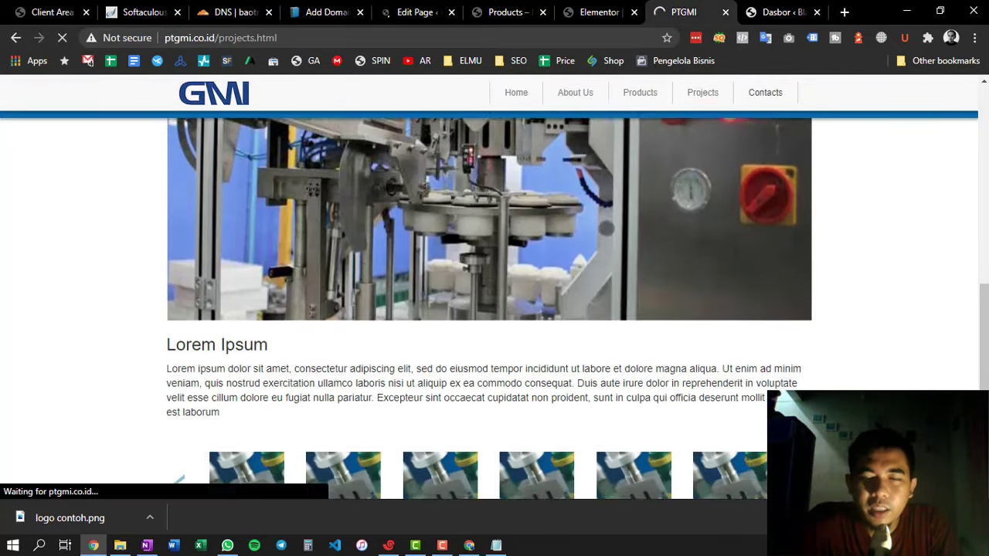
pyautogui.scroll(-5, 607, 228)
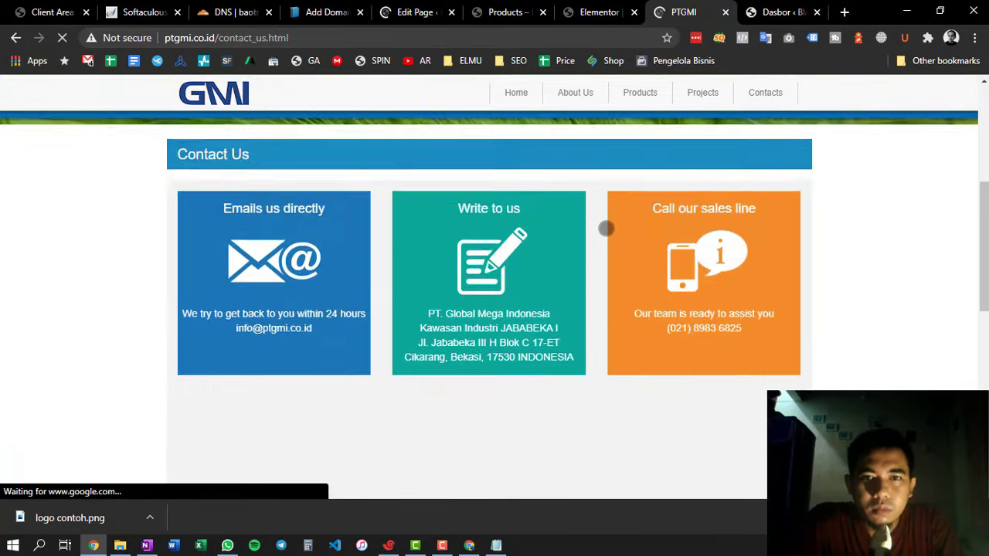
pyautogui.scroll(1, 349, 190)
pyautogui.scroll(2, 363, 191)
pyautogui.scroll(-1, 390, 209)
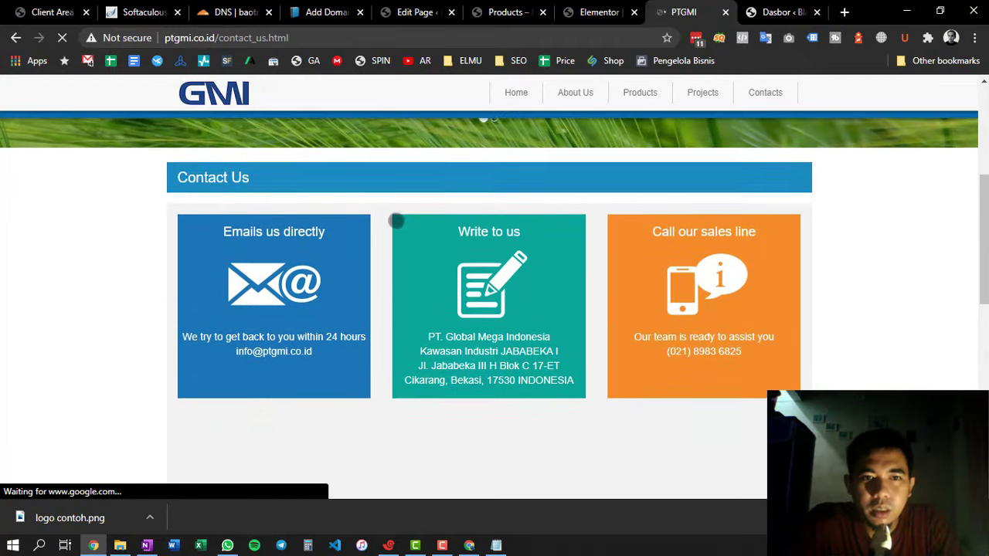
pyautogui.scroll(-3, 803, 282)
pyautogui.scroll(-2, 825, 276)
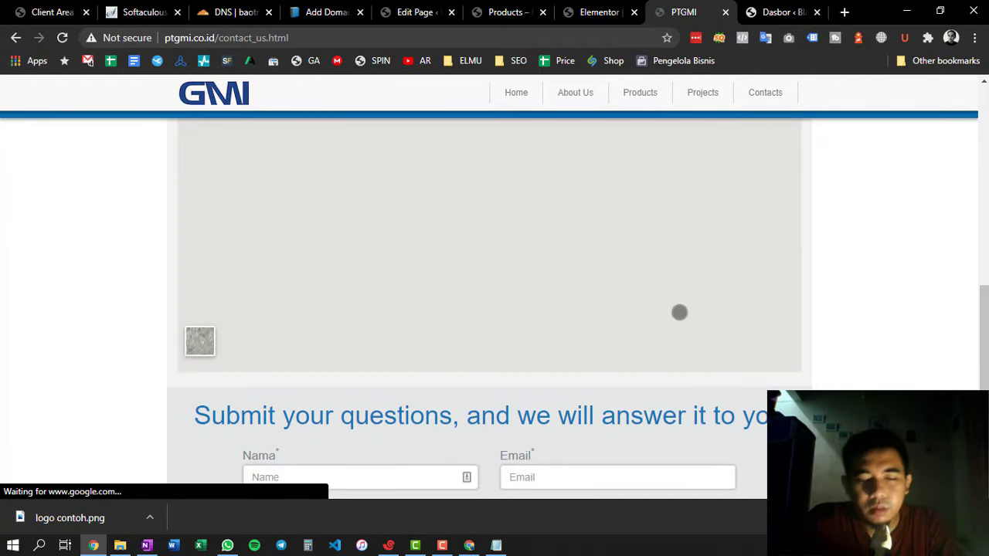
pyautogui.scroll(-3, 970, 298)
pyautogui.scroll(-1, 647, 289)
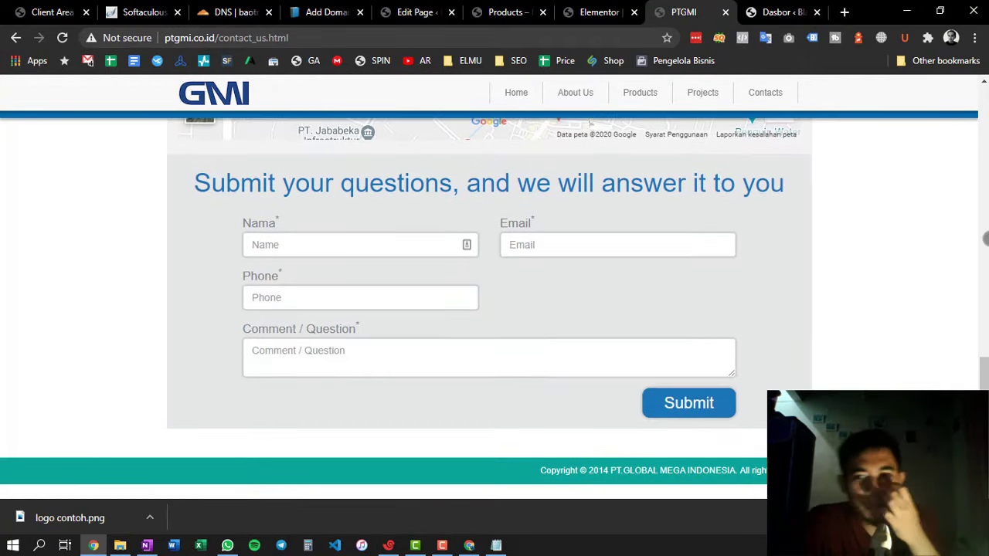
pyautogui.scroll(6, 984, 244)
pyautogui.scroll(1, 984, 244)
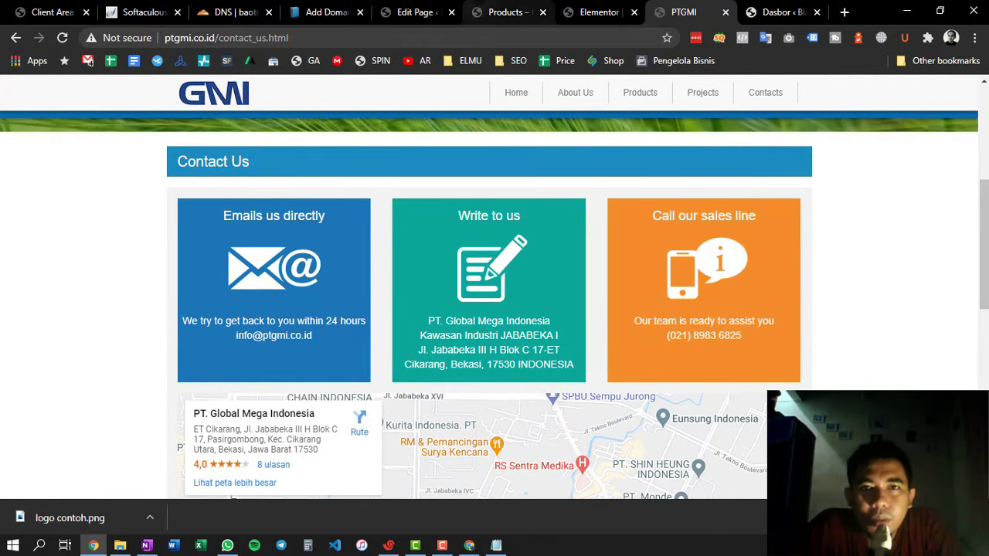
pyautogui.click(415, 11)
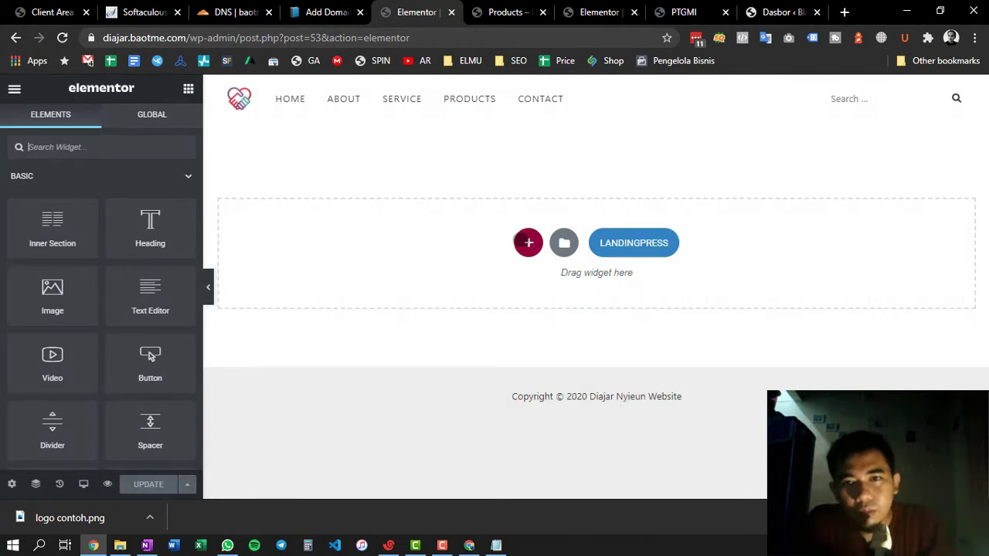
# Step: Copy the Layanan Kami header section from the Service page editor
pyautogui.click(529, 243)
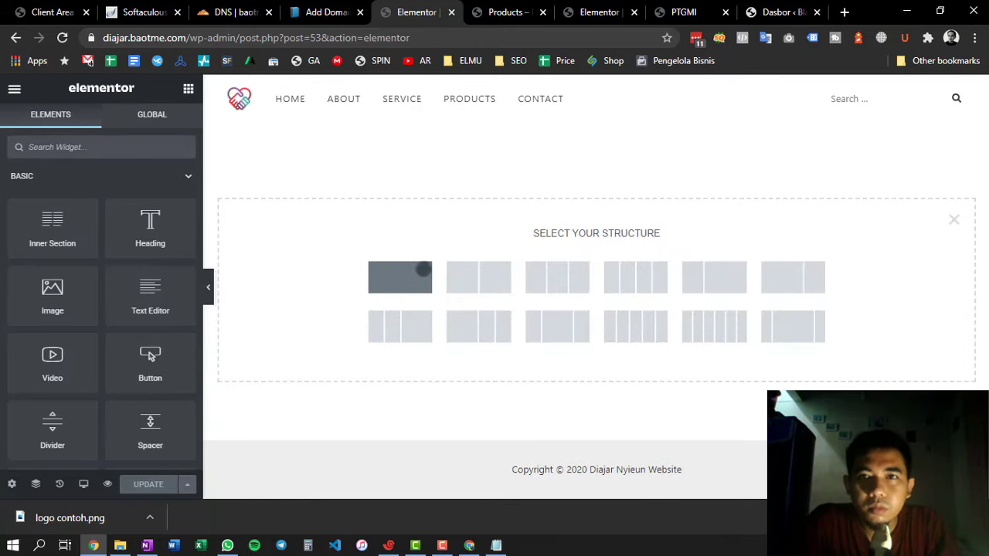
pyautogui.click(599, 12)
pyautogui.scroll(-1, 583, 187)
pyautogui.scroll(2, 583, 188)
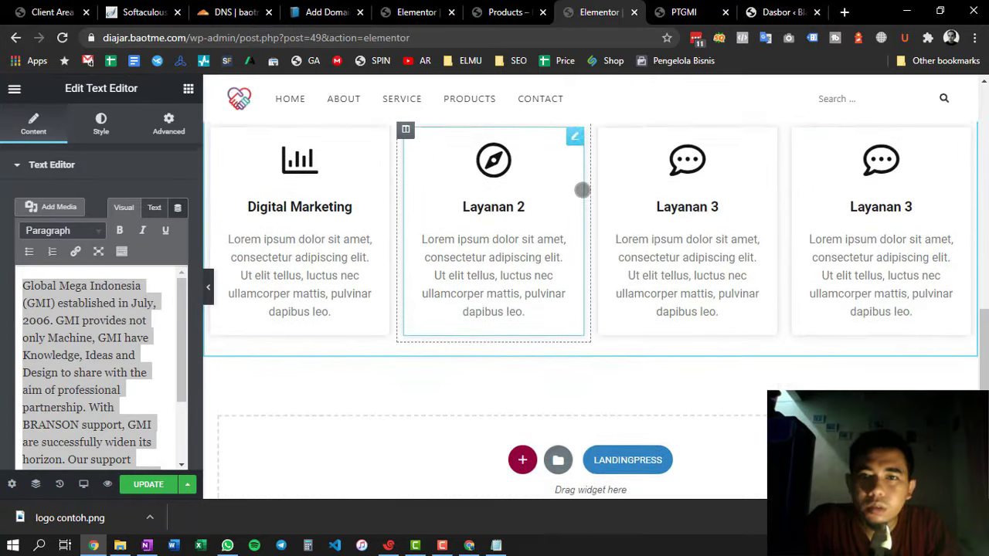
pyautogui.scroll(5, 583, 190)
pyautogui.scroll(-1, 583, 190)
pyautogui.scroll(2, 583, 190)
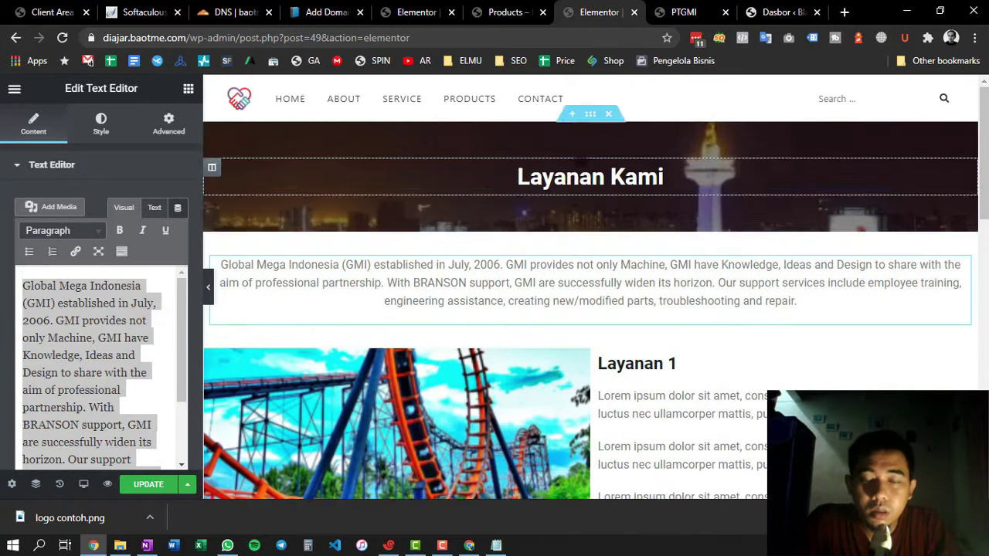
pyautogui.rightClick(589, 113)
pyautogui.click(614, 170)
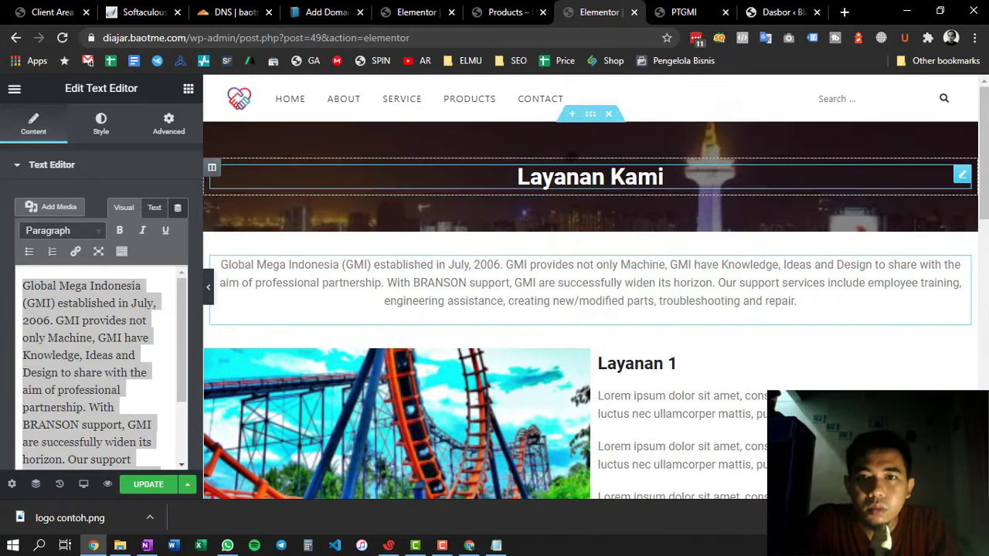
# Step: Paste the banner into the Contact page and retitle its heading 'Kontak Kami'
pyautogui.click(418, 12)
pyautogui.hotkey('ctrl', 'v')
pyautogui.rightClick(596, 122)
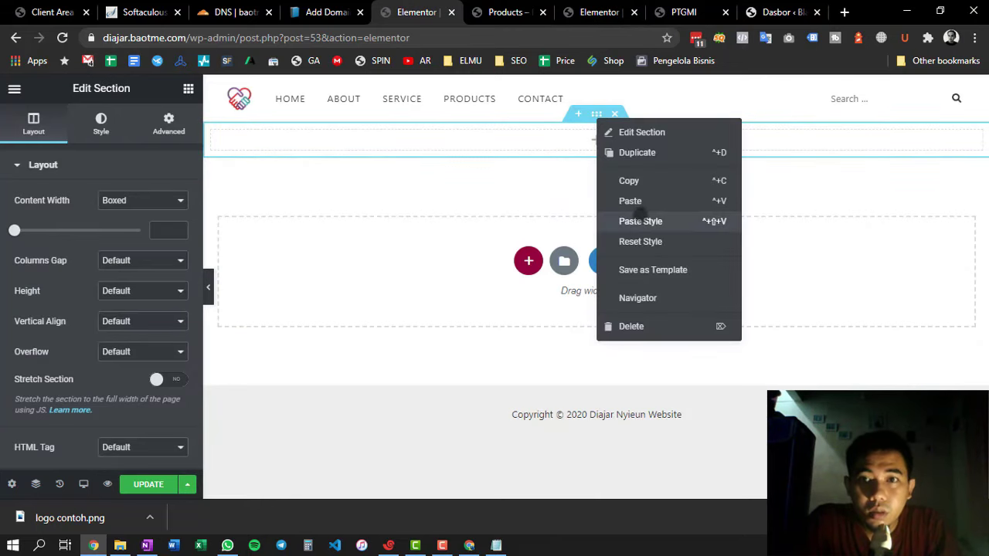
pyautogui.click(629, 199)
pyautogui.tripleClick(563, 211)
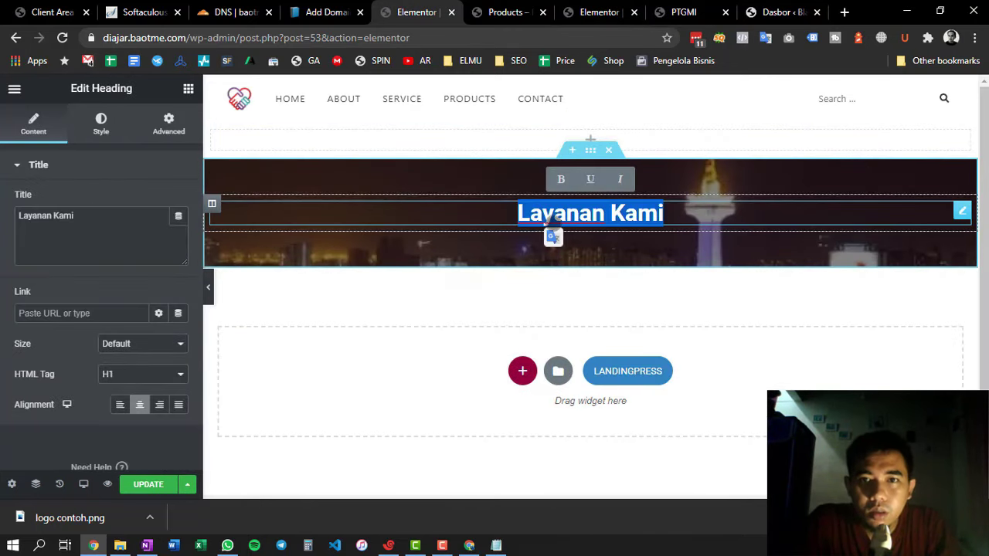
pyautogui.write('Kontak')
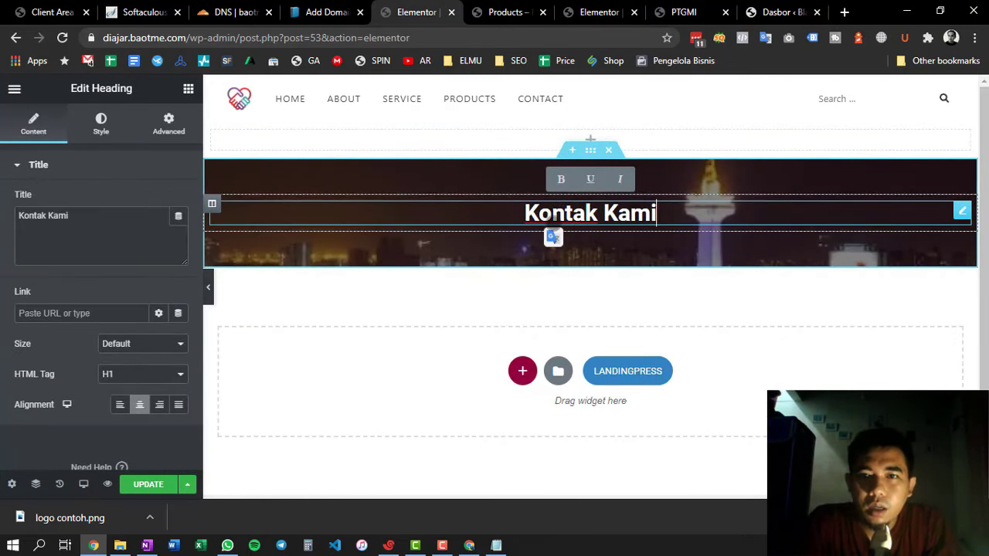
pyautogui.scroll(-1, 586, 239)
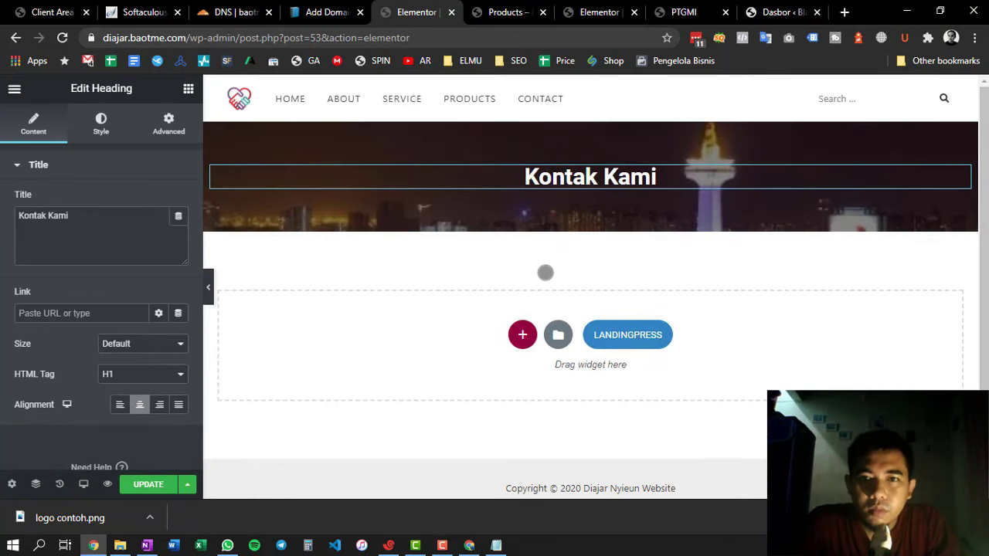
pyautogui.click(528, 327)
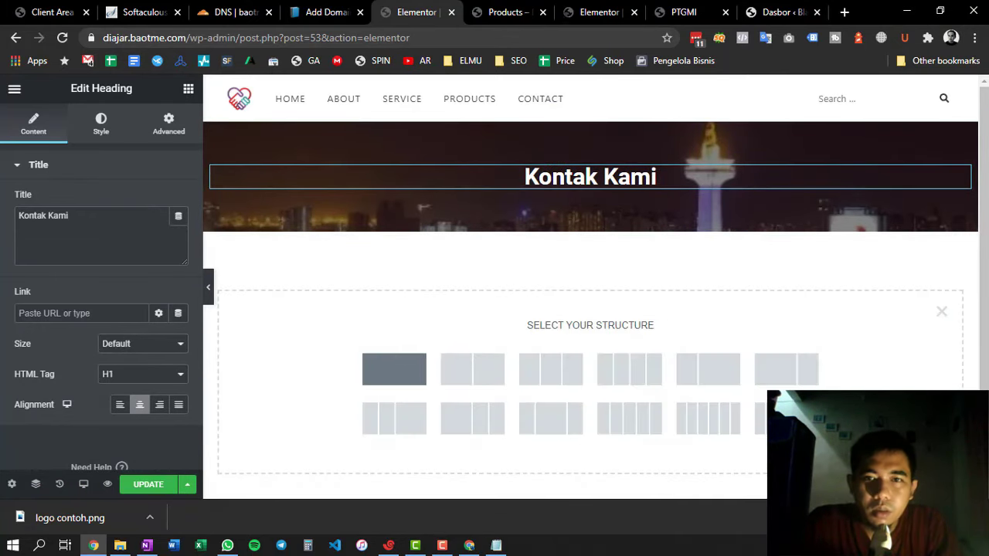
# Step: View the PTGMI Contact Us page, then return to the Elementor editor tab
pyautogui.hotkey('ctrl', 'Tab')
pyautogui.hotkey('ctrl', 'Tab')
pyautogui.hotkey('ctrl', 'Tab')
pyautogui.hotkey('ctrl', 'Tab')
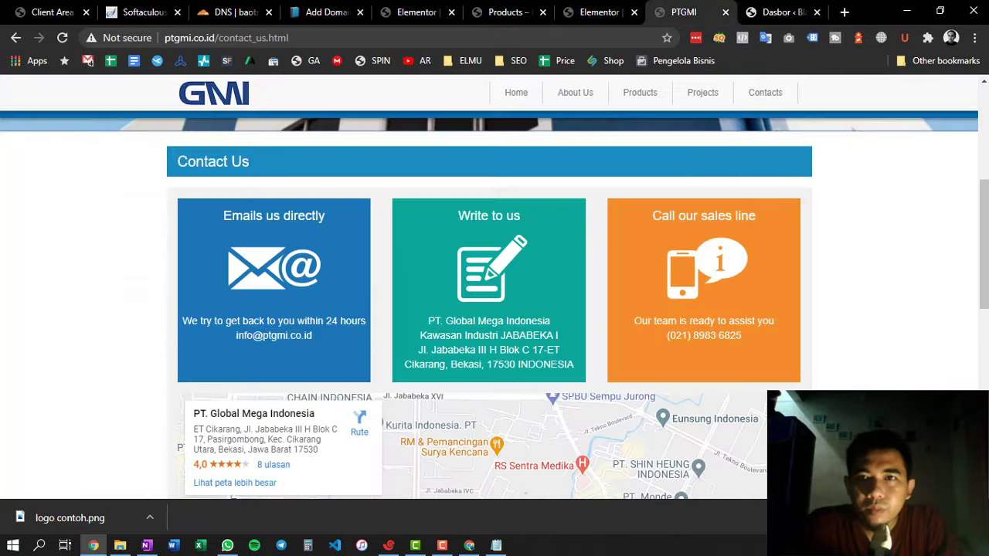
pyautogui.hotkey('ctrl', 'shift', 'Tab')
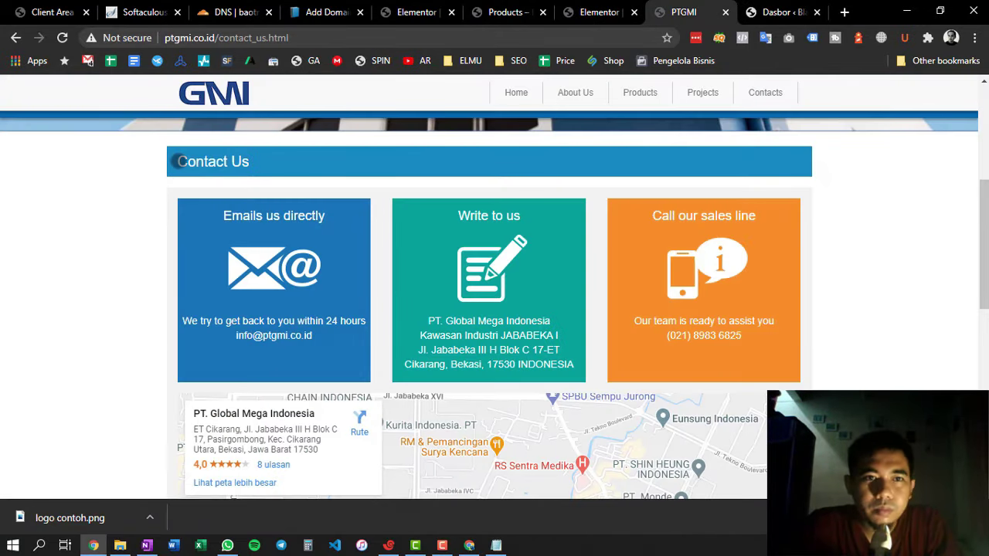
pyautogui.click(178, 161)
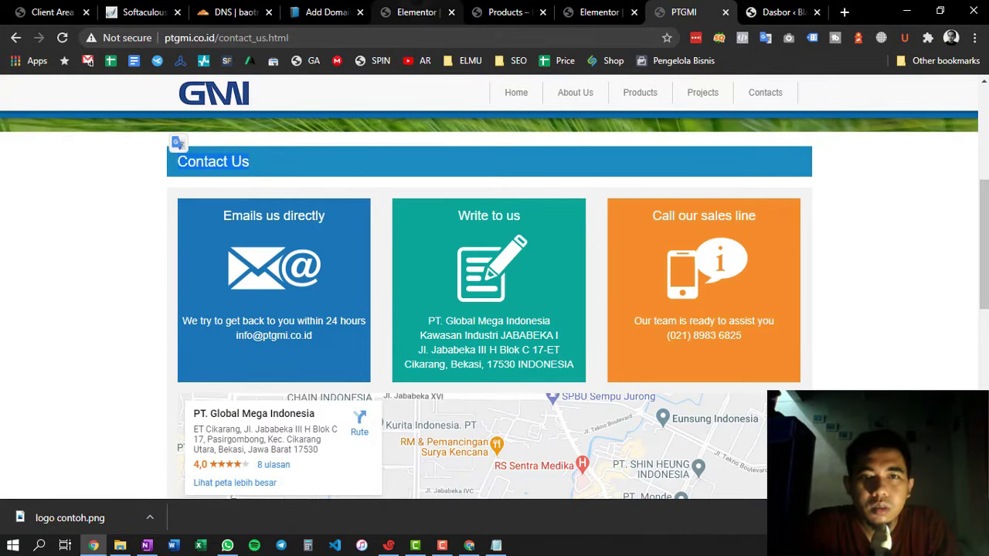
pyautogui.hotkey('ctrl', '5')
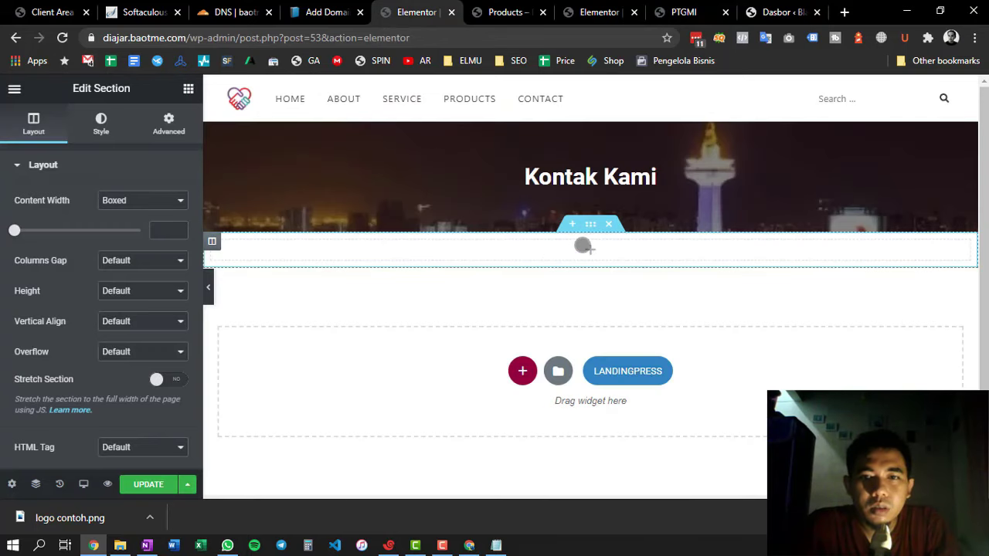
# Step: Drop a Heading widget into the empty section and title it 'Terhubung Dengan Kami'
pyautogui.click(188, 88)
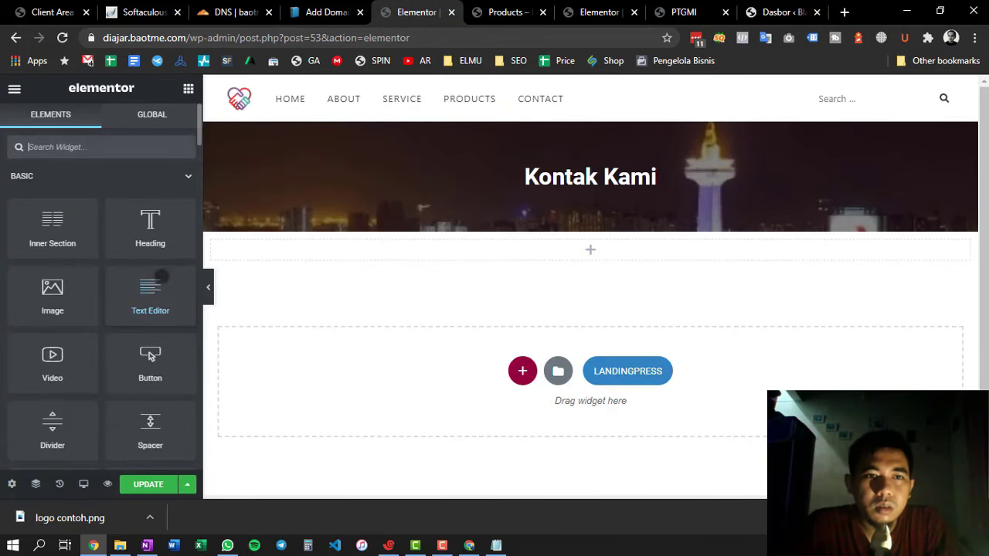
pyautogui.moveTo(230, 246); pyautogui.dragTo(467, 272)
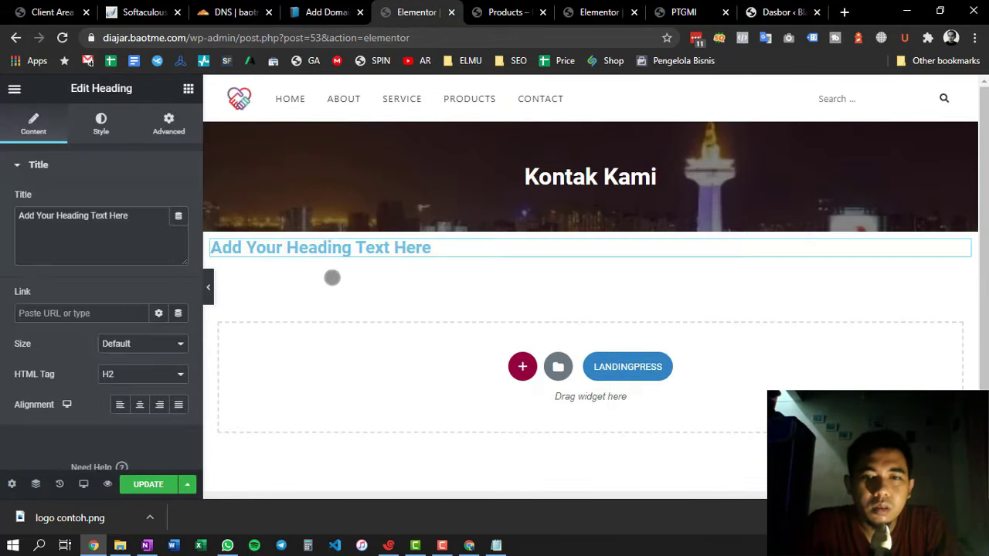
pyautogui.tripleClick(56, 225)
pyautogui.write('Terhubung Dengan Kami')
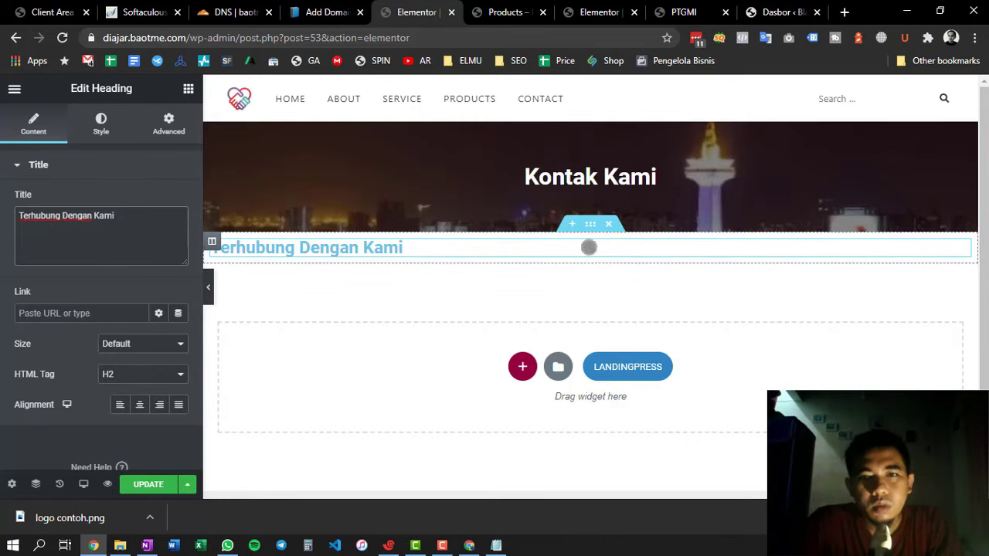
pyautogui.moveTo(591, 223); pyautogui.dragTo(109, 245)
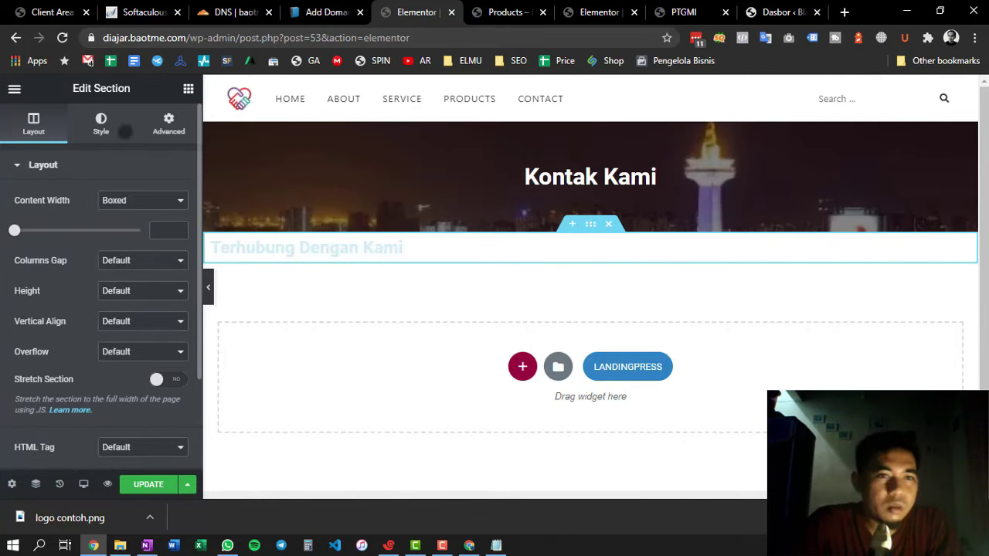
# Step: Give the section a classic deep blue (#010A95) background
pyautogui.moveTo(125, 131); pyautogui.dragTo(101, 117)
pyautogui.click(100, 123)
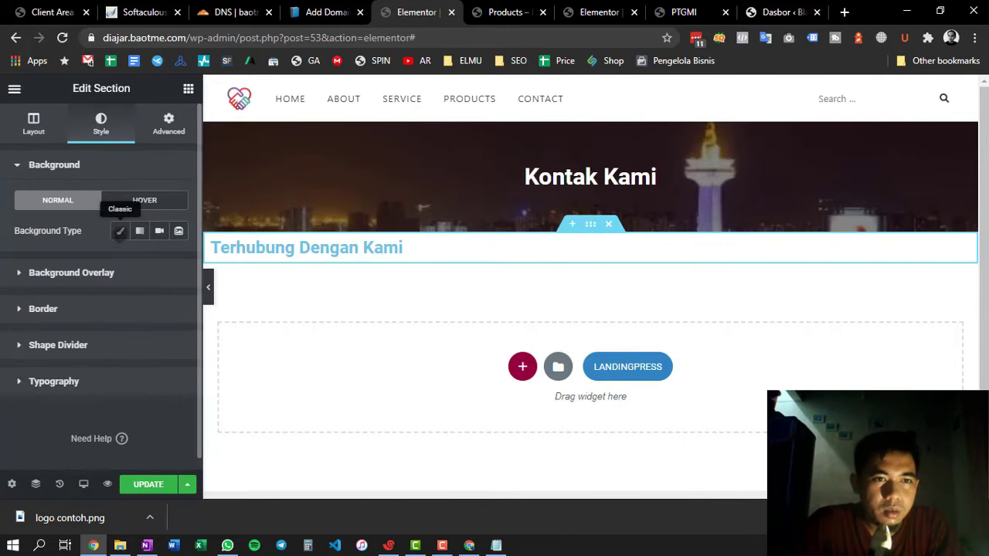
pyautogui.click(177, 262)
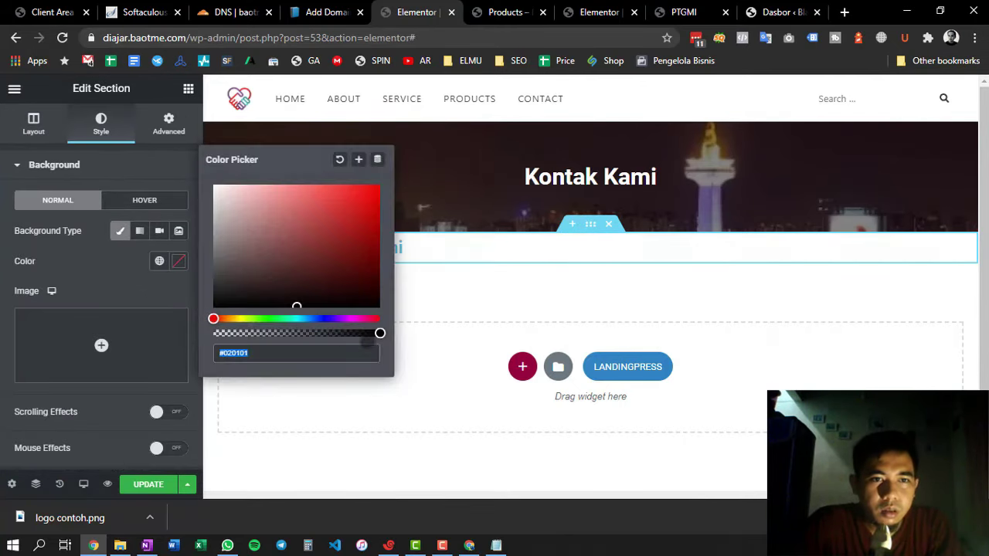
pyautogui.click(334, 319)
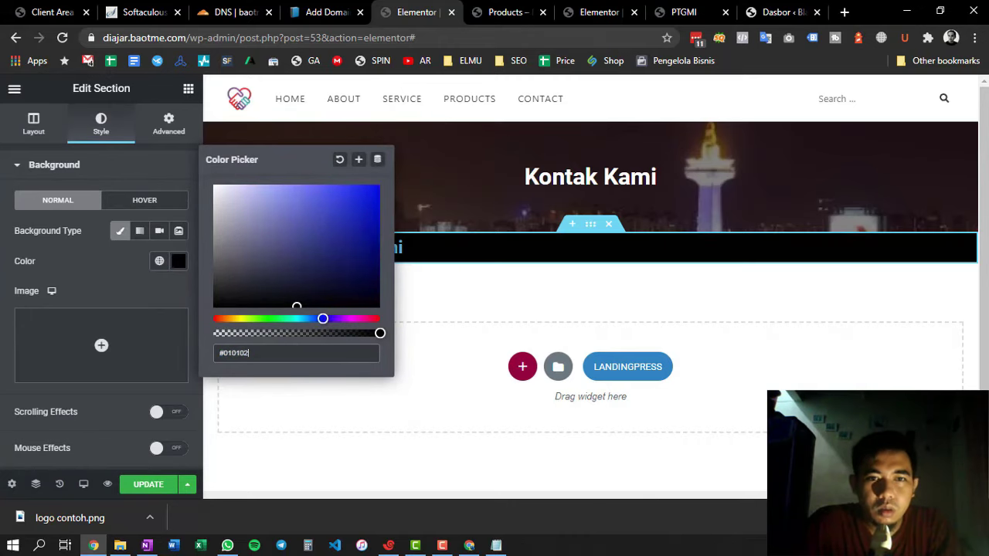
pyautogui.moveTo(362, 237)
pyautogui.mouseDown()
pyautogui.moveTo(369, 209)
pyautogui.moveTo(377, 236)
pyautogui.mouseUp()
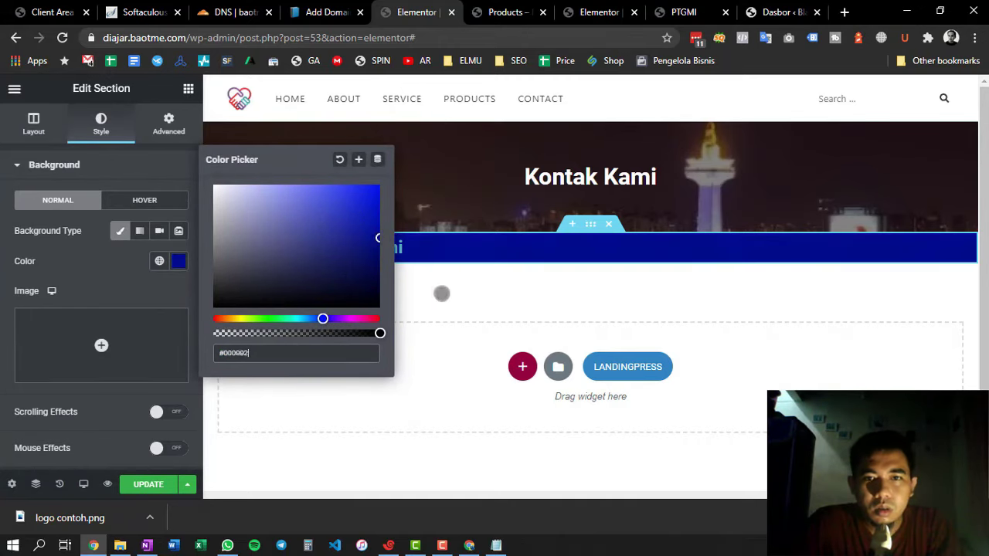
# Step: Make the 'Terhubung Dengan Kami' heading white with typography size 18
pyautogui.click(398, 248)
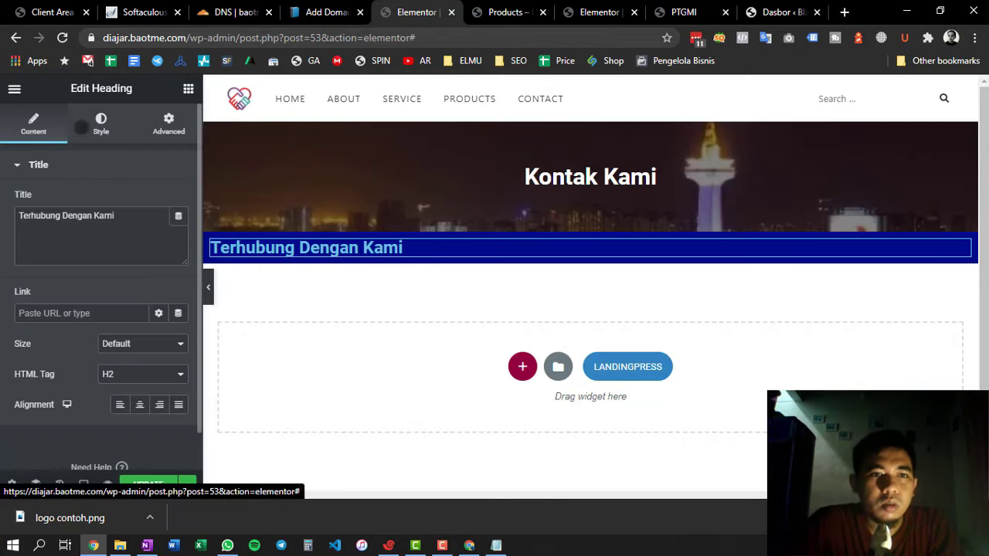
pyautogui.click(102, 123)
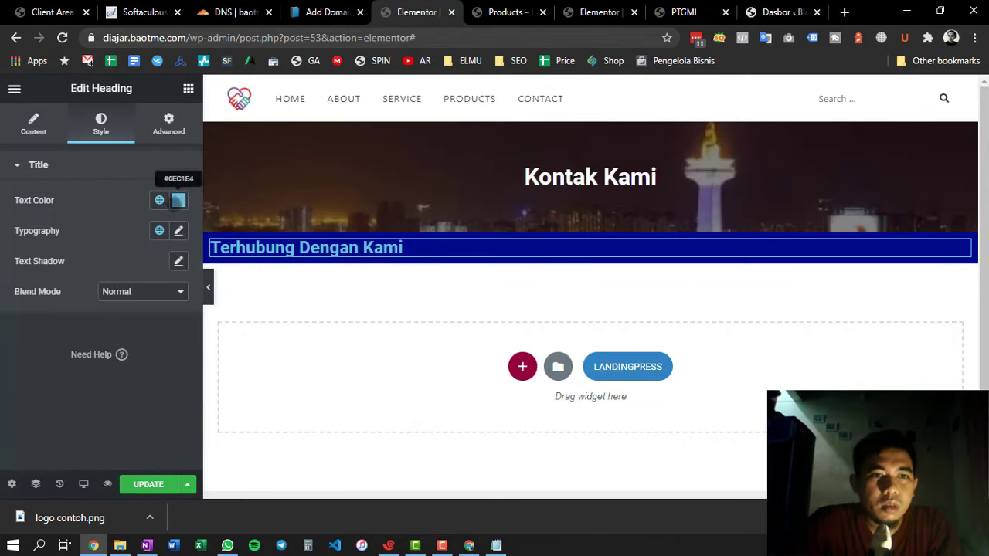
pyautogui.click(179, 200)
pyautogui.press('Escape')
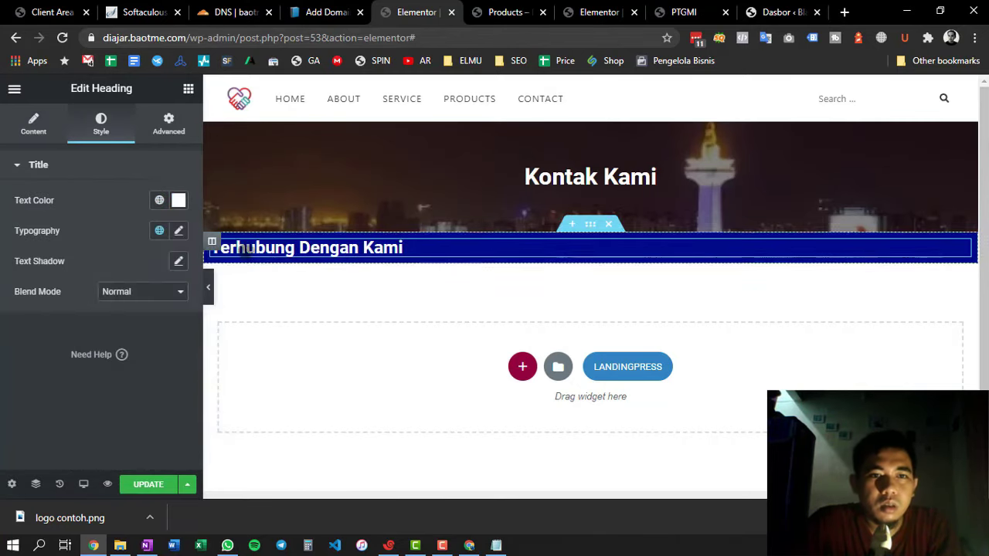
pyautogui.click(179, 230)
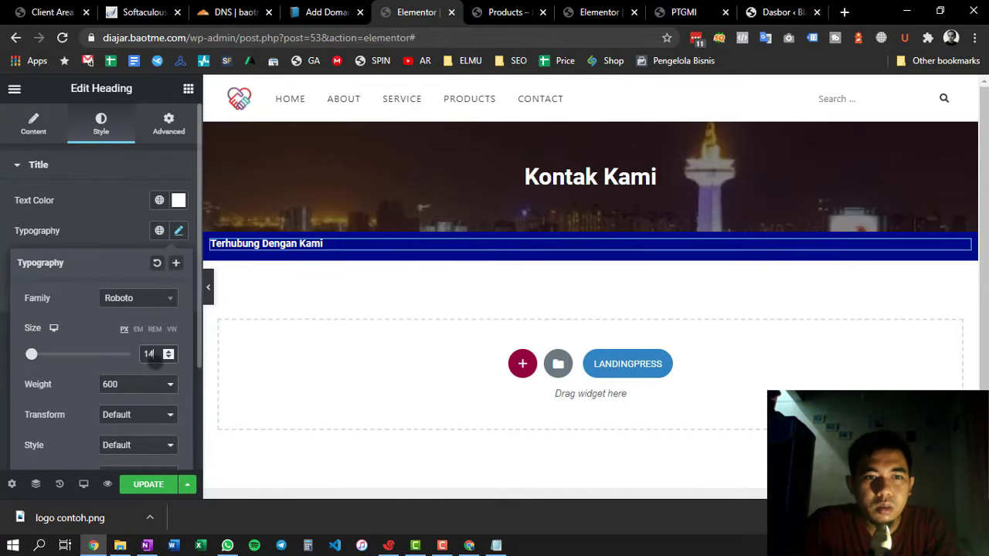
pyautogui.write('2')
pyautogui.press('BackSpace')
pyautogui.write('16')
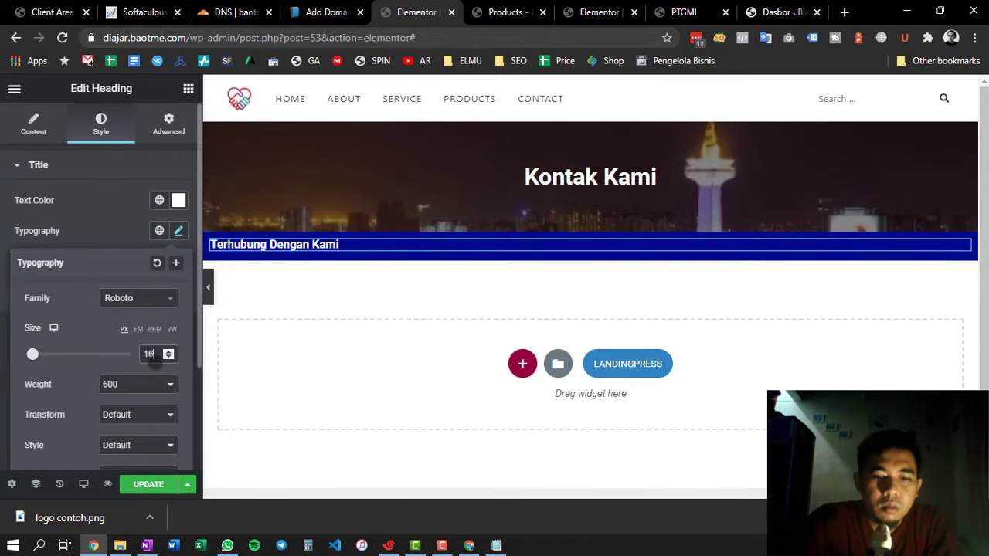
pyautogui.press('BackSpace')
pyautogui.press('BackSpace')
pyautogui.write('18')
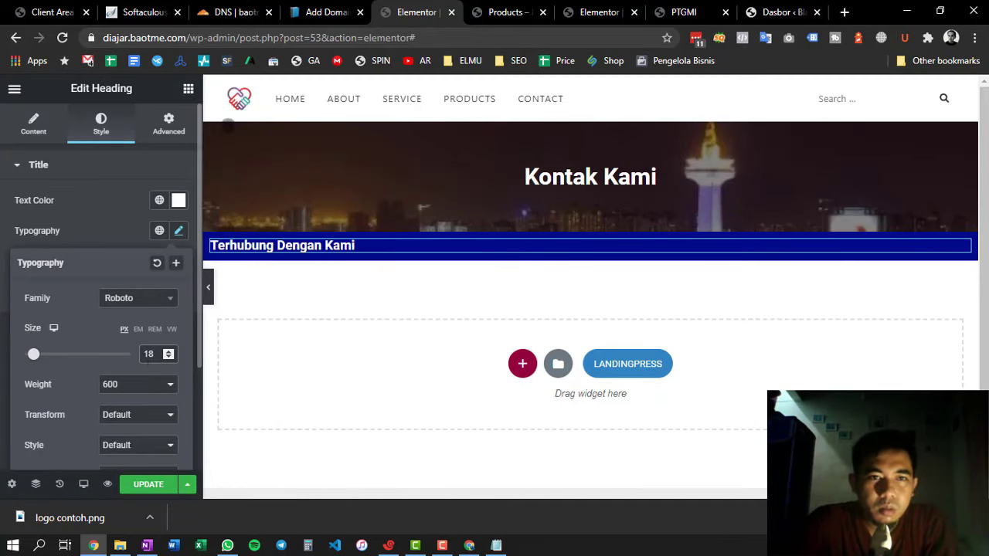
pyautogui.click(188, 88)
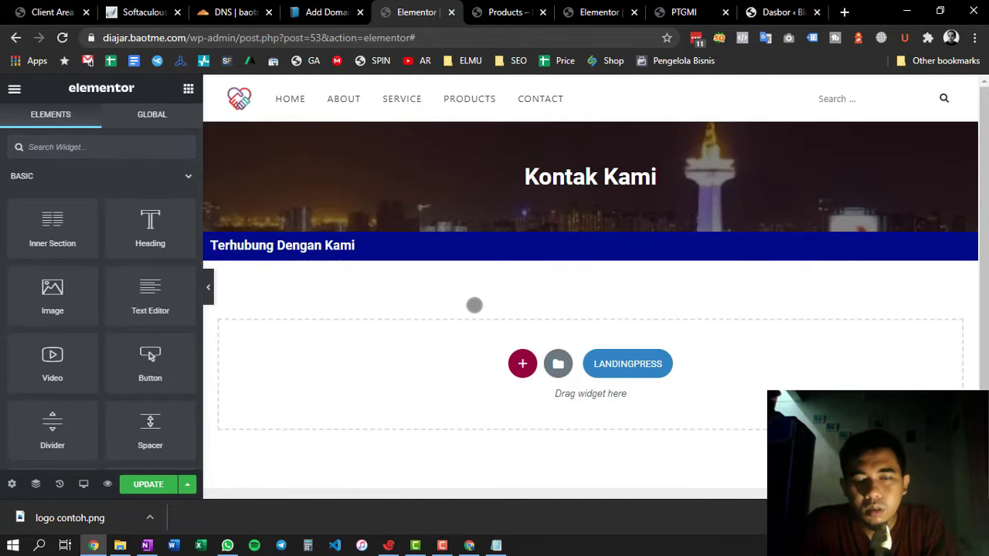
# Step: Add a one-column section below the blue heading bar with an inner section expanded to three columns
pyautogui.click(522, 363)
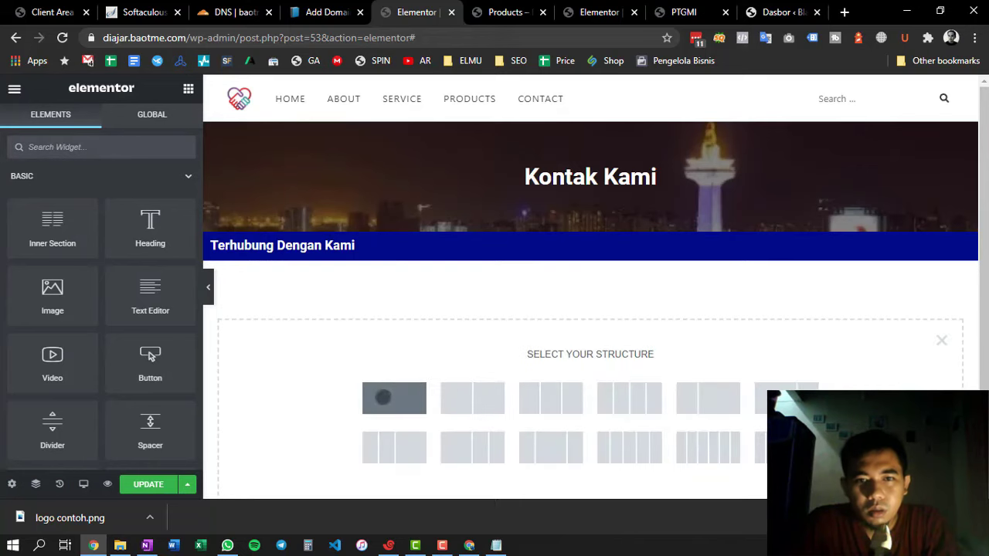
pyautogui.click(394, 398)
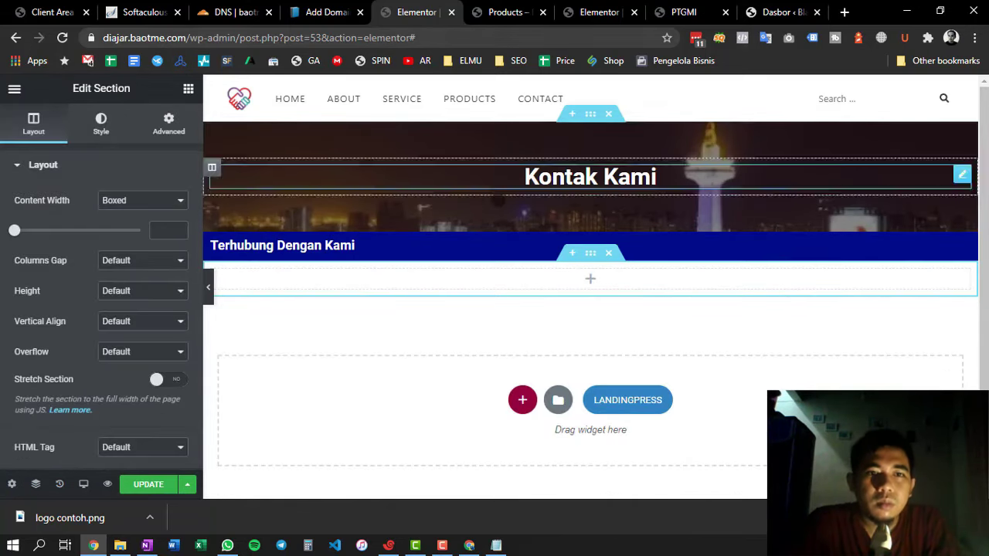
pyautogui.click(188, 88)
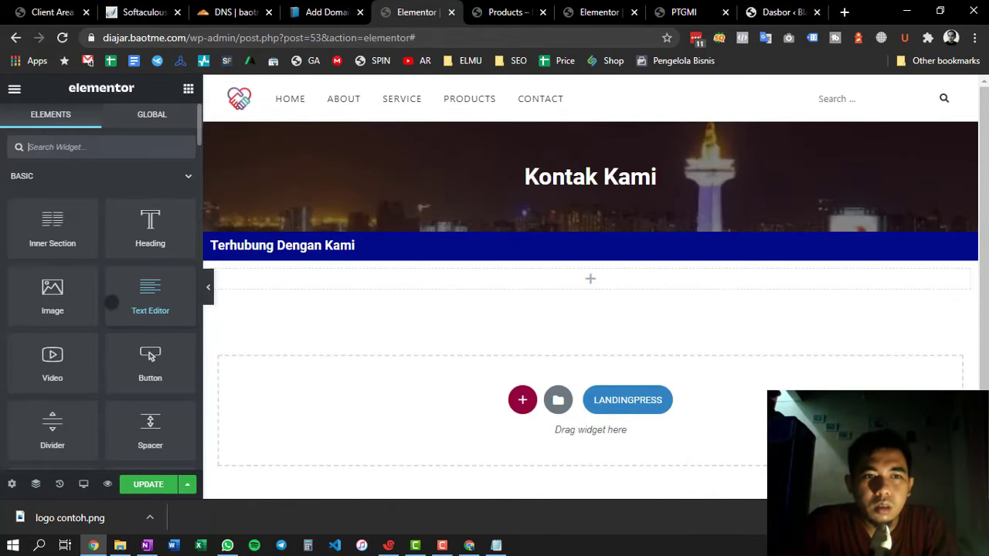
pyautogui.moveTo(79, 243); pyautogui.dragTo(409, 273)
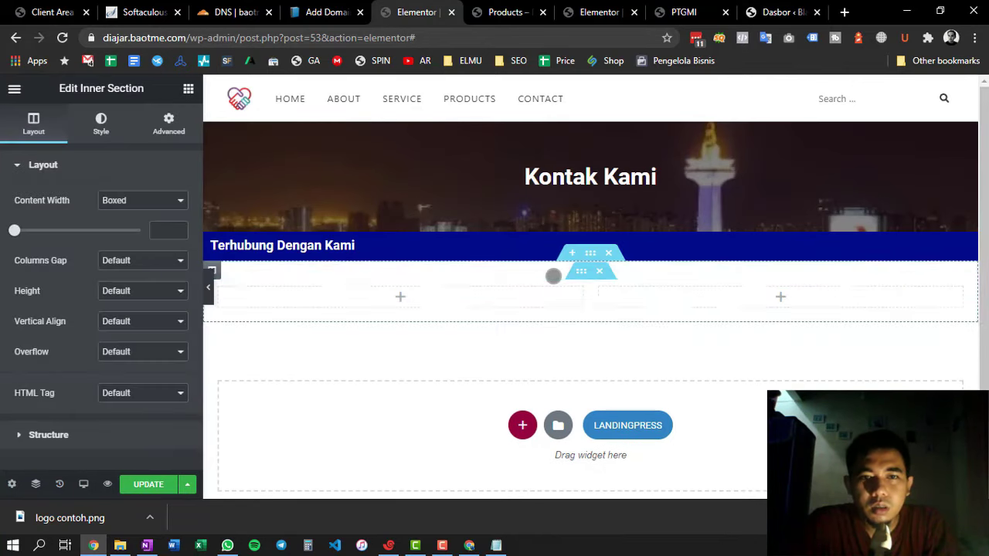
pyautogui.rightClick(600, 289)
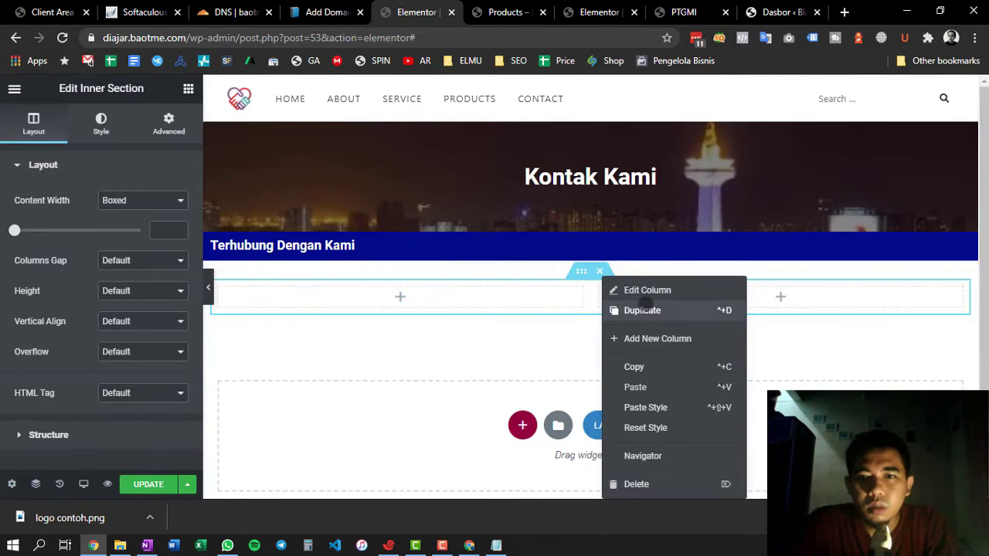
pyautogui.click(600, 272)
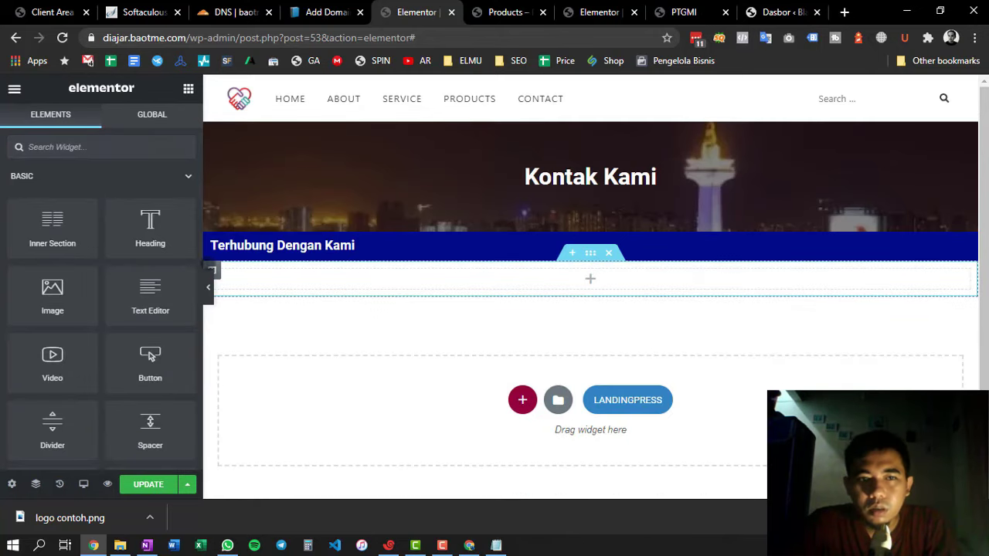
pyautogui.moveTo(52, 228); pyautogui.dragTo(579, 288)
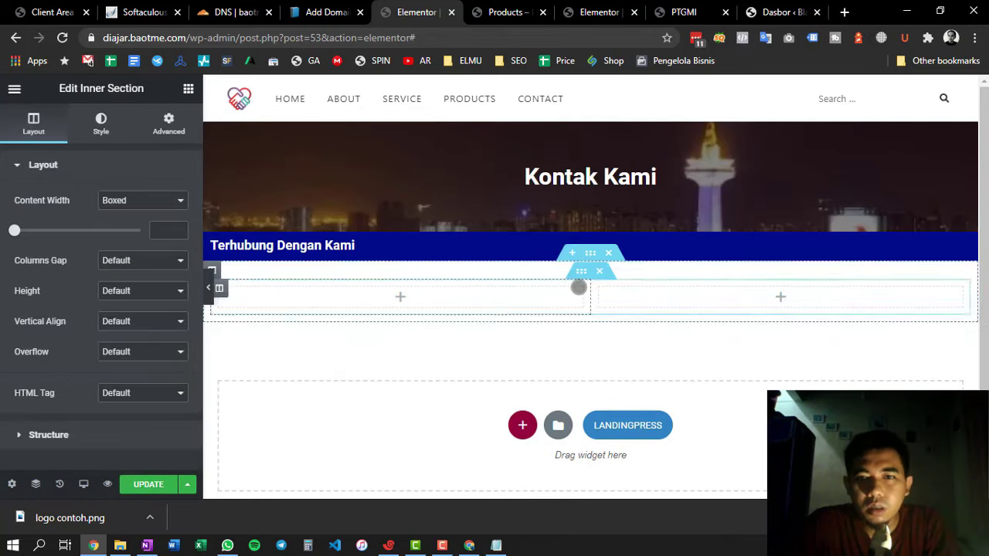
pyautogui.rightClick(595, 287)
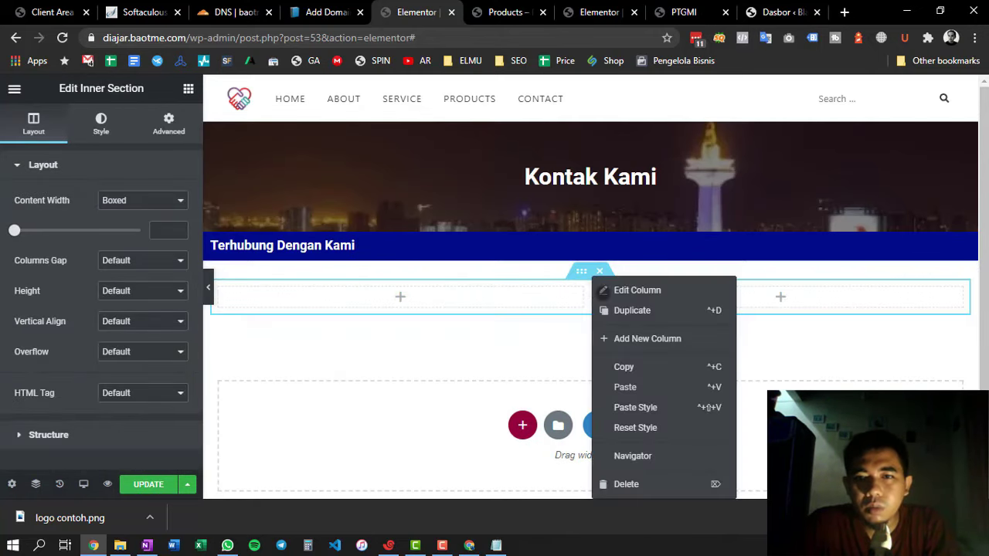
pyautogui.click(638, 338)
pyautogui.hotkey('ctrl', 'Tab')
pyautogui.hotkey('ctrl', 'Tab')
pyautogui.hotkey('ctrl', 'Tab')
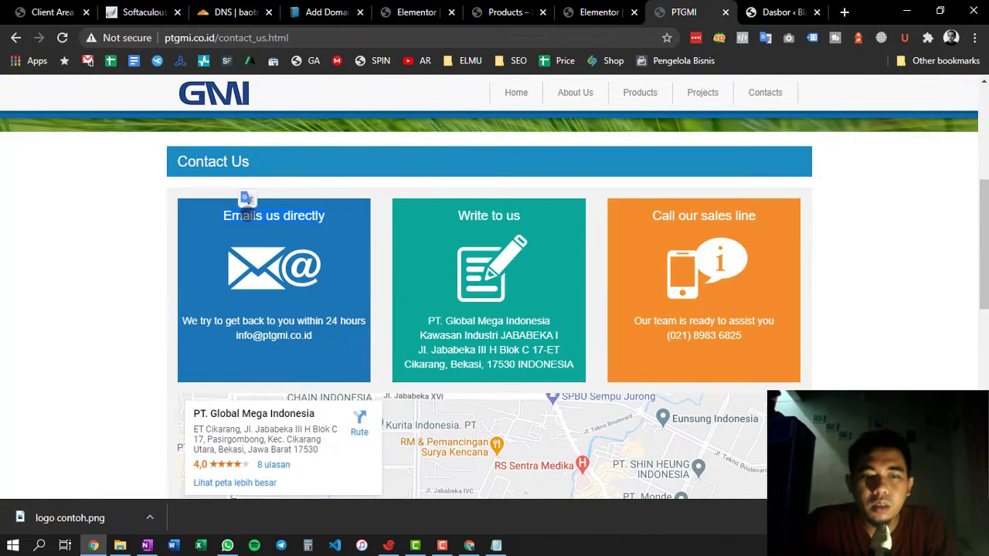
# Step: Place a heading titled 'Emails us directly' in the first column
pyautogui.hotkey('ctrl', 'shift', 'Tab')
pyautogui.hotkey('ctrl', 'shift', 'Tab')
pyautogui.hotkey('ctrl', 'shift', 'Tab')
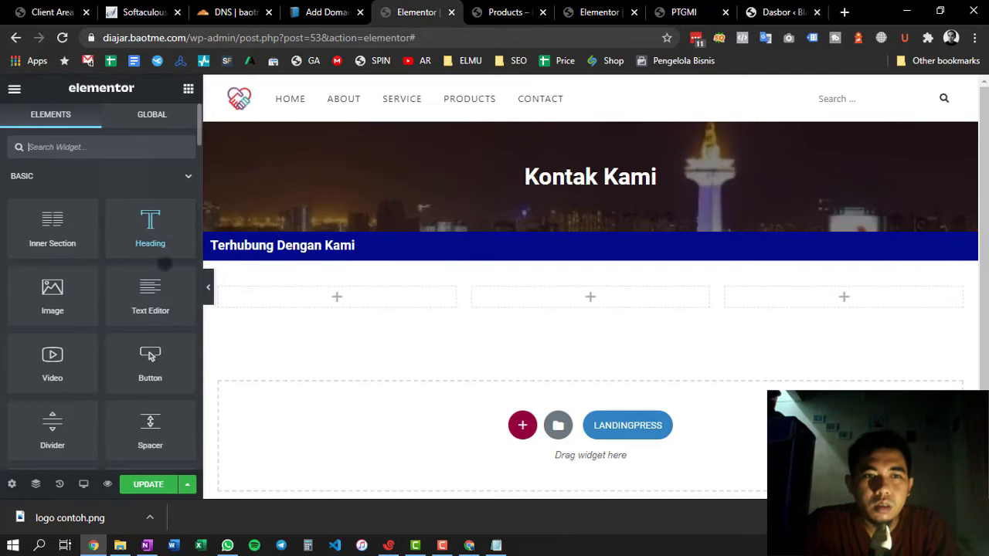
pyautogui.moveTo(150, 235); pyautogui.dragTo(294, 297)
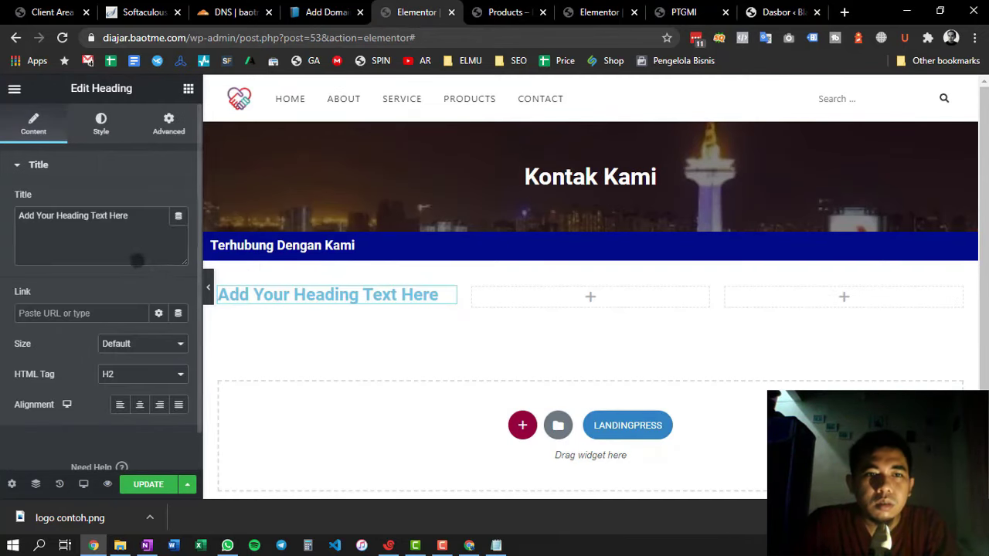
pyautogui.tripleClick(99, 217)
pyautogui.write('Emails us directly')
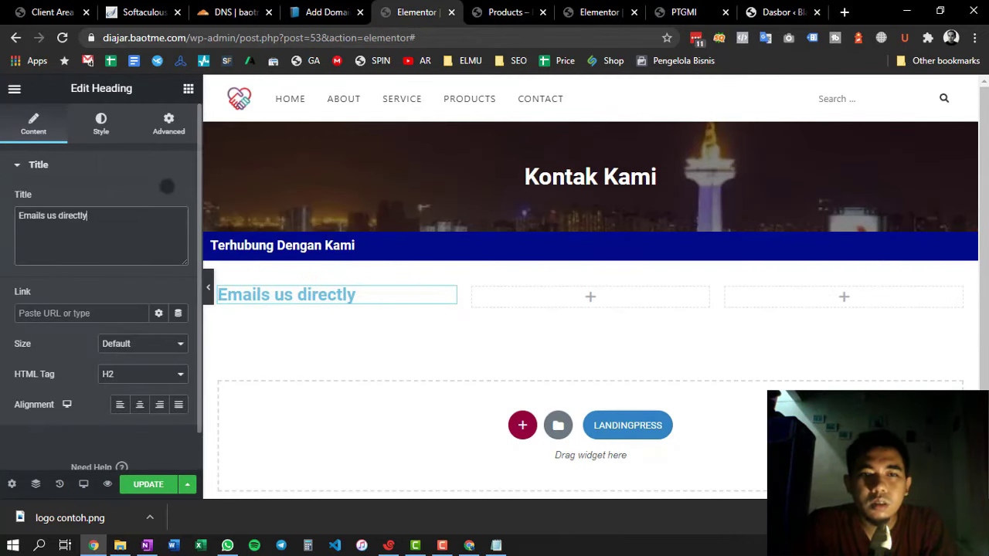
pyautogui.press('Delete')
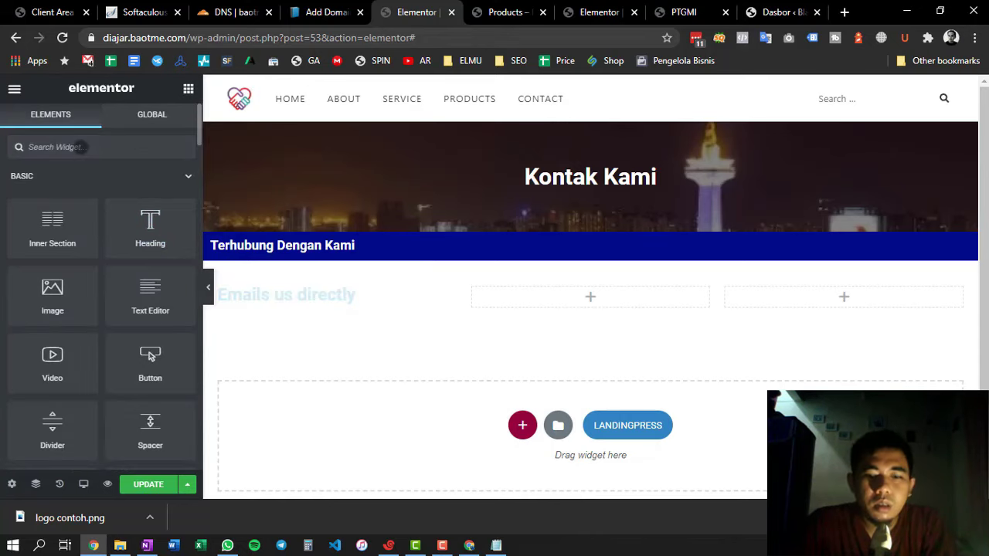
# Step: Add an Icon widget with a star below the heading, comparing against the reference page
pyautogui.write('icon')
pyautogui.moveTo(51, 175); pyautogui.dragTo(338, 303)
pyautogui.click(188, 89)
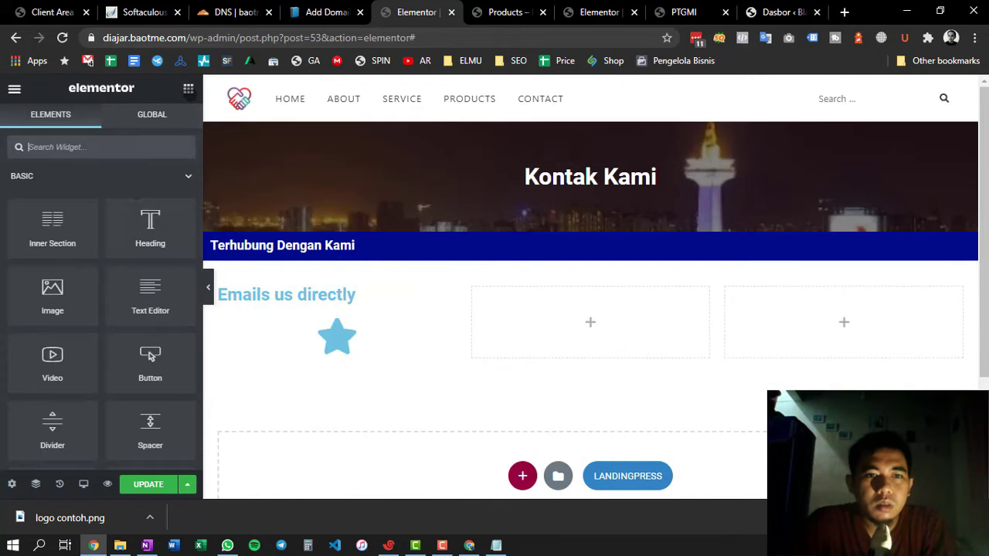
pyautogui.click(686, 13)
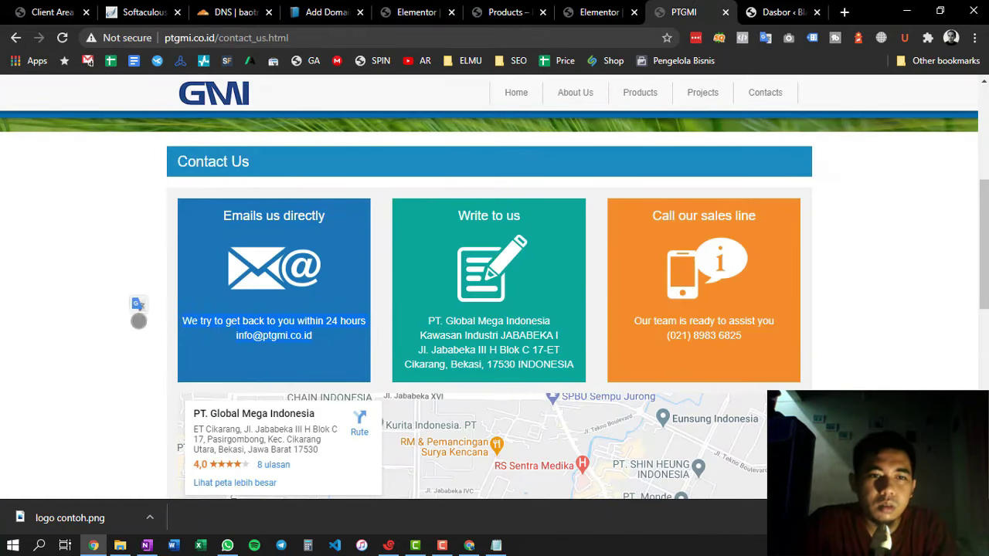
pyautogui.click(506, 13)
pyautogui.click(417, 12)
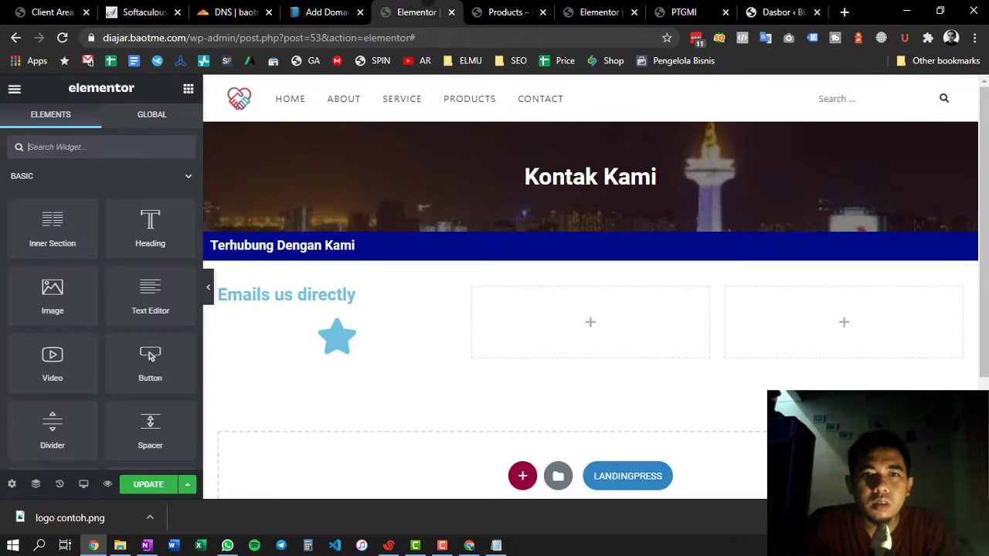
# Step: Copy the 'Emails us directly' heading to paste it below the star icon
pyautogui.rightClick(302, 292)
pyautogui.click(335, 336)
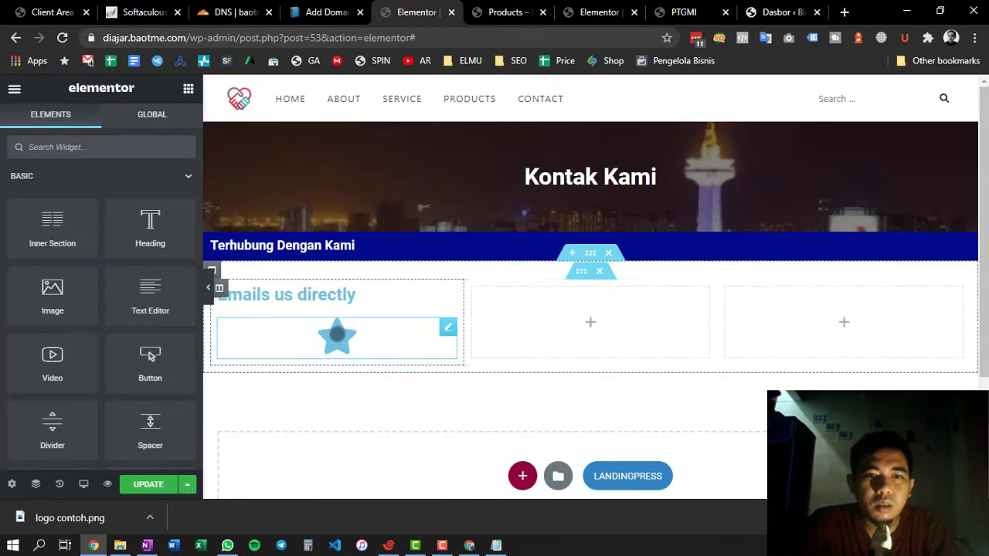
pyautogui.rightClick(340, 337)
pyautogui.click(381, 379)
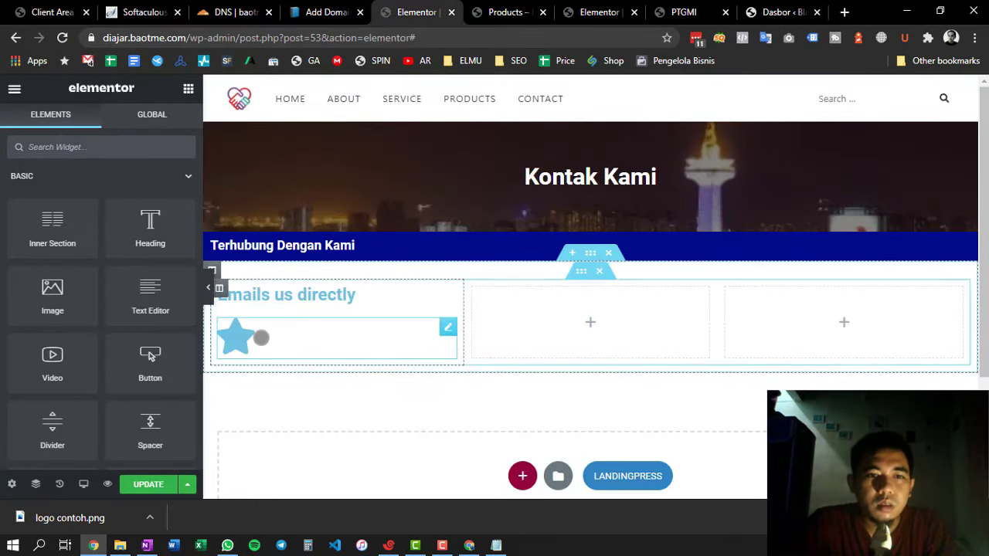
pyautogui.rightClick(305, 294)
pyautogui.click(332, 334)
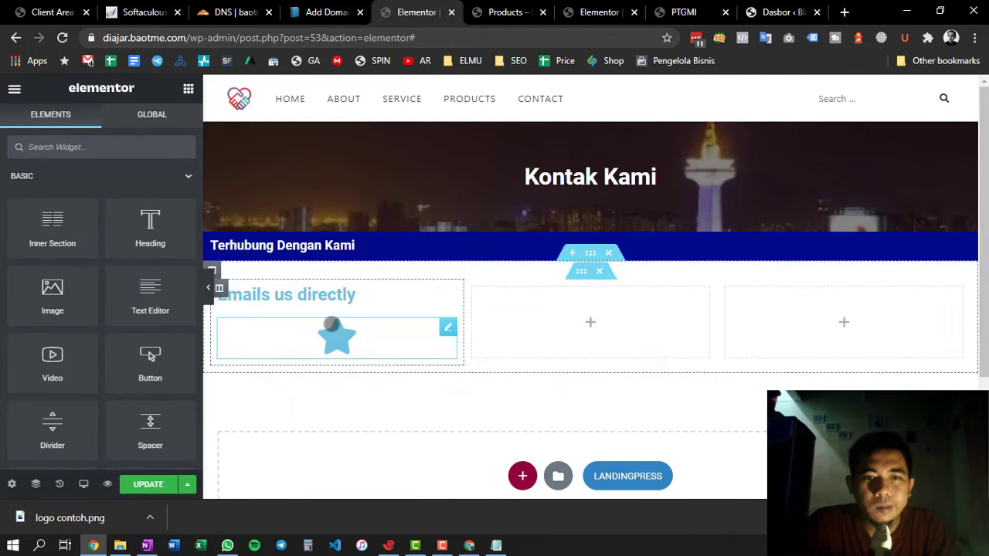
pyautogui.rightClick(333, 337)
# Step: Paste the heading below the star as a p-tag reply-time text and centre the 'Emails us directly' heading
pyautogui.click(364, 359)
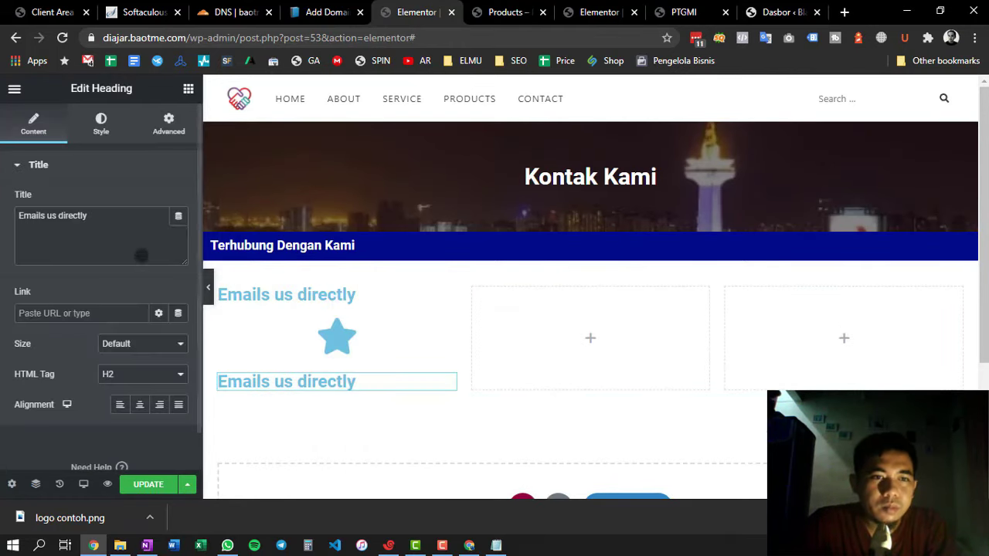
pyautogui.doubleClick(123, 224)
pyautogui.hotkey('ctrl', 'v')
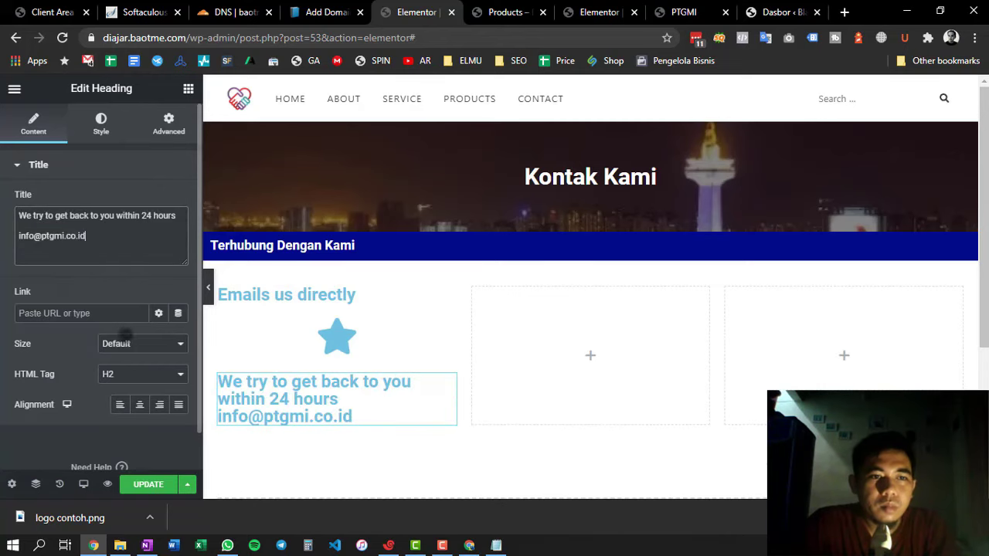
pyautogui.click(139, 374)
pyautogui.click(115, 470)
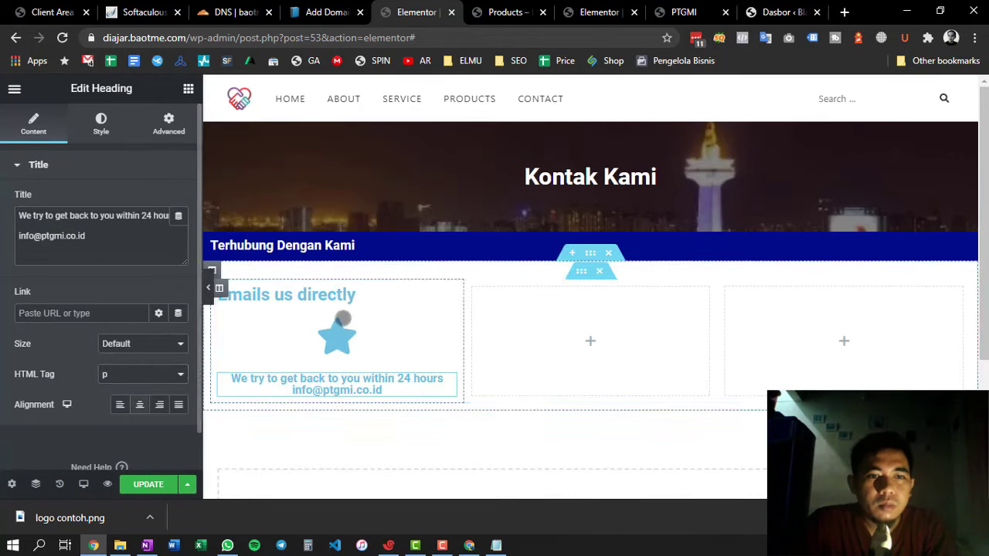
pyautogui.click(298, 301)
pyautogui.click(140, 404)
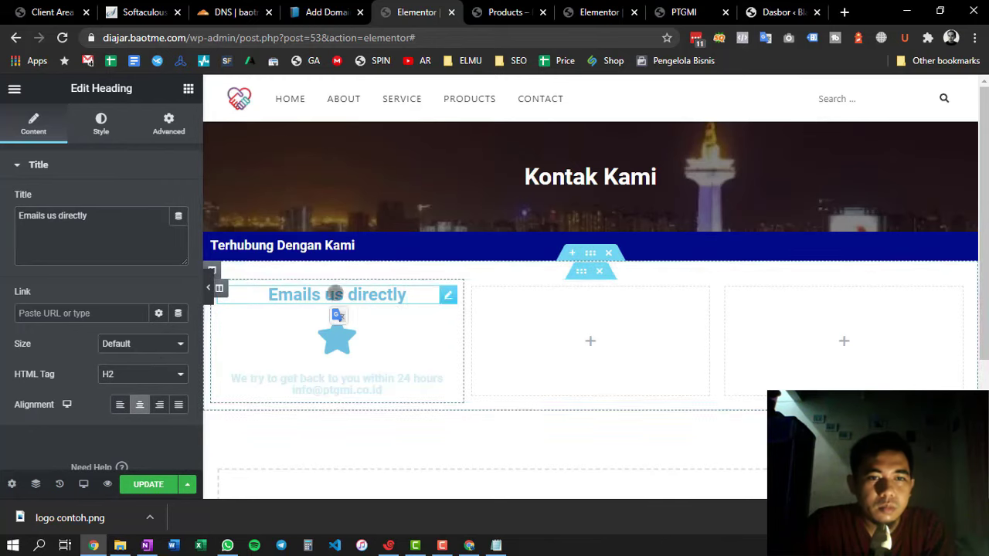
# Step: Style the reply-time paragraph with colour #142025, font weight 400 and size 15
pyautogui.click(345, 384)
pyautogui.click(101, 124)
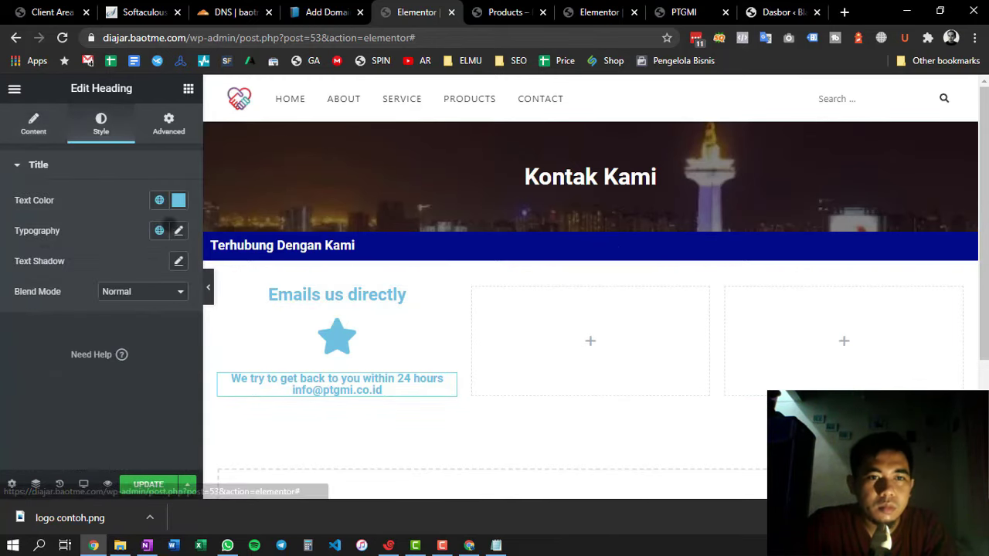
pyautogui.click(178, 200)
pyautogui.write('#142025')
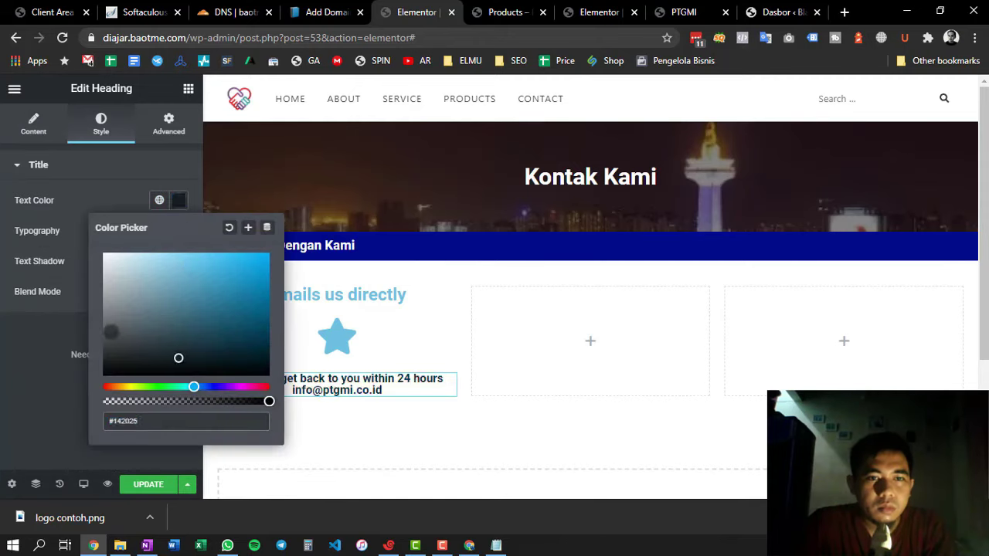
pyautogui.click(143, 292)
pyautogui.click(178, 231)
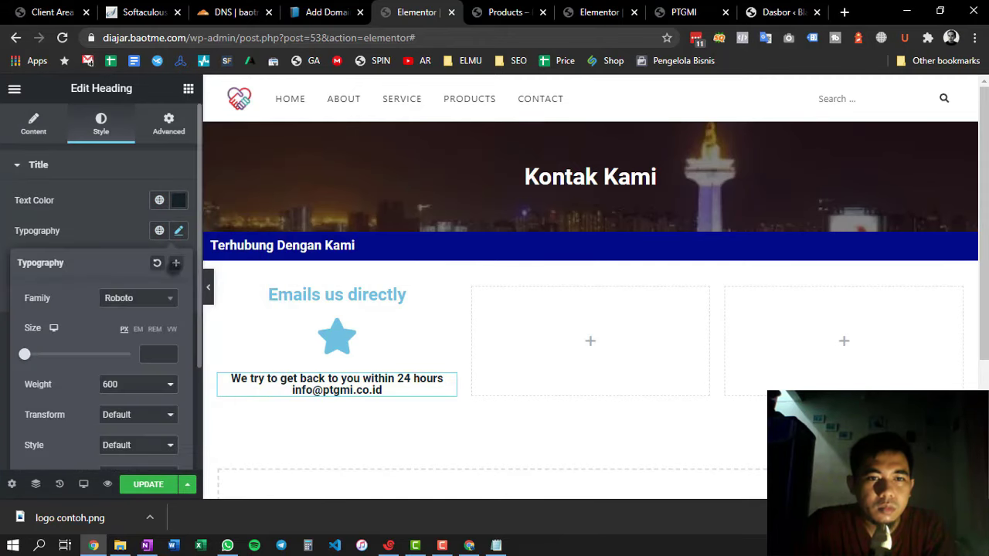
pyautogui.click(126, 393)
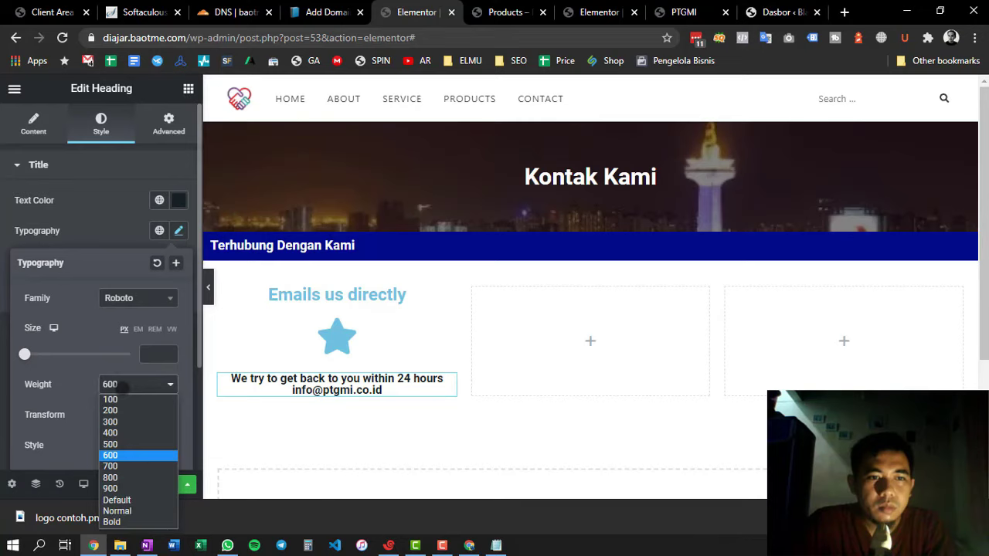
pyautogui.click(123, 424)
pyautogui.click(122, 391)
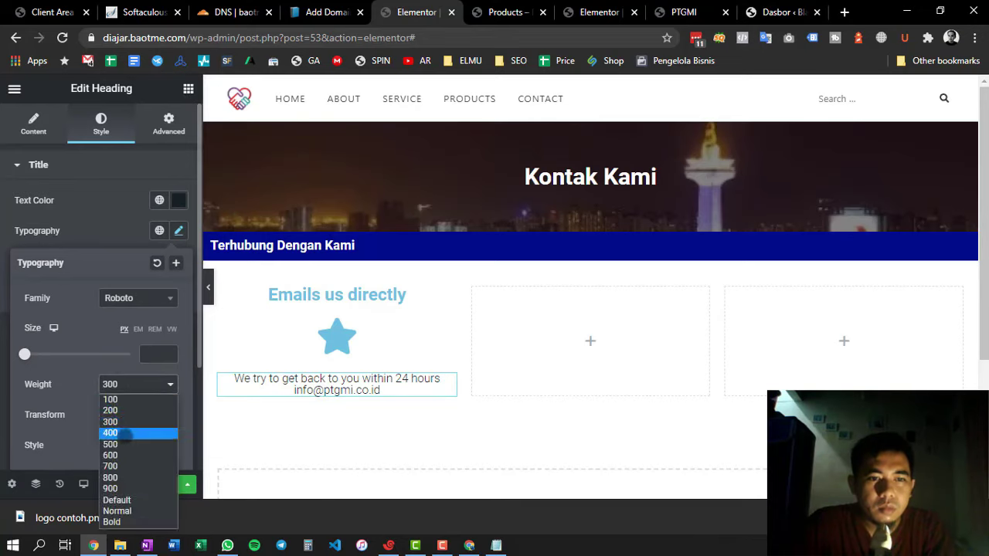
pyautogui.click(123, 436)
pyautogui.click(148, 351)
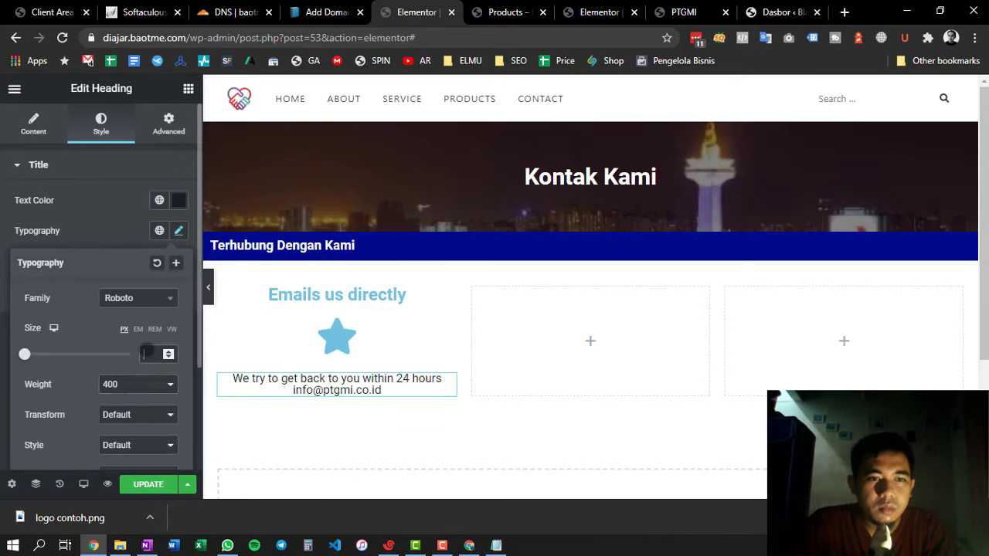
pyautogui.write('15')
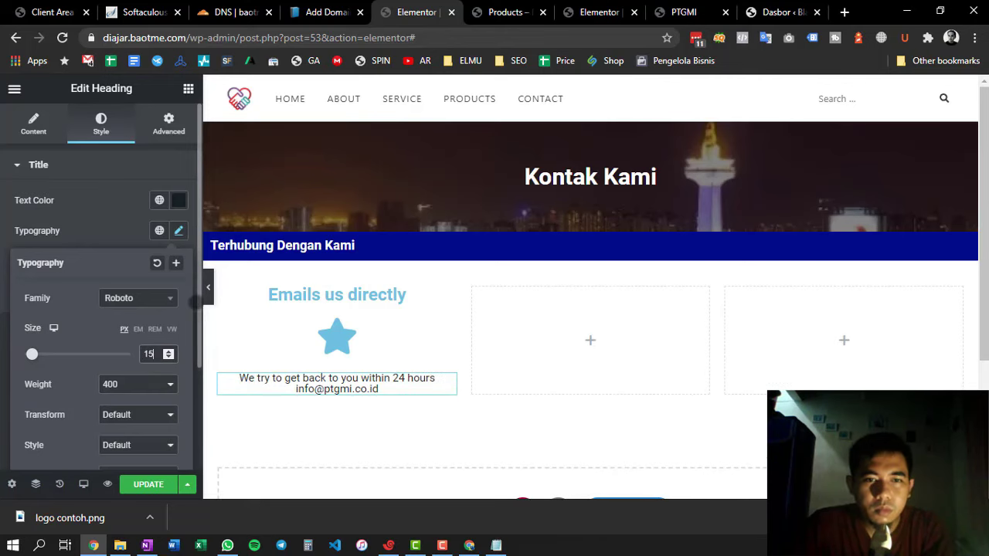
# Step: Darken the 'Emails us directly' heading colour, then browse the icon library for the star
pyautogui.click(374, 295)
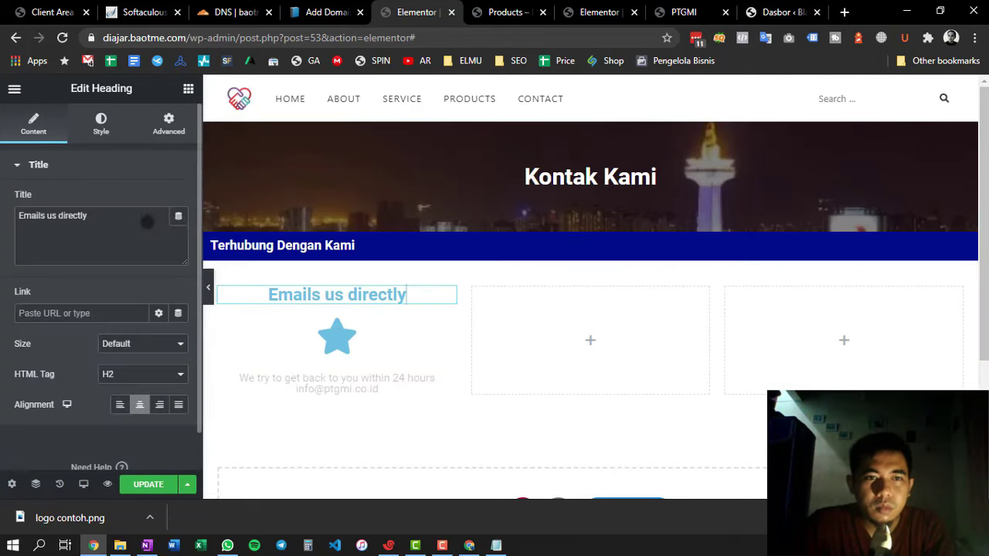
pyautogui.click(101, 124)
pyautogui.click(178, 201)
pyautogui.click(179, 201)
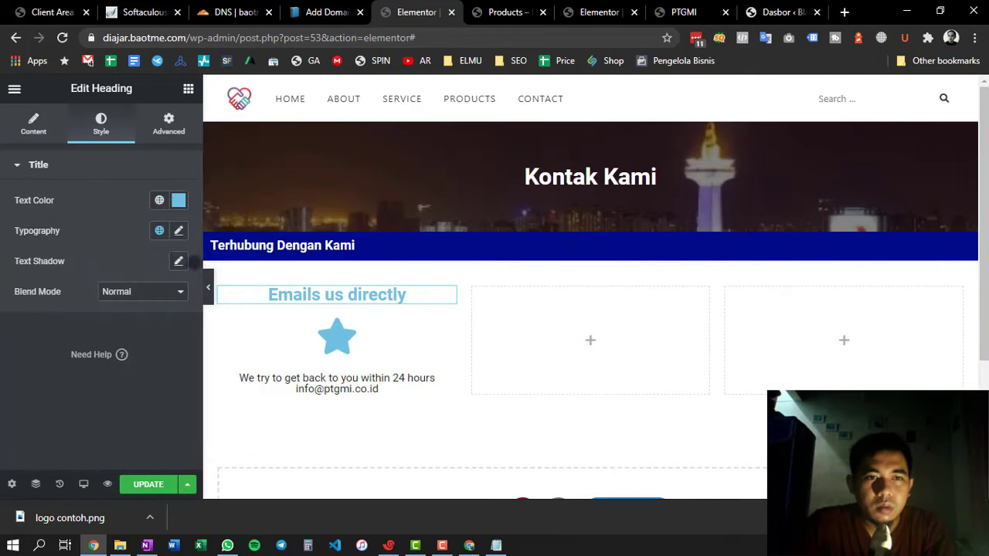
pyautogui.click(178, 200)
pyautogui.click(230, 357)
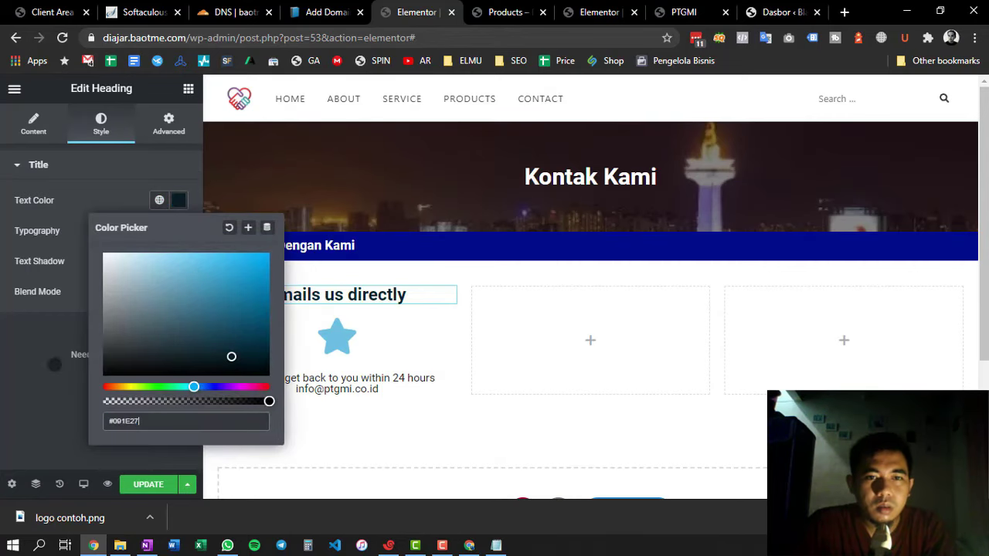
pyautogui.click(316, 321)
pyautogui.click(312, 320)
pyautogui.click(102, 240)
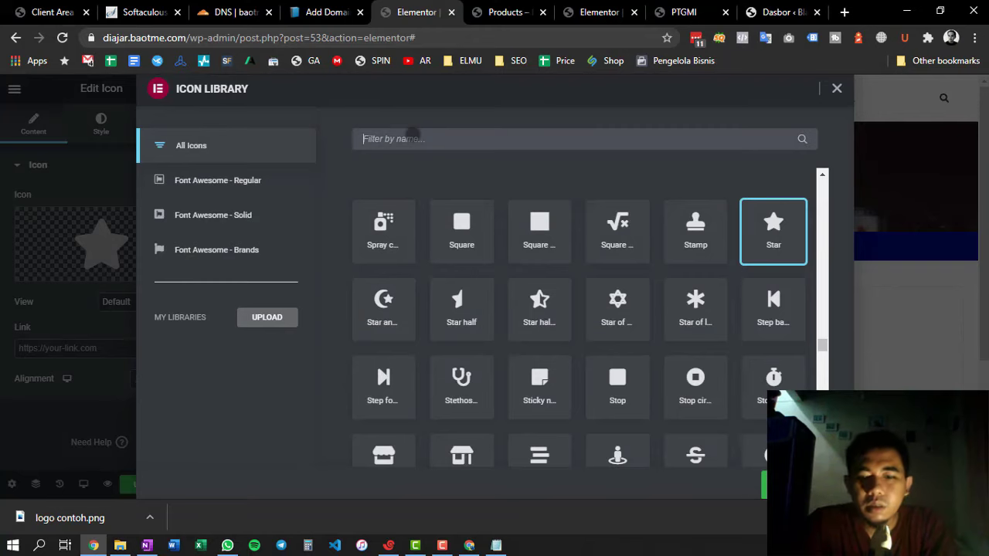
# Step: Replace the star with the Envelope icon and colour it deep blue from #22059E
pyautogui.write('en')
pyautogui.scroll(10, 680, 255)
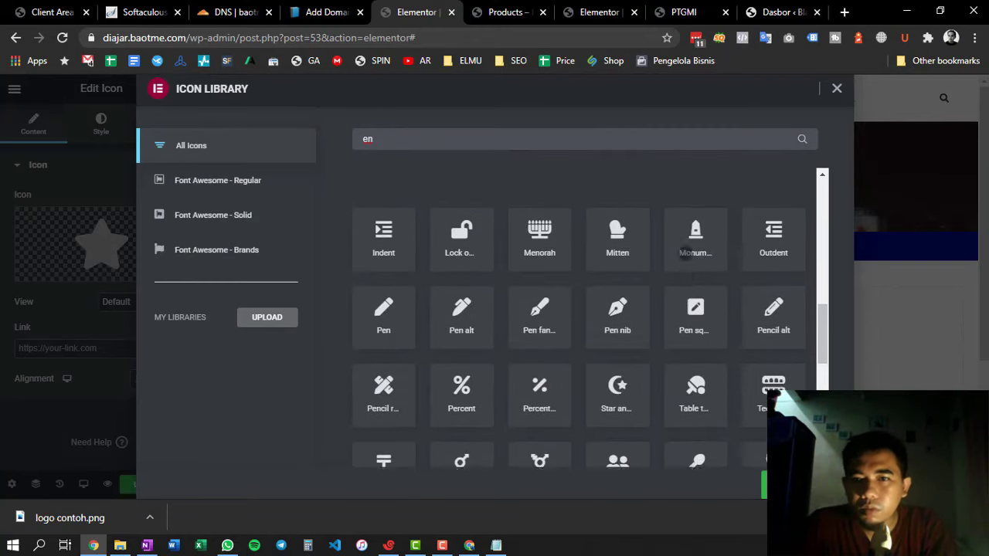
pyautogui.scroll(-1, 684, 252)
pyautogui.scroll(-1, 684, 259)
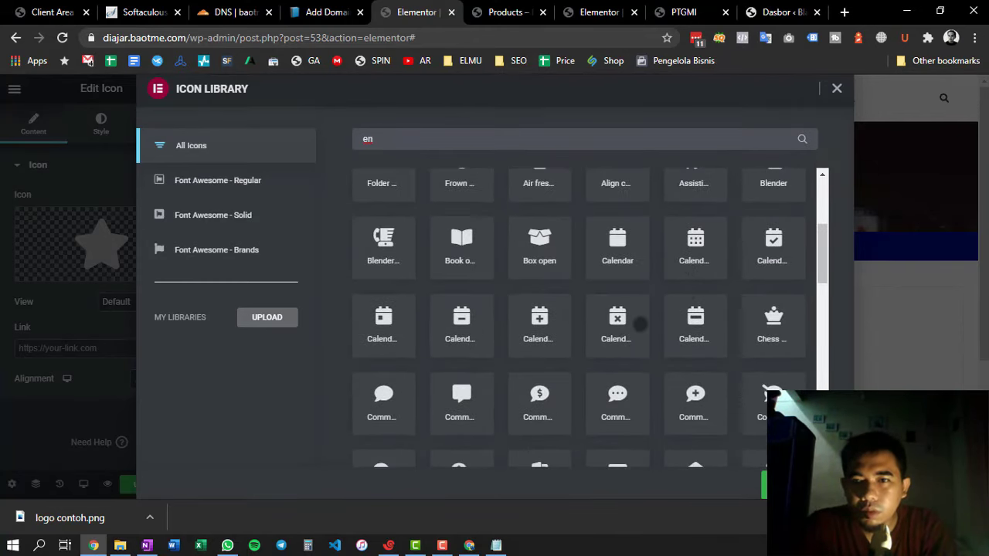
pyautogui.scroll(3, 657, 309)
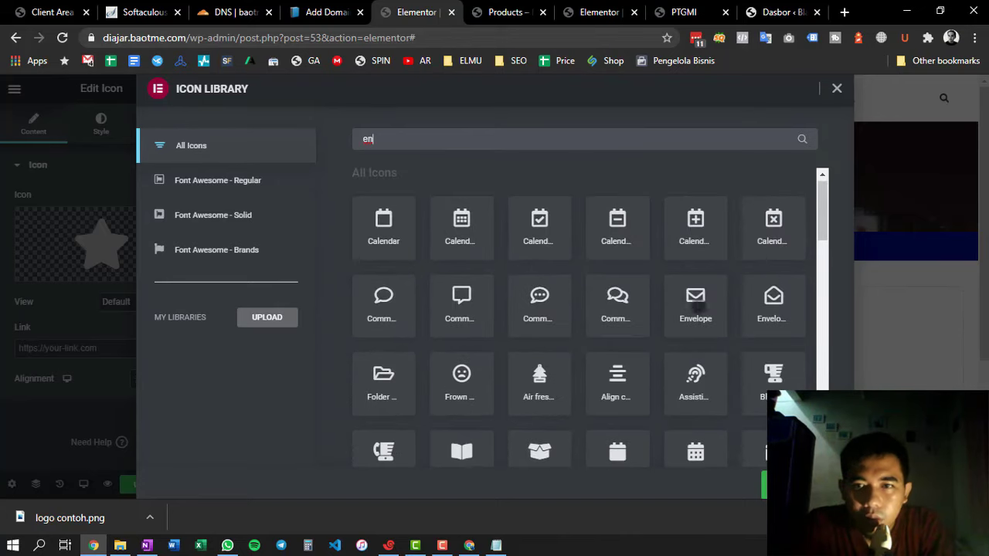
pyautogui.click(696, 304)
pyautogui.click(800, 485)
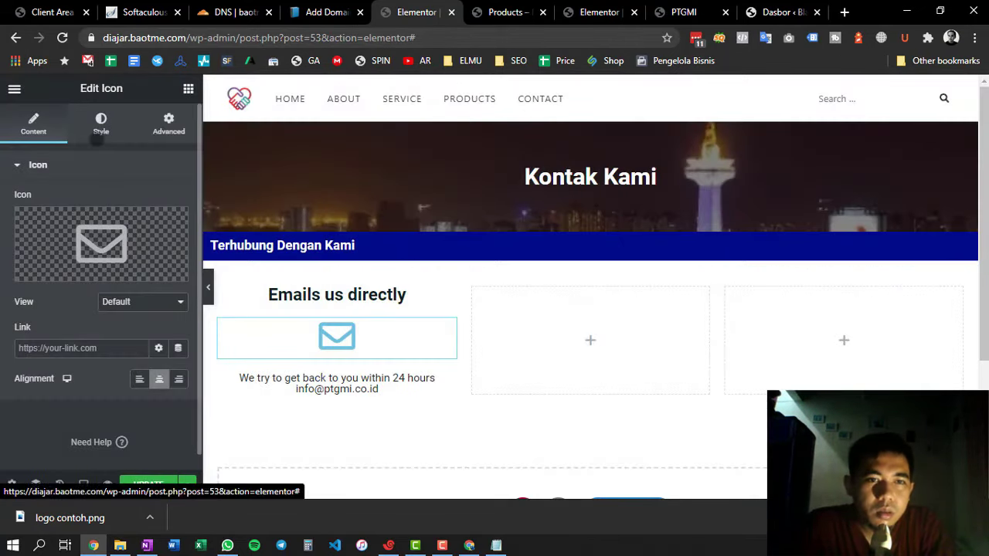
pyautogui.click(97, 138)
pyautogui.click(178, 231)
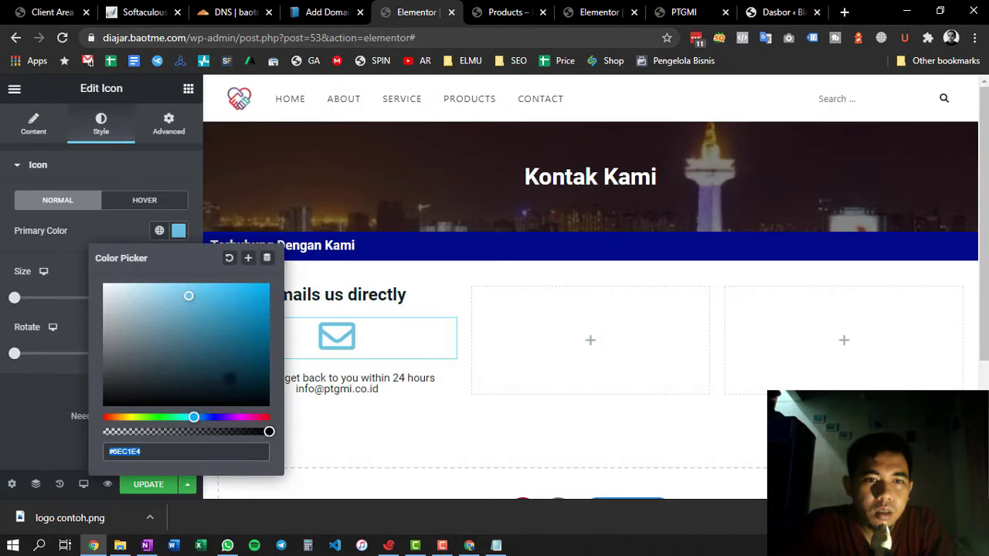
pyautogui.write('#22059E')
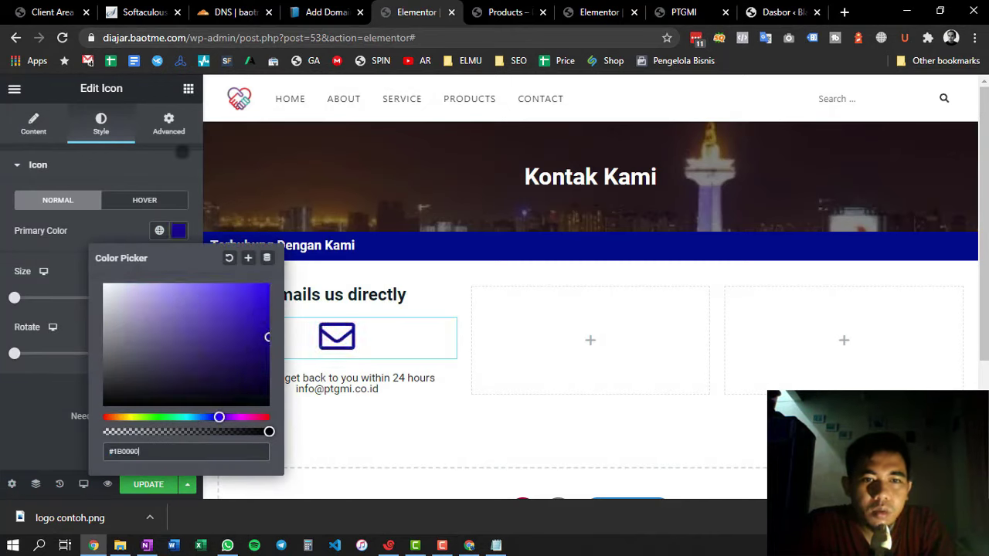
pyautogui.moveTo(139, 361); pyautogui.dragTo(273, 348)
pyautogui.click(187, 89)
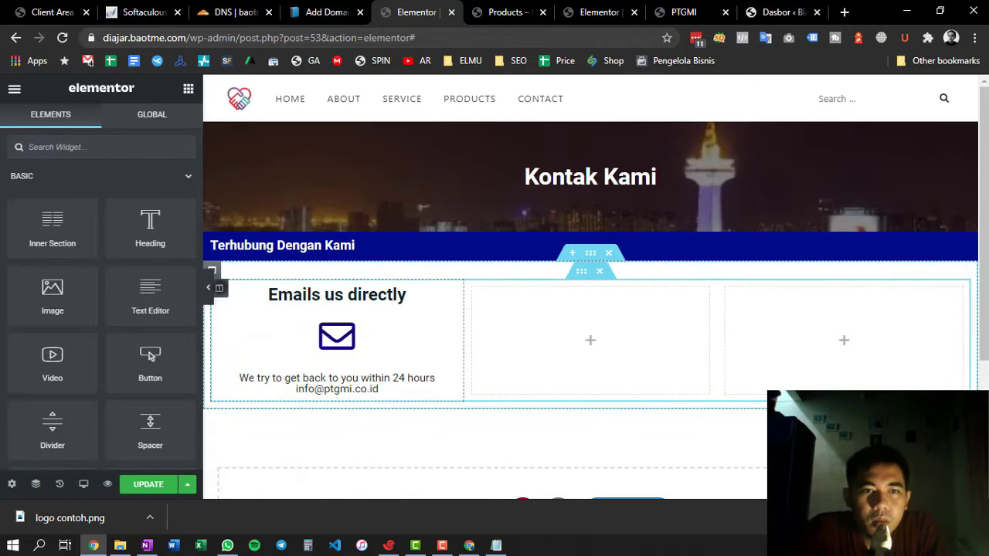
# Step: Give the first contact column a classic deep blue background
pyautogui.click(219, 288)
pyautogui.click(116, 123)
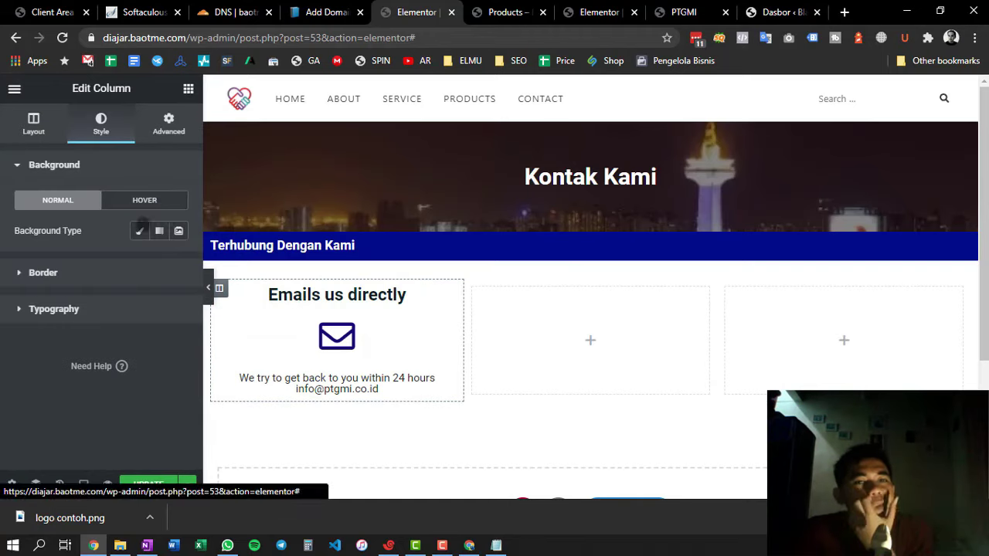
pyautogui.click(140, 230)
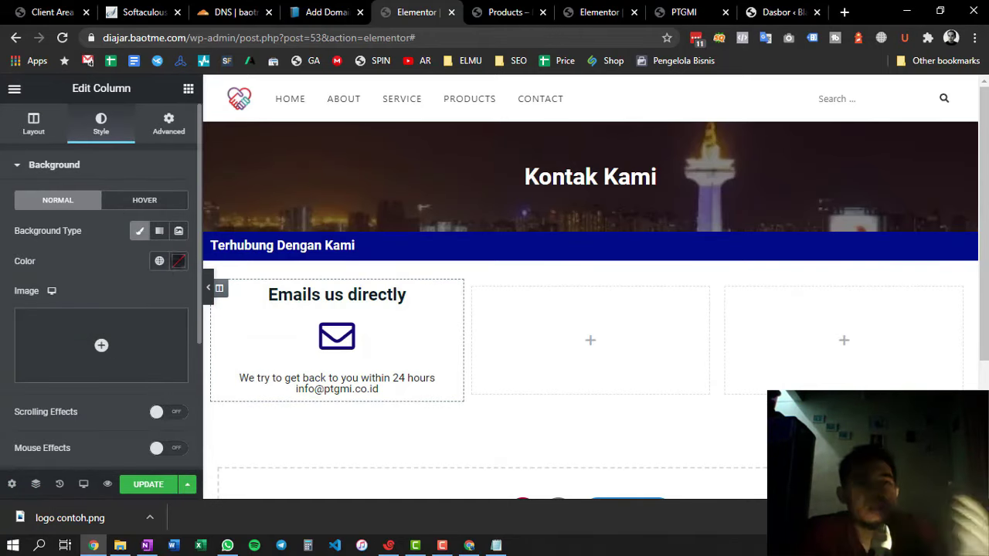
pyautogui.click(178, 261)
pyautogui.click(320, 238)
pyautogui.moveTo(320, 239); pyautogui.dragTo(266, 291)
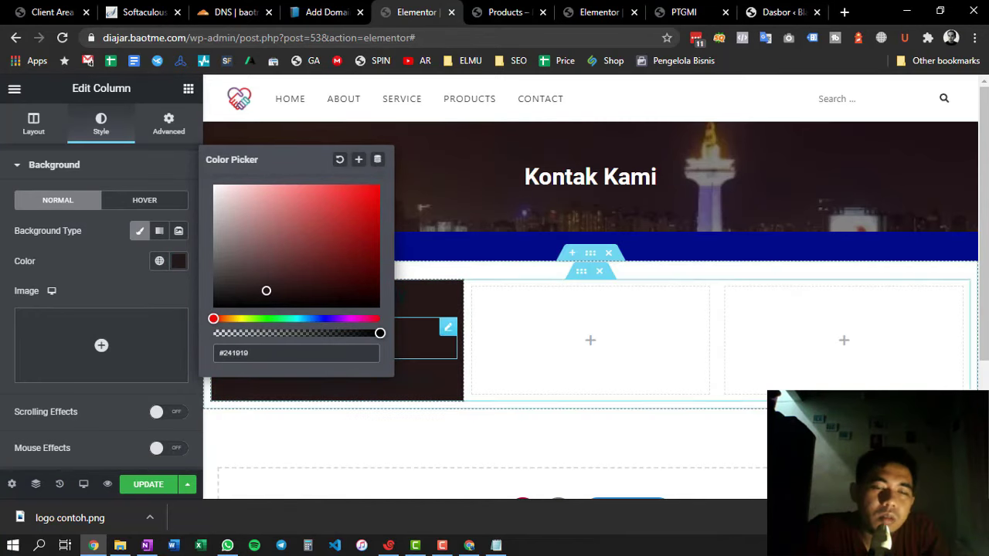
pyautogui.click(444, 327)
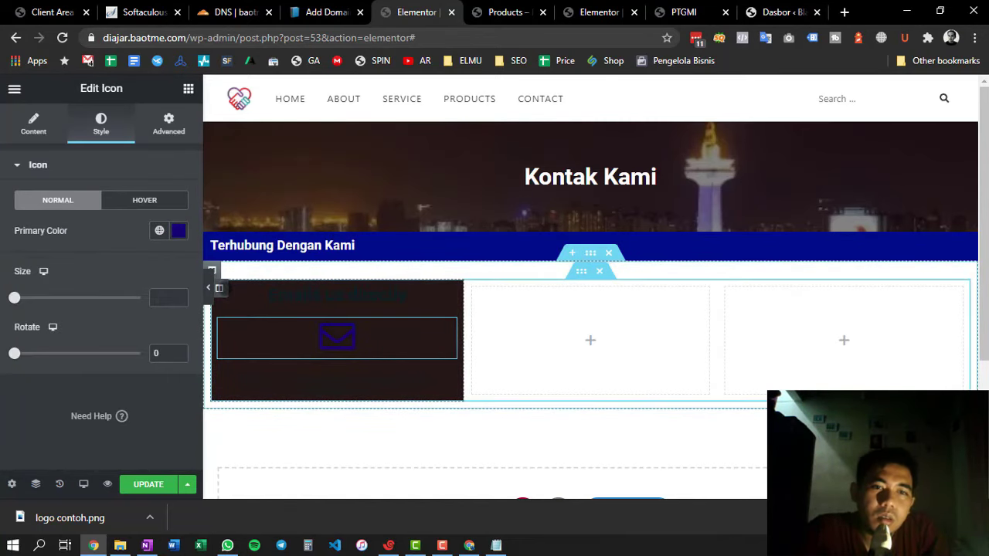
pyautogui.click(219, 288)
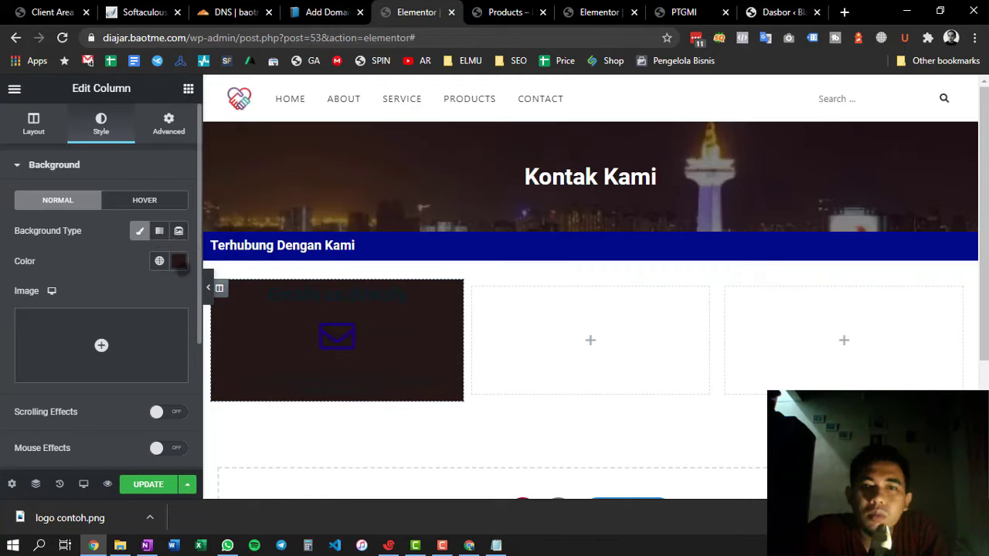
pyautogui.click(179, 261)
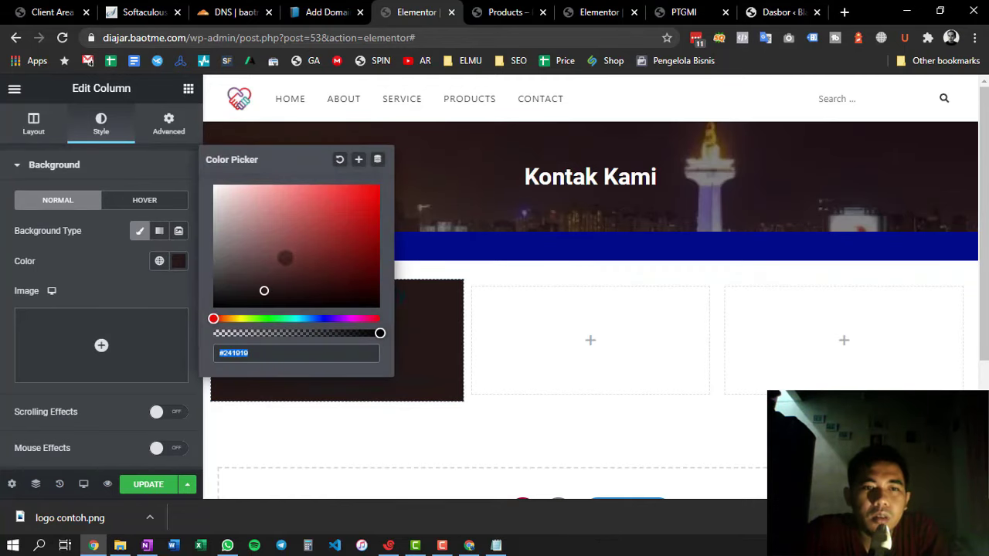
pyautogui.click(328, 318)
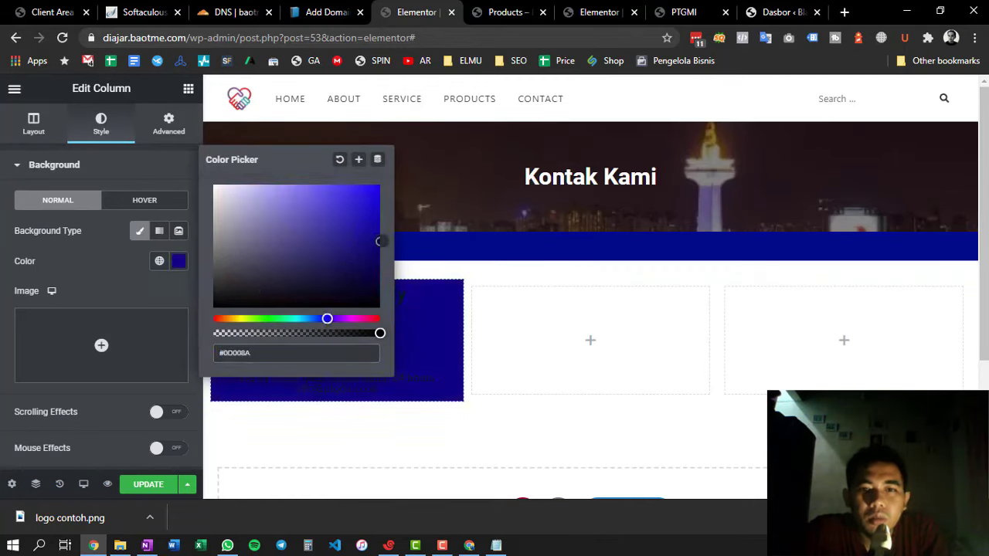
pyautogui.click(559, 339)
# Step: Turn the heading, envelope icon and reply-time text near-white
pyautogui.click(435, 298)
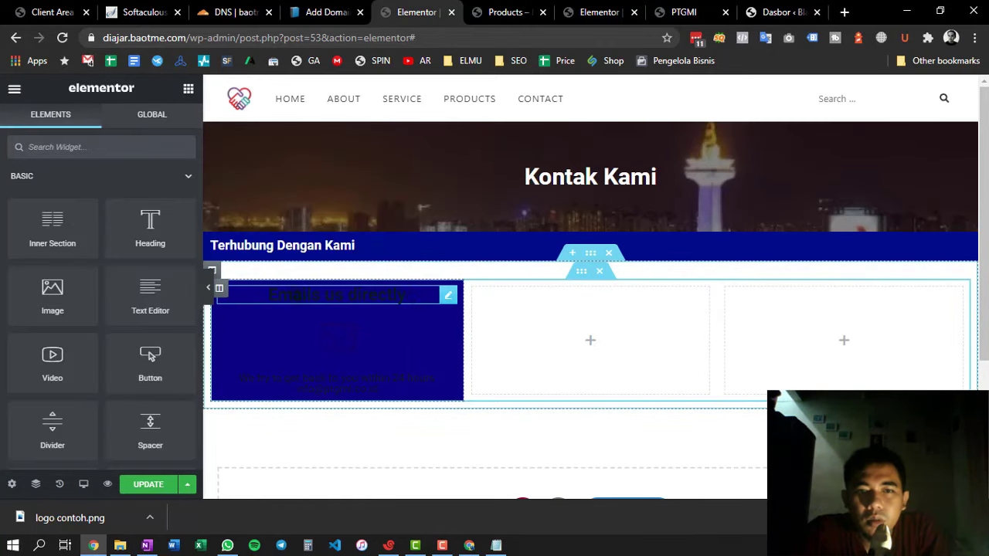
pyautogui.click(178, 201)
pyautogui.click(106, 255)
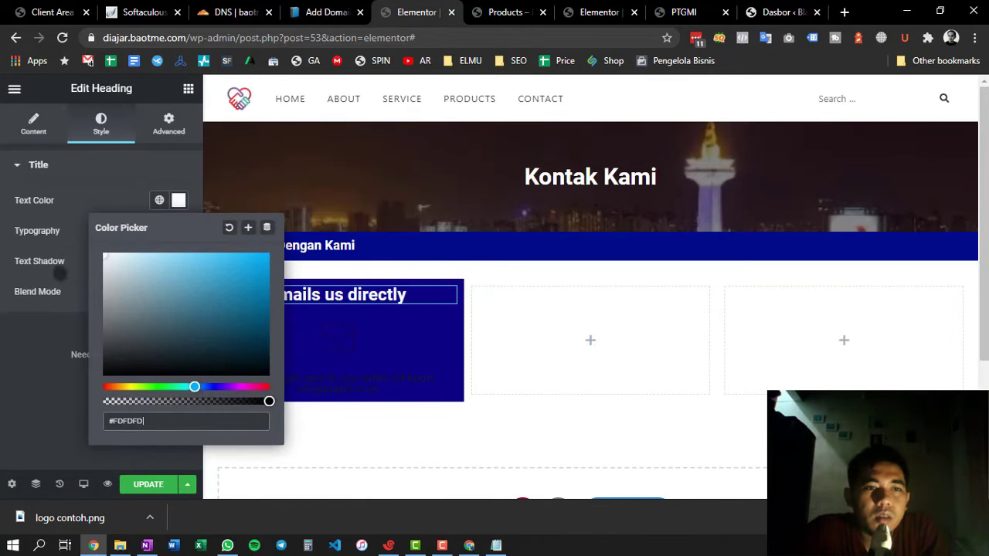
pyautogui.click(32, 386)
pyautogui.click(314, 346)
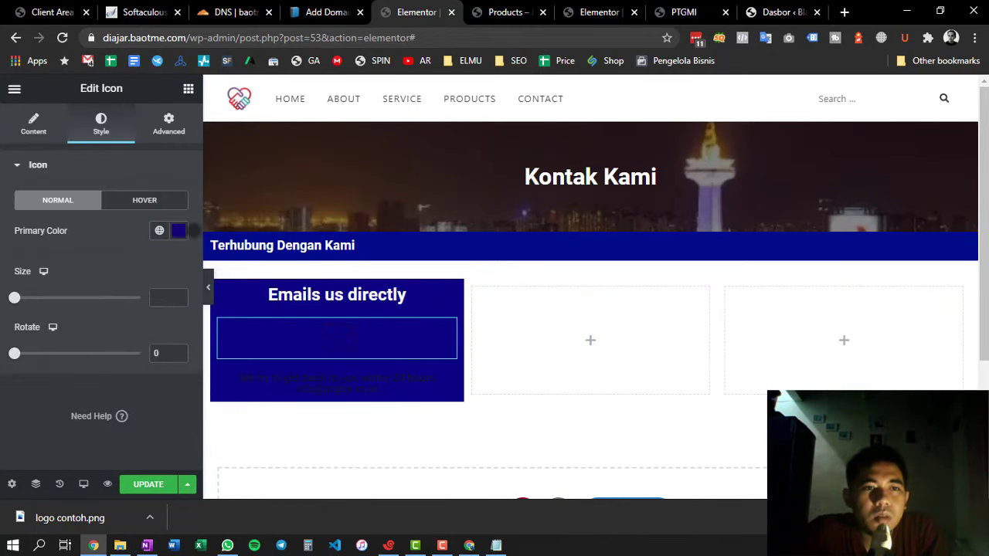
pyautogui.click(179, 231)
pyautogui.click(145, 292)
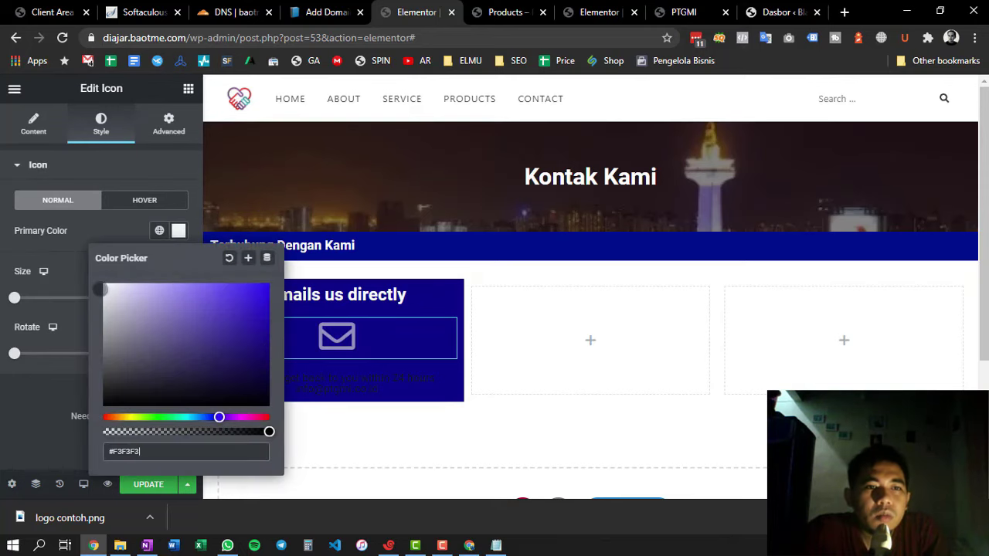
pyautogui.click(34, 404)
pyautogui.click(296, 379)
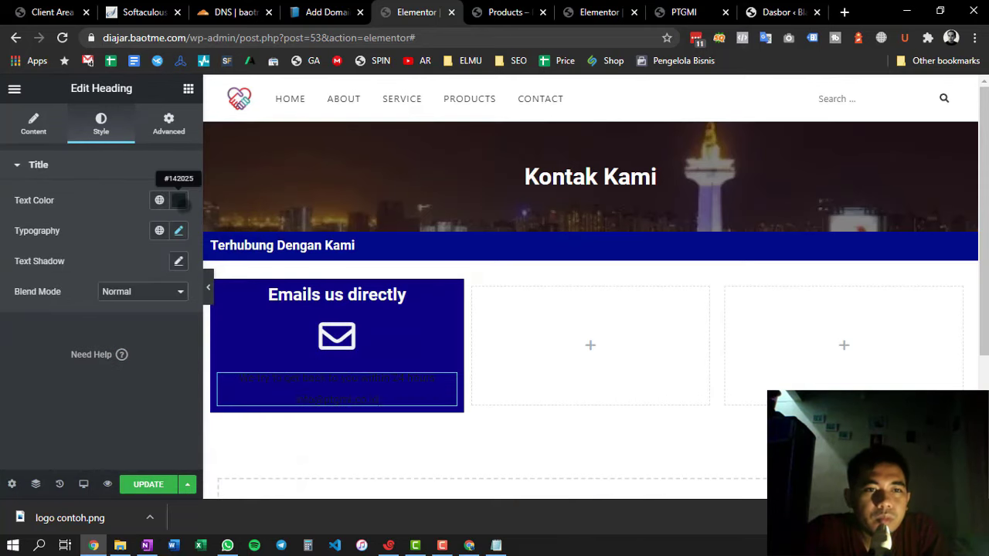
pyautogui.click(179, 200)
pyautogui.click(103, 259)
# Step: Give the middle contact column a classic olive green background
pyautogui.click(40, 354)
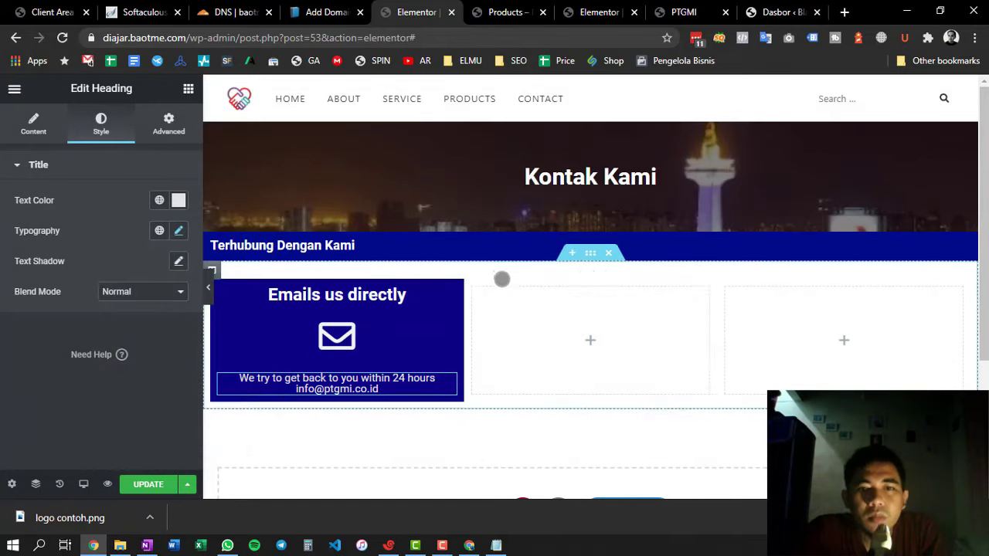
pyautogui.click(473, 288)
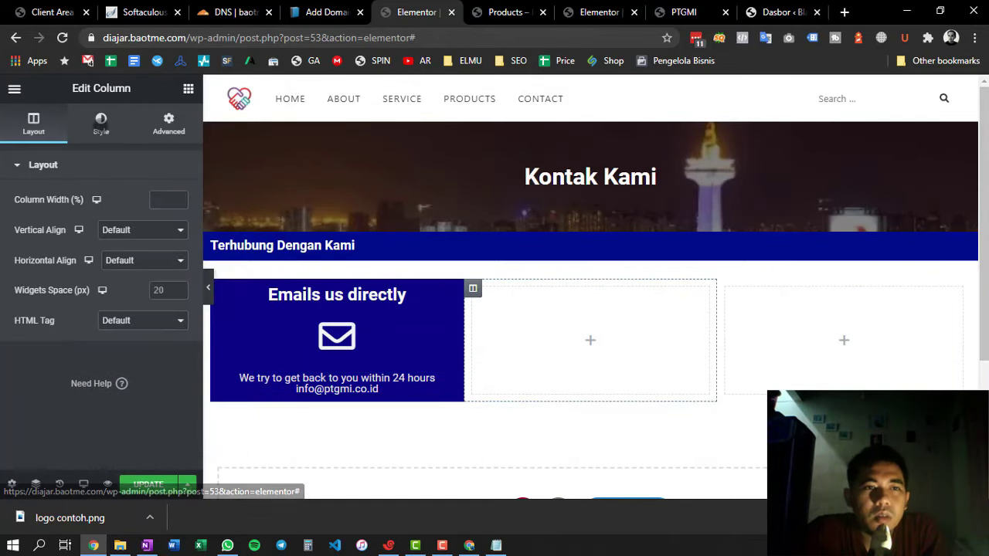
pyautogui.click(101, 124)
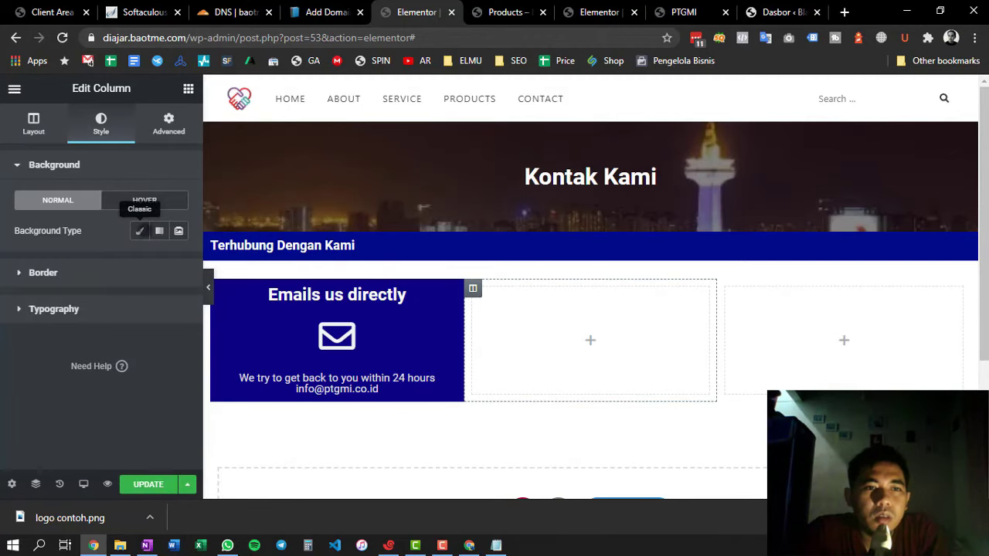
pyautogui.click(140, 230)
pyautogui.click(179, 261)
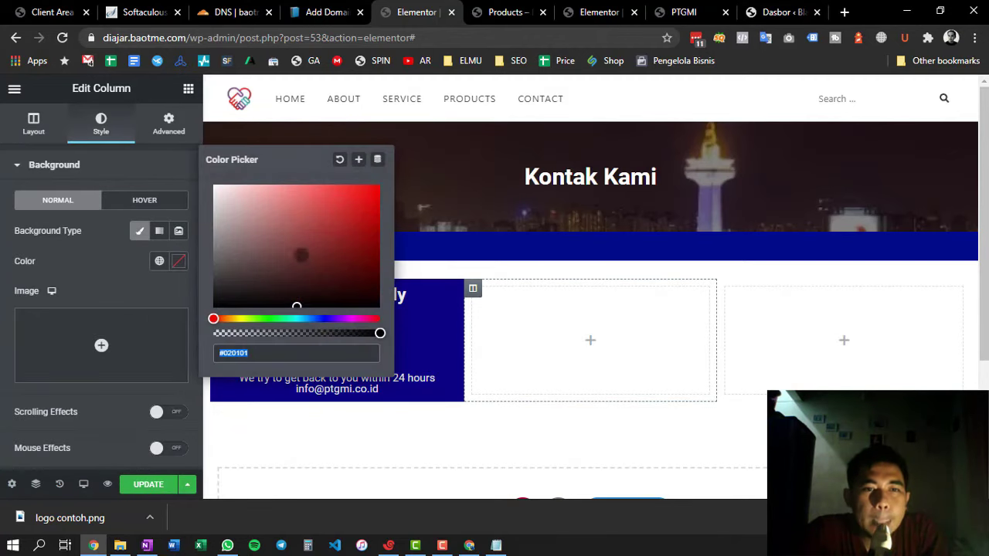
pyautogui.click(248, 319)
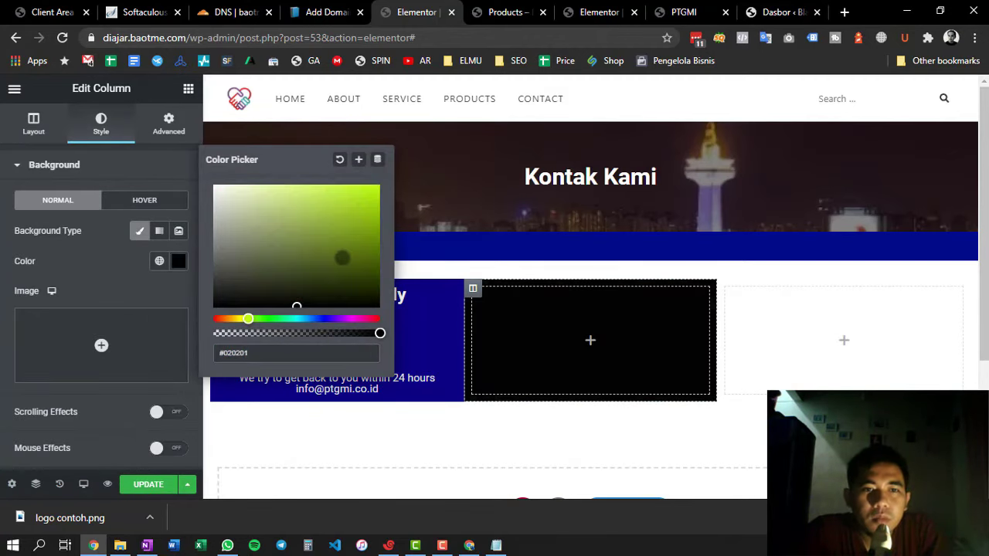
pyautogui.moveTo(297, 307); pyautogui.dragTo(358, 245)
pyautogui.click(433, 347)
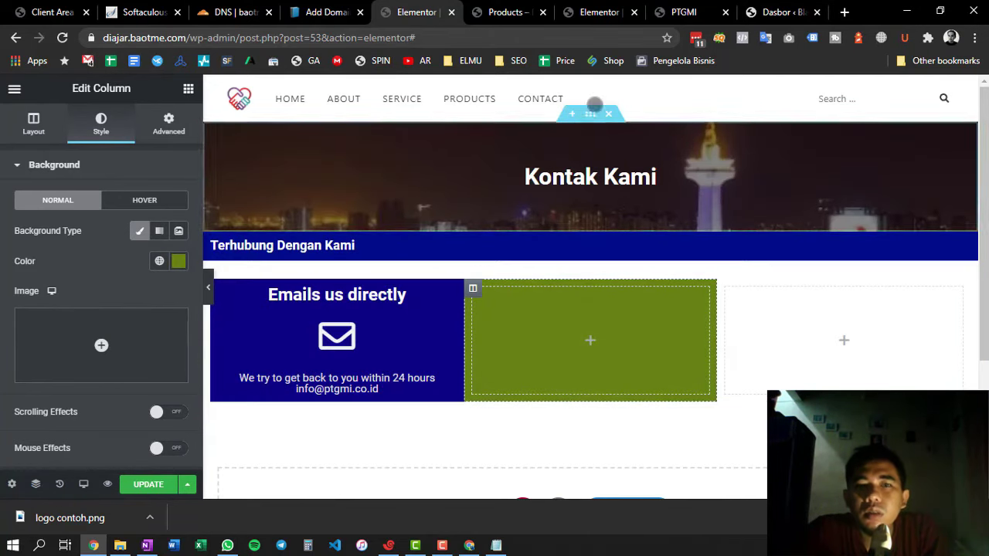
# Step: Set the 'Emails us directly' heading typography to weight 400 and size 20
pyautogui.click(684, 13)
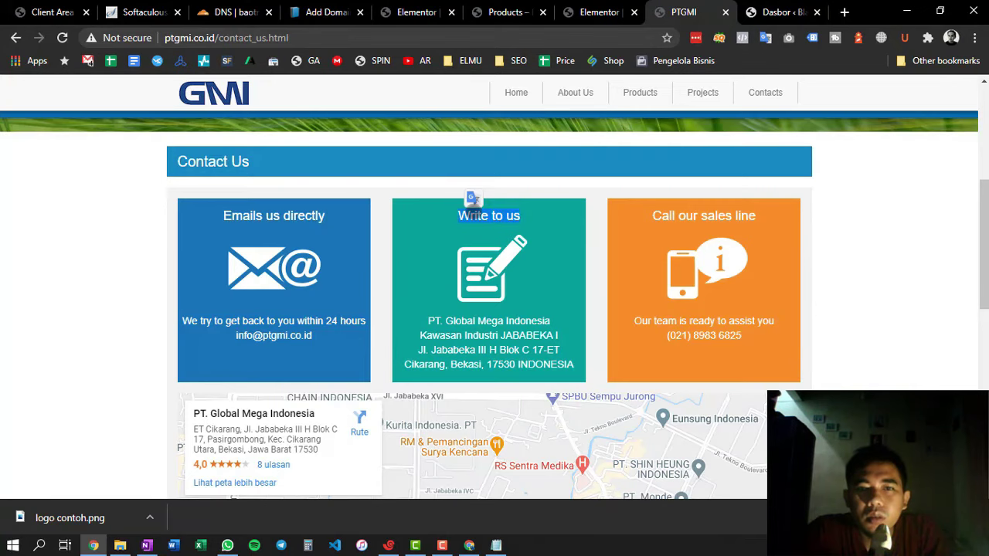
pyautogui.click(506, 12)
pyautogui.click(599, 13)
pyautogui.click(418, 12)
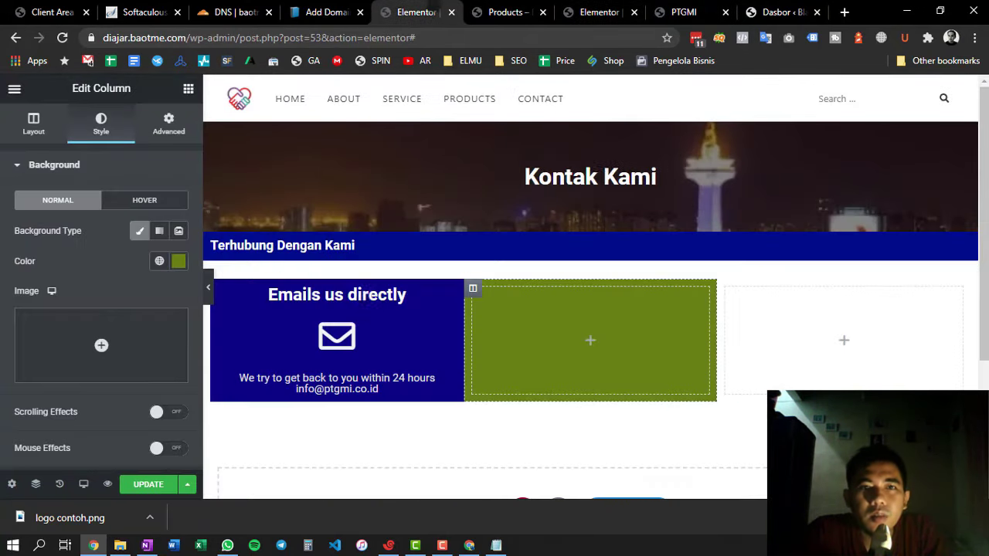
pyautogui.click(407, 294)
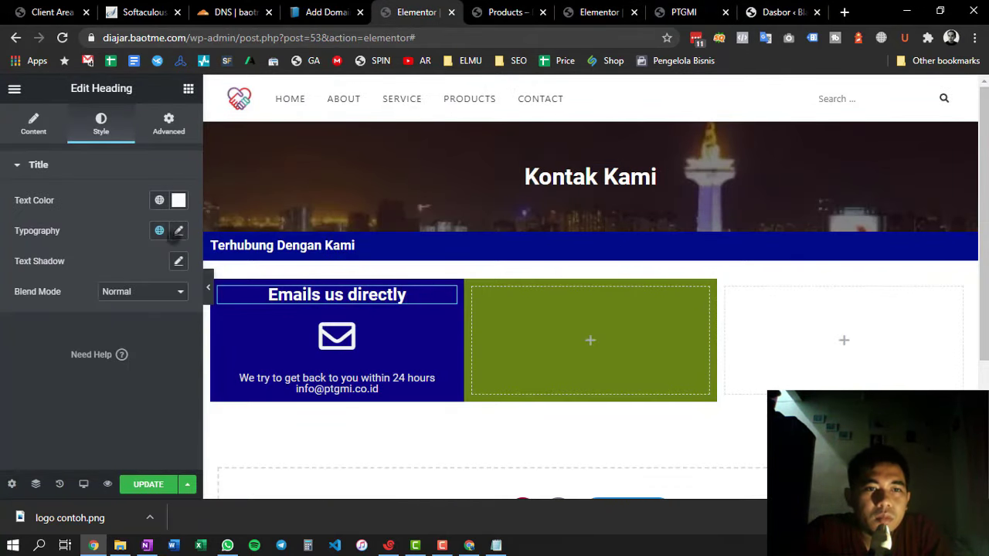
pyautogui.click(178, 231)
pyautogui.click(127, 384)
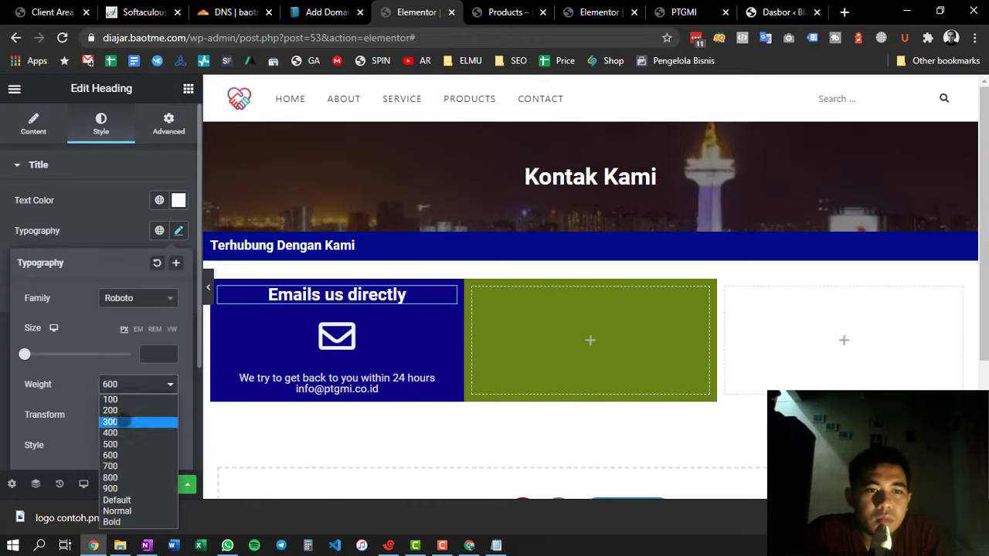
pyautogui.click(123, 422)
pyautogui.press('Down')
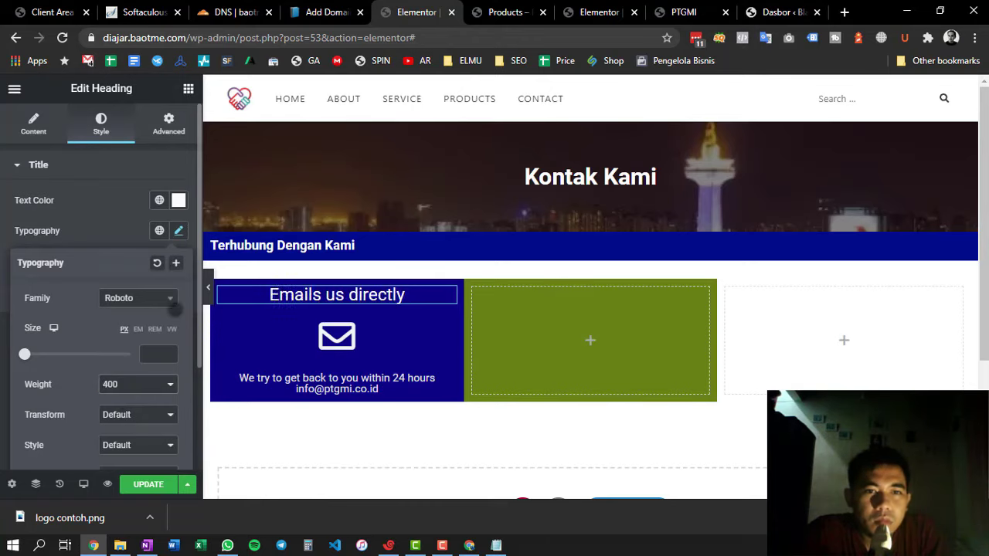
pyautogui.write('2')
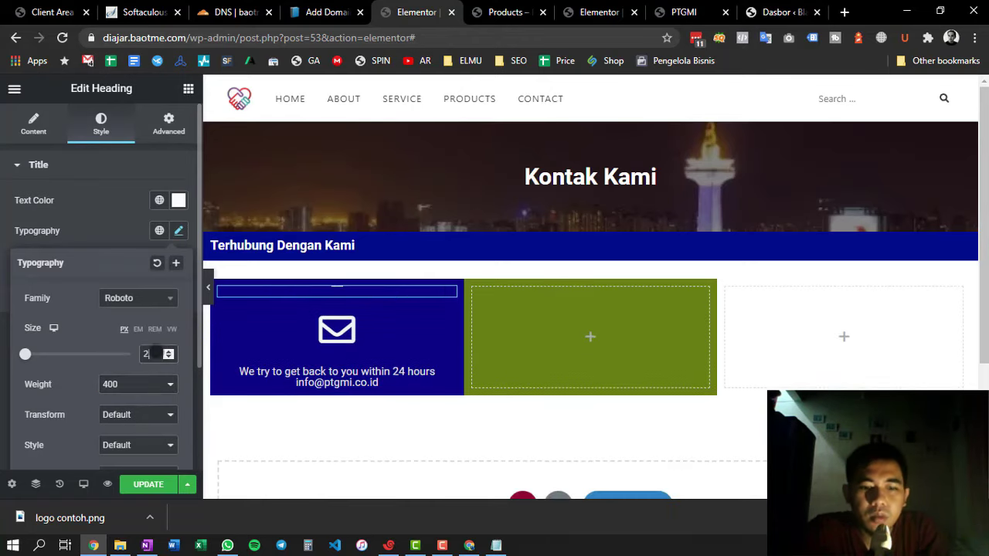
pyautogui.write('520')
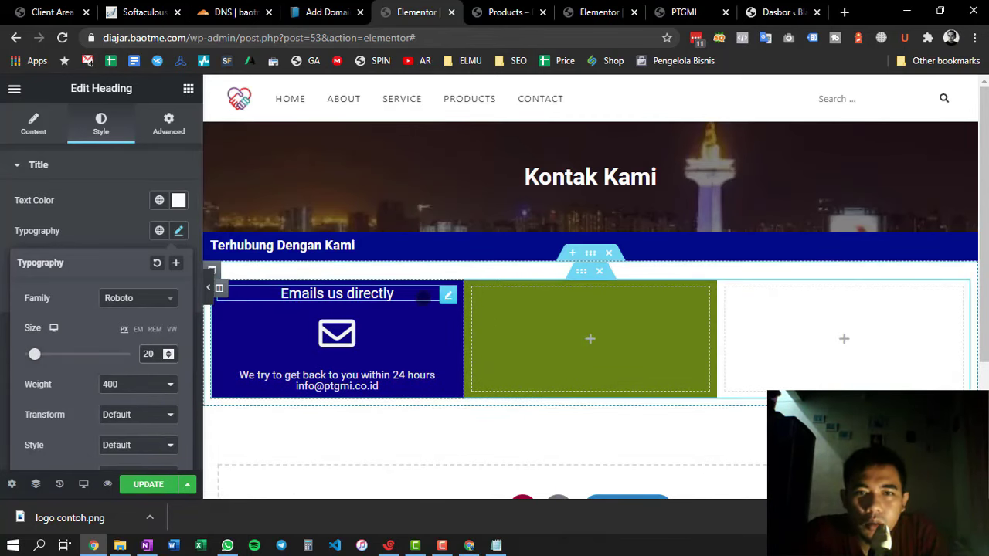
# Step: Copy the heading, envelope icon and reply-time text from the blue box into the green column
pyautogui.rightClick(444, 306)
pyautogui.rightClick(607, 331)
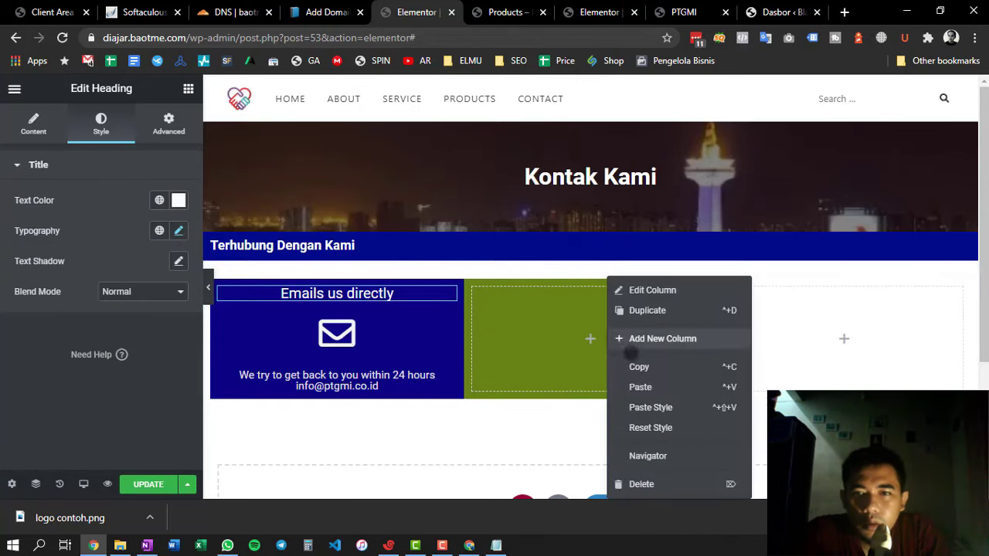
pyautogui.click(618, 384)
pyautogui.rightClick(353, 334)
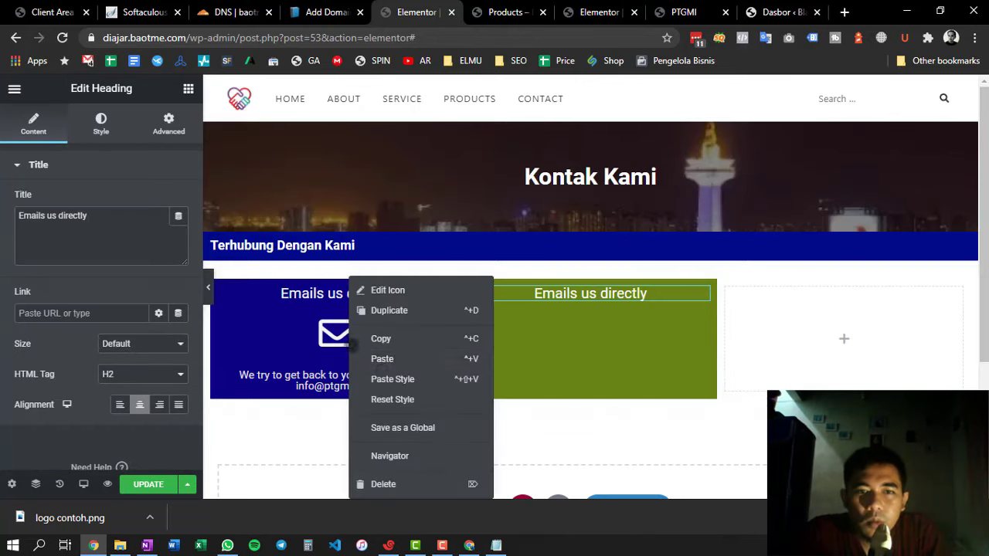
pyautogui.click(384, 339)
pyautogui.rightClick(620, 287)
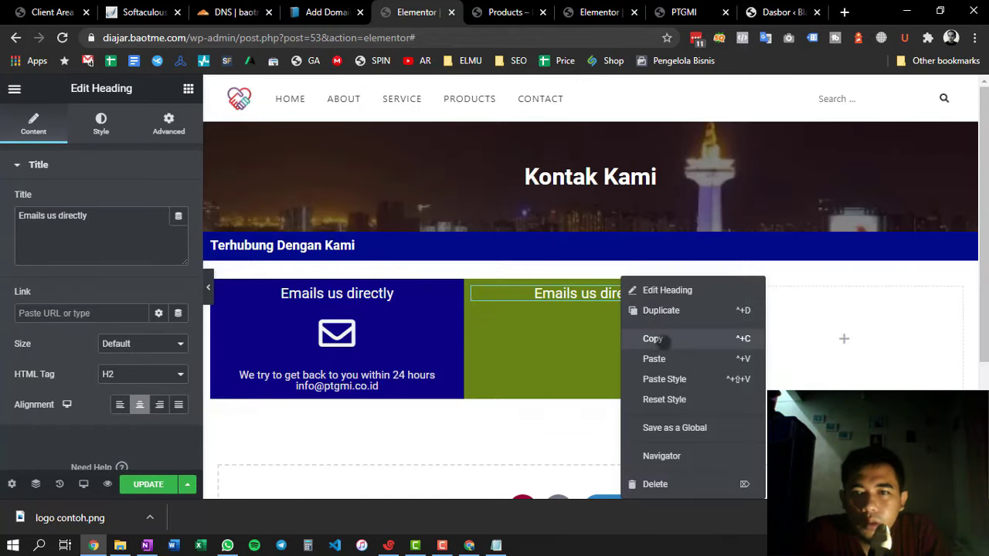
pyautogui.click(656, 358)
pyautogui.rightClick(382, 289)
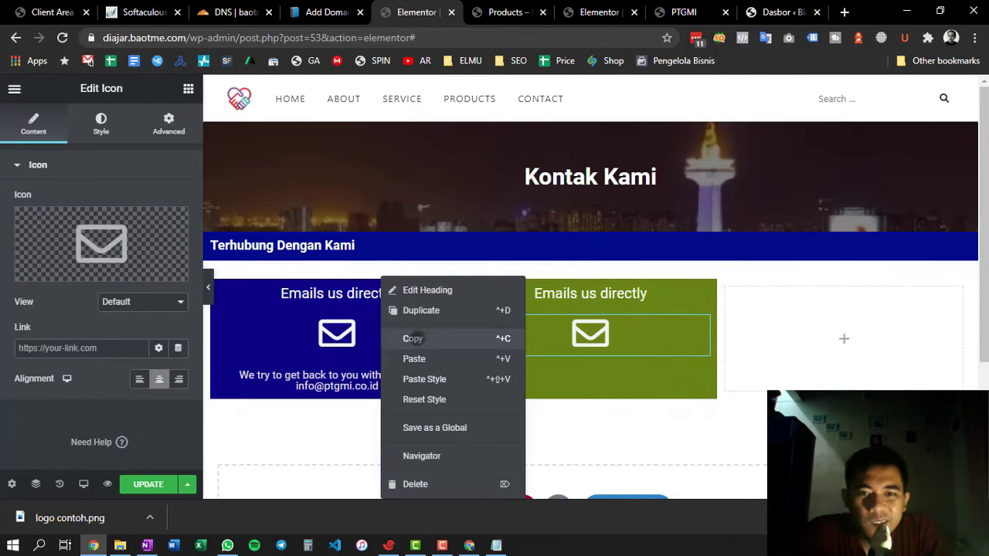
pyautogui.click(412, 338)
pyautogui.rightClick(595, 334)
pyautogui.click(652, 379)
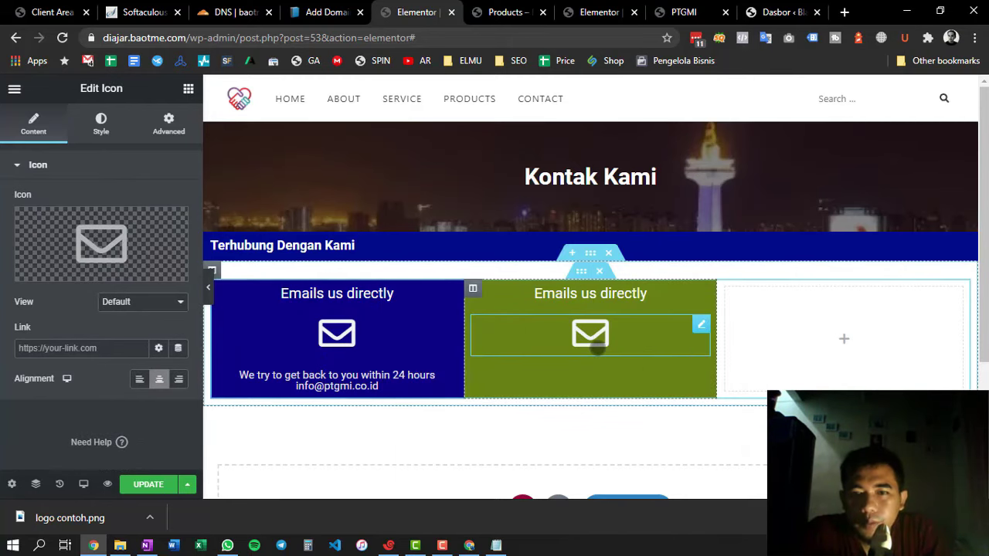
pyautogui.rightClick(599, 336)
pyautogui.click(631, 358)
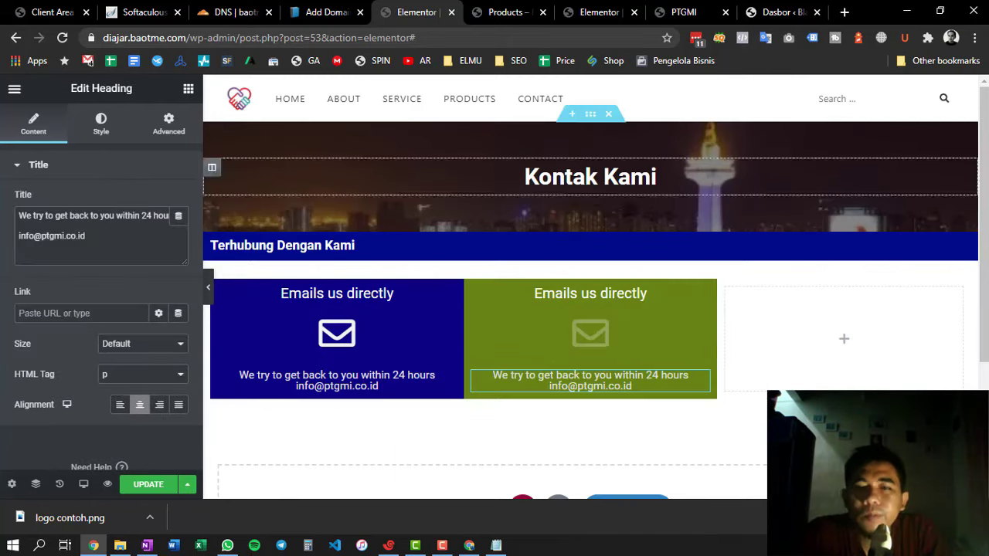
pyautogui.rightClick(370, 326)
# Step: Replace the green box's description with the company postal address from the reference page
pyautogui.click(684, 12)
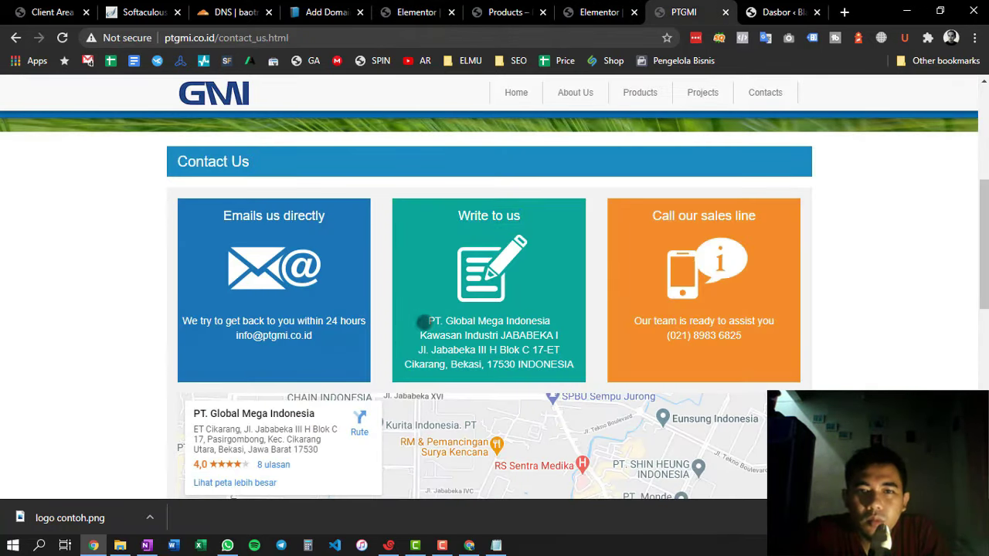
pyautogui.moveTo(422, 322); pyautogui.dragTo(573, 365)
pyautogui.click(415, 11)
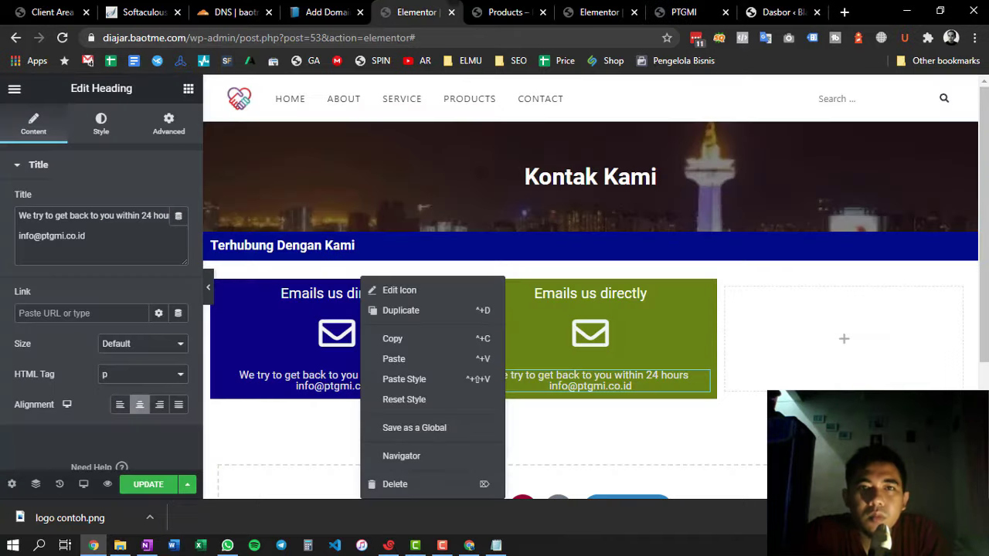
pyautogui.click(147, 230)
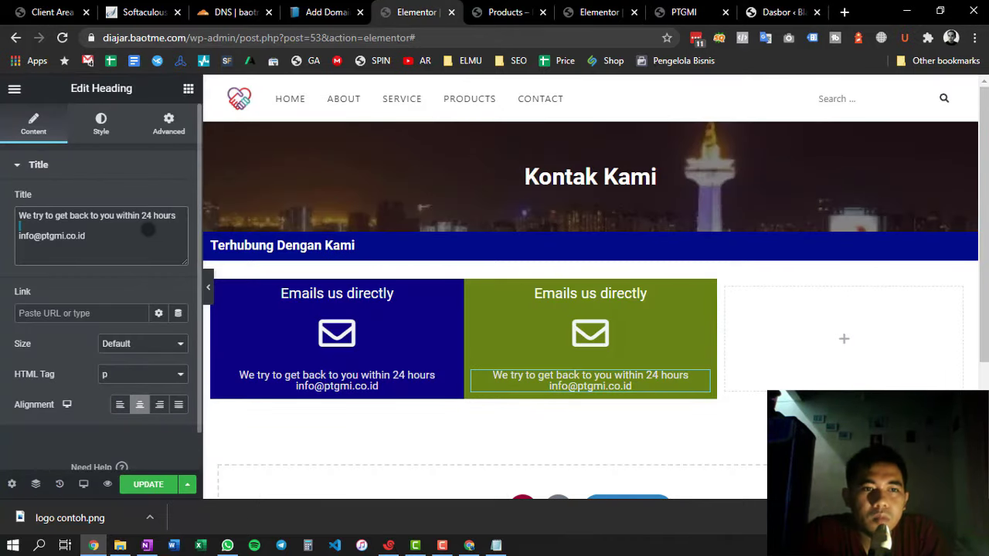
pyautogui.hotkey('ctrl', 'a')
pyautogui.hotkey('ctrl', 'v')
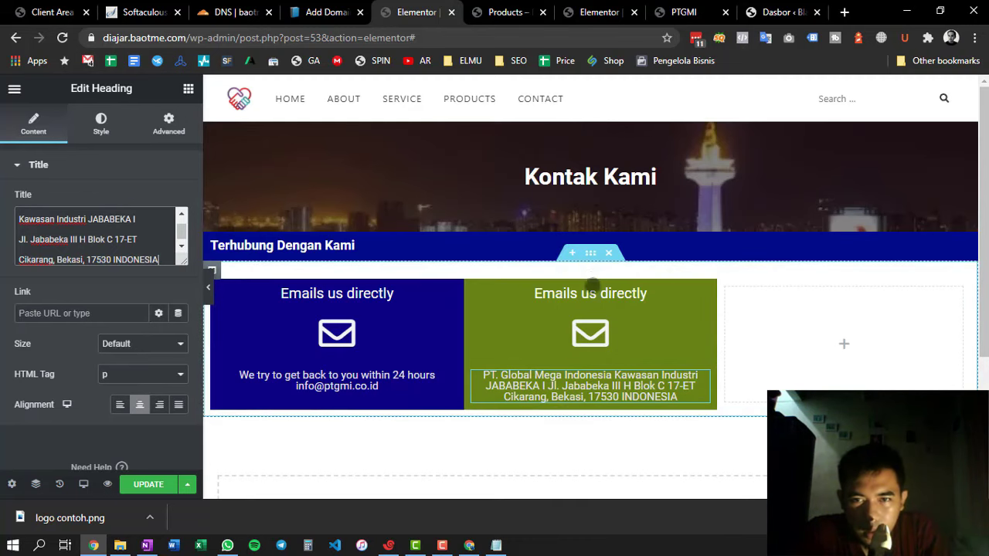
# Step: Retitle the green box's heading 'Write to us' using the reference page text
pyautogui.click(684, 12)
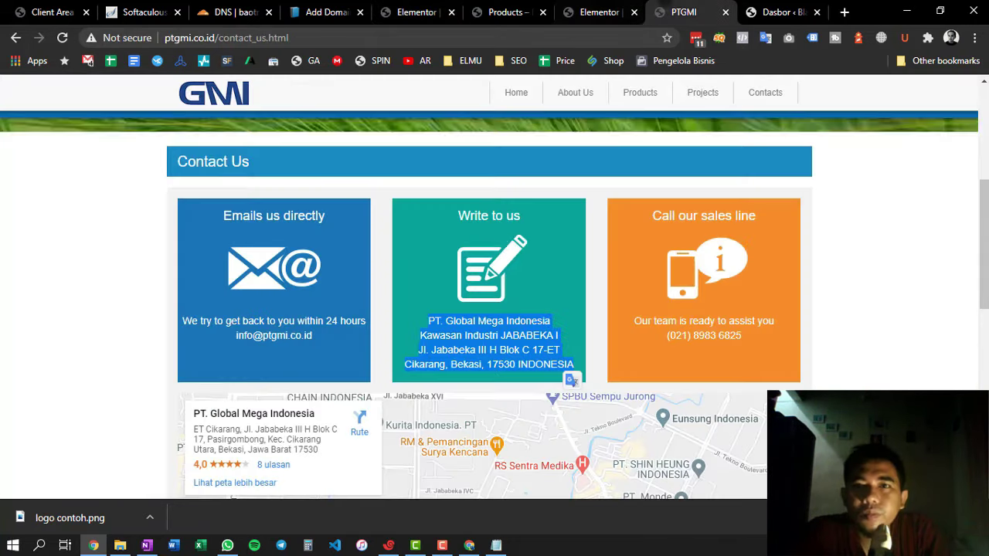
pyautogui.doubleClick(479, 208)
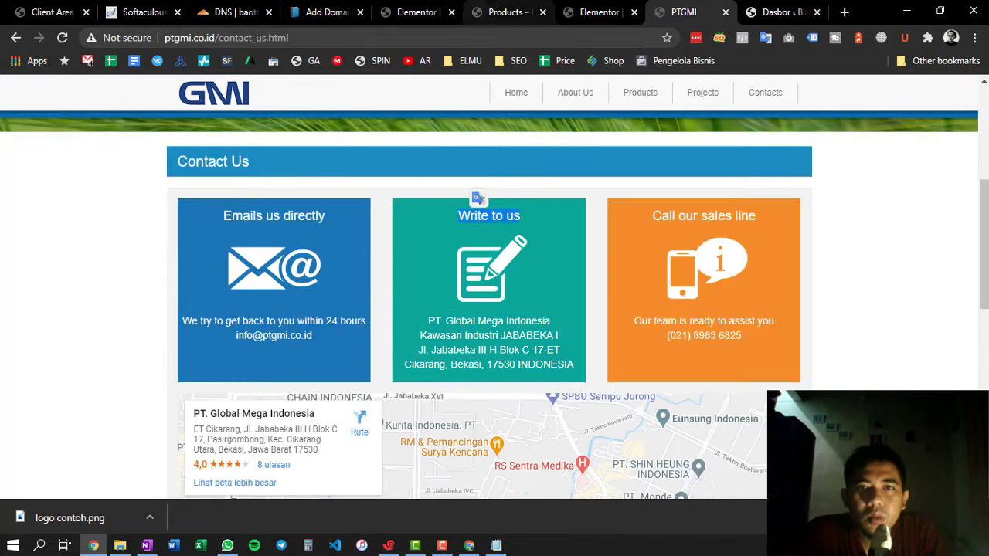
pyautogui.click(417, 12)
pyautogui.click(96, 246)
pyautogui.hotkey('ctrl', 'a')
pyautogui.hotkey('ctrl', 'v')
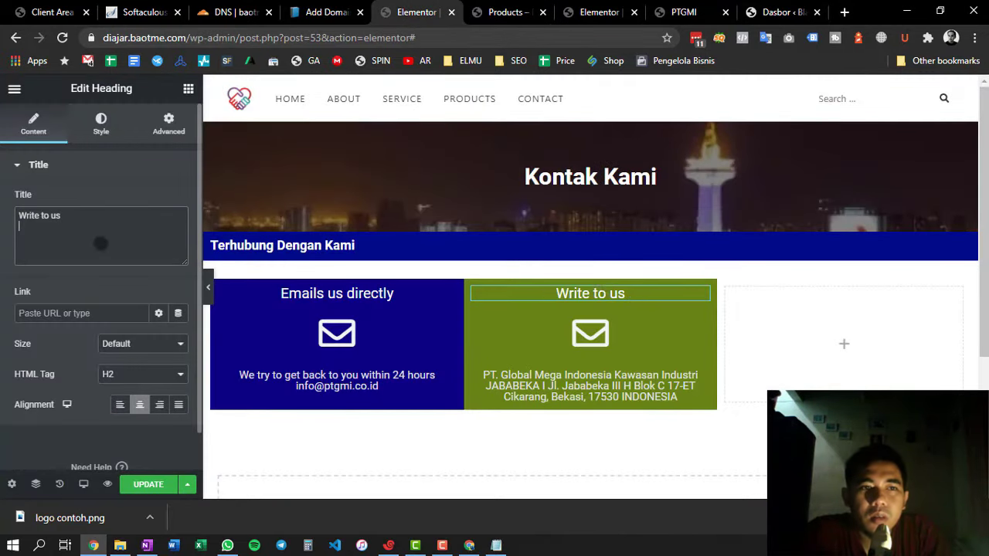
# Step: Replace the green 'Write to us' box's envelope icon with the address-book icon found by searching 'boo'
pyautogui.click(590, 333)
pyautogui.click(101, 243)
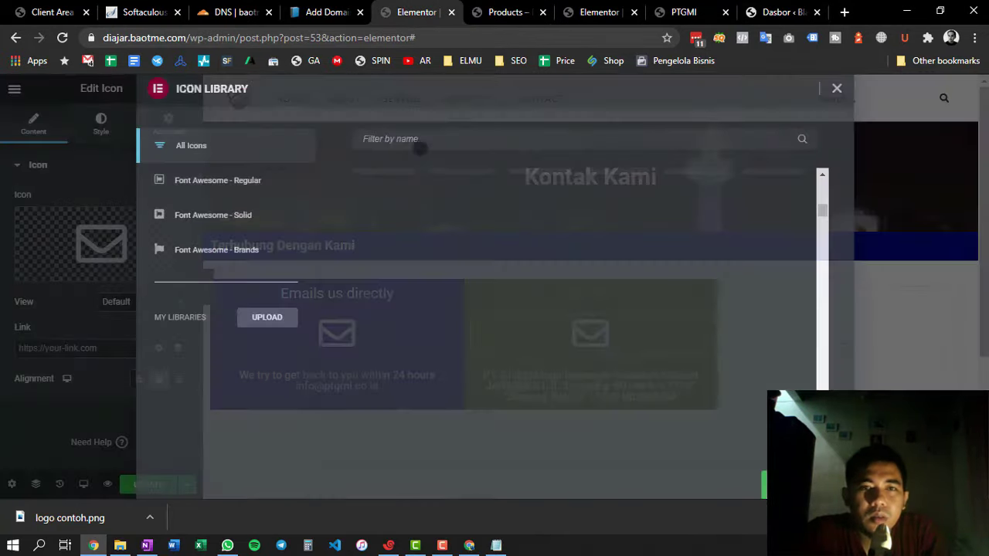
pyautogui.click(400, 140)
pyautogui.write('wt')
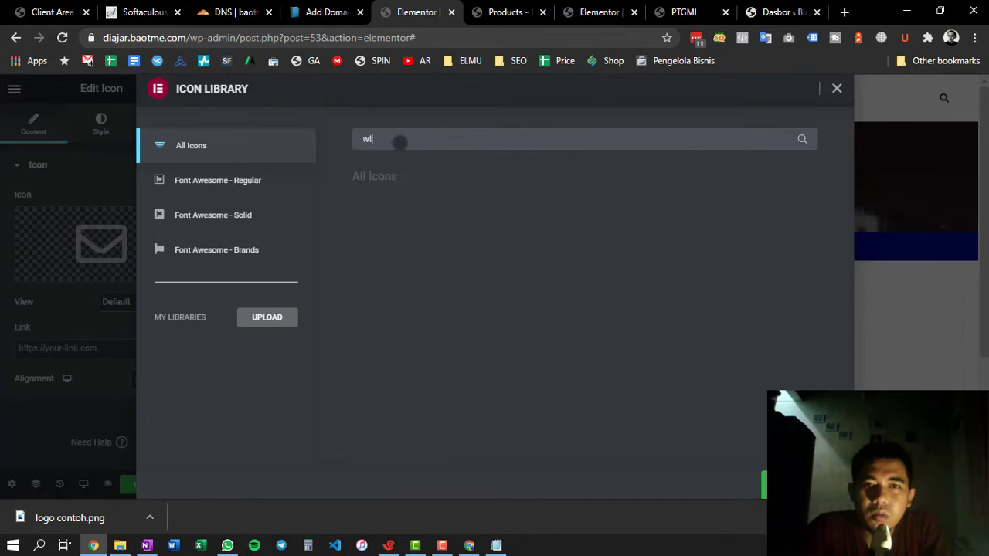
pyautogui.press('BackSpace')
pyautogui.write('ri')
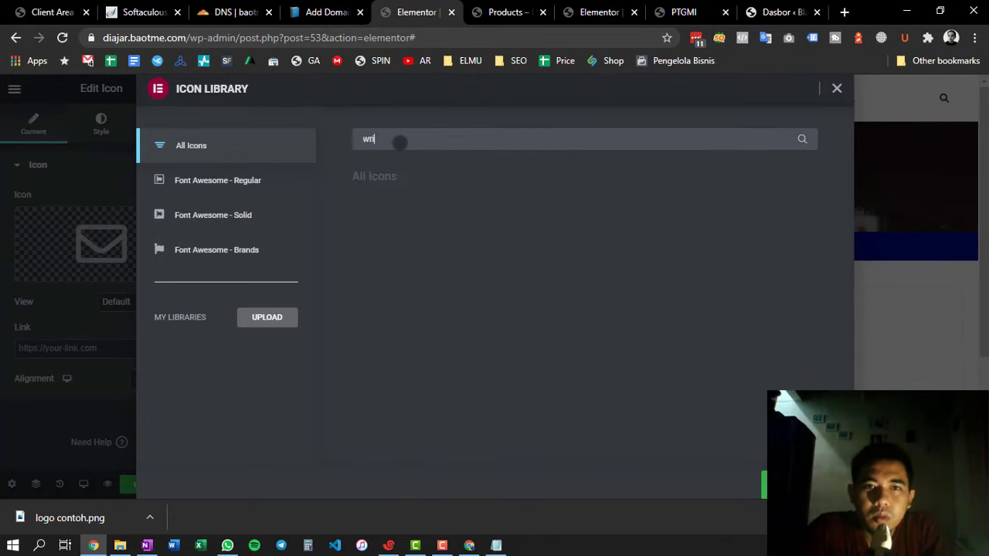
pyautogui.press('BackSpace')
pyautogui.press('BackSpace')
pyautogui.press('BackSpace')
pyautogui.write('boo')
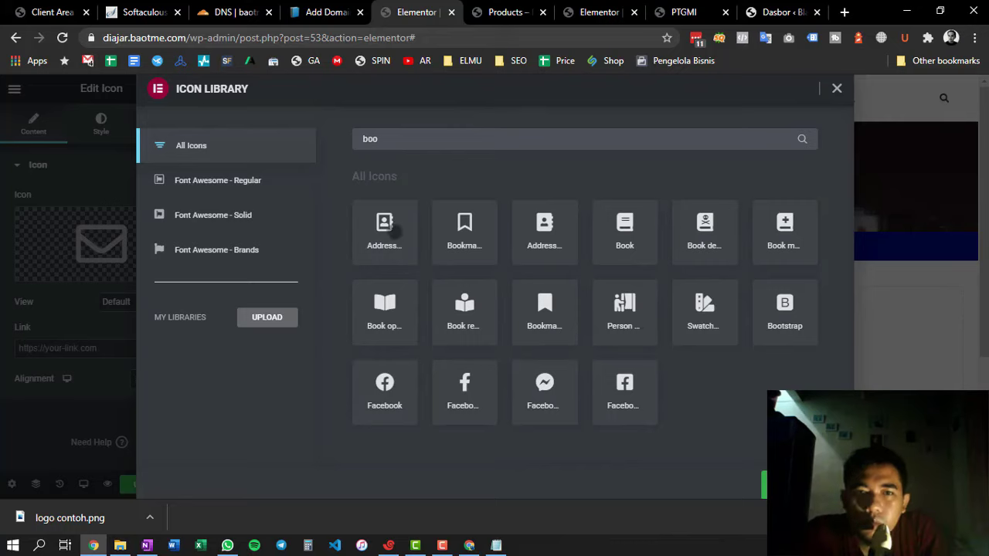
pyautogui.click(395, 312)
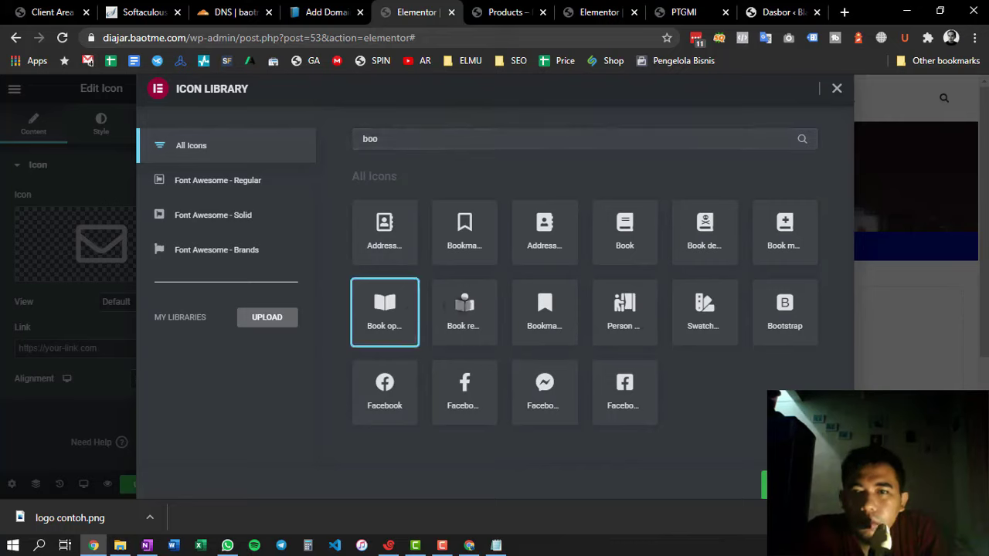
pyautogui.click(551, 237)
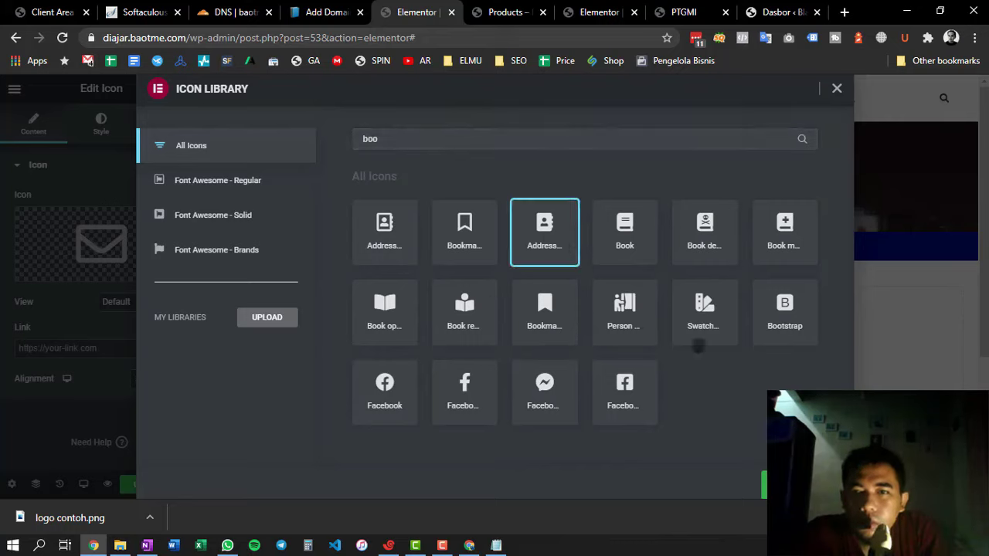
pyautogui.click(800, 485)
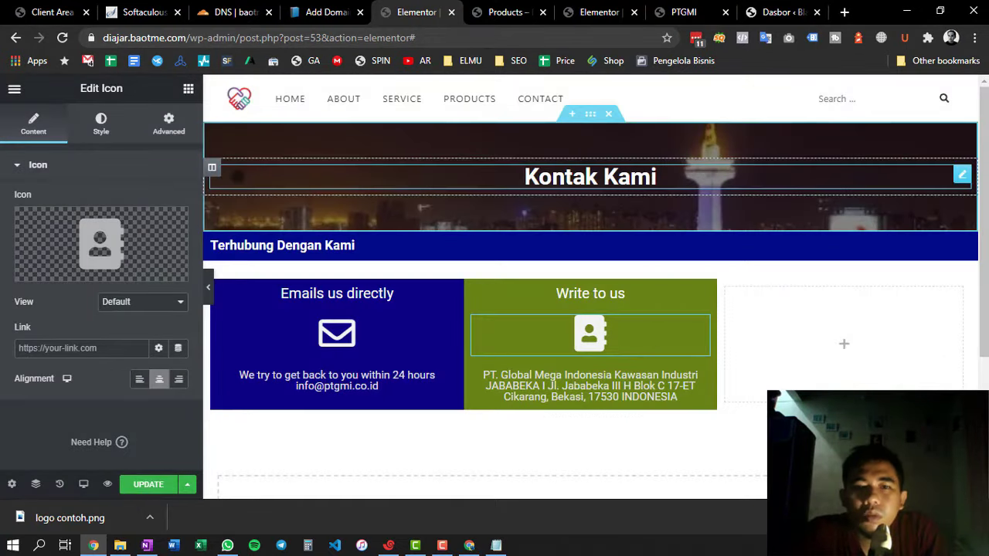
pyautogui.click(846, 340)
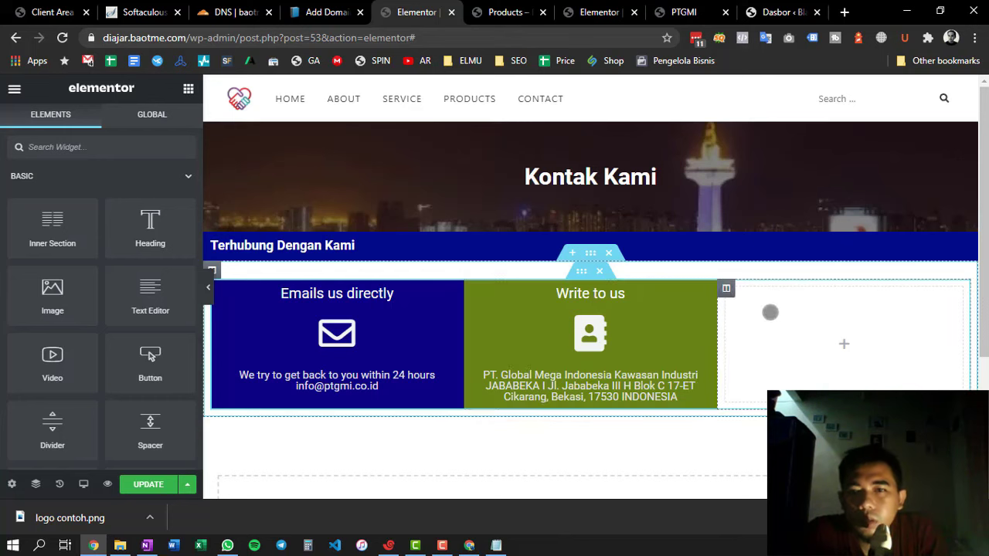
# Step: Select the 'Call our sales line' heading on the reference contact page
pyautogui.click(684, 11)
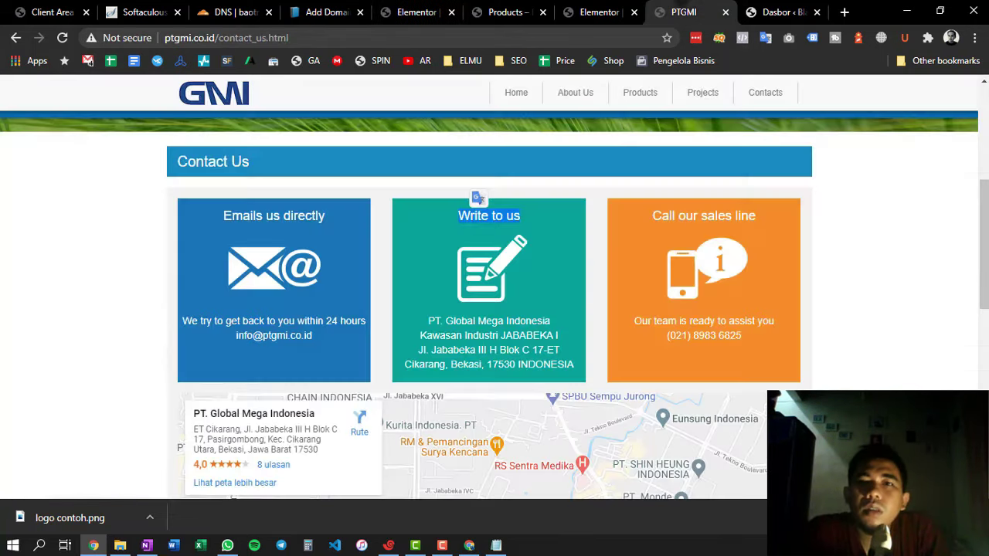
pyautogui.tripleClick(666, 219)
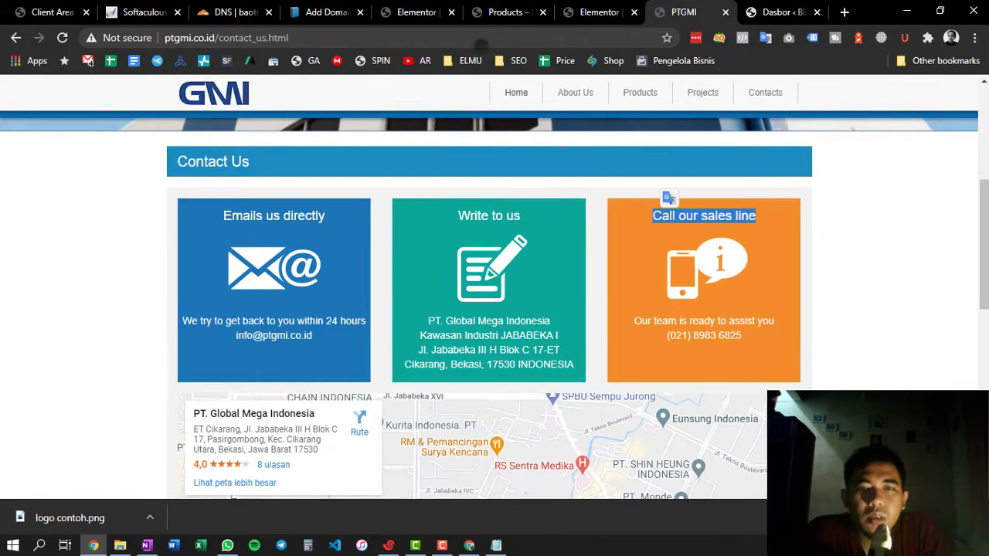
pyautogui.click(507, 11)
pyautogui.click(418, 12)
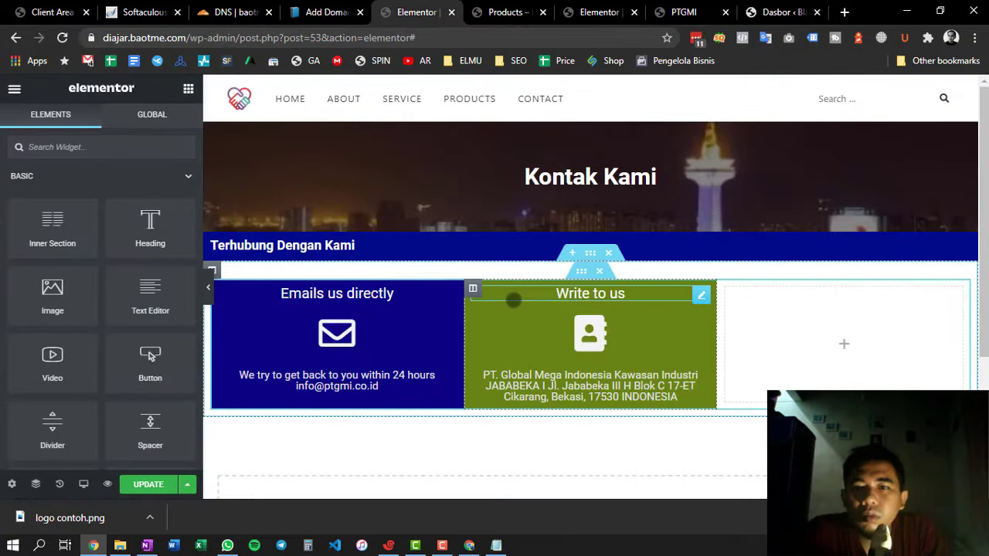
pyautogui.click(684, 12)
pyautogui.click(417, 12)
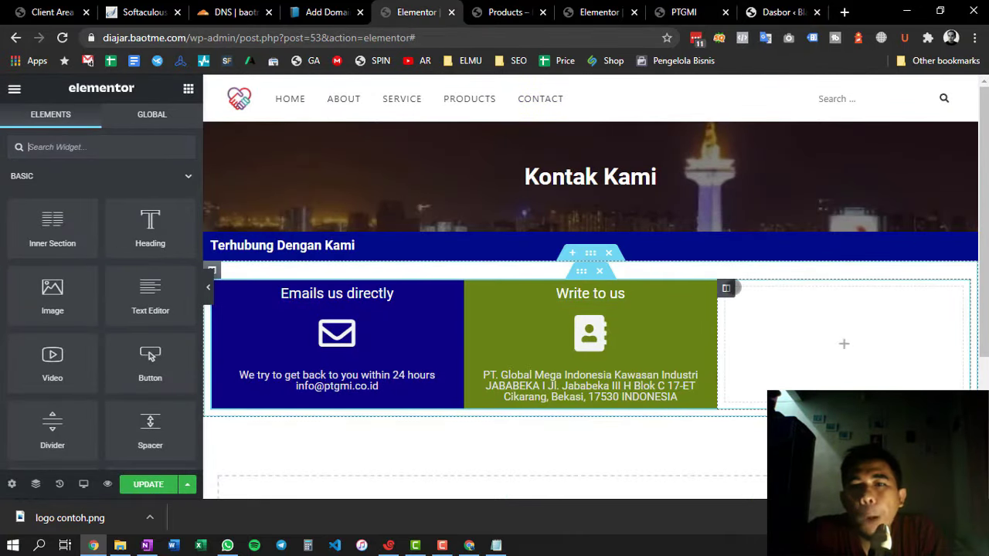
# Step: Give the empty third column a Classic background colour of #8D6969
pyautogui.click(727, 287)
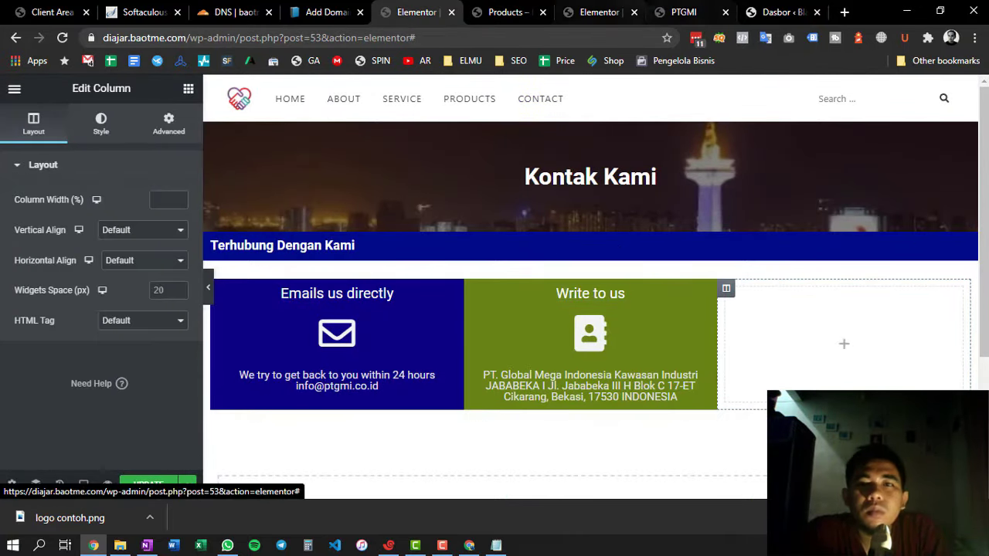
pyautogui.click(100, 123)
pyautogui.click(684, 11)
pyautogui.click(417, 12)
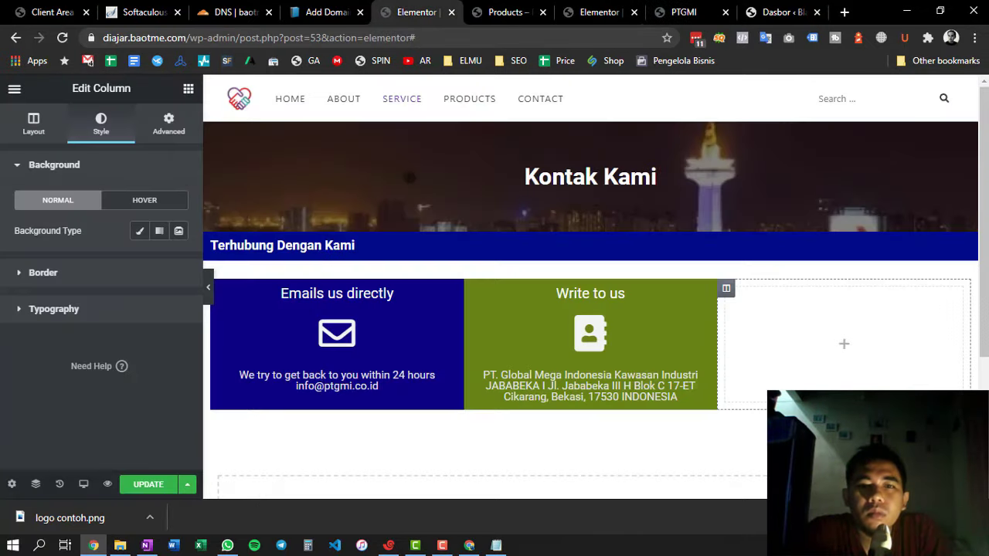
pyautogui.click(139, 231)
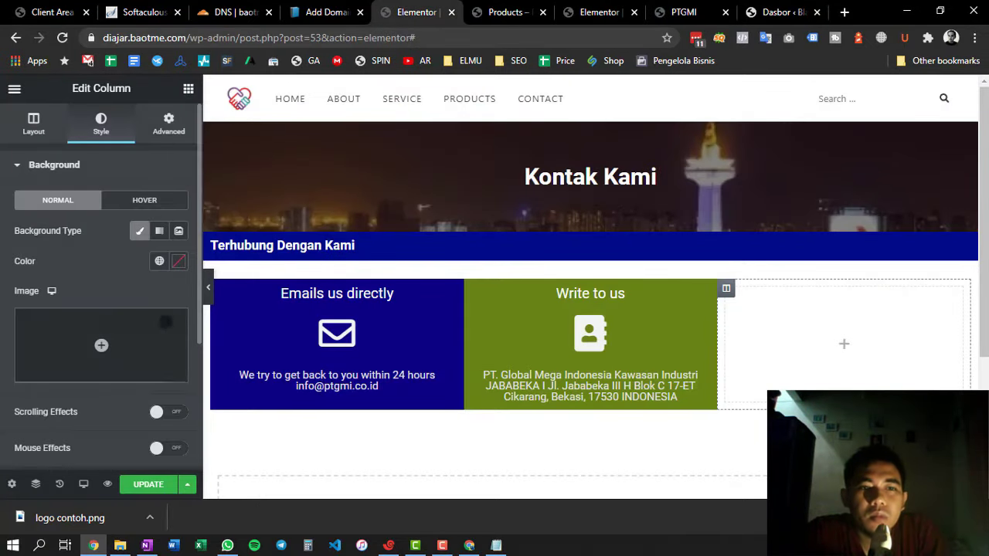
pyautogui.click(178, 261)
pyautogui.click(256, 240)
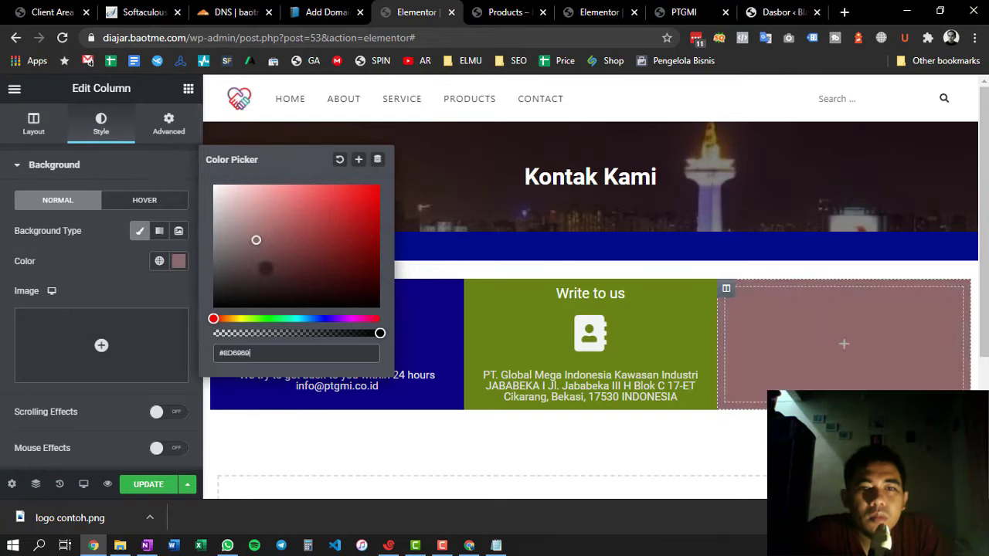
pyautogui.click(58, 422)
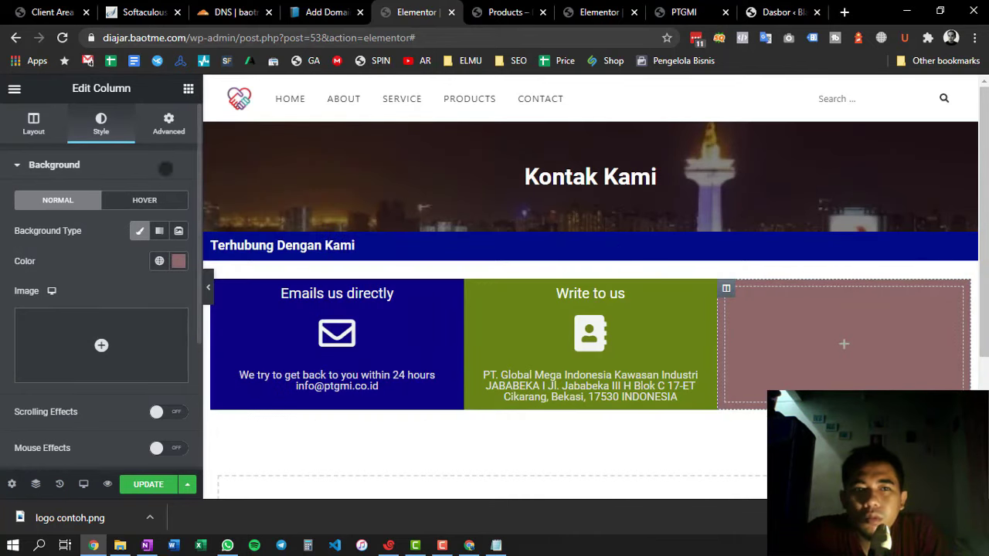
# Step: Copy the 'Write to us' heading and paste it into the mauve column
pyautogui.rightClick(641, 285)
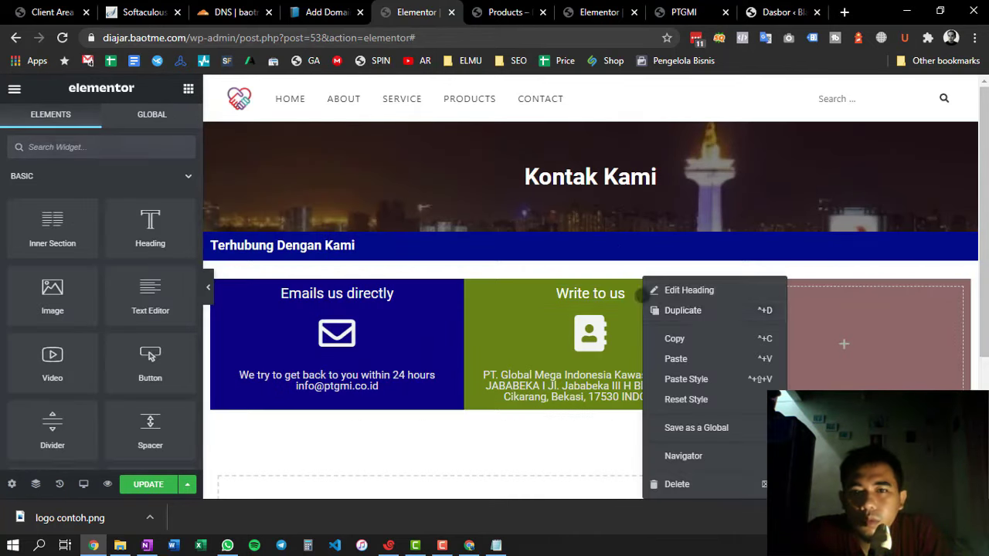
pyautogui.click(695, 337)
pyautogui.rightClick(818, 330)
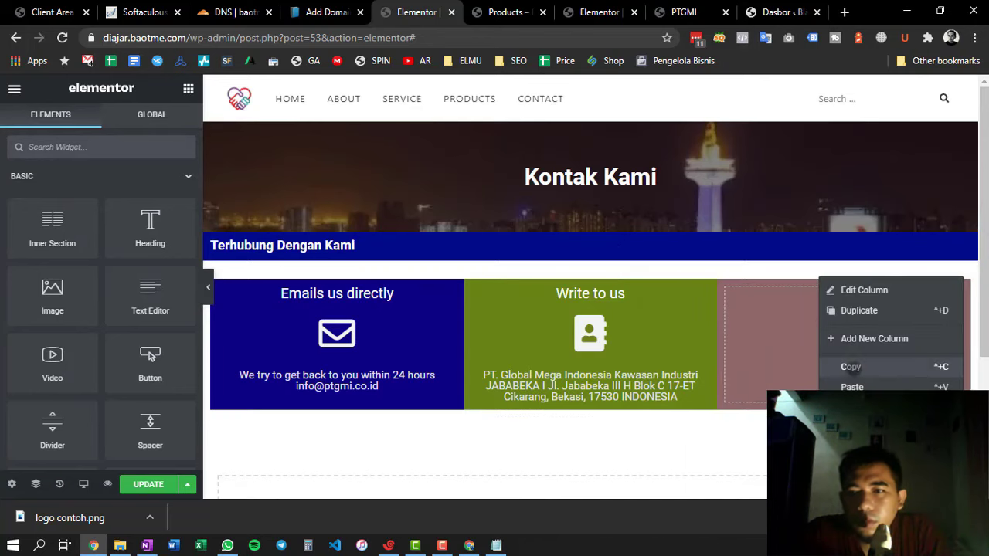
pyautogui.click(855, 387)
# Step: Copy the green column's icon and address text into the mauve column below its heading
pyautogui.rightClick(608, 334)
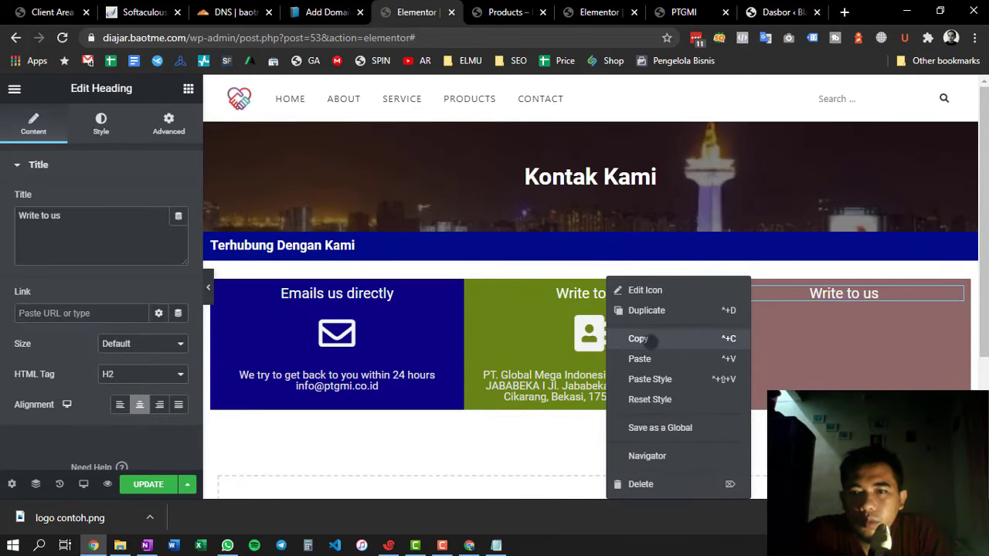
pyautogui.click(663, 338)
pyautogui.rightClick(856, 288)
pyautogui.click(858, 357)
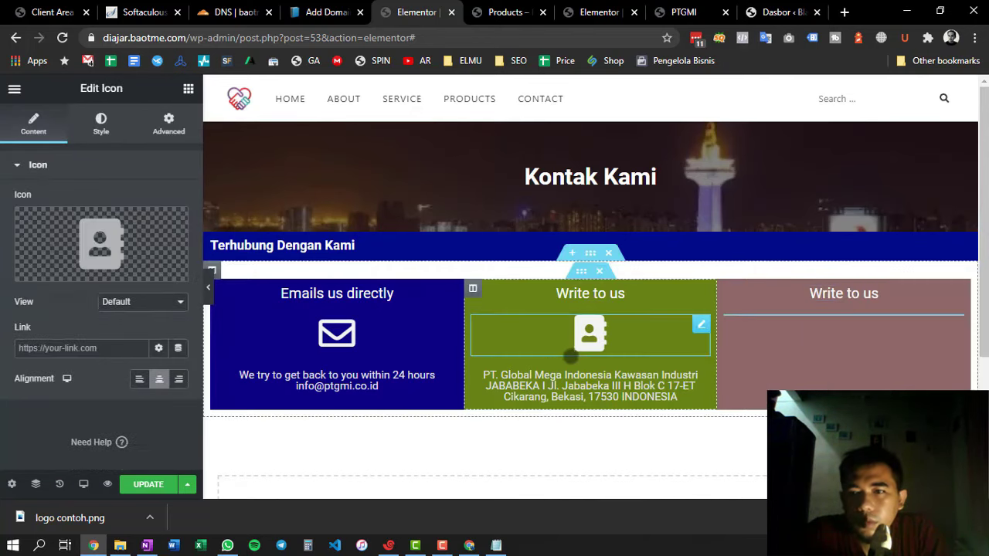
pyautogui.rightClick(592, 287)
pyautogui.click(621, 339)
pyautogui.rightClick(829, 332)
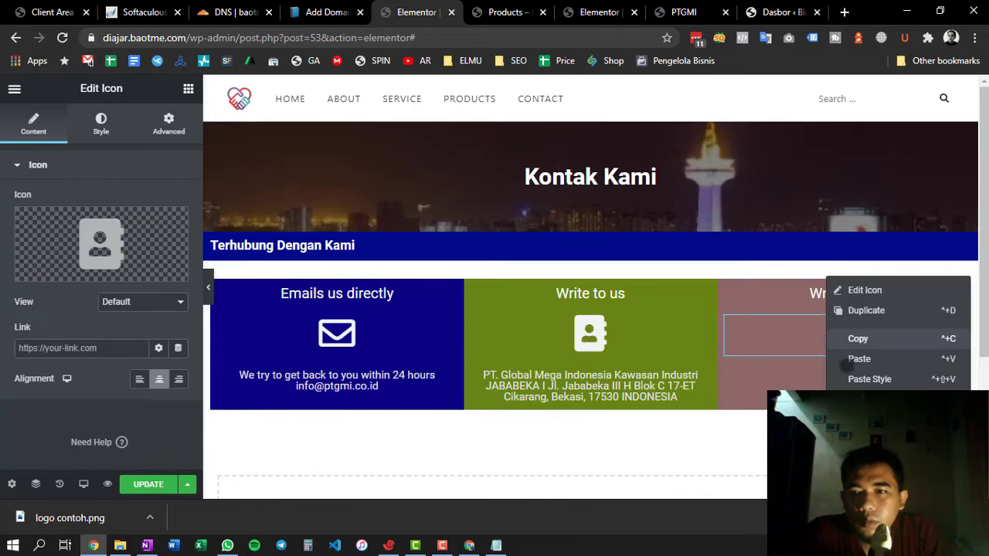
pyautogui.click(889, 378)
pyautogui.rightClick(850, 340)
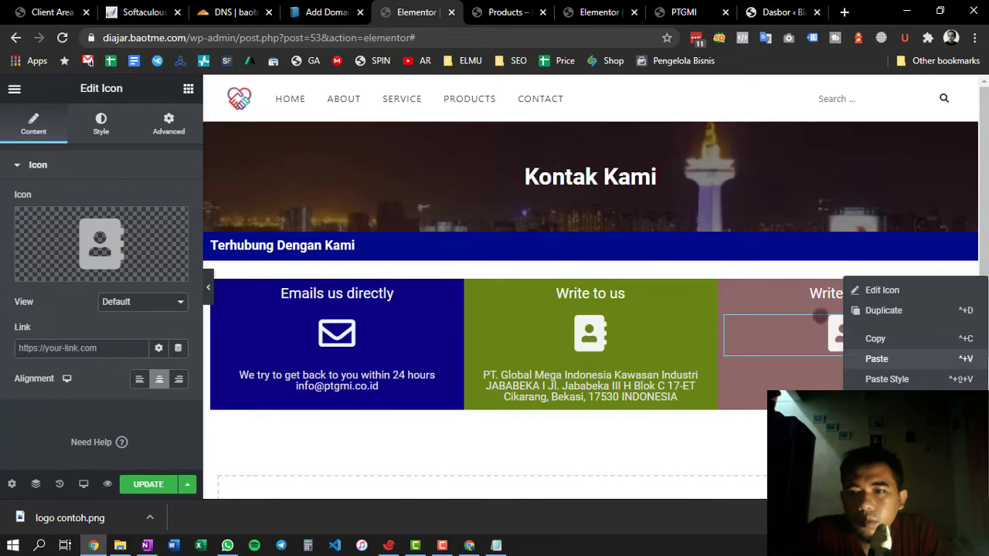
pyautogui.click(876, 359)
# Step: Select the mauve column heading's 'Write to us' title for replacement
pyautogui.click(684, 12)
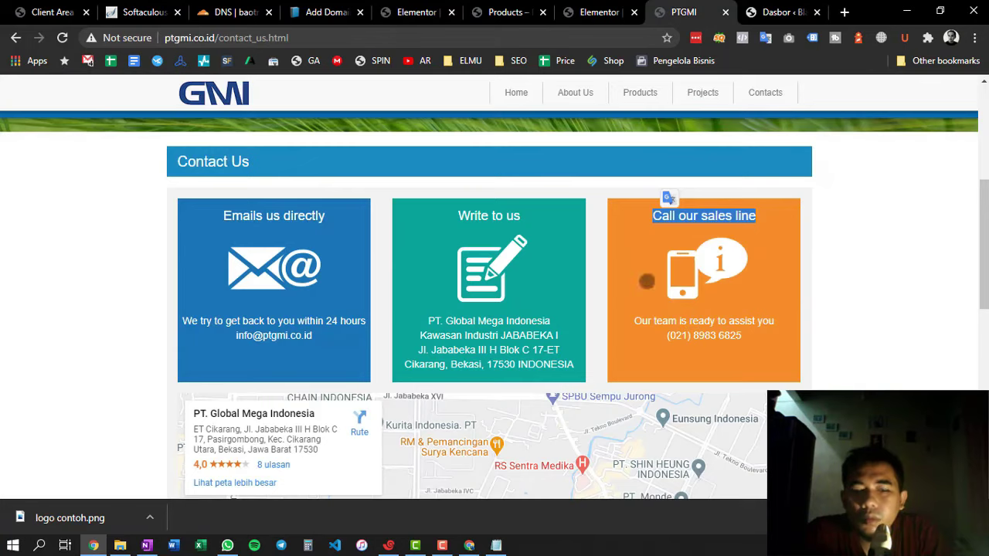
pyautogui.click(416, 12)
pyautogui.click(844, 293)
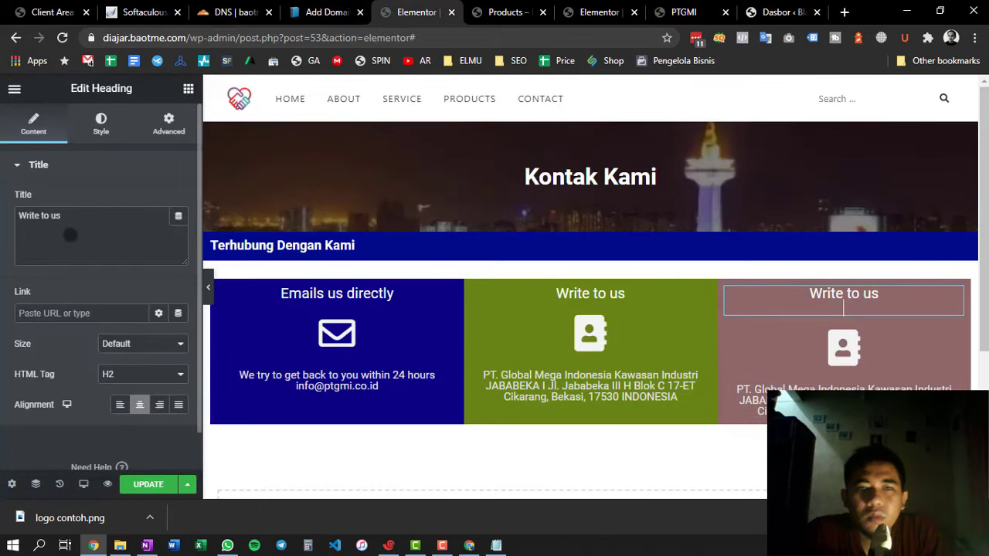
pyautogui.tripleClick(70, 235)
# Step: Select the assist-you sentence and sales-line phone number on the reference contact page
pyautogui.click(599, 11)
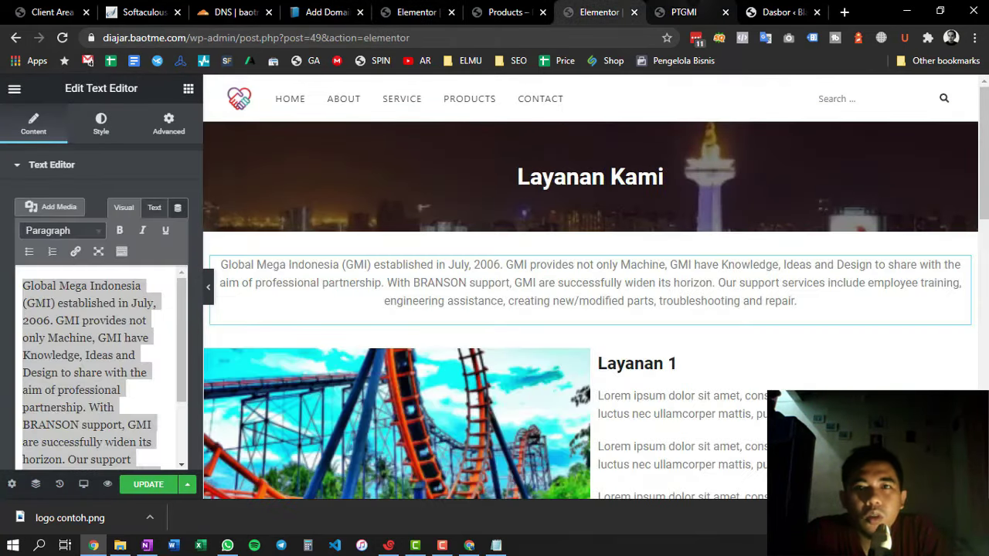
pyautogui.click(684, 11)
pyautogui.tripleClick(703, 334)
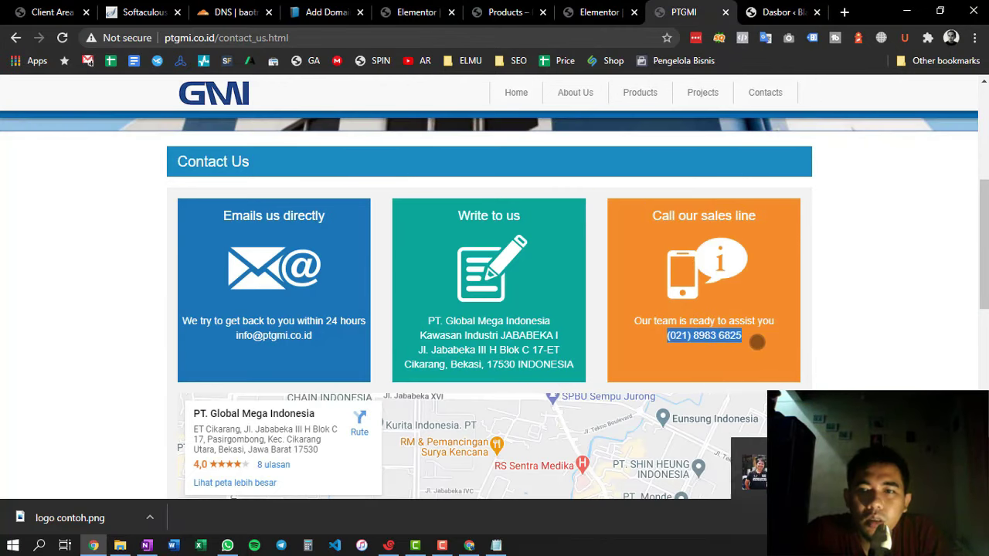
pyautogui.moveTo(757, 338); pyautogui.dragTo(704, 337)
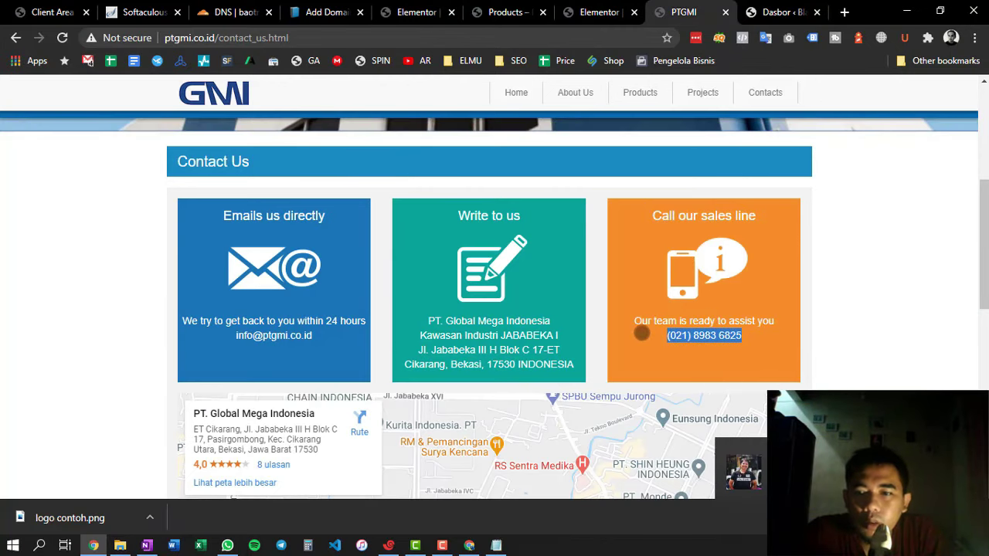
pyautogui.moveTo(642, 333); pyautogui.dragTo(629, 317)
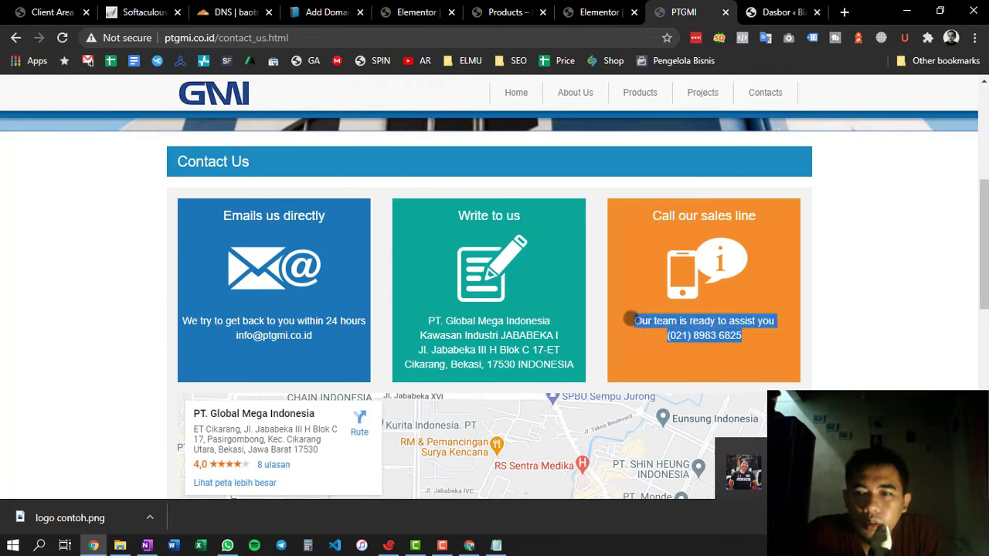
# Step: Replace the mauve column's address text with the sales-line sentence and phone number
pyautogui.click(599, 11)
pyautogui.hotkey('ctrl', 'shift', 'Tab')
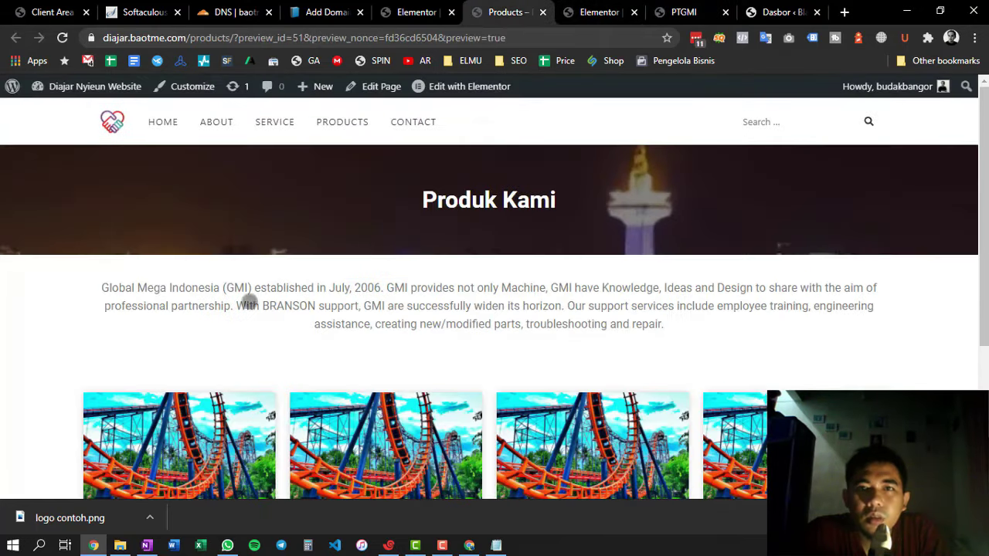
pyautogui.hotkey('ctrl', 'Tab')
pyautogui.click(417, 11)
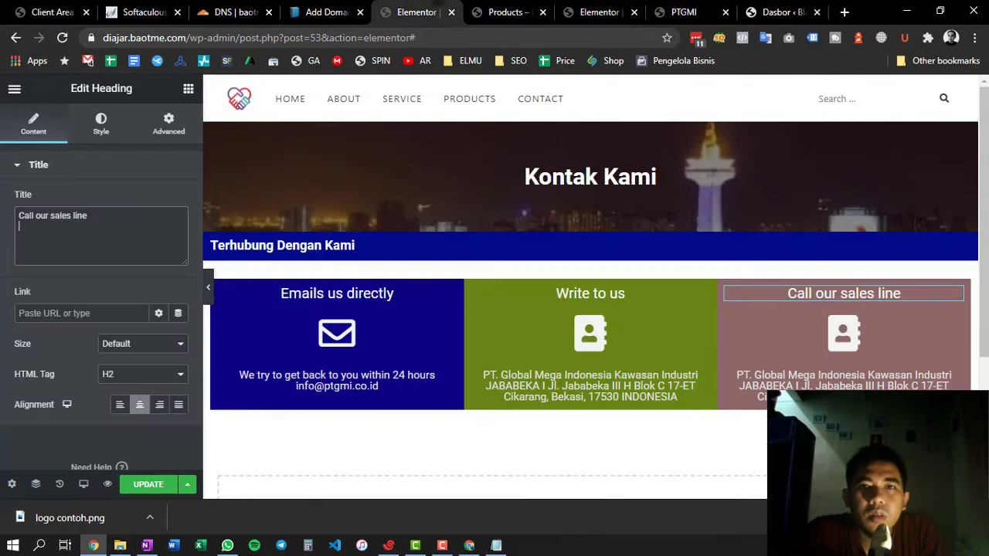
pyautogui.click(842, 386)
pyautogui.click(107, 235)
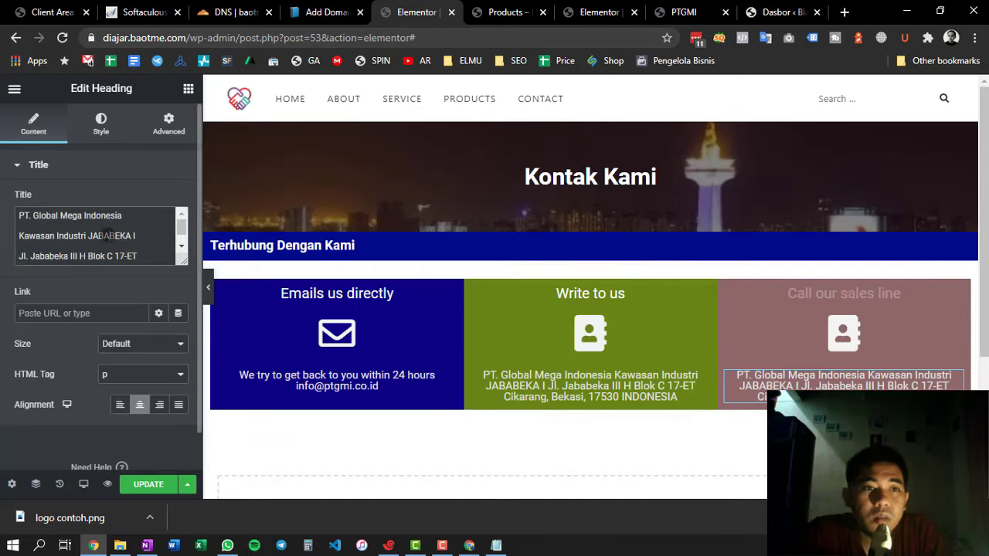
pyautogui.hotkey('ctrl', 'a')
pyautogui.hotkey('ctrl', 'v')
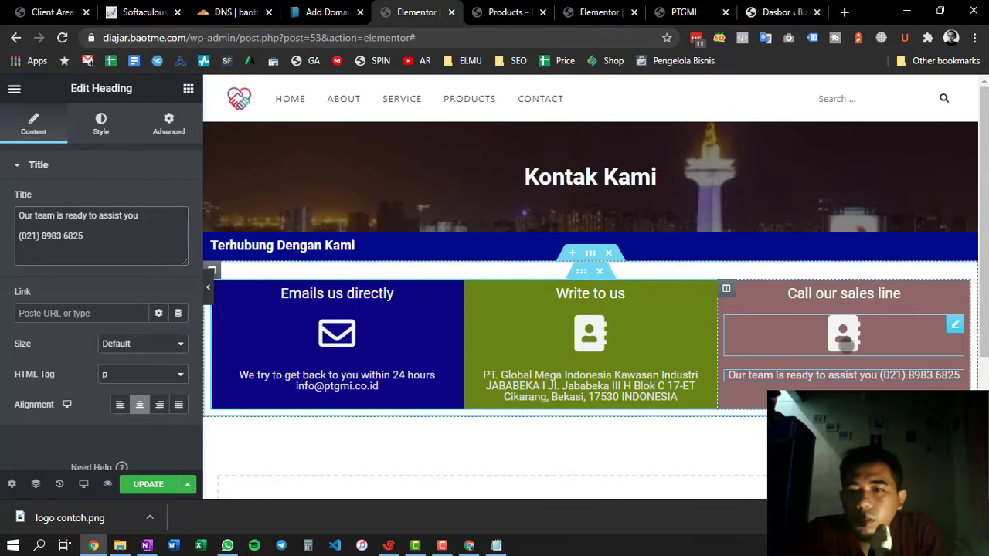
# Step: Swap the sales-line column's address-book icon for the square phone icon from a 'phone' search
pyautogui.click(920, 325)
pyautogui.click(118, 204)
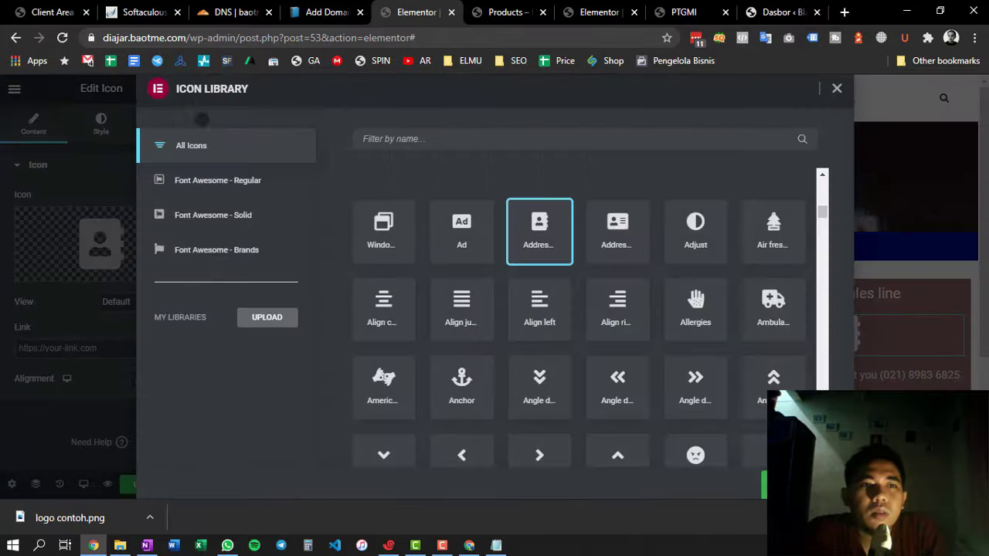
pyautogui.click(465, 136)
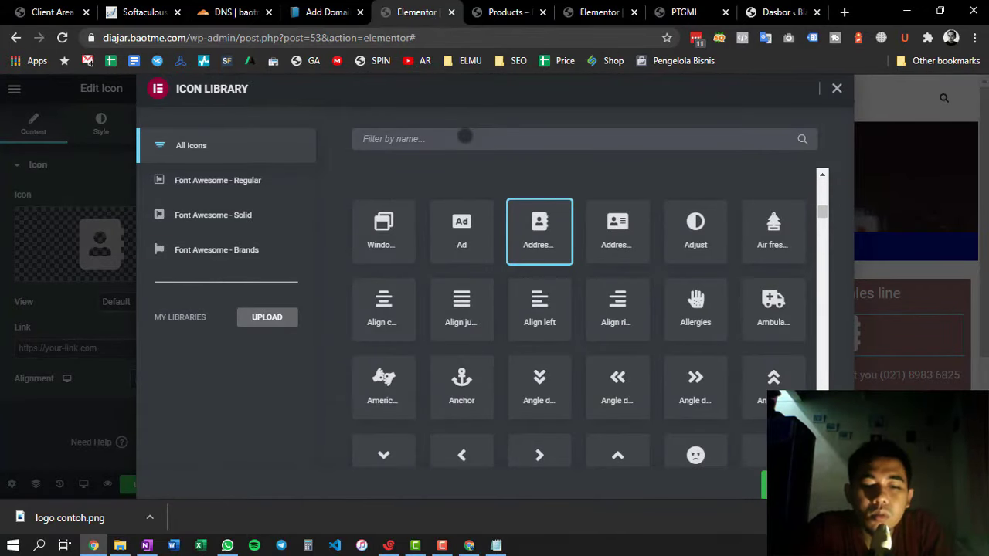
pyautogui.write('com')
pyautogui.press('BackSpace')
pyautogui.press('BackSpace')
pyautogui.press('BackSpace')
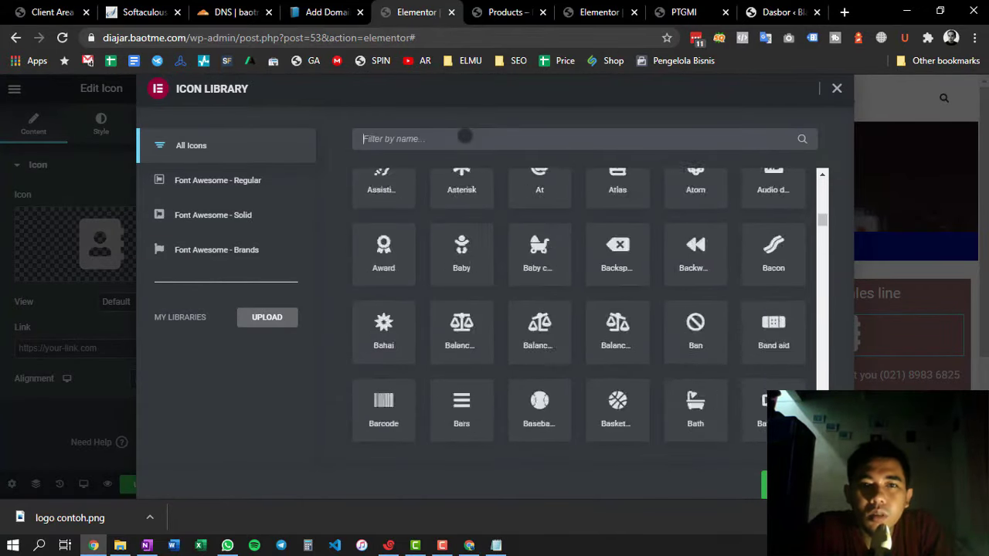
pyautogui.write('phone')
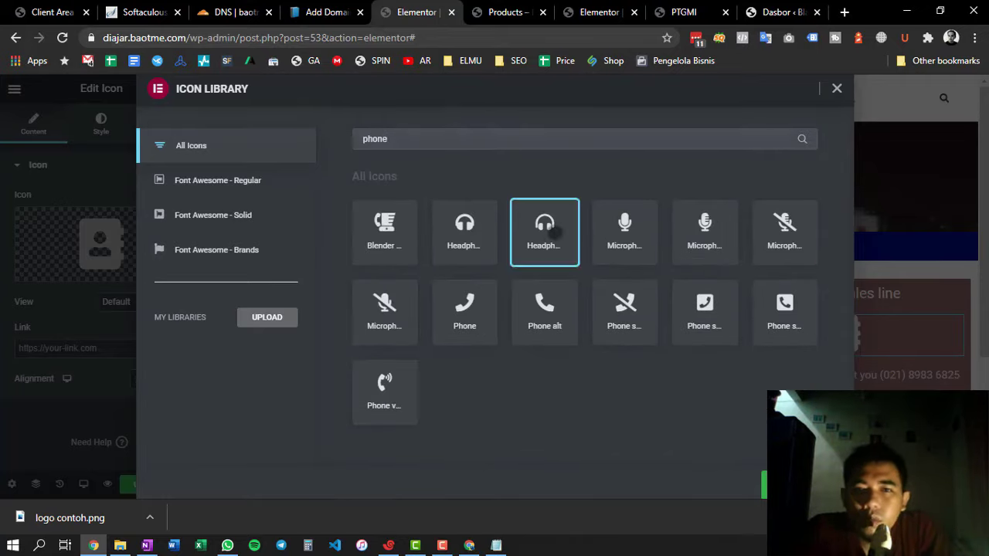
pyautogui.click(394, 398)
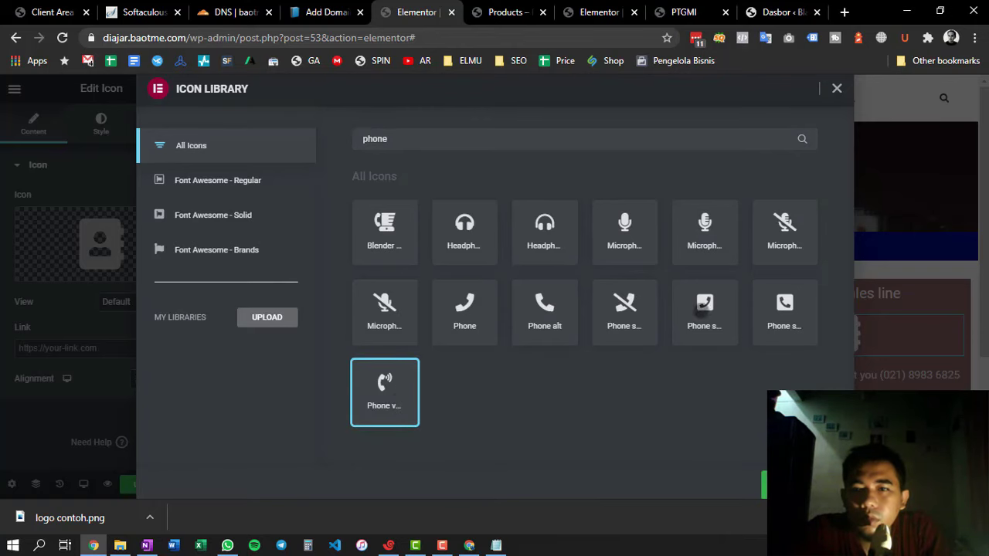
pyautogui.click(790, 310)
pyautogui.click(800, 485)
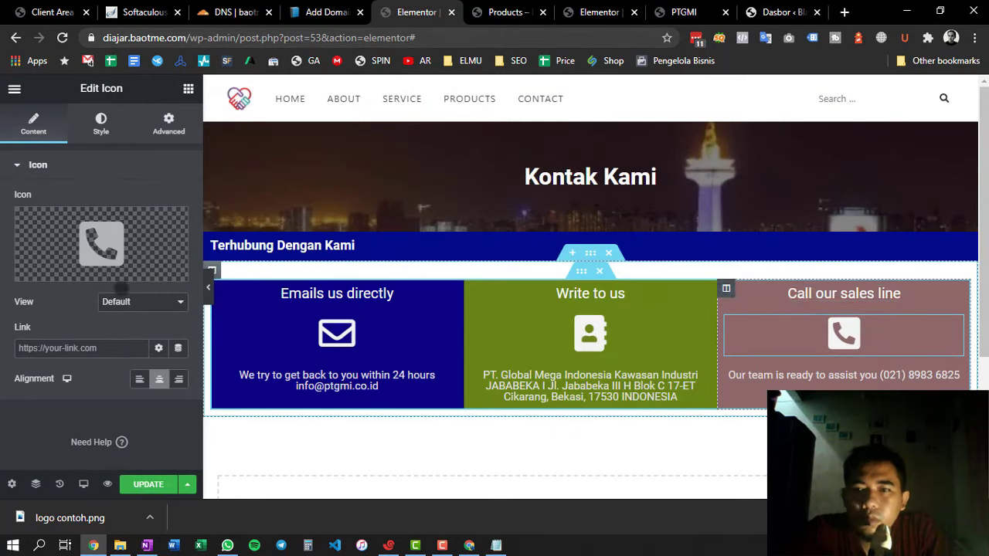
# Step: Set the sales-line column's linked padding to 30 px, after trying 20 and 50
pyautogui.click(167, 124)
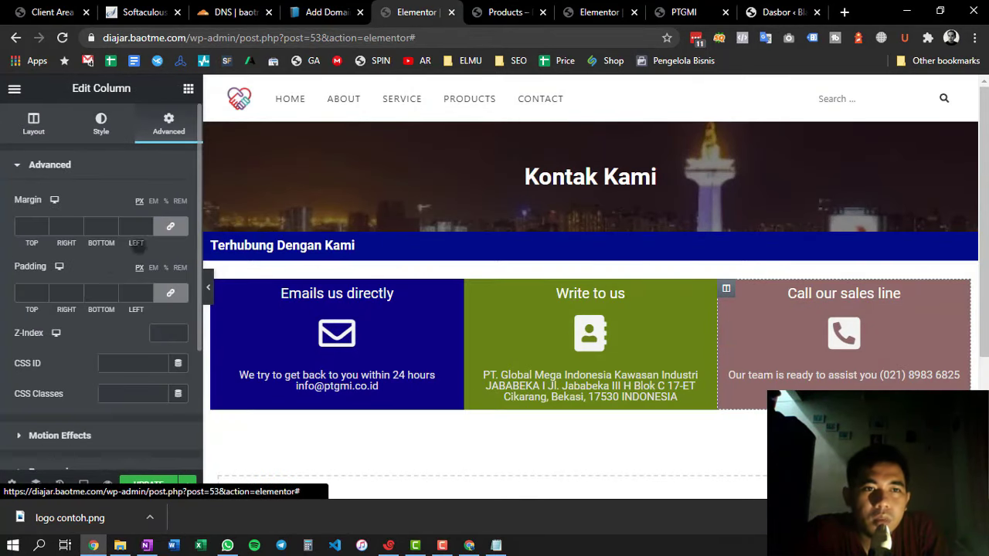
pyautogui.write('20')
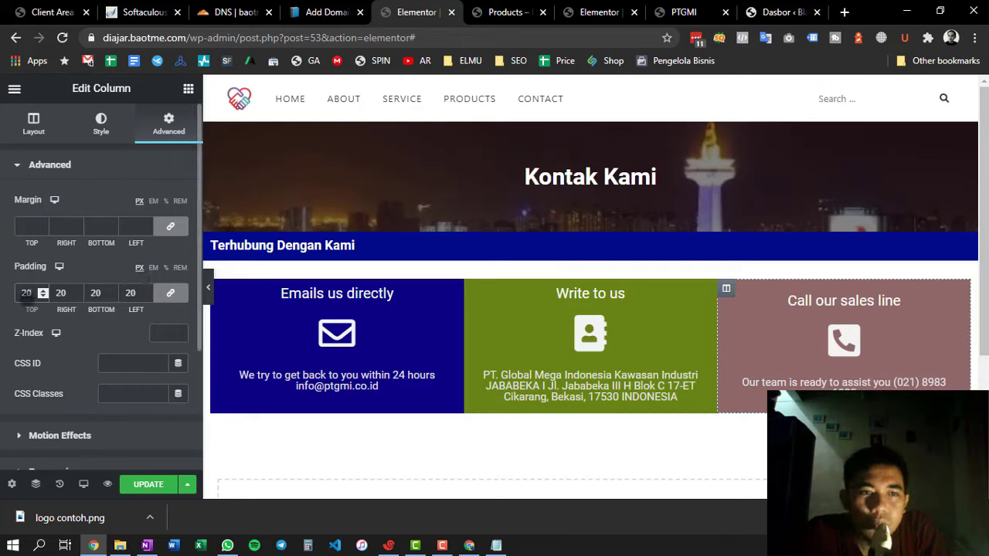
pyautogui.write('50')
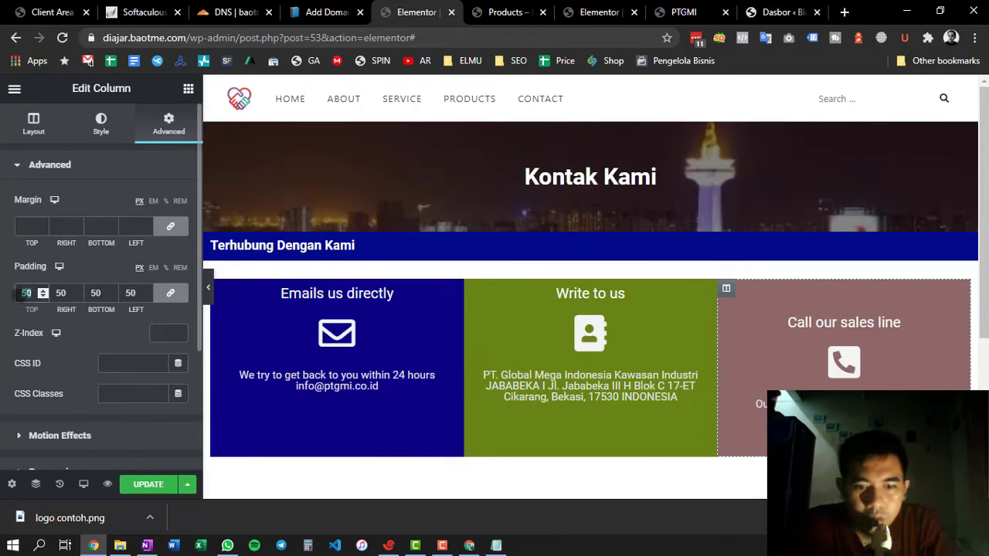
pyautogui.write('30')
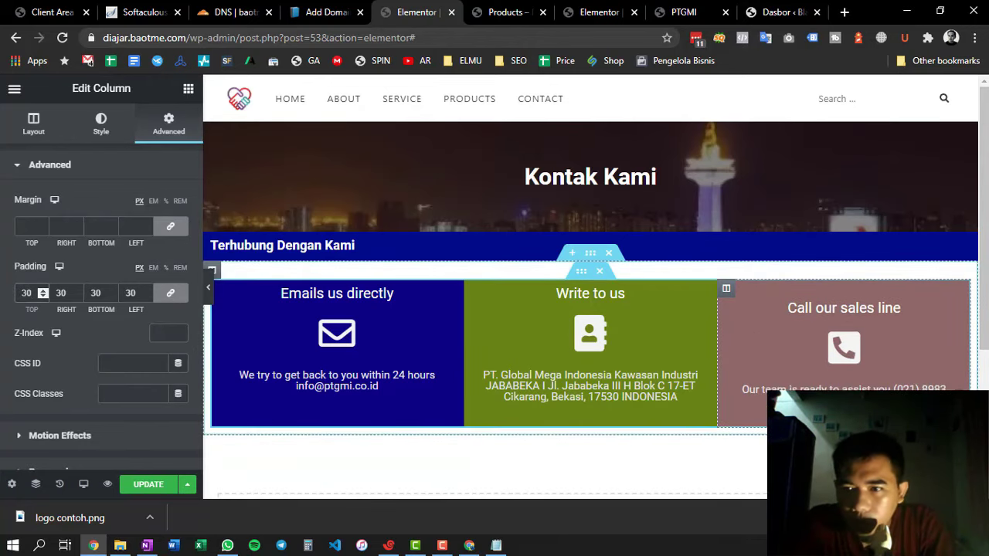
pyautogui.click(938, 389)
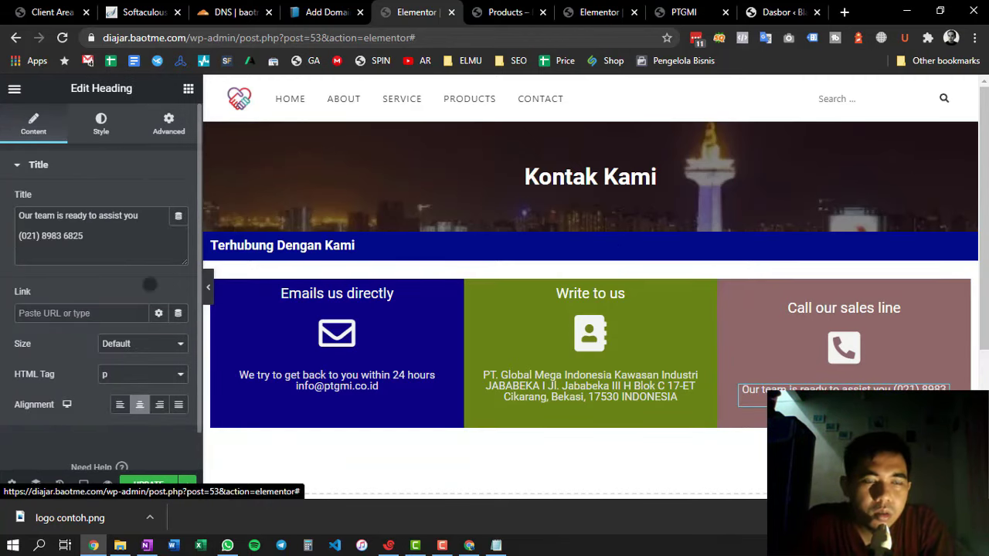
# Step: Set the sales-line text's font size to 18
pyautogui.click(101, 124)
pyautogui.click(179, 230)
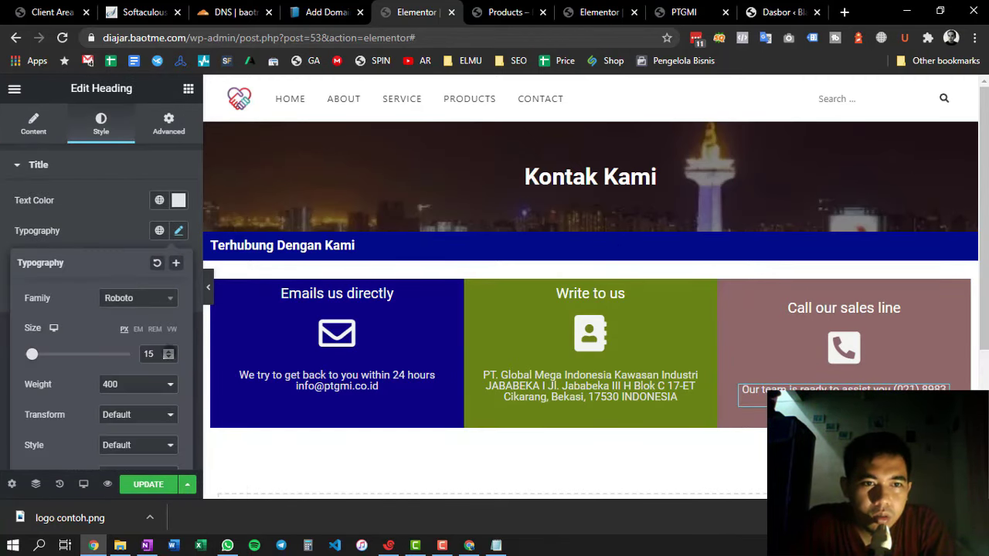
pyautogui.doubleClick(154, 354)
pyautogui.write('18')
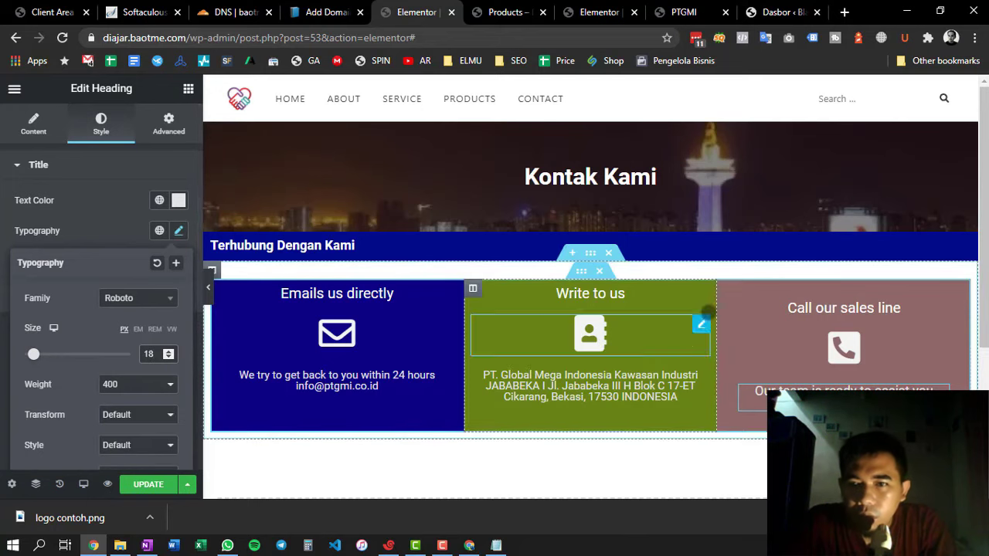
# Step: Try pasting the sales-line column's style onto the green column, then undo it
pyautogui.click(727, 288)
pyautogui.rightClick(727, 288)
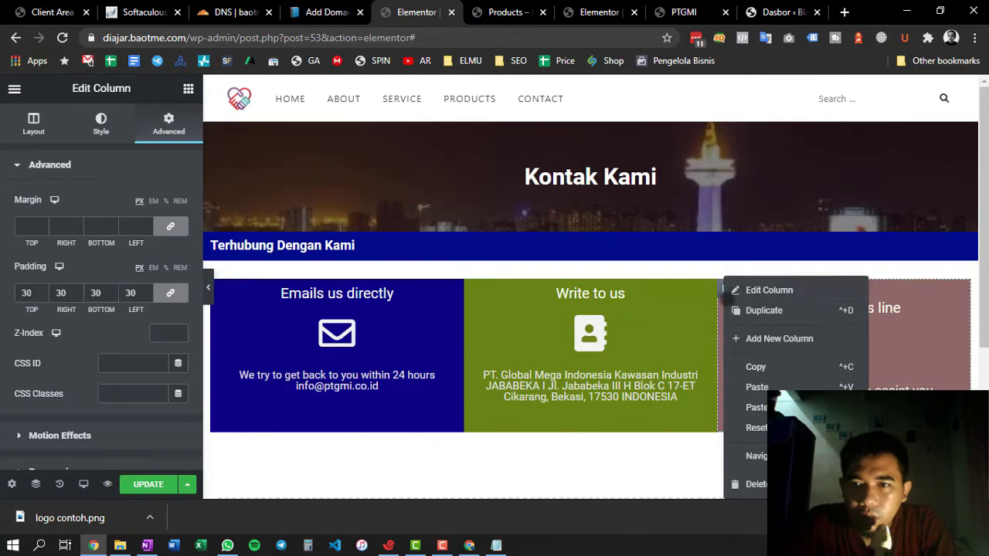
pyautogui.click(654, 347)
pyautogui.rightClick(476, 278)
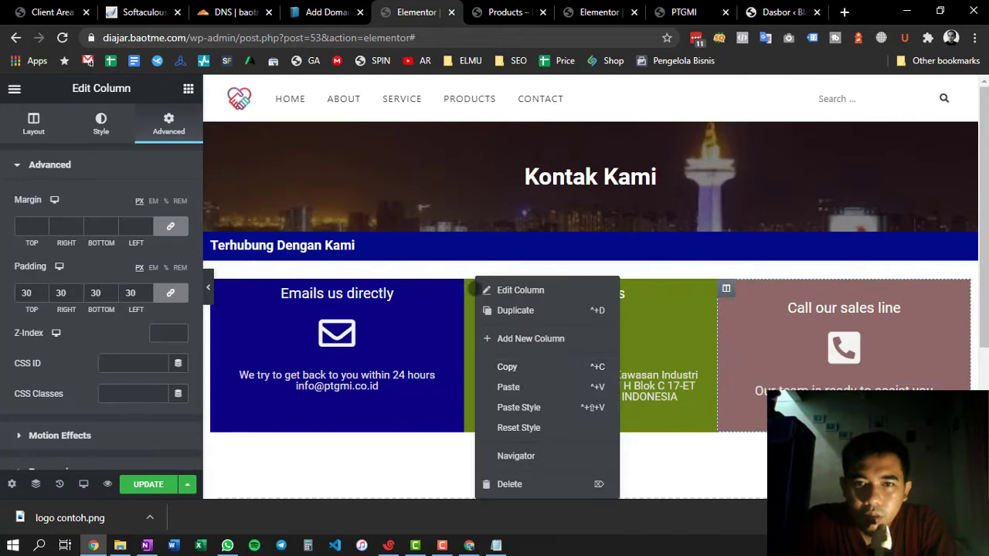
pyautogui.click(519, 407)
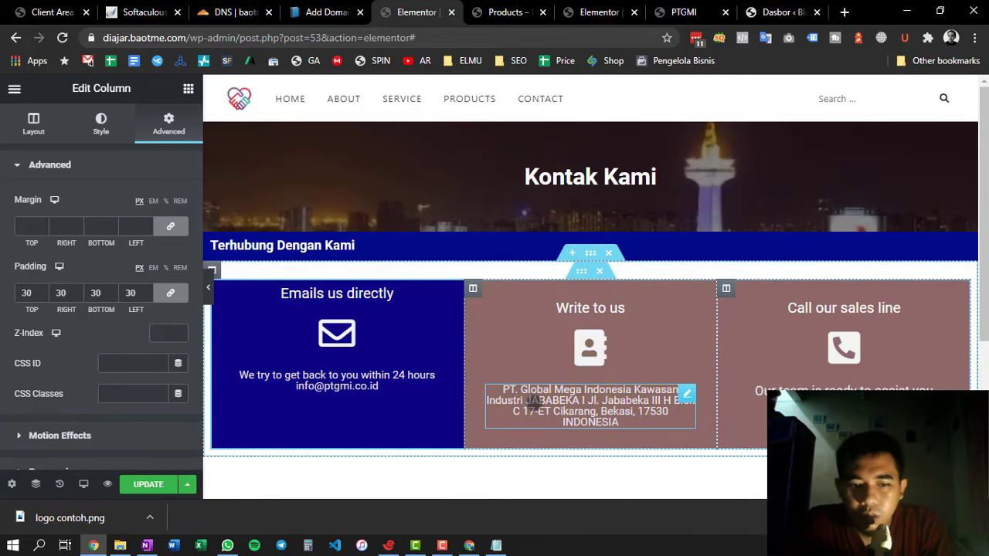
pyautogui.hotkey('ctrl', 'z')
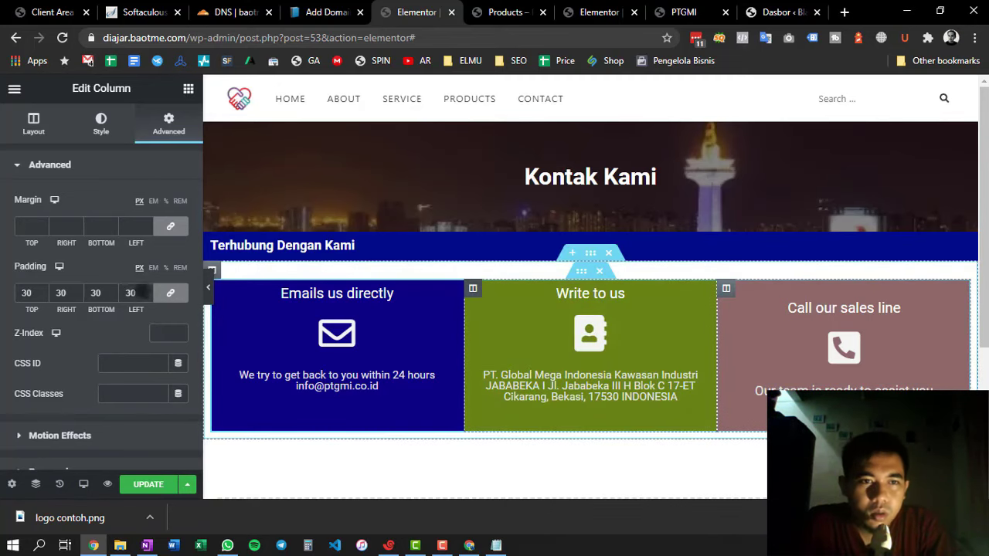
pyautogui.hotkey('ctrl', 'z')
# Step: Give the green and blue columns 30 px padding on all sides
pyautogui.click(170, 123)
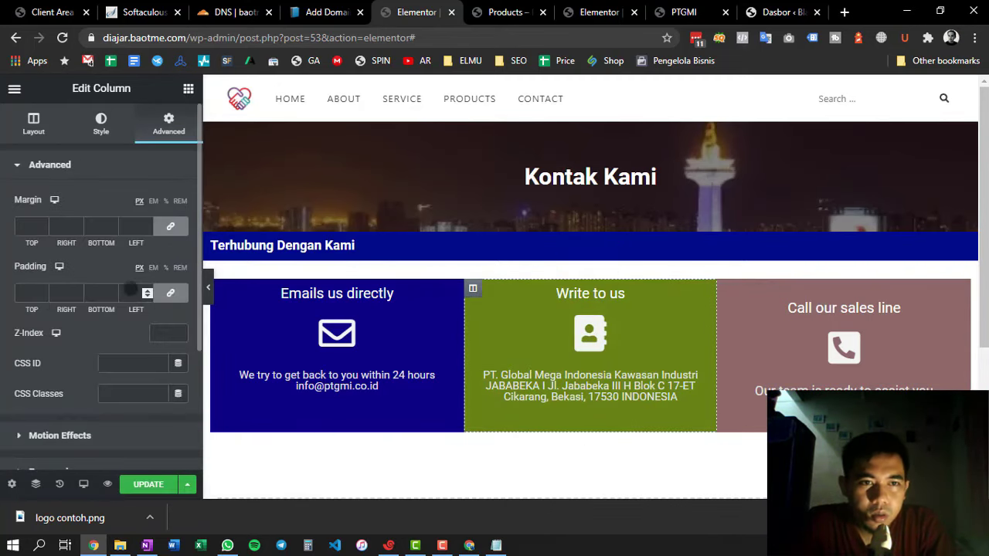
pyautogui.click(130, 292)
pyautogui.write('30')
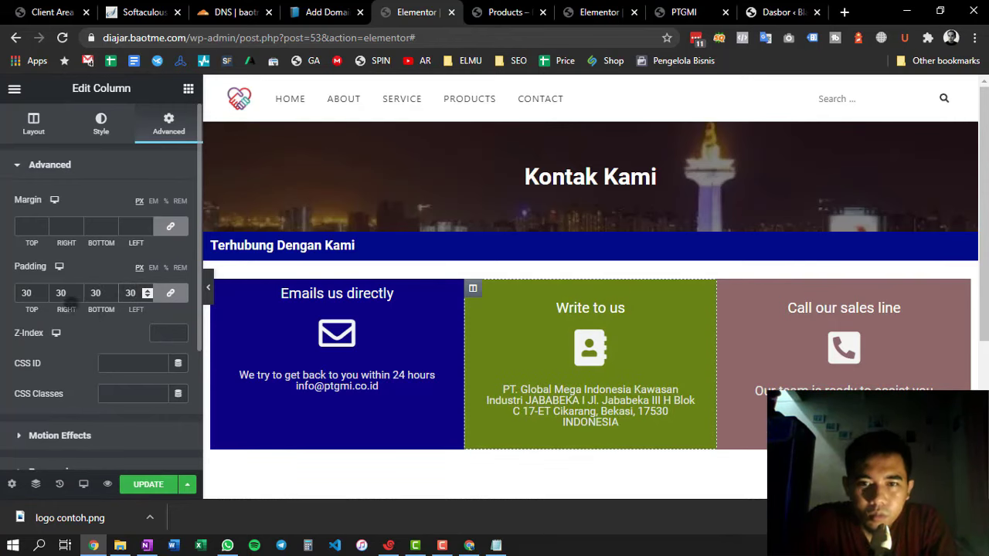
pyautogui.click(218, 288)
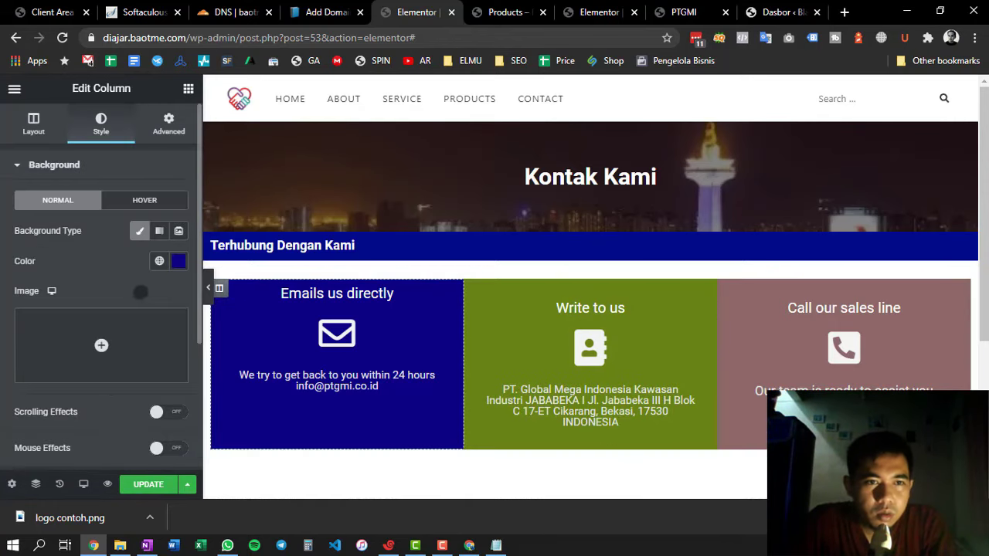
pyautogui.click(176, 126)
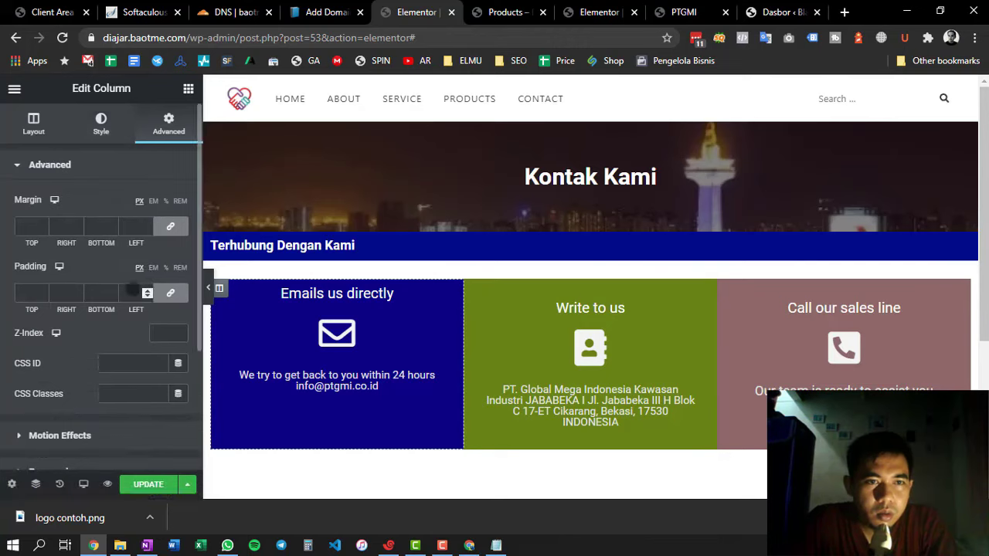
pyautogui.click(132, 292)
pyautogui.write('30')
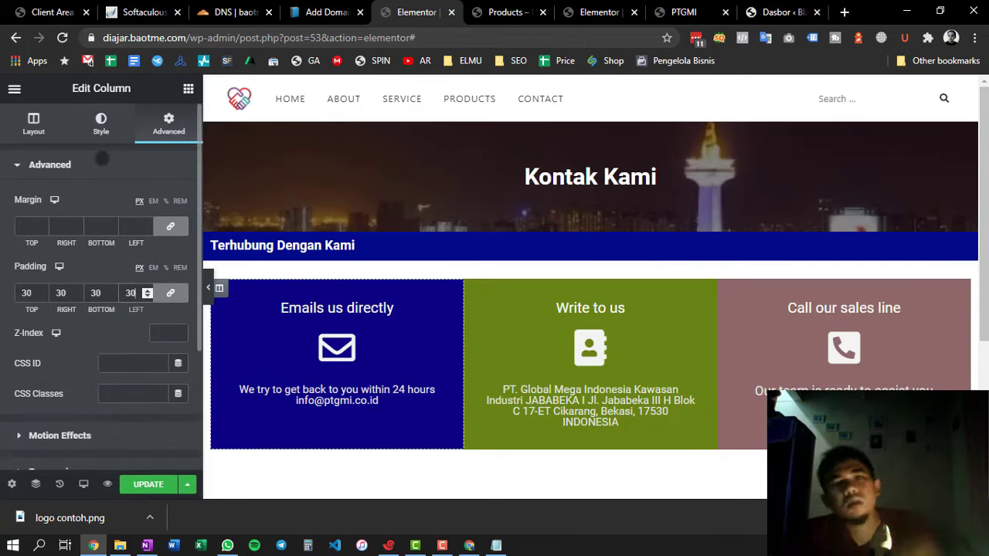
pyautogui.click(188, 88)
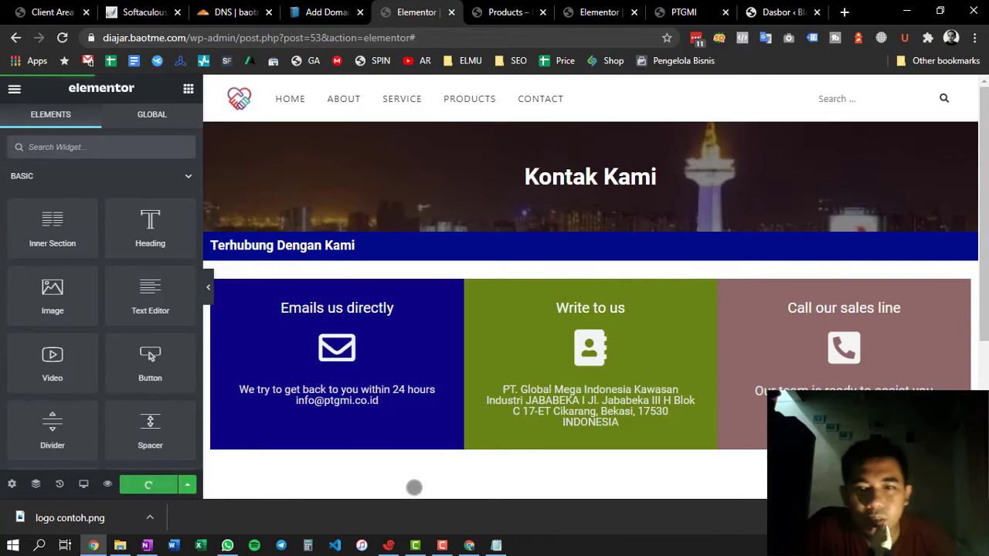
# Step: Check the PTGMI reference contact page, then scroll to the bottom of the editor page
pyautogui.click(600, 12)
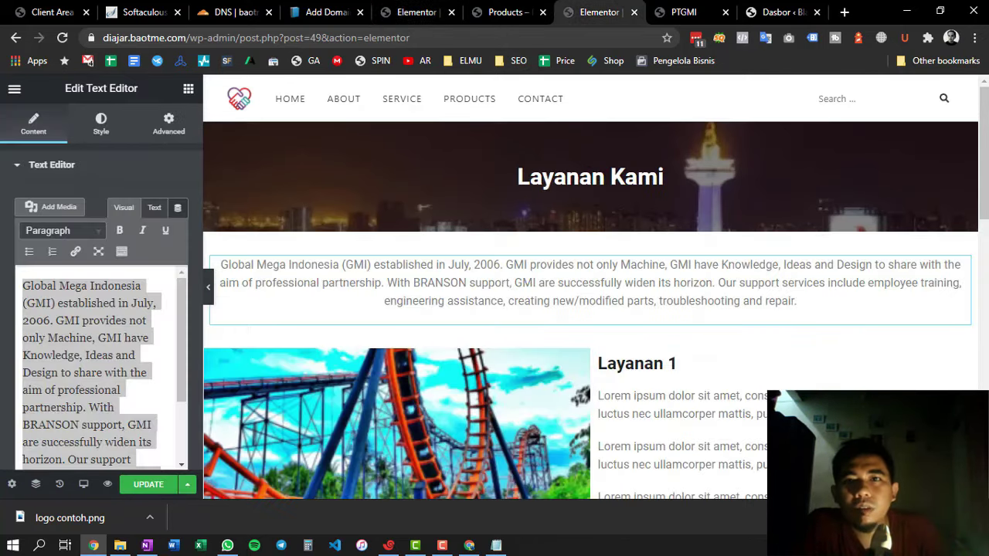
pyautogui.click(781, 12)
pyautogui.click(683, 12)
pyautogui.scroll(-2, 556, 301)
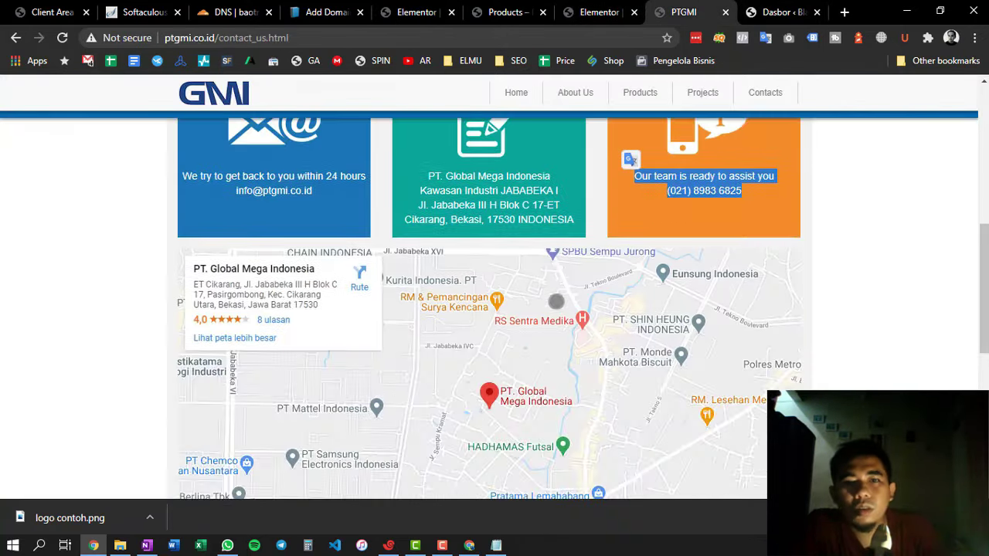
pyautogui.click(416, 12)
pyautogui.scroll(-2, 530, 351)
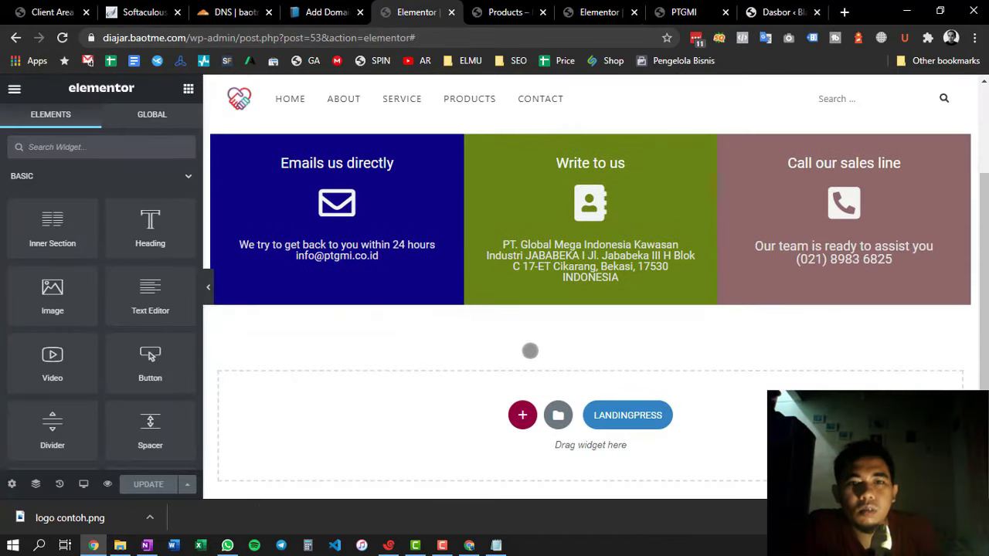
# Step: Add a single-column section with a Google Maps widget below the contact boxes
pyautogui.click(523, 415)
pyautogui.click(386, 437)
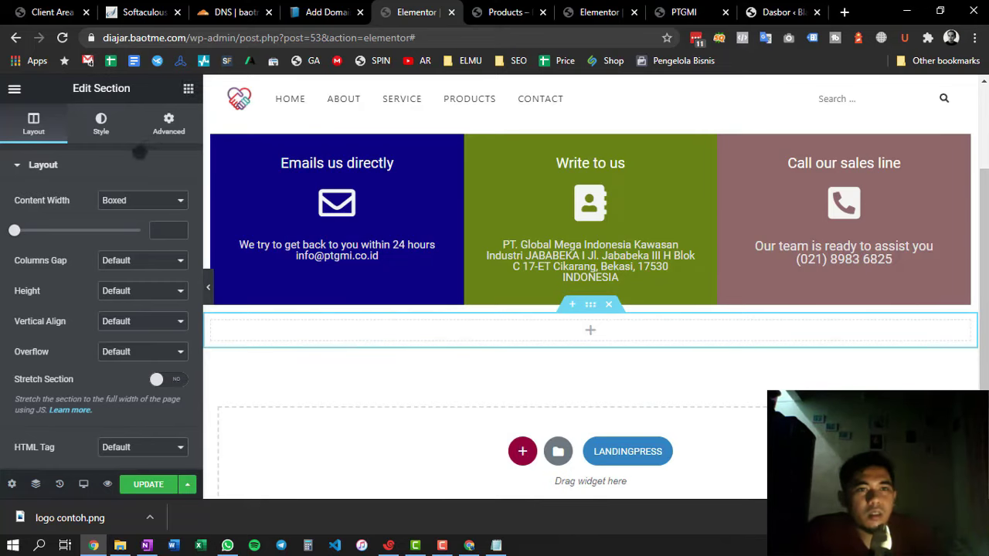
pyautogui.write('ma')
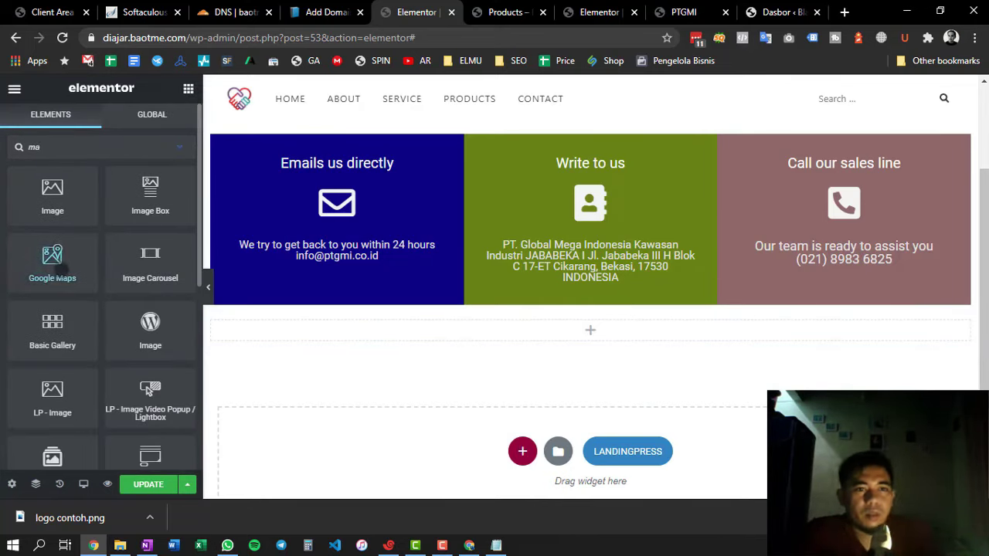
pyautogui.moveTo(63, 265); pyautogui.dragTo(459, 321)
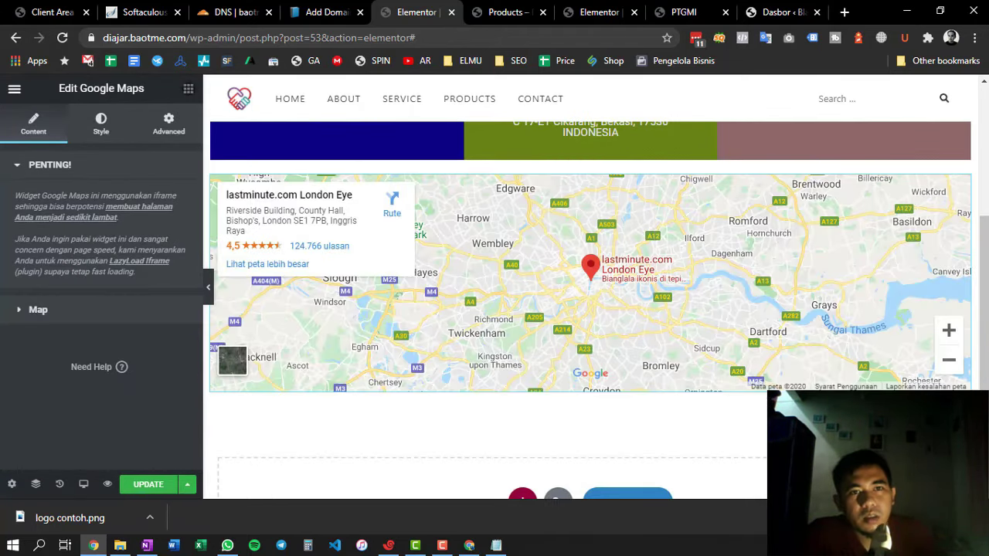
pyautogui.click(188, 89)
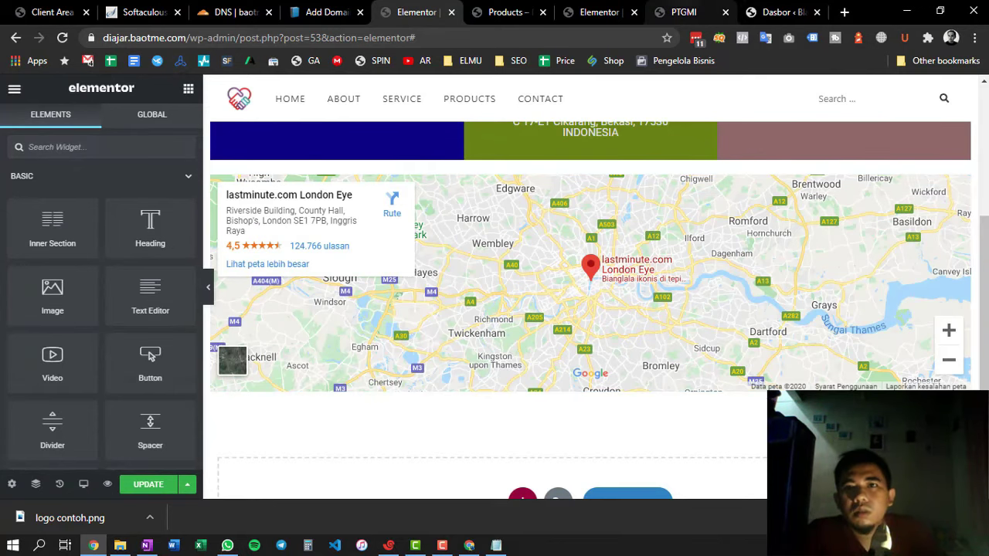
# Step: Scroll the PTGMI reference contact page down to its map and question form
pyautogui.click(779, 11)
pyautogui.click(684, 11)
pyautogui.scroll(-3, 520, 313)
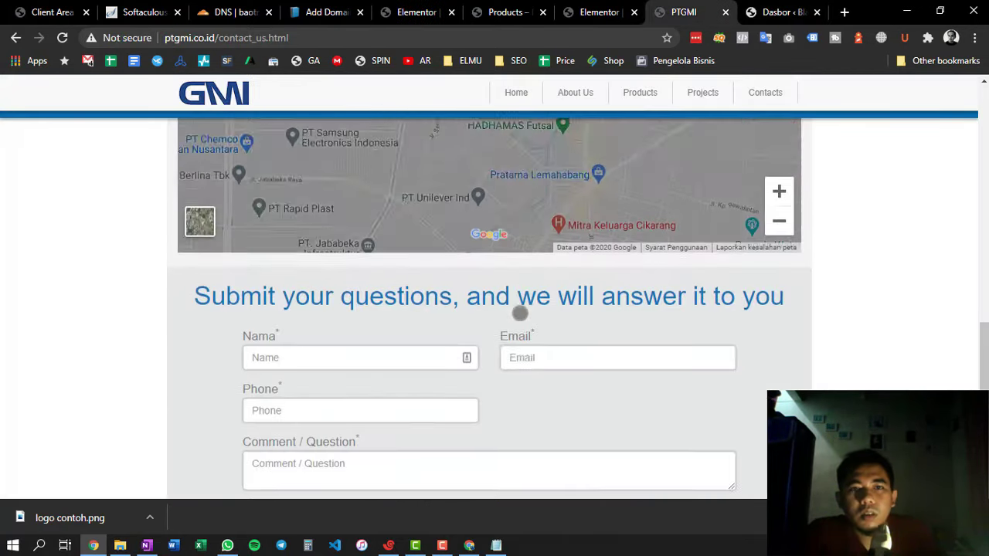
pyautogui.scroll(-1, 520, 313)
# Step: Copy the 'Submit your questions' heading text from the reference form
pyautogui.tripleClick(346, 257)
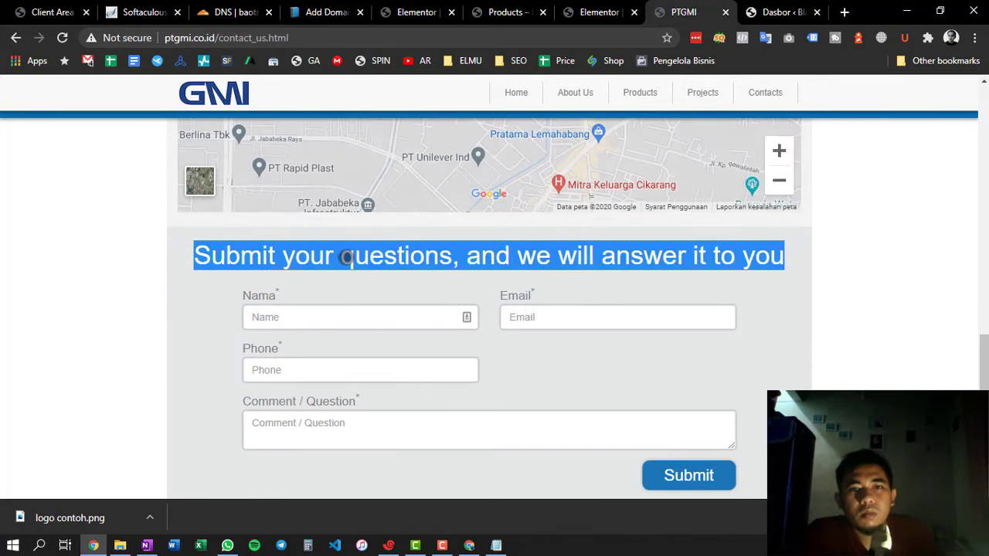
pyautogui.rightClick(347, 259)
pyautogui.click(383, 267)
pyautogui.click(416, 12)
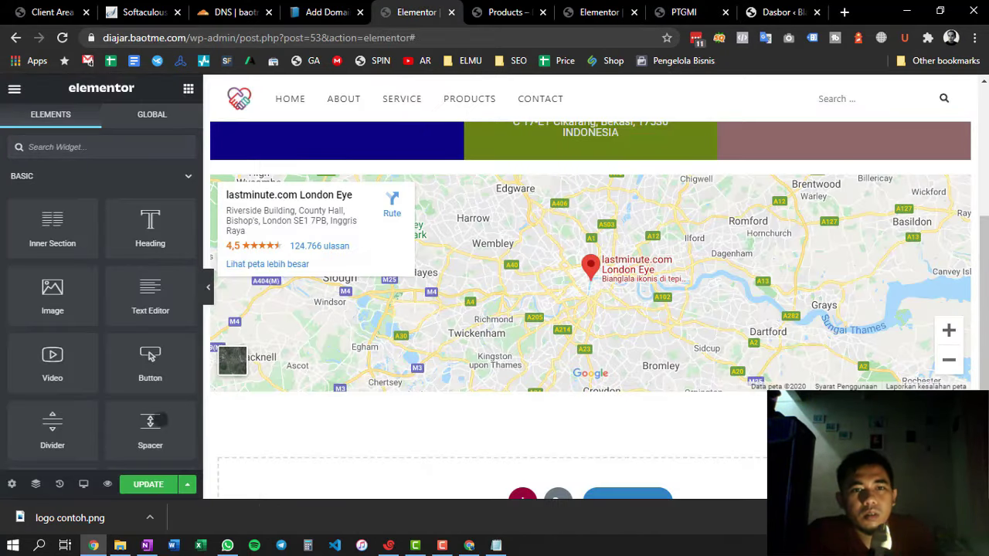
# Step: Duplicate the Terhubung Dengan Kami heading bar, move it below the map, and paste in the question heading
pyautogui.scroll(3, 614, 278)
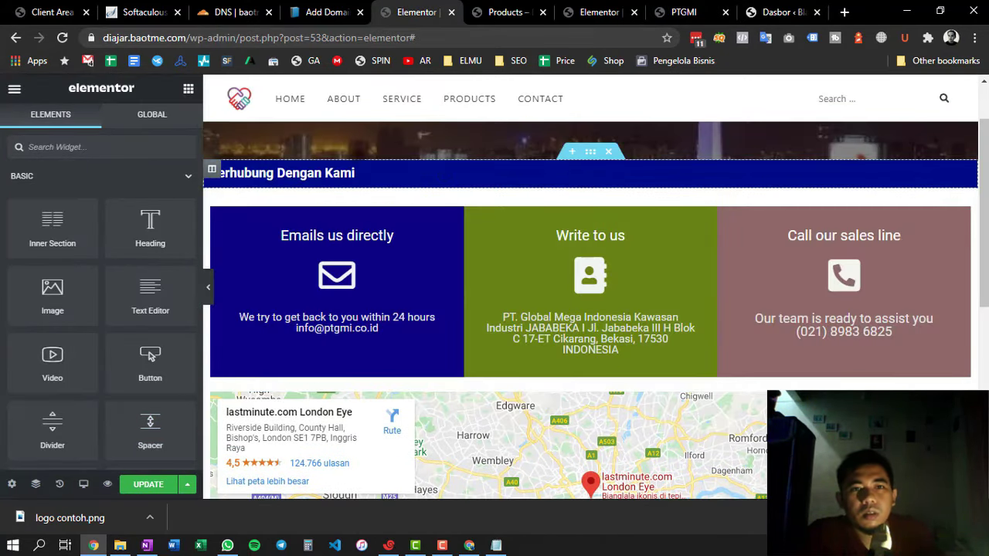
pyautogui.rightClick(589, 152)
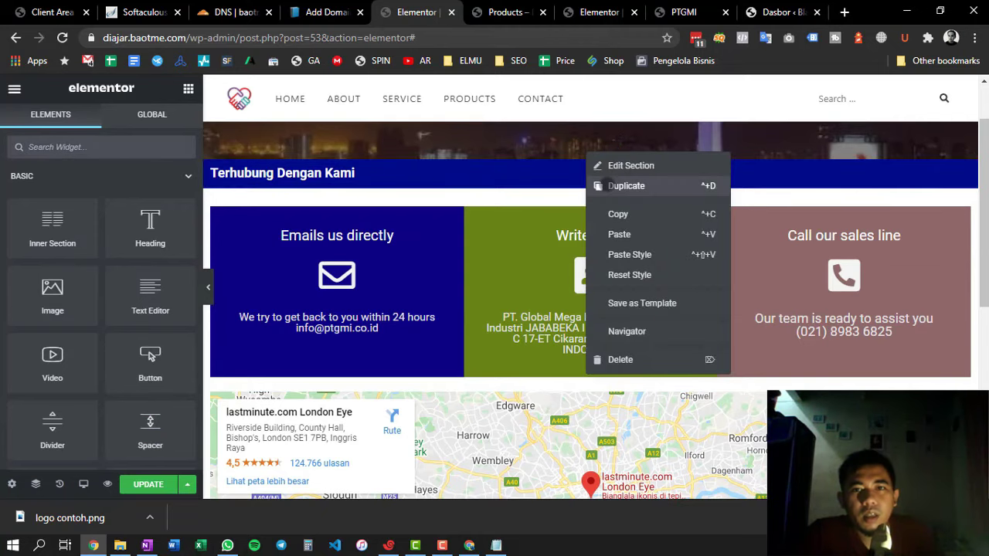
pyautogui.click(626, 186)
pyautogui.moveTo(590, 180); pyautogui.dragTo(508, 348)
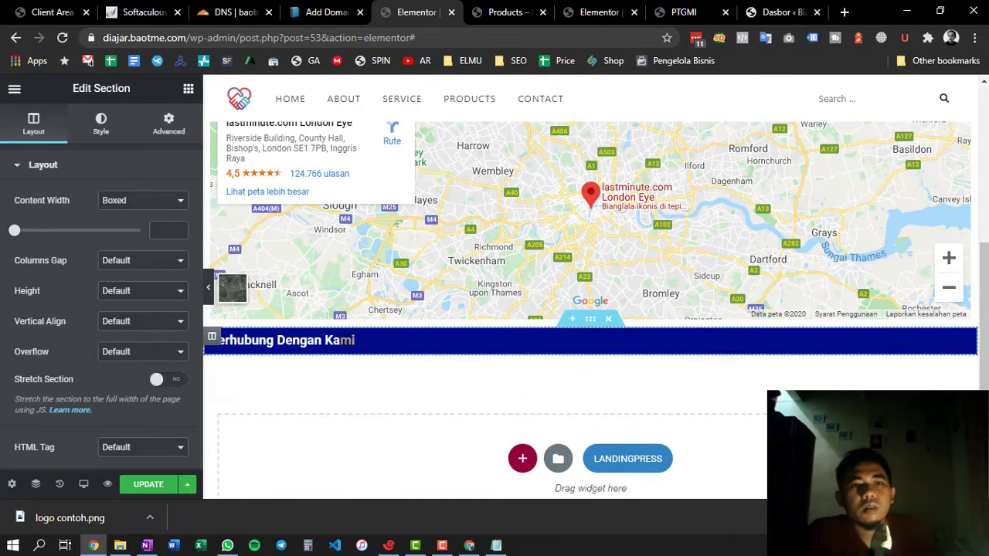
pyautogui.click(231, 337)
pyautogui.tripleClick(95, 223)
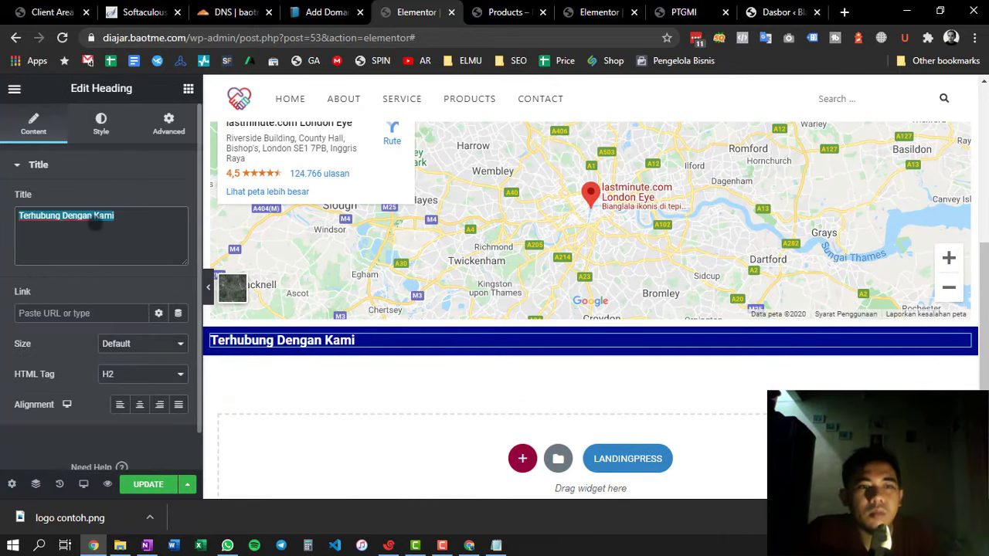
pyautogui.hotkey('ctrl', 'v')
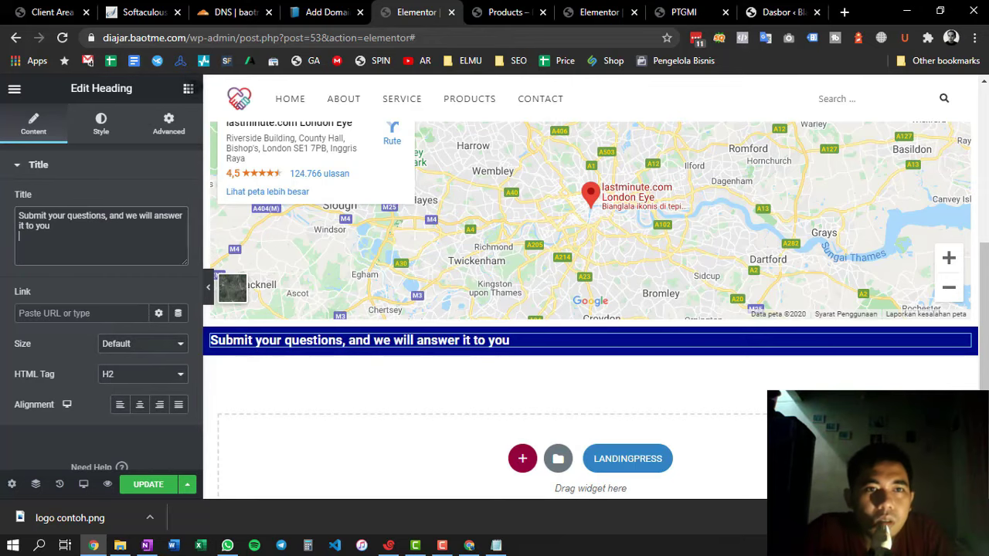
pyautogui.click(340, 371)
pyautogui.click(522, 458)
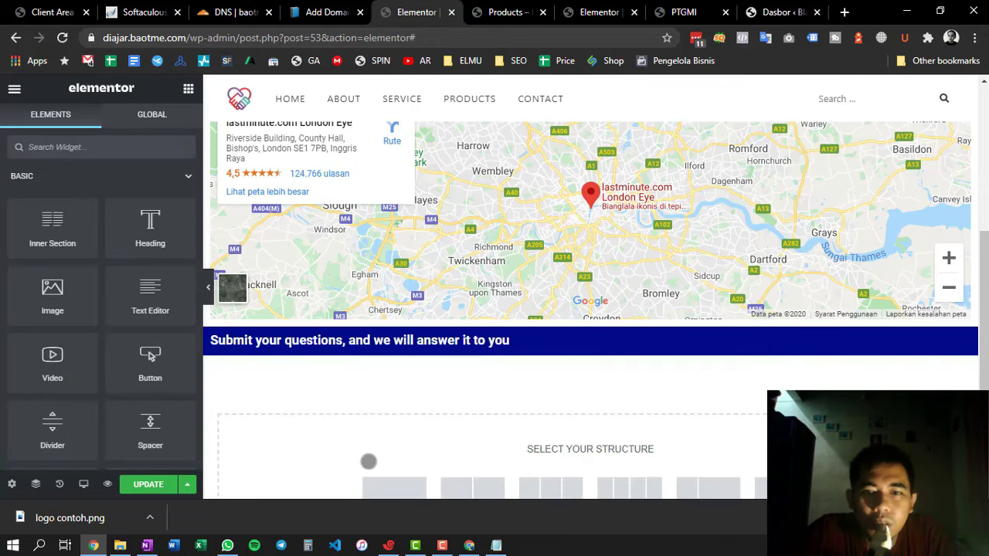
# Step: Add a single-column section holding the full-width LP - WhatsApp Form below the banner
pyautogui.click(394, 488)
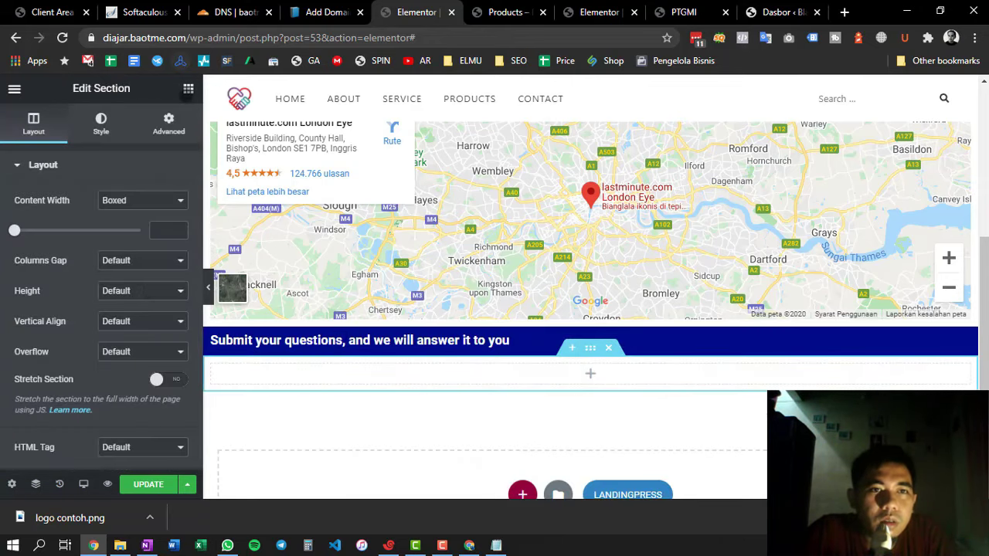
pyautogui.click(188, 88)
pyautogui.write('form')
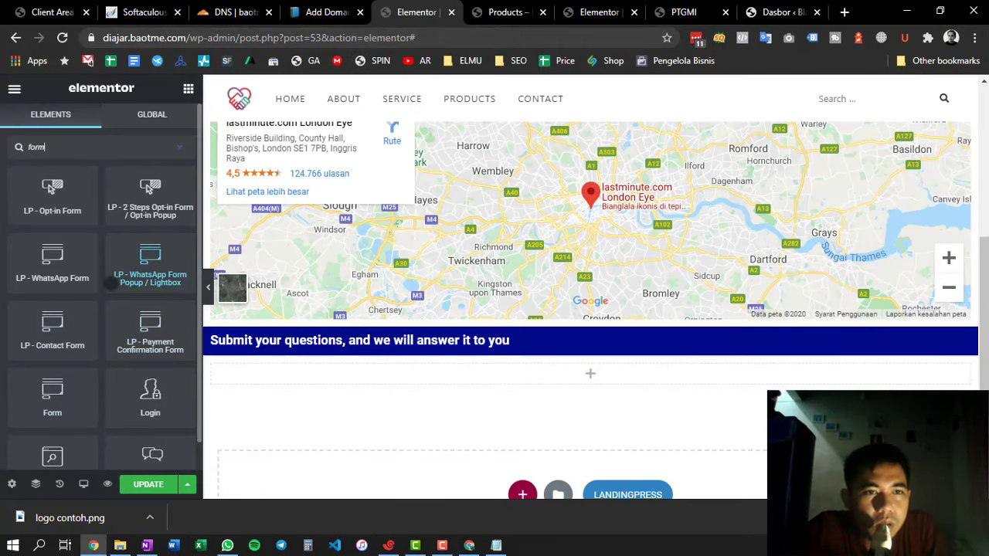
pyautogui.scroll(-1, 131, 277)
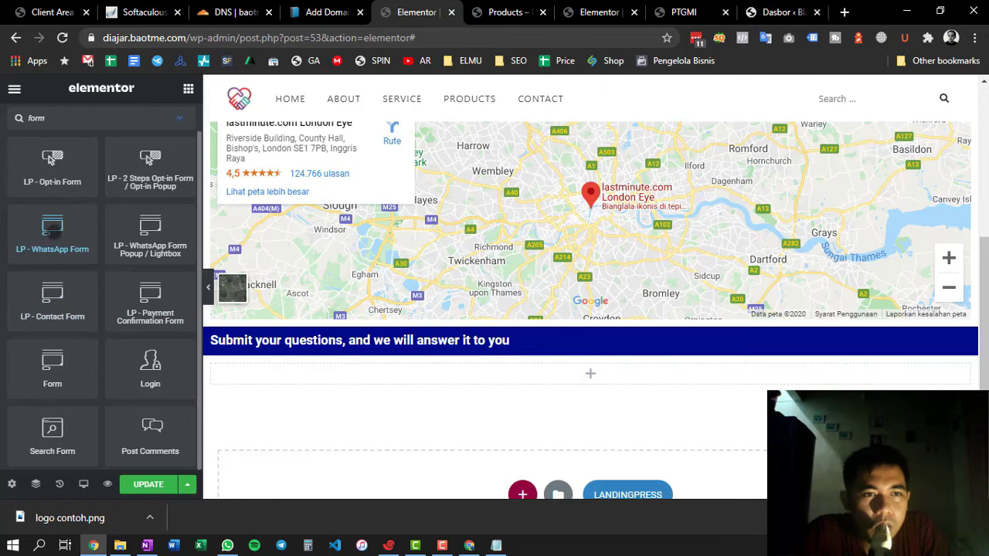
pyautogui.moveTo(52, 232); pyautogui.dragTo(390, 371)
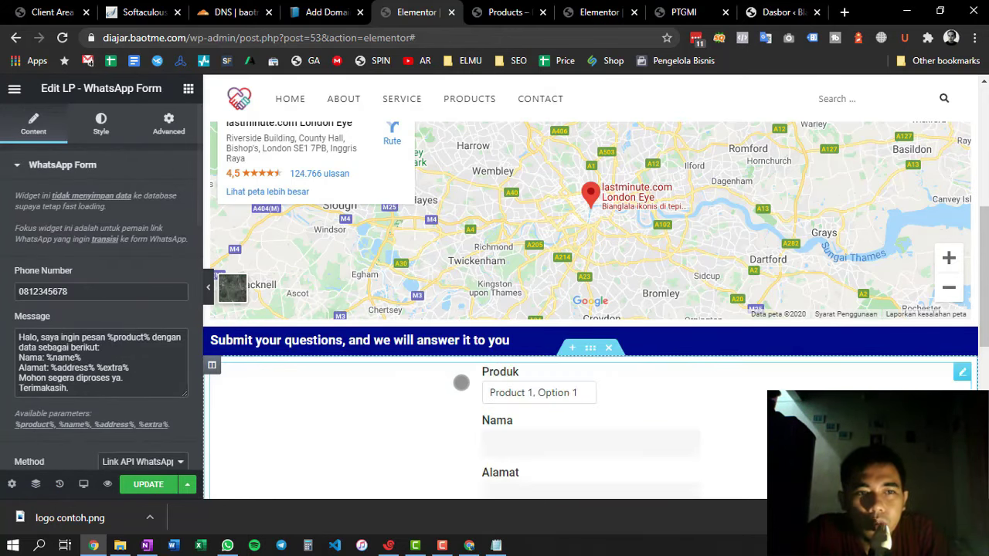
pyautogui.scroll(-2, 420, 401)
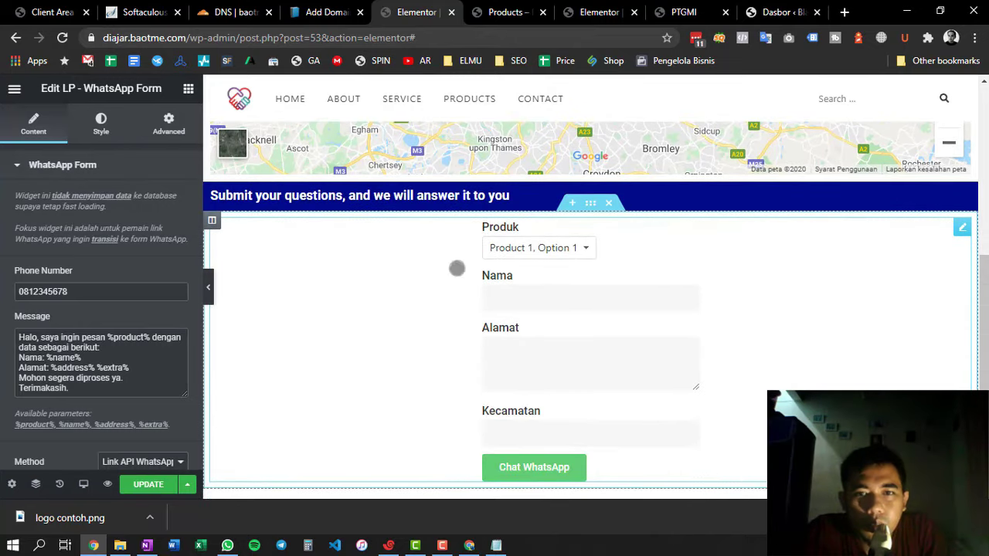
pyautogui.scroll(-3, 81, 371)
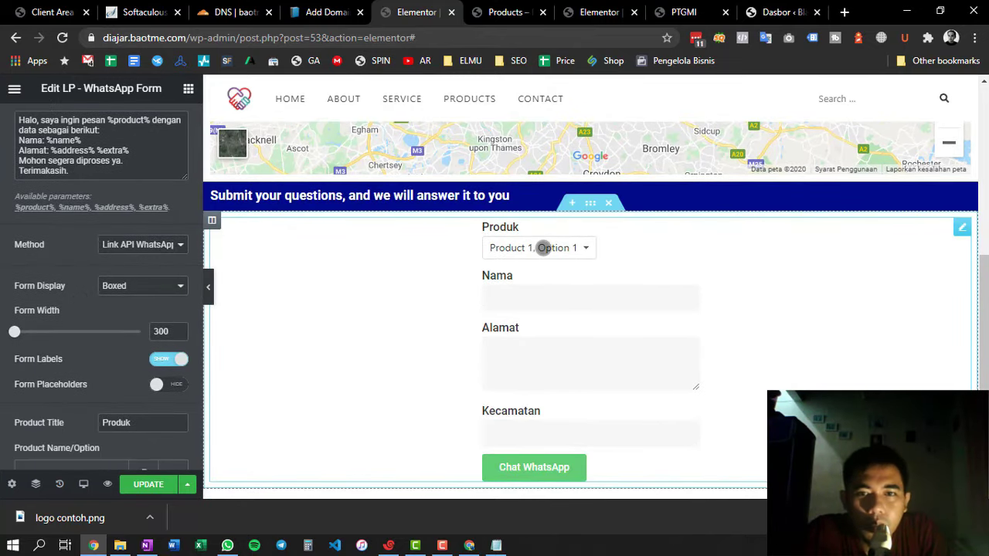
pyautogui.click(138, 287)
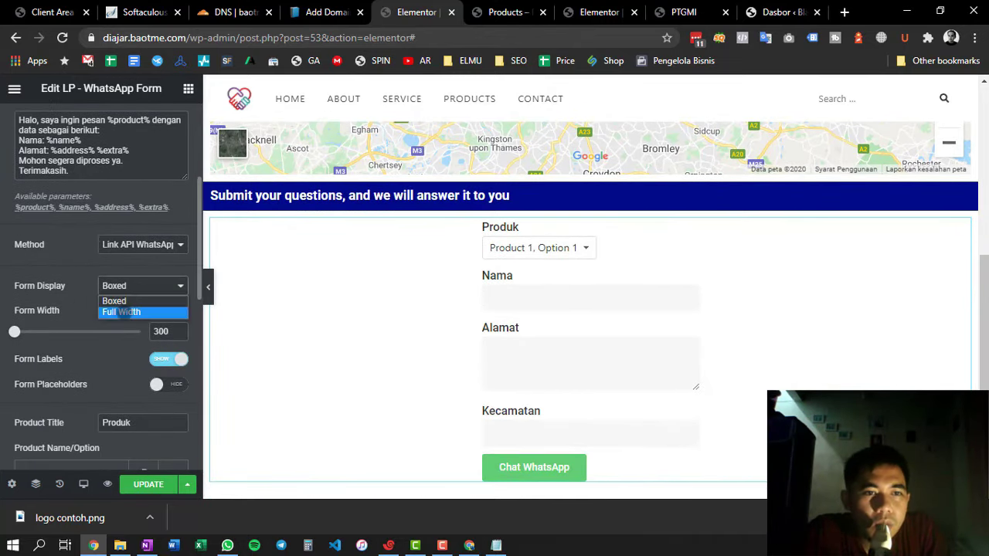
pyautogui.click(124, 310)
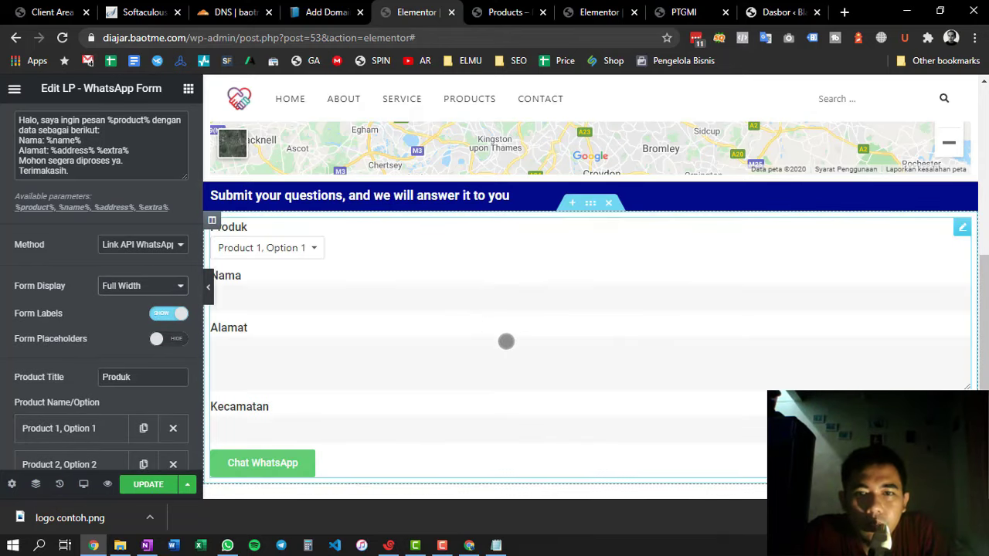
# Step: Box the form section to a content width of 879 and save the page
pyautogui.click(591, 204)
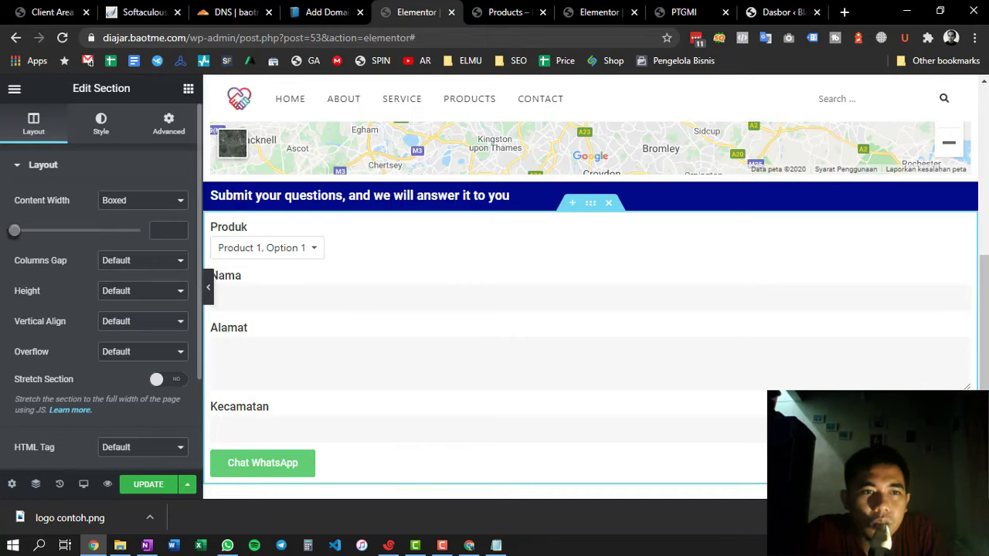
pyautogui.moveTo(14, 231); pyautogui.dragTo(58, 230)
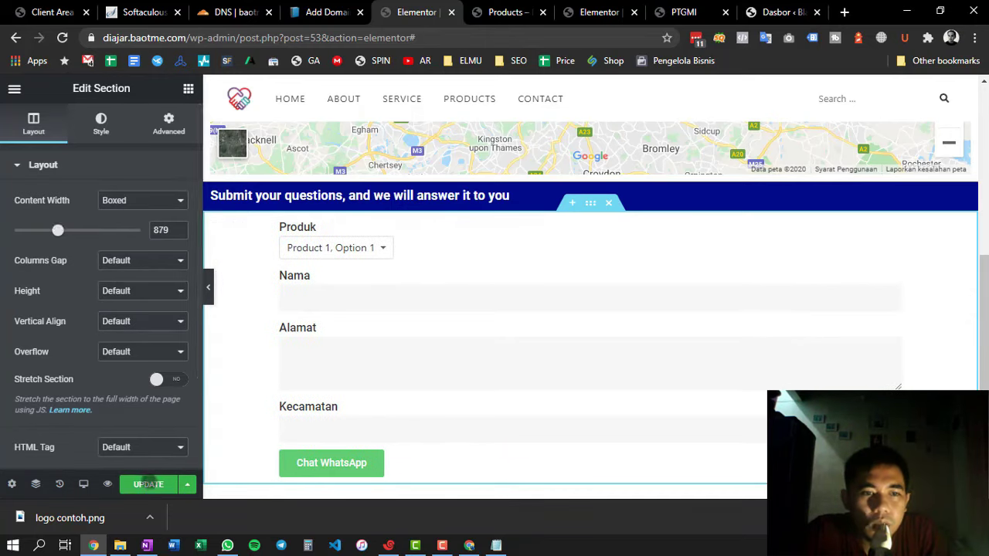
pyautogui.hotkey('ctrl', 's')
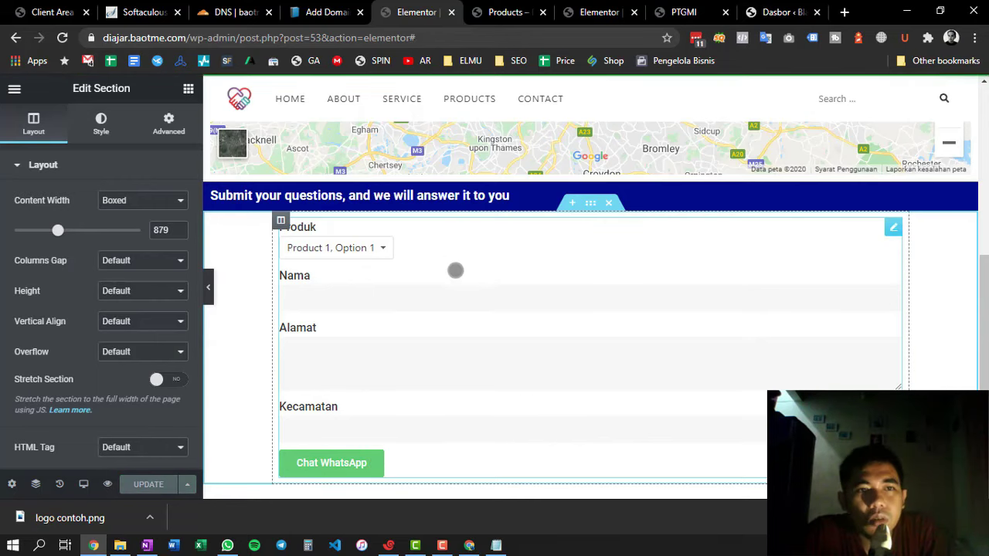
# Step: Open the live Contact page from the Produk Kami preview tab
pyautogui.click(507, 11)
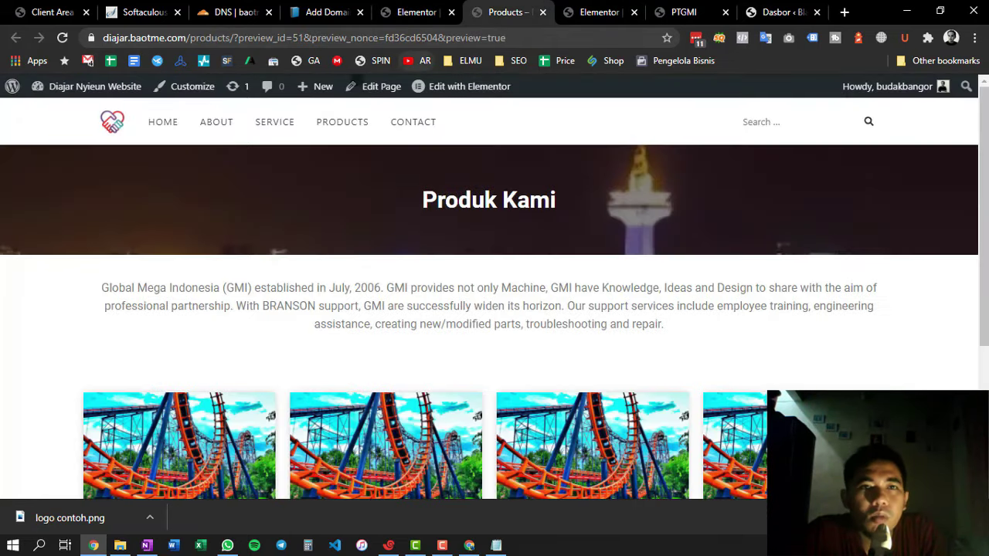
pyautogui.click(416, 11)
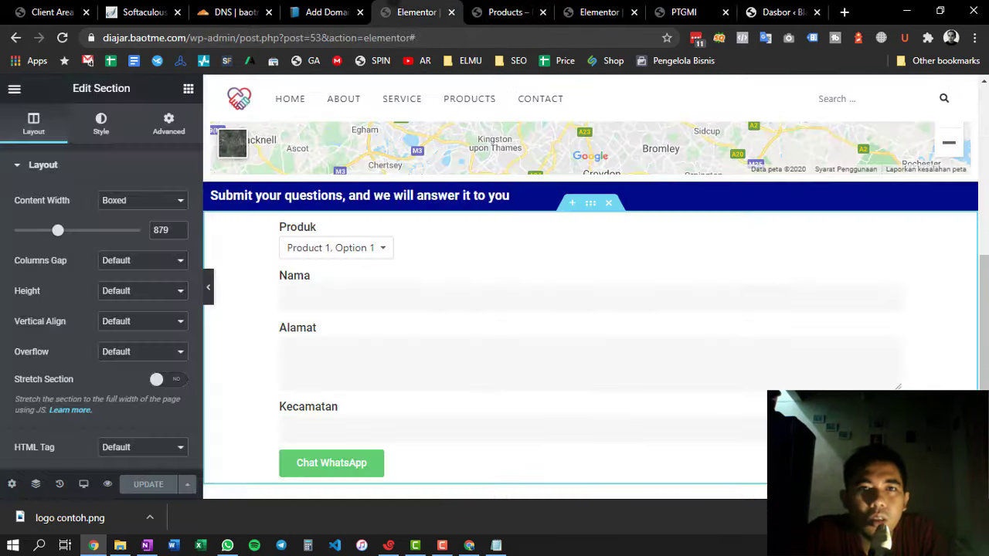
pyautogui.click(506, 12)
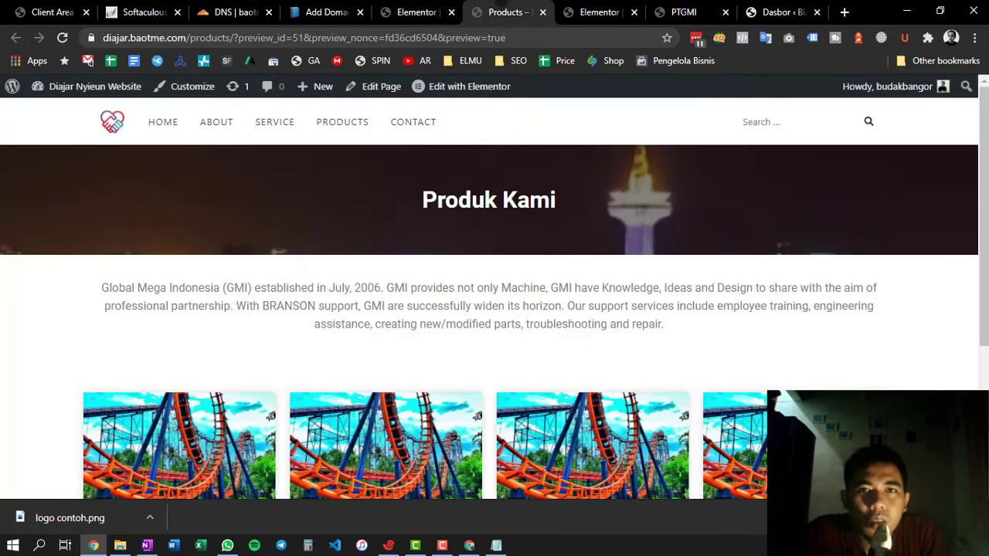
pyautogui.click(400, 121)
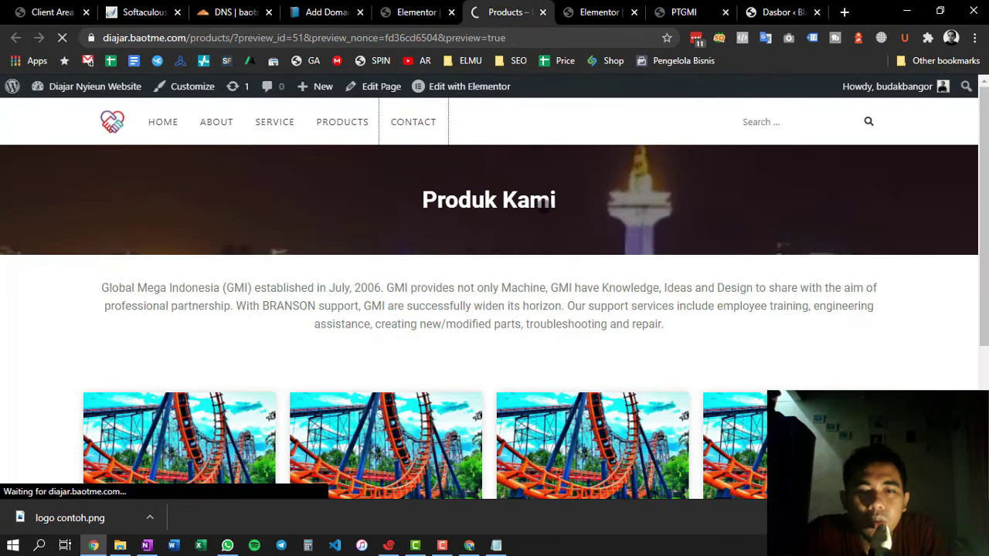
# Step: Scroll the published Contact page to check the WhatsApp form, then go to the home page
pyautogui.scroll(-3, 550, 228)
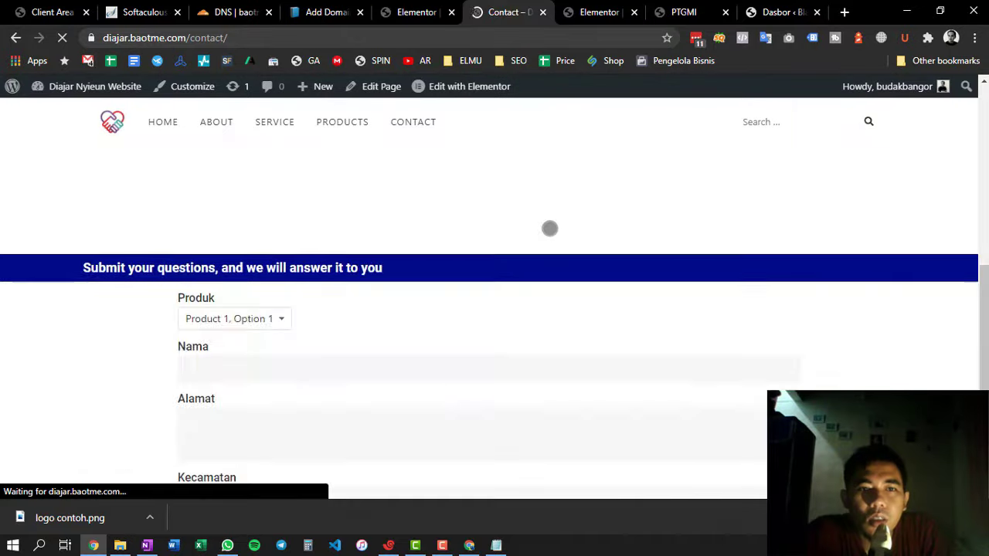
pyautogui.scroll(-4, 549, 229)
pyautogui.scroll(7, 549, 228)
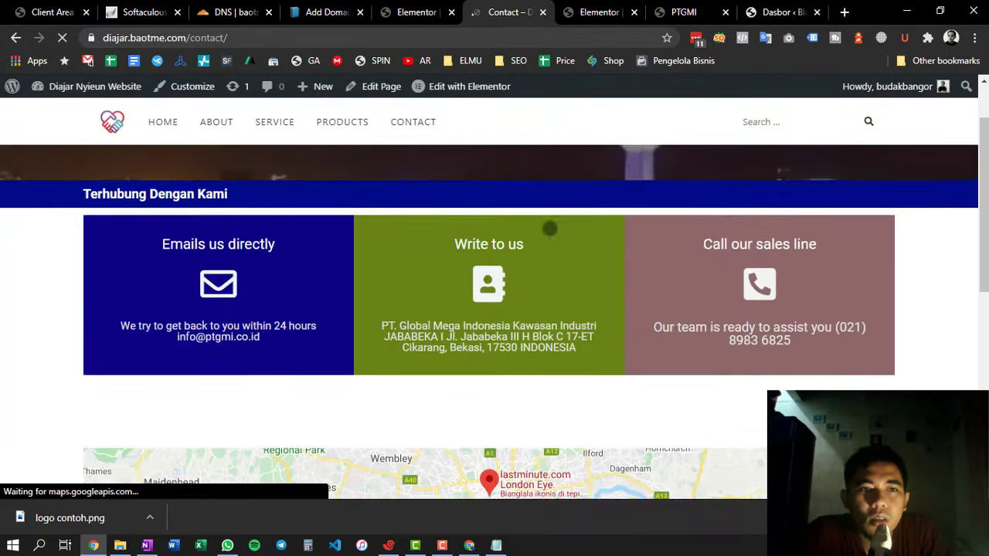
pyautogui.scroll(-7, 550, 229)
pyautogui.scroll(6, 550, 228)
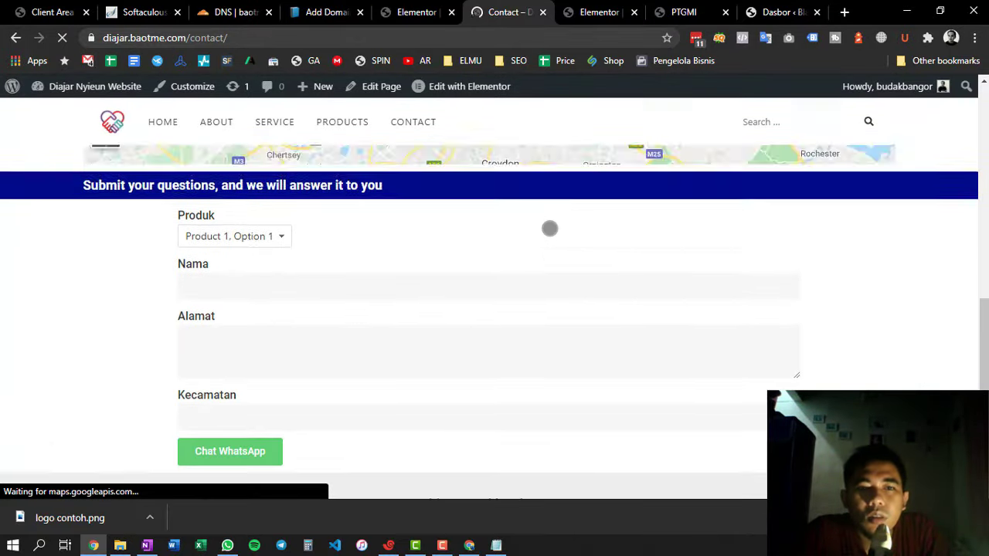
pyautogui.scroll(-7, 549, 229)
pyautogui.scroll(7, 549, 228)
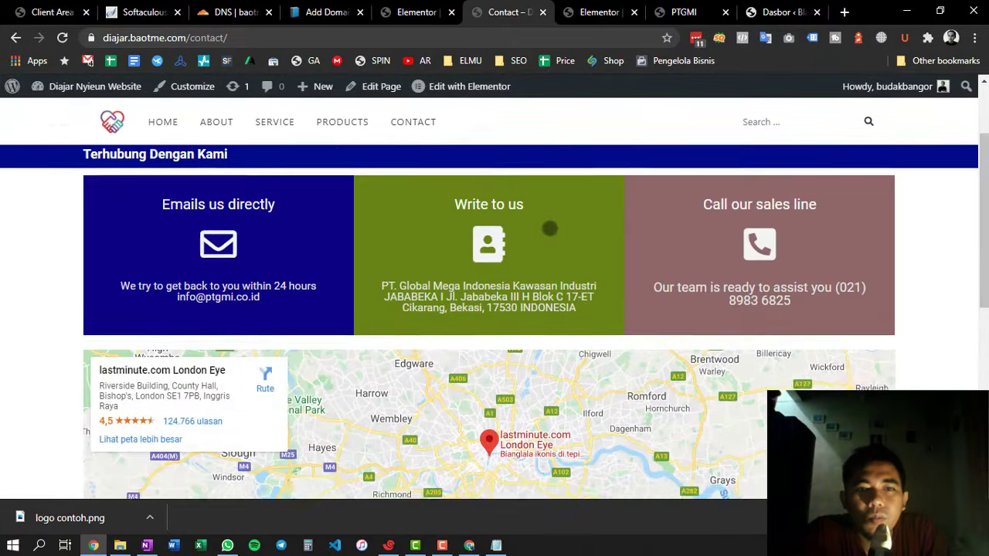
pyautogui.scroll(-10, 550, 229)
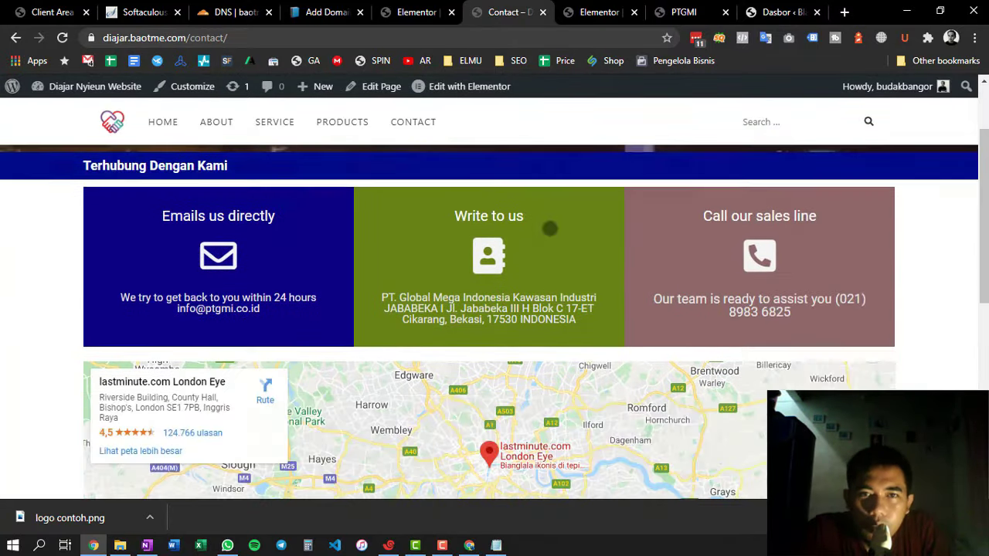
pyautogui.scroll(8, 553, 301)
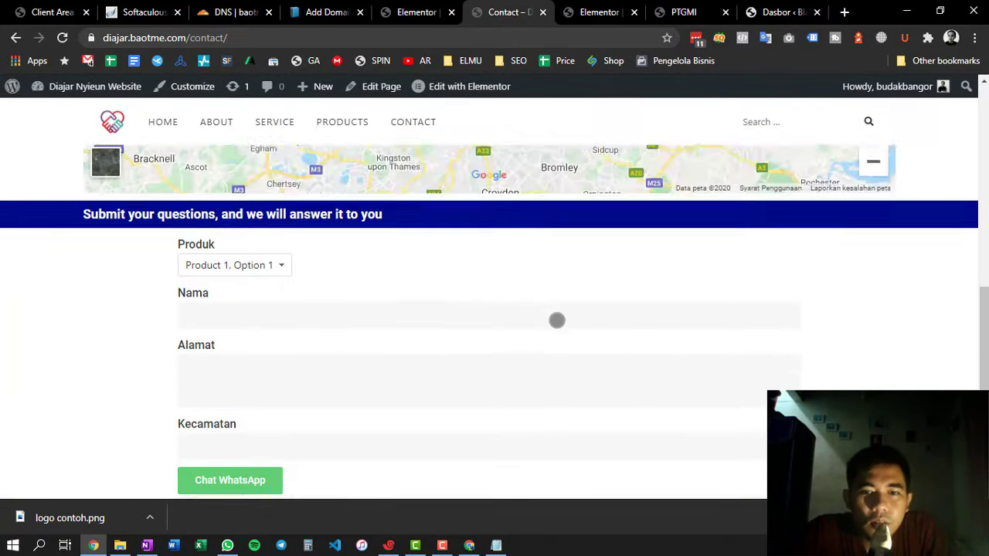
pyautogui.click(171, 123)
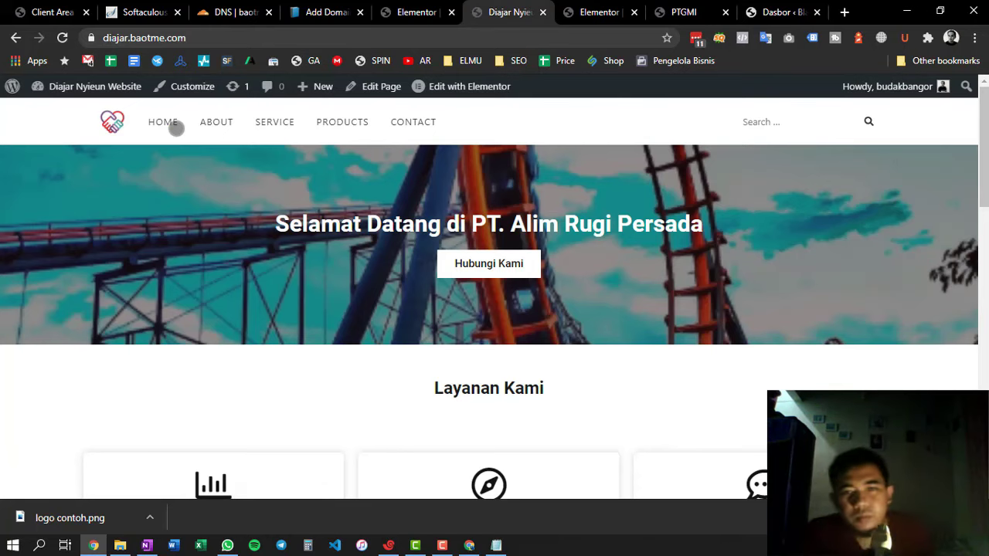
# Step: Mark the Desain Website (Custom Desain) step in the OneNote website-making checklist
pyautogui.scroll(-5, 353, 306)
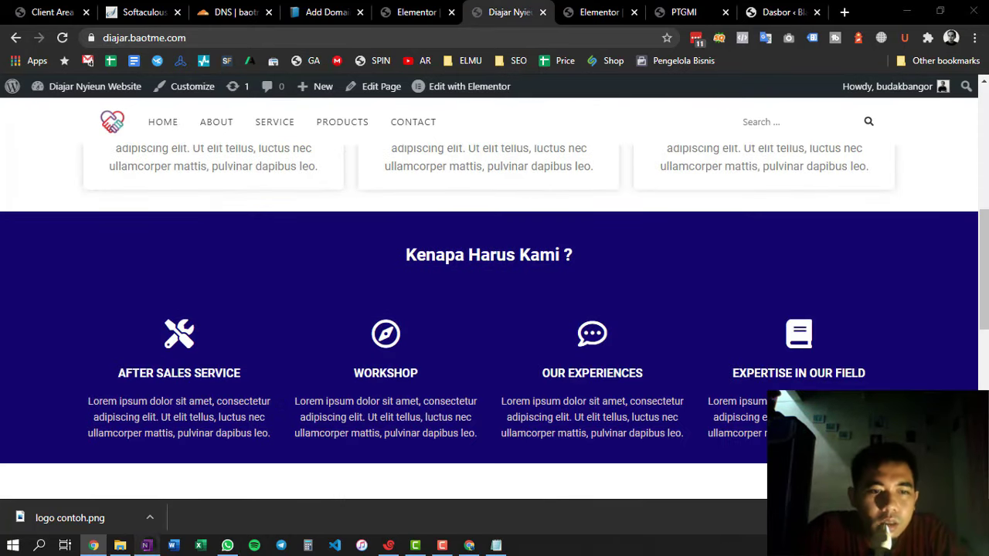
pyautogui.click(146, 546)
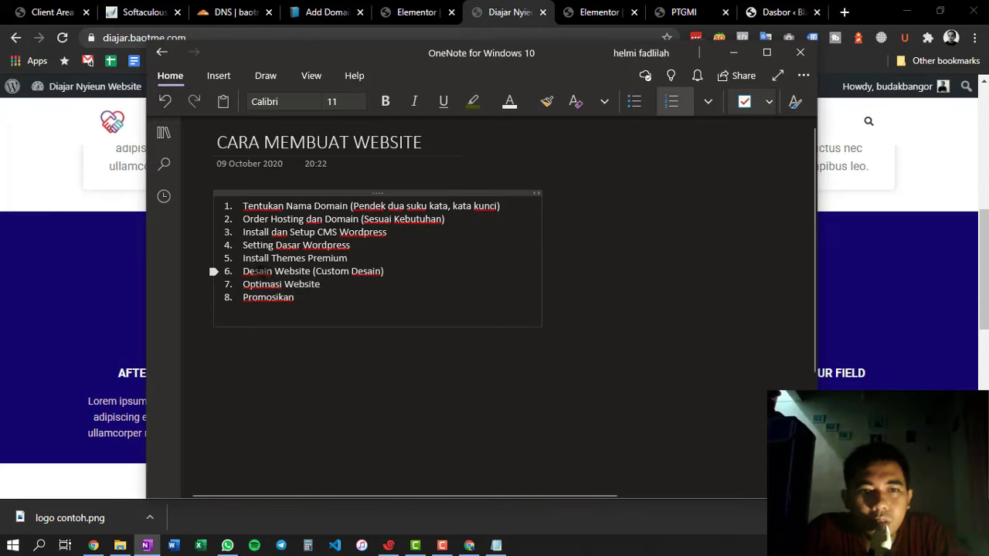
pyautogui.moveTo(245, 271); pyautogui.dragTo(423, 270)
pyautogui.click(386, 277)
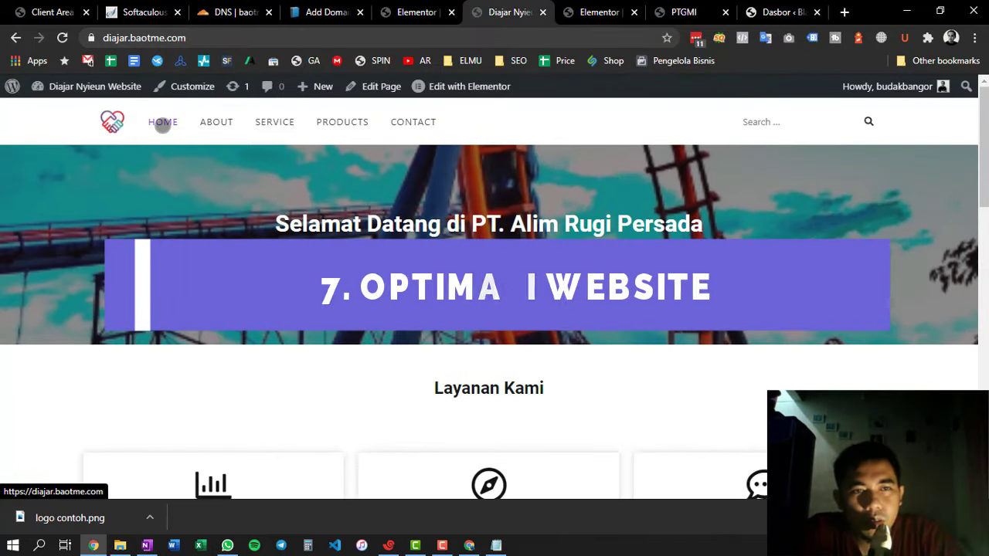
# Step: Reload the home page, scroll to the footer, and return to the Contact page editor
pyautogui.click(162, 124)
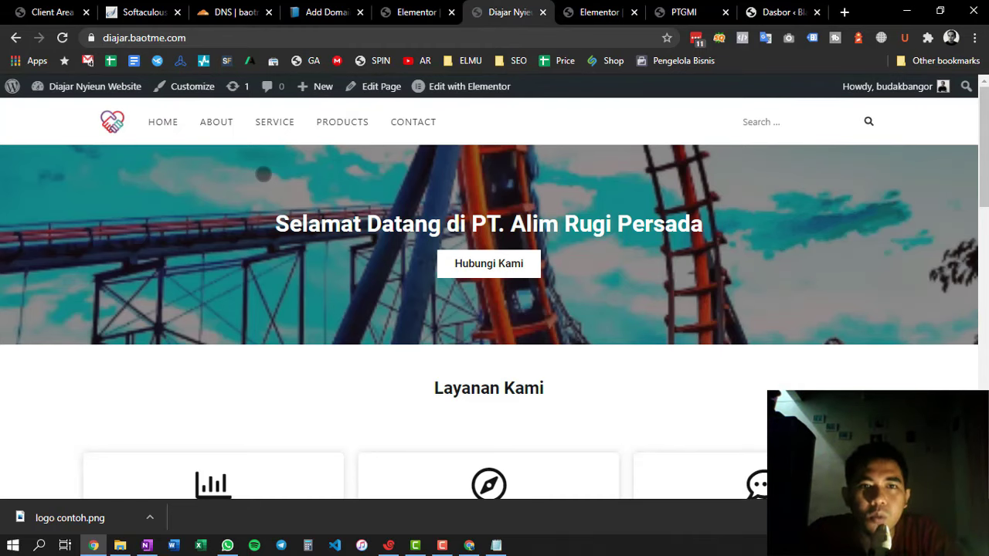
pyautogui.scroll(-15, 424, 269)
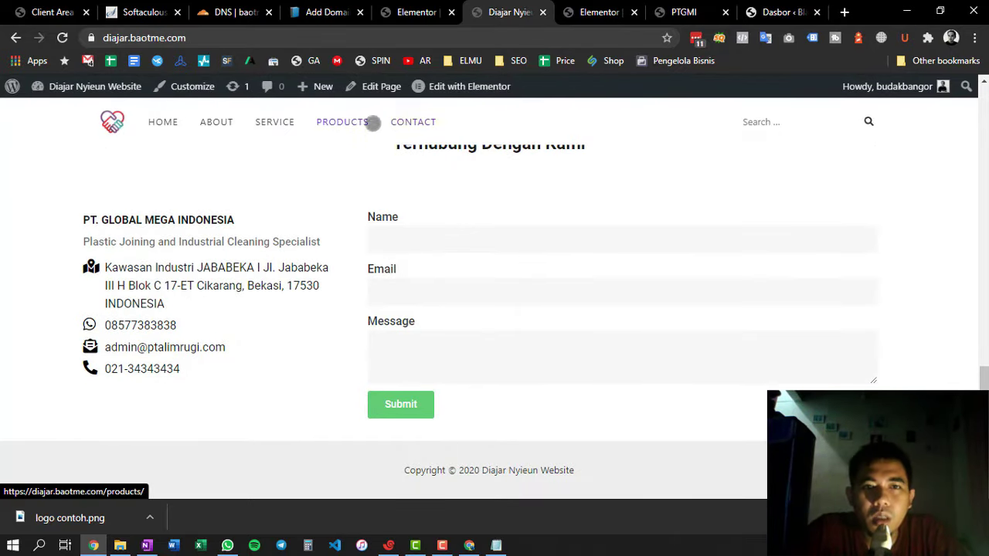
pyautogui.click(414, 11)
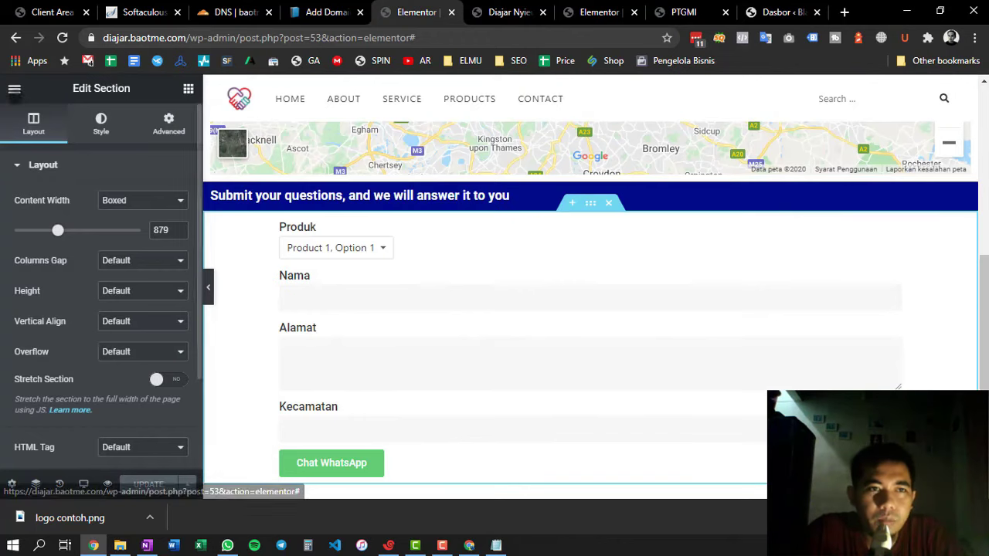
# Step: Exit Elementor to the Contact page's Edit Page screen and scroll through it
pyautogui.click(74, 340)
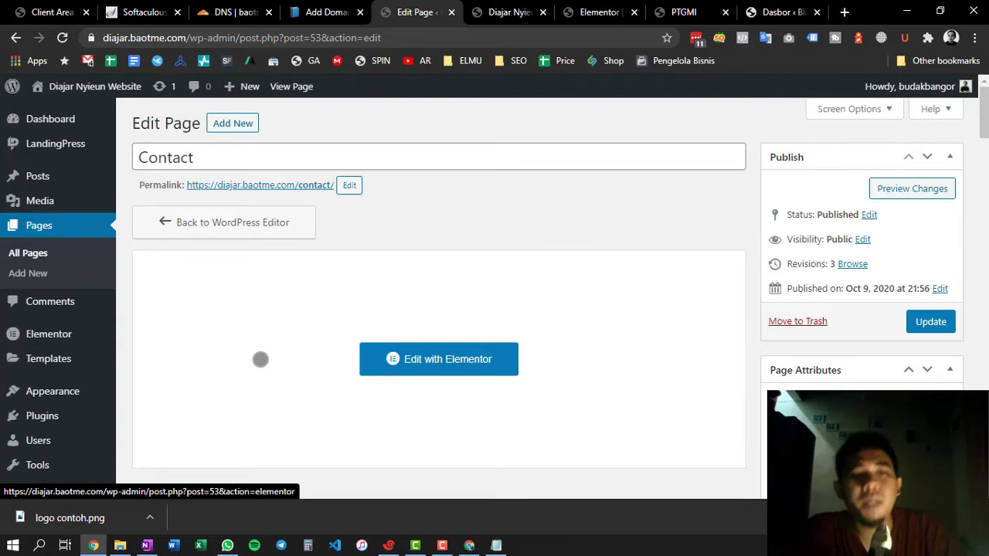
pyautogui.scroll(-3, 261, 360)
pyautogui.moveTo(35, 384)
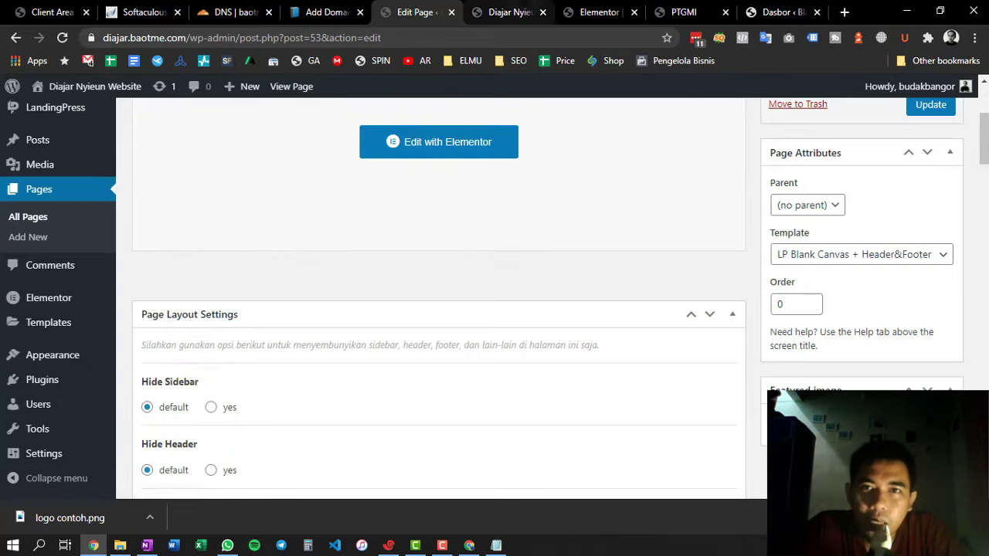
# Step: Glance at the live Contact page, then return to its Edit Page screen
pyautogui.click(509, 12)
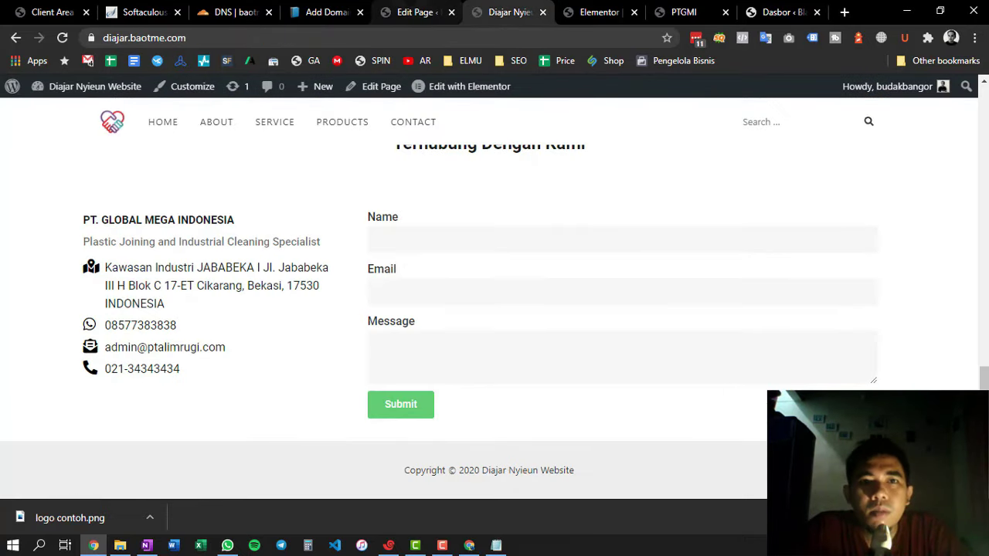
pyautogui.click(415, 12)
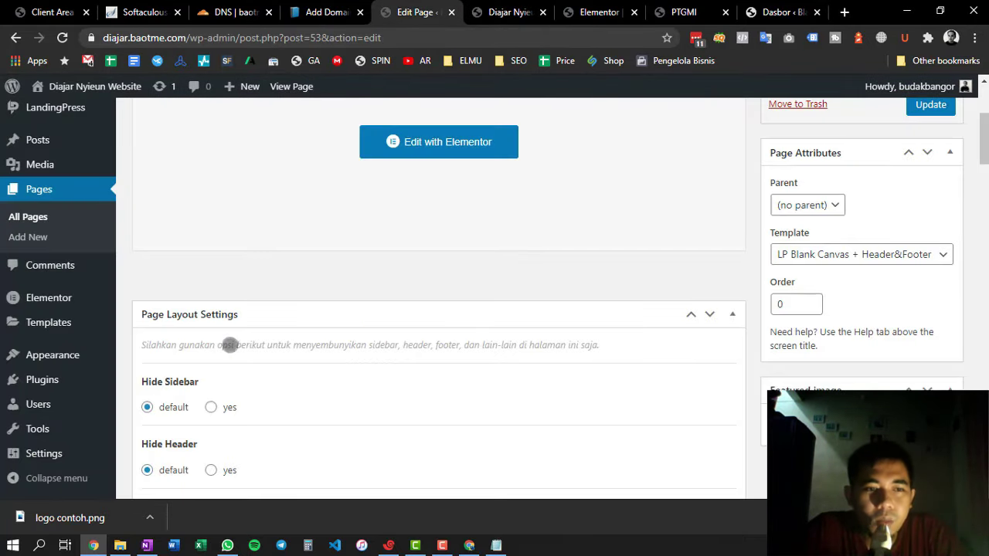
pyautogui.moveTo(78, 405)
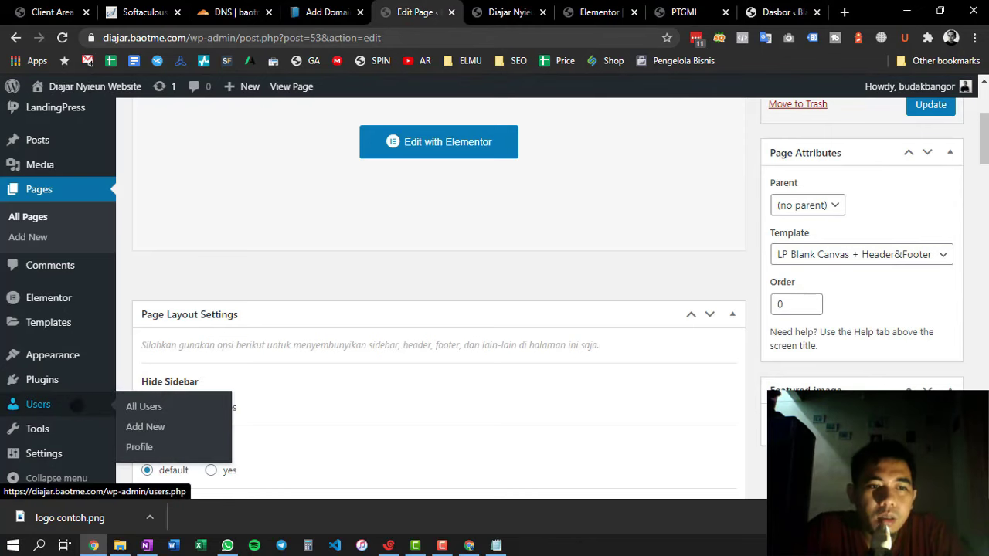
# Step: Create a new page titled 'Blog' and publish it at diajar.baotme.com/blog/
pyautogui.click(59, 237)
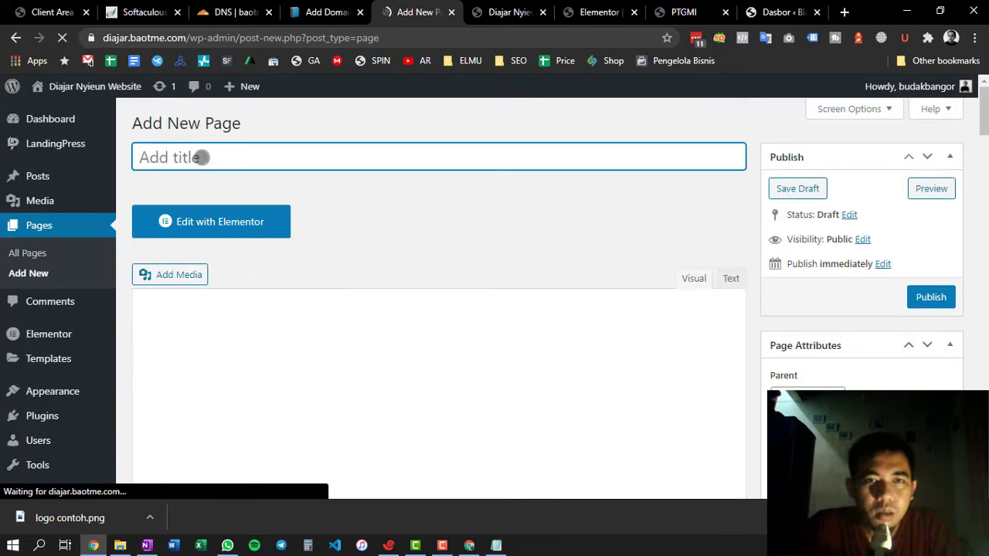
pyautogui.write('Blog')
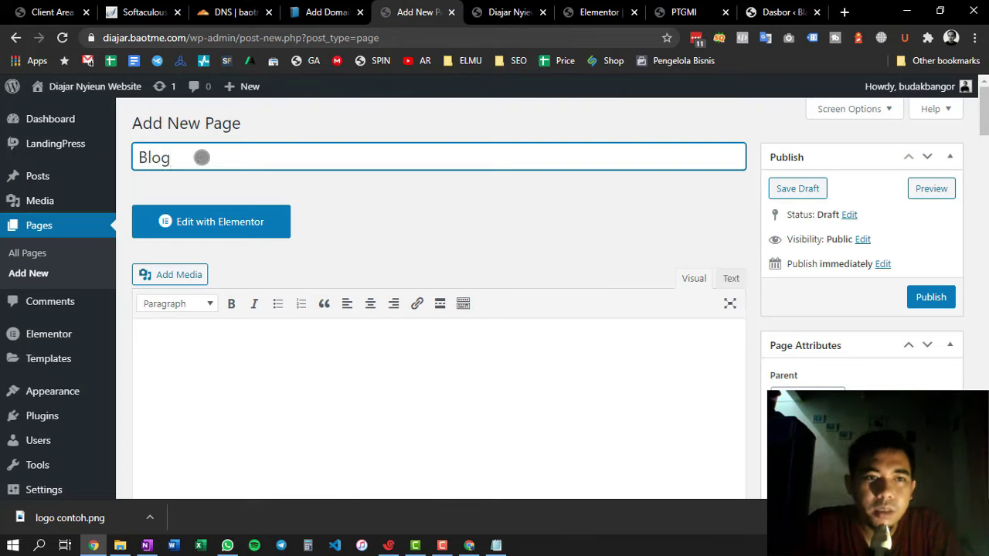
pyautogui.click(914, 303)
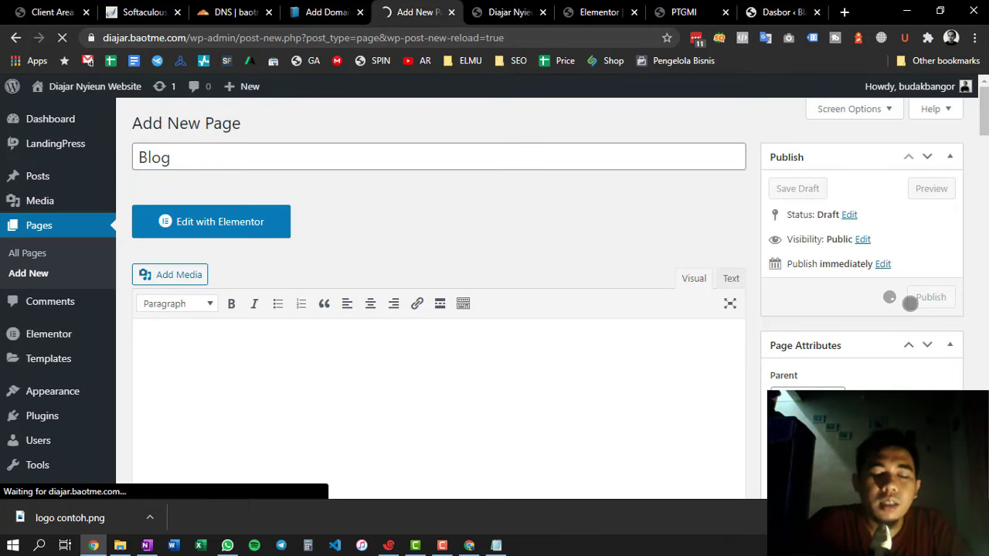
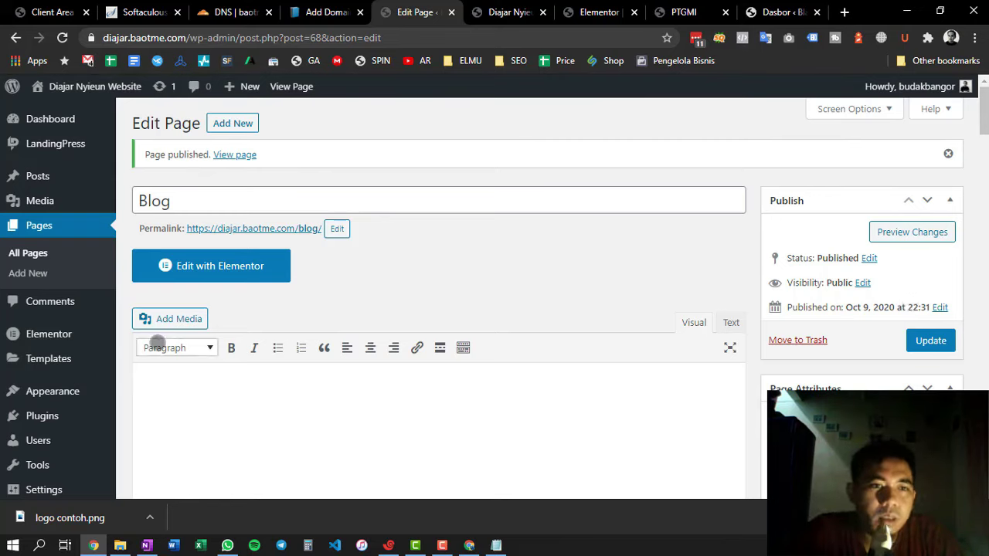
# Step: Leave the Blog page editor for the Settings > Reading page
pyautogui.scroll(-3, 570, 320)
pyautogui.scroll(3, 433, 338)
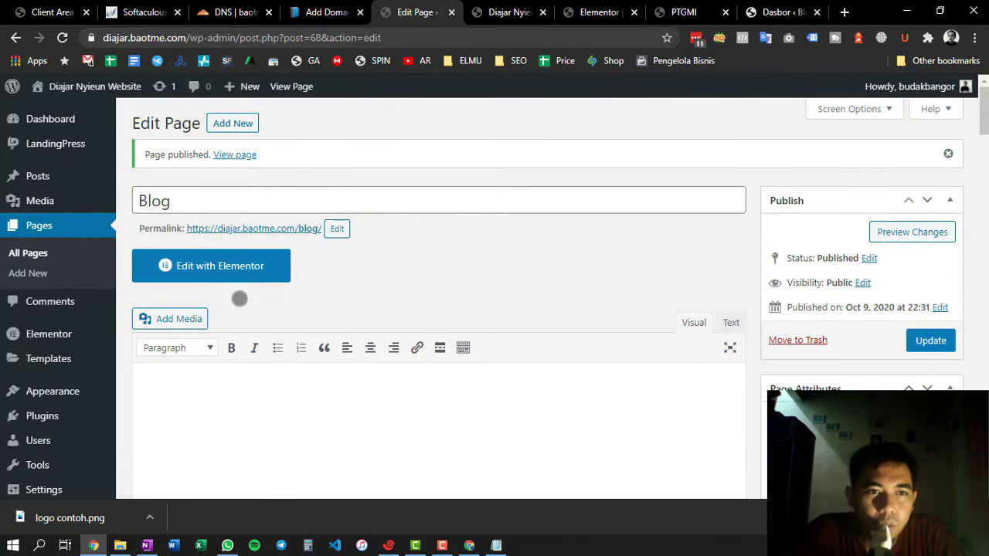
pyautogui.scroll(-3, 240, 298)
pyautogui.moveTo(60, 453)
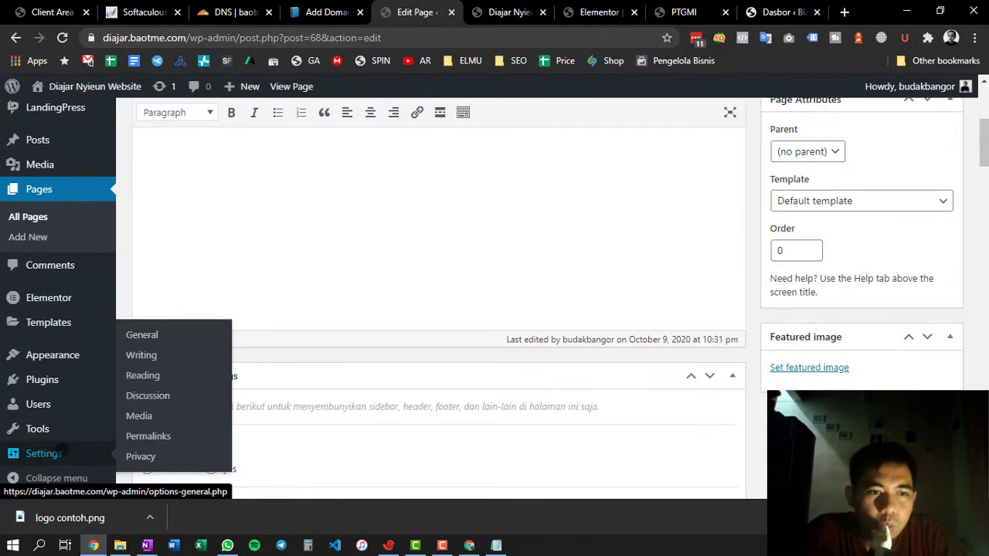
pyautogui.moveTo(37, 429)
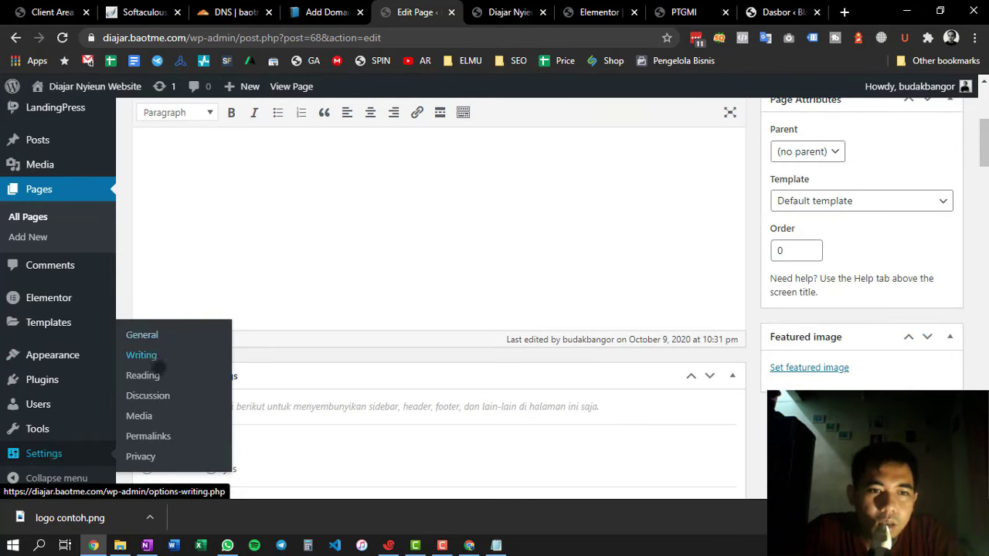
pyautogui.click(147, 375)
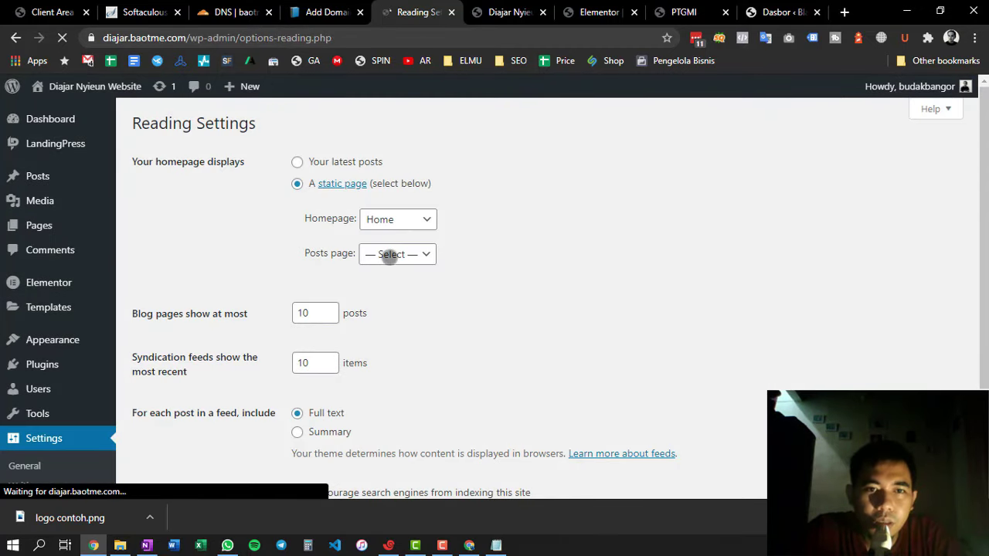
# Step: Make Blog the posts page, limit blog pages and feeds to 5 items, and save
pyautogui.click(392, 257)
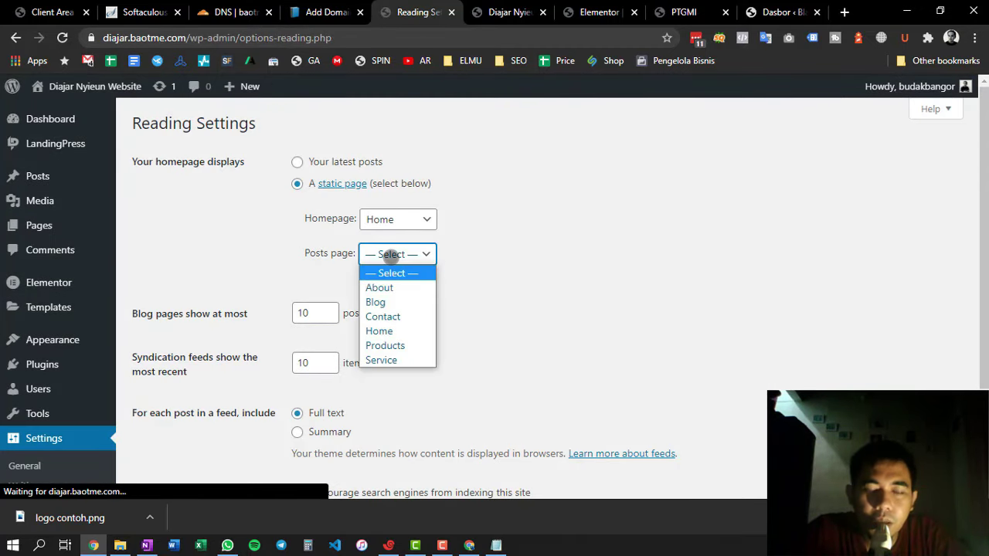
pyautogui.click(387, 300)
pyautogui.scroll(-1, 504, 269)
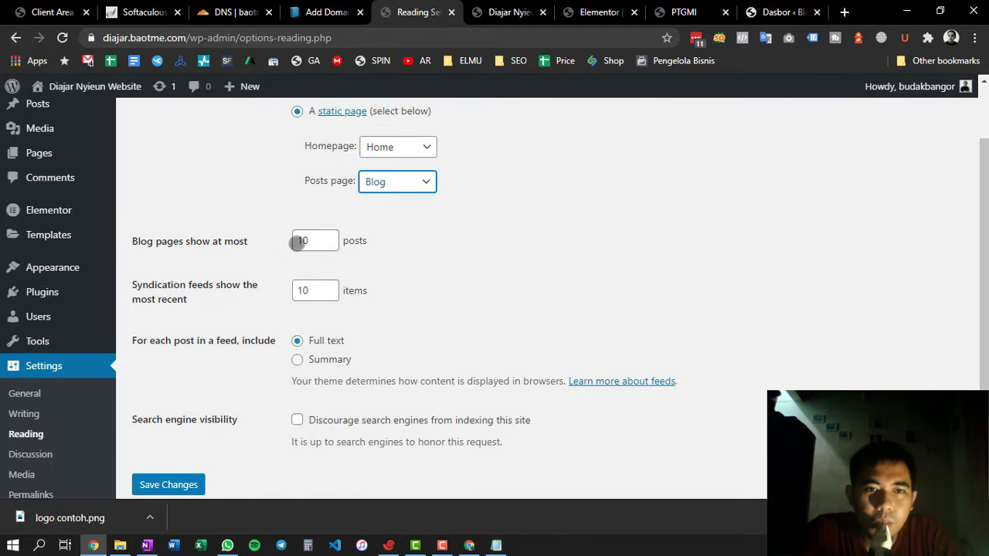
pyautogui.doubleClick(301, 241)
pyautogui.write('5')
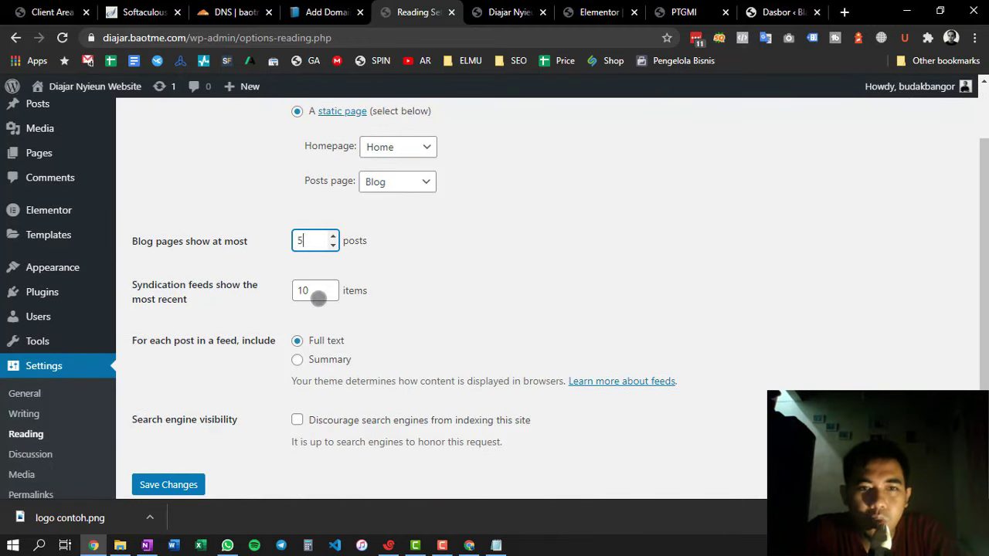
pyautogui.click(319, 292)
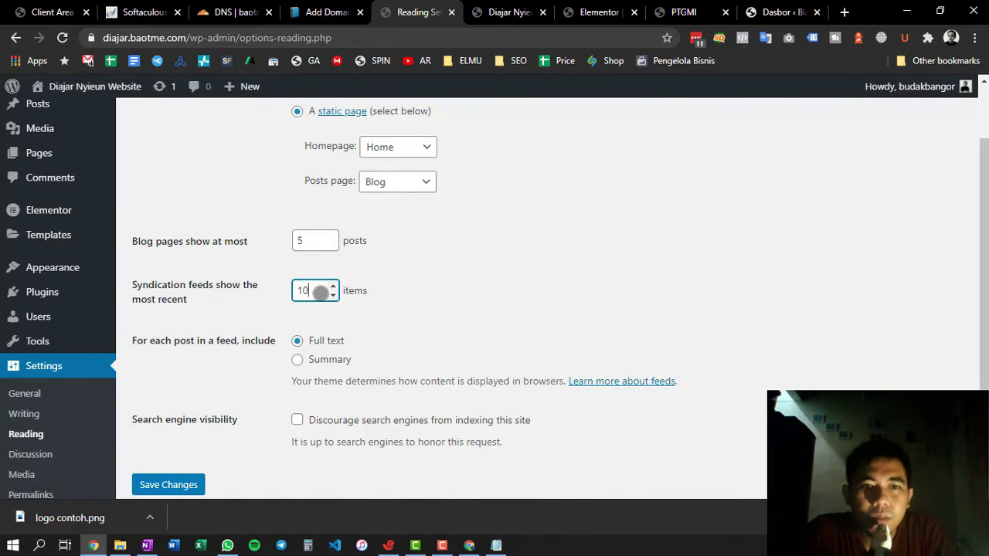
pyautogui.write('5')
pyautogui.click(168, 485)
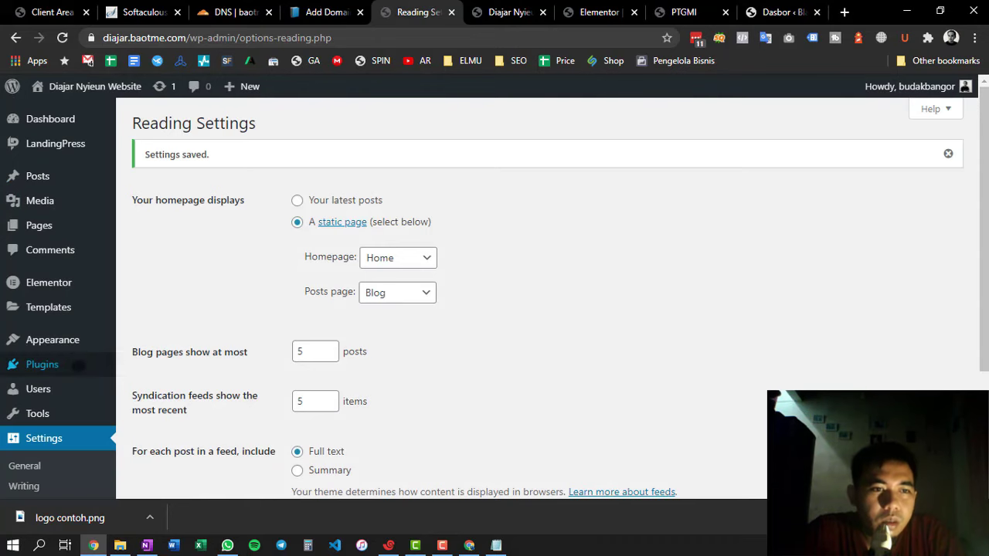
pyautogui.moveTo(81, 341)
pyautogui.click(140, 395)
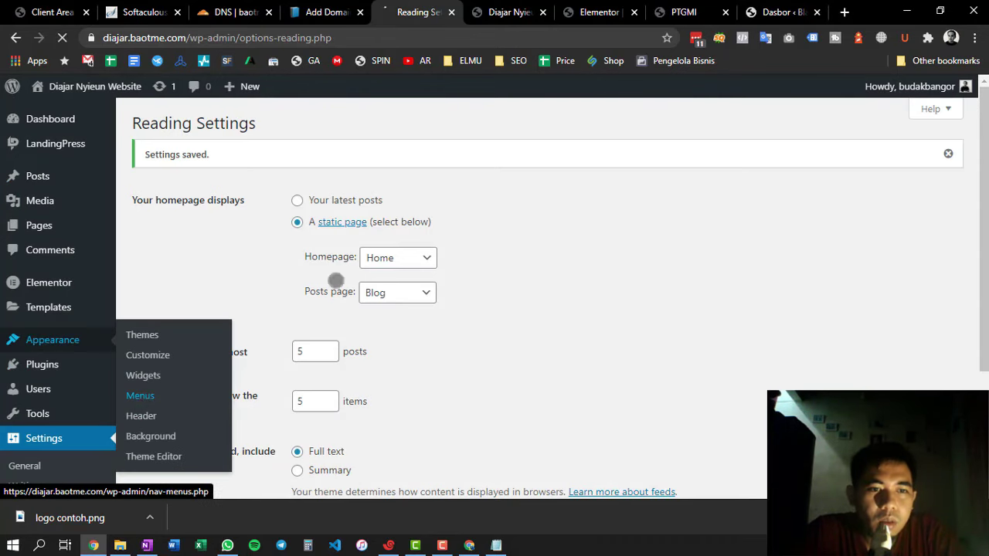
# Step: Add the Blog page to Menu Utama just above Contact and save the menu
pyautogui.click(506, 12)
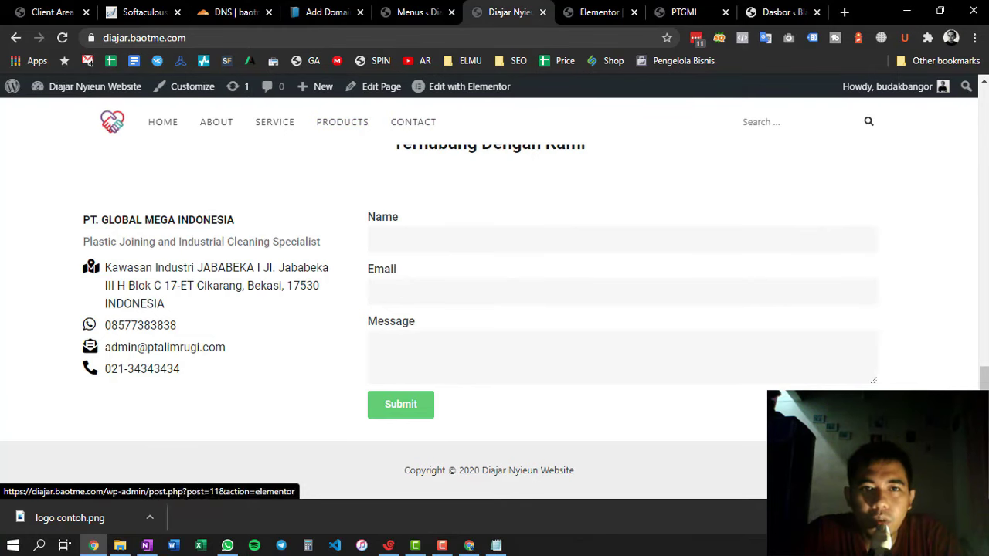
pyautogui.click(417, 12)
pyautogui.scroll(-1, 232, 392)
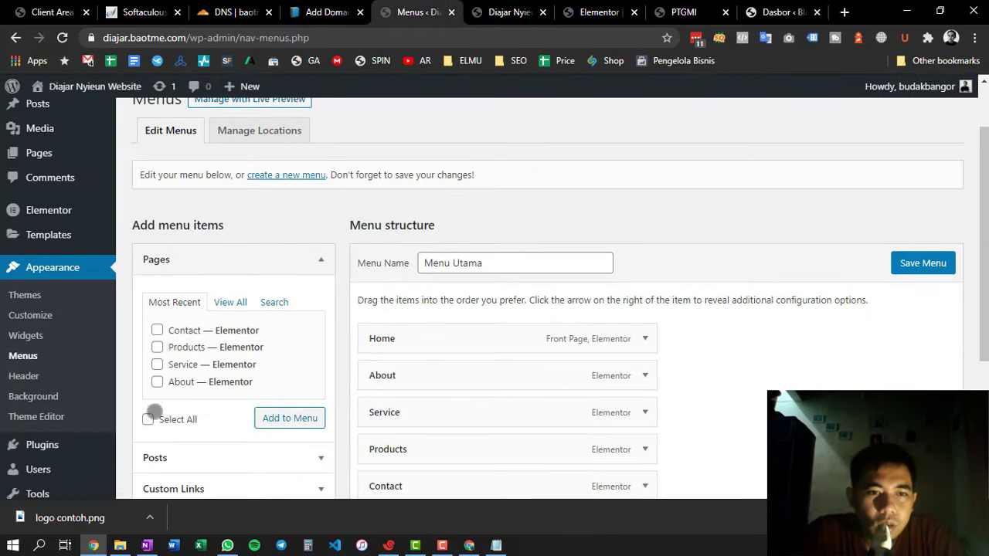
pyautogui.click(232, 302)
pyautogui.click(157, 347)
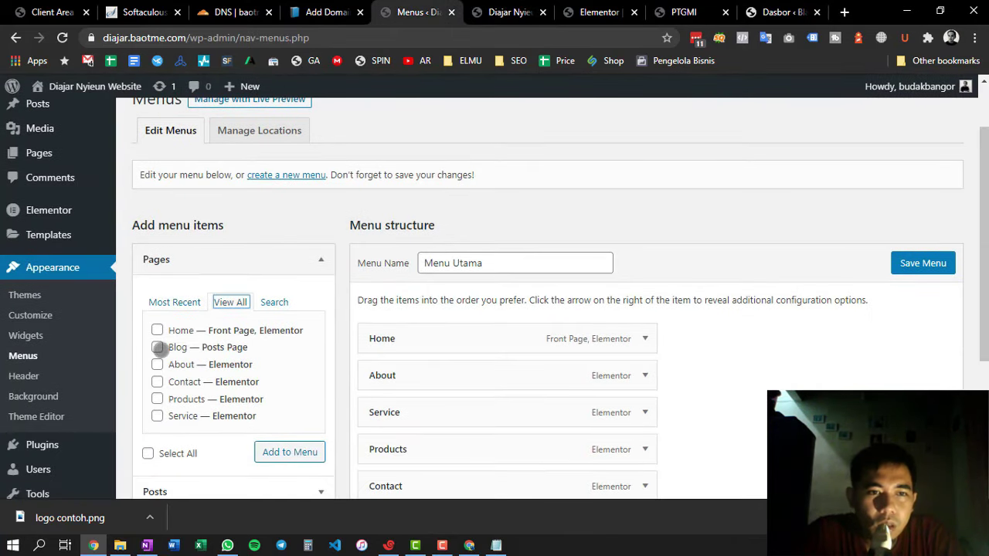
pyautogui.click(290, 452)
pyautogui.scroll(-2, 744, 371)
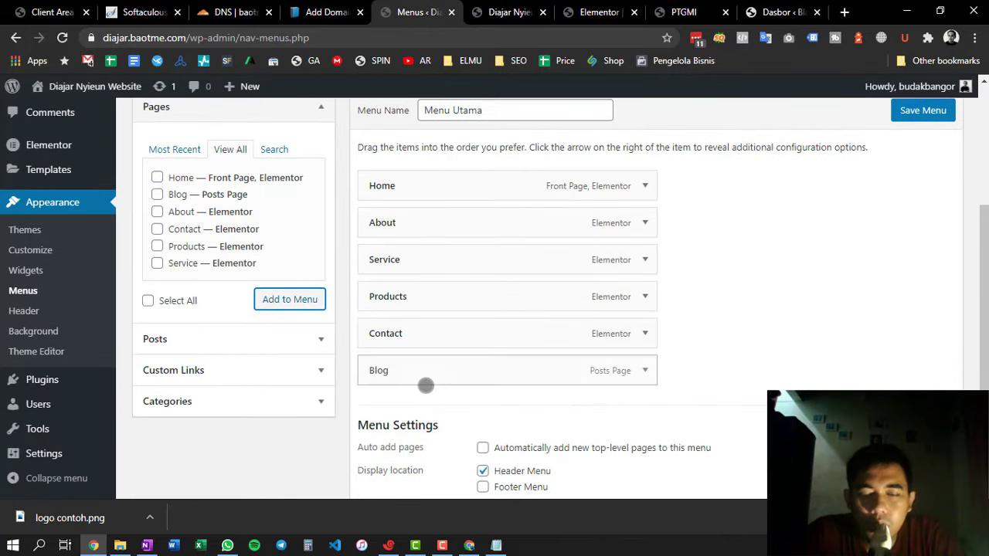
pyautogui.moveTo(424, 379); pyautogui.dragTo(419, 345)
pyautogui.scroll(-2, 903, 350)
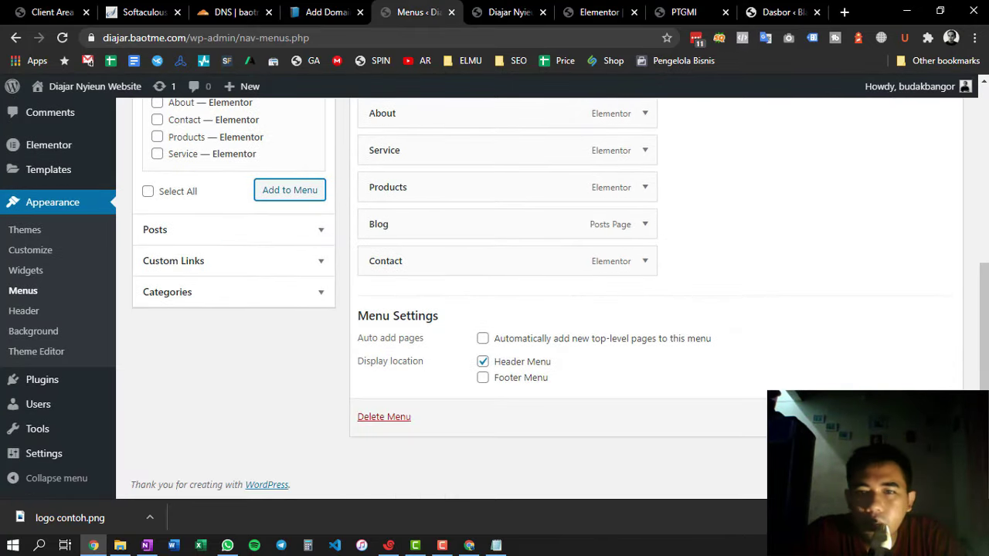
pyautogui.click(506, 12)
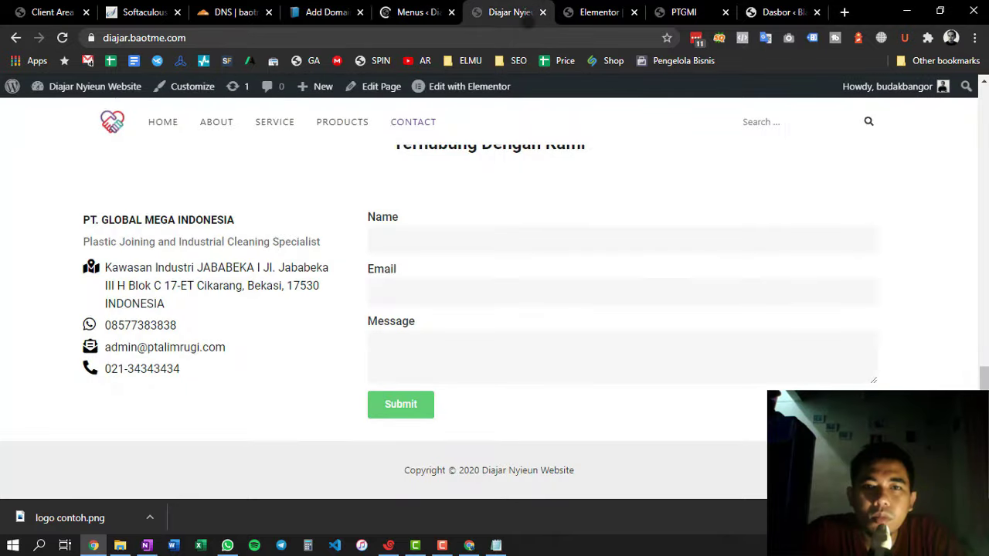
# Step: Check the new Blog menu item on the live site, then edit the Blog page
pyautogui.click(162, 119)
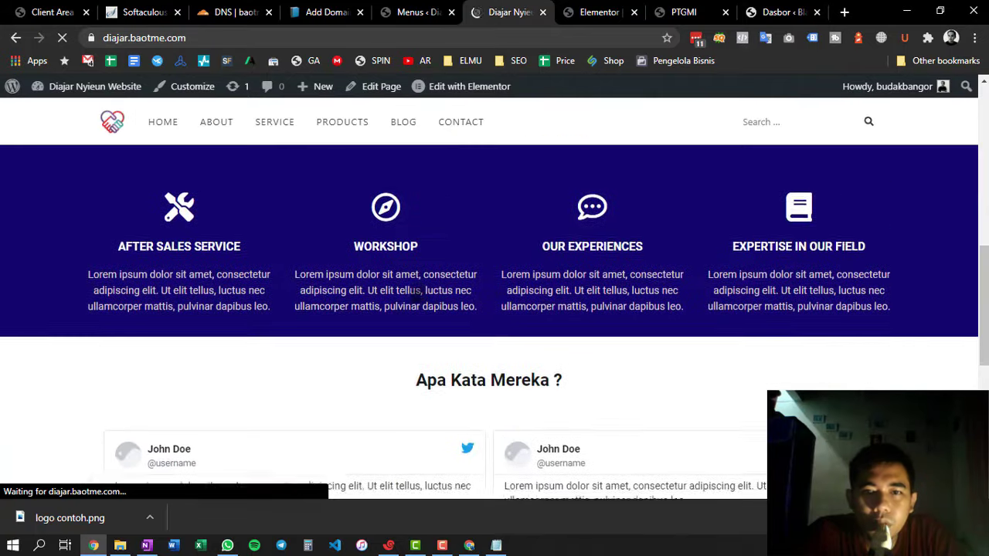
pyautogui.scroll(-4, 417, 292)
pyautogui.click(405, 138)
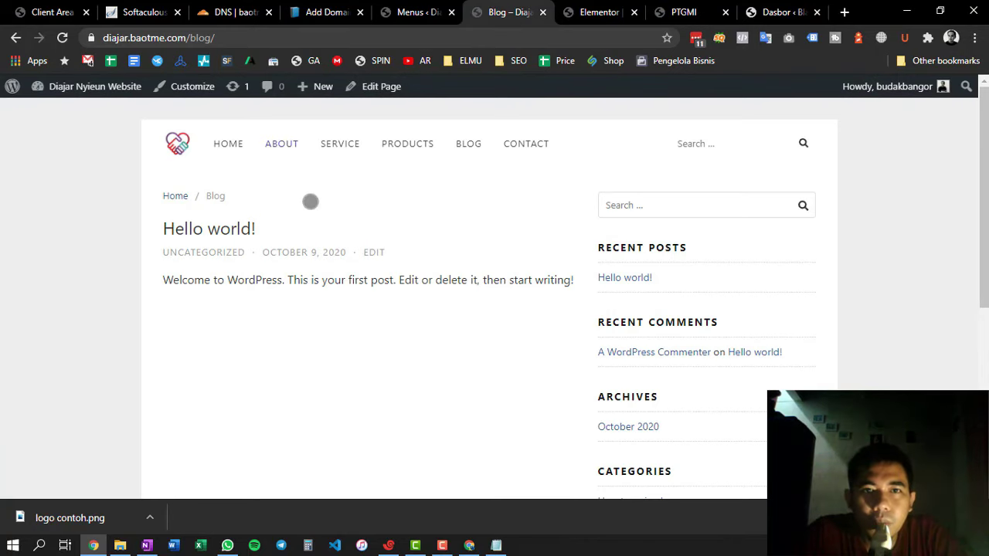
pyautogui.click(375, 87)
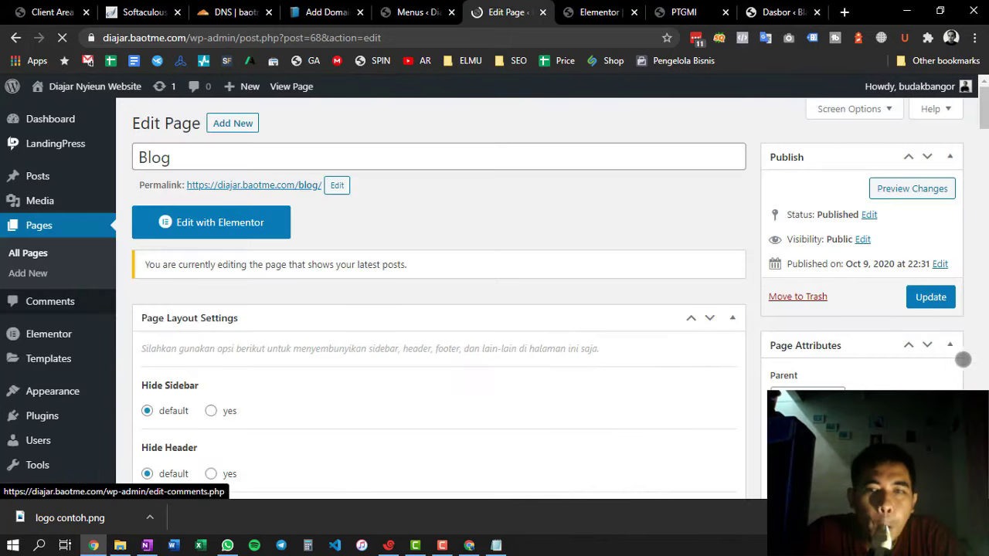
# Step: Review the Blog page's layout options, leaving Page Width at its default
pyautogui.scroll(-2, 439, 299)
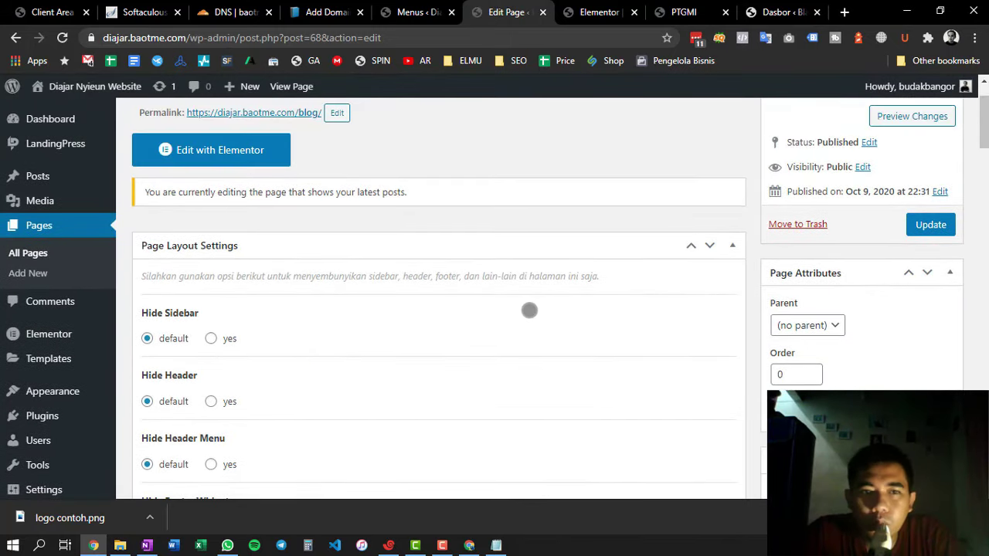
pyautogui.scroll(-3, 384, 311)
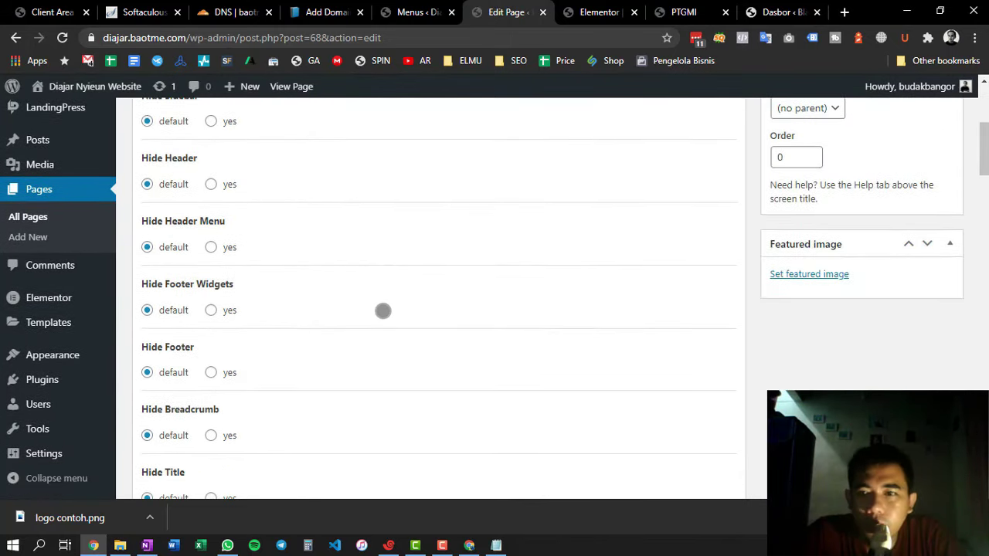
pyautogui.scroll(-1, 383, 310)
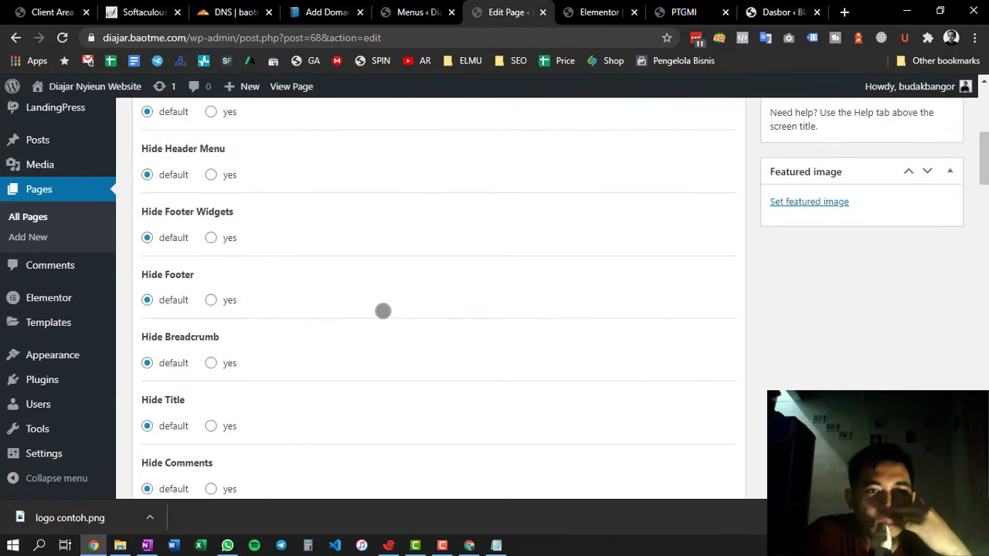
pyautogui.scroll(-5, 383, 311)
pyautogui.click(224, 277)
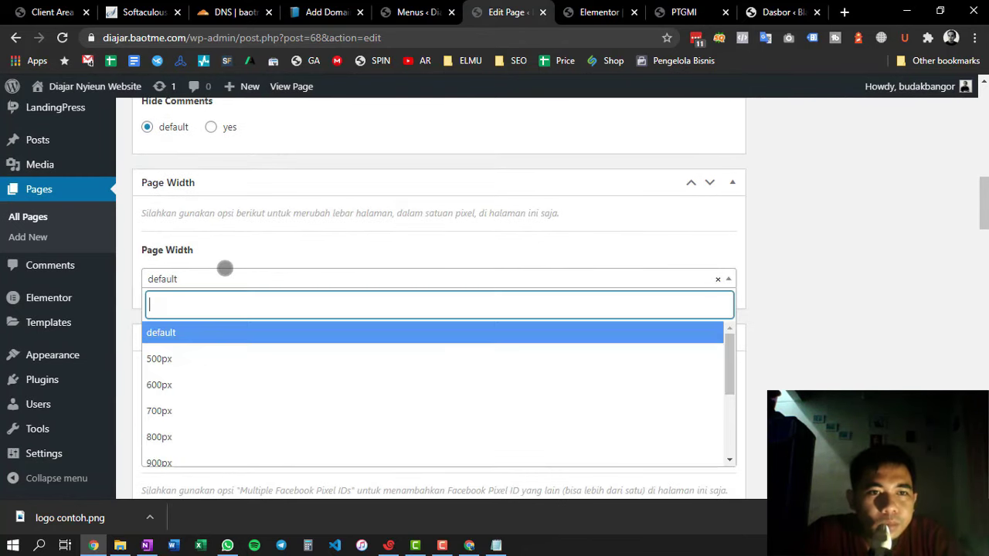
pyautogui.scroll(-3, 349, 364)
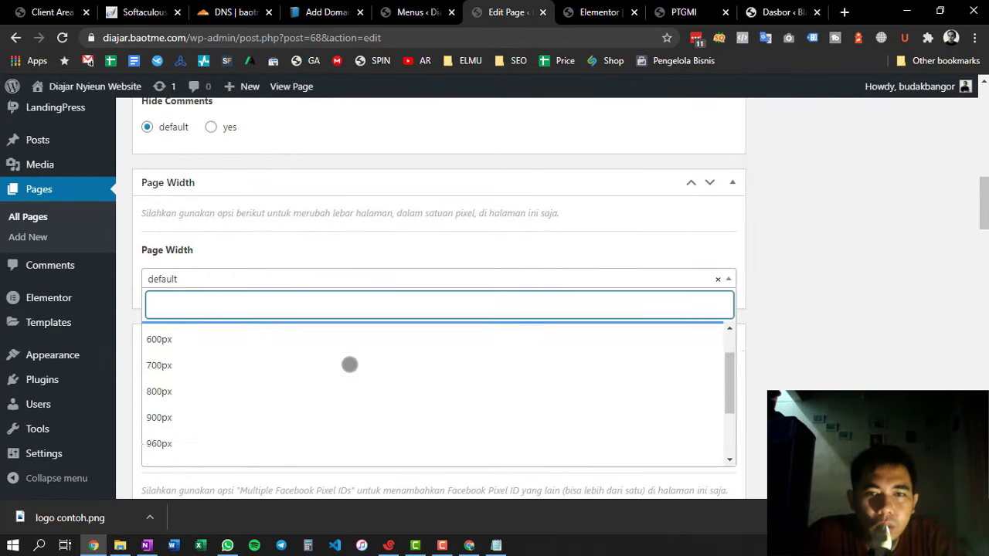
pyautogui.scroll(3, 350, 364)
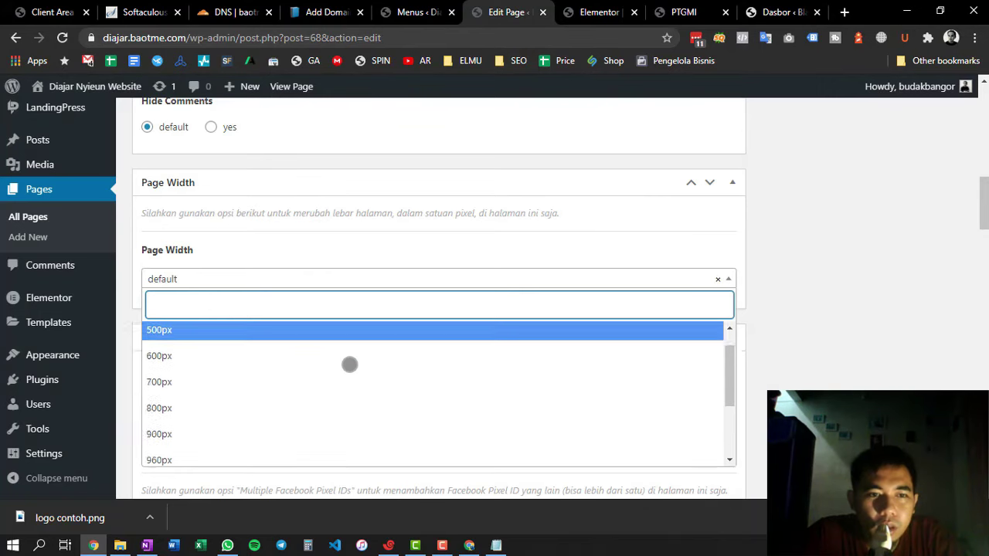
pyautogui.click(255, 263)
pyautogui.scroll(-3, 254, 262)
pyautogui.scroll(-8, 254, 262)
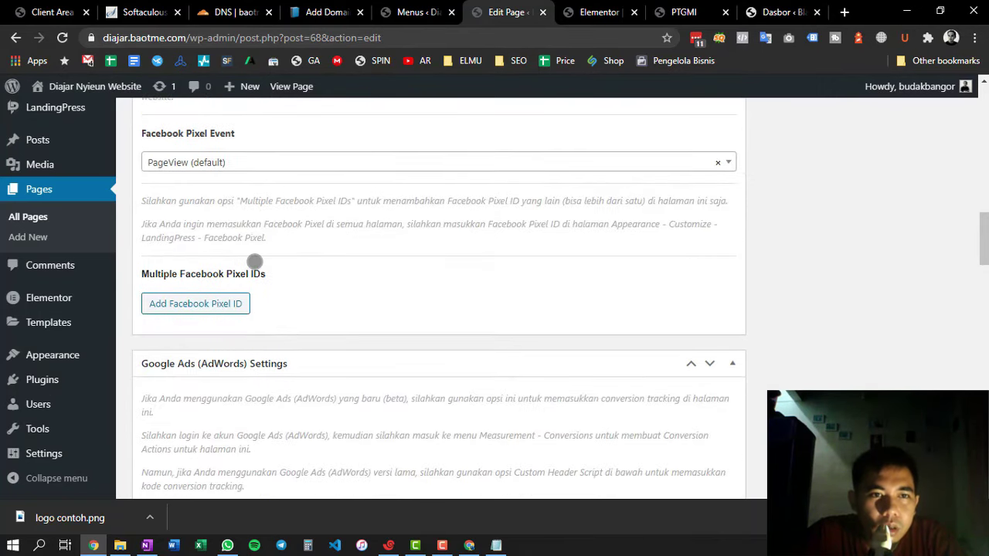
pyautogui.scroll(-10, 255, 262)
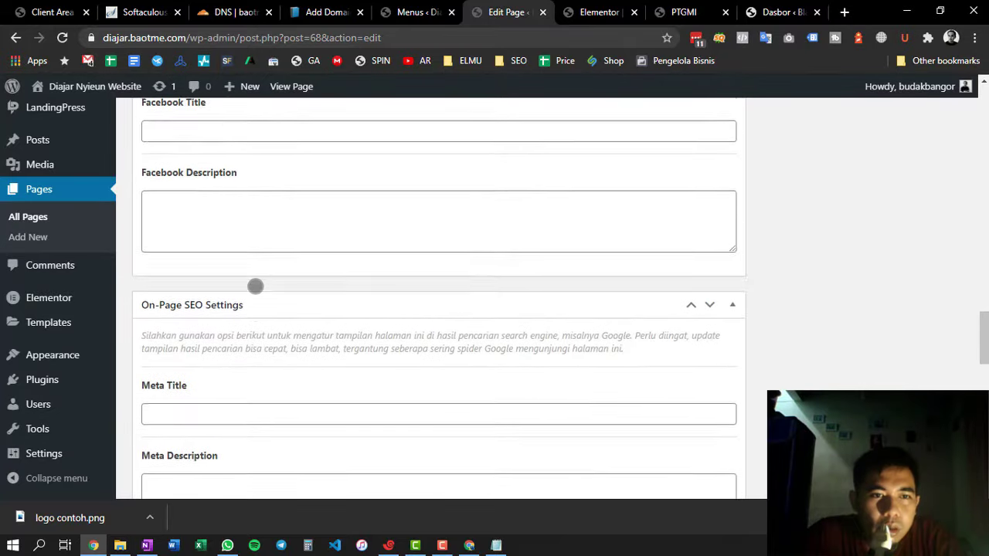
pyautogui.scroll(-2, 255, 286)
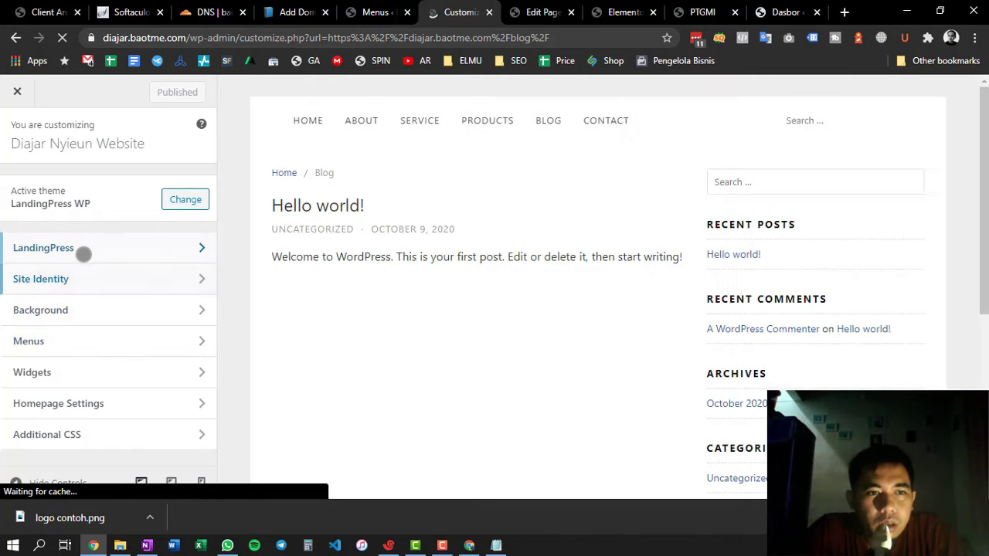
# Step: Set the LandingPress page layout to Full Width in the Customizer
pyautogui.click(83, 248)
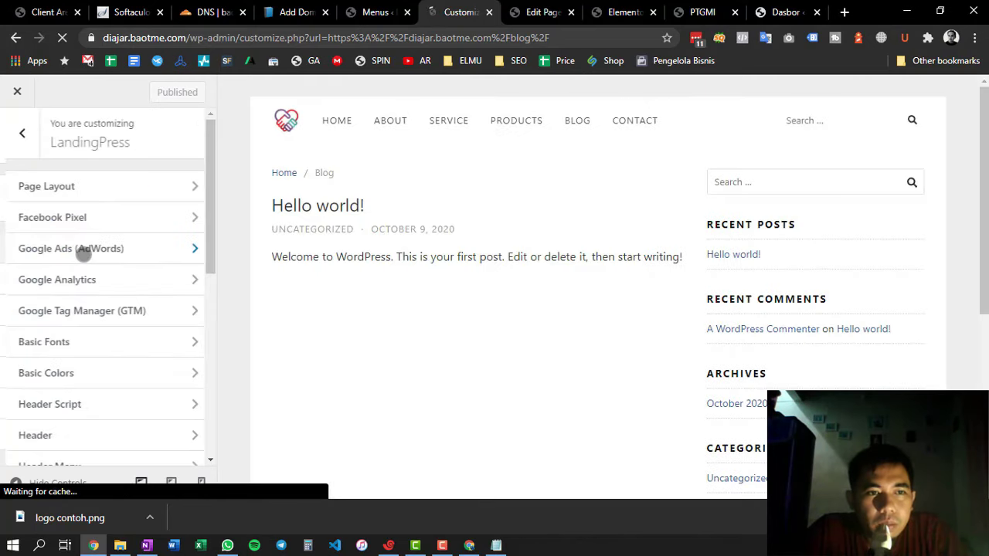
pyautogui.click(82, 186)
pyautogui.click(93, 310)
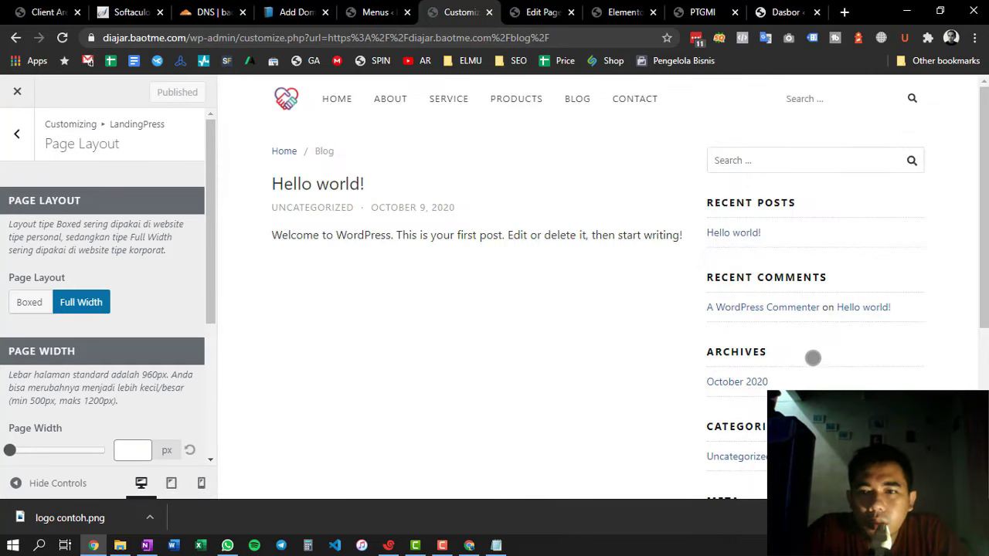
pyautogui.scroll(-4, 781, 349)
pyautogui.scroll(5, 729, 191)
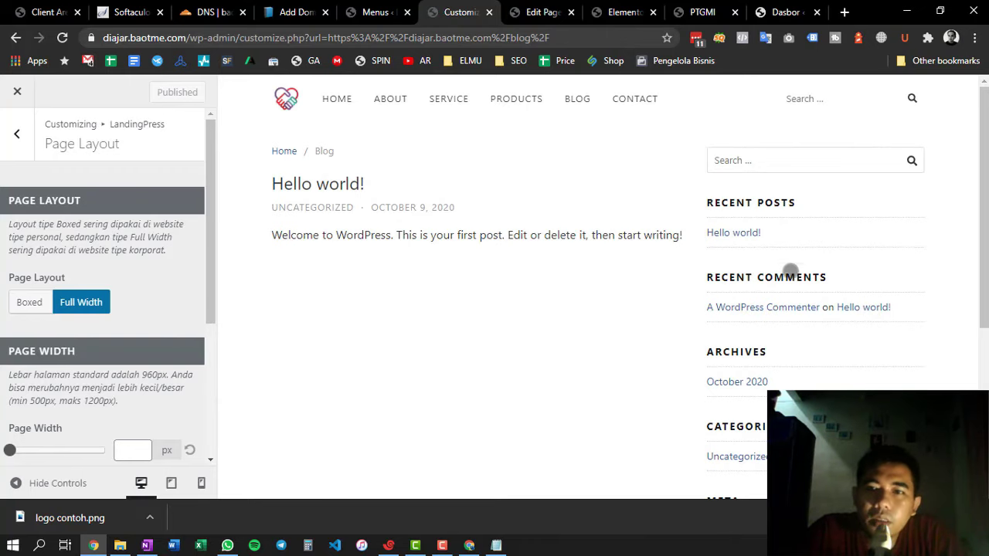
pyautogui.scroll(-4, 817, 256)
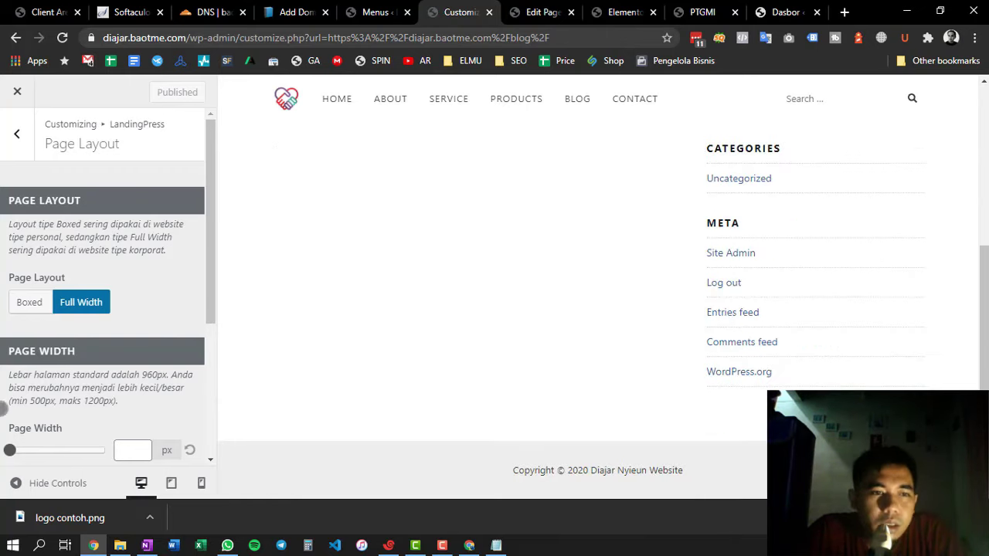
pyautogui.scroll(-3, 78, 319)
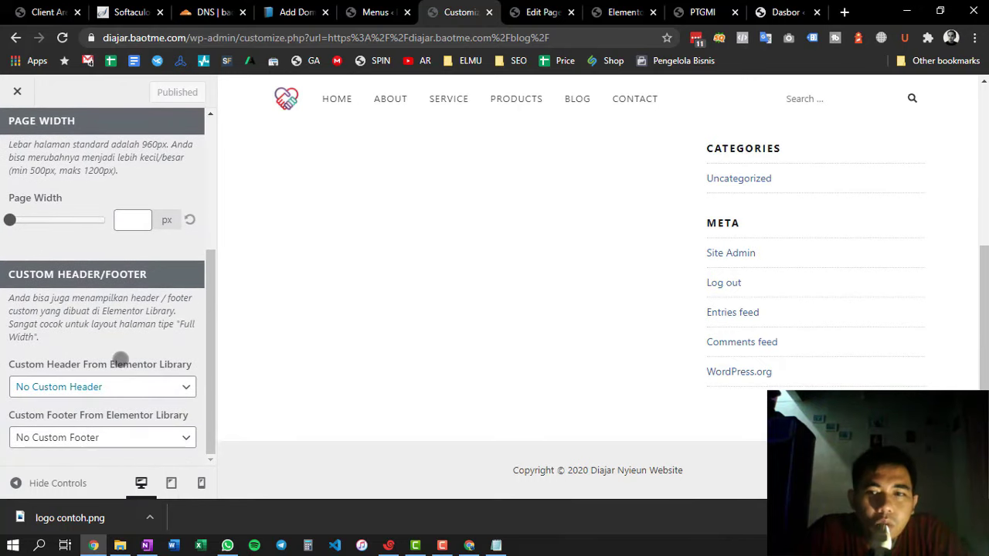
pyautogui.scroll(3, 65, 297)
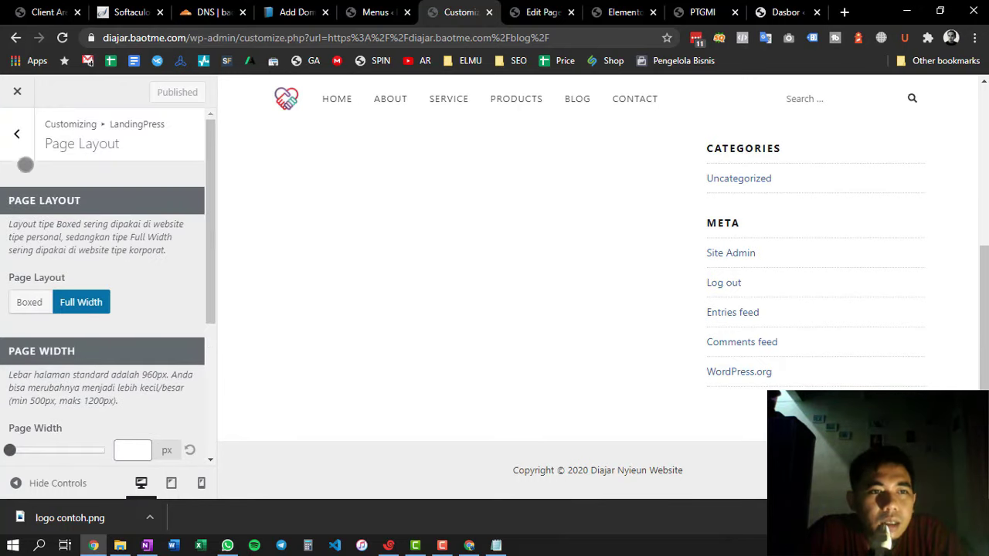
# Step: Look through the single post and blog/archive theme settings without changing them
pyautogui.click(17, 135)
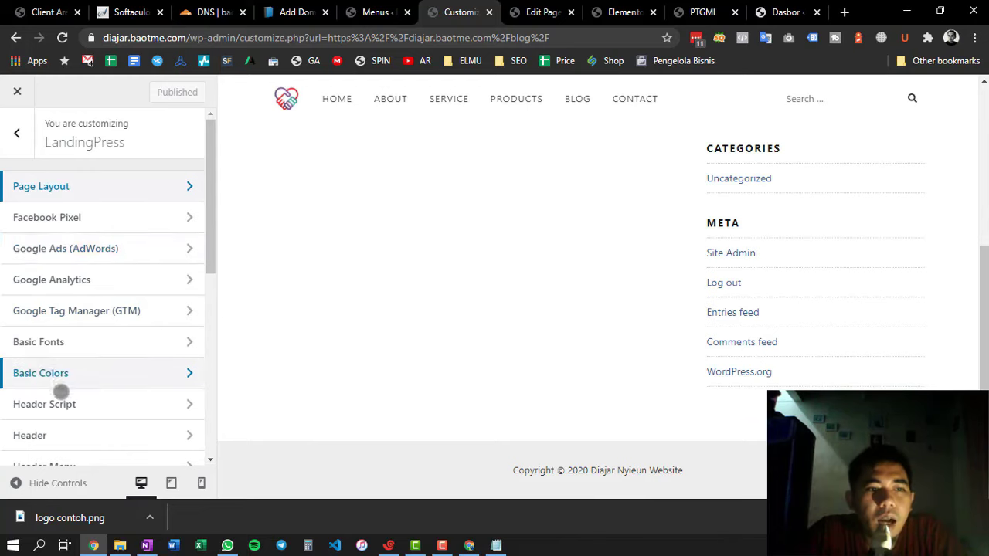
pyautogui.scroll(-2, 60, 392)
pyautogui.scroll(-2, 105, 369)
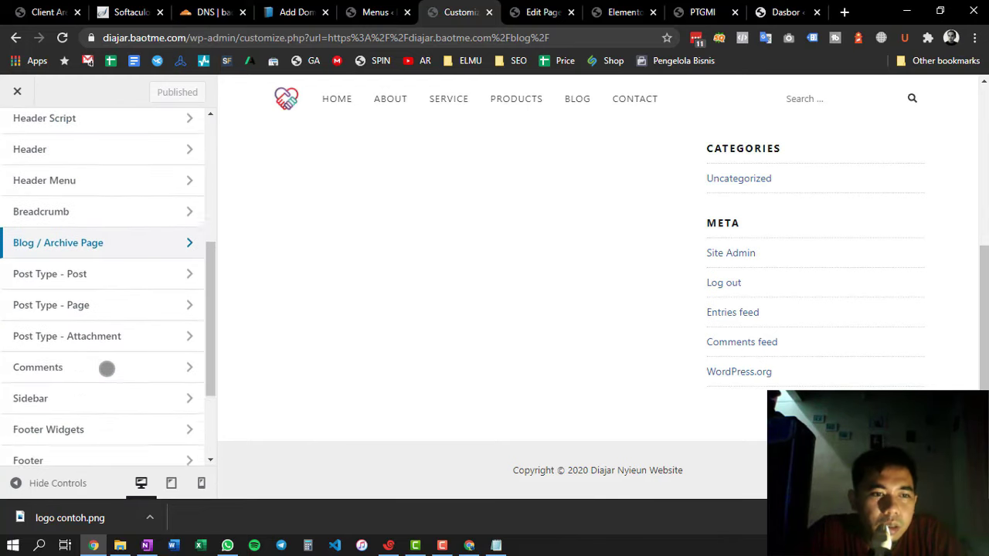
pyautogui.click(120, 278)
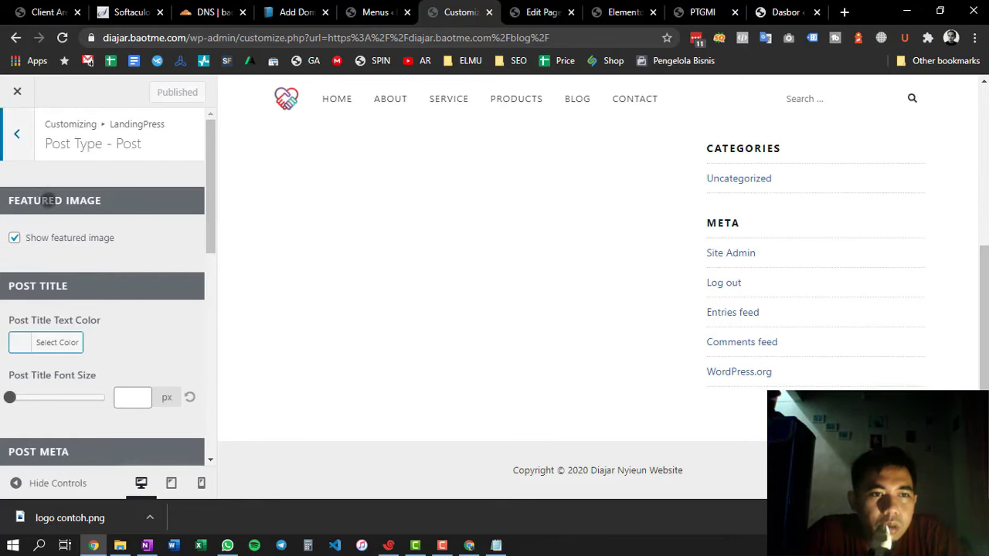
pyautogui.press('Escape')
pyautogui.click(109, 239)
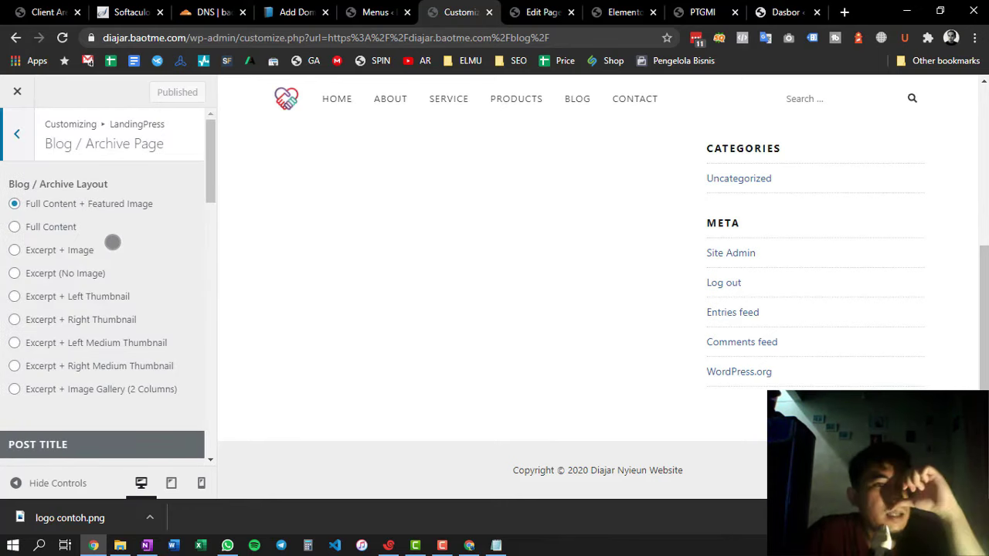
pyautogui.scroll(-5, 88, 276)
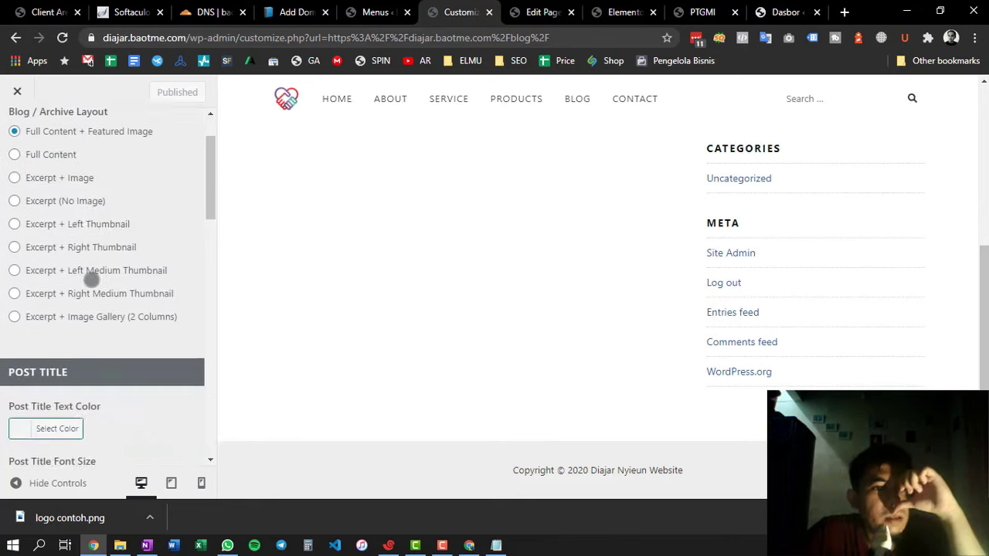
pyautogui.scroll(-10, 91, 280)
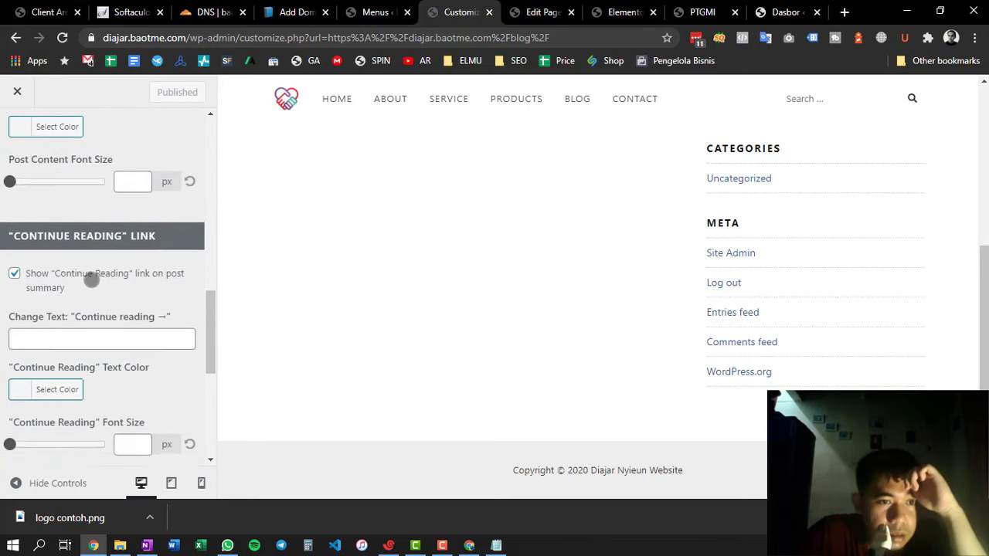
pyautogui.scroll(15, 91, 280)
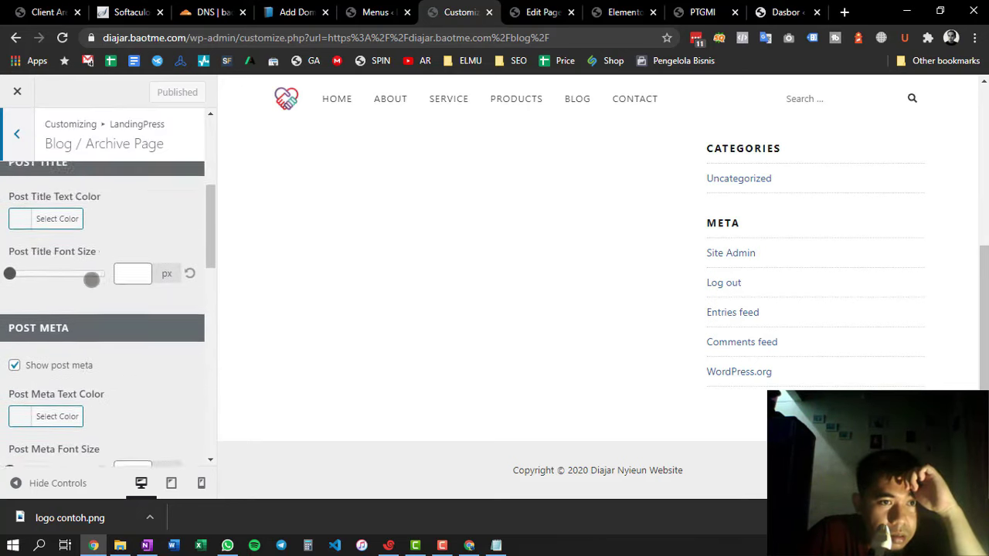
pyautogui.scroll(-1, 88, 276)
pyautogui.scroll(1, 88, 276)
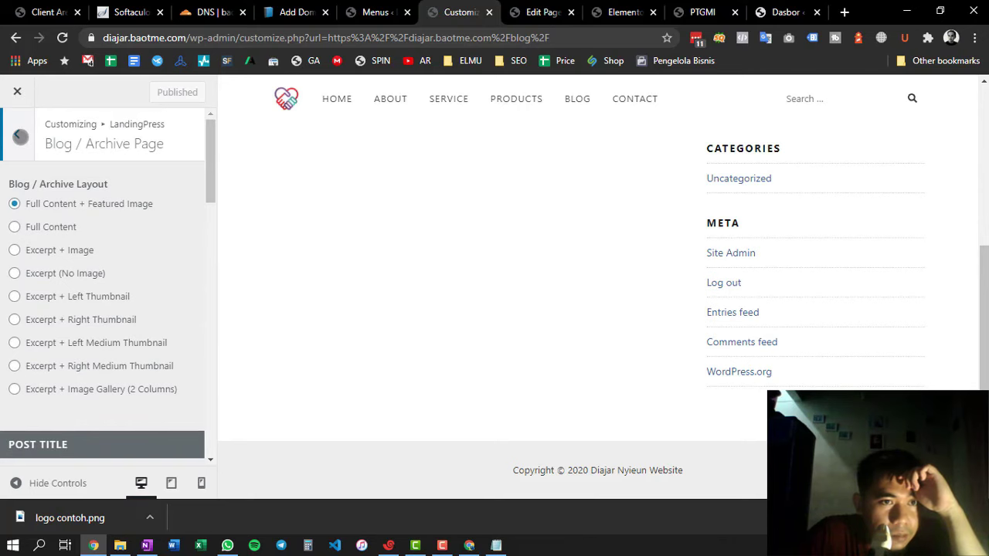
pyautogui.click(20, 136)
# Step: Hide the sidebar on all pages and publish the Customizer changes
pyautogui.click(61, 264)
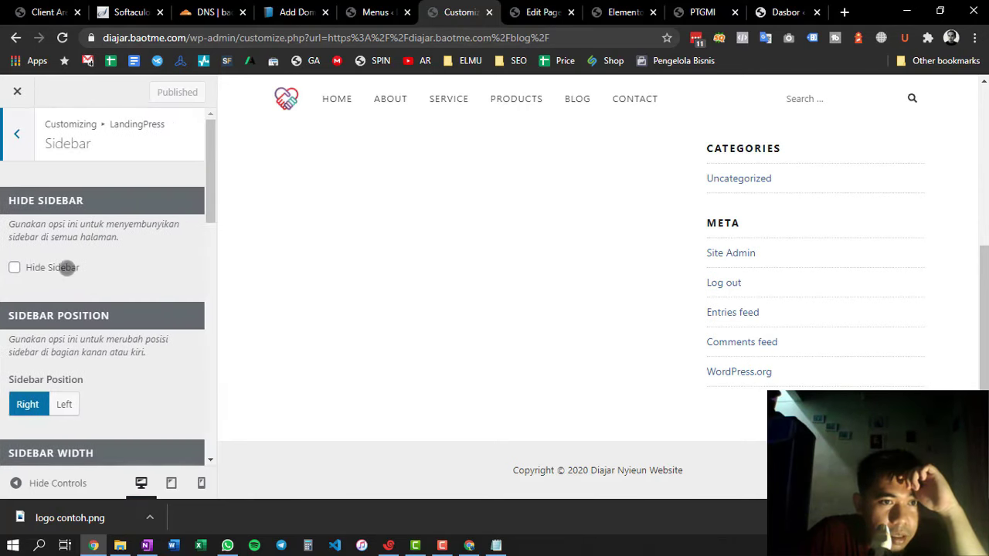
pyautogui.click(22, 266)
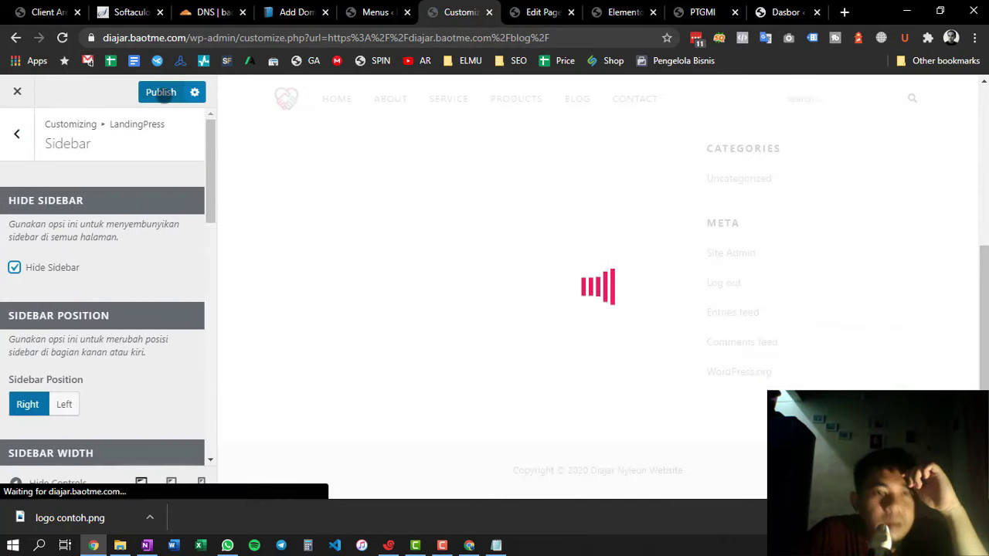
pyautogui.click(163, 92)
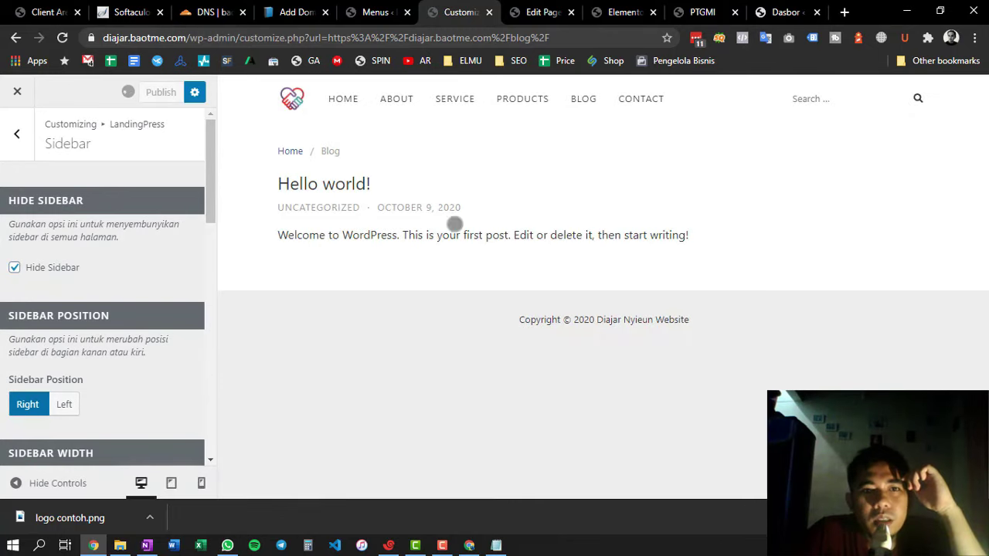
# Step: Check the Hello world! post and home page without the sidebar, then return to Menus
pyautogui.click(327, 192)
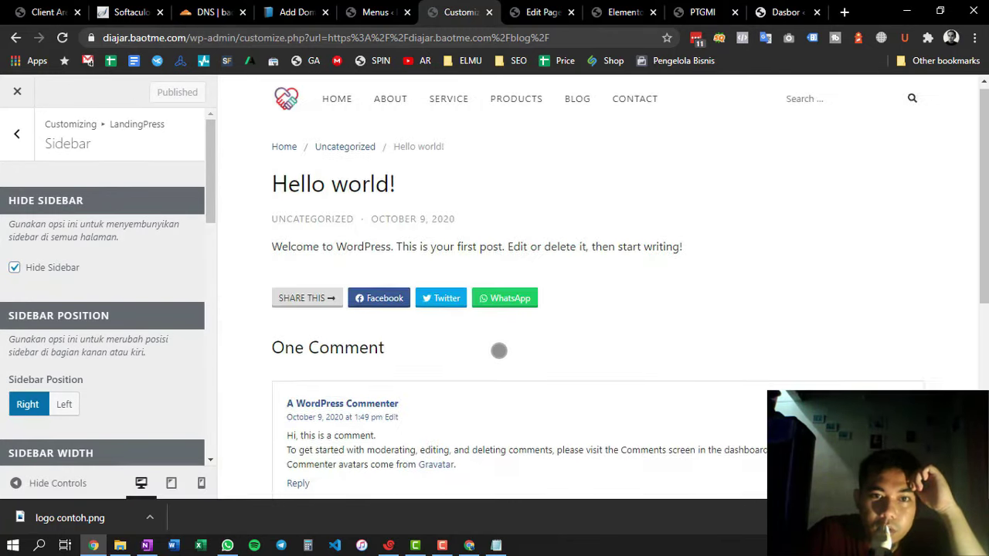
pyautogui.scroll(-4, 498, 351)
pyautogui.scroll(4, 499, 351)
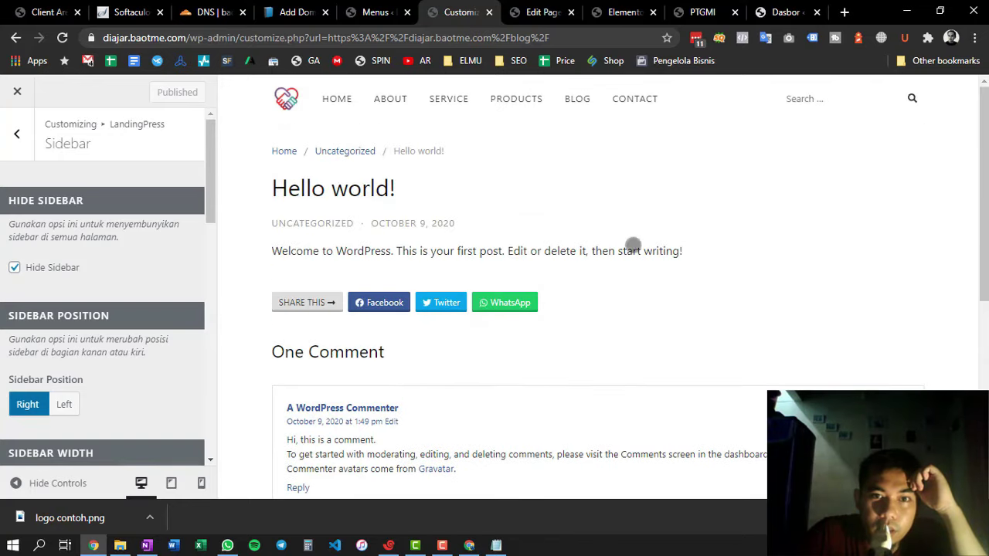
pyautogui.scroll(-3, 632, 245)
pyautogui.scroll(3, 648, 254)
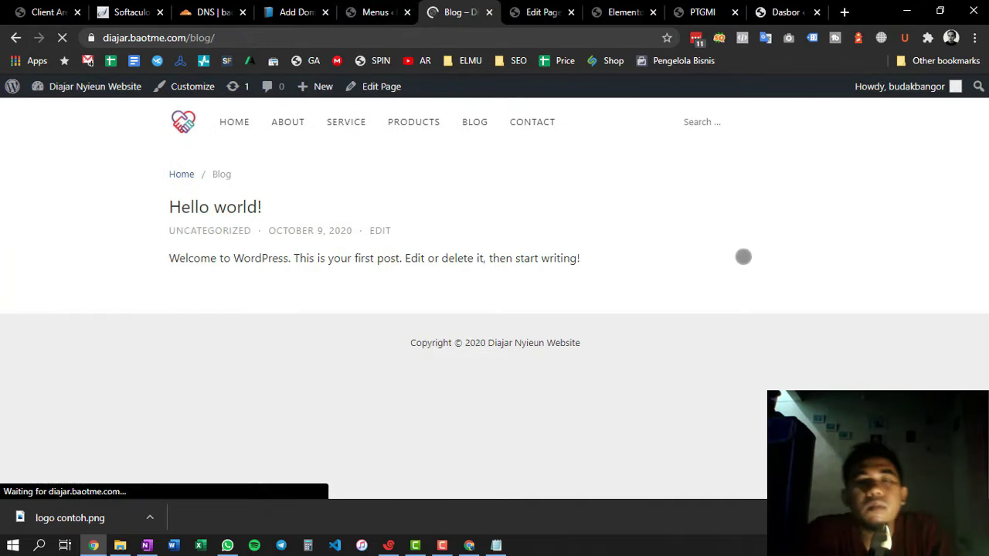
pyautogui.click(195, 209)
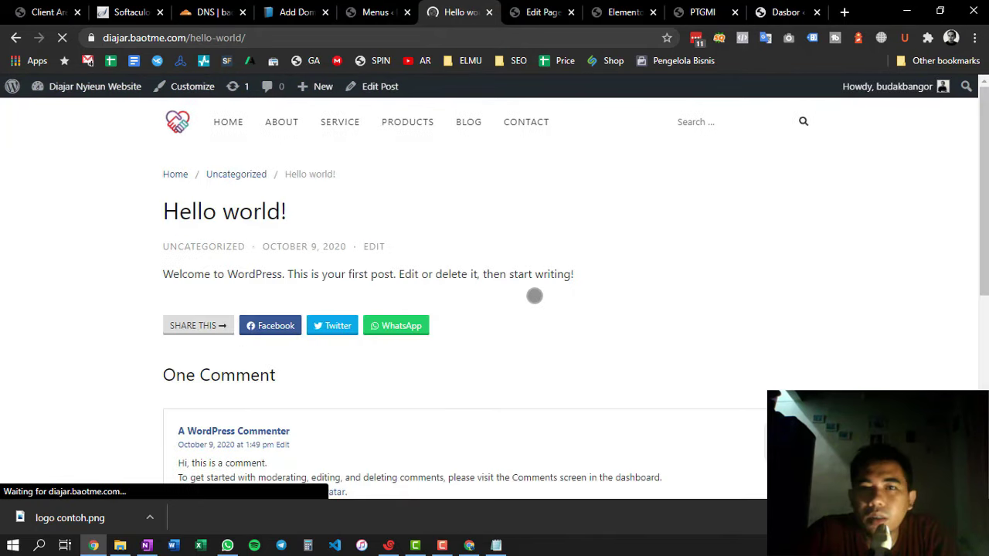
pyautogui.scroll(-10, 532, 294)
pyautogui.scroll(10, 535, 296)
pyautogui.scroll(-10, 535, 296)
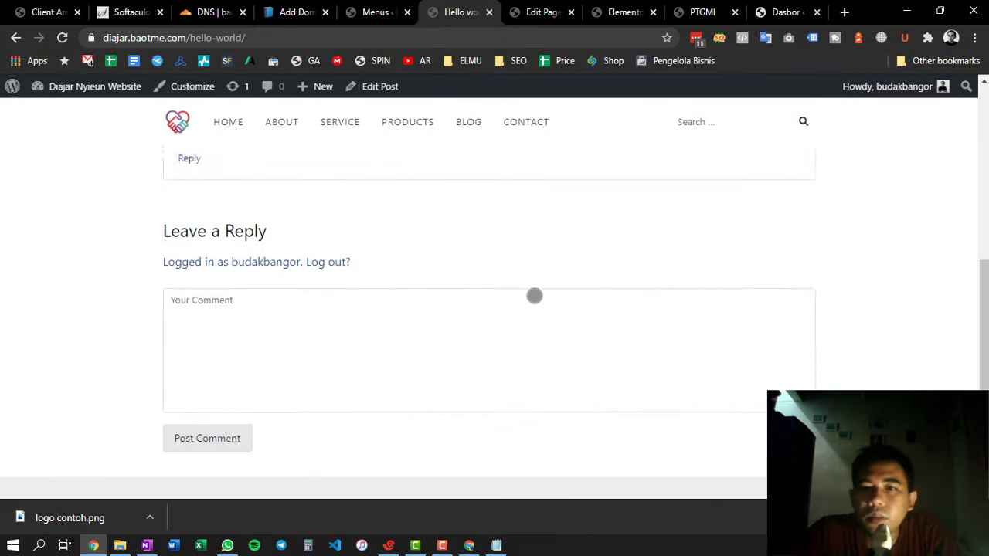
pyautogui.scroll(10, 534, 296)
pyautogui.scroll(1, 535, 296)
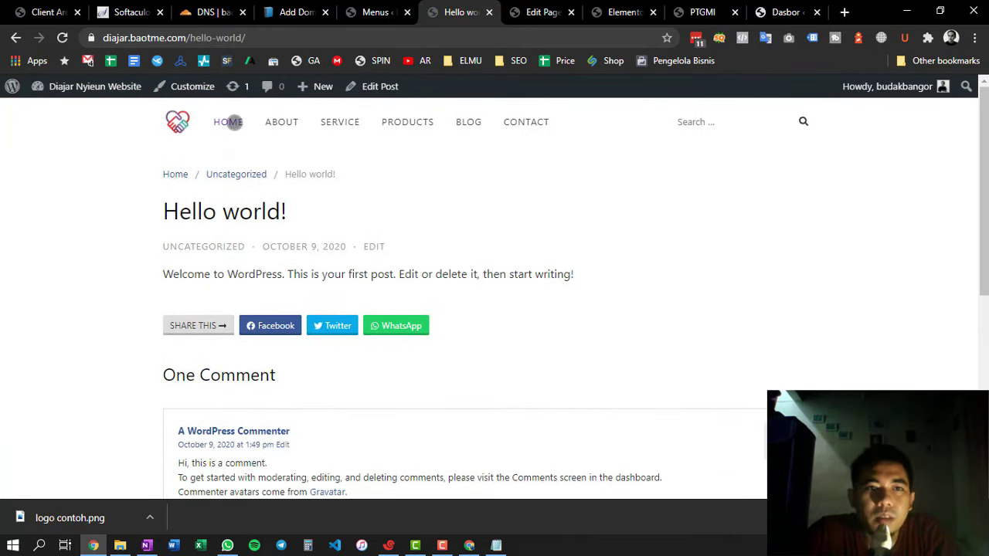
pyautogui.click(231, 122)
pyautogui.scroll(-10, 556, 281)
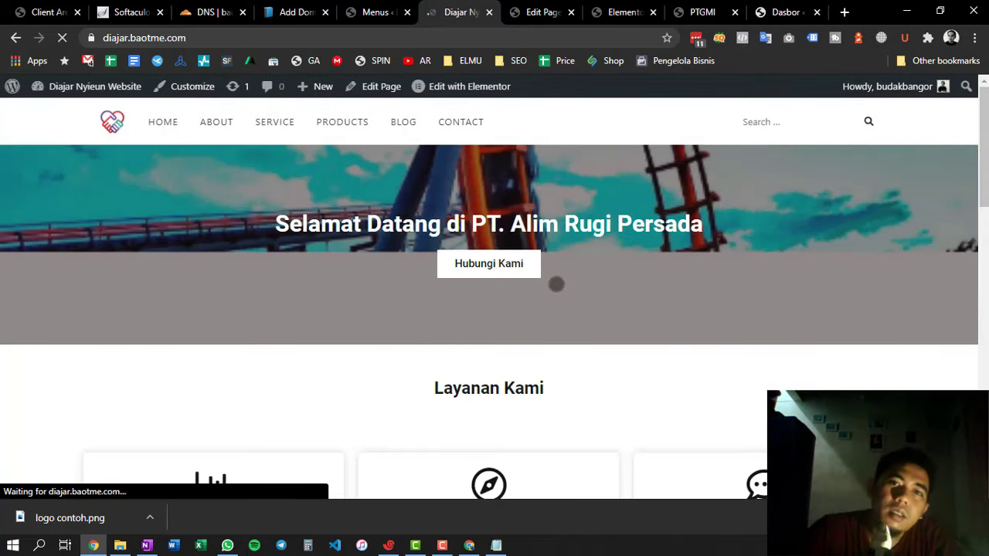
pyautogui.click(376, 12)
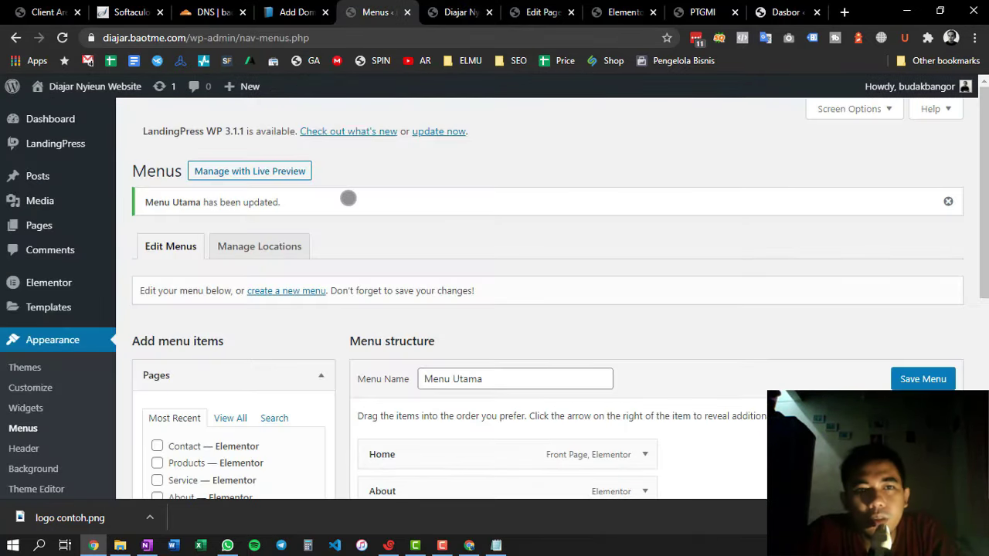
# Step: Start a new post titled 'Postingan Pertama', then switch to the PTGMI contact page
pyautogui.moveTo(100, 177)
pyautogui.click(161, 178)
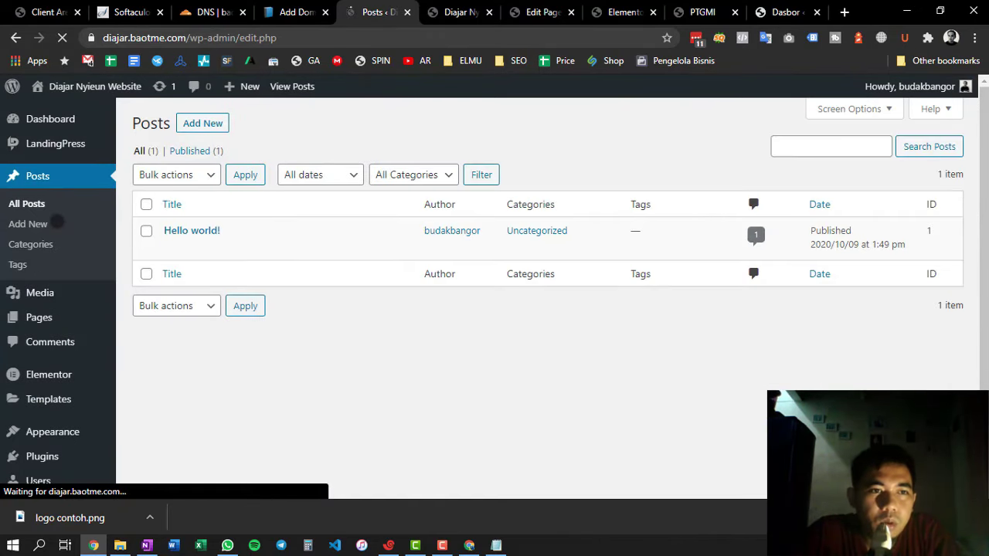
pyautogui.click(207, 126)
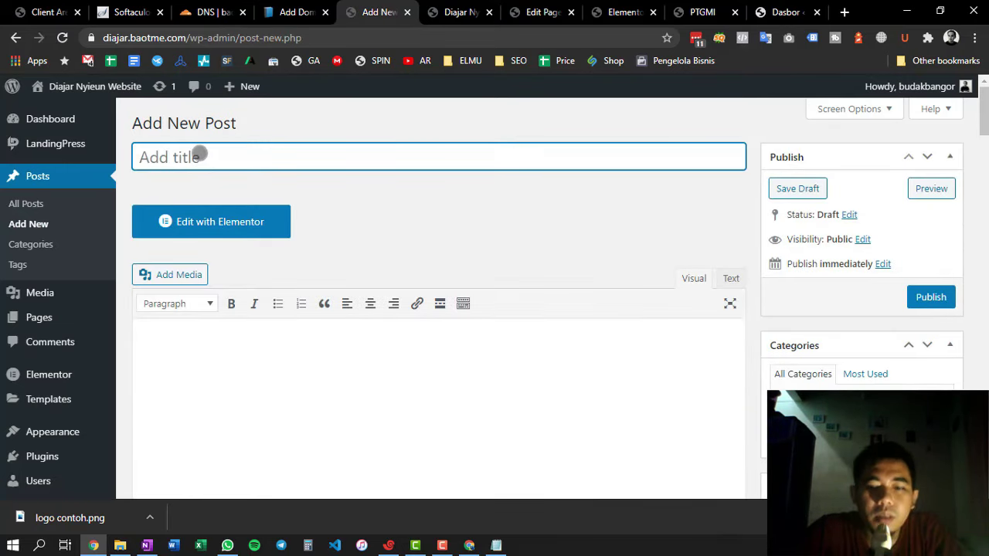
pyautogui.write('po')
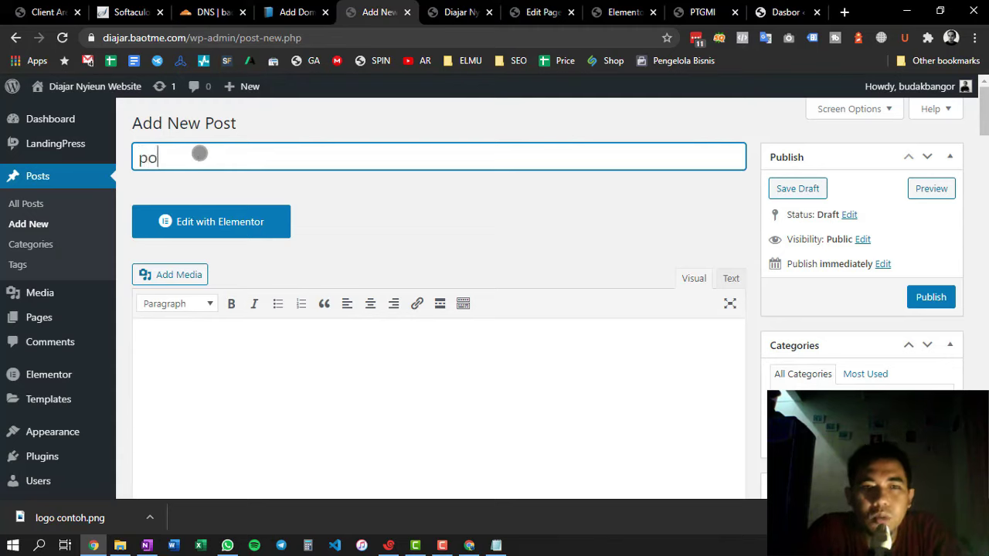
pyautogui.write('Post')
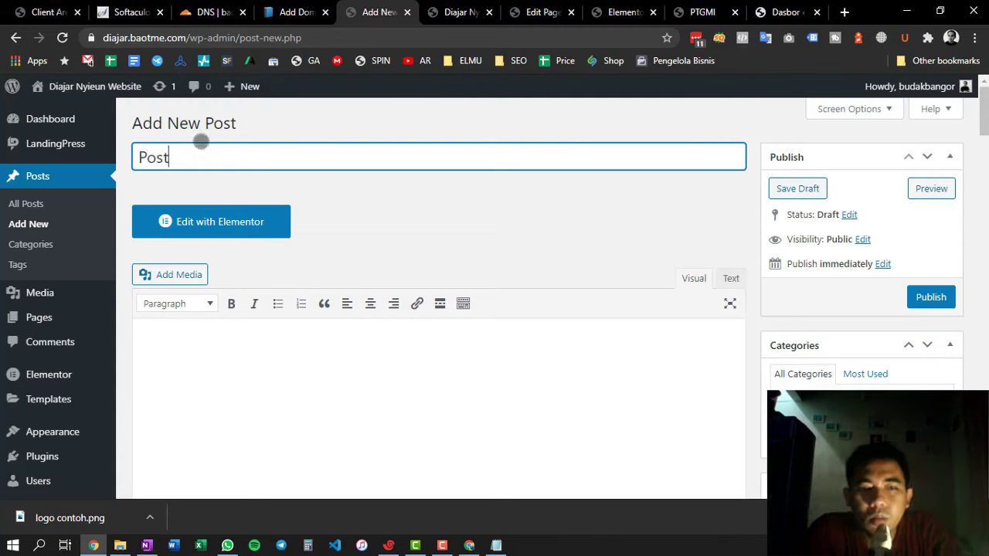
pyautogui.write('ingan Per')
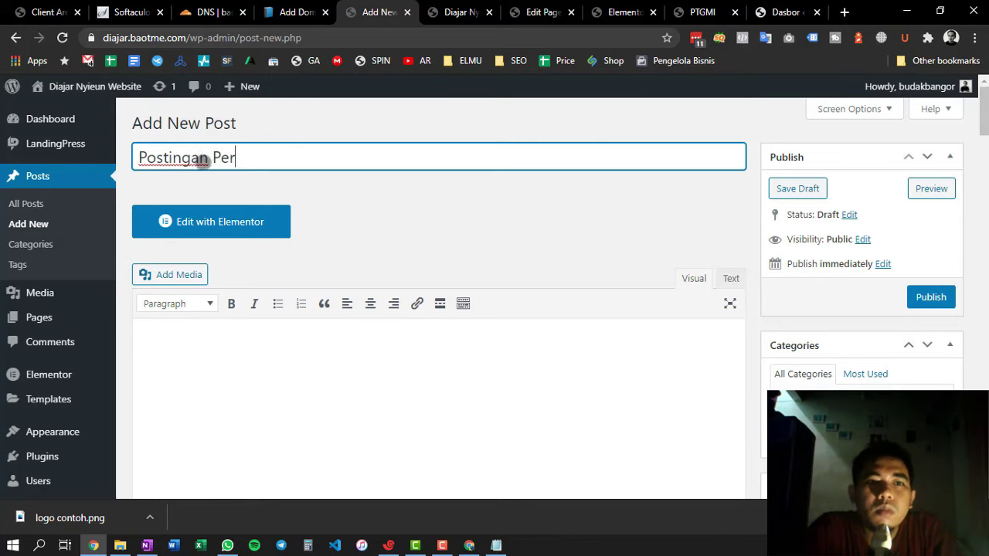
pyautogui.write('tama')
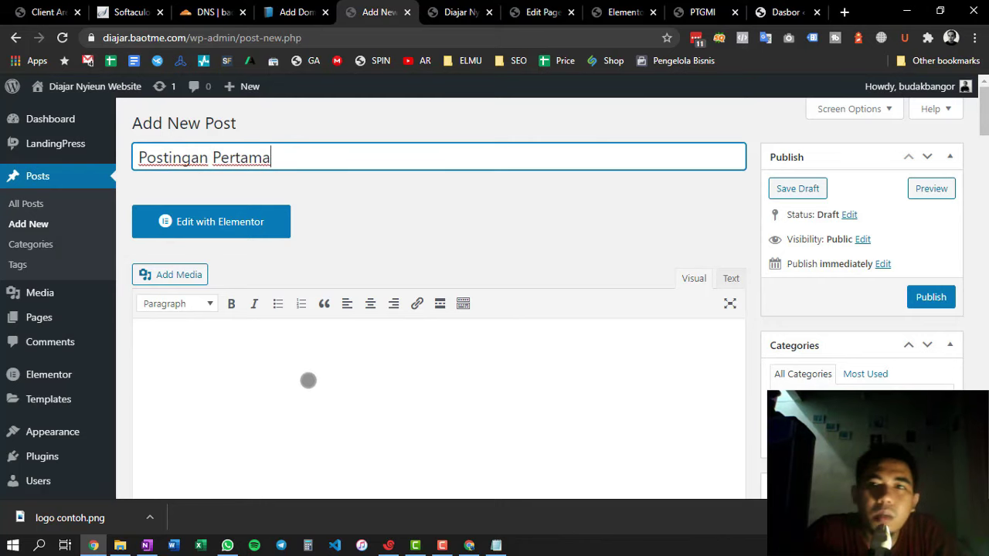
pyautogui.click(267, 360)
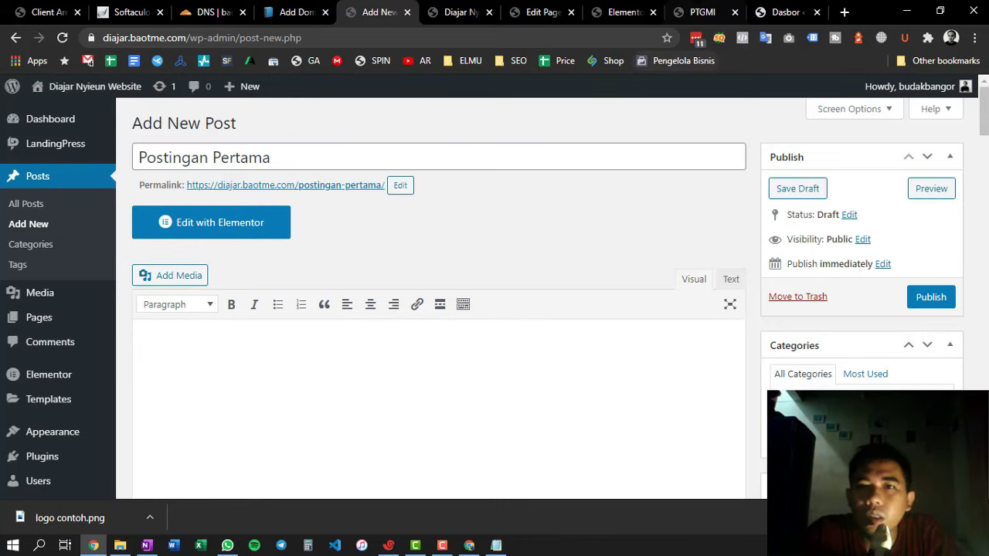
pyautogui.click(700, 11)
pyautogui.scroll(6, 407, 308)
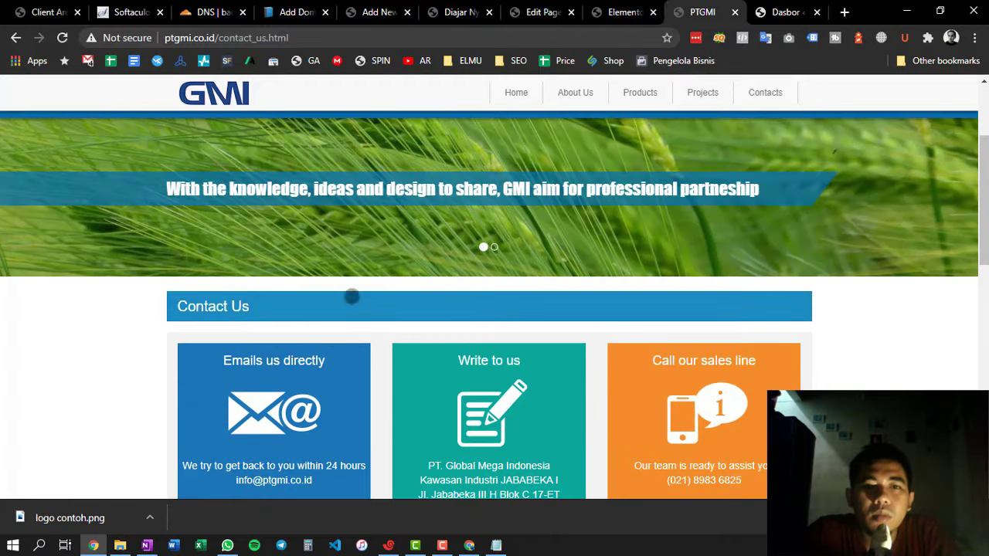
# Step: Copy the Global Mega Indonesia text from Elementor into the post body
pyautogui.scroll(-4, 351, 296)
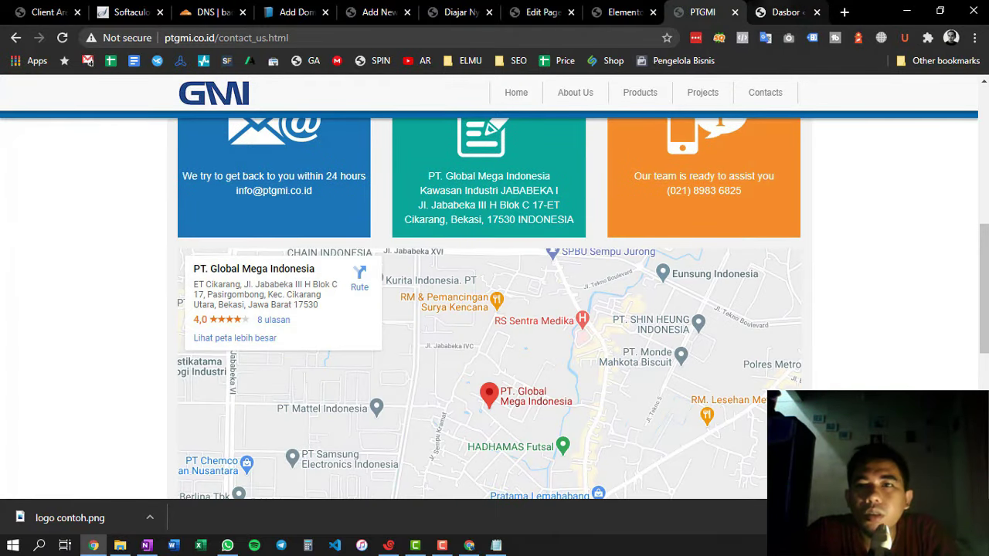
pyautogui.click(622, 12)
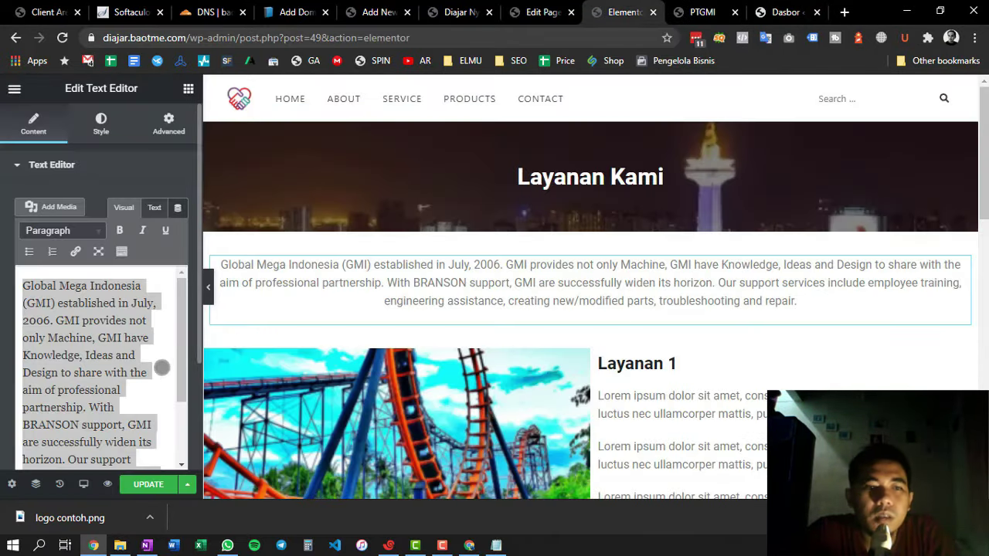
pyautogui.click(373, 12)
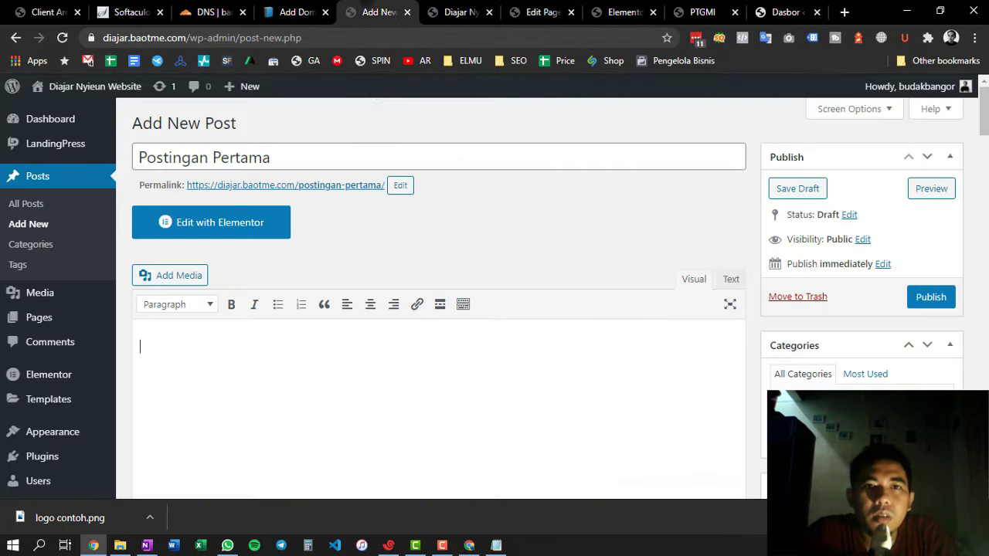
pyautogui.rightClick(281, 353)
pyautogui.click(376, 234)
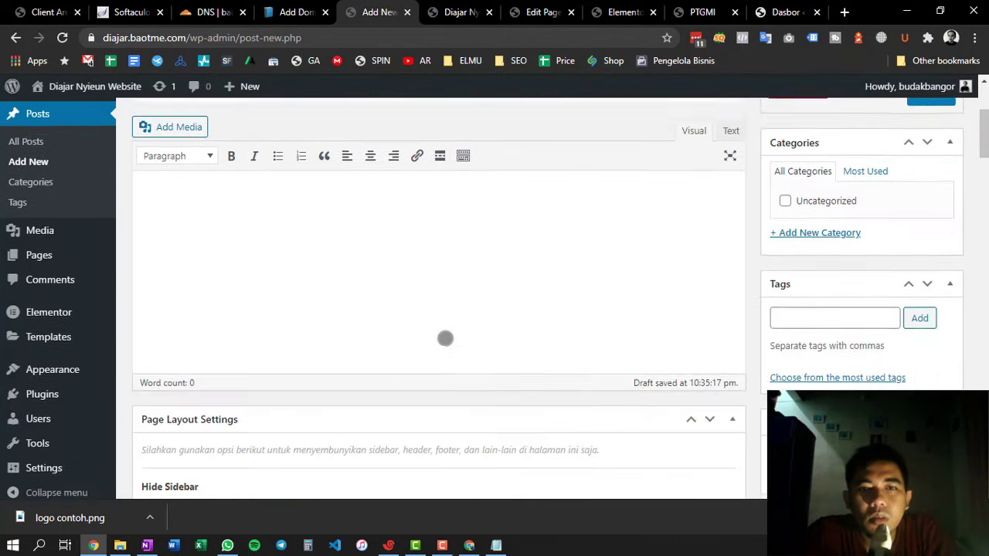
pyautogui.click(622, 12)
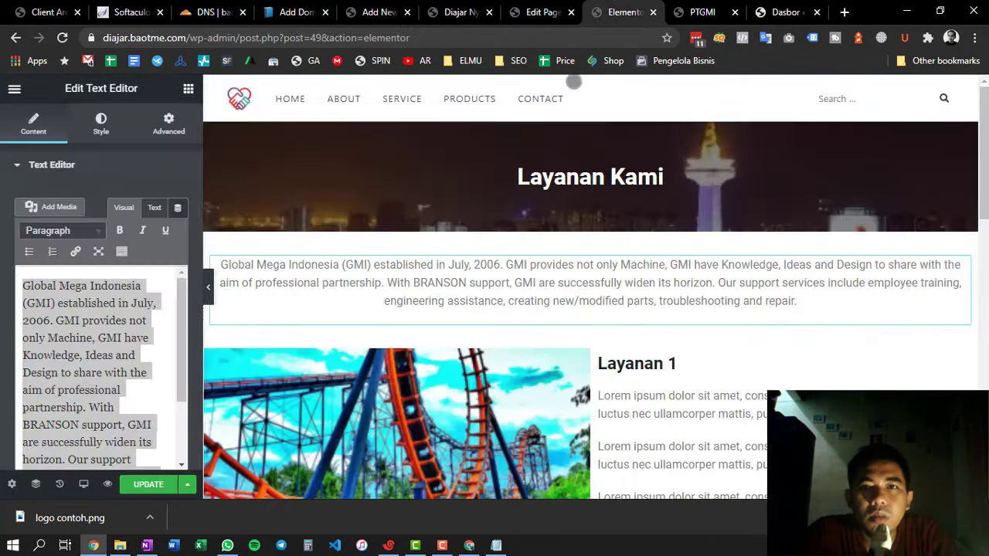
pyautogui.rightClick(110, 332)
pyautogui.click(157, 126)
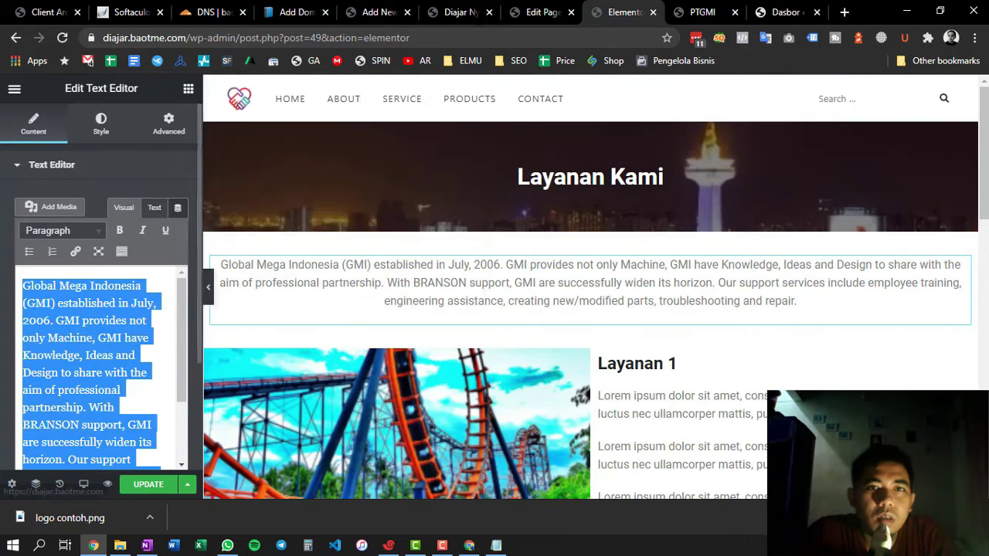
pyautogui.click(452, 10)
pyautogui.click(359, 10)
pyautogui.hotkey('ctrl', 'a')
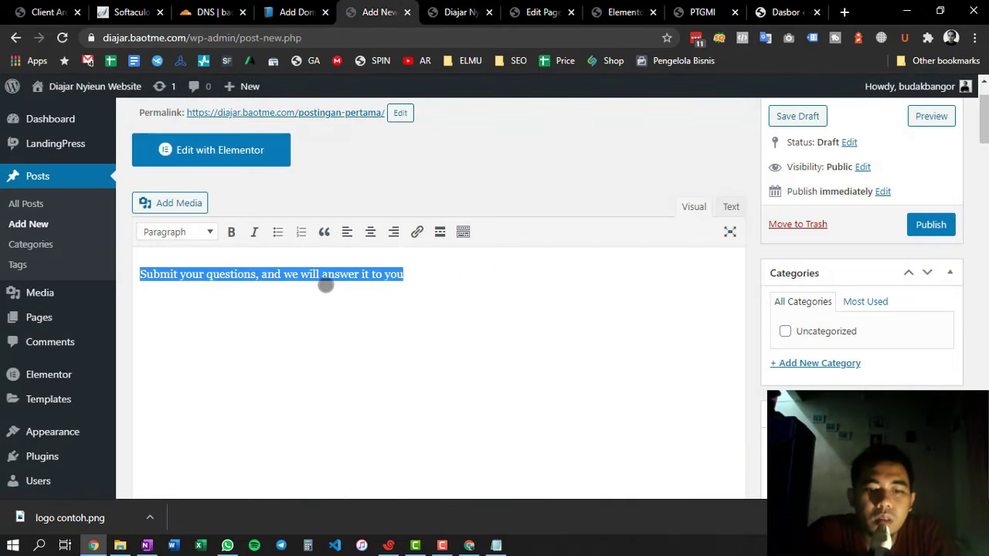
pyautogui.write('Global Mega Indonesia (GMI) established in July, 2006. GMI provides not only Machine, GMI have Knowledge, Ideas and Design to share with the aim of professional partnership. With BRANSON support, GMI are successfully widen its horizon. Our support services include employee training, engineering assistance, creating new/modified parts, troubleshooting and repair.')
pyautogui.write('Global Mega Indonesia (GMI) established in July, 2006. GMI provides not only Machine, GMI have Knowledge, Ideas and Design to share with the aim of professional partnership. With BRANSON support, GMI are successfully widen its horizon. Our support services include employee training, engineering assistance, creating new/modified parts, troubleshooting and repair.')
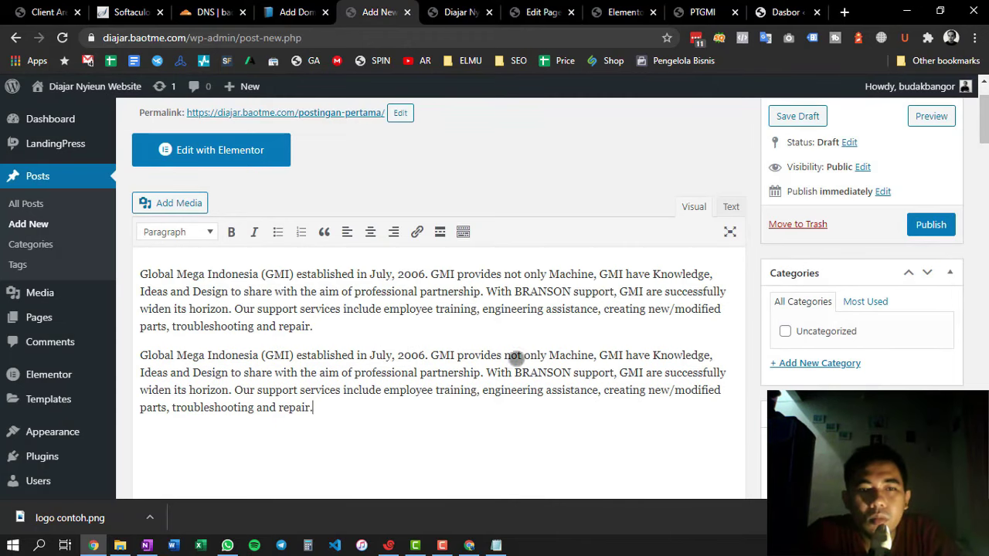
# Step: Insert the roller coaster image on its own line between the two paragraphs
pyautogui.rightClick(359, 277)
pyautogui.click(160, 203)
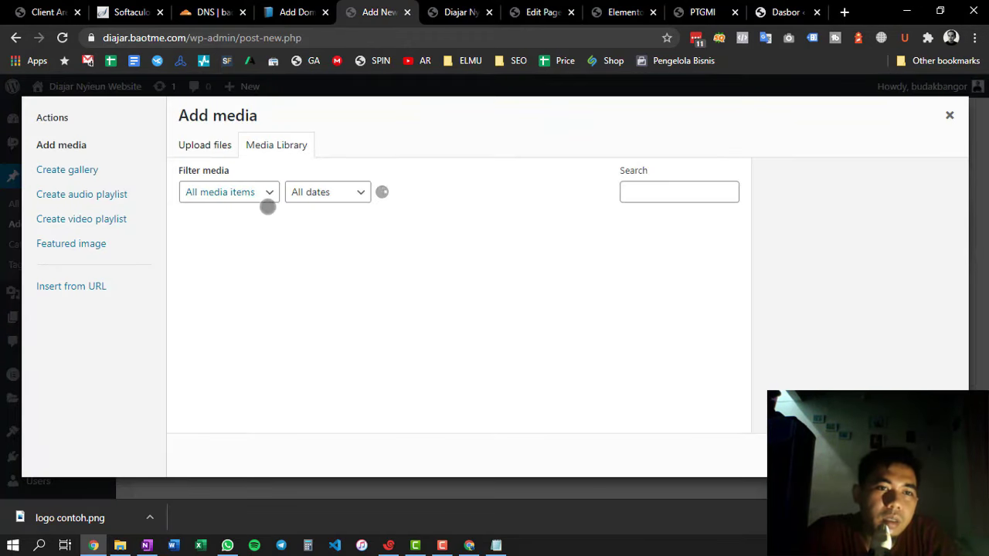
pyautogui.click(337, 284)
pyautogui.click(916, 462)
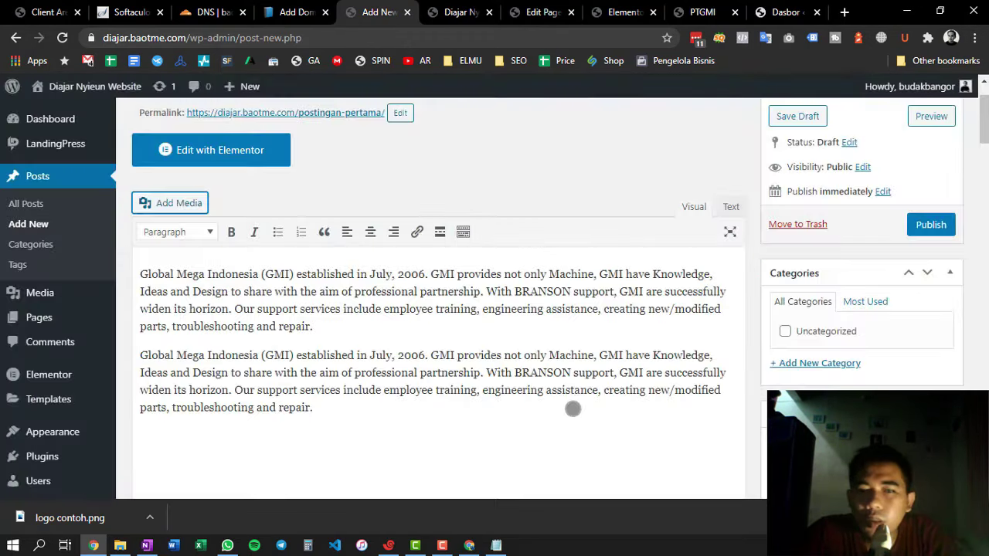
pyautogui.scroll(-4, 707, 391)
pyautogui.scroll(2, 706, 391)
pyautogui.click(572, 288)
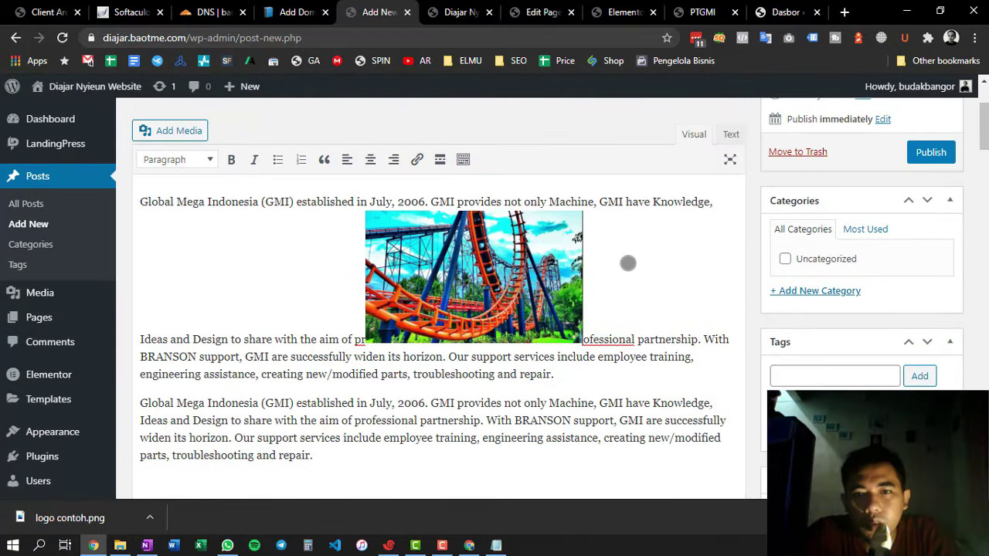
pyautogui.press('Delete')
pyautogui.click(371, 261)
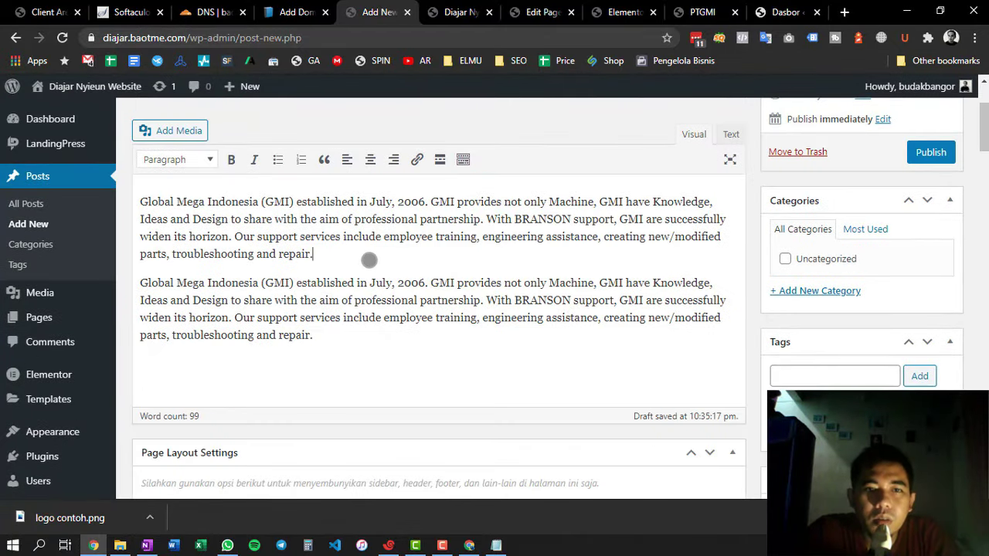
pyautogui.press('Return')
pyautogui.click(182, 131)
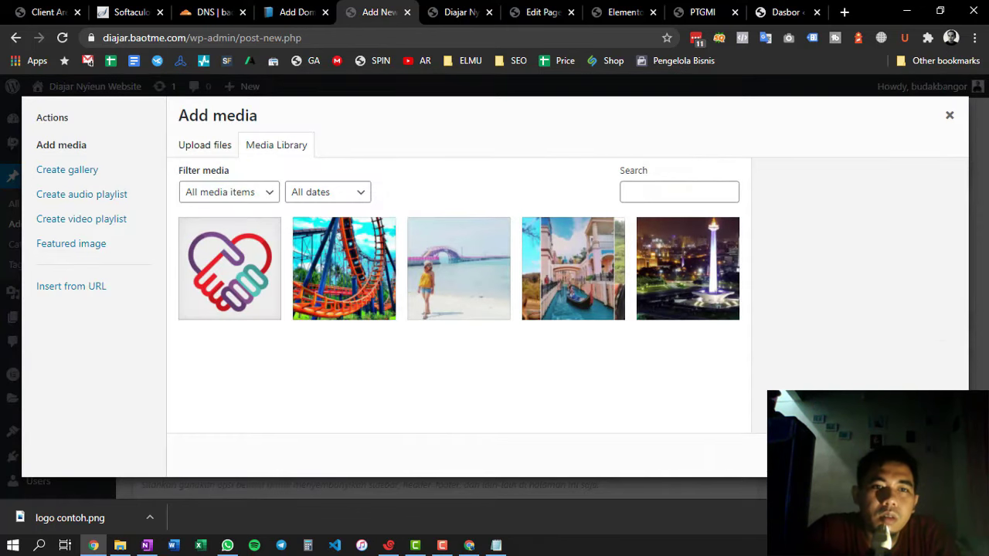
pyautogui.click(309, 286)
pyautogui.click(915, 462)
pyautogui.scroll(-1, 850, 324)
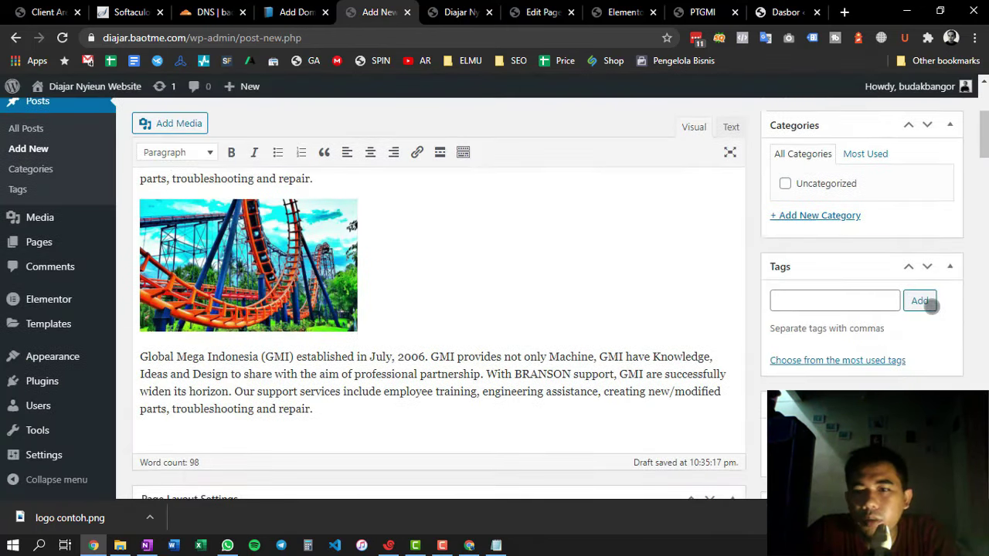
# Step: Set the roller coaster picture as the featured image and publish the post
pyautogui.scroll(2, 830, 401)
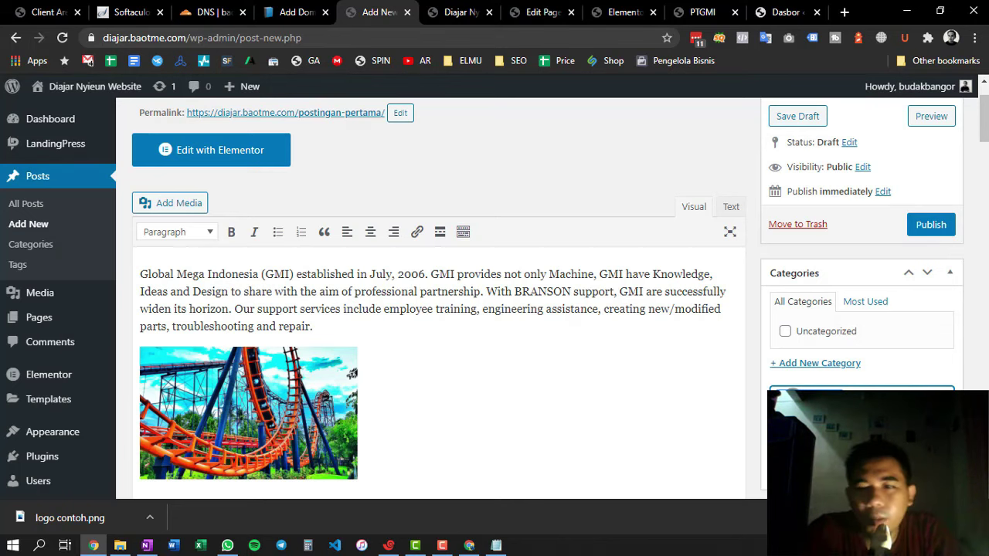
pyautogui.scroll(-4, 571, 325)
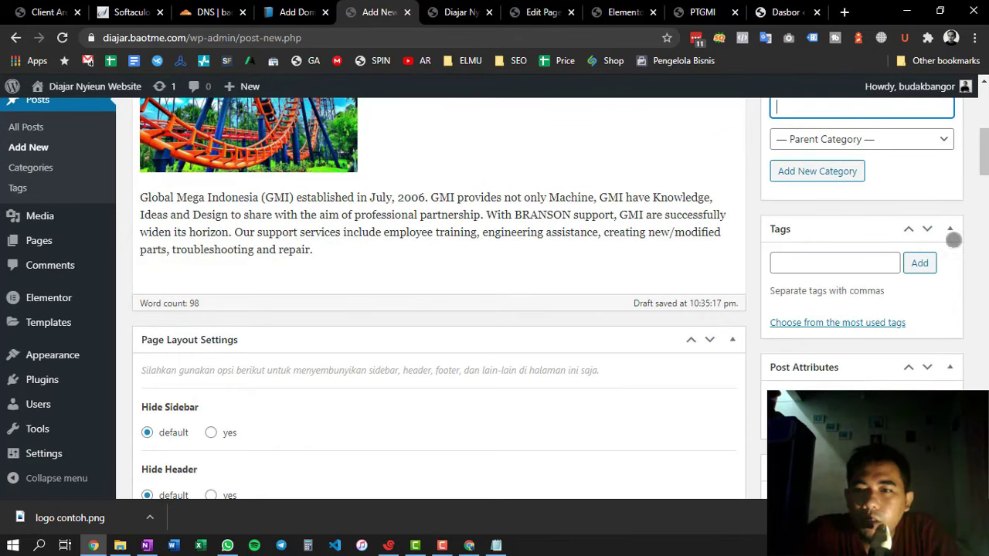
pyautogui.click(954, 229)
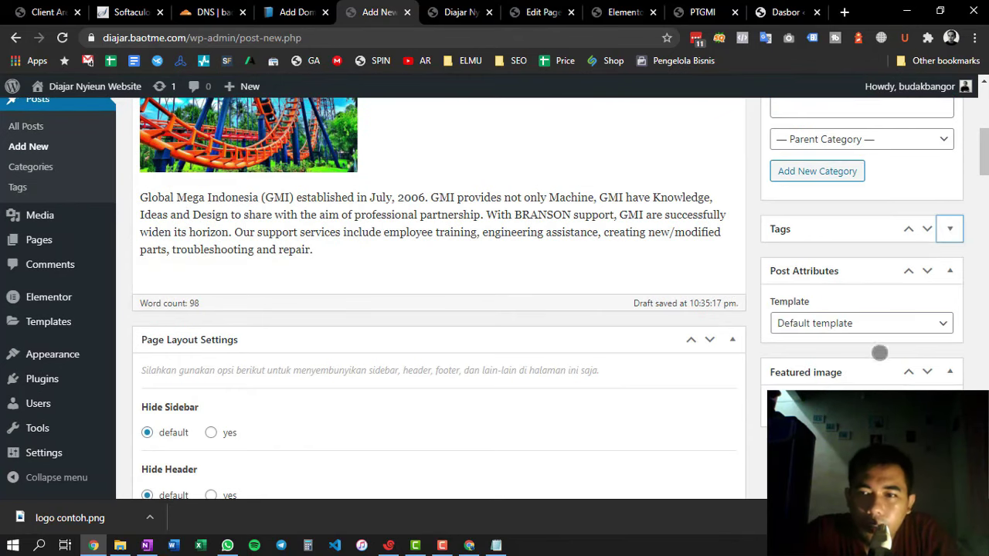
pyautogui.click(804, 395)
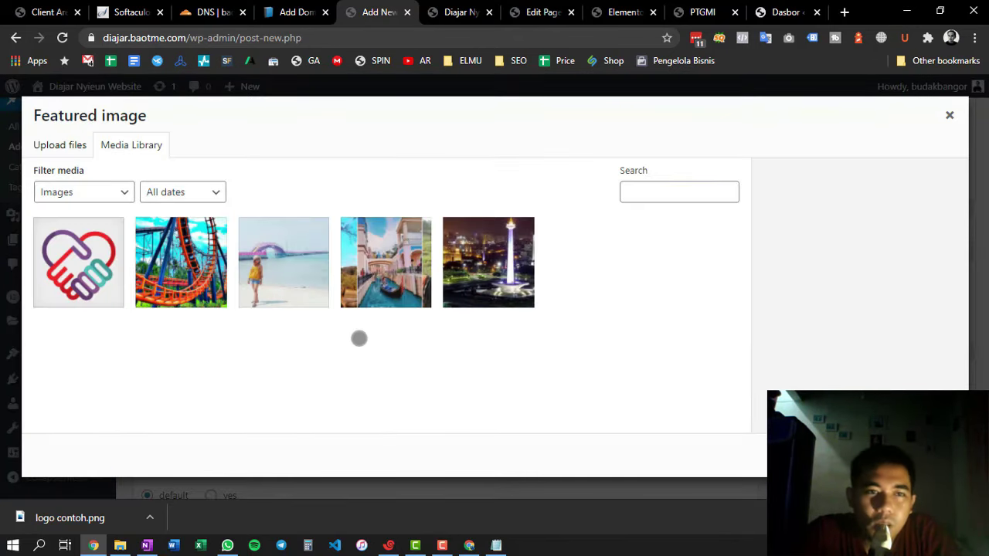
pyautogui.click(211, 270)
pyautogui.click(910, 456)
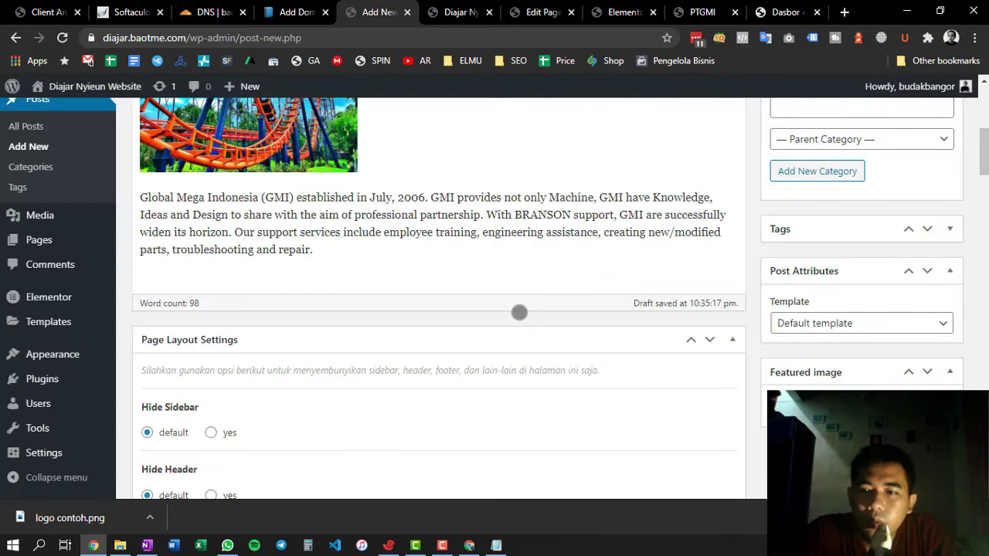
pyautogui.scroll(-6, 348, 291)
pyautogui.scroll(3, 342, 288)
pyautogui.scroll(4, 342, 287)
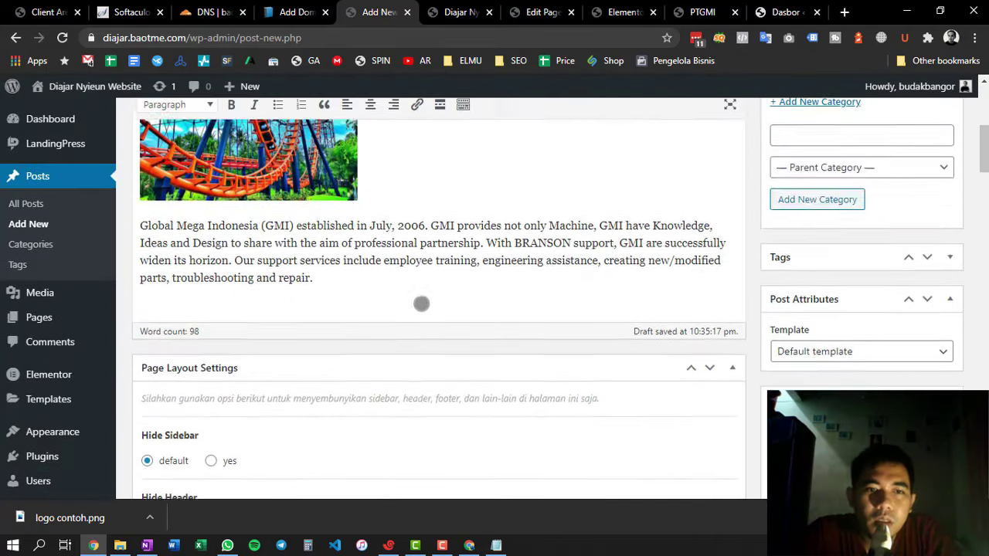
pyautogui.click(927, 297)
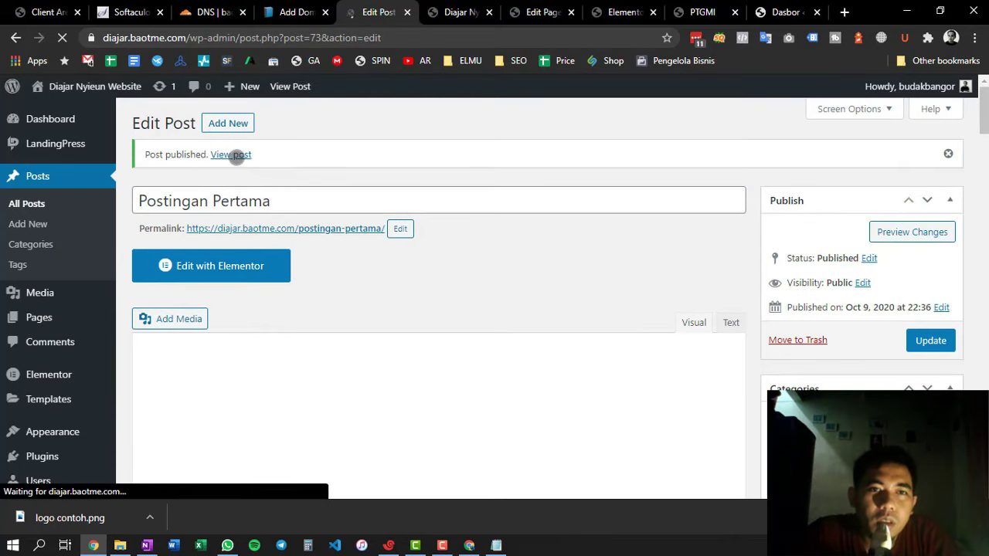
# Step: View the published post on the site, then go to the Blog page
pyautogui.click(232, 154)
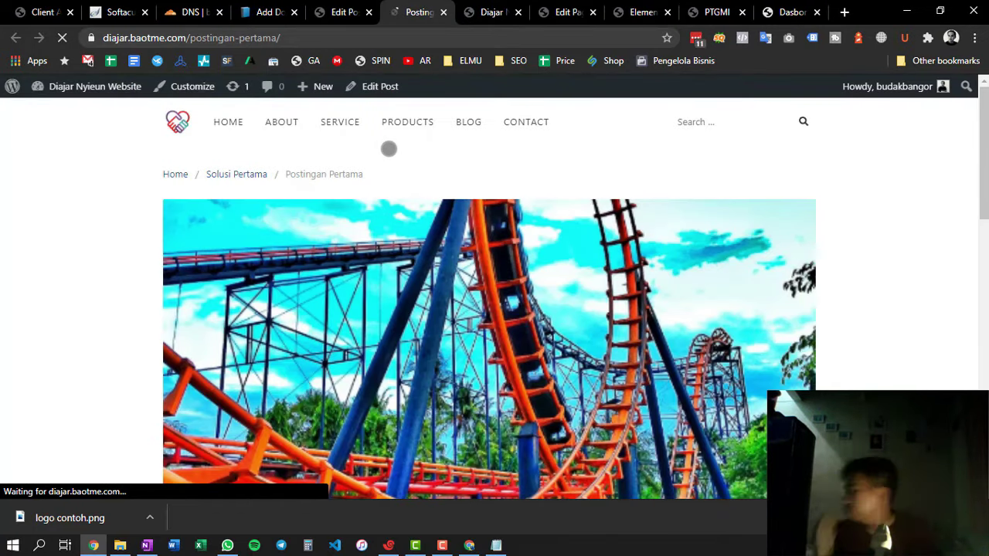
pyautogui.scroll(-10, 389, 149)
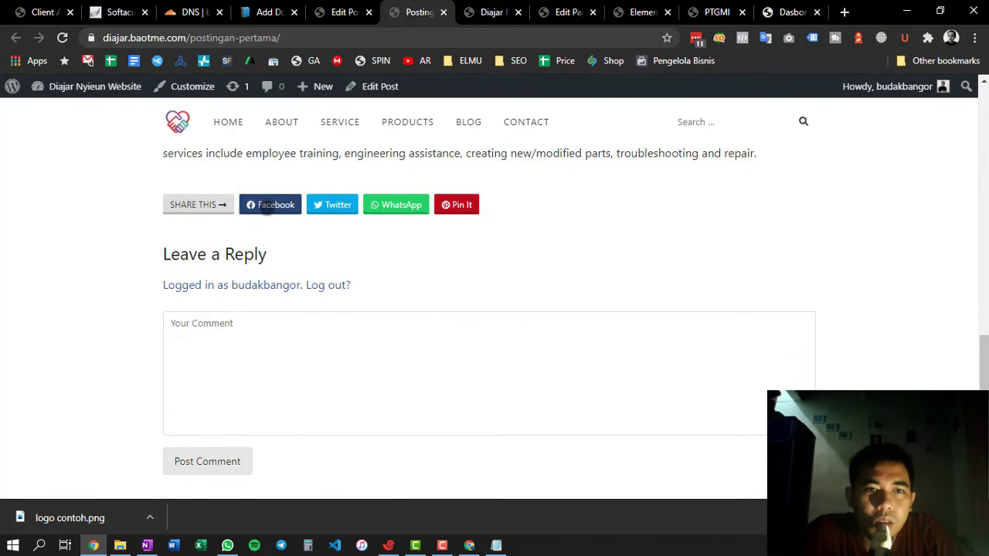
pyautogui.scroll(-2, 510, 241)
pyautogui.scroll(3, 376, 308)
pyautogui.scroll(4, 376, 308)
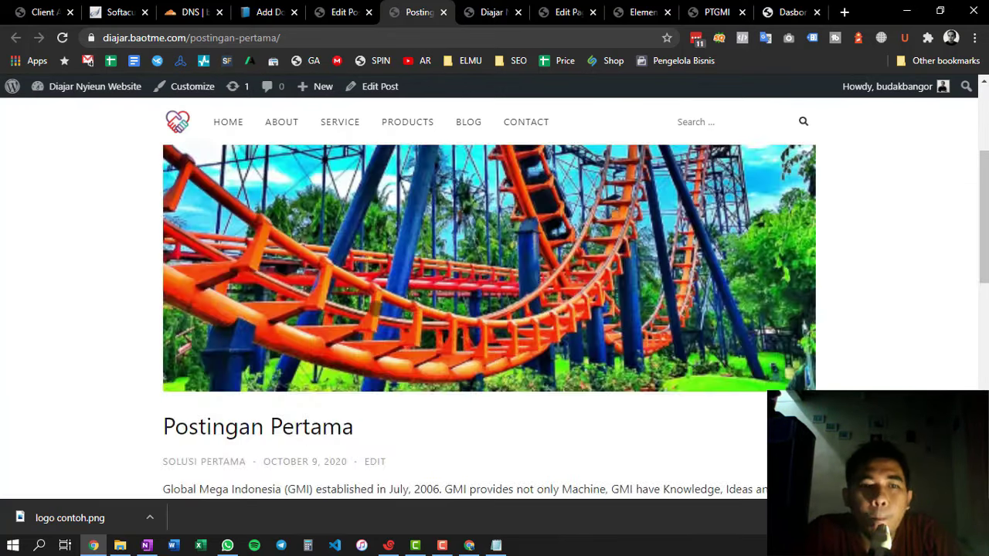
pyautogui.scroll(-5, 376, 309)
pyautogui.scroll(8, 376, 308)
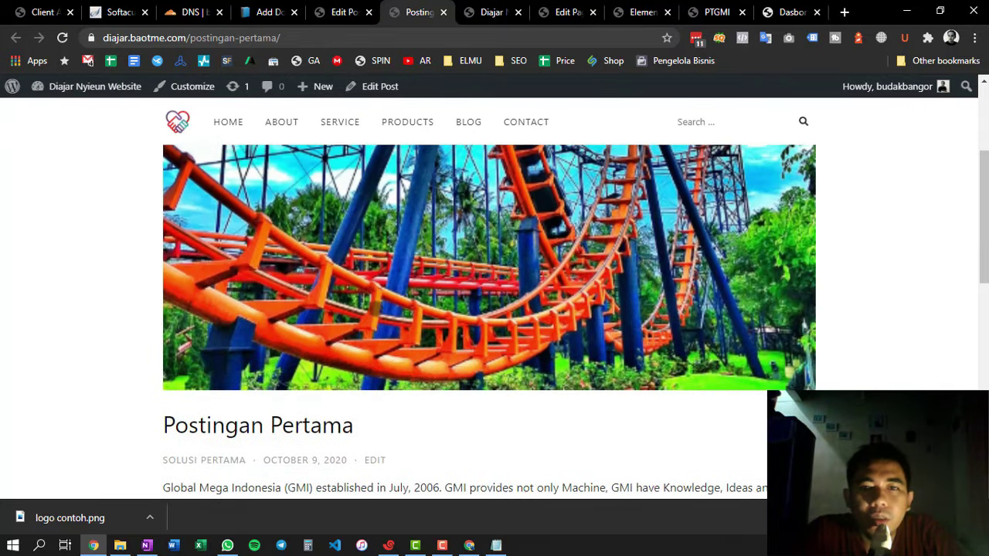
pyautogui.click(469, 124)
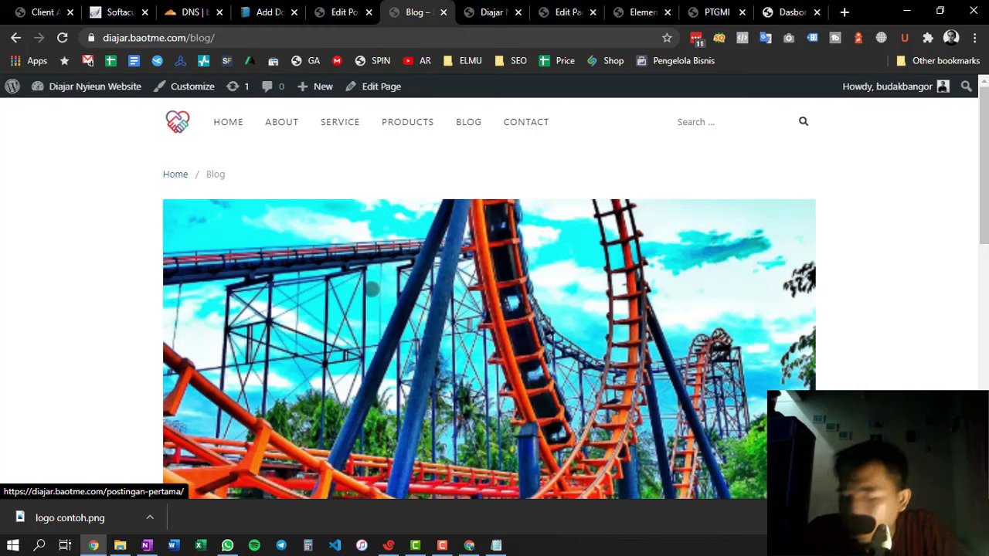
# Step: Highlight the Optimasi Website and Promosikan checklist steps, then return to editing Postingan Pertama
pyautogui.scroll(-10, 372, 289)
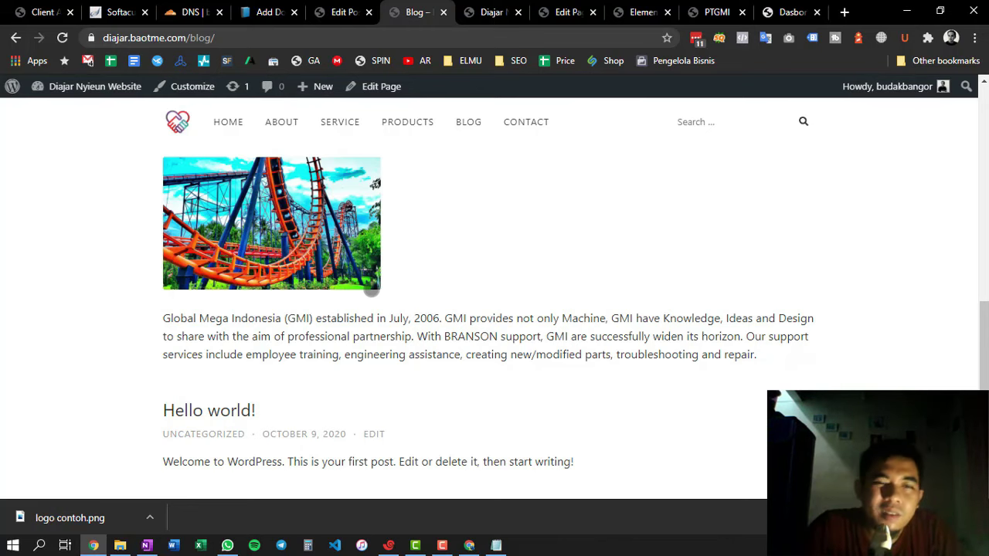
pyautogui.scroll(-1, 372, 290)
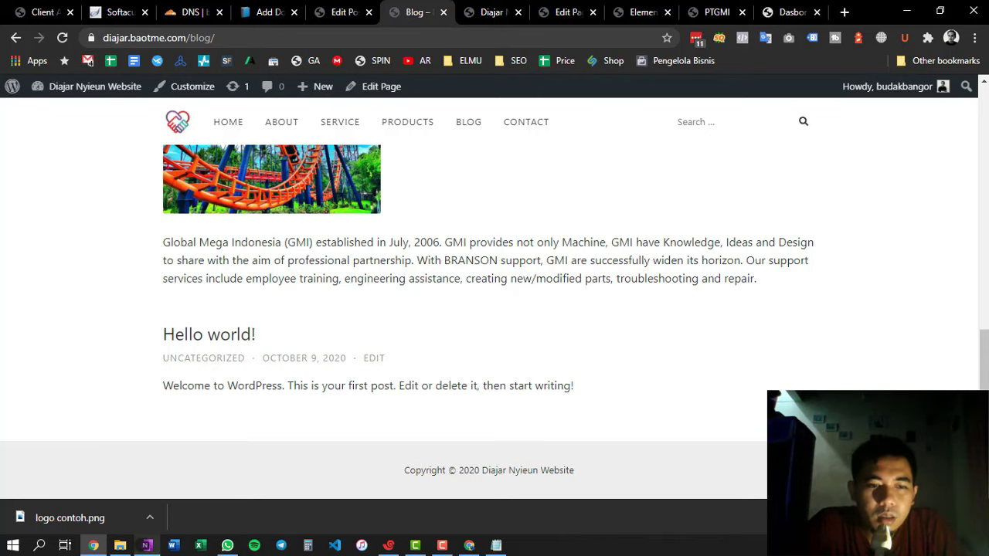
pyautogui.click(146, 546)
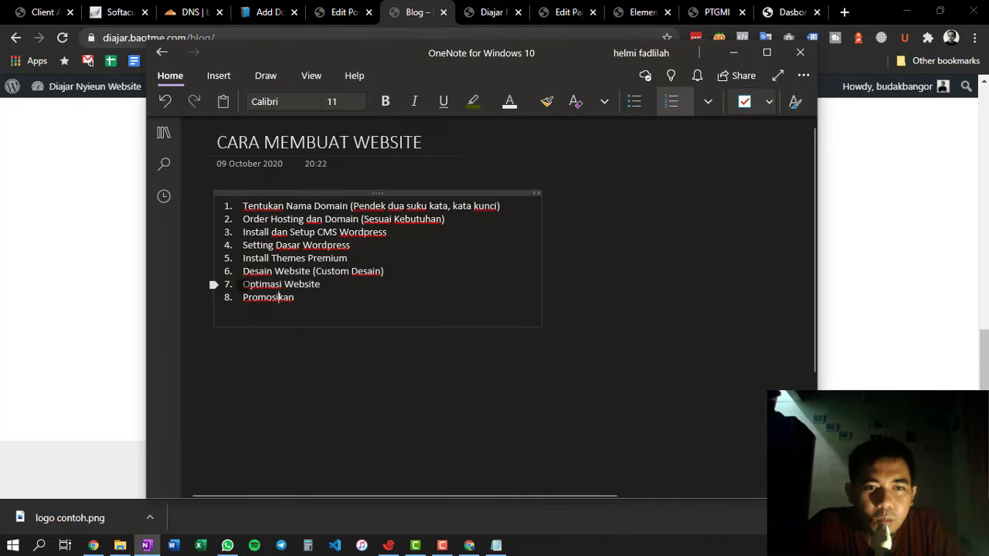
pyautogui.moveTo(240, 284); pyautogui.dragTo(333, 309)
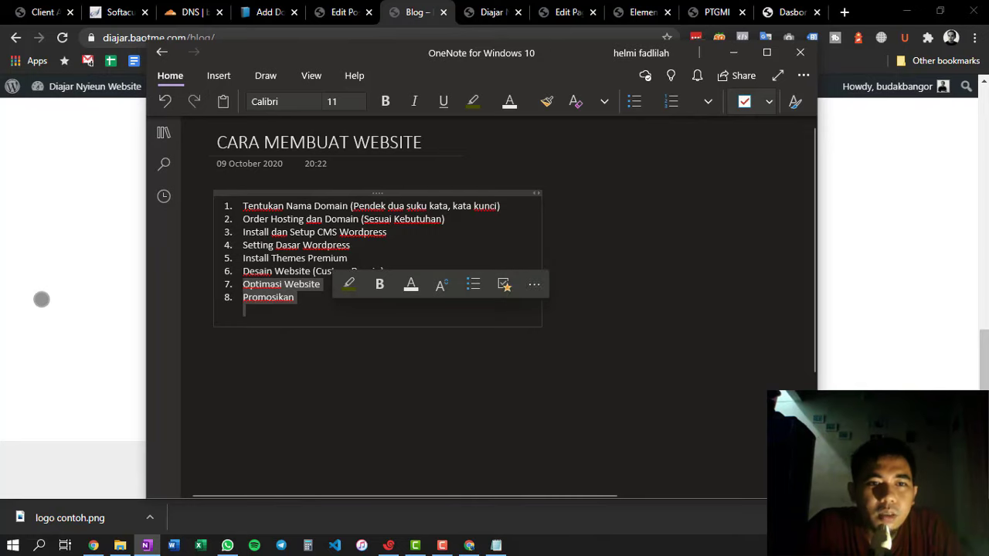
pyautogui.click(39, 298)
pyautogui.scroll(10, 410, 289)
pyautogui.click(344, 11)
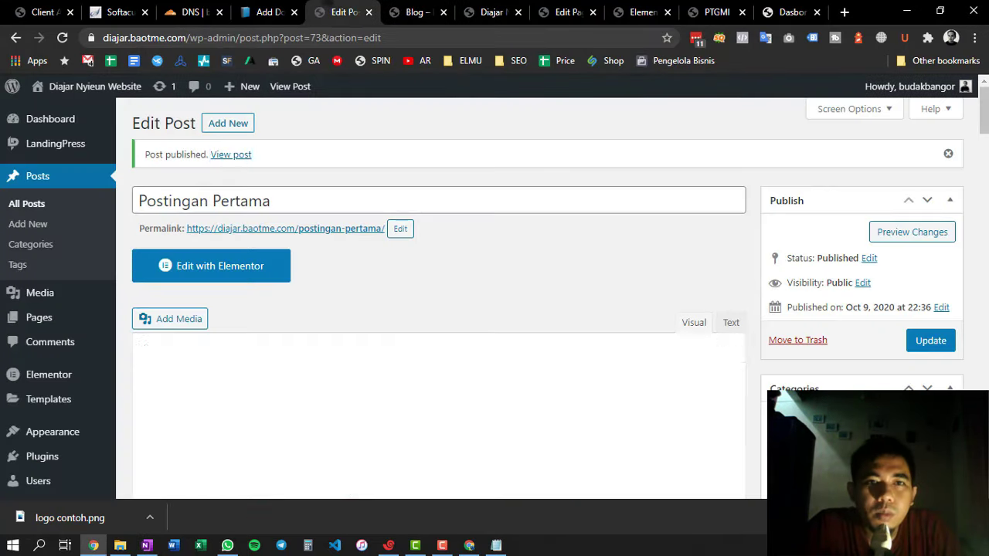
# Step: Open the Installed Plugins list in the WordPress admin
pyautogui.scroll(-3, 77, 328)
pyautogui.moveTo(77, 329)
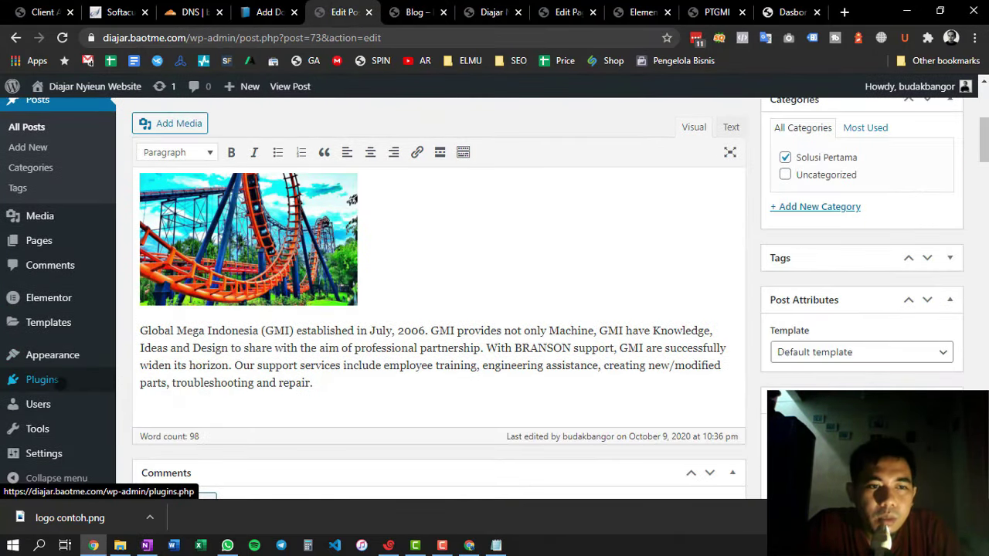
pyautogui.moveTo(58, 382)
pyautogui.click(137, 382)
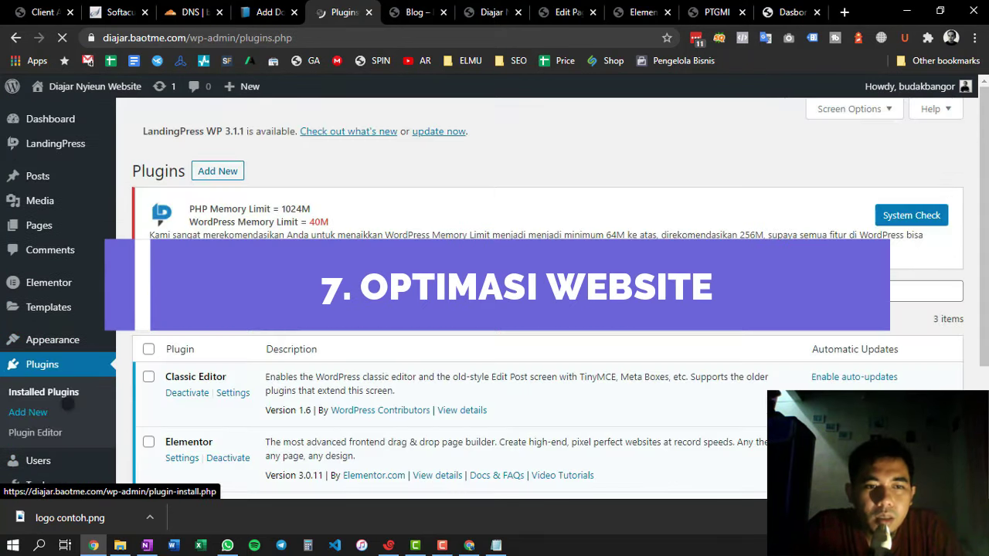
pyautogui.scroll(-3, 310, 351)
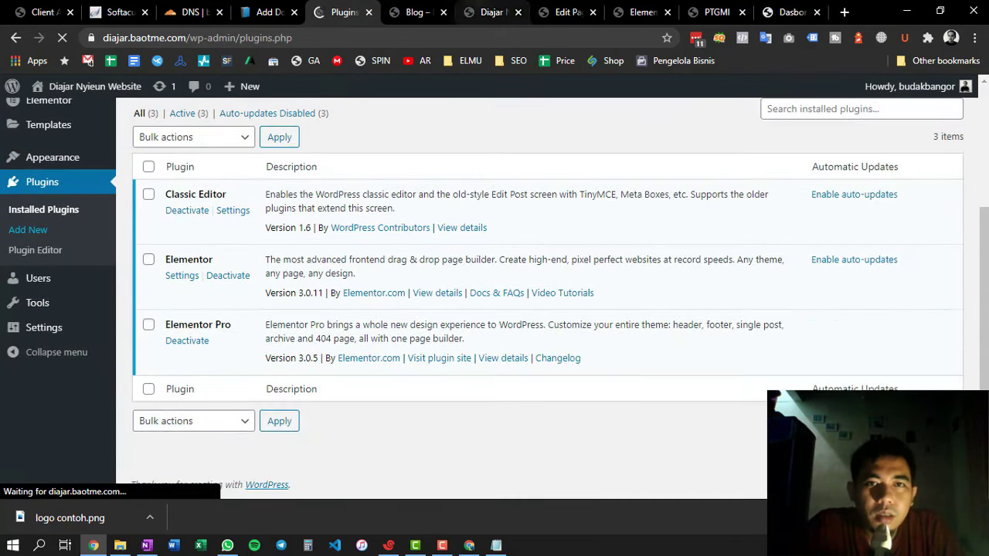
# Step: Switch to the blog tab, go to the site's HOME page and select its web address
pyautogui.click(417, 11)
pyautogui.click(235, 116)
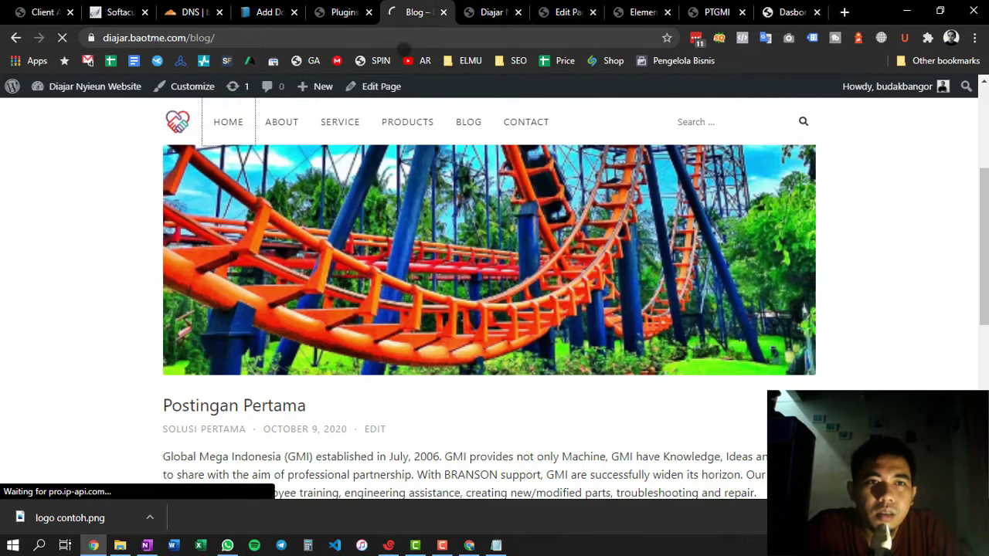
pyautogui.click(280, 34)
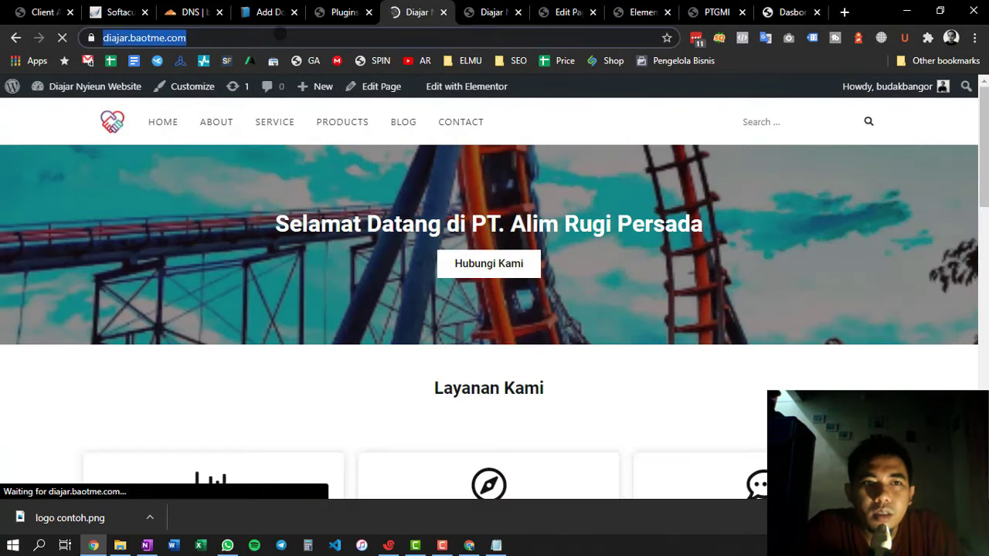
pyautogui.click(484, 42)
pyautogui.hotkey('ctrl', 'c')
pyautogui.write('gtmetrix')
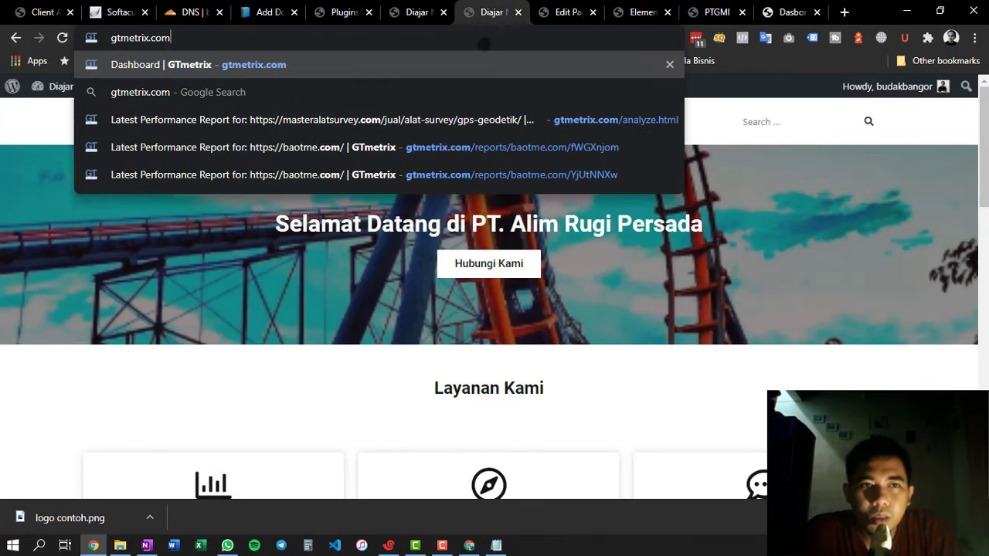
pyautogui.press('Return')
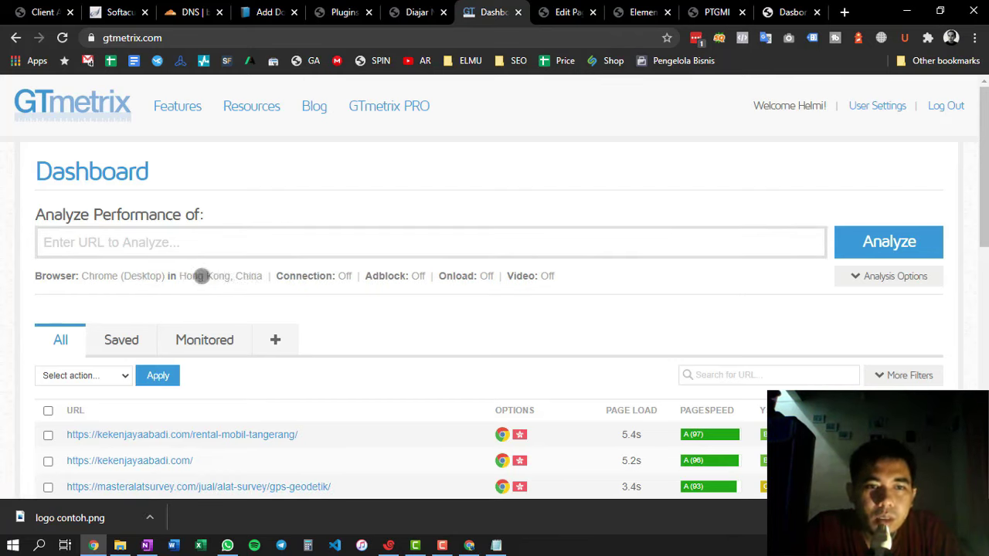
pyautogui.click(204, 252)
pyautogui.hotkey('ctrl', 'v')
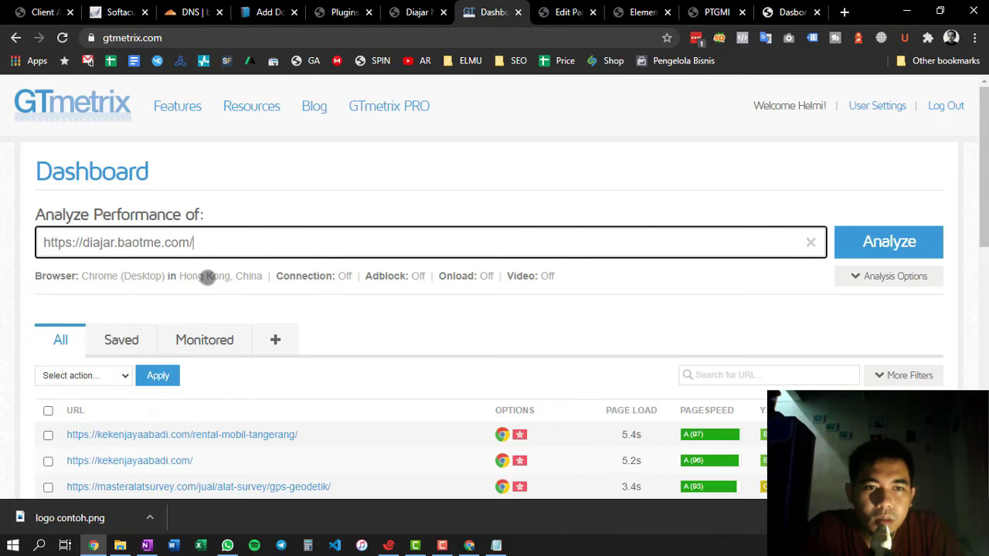
pyautogui.click(920, 241)
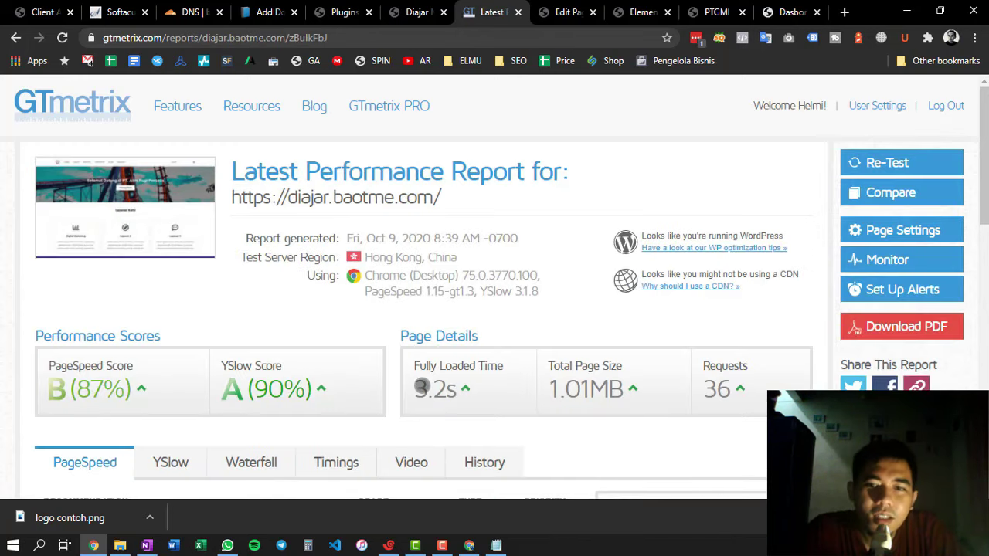
# Step: Highlight the 3.2s fully loaded time and 1.01MB total page size in the report
pyautogui.moveTo(429, 390); pyautogui.dragTo(457, 389)
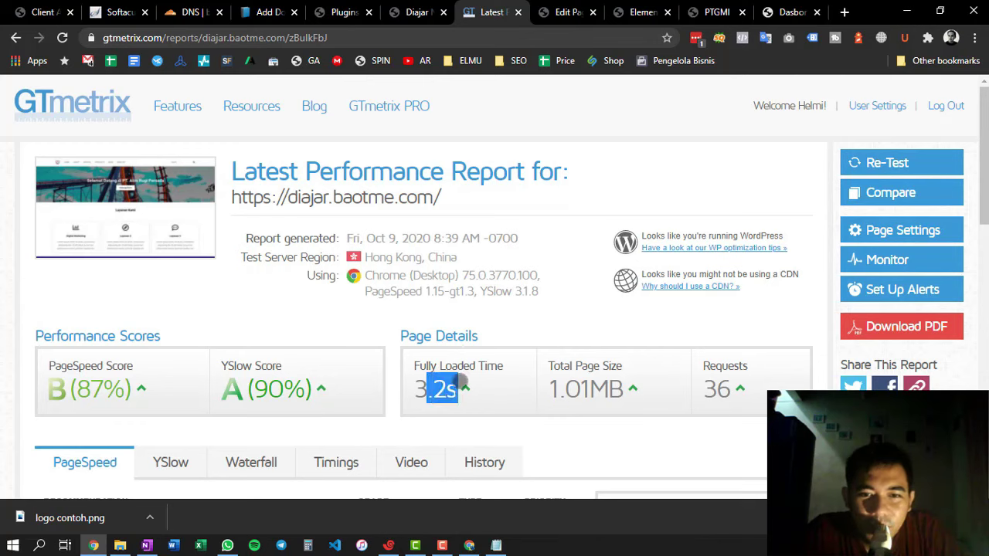
pyautogui.click(415, 389)
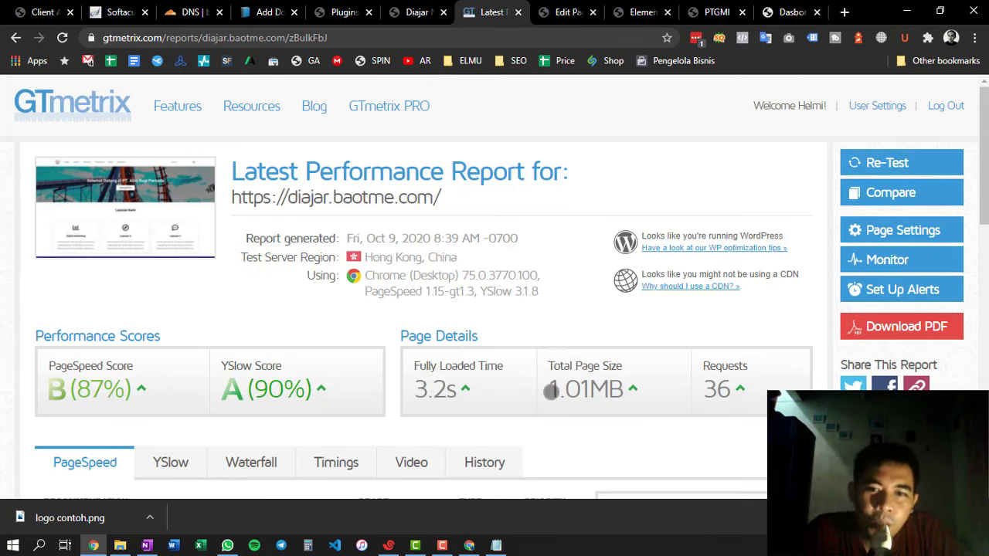
pyautogui.moveTo(410, 393); pyautogui.dragTo(436, 389)
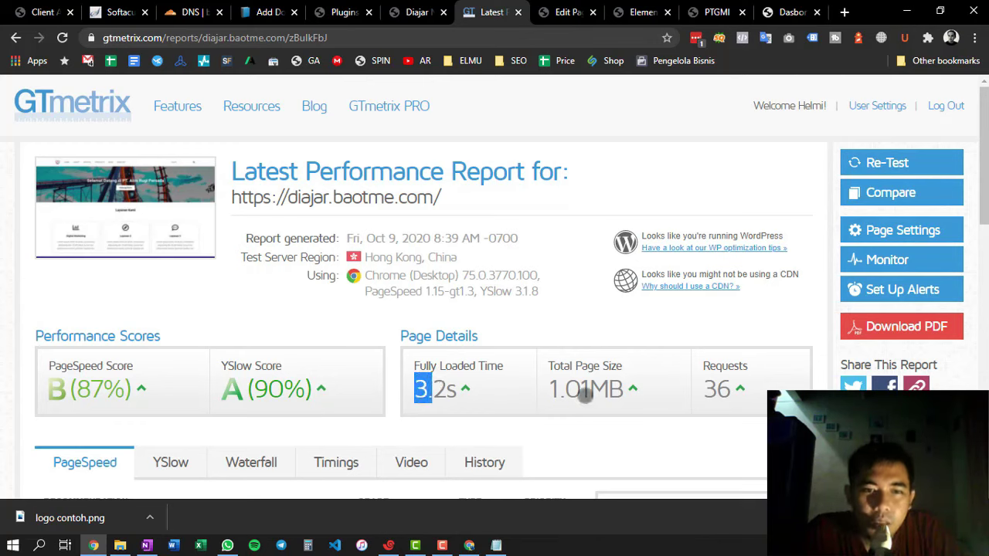
pyautogui.moveTo(550, 388); pyautogui.dragTo(596, 390)
pyautogui.click(560, 393)
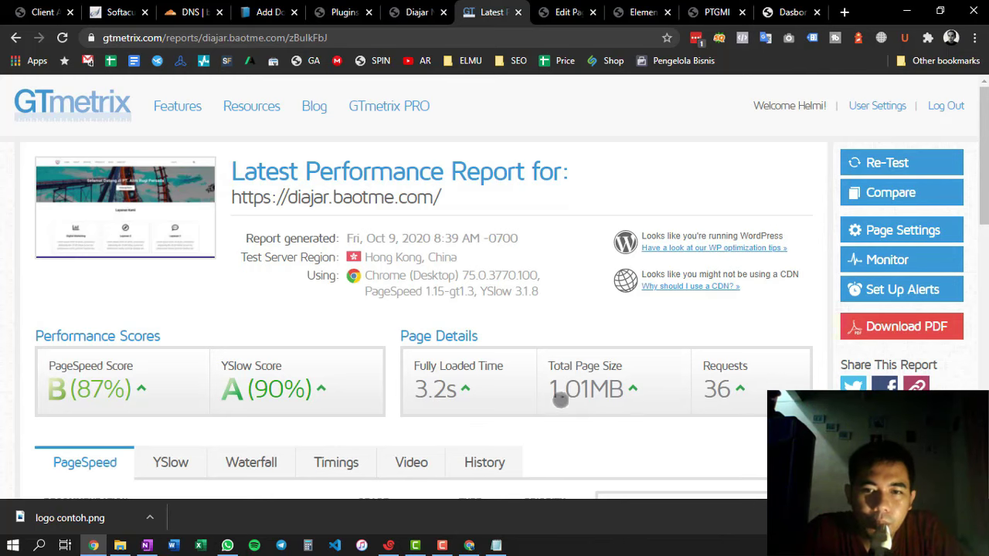
# Step: Expand and collapse the Optimize images recommendation, recheck the 3.2s load time, and return to WordPress plugins
pyautogui.scroll(-3, 528, 386)
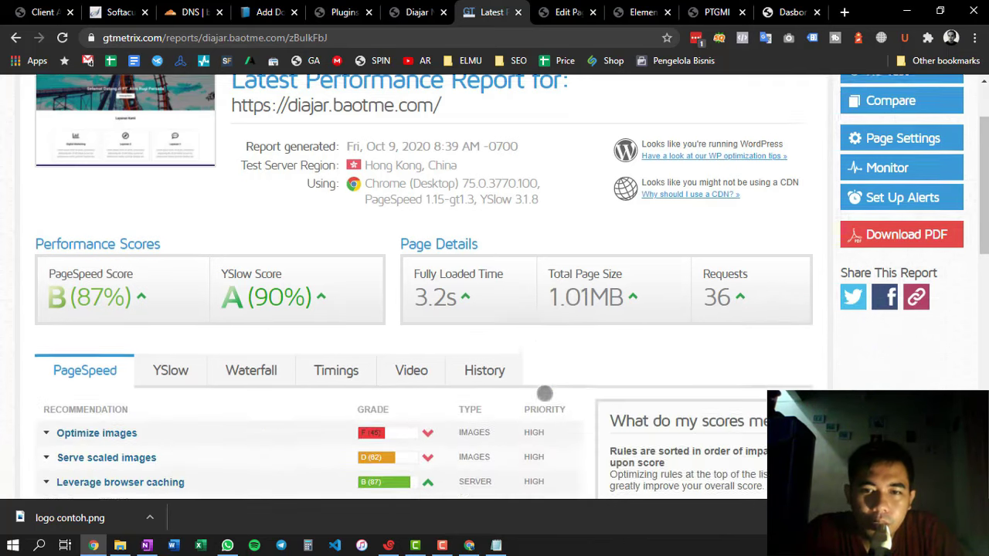
pyautogui.click(307, 309)
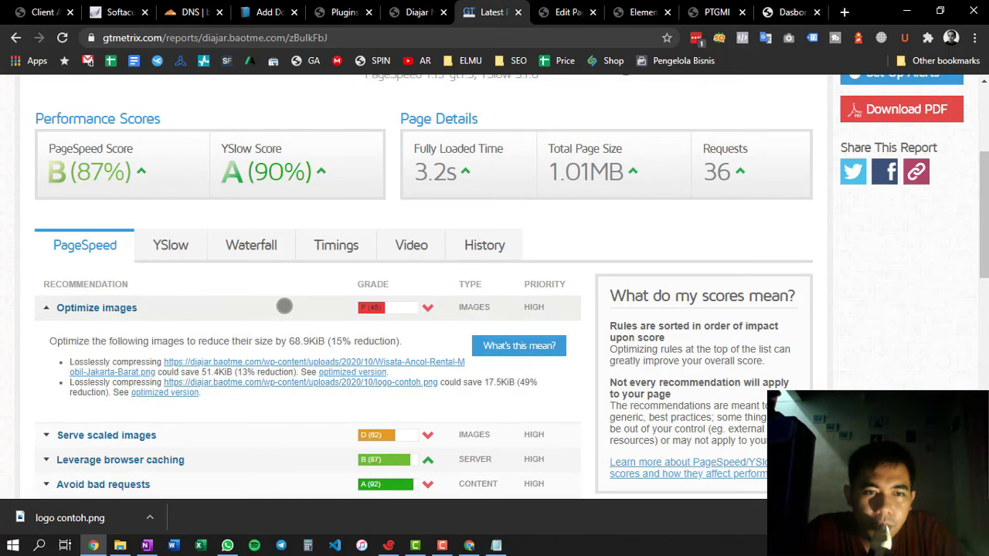
pyautogui.click(284, 307)
pyautogui.scroll(3, 285, 307)
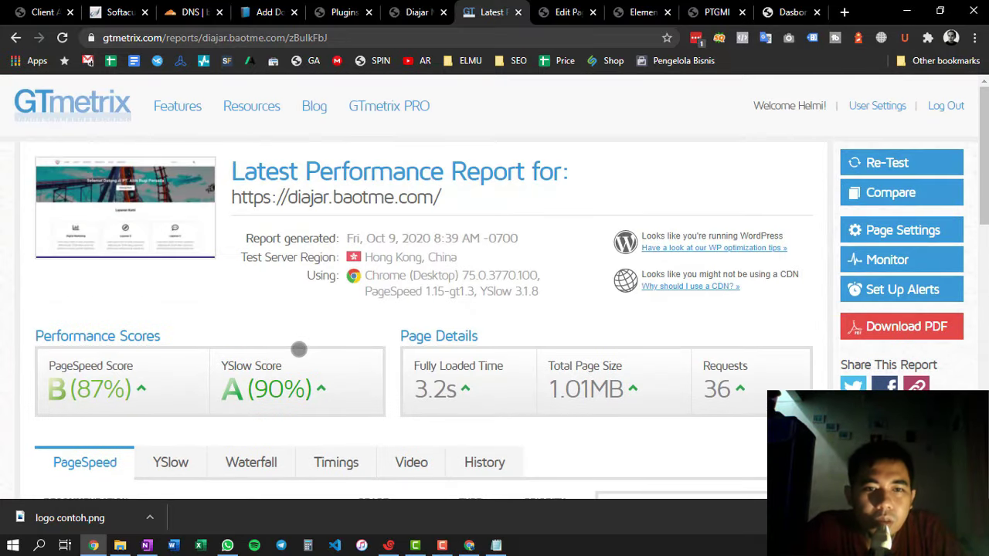
pyautogui.moveTo(415, 384); pyautogui.dragTo(446, 376)
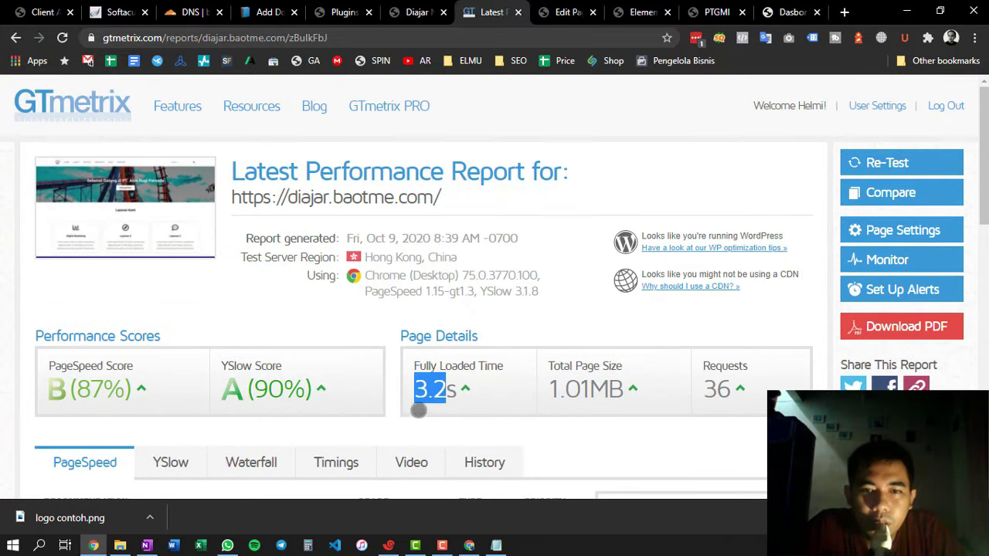
pyautogui.click(340, 12)
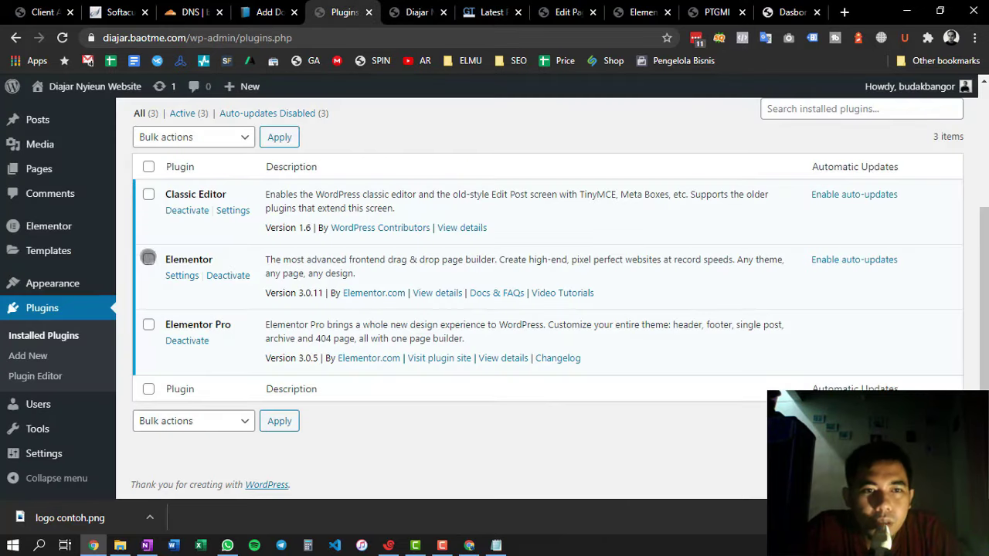
# Step: Search the plugin directory for cache plugins with 'cac'
pyautogui.scroll(3, 188, 170)
pyautogui.click(219, 171)
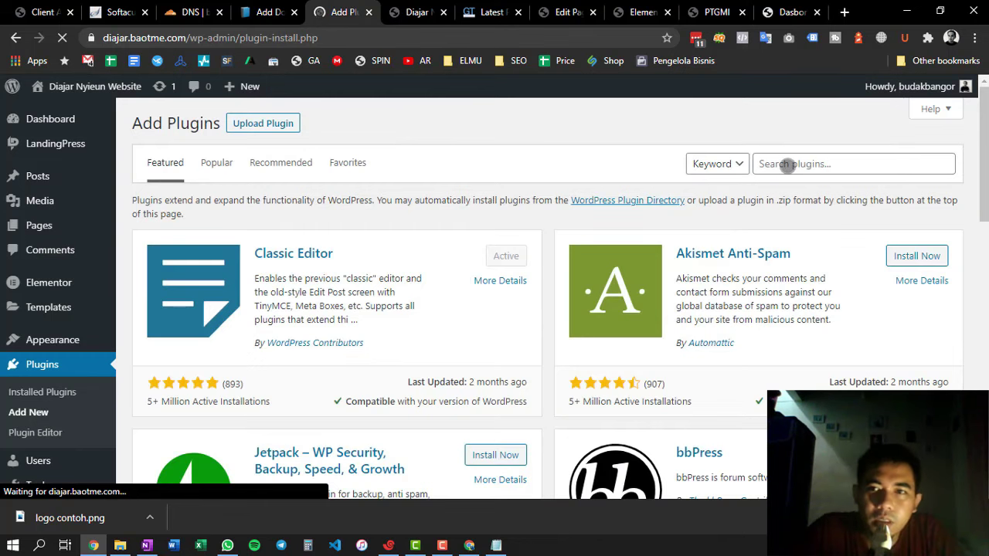
pyautogui.click(812, 166)
pyautogui.write('ca')
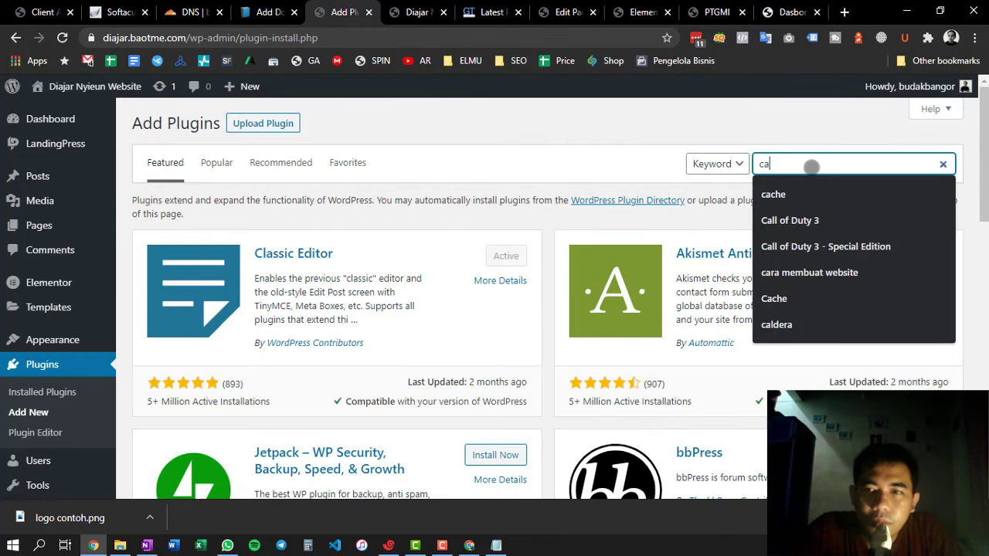
pyautogui.write('che')
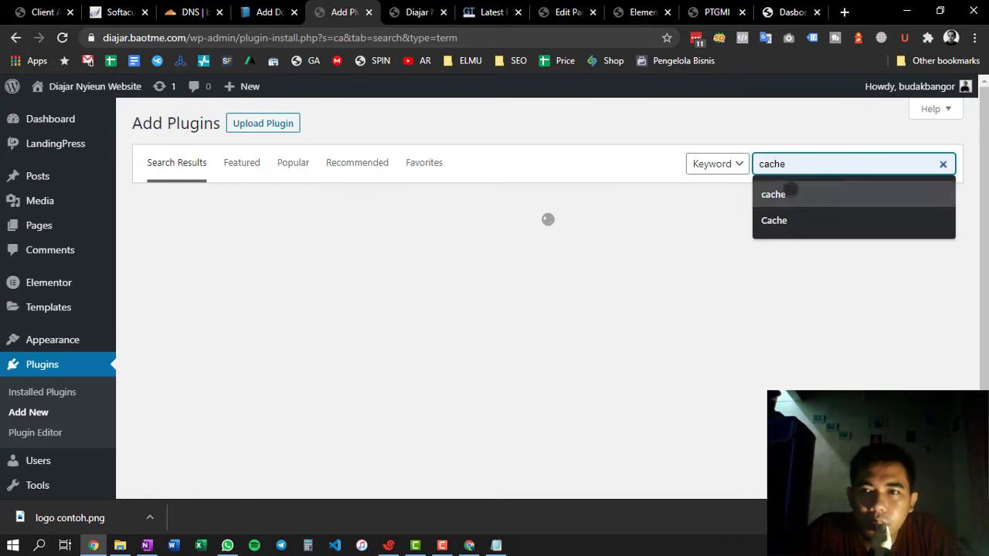
pyautogui.click(794, 194)
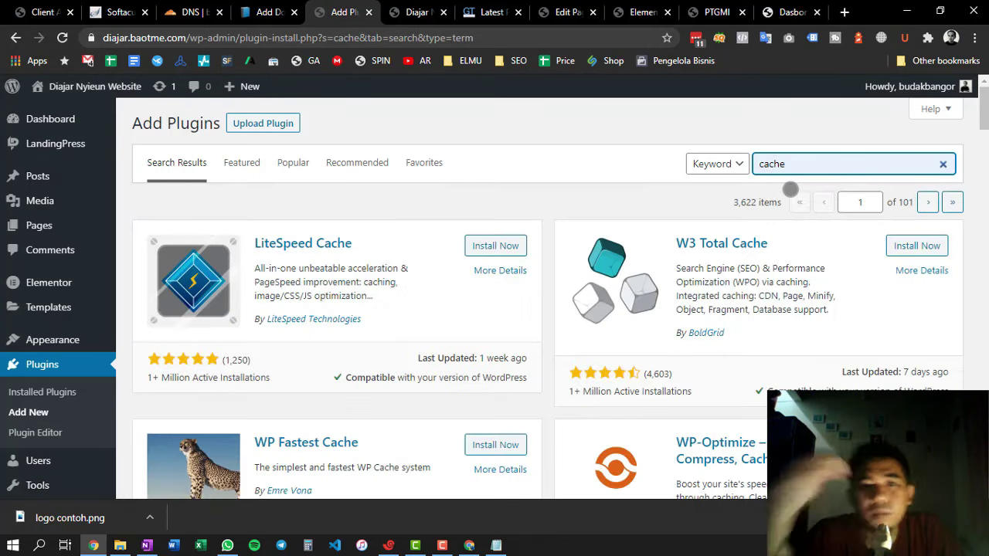
# Step: Install and activate WP Fastest Cache, then find it in the plugins list
pyautogui.click(482, 446)
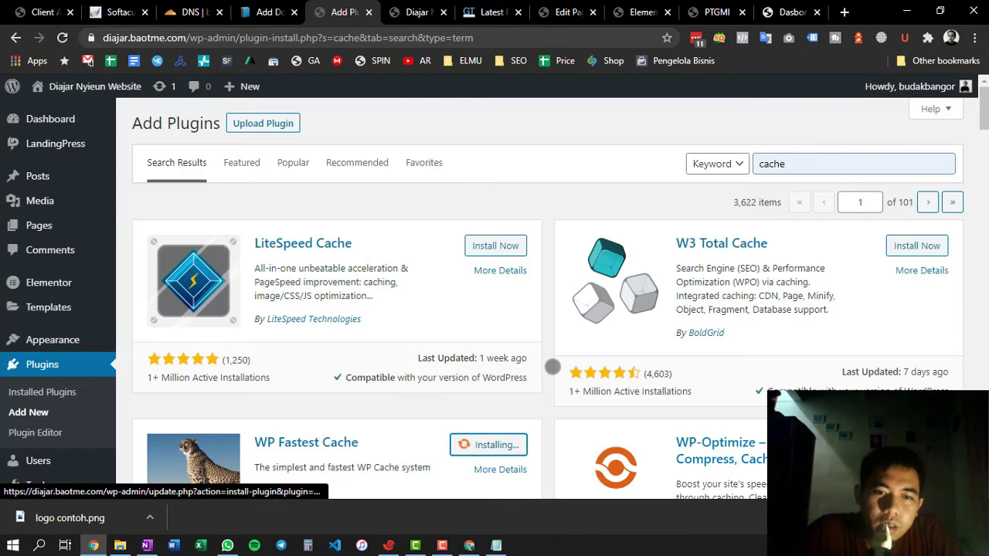
pyautogui.scroll(-2, 553, 367)
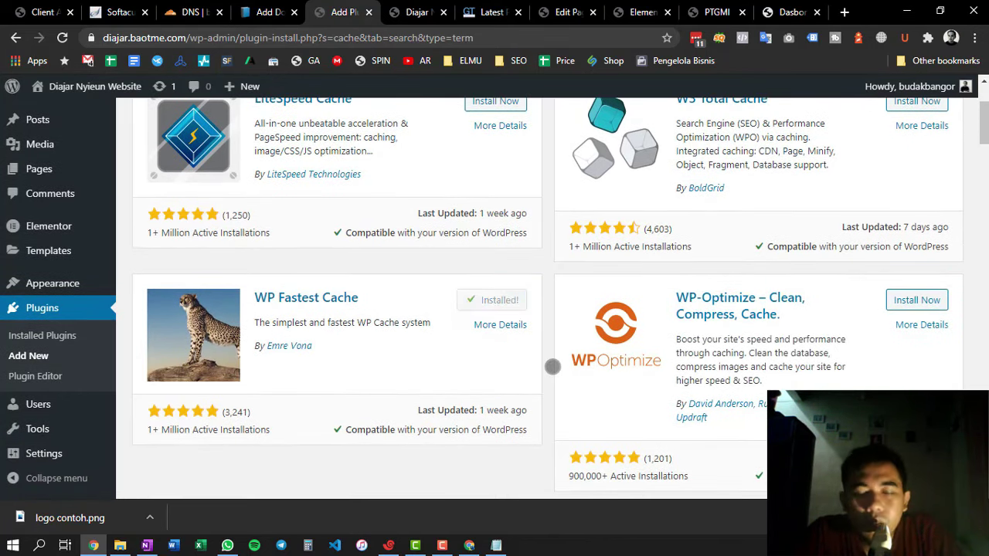
pyautogui.click(501, 301)
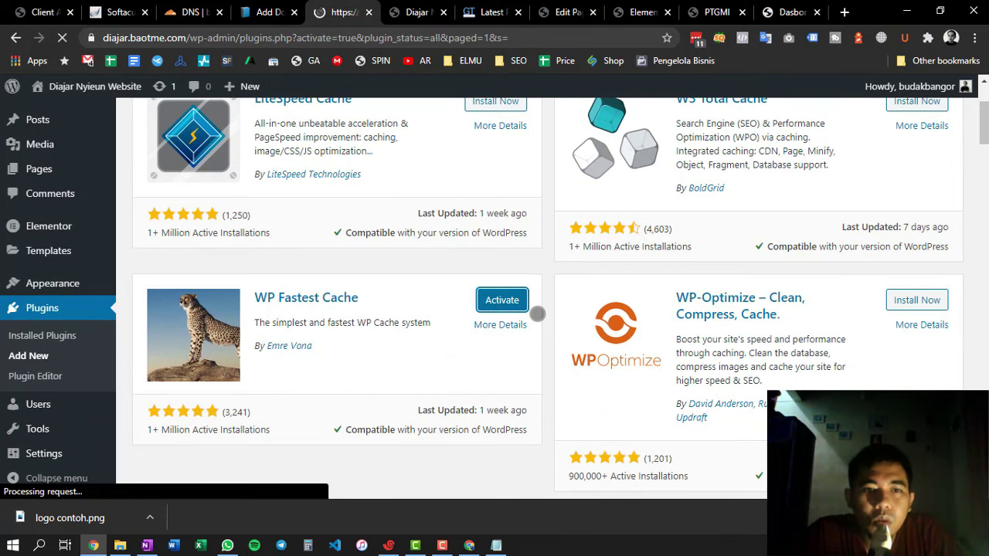
pyautogui.scroll(-3, 322, 341)
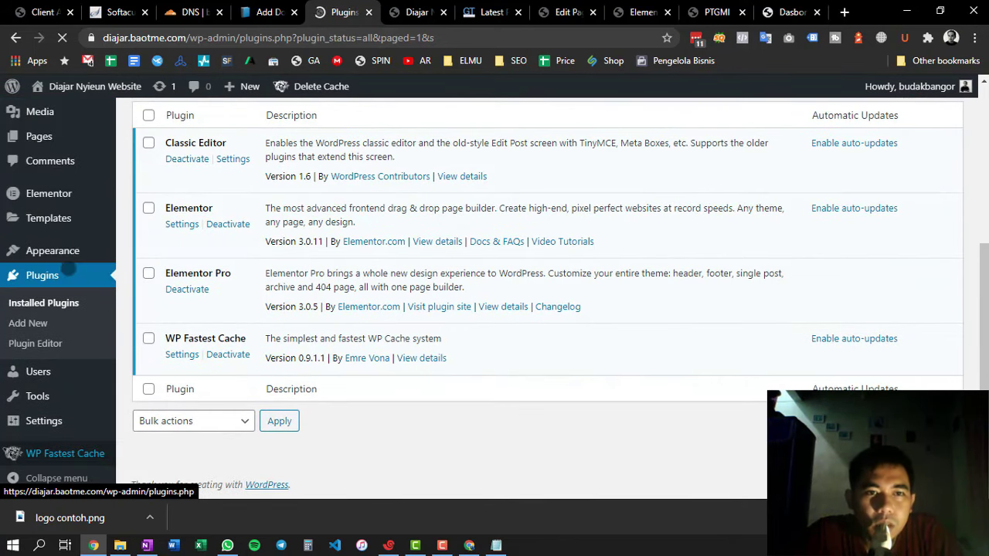
# Step: Enable preload for homepage, posts, pages, categories and attachments, restarting after completion
pyautogui.click(65, 454)
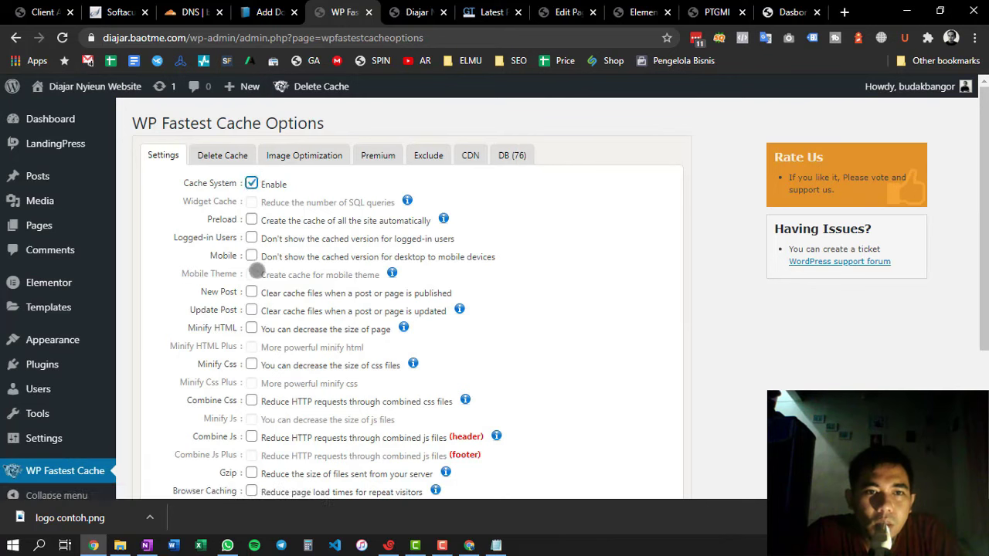
pyautogui.click(252, 220)
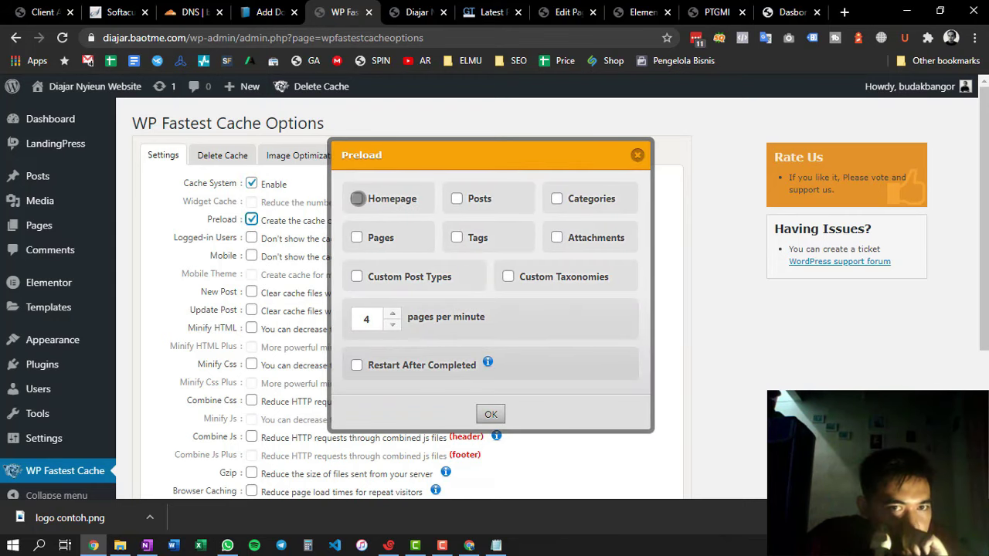
pyautogui.click(357, 199)
pyautogui.click(457, 198)
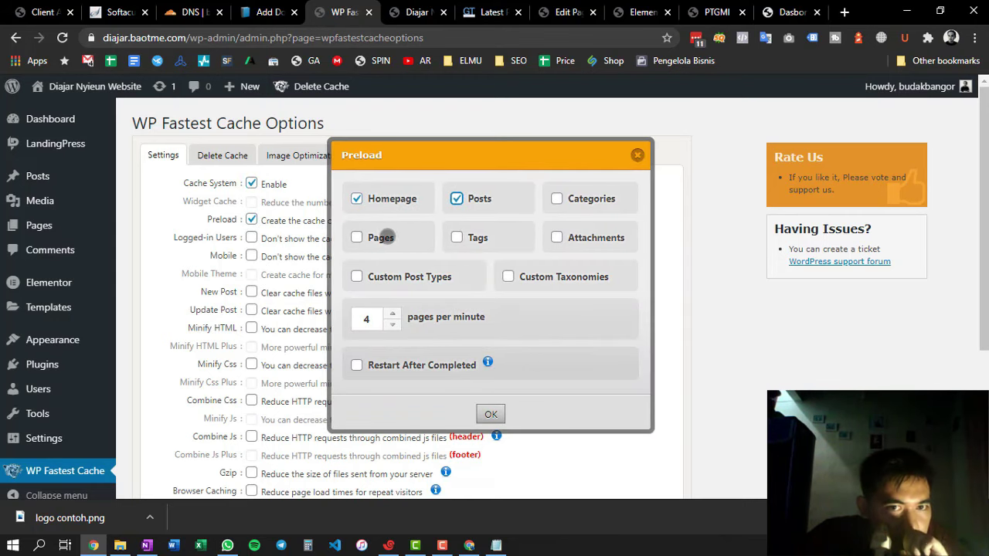
pyautogui.click(382, 237)
pyautogui.click(556, 200)
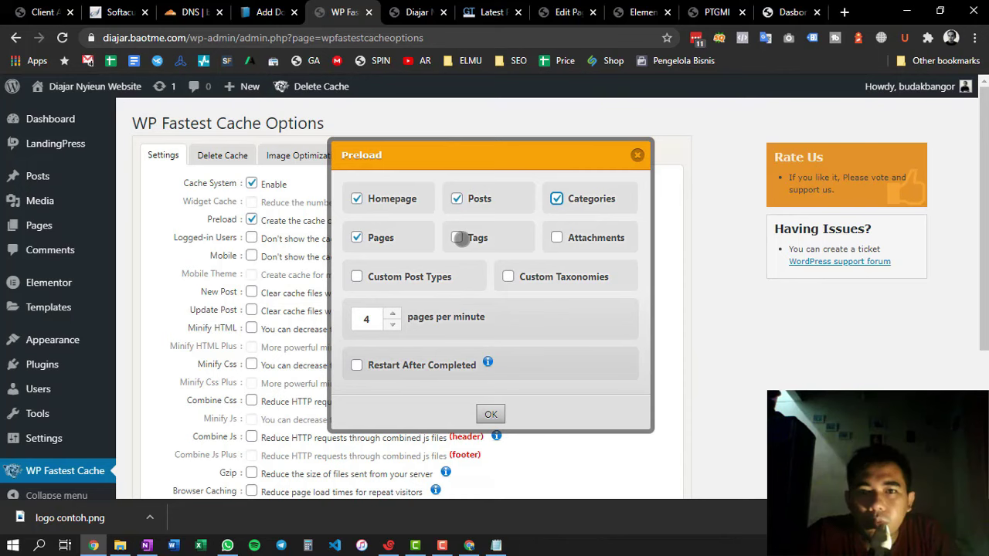
pyautogui.click(556, 238)
pyautogui.click(383, 363)
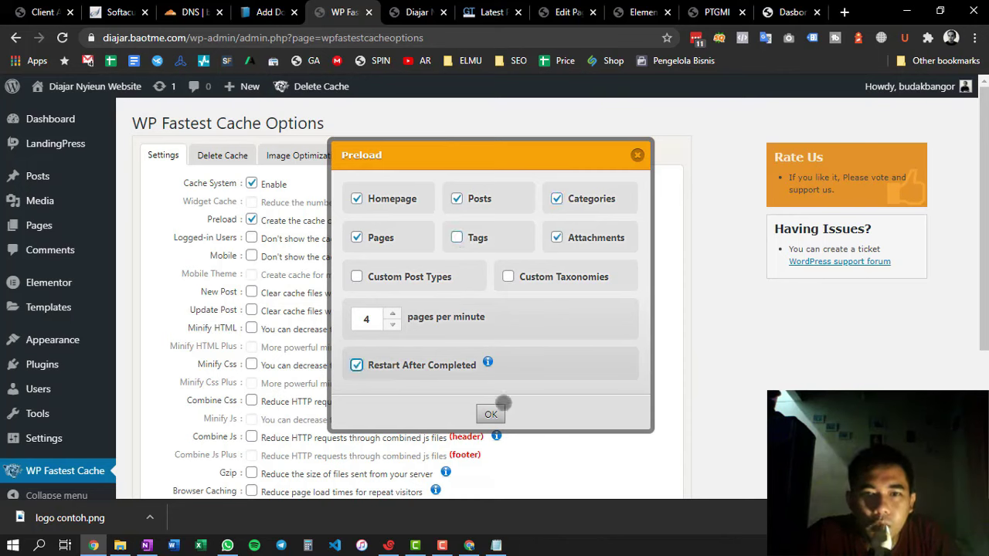
pyautogui.click(491, 414)
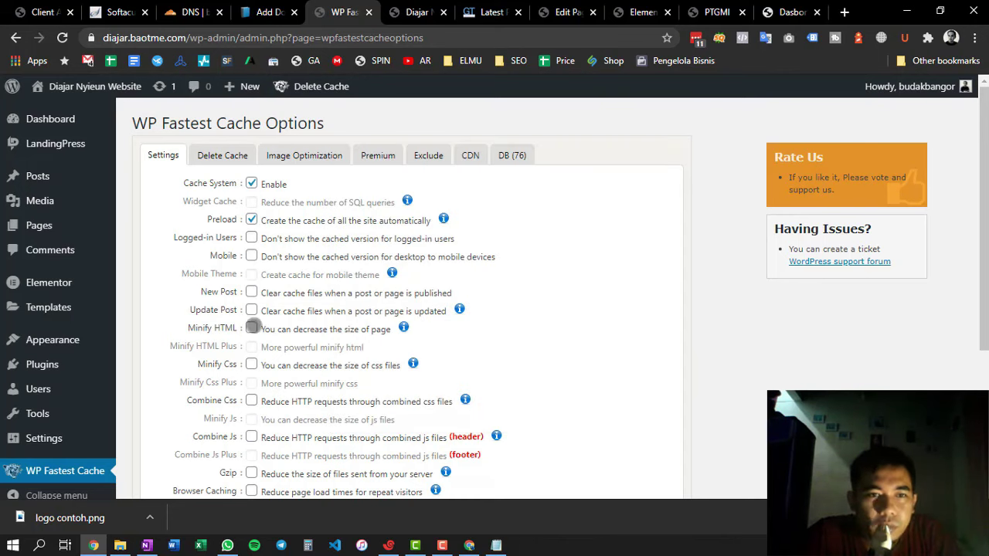
# Step: Turn on cache clearing when a new post is published or a post is updated
pyautogui.click(252, 293)
pyautogui.click(284, 311)
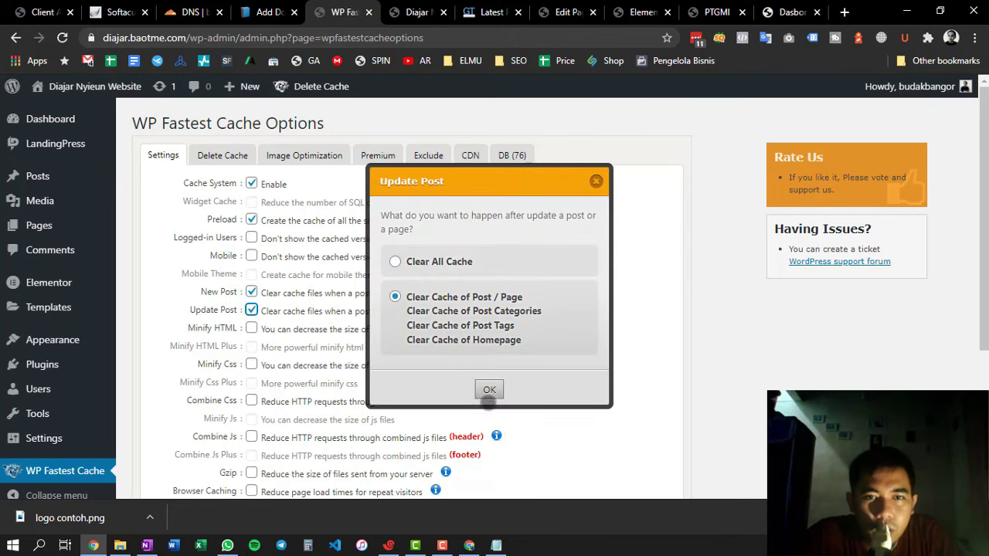
pyautogui.click(489, 391)
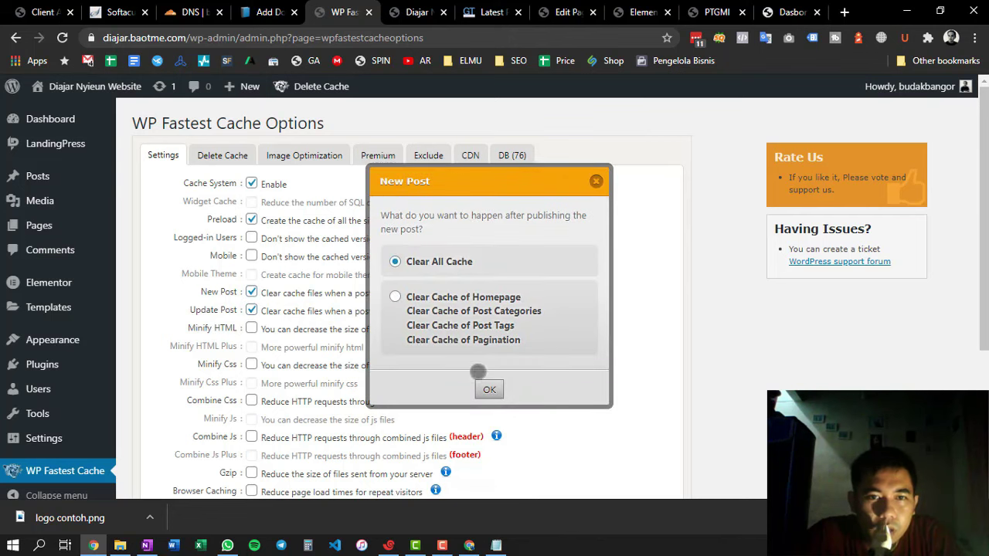
pyautogui.click(596, 180)
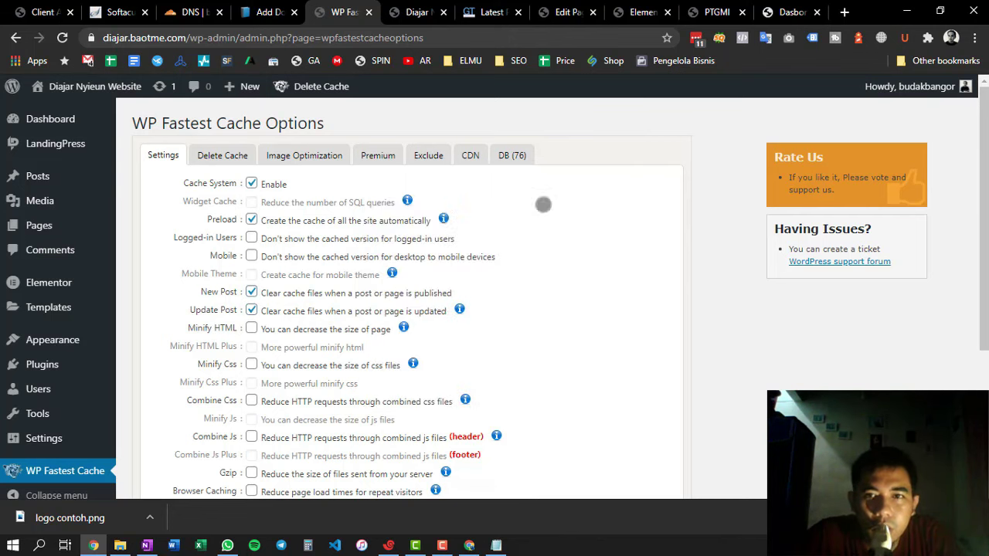
# Step: Enable CSS combining, Gzip and browser caching, save the options, and view Image Optimization
pyautogui.scroll(-2, 257, 337)
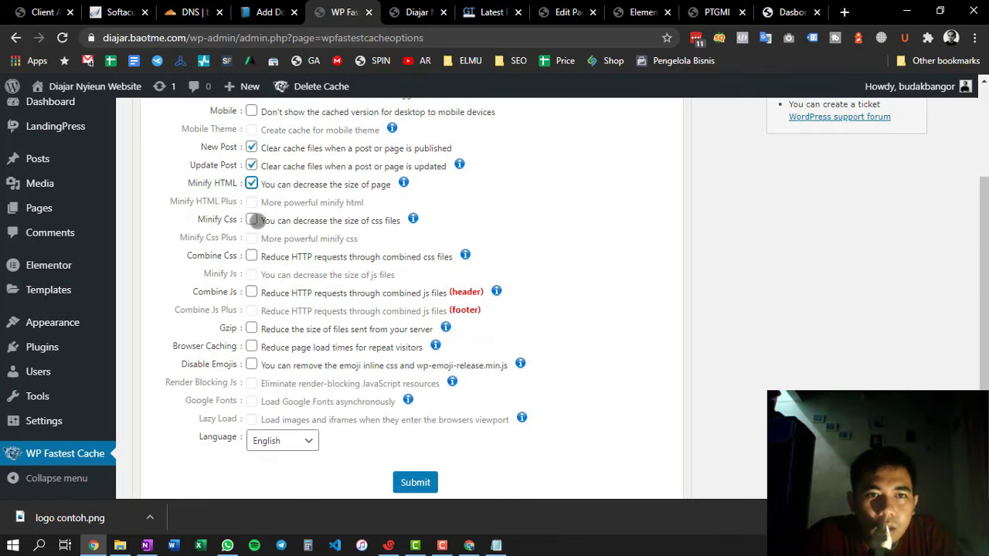
pyautogui.click(253, 257)
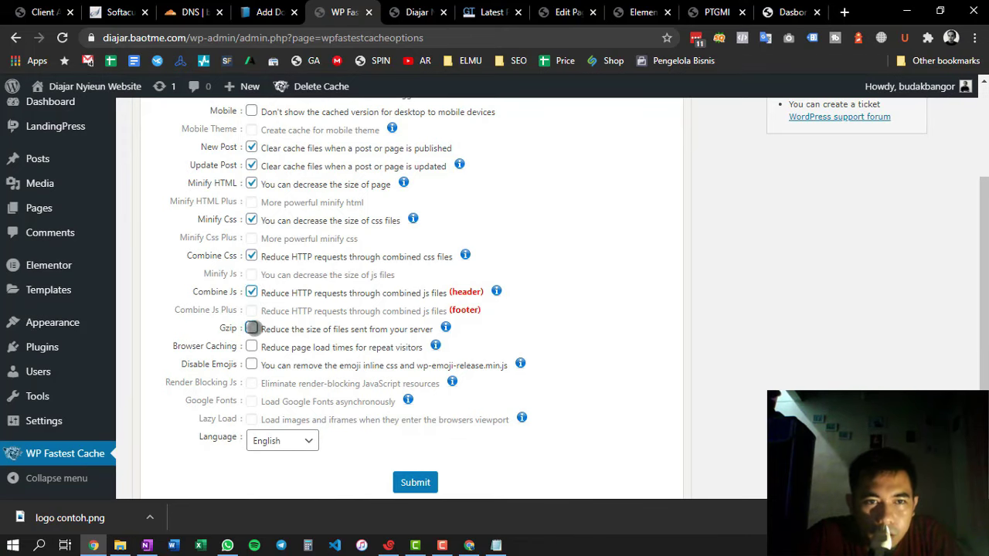
pyautogui.click(252, 328)
pyautogui.click(252, 346)
pyautogui.click(482, 378)
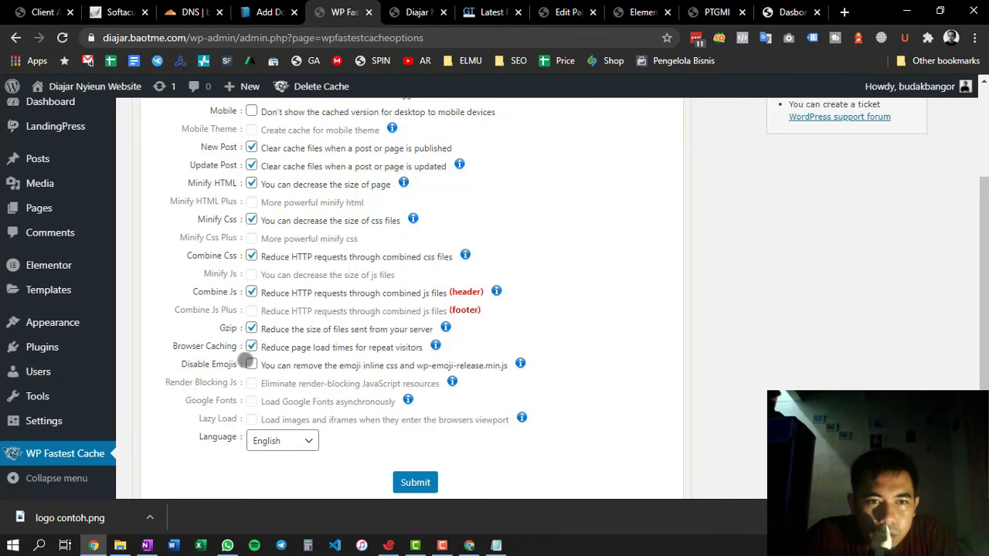
pyautogui.click(415, 483)
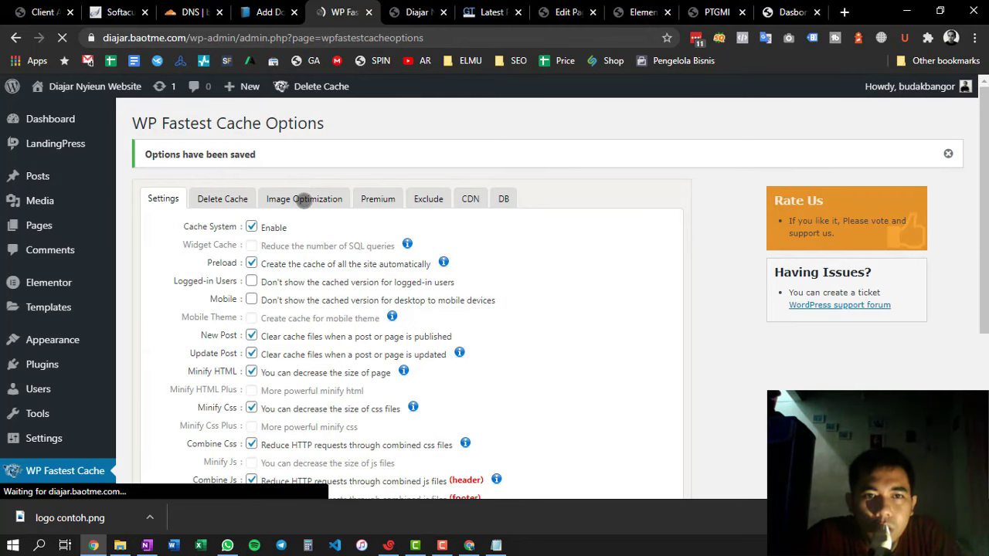
pyautogui.click(303, 199)
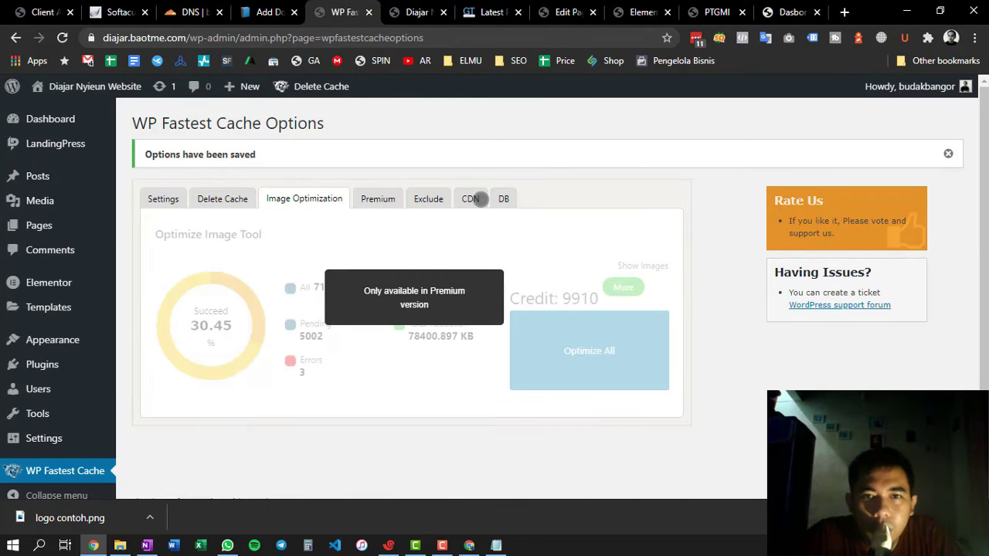
pyautogui.click(473, 198)
# Step: Set up CDN by Photon with i0.wp.com, skipping source specify and exclude, and finish
pyautogui.click(331, 344)
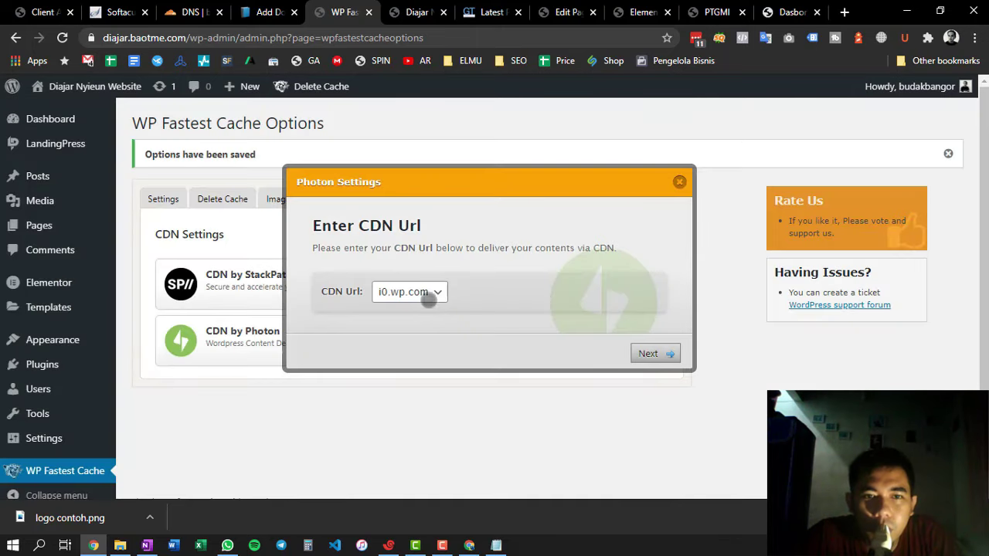
pyautogui.click(429, 299)
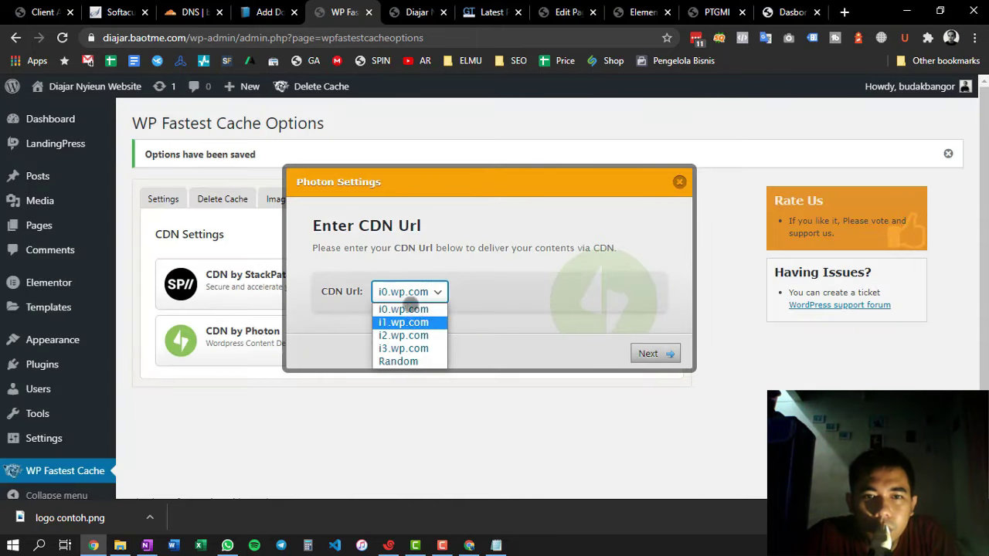
pyautogui.click(404, 309)
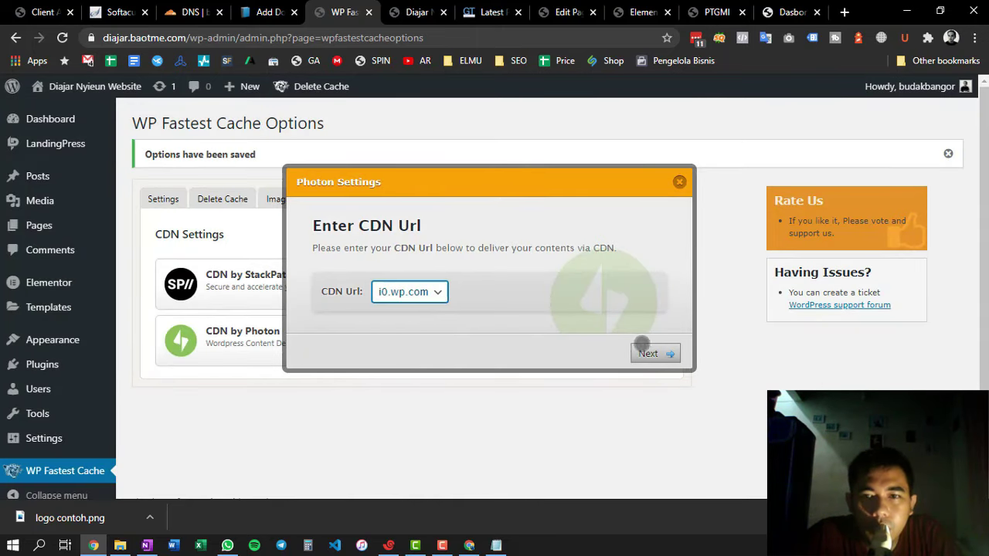
pyautogui.click(644, 351)
pyautogui.click(648, 351)
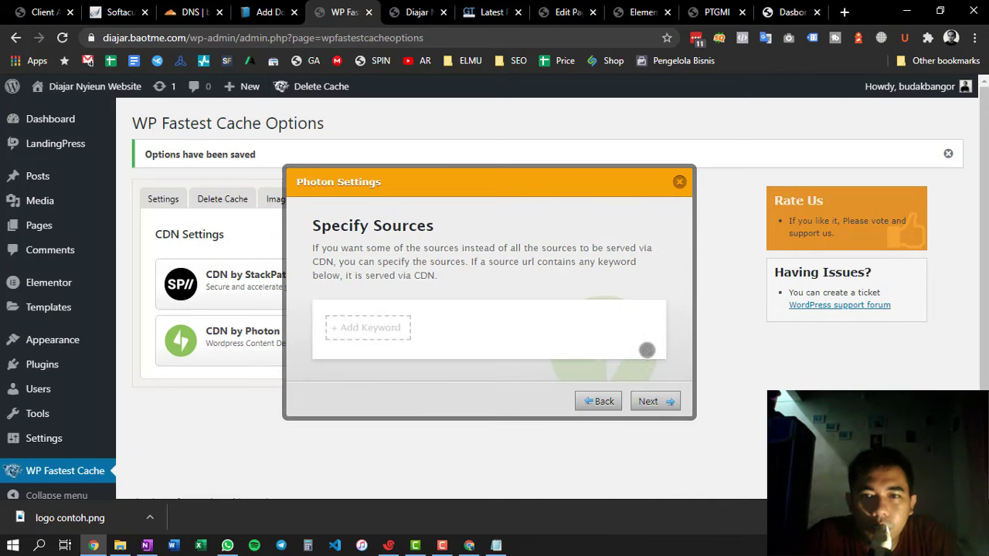
pyautogui.click(380, 326)
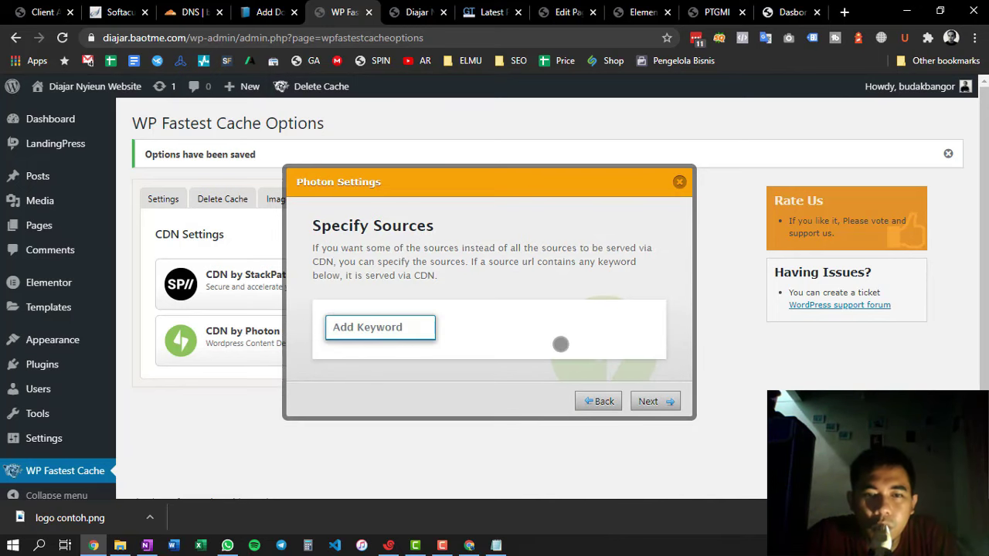
pyautogui.click(656, 402)
pyautogui.click(647, 400)
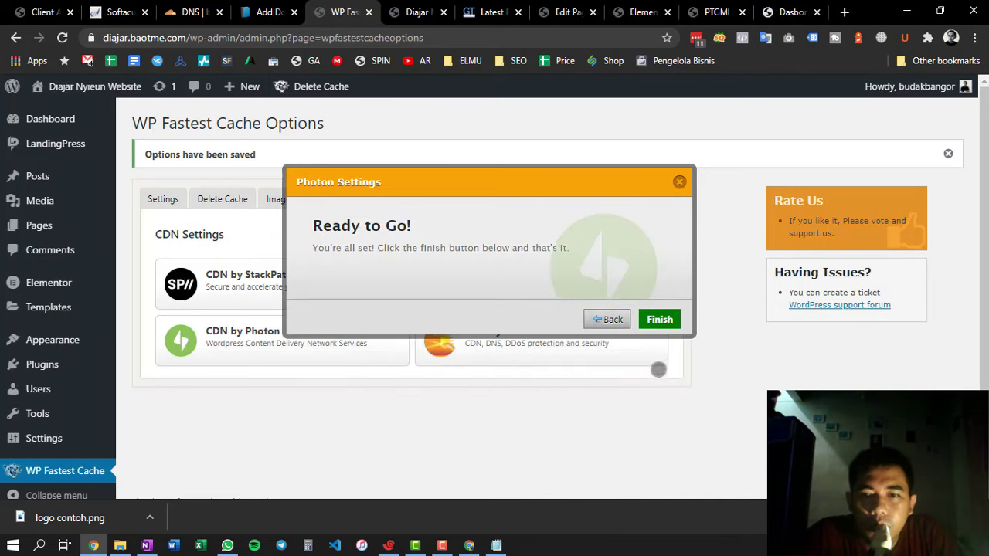
pyautogui.click(659, 319)
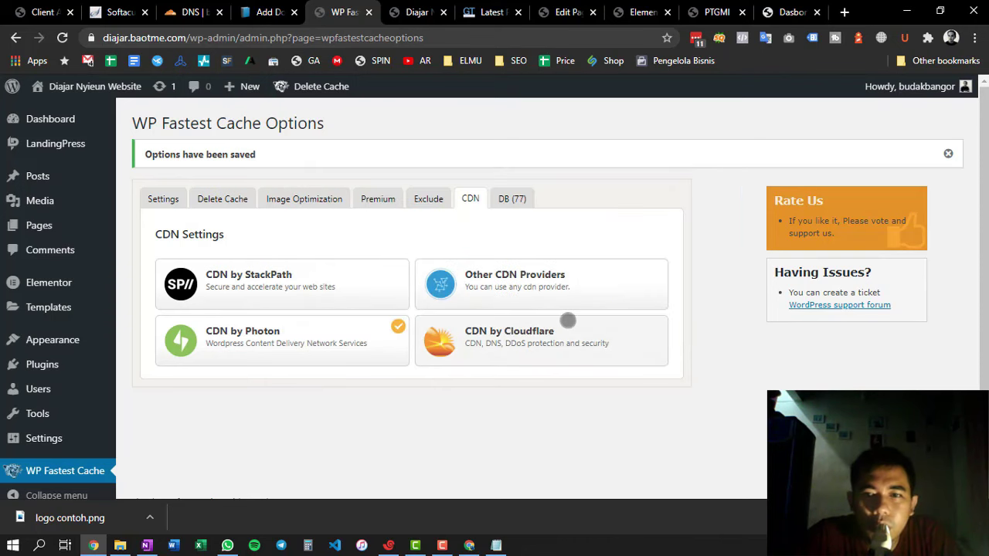
pyautogui.click(203, 198)
# Step: Delete all cached files along with the minified CSS/JS
pyautogui.click(223, 425)
pyautogui.scroll(-2, 309, 386)
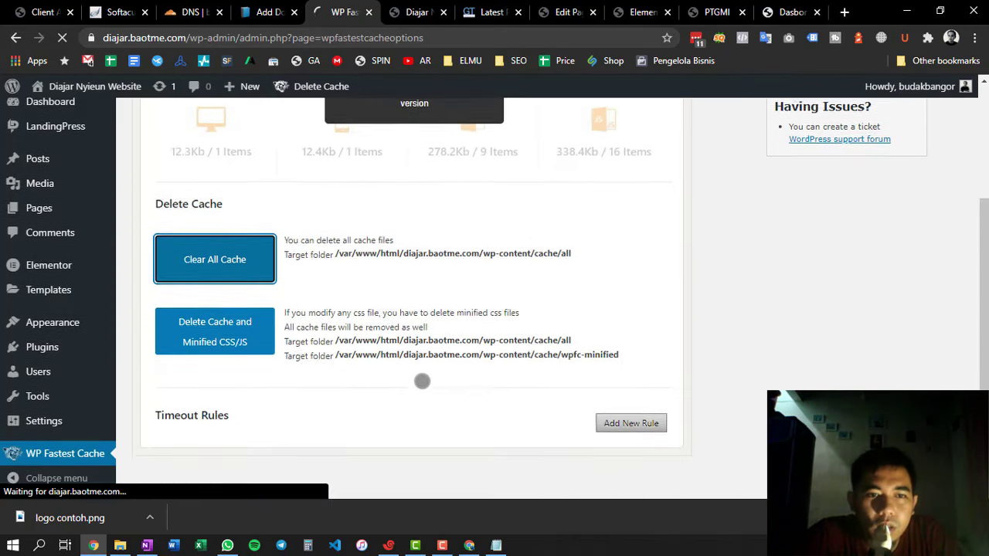
pyautogui.scroll(-2, 218, 118)
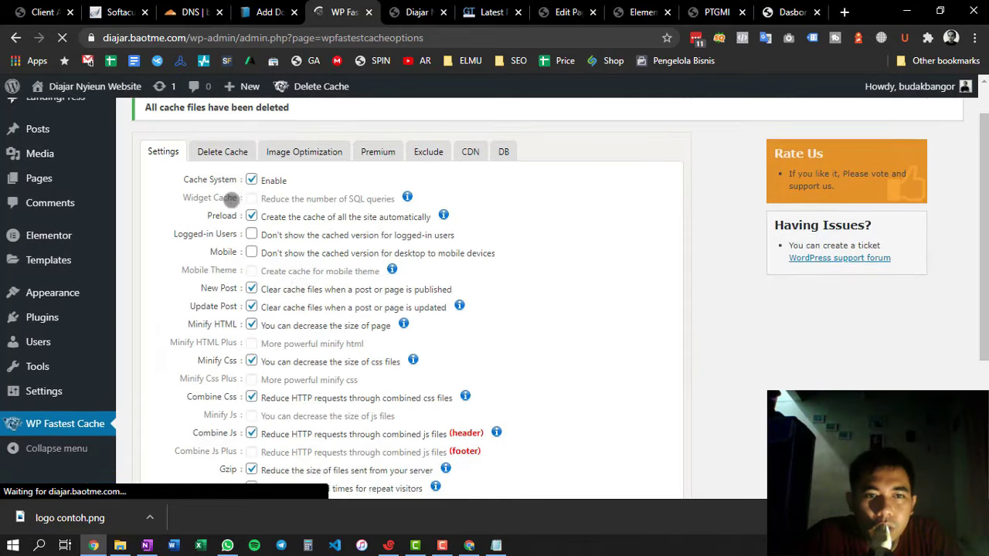
pyautogui.click(219, 120)
pyautogui.click(215, 420)
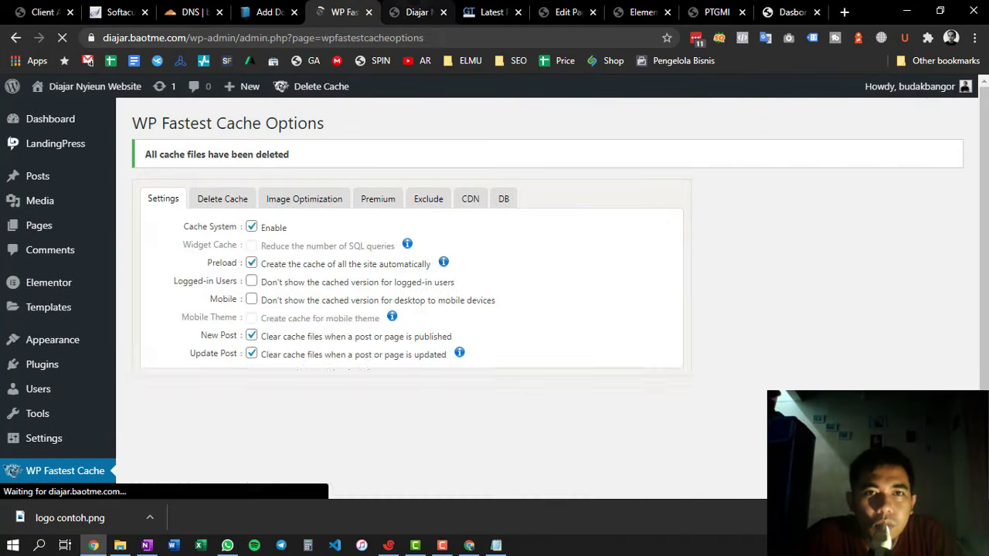
# Step: Reload the Diajar site homepage and scroll through its Selamat Datang banner
pyautogui.click(417, 12)
pyautogui.press('Return')
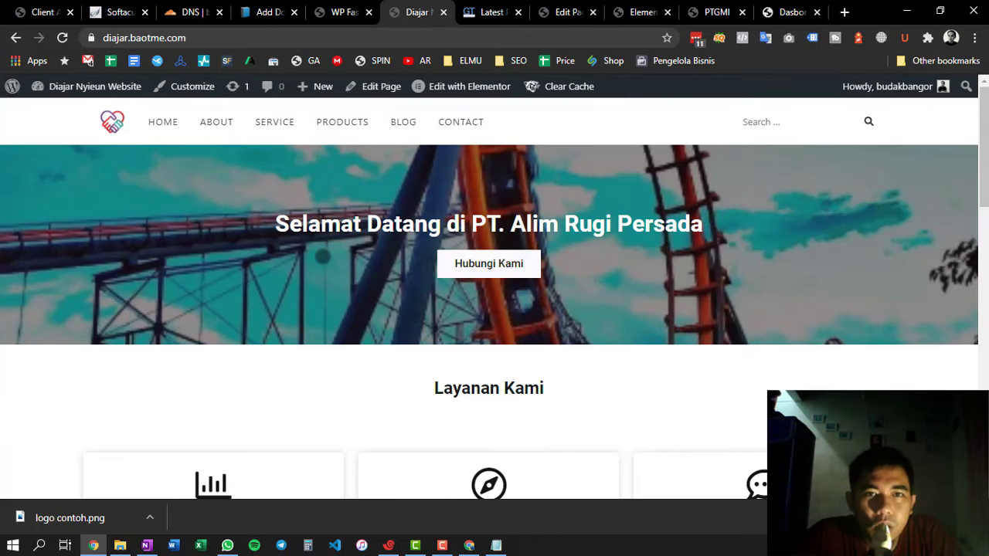
pyautogui.scroll(-5, 323, 258)
pyautogui.scroll(-8, 323, 257)
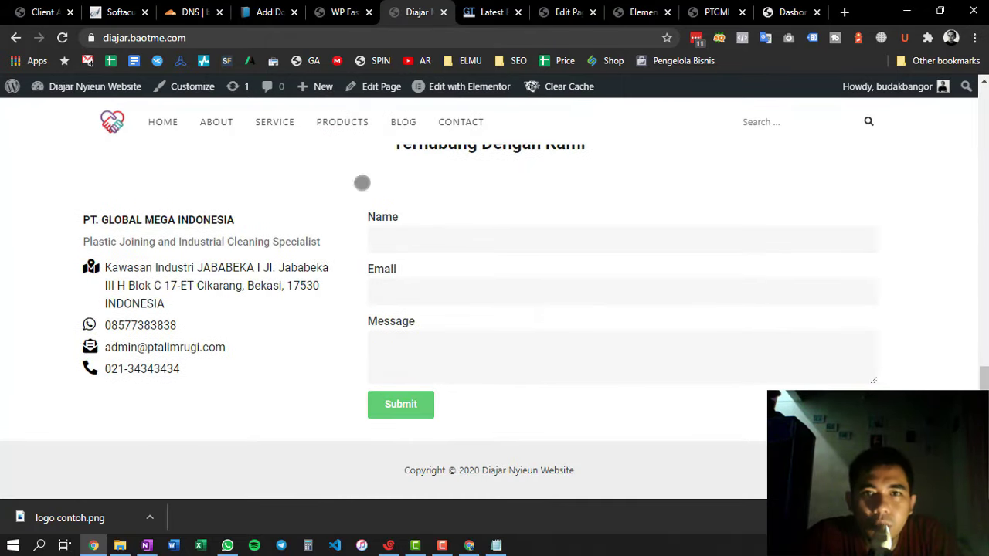
pyautogui.scroll(13, 437, 166)
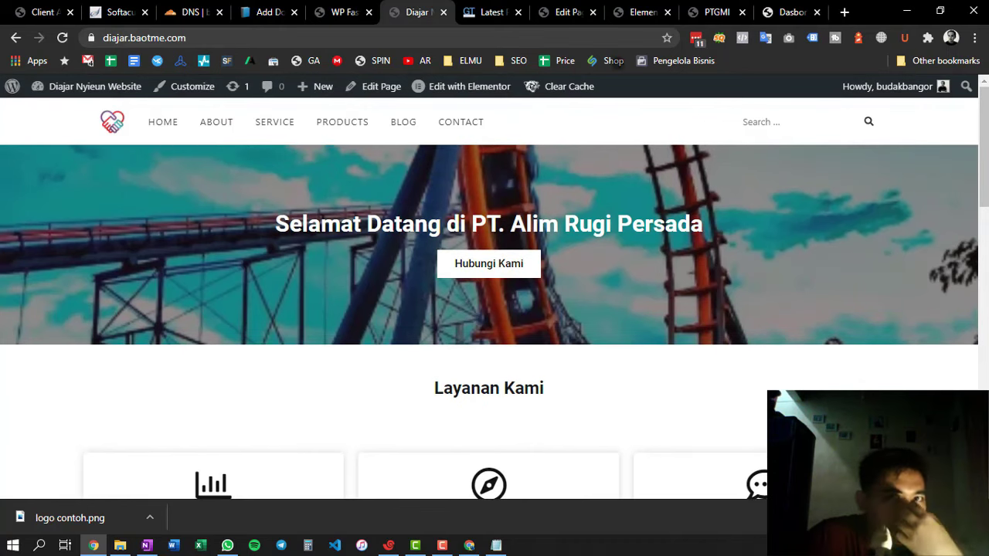
pyautogui.click(492, 12)
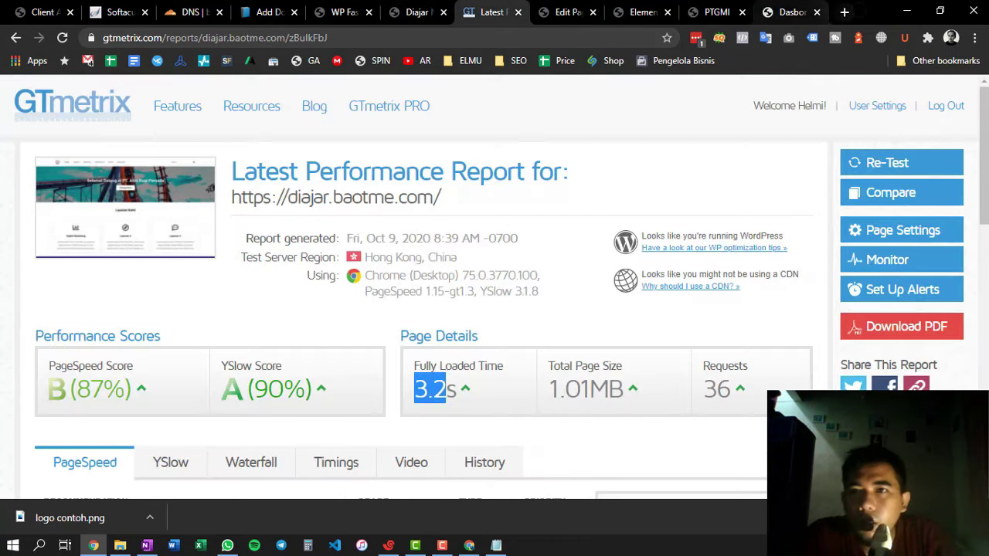
pyautogui.hotkey('ctrl', 't')
pyautogui.write('gt')
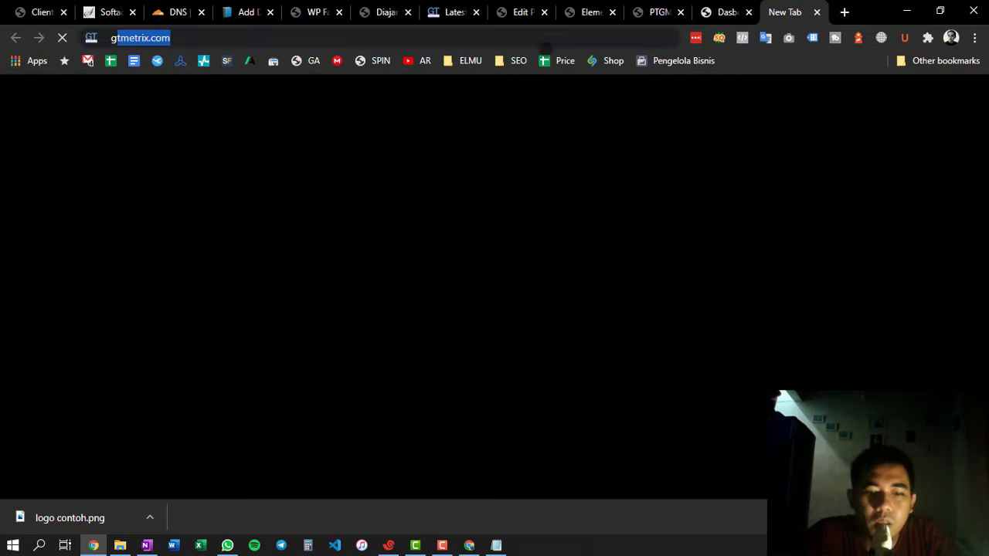
pyautogui.press('Return')
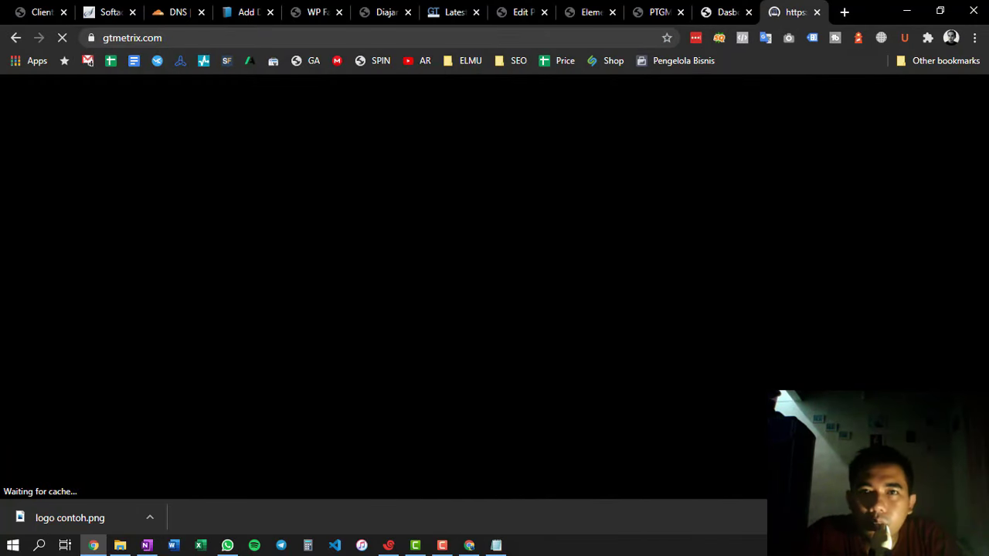
pyautogui.moveTo(791, 14); pyautogui.dragTo(523, 22)
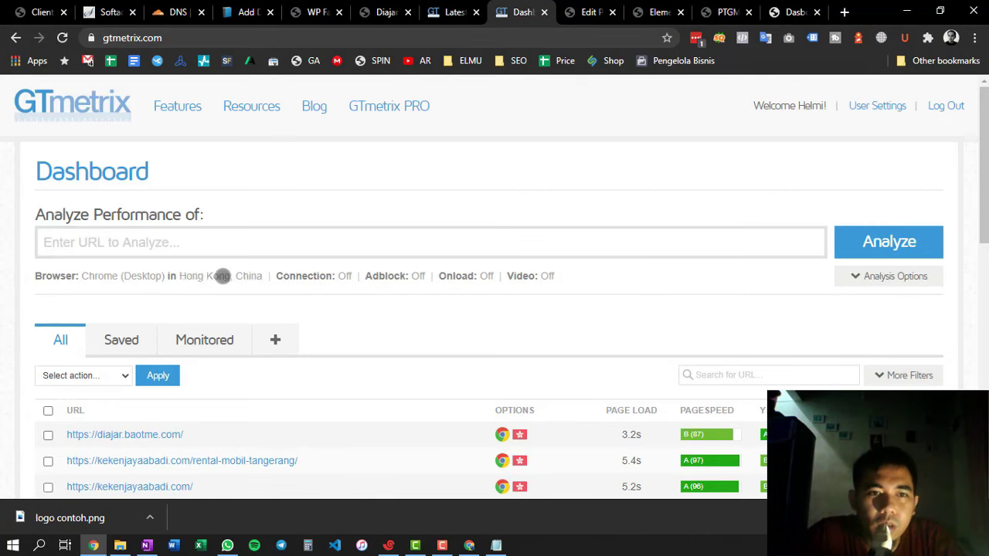
pyautogui.click(226, 242)
pyautogui.write('https://diajar.baotme.com/')
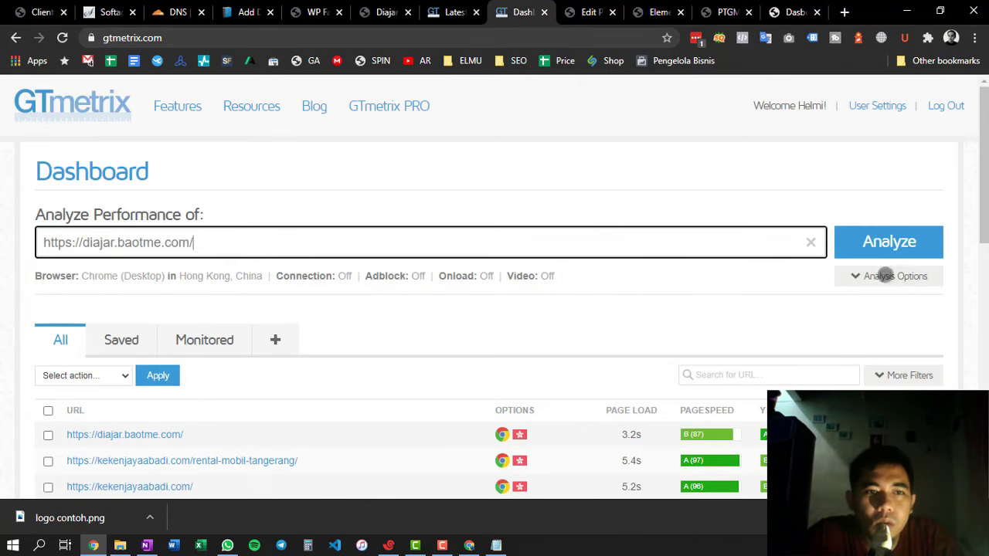
pyautogui.click(888, 242)
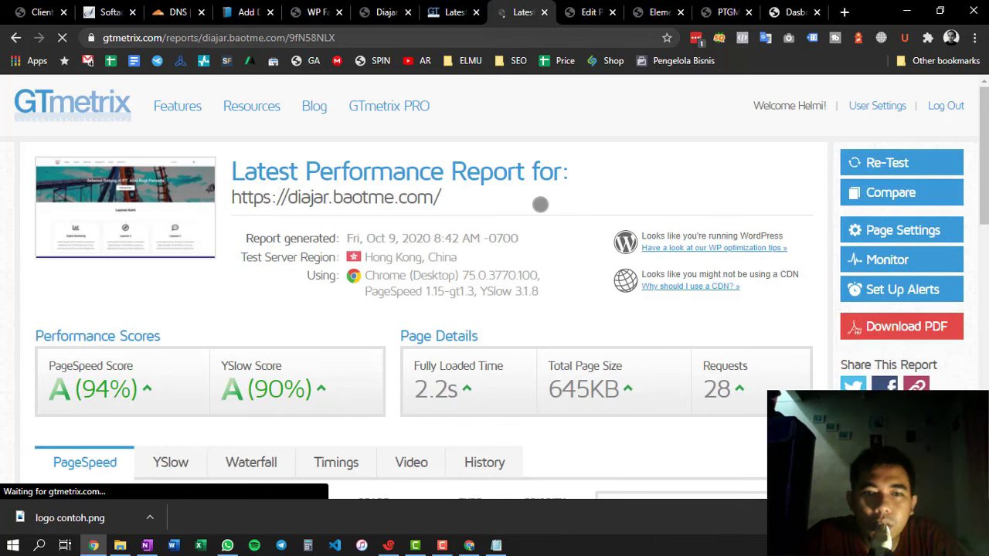
pyautogui.doubleClick(556, 389)
pyautogui.hotkey('ctrl', 'shift', 'Tab')
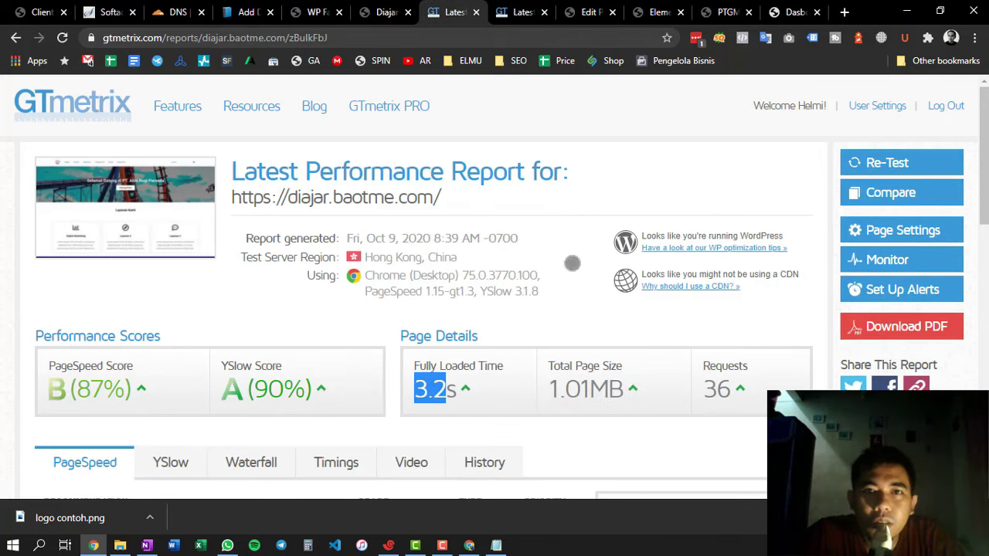
pyautogui.moveTo(549, 389); pyautogui.dragTo(599, 389)
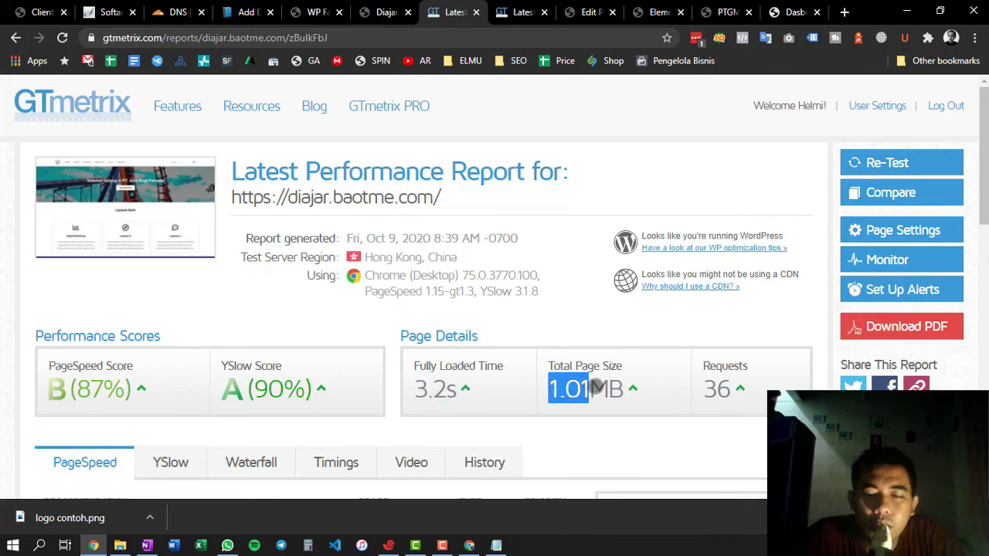
pyautogui.hotkey('ctrl', 'Tab')
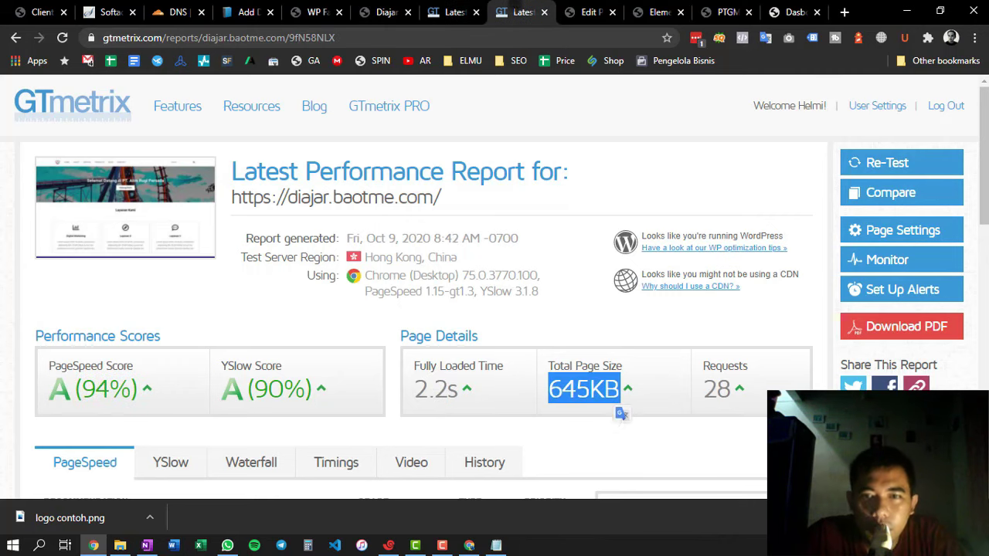
pyautogui.click(552, 395)
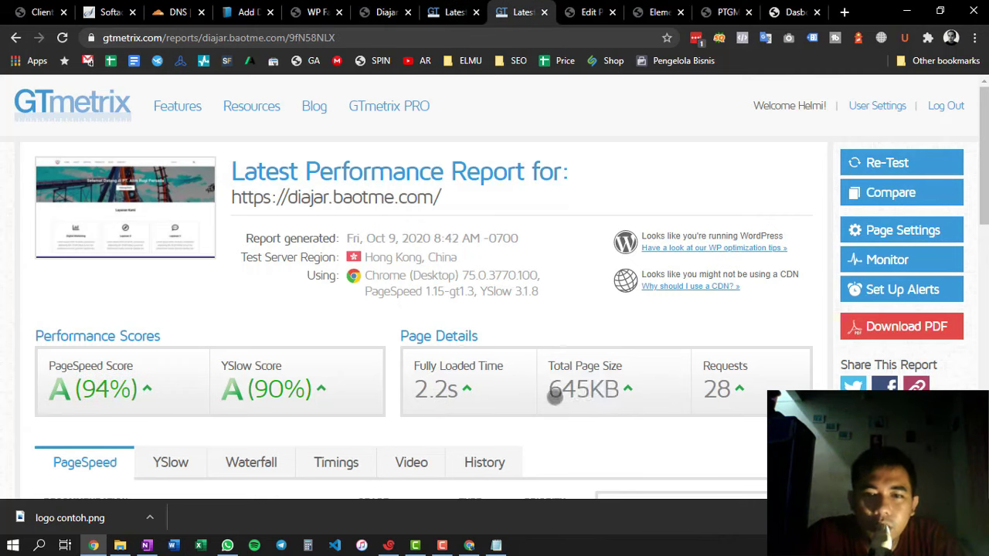
pyautogui.moveTo(548, 390); pyautogui.dragTo(590, 390)
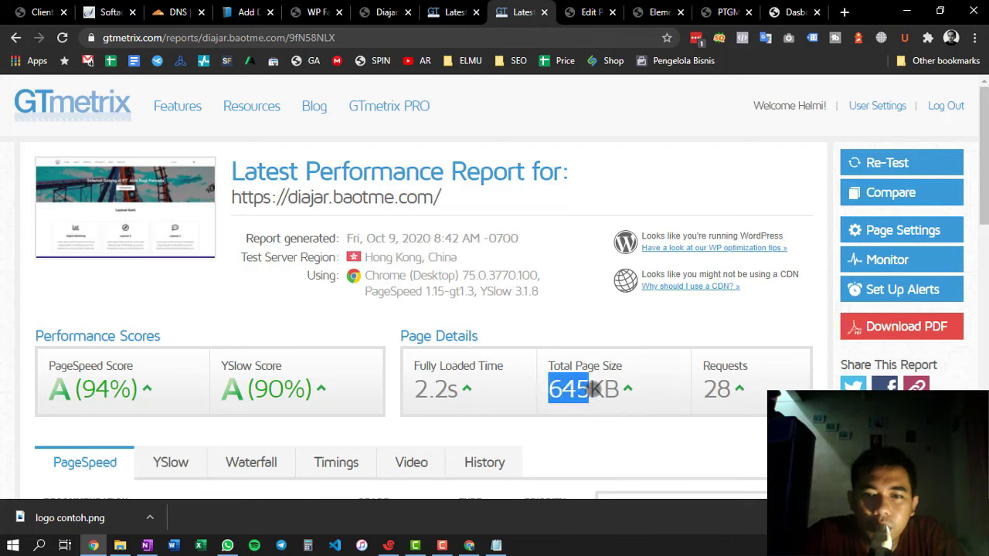
pyautogui.click(589, 422)
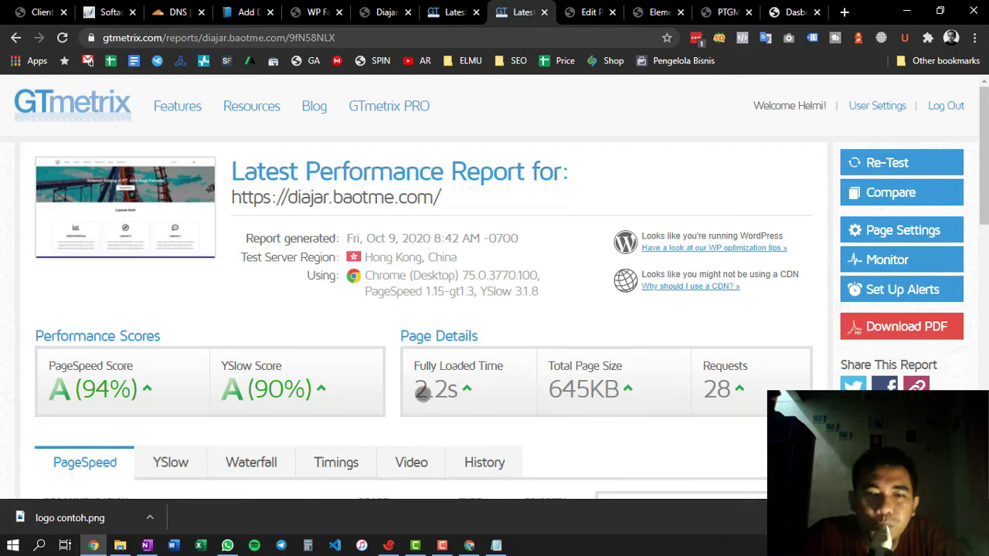
pyautogui.moveTo(427, 390); pyautogui.dragTo(459, 390)
pyautogui.click(402, 419)
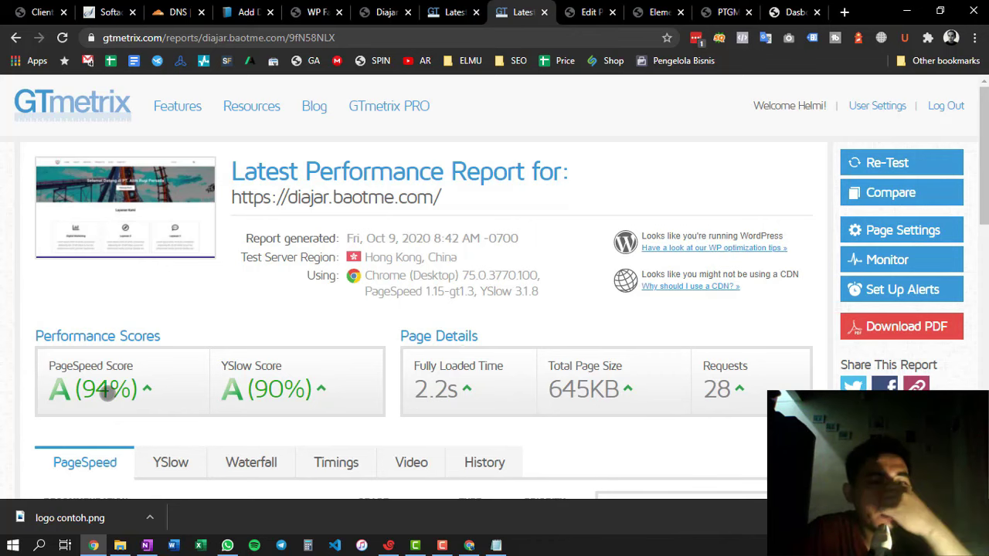
pyautogui.scroll(-3, 116, 389)
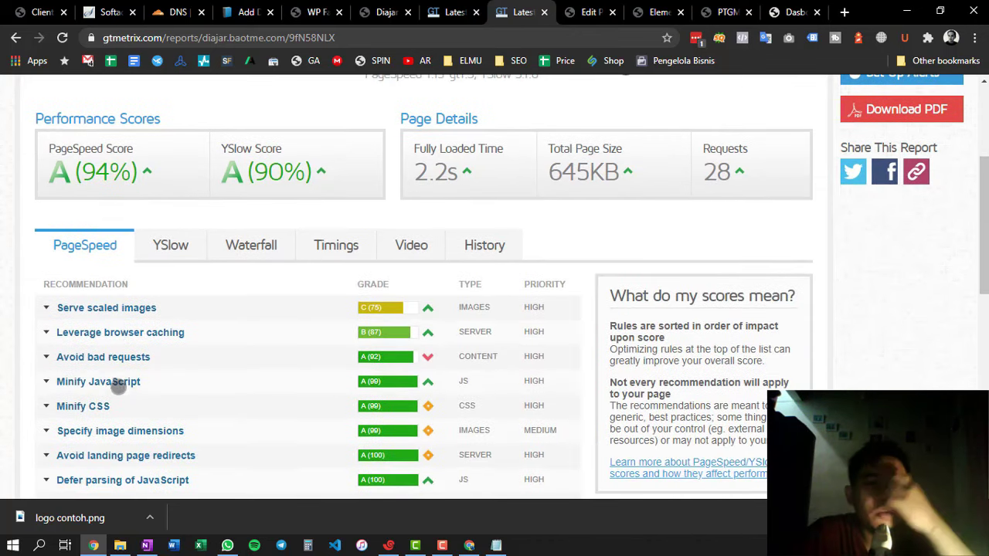
pyautogui.click(164, 249)
pyautogui.click(106, 247)
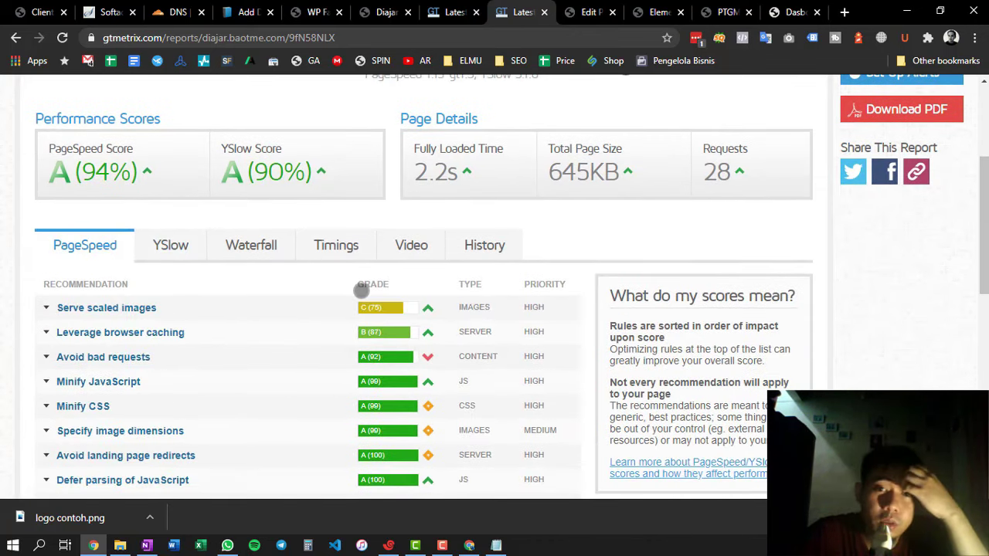
pyautogui.scroll(3, 360, 291)
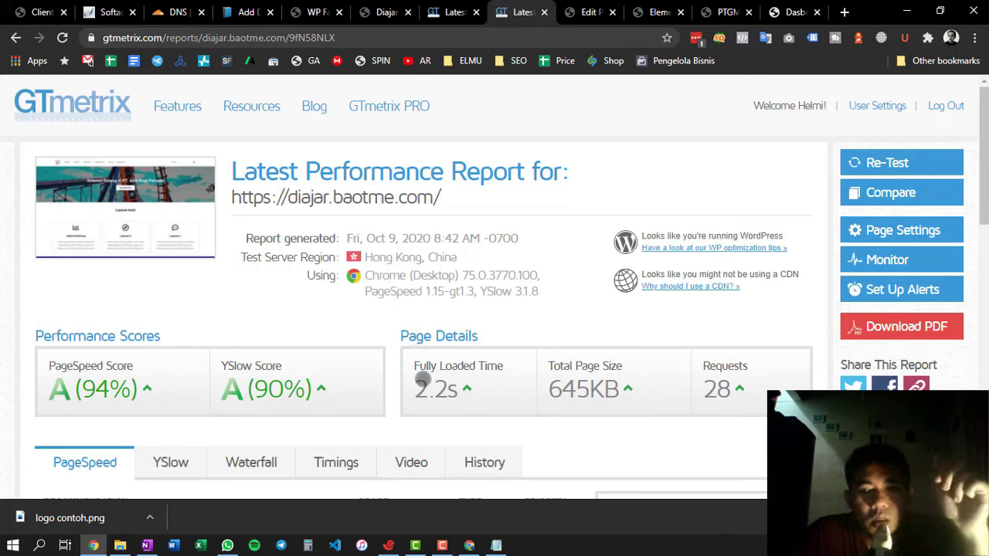
pyautogui.click(442, 545)
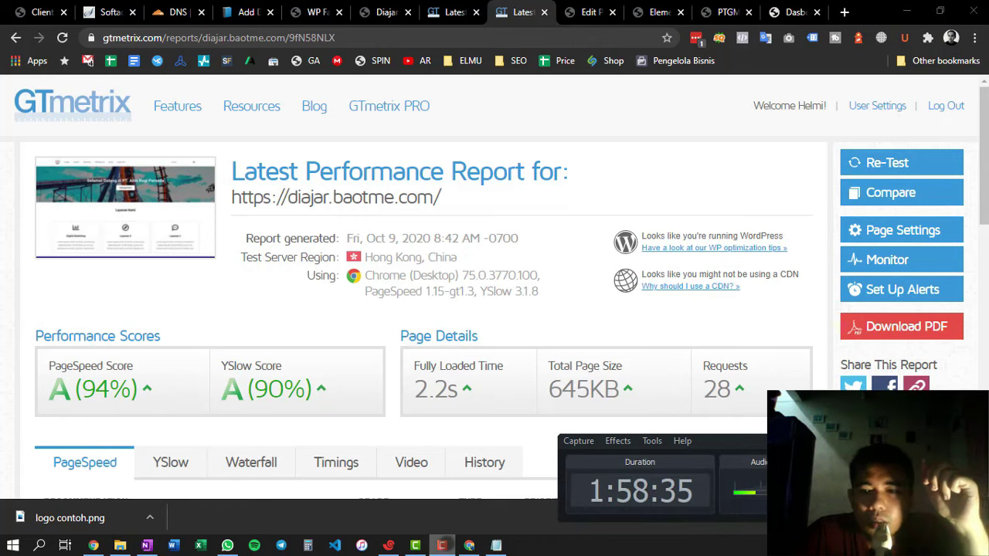
pyautogui.click(442, 545)
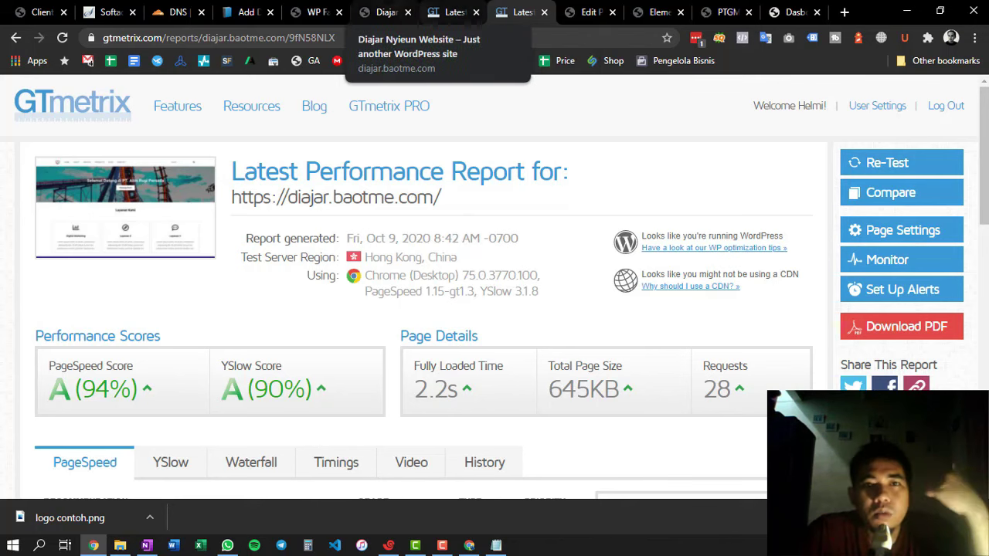
# Step: Scroll through the live Diajar site, then open the admin Posts list from WP Fastest Cache
pyautogui.click(382, 12)
pyautogui.scroll(-3, 439, 336)
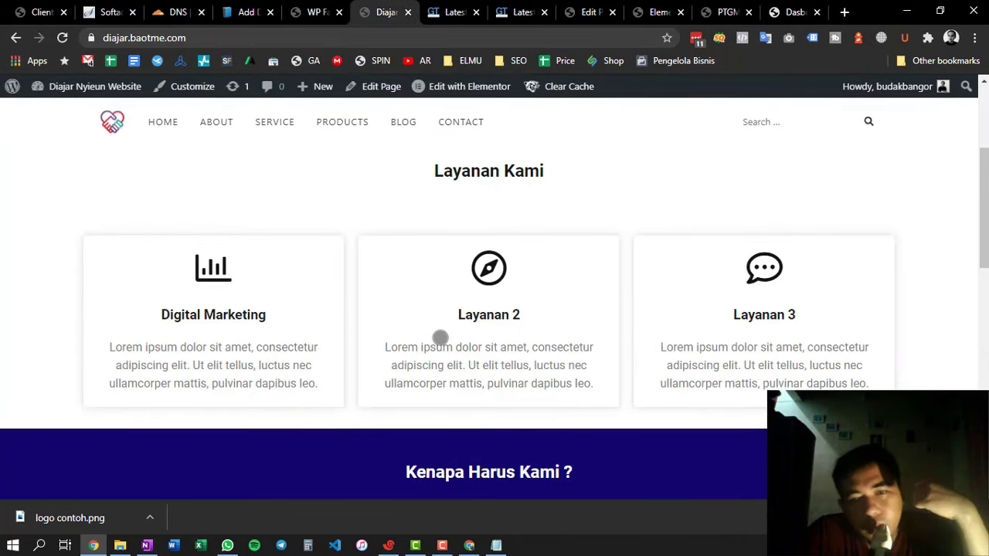
pyautogui.scroll(-10, 439, 337)
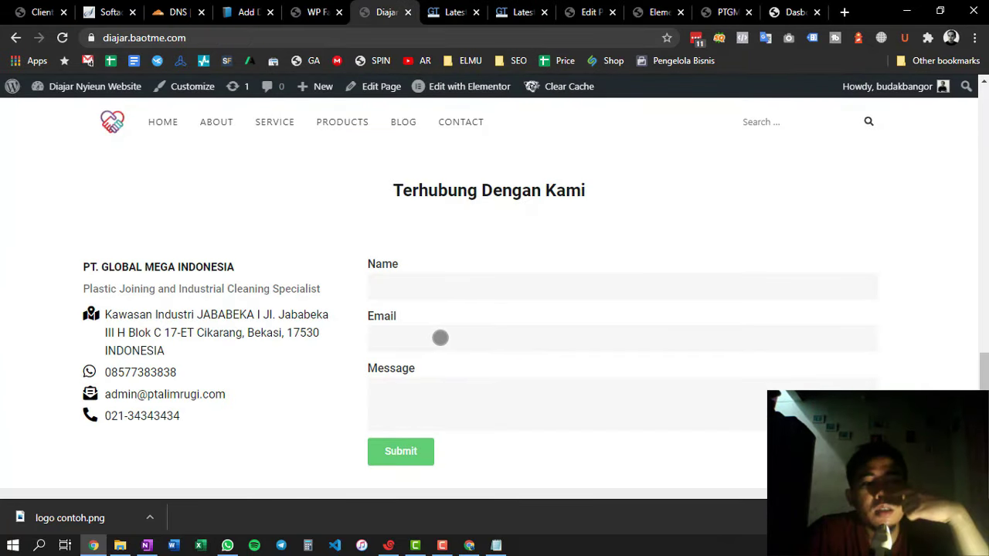
pyautogui.scroll(12, 439, 338)
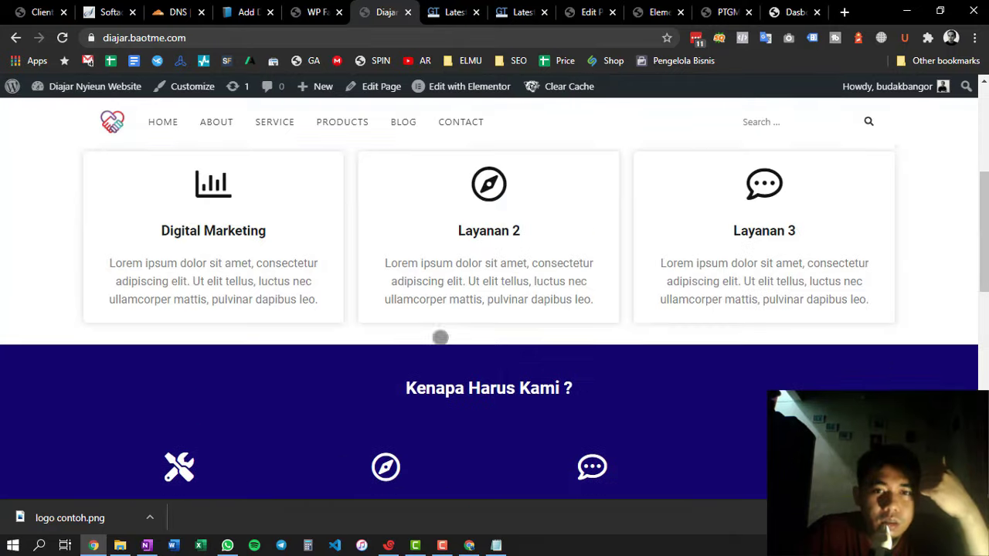
pyautogui.scroll(1, 440, 336)
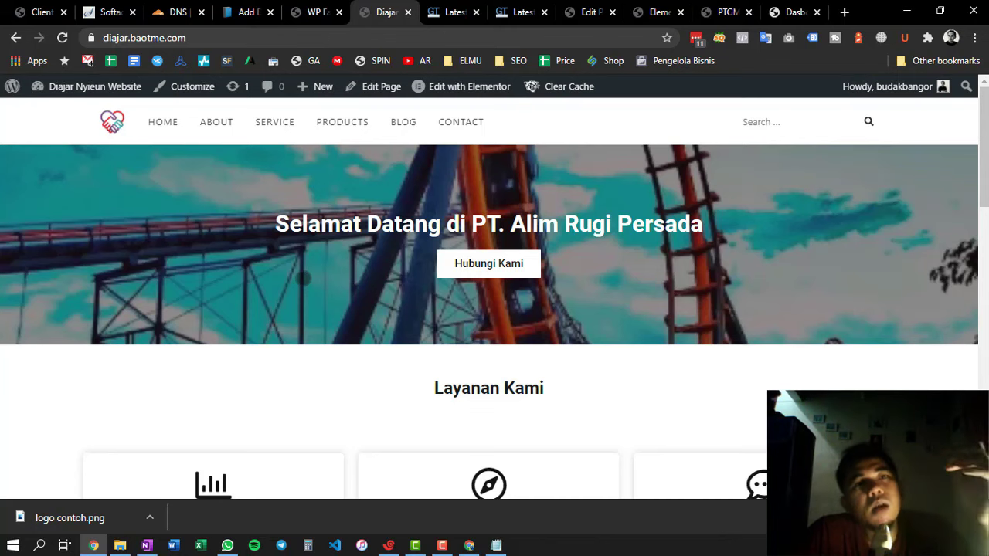
pyautogui.click(313, 12)
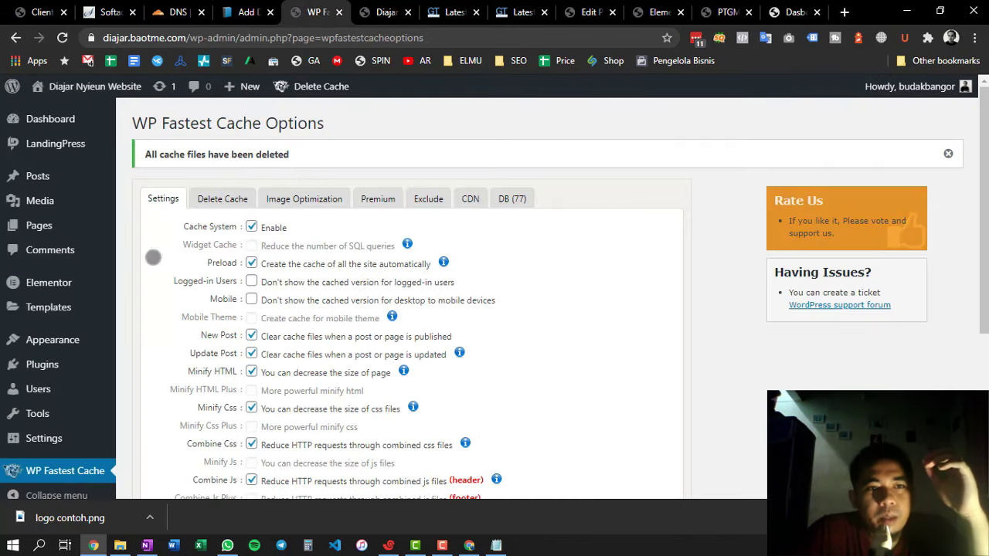
pyautogui.click(135, 177)
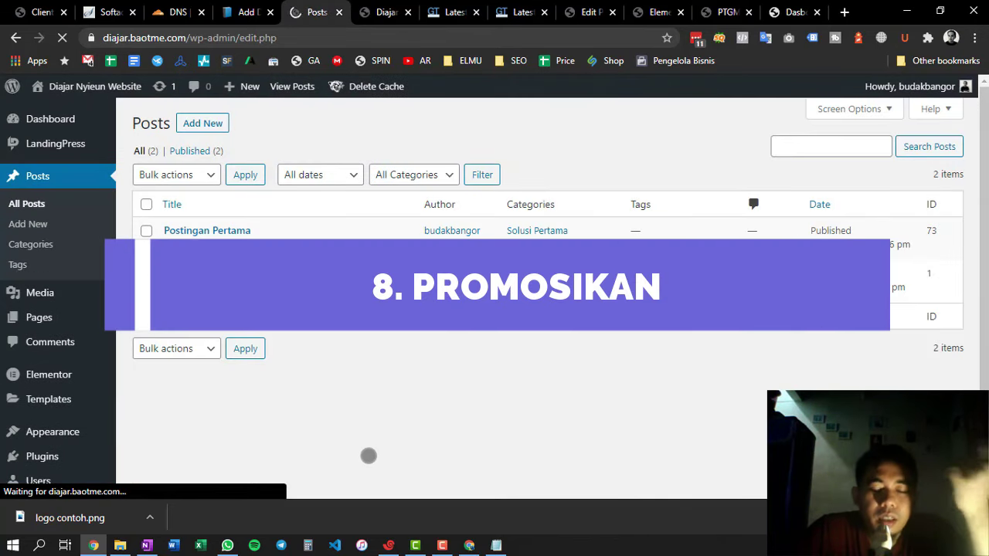
pyautogui.moveTo(227, 546)
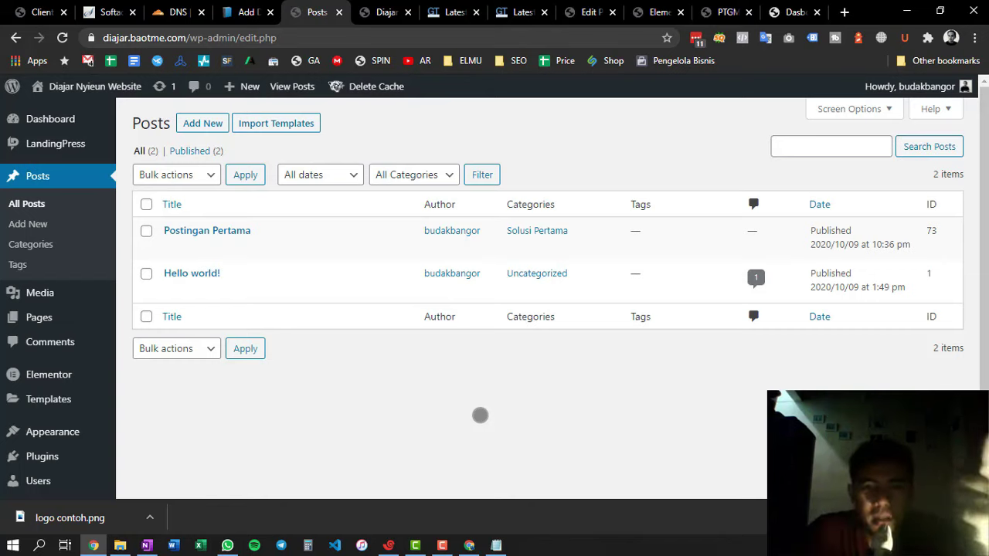
pyautogui.click(442, 545)
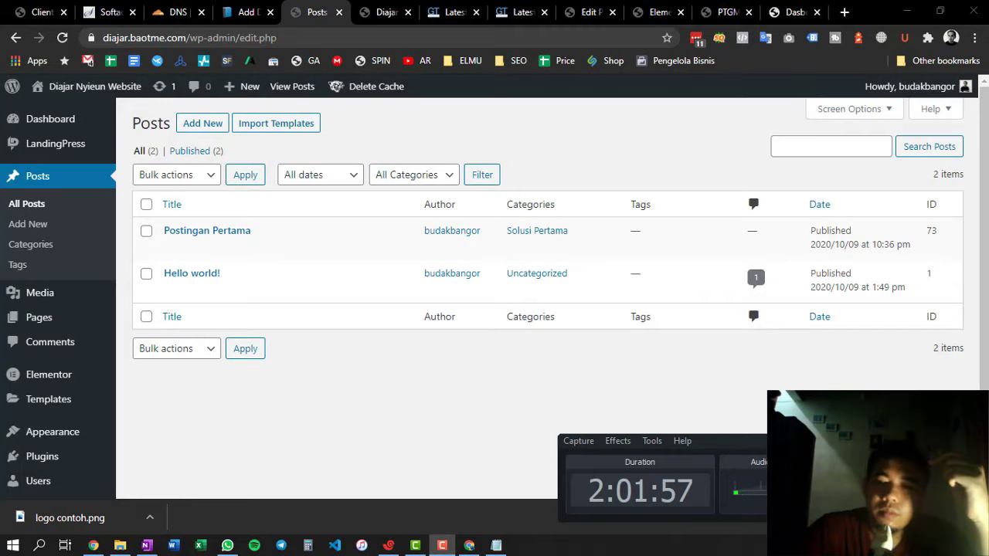